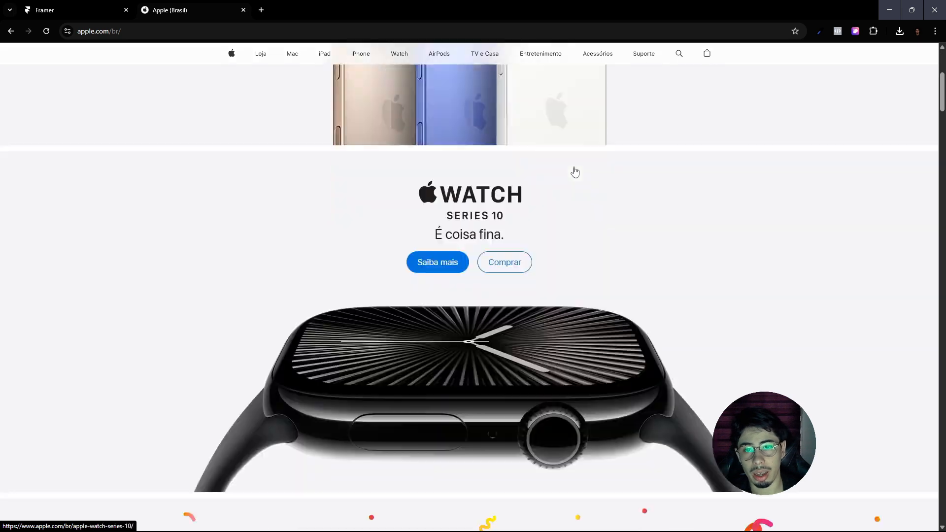
Step: Examine the Apple Brasil homepage from its product banners down to the footer, reloading the page once
{"action": "scroll", "coordinate": [631, 229], "scroll_direction": "down", "scroll_amount": 4}
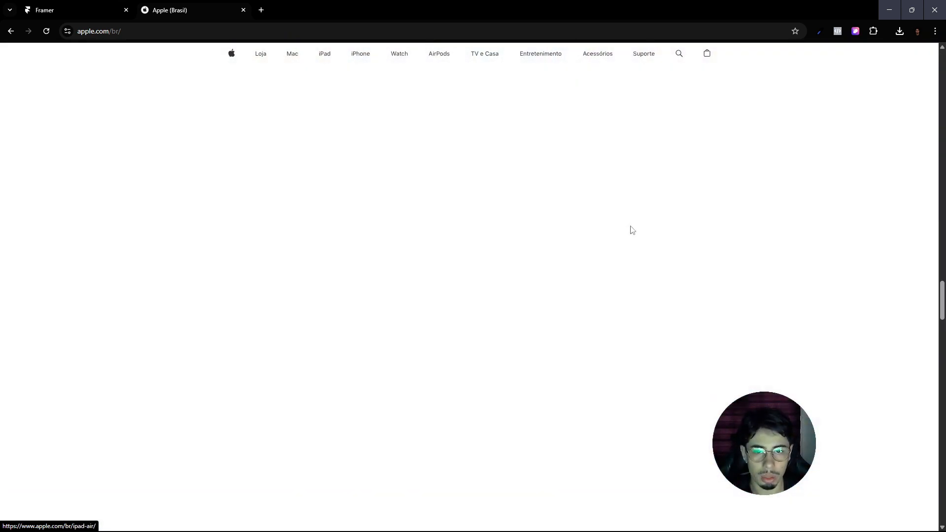
{"action": "scroll", "coordinate": [140, 116], "scroll_direction": "up", "scroll_amount": 20}
{"action": "scroll", "coordinate": [139, 116], "scroll_direction": "up", "scroll_amount": 5}
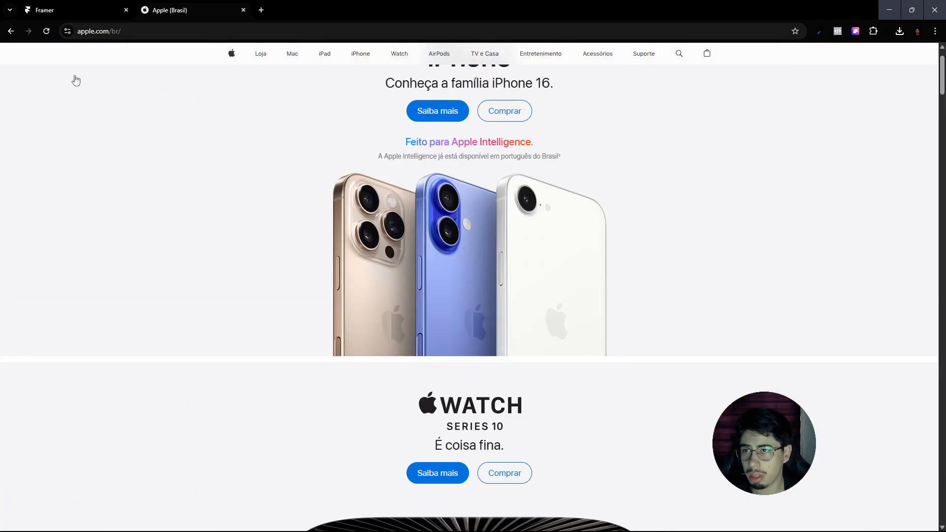
{"action": "left_click", "coordinate": [47, 31]}
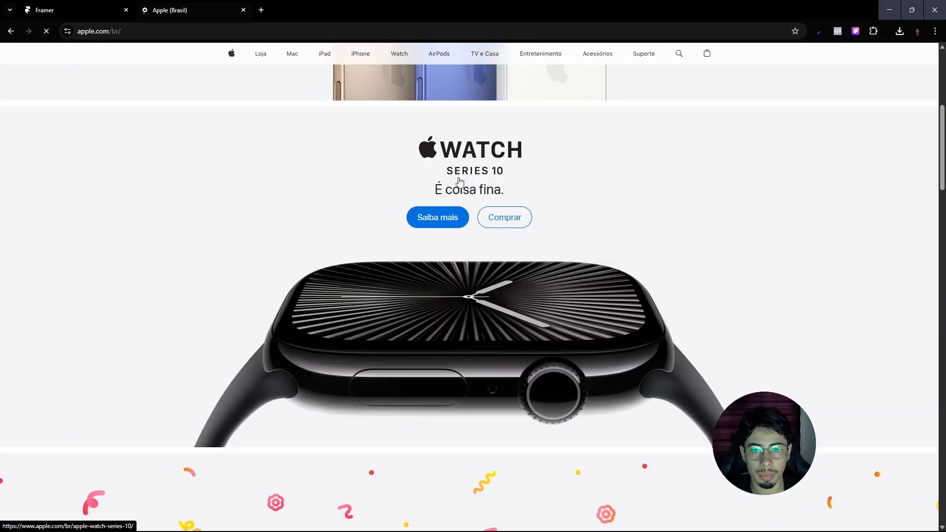
{"action": "scroll", "coordinate": [597, 202], "scroll_direction": "down", "scroll_amount": 15}
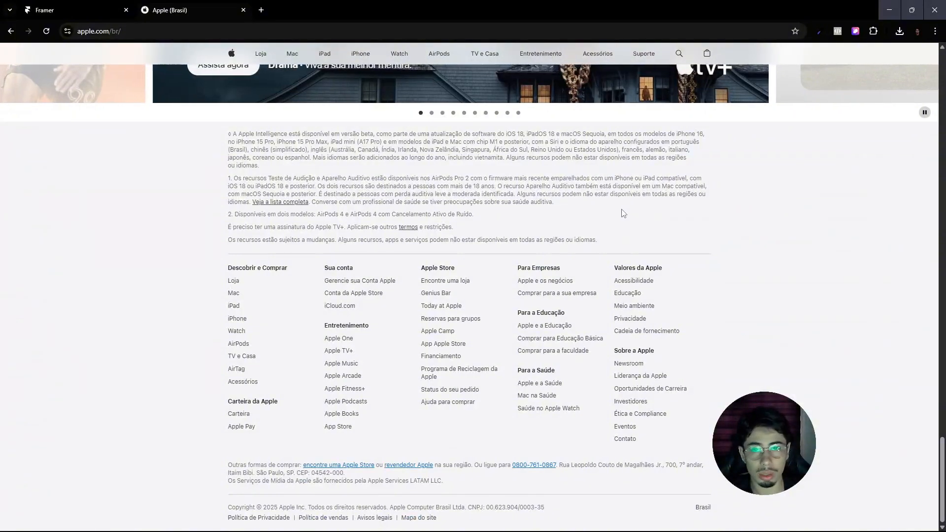
{"action": "scroll", "coordinate": [618, 212], "scroll_direction": "up", "scroll_amount": 20}
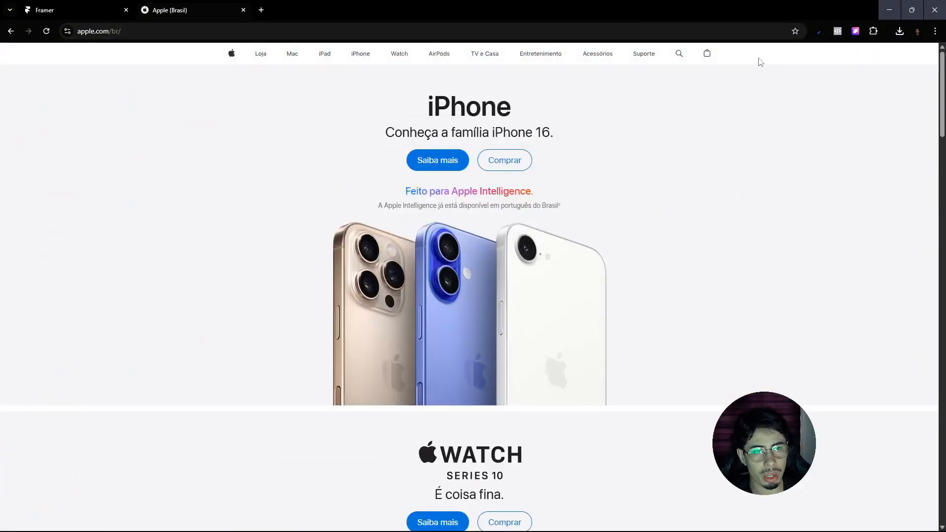
{"action": "left_click", "coordinate": [115, 7]}
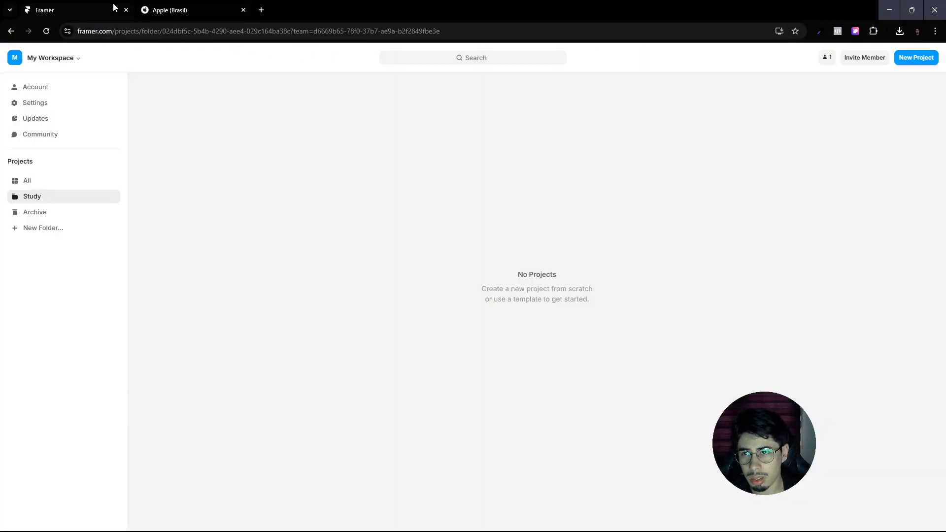
{"action": "left_click", "coordinate": [206, 14]}
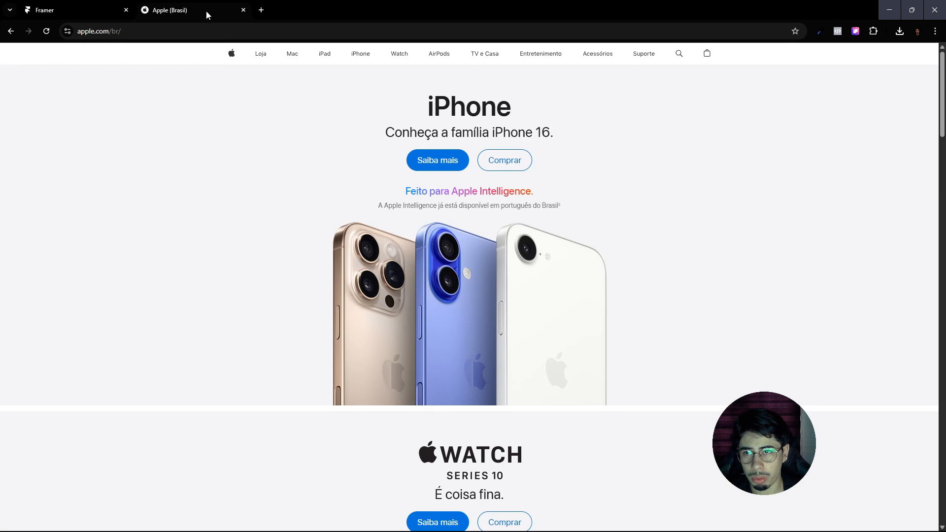
Step: Start the page inspection extension on the Apple homepage and review the site's typography and full colour list
{"action": "left_click", "coordinate": [854, 32]}
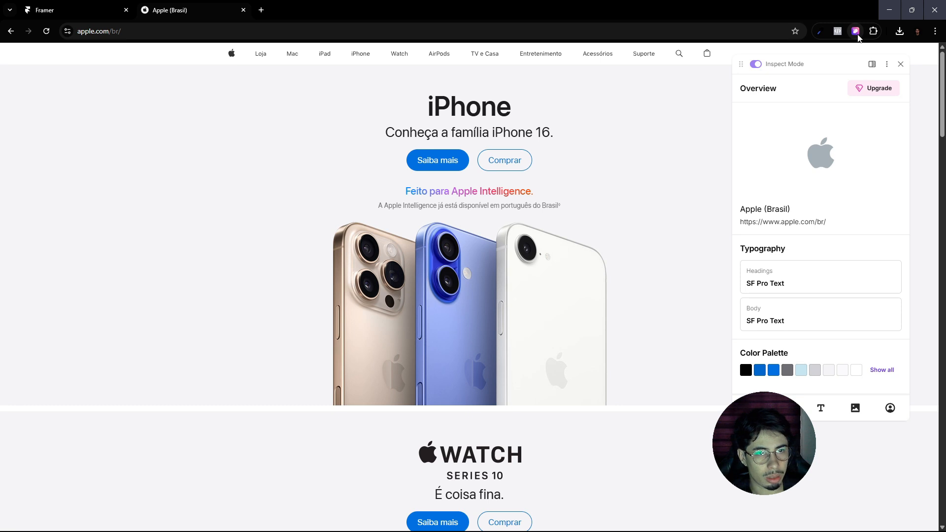
{"action": "scroll", "coordinate": [818, 338], "scroll_direction": "down", "scroll_amount": 1}
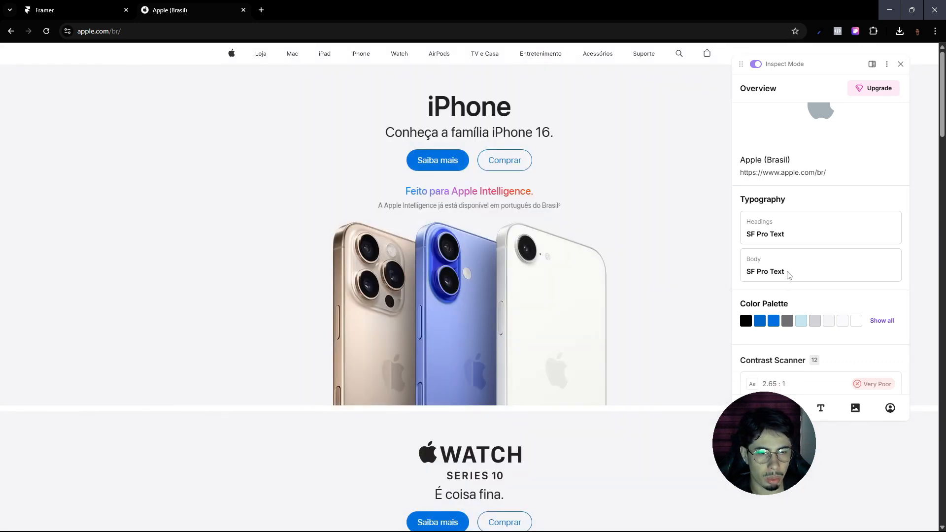
{"action": "scroll", "coordinate": [788, 275], "scroll_direction": "down", "scroll_amount": 3}
{"action": "left_click", "coordinate": [786, 408]}
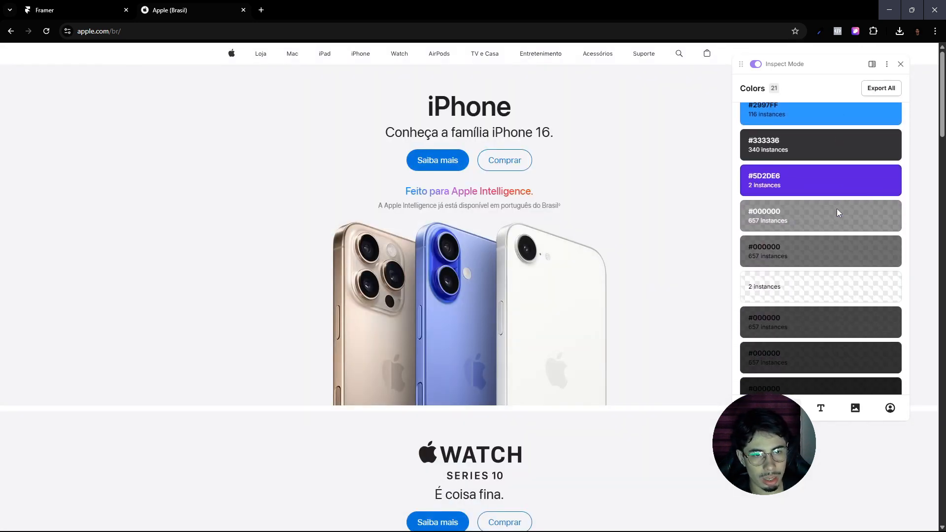
{"action": "scroll", "coordinate": [837, 211], "scroll_direction": "down", "scroll_amount": 3}
Step: Browse the homepage's extractable image and icon assets in the inspection extension
{"action": "left_click", "coordinate": [855, 408]}
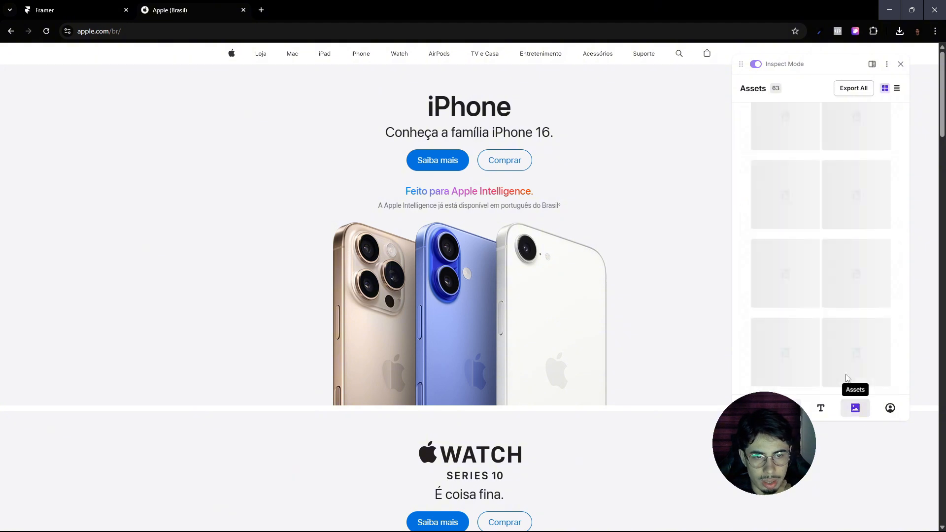
{"action": "scroll", "coordinate": [836, 227], "scroll_direction": "down", "scroll_amount": 3}
{"action": "scroll", "coordinate": [833, 246], "scroll_direction": "up", "scroll_amount": 5}
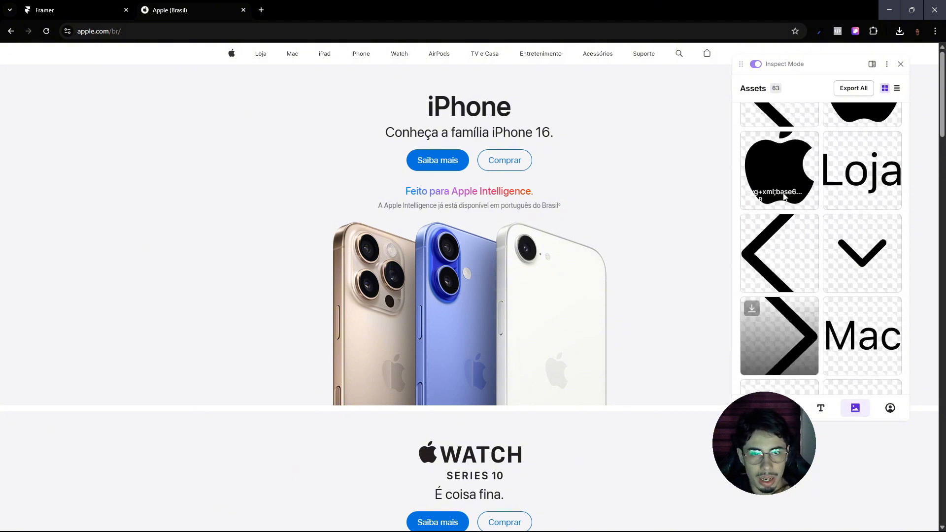
{"action": "scroll", "coordinate": [830, 249], "scroll_direction": "down", "scroll_amount": 10}
{"action": "scroll", "coordinate": [829, 251], "scroll_direction": "down", "scroll_amount": 4}
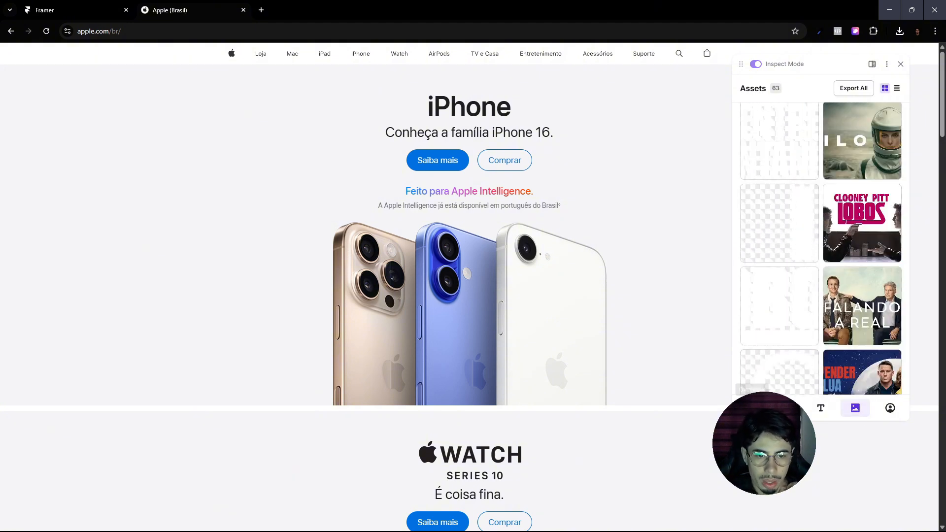
Step: Inspect the text properties of the Entretenimento navigation link, and close the inspection extension
{"action": "left_click", "coordinate": [752, 408]}
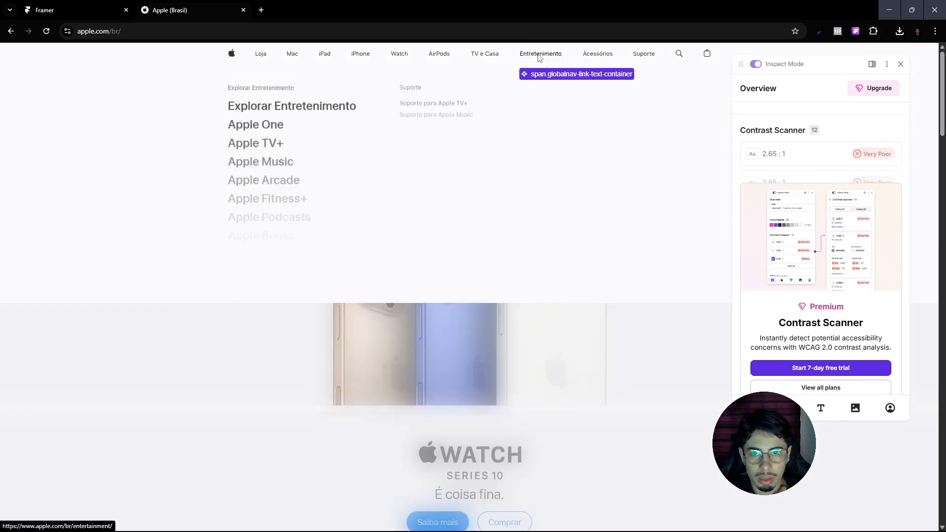
{"action": "left_click", "coordinate": [540, 54]}
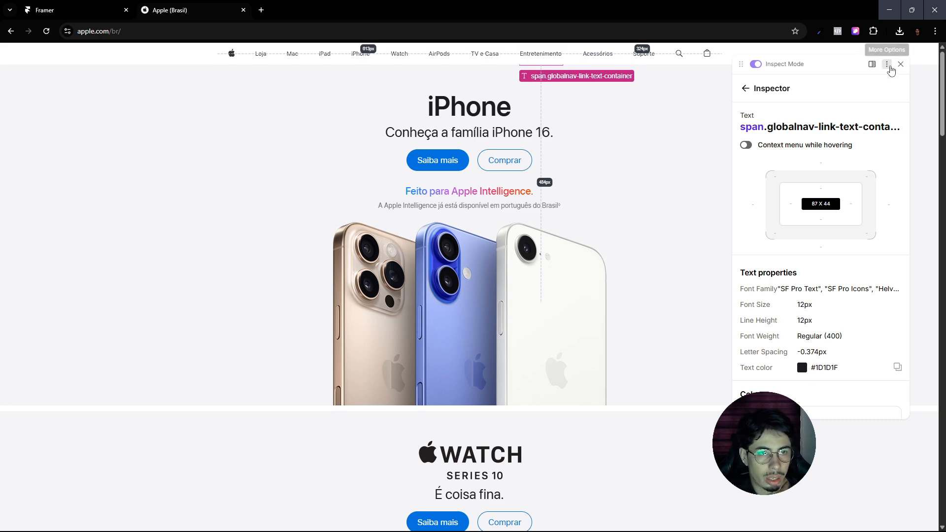
{"action": "left_click", "coordinate": [901, 64]}
Step: Switch to Figma and look over the Apple image assets laid out in the Untitled file
{"action": "mouse_move", "coordinate": [503, 528]}
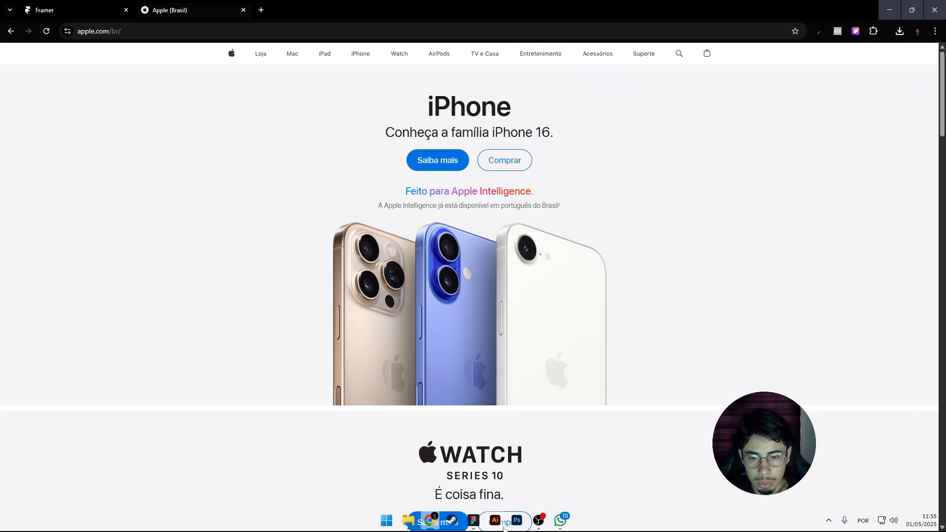
{"action": "left_click", "coordinate": [475, 521]}
{"action": "scroll", "coordinate": [546, 212], "scroll_direction": "down", "scroll_amount": 5}
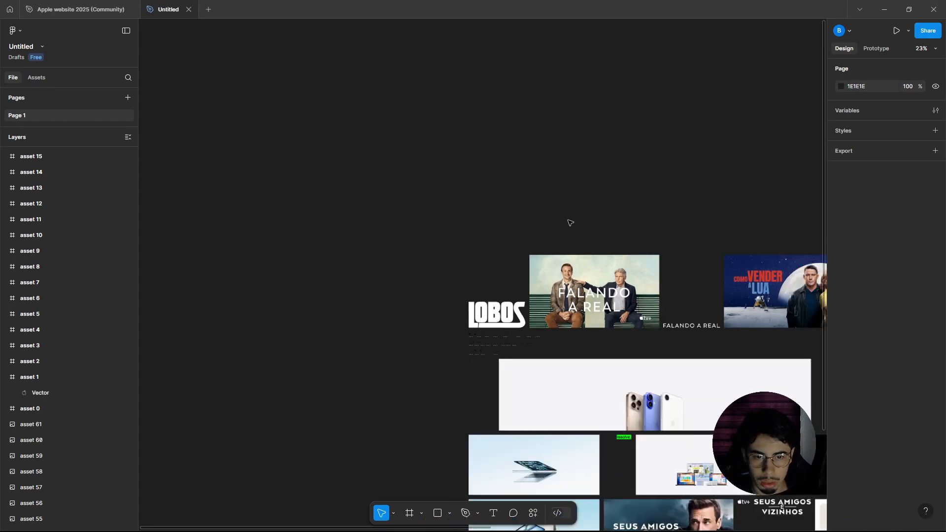
{"action": "left_click_drag", "start_coordinate": [583, 446], "coordinate": [467, 422]}
{"action": "scroll", "coordinate": [590, 296], "scroll_direction": "up", "scroll_amount": 3}
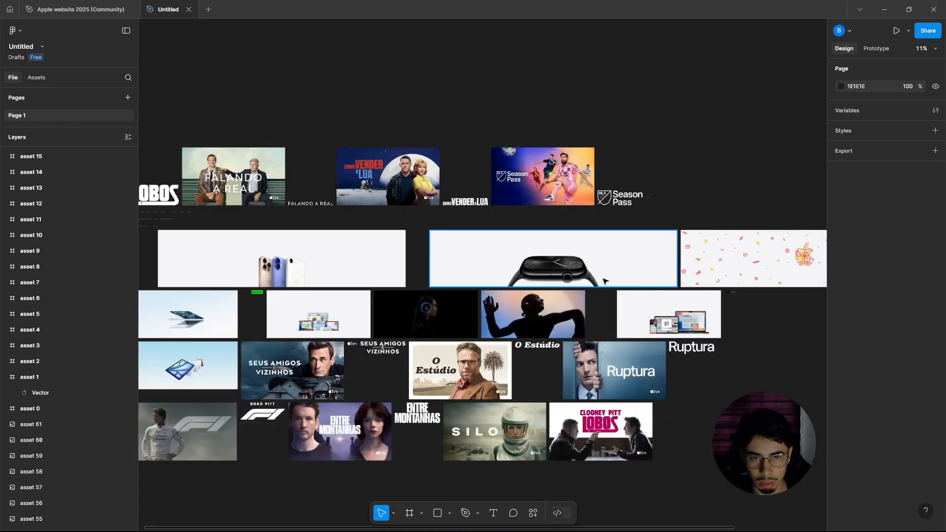
Step: Review the Apple website 2025 (Community) design file, from the product sections down to the footer text
{"action": "scroll", "coordinate": [493, 295], "scroll_direction": "down", "scroll_amount": 3}
{"action": "left_click", "coordinate": [81, 10]}
{"action": "scroll", "coordinate": [475, 187], "scroll_direction": "down", "scroll_amount": 10}
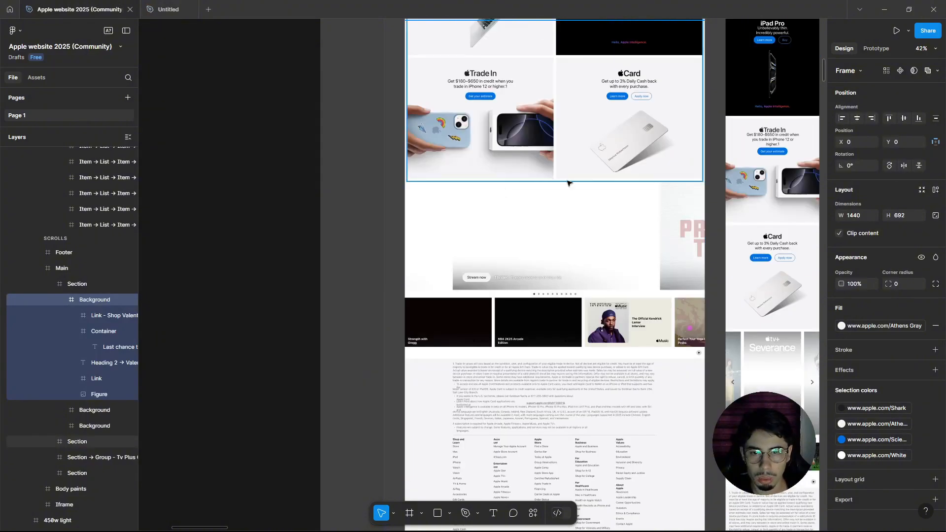
{"action": "scroll", "coordinate": [569, 133], "scroll_direction": "up", "scroll_amount": 5, "text": "ctrl"}
{"action": "scroll", "coordinate": [569, 133], "scroll_direction": "down", "scroll_amount": 3, "text": "ctrl"}
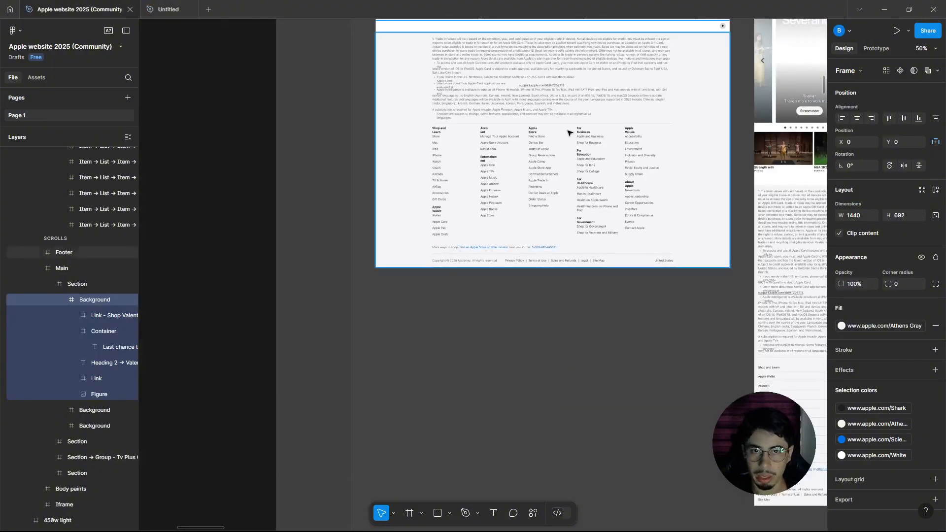
{"action": "scroll", "coordinate": [567, 138], "scroll_direction": "up", "scroll_amount": 15}
{"action": "scroll", "coordinate": [561, 146], "scroll_direction": "down", "scroll_amount": 3}
{"action": "scroll", "coordinate": [561, 146], "scroll_direction": "down", "scroll_amount": 15}
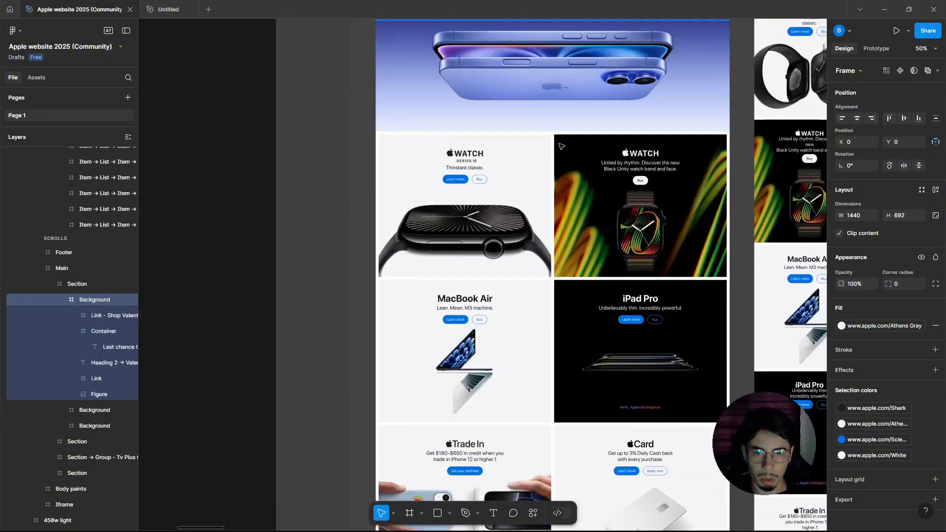
{"action": "scroll", "coordinate": [540, 134], "scroll_direction": "up", "scroll_amount": 5, "text": "ctrl"}
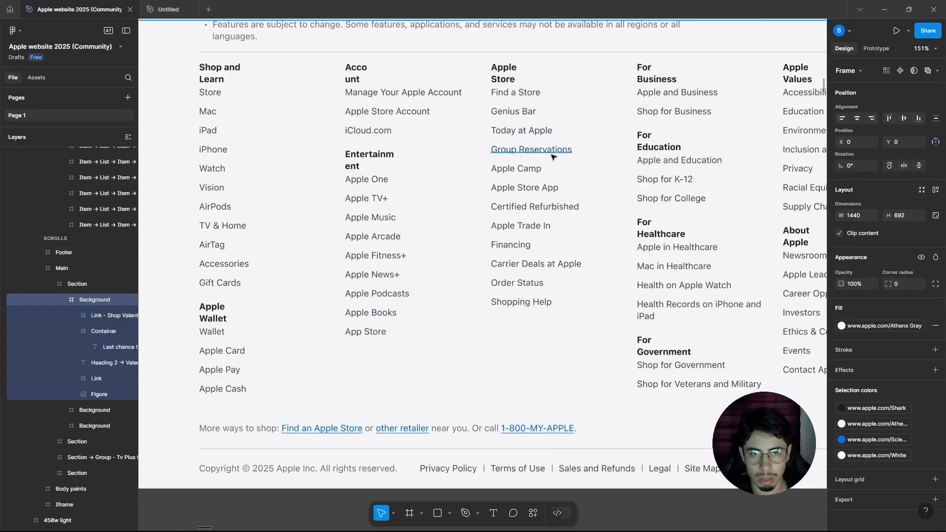
{"action": "scroll", "coordinate": [527, 150], "scroll_direction": "down", "scroll_amount": 6, "text": "ctrl"}
Step: Switch back to Framer in the browser and create a new project in the Study folder
{"action": "left_click", "coordinate": [168, 10]}
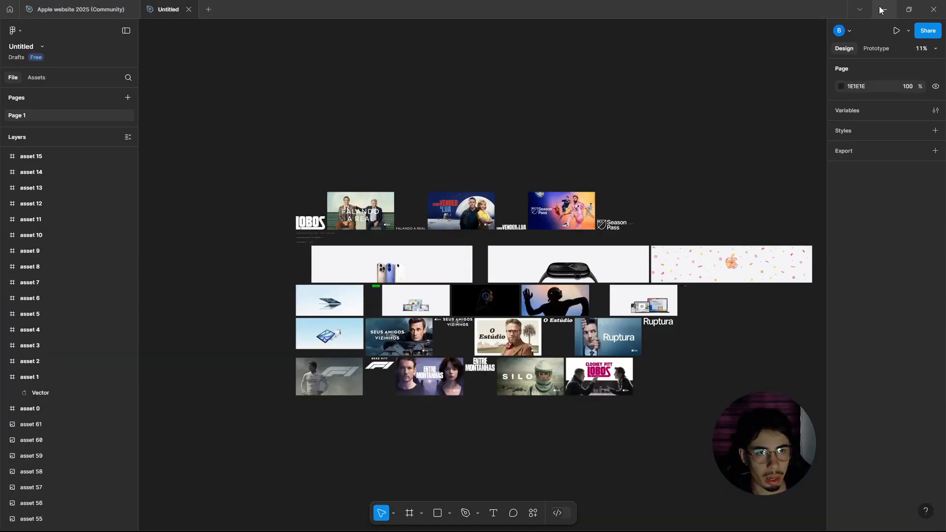
{"action": "key", "text": "alt+Tab"}
{"action": "left_click", "coordinate": [75, 6]}
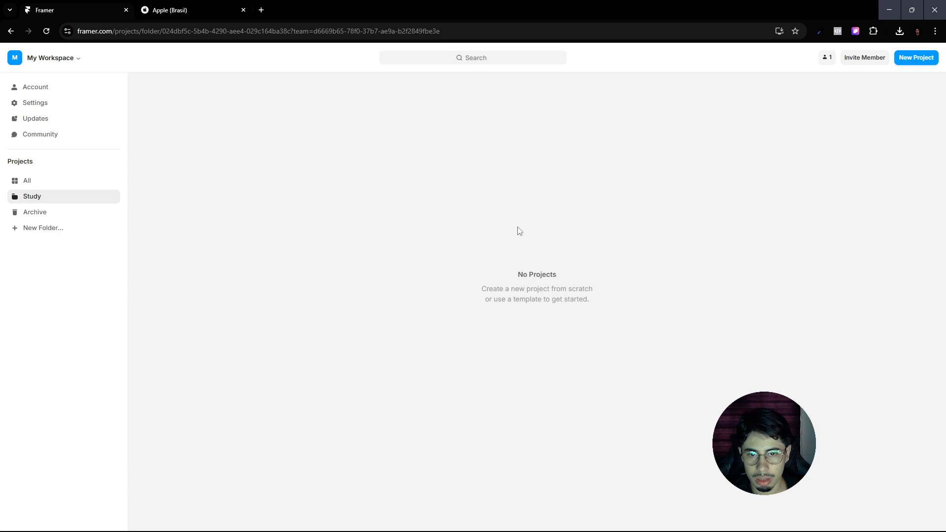
{"action": "left_click", "coordinate": [917, 60]}
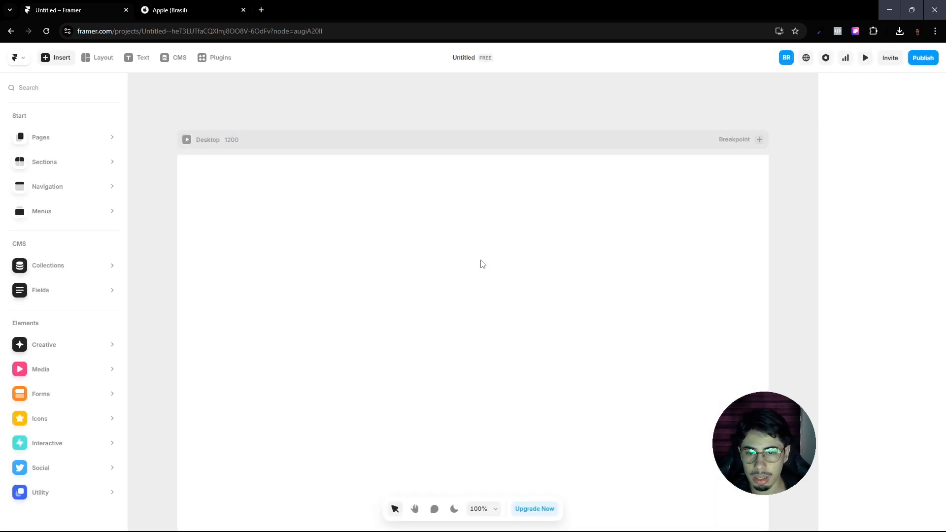
Step: Set the Desktop breakpoint's width to 1920
{"action": "left_click", "coordinate": [219, 180]}
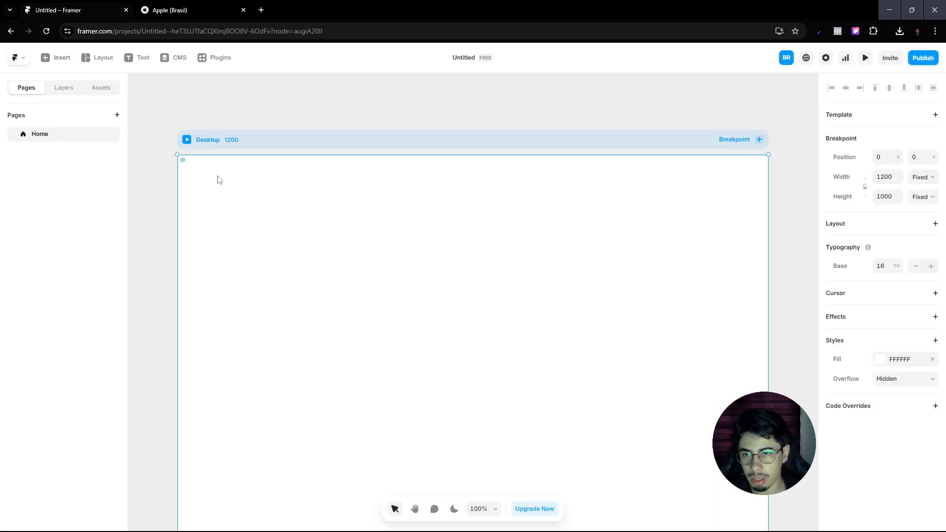
{"action": "left_click", "coordinate": [884, 178]}
{"action": "type", "text": "1920"}
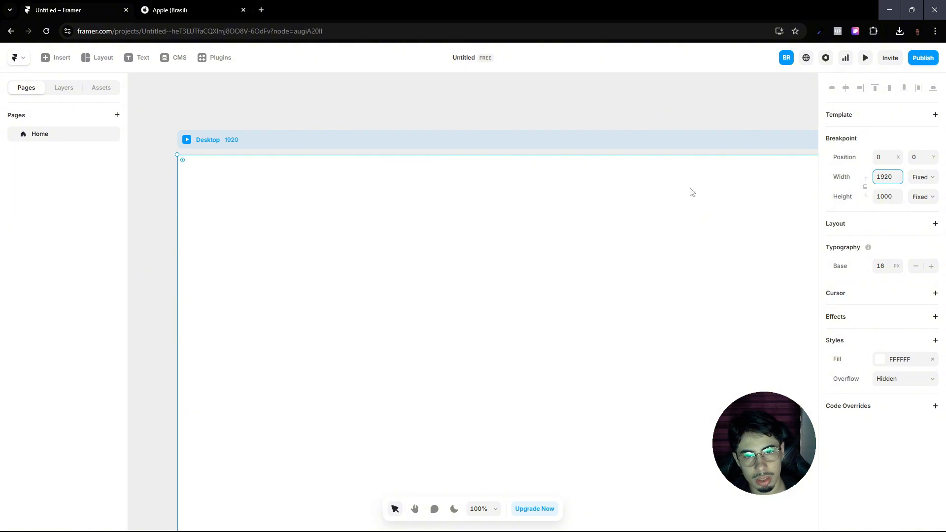
{"action": "scroll", "coordinate": [532, 239], "scroll_direction": "down", "scroll_amount": 3}
{"action": "scroll", "coordinate": [548, 242], "scroll_direction": "up", "scroll_amount": 2}
{"action": "scroll", "coordinate": [595, 227], "scroll_direction": "down", "scroll_amount": 1}
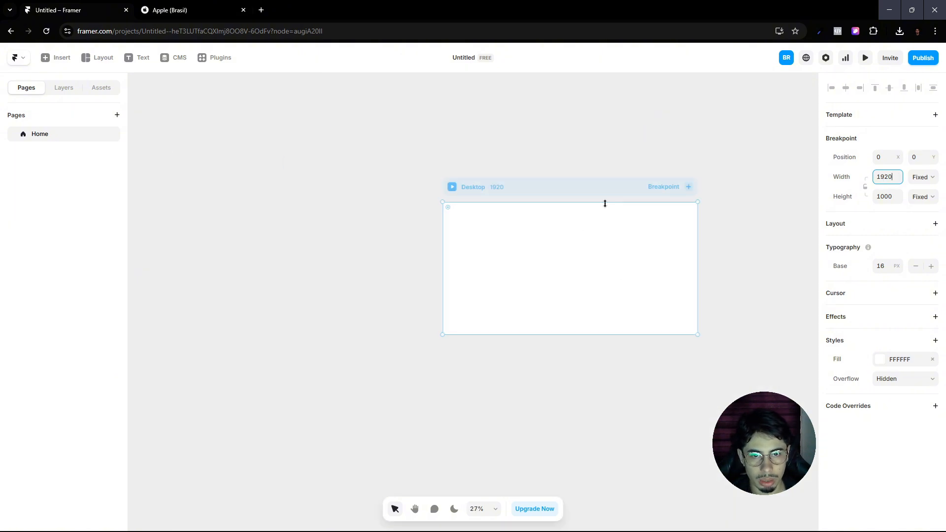
{"action": "left_click", "coordinate": [673, 157]}
{"action": "scroll", "coordinate": [722, 187], "scroll_direction": "up", "scroll_amount": 1}
{"action": "scroll", "coordinate": [567, 219], "scroll_direction": "up", "scroll_amount": 2}
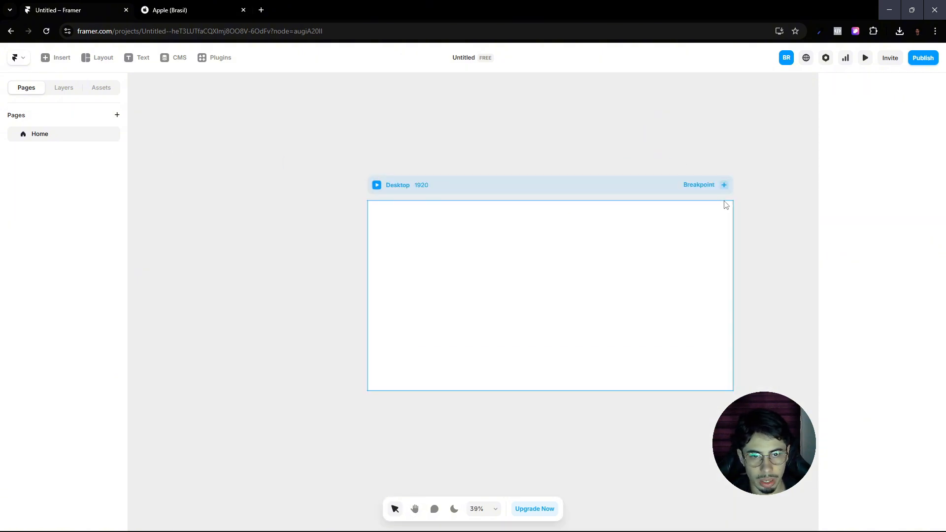
{"action": "scroll", "coordinate": [725, 202], "scroll_direction": "up", "scroll_amount": 1}
{"action": "left_click", "coordinate": [529, 183]}
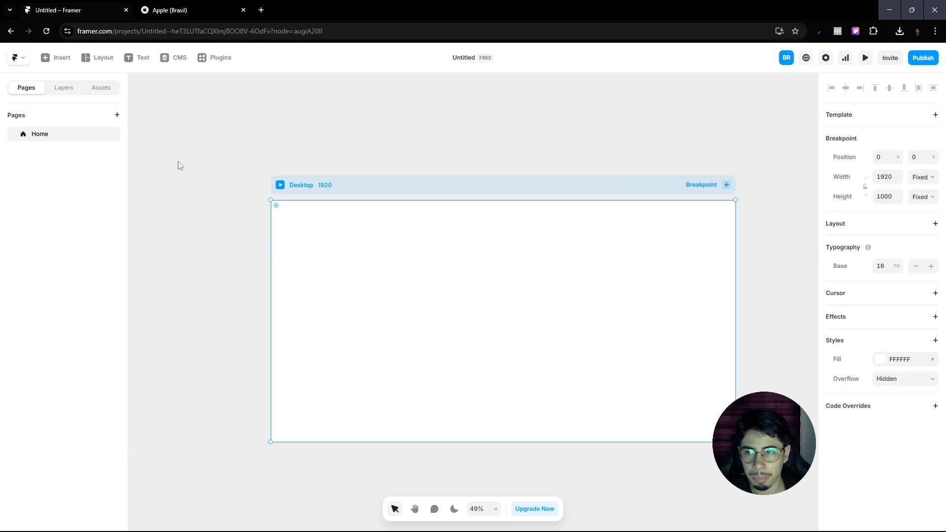
Step: Show the page's layers and draw a frame about 792 by 220 in the upper middle of the Desktop breakpoint
{"action": "left_click", "coordinate": [61, 88]}
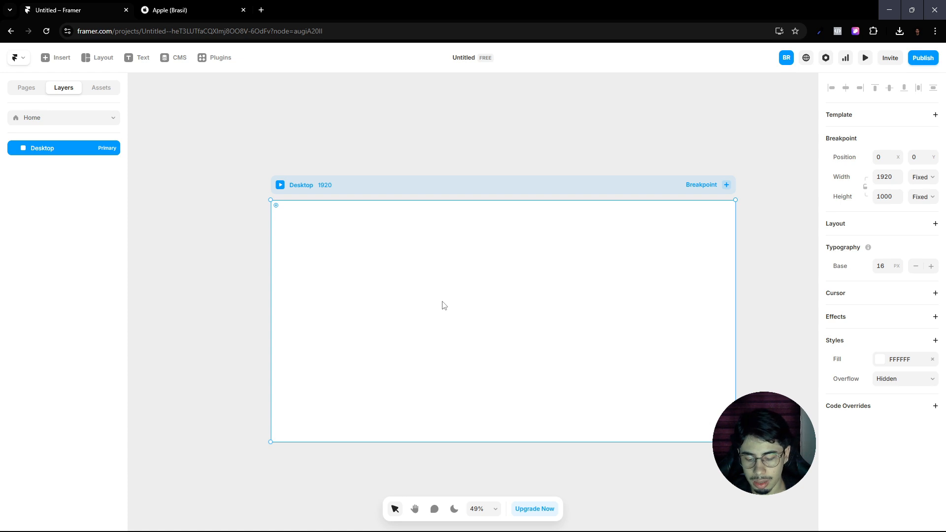
{"action": "key", "text": "f"}
{"action": "left_click_drag", "start_coordinate": [391, 254], "coordinate": [583, 307]}
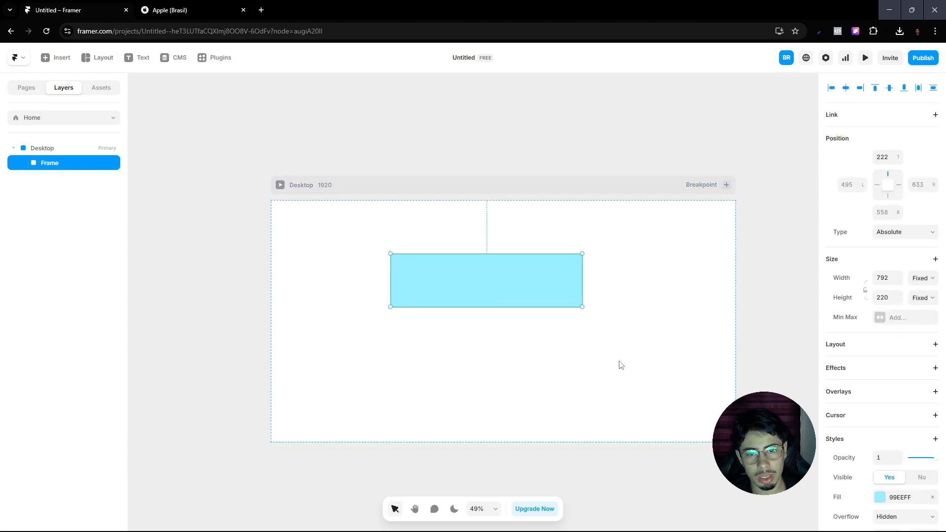
Step: Check the sizing options for the new frame's width, and deselect the frame
{"action": "left_click", "coordinate": [923, 279]}
{"action": "left_click", "coordinate": [567, 280]}
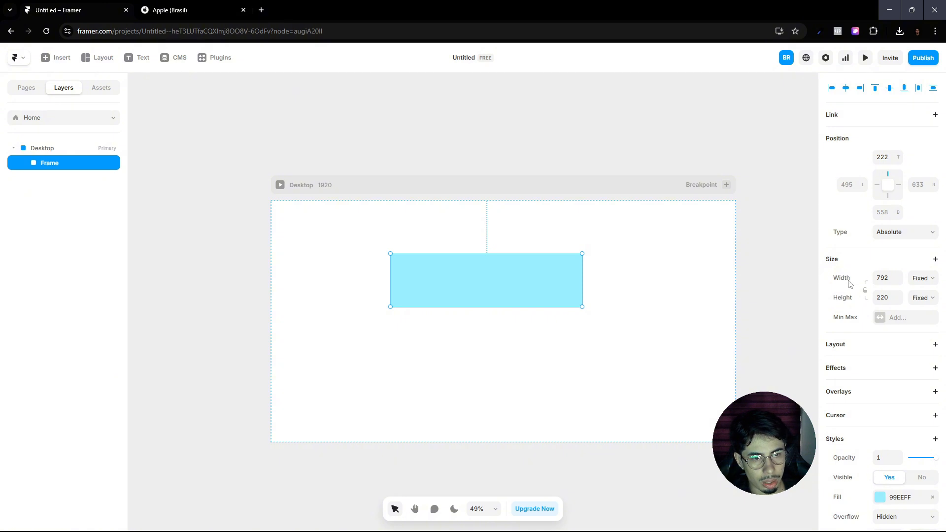
{"action": "left_click", "coordinate": [923, 277]}
{"action": "left_click", "coordinate": [153, 211]}
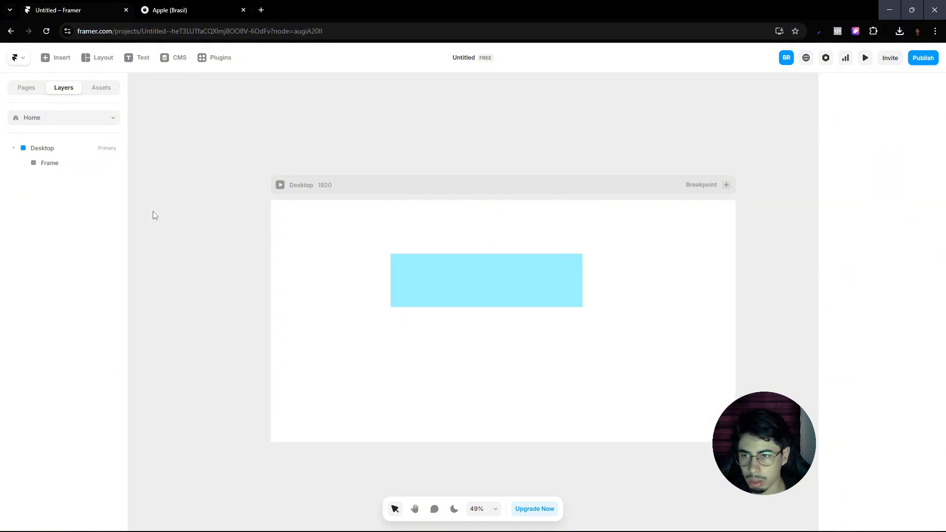
Step: Add a vertical stack layout to the Desktop breakpoint and set its gap to 0
{"action": "left_click", "coordinate": [33, 150]}
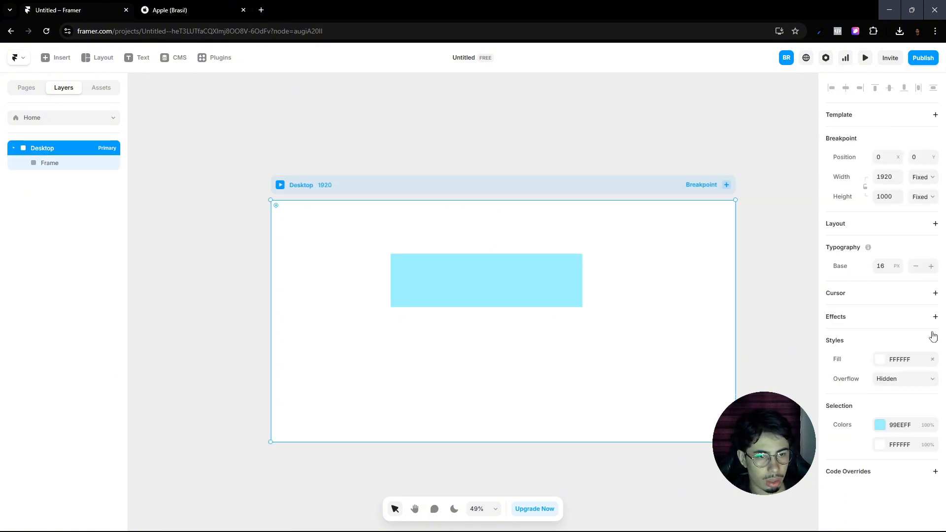
{"action": "left_click", "coordinate": [885, 225]}
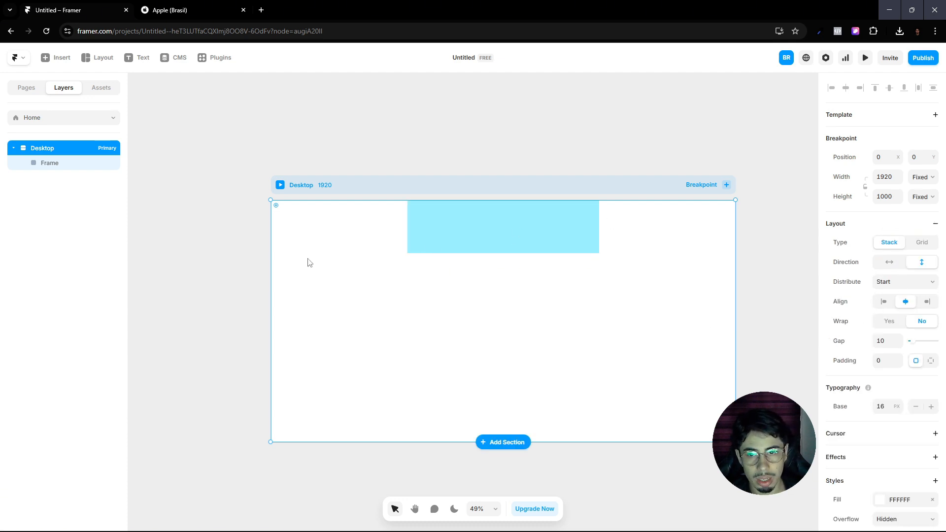
{"action": "left_click", "coordinate": [883, 342]}
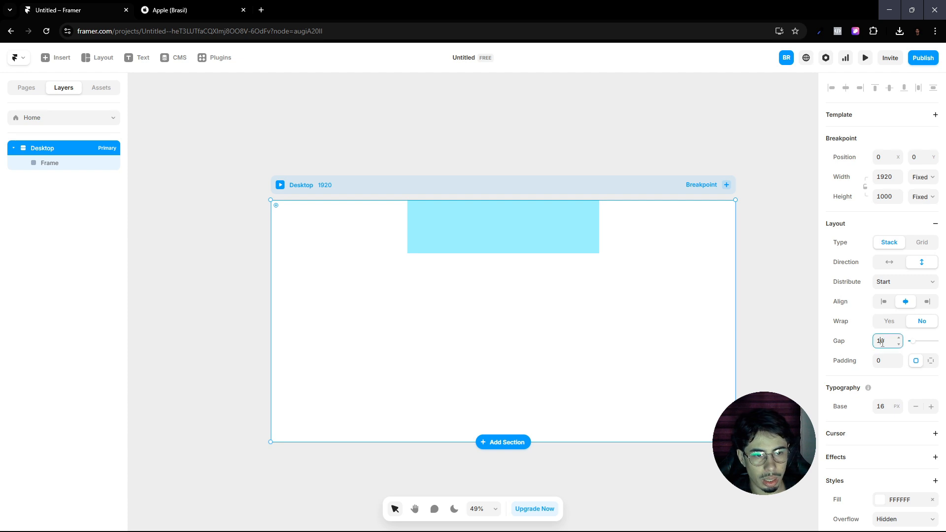
{"action": "type", "text": "0"}
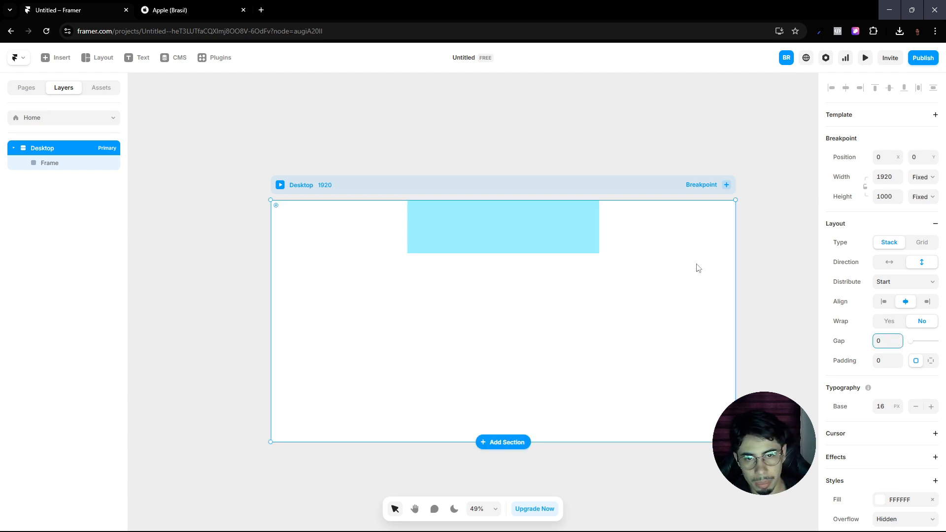
Step: Set the frame's width sizing to Fill and remove its fill color
{"action": "left_click", "coordinate": [52, 162]}
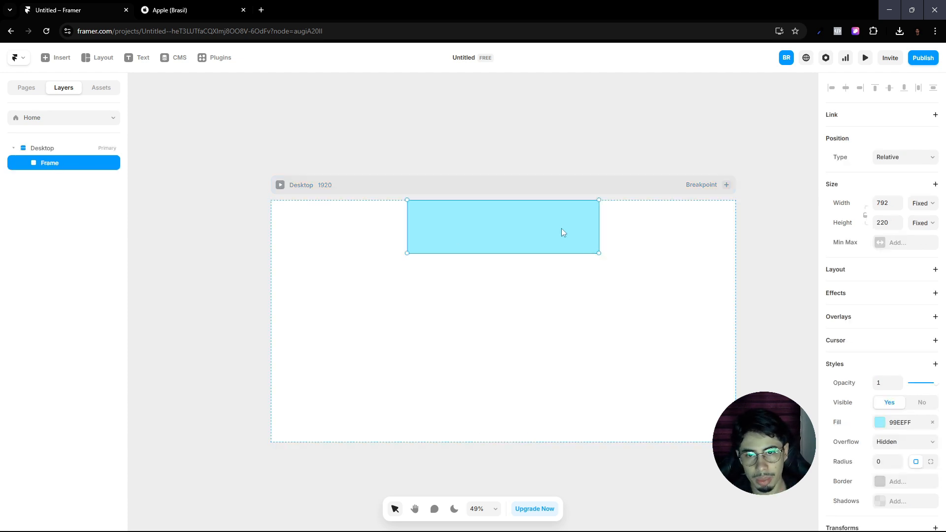
{"action": "left_click", "coordinate": [923, 203]}
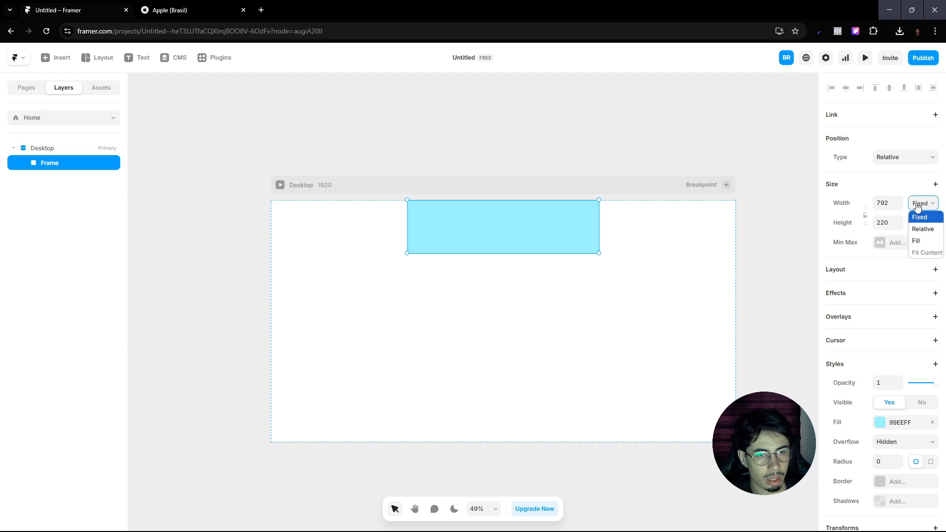
{"action": "left_click", "coordinate": [918, 241]}
{"action": "scroll", "coordinate": [580, 220], "scroll_direction": "up", "scroll_amount": 4}
{"action": "scroll", "coordinate": [581, 221], "scroll_direction": "down", "scroll_amount": 3}
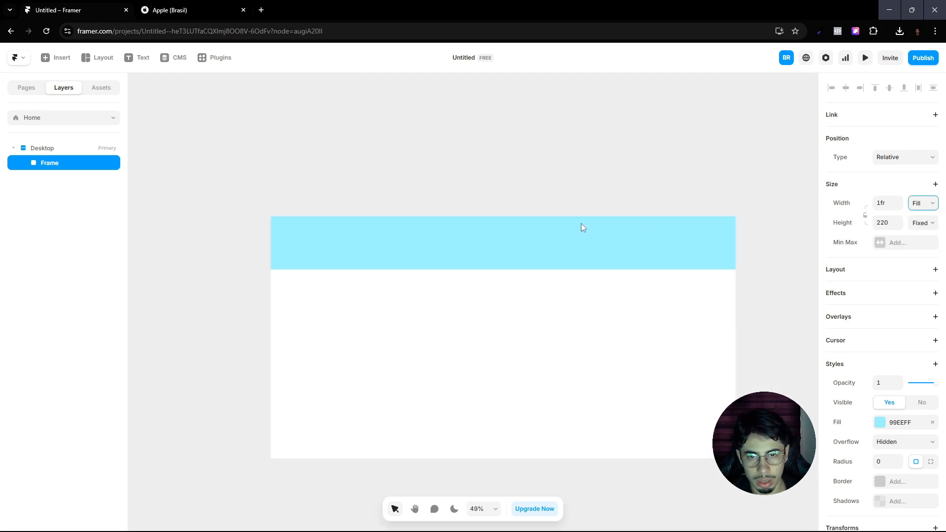
{"action": "left_click", "coordinate": [932, 424]}
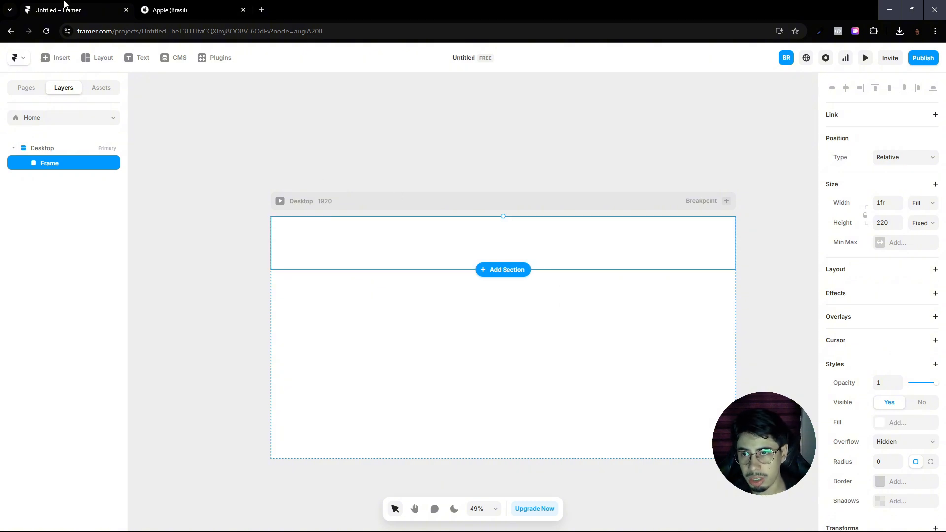
Step: Examine the Apple homepage from the navigation bar down to the footer to see its main sections
{"action": "left_click", "coordinate": [190, 8]}
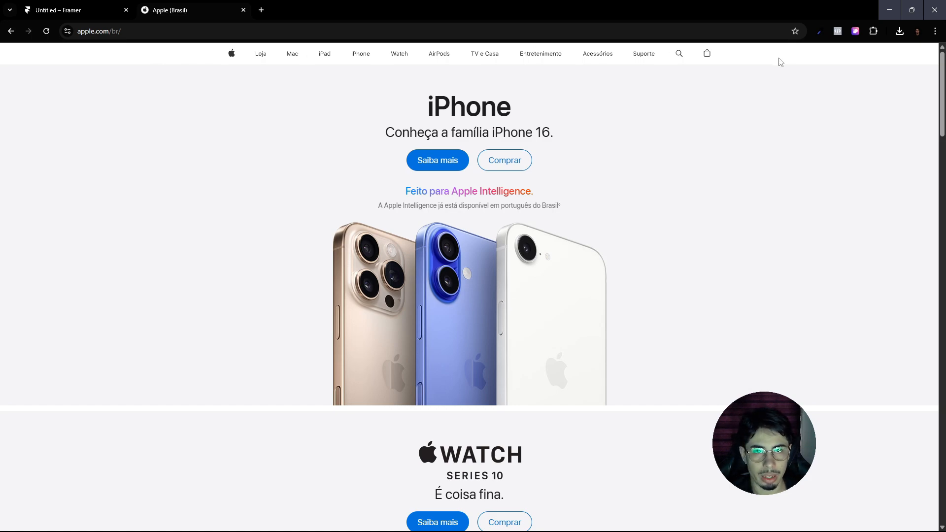
{"action": "scroll", "coordinate": [514, 262], "scroll_direction": "down", "scroll_amount": 10}
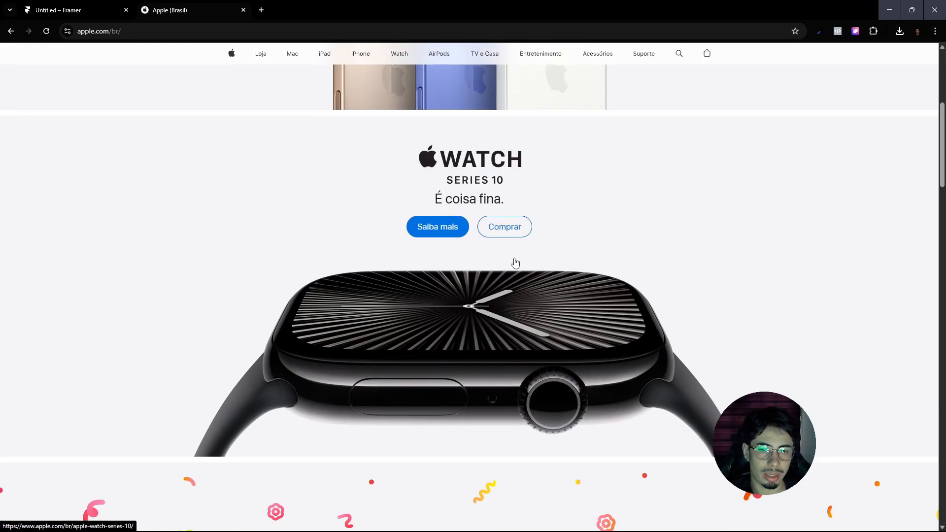
{"action": "scroll", "coordinate": [515, 262], "scroll_direction": "down", "scroll_amount": 20}
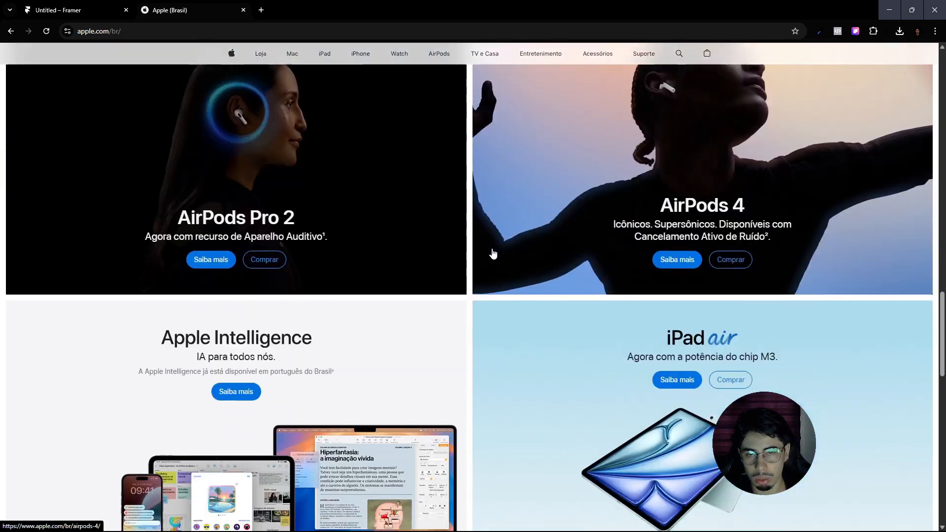
{"action": "scroll", "coordinate": [493, 253], "scroll_direction": "down", "scroll_amount": 10}
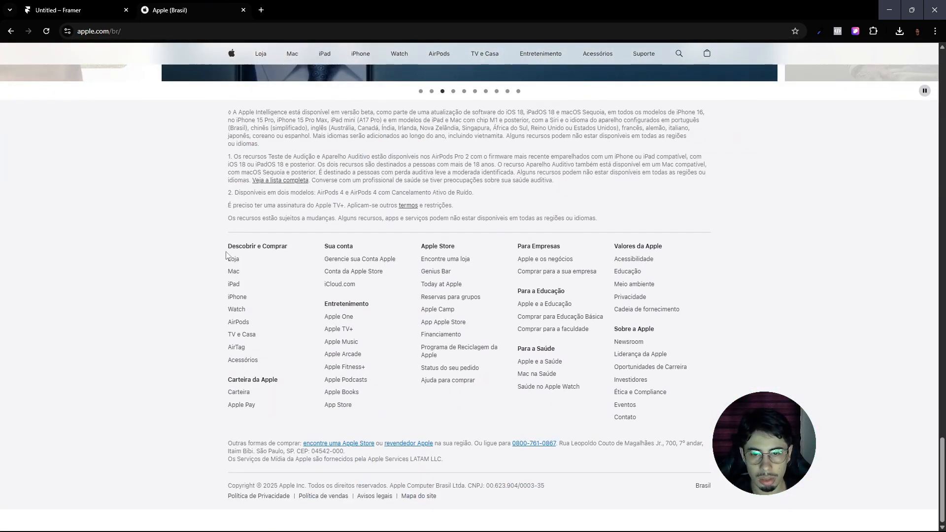
{"action": "scroll", "coordinate": [468, 276], "scroll_direction": "up", "scroll_amount": 1}
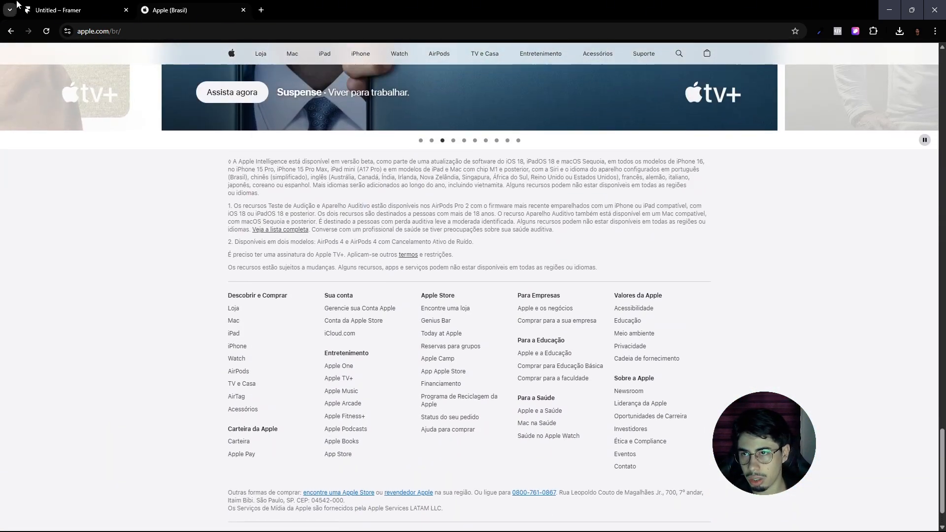
Step: Return to the Framer project and duplicate the full-width frame twice to get three stacked sections
{"action": "left_click", "coordinate": [65, 10]}
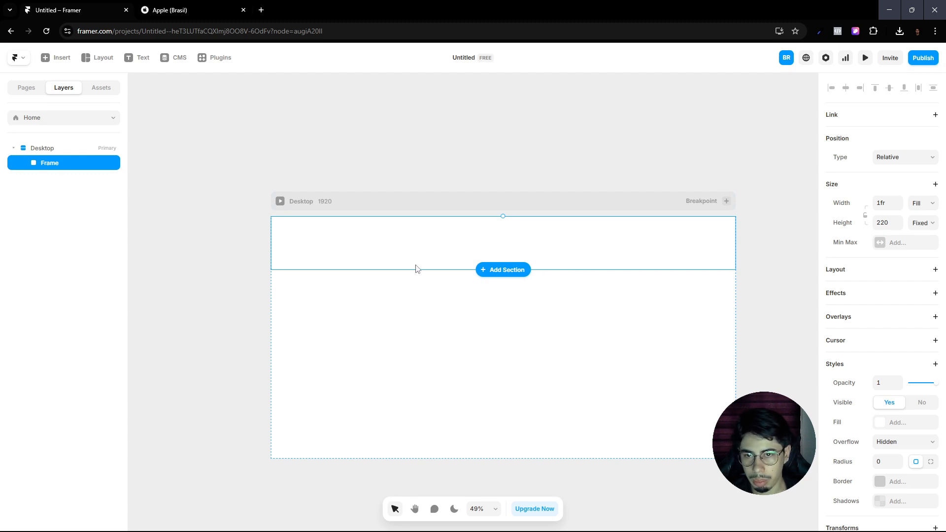
{"action": "key", "text": "ctrl+d"}
{"action": "key", "text": "ctrl+d"}
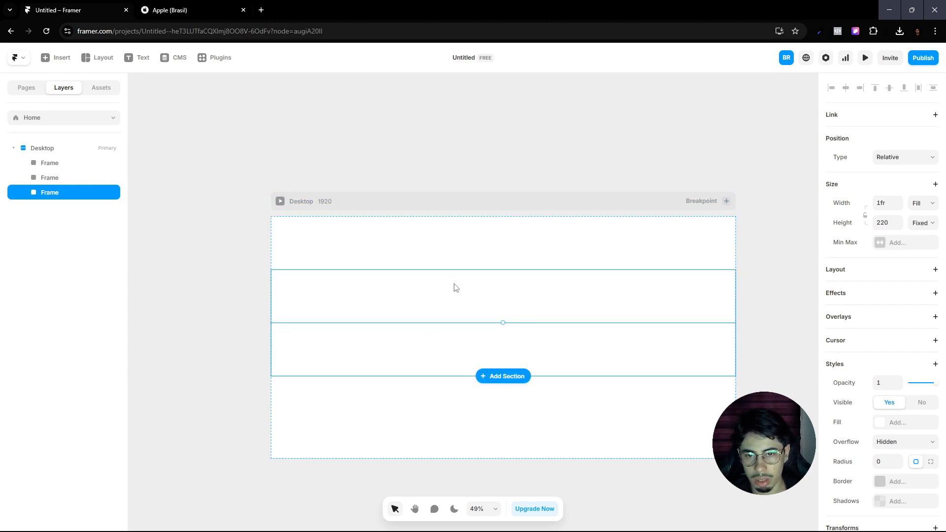
{"action": "left_click", "coordinate": [458, 259]}
{"action": "left_click", "coordinate": [464, 304]}
{"action": "left_click", "coordinate": [477, 350]}
{"action": "left_click", "coordinate": [471, 276]}
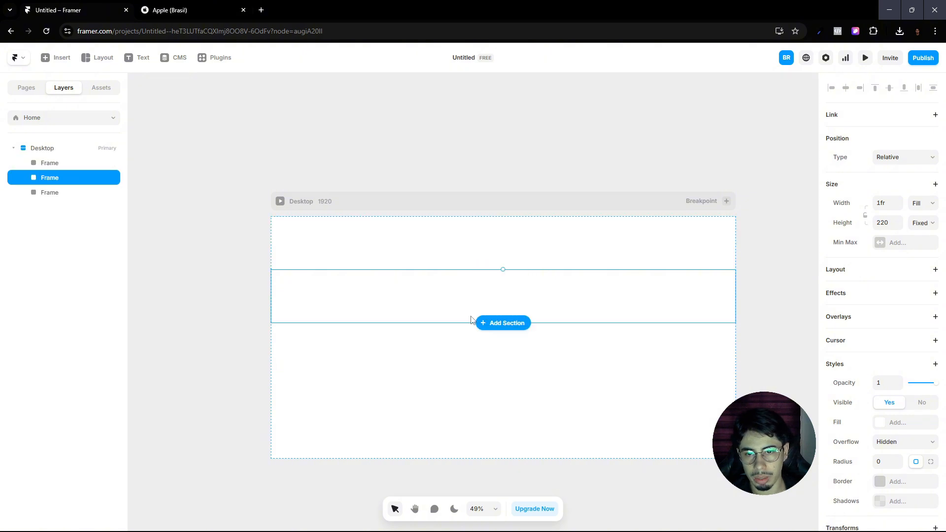
{"action": "key", "text": "Tab"}
{"action": "key", "text": "Tab"}
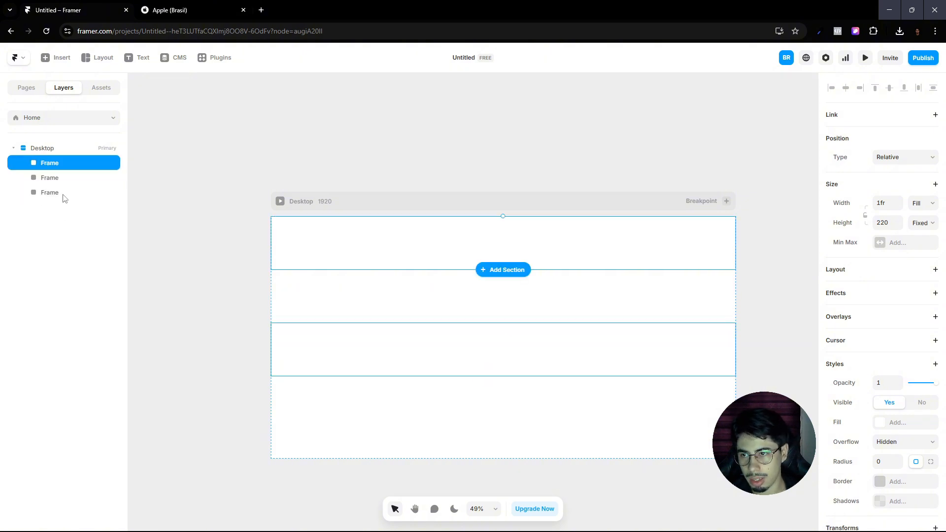
Step: Rename the topmost frame in the Desktop breakpoint as Header
{"action": "double_click", "coordinate": [46, 163]}
{"action": "type", "text": "H"}
{"action": "key", "text": "Caps_Lock"}
{"action": "type", "text": "eader"}
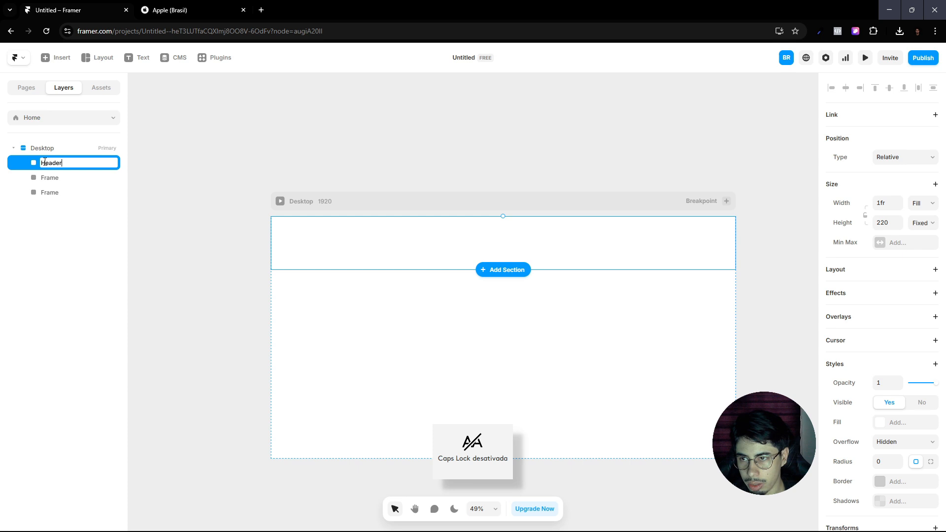
{"action": "key", "text": "Return"}
Step: Rename the middle frame in the Desktop breakpoint as MainContent
{"action": "double_click", "coordinate": [48, 176]}
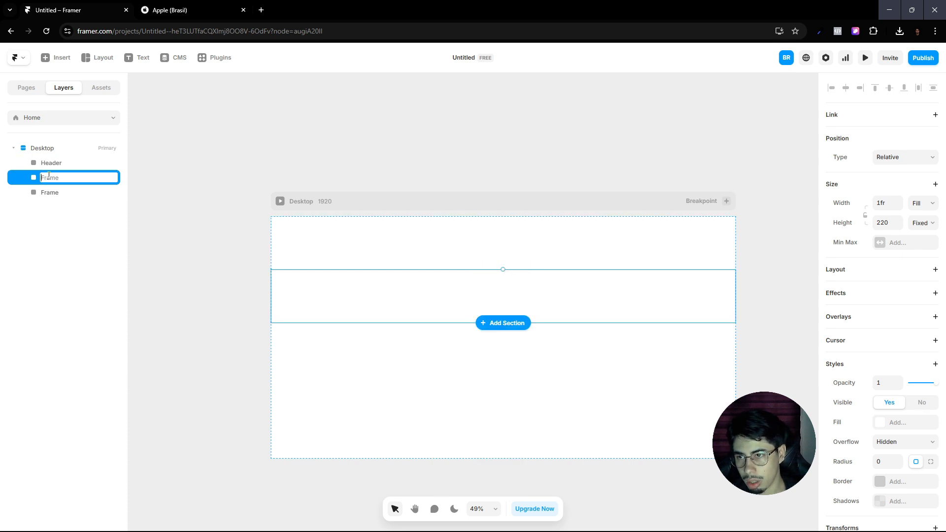
{"action": "key", "text": "Caps_Lock"}
{"action": "type", "text": "M"}
{"action": "key", "text": "Caps_Lock"}
{"action": "type", "text": "a"}
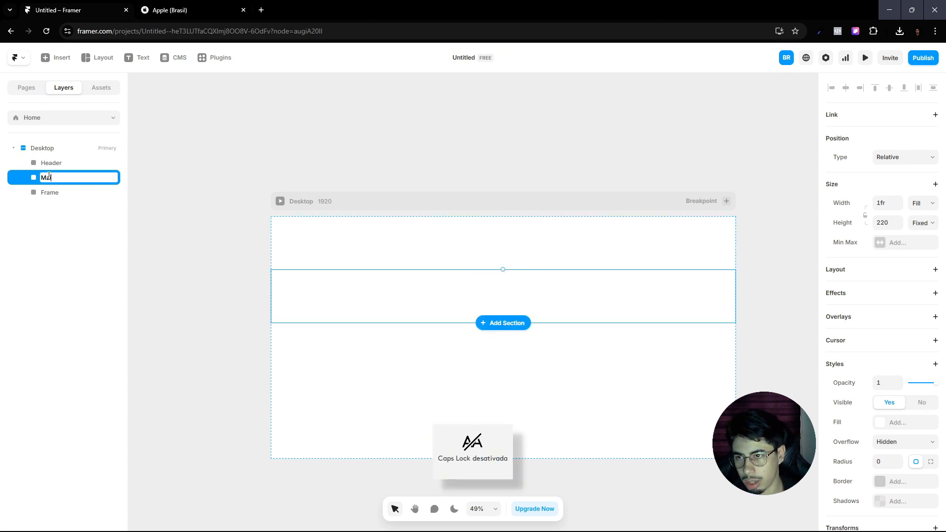
{"action": "type", "text": "inContent"}
{"action": "key", "text": "Return"}
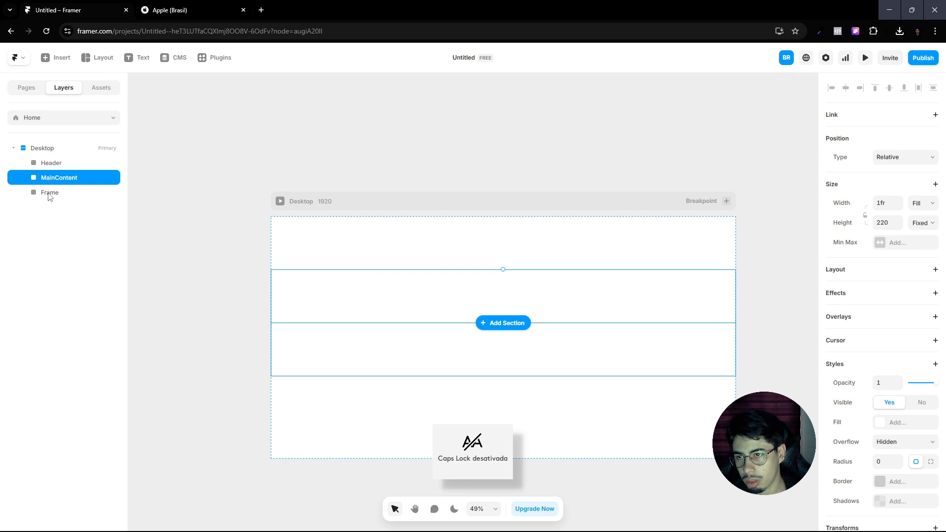
Step: Rename the lowest frame in the Desktop breakpoint as Footer
{"action": "double_click", "coordinate": [49, 192]}
{"action": "key", "text": "Caps_Lock"}
{"action": "type", "text": "F"}
{"action": "key", "text": "Caps_Lock"}
{"action": "type", "text": "o"}
{"action": "key", "text": "Return"}
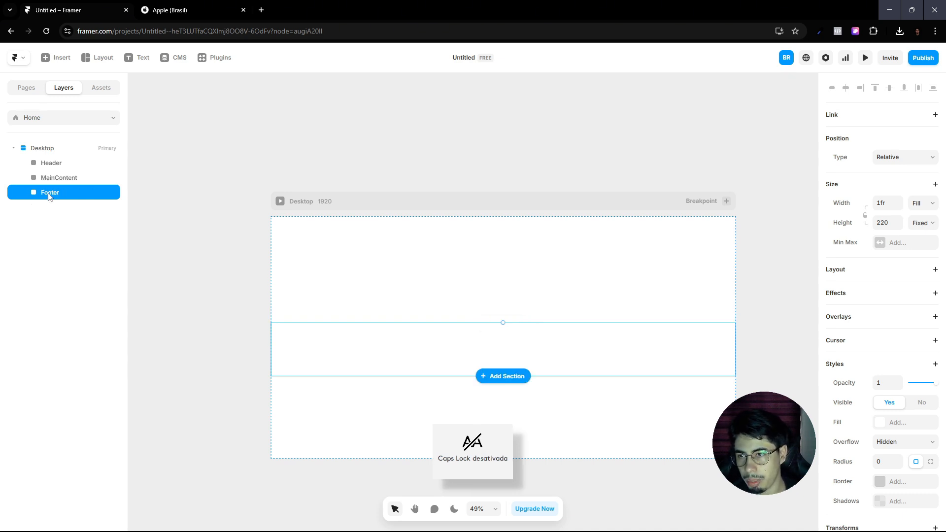
Step: Set the Desktop breakpoint's height sizing to Fit Content
{"action": "left_click", "coordinate": [62, 163]}
{"action": "left_click", "coordinate": [61, 178]}
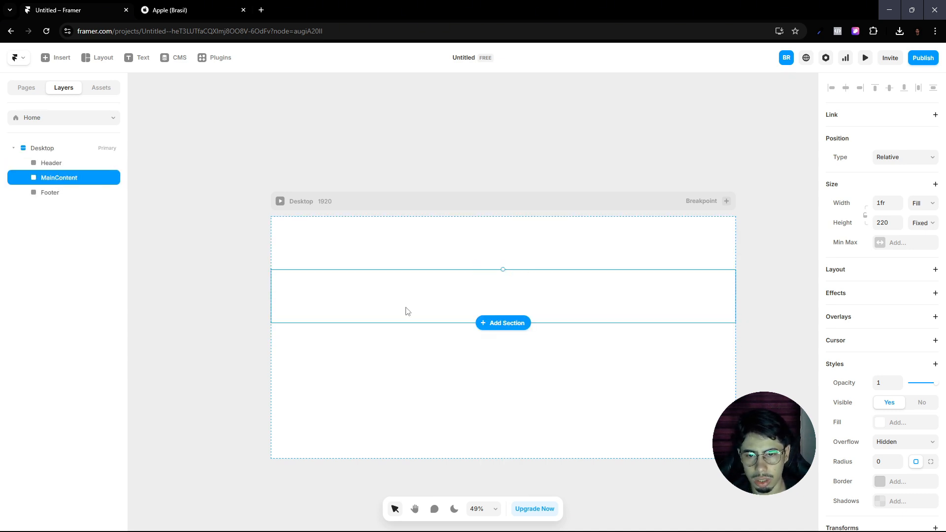
{"action": "left_click", "coordinate": [58, 195]}
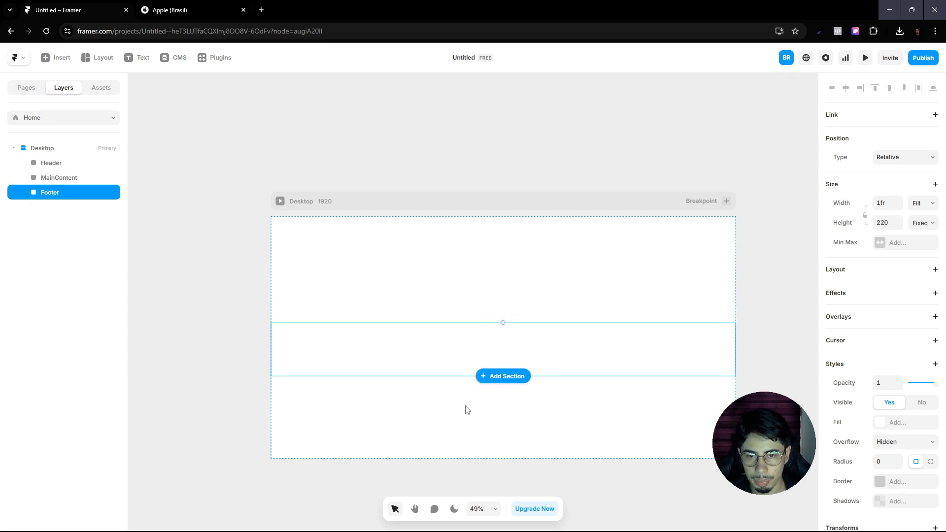
{"action": "left_click", "coordinate": [57, 147]}
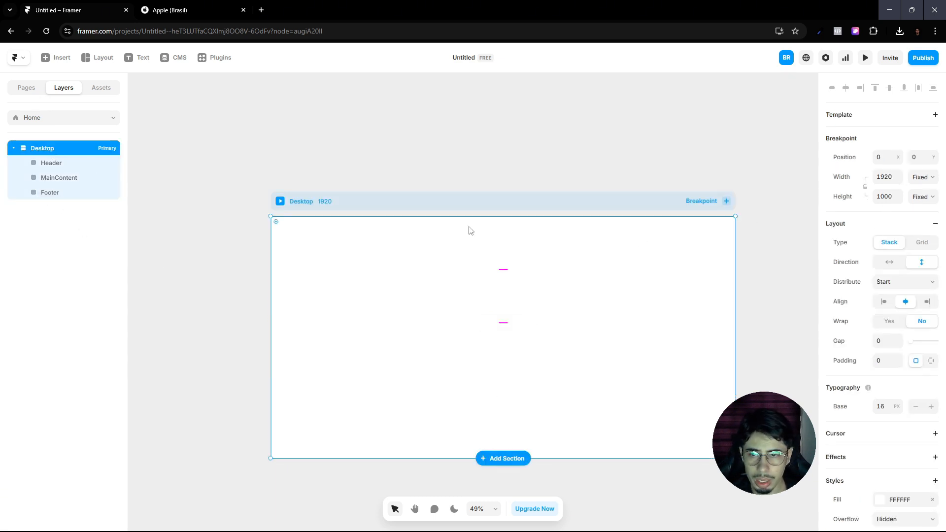
{"action": "left_click", "coordinate": [930, 196]}
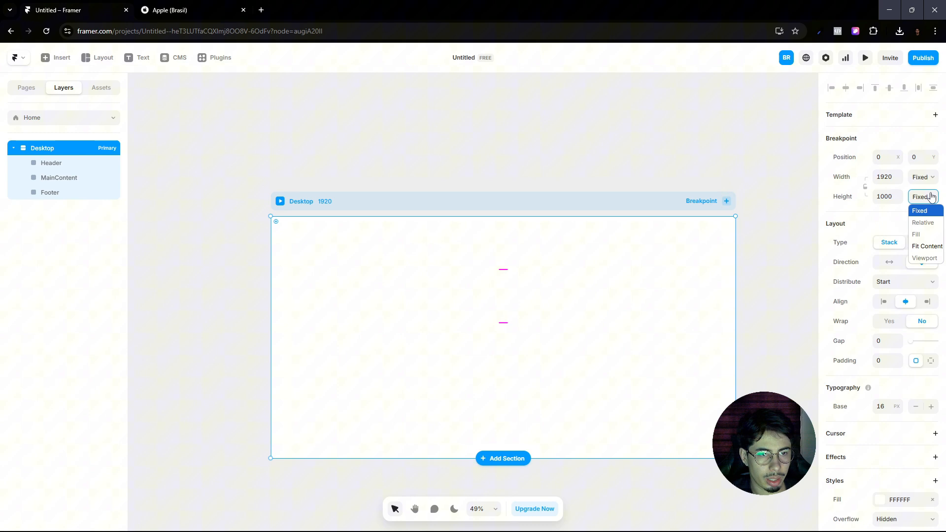
{"action": "left_click", "coordinate": [925, 246]}
{"action": "scroll", "coordinate": [489, 289], "scroll_direction": "up", "scroll_amount": 5}
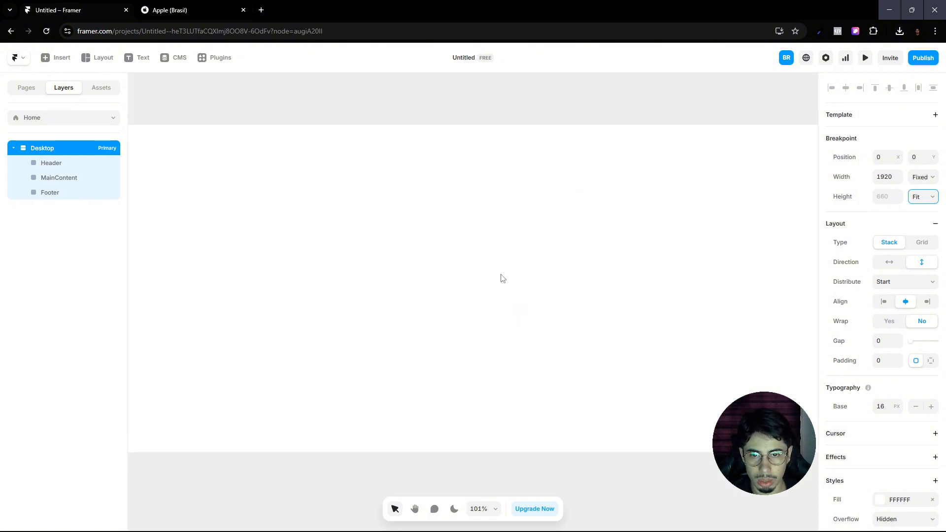
{"action": "scroll", "coordinate": [502, 279], "scroll_direction": "down", "scroll_amount": 5}
Step: Check the navigation bar on the Apple site and shorten the Header section in Framer to about 65 high
{"action": "left_click", "coordinate": [100, 161]}
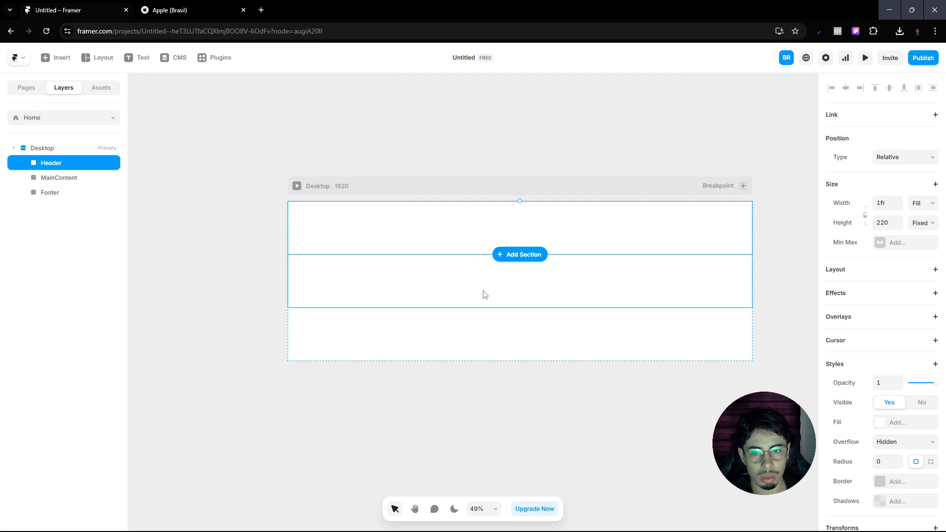
{"action": "left_click", "coordinate": [340, 186]}
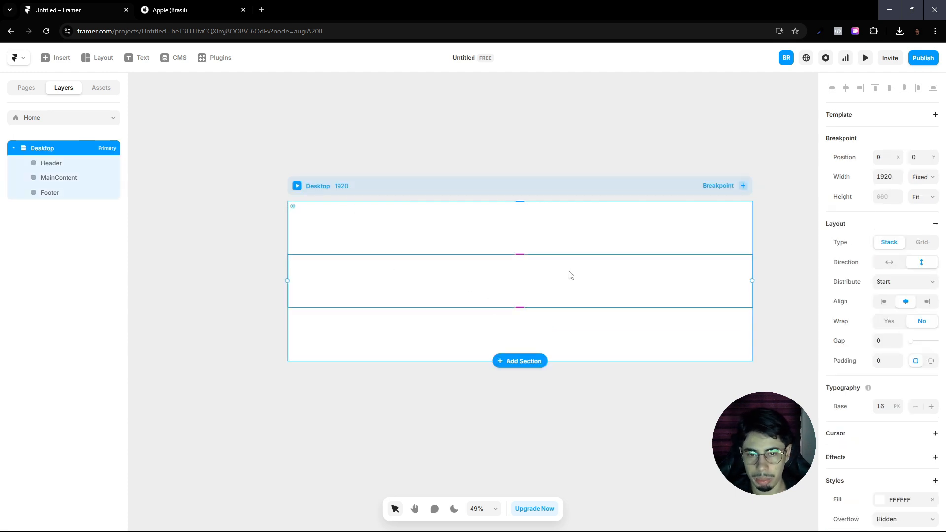
{"action": "left_click", "coordinate": [551, 246]}
{"action": "scroll", "coordinate": [554, 255], "scroll_direction": "up", "scroll_amount": 2}
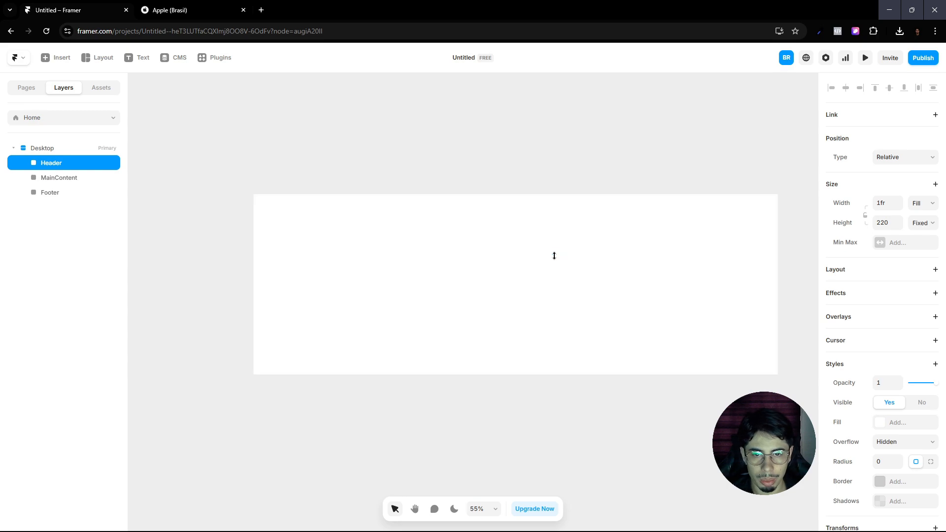
{"action": "left_click", "coordinate": [173, 7]}
{"action": "scroll", "coordinate": [576, 197], "scroll_direction": "up", "scroll_amount": 20}
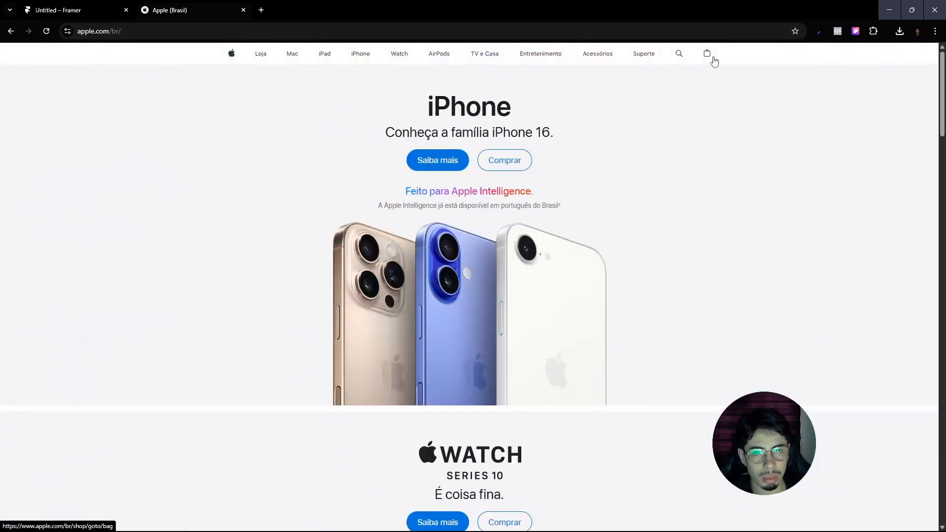
{"action": "left_click", "coordinate": [81, 5]}
{"action": "left_click_drag", "start_coordinate": [471, 253], "coordinate": [466, 213]}
Step: Compare the Framer sections with the Apple site's navigation bar and its items, and select the Header section
{"action": "left_click", "coordinate": [467, 241]}
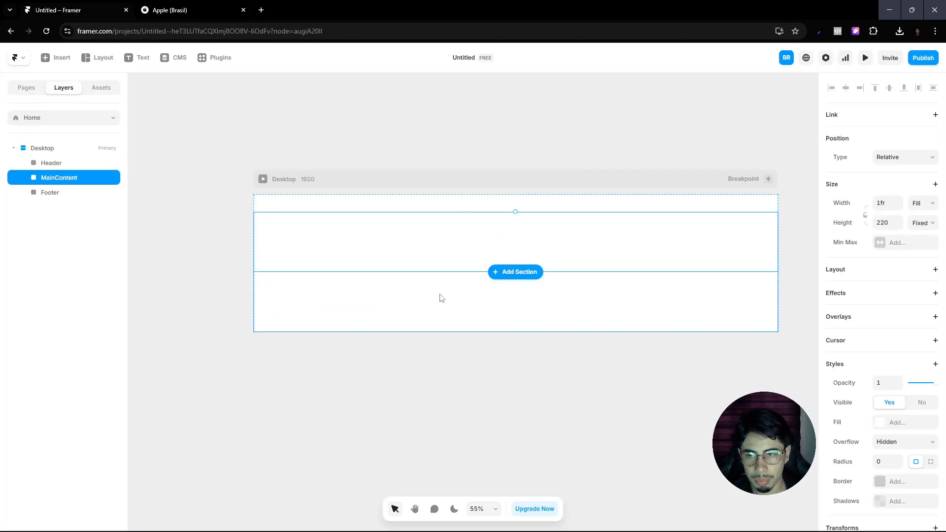
{"action": "left_click", "coordinate": [360, 305]}
{"action": "left_click", "coordinate": [184, 6]}
{"action": "left_click", "coordinate": [90, 6]}
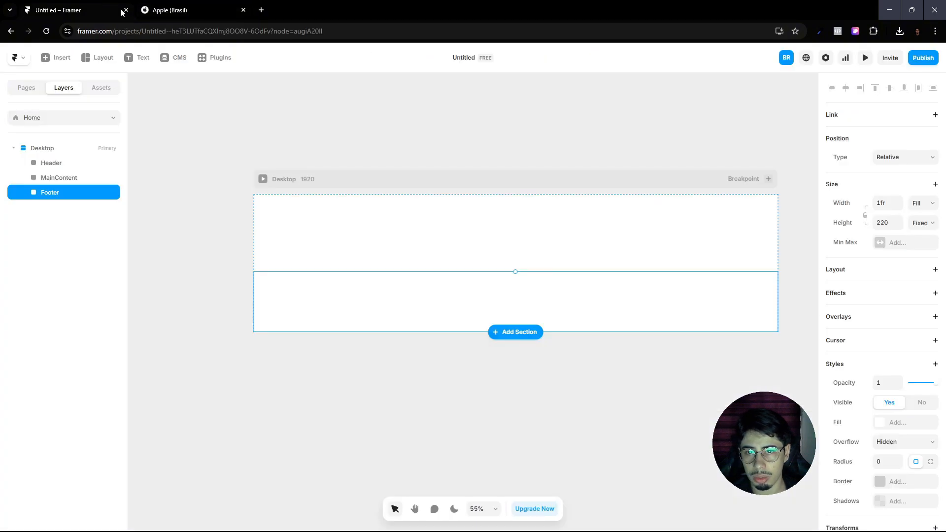
{"action": "left_click", "coordinate": [194, 6]}
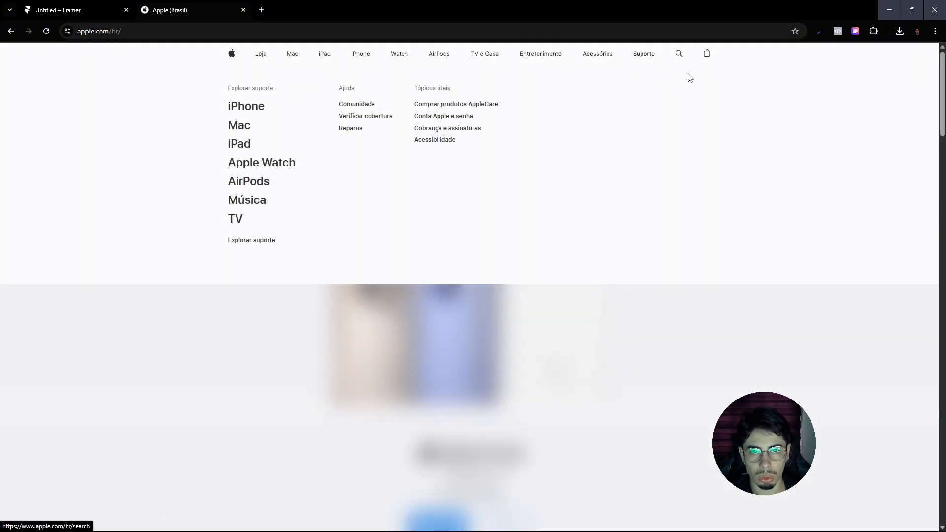
{"action": "left_click", "coordinate": [69, 5]}
{"action": "left_click", "coordinate": [339, 206]}
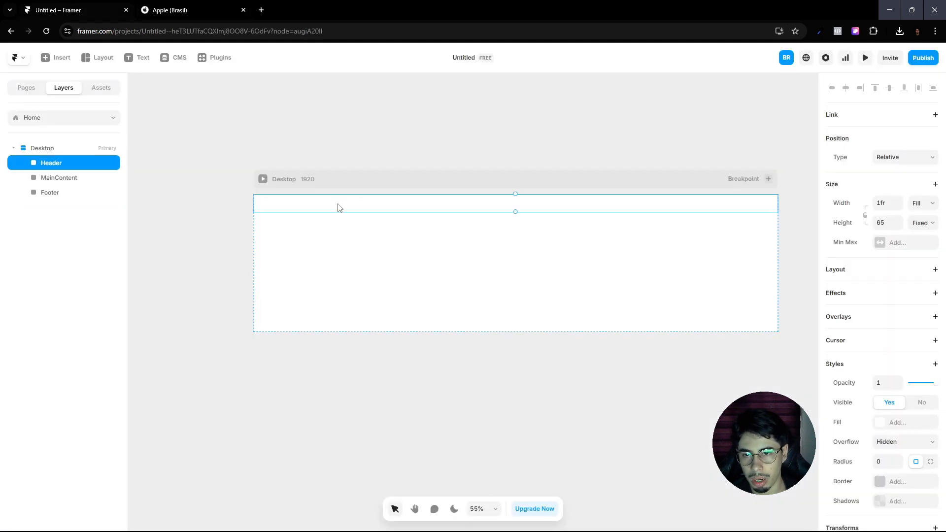
Step: Add a horizontal stack layout to the Header section
{"action": "scroll", "coordinate": [329, 204], "scroll_direction": "up", "scroll_amount": 5}
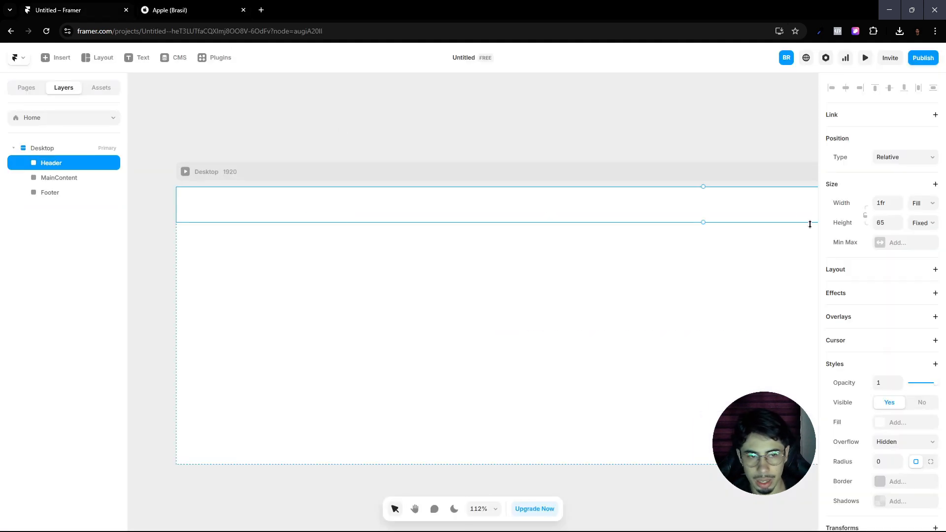
{"action": "left_click", "coordinate": [888, 269]}
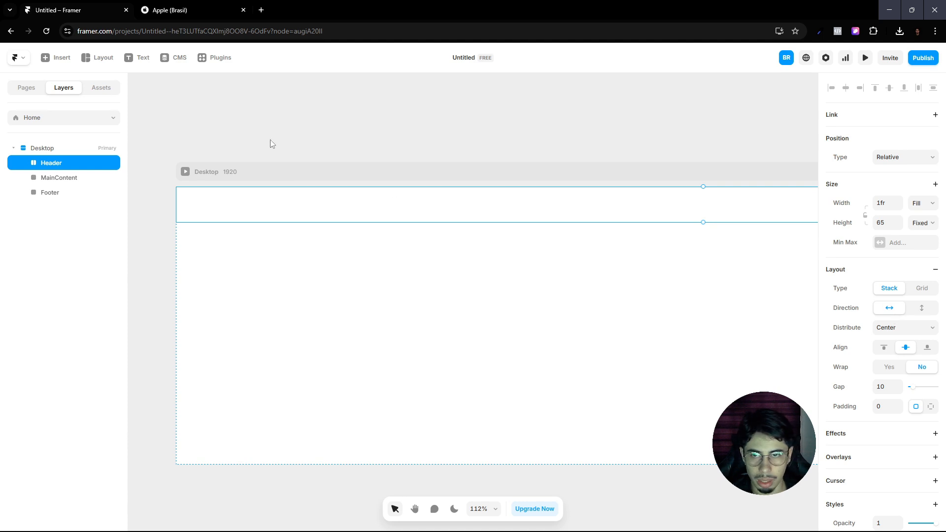
{"action": "left_click", "coordinate": [145, 7]}
{"action": "left_click", "coordinate": [74, 10]}
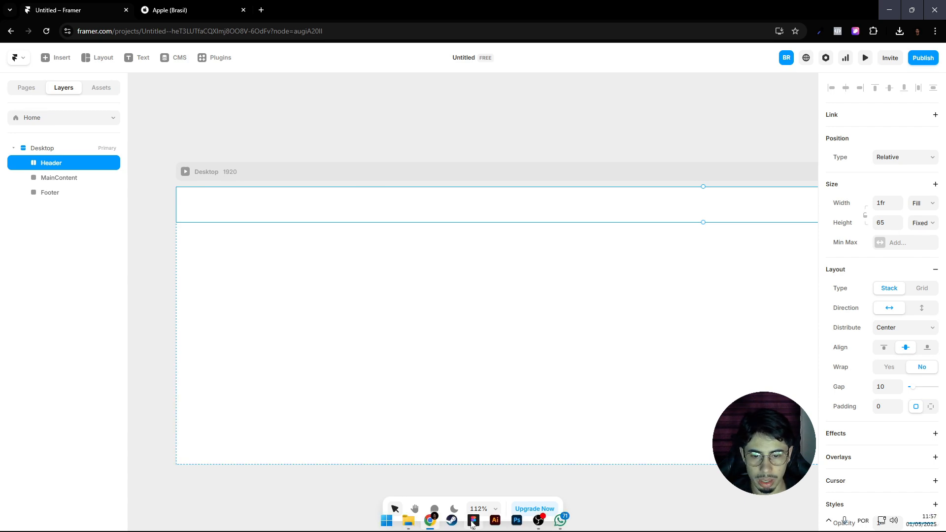
Step: Switch to Figma and copy the Apple logo vector of asset 1 with the Figma to HTML with Framer plugin
{"action": "left_click", "coordinate": [473, 521]}
{"action": "scroll", "coordinate": [261, 214], "scroll_direction": "up", "scroll_amount": 15}
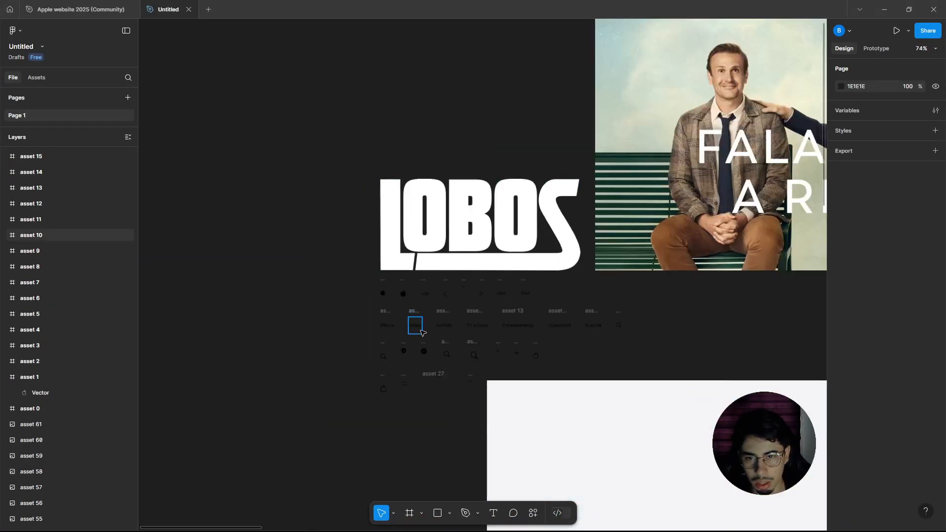
{"action": "scroll", "coordinate": [364, 265], "scroll_direction": "up", "scroll_amount": 5}
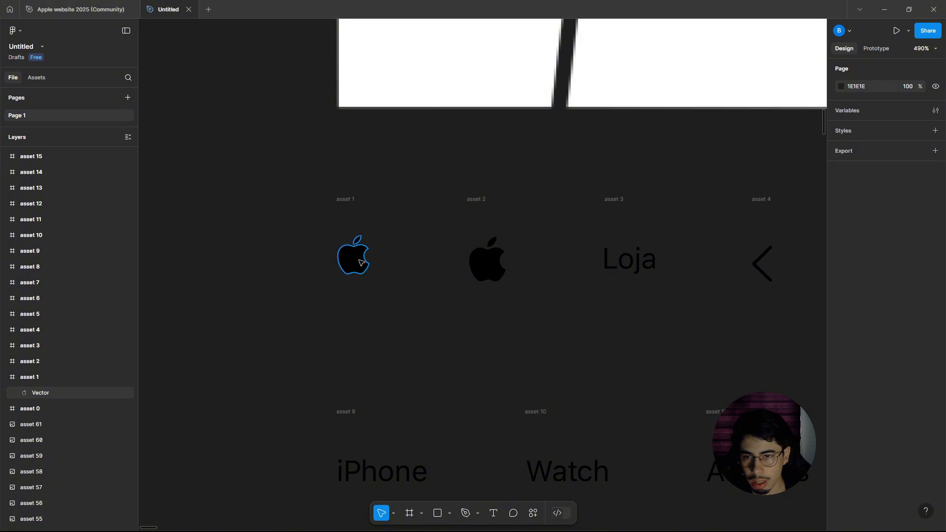
{"action": "left_click", "coordinate": [361, 263]}
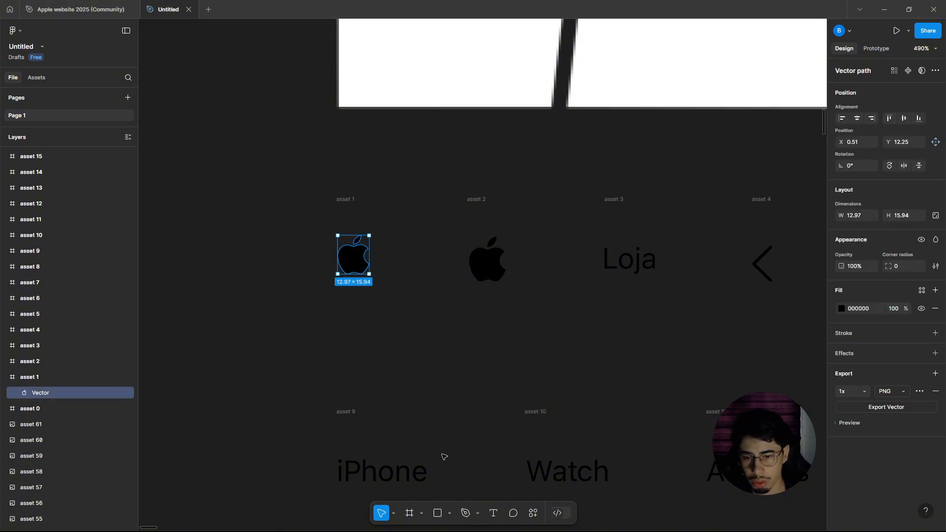
{"action": "left_click", "coordinate": [533, 512]}
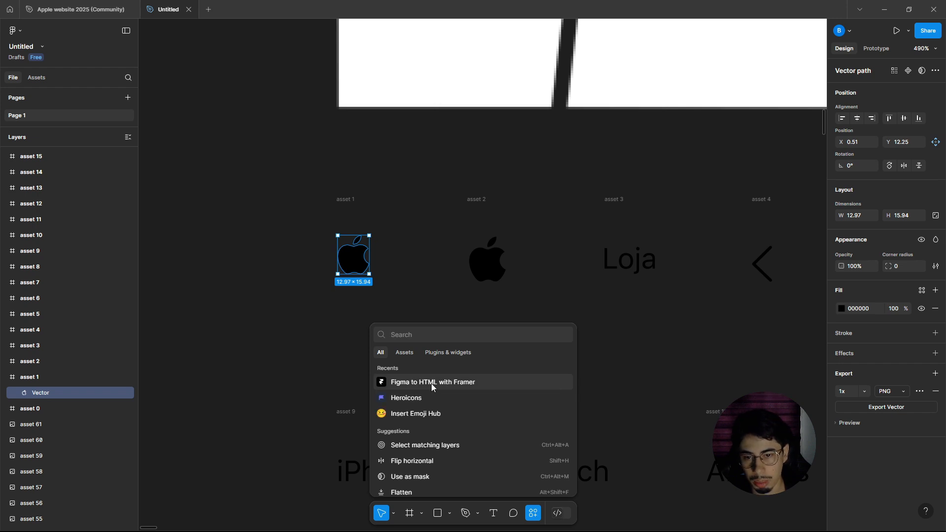
{"action": "left_click", "coordinate": [463, 381]}
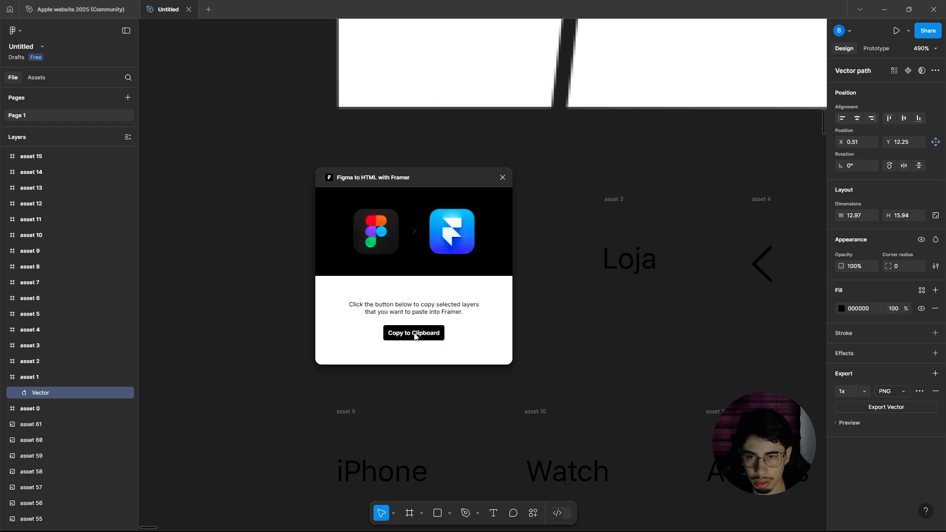
{"action": "left_click", "coordinate": [414, 333]}
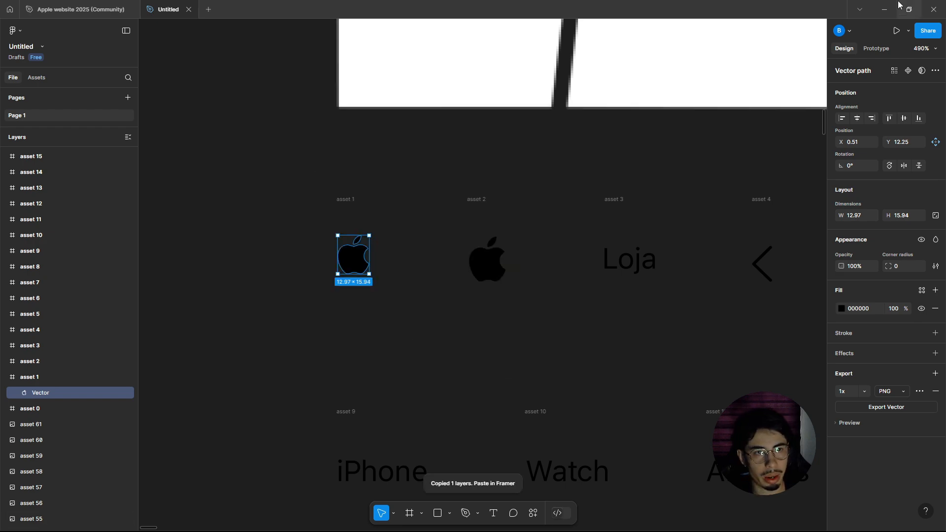
Step: Return to Framer and paste the copied Apple logo into the Header section
{"action": "left_click", "coordinate": [884, 9]}
{"action": "key", "text": "ctrl+v"}
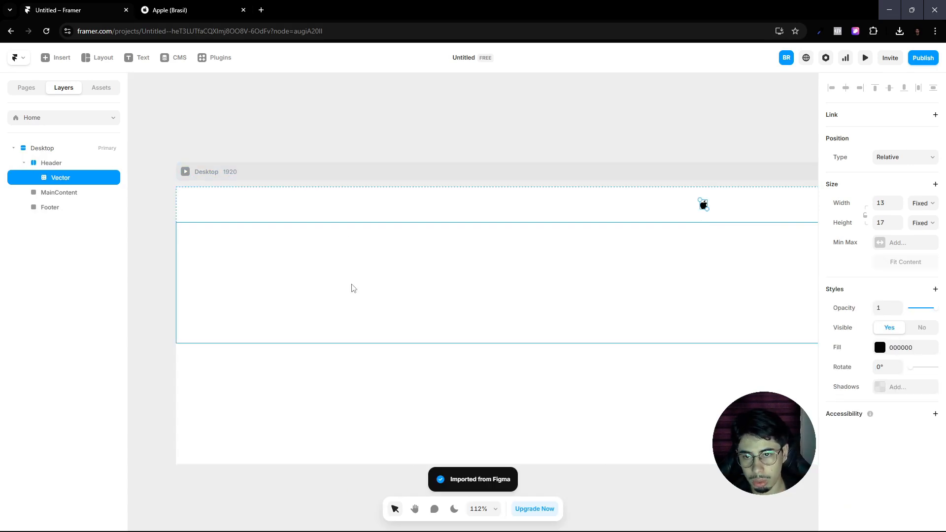
{"action": "scroll", "coordinate": [726, 196], "scroll_direction": "up", "scroll_amount": 2}
{"action": "scroll", "coordinate": [707, 217], "scroll_direction": "up", "scroll_amount": 3}
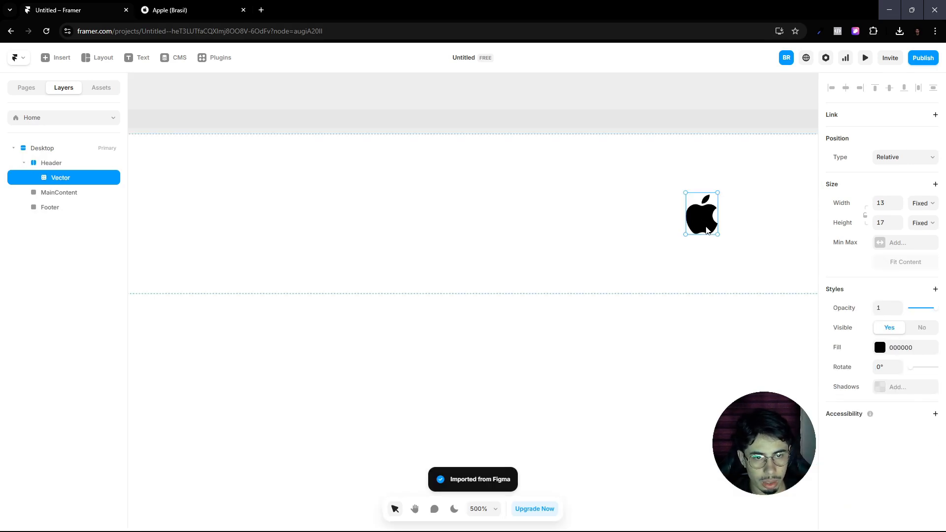
{"action": "scroll", "coordinate": [705, 227], "scroll_direction": "down", "scroll_amount": 8}
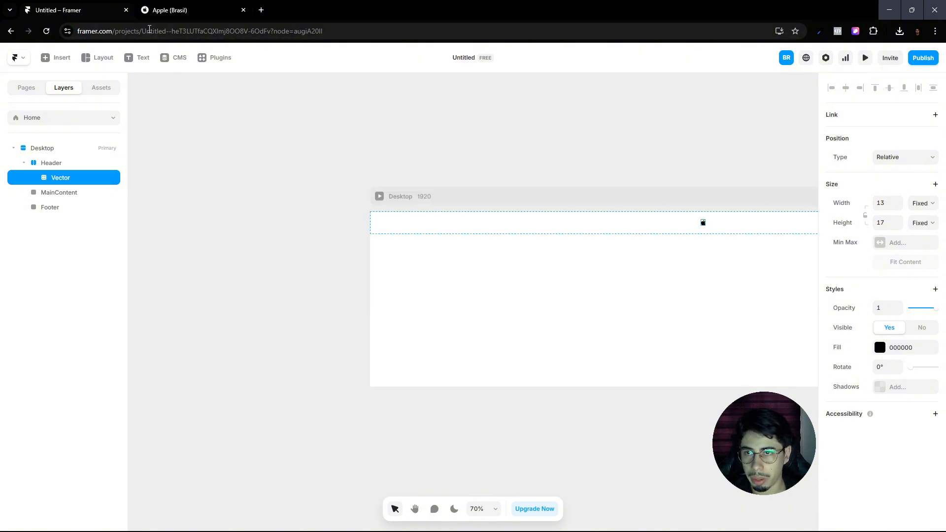
Step: Check the navigation items on the Apple site and add the text Loja beside the logo in Framer's Header
{"action": "left_click", "coordinate": [165, 10]}
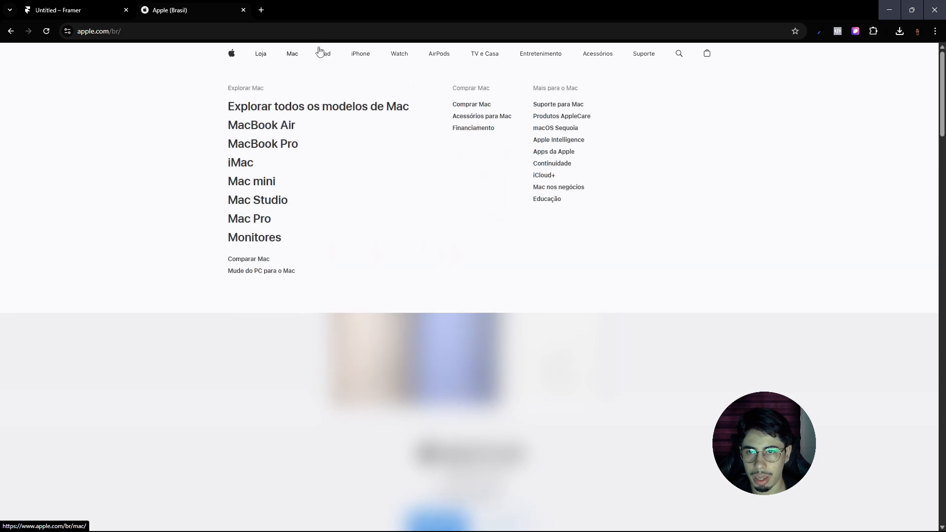
{"action": "left_click", "coordinate": [101, 10]}
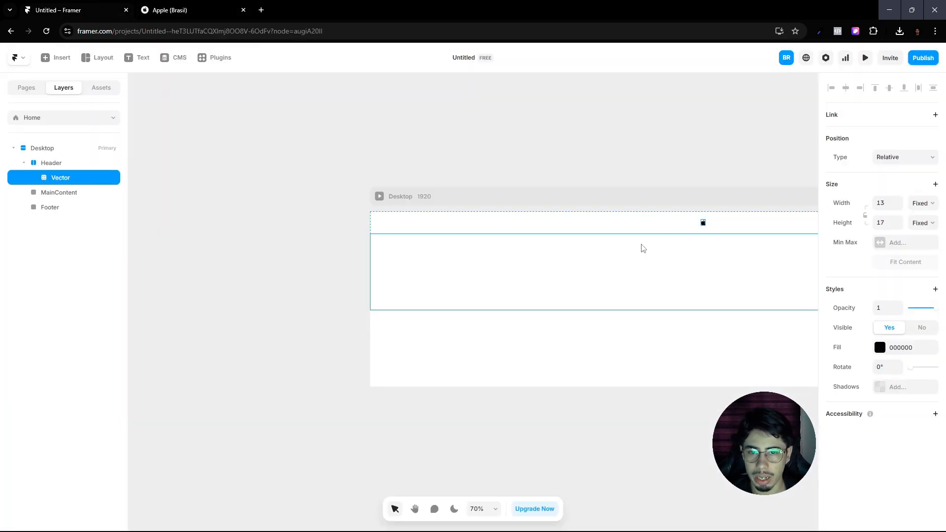
{"action": "scroll", "coordinate": [718, 222], "scroll_direction": "up", "scroll_amount": 5}
{"action": "left_click_drag", "start_coordinate": [719, 218], "coordinate": [552, 231]}
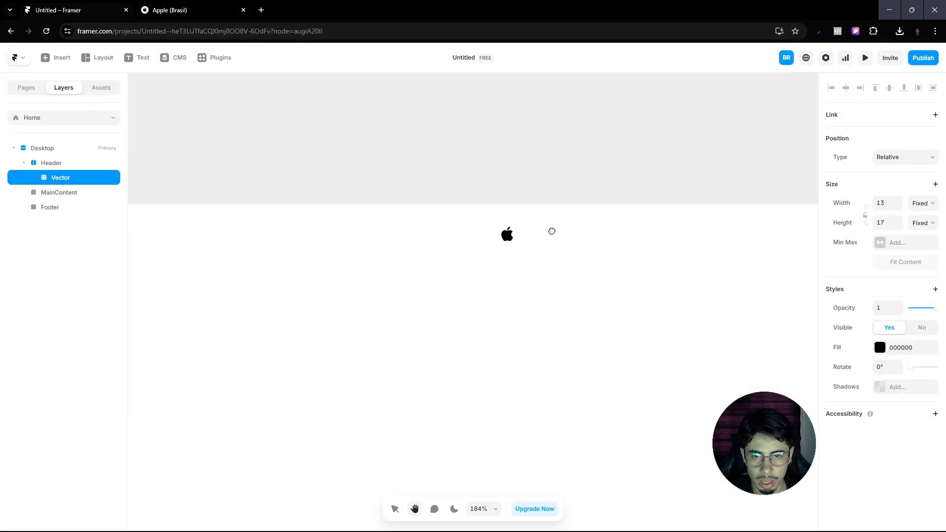
{"action": "key", "text": "t"}
{"action": "left_click", "coordinate": [521, 239]}
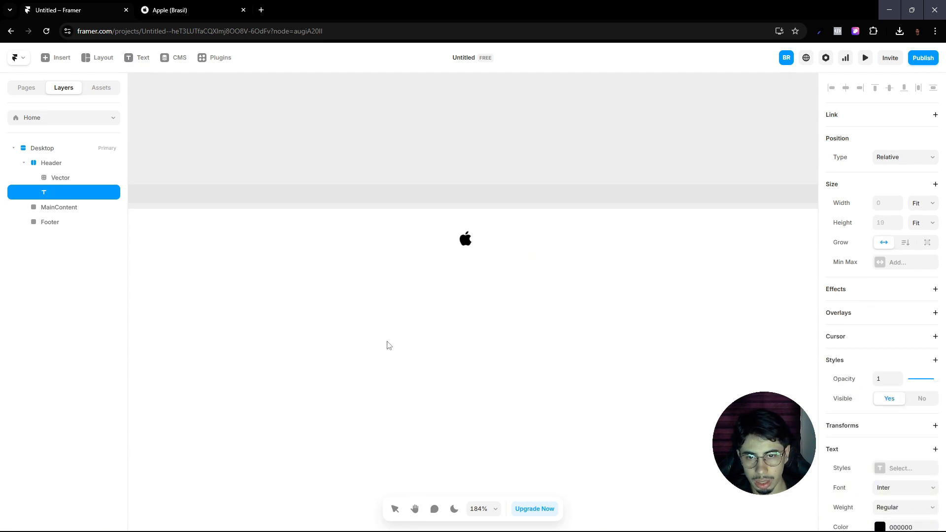
{"action": "left_click", "coordinate": [182, 10]}
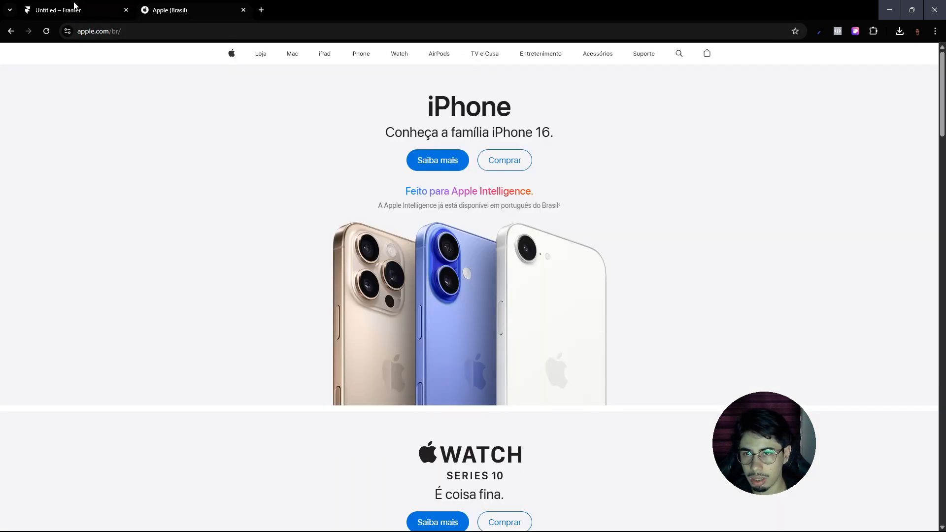
{"action": "left_click", "coordinate": [73, 6]}
{"action": "type", "text": "L"}
{"action": "key", "text": "Caps_Lock"}
{"action": "type", "text": "oja"}
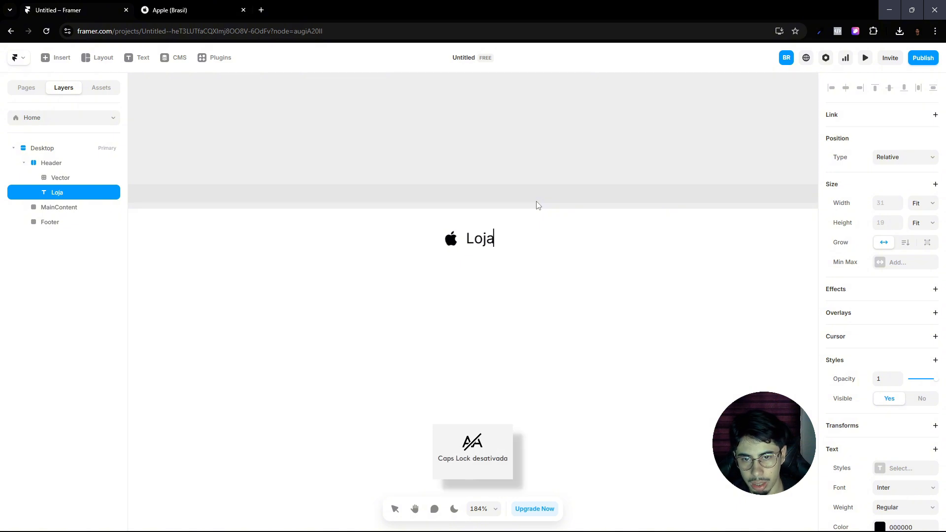
{"action": "key", "text": "Escape"}
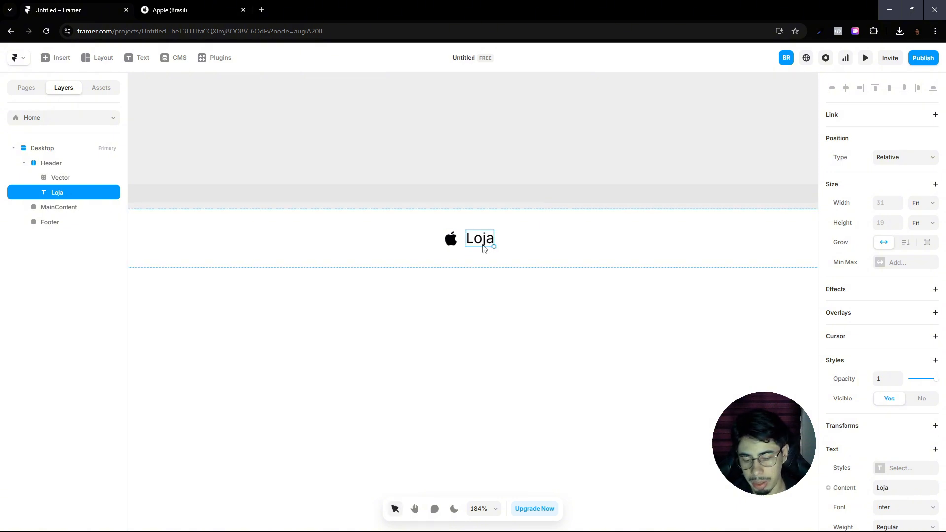
Step: Wrap the Loja text in a stack and set the stack's width sizing to Fit
{"action": "key", "text": "ctrl+Return"}
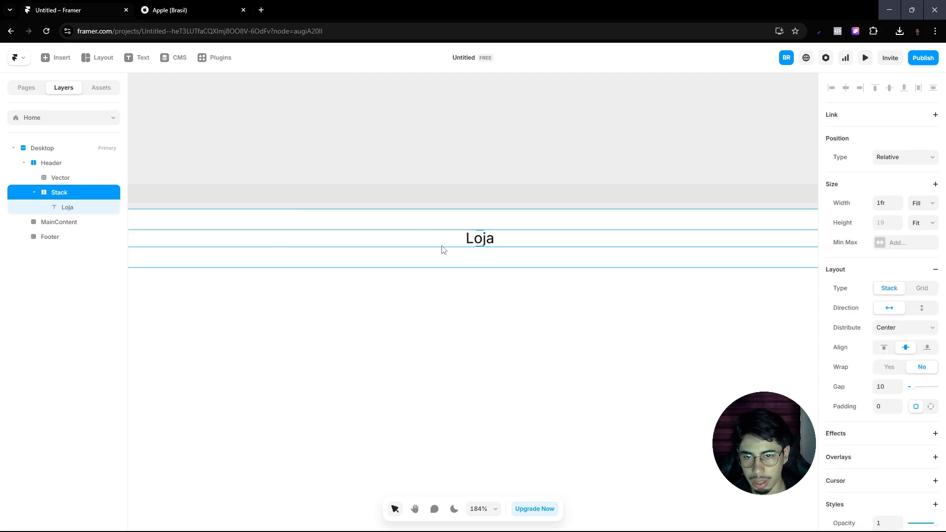
{"action": "scroll", "coordinate": [448, 251], "scroll_direction": "down", "scroll_amount": 3}
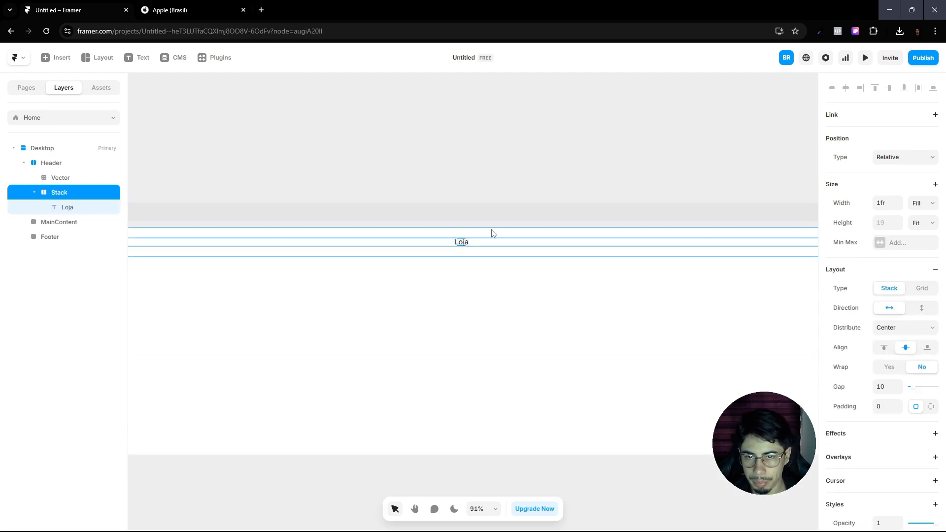
{"action": "scroll", "coordinate": [482, 243], "scroll_direction": "down", "scroll_amount": 3}
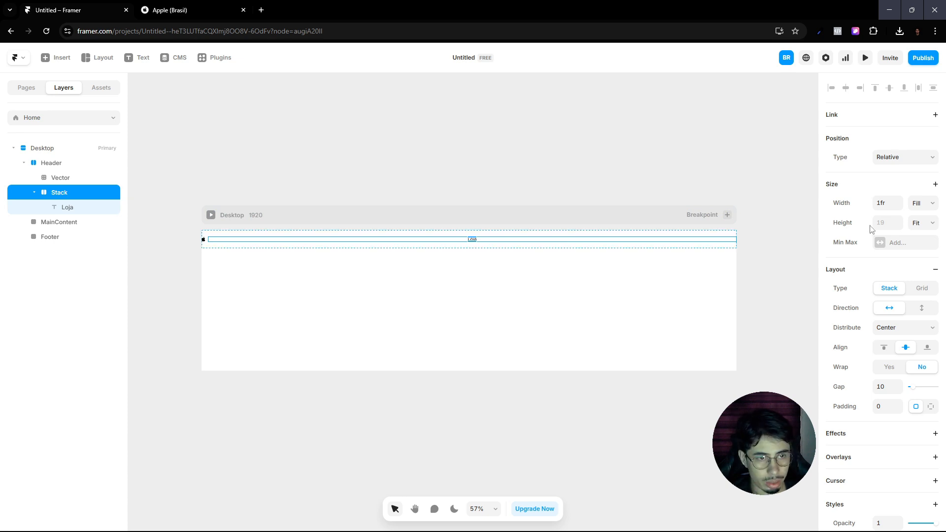
{"action": "scroll", "coordinate": [471, 238], "scroll_direction": "up", "scroll_amount": 6}
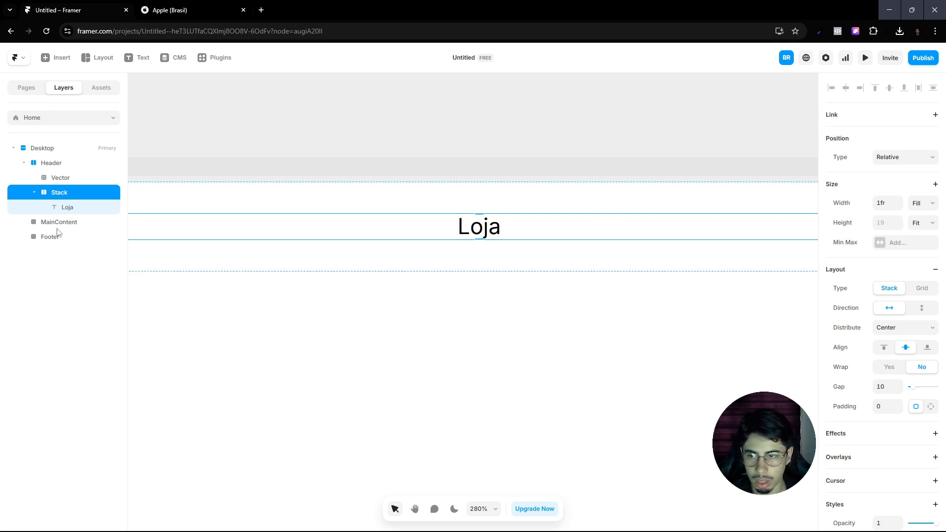
{"action": "left_click", "coordinate": [919, 209]}
{"action": "left_click", "coordinate": [921, 252]}
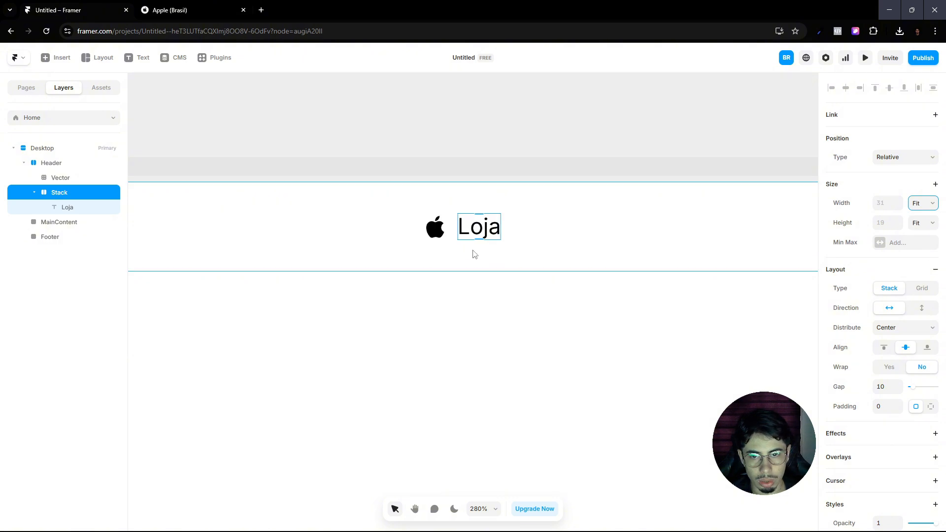
Step: Select the stack around Loja and compare it with the navigation items on the Apple site
{"action": "scroll", "coordinate": [492, 221], "scroll_direction": "up", "scroll_amount": 5}
{"action": "scroll", "coordinate": [495, 218], "scroll_direction": "down", "scroll_amount": 5}
{"action": "left_click", "coordinate": [449, 275]}
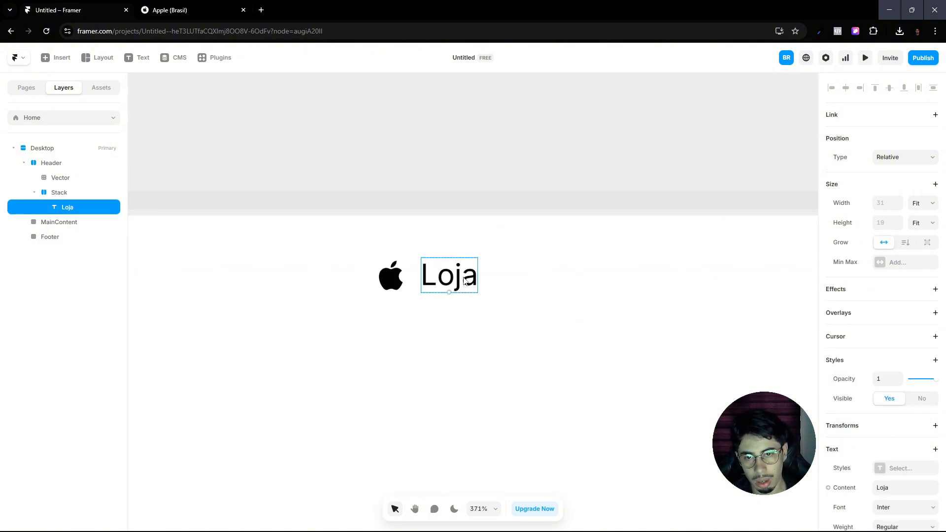
{"action": "left_click", "coordinate": [49, 193]}
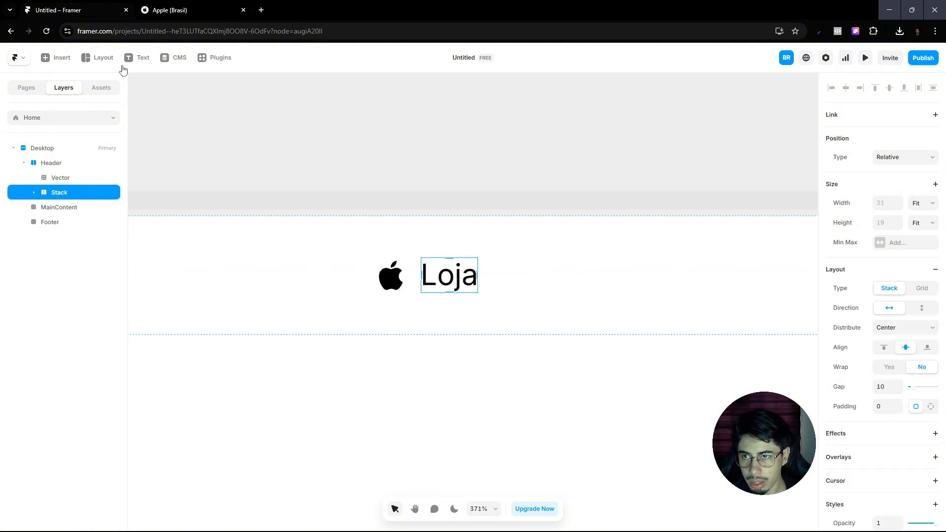
{"action": "left_click", "coordinate": [165, 10]}
{"action": "mouse_move", "coordinate": [346, 57]}
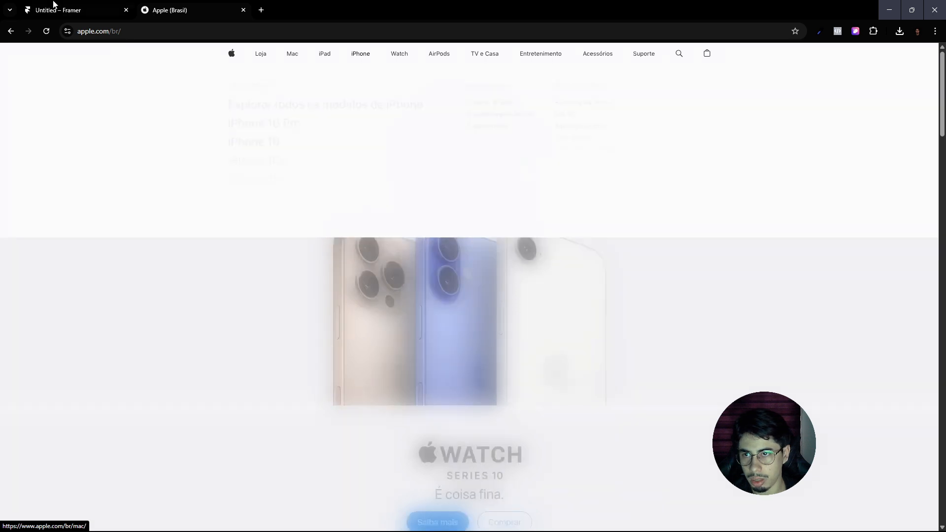
{"action": "left_click", "coordinate": [53, 4]}
Step: Give the Loja stack individual padding of 5 at top and bottom and 12 at right and left
{"action": "scroll", "coordinate": [449, 286], "scroll_direction": "up", "scroll_amount": 2}
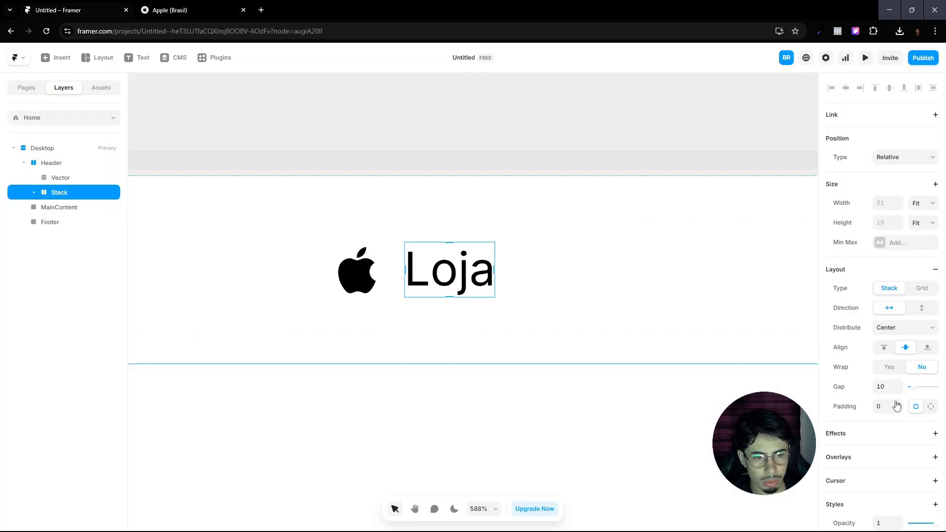
{"action": "scroll", "coordinate": [910, 380], "scroll_direction": "down", "scroll_amount": 1}
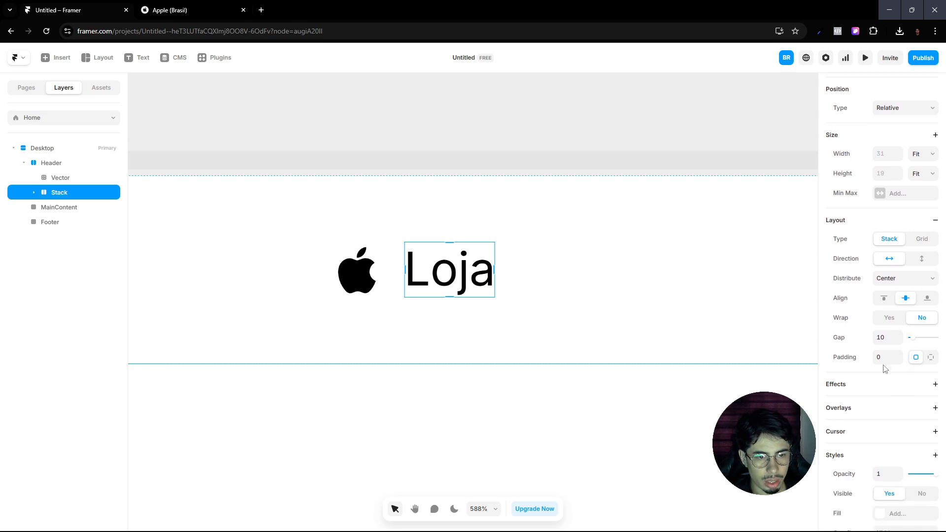
{"action": "left_click", "coordinate": [930, 358]}
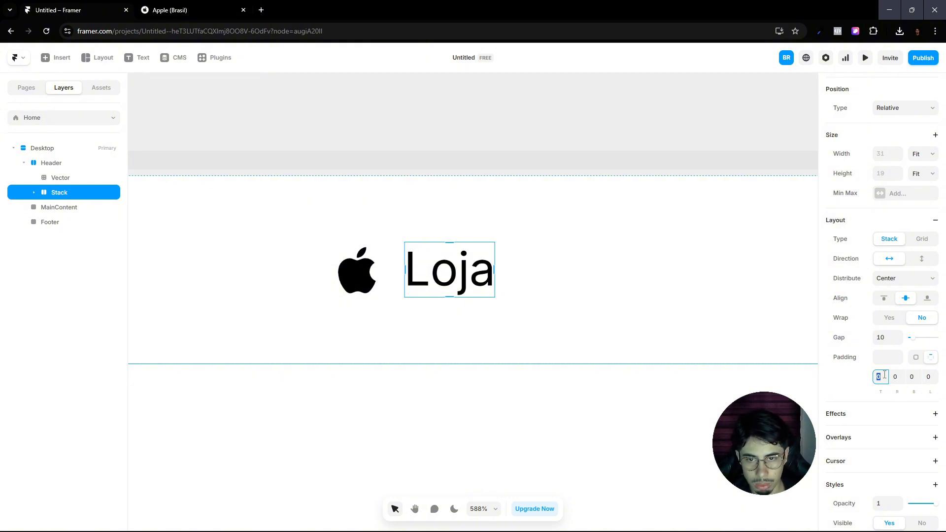
{"action": "type", "text": "5"}
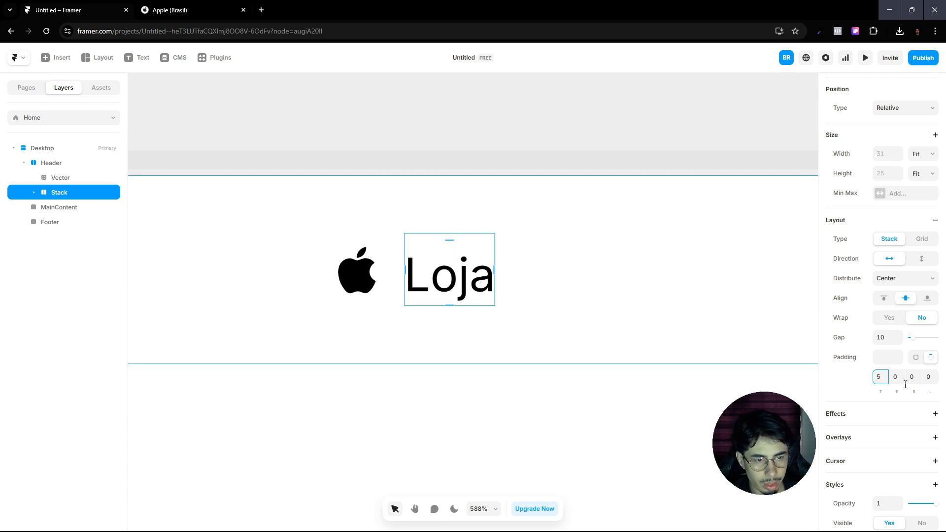
{"action": "key", "text": "Tab"}
{"action": "key", "text": "Tab"}
{"action": "type", "text": "5"}
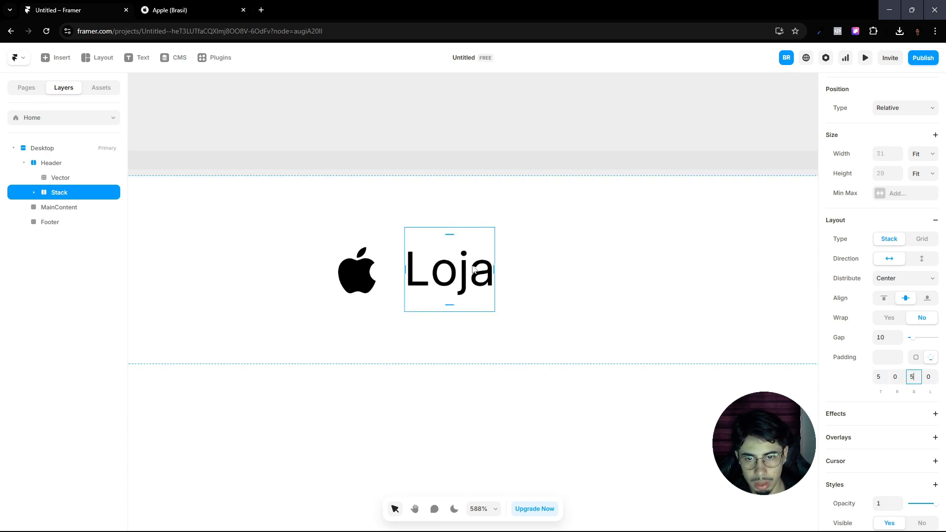
{"action": "left_click", "coordinate": [896, 377]}
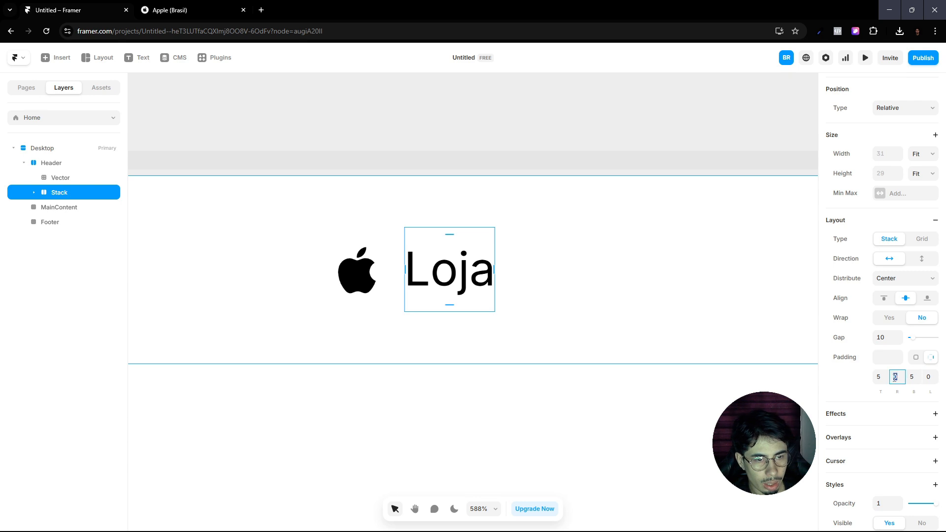
{"action": "type", "text": "12"}
{"action": "left_click", "coordinate": [926, 377]}
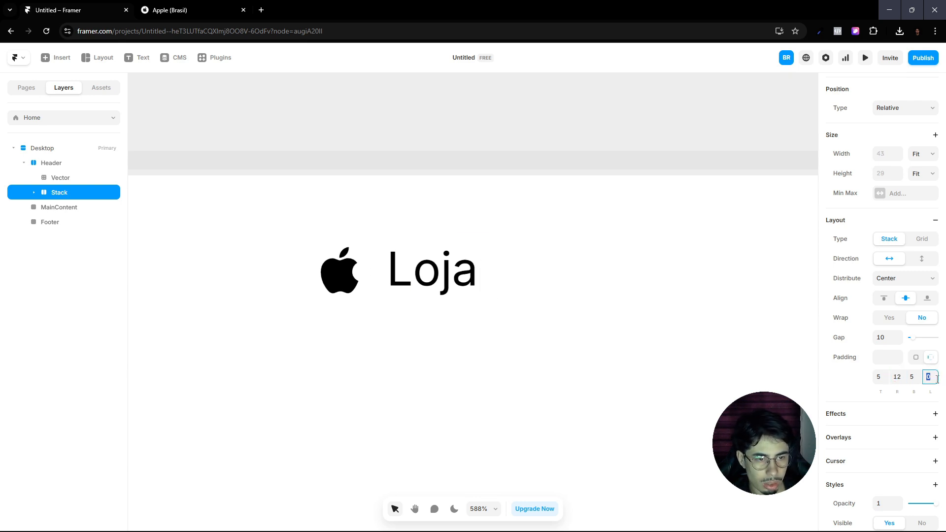
{"action": "type", "text": "12"}
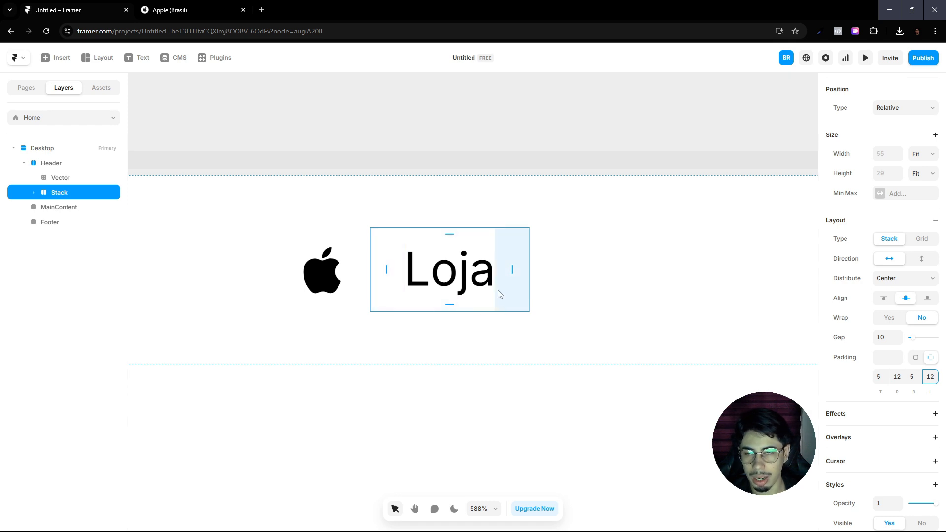
Step: Switch to the Apple site and inspect the text properties of the Suporte navigation item
{"action": "scroll", "coordinate": [498, 294], "scroll_direction": "down", "scroll_amount": 3}
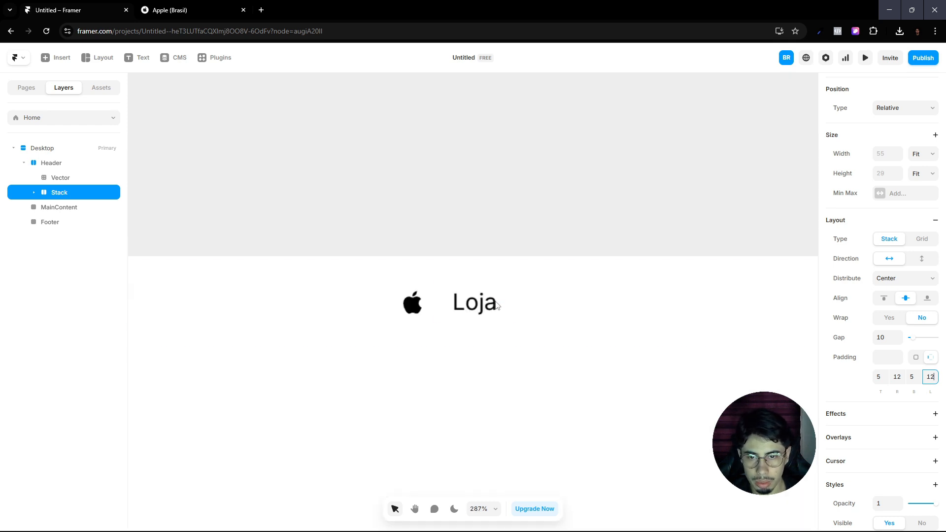
{"action": "left_click", "coordinate": [233, 5]}
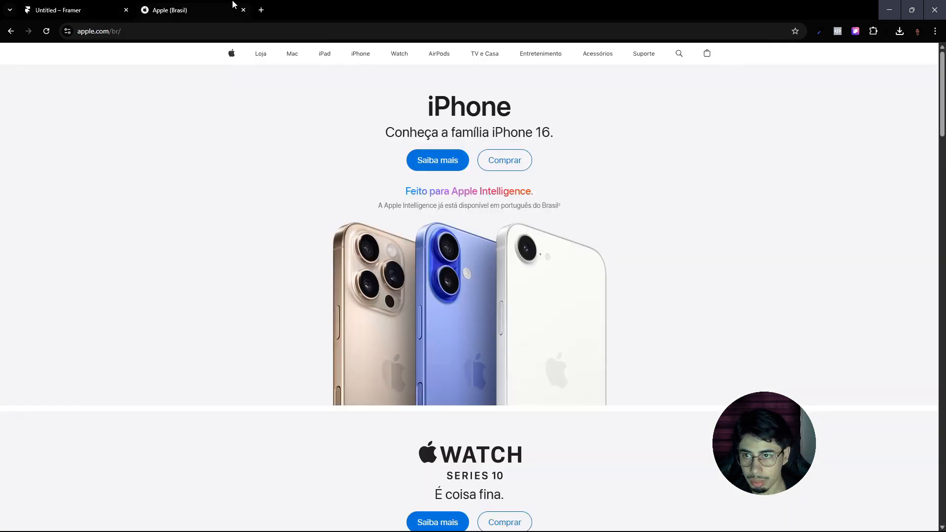
{"action": "left_click", "coordinate": [102, 6]}
{"action": "left_click", "coordinate": [160, 10]}
{"action": "mouse_move", "coordinate": [526, 57]}
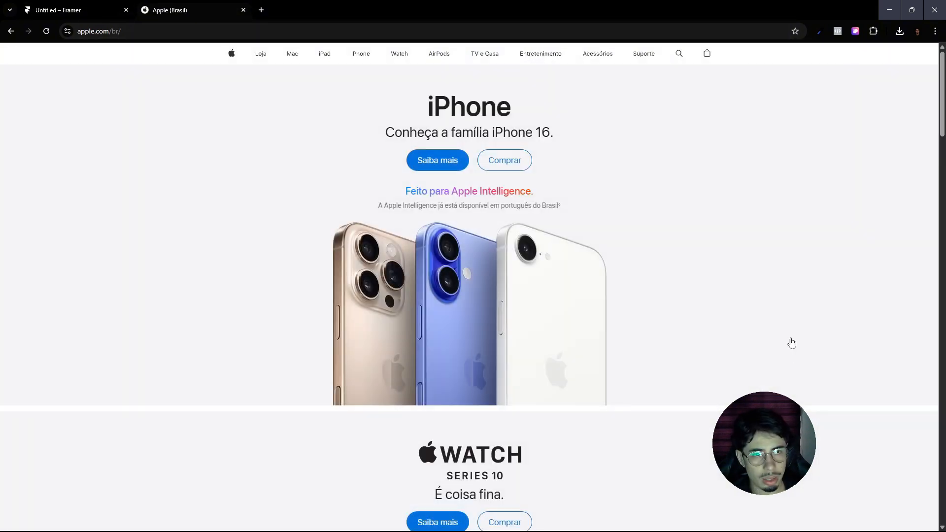
{"action": "left_click", "coordinate": [856, 31]}
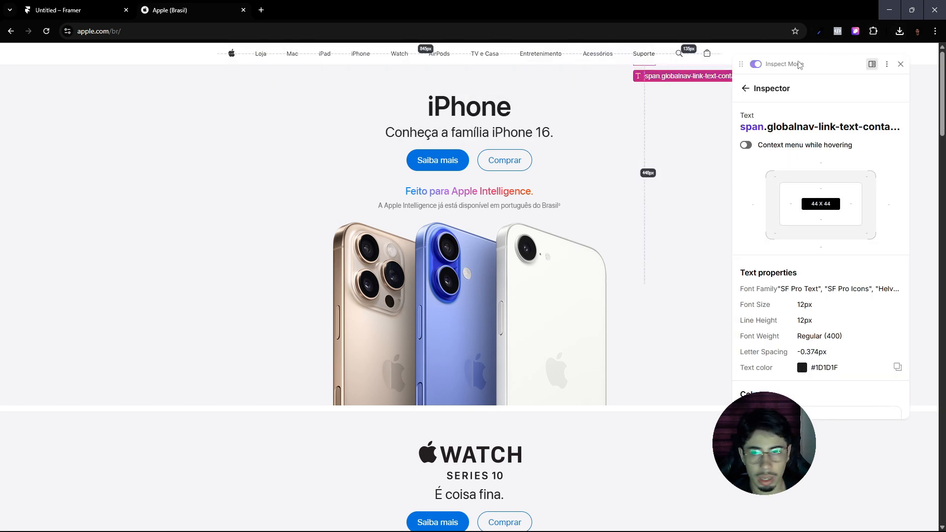
Step: Return to Framer, select the Loja text inside its stack, and open its font choices filtered to Custom
{"action": "left_click", "coordinate": [39, 5]}
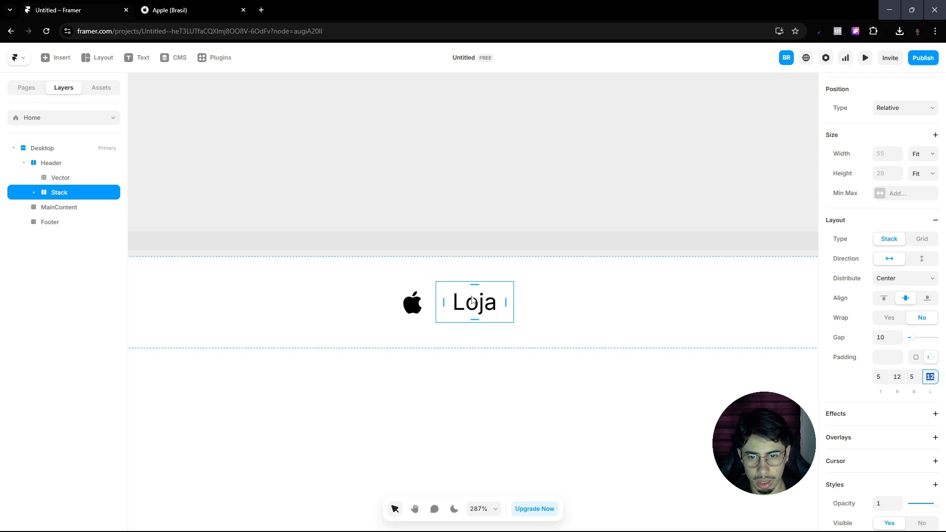
{"action": "left_click", "coordinate": [33, 192]}
{"action": "left_click", "coordinate": [62, 206]}
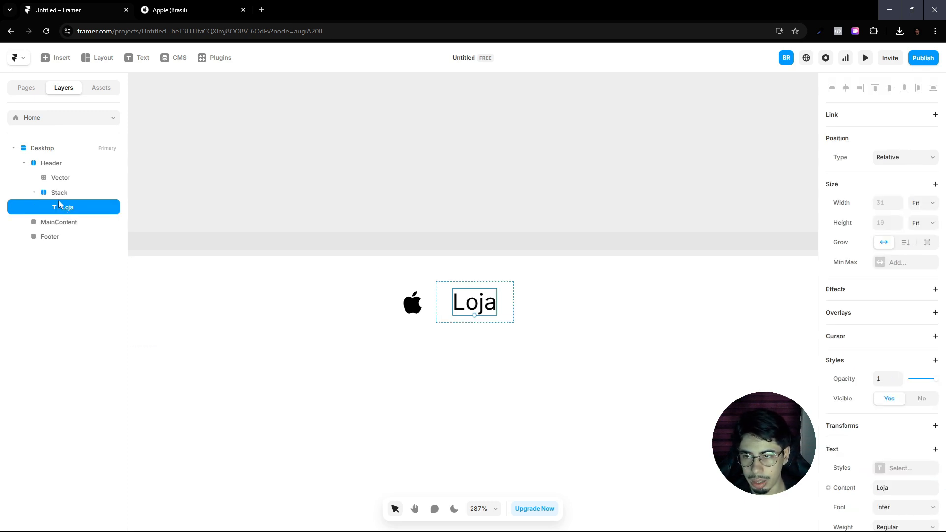
{"action": "left_click", "coordinate": [28, 196]}
{"action": "left_click", "coordinate": [463, 306]}
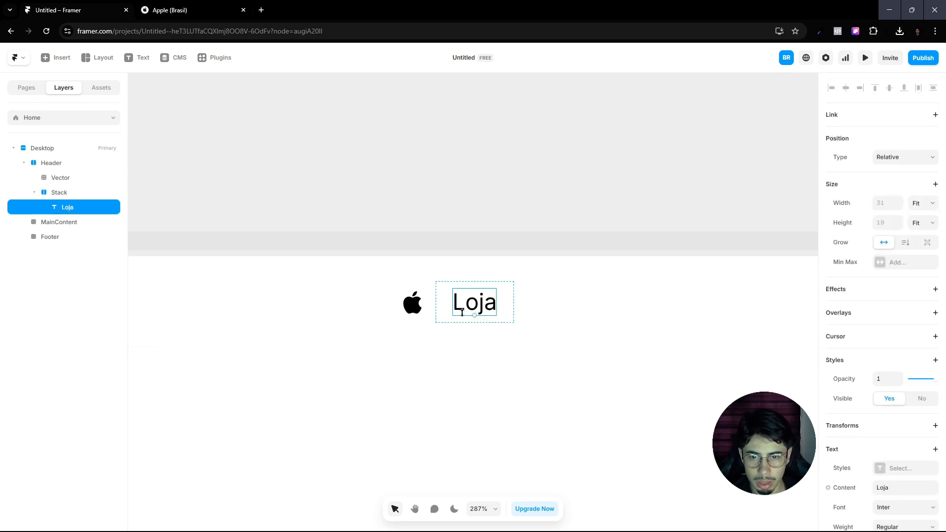
{"action": "scroll", "coordinate": [877, 345], "scroll_direction": "down", "scroll_amount": 5}
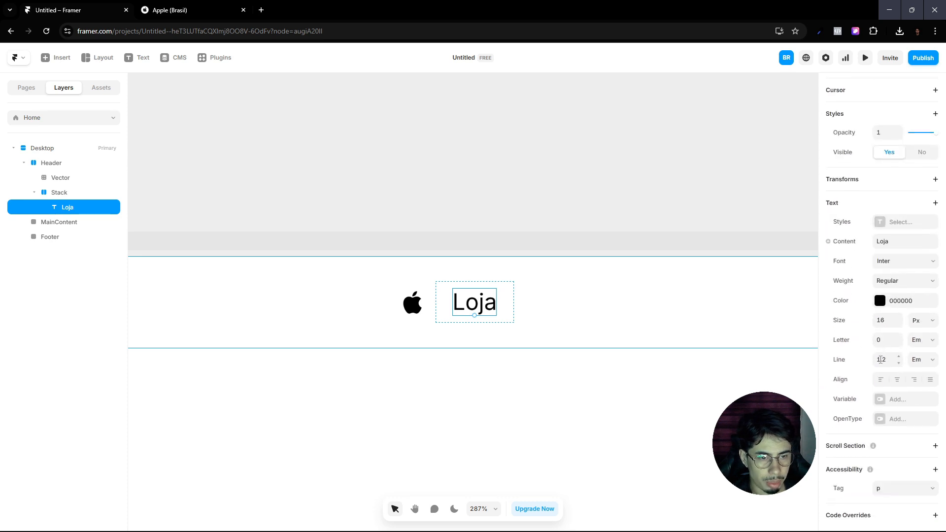
{"action": "left_click", "coordinate": [887, 262]}
{"action": "left_click", "coordinate": [736, 305]}
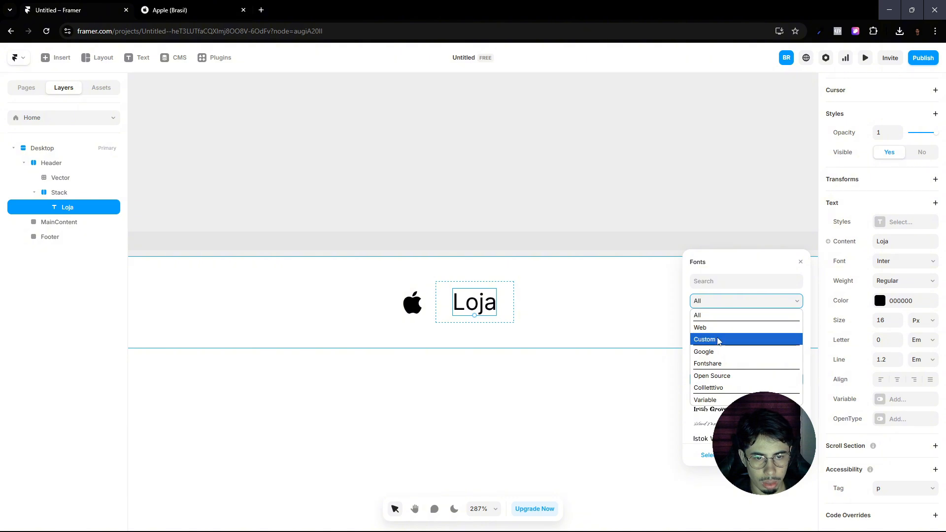
{"action": "left_click", "coordinate": [720, 340]}
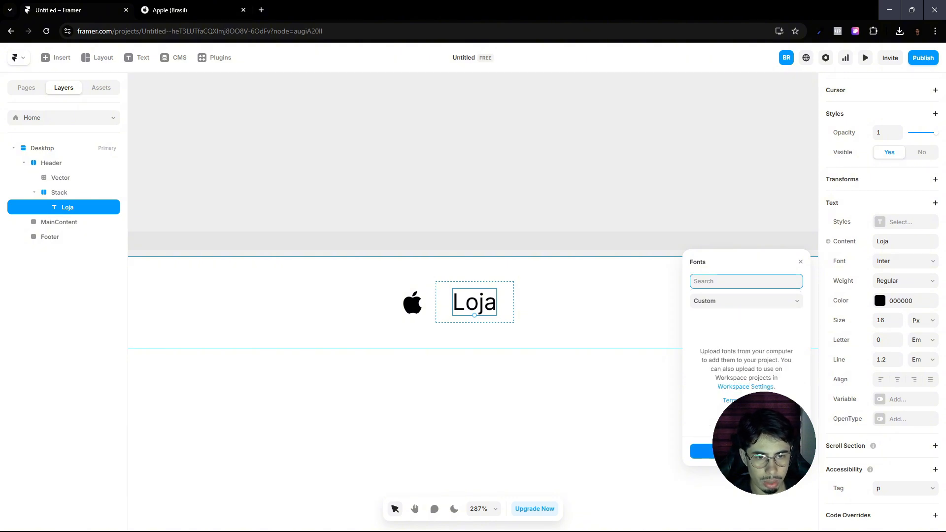
Step: Search for sf among all fonts and among the Custom fonts
{"action": "left_click", "coordinate": [724, 302]}
{"action": "left_click", "coordinate": [725, 311]}
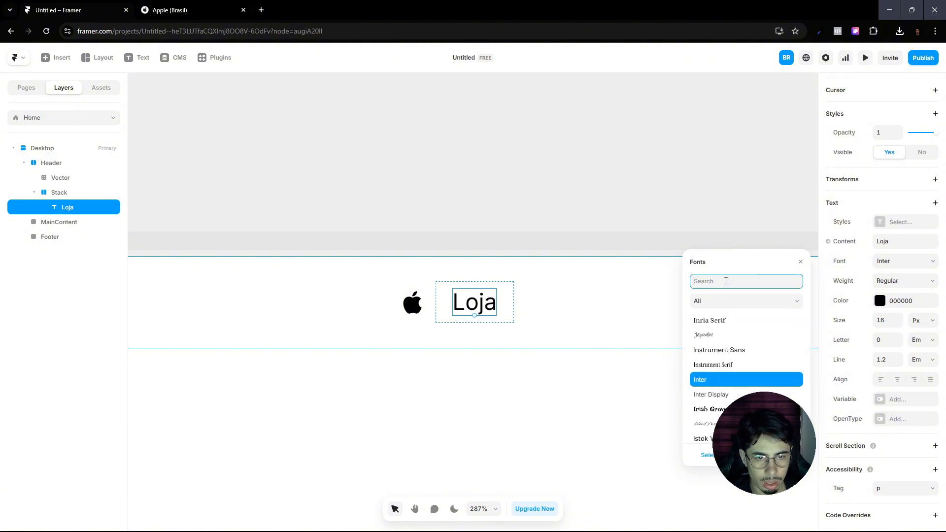
{"action": "type", "text": "sf"}
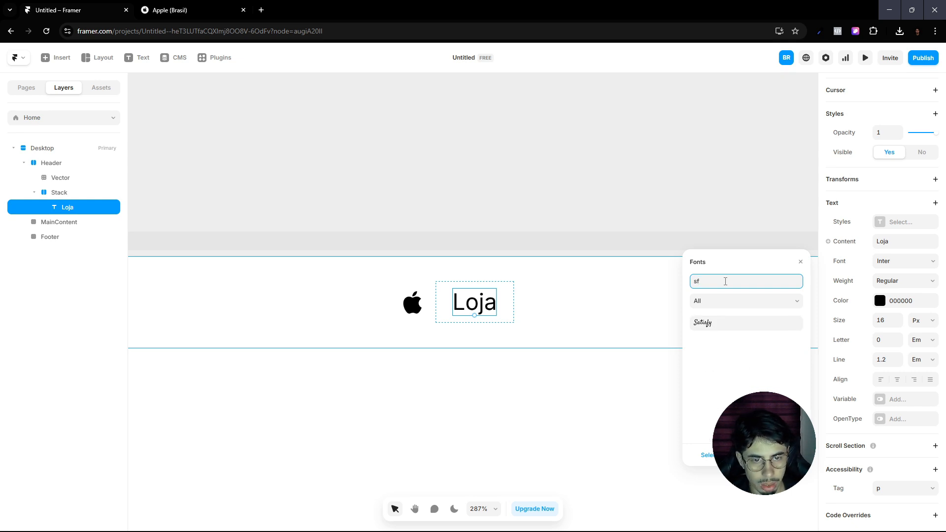
{"action": "left_click", "coordinate": [772, 301]}
{"action": "left_click", "coordinate": [739, 323]}
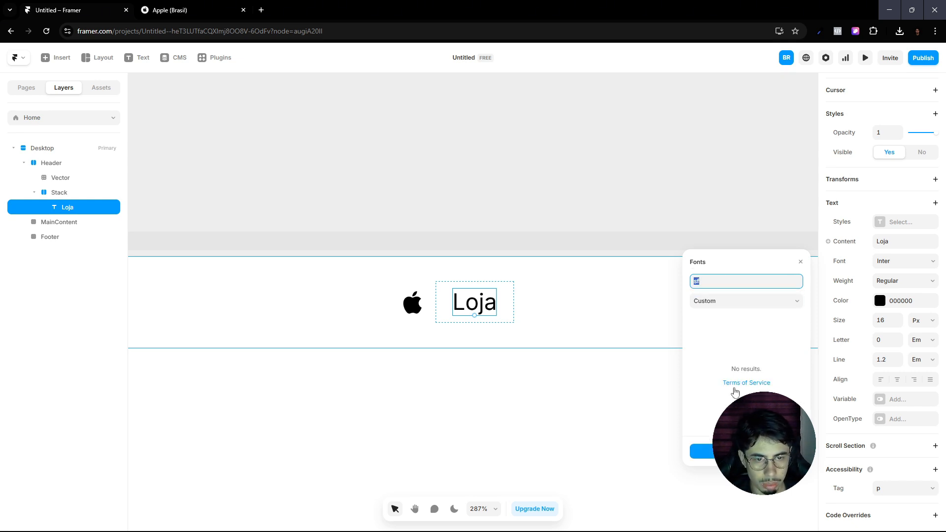
Step: Start a custom font upload and browse from MEUS ARQUIVOS through fontes and SF Pro Display Font Family to San Francisco Pro Display
{"action": "left_click", "coordinate": [746, 451]}
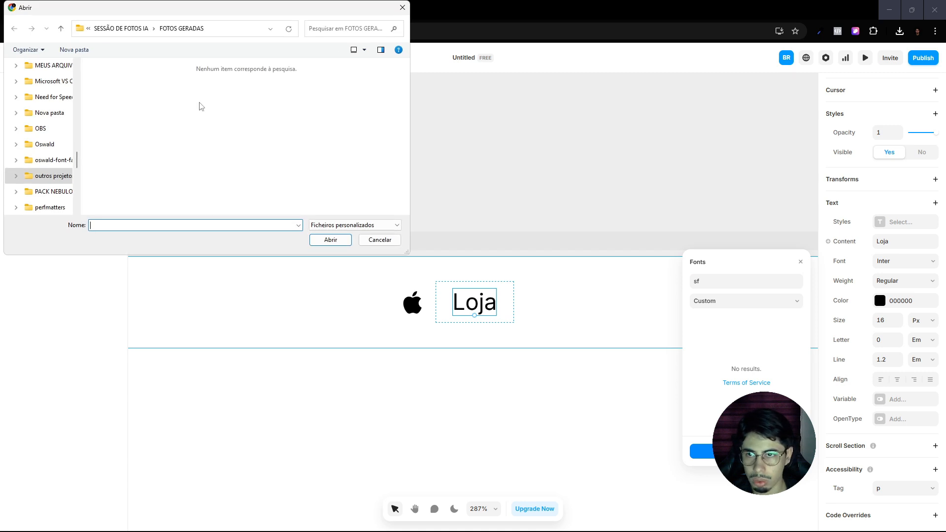
{"action": "scroll", "coordinate": [43, 131], "scroll_direction": "up", "scroll_amount": 10}
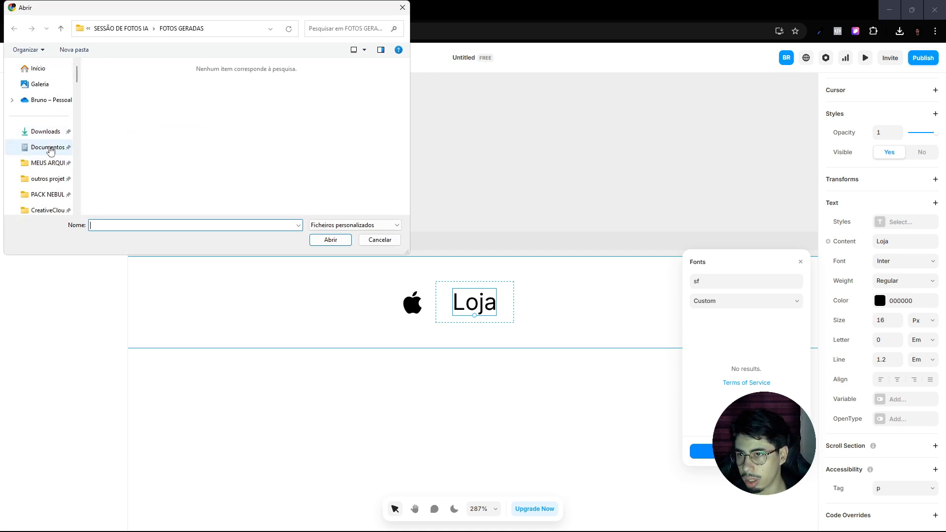
{"action": "left_click", "coordinate": [50, 183]}
{"action": "left_click", "coordinate": [48, 162]}
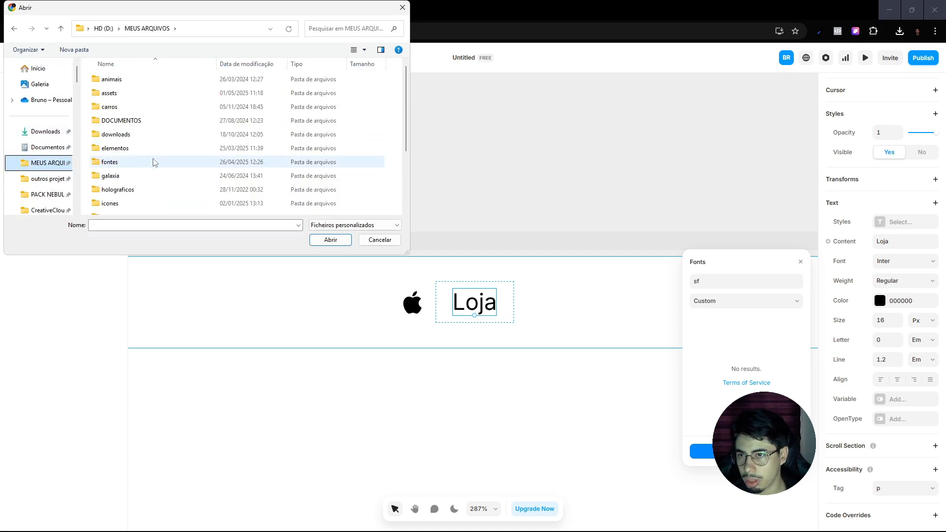
{"action": "double_click", "coordinate": [194, 162]}
{"action": "scroll", "coordinate": [192, 131], "scroll_direction": "down", "scroll_amount": 10}
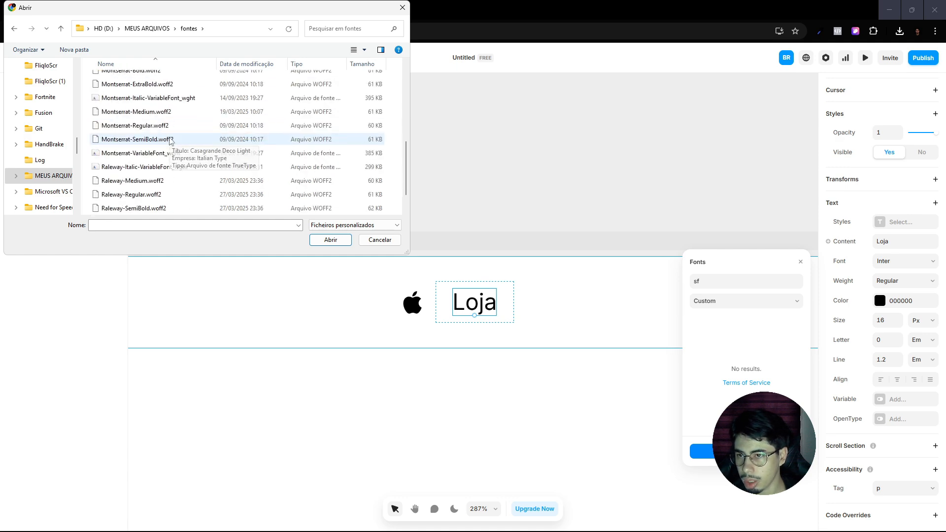
{"action": "scroll", "coordinate": [188, 140], "scroll_direction": "up", "scroll_amount": 5}
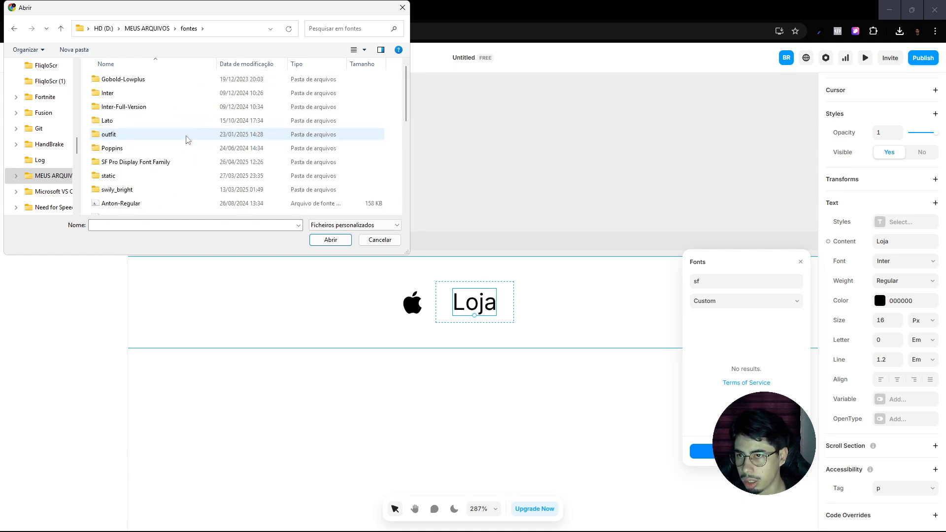
{"action": "left_click", "coordinate": [141, 163]}
{"action": "double_click", "coordinate": [140, 163]}
{"action": "double_click", "coordinate": [144, 80]}
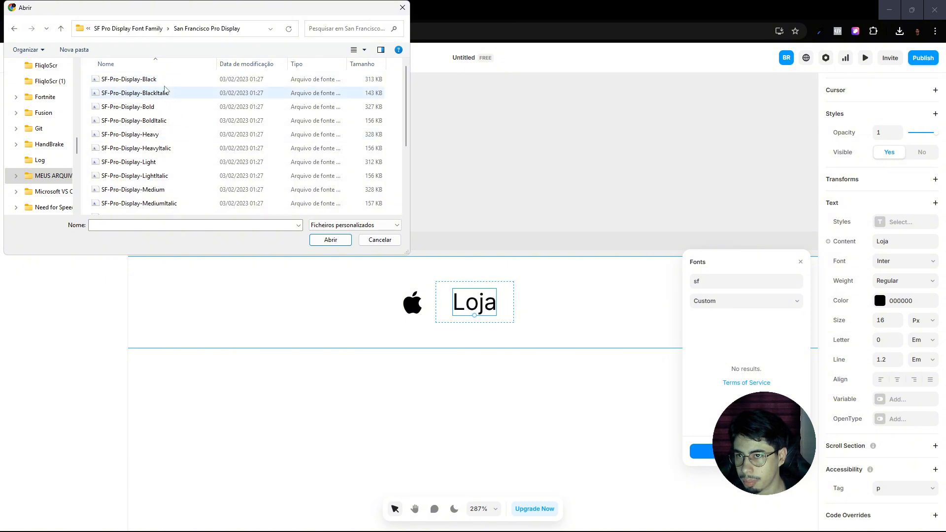
Step: Upload all the SF-Pro-Display font files, from SF-Pro-Display-Black through SF-Pro-Display-UltralightItalic
{"action": "left_click", "coordinate": [143, 80]}
{"action": "scroll", "coordinate": [188, 135], "scroll_direction": "down", "scroll_amount": 3}
{"action": "left_click", "coordinate": [167, 210], "text": "shift"}
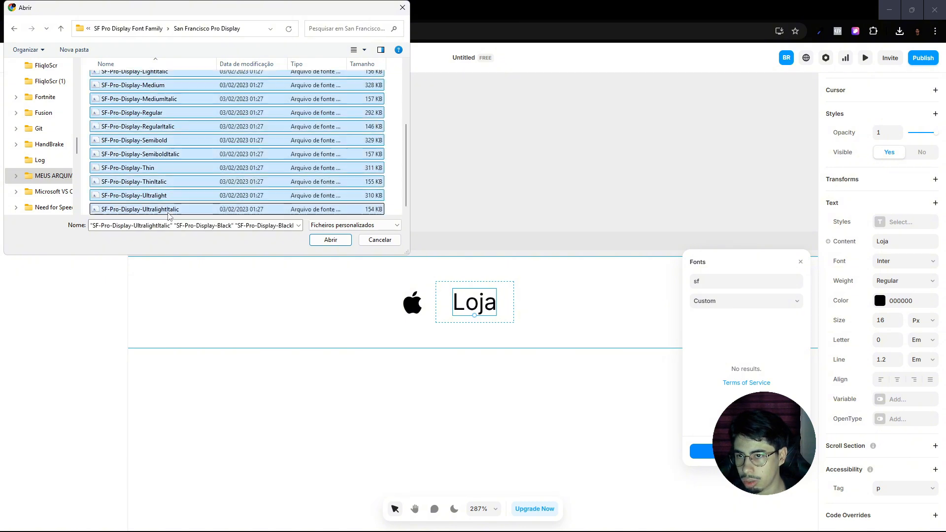
{"action": "left_click", "coordinate": [331, 239]}
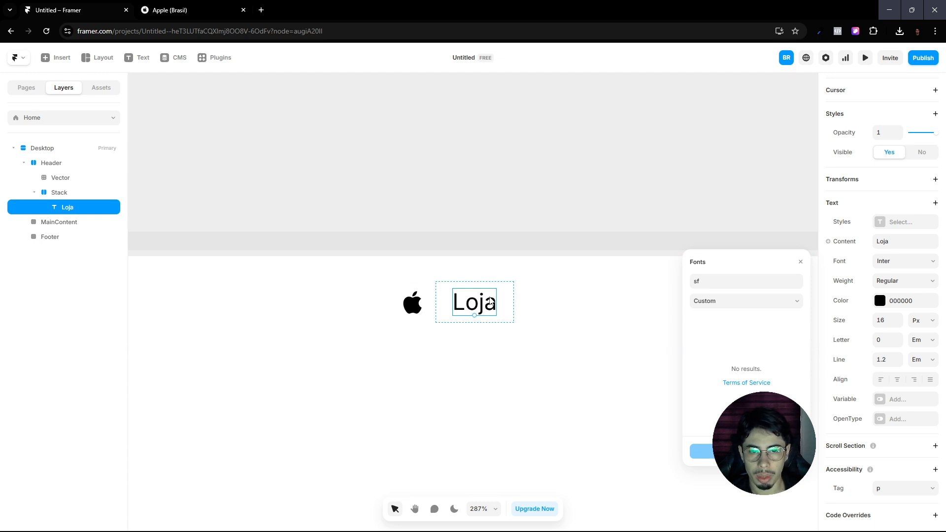
{"action": "scroll", "coordinate": [481, 309], "scroll_direction": "up", "scroll_amount": 5}
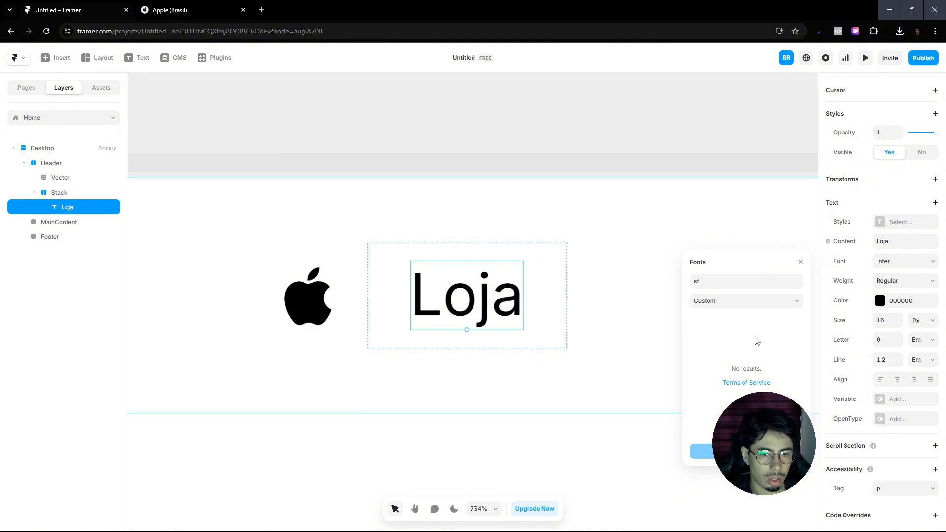
{"action": "scroll", "coordinate": [500, 292], "scroll_direction": "down", "scroll_amount": 3}
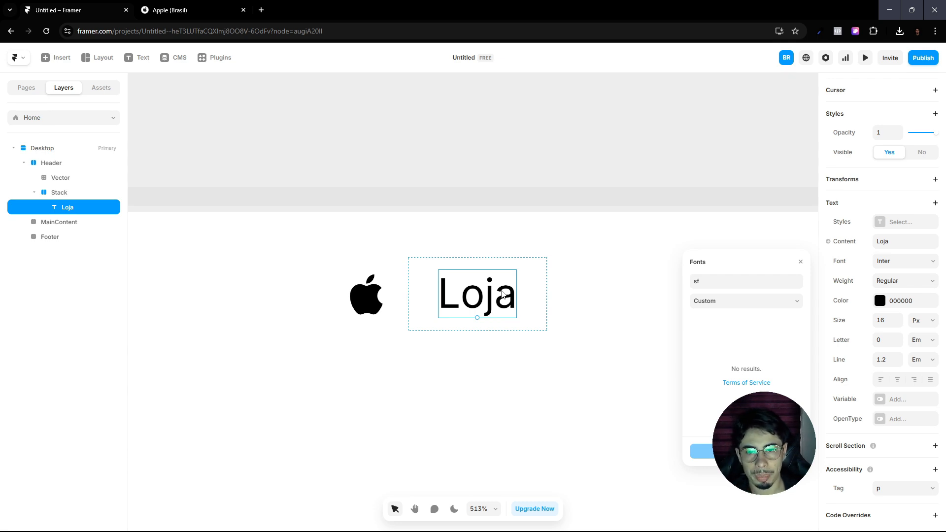
{"action": "scroll", "coordinate": [502, 294], "scroll_direction": "down", "scroll_amount": 10}
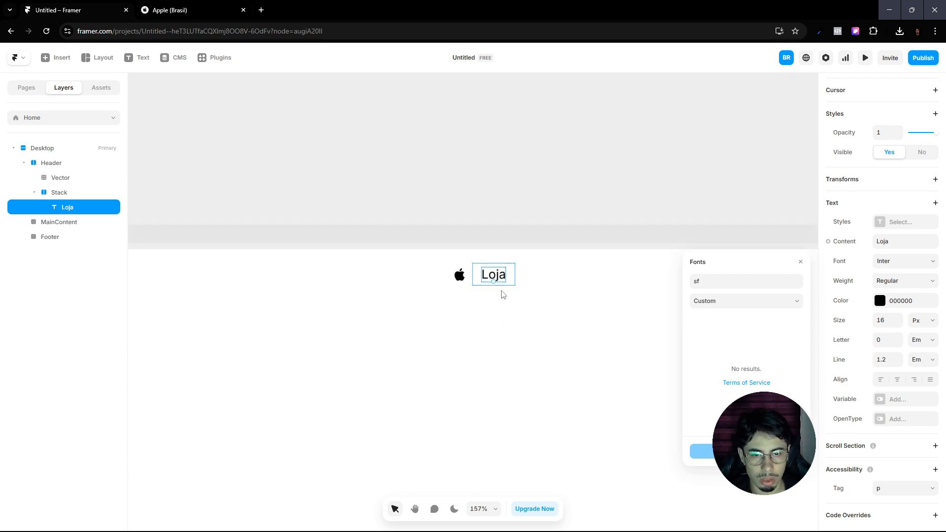
{"action": "scroll", "coordinate": [502, 294], "scroll_direction": "down", "scroll_amount": 8}
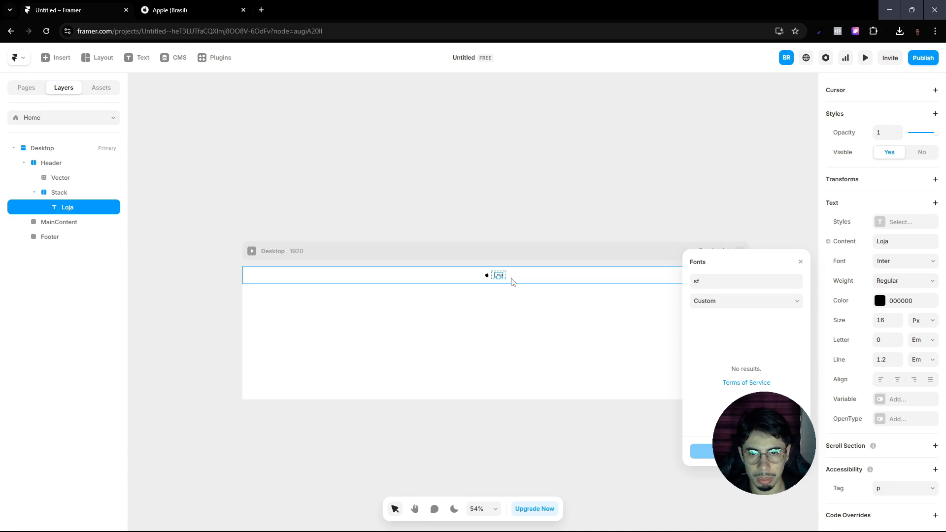
{"action": "scroll", "coordinate": [511, 282], "scroll_direction": "up", "scroll_amount": 13}
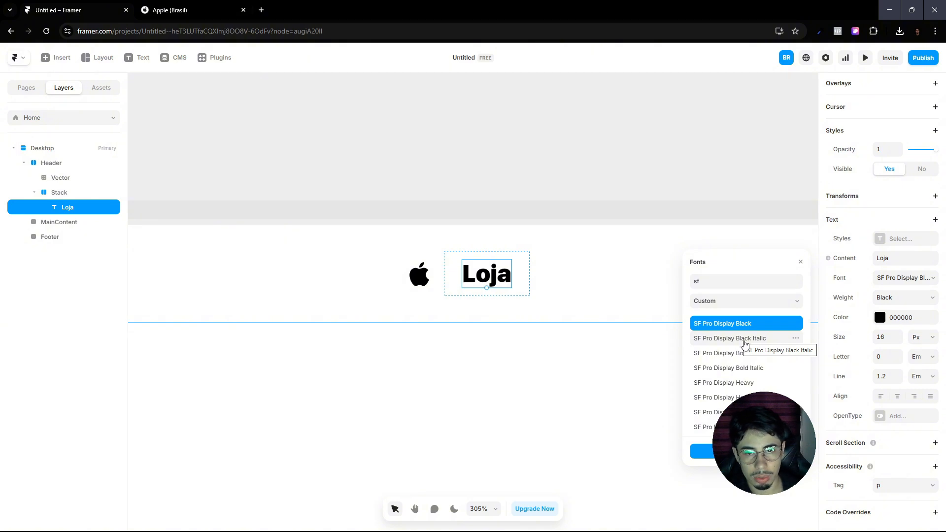
Step: Apply the uploaded SF Pro Display Light font to the Loja text and close the font choices
{"action": "scroll", "coordinate": [771, 381], "scroll_direction": "down", "scroll_amount": 3}
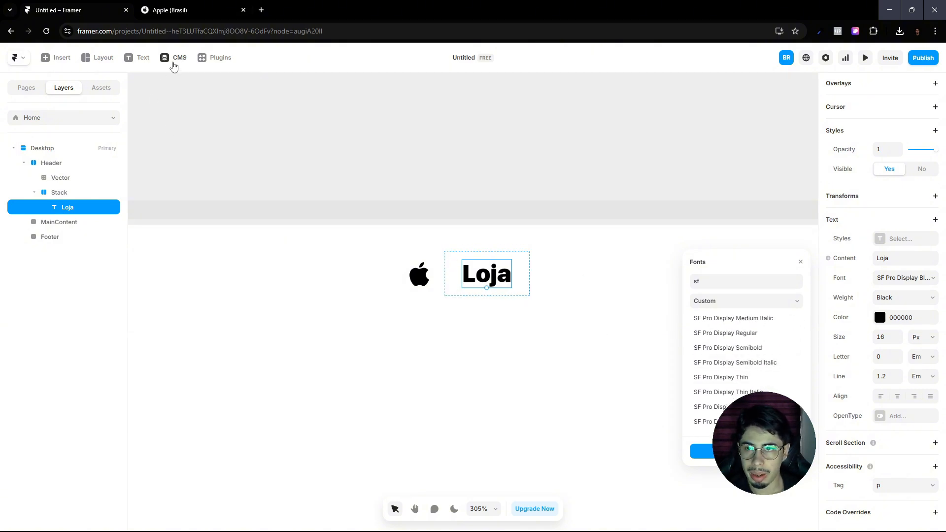
{"action": "scroll", "coordinate": [722, 376], "scroll_direction": "up", "scroll_amount": 2}
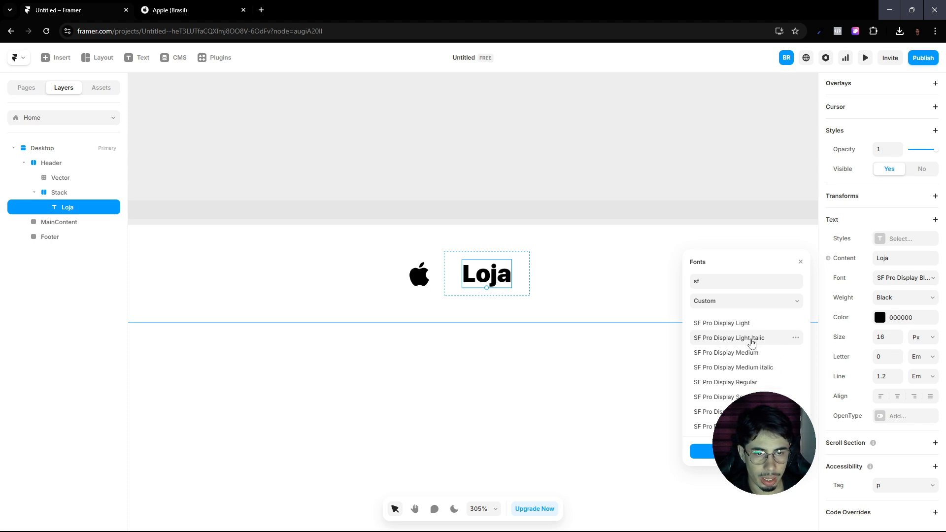
{"action": "left_click", "coordinate": [744, 324]}
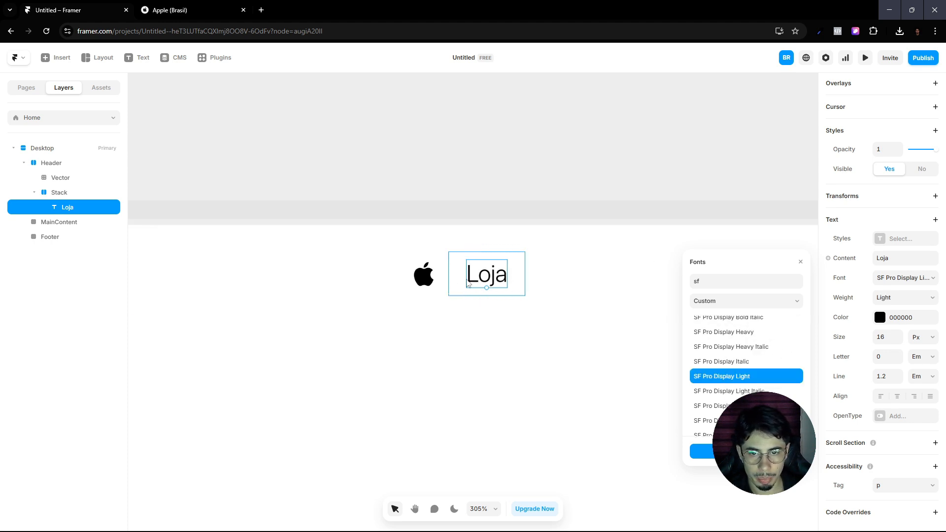
{"action": "left_click", "coordinate": [802, 265]}
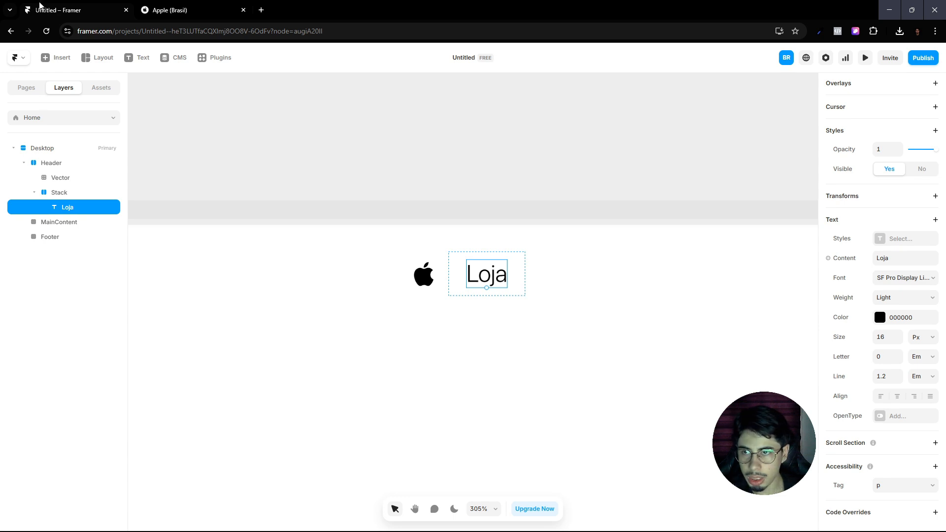
Step: Check the navigation font size on the Apple site and set the Loja text size to 12 px in Framer
{"action": "left_click", "coordinate": [177, 10]}
{"action": "key", "text": "ctrl+Tab"}
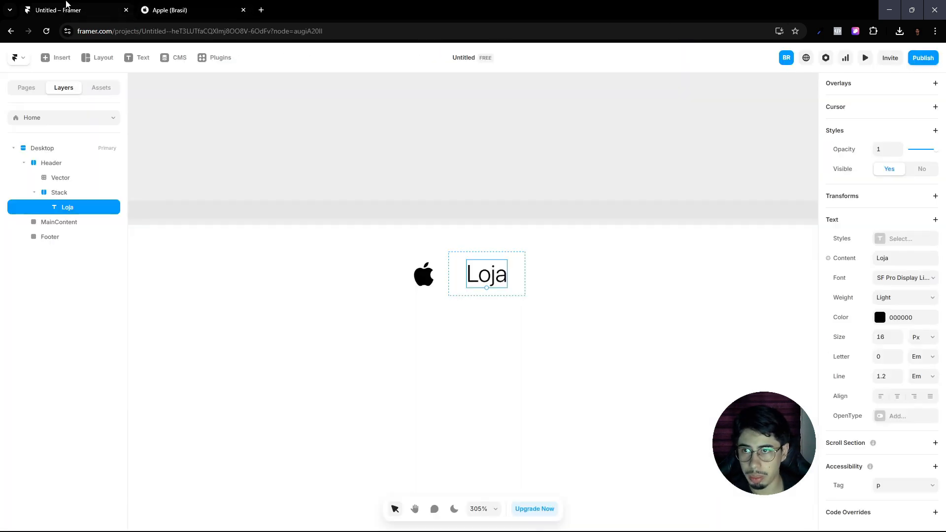
{"action": "left_click", "coordinate": [886, 337]}
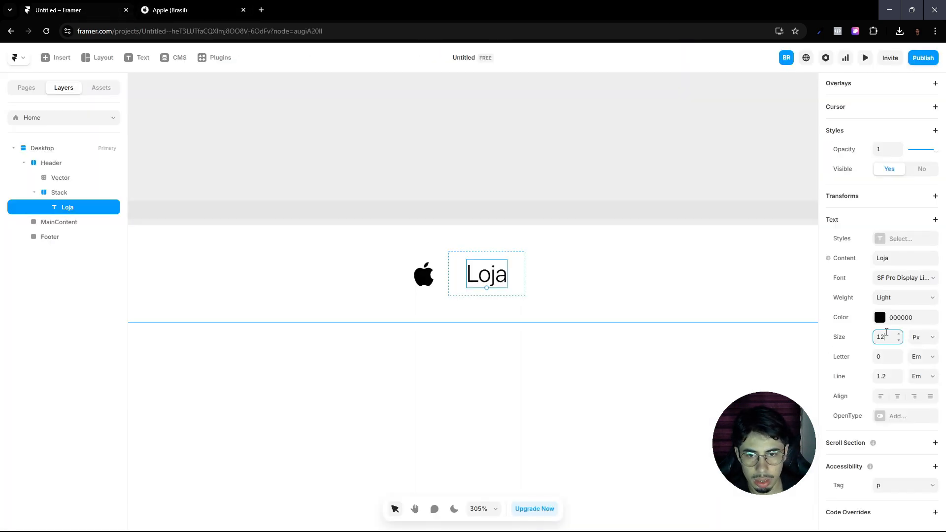
{"action": "type", "text": "12"}
Step: Copy the text color #1D1D1F from the Apple site's inspector and apply it to the Loja text in Framer
{"action": "left_click", "coordinate": [220, 6]}
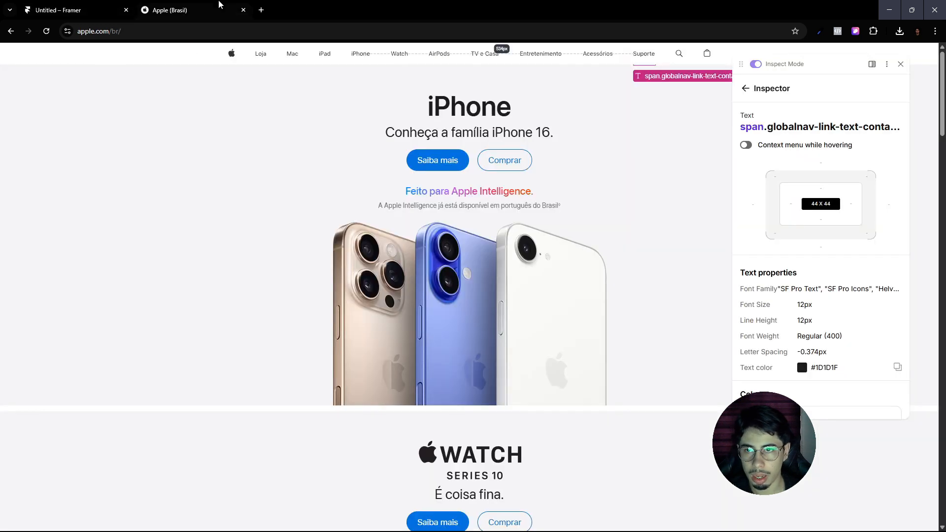
{"action": "left_click", "coordinate": [897, 367]}
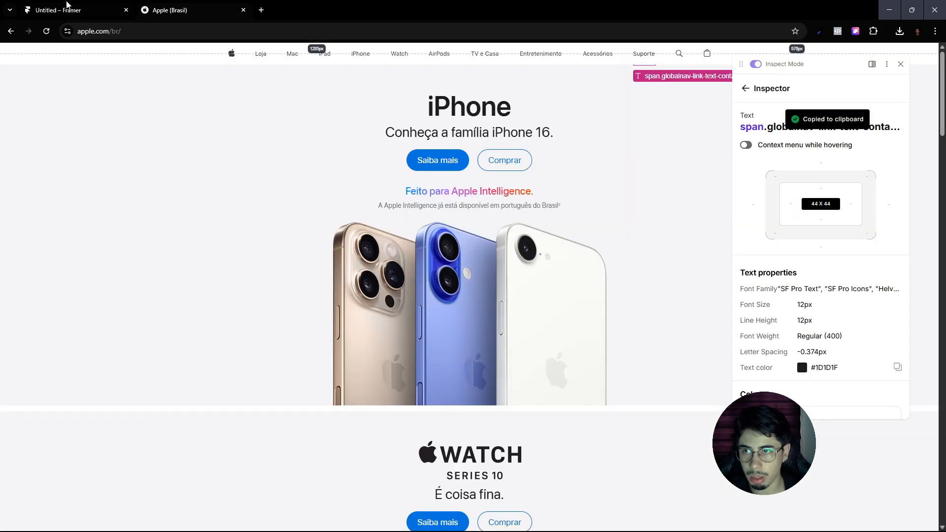
{"action": "key", "text": "ctrl+Tab"}
{"action": "left_click", "coordinate": [898, 322]}
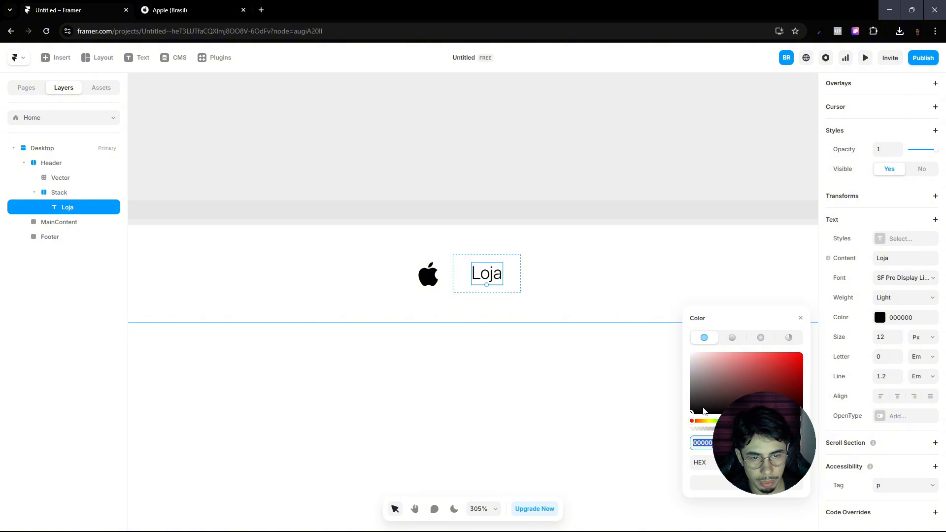
{"action": "key", "text": "Return"}
{"action": "left_click", "coordinate": [489, 395]}
{"action": "left_click", "coordinate": [486, 275]}
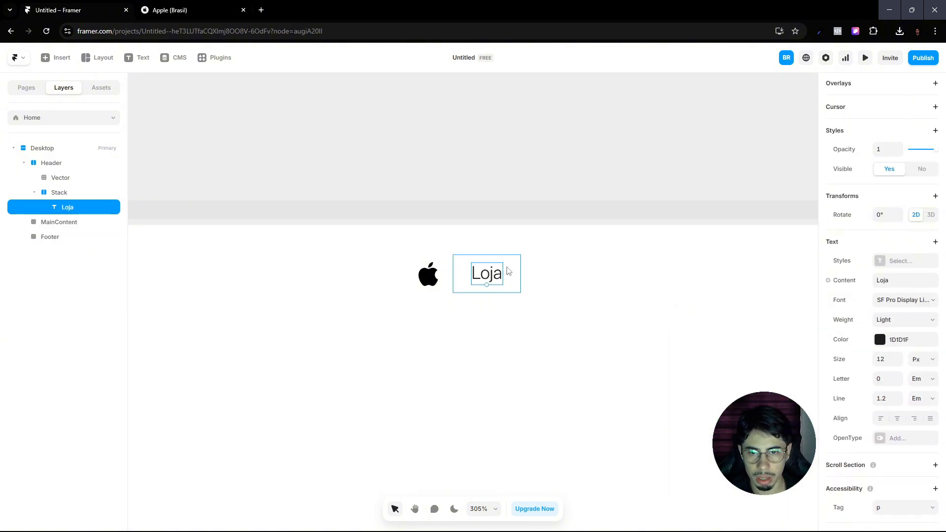
Step: Rename the Stack layer around the Loja text as Button
{"action": "left_click", "coordinate": [511, 273]}
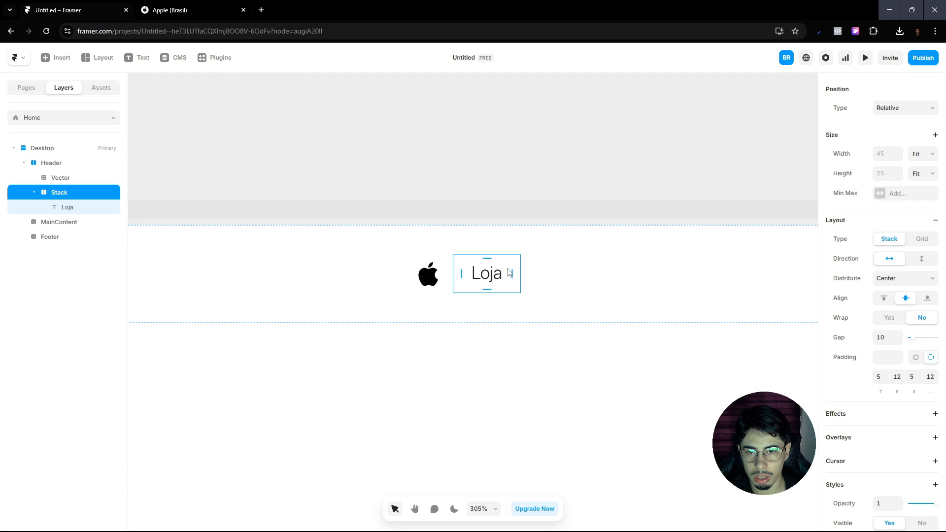
{"action": "left_click", "coordinate": [34, 192]}
{"action": "double_click", "coordinate": [57, 191]}
{"action": "type", "text": "B"}
{"action": "key", "text": "Caps_Lock"}
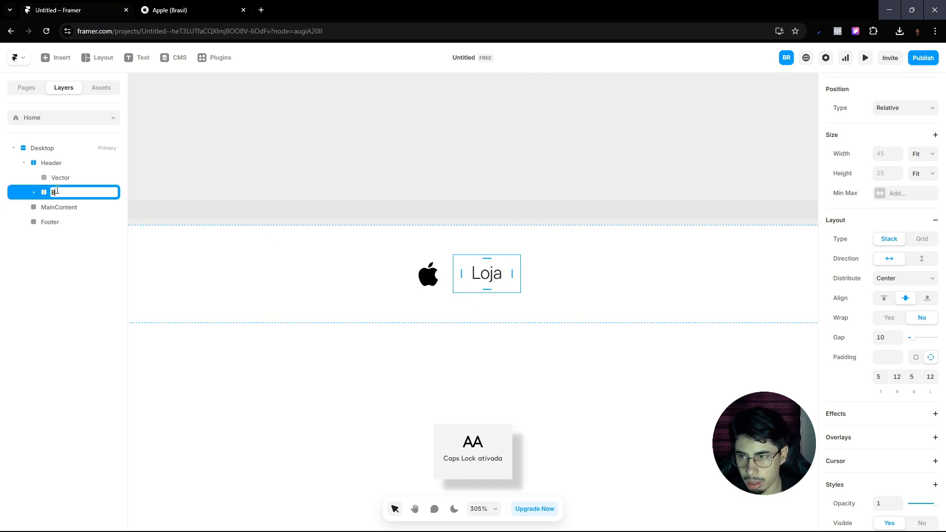
{"action": "key", "text": "Caps_Lock"}
{"action": "type", "text": "utton"}
{"action": "key", "text": "Return"}
Step: Create a component named Button from the Button stack in the Header
{"action": "scroll", "coordinate": [500, 197], "scroll_direction": "down", "scroll_amount": 1}
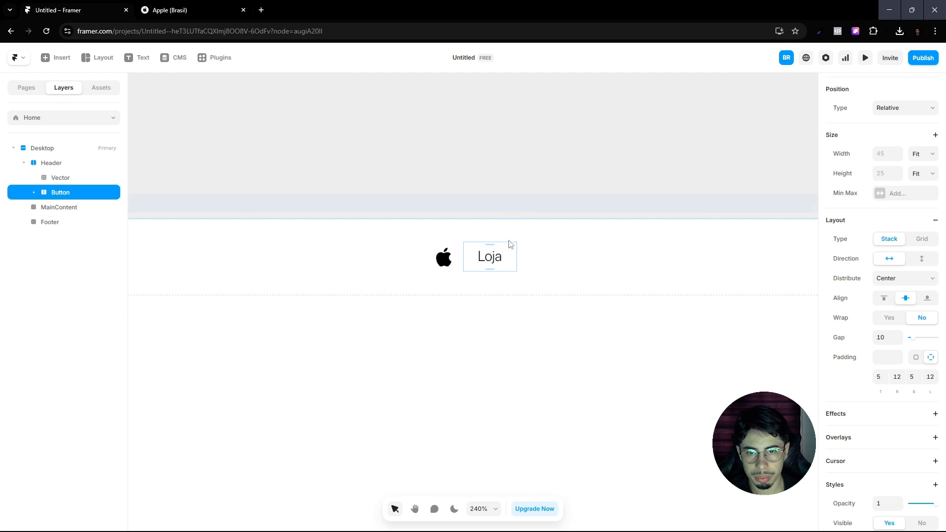
{"action": "scroll", "coordinate": [504, 252], "scroll_direction": "up", "scroll_amount": 3}
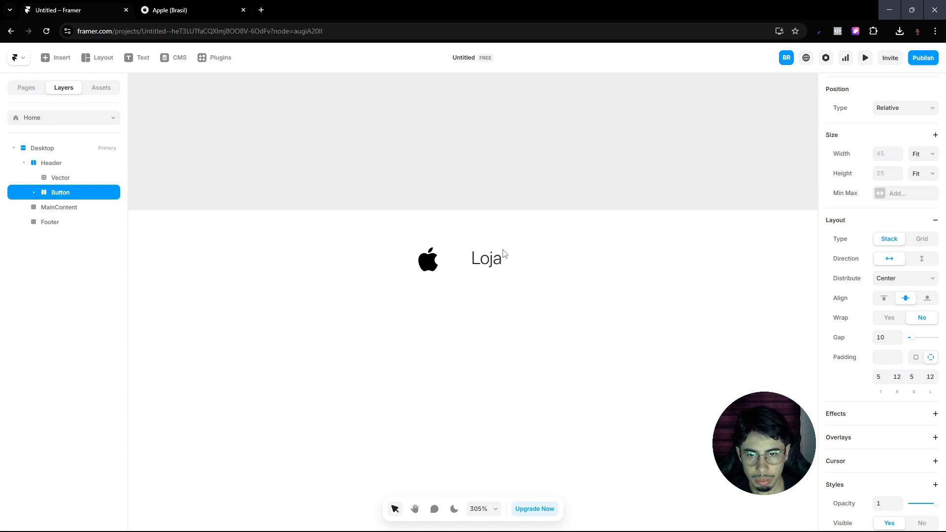
{"action": "right_click", "coordinate": [78, 198]}
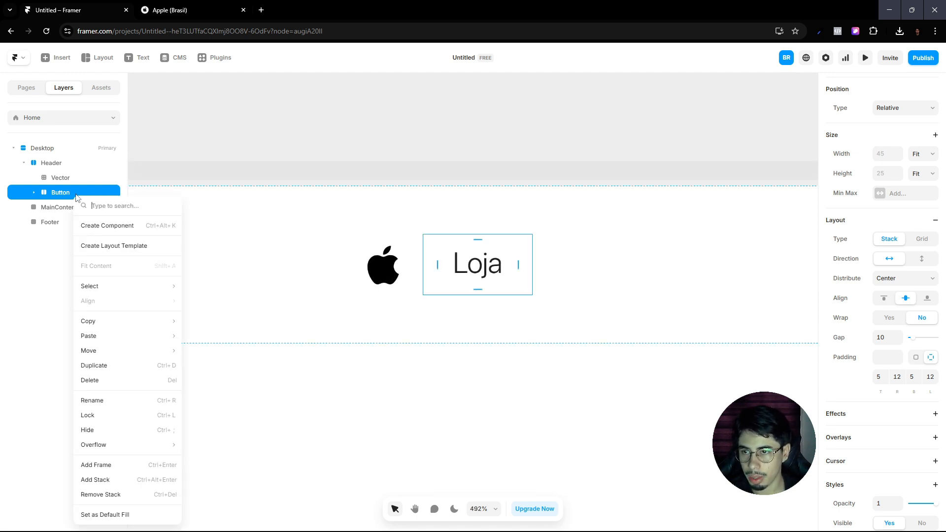
{"action": "left_click", "coordinate": [104, 229]}
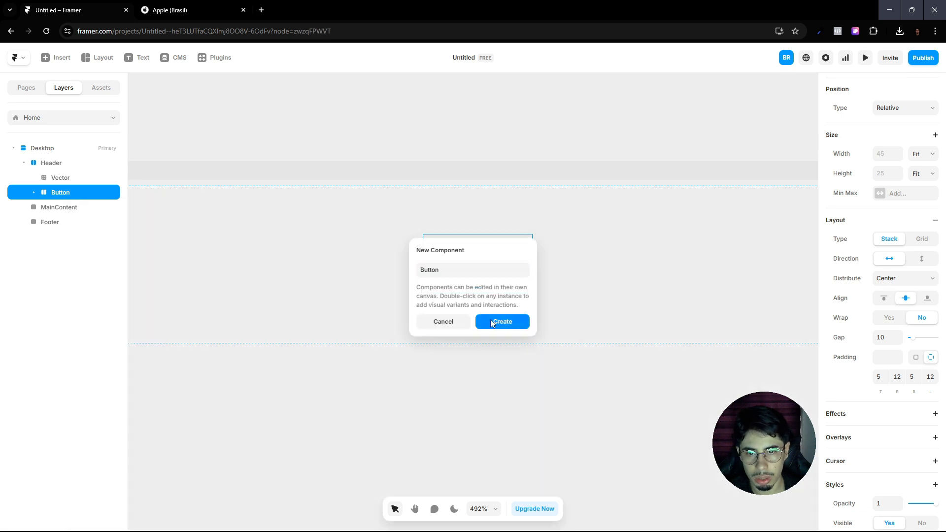
{"action": "left_click", "coordinate": [498, 321]}
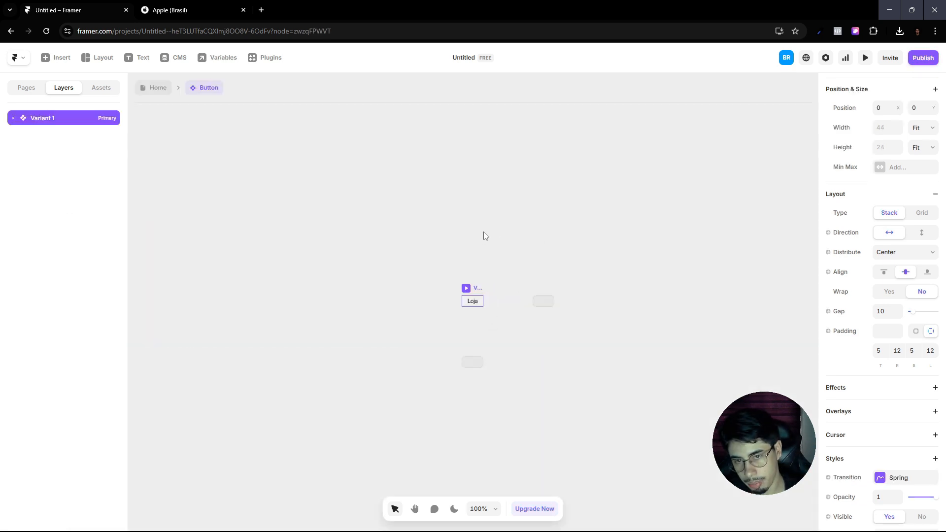
Step: Bind the Loja text's content to a new plain text variable named Title and return to the Home page
{"action": "scroll", "coordinate": [489, 276], "scroll_direction": "up", "scroll_amount": 5}
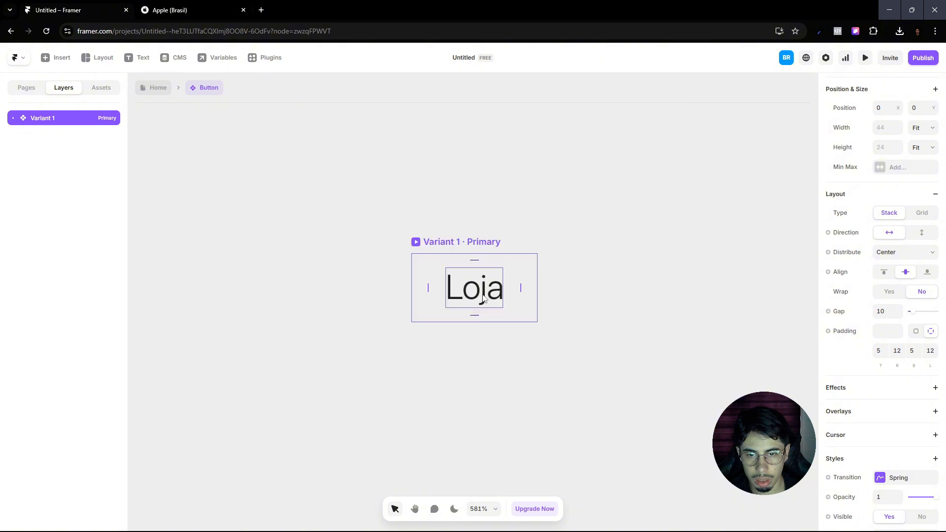
{"action": "left_click", "coordinate": [483, 295]}
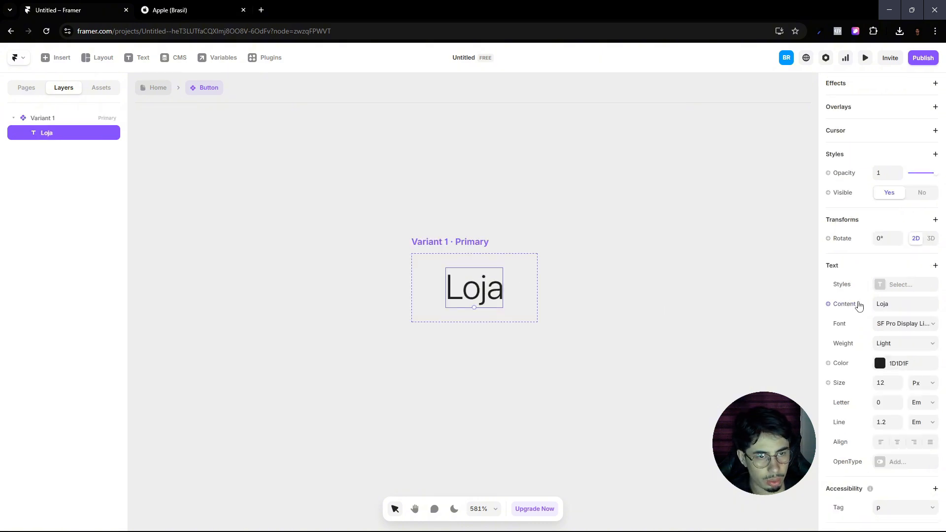
{"action": "left_click", "coordinate": [843, 305]}
{"action": "mouse_move", "coordinate": [850, 321]}
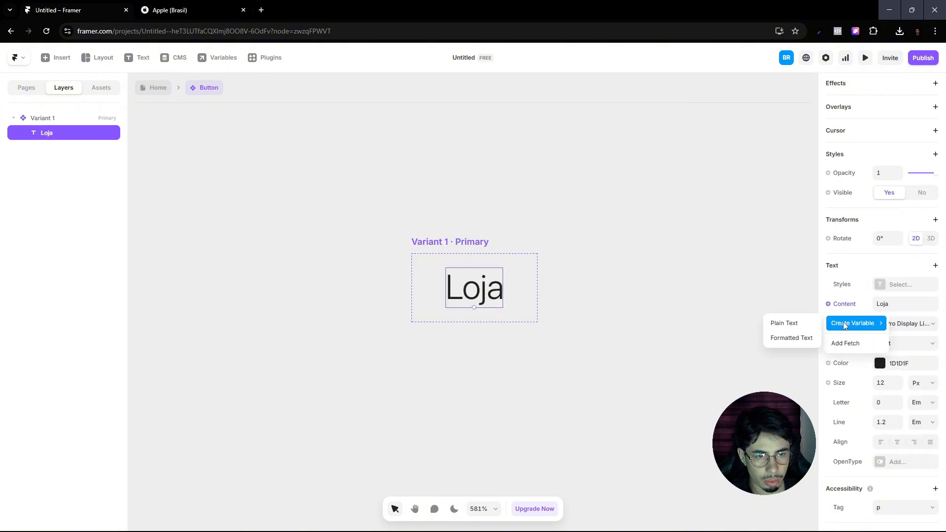
{"action": "left_click", "coordinate": [797, 321]}
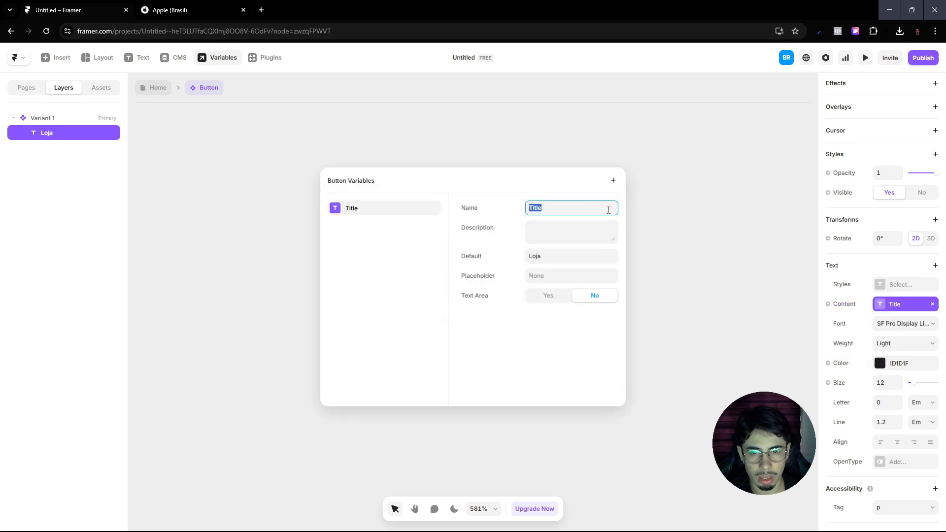
{"action": "left_click", "coordinate": [693, 220]}
{"action": "left_click", "coordinate": [245, 116]}
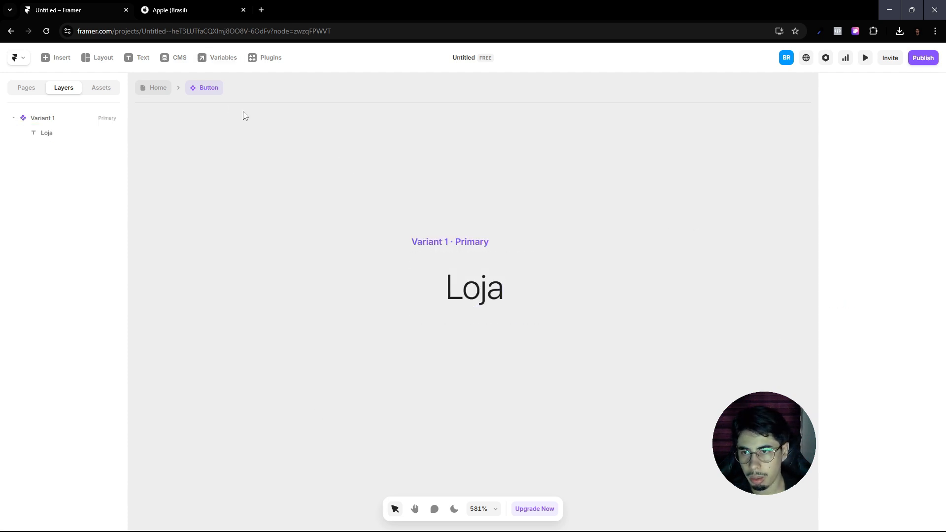
{"action": "left_click", "coordinate": [160, 94]}
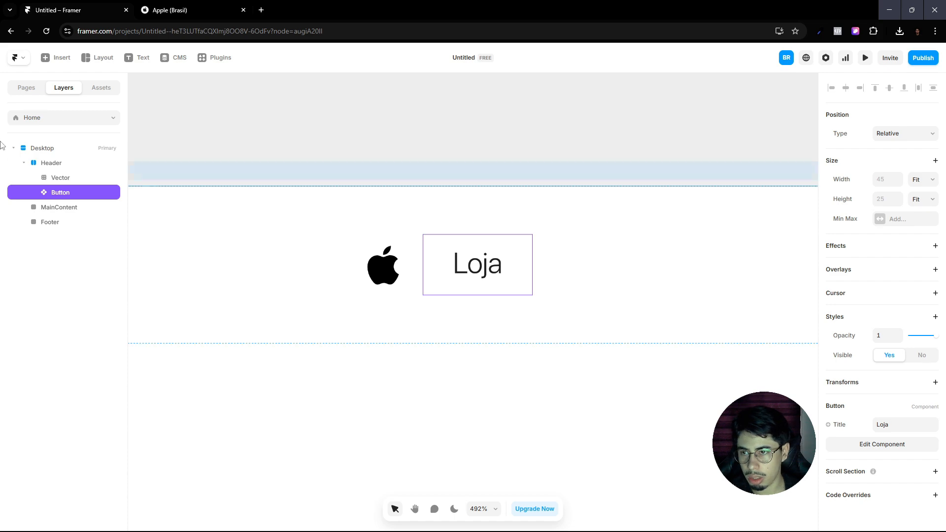
Step: Check the navigation items on the Apple site and duplicate the Button component nine times in the Framer Header
{"action": "left_click", "coordinate": [170, 10]}
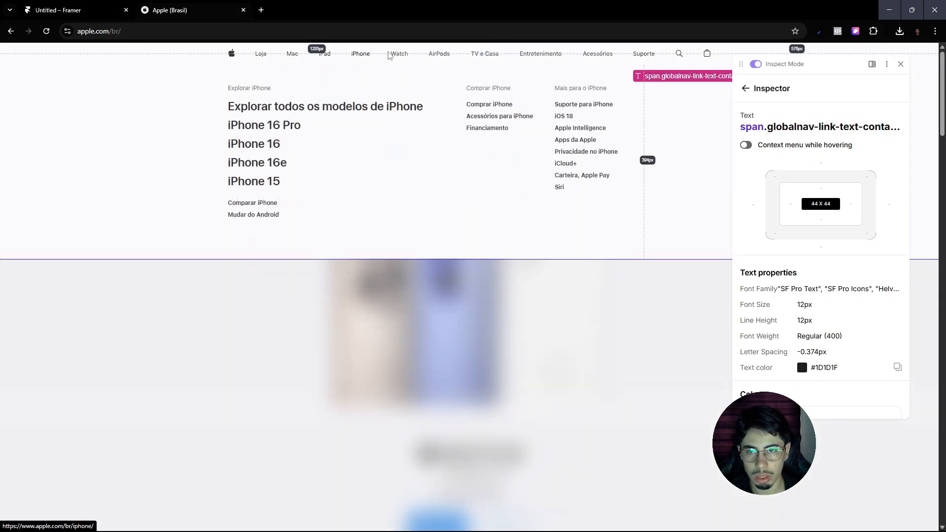
{"action": "mouse_move", "coordinate": [425, 55]}
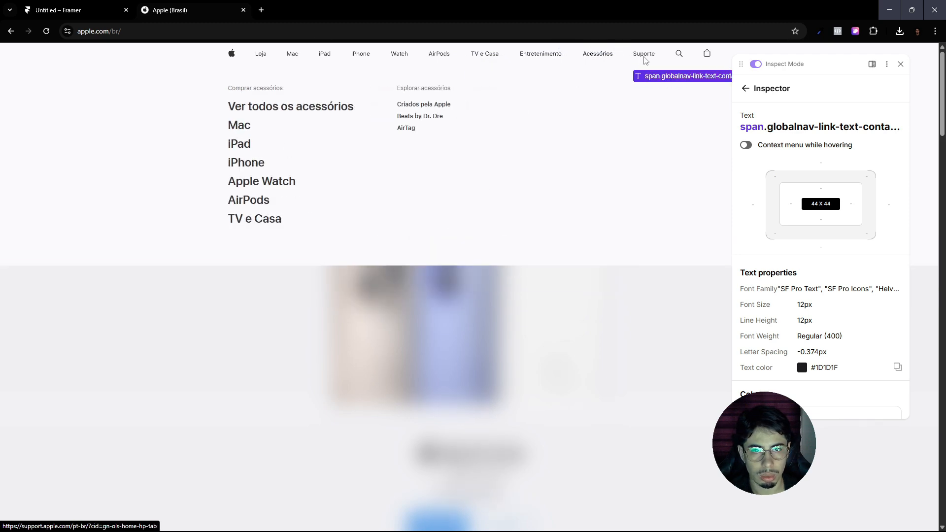
{"action": "left_click", "coordinate": [13, 7]}
{"action": "left_click", "coordinate": [110, 10]}
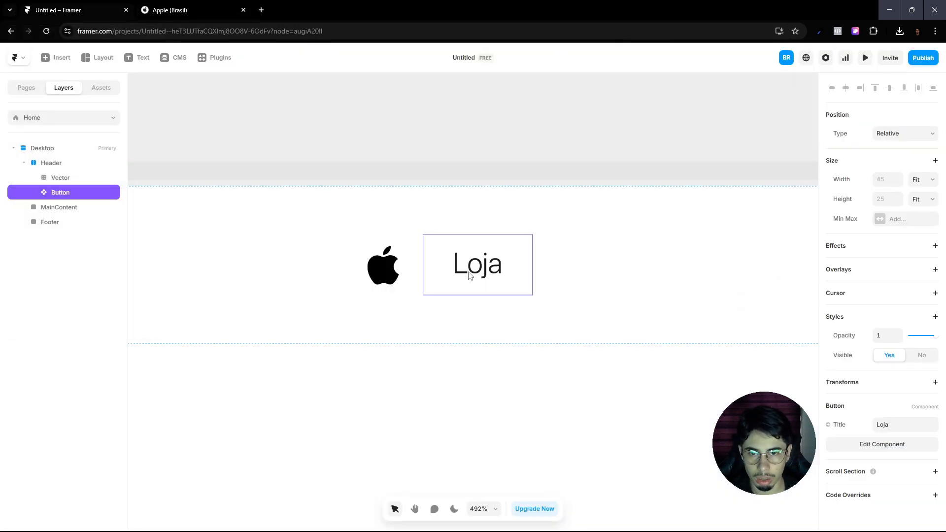
{"action": "key", "text": "ctrl+d"}
{"action": "key", "text": "ctrl+d"}
{"action": "key", "text": "ctrl+d"}
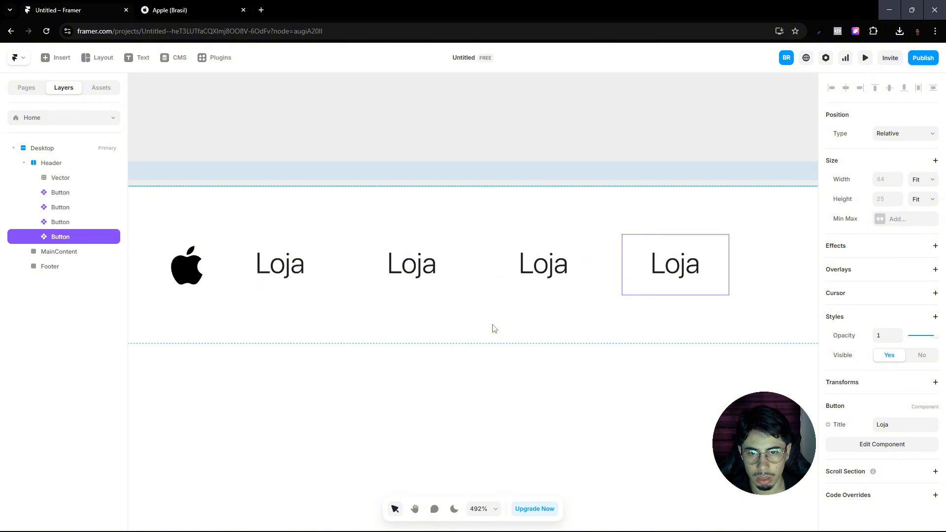
{"action": "key", "text": "ctrl+d"}
{"action": "key", "text": "ctrl+d"}
{"action": "key", "text": "ctrl+d"}
{"action": "key", "text": "ctrl+d"}
{"action": "key", "text": "ctrl+d"}
{"action": "key", "text": "ctrl+d"}
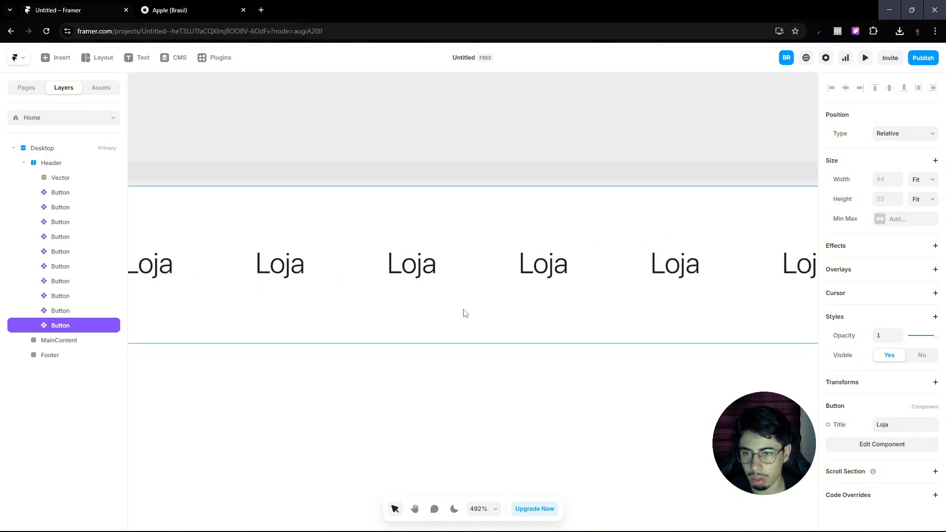
{"action": "scroll", "coordinate": [420, 298], "scroll_direction": "down", "scroll_amount": 10}
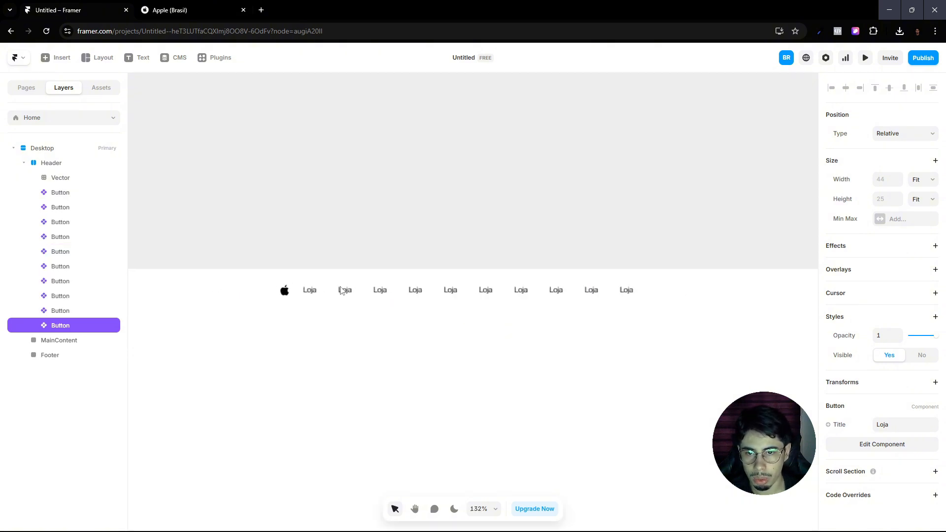
{"action": "scroll", "coordinate": [340, 289], "scroll_direction": "up", "scroll_amount": 4}
{"action": "scroll", "coordinate": [681, 288], "scroll_direction": "down", "scroll_amount": 5}
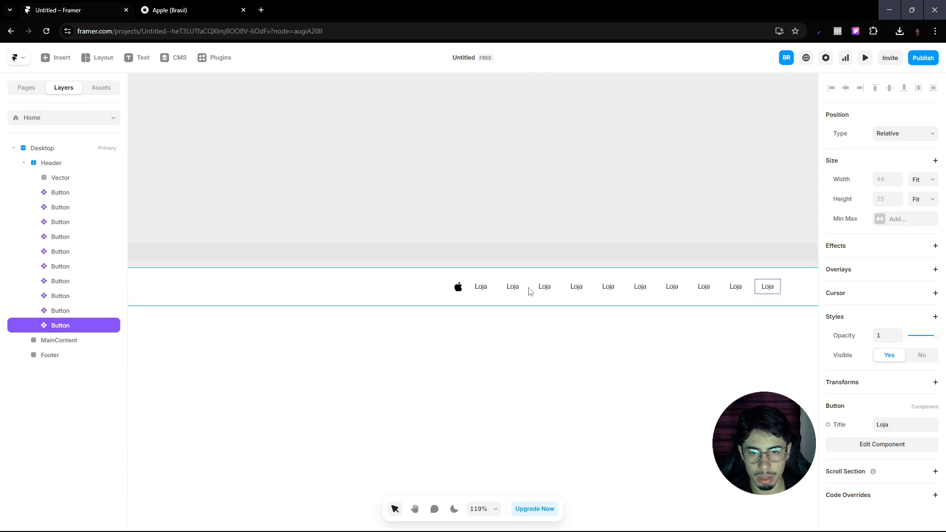
{"action": "left_click", "coordinate": [656, 193]}
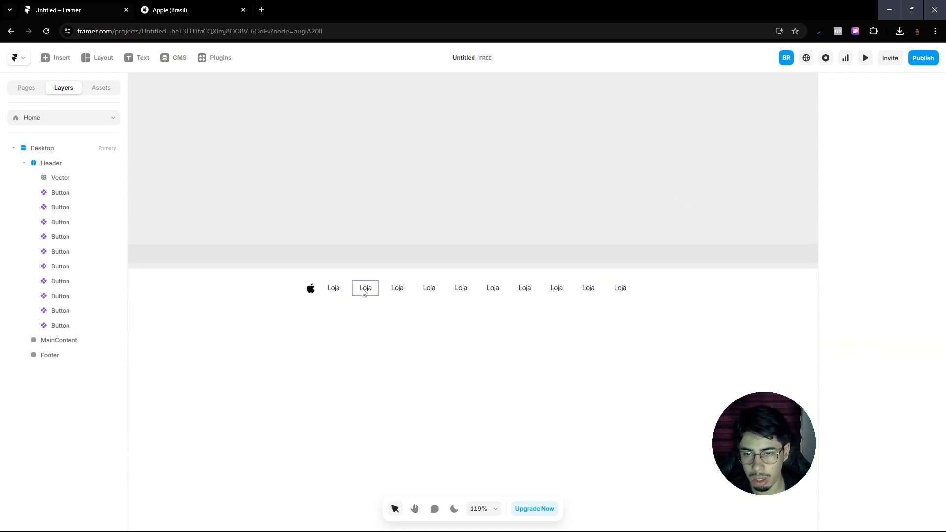
Step: Set the second Header button's title to Mac, after checking its name on the Apple site
{"action": "left_click", "coordinate": [363, 290]}
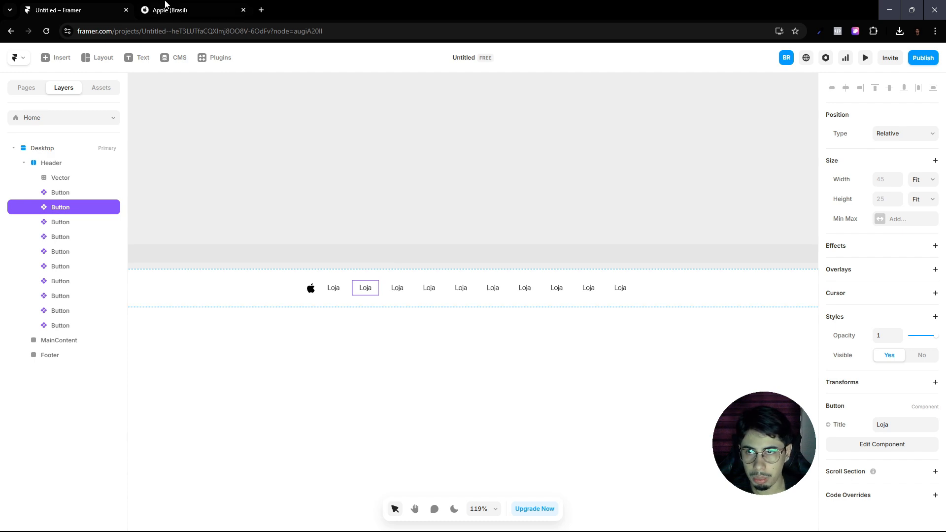
{"action": "key", "text": "ctrl+Tab"}
{"action": "key", "text": "ctrl+Tab"}
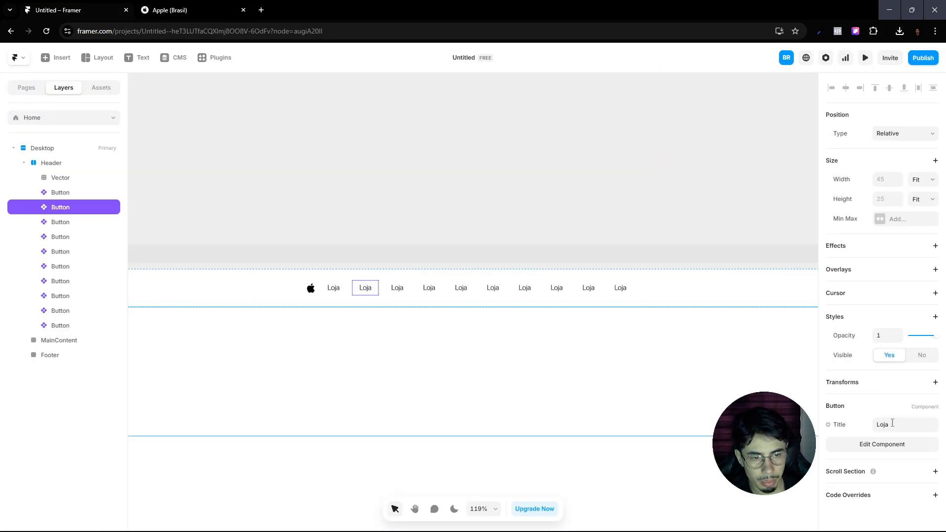
{"action": "type", "text": "M"}
{"action": "key", "text": "Caps_Lock"}
{"action": "type", "text": "ac"}
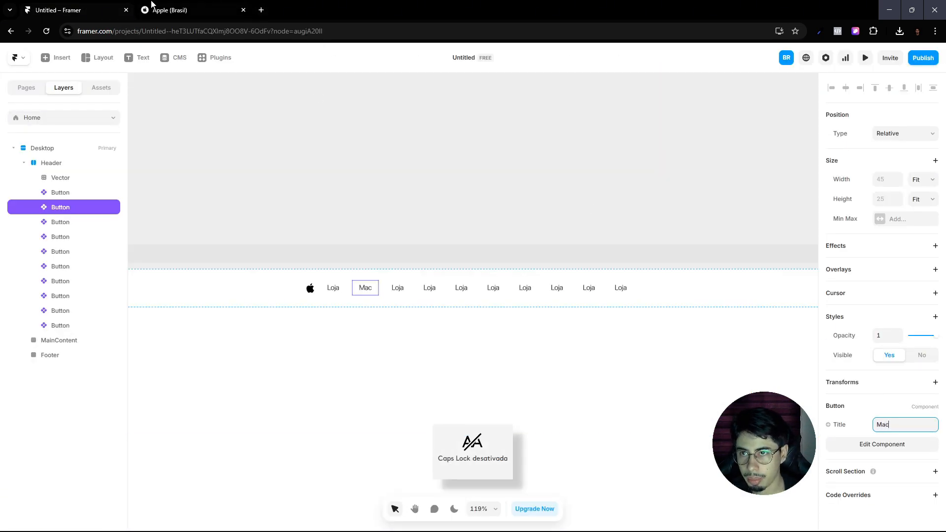
Step: Check the next navigation name on the Apple site and set the third Header button's title to iPad
{"action": "left_click", "coordinate": [152, 7]}
{"action": "left_click", "coordinate": [83, 6]}
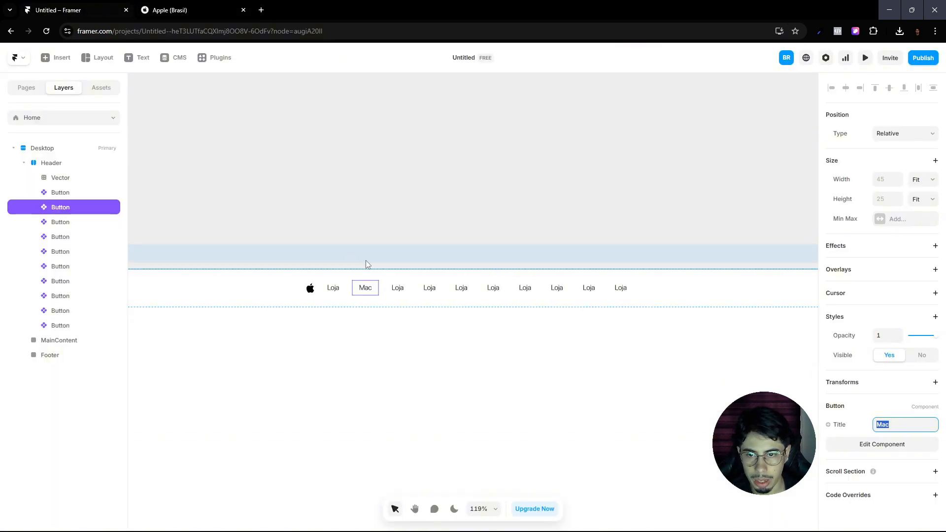
{"action": "key", "text": "Tab"}
{"action": "type", "text": "i"}
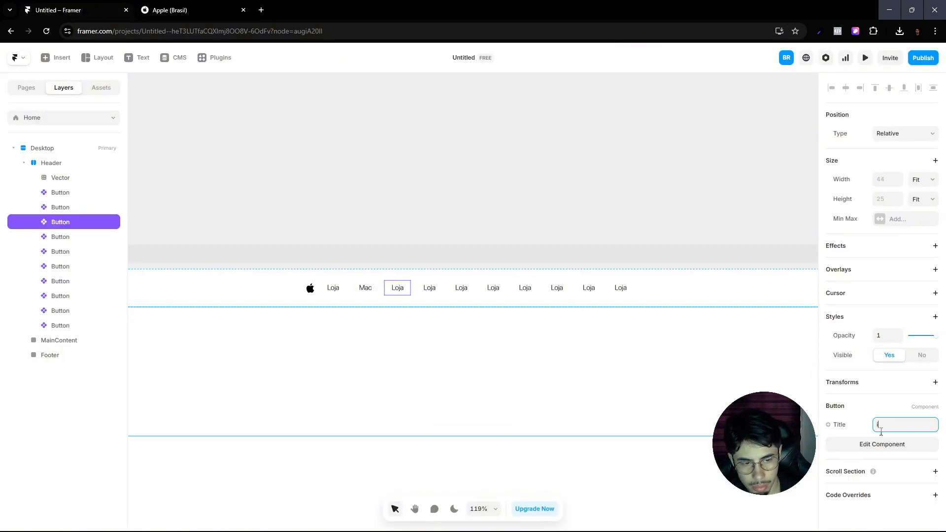
{"action": "key", "text": "Caps_Lock"}
{"action": "type", "text": "P"}
{"action": "key", "text": "Caps_Lock"}
{"action": "type", "text": "ad"}
Step: Check the following navigation name on the Apple site and set the fourth Header button's title to iPhone
{"action": "left_click", "coordinate": [172, 5]}
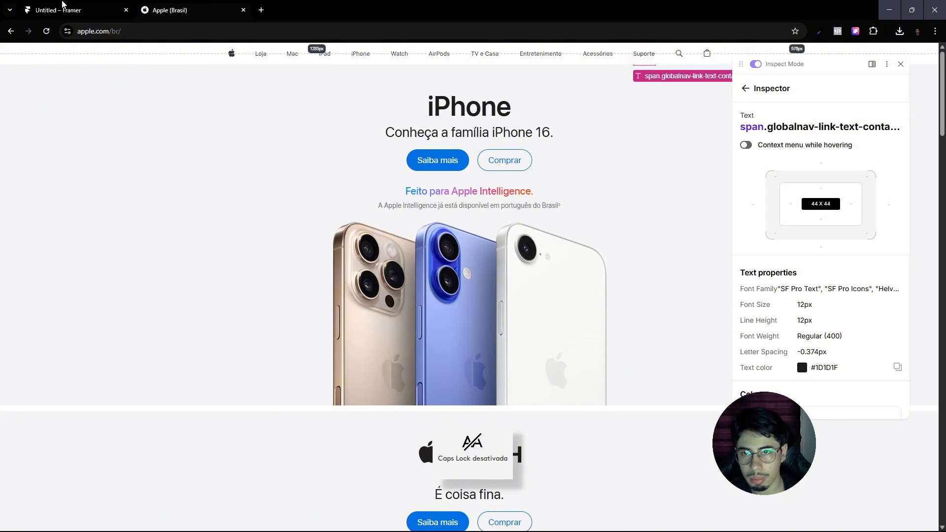
{"action": "left_click", "coordinate": [64, 5]}
{"action": "key", "text": "Tab"}
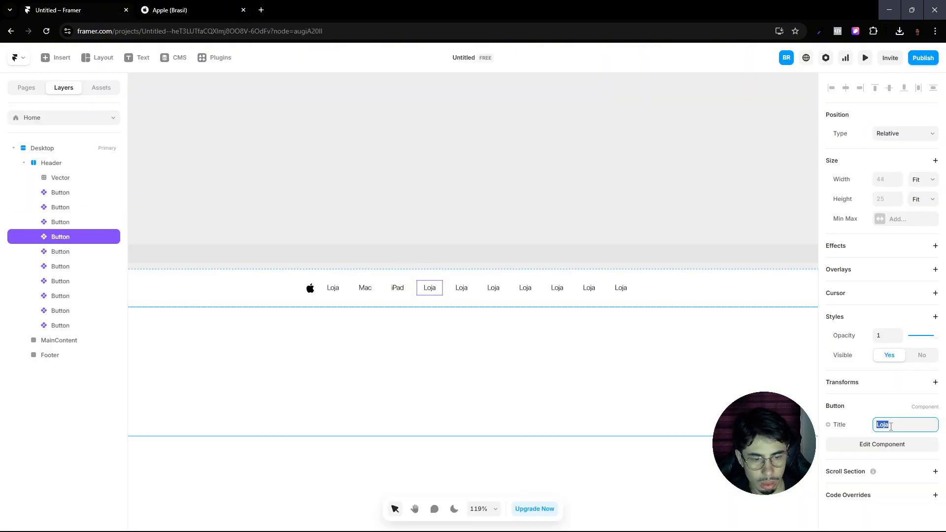
{"action": "type", "text": "i"}
{"action": "key", "text": "Caps_Lock"}
{"action": "type", "text": "P"}
{"action": "key", "text": "Caps_Lock"}
{"action": "type", "text": "oh"}
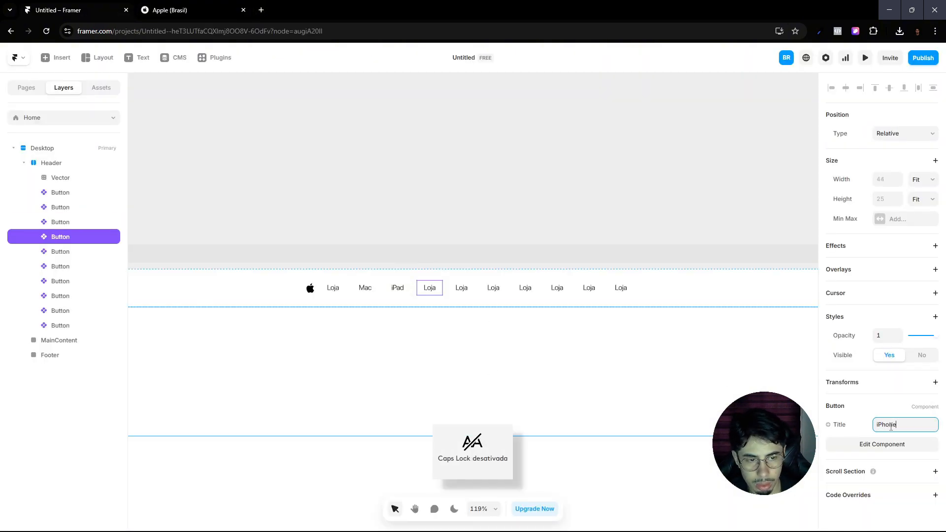
{"action": "type", "text": "ne"}
Step: Check the navigation name after iPhone on the Apple site and set the fifth Header button's title to Watch
{"action": "left_click", "coordinate": [175, 6]}
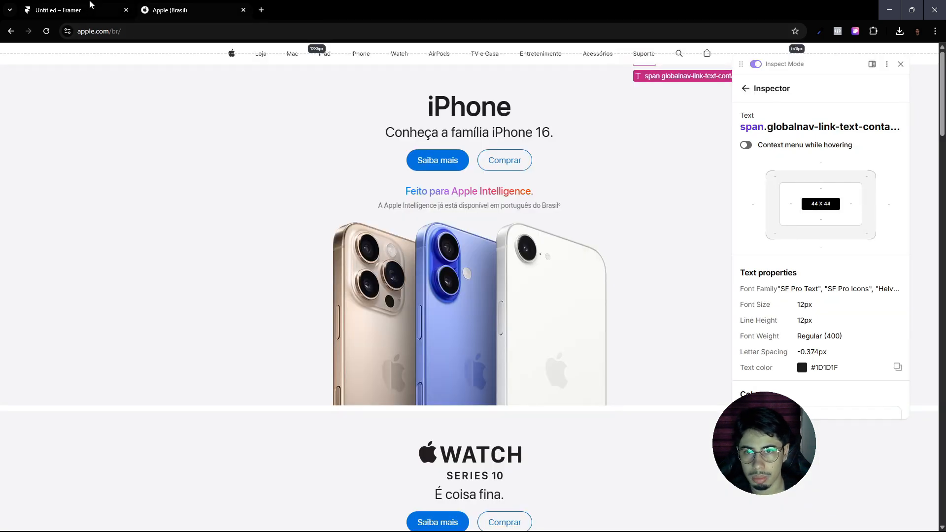
{"action": "left_click", "coordinate": [91, 4]}
{"action": "left_click", "coordinate": [460, 291]}
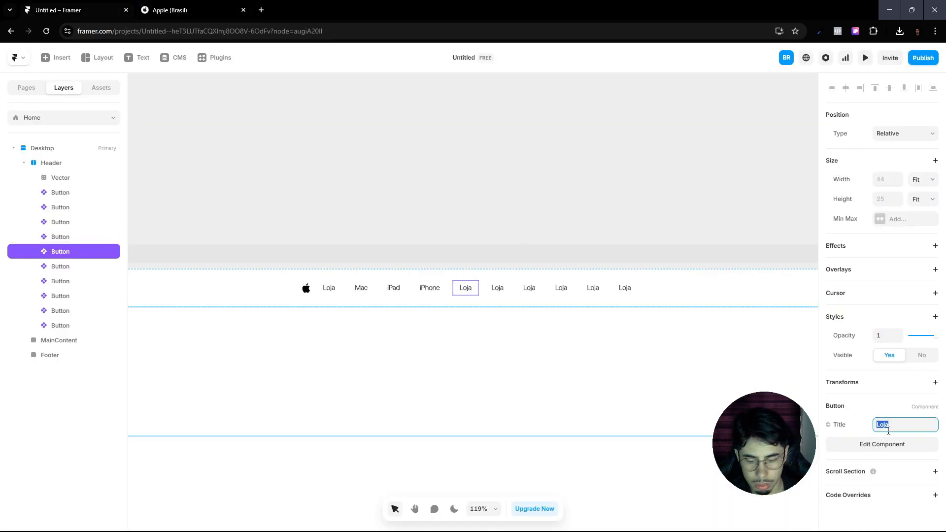
{"action": "type", "text": "W"}
{"action": "key", "text": "Caps_Lock"}
{"action": "type", "text": "atc"}
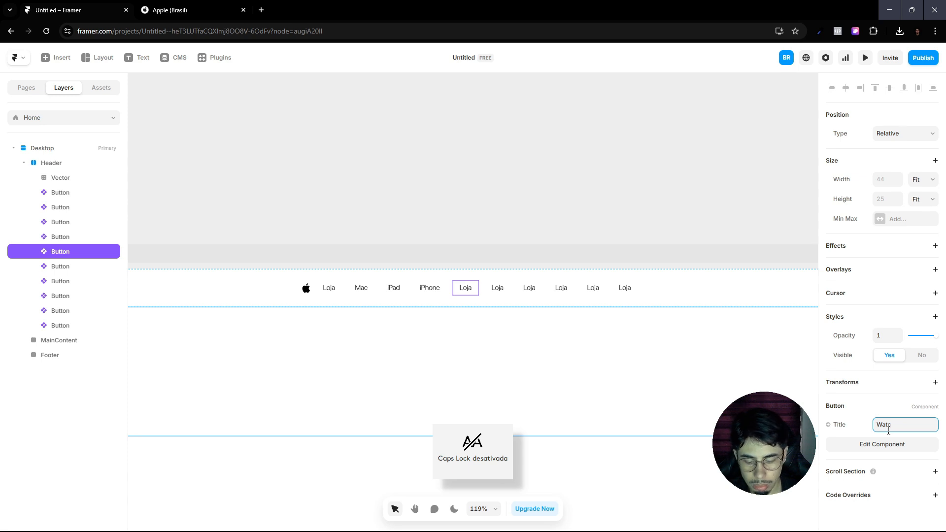
{"action": "type", "text": "h"}
Step: Check the navigation name after Watch on the Apple site and set the sixth Header button's title to AirPods
{"action": "key", "text": "ctrl+Tab"}
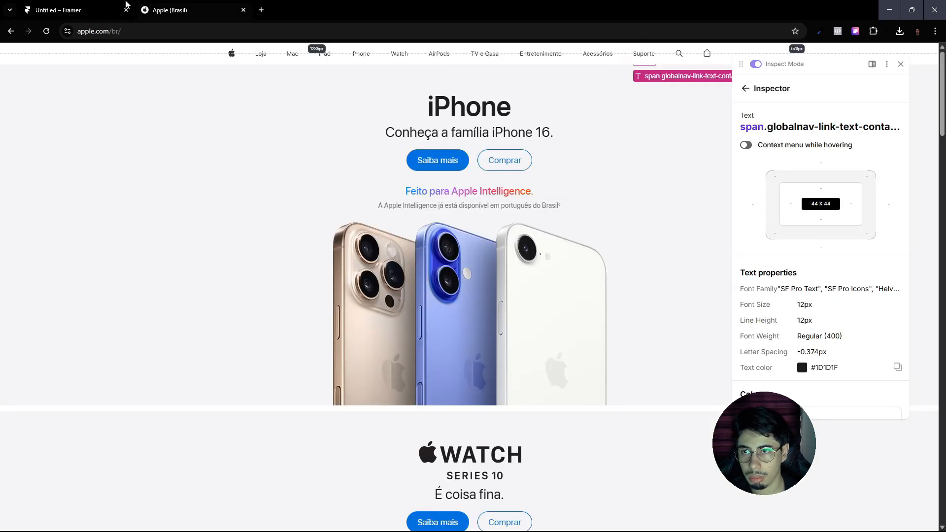
{"action": "left_click", "coordinate": [100, 6]}
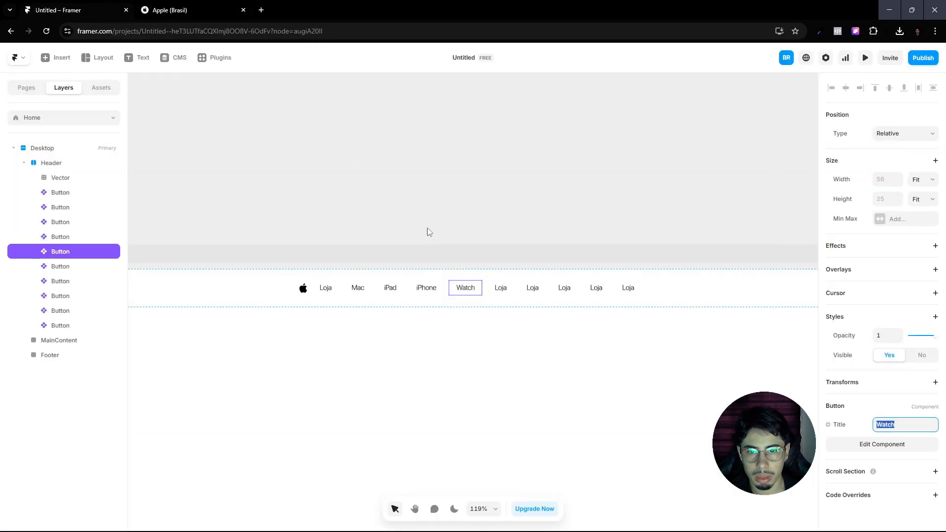
{"action": "left_click", "coordinate": [909, 426]}
{"action": "type", "text": "A"}
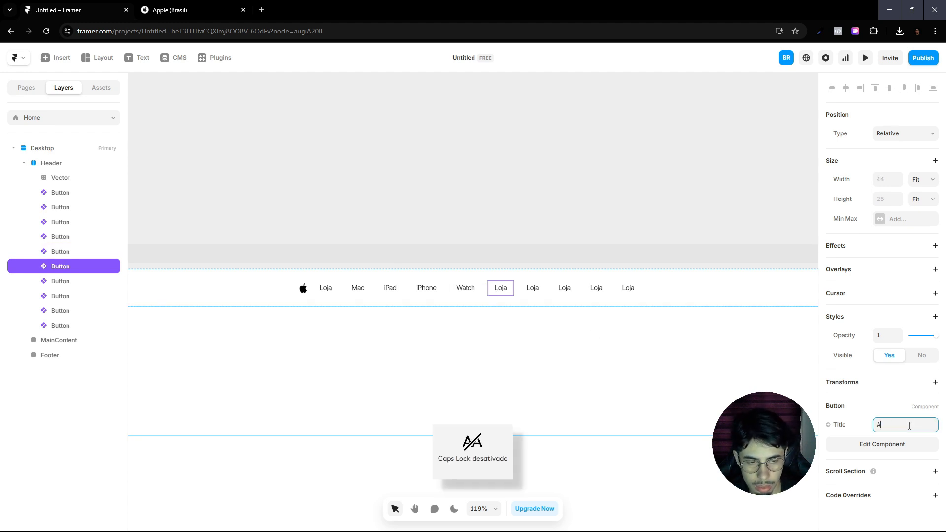
{"action": "type", "text": "iRp"}
{"action": "key", "text": "BackSpace"}
{"action": "key", "text": "BackSpace"}
{"action": "type", "text": "R"}
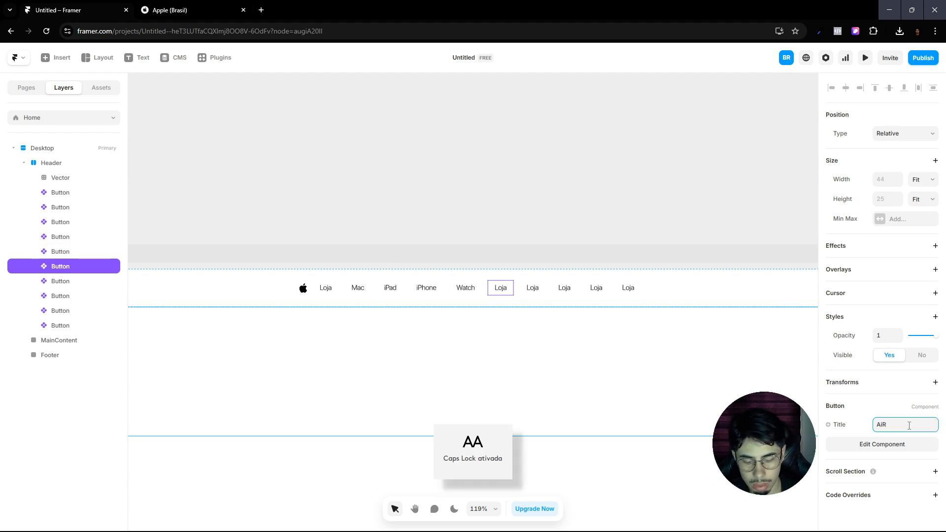
{"action": "key", "text": "Caps_Lock"}
{"action": "type", "text": "rPods"}
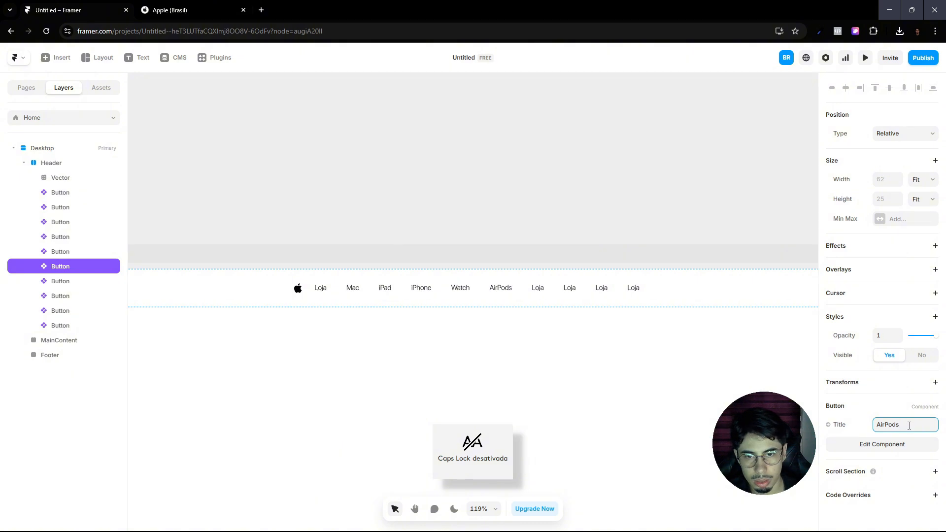
Step: Set the seventh Header button's title to TV e Casa
{"action": "left_click", "coordinate": [538, 295]}
{"action": "double_click", "coordinate": [895, 426]}
{"action": "key", "text": "Caps_Lock"}
{"action": "type", "text": "TV"}
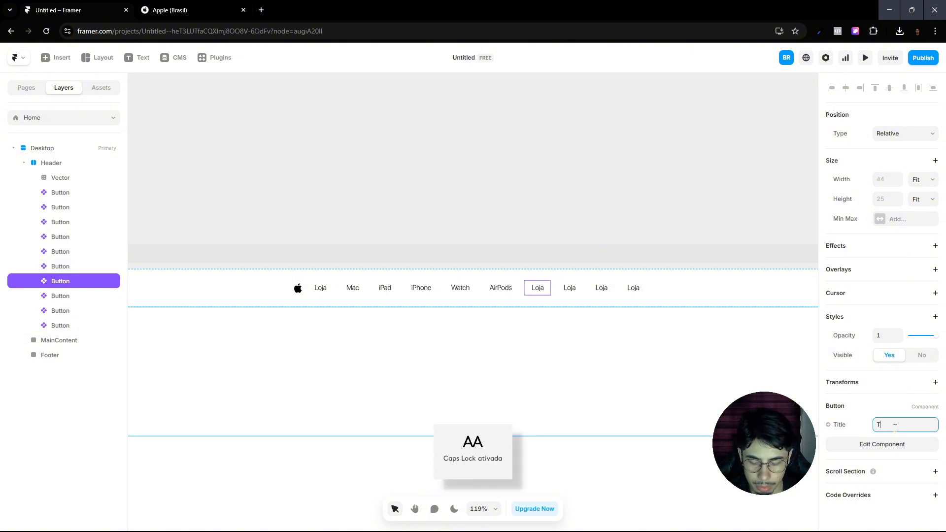
{"action": "key", "text": "Caps_Lock"}
{"action": "type", "text": "e"}
{"action": "key", "text": "Caps_Lock"}
{"action": "type", "text": "G"}
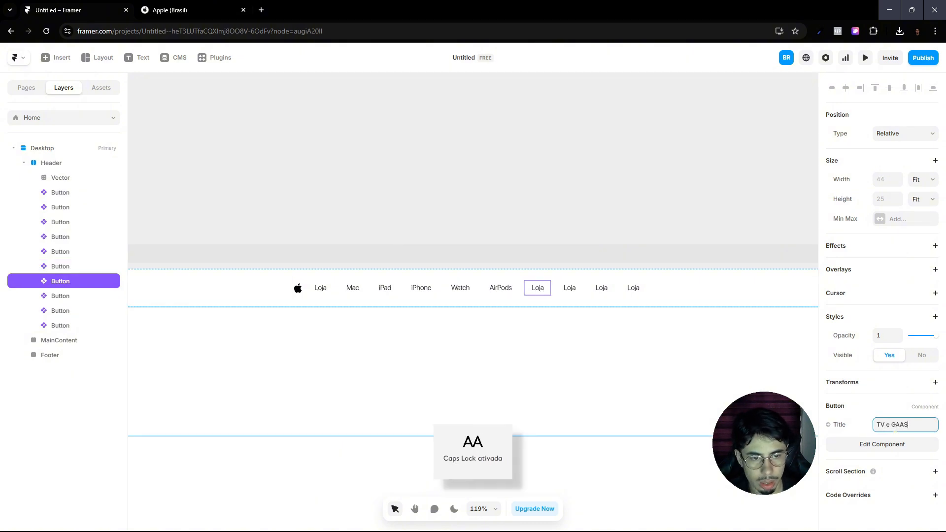
{"action": "type", "text": "A"}
{"action": "key", "text": "BackSpace"}
{"action": "key", "text": "Caps_Lock"}
{"action": "type", "text": "asa"}
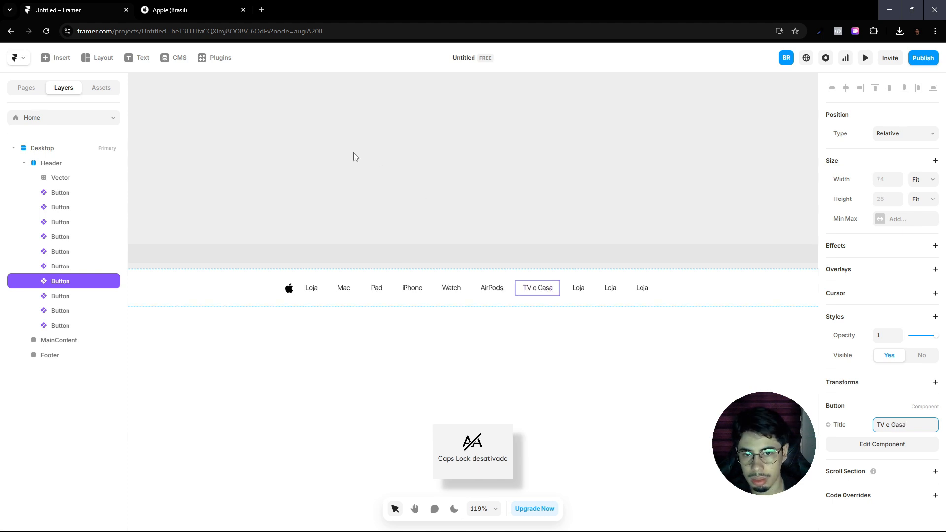
Step: Check the navigation name after TV e Casa on the Apple site and set the eighth Header button's title to Entretenimento
{"action": "left_click", "coordinate": [215, 7]}
{"action": "left_click", "coordinate": [58, 4]}
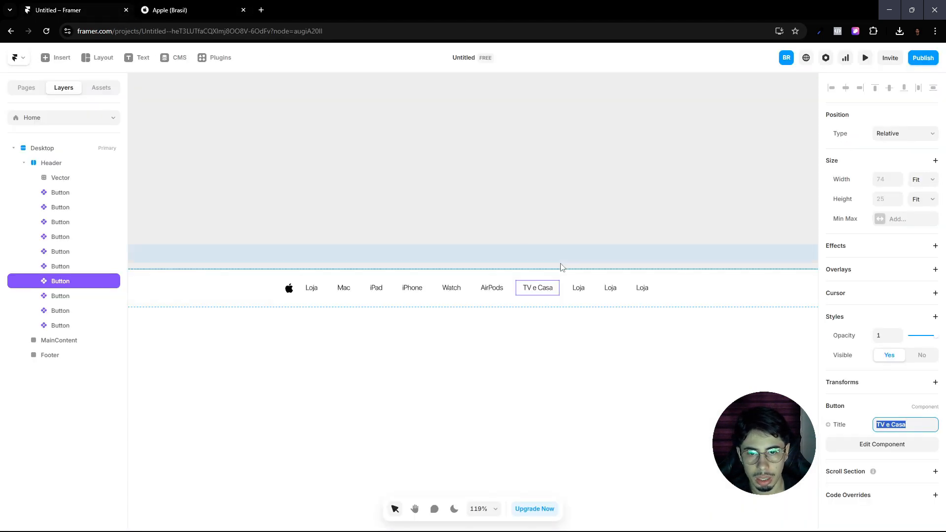
{"action": "left_click", "coordinate": [579, 288]}
{"action": "left_click", "coordinate": [897, 425]}
{"action": "key", "text": "Caps_Lock"}
{"action": "type", "text": "E"}
{"action": "key", "text": "Caps_Lock"}
{"action": "type", "text": "ntretenimento"}
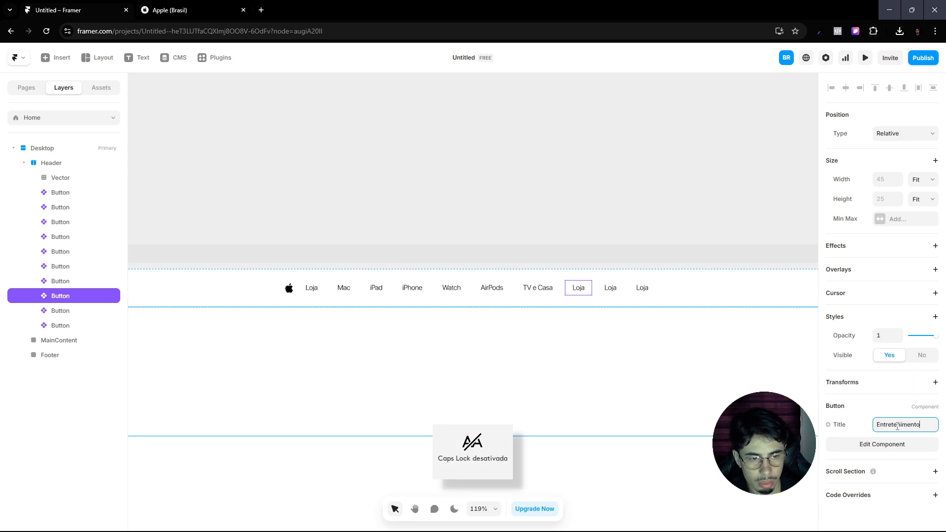
{"action": "key", "text": "Return"}
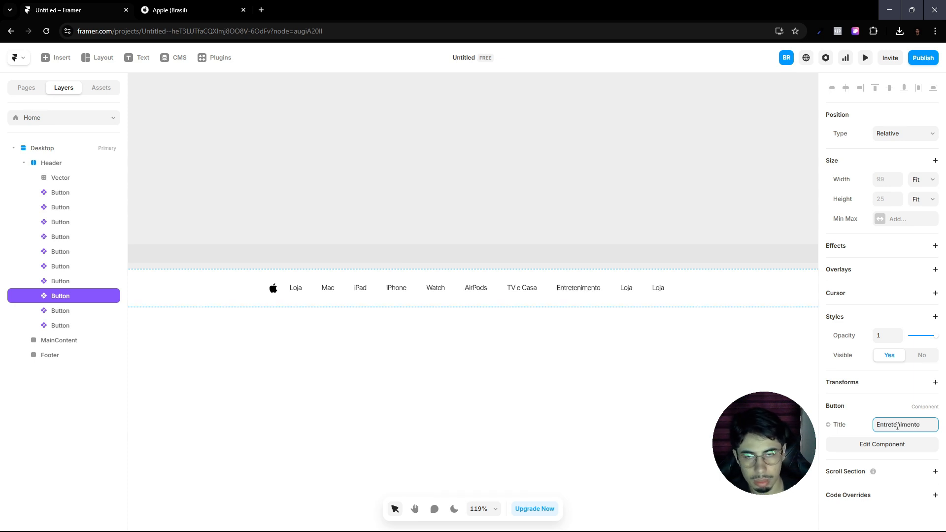
Step: Check the last navigation names on the Apple site and set the ninth Header button's title to Acessórios
{"action": "left_click", "coordinate": [155, 5]}
{"action": "left_click", "coordinate": [81, 5]}
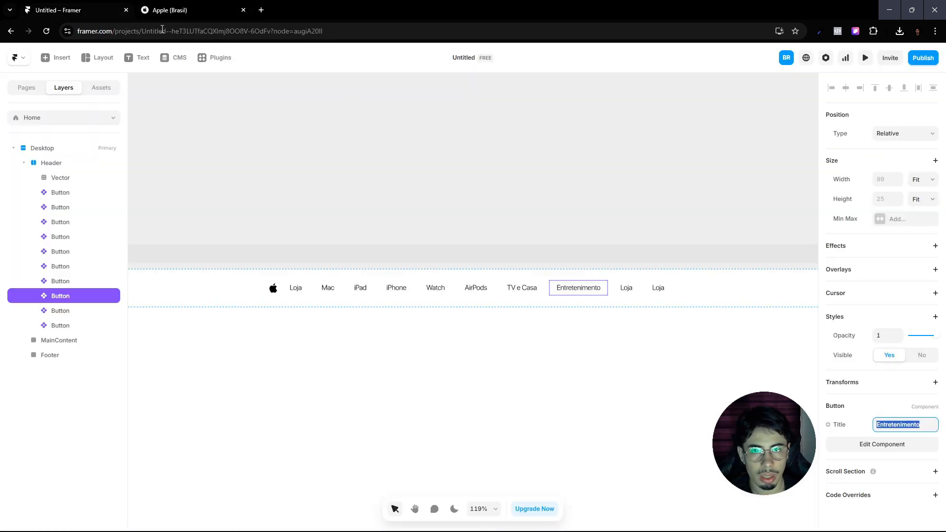
{"action": "left_click", "coordinate": [620, 285]}
{"action": "key", "text": "Caps_Lock"}
{"action": "type", "text": "AA"}
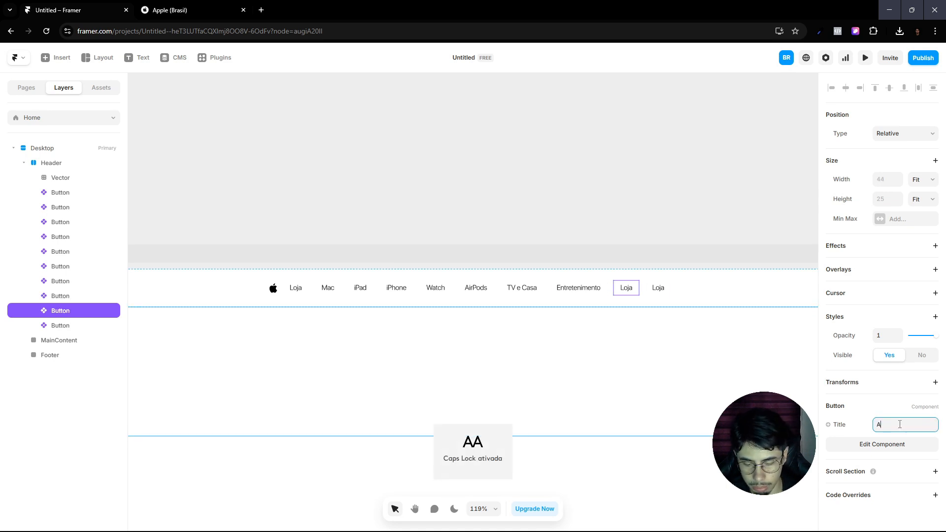
{"action": "key", "text": "Caps_Lock"}
{"action": "type", "text": "cess"}
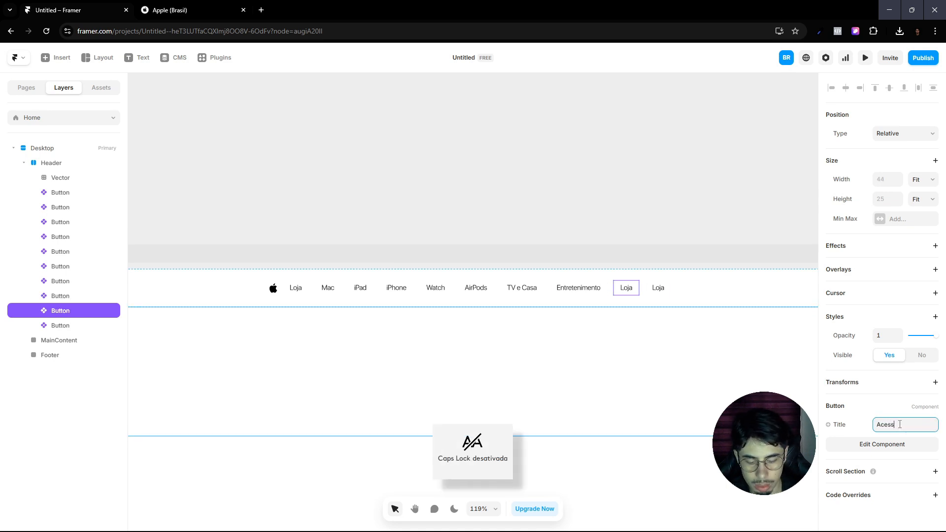
{"action": "type", "text": "órios"}
{"action": "key", "text": "Return"}
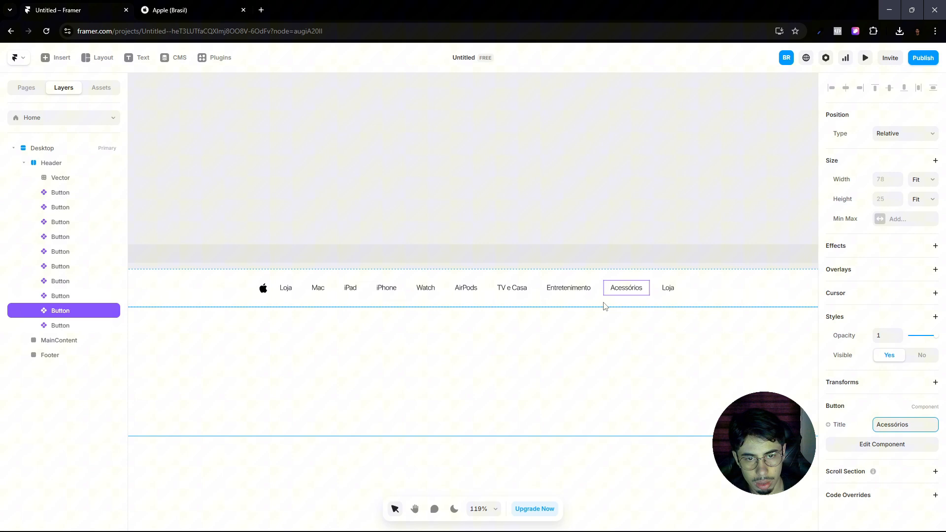
Step: Set the last Header button's title to Suporte
{"action": "left_click", "coordinate": [667, 290]}
{"action": "key", "text": "Caps_Lock"}
{"action": "type", "text": "S"}
{"action": "key", "text": "Caps_Lock"}
{"action": "type", "text": "up"}
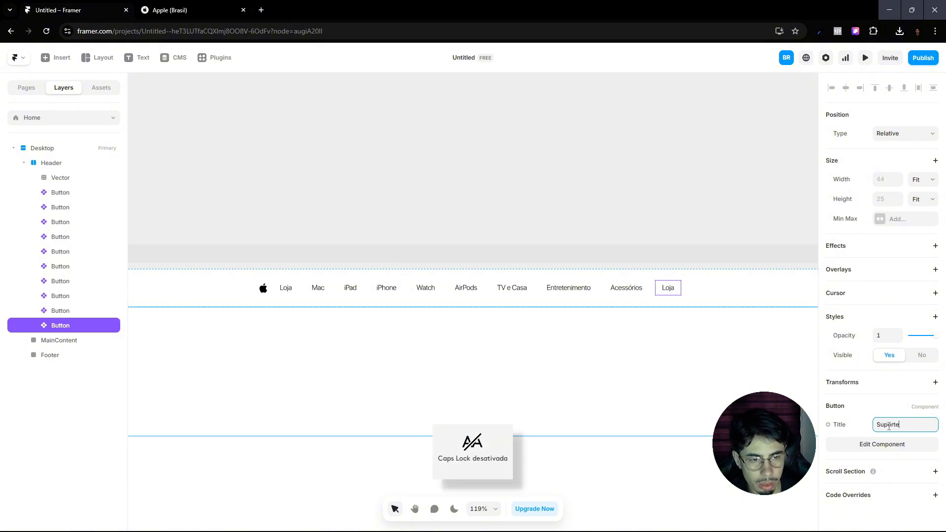
{"action": "type", "text": "orte"}
{"action": "key", "text": "Return"}
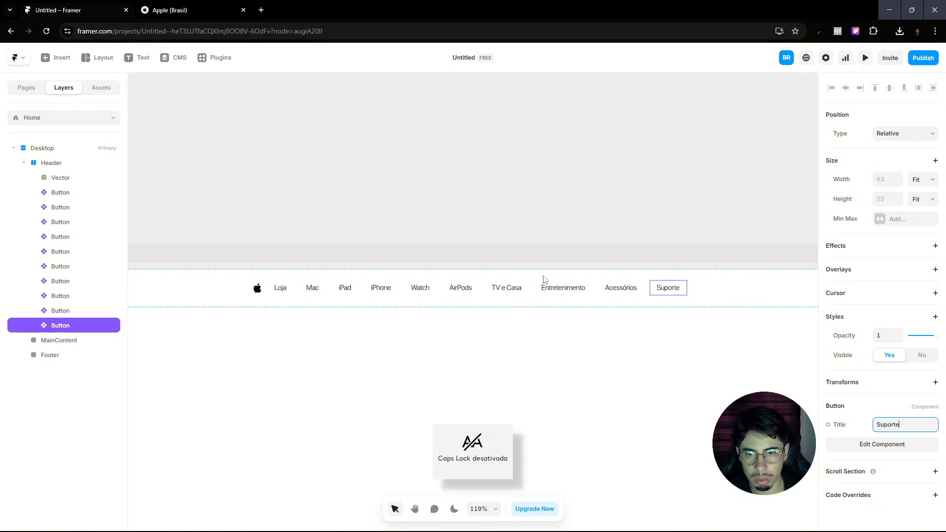
Step: Check the icons beside Suporte on the Apple site and select the magnifier vector of asset 16 in Figma
{"action": "left_click", "coordinate": [170, 10]}
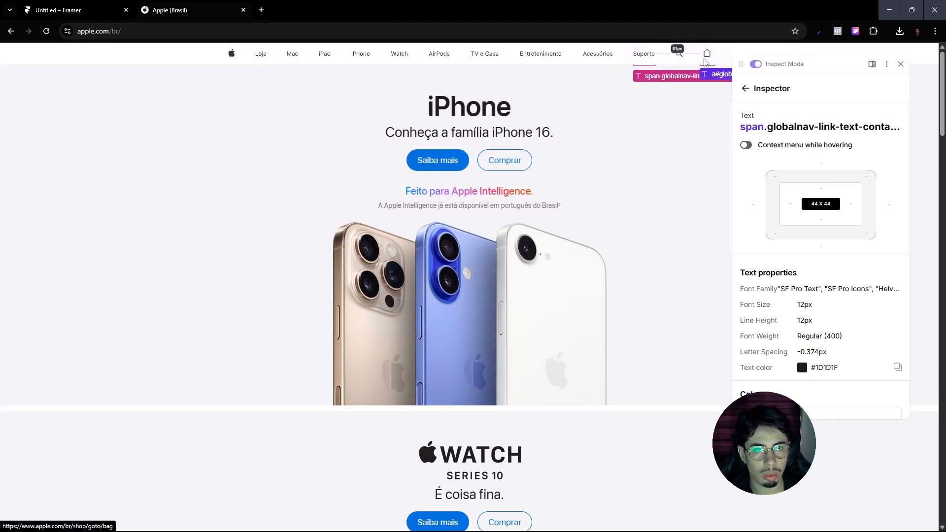
{"action": "left_click", "coordinate": [79, 11]}
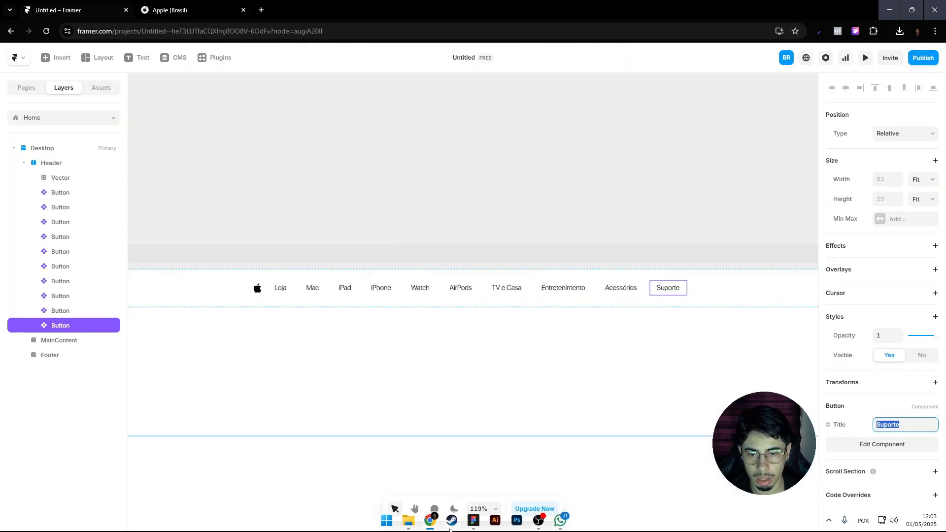
{"action": "left_click", "coordinate": [473, 521]}
{"action": "scroll", "coordinate": [502, 372], "scroll_direction": "down", "scroll_amount": 3}
{"action": "left_click", "coordinate": [648, 392]}
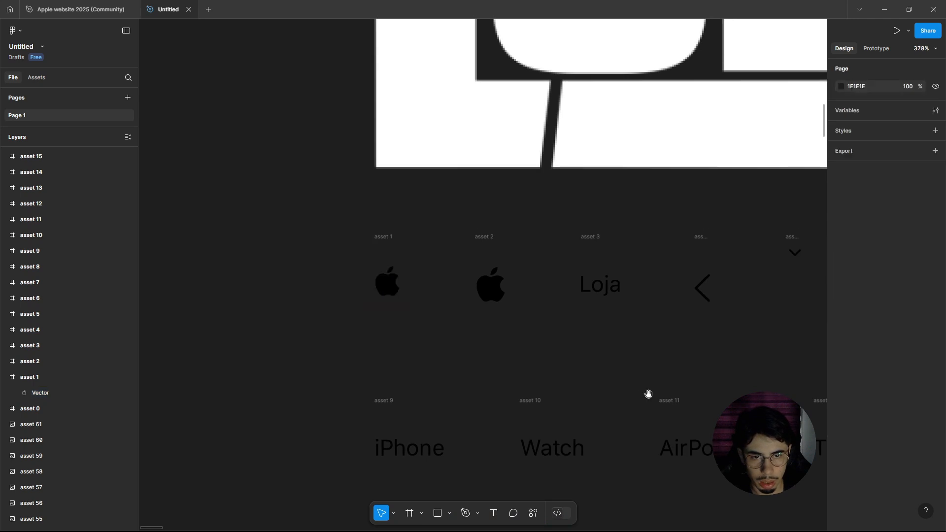
{"action": "scroll", "coordinate": [507, 363], "scroll_direction": "right", "scroll_amount": 10}
{"action": "scroll", "coordinate": [353, 359], "scroll_direction": "down", "scroll_amount": 2}
{"action": "left_click_drag", "start_coordinate": [386, 328], "coordinate": [564, 149]}
{"action": "left_click_drag", "start_coordinate": [504, 204], "coordinate": [257, 209]}
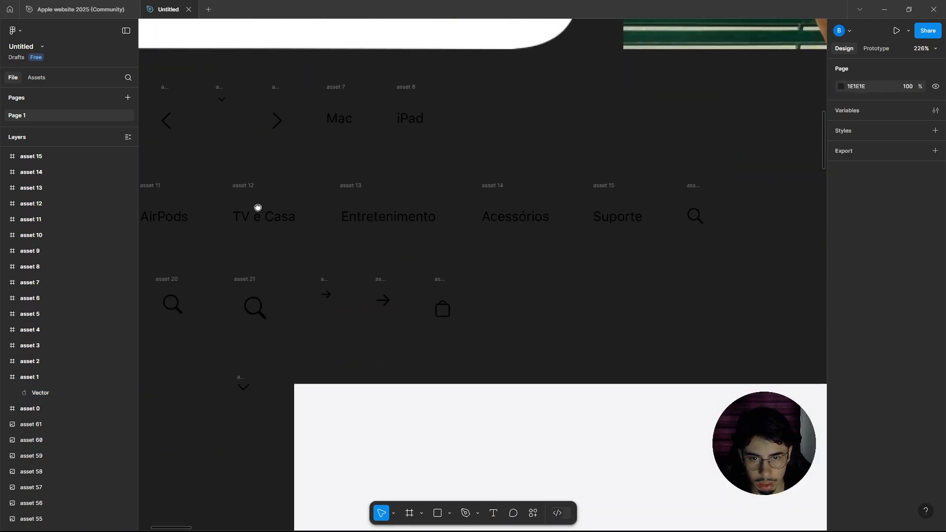
{"action": "left_click_drag", "start_coordinate": [654, 213], "coordinate": [505, 251]}
{"action": "scroll", "coordinate": [537, 241], "scroll_direction": "up", "scroll_amount": 2}
{"action": "scroll", "coordinate": [542, 249], "scroll_direction": "up", "scroll_amount": 3}
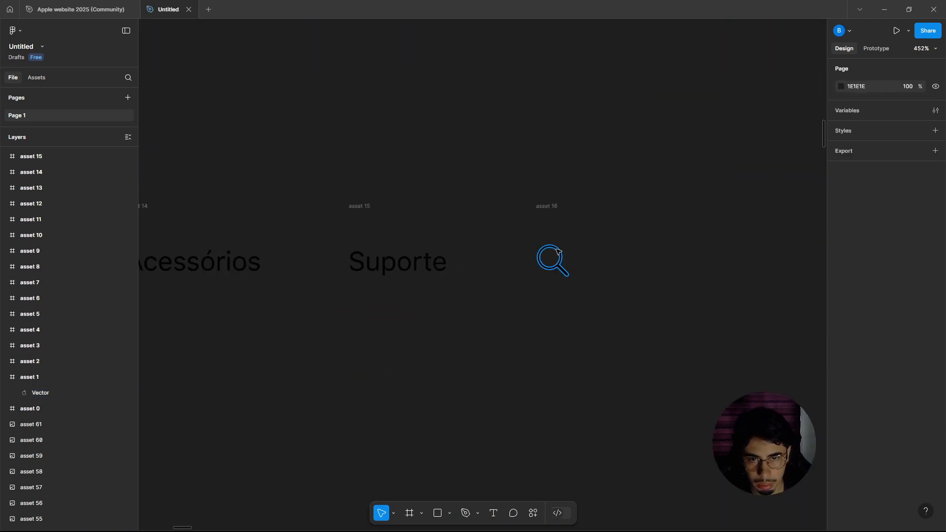
{"action": "left_click", "coordinate": [556, 251]}
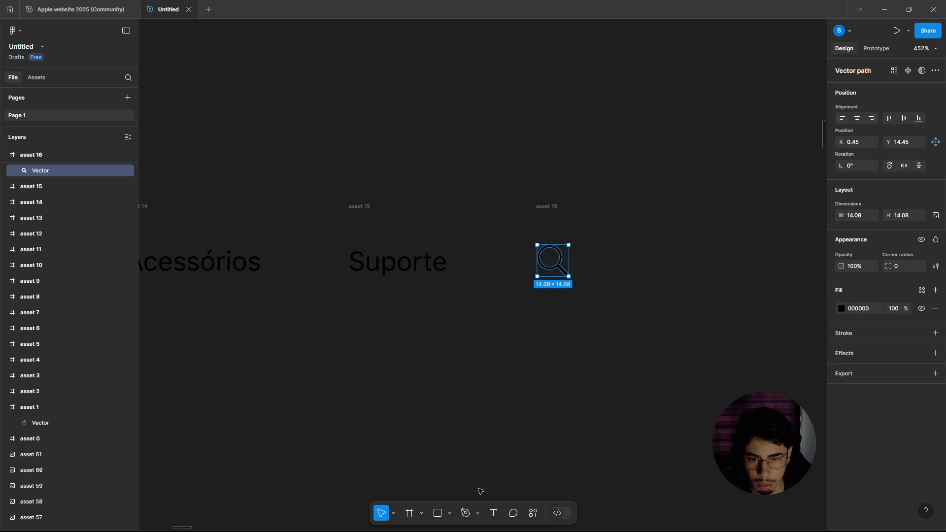
Step: Copy the selected magnifier vector to the clipboard with the Figma to HTML with Framer plugin
{"action": "left_click", "coordinate": [531, 517]}
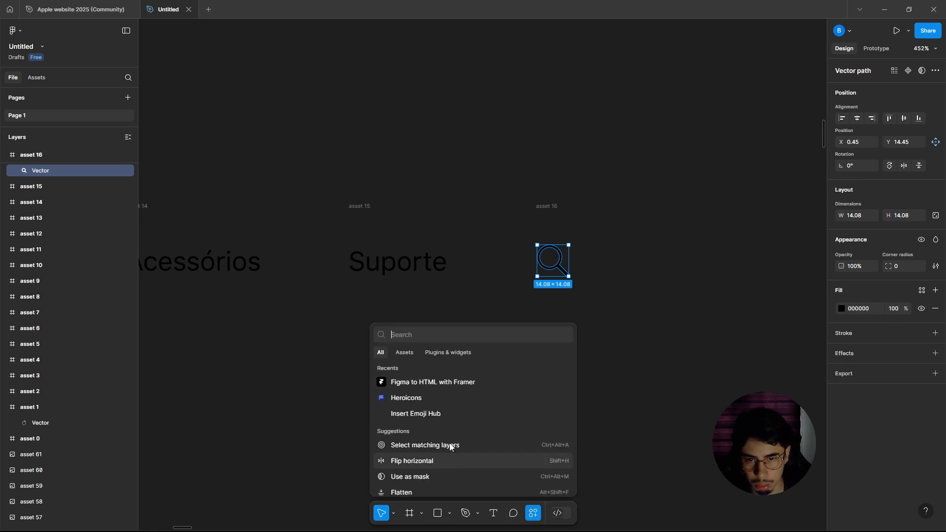
{"action": "left_click", "coordinate": [417, 383]}
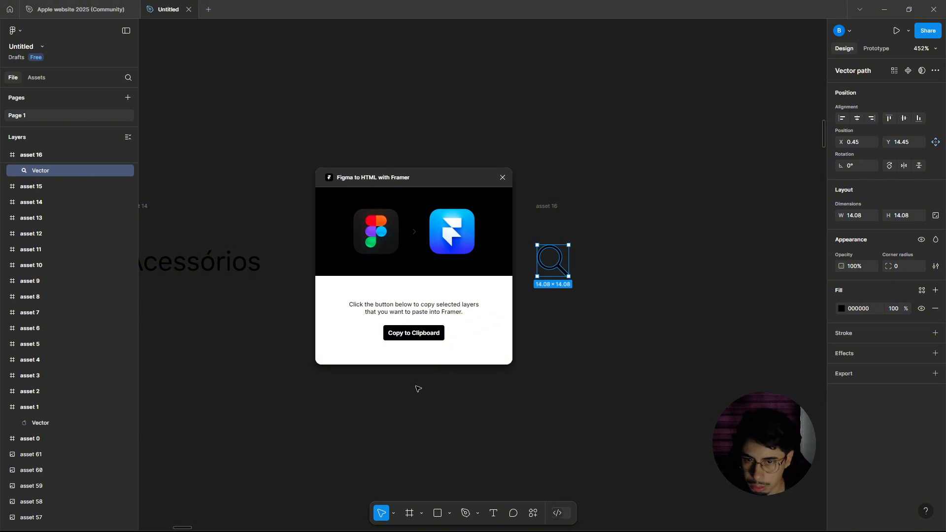
{"action": "left_click", "coordinate": [413, 333]}
Step: Switch to Framer and paste the copied magnifier icon into the Header
{"action": "key", "text": "alt+Tab"}
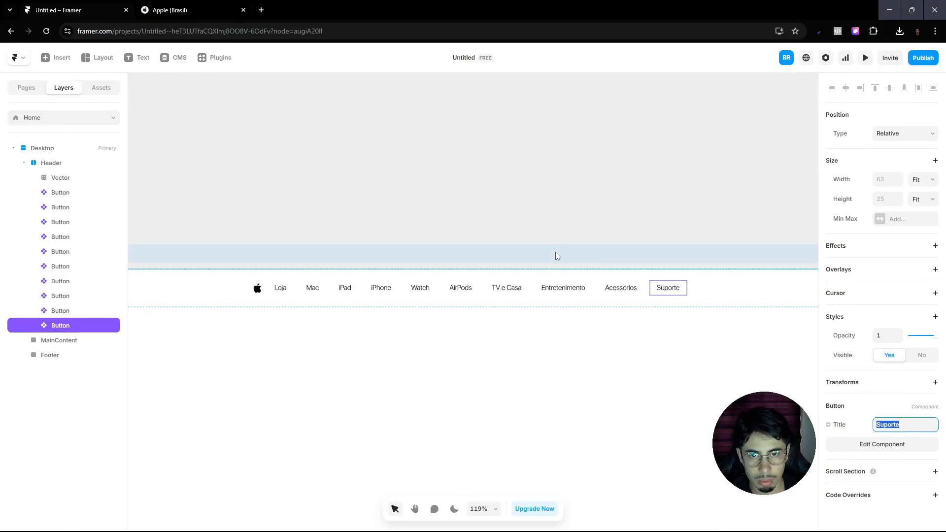
{"action": "left_click", "coordinate": [526, 276]}
{"action": "left_click", "coordinate": [24, 164]}
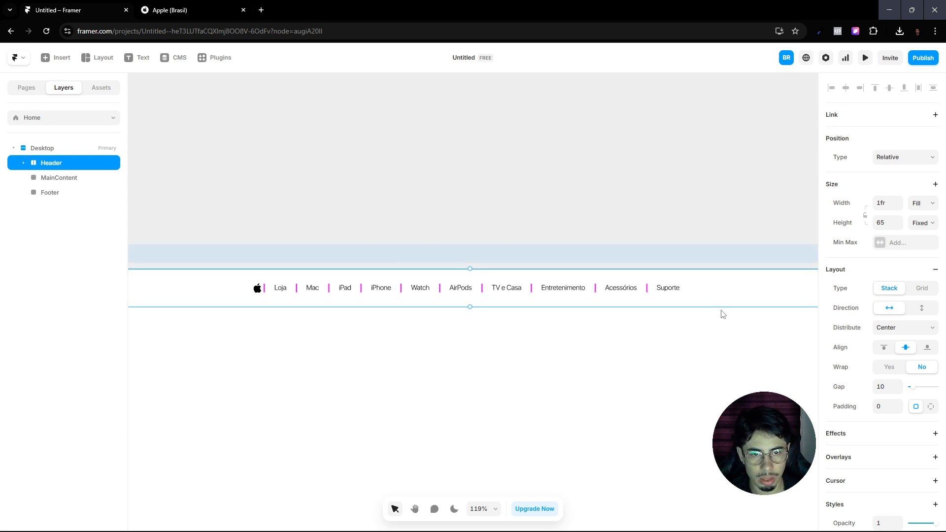
{"action": "key", "text": "ctrl+v"}
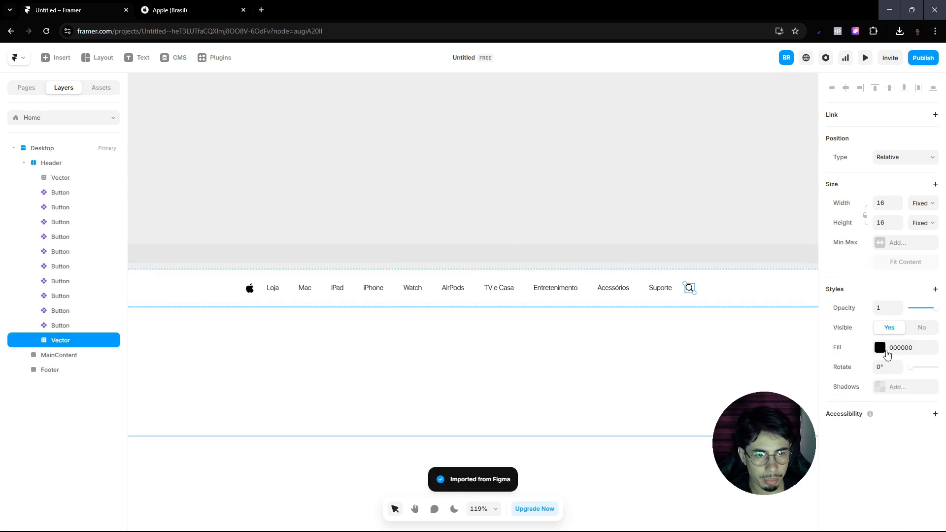
Step: Compare the header with the Apple site, and copy the hex color of the Loja text inside the Button component
{"action": "key", "text": "ctrl+Tab"}
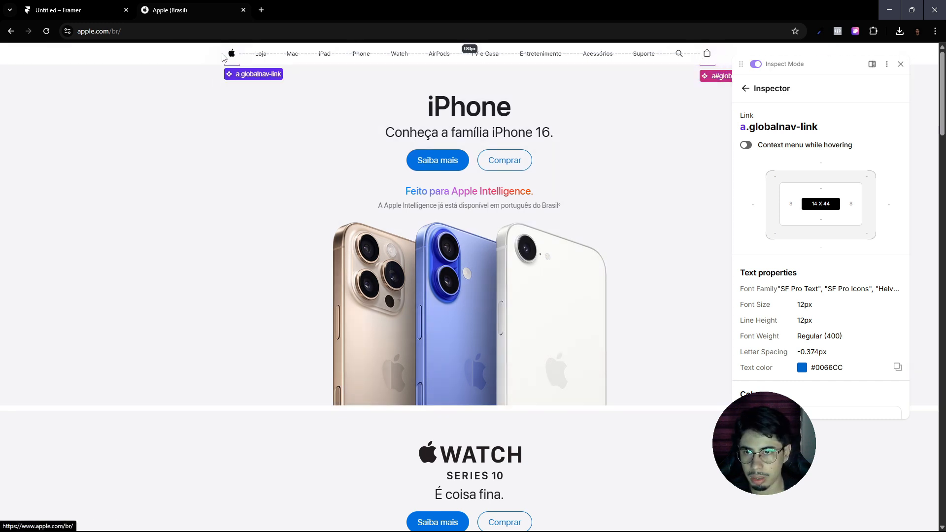
{"action": "left_click", "coordinate": [99, 4]}
{"action": "left_click", "coordinate": [656, 289]}
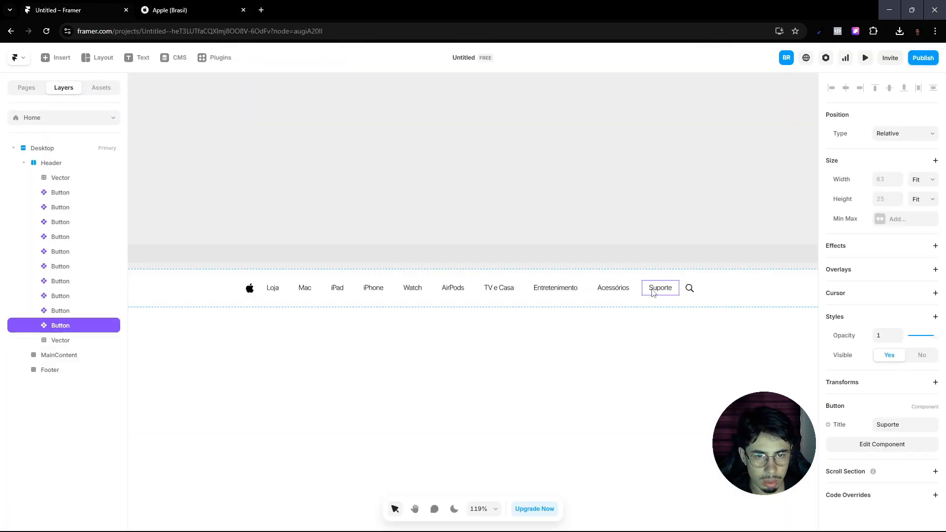
{"action": "double_click", "coordinate": [671, 292]}
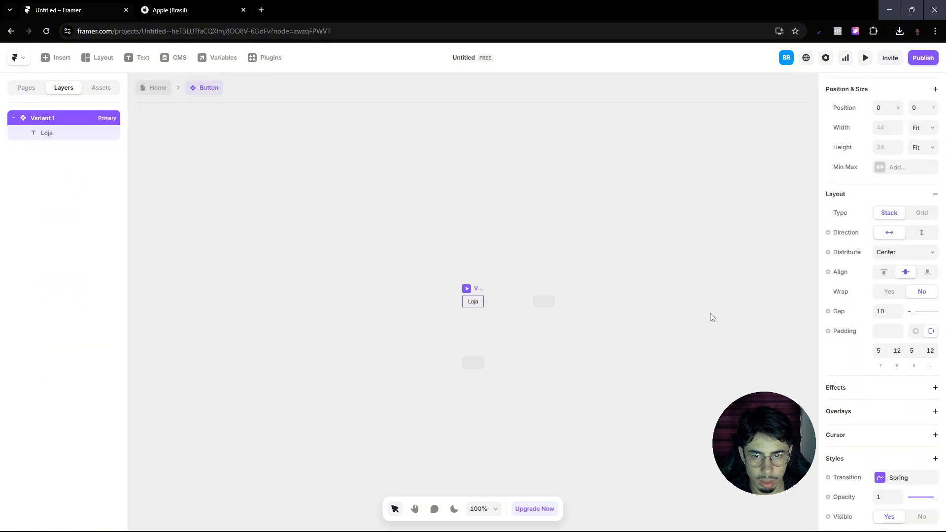
{"action": "left_click", "coordinate": [481, 304]}
{"action": "left_click", "coordinate": [902, 365]}
{"action": "key", "text": "ctrl+c"}
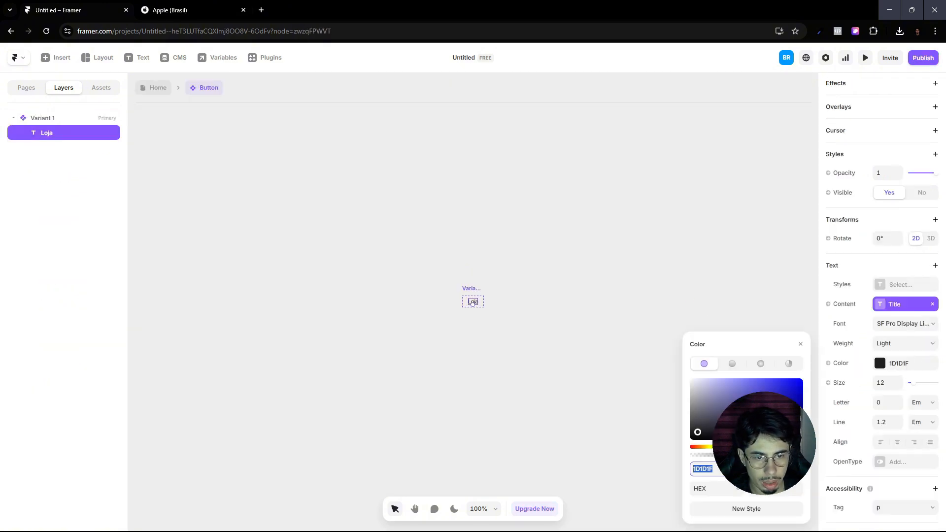
Step: Return from the Button component to the Home page and set the Header magnifier icon's fill to 1D1D1F
{"action": "left_click", "coordinate": [168, 158]}
{"action": "left_click", "coordinate": [150, 87]}
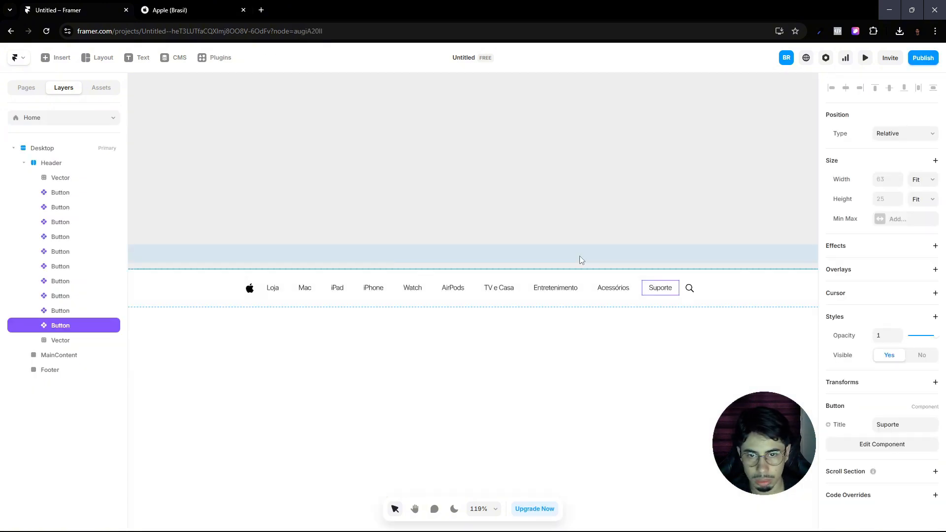
{"action": "left_click", "coordinate": [692, 290]}
{"action": "left_click", "coordinate": [901, 356]}
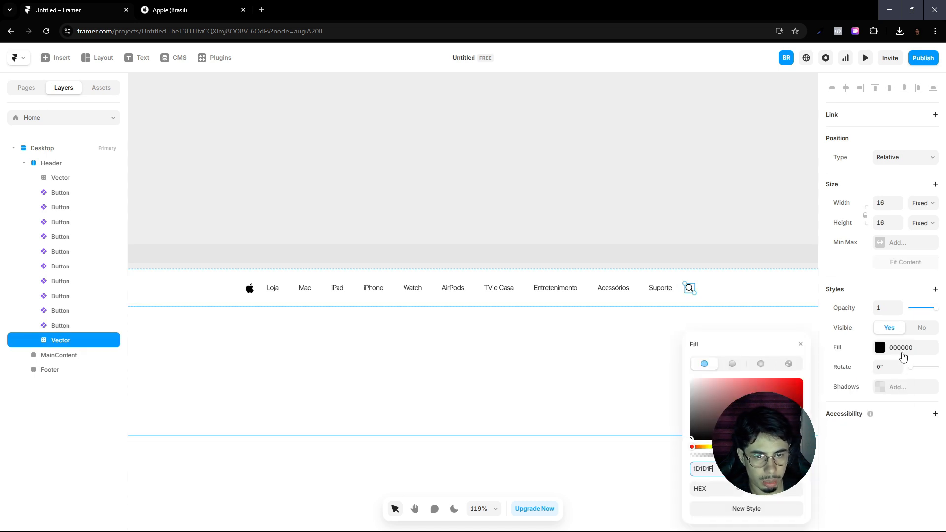
{"action": "key", "text": "ctrl+v"}
{"action": "left_click", "coordinate": [739, 209]}
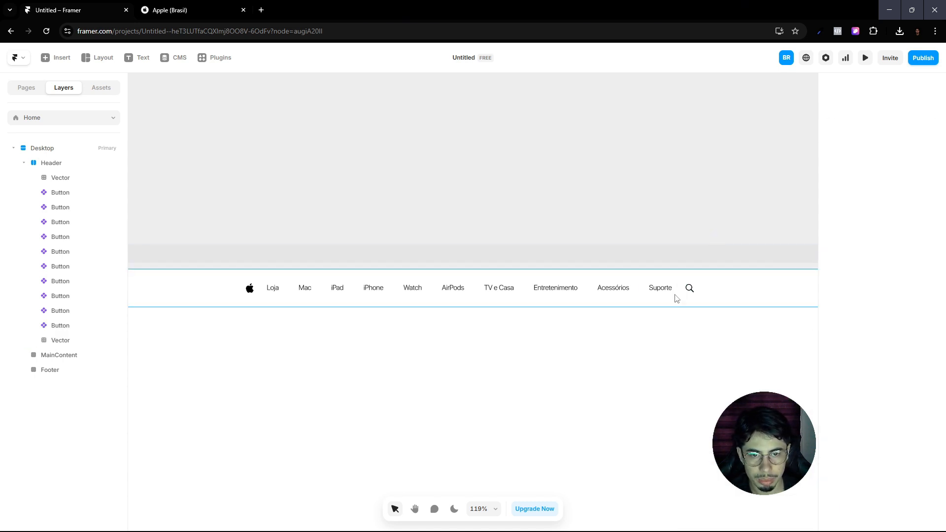
Step: Check the bag icon on the Apple site and select the bag vector of asset 24 in Figma
{"action": "left_click", "coordinate": [225, 5]}
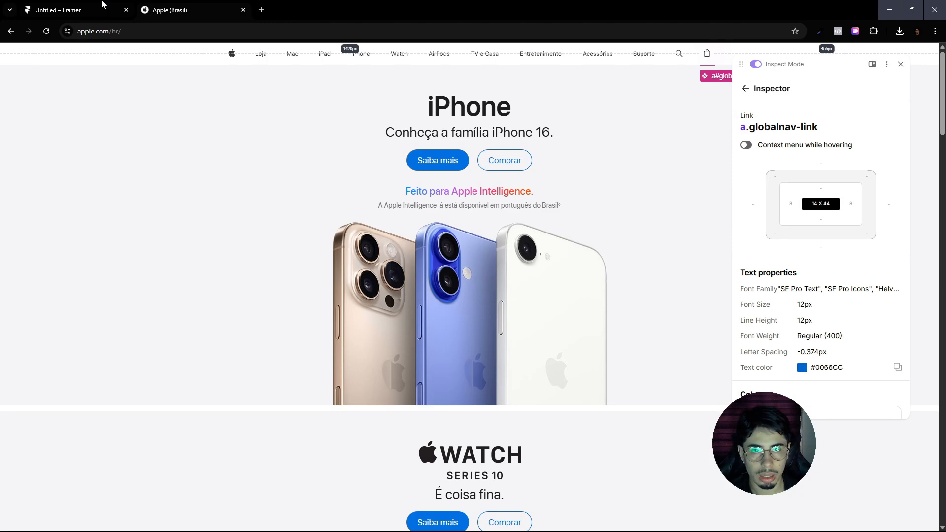
{"action": "left_click", "coordinate": [102, 5]}
{"action": "left_click", "coordinate": [475, 523]}
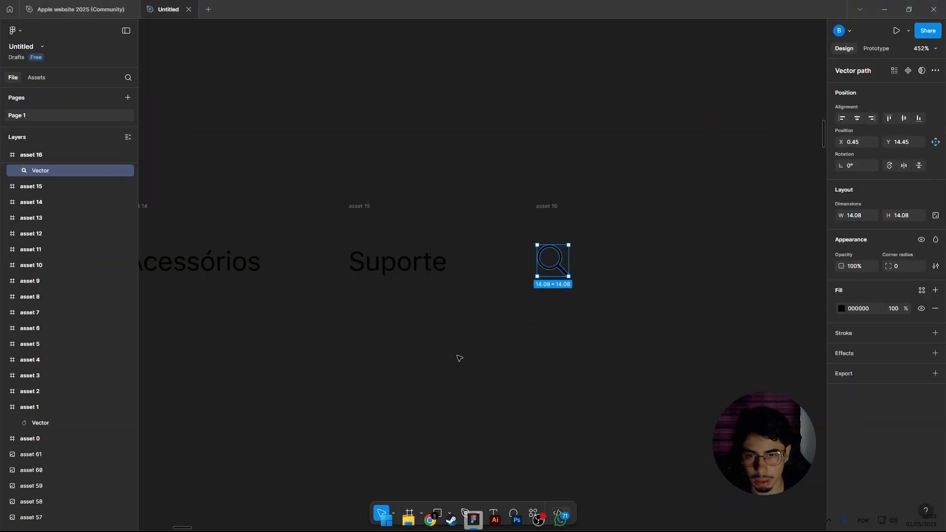
{"action": "scroll", "coordinate": [458, 358], "scroll_direction": "down", "scroll_amount": 3}
{"action": "left_click_drag", "start_coordinate": [227, 394], "coordinate": [749, 322]}
{"action": "left_click_drag", "start_coordinate": [153, 372], "coordinate": [182, 311]}
{"action": "left_click_drag", "start_coordinate": [534, 279], "coordinate": [373, 290]}
{"action": "left_click", "coordinate": [584, 274]}
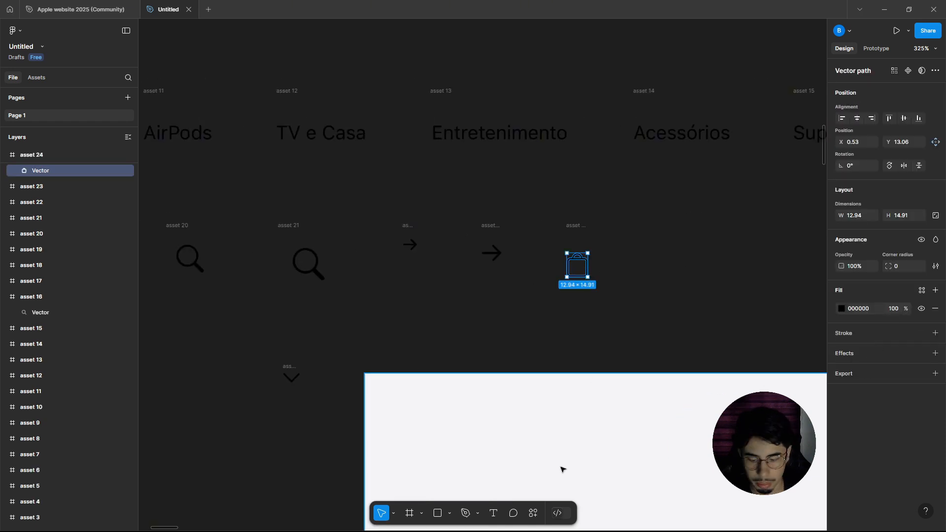
Step: Copy the selected bag vector to the clipboard with the Figma to HTML with Framer plugin
{"action": "left_click", "coordinate": [534, 514]}
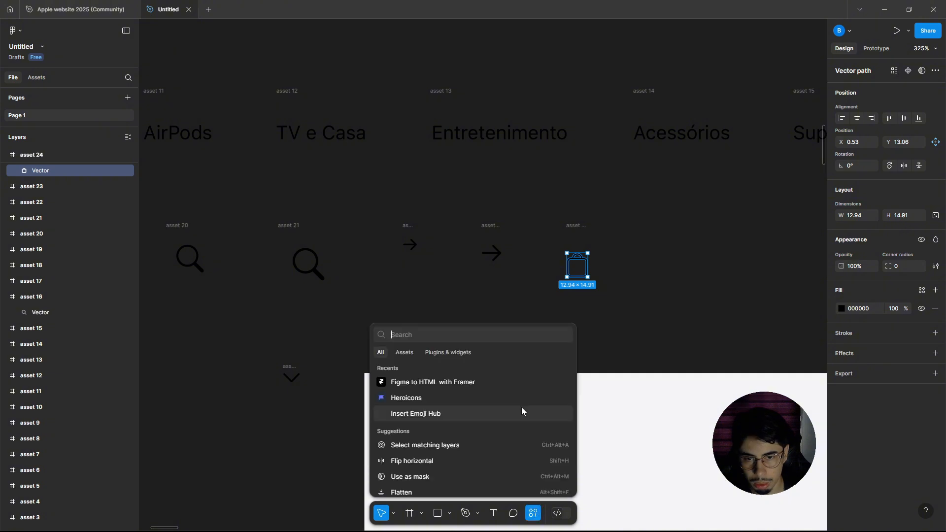
{"action": "left_click", "coordinate": [433, 382]}
{"action": "left_click", "coordinate": [414, 333]}
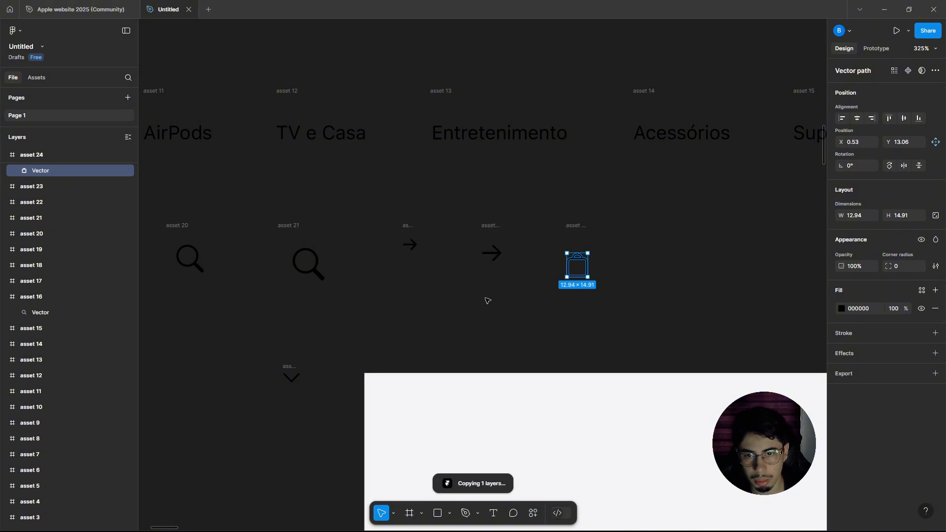
Step: Switch to Framer and paste the copied bag icon into the Header
{"action": "key", "text": "alt+Tab"}
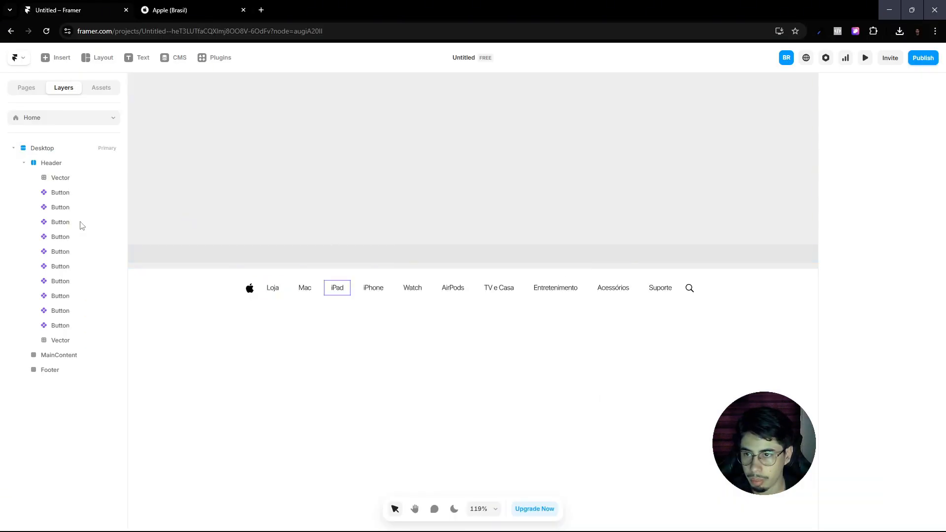
{"action": "left_click", "coordinate": [50, 164]}
{"action": "key", "text": "ctrl+v"}
{"action": "left_click", "coordinate": [696, 288]}
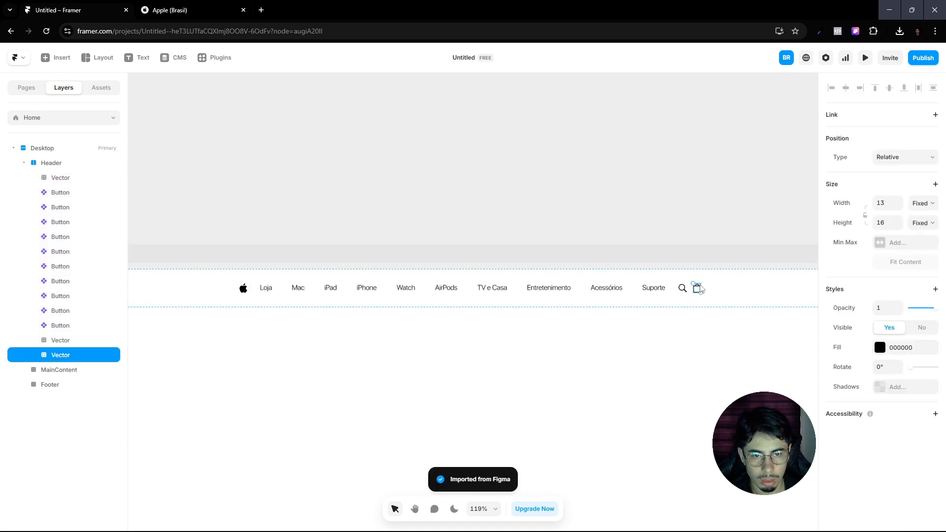
Step: Copy the navigation text color from the Apple site's inspector and set the Header bag icon's fill to 1D1D1F
{"action": "left_click", "coordinate": [889, 348]}
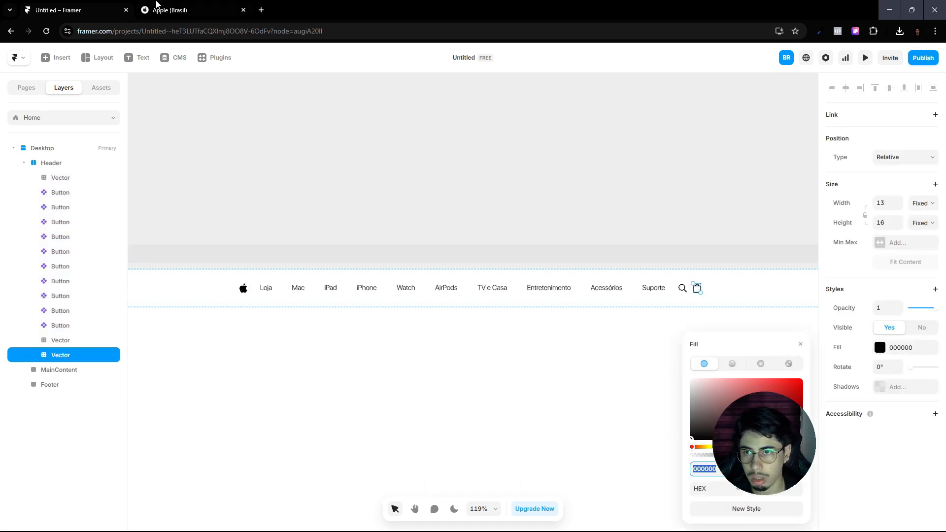
{"action": "key", "text": "ctrl+Tab"}
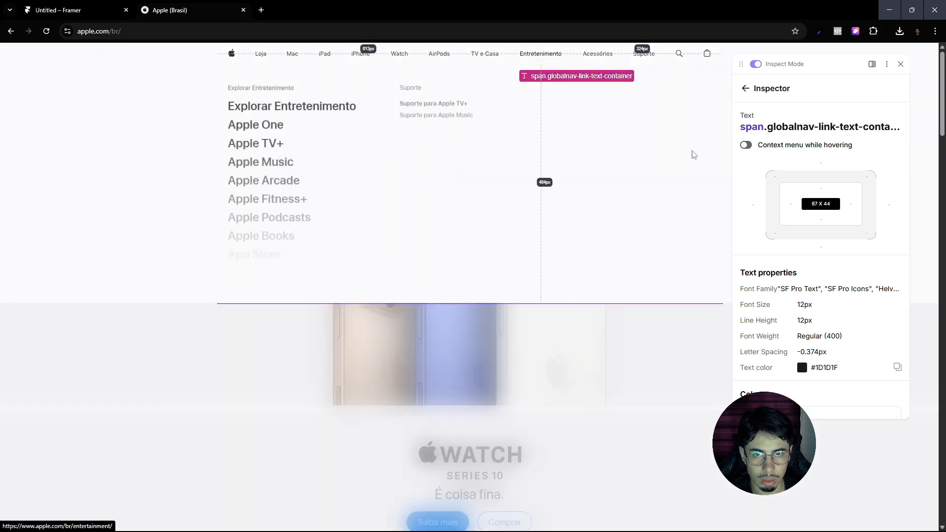
{"action": "left_click", "coordinate": [897, 367]}
{"action": "left_click", "coordinate": [113, 4]}
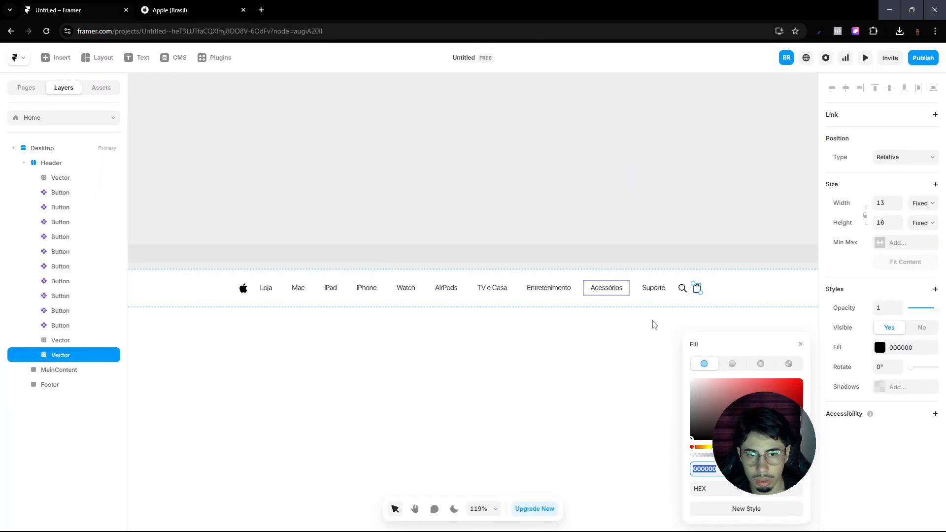
{"action": "left_click", "coordinate": [894, 348]}
{"action": "left_click", "coordinate": [896, 350]}
{"action": "key", "text": "ctrl+v"}
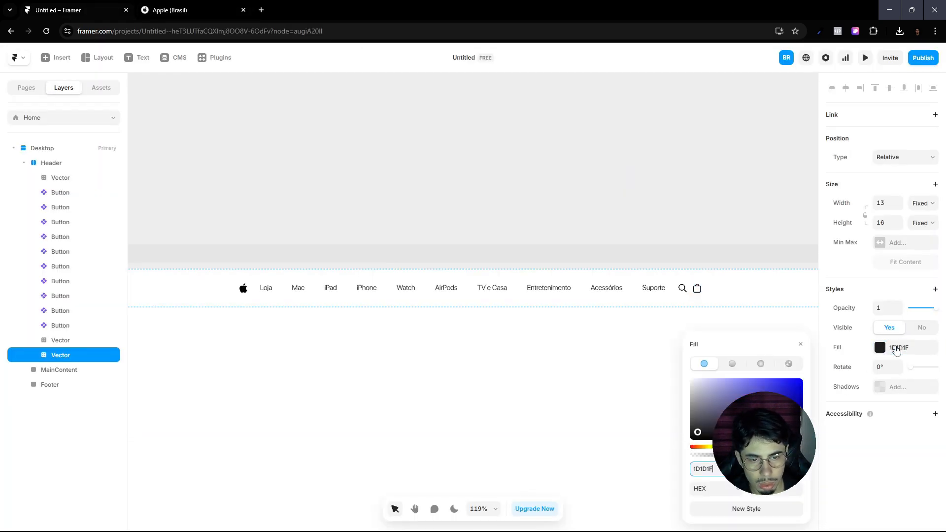
{"action": "left_click", "coordinate": [709, 223]}
Step: Compare the Header with the Apple site, collapse its layers and set its height to Fit
{"action": "scroll", "coordinate": [545, 277], "scroll_direction": "down", "scroll_amount": 4}
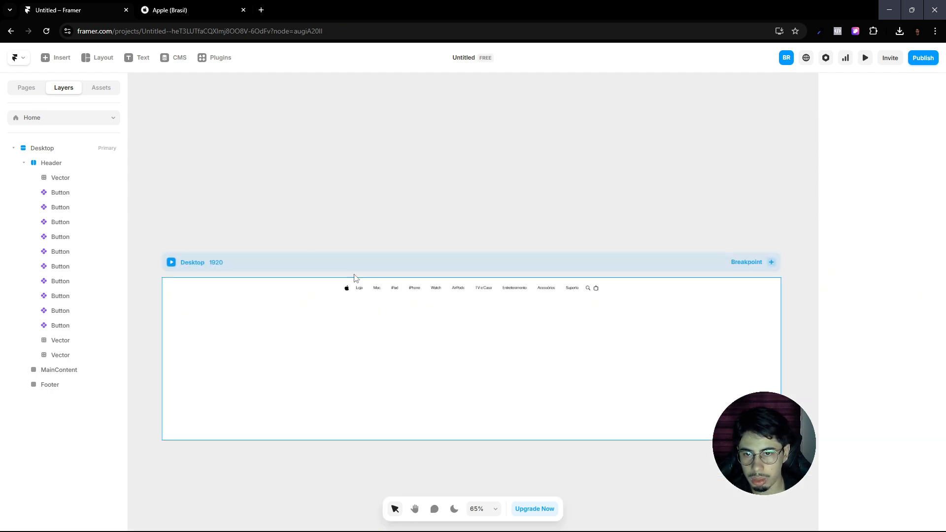
{"action": "scroll", "coordinate": [356, 274], "scroll_direction": "up", "scroll_amount": 5}
{"action": "left_click", "coordinate": [136, 5]}
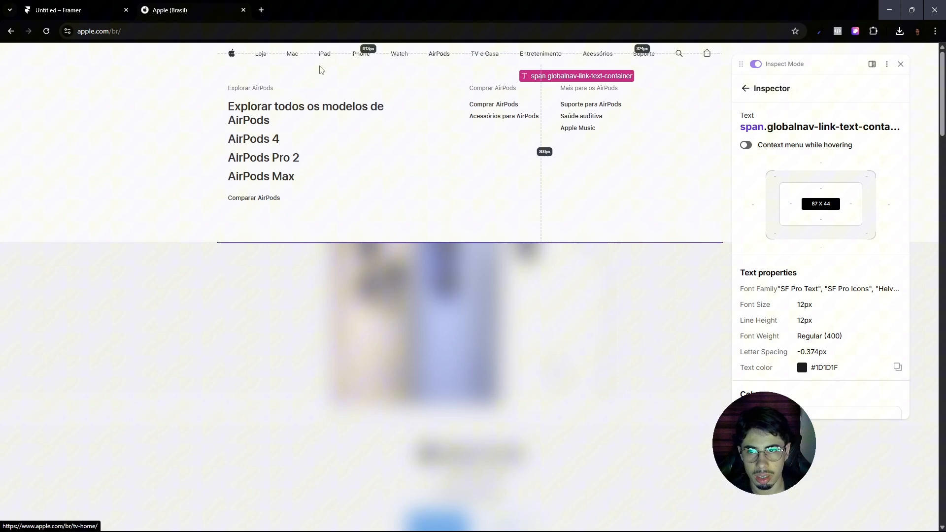
{"action": "left_click", "coordinate": [109, 4]}
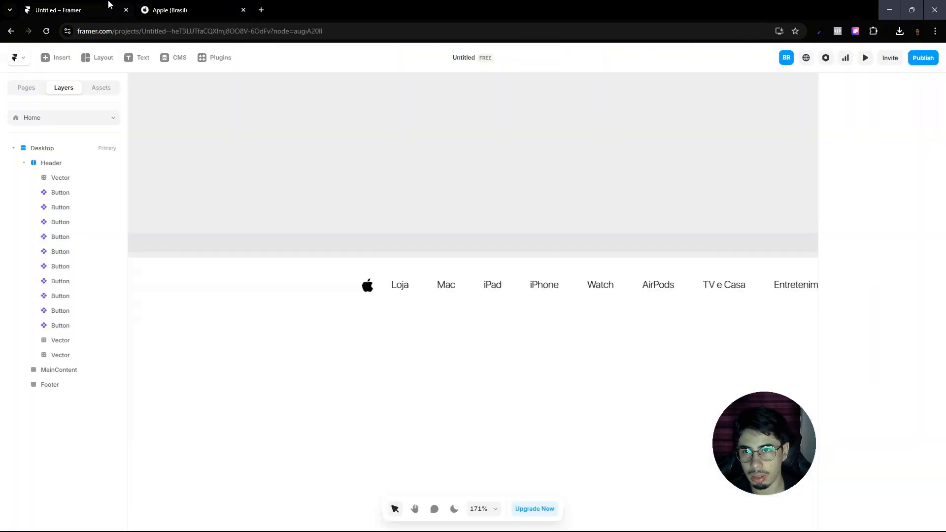
{"action": "left_click", "coordinate": [335, 285]}
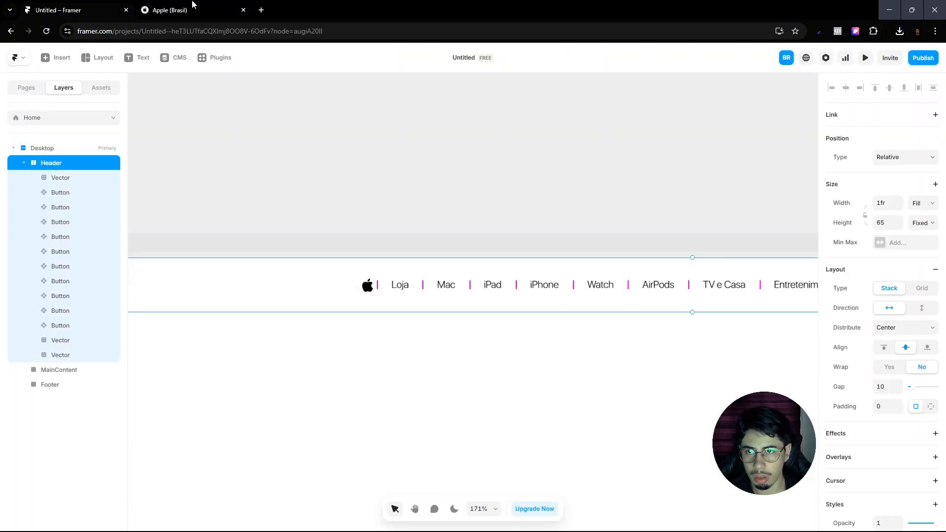
{"action": "left_click", "coordinate": [25, 163]}
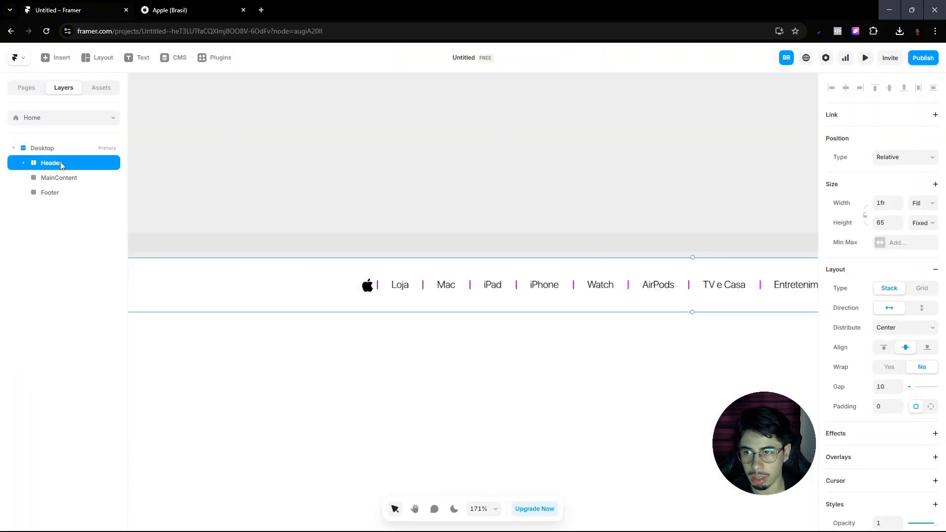
{"action": "left_click", "coordinate": [913, 228]}
{"action": "left_click", "coordinate": [921, 271]}
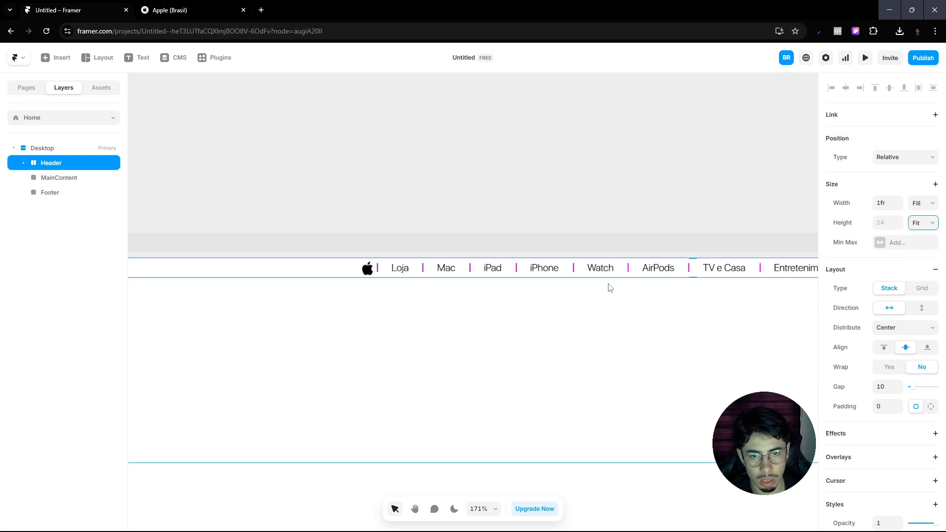
Step: Set the Header's padding individually to 5 at the top and 5 at the bottom
{"action": "left_click", "coordinate": [929, 407]}
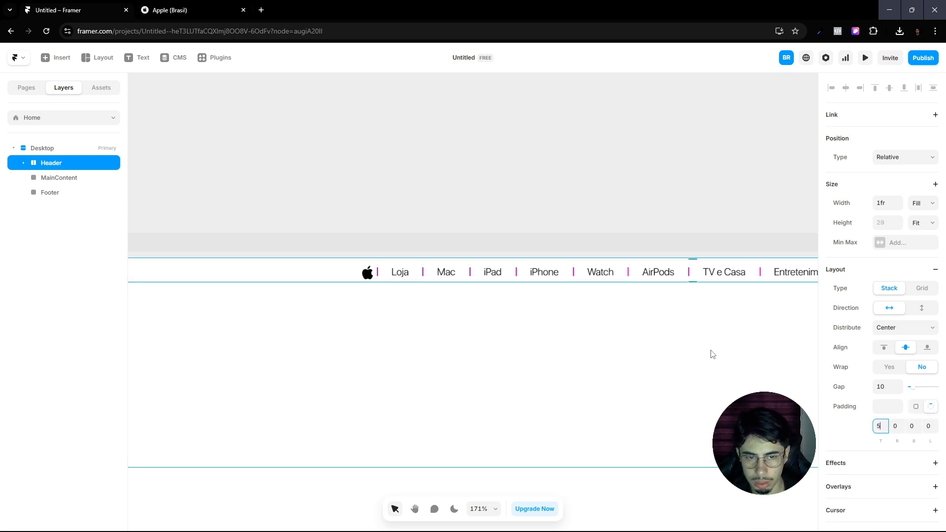
{"action": "type", "text": "5"}
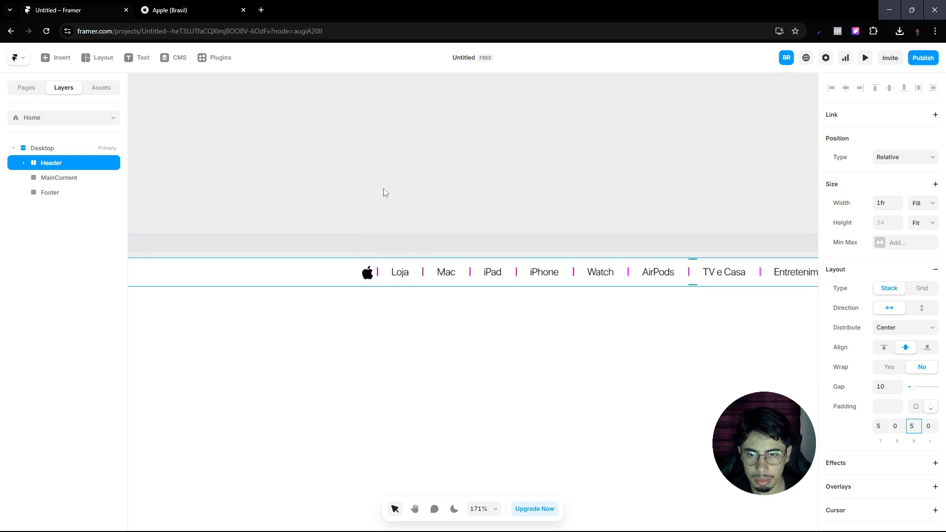
{"action": "left_click", "coordinate": [384, 191]}
{"action": "left_click", "coordinate": [344, 278]}
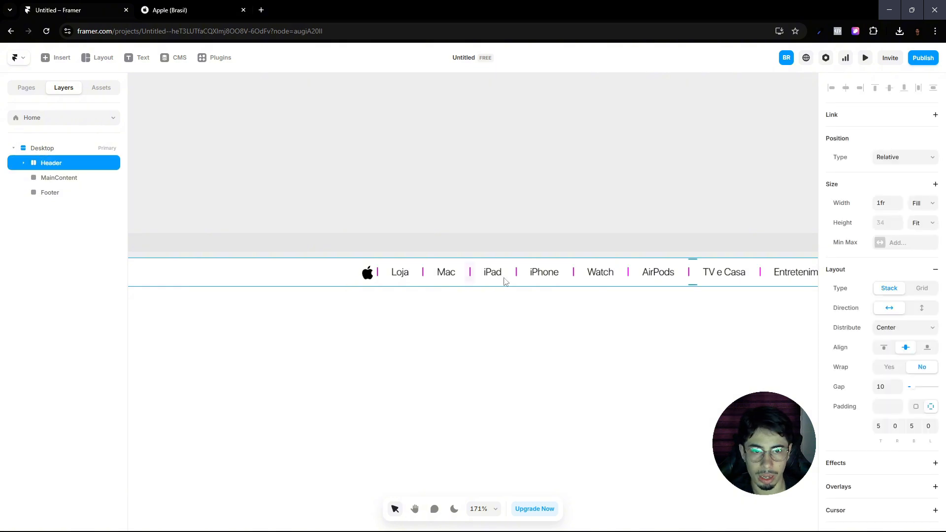
Step: Inspect the navigation link spacing on the Apple site and set the Header's gap to 42
{"action": "left_click", "coordinate": [160, 7]}
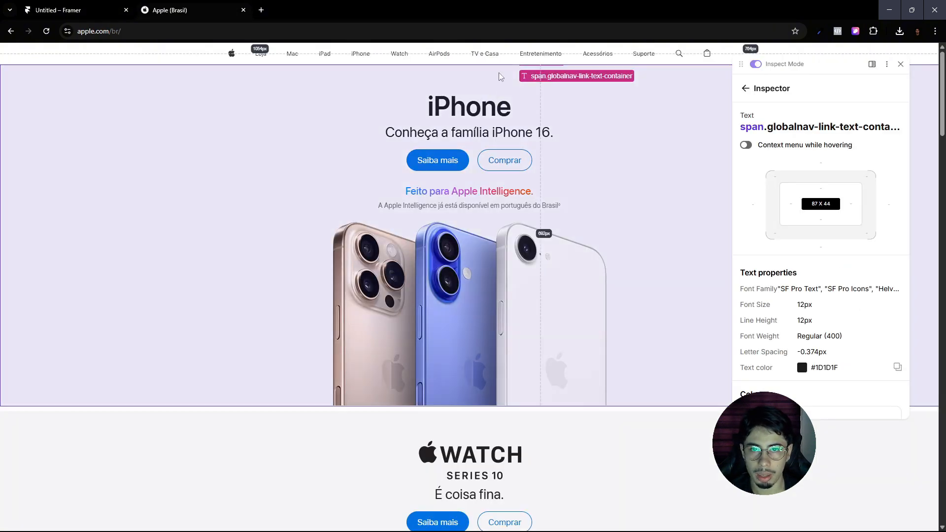
{"action": "mouse_move", "coordinate": [466, 58]}
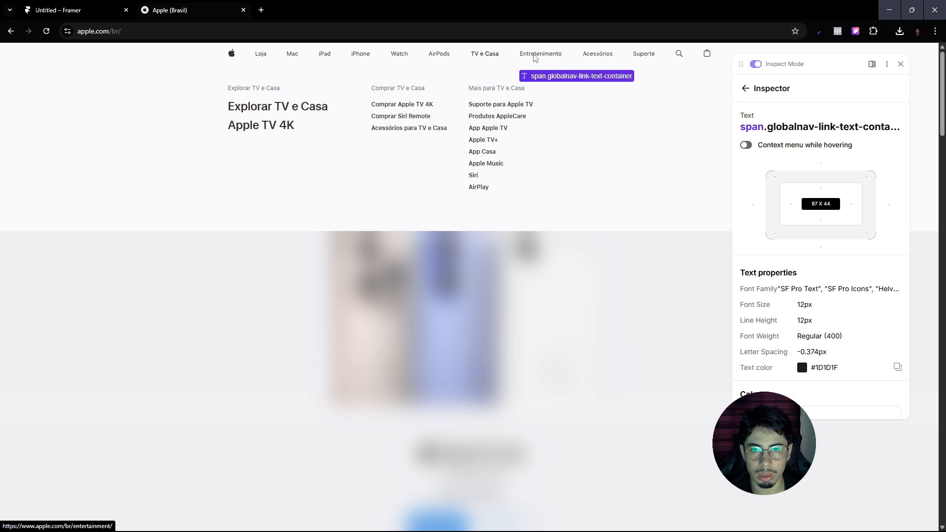
{"action": "mouse_move", "coordinate": [552, 56]}
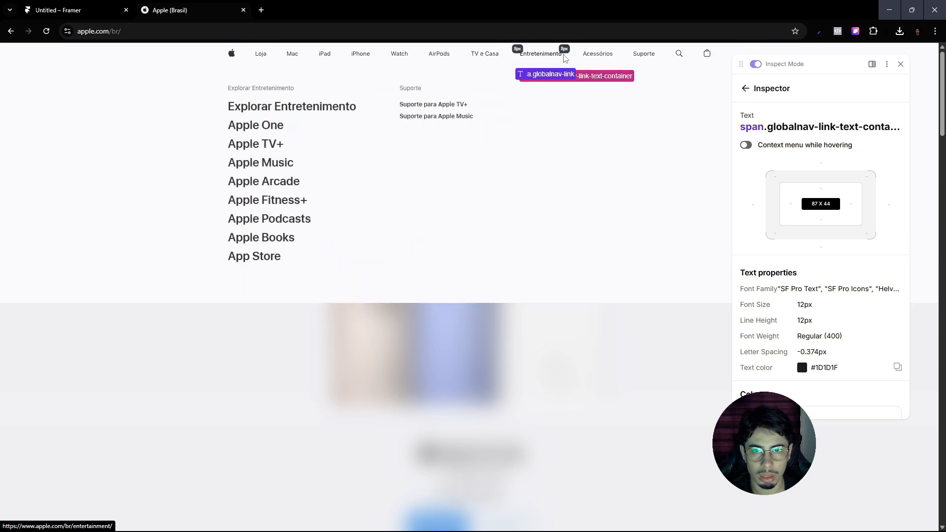
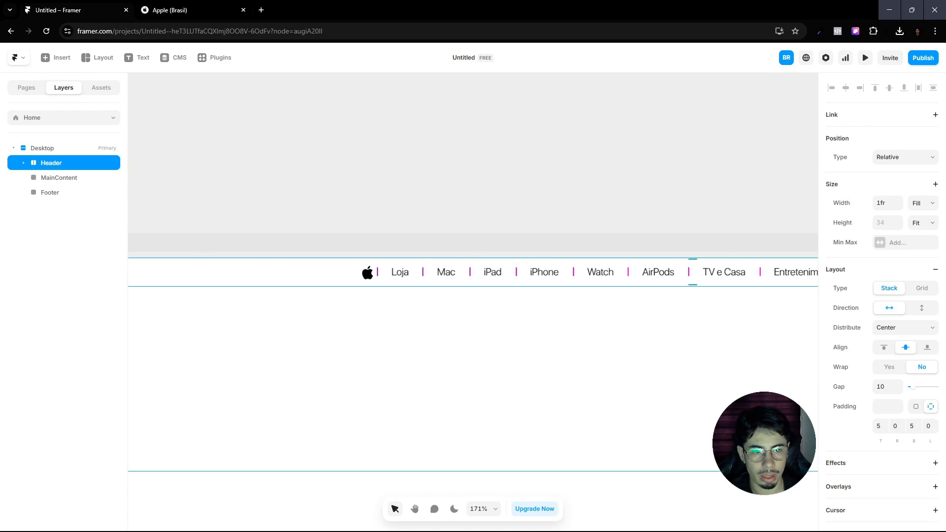
{"action": "left_click", "coordinate": [886, 388]}
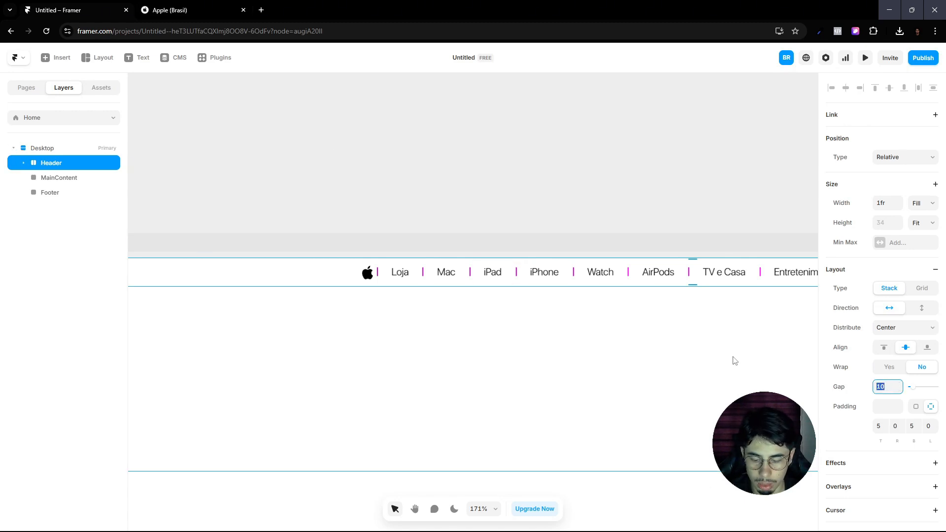
{"action": "type", "text": "42"}
{"action": "key", "text": "Return"}
{"action": "scroll", "coordinate": [536, 213], "scroll_direction": "down", "scroll_amount": 5}
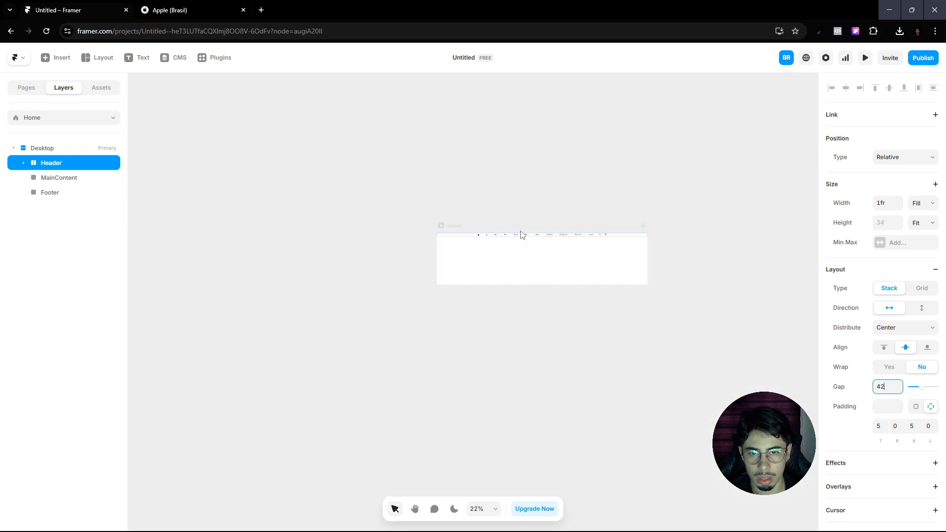
{"action": "scroll", "coordinate": [520, 232], "scroll_direction": "up", "scroll_amount": 6}
Step: Compare the link spacing with the Apple site and set the Header's gap to 30
{"action": "left_click", "coordinate": [160, 7]}
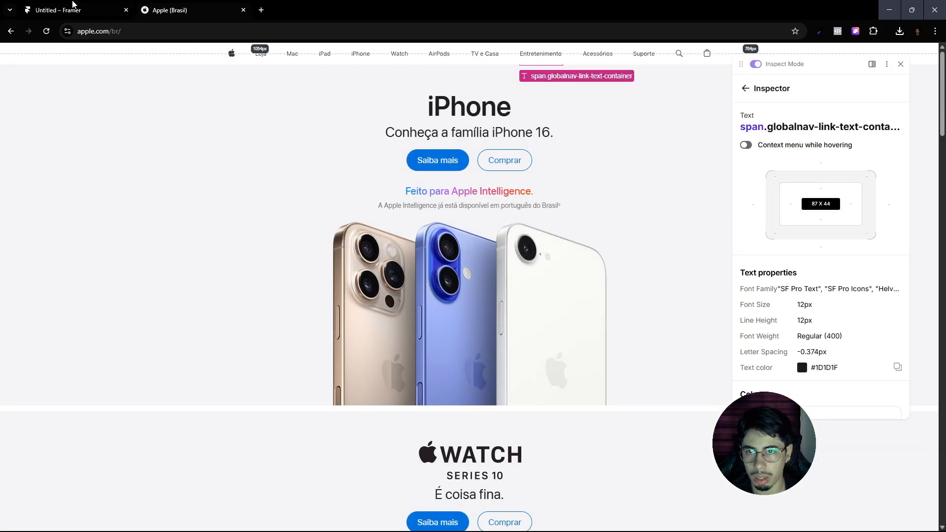
{"action": "left_click", "coordinate": [72, 7]}
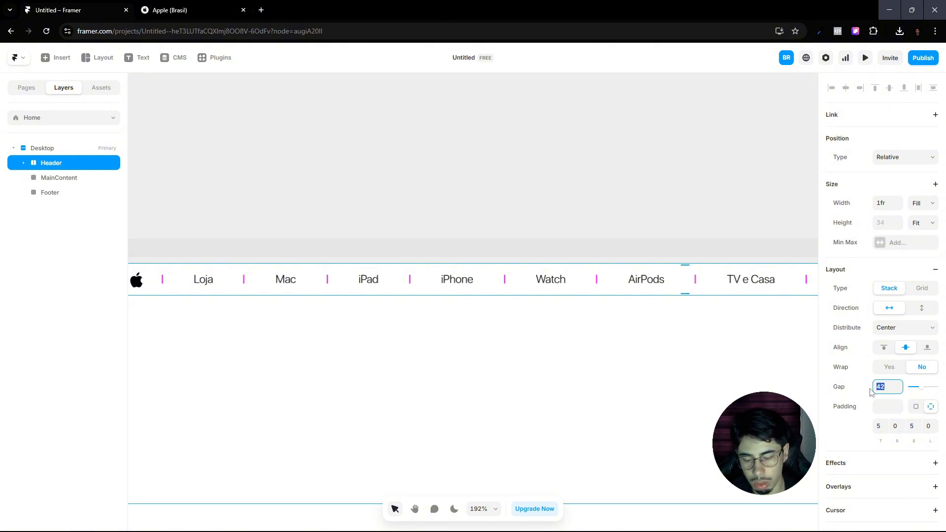
{"action": "key", "text": "Return"}
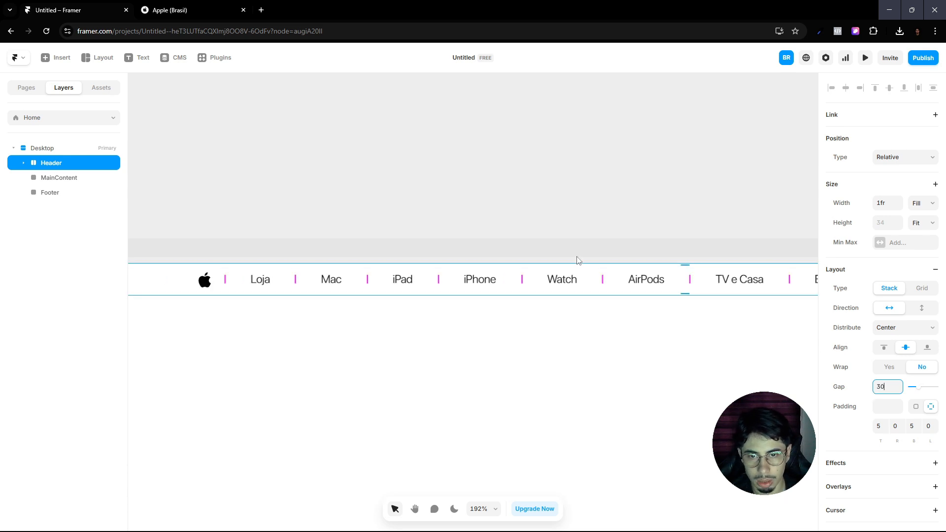
{"action": "left_click", "coordinate": [554, 237]}
{"action": "scroll", "coordinate": [554, 237], "scroll_direction": "down", "scroll_amount": 5}
{"action": "scroll", "coordinate": [577, 286], "scroll_direction": "up", "scroll_amount": 3}
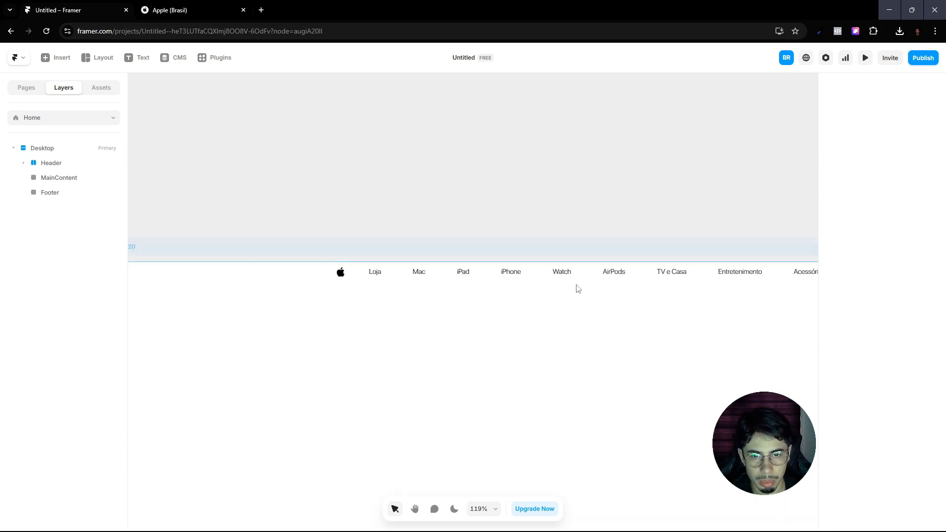
Step: Check the link spacing on the Apple site and set the Header's gap to 25
{"action": "left_click", "coordinate": [192, 11]}
{"action": "left_click", "coordinate": [63, 7]}
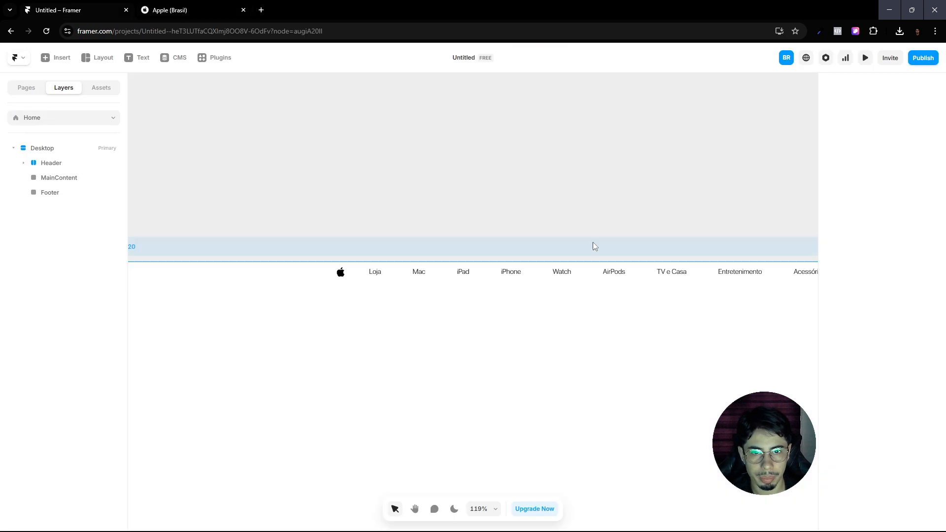
{"action": "left_click", "coordinate": [589, 275]}
{"action": "left_click", "coordinate": [878, 386]}
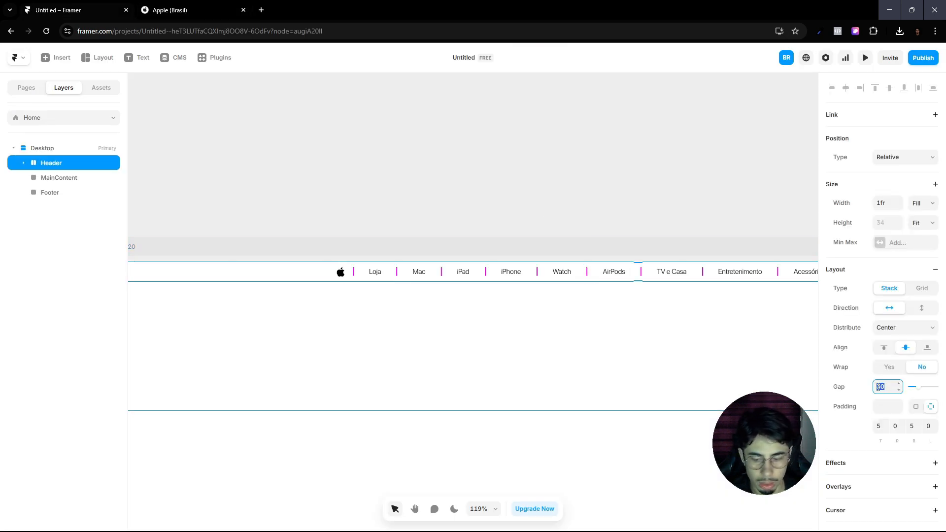
{"action": "type", "text": "25"}
{"action": "key", "text": "Return"}
{"action": "left_click", "coordinate": [574, 190]}
Step: Compare the Header's link spacing and icons with the Apple site's navigation, and exit CSS Peeper there
{"action": "scroll", "coordinate": [565, 198], "scroll_direction": "down", "scroll_amount": 3}
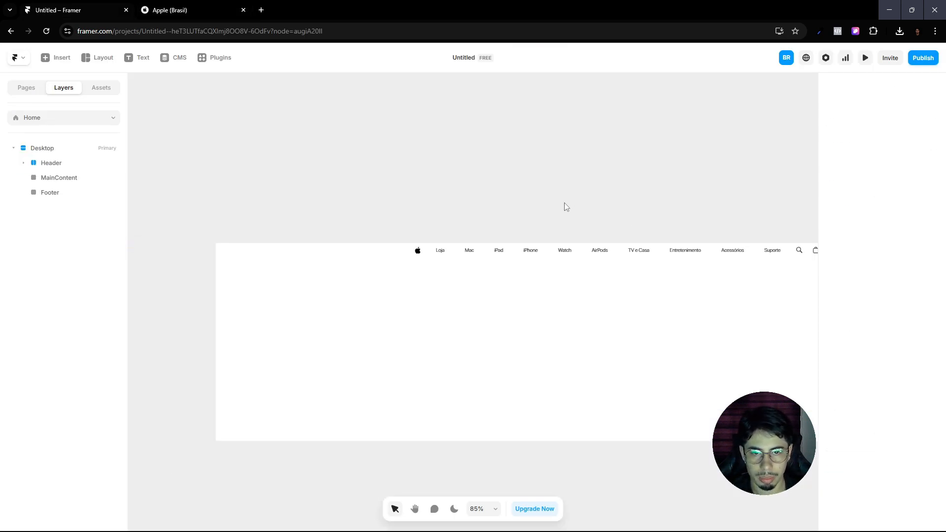
{"action": "left_click_drag", "start_coordinate": [606, 204], "coordinate": [419, 194]}
{"action": "scroll", "coordinate": [419, 194], "scroll_direction": "down", "scroll_amount": 1}
{"action": "scroll", "coordinate": [456, 218], "scroll_direction": "up", "scroll_amount": 3}
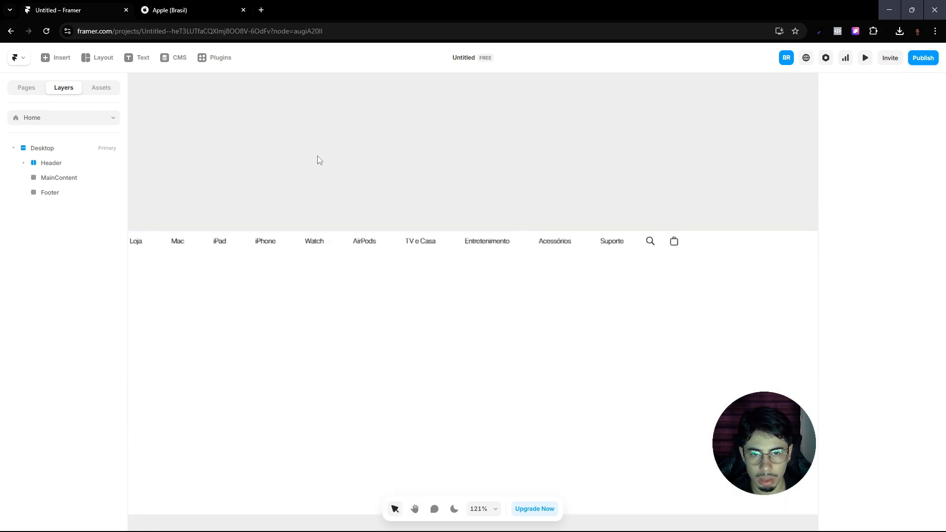
{"action": "left_click", "coordinate": [187, 9]}
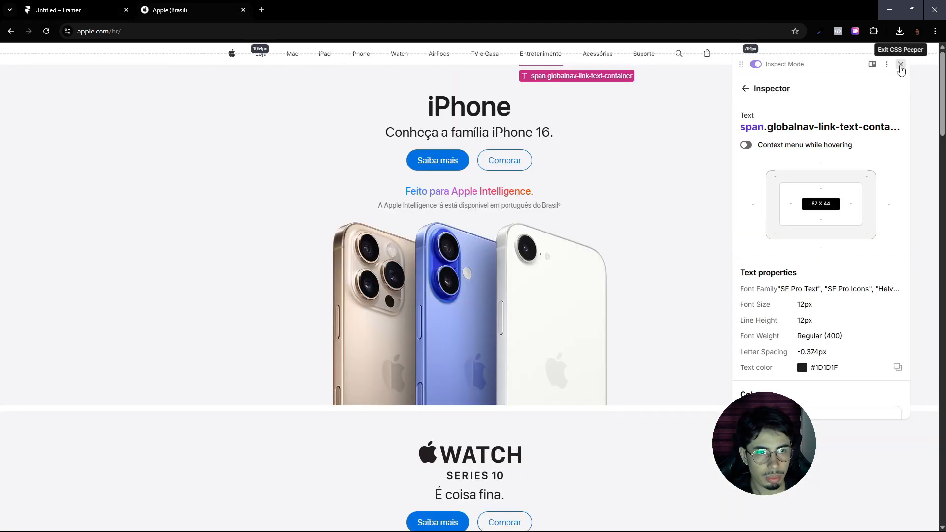
{"action": "left_click", "coordinate": [900, 64]}
{"action": "left_click", "coordinate": [74, 10]}
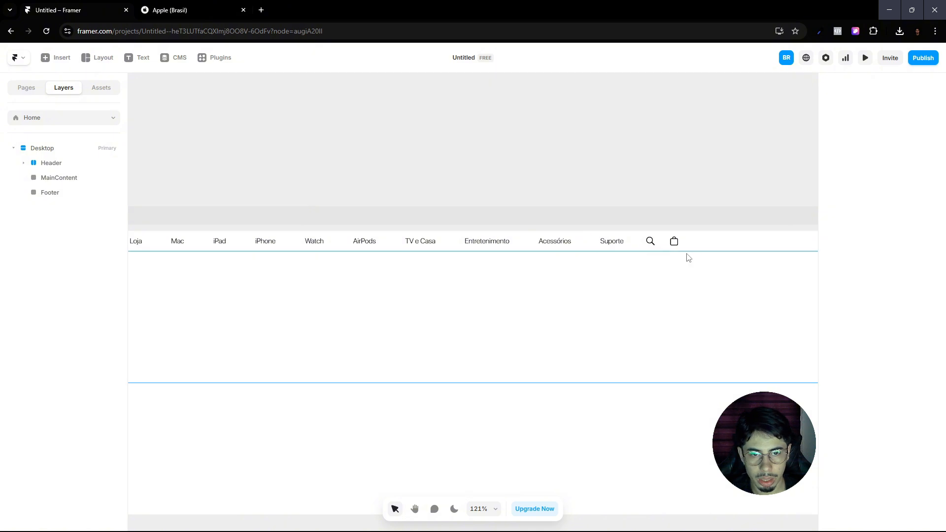
{"action": "left_click", "coordinate": [704, 251]}
{"action": "scroll", "coordinate": [532, 348], "scroll_direction": "down", "scroll_amount": 3}
{"action": "scroll", "coordinate": [344, 304], "scroll_direction": "down", "scroll_amount": 1}
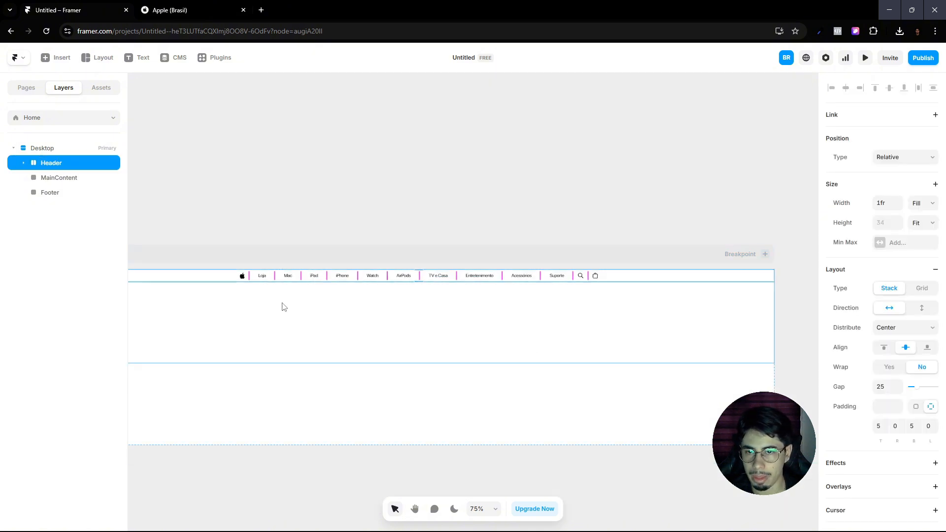
{"action": "left_click", "coordinate": [256, 201]}
{"action": "scroll", "coordinate": [311, 340], "scroll_direction": "up", "scroll_amount": 1}
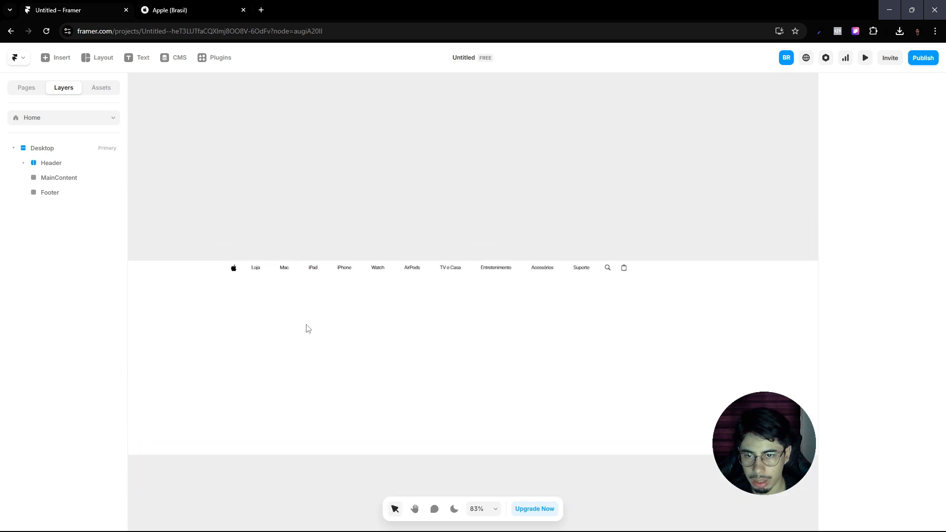
{"action": "scroll", "coordinate": [306, 328], "scroll_direction": "left", "scroll_amount": 2}
{"action": "scroll", "coordinate": [395, 330], "scroll_direction": "down", "scroll_amount": 1}
Step: Check the Apple site's iPhone banner and draw a frame of about 777 by 123 inside MainContent
{"action": "left_click", "coordinate": [68, 179]}
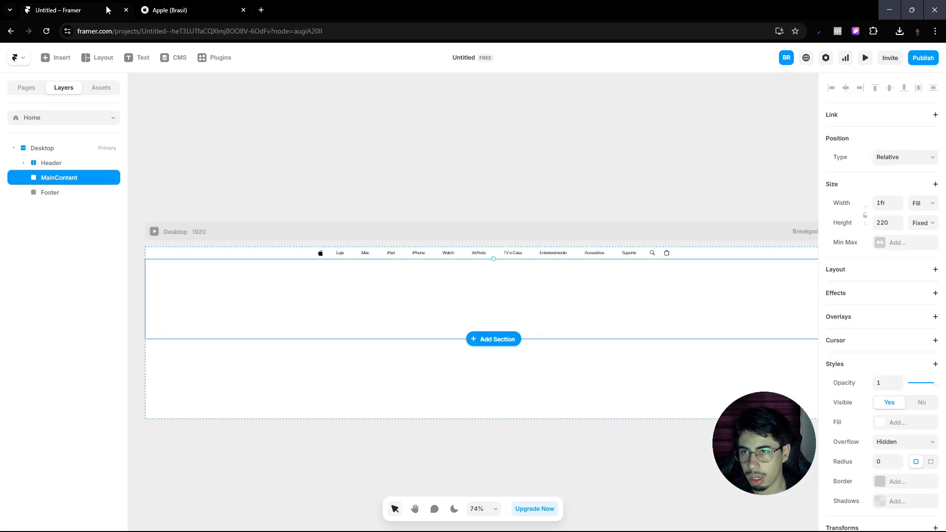
{"action": "left_click", "coordinate": [163, 10]}
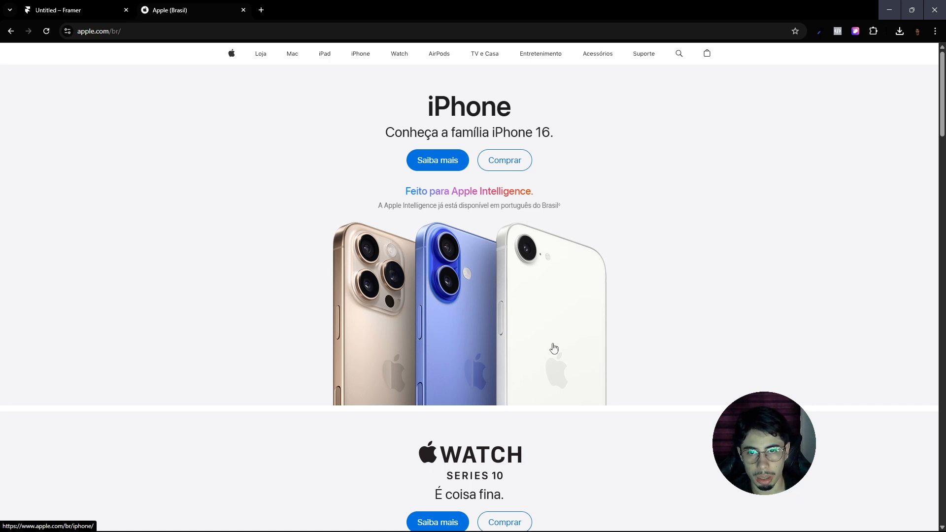
{"action": "left_click", "coordinate": [100, 5]}
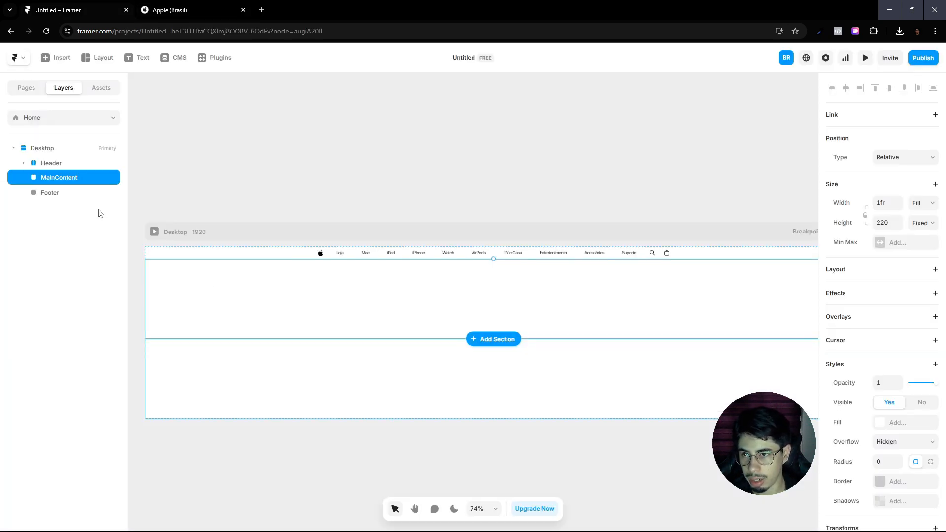
{"action": "key", "text": "f"}
{"action": "mouse_move", "coordinate": [391, 290]}
{"action": "left_mouse_down"}
{"action": "mouse_move", "coordinate": [454, 310]}
{"action": "mouse_move", "coordinate": [673, 335]}
{"action": "left_mouse_up"}
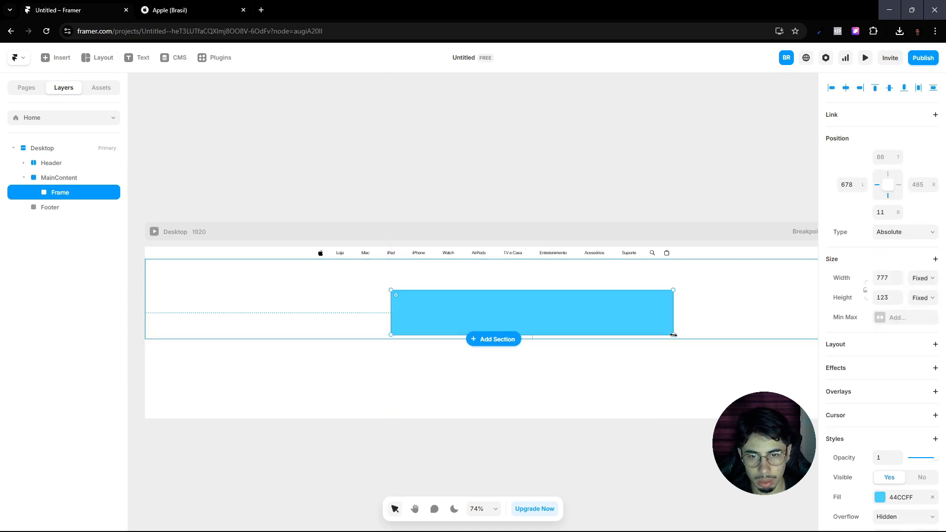
Step: Give MainContent a stack layout and set its height to Fit Content
{"action": "left_click", "coordinate": [74, 182]}
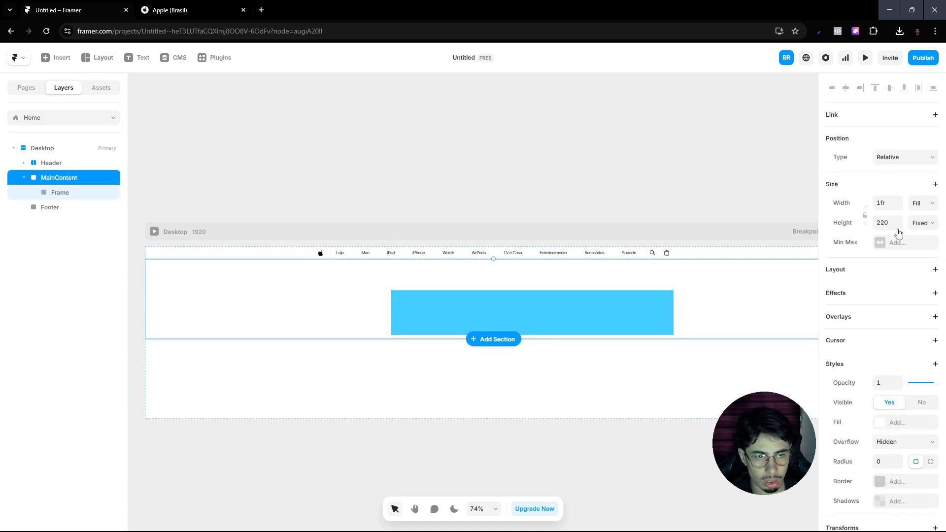
{"action": "left_click", "coordinate": [868, 272]}
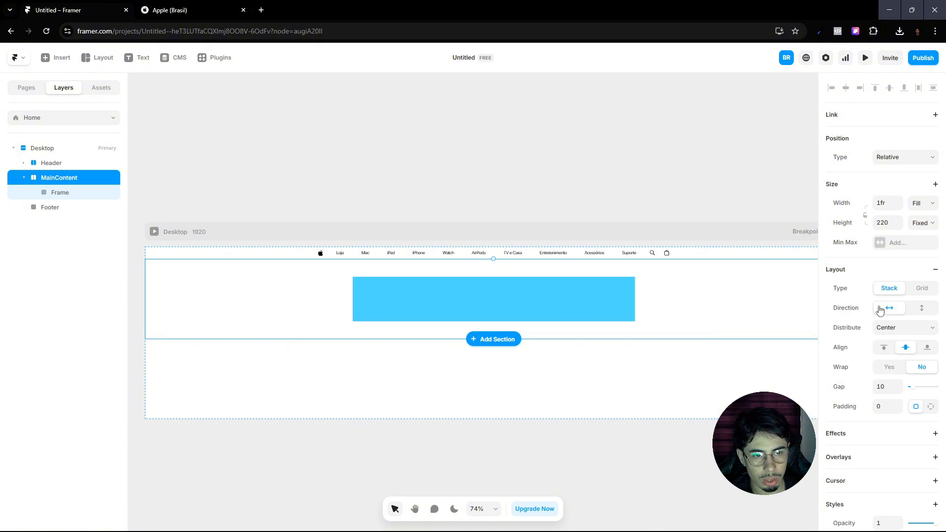
{"action": "left_click", "coordinate": [922, 224]}
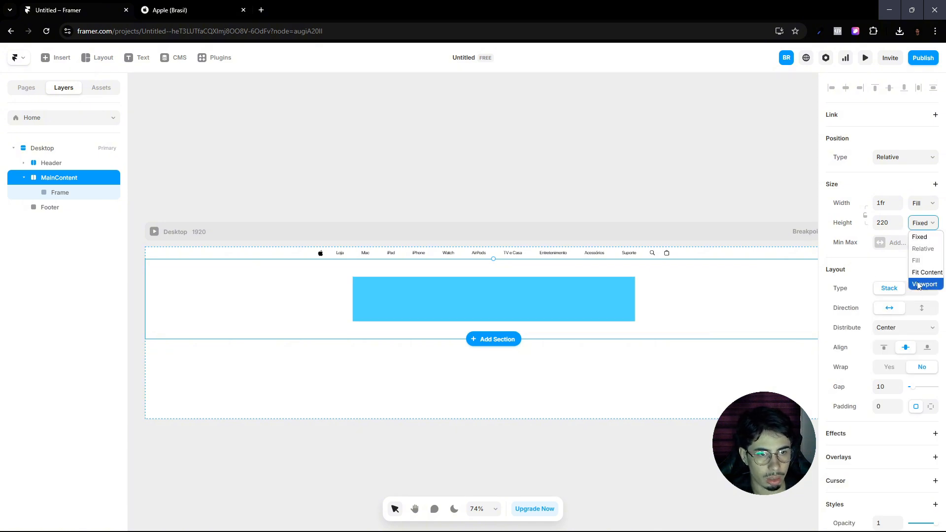
{"action": "left_click", "coordinate": [920, 274]}
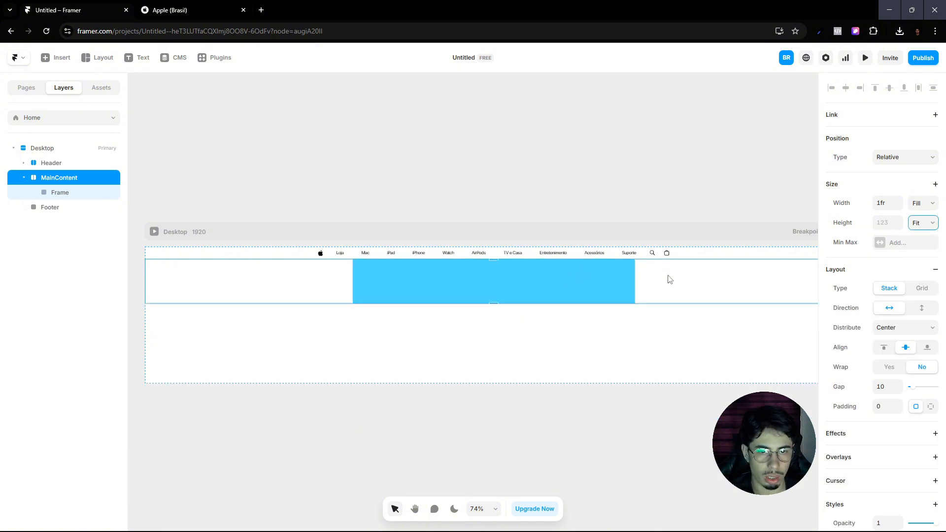
Step: Review the MainContent frame's settings and examine how the product sections are laid out down the Apple homepage
{"action": "left_click", "coordinate": [57, 194]}
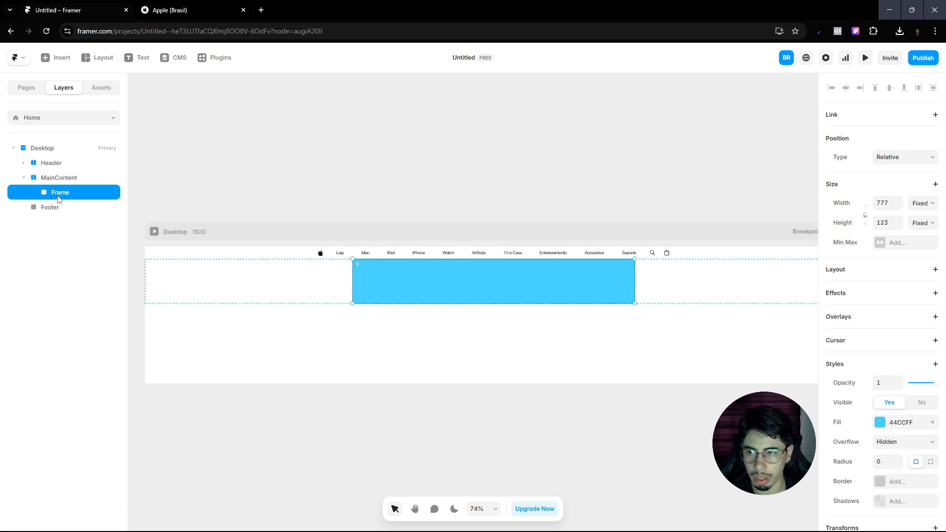
{"action": "left_click", "coordinate": [61, 179]}
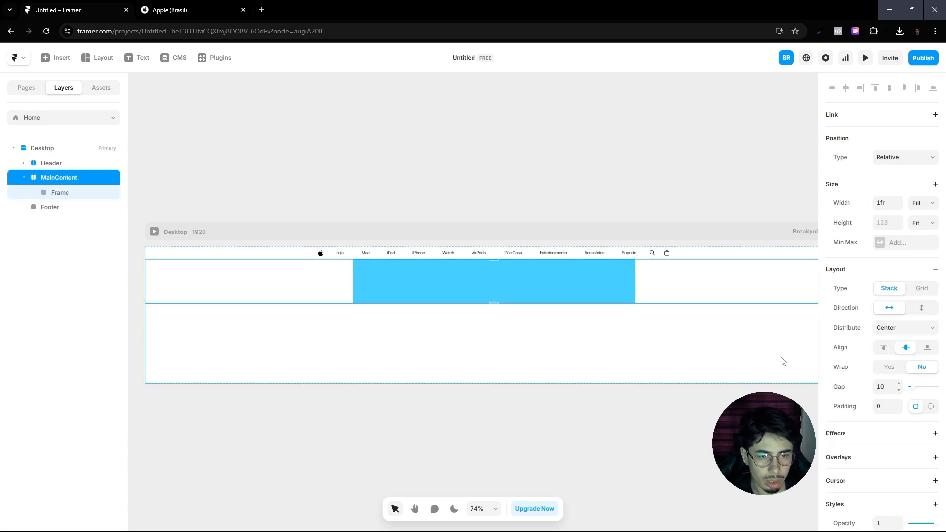
{"action": "left_click", "coordinate": [59, 193]}
{"action": "left_click", "coordinate": [218, 9]}
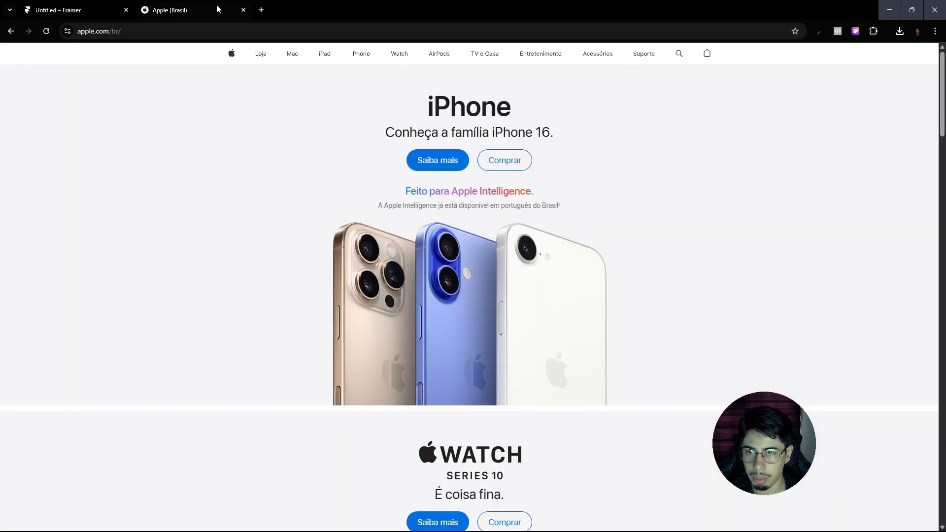
{"action": "scroll", "coordinate": [395, 274], "scroll_direction": "down", "scroll_amount": 3}
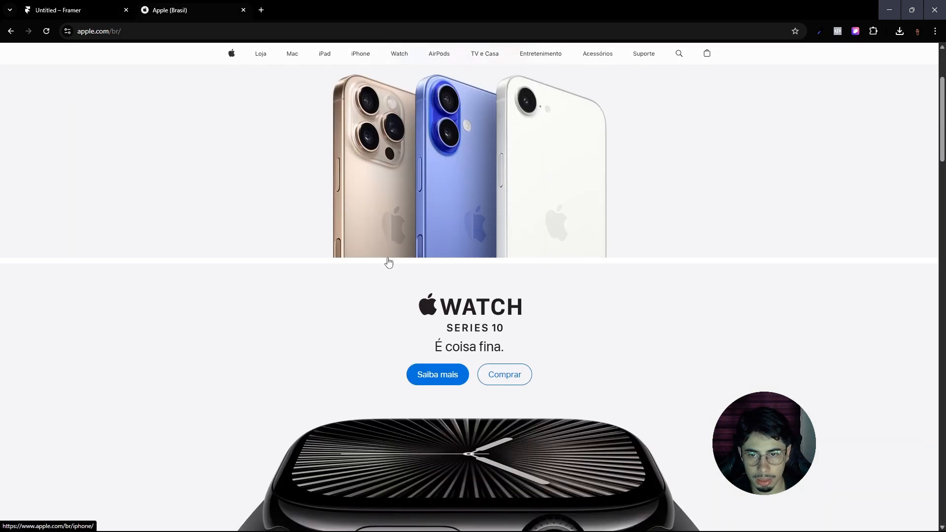
{"action": "scroll", "coordinate": [553, 300], "scroll_direction": "down", "scroll_amount": 4}
{"action": "scroll", "coordinate": [553, 301], "scroll_direction": "down", "scroll_amount": 4}
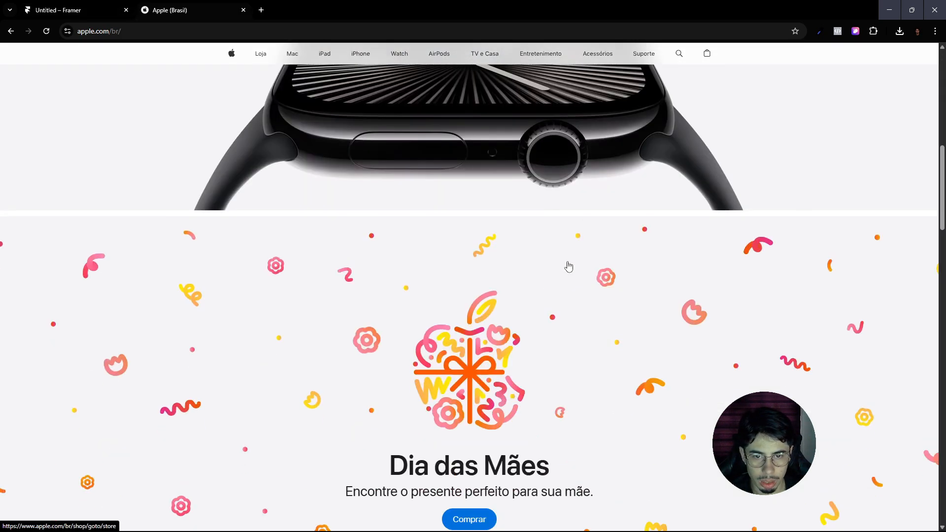
{"action": "left_click", "coordinate": [64, 9]}
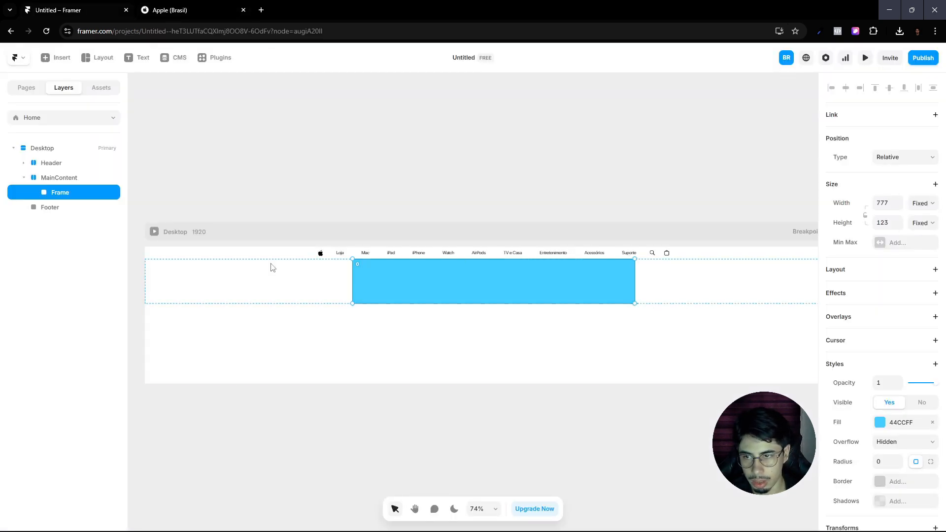
Step: Remove the fill from the frame inside MainContent and set its width to Fill
{"action": "left_click", "coordinate": [932, 423]}
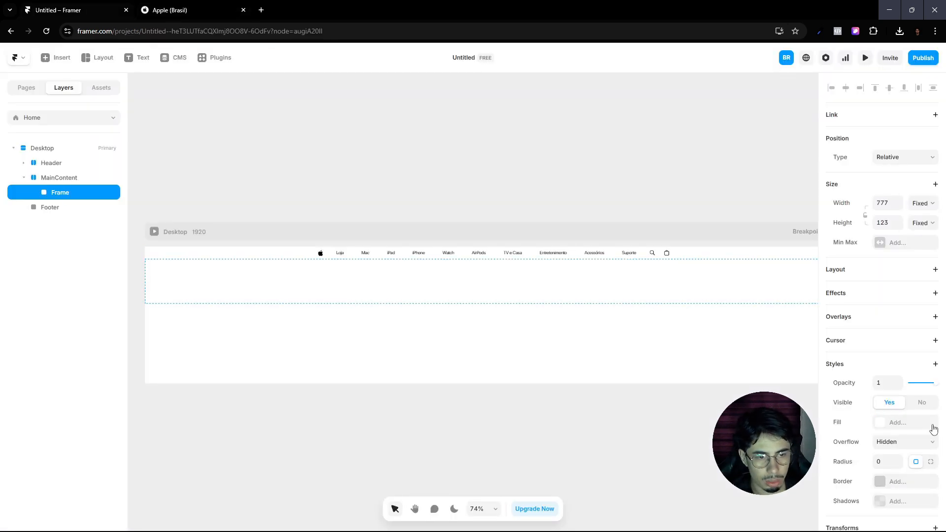
{"action": "left_click", "coordinate": [920, 203]}
{"action": "left_click", "coordinate": [916, 240]}
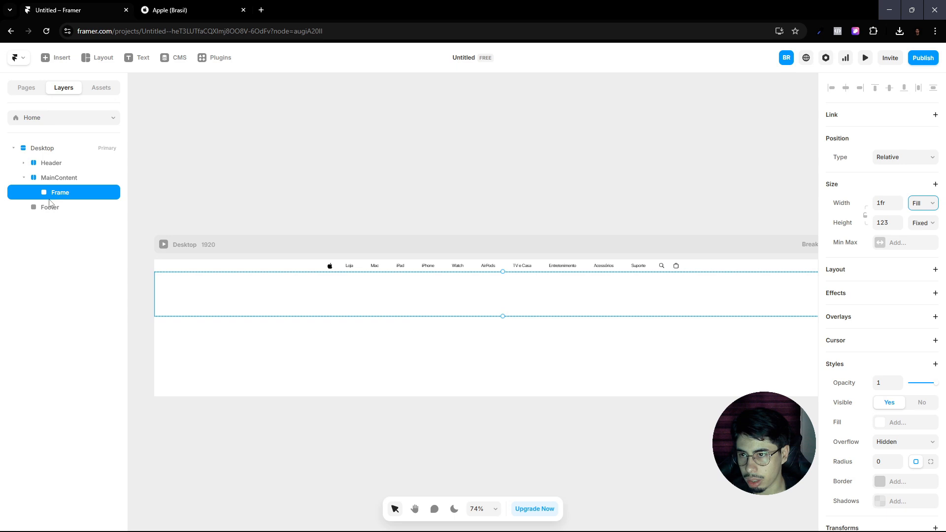
Step: Rename the frame inside MainContent as iPhoneSection
{"action": "double_click", "coordinate": [53, 194]}
{"action": "key", "text": "BackSpace"}
{"action": "key", "text": "Caps_Lock"}
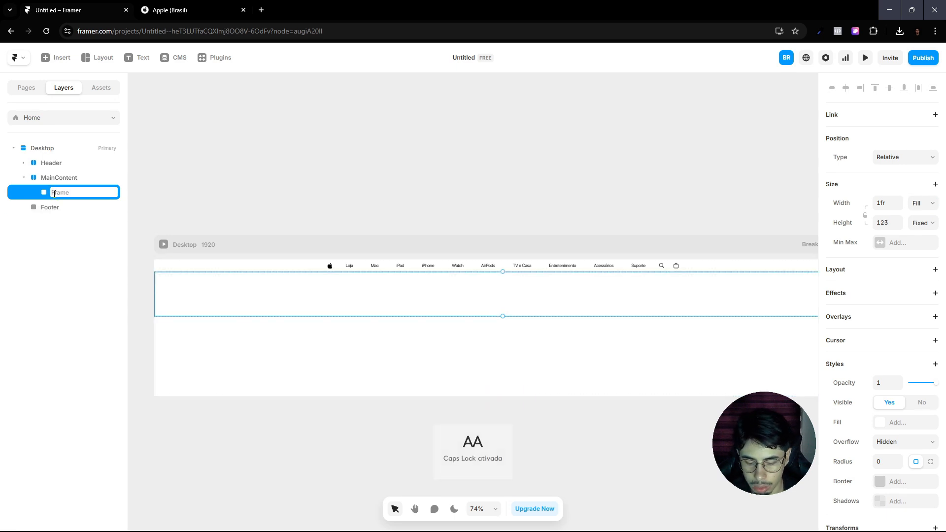
{"action": "type", "text": "iPhone"}
{"action": "key", "text": "Caps_Lock"}
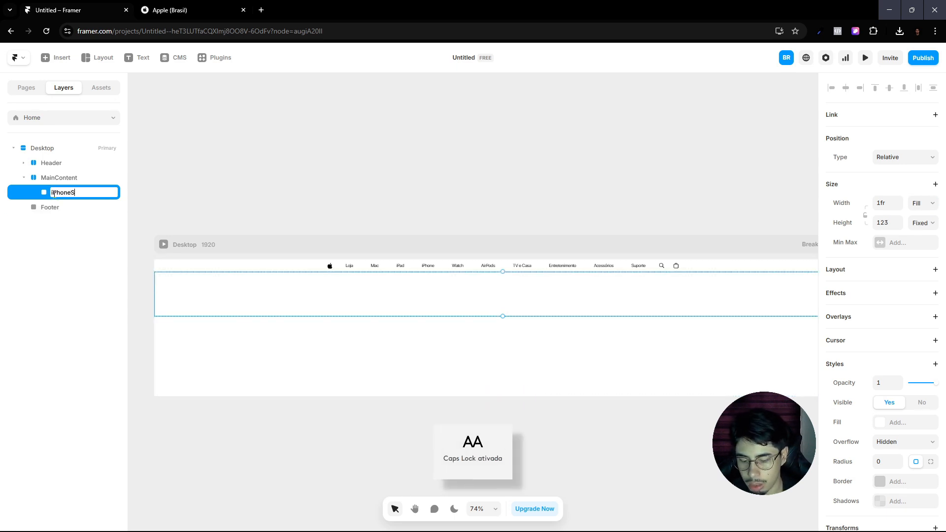
{"action": "type", "text": "S"}
{"action": "key", "text": "Caps_Lock"}
{"action": "type", "text": "ection"}
{"action": "key", "text": "Return"}
Step: Check the iPhone banner's heading on the Apple site and add the text "iPhone" inside iPhoneSection
{"action": "left_click", "coordinate": [231, 9]}
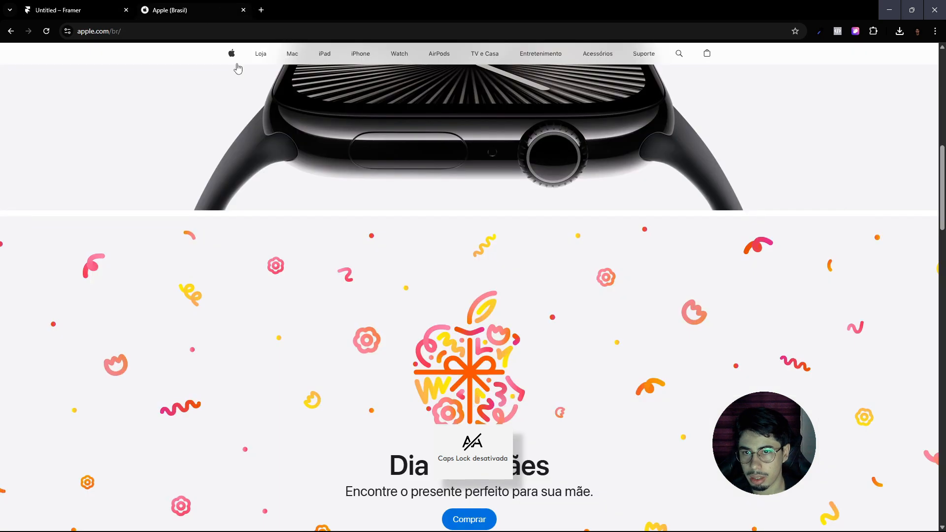
{"action": "scroll", "coordinate": [398, 241], "scroll_direction": "up", "scroll_amount": 10}
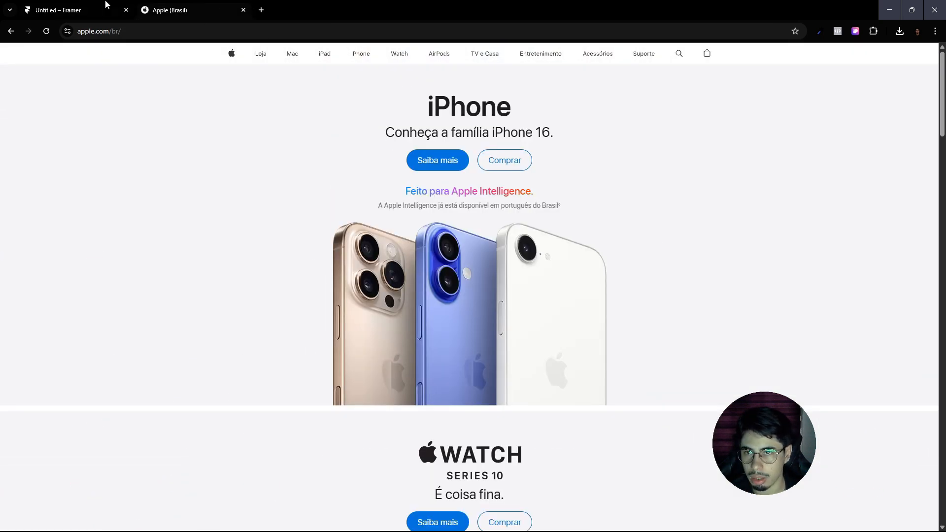
{"action": "left_click", "coordinate": [59, 9]}
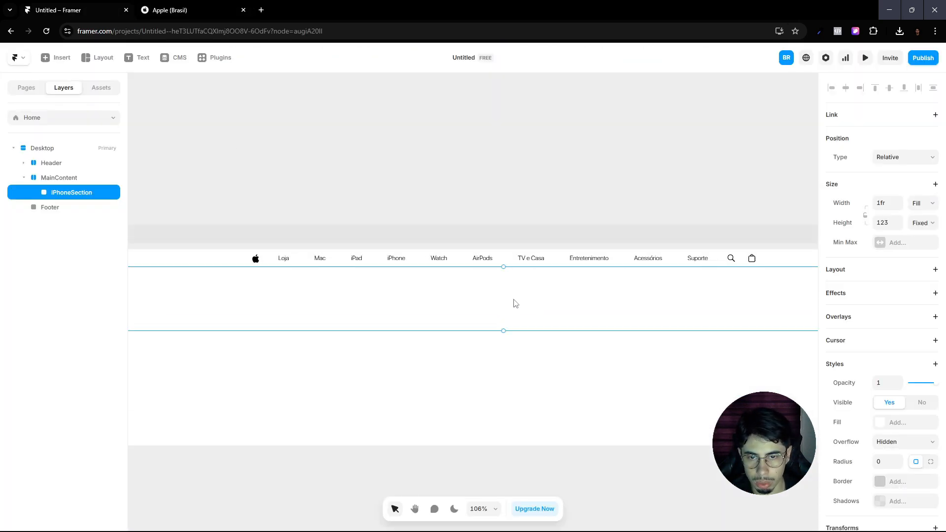
{"action": "left_click", "coordinate": [142, 7]}
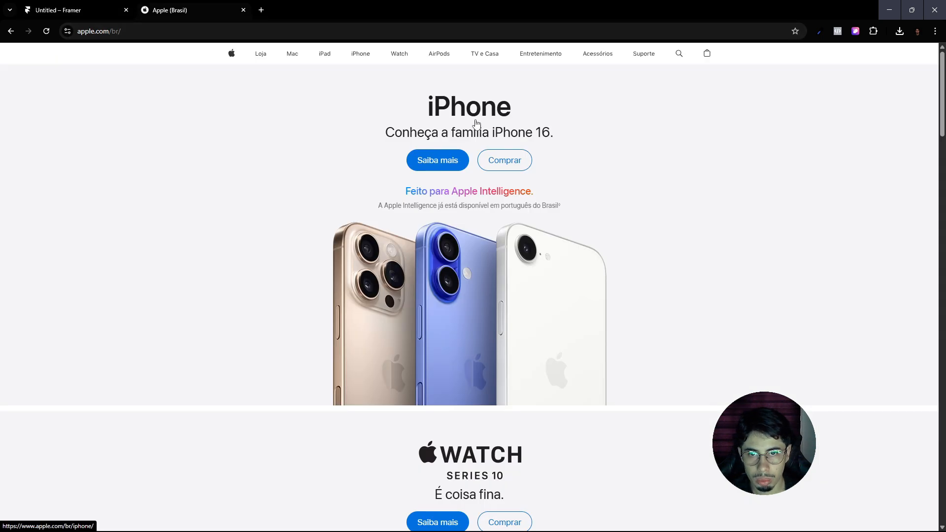
{"action": "left_click", "coordinate": [103, 6]}
{"action": "key", "text": "t"}
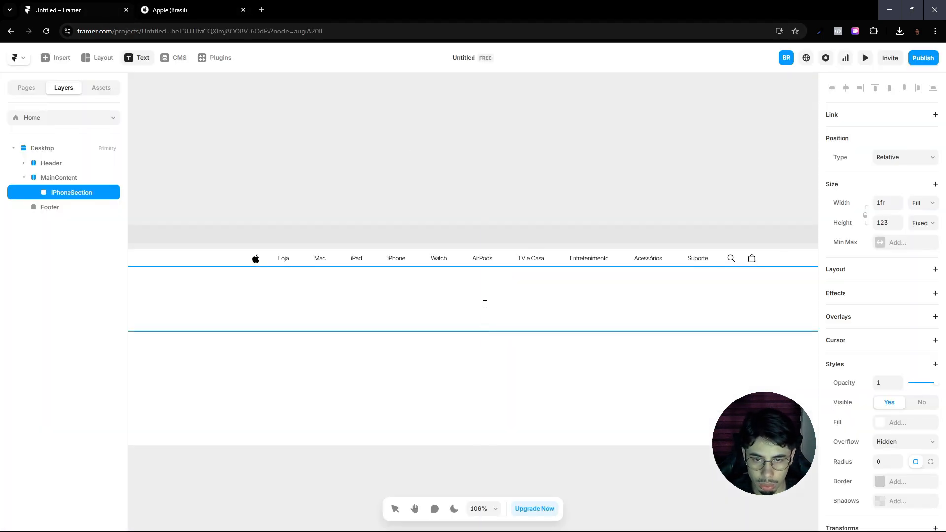
{"action": "left_click", "coordinate": [483, 306]}
{"action": "type", "text": "iPhone"}
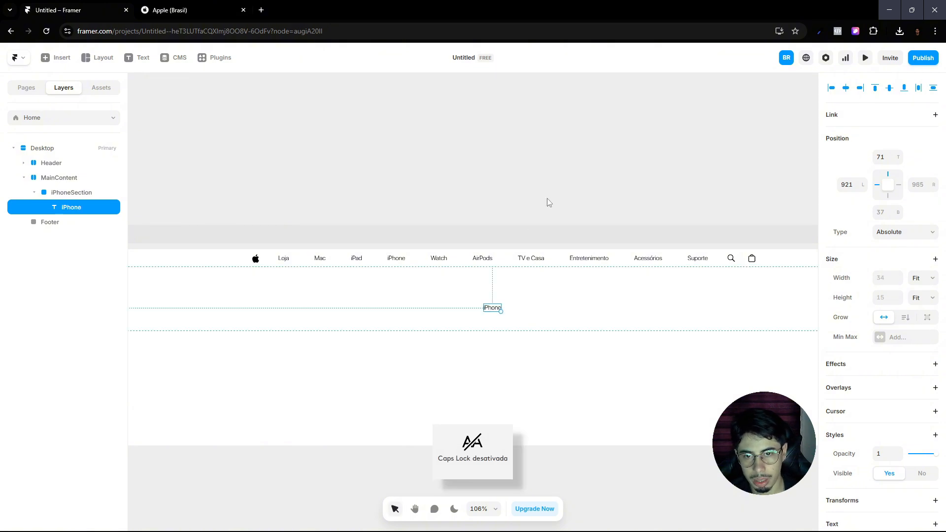
Step: Switch to the Apple site, open the browser developer tools and widen the responsive preview of the homepage to 1375 px
{"action": "left_click", "coordinate": [215, 4]}
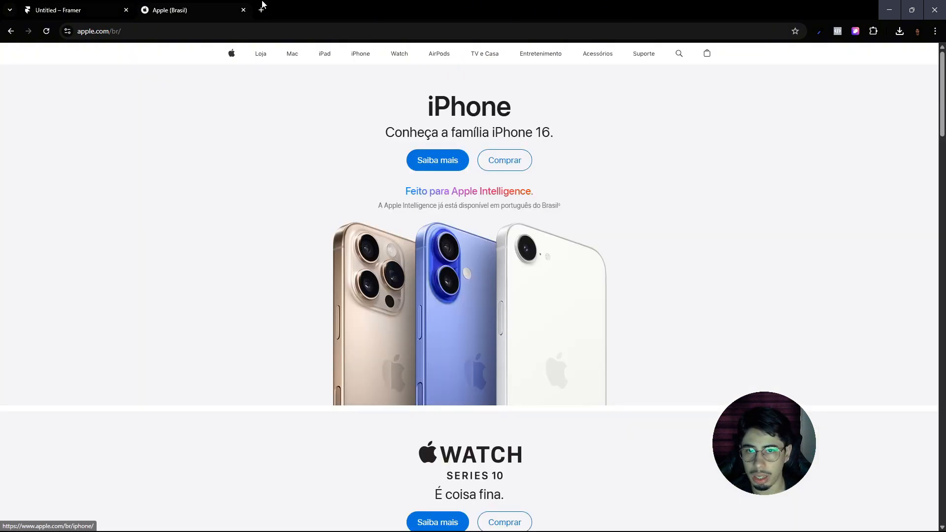
{"action": "left_click", "coordinate": [855, 31]}
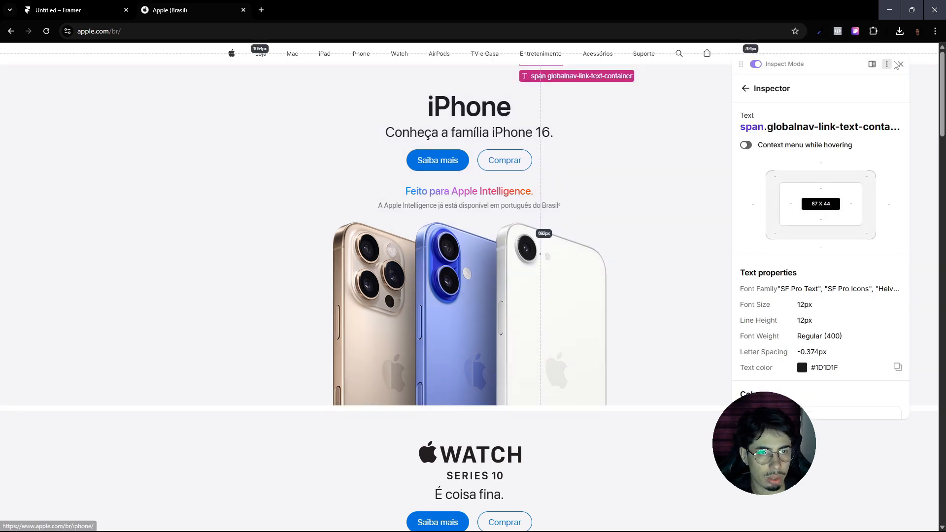
{"action": "left_click", "coordinate": [900, 64]}
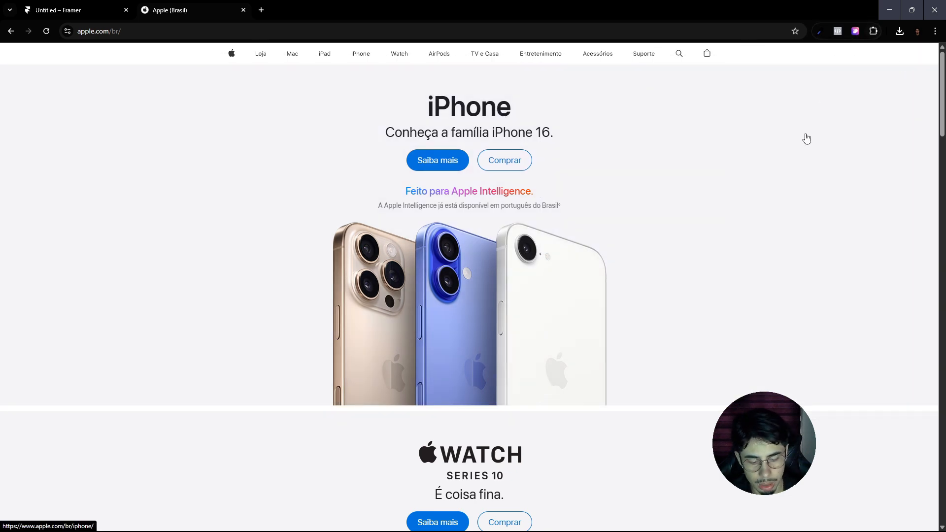
{"action": "key", "text": "ctrl+shift+i"}
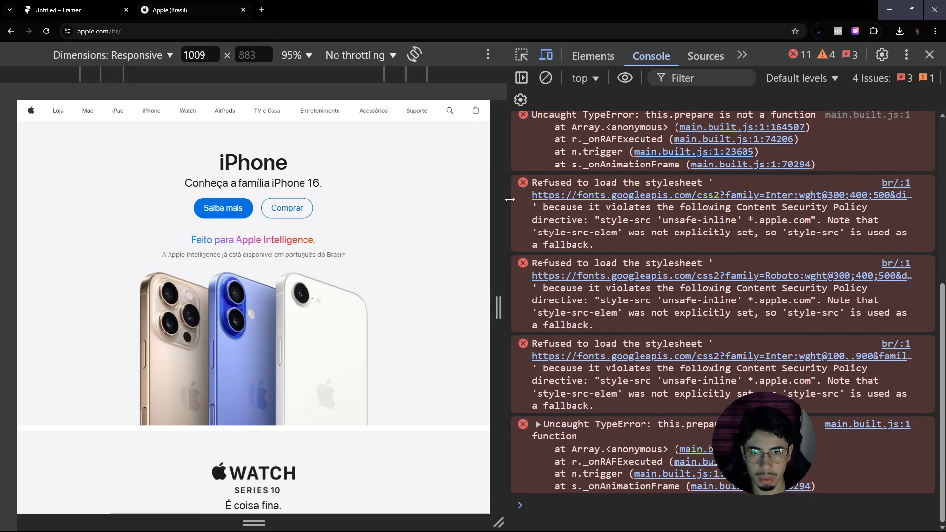
{"action": "left_click_drag", "start_coordinate": [509, 199], "coordinate": [714, 200]}
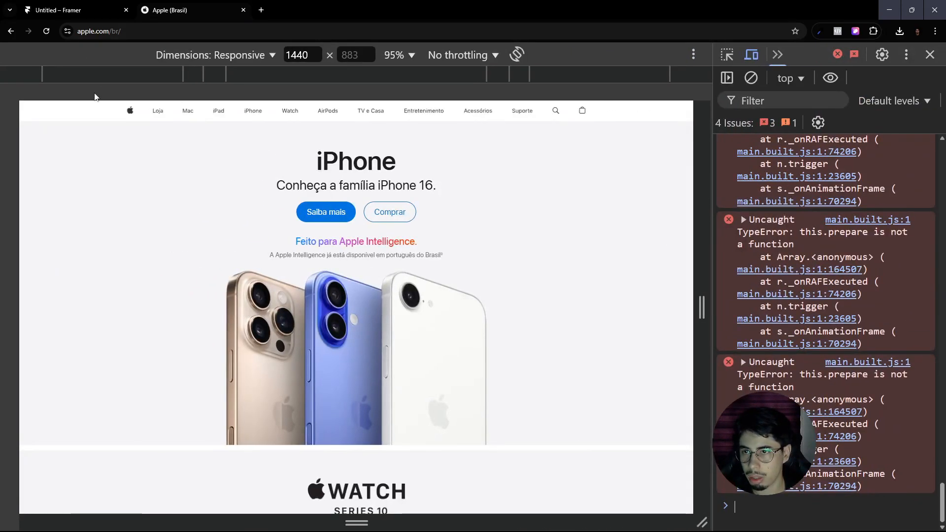
{"action": "left_click", "coordinate": [21, 71]}
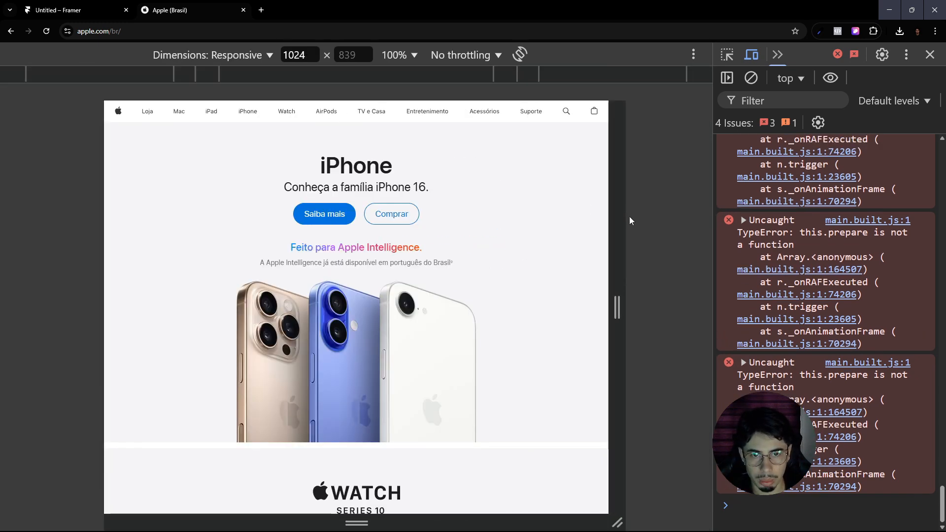
{"action": "left_click_drag", "start_coordinate": [616, 220], "coordinate": [703, 220]}
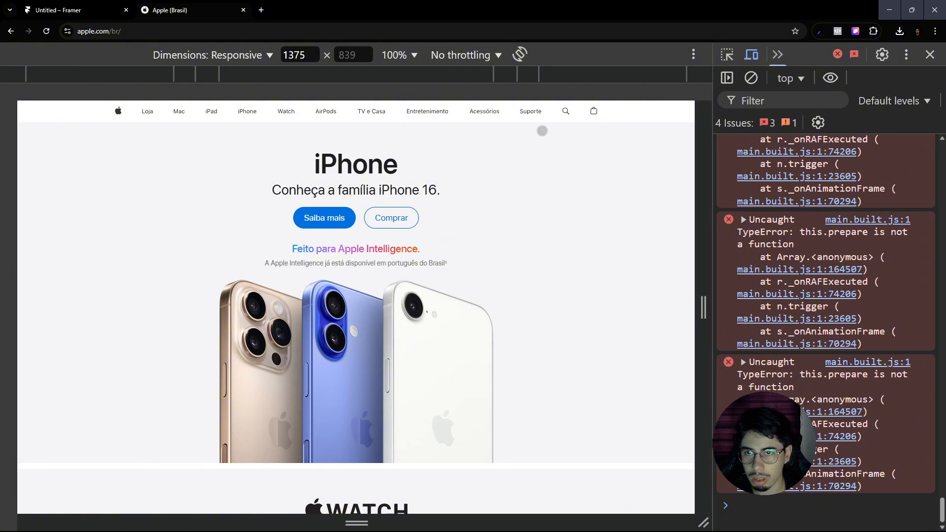
Step: Inspect the iPhone banner's unit-wrapper and unit-link elements in the page markup, and close the developer tools
{"action": "left_click", "coordinate": [727, 54]}
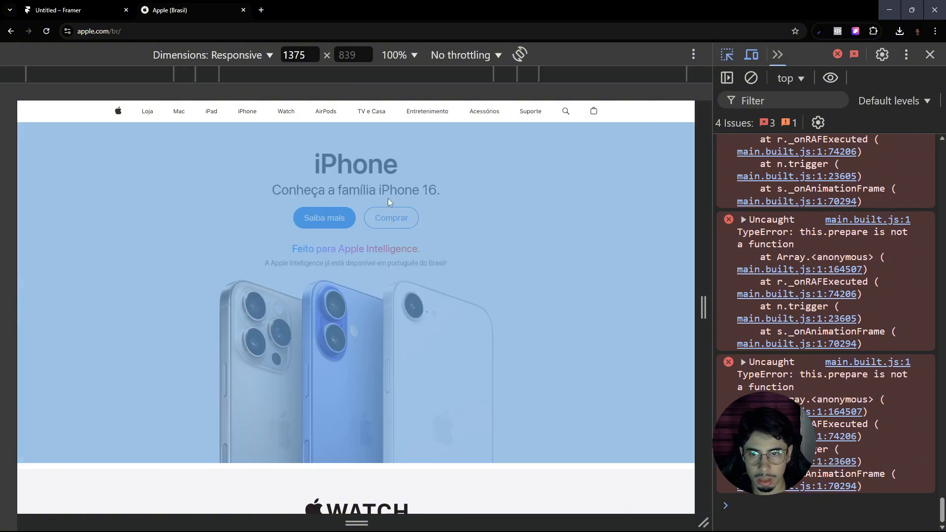
{"action": "left_click", "coordinate": [371, 163]}
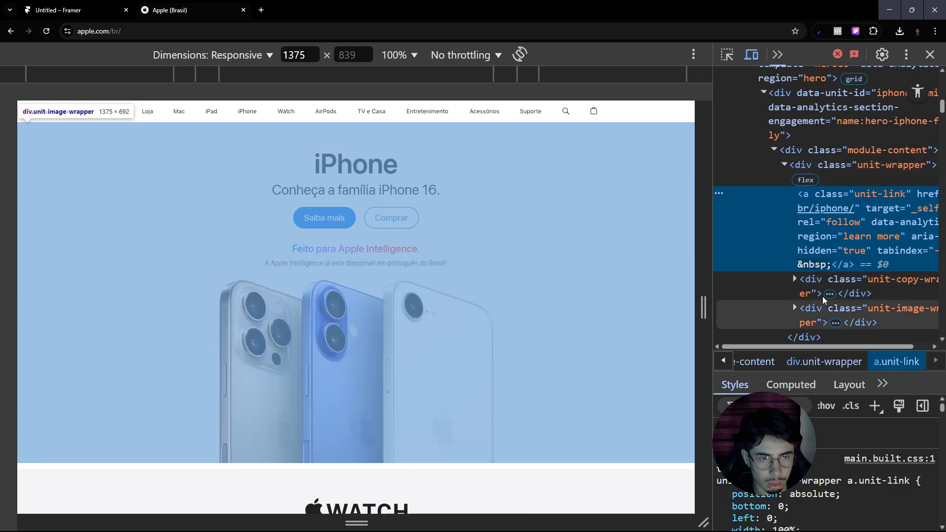
{"action": "left_click", "coordinate": [785, 165]}
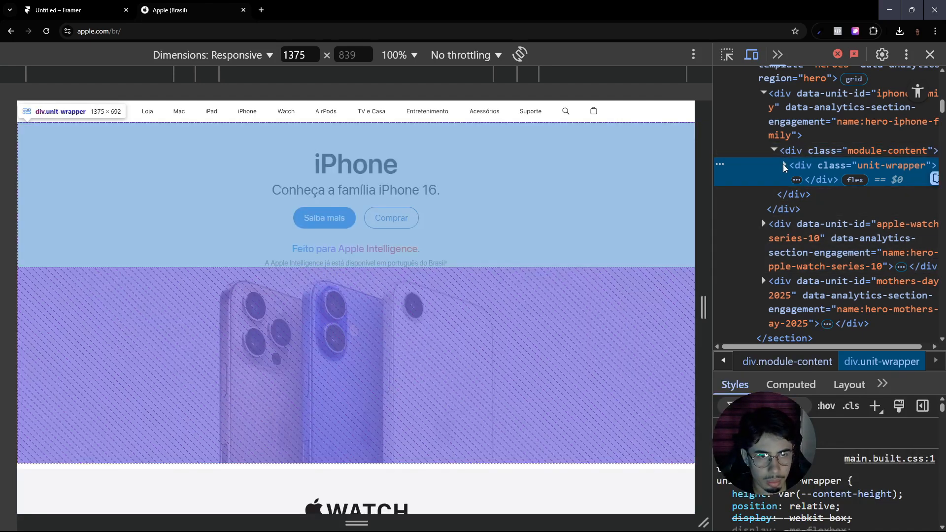
{"action": "left_click", "coordinate": [784, 165]}
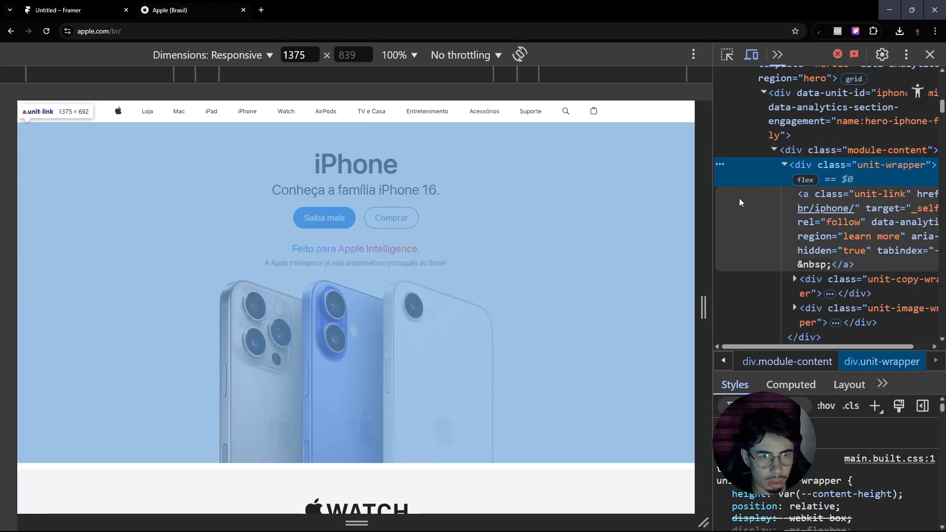
{"action": "left_click", "coordinate": [852, 207]}
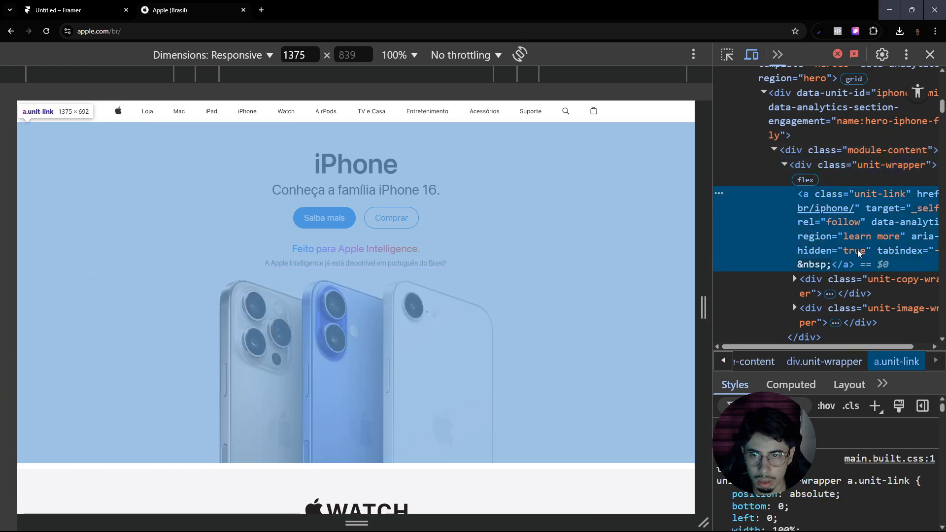
{"action": "left_click", "coordinate": [784, 165]}
{"action": "left_click", "coordinate": [774, 150]}
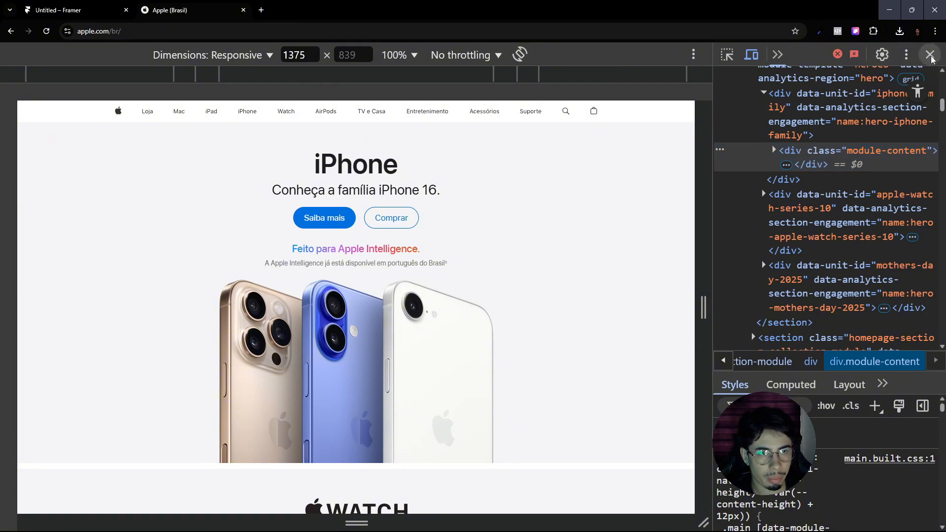
{"action": "left_click", "coordinate": [930, 54]}
Step: Switch back to Framer and set the iPhone text's font size to 50 px
{"action": "left_click", "coordinate": [103, 4]}
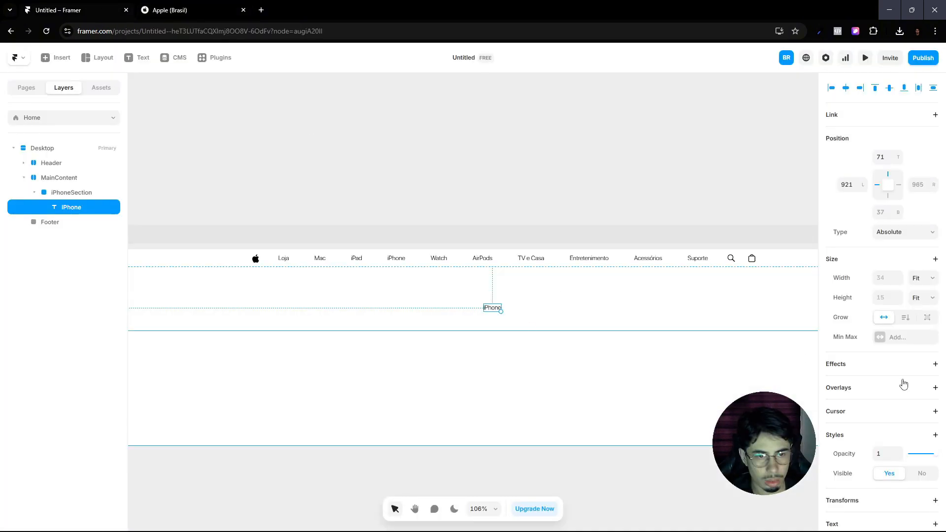
{"action": "scroll", "coordinate": [900, 378], "scroll_direction": "down", "scroll_amount": 5}
{"action": "left_click", "coordinate": [889, 336]}
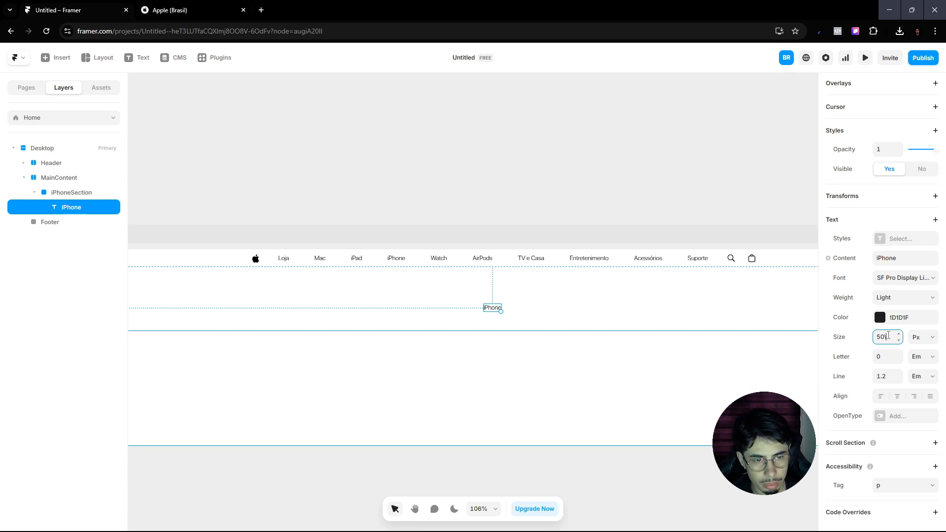
{"action": "type", "text": "50"}
{"action": "key", "text": "Return"}
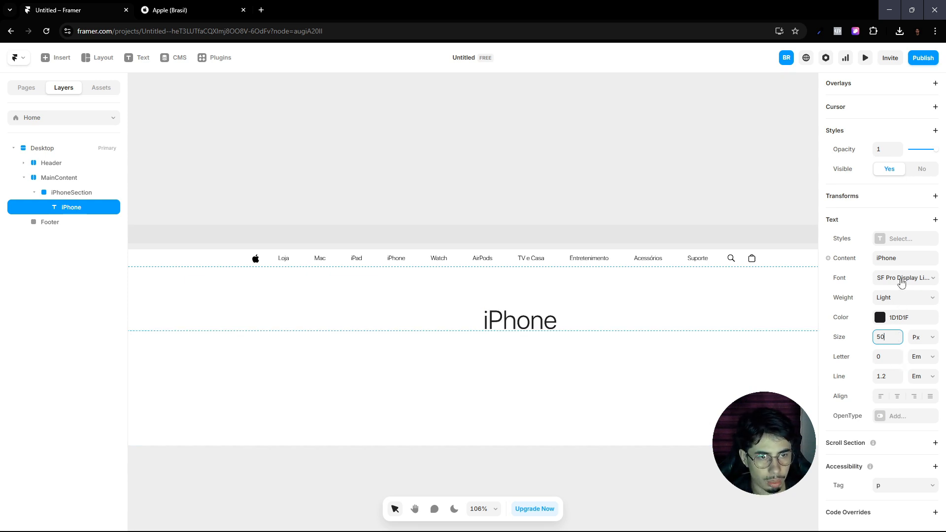
Step: Compare the heading with the Apple site and set the iPhone text's font to SF Pro Display Semibold
{"action": "left_click", "coordinate": [236, 7]}
{"action": "left_click", "coordinate": [56, 6]}
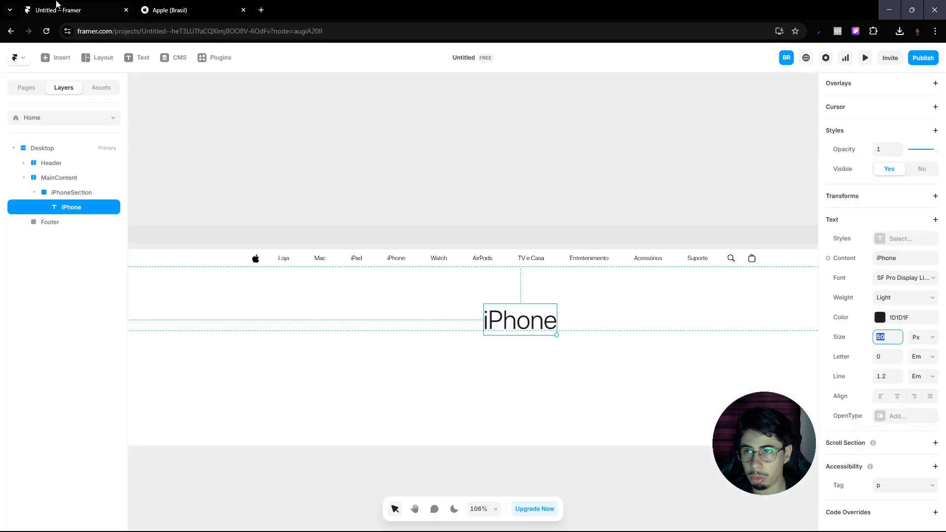
{"action": "left_click", "coordinate": [892, 279]}
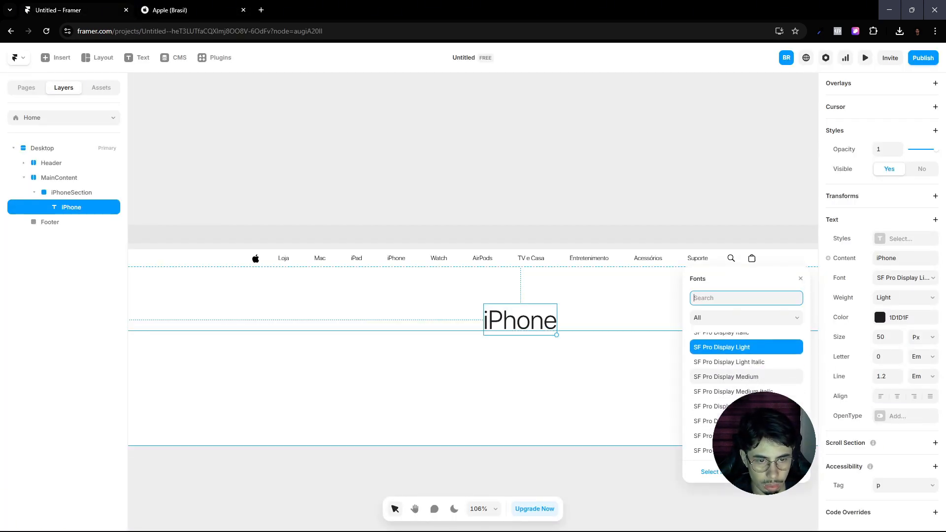
{"action": "left_click", "coordinate": [739, 421]}
{"action": "left_click", "coordinate": [592, 510]}
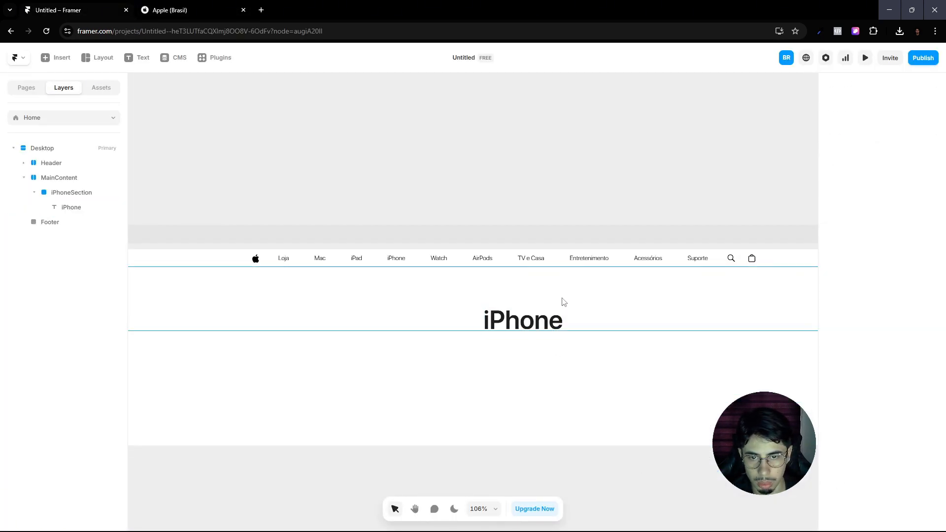
Step: Add a stack layout to iPhoneSection and compare the heading with the Apple site's banner
{"action": "left_click", "coordinate": [73, 197]}
{"action": "left_click", "coordinate": [860, 275]}
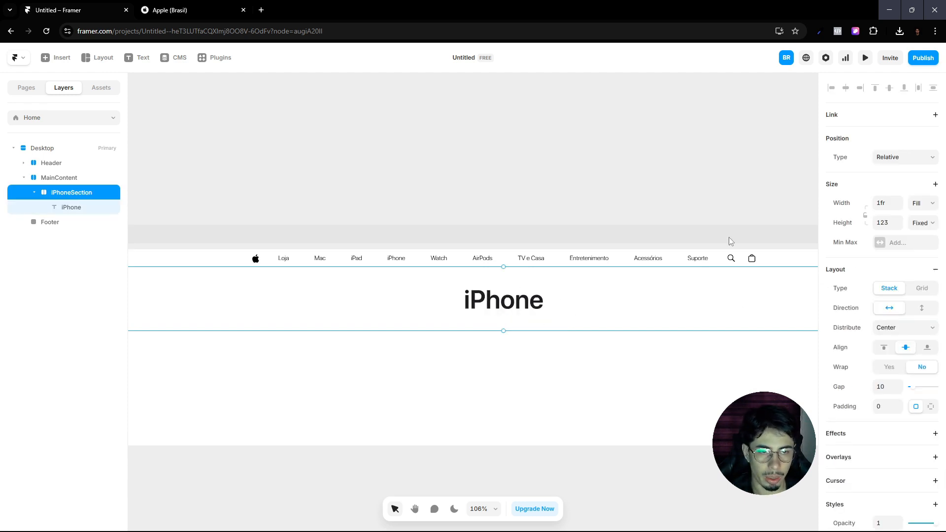
{"action": "left_click", "coordinate": [176, 6]}
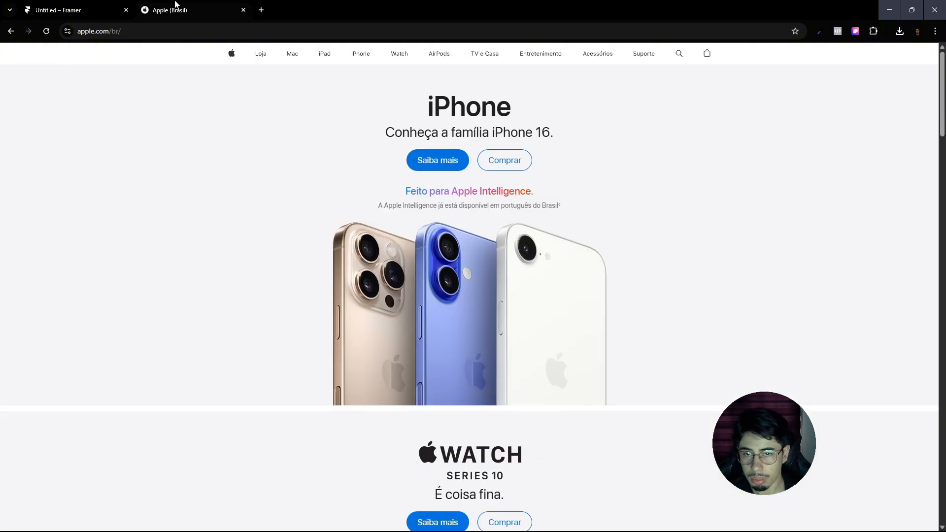
{"action": "left_click", "coordinate": [29, 7]}
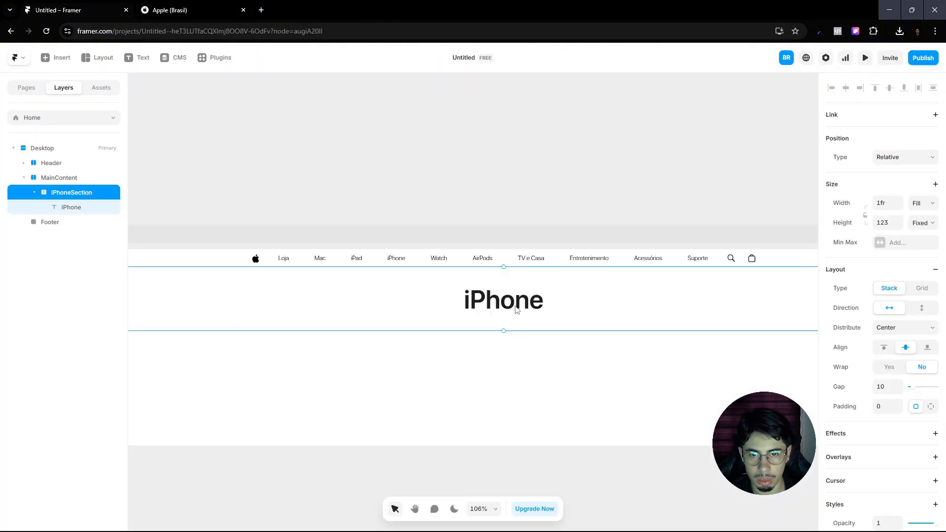
Step: Open the inspector extension's colour palette on the Apple site, copy #1D1D1F and return to Framer
{"action": "left_click", "coordinate": [208, 4]}
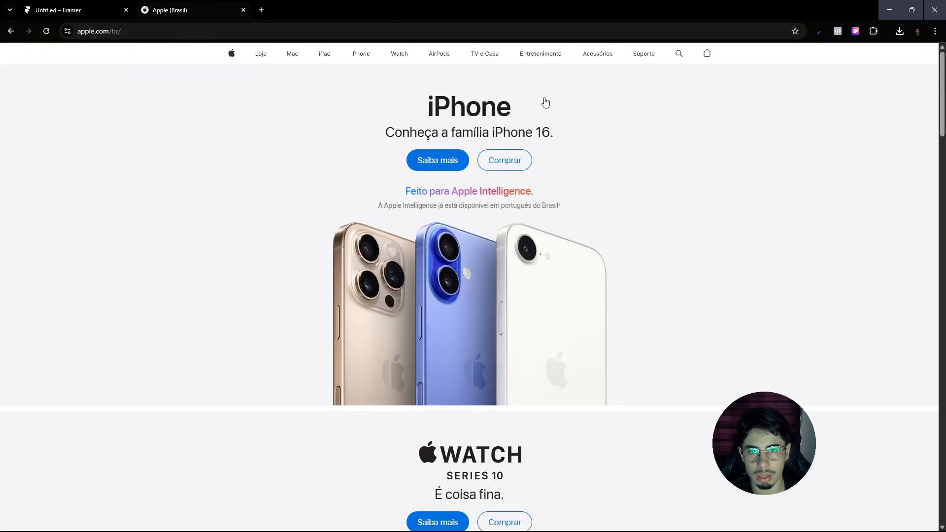
{"action": "left_click", "coordinate": [856, 31]}
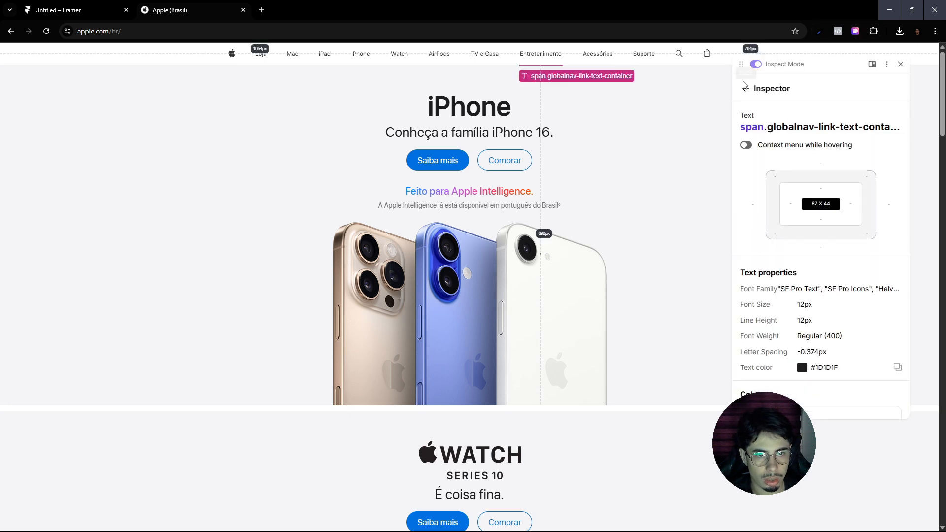
{"action": "left_click", "coordinate": [786, 408]}
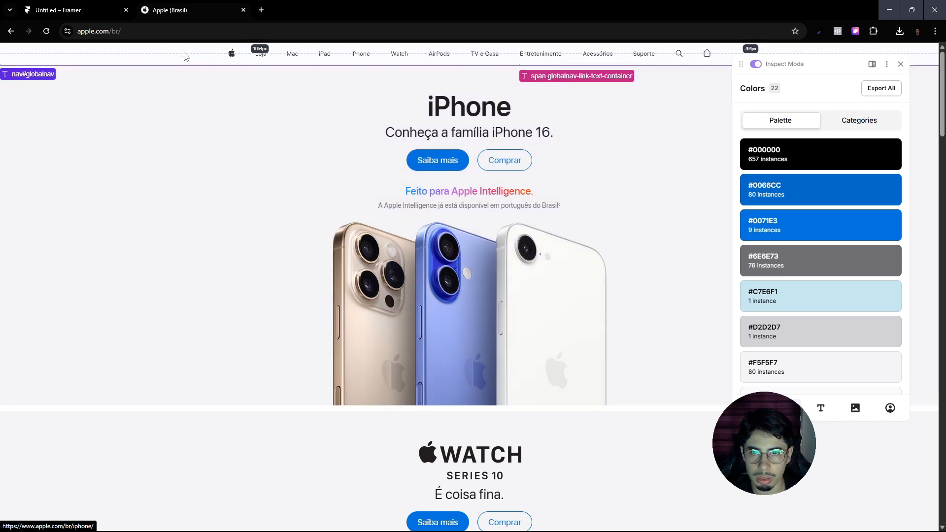
{"action": "scroll", "coordinate": [797, 211], "scroll_direction": "down", "scroll_amount": 6}
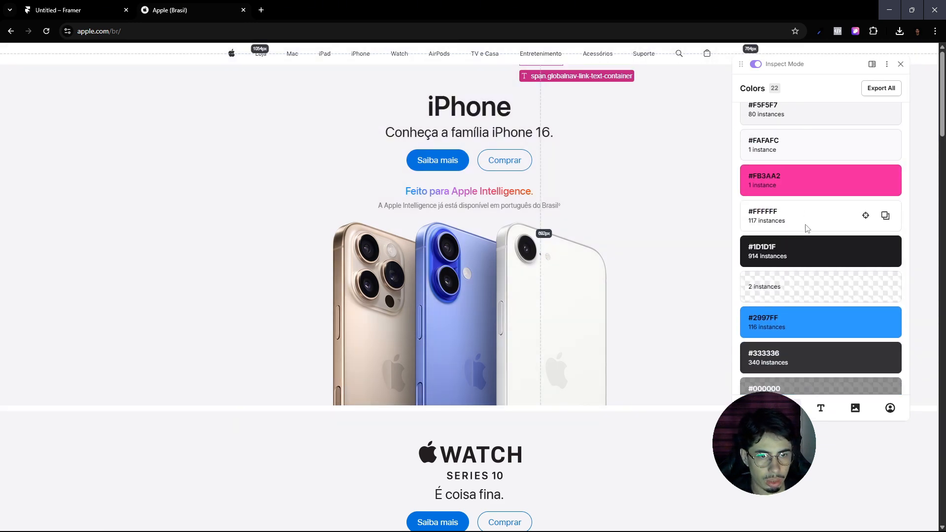
{"action": "left_click", "coordinate": [885, 213]}
{"action": "key", "text": "ctrl+Tab"}
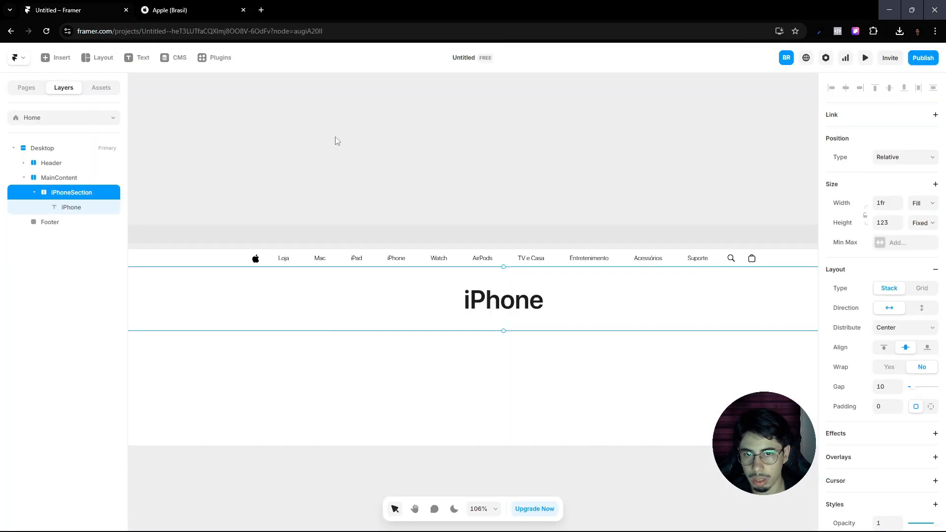
Step: Check the colour settings of the iPhone heading against the Apple palette's dark text colour
{"action": "left_click", "coordinate": [64, 209]}
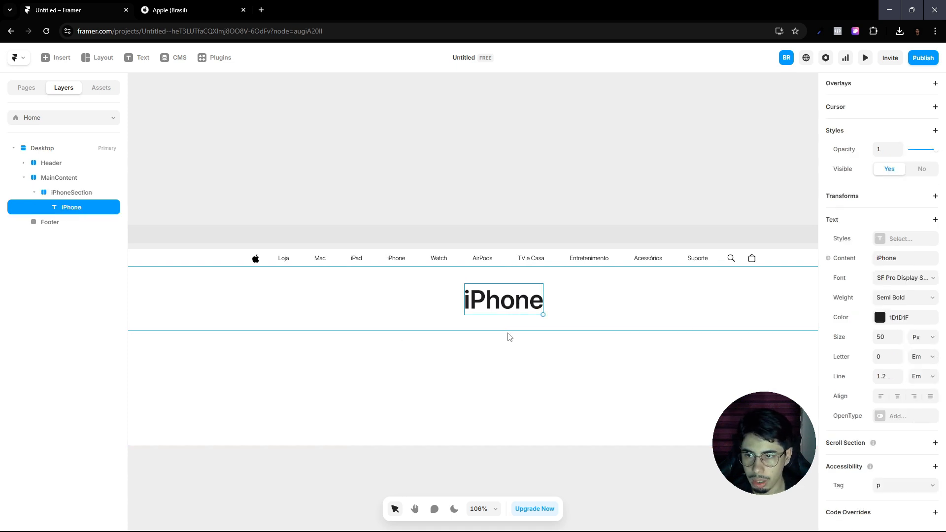
{"action": "left_click", "coordinate": [879, 318]}
{"action": "left_click", "coordinate": [801, 318]}
{"action": "left_click", "coordinate": [569, 495]}
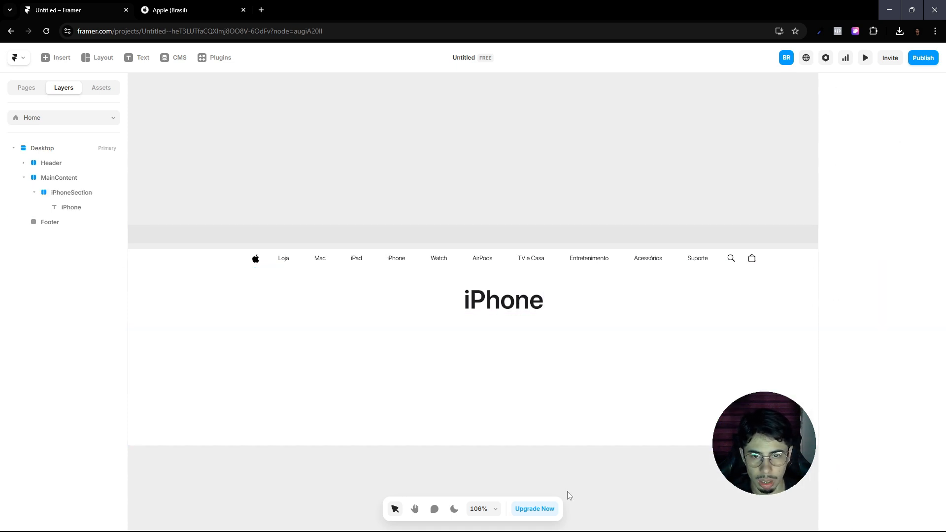
Step: Look at the Apple banner's subtitle for reference and duplicate the iPhone heading inside iPhoneSection
{"action": "left_click", "coordinate": [175, 5]}
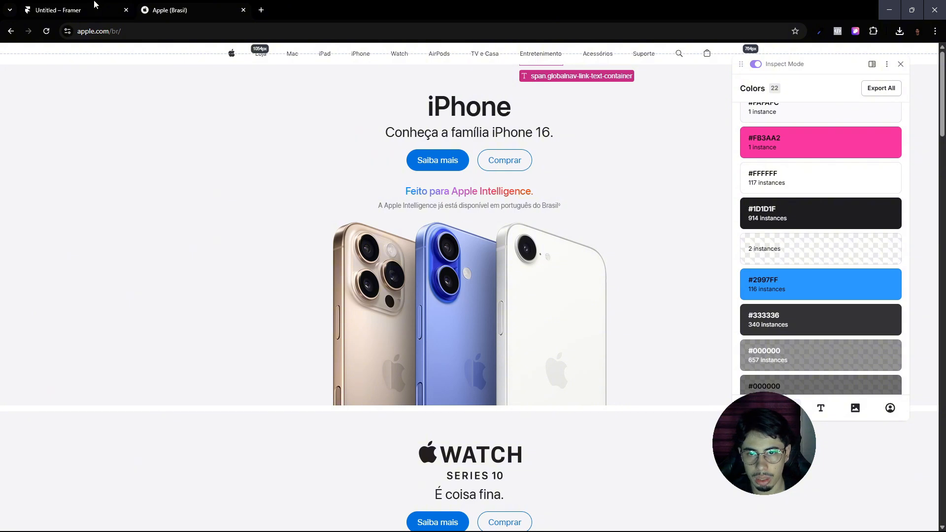
{"action": "left_click", "coordinate": [95, 5]}
{"action": "left_click", "coordinate": [517, 300]}
{"action": "key", "text": "ctrl+d"}
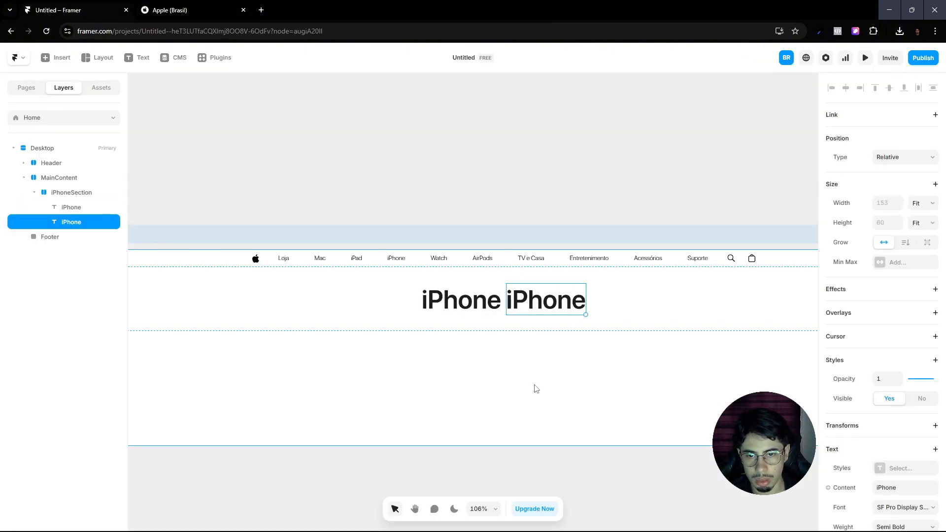
Step: Set iPhoneSection's stack direction to vertical and compare the stacked texts with the Apple site's banner
{"action": "left_click", "coordinate": [67, 194]}
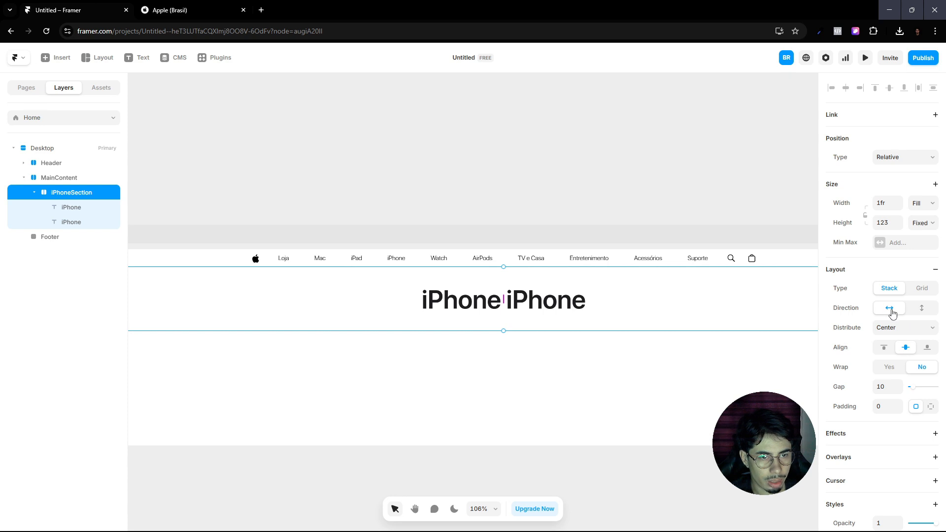
{"action": "left_click", "coordinate": [922, 307]}
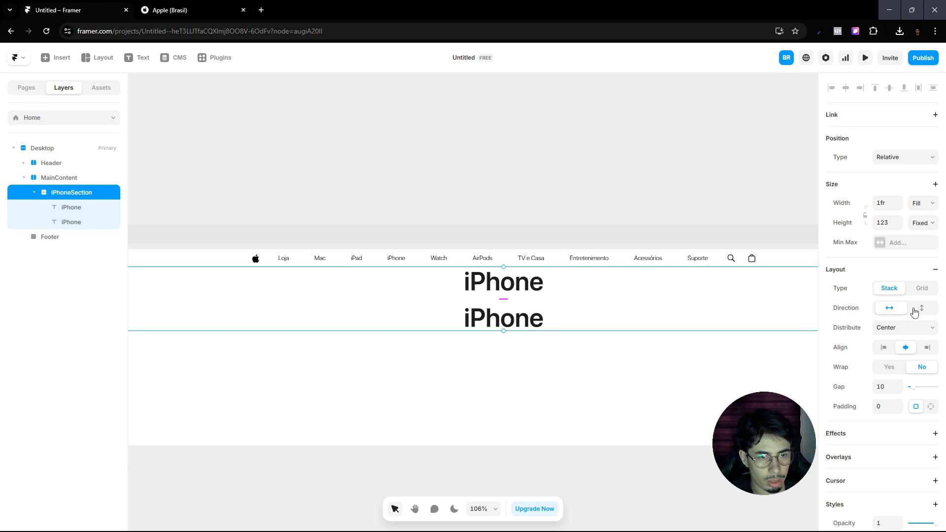
{"action": "left_click", "coordinate": [170, 6]}
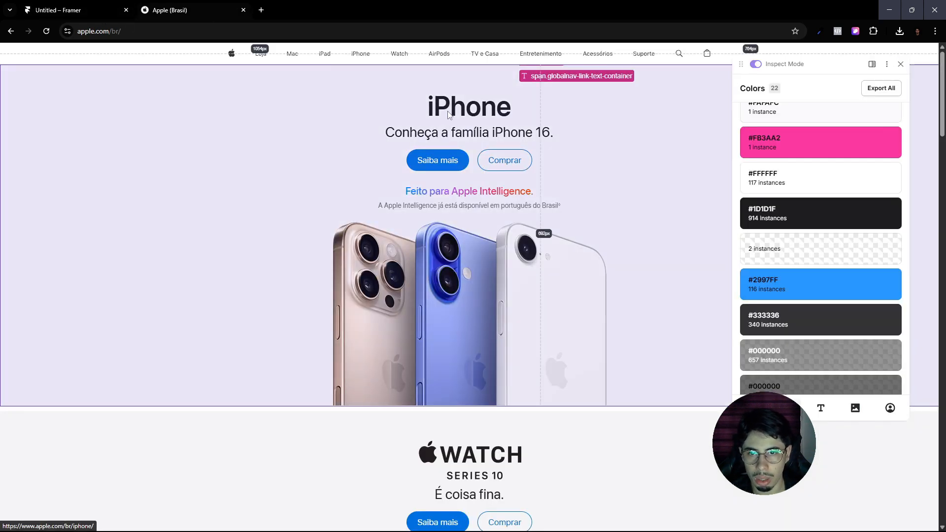
{"action": "left_click", "coordinate": [69, 2]}
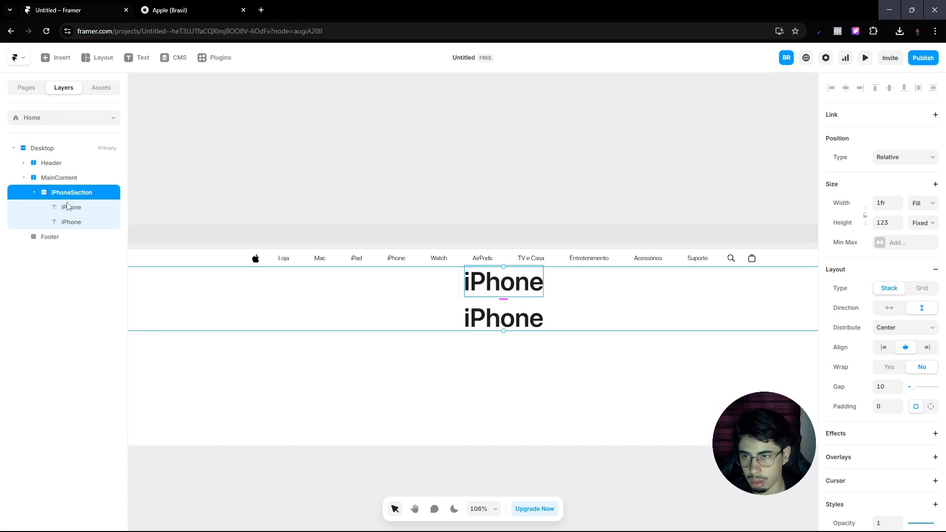
Step: Replace the duplicated iPhone text in iPhoneSection with "Conheça a família do iPhone 16."
{"action": "left_click", "coordinate": [502, 319]}
{"action": "double_click", "coordinate": [497, 313]}
{"action": "key", "text": "Caps_Lock"}
{"action": "type", "text": "Co"}
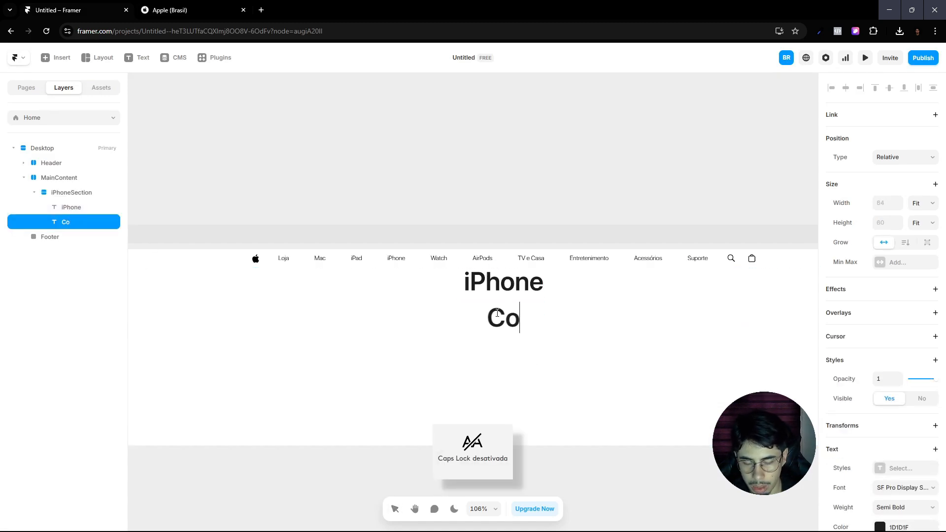
{"action": "type", "text": "nhe"}
{"action": "key", "text": "BackSpace"}
{"action": "key", "text": "BackSpace"}
{"action": "type", "text": "nheca"}
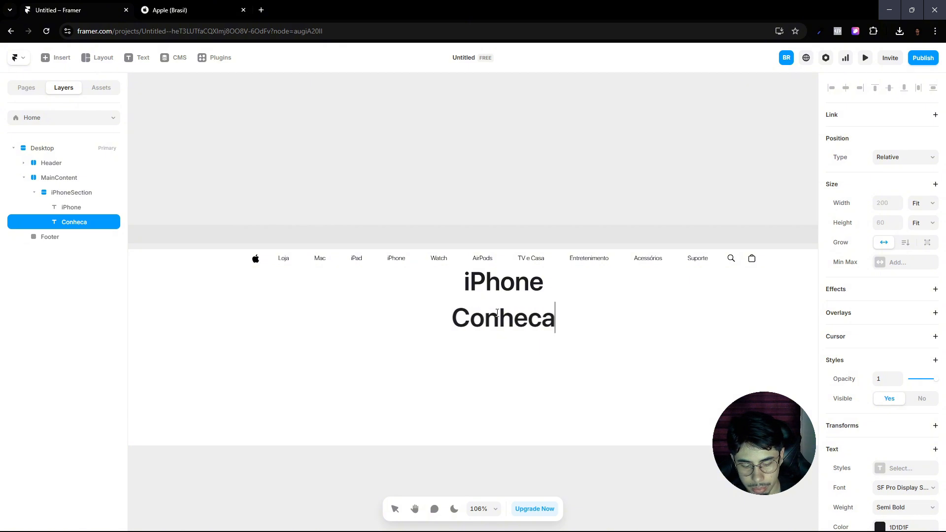
{"action": "key", "text": "BackSpace"}
{"action": "key", "text": "BackSpace"}
{"action": "type", "text": "ça a fam"}
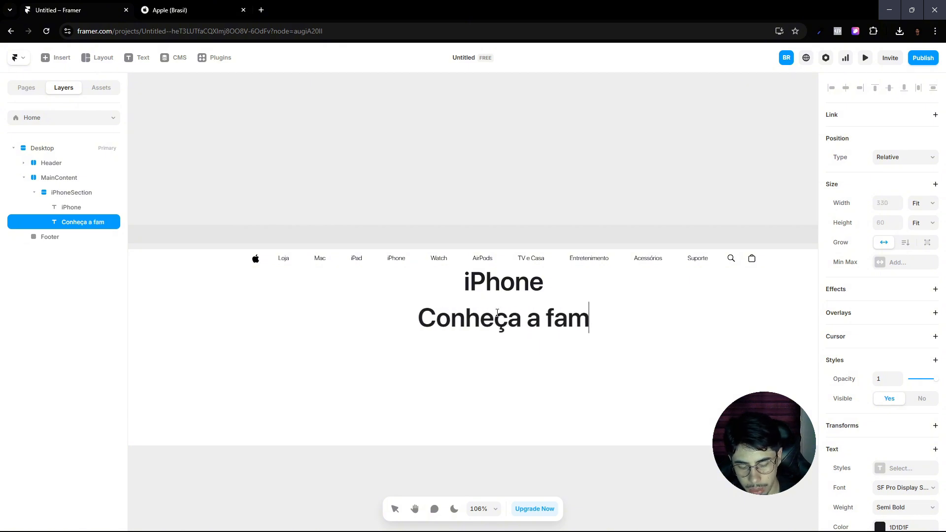
{"action": "type", "text": "ília do"}
{"action": "key", "text": "Caps_Lock"}
{"action": "type", "text": "I"}
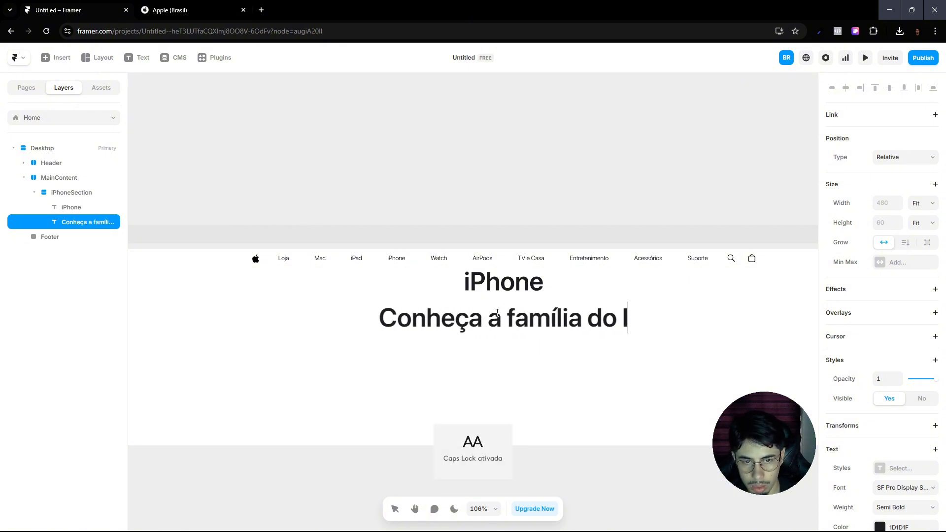
{"action": "key", "text": "BackSpace"}
{"action": "key", "text": "Caps_Lock"}
{"action": "type", "text": "io"}
{"action": "key", "text": "BackSpace"}
{"action": "type", "text": "Phon"}
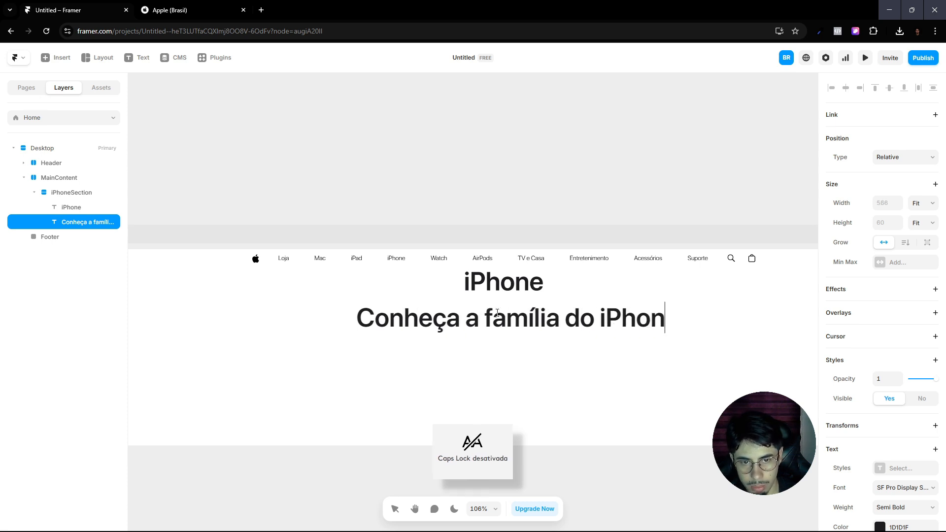
{"action": "type", "text": "e 16."}
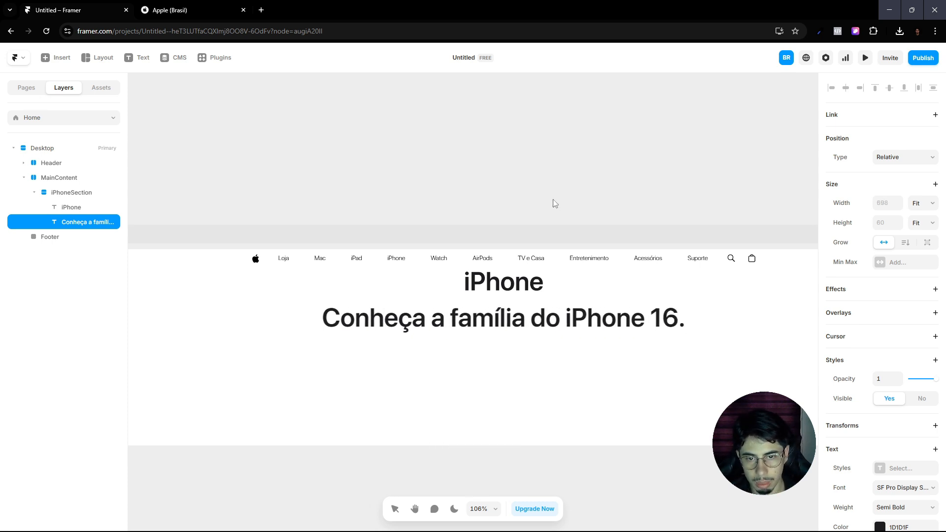
{"action": "key", "text": "Escape"}
Step: Check the subtitle's weight on the Apple site and set the Framer subtitle's font to SF Pro Display Regular
{"action": "left_click", "coordinate": [227, 11]}
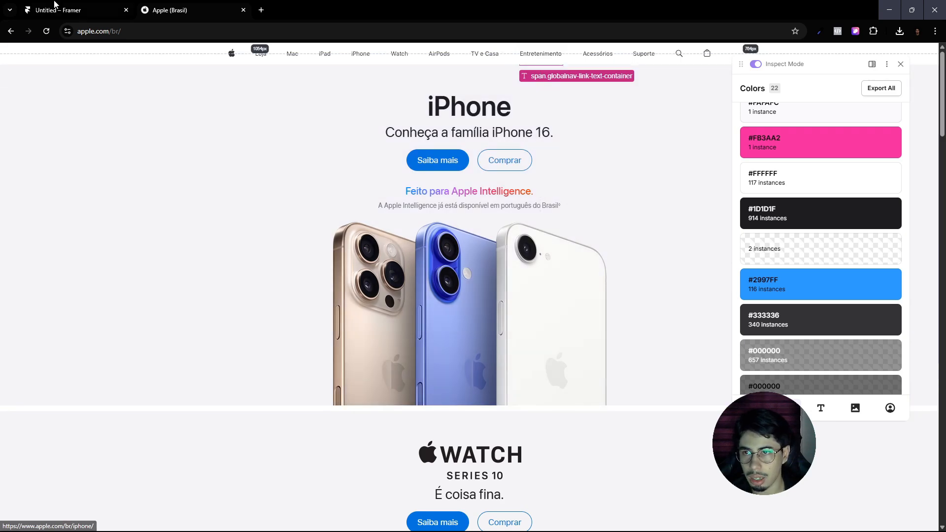
{"action": "left_click", "coordinate": [58, 10]}
{"action": "scroll", "coordinate": [890, 384], "scroll_direction": "down", "scroll_amount": 4}
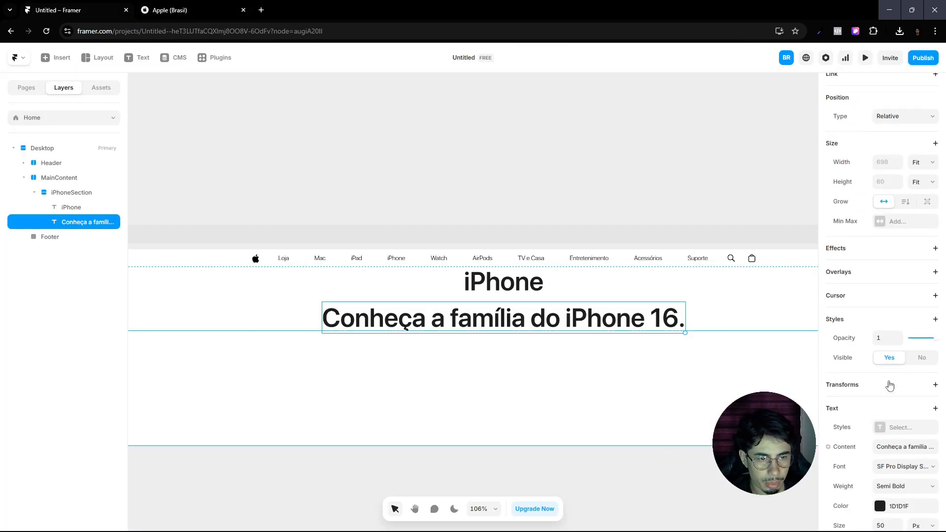
{"action": "left_click", "coordinate": [898, 334]}
{"action": "left_click", "coordinate": [894, 335]}
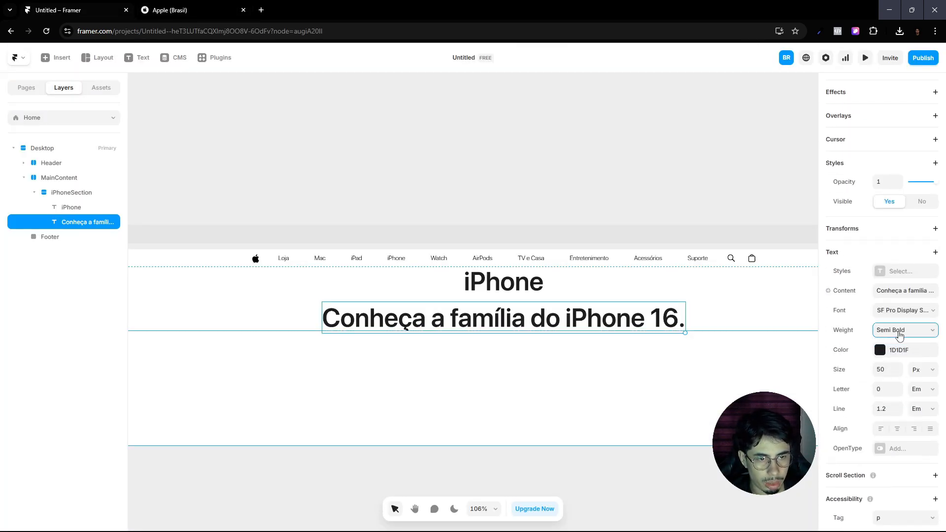
{"action": "left_click", "coordinate": [900, 319]}
{"action": "left_click", "coordinate": [749, 415]}
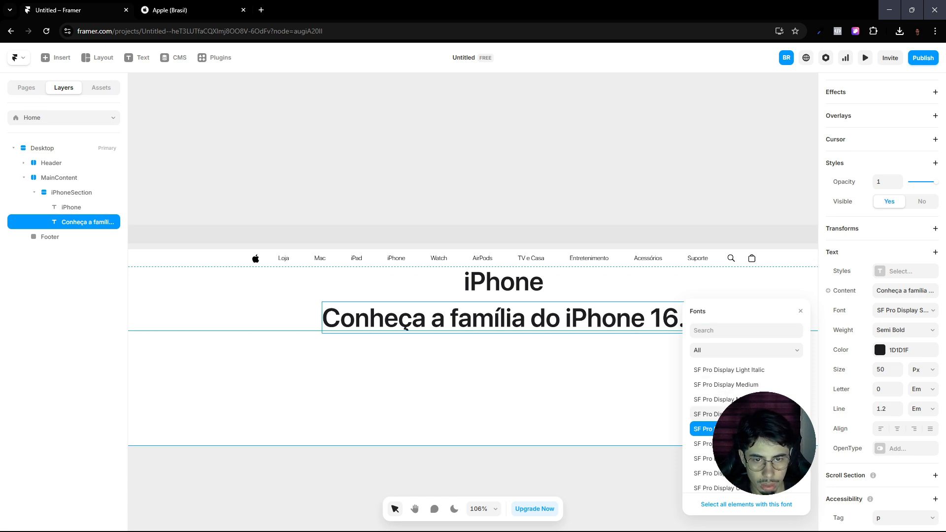
Step: Inspect the Apple banner's text properties and set the Framer subtitle's size to 17 px
{"action": "left_click", "coordinate": [211, 10]}
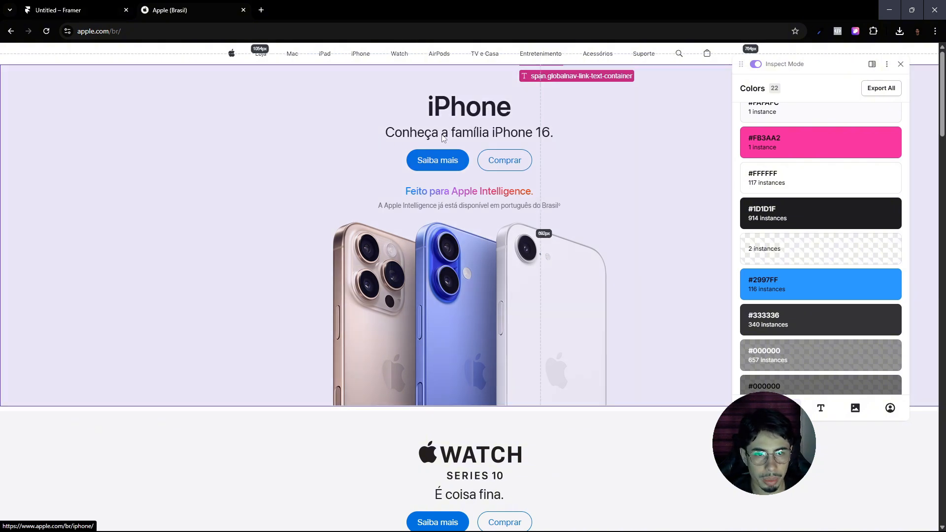
{"action": "left_click", "coordinate": [443, 138]}
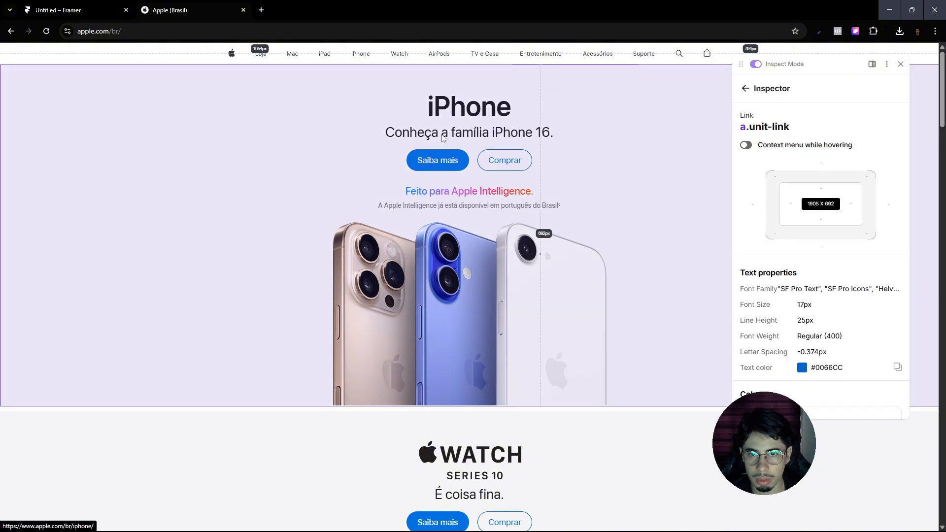
{"action": "key", "text": "ctrl+shift+Tab"}
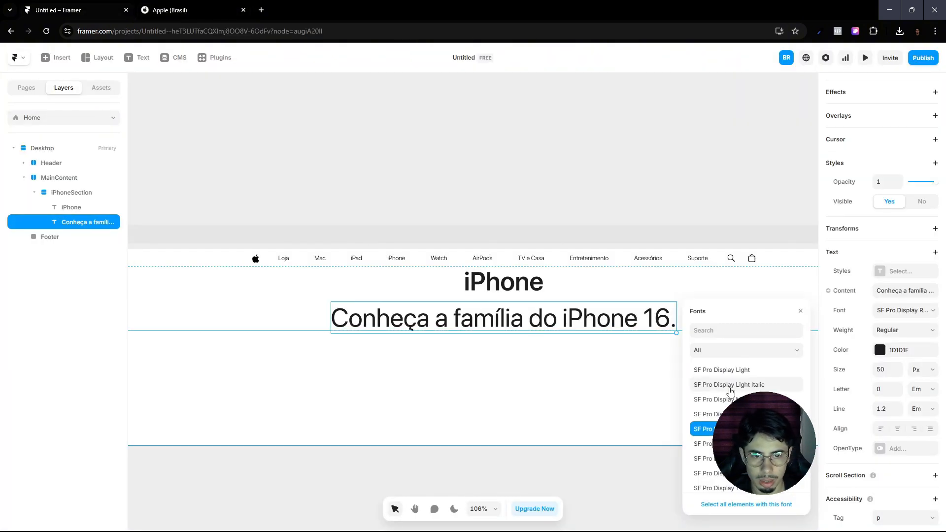
{"action": "left_click", "coordinate": [800, 311]}
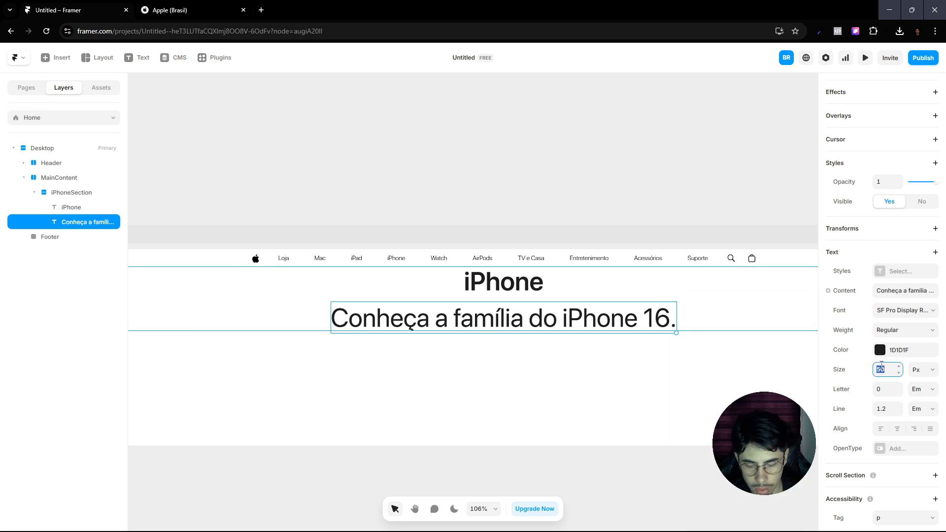
{"action": "key", "text": "Return"}
Step: Compare the subtitle with the Apple banner's and set its font size to 22 px
{"action": "left_click", "coordinate": [201, 6]}
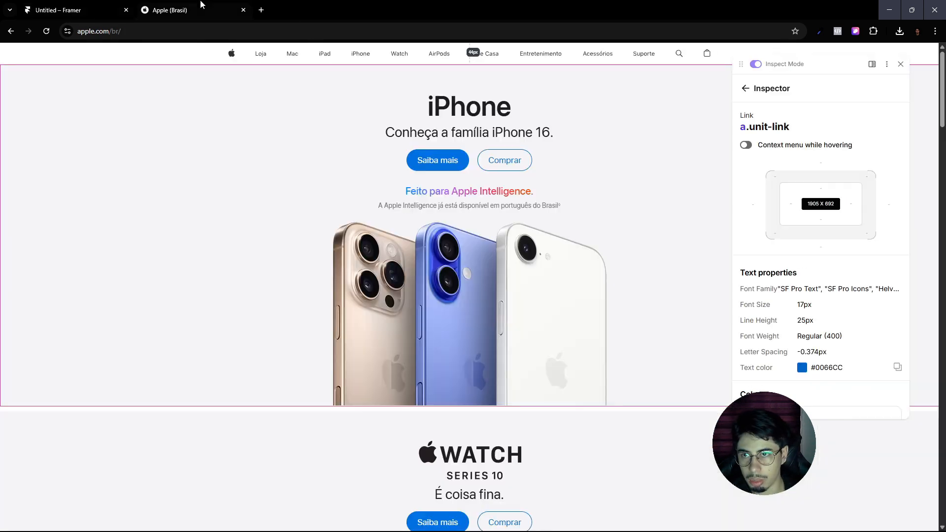
{"action": "left_click", "coordinate": [81, 3]}
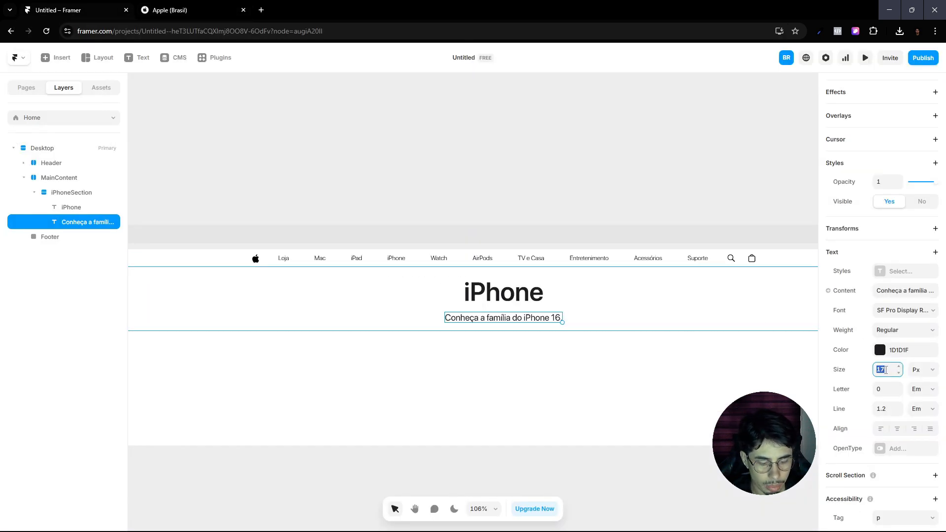
{"action": "key", "text": "Up"}
{"action": "key", "text": "Up"}
{"action": "key", "text": "Up"}
{"action": "key", "text": "Up"}
{"action": "key", "text": "Up"}
{"action": "key", "text": "Up"}
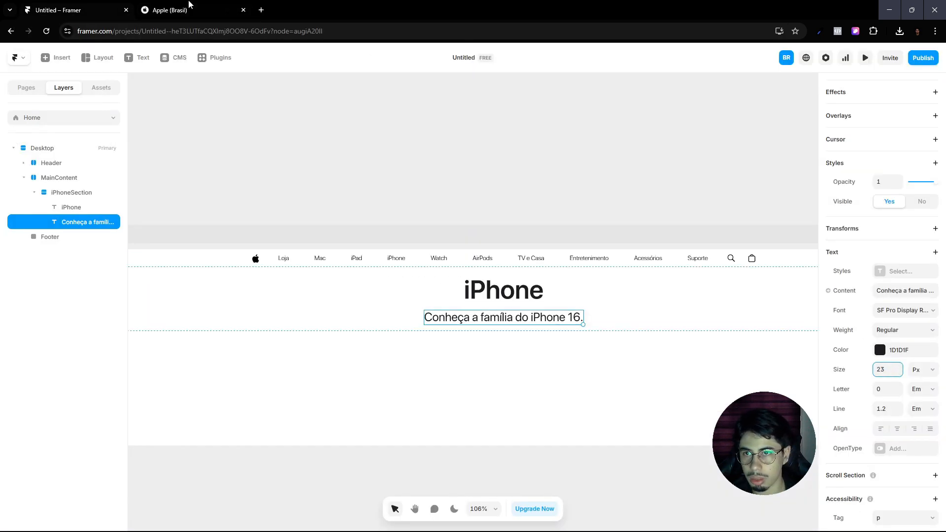
{"action": "left_click", "coordinate": [188, 6]}
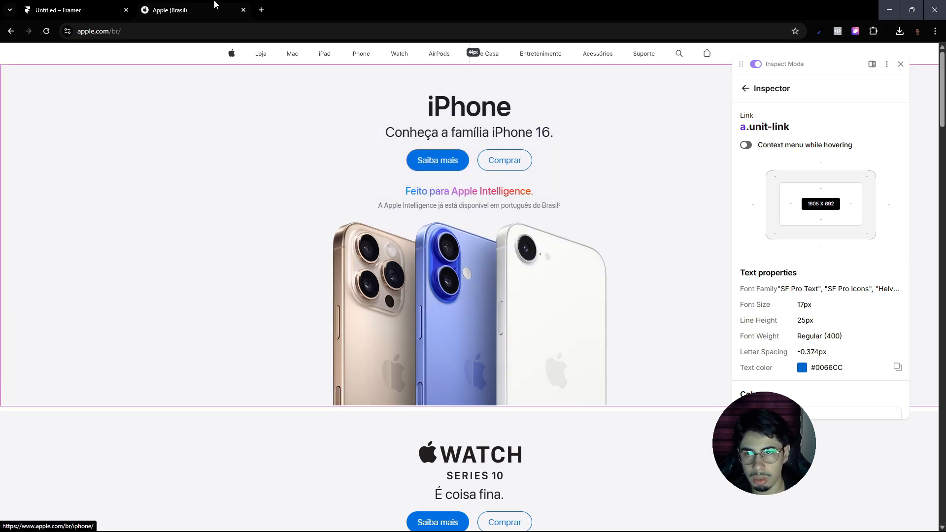
{"action": "left_click", "coordinate": [92, 6]}
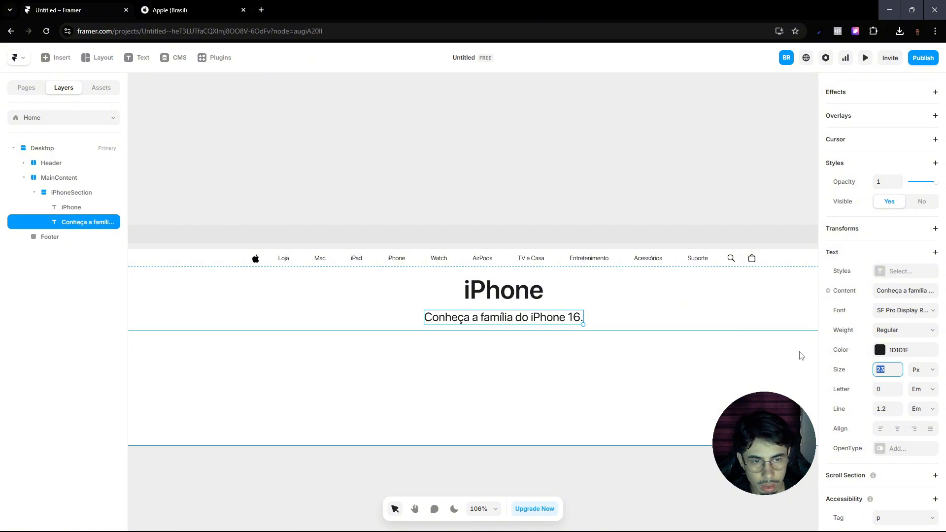
{"action": "type", "text": "22"}
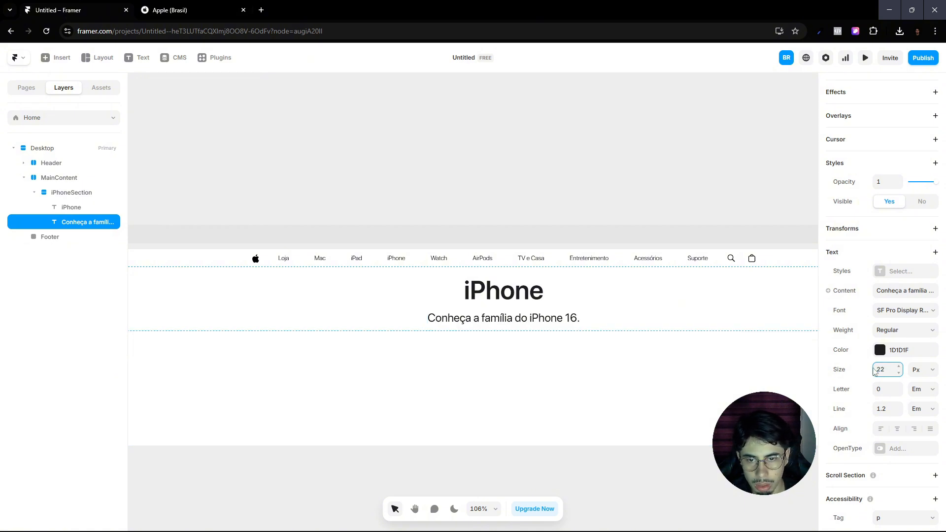
Step: Set iPhoneSection's gap to 0 and compare the spacing between heading and subtitle with the Apple site
{"action": "left_click", "coordinate": [625, 313]}
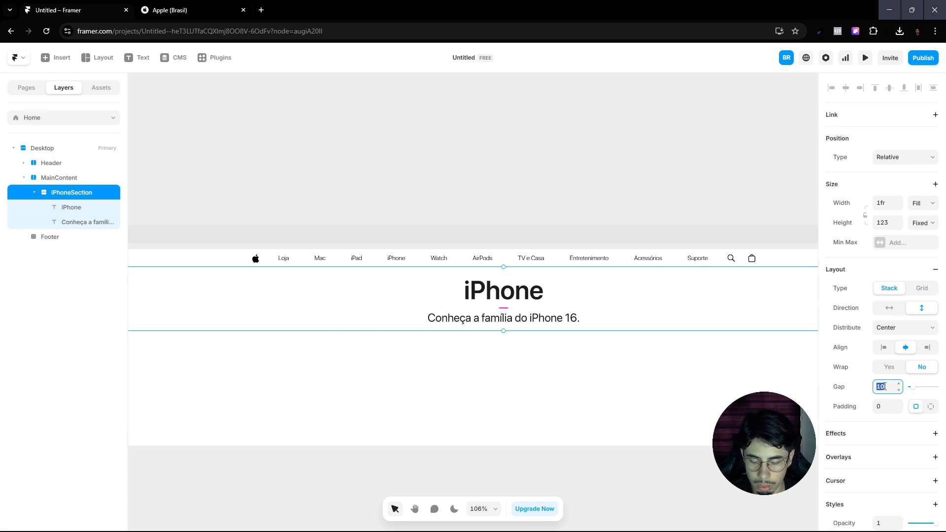
{"action": "type", "text": "5"}
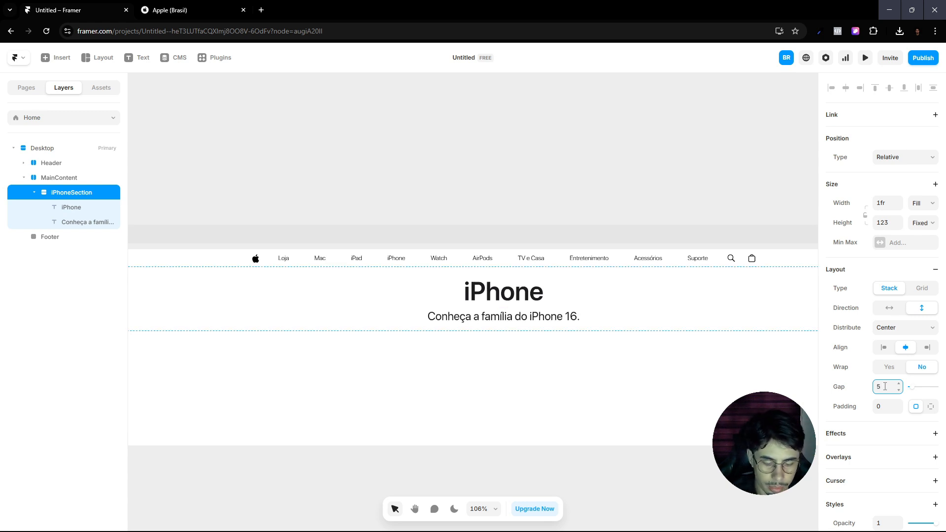
{"action": "left_click", "coordinate": [546, 194]}
{"action": "scroll", "coordinate": [525, 296], "scroll_direction": "up", "scroll_amount": 5}
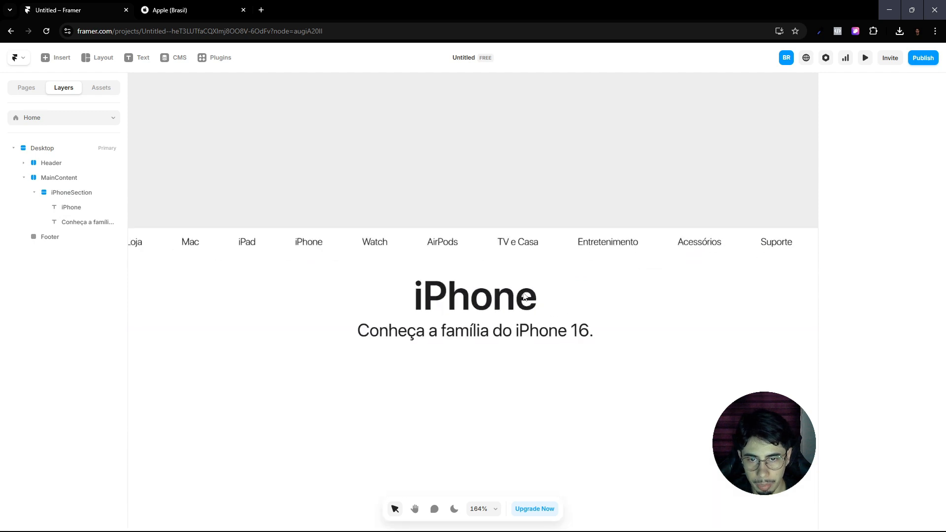
{"action": "scroll", "coordinate": [524, 296], "scroll_direction": "up", "scroll_amount": 4}
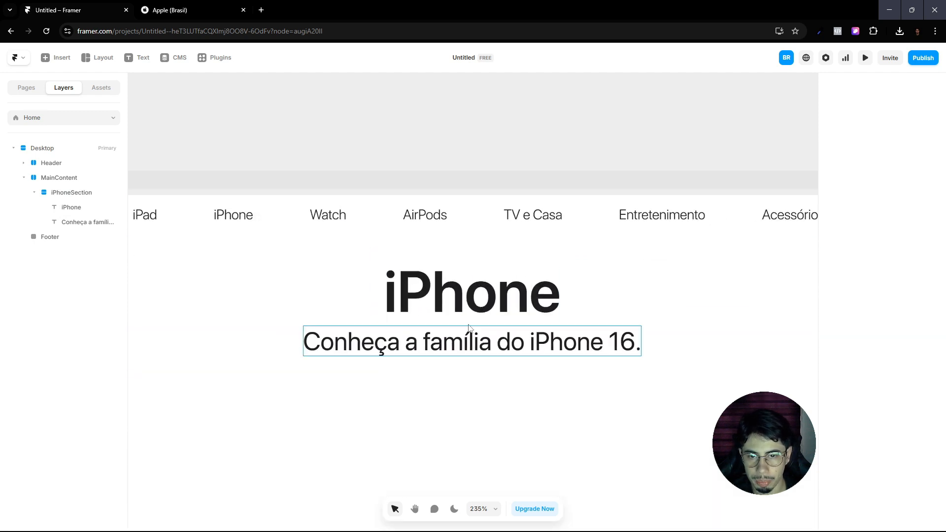
{"action": "left_click", "coordinate": [228, 7]}
{"action": "left_click", "coordinate": [63, 5]}
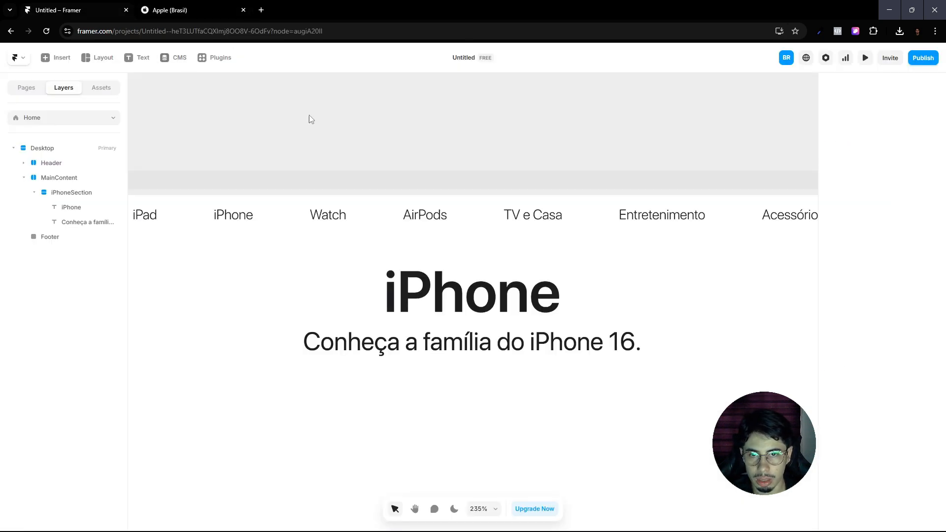
Step: Duplicate the subtitle twice inside iPhoneSection and set the section's height to Fit Content
{"action": "left_click", "coordinate": [460, 340]}
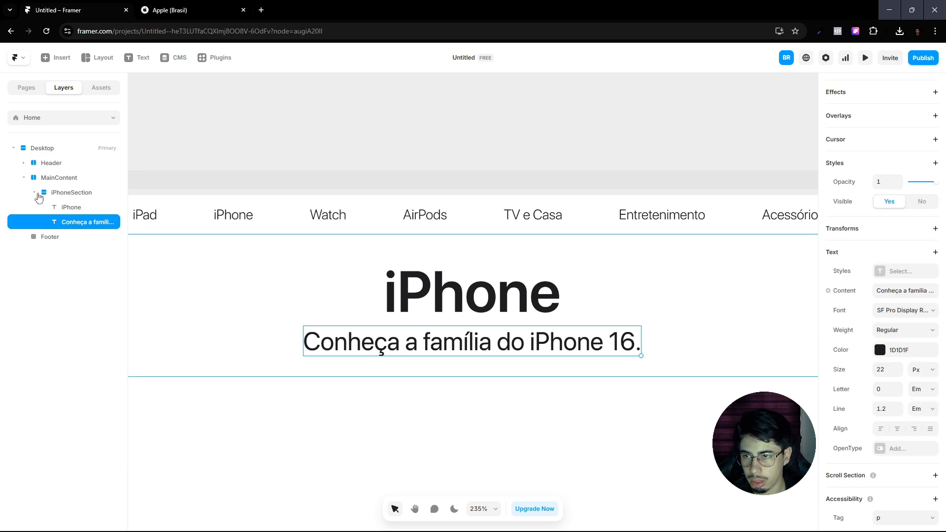
{"action": "key", "text": "ctrl+d"}
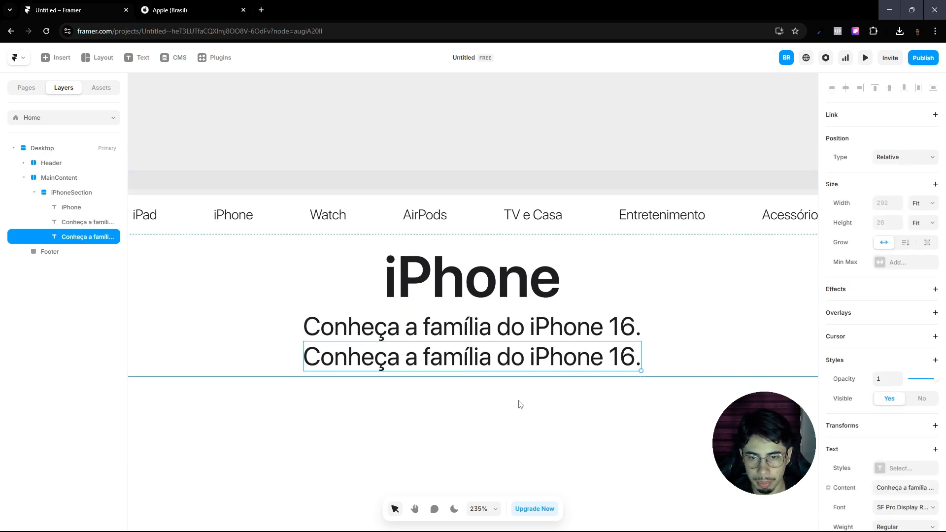
{"action": "key", "text": "ctrl+d"}
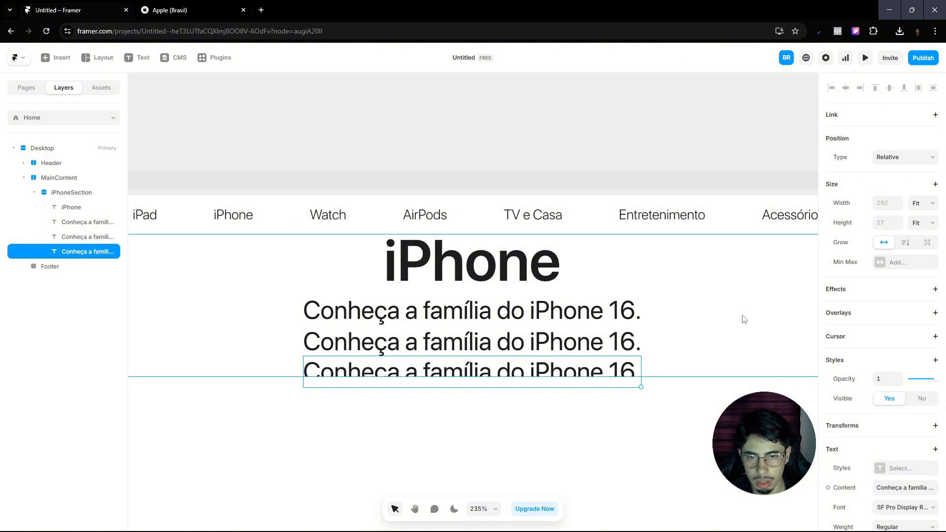
{"action": "left_click", "coordinate": [743, 318]}
{"action": "left_click", "coordinate": [922, 222]}
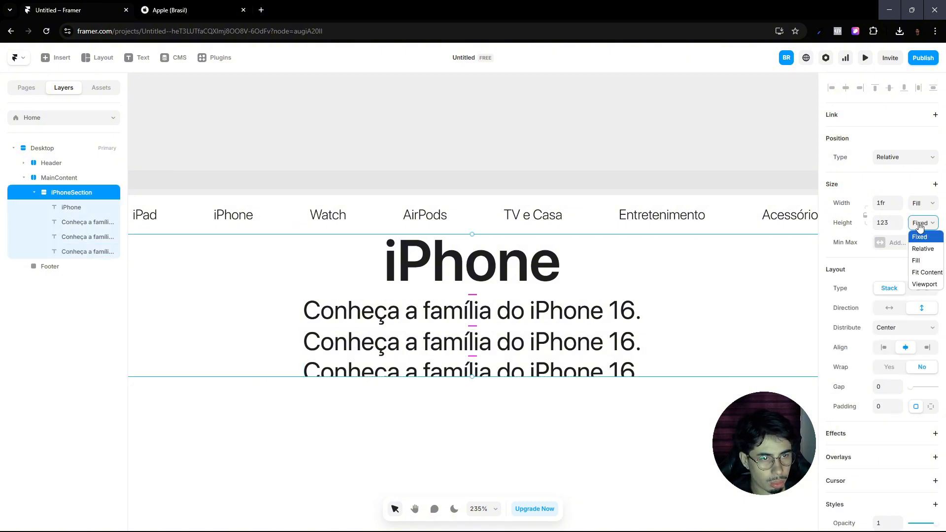
{"action": "left_click", "coordinate": [914, 274]}
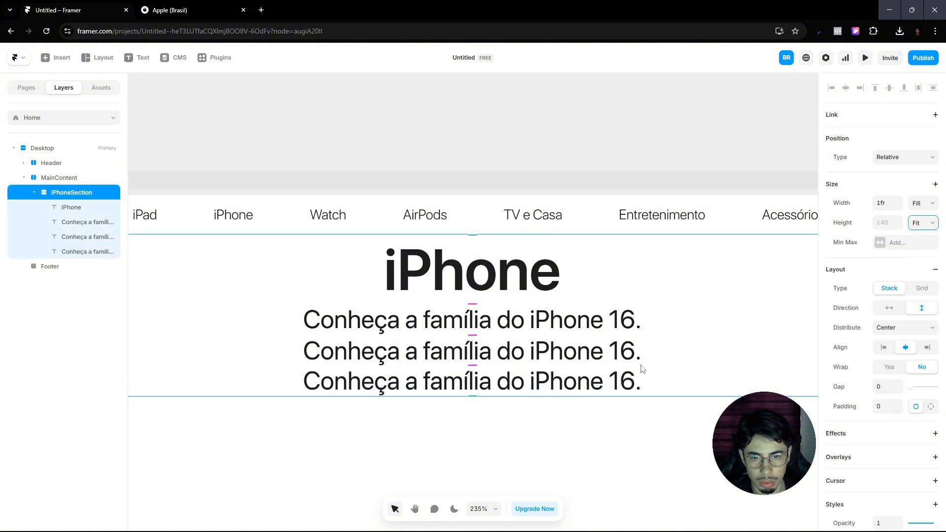
Step: Check the Apple banner's button labels and replace the first duplicated subtitle's text with "Saiba mais"
{"action": "left_click", "coordinate": [569, 380]}
{"action": "left_click", "coordinate": [565, 360], "text": "shift"}
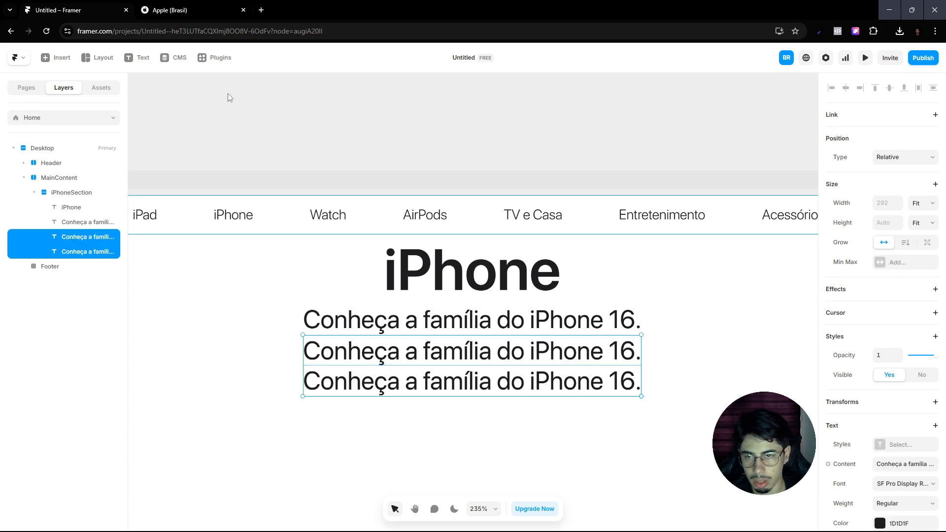
{"action": "left_click", "coordinate": [170, 10]}
{"action": "left_click", "coordinate": [68, 4]}
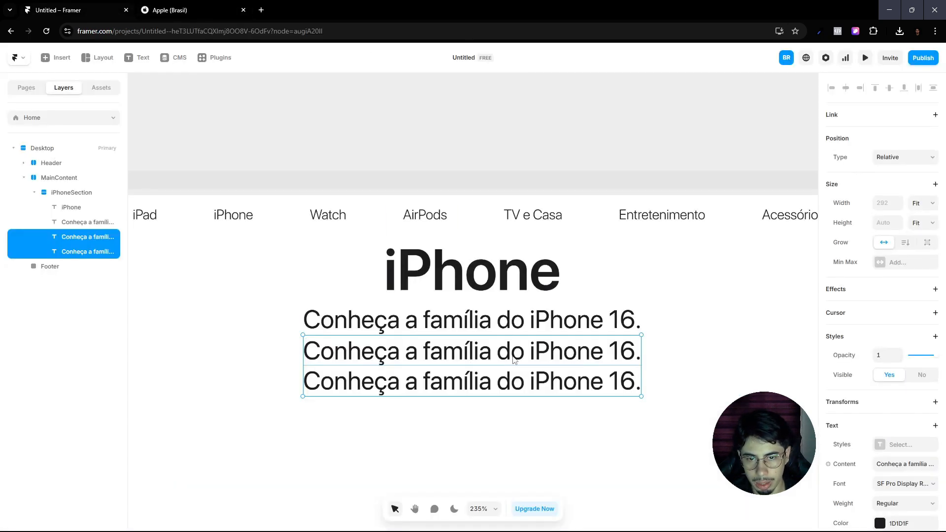
{"action": "left_click", "coordinate": [73, 236]}
{"action": "double_click", "coordinate": [441, 343]}
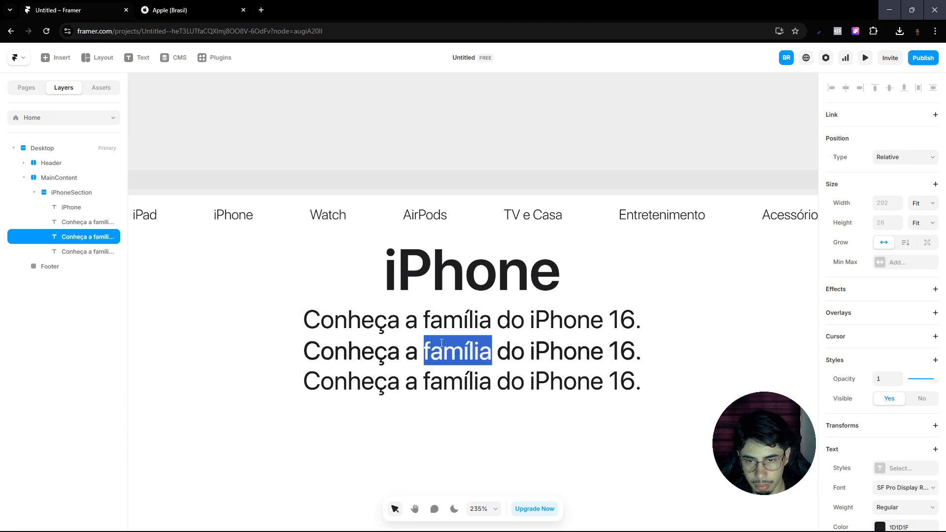
{"action": "key", "text": "ctrl+a"}
{"action": "type", "text": "S"}
{"action": "key", "text": "Caps_Lock"}
{"action": "type", "text": "aiba"}
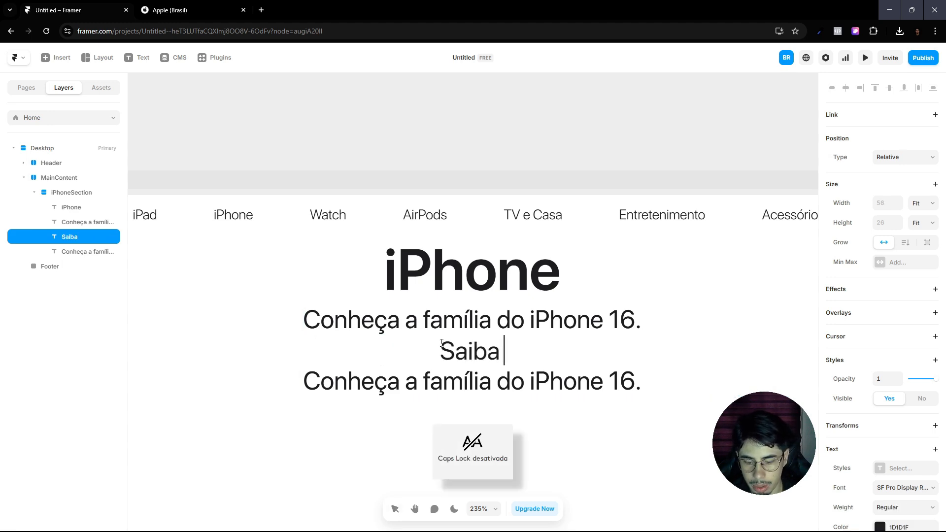
{"action": "type", "text": " mais"}
Step: Replace the last duplicated subtitle's text with "Comprar" and wrap it together with "Saiba mais" in a stack
{"action": "left_click", "coordinate": [201, 7]}
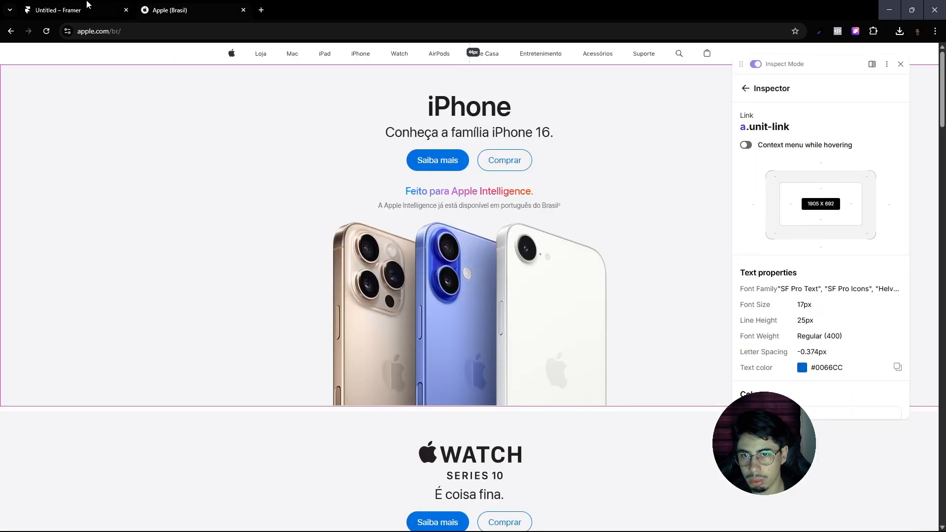
{"action": "left_click", "coordinate": [88, 4]}
{"action": "left_click", "coordinate": [597, 385]}
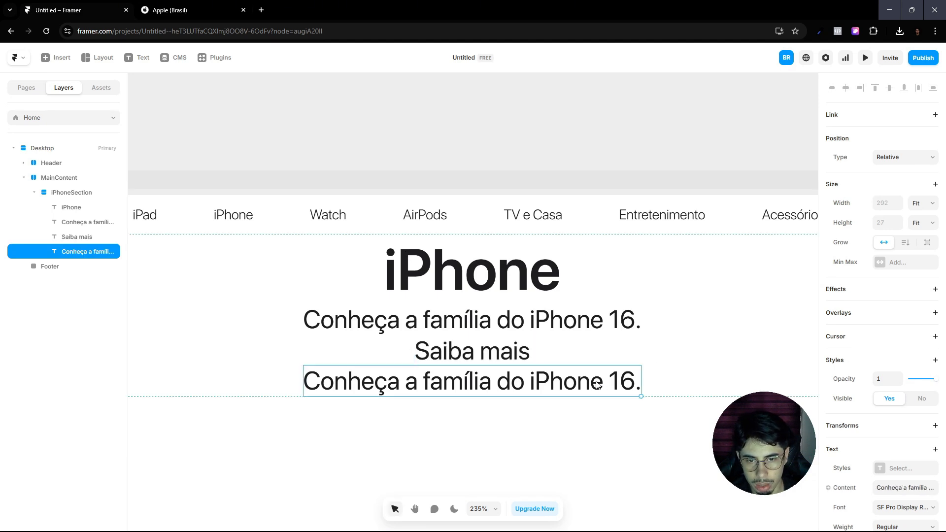
{"action": "double_click", "coordinate": [597, 385]}
{"action": "type", "text": "C"}
{"action": "key", "text": "Caps_Lock"}
{"action": "type", "text": "omprar"}
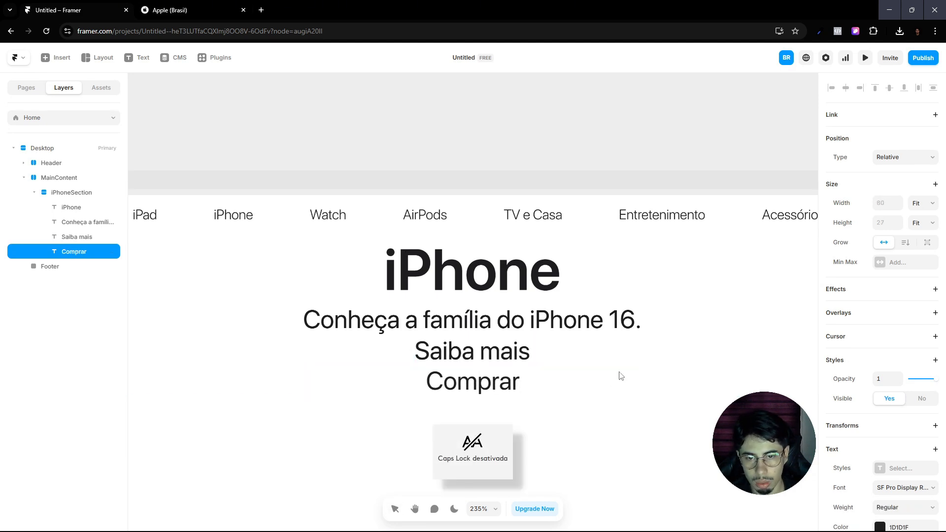
{"action": "left_click", "coordinate": [71, 238], "text": "shift"}
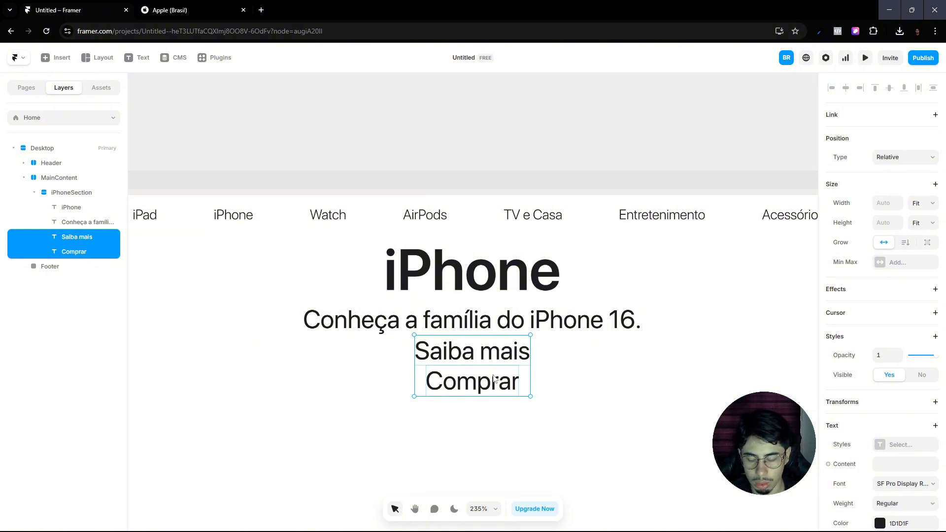
{"action": "key", "text": "ctrl+Return"}
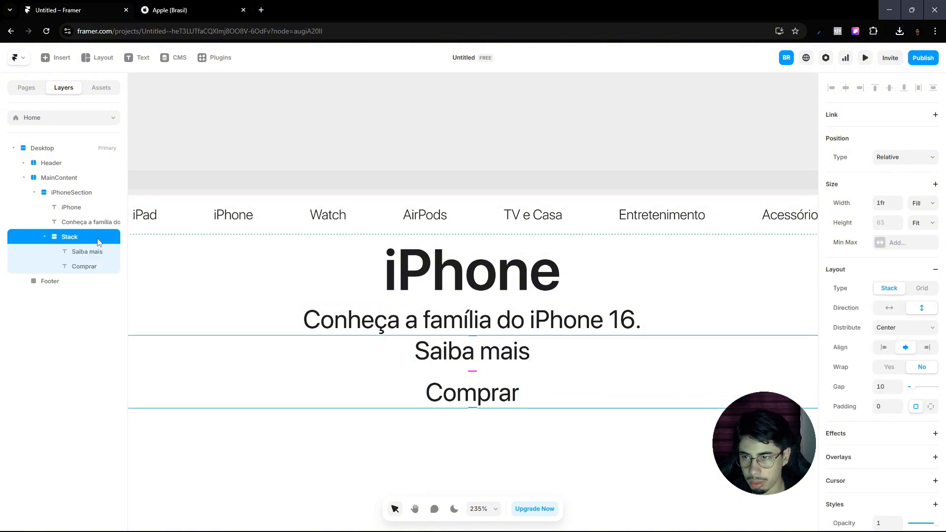
Step: Lay out the stack holding "Saiba mais" and "Comprar" horizontally and set its width to Fit Content
{"action": "left_click", "coordinate": [44, 236]}
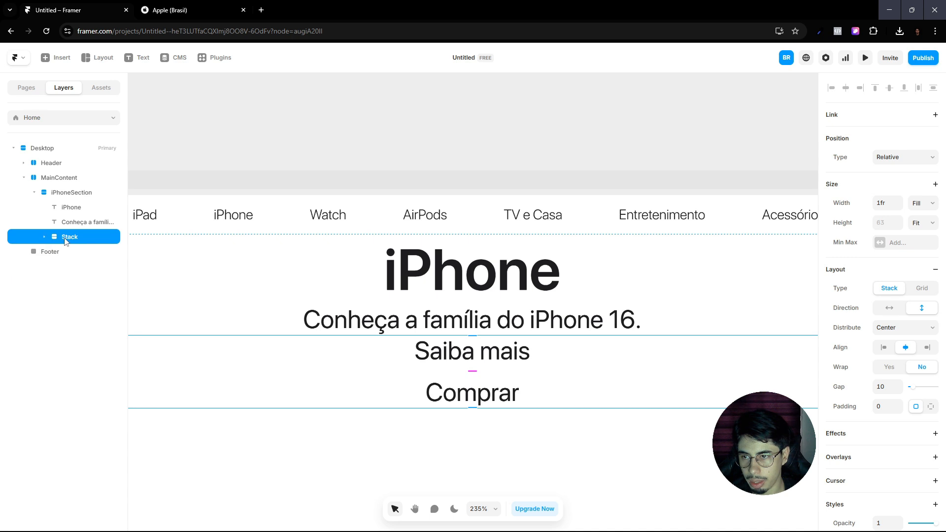
{"action": "left_click", "coordinate": [890, 308]}
{"action": "key", "text": "ctrl+minus"}
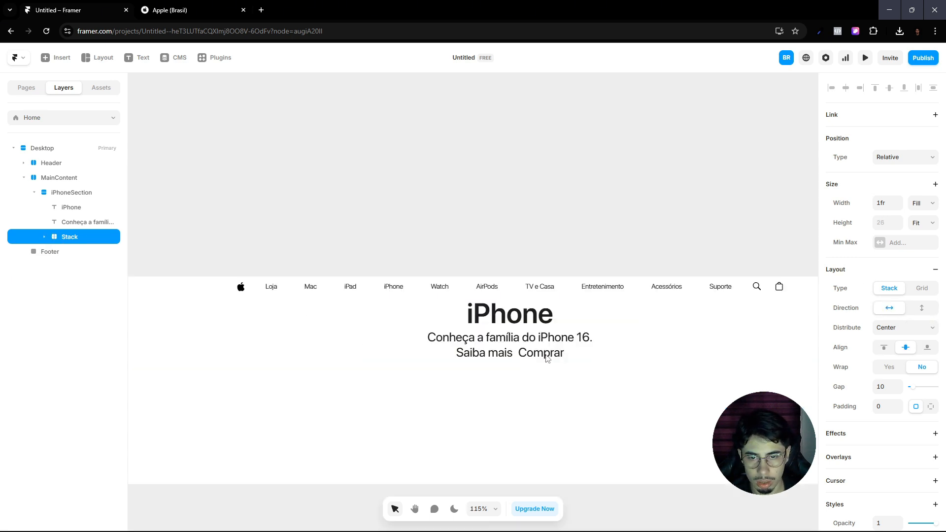
{"action": "left_click", "coordinate": [923, 209]}
{"action": "left_click", "coordinate": [922, 252]}
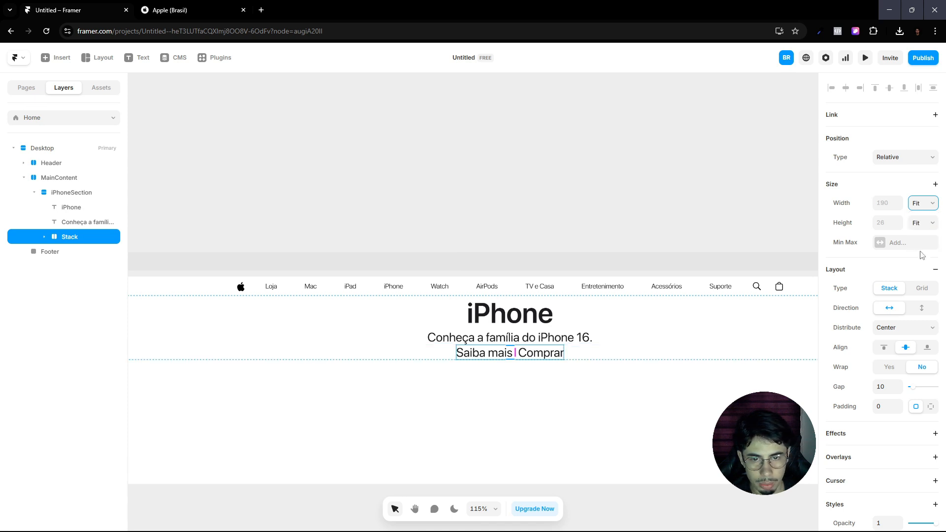
Step: Wrap the "Saiba mais" text in its own stack inside the existing horizontal stack
{"action": "left_click", "coordinate": [521, 358]}
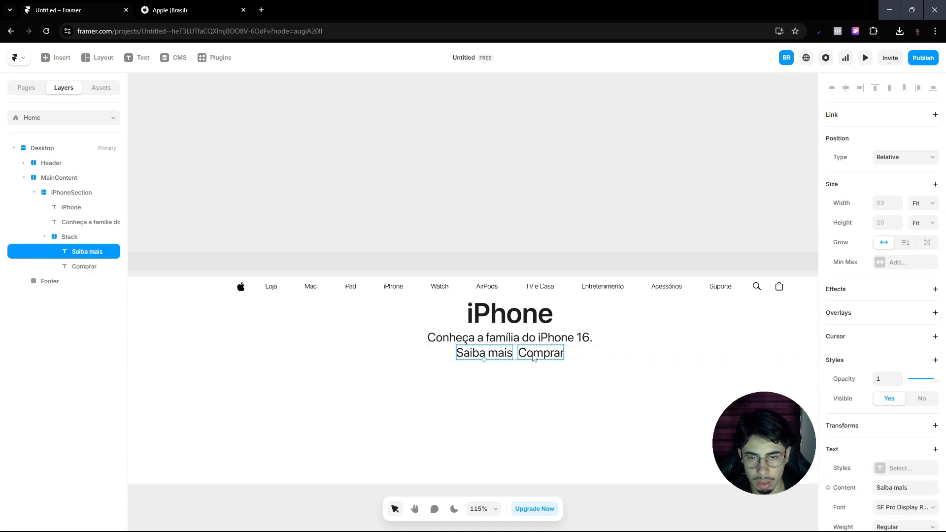
{"action": "left_click", "coordinate": [87, 250]}
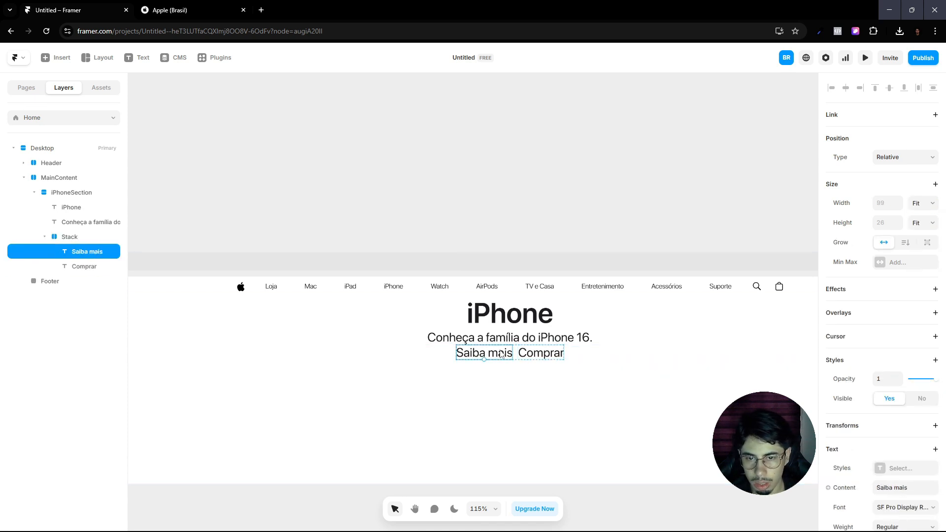
{"action": "scroll", "coordinate": [500, 360], "scroll_direction": "up", "scroll_amount": 5}
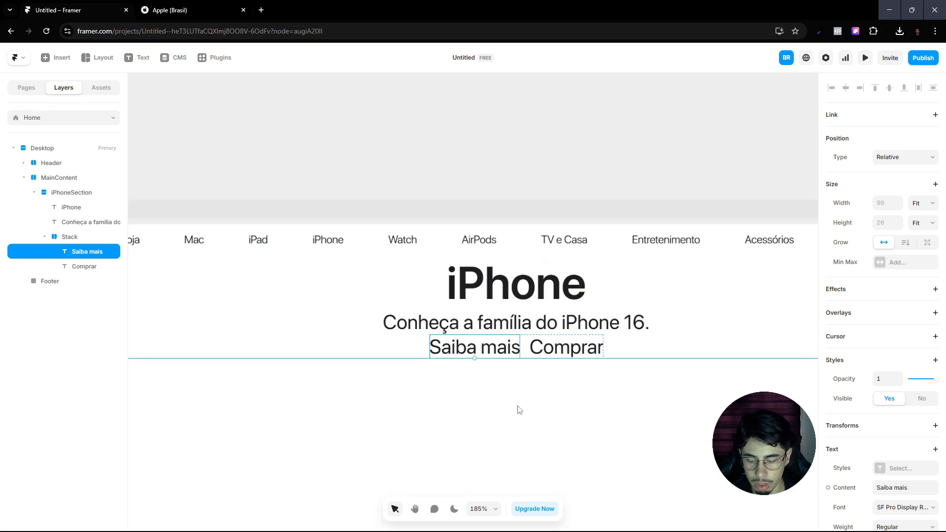
{"action": "key", "text": "ctrl+Return"}
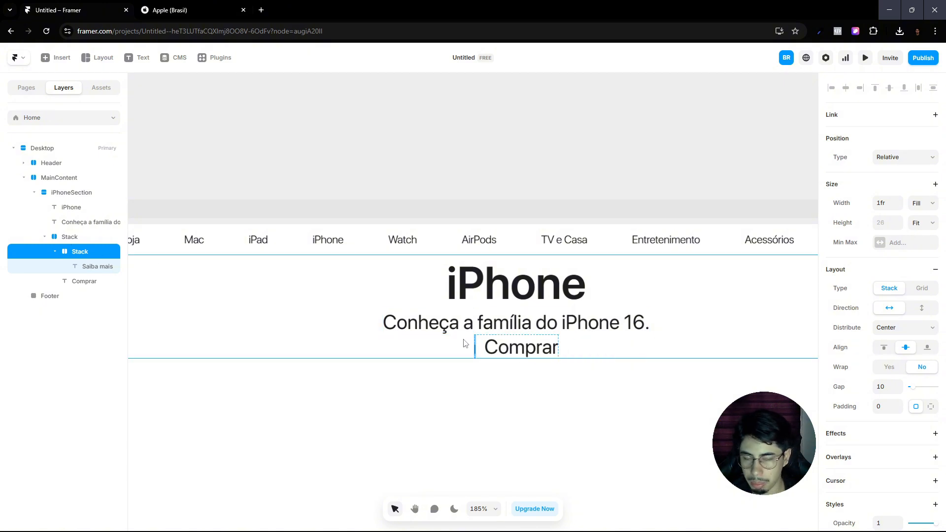
Step: Set the width of the nested stack around "Saiba mais" to Fit Content
{"action": "left_click", "coordinate": [505, 352]}
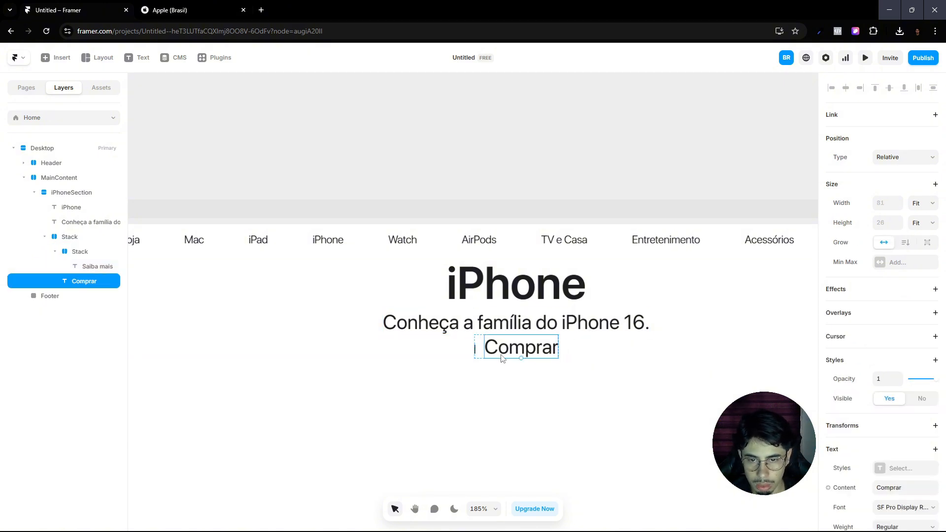
{"action": "left_click", "coordinate": [470, 350]}
{"action": "left_click", "coordinate": [70, 254]}
{"action": "left_click", "coordinate": [54, 253]}
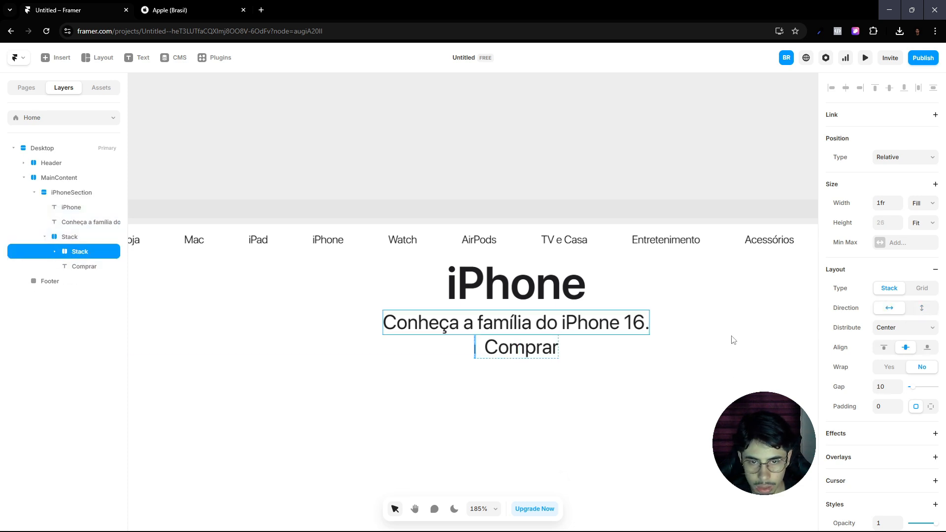
{"action": "left_click", "coordinate": [924, 204]}
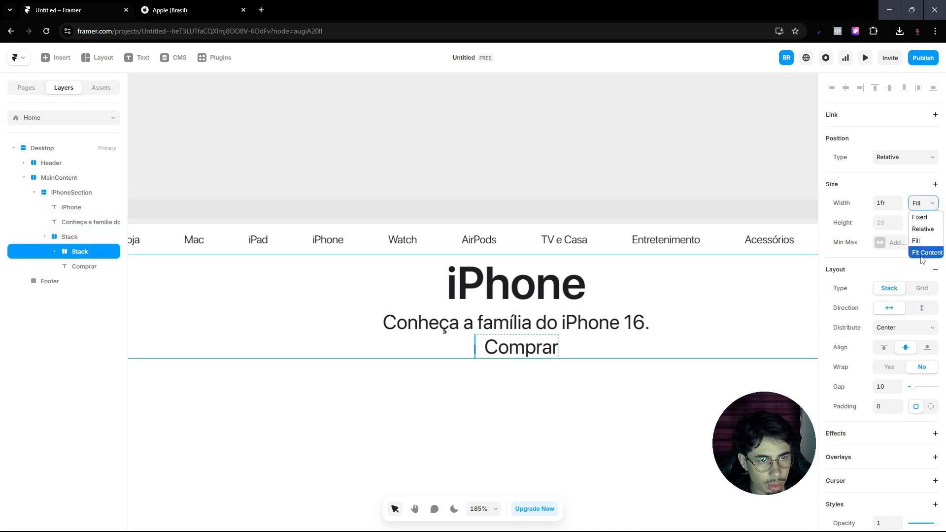
{"action": "left_click", "coordinate": [923, 254]}
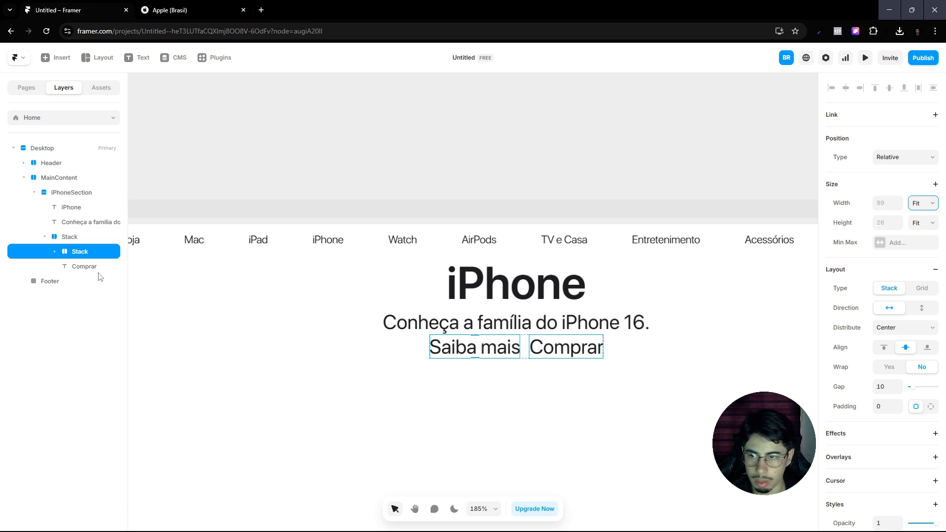
Step: Rename the nested stack around "Saiba mais" as Button
{"action": "double_click", "coordinate": [78, 251]}
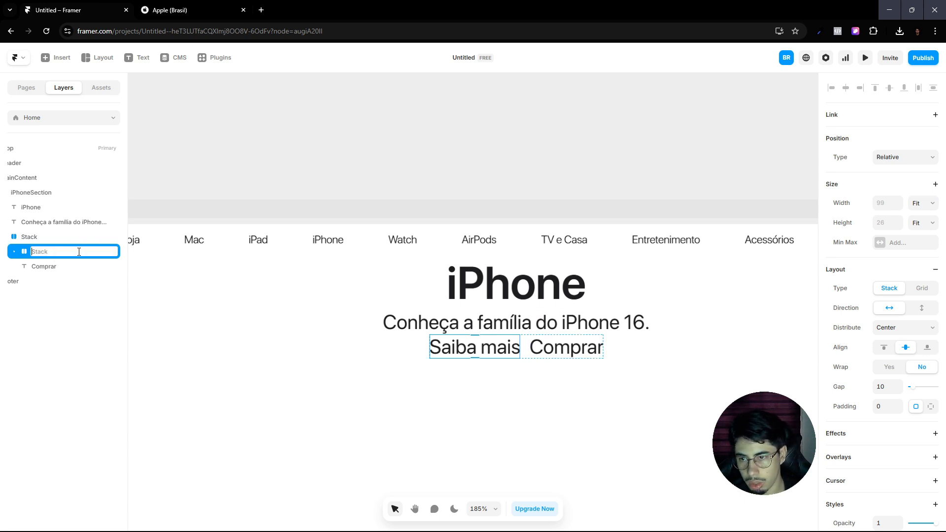
{"action": "key", "text": "Caps_Lock"}
{"action": "key", "text": "Return"}
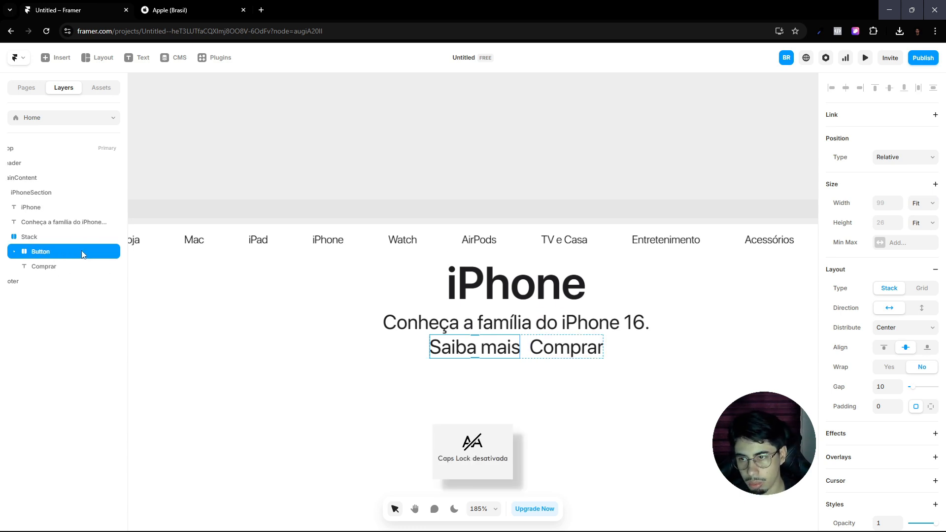
Step: Inspect the "Saiba mais" button on the Apple (Brasil) page for its padding, text properties and colors, and return to Framer
{"action": "scroll", "coordinate": [906, 321], "scroll_direction": "down", "scroll_amount": 2}
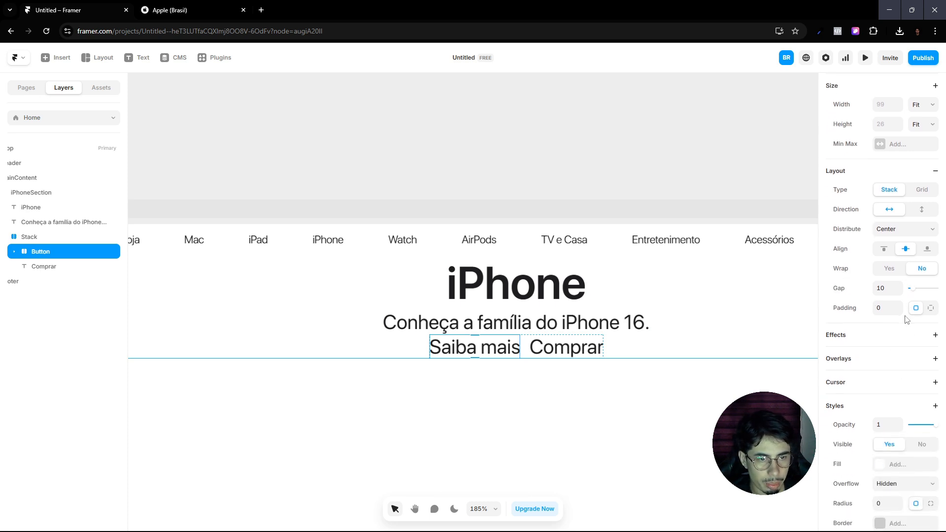
{"action": "left_click", "coordinate": [250, 5]}
{"action": "left_click", "coordinate": [451, 160]}
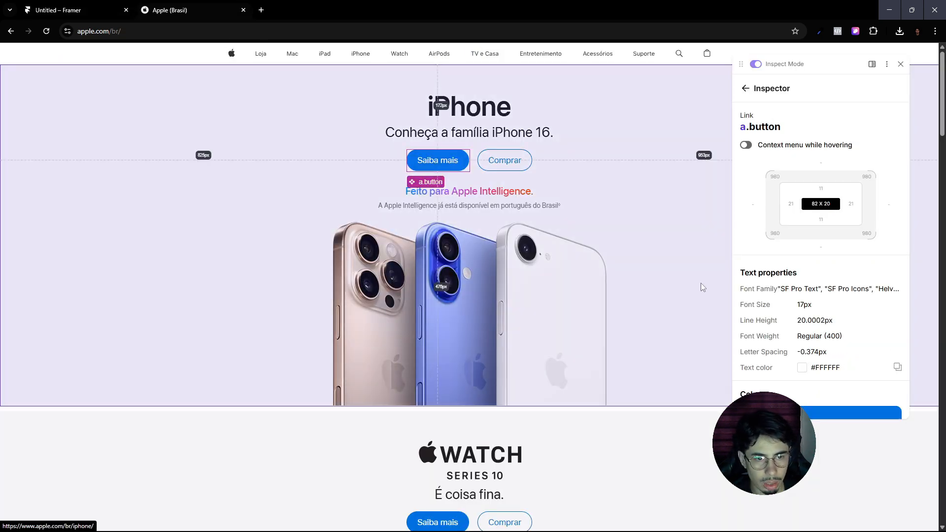
{"action": "scroll", "coordinate": [817, 337], "scroll_direction": "down", "scroll_amount": 5}
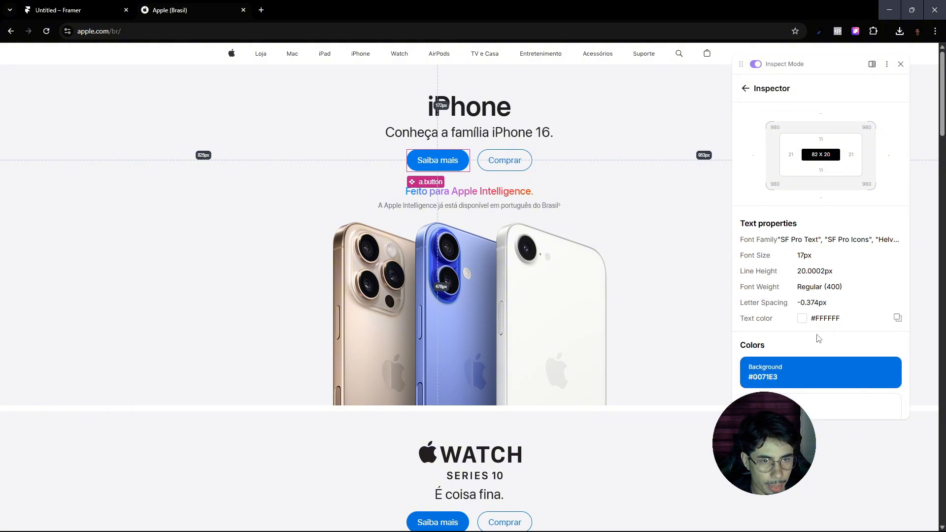
{"action": "scroll", "coordinate": [817, 337], "scroll_direction": "up", "scroll_amount": 5}
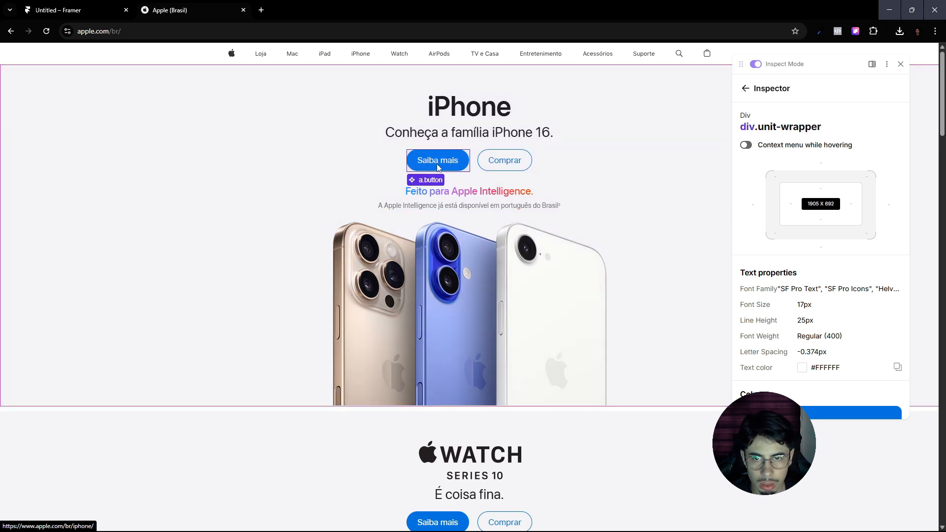
{"action": "left_click", "coordinate": [35, 3]}
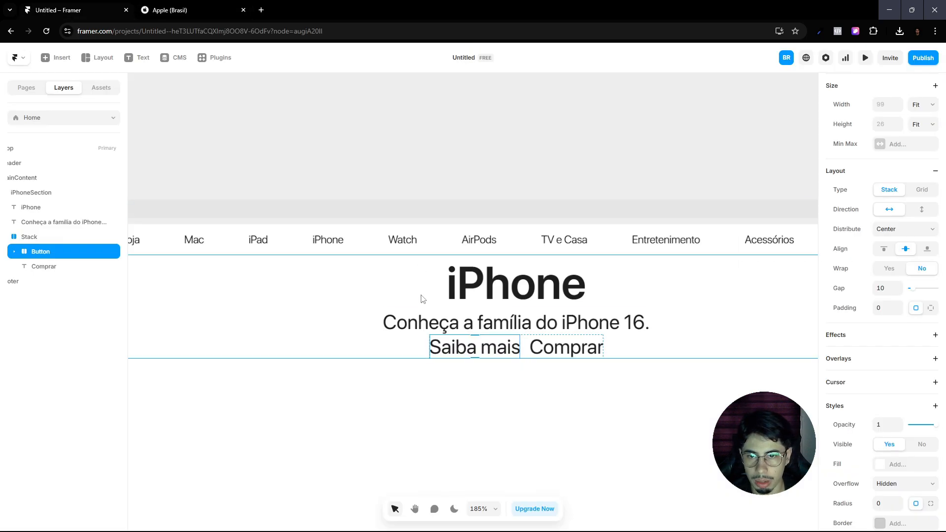
{"action": "scroll", "coordinate": [893, 387], "scroll_direction": "down", "scroll_amount": 4}
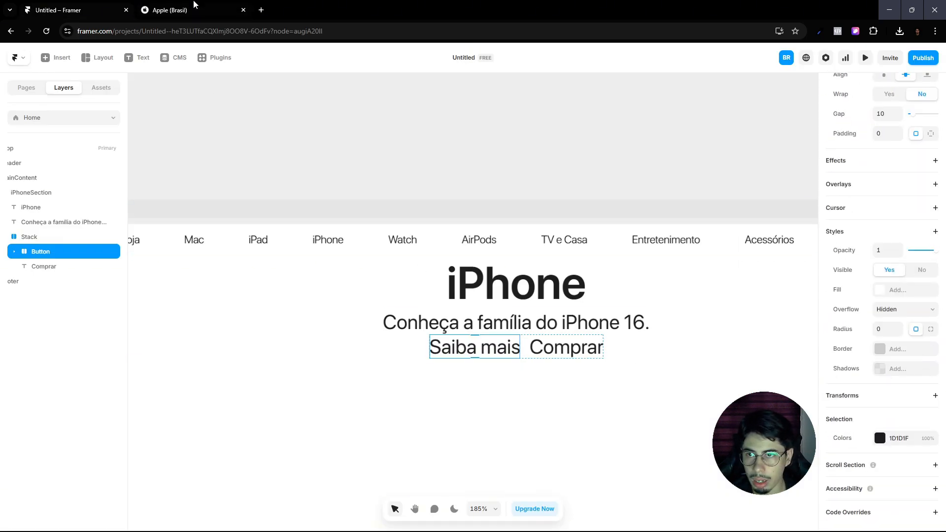
{"action": "left_click", "coordinate": [195, 2]}
{"action": "left_click", "coordinate": [88, 4]}
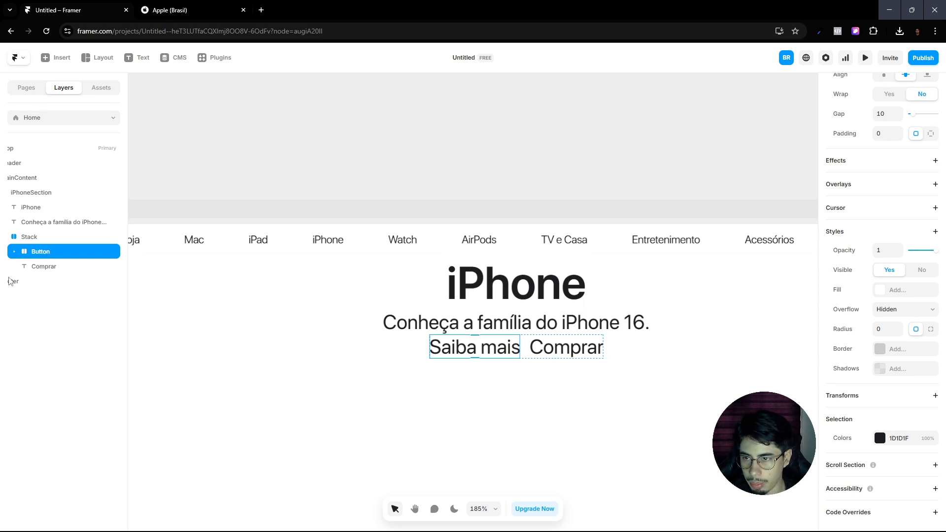
Step: Set the font size of the "Saiba mais" text inside Button to 17 px
{"action": "left_click", "coordinate": [16, 251]}
{"action": "left_click", "coordinate": [56, 266]}
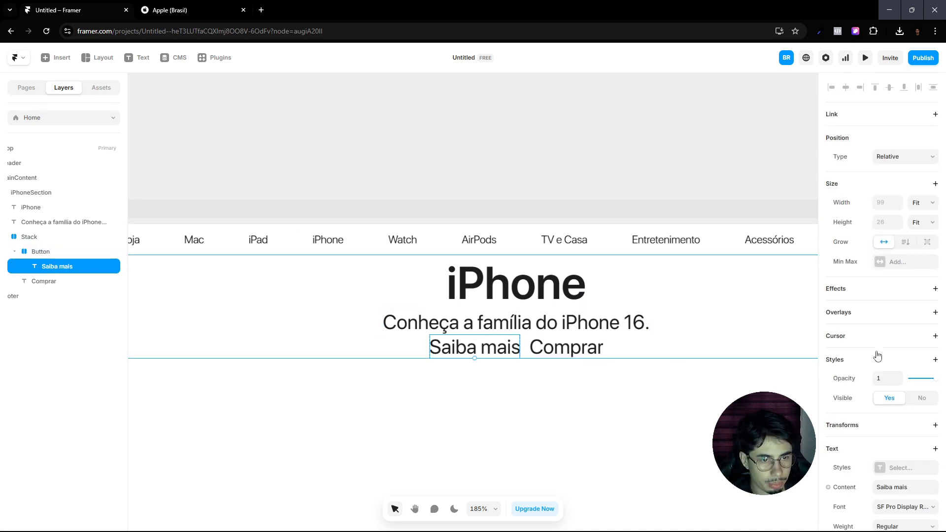
{"action": "scroll", "coordinate": [882, 357], "scroll_direction": "down", "scroll_amount": 4}
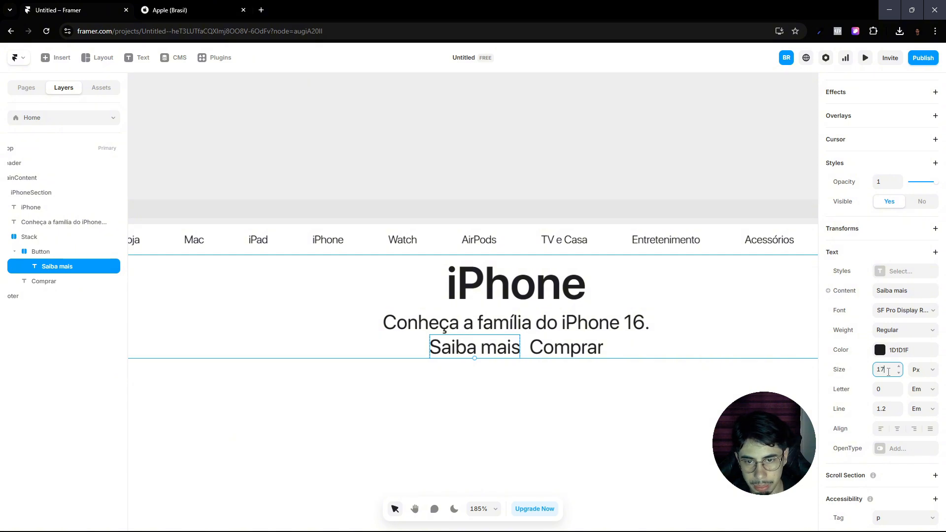
{"action": "key", "text": "Return"}
Step: Give the Button stack individual padding of 5 at top and bottom and 15 at right and left
{"action": "left_click", "coordinate": [38, 253]}
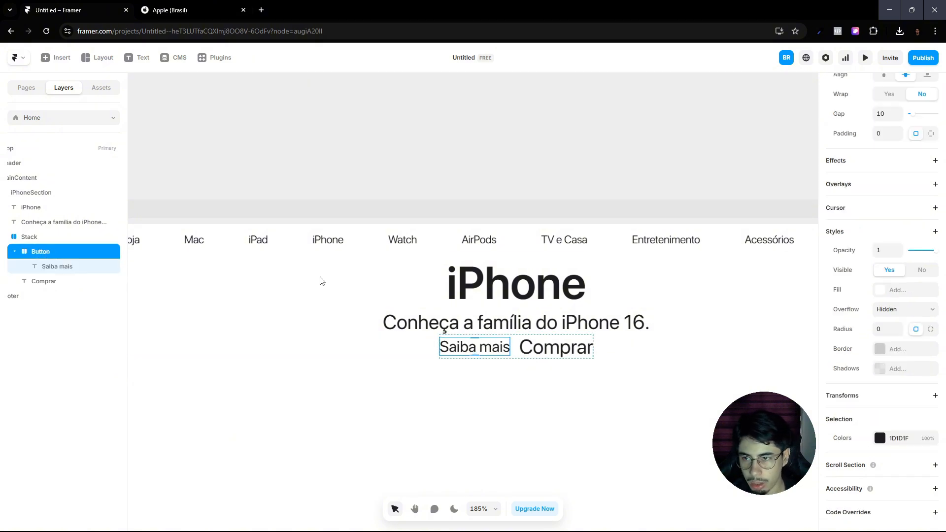
{"action": "scroll", "coordinate": [887, 405], "scroll_direction": "up", "scroll_amount": 4}
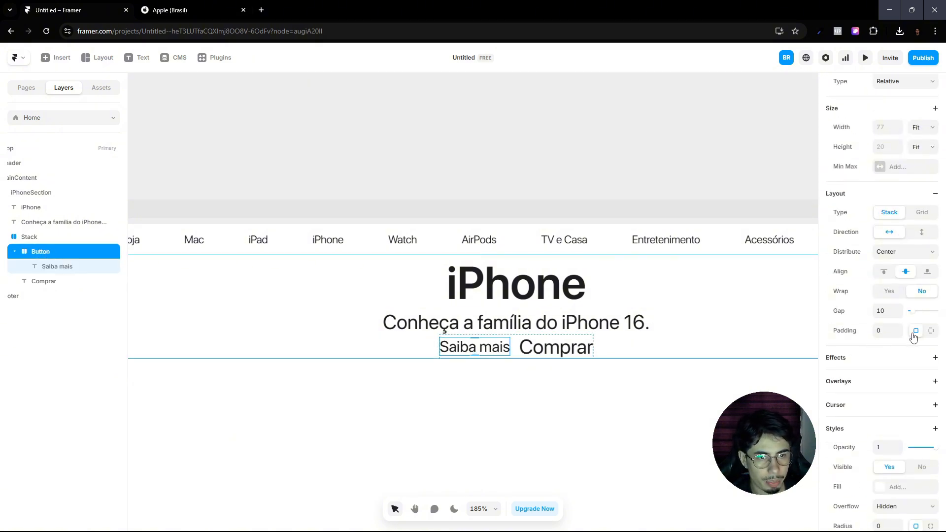
{"action": "left_click", "coordinate": [930, 332]}
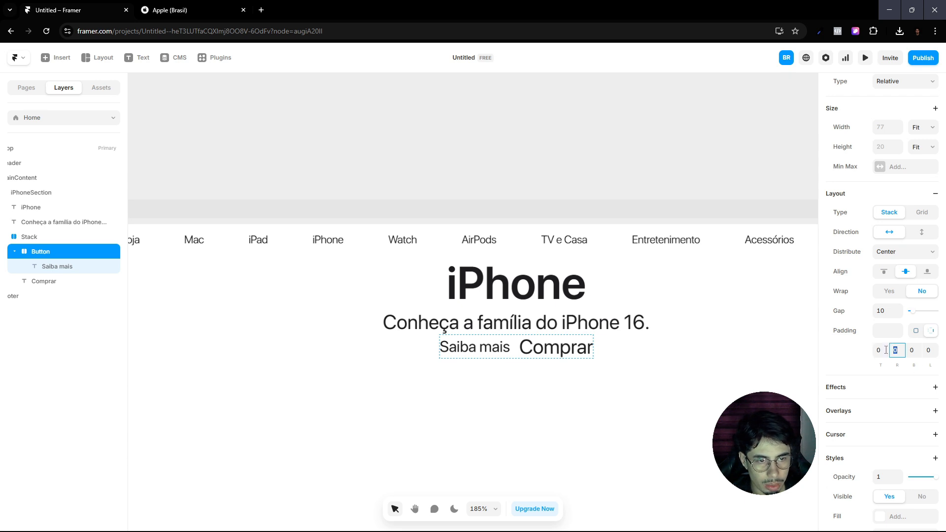
{"action": "left_click", "coordinate": [899, 351]}
{"action": "type", "text": "15"}
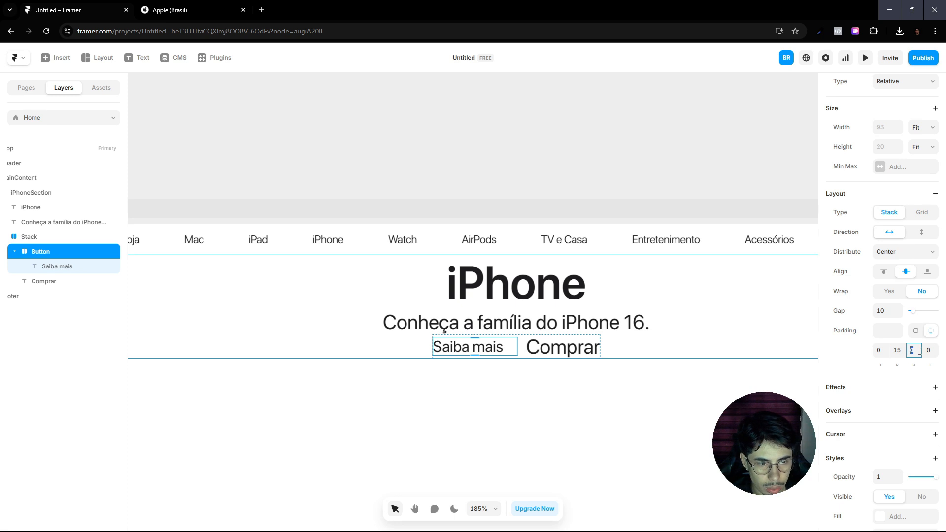
{"action": "type", "text": "15"}
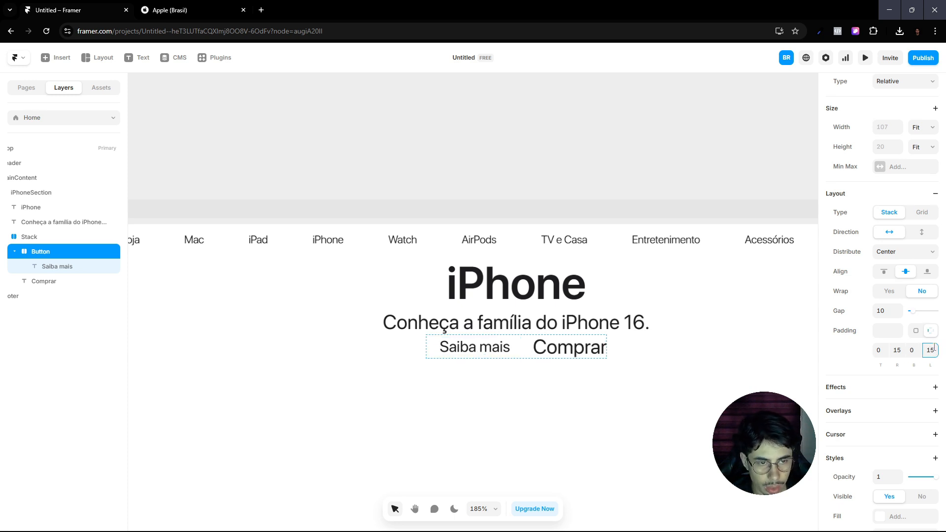
{"action": "type", "text": "6"}
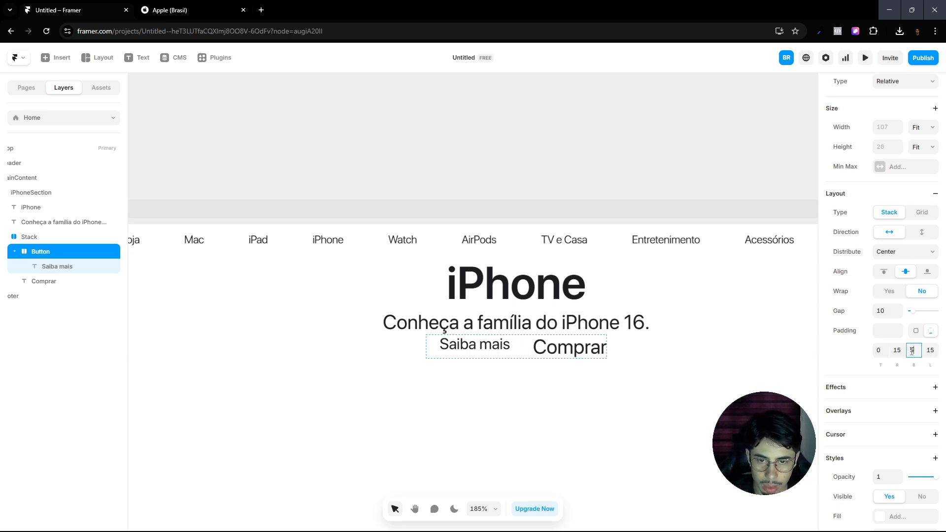
{"action": "left_click", "coordinate": [882, 351]}
{"action": "type", "text": "5"}
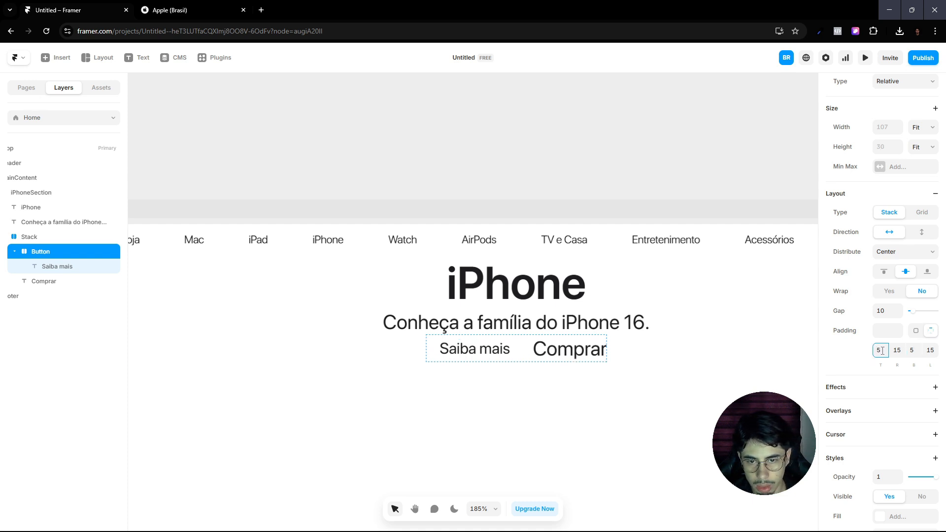
Step: Copy the background color #0071E3 from the Apple page's inspector and apply it as the Button stack's fill in Framer
{"action": "left_click", "coordinate": [228, 8]}
{"action": "scroll", "coordinate": [793, 367], "scroll_direction": "down", "scroll_amount": 3}
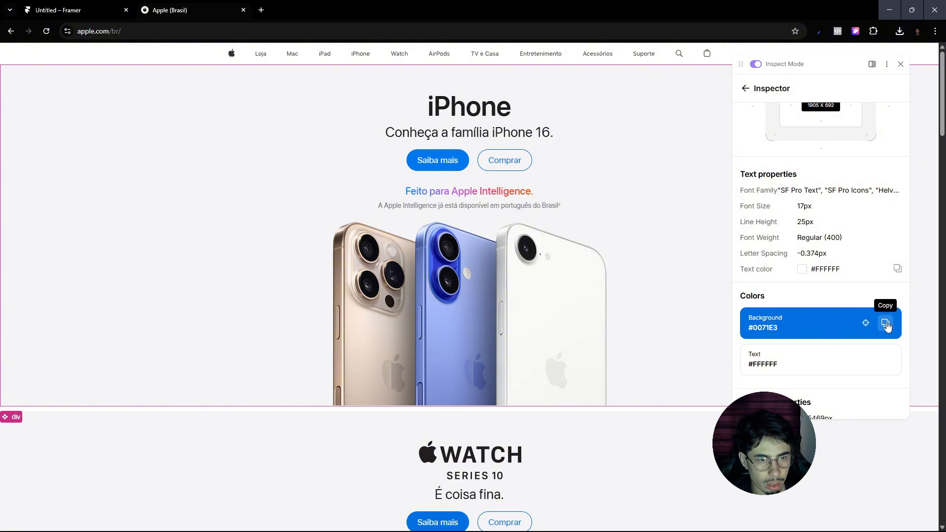
{"action": "left_click", "coordinate": [885, 323]}
{"action": "key", "text": "ctrl+Tab"}
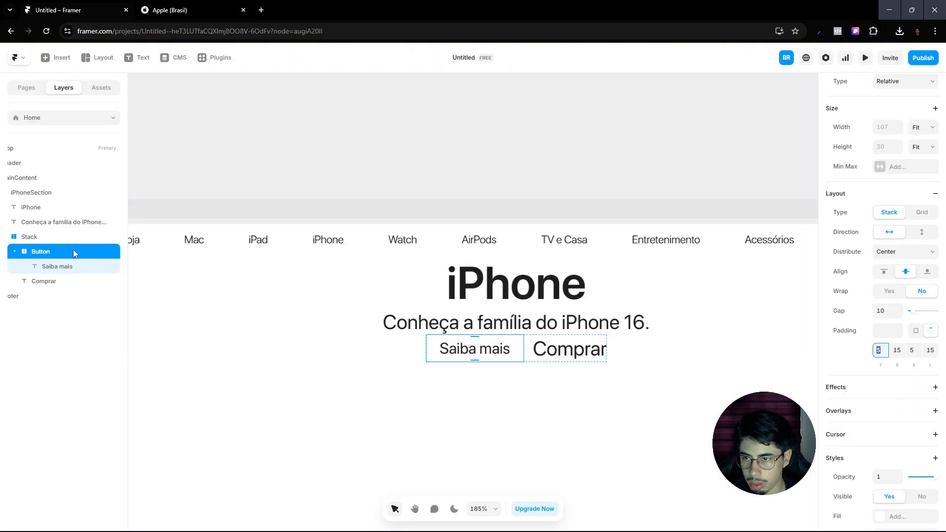
{"action": "scroll", "coordinate": [899, 402], "scroll_direction": "down", "scroll_amount": 3}
{"action": "left_click", "coordinate": [893, 368]}
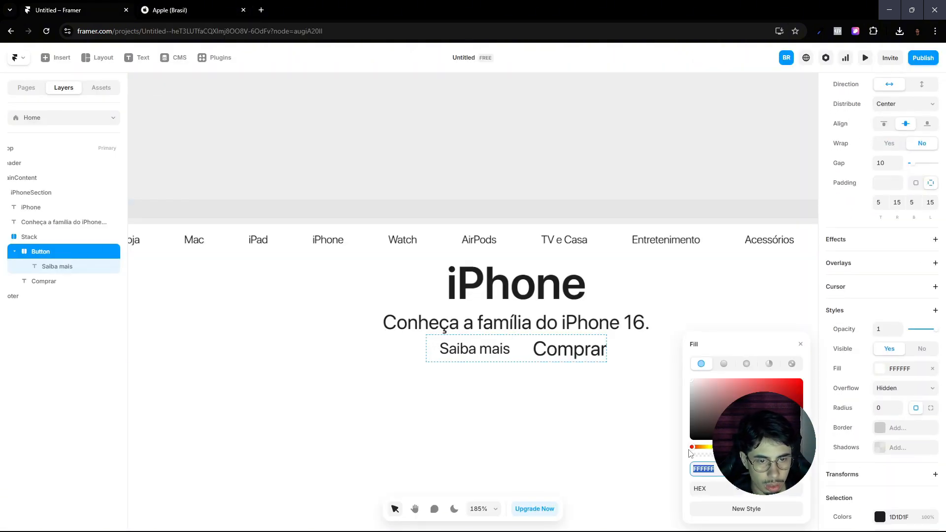
{"action": "key", "text": "Return"}
{"action": "left_click", "coordinate": [514, 421]}
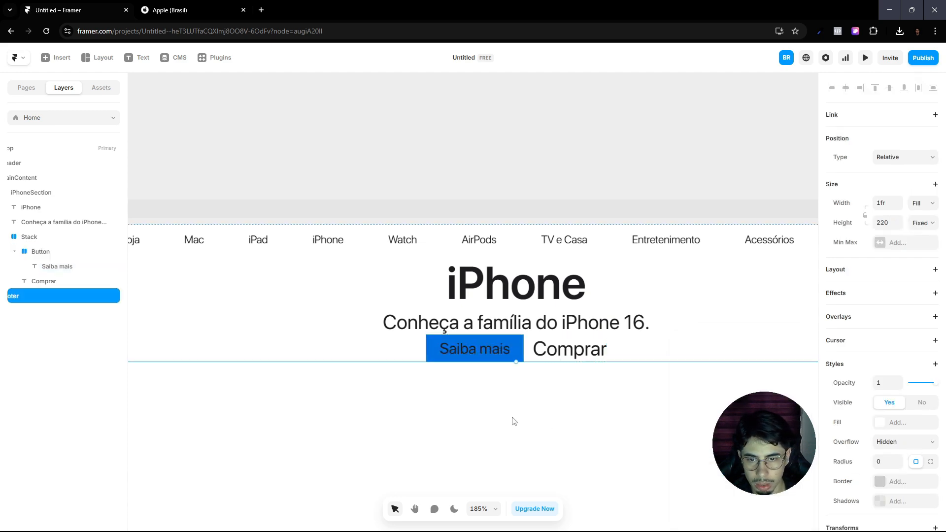
Step: Set the color of the "Saiba mais" text inside Button to white, FFFFFF
{"action": "left_click", "coordinate": [53, 266]}
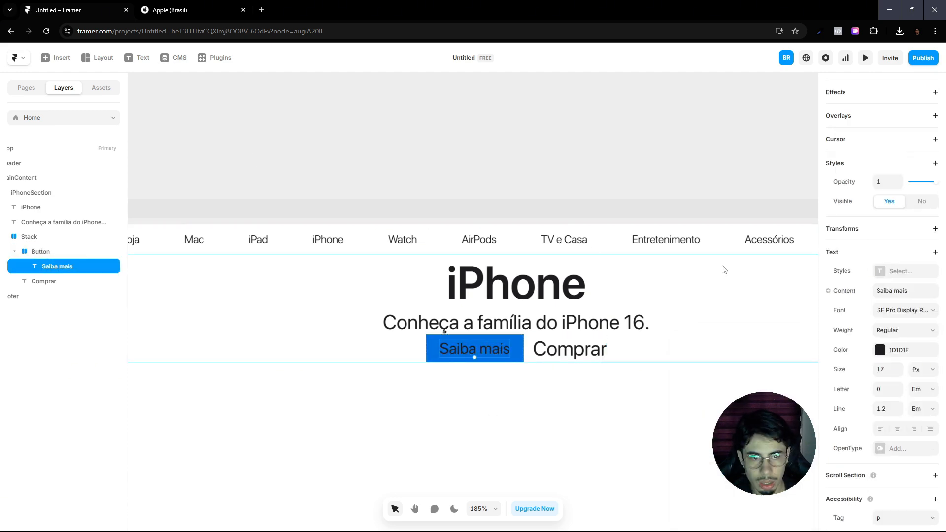
{"action": "left_click", "coordinate": [158, 10]}
{"action": "left_click", "coordinate": [74, 10]}
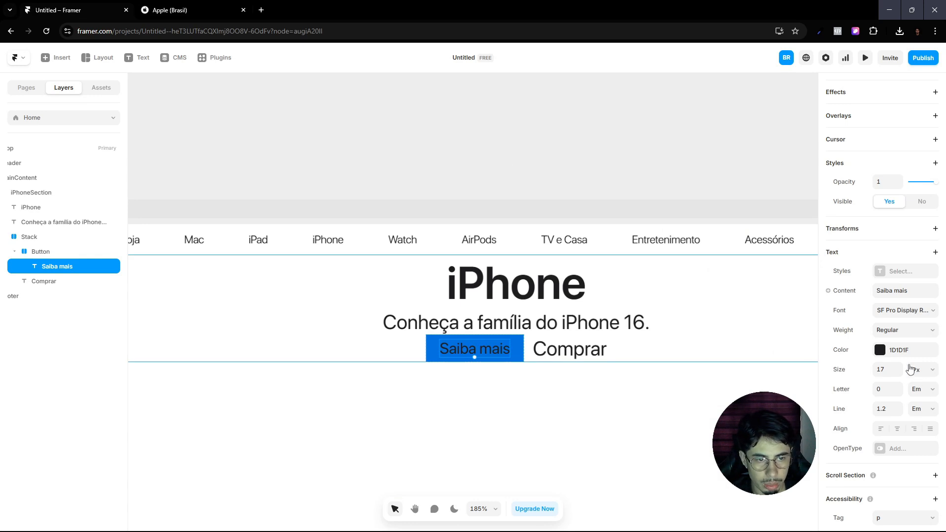
{"action": "left_click", "coordinate": [900, 350]}
{"action": "left_click", "coordinate": [705, 399]}
{"action": "left_click", "coordinate": [578, 410]}
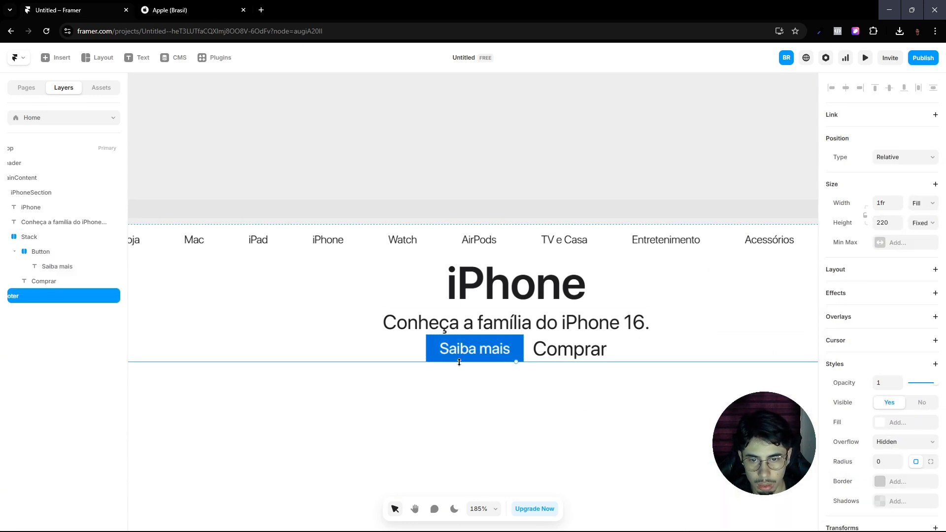
Step: Round the corners of the "Saiba mais" Button stack with a radius of 100
{"action": "scroll", "coordinate": [459, 362], "scroll_direction": "up", "scroll_amount": 5}
{"action": "left_click", "coordinate": [34, 252]}
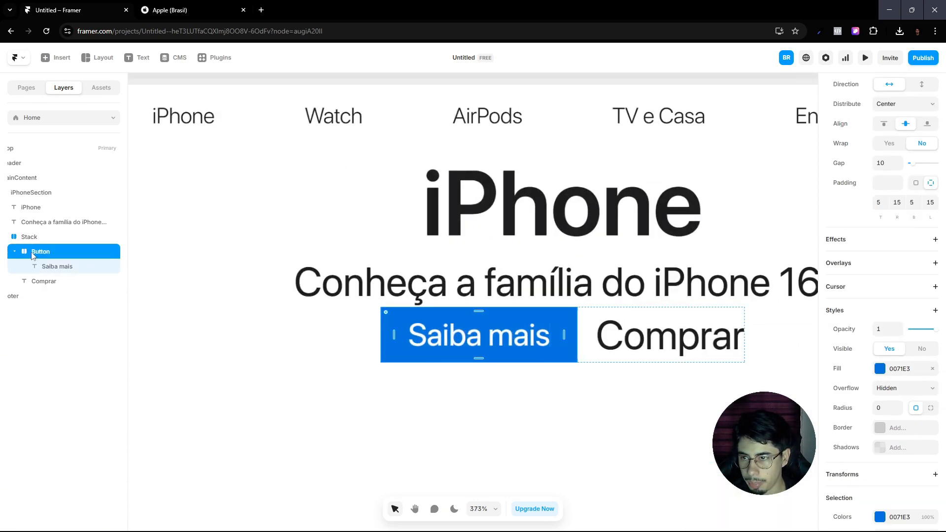
{"action": "left_click", "coordinate": [167, 10]}
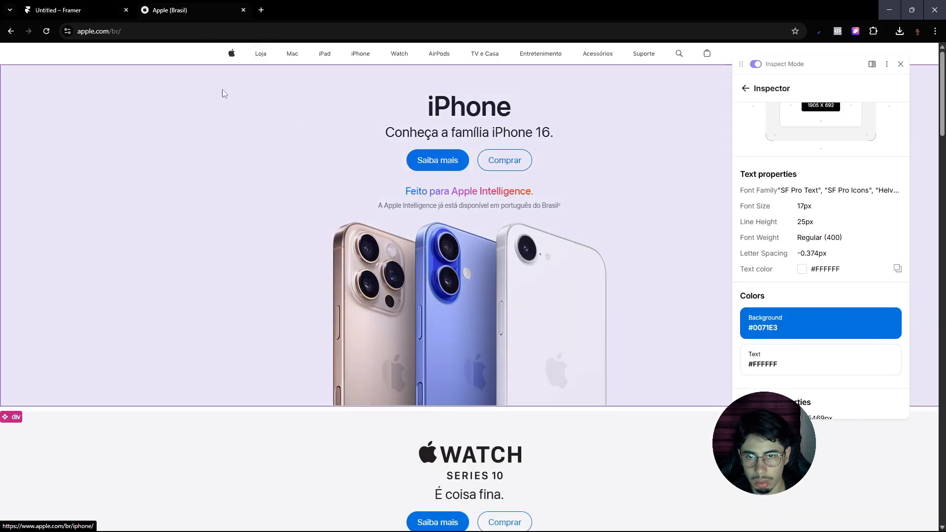
{"action": "left_click", "coordinate": [63, 9]}
{"action": "scroll", "coordinate": [882, 377], "scroll_direction": "down", "scroll_amount": 2}
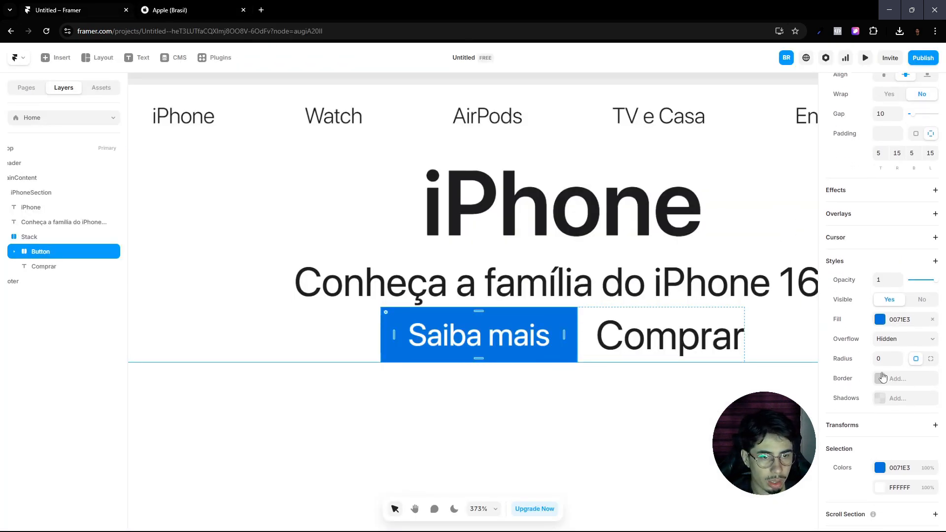
{"action": "left_click", "coordinate": [882, 360]}
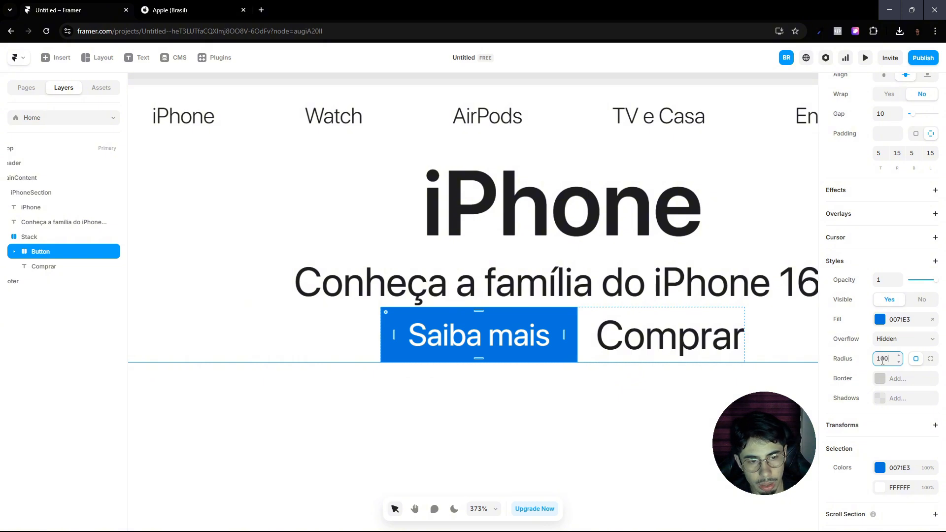
{"action": "key", "text": "Return"}
{"action": "scroll", "coordinate": [497, 344], "scroll_direction": "up", "scroll_amount": 3}
{"action": "scroll", "coordinate": [542, 353], "scroll_direction": "down", "scroll_amount": 3}
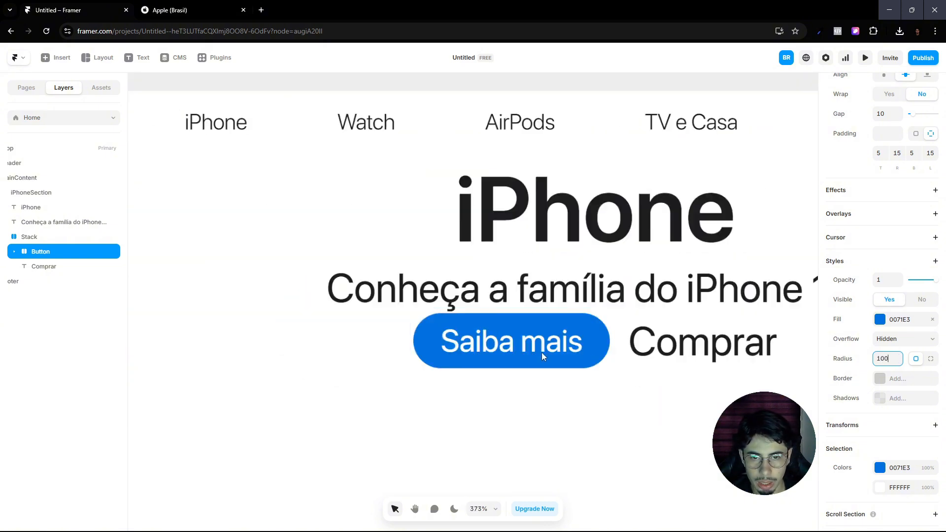
Step: Compare the "Saiba mais" text settings with the text properties inspected on the Apple (Brasil) page, and return to Framer
{"action": "double_click", "coordinate": [489, 328]}
{"action": "key", "text": "ctrl+Tab"}
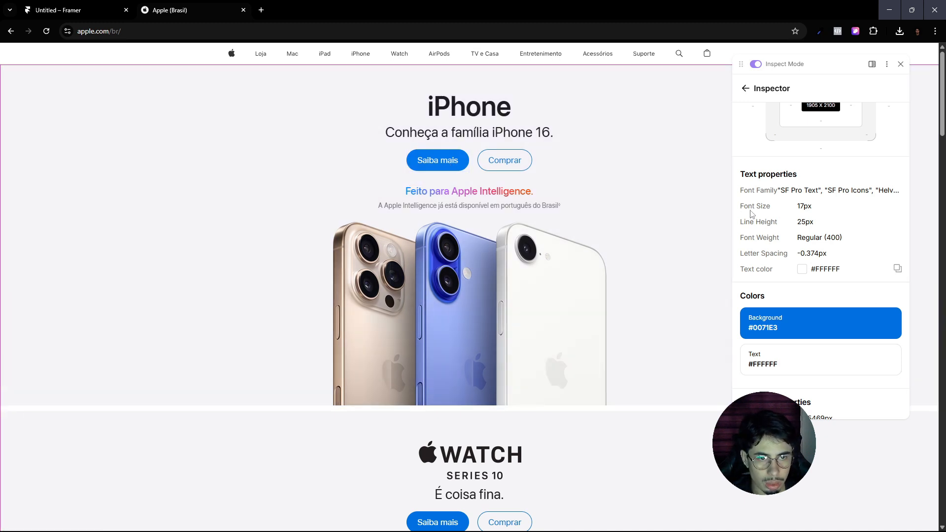
{"action": "key", "text": "ctrl+Tab"}
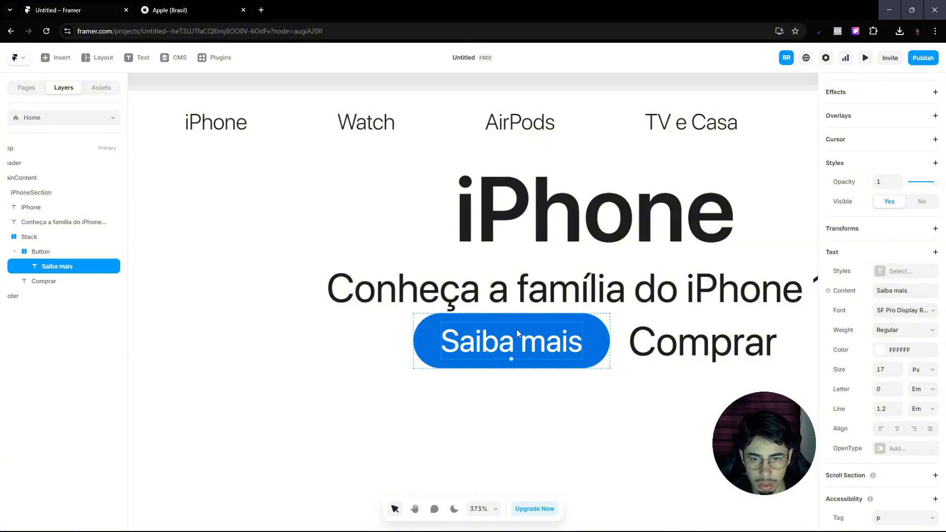
{"action": "left_click", "coordinate": [604, 413]}
Step: Delete the standalone "Comprar" text from the Stack and duplicate the "Saiba mais" Button in its place
{"action": "scroll", "coordinate": [604, 413], "scroll_direction": "down", "scroll_amount": 10}
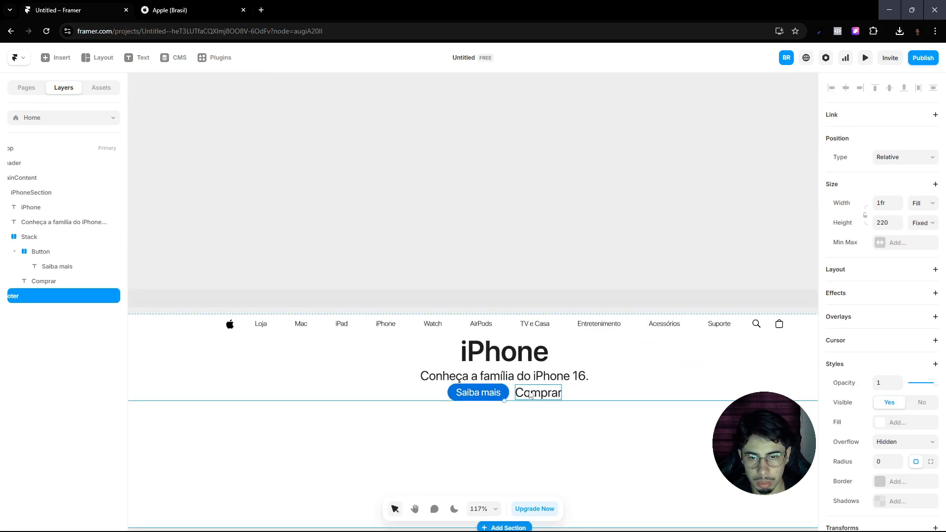
{"action": "left_click", "coordinate": [524, 396]}
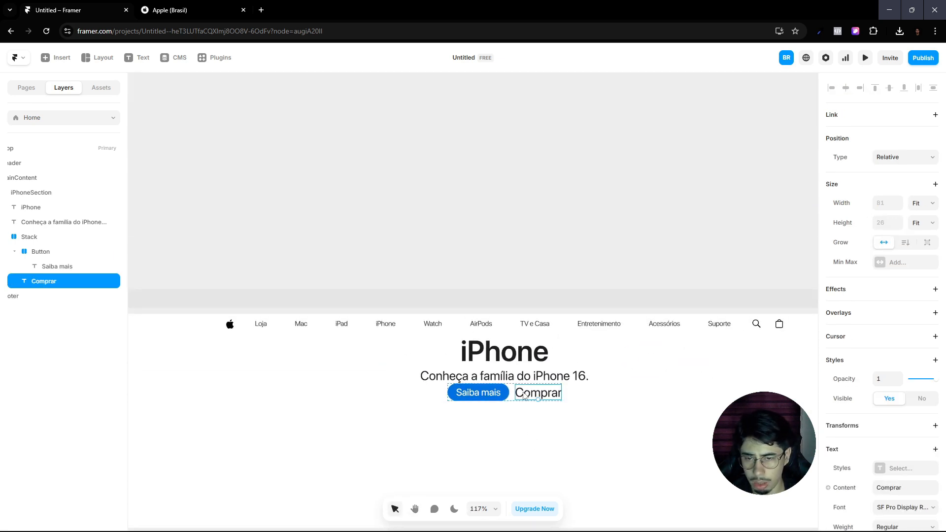
{"action": "key", "text": "Delete"}
{"action": "left_click", "coordinate": [14, 251]}
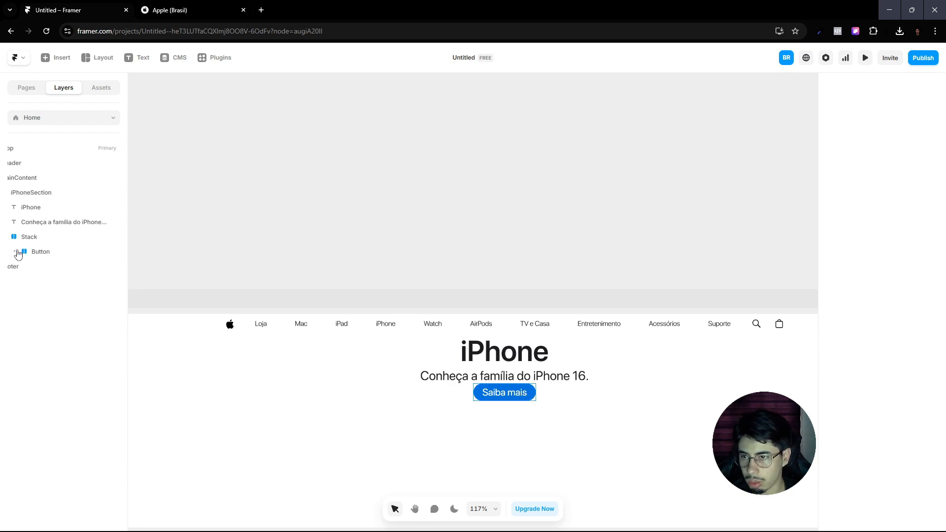
{"action": "left_click", "coordinate": [40, 252]}
{"action": "key", "text": "ctrl+d"}
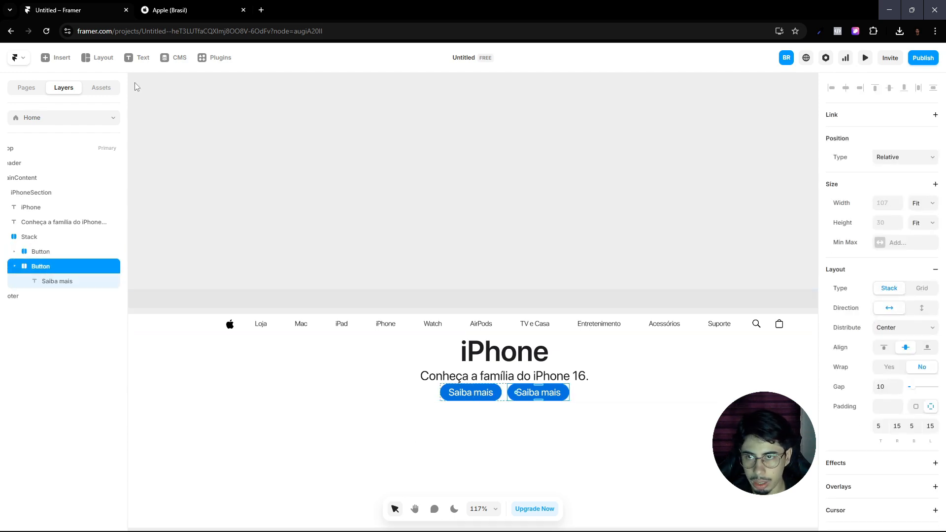
Step: Change the text of the duplicated Button to "Comprar"
{"action": "left_click", "coordinate": [158, 5]}
{"action": "left_click", "coordinate": [129, 4]}
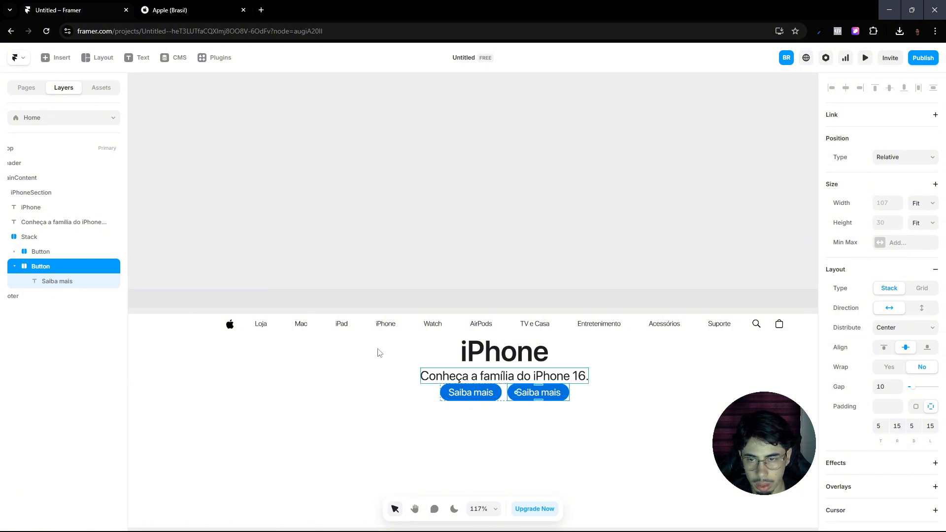
{"action": "left_click", "coordinate": [50, 282]}
{"action": "double_click", "coordinate": [540, 398]}
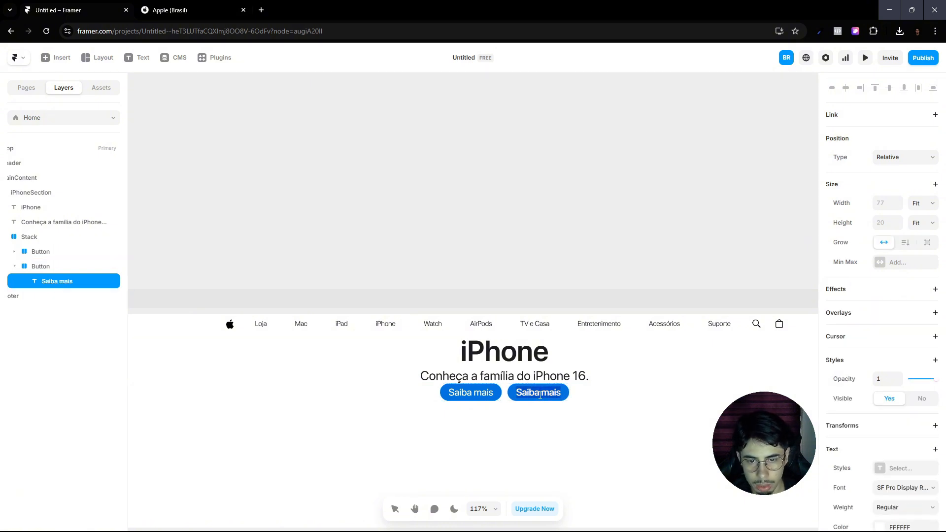
{"action": "type", "text": "C"}
{"action": "key", "text": "Caps_Lock"}
{"action": "type", "text": "omprar"}
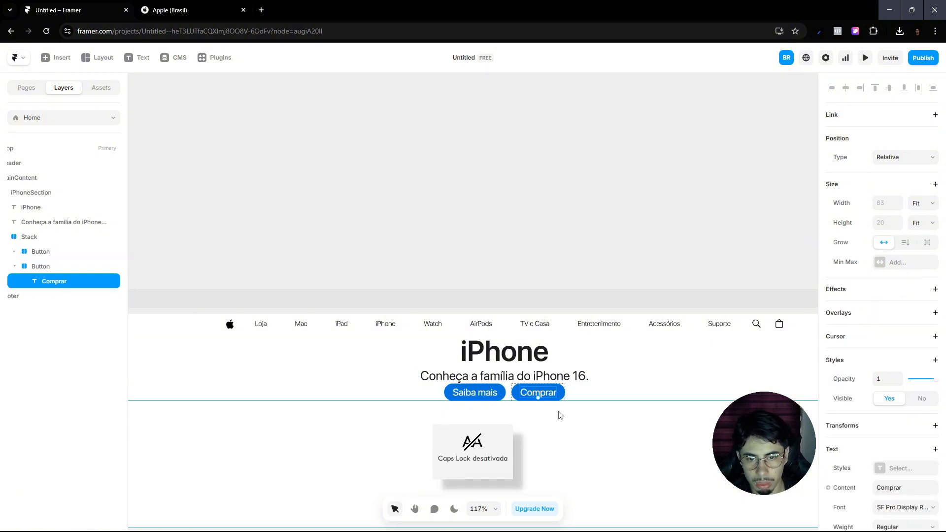
Step: Check the original "Comprar" button on the Apple (Brasil) page, and remove the fill from the "Comprar" Button stack in Framer
{"action": "left_click", "coordinate": [173, 9]}
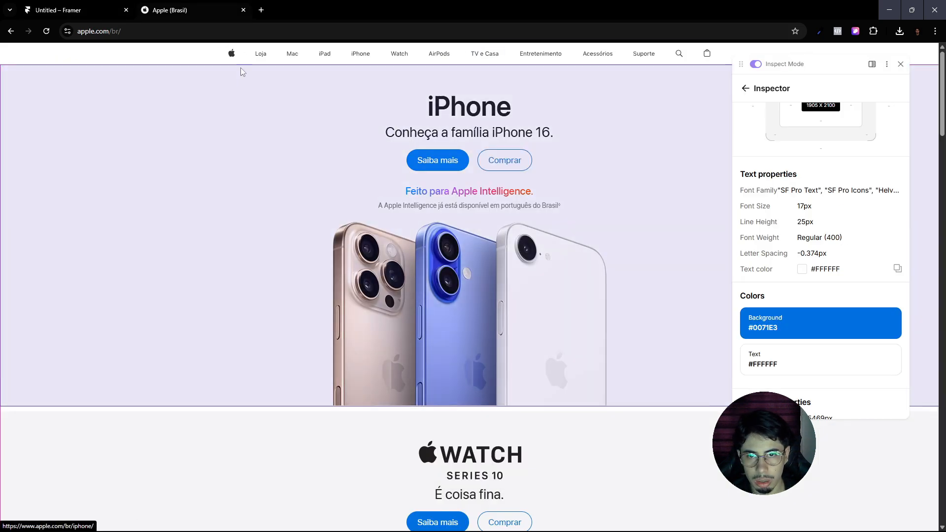
{"action": "left_click", "coordinate": [74, 10]}
{"action": "left_click", "coordinate": [571, 422]}
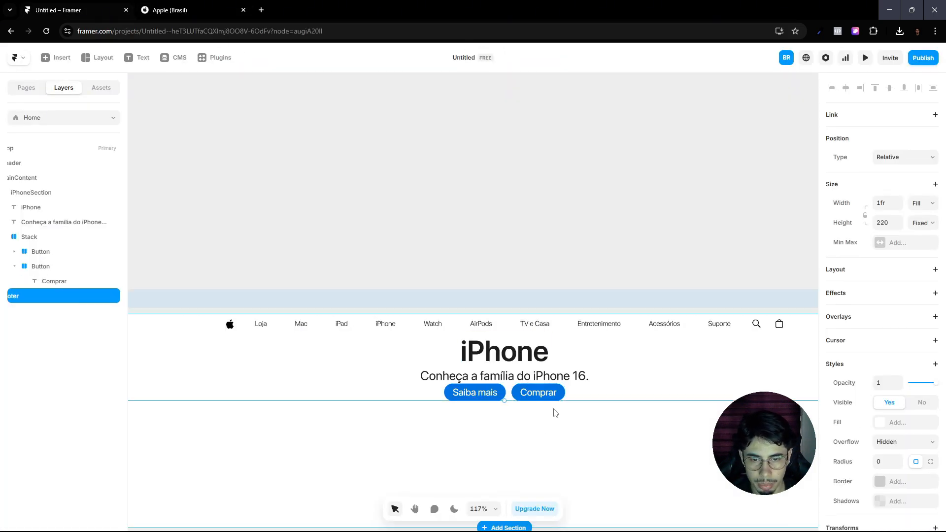
{"action": "scroll", "coordinate": [554, 410], "scroll_direction": "up", "scroll_amount": 5}
{"action": "left_click", "coordinate": [568, 372]}
{"action": "scroll", "coordinate": [849, 392], "scroll_direction": "down", "scroll_amount": 5}
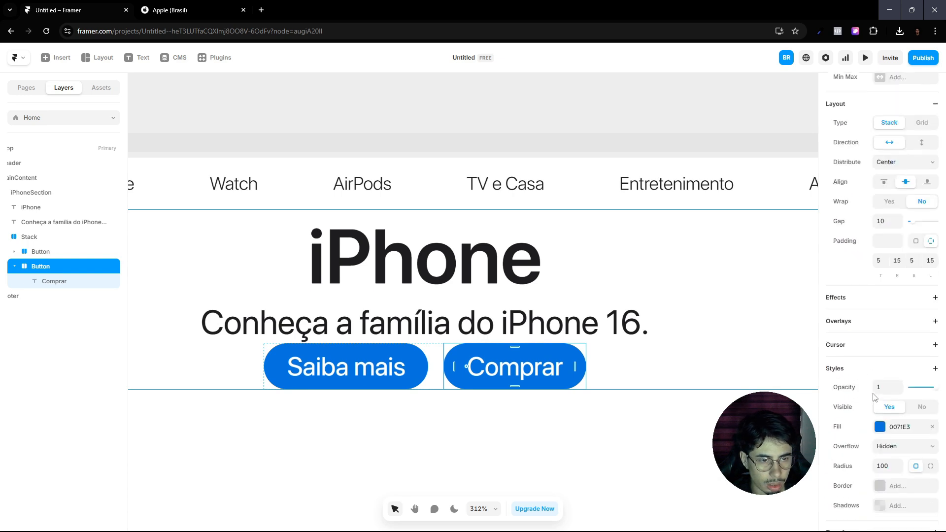
{"action": "left_click", "coordinate": [932, 346]}
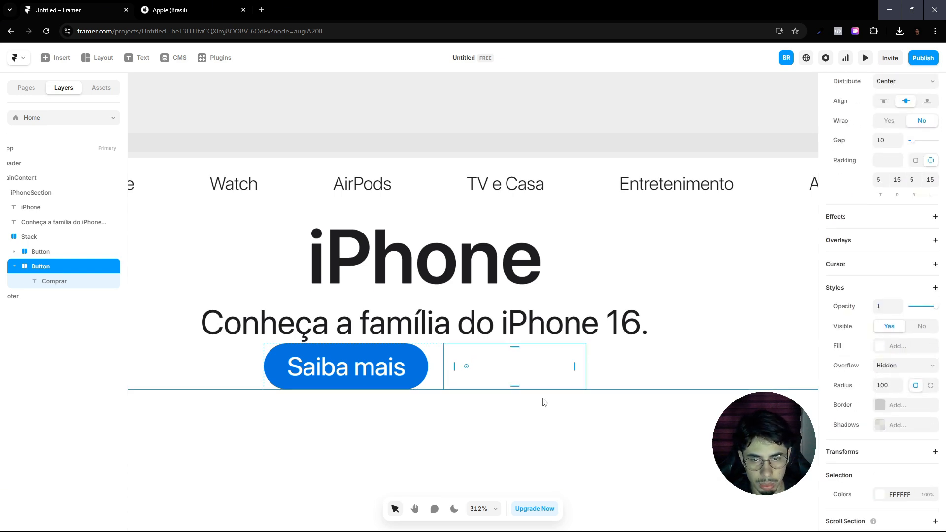
Step: Copy the background color #0071E3 from the Apple page's inspector and apply it to the "Comprar" text in Framer
{"action": "left_click", "coordinate": [535, 372]}
{"action": "left_click", "coordinate": [207, 10]}
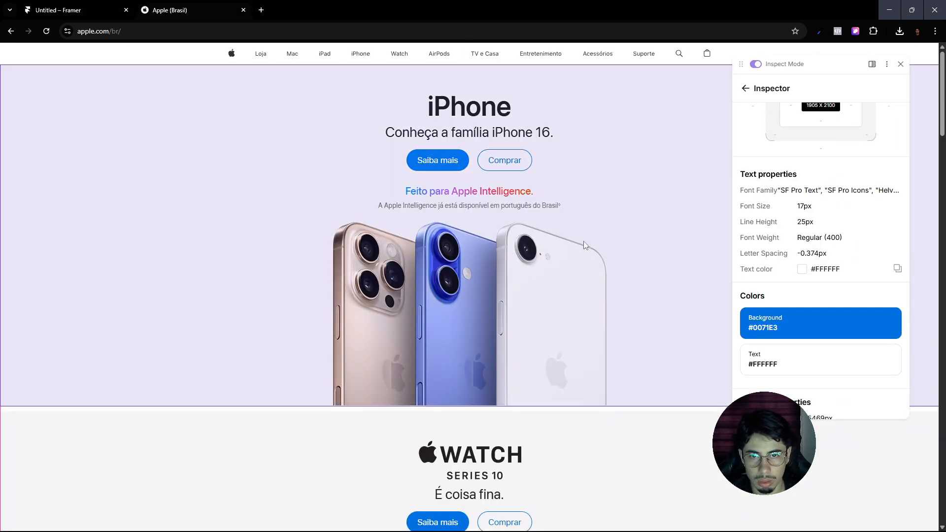
{"action": "left_click", "coordinate": [95, 10]}
{"action": "scroll", "coordinate": [873, 376], "scroll_direction": "down", "scroll_amount": 2}
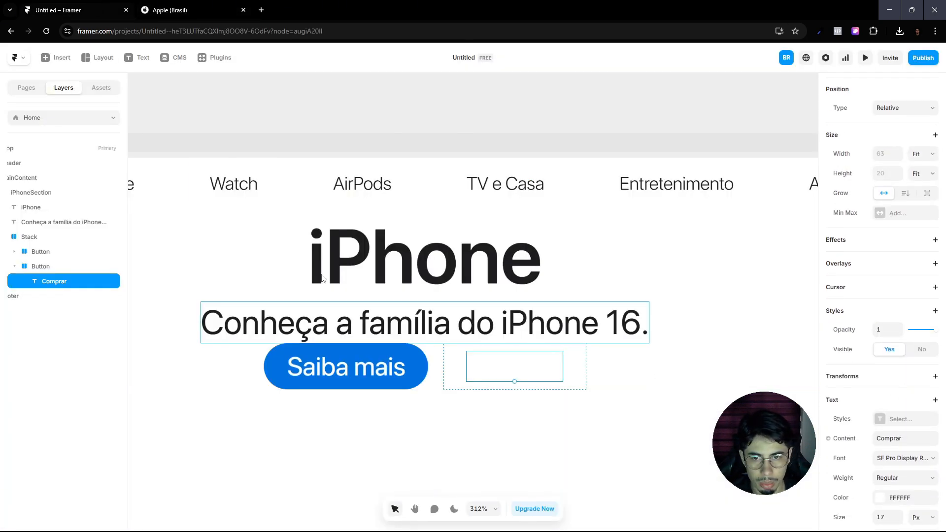
{"action": "left_click", "coordinate": [185, 10]}
{"action": "left_click", "coordinate": [886, 324]}
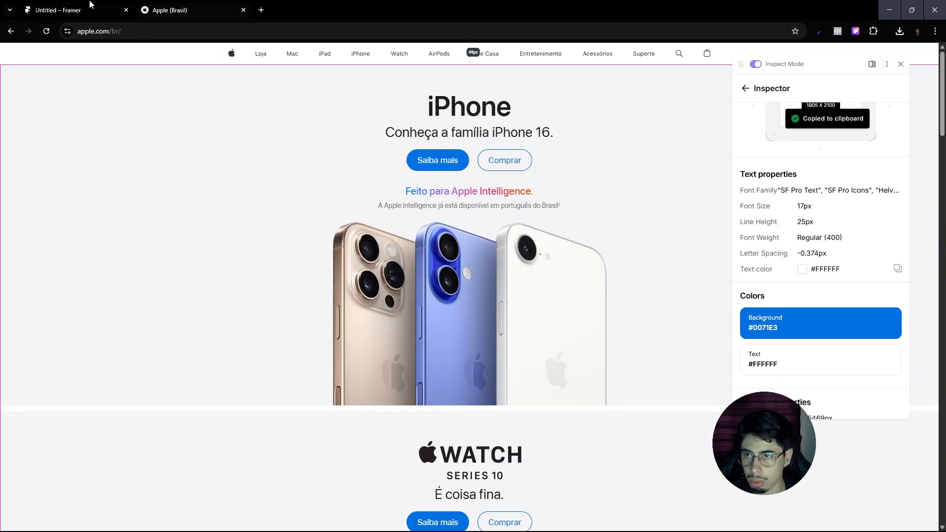
{"action": "left_click", "coordinate": [73, 10]}
{"action": "scroll", "coordinate": [897, 411], "scroll_direction": "down", "scroll_amount": 3}
{"action": "left_click", "coordinate": [896, 408]}
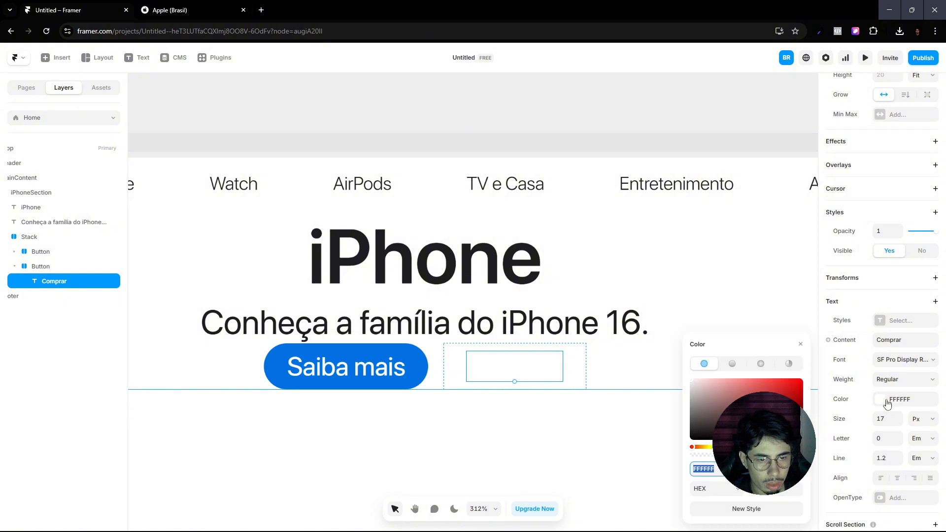
{"action": "key", "text": "ctrl+v"}
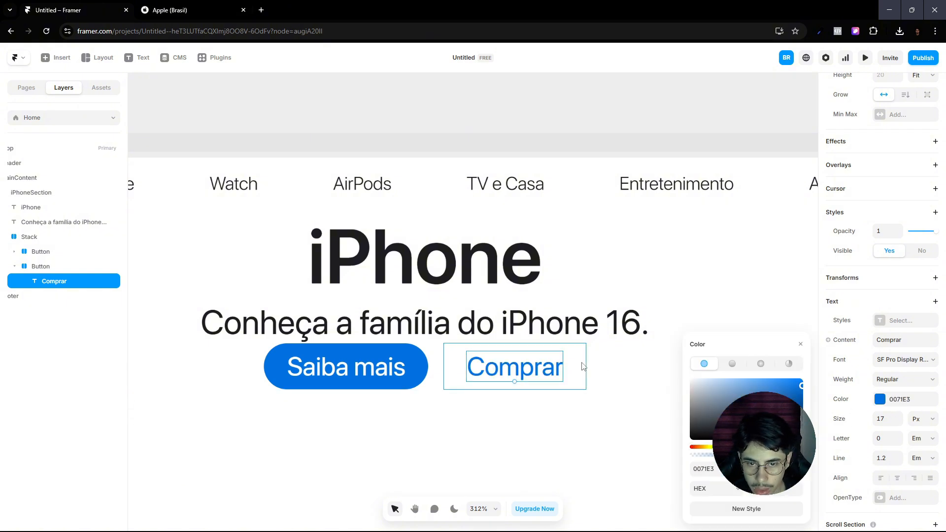
Step: Add a solid border in color 0071E3 to the "Comprar" Button stack
{"action": "left_click", "coordinate": [576, 370]}
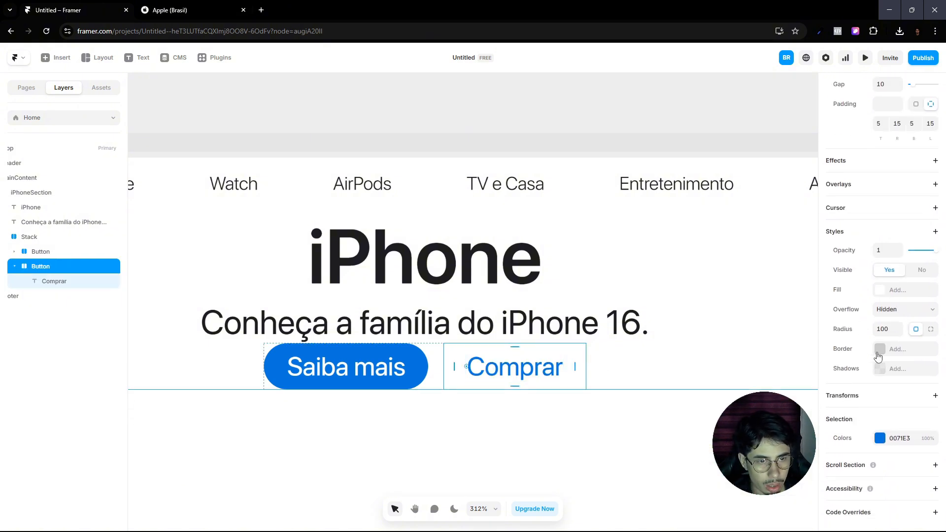
{"action": "left_click", "coordinate": [878, 353]}
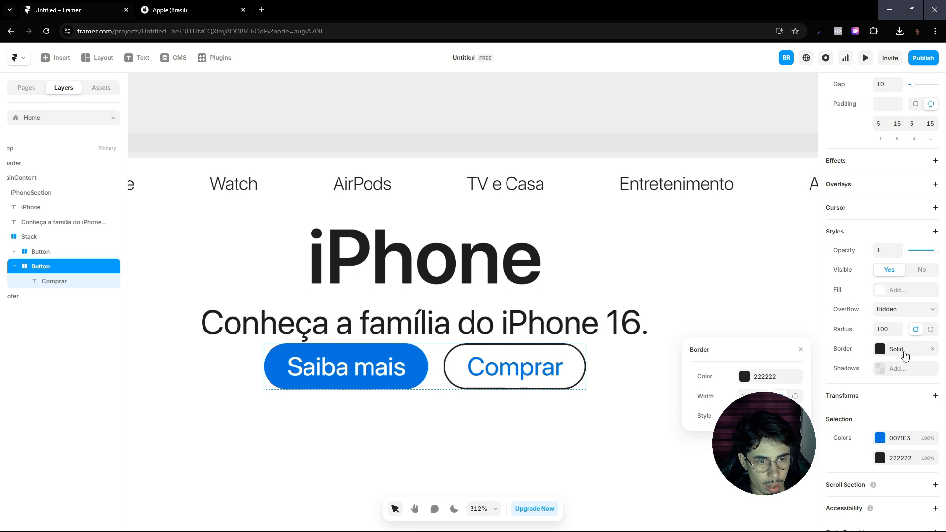
{"action": "left_click", "coordinate": [758, 384]}
{"action": "key", "text": "Return"}
{"action": "left_click", "coordinate": [607, 440]}
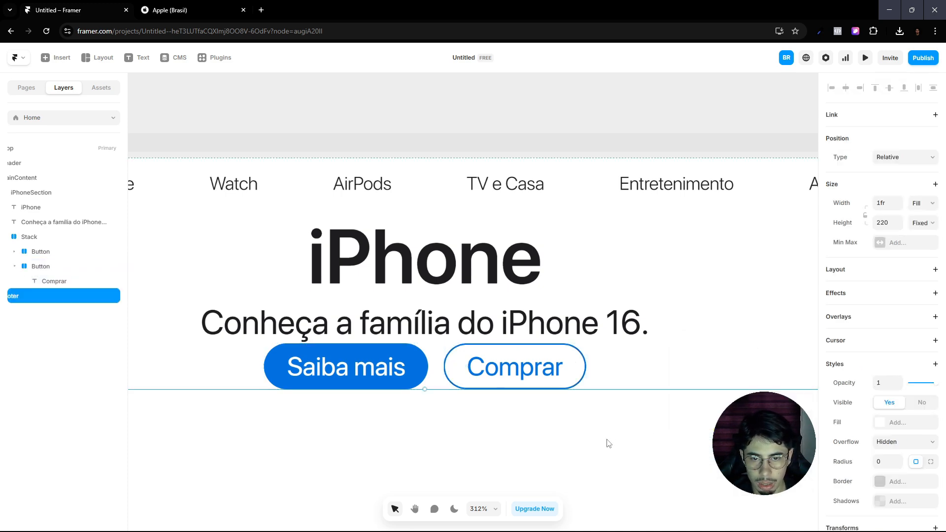
Step: Examine the original "Comprar" button and its hover appearance on the Apple (Brasil) page, and return to Framer
{"action": "scroll", "coordinate": [542, 428], "scroll_direction": "down", "scroll_amount": 2}
{"action": "left_click", "coordinate": [207, 6]}
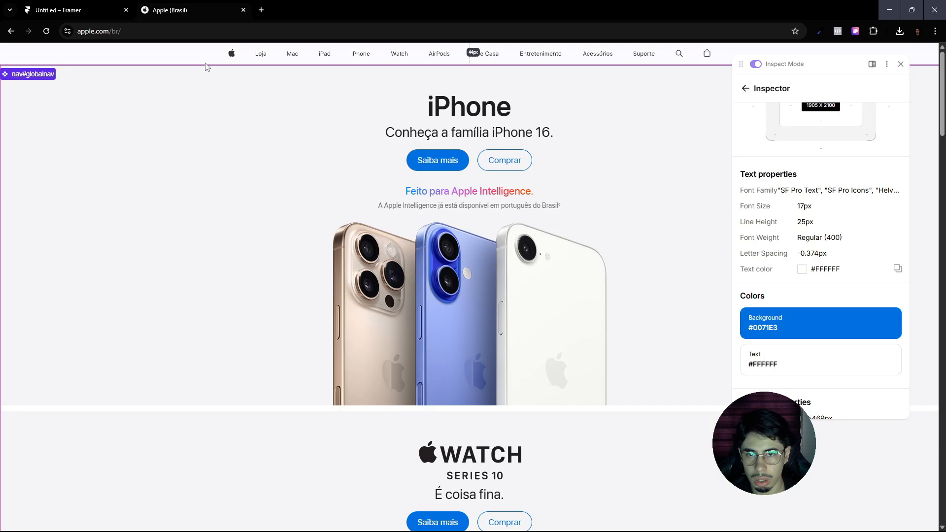
{"action": "left_click", "coordinate": [119, 10]}
{"action": "left_click", "coordinate": [170, 10]}
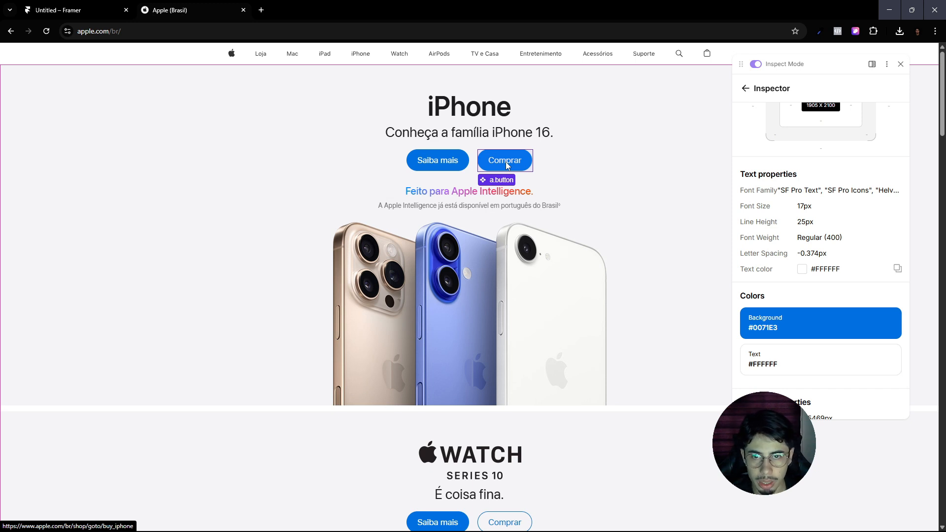
{"action": "left_click", "coordinate": [74, 10]}
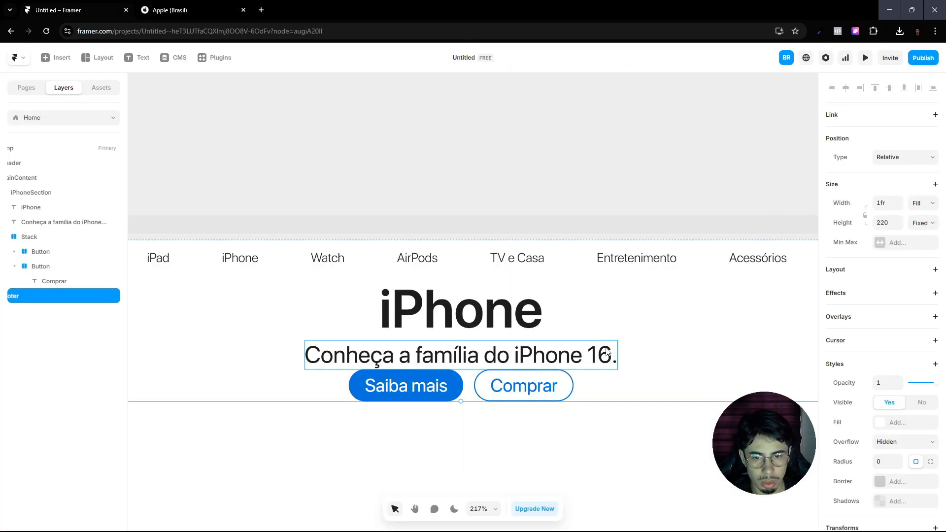
Step: Turn the "Comprar" Button stack into a component named Button
{"action": "scroll", "coordinate": [560, 331], "scroll_direction": "down", "scroll_amount": 1}
{"action": "left_click", "coordinate": [530, 340]}
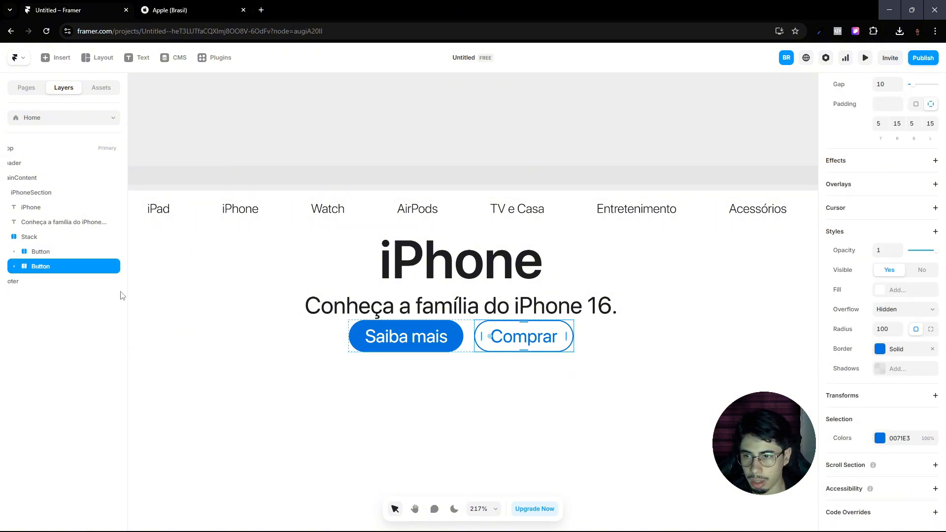
{"action": "right_click", "coordinate": [54, 266]}
{"action": "left_click", "coordinate": [88, 209]}
{"action": "key", "text": "Return"}
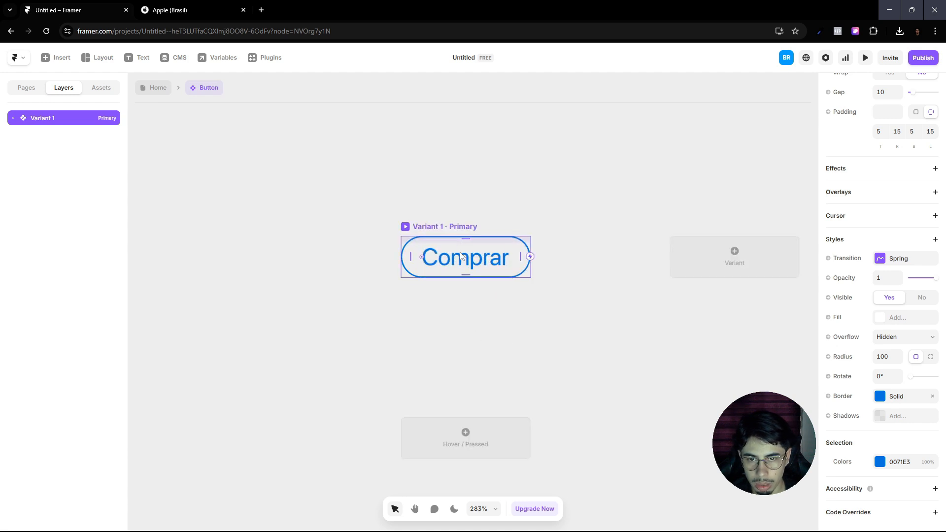
Step: Add a Hover variant to the Button component, remove its border and give it a blue fill
{"action": "left_click", "coordinate": [468, 452]}
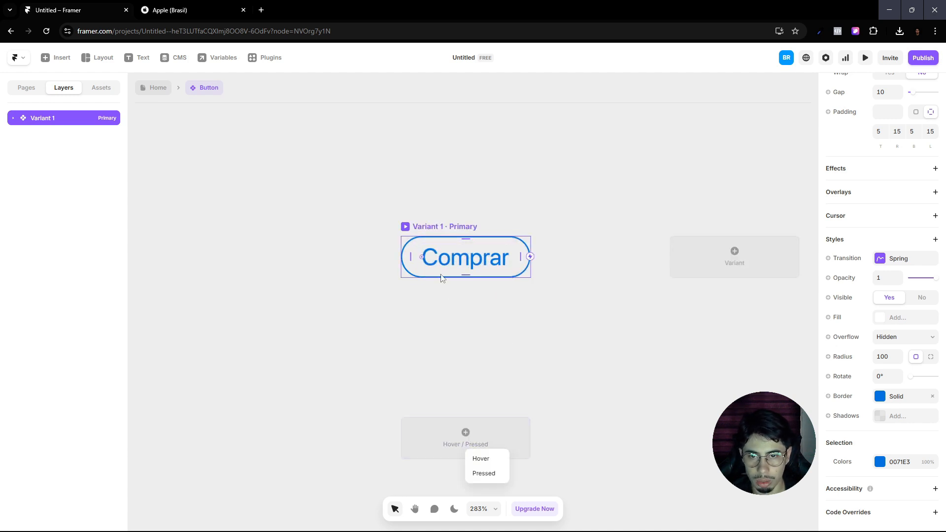
{"action": "left_click", "coordinate": [481, 458]}
{"action": "scroll", "coordinate": [470, 290], "scroll_direction": "up", "scroll_amount": 1}
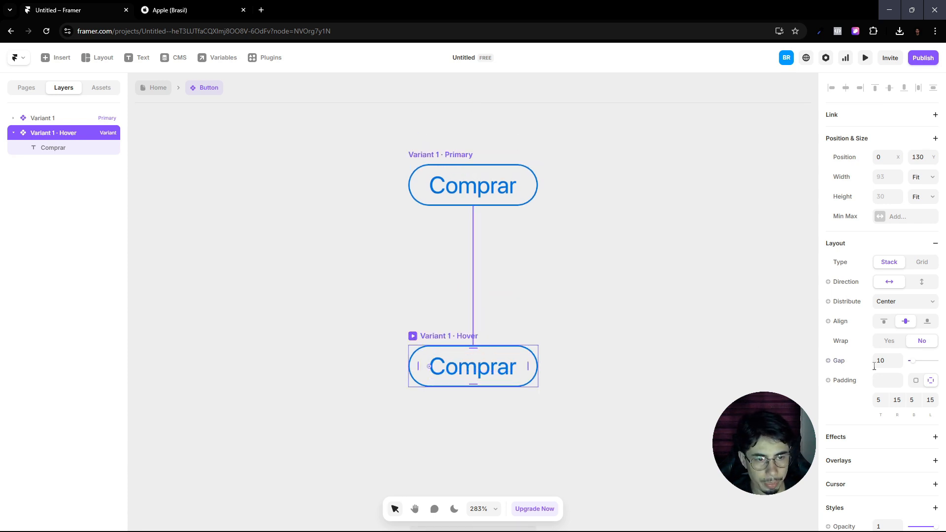
{"action": "scroll", "coordinate": [873, 366], "scroll_direction": "down", "scroll_amount": 5}
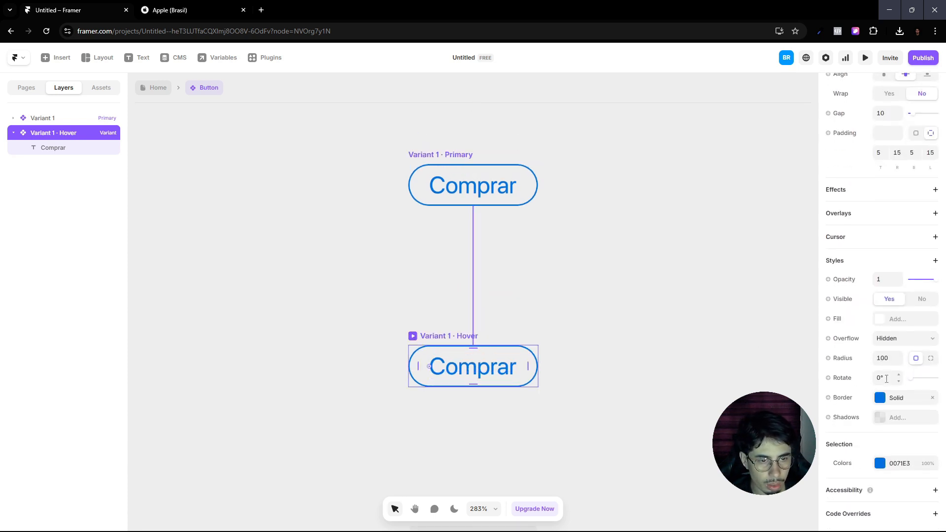
{"action": "left_click", "coordinate": [932, 399]}
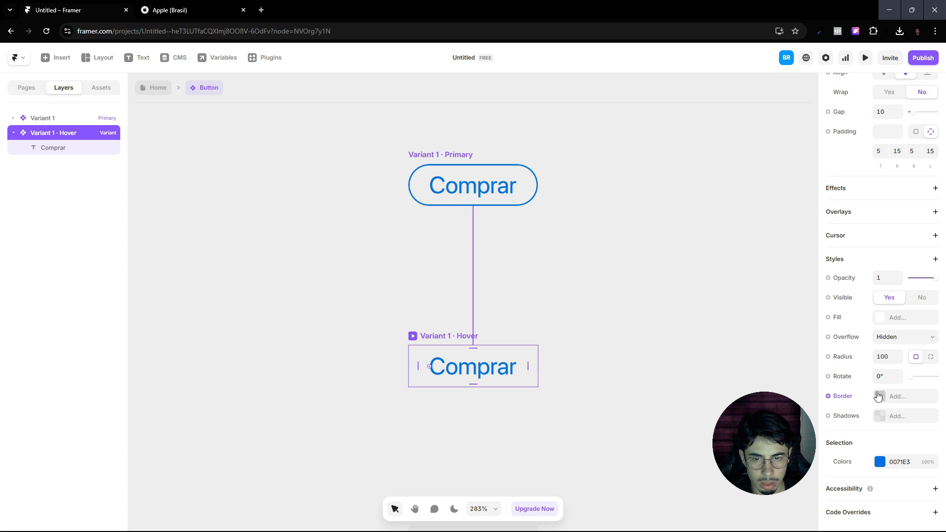
{"action": "left_click", "coordinate": [909, 326]}
{"action": "left_click", "coordinate": [572, 416]}
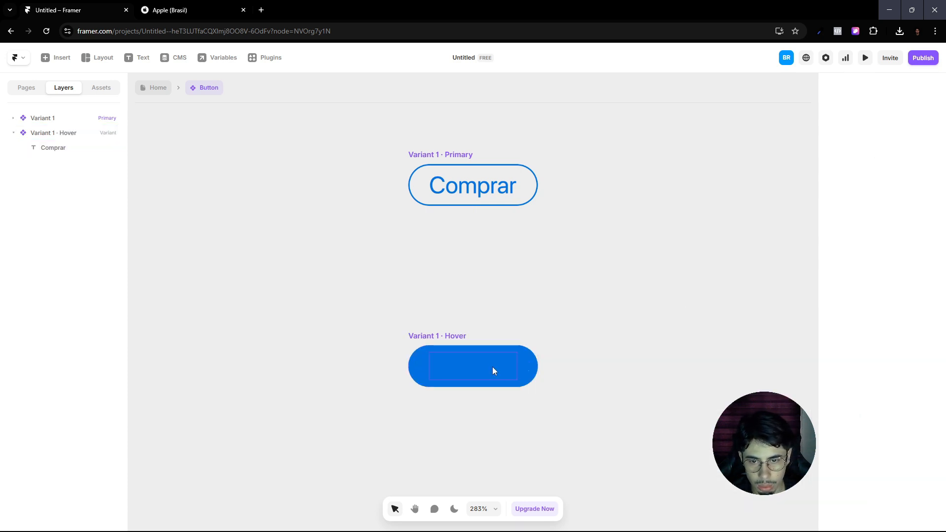
Step: Set the Hover variant's "Comprar" text color to white and go back to the Home page
{"action": "left_click", "coordinate": [493, 370]}
{"action": "scroll", "coordinate": [891, 379], "scroll_direction": "down", "scroll_amount": 4}
{"action": "left_click", "coordinate": [879, 343]}
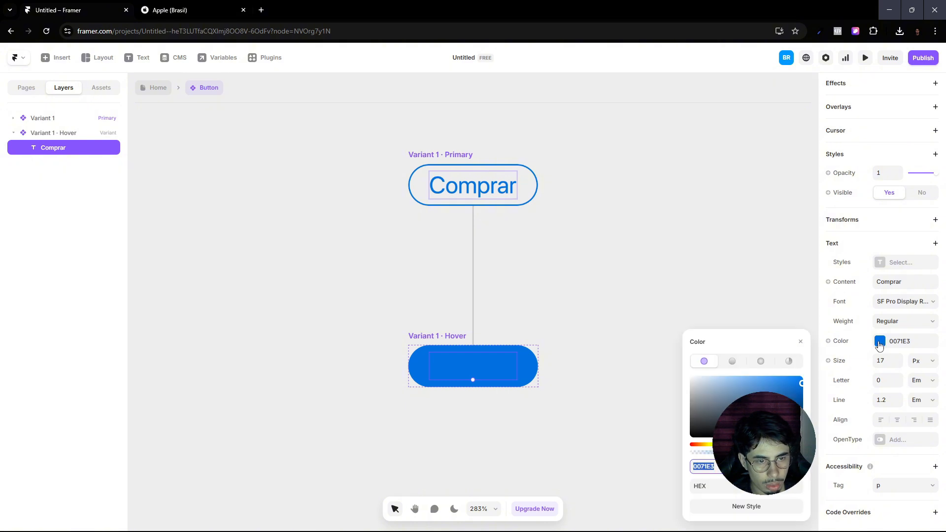
{"action": "left_click_drag", "start_coordinate": [729, 395], "coordinate": [640, 339]}
{"action": "left_click", "coordinate": [443, 219]}
{"action": "left_click", "coordinate": [159, 86]}
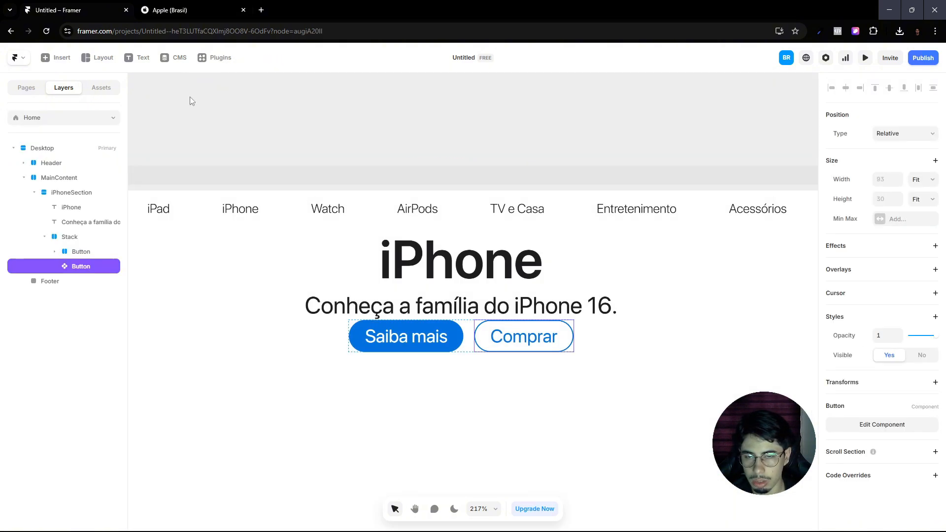
Step: Preview the page to check the "Comprar" button's hover effect, and return to the editor
{"action": "left_click", "coordinate": [249, 144]}
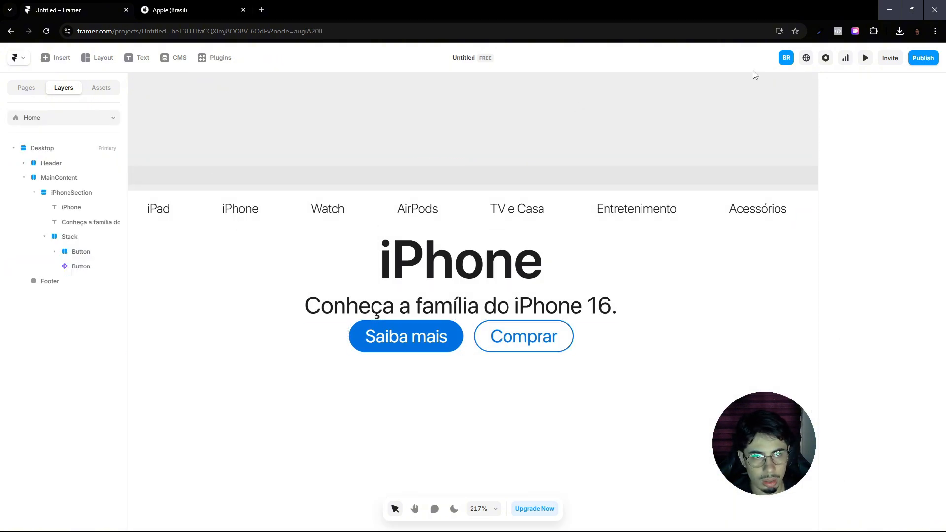
{"action": "left_click", "coordinate": [865, 58]}
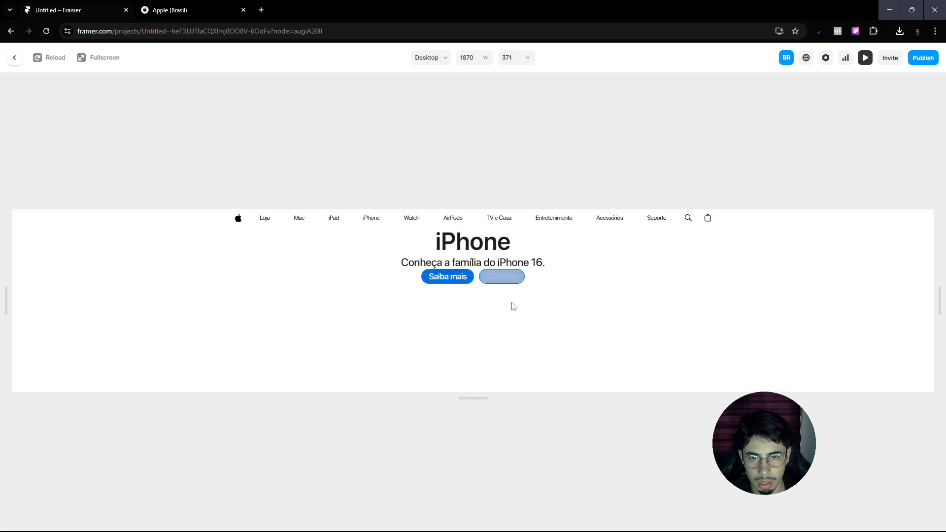
{"action": "left_click", "coordinate": [14, 59]}
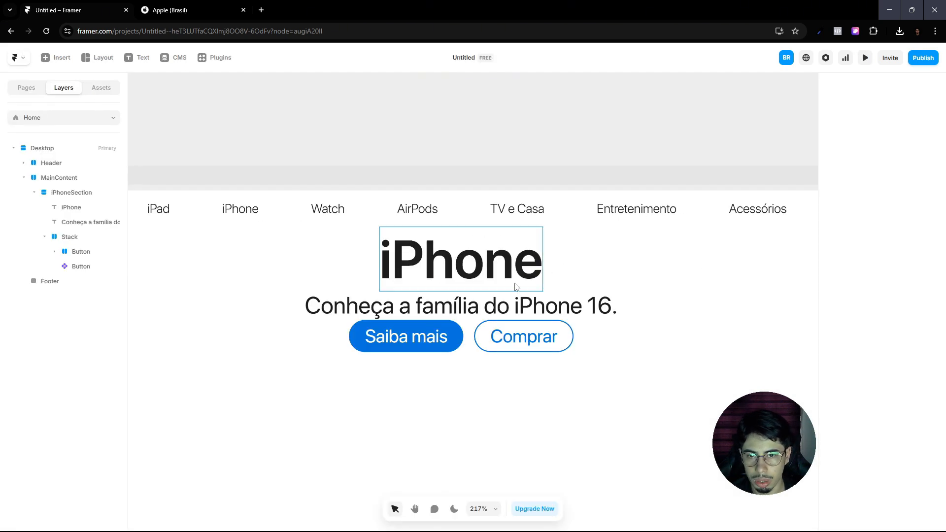
Step: Set the gap of the stack holding both buttons to 15, comparing the spacing with the Apple (Brasil) page
{"action": "left_click", "coordinate": [156, 10]}
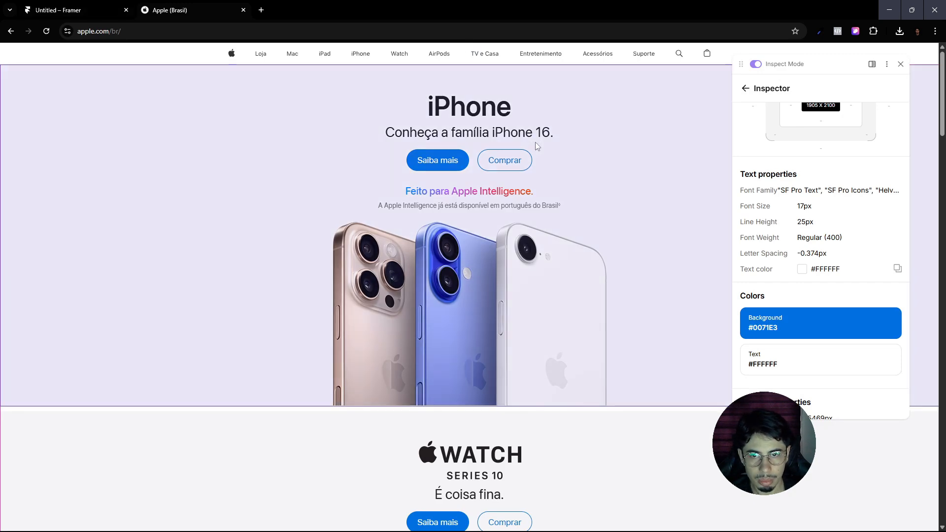
{"action": "left_click", "coordinate": [74, 6]}
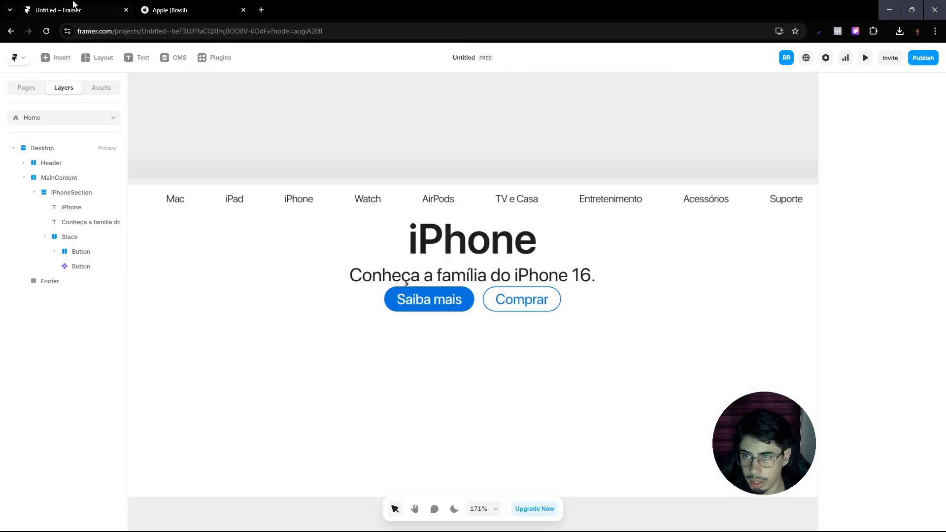
{"action": "left_click", "coordinate": [484, 308]}
{"action": "left_click", "coordinate": [197, 6]}
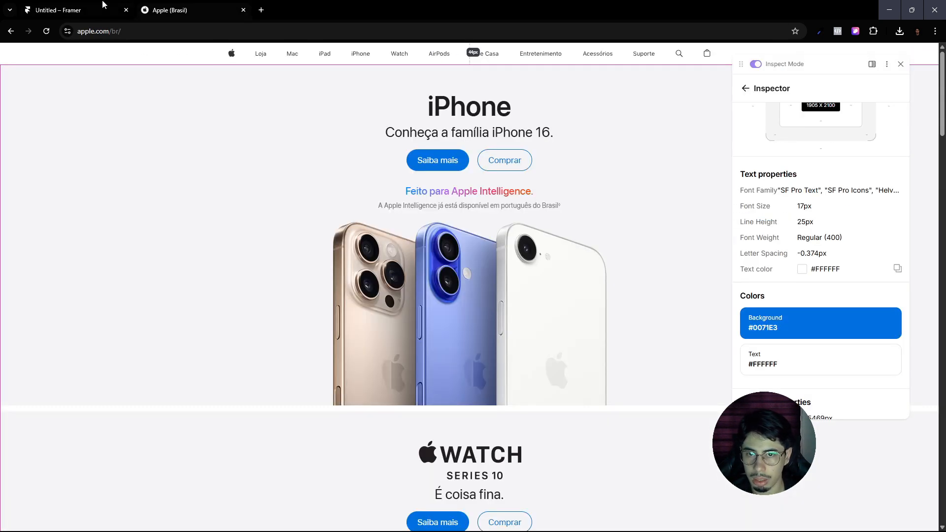
{"action": "left_click", "coordinate": [93, 5]}
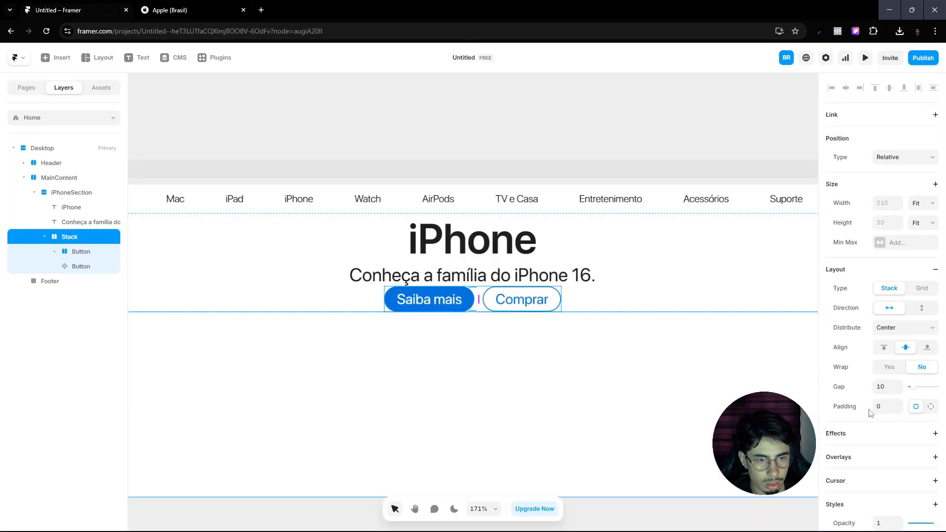
{"action": "type", "text": "12"}
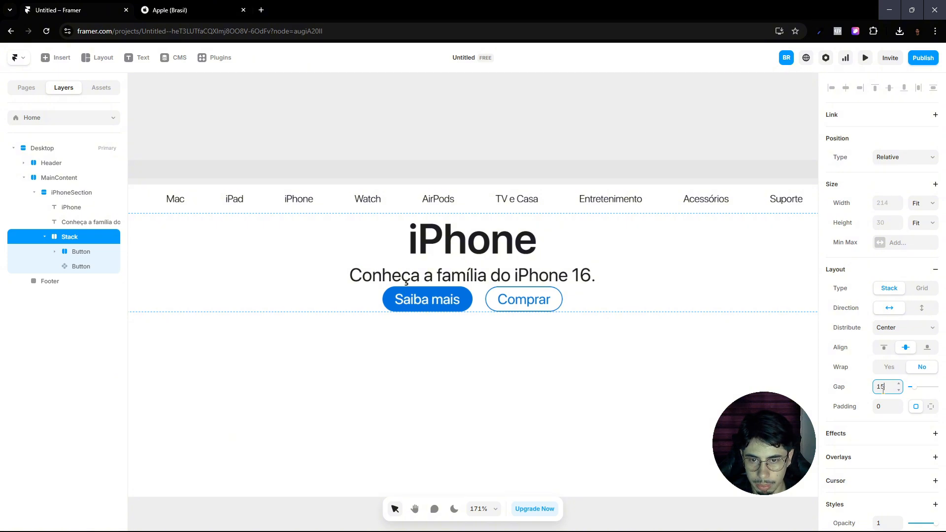
{"action": "key", "text": "ctrl+Tab"}
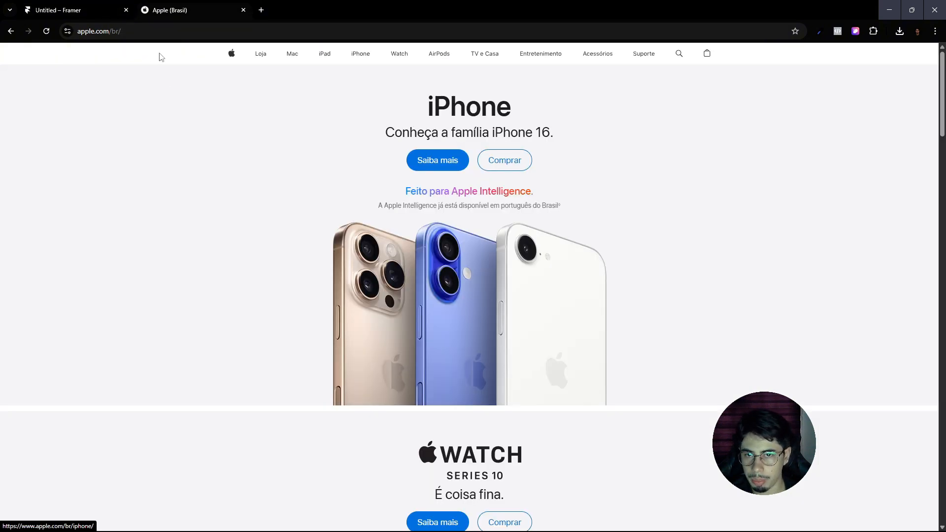
{"action": "left_click", "coordinate": [99, 9]}
Step: Wrap the iPhone title and the "Conheça a família do iPhone 16." subtitle together in a stack
{"action": "left_click", "coordinate": [486, 243]}
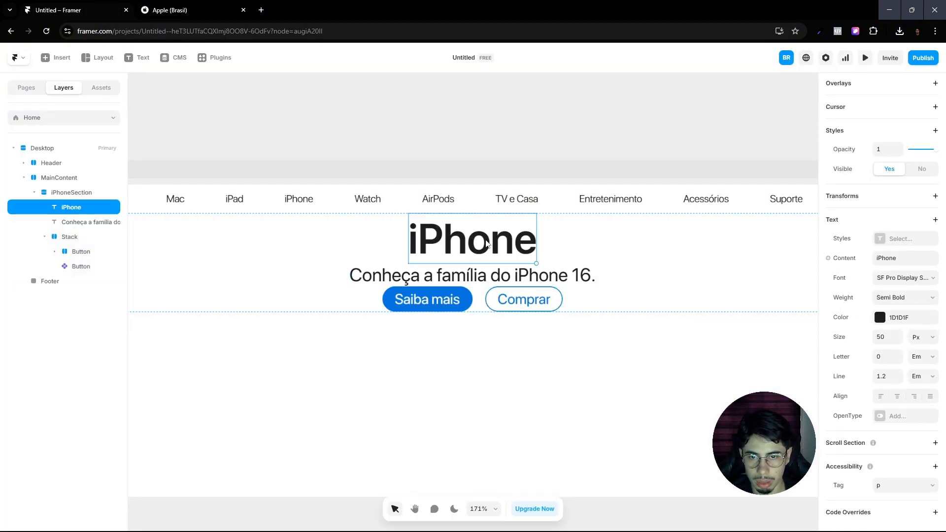
{"action": "left_click", "coordinate": [65, 220]}
{"action": "left_click", "coordinate": [73, 209]}
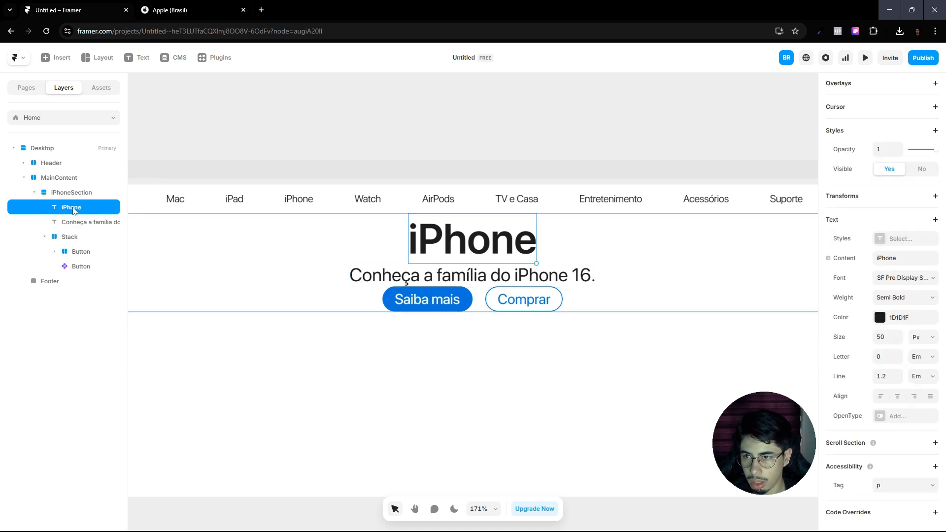
{"action": "left_click", "coordinate": [447, 282]}
{"action": "left_click", "coordinate": [459, 250], "text": "shift"}
{"action": "key", "text": "ctrl+alt+Return"}
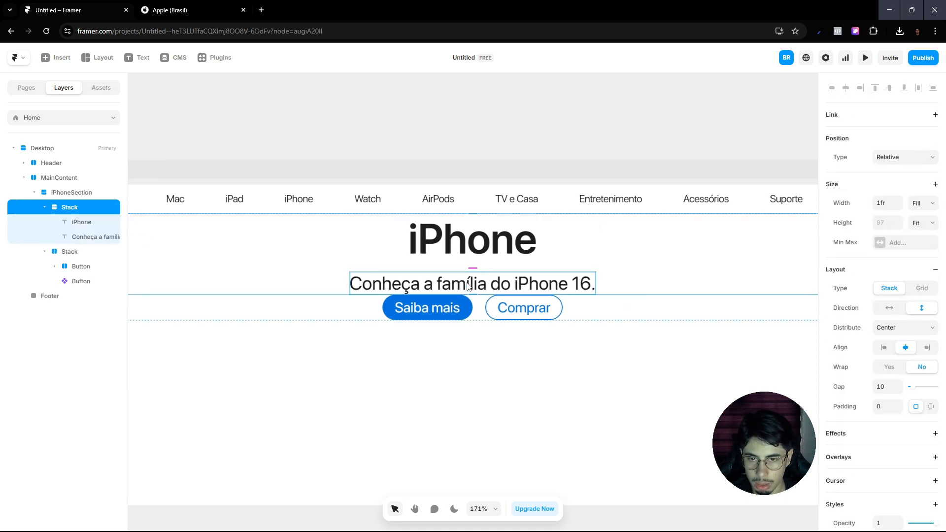
Step: Rename the stack around the title and subtitle as Text
{"action": "left_click", "coordinate": [44, 207]}
{"action": "double_click", "coordinate": [70, 207]}
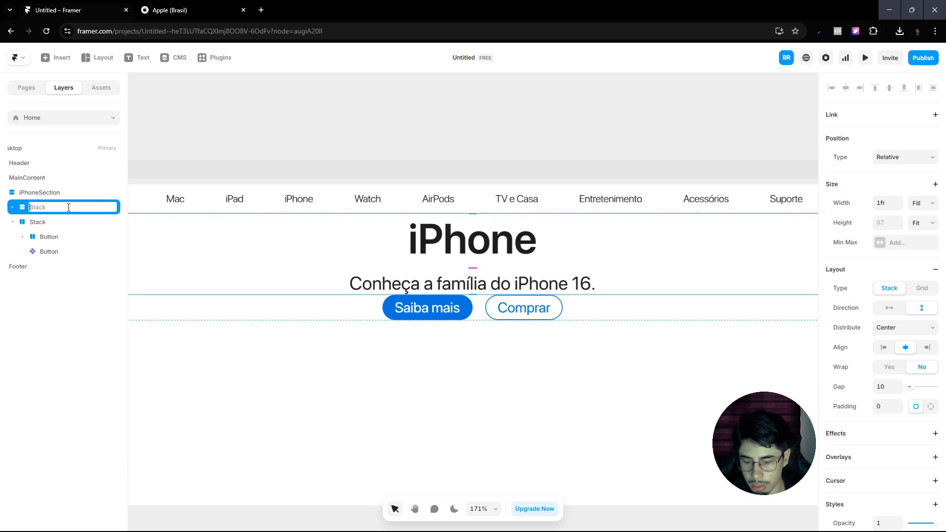
{"action": "key", "text": "Caps_Lock"}
{"action": "type", "text": "T"}
{"action": "key", "text": "Caps_Lock"}
{"action": "type", "text": "ext"}
{"action": "key", "text": "Return"}
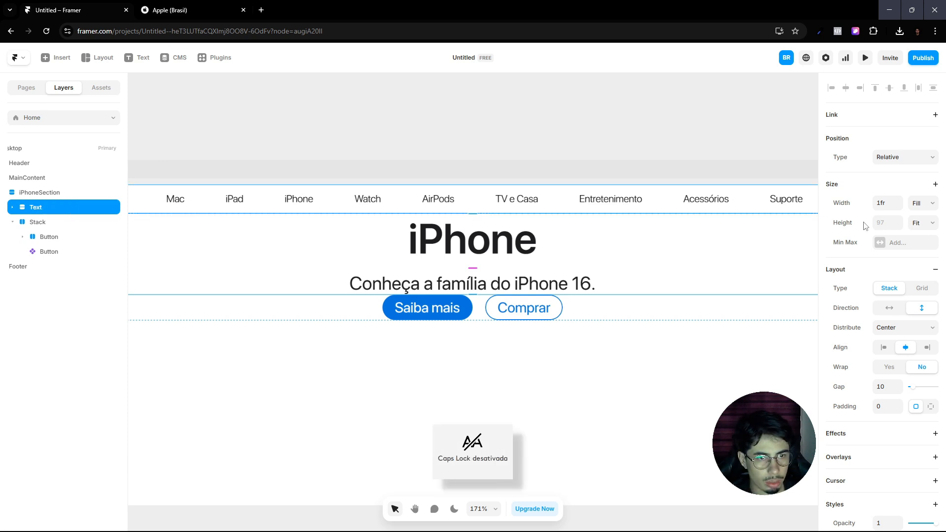
Step: Set the Text stack's width to Fit and its gap to 0, comparing the spacing with the Apple (Brasil) page
{"action": "left_click", "coordinate": [917, 211]}
{"action": "left_click", "coordinate": [916, 253]}
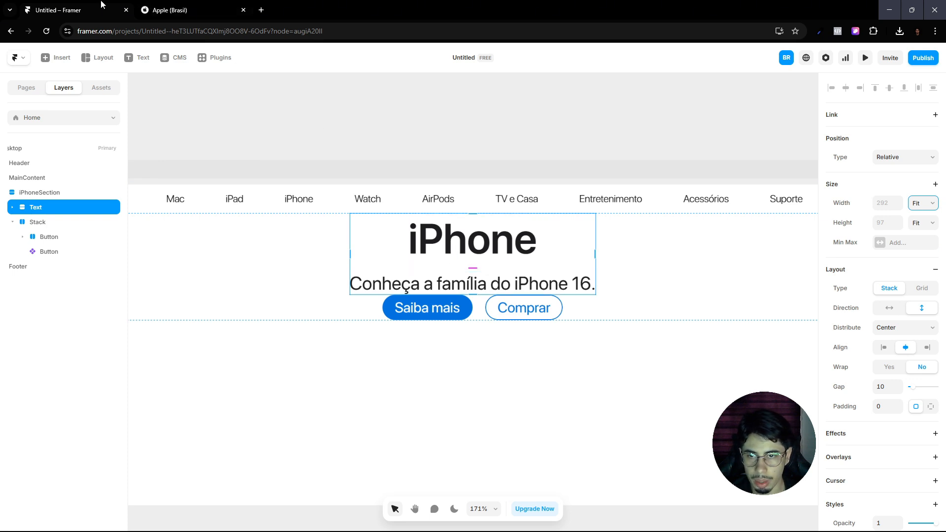
{"action": "left_click", "coordinate": [174, 9]}
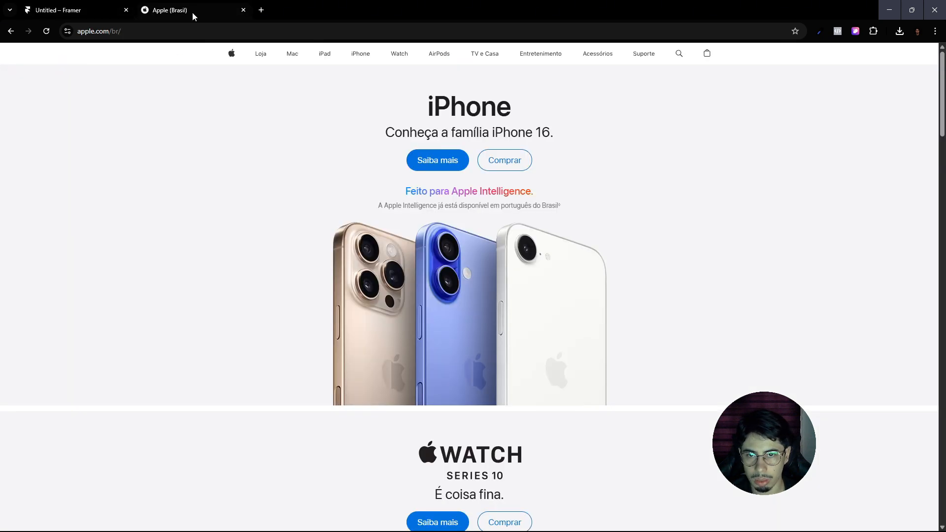
{"action": "left_click", "coordinate": [101, 11]}
{"action": "left_click", "coordinate": [876, 384]}
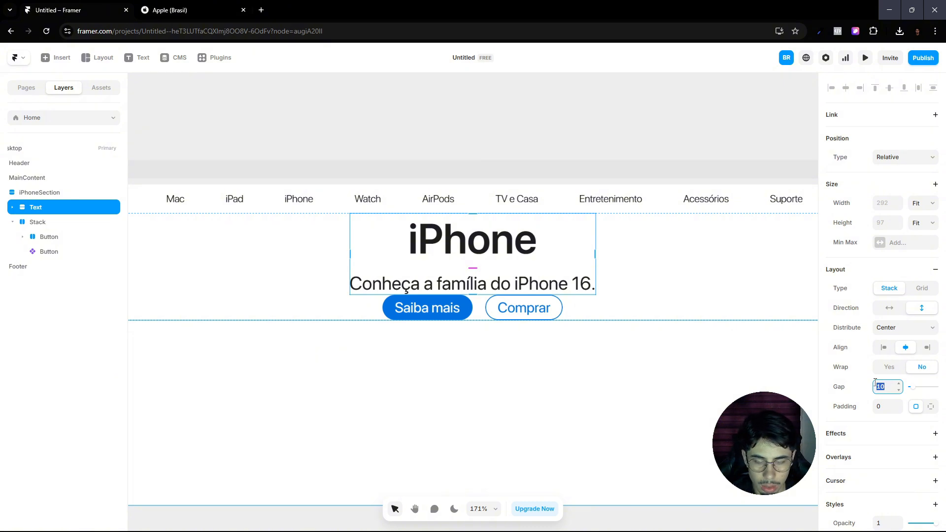
{"action": "type", "text": "0"}
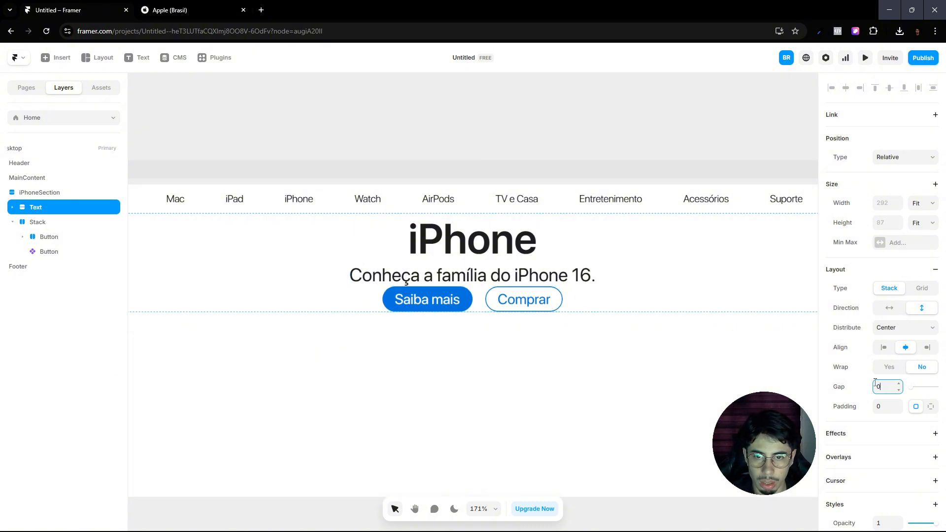
{"action": "left_click", "coordinate": [505, 262]}
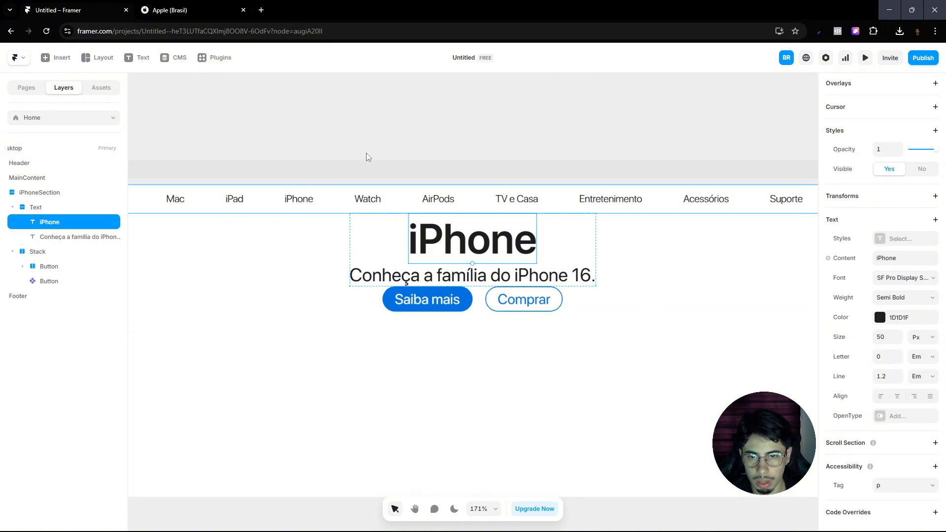
{"action": "left_click", "coordinate": [191, 5]}
{"action": "left_click", "coordinate": [96, 5]}
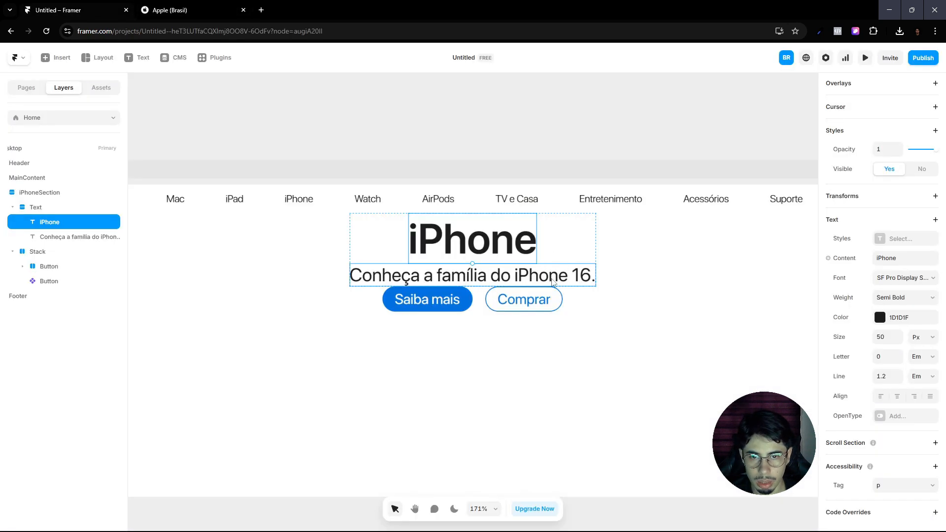
Step: Rename the stack holding the two buttons as Buttons
{"action": "left_click", "coordinate": [16, 209]}
{"action": "left_click", "coordinate": [22, 207]}
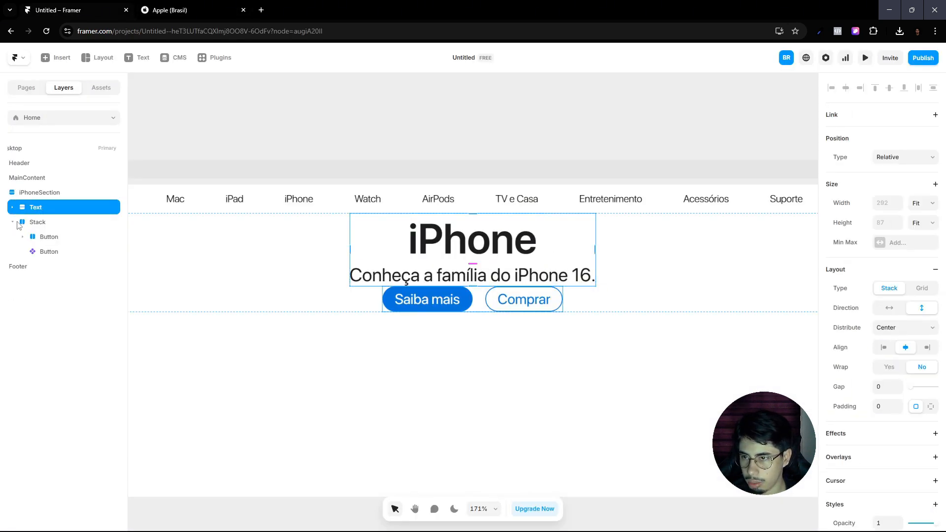
{"action": "left_click", "coordinate": [69, 222]}
{"action": "double_click", "coordinate": [69, 223]}
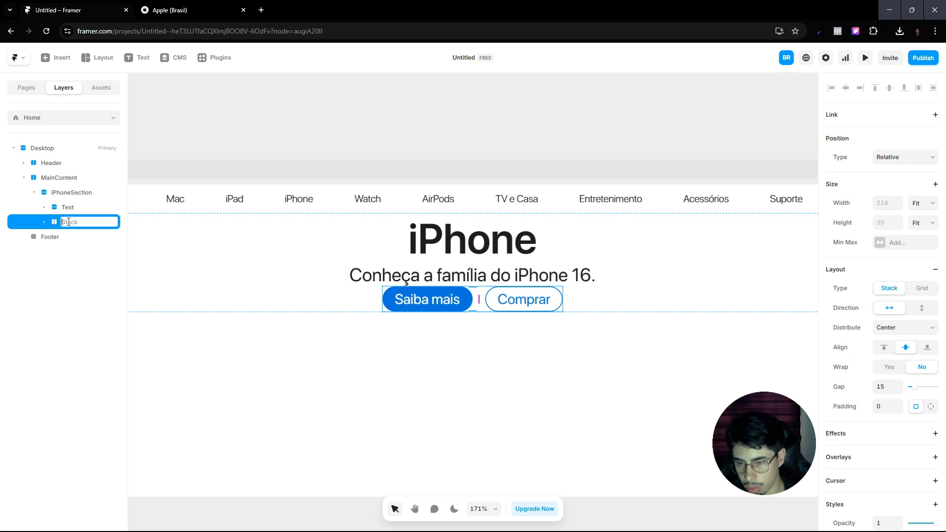
{"action": "type", "text": "B"}
{"action": "key", "text": "Caps_Lock"}
{"action": "type", "text": "uttons"}
{"action": "key", "text": "Return"}
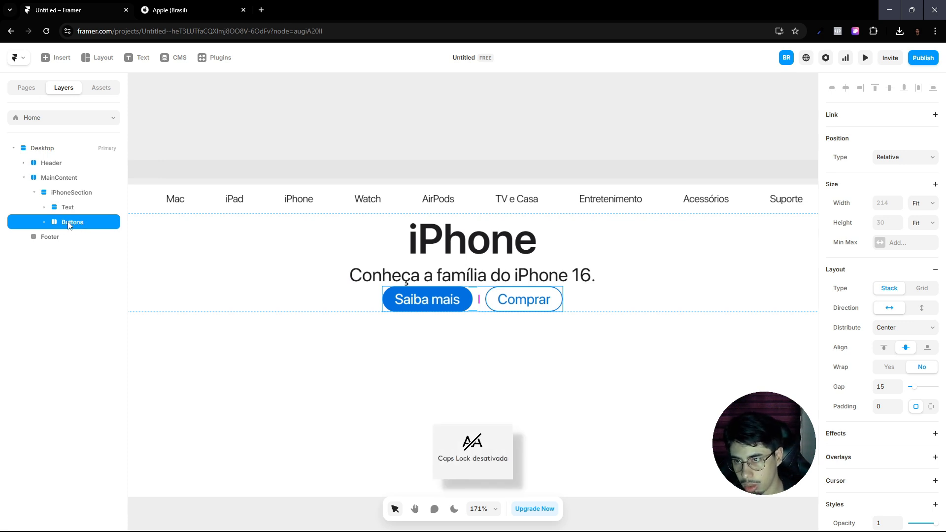
Step: Wrap the Text and Buttons stacks in a new stack and name it Content
{"action": "left_click", "coordinate": [77, 207], "text": "shift"}
{"action": "key", "text": "ctrl+Return"}
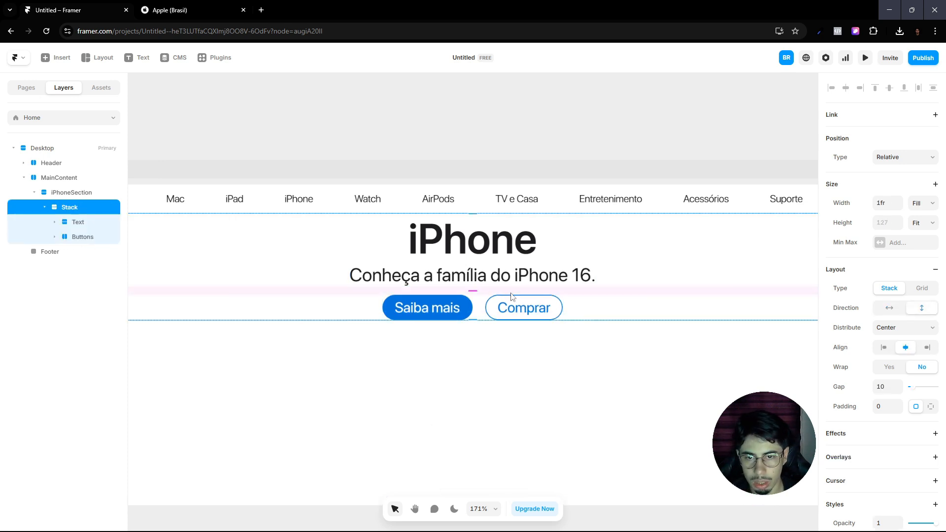
{"action": "left_click", "coordinate": [44, 207]}
{"action": "double_click", "coordinate": [67, 208]}
{"action": "type", "text": "C"}
{"action": "key", "text": "Caps_Lock"}
{"action": "type", "text": "on"}
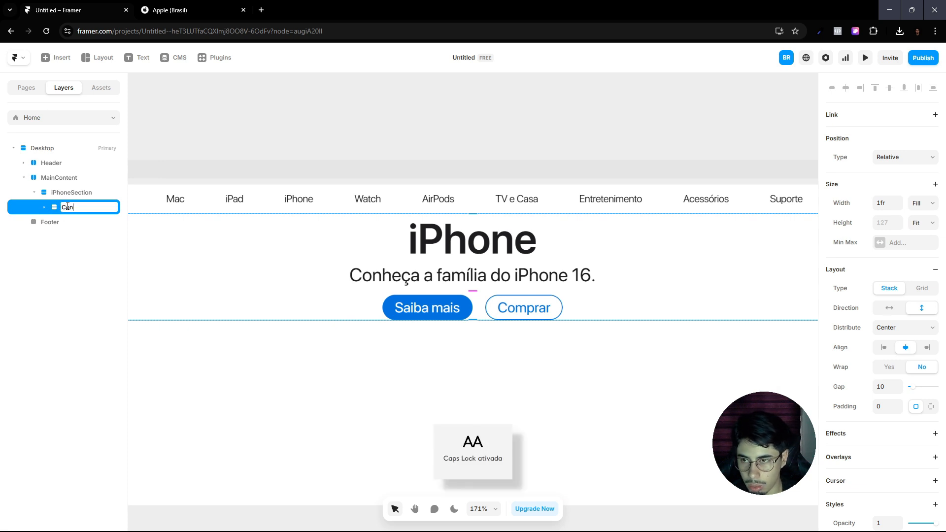
{"action": "type", "text": "eennt"}
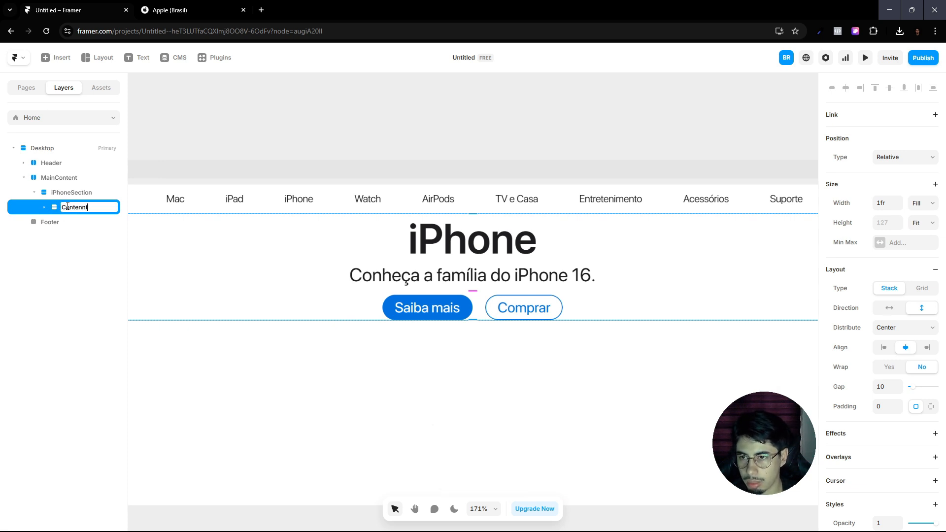
{"action": "key", "text": "Return"}
Step: Check the spacing between the subtitle and buttons on the Apple (Brasil) page, and return to Framer
{"action": "left_click", "coordinate": [201, 8]}
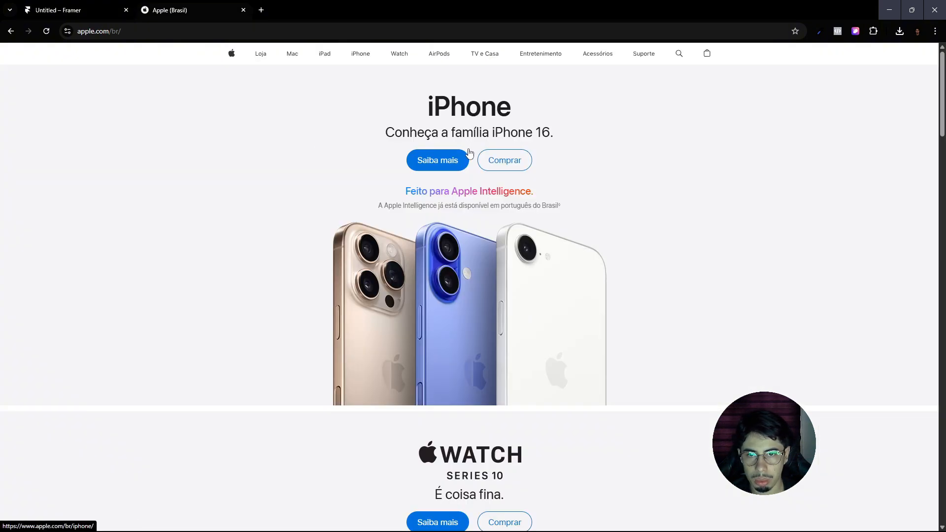
{"action": "left_click", "coordinate": [97, 7]}
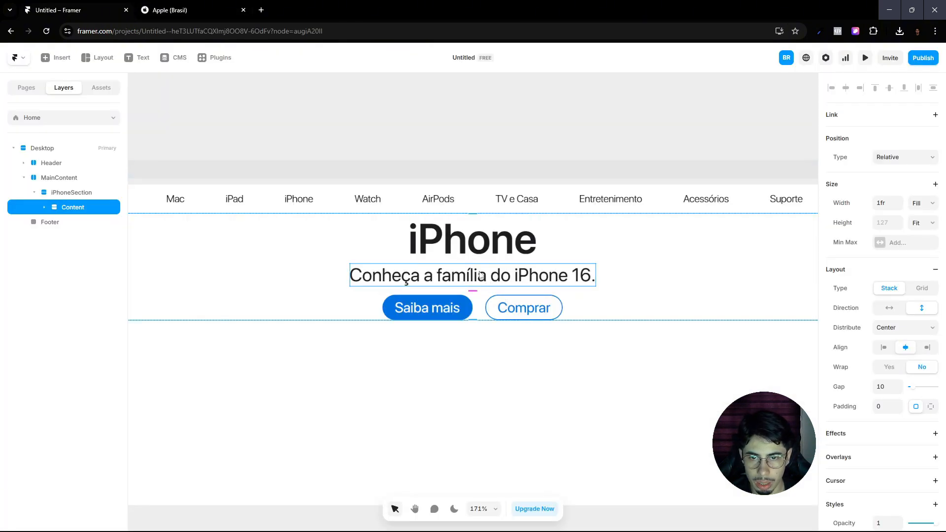
Step: Try a gap of 15 on the Content stack, comparing the spacing with the Apple (Brasil) page
{"action": "left_click", "coordinate": [170, 10]}
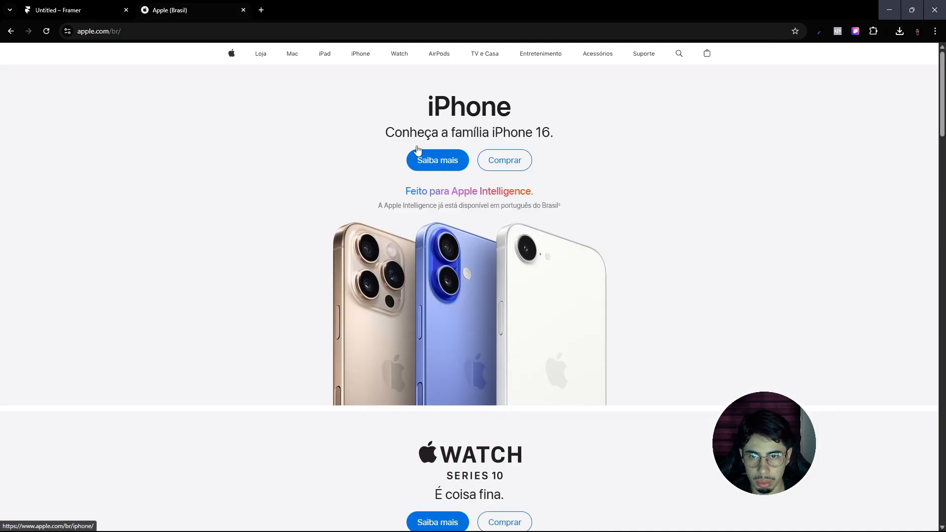
{"action": "left_click", "coordinate": [76, 6]}
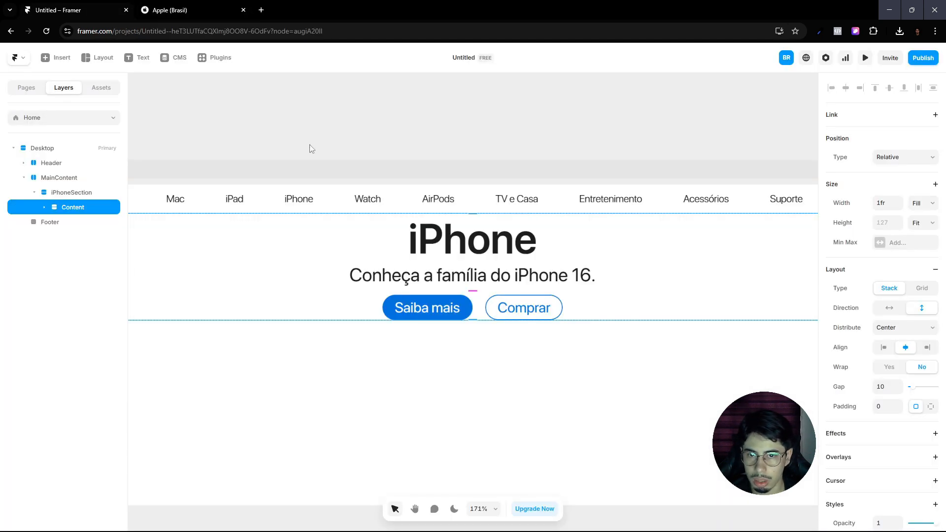
{"action": "left_click", "coordinate": [552, 427]}
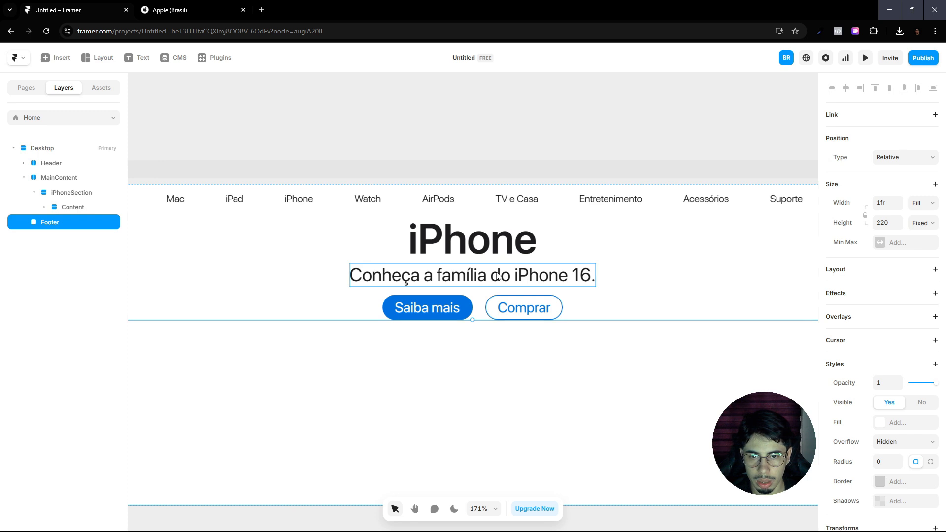
{"action": "left_click", "coordinate": [64, 207]}
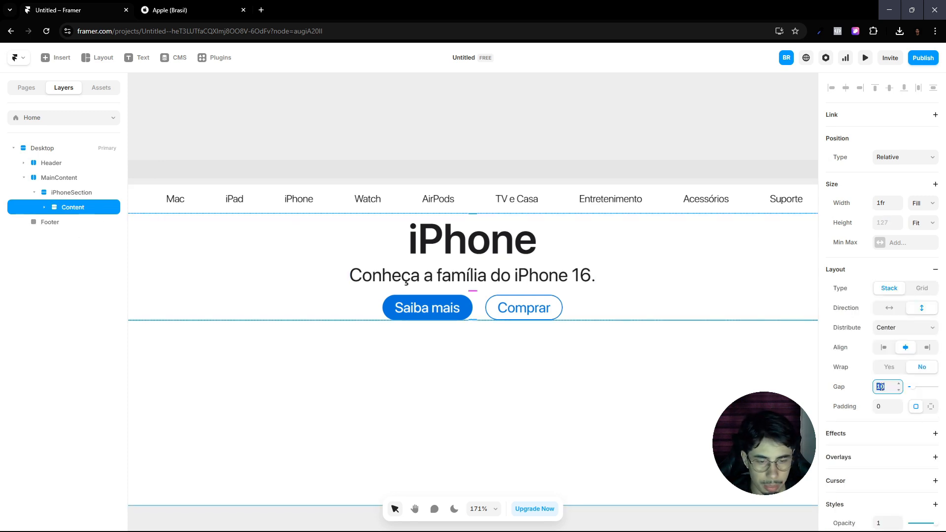
{"action": "left_click", "coordinate": [587, 413]}
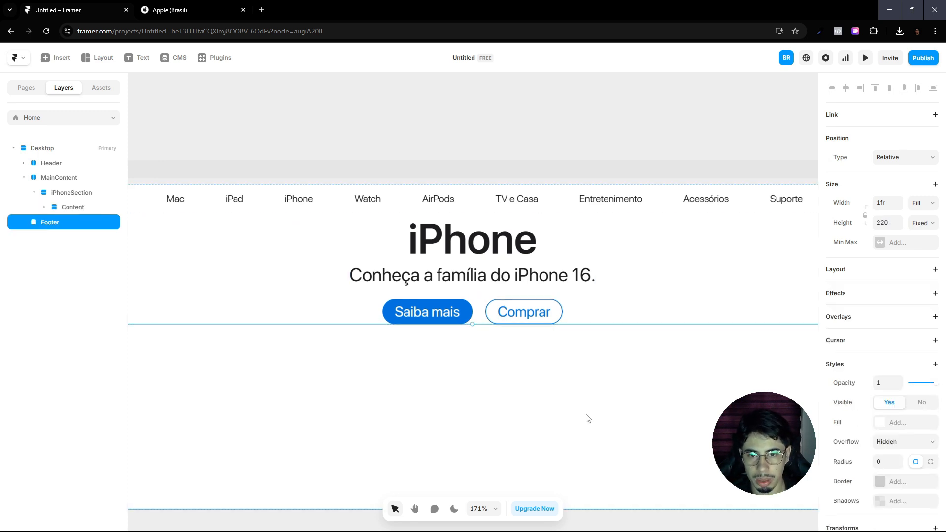
{"action": "left_click", "coordinate": [169, 6]}
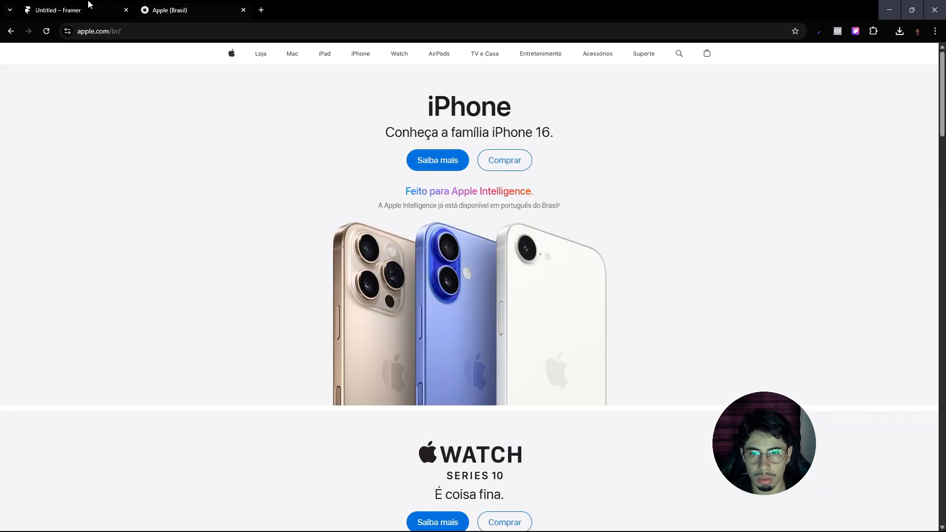
{"action": "left_click", "coordinate": [88, 4]}
Step: Set the Content stack's gap to 12 and compare the spacing with the Apple (Brasil) page
{"action": "left_click", "coordinate": [64, 207]}
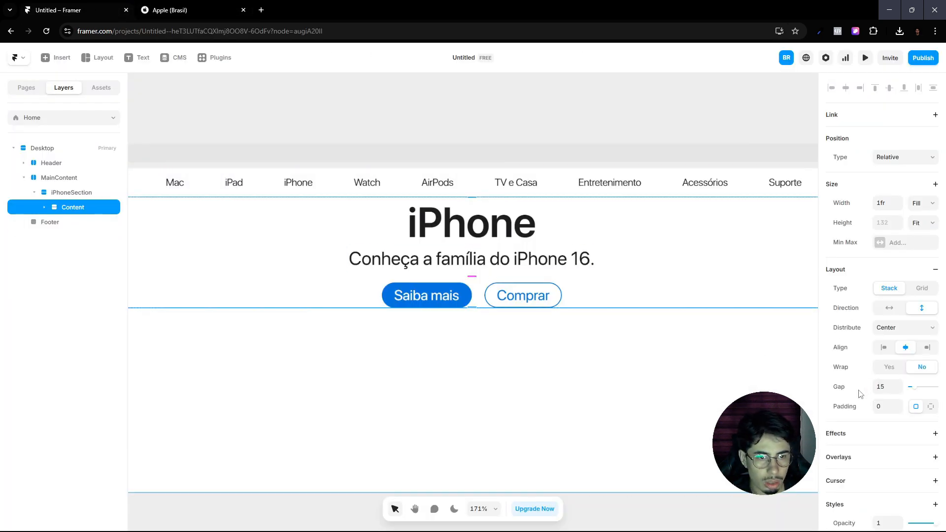
{"action": "type", "text": "12"}
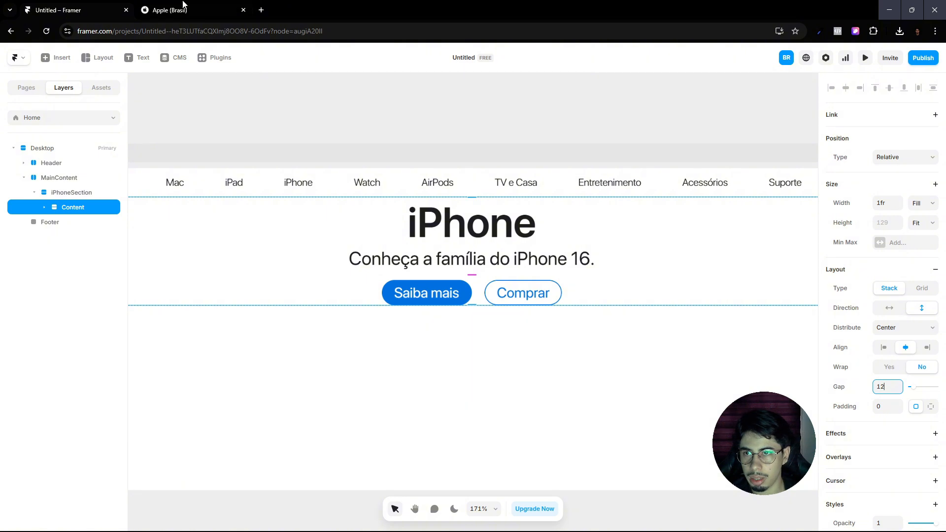
{"action": "left_click", "coordinate": [183, 6]}
{"action": "left_click", "coordinate": [68, 4]}
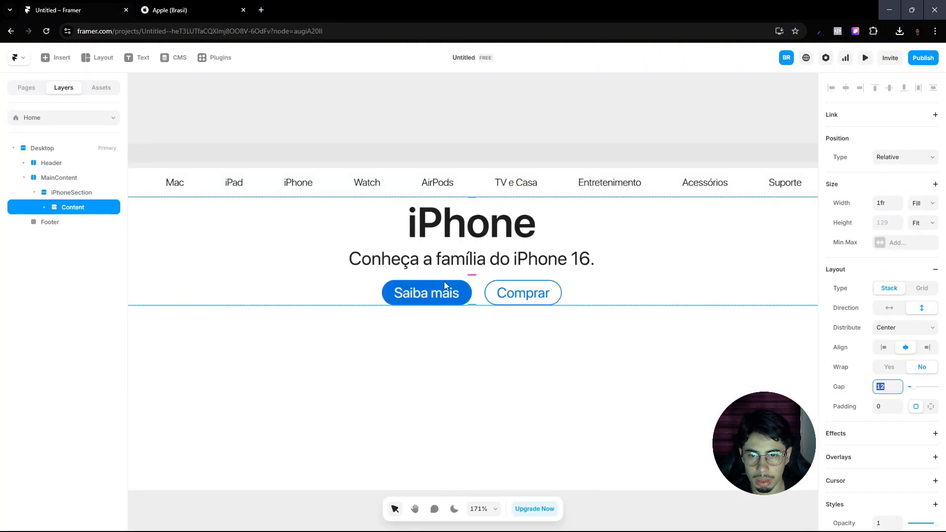
{"action": "left_click", "coordinate": [184, 6]}
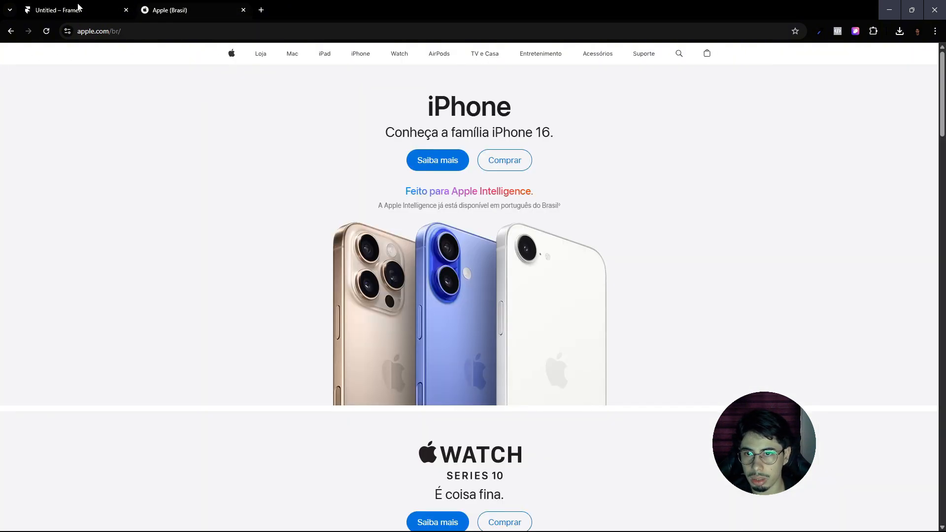
{"action": "left_click", "coordinate": [25, 6]}
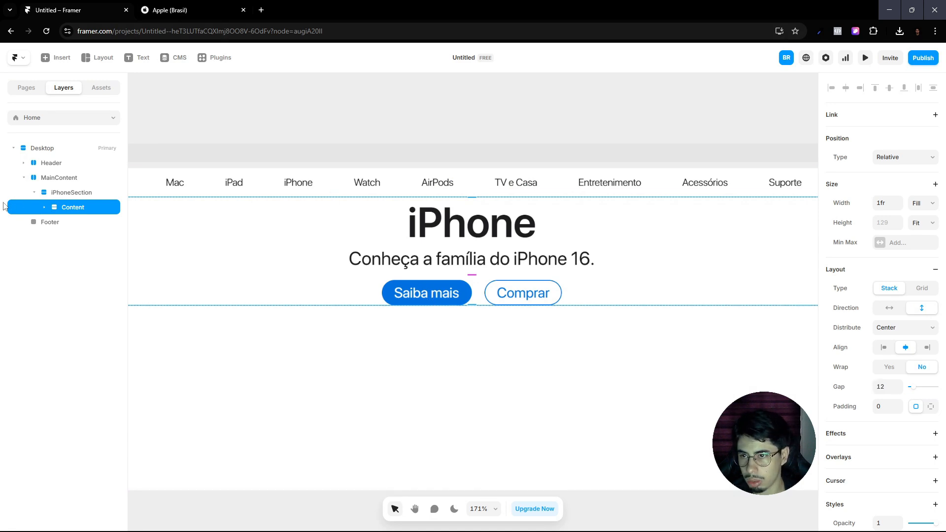
Step: Set the Saiba mais button's top and bottom padding to 8
{"action": "left_click", "coordinate": [45, 212]}
{"action": "left_click", "coordinate": [62, 222]}
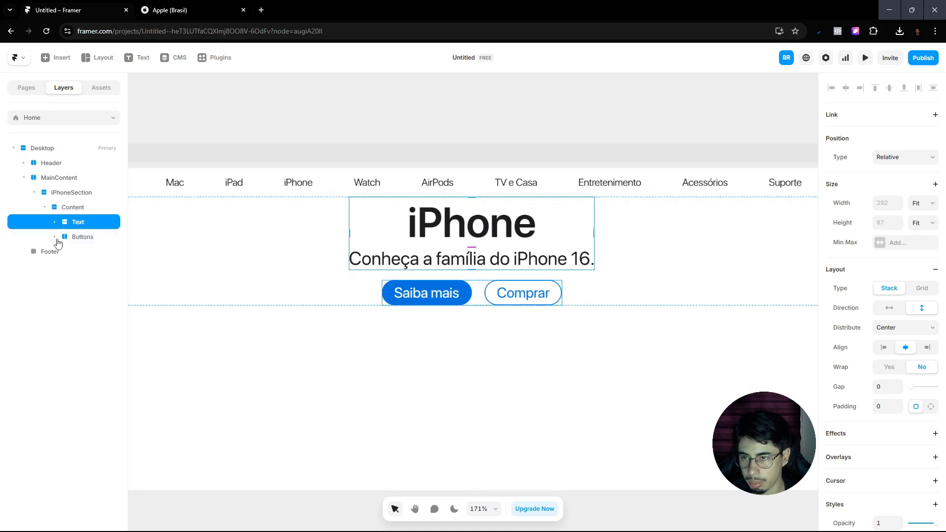
{"action": "left_click", "coordinate": [55, 237]}
{"action": "left_click", "coordinate": [80, 252]}
{"action": "scroll", "coordinate": [889, 414], "scroll_direction": "down", "scroll_amount": 2}
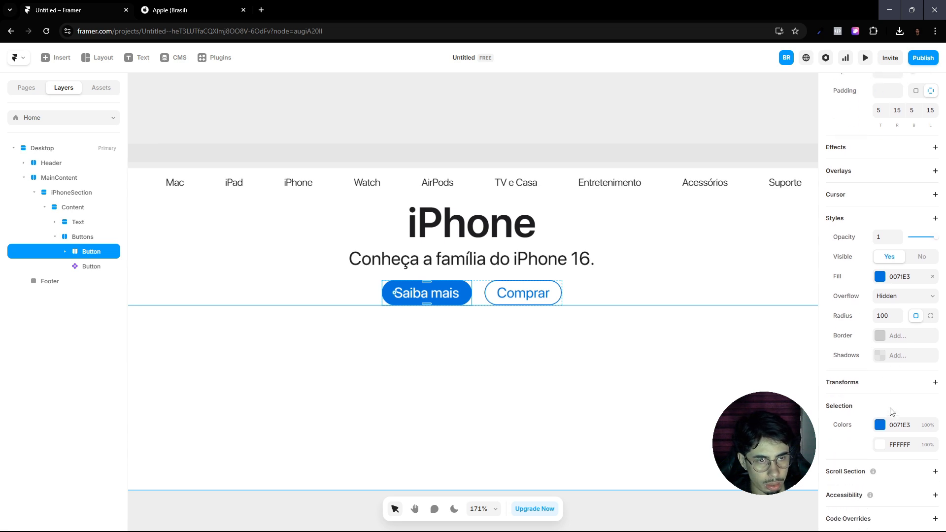
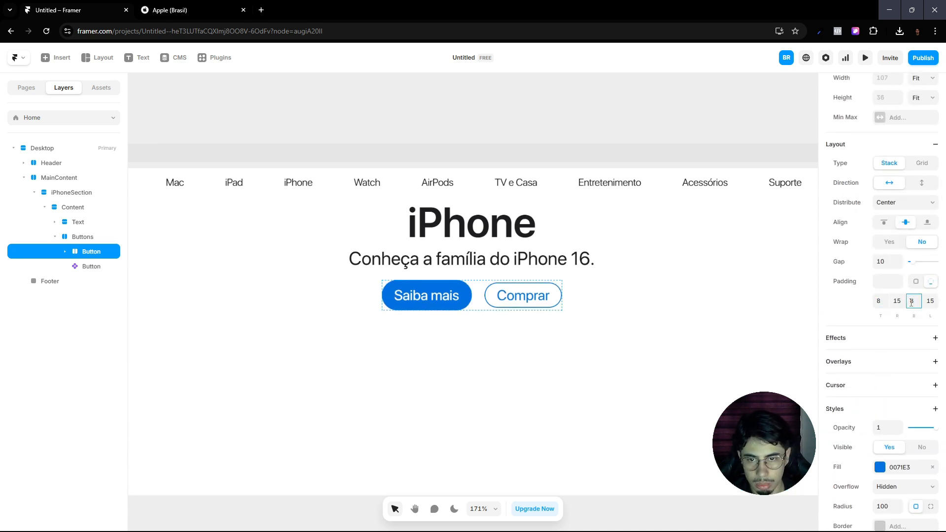
Step: Set the top and bottom padding of the Comprar button component's primary variant to 8, and compare both buttons with the Apple (Brasil) page
{"action": "left_click", "coordinate": [556, 303]}
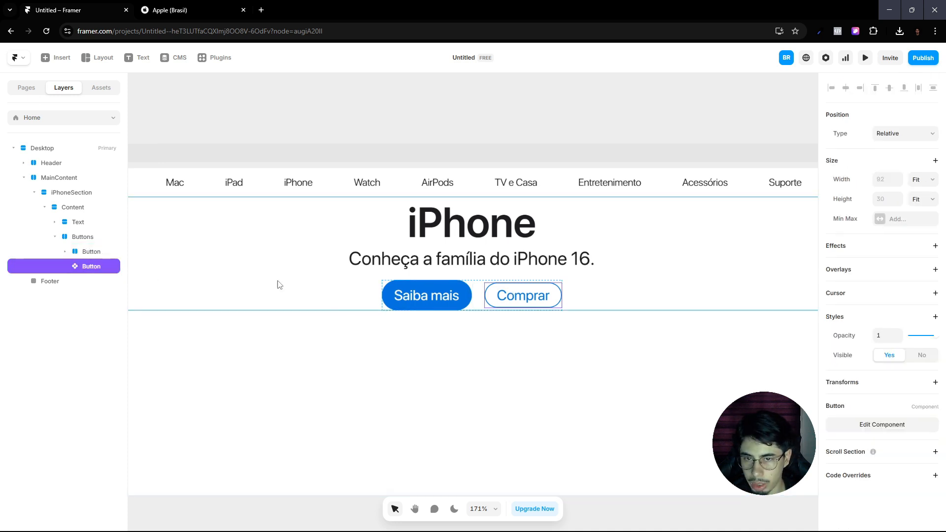
{"action": "double_click", "coordinate": [505, 298]}
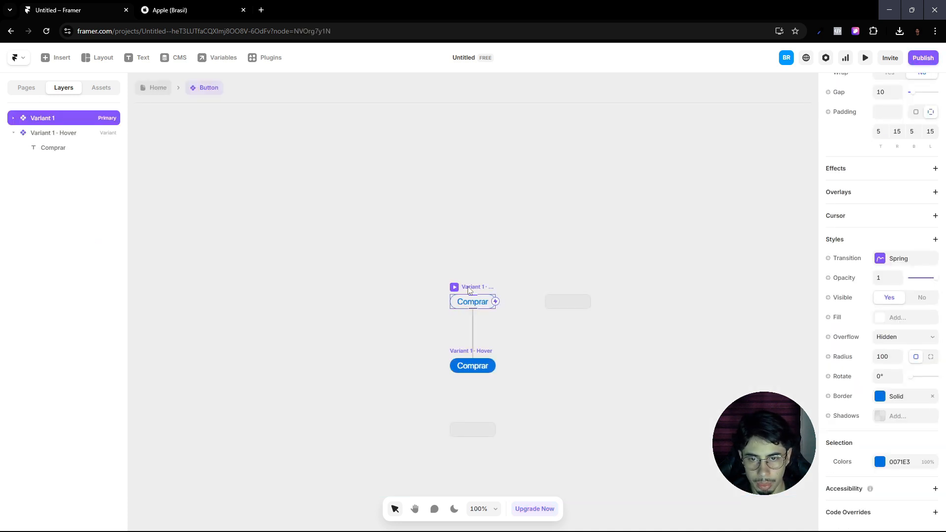
{"action": "scroll", "coordinate": [903, 266], "scroll_direction": "up", "scroll_amount": 4}
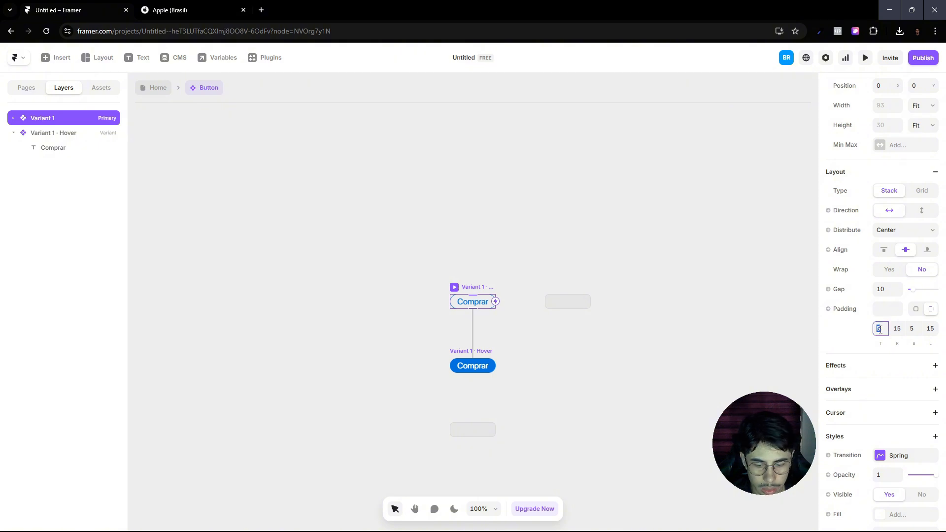
{"action": "left_click", "coordinate": [912, 329]}
{"action": "type", "text": "8"}
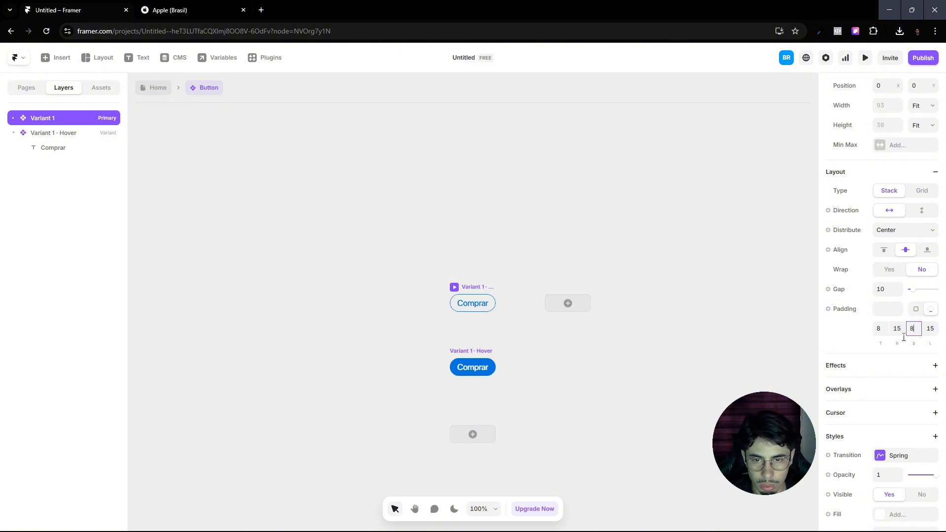
{"action": "left_click", "coordinate": [668, 426]}
{"action": "left_click", "coordinate": [157, 88]}
{"action": "scroll", "coordinate": [522, 224], "scroll_direction": "down", "scroll_amount": 2}
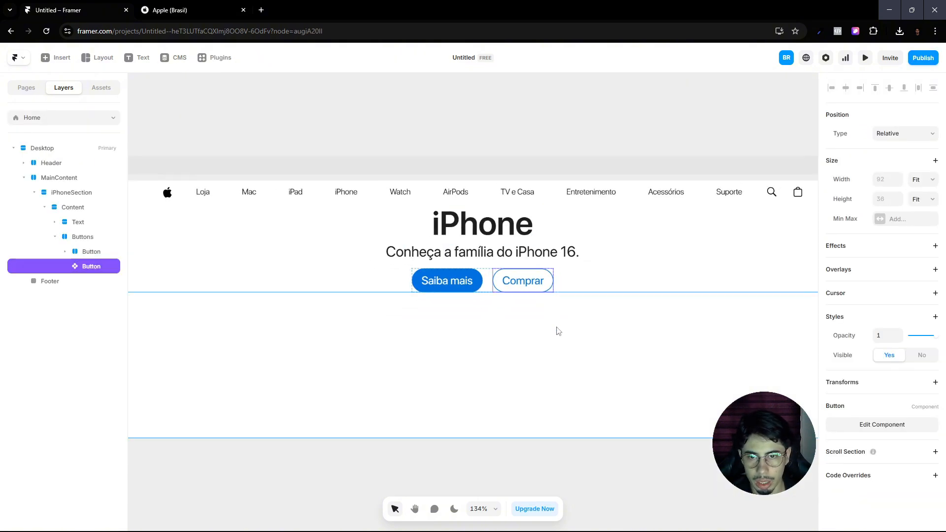
{"action": "left_click", "coordinate": [173, 10]}
{"action": "left_click", "coordinate": [84, 6]}
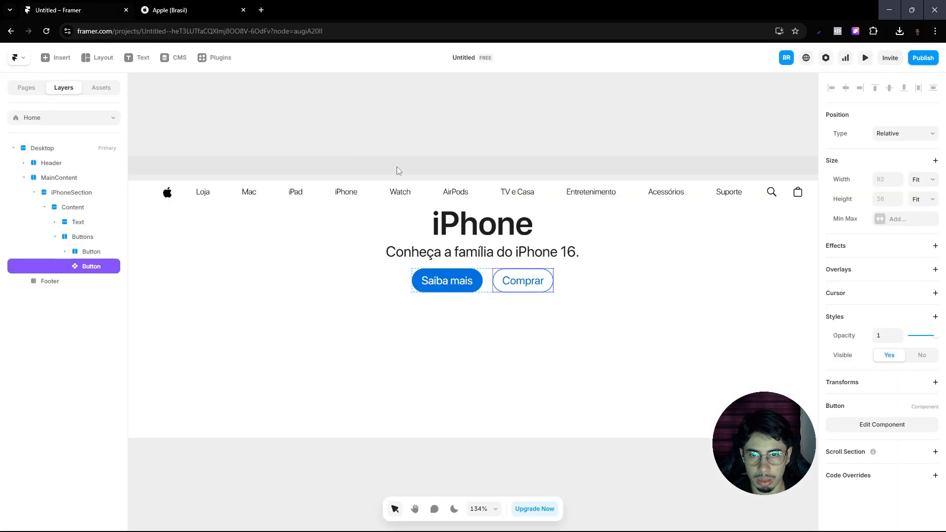
{"action": "left_click", "coordinate": [511, 141]}
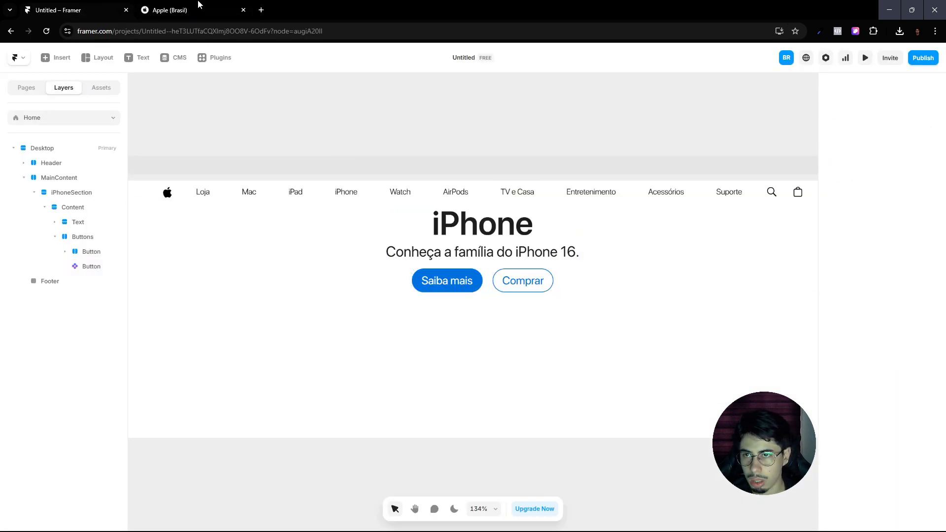
Step: Duplicate the subtitle text and move the copy out of the Text stack to below Buttons in the Content stack
{"action": "key", "text": "ctrl+Tab"}
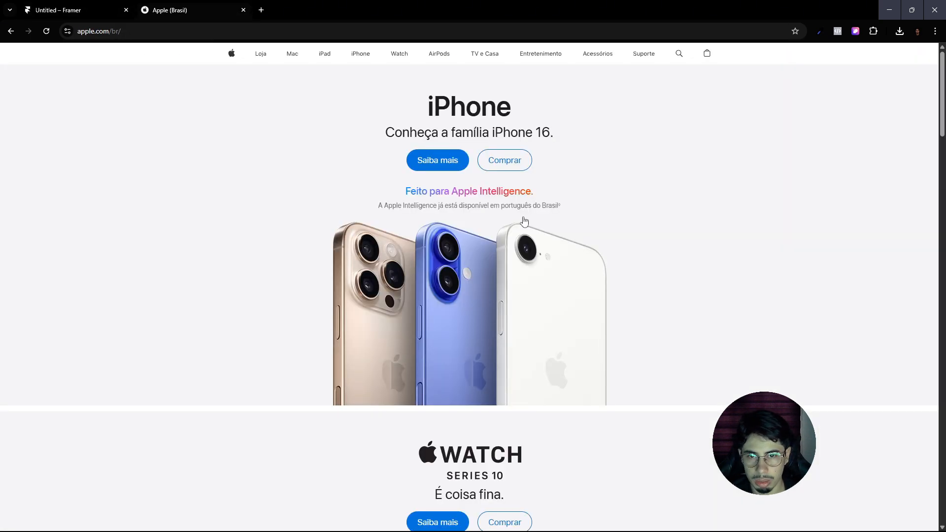
{"action": "left_click", "coordinate": [73, 6]}
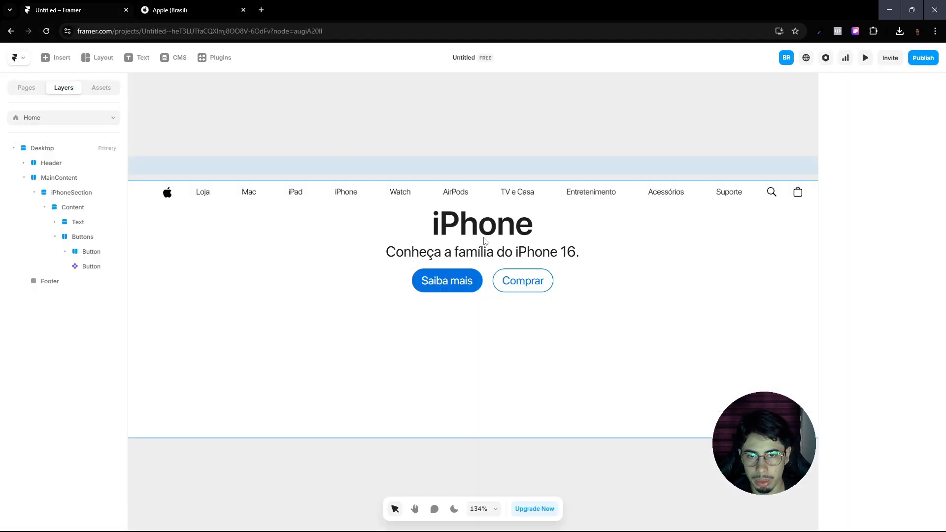
{"action": "left_click", "coordinate": [116, 253]}
{"action": "left_click", "coordinate": [54, 266]}
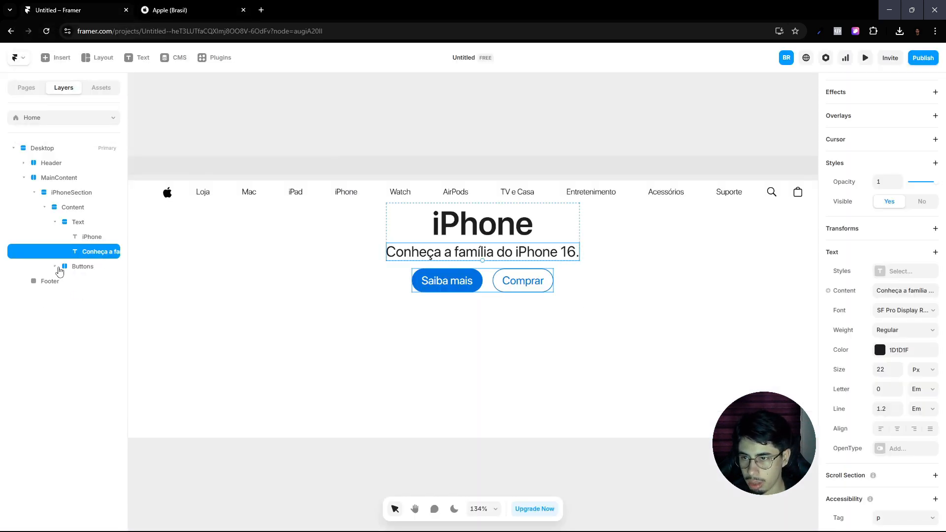
{"action": "key", "text": "ctrl+d"}
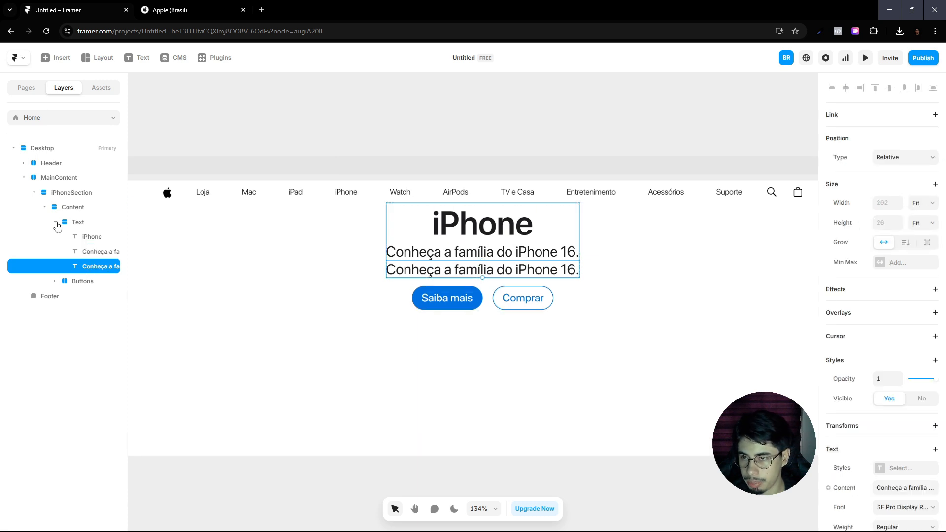
{"action": "left_click", "coordinate": [55, 222]}
{"action": "left_click", "coordinate": [55, 222]}
{"action": "mouse_move", "coordinate": [76, 262]}
{"action": "left_mouse_down"}
{"action": "mouse_move", "coordinate": [65, 217]}
{"action": "mouse_move", "coordinate": [67, 256]}
{"action": "mouse_move", "coordinate": [83, 258]}
{"action": "left_mouse_up"}
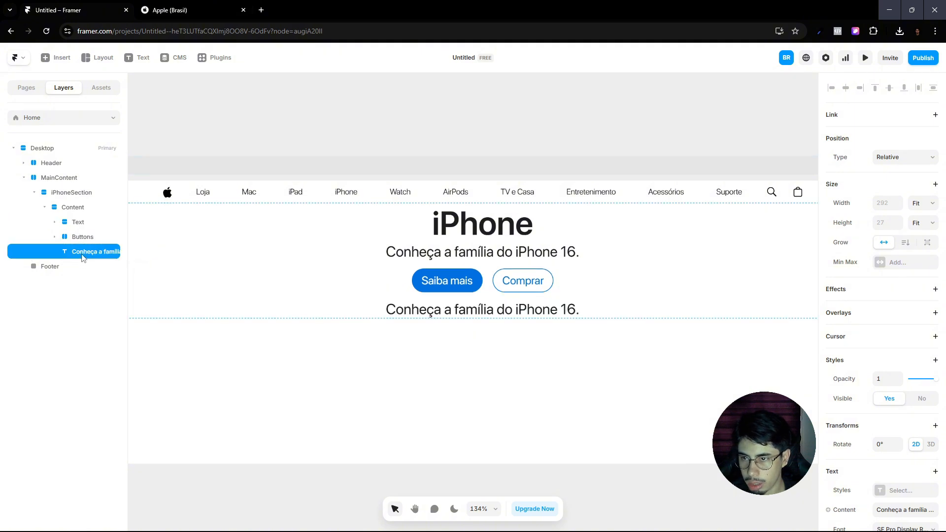
Step: Replace the duplicated text with "Feito para Apple Intelligence.", checking the wording on the Apple (Brasil) page
{"action": "left_click", "coordinate": [170, 10]}
{"action": "left_click", "coordinate": [59, 4]}
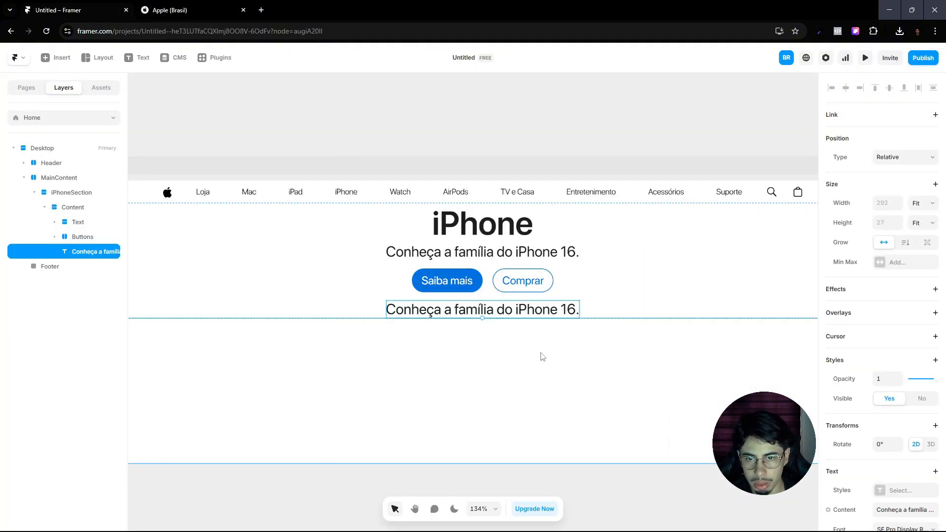
{"action": "double_click", "coordinate": [509, 314]}
{"action": "type", "text": "Feito p"}
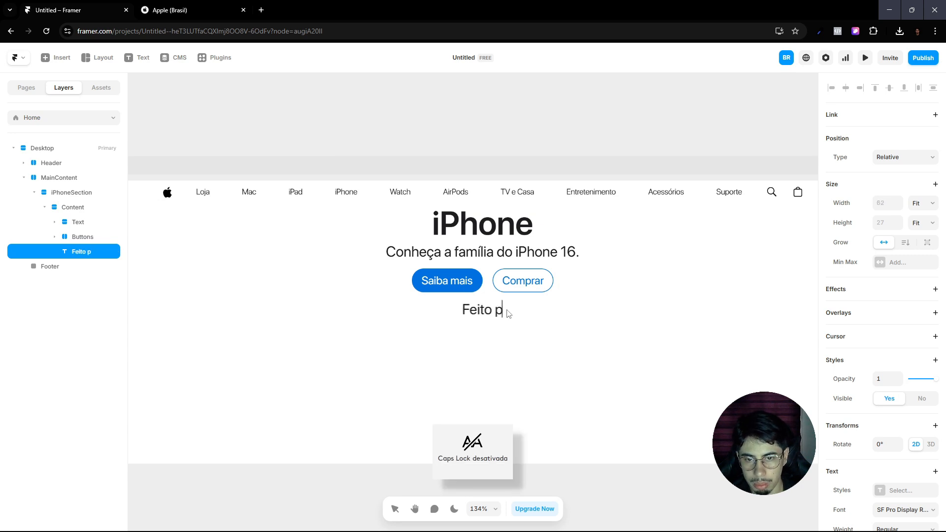
{"action": "type", "text": "ara Apple Inte"}
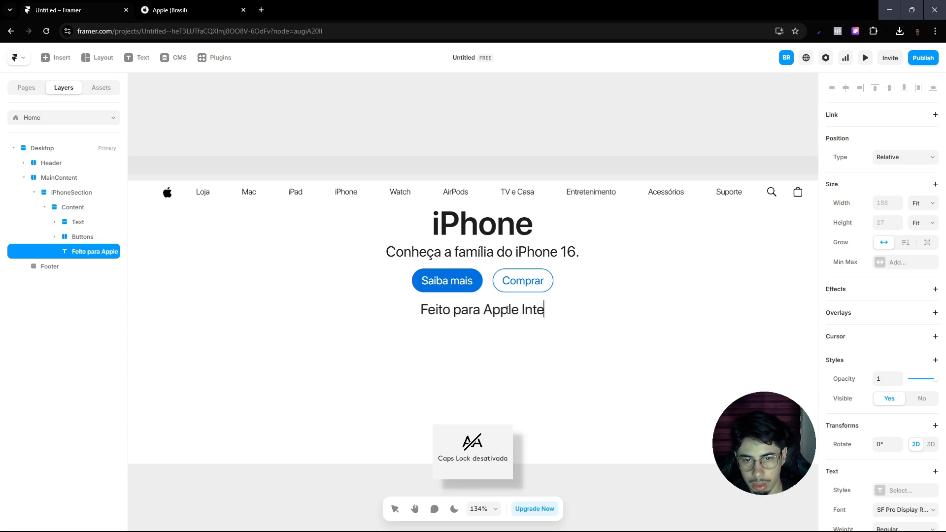
{"action": "type", "text": "lligence"}
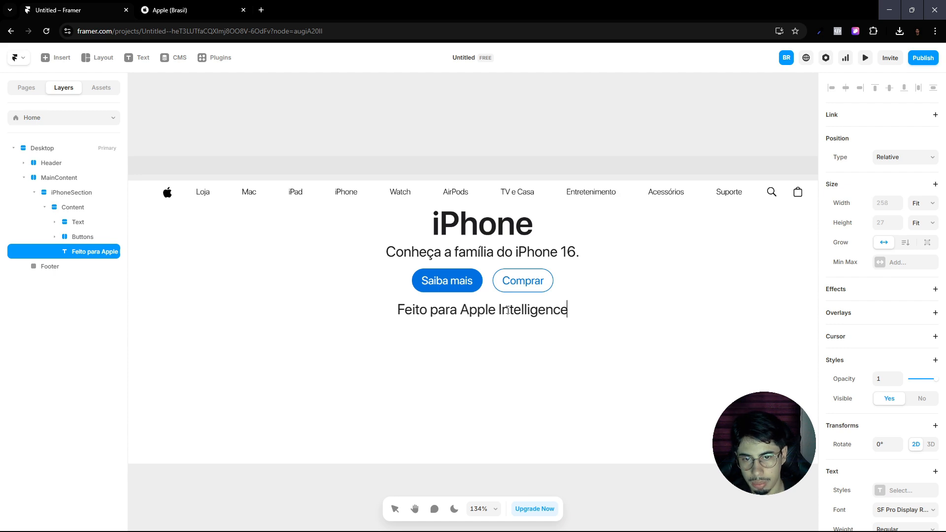
{"action": "left_click", "coordinate": [172, 7]}
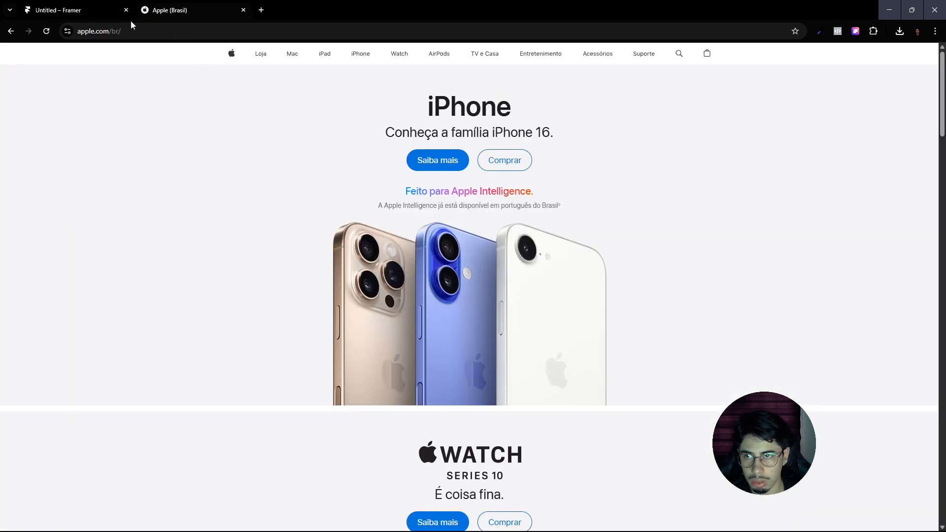
{"action": "left_click", "coordinate": [76, 10]}
{"action": "type", "text": "."}
{"action": "key", "text": "Escape"}
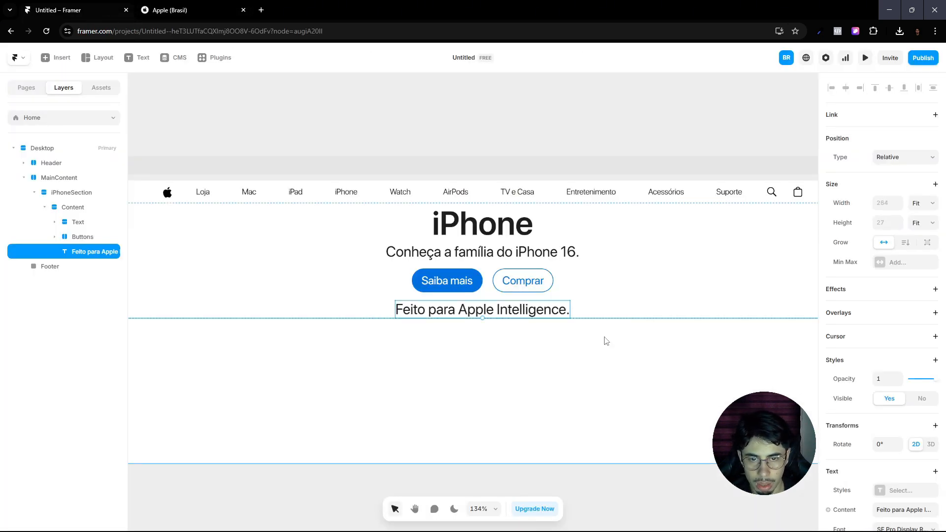
Step: Sample the blue #0E8DF8 from the "F" of "Feito para Apple Intelligence." on the Apple (Brasil) page with the color picker extension
{"action": "scroll", "coordinate": [518, 316], "scroll_direction": "up", "scroll_amount": 5}
{"action": "scroll", "coordinate": [378, 300], "scroll_direction": "up", "scroll_amount": 2}
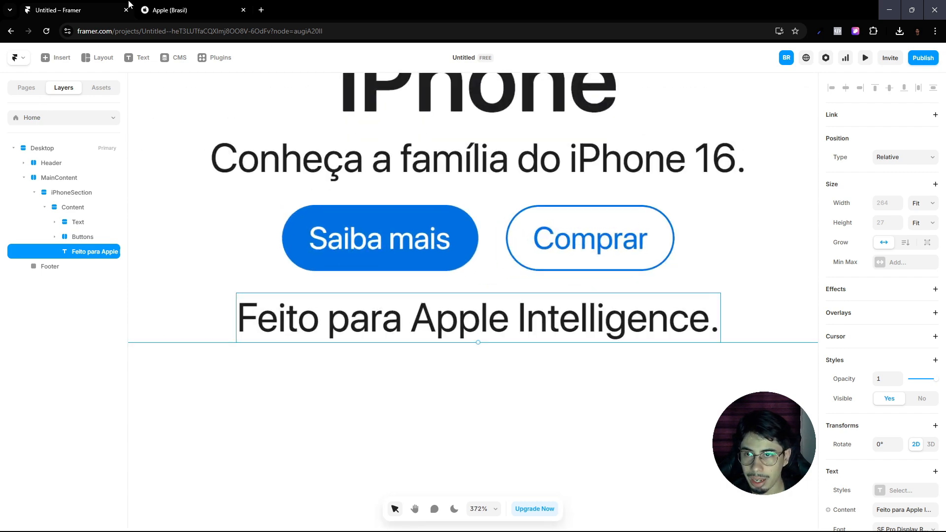
{"action": "left_click", "coordinate": [153, 7]}
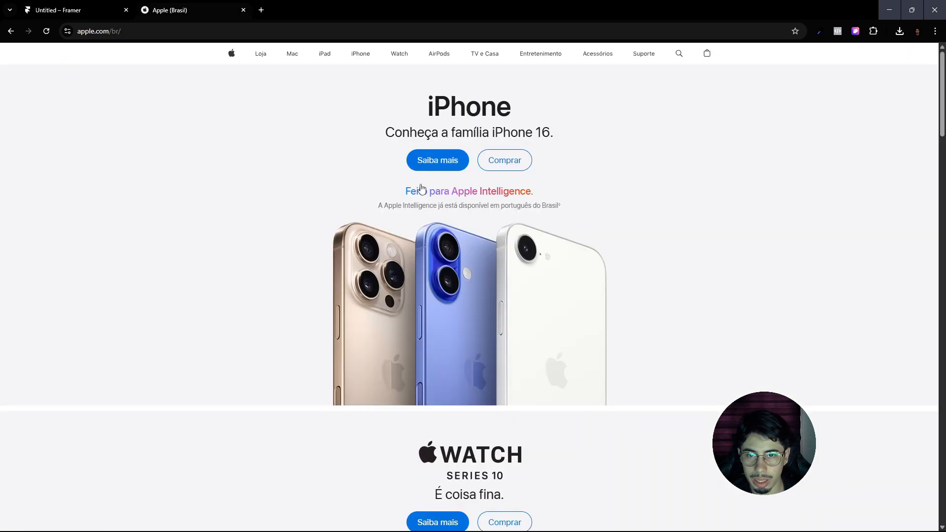
{"action": "left_click", "coordinate": [819, 31]}
{"action": "left_click", "coordinate": [407, 216]}
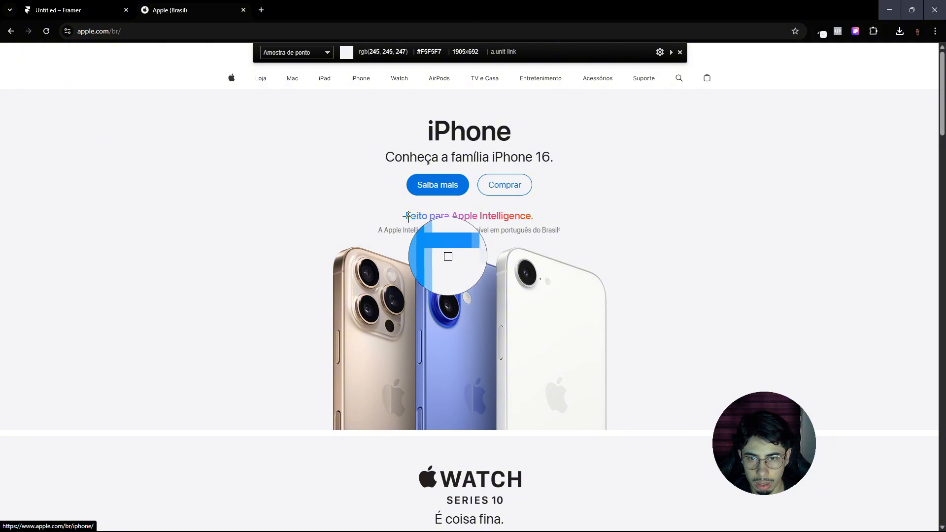
{"action": "left_click", "coordinate": [407, 216]}
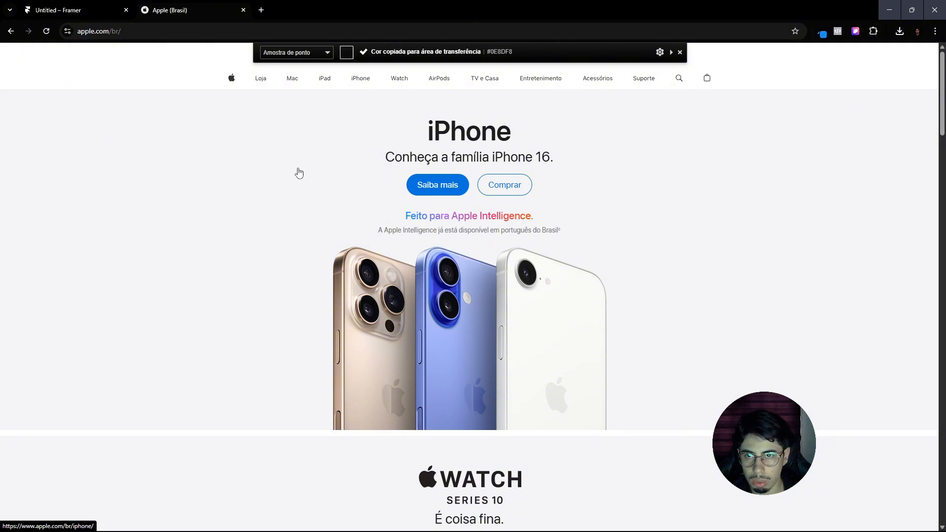
Step: In Framer, give the "Feito para Apple Intelligence." text a horizontal linear gradient whose first stop is 0E8DF8
{"action": "left_click", "coordinate": [79, 8]}
{"action": "scroll", "coordinate": [837, 403], "scroll_direction": "down", "scroll_amount": 5}
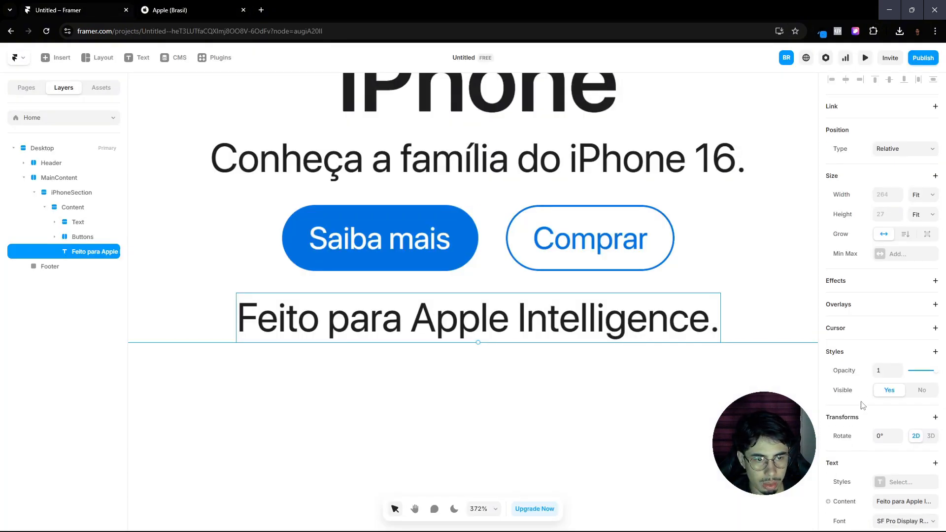
{"action": "left_click", "coordinate": [892, 321]}
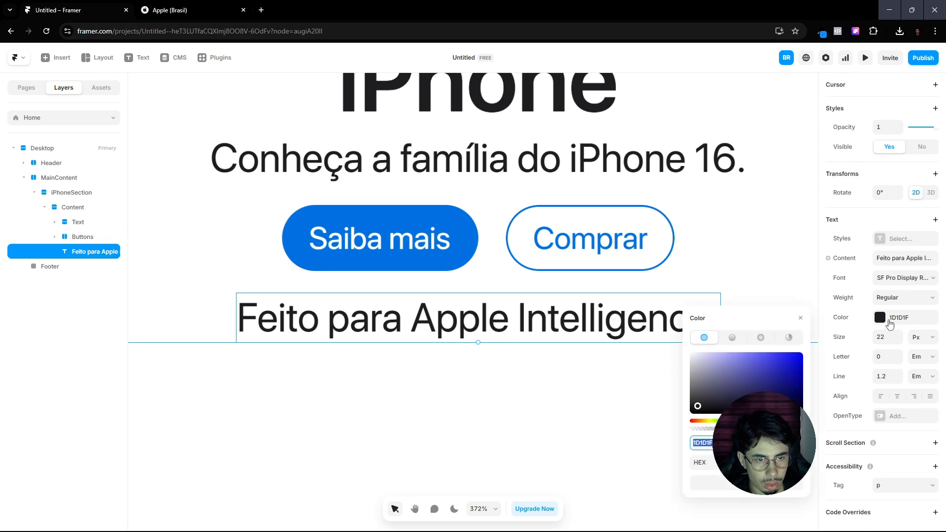
{"action": "left_click", "coordinate": [732, 338]}
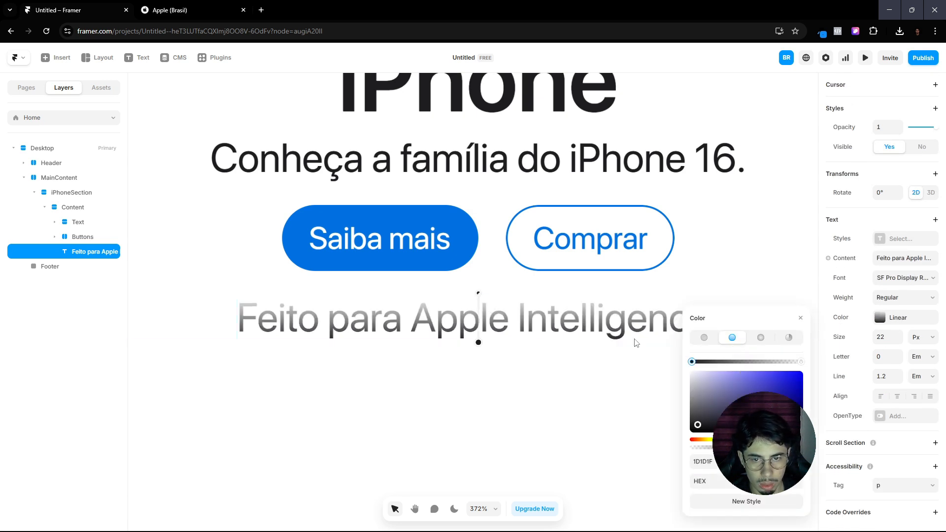
{"action": "left_click_drag", "start_coordinate": [481, 350], "coordinate": [324, 331]}
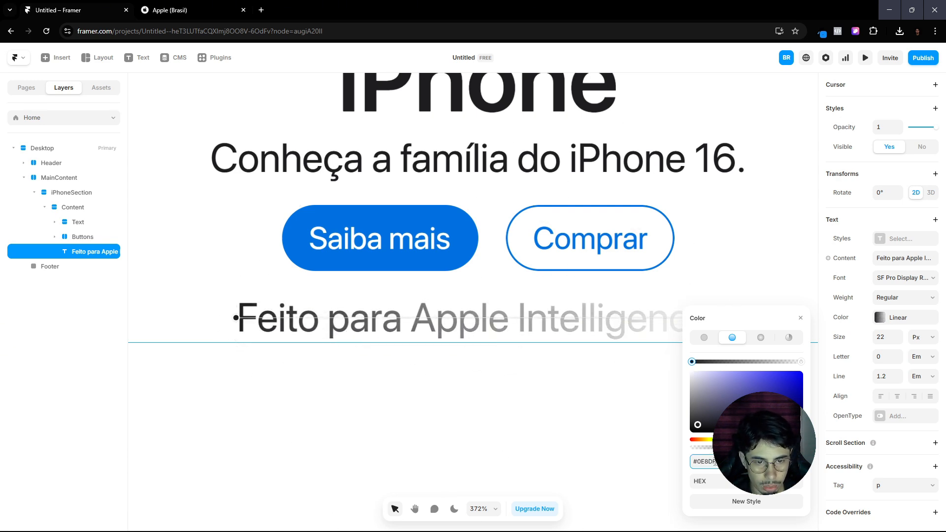
{"action": "key", "text": "Return"}
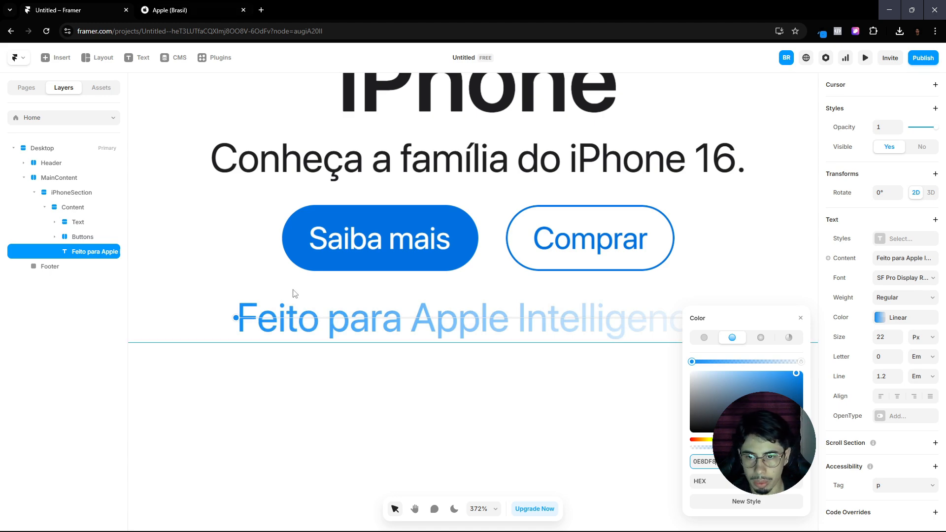
Step: Sample the orange at the end of the Apple page's line and set the gradient's last stop to F45409 at full opacity
{"action": "left_click", "coordinate": [182, 7]}
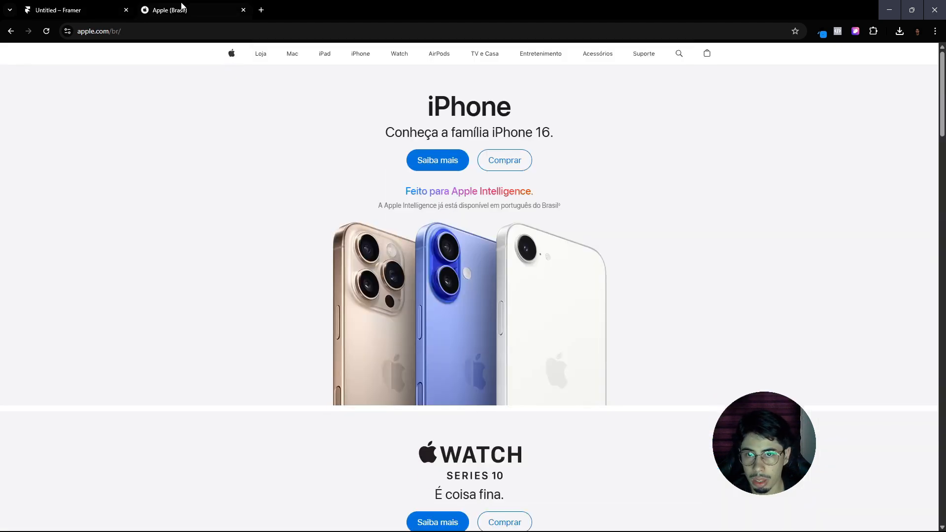
{"action": "left_click", "coordinate": [828, 32]}
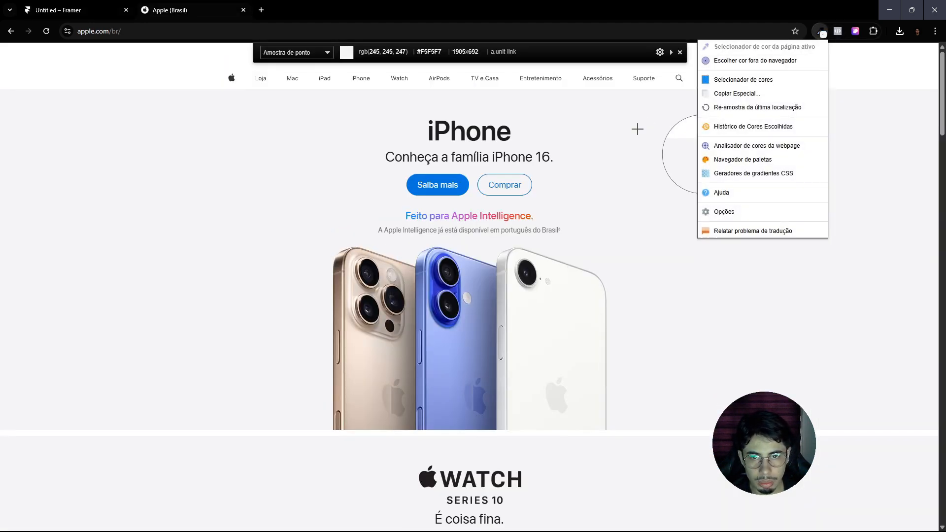
{"action": "left_click", "coordinate": [529, 216]}
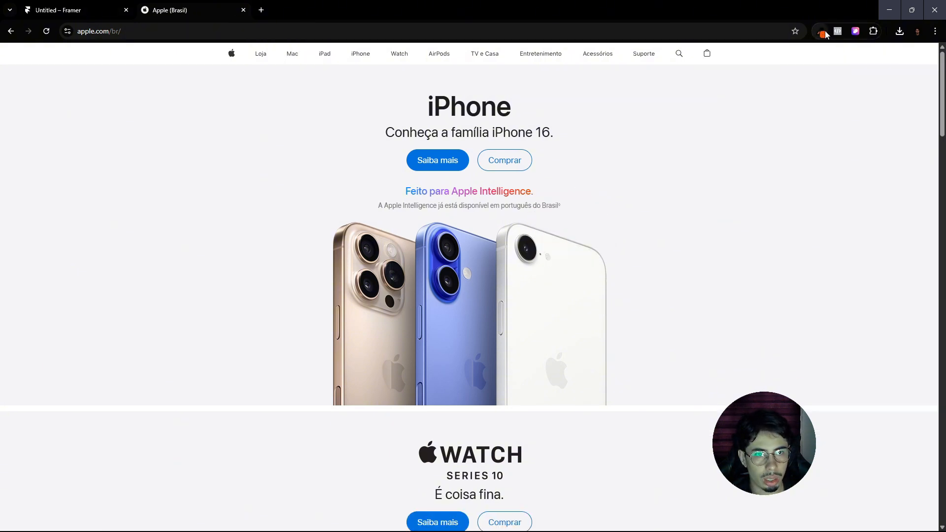
{"action": "left_click", "coordinate": [94, 10]}
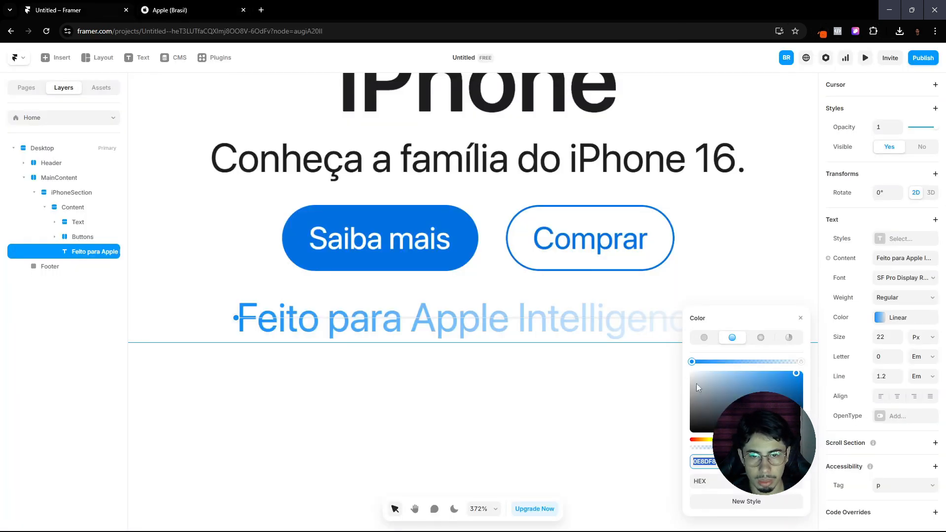
{"action": "left_click", "coordinate": [801, 362]}
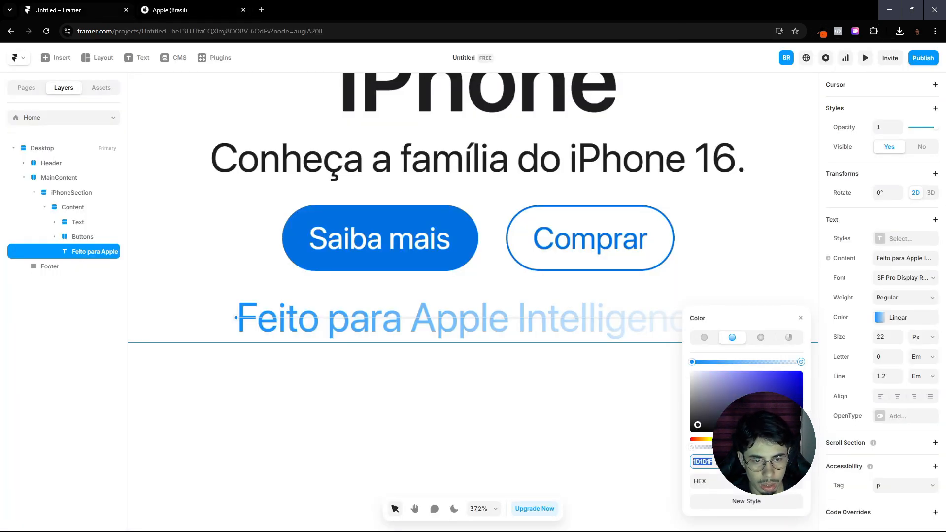
{"action": "type", "text": "F45409"}
{"action": "key", "text": "Return"}
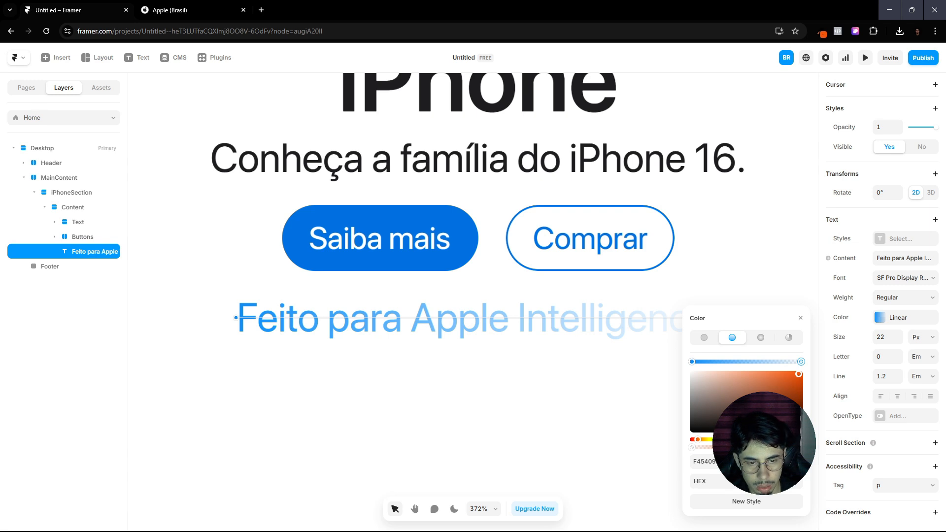
{"action": "left_click", "coordinate": [800, 448]}
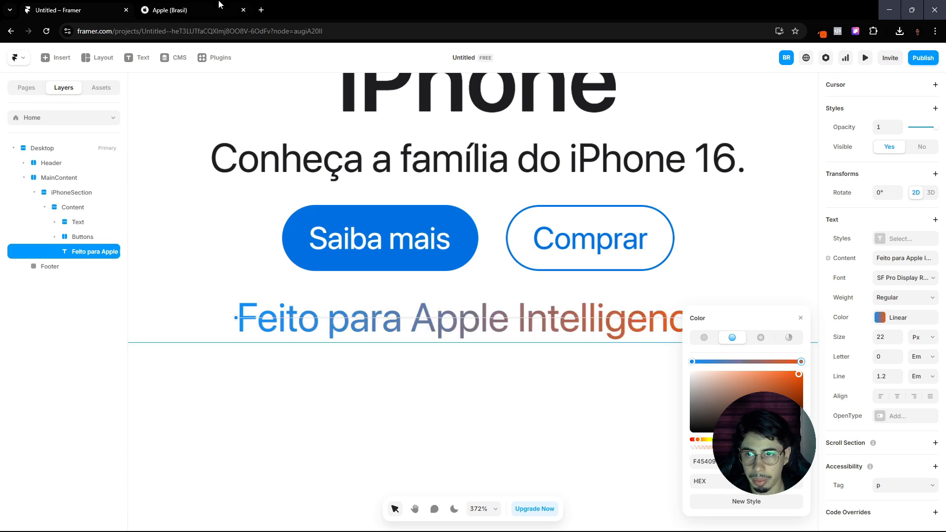
Step: Sample the pink #DE4D9F from "Apple" in the original line and apply it to a new stop midway along the gradient
{"action": "key", "text": "ctrl+Tab"}
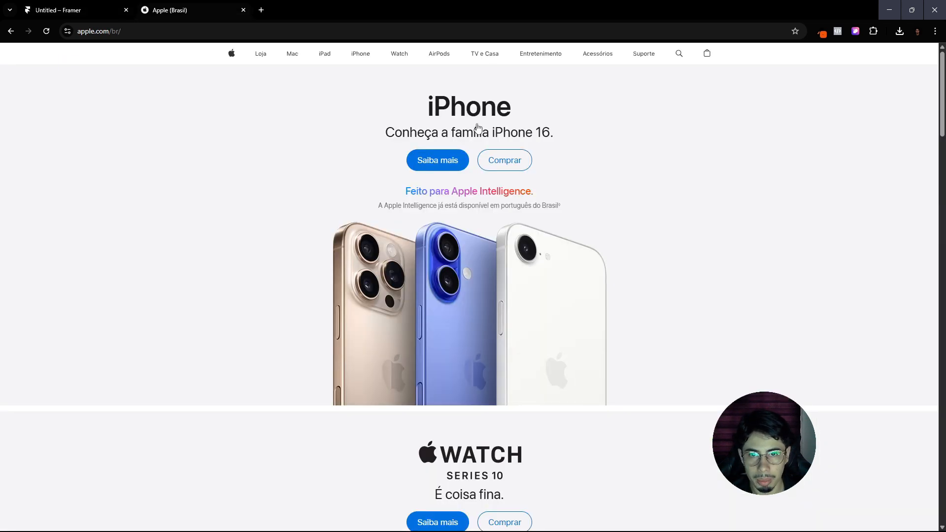
{"action": "left_click", "coordinate": [824, 34]}
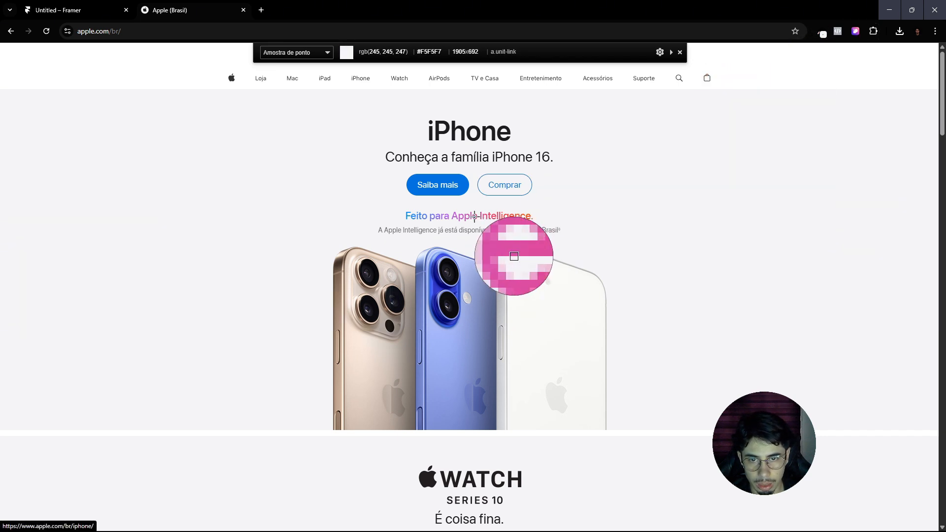
{"action": "left_click", "coordinate": [475, 216]}
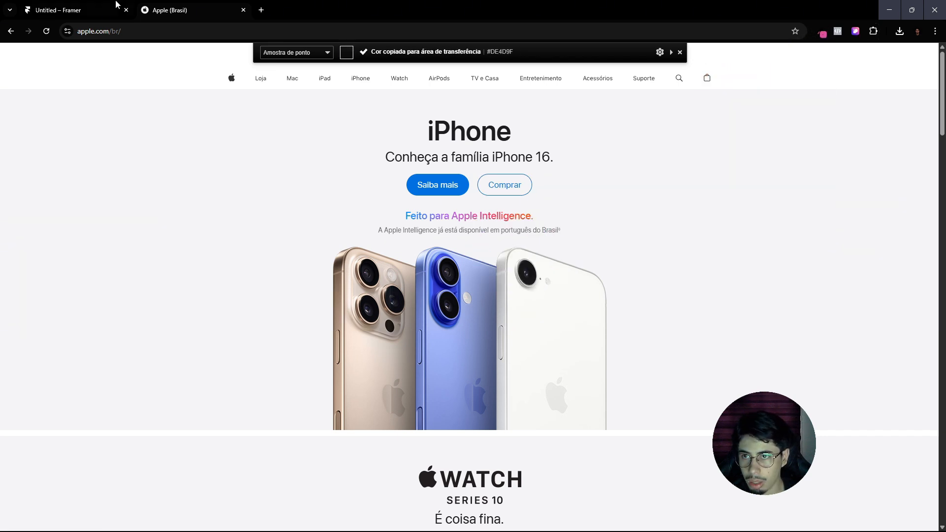
{"action": "left_click", "coordinate": [117, 5]}
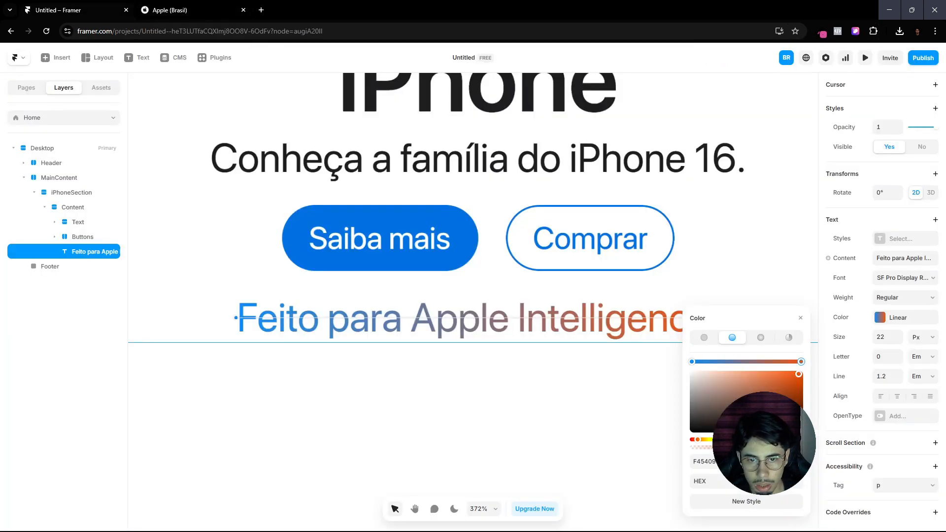
{"action": "left_click", "coordinate": [748, 363]}
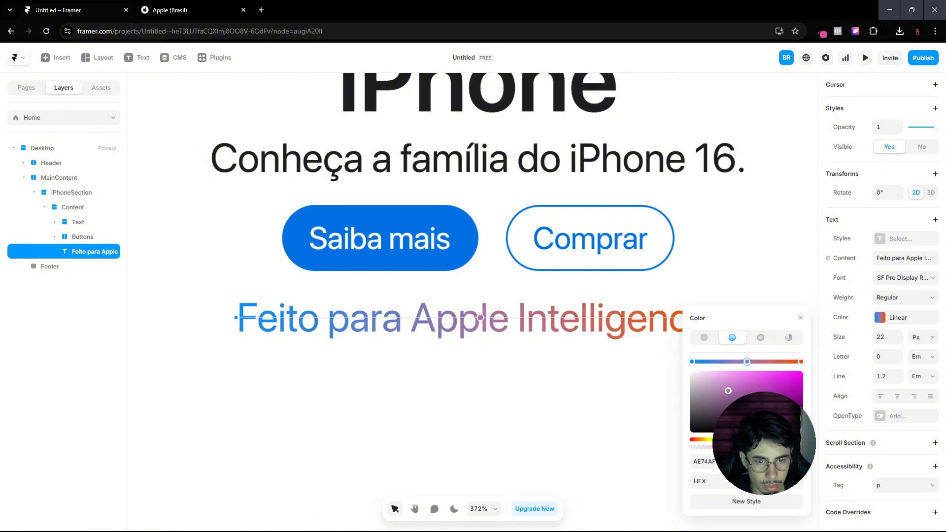
{"action": "left_click", "coordinate": [515, 448]}
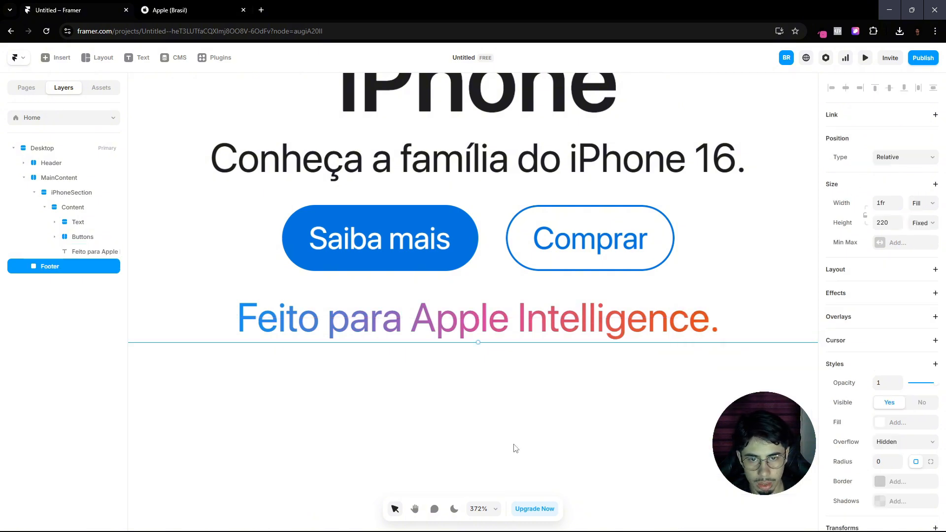
Step: Set the gradient line's font size to 18 px, comparing its proportions with the Apple (Brasil) page
{"action": "scroll", "coordinate": [515, 449], "scroll_direction": "down", "scroll_amount": 5}
{"action": "left_click", "coordinate": [155, 15]}
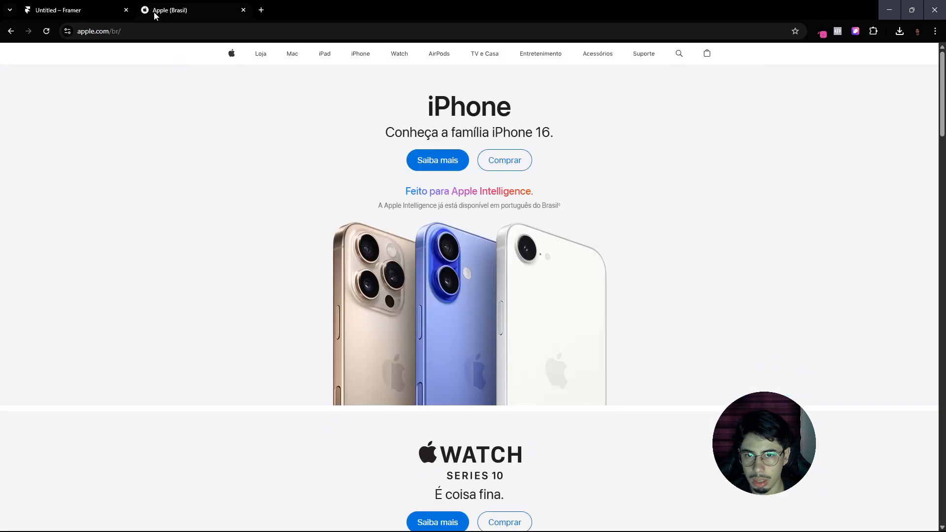
{"action": "left_click", "coordinate": [42, 9]}
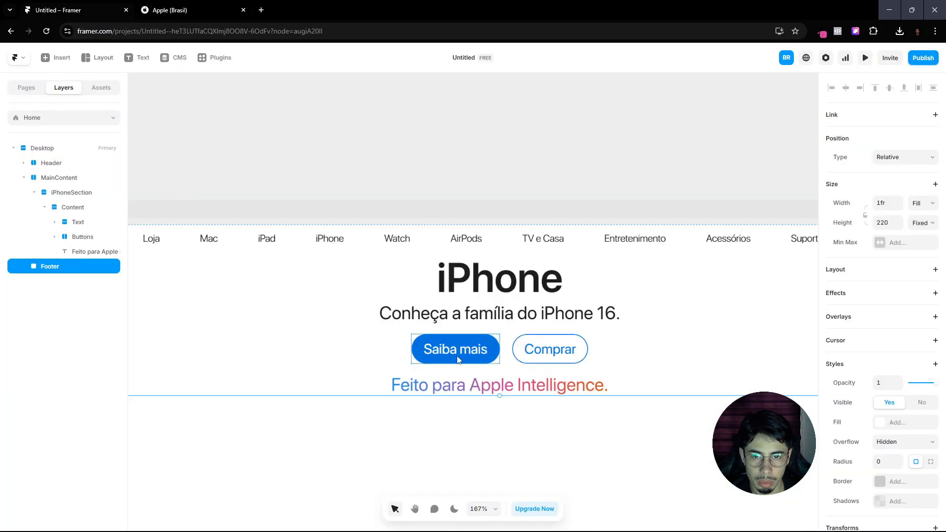
{"action": "left_click", "coordinate": [604, 385]}
{"action": "left_click", "coordinate": [671, 381]}
{"action": "left_click", "coordinate": [586, 389]}
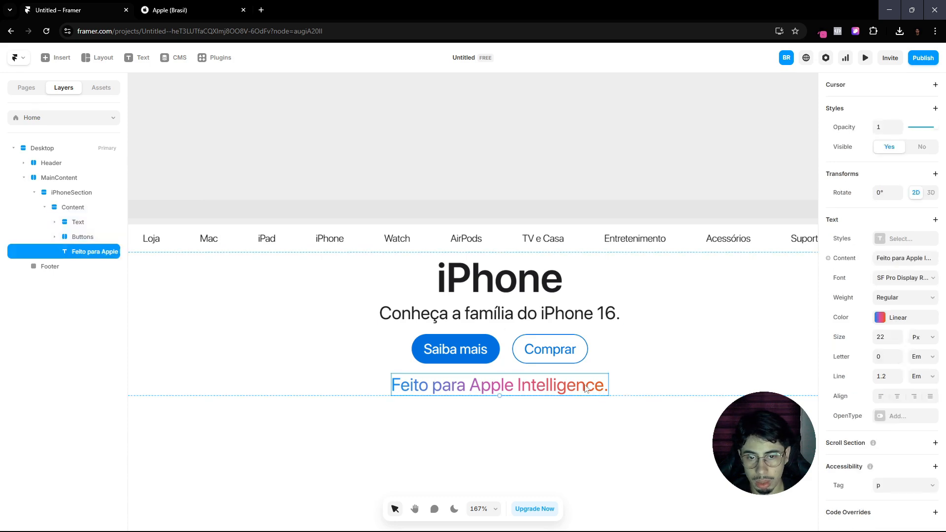
{"action": "left_click", "coordinate": [182, 8]}
{"action": "left_click", "coordinate": [87, 9]}
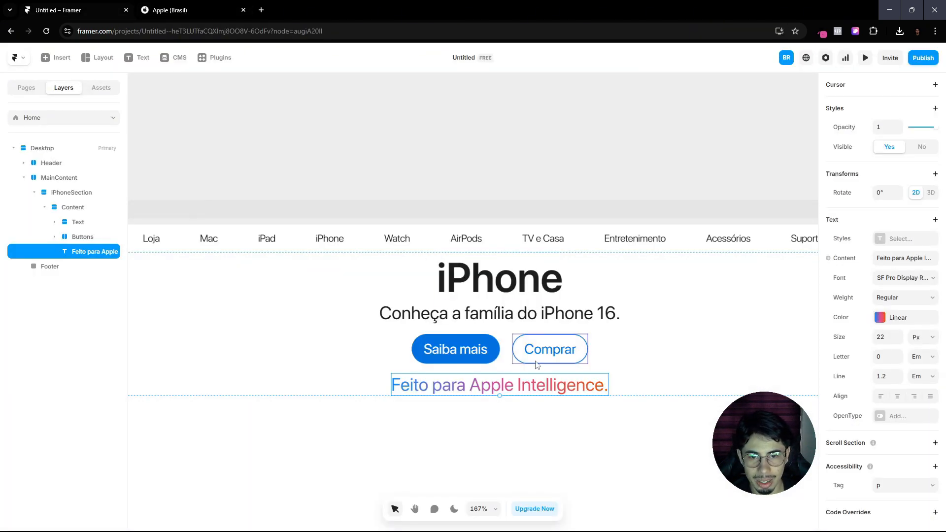
{"action": "left_click", "coordinate": [887, 338]}
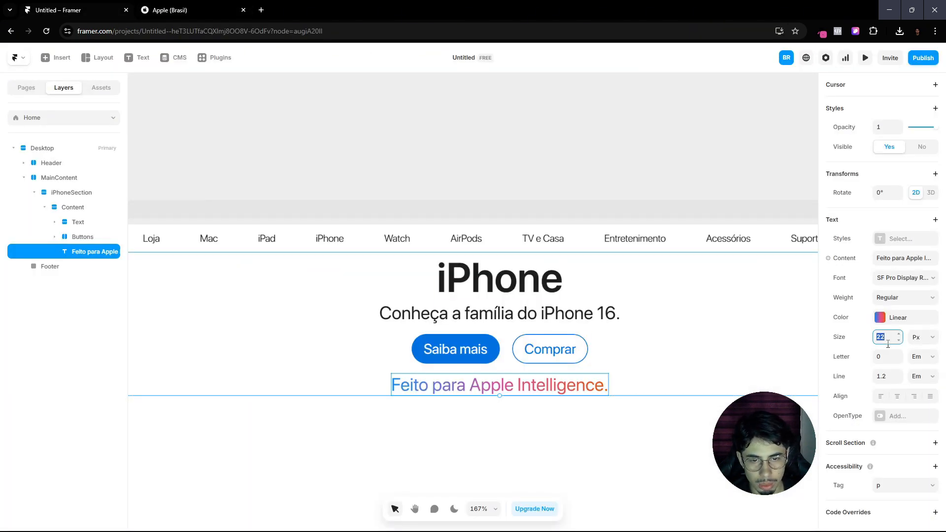
{"action": "type", "text": "19"}
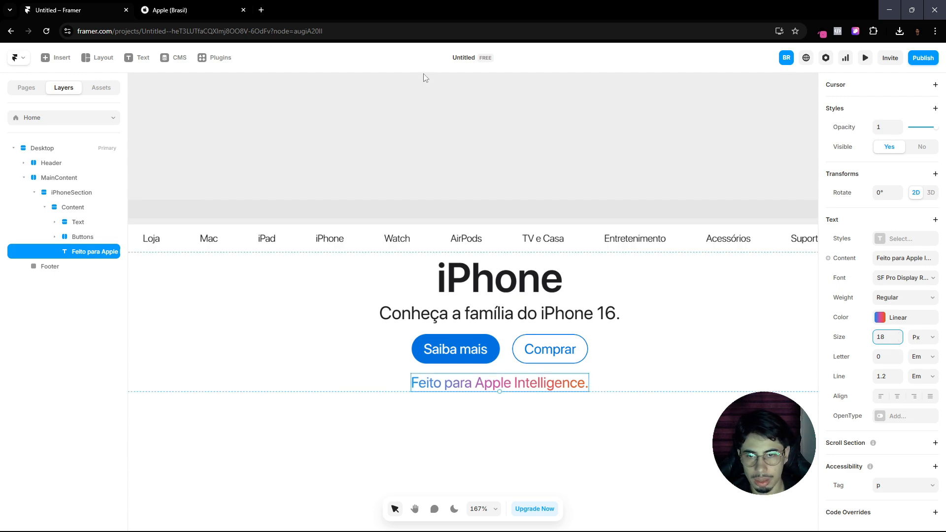
{"action": "left_click", "coordinate": [150, 6]}
{"action": "left_click", "coordinate": [79, 5]}
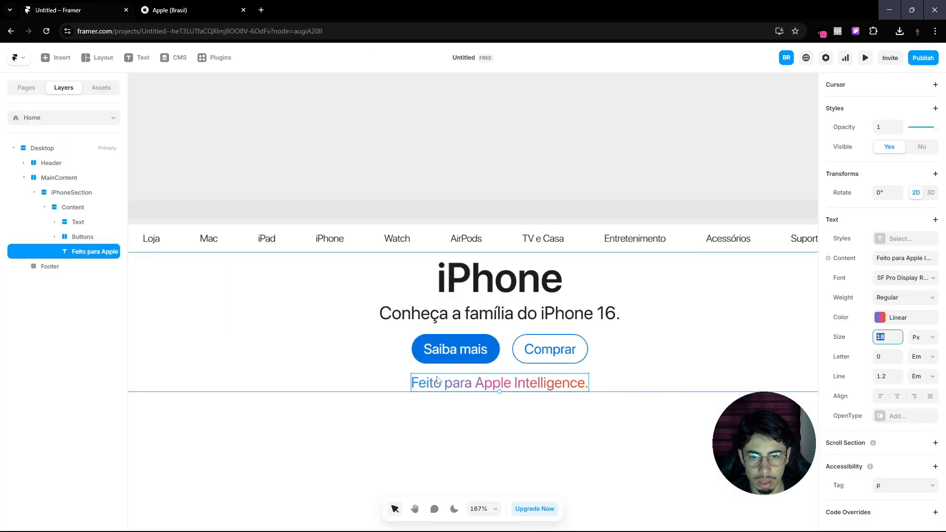
Step: Paste a copy of the gradient line below it in the Content stack, switch its color to solid 1D1D1F, and consult the Apple (Brasil) page
{"action": "key", "text": "Escape"}
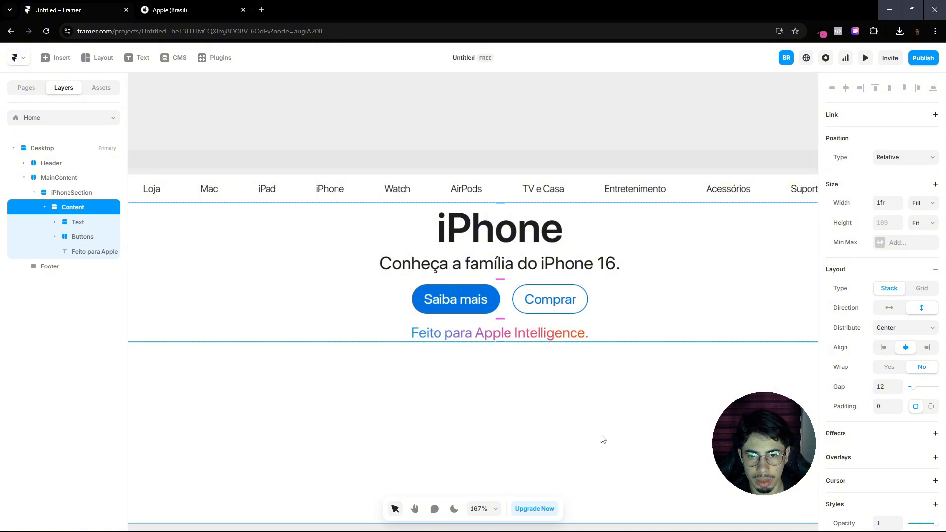
{"action": "left_click", "coordinate": [195, 5]}
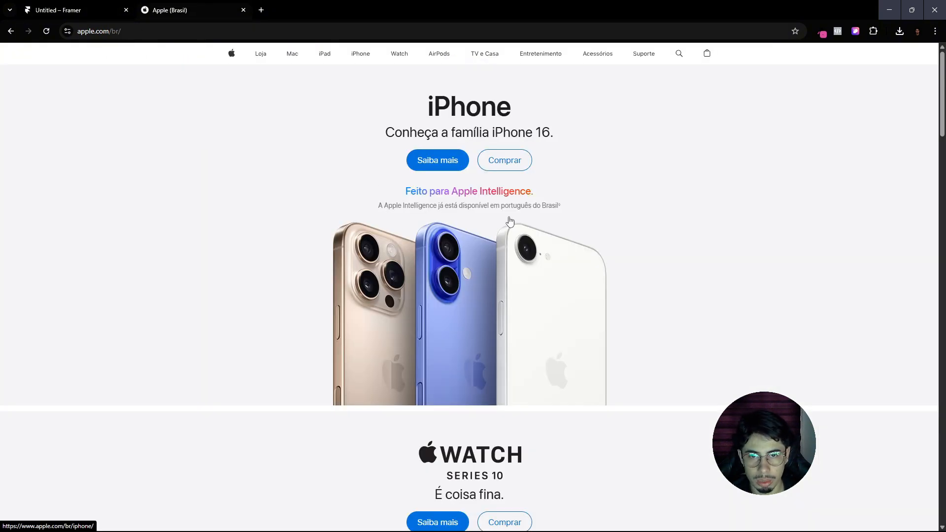
{"action": "left_click", "coordinate": [74, 11]}
{"action": "key", "text": "ctrl+v"}
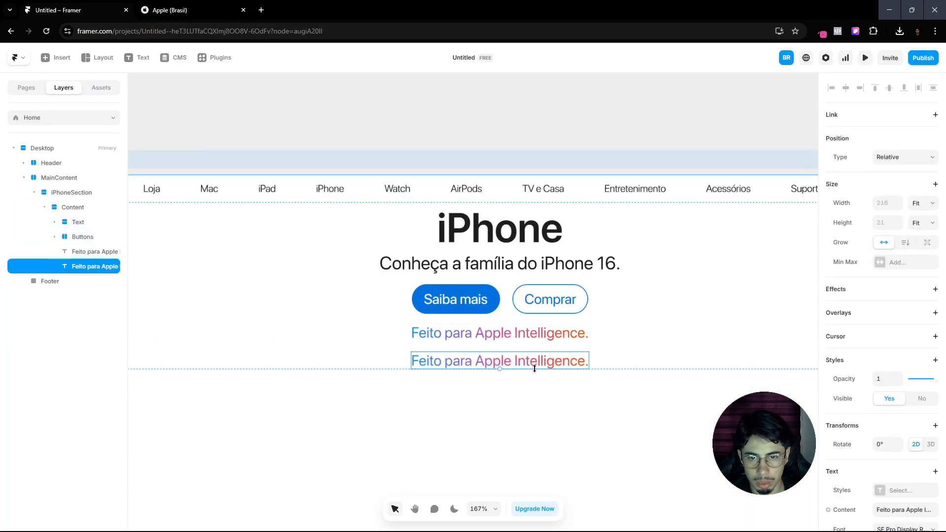
{"action": "scroll", "coordinate": [882, 404], "scroll_direction": "down", "scroll_amount": 5}
{"action": "left_click", "coordinate": [880, 323]}
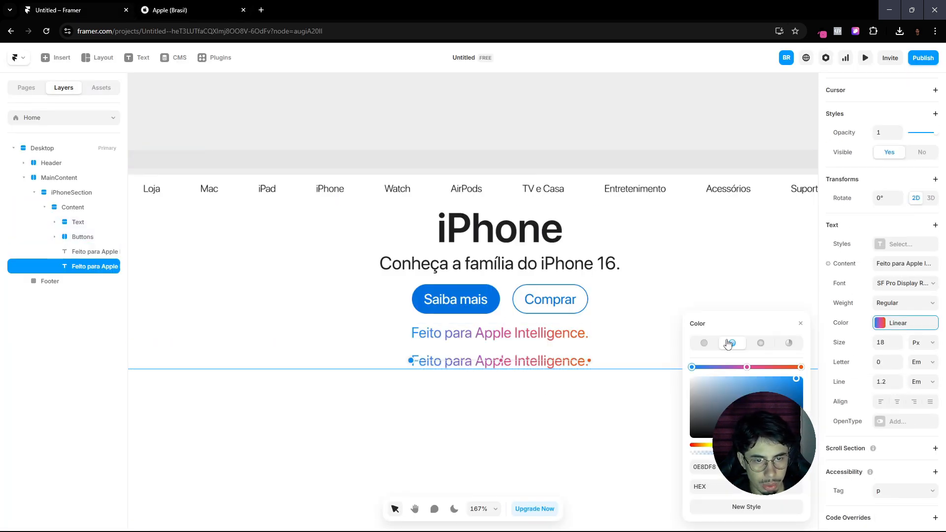
{"action": "left_click", "coordinate": [705, 343]}
{"action": "left_click", "coordinate": [800, 323]}
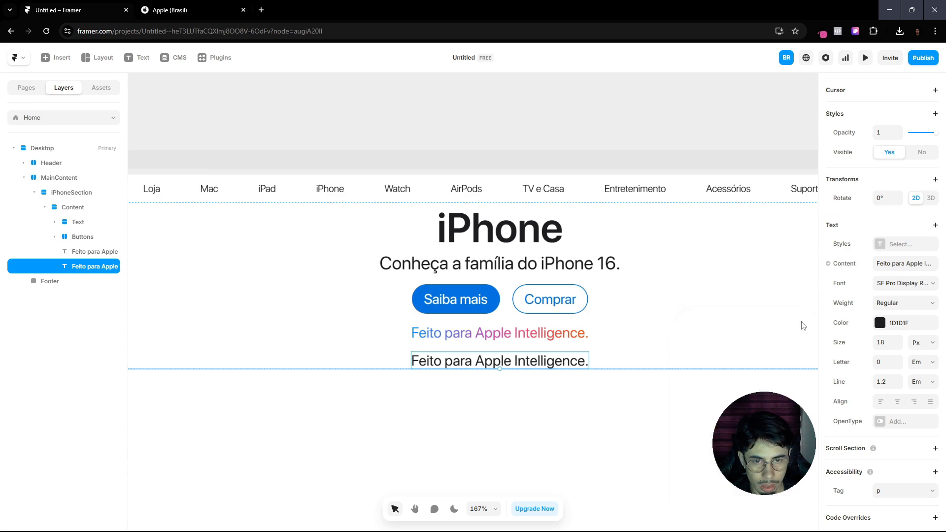
{"action": "left_click", "coordinate": [167, 8]}
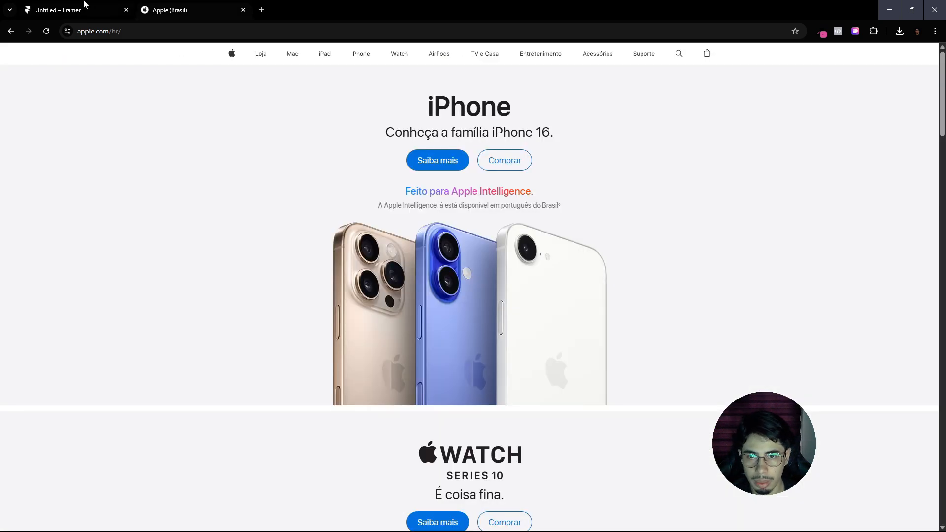
Step: Replace the copied line's text below the gradient line with "A Apple Intelligence já está disponível em Português do Brasil."
{"action": "left_click", "coordinate": [83, 4]}
{"action": "double_click", "coordinate": [474, 365]}
{"action": "type", "text": "A"}
{"action": "key", "text": "Caps_Lock"}
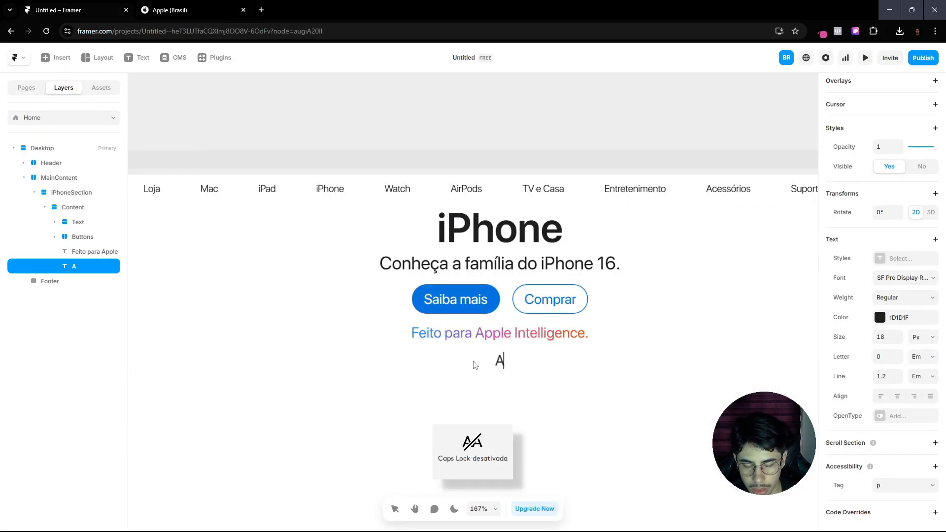
{"action": "type", "text": "Apple In"}
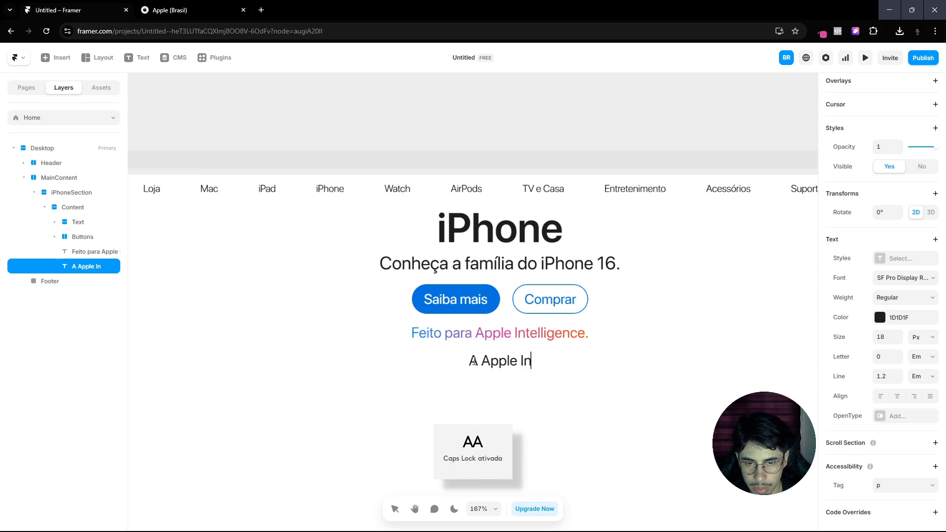
{"action": "type", "text": "telligence j"}
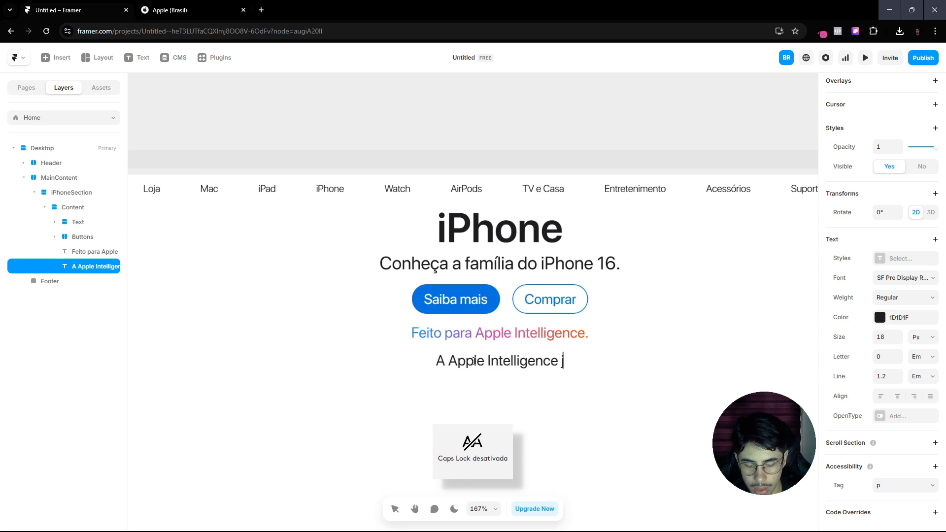
{"action": "type", "text": "á está dispo"}
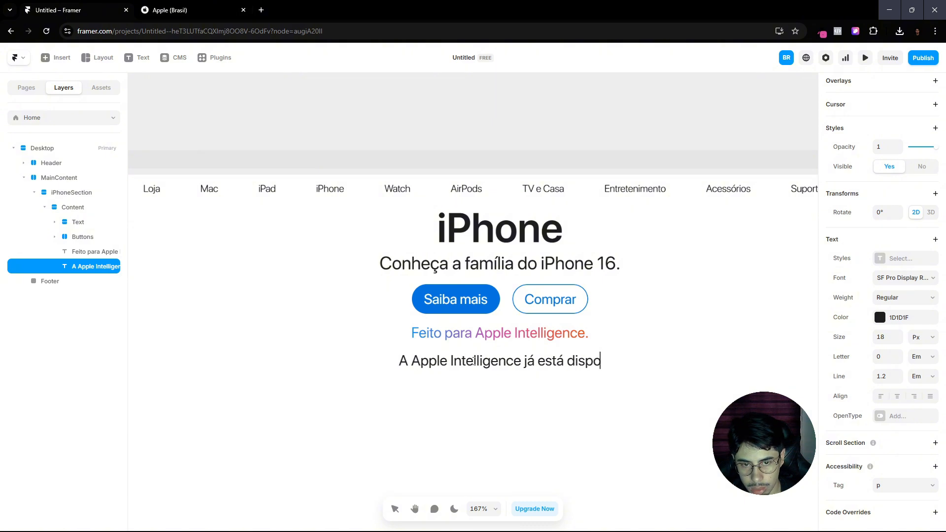
{"action": "type", "text": "nível em PO"}
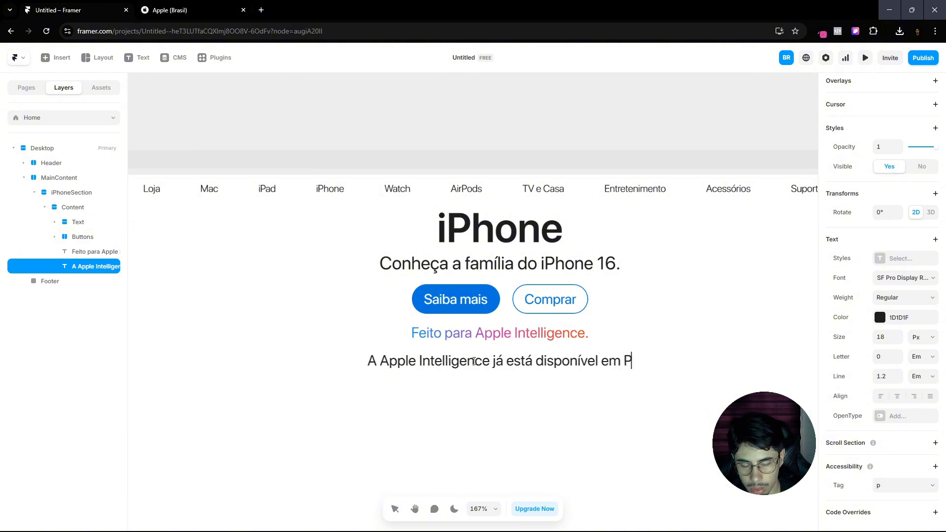
{"action": "key", "text": "Caps_Lock"}
{"action": "key", "text": "BackSpace"}
{"action": "type", "text": "org"}
{"action": "key", "text": "BackSpace"}
{"action": "type", "text": "tu"}
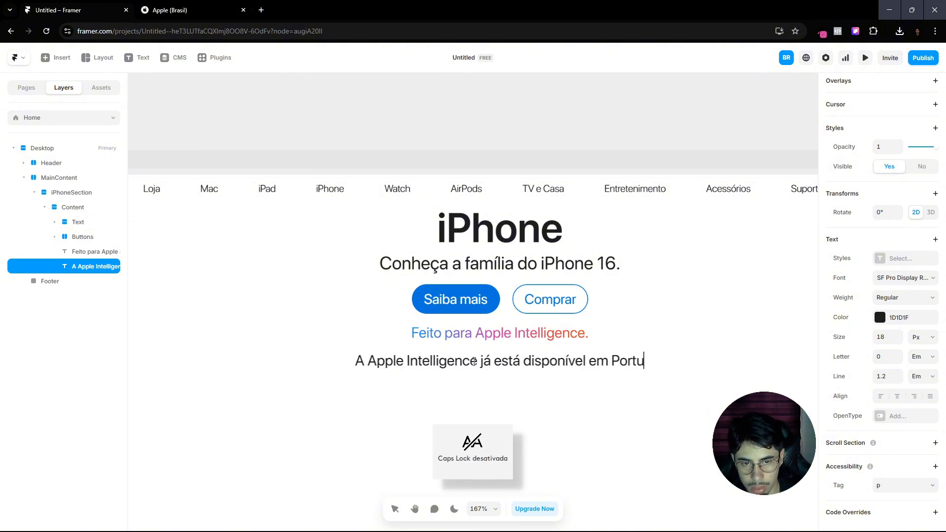
{"action": "type", "text": "gu"}
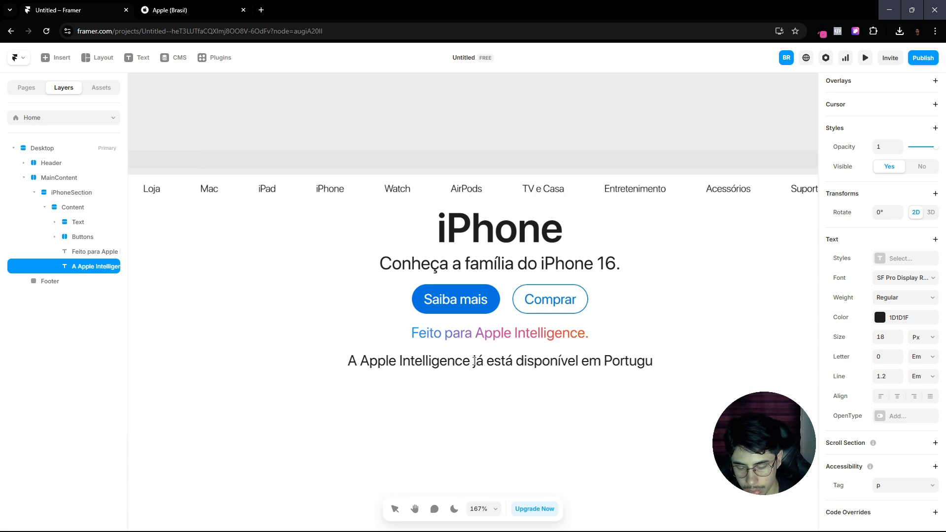
{"action": "type", "text": "ês do B"}
{"action": "key", "text": "Caps_Lock"}
{"action": "type", "text": "rasil"}
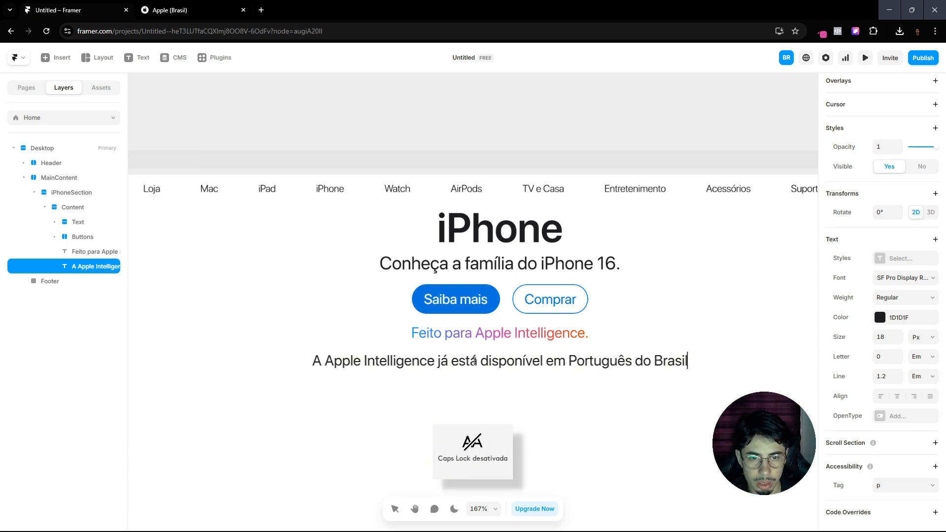
{"action": "type", "text": "."}
{"action": "key", "text": "Escape"}
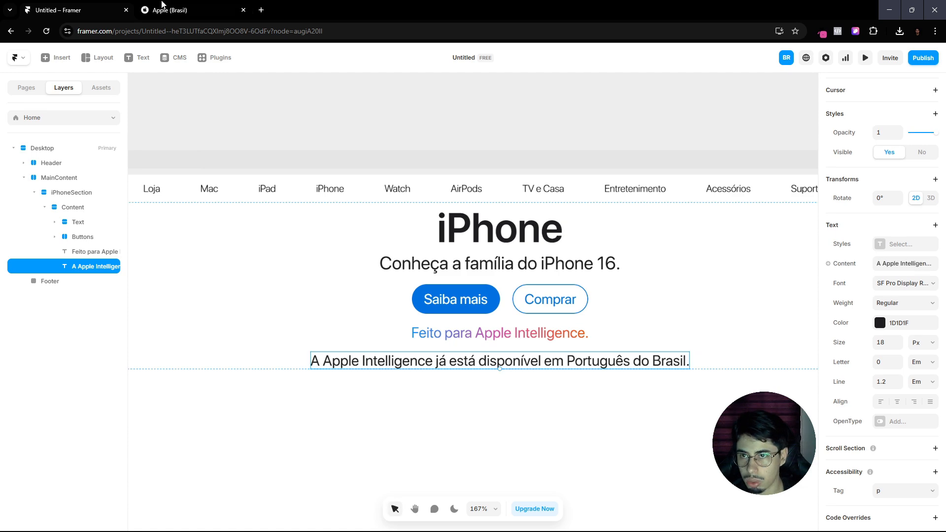
Step: Change "Português" to lowercase "português" in the note, checking the wording against the Apple (Brasil) page
{"action": "left_click", "coordinate": [166, 6]}
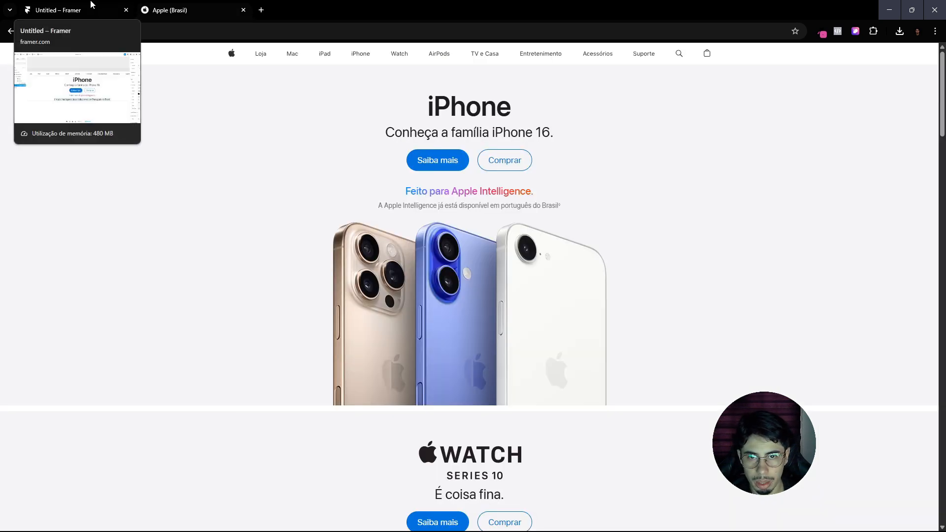
{"action": "left_click", "coordinate": [93, 6]}
{"action": "double_click", "coordinate": [579, 358]}
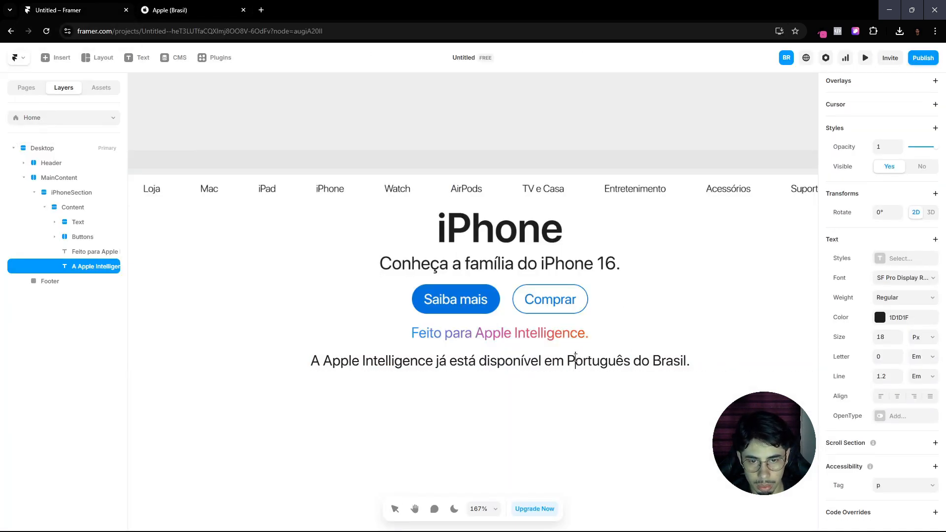
{"action": "key", "text": "BackSpace"}
{"action": "type", "text": "p"}
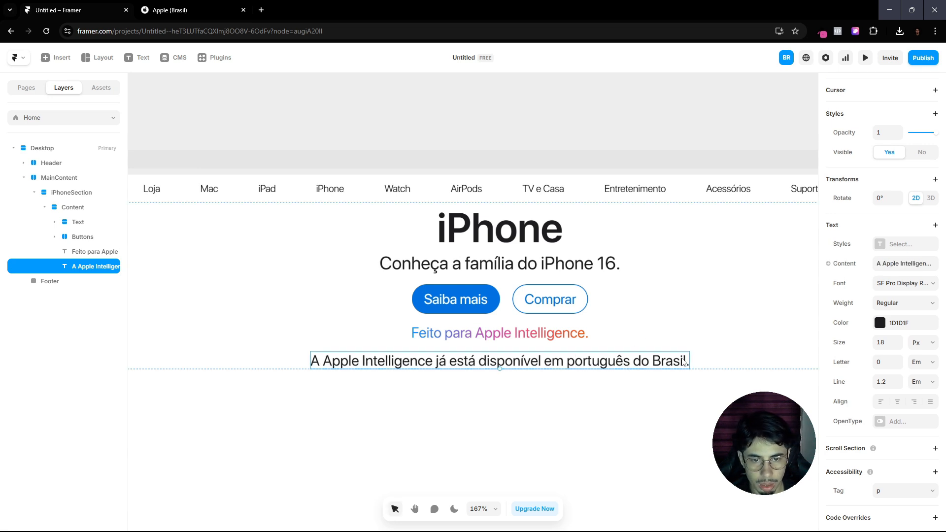
{"action": "left_click", "coordinate": [167, 9]}
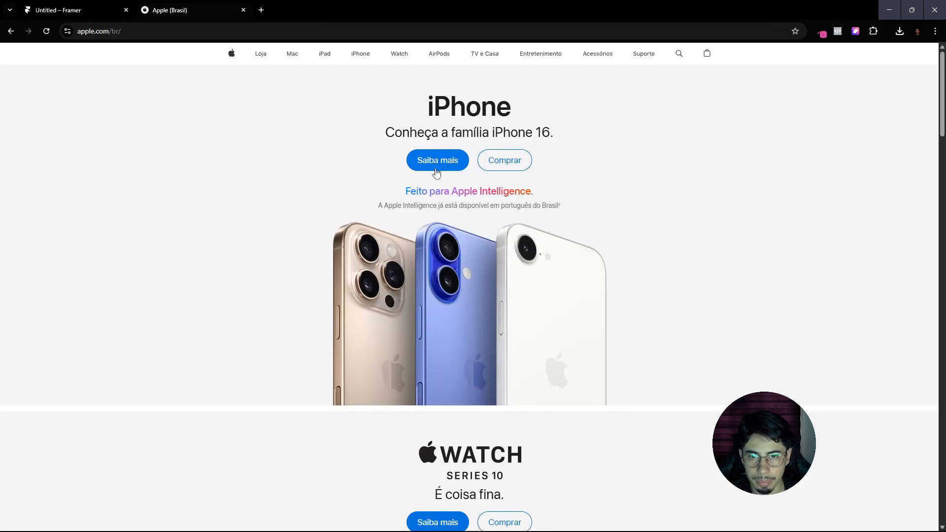
{"action": "left_click", "coordinate": [103, 4]}
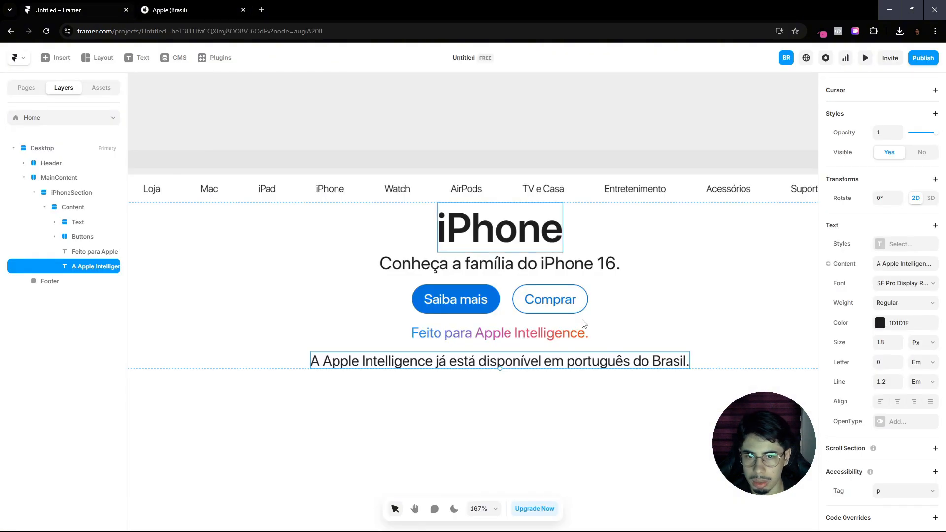
Step: Try a 9 px font size on the availability note and compare it with the Apple (Brasil) page
{"action": "key", "text": "Down"}
{"action": "key", "text": "Down"}
{"action": "key", "text": "Down"}
{"action": "key", "text": "Down"}
{"action": "key", "text": "Down"}
{"action": "key", "text": "Down"}
{"action": "key", "text": "Down"}
{"action": "key", "text": "Down"}
{"action": "key", "text": "Down"}
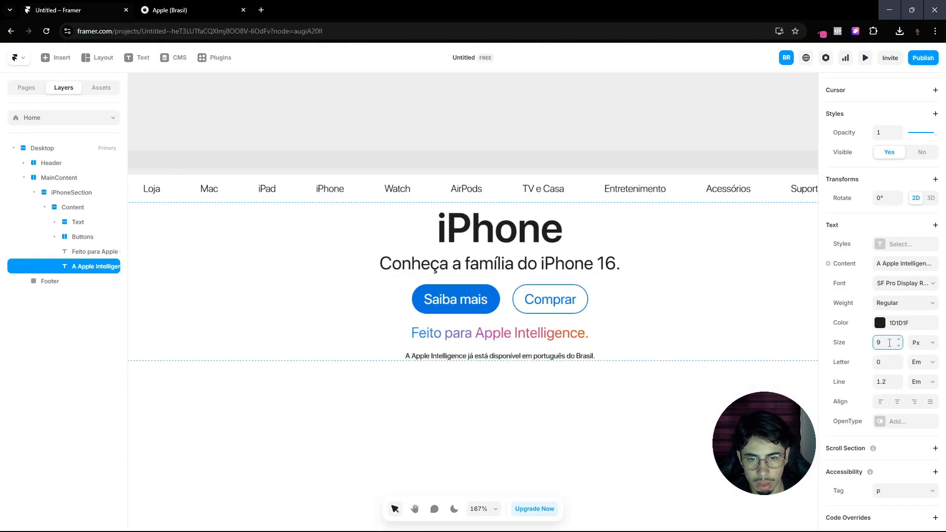
{"action": "left_click", "coordinate": [154, 15]}
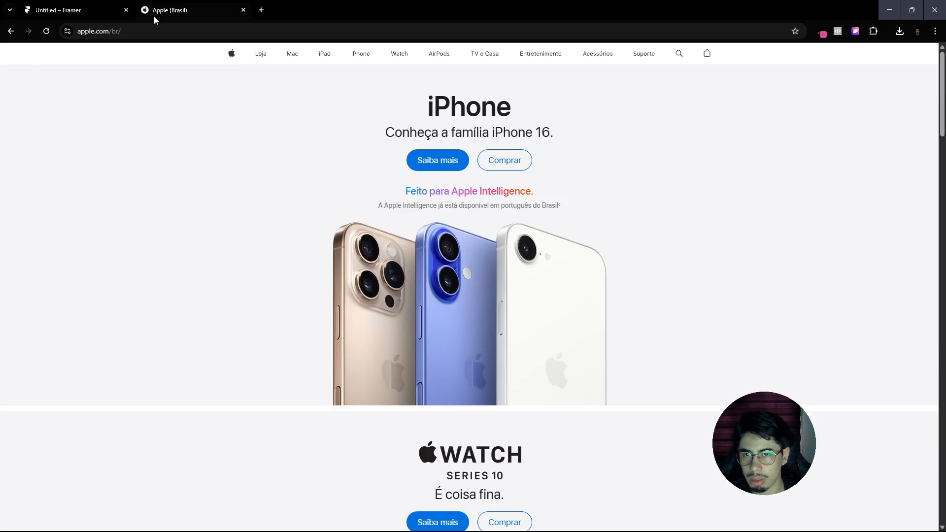
{"action": "left_click", "coordinate": [91, 5]}
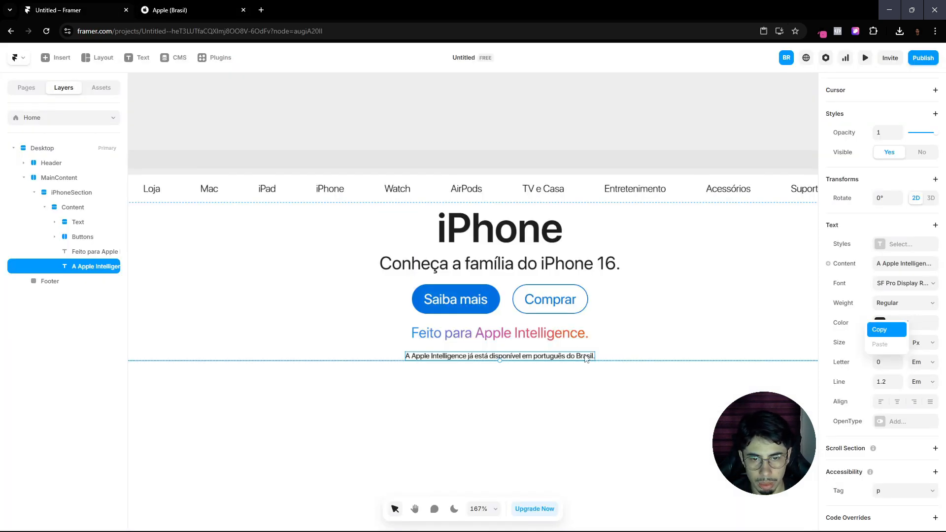
Step: Set the availability note's font size to 12 px and compare its proportions with the Apple (Brasil) page
{"action": "key", "text": "Escape"}
{"action": "type", "text": "12"}
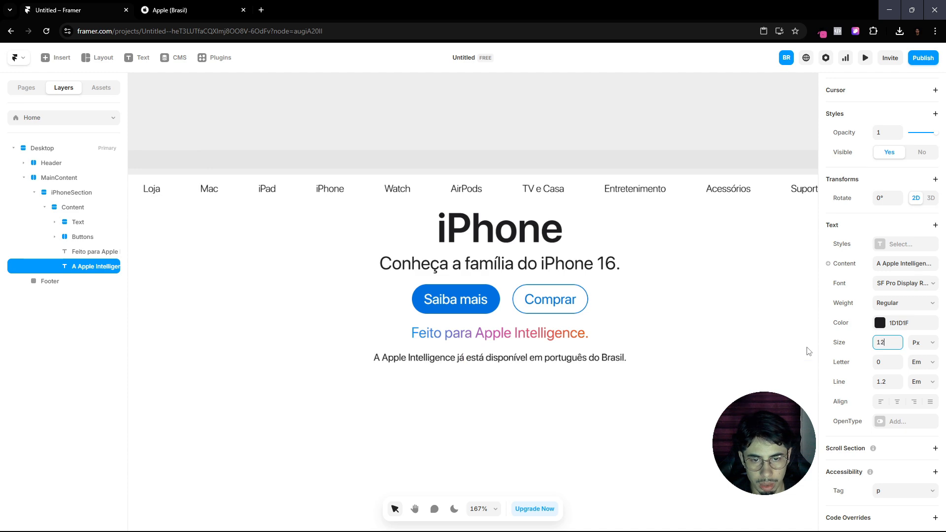
{"action": "left_click", "coordinate": [192, 6]}
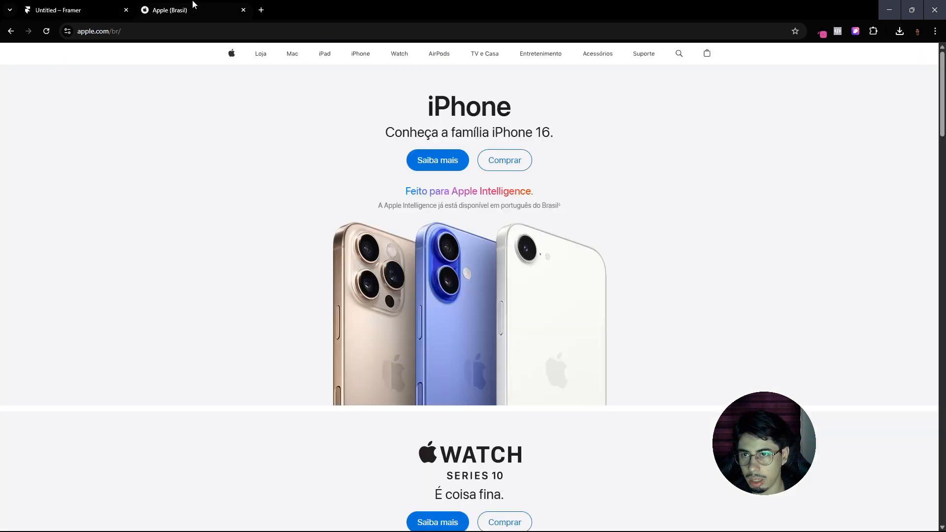
{"action": "left_click", "coordinate": [91, 5]}
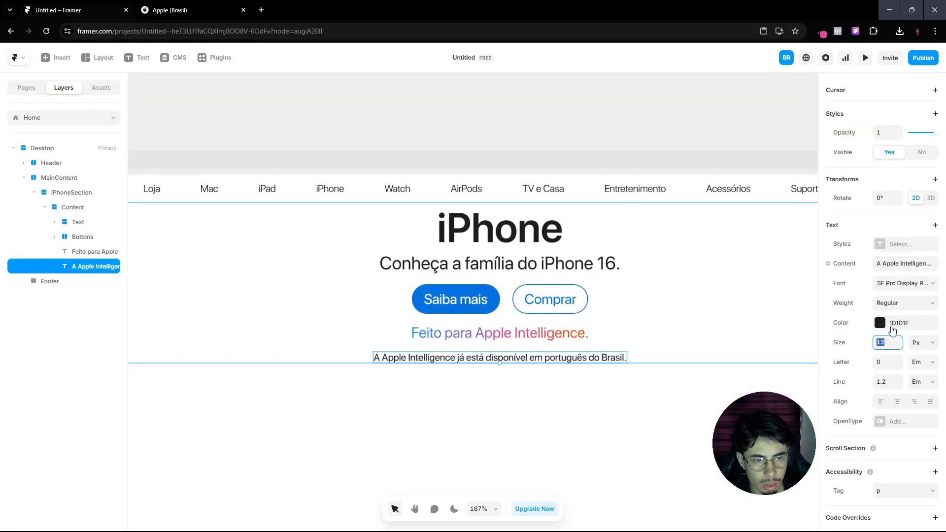
Step: Copy the gray #6E6E73 from the Apple page's inspected colors and apply it to the availability note's text
{"action": "left_click", "coordinate": [203, 5]}
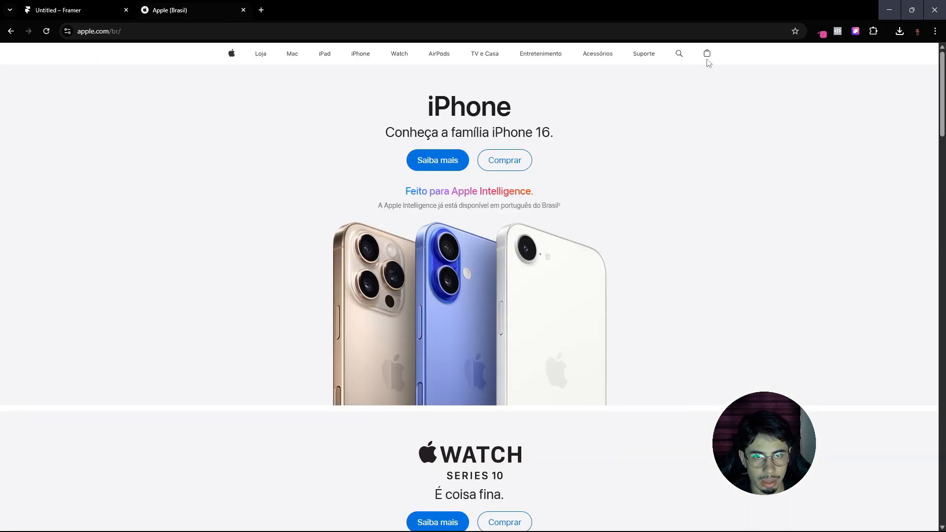
{"action": "left_click", "coordinate": [844, 31]}
{"action": "scroll", "coordinate": [739, 109], "scroll_direction": "down", "scroll_amount": 3}
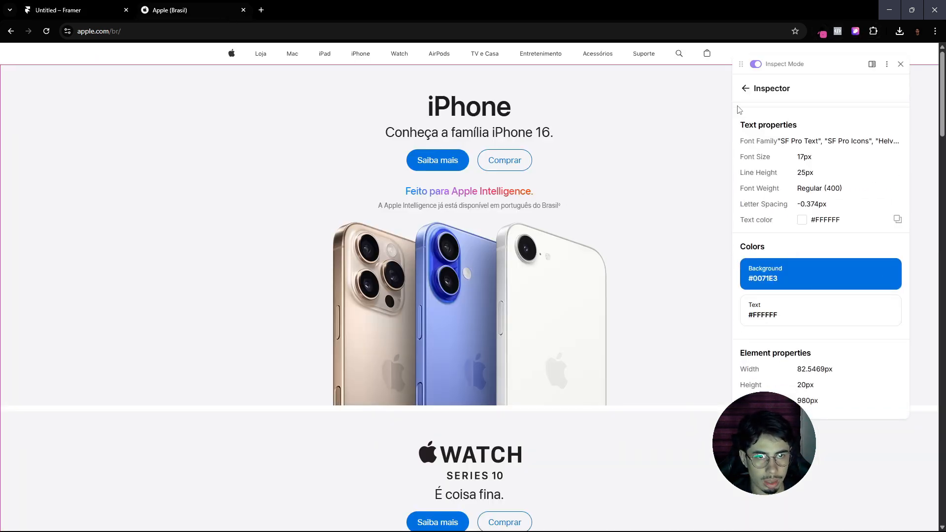
{"action": "left_click", "coordinate": [746, 88]}
{"action": "scroll", "coordinate": [821, 335], "scroll_direction": "down", "scroll_amount": 2}
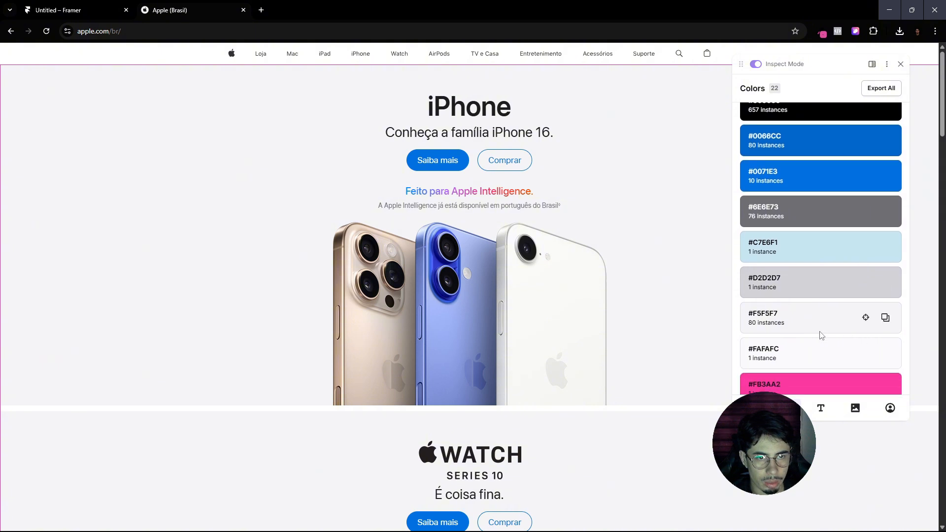
{"action": "left_click", "coordinate": [883, 211]}
{"action": "left_click", "coordinate": [99, 10]}
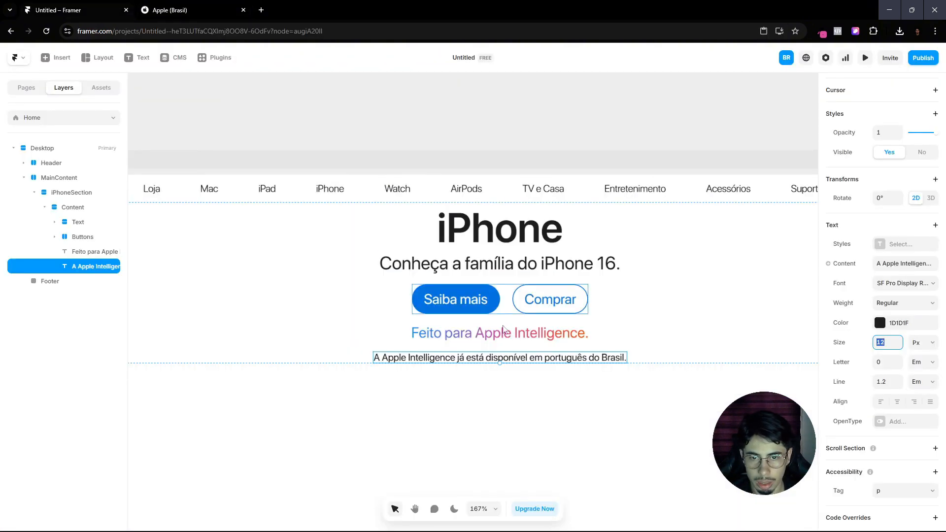
{"action": "left_click", "coordinate": [899, 323]}
{"action": "key", "text": "ctrl+v"}
{"action": "key", "text": "Return"}
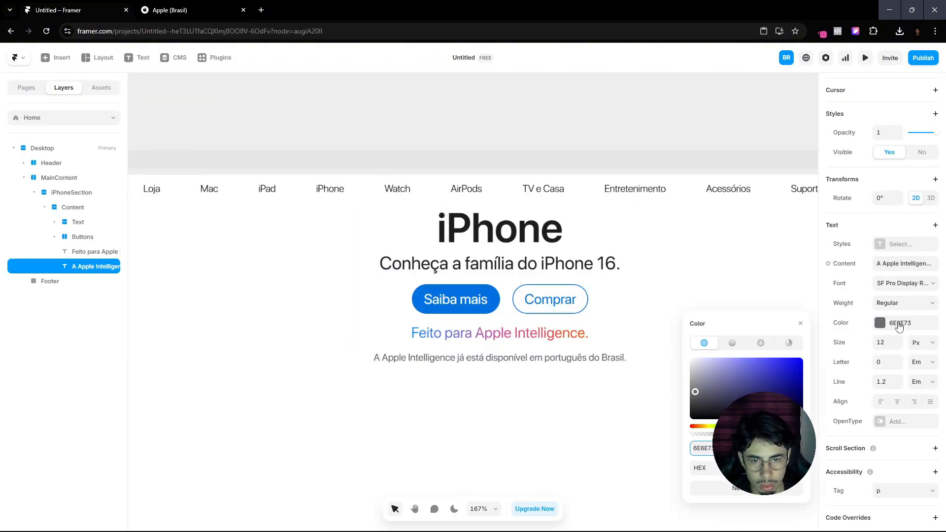
{"action": "left_click", "coordinate": [801, 323]}
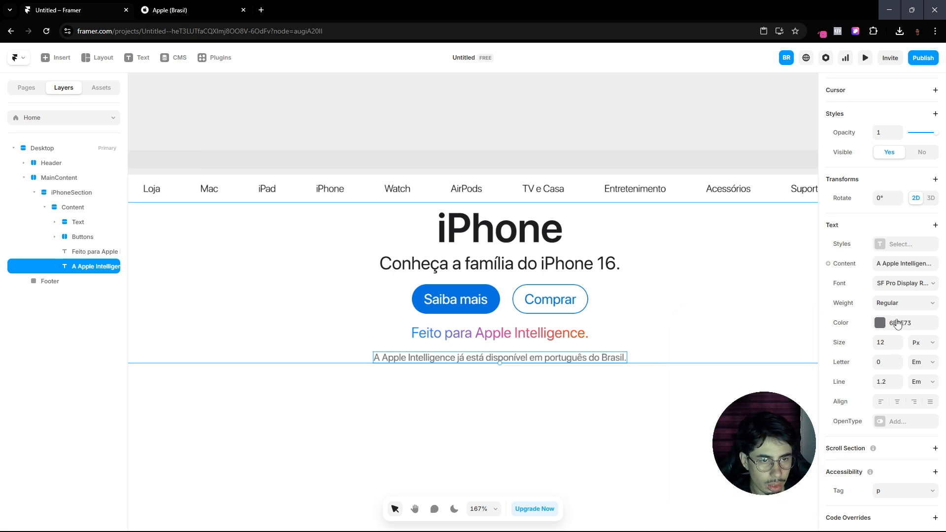
Step: Switch the availability note's font to SF Pro Display Light and compare it with the Apple (Brasil) page
{"action": "left_click", "coordinate": [897, 303]}
{"action": "left_click", "coordinate": [899, 288]}
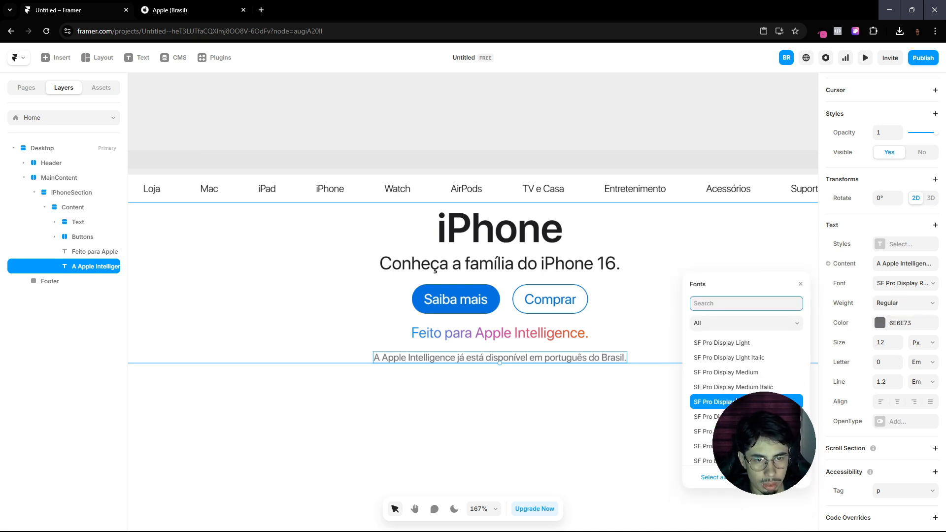
{"action": "left_click", "coordinate": [749, 348]}
{"action": "left_click", "coordinate": [587, 429]}
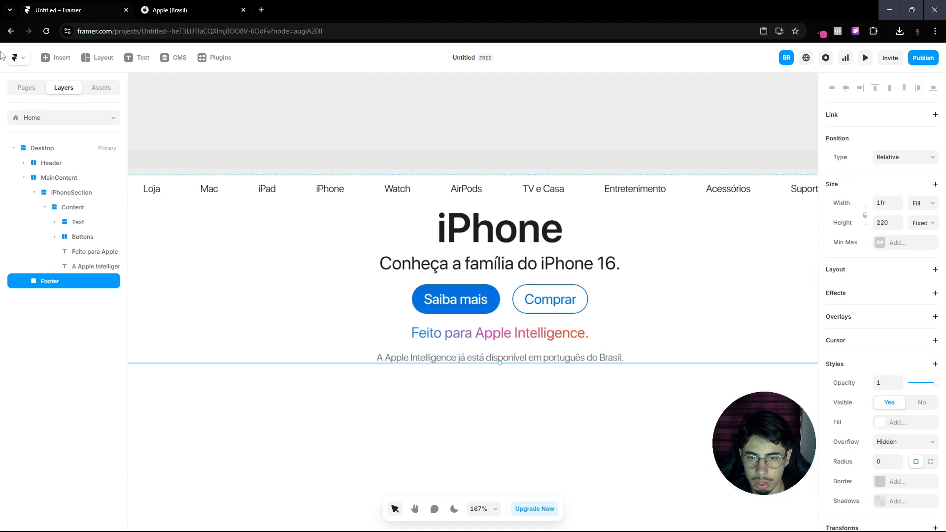
{"action": "key", "text": "ctrl+Tab"}
{"action": "left_click", "coordinate": [88, 6]}
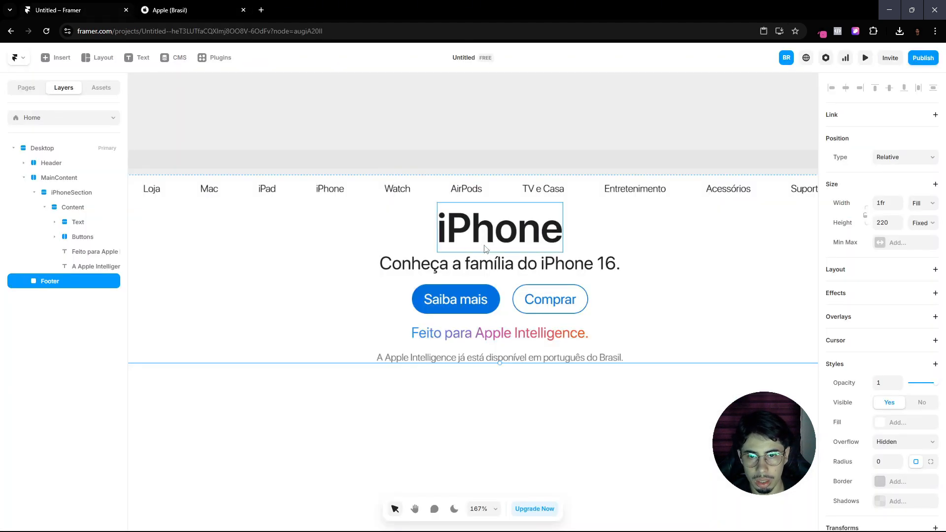
Step: Group the gradient line and the availability note into a stack inside Content and name it "Text 2"
{"action": "left_click", "coordinate": [500, 333]}
{"action": "left_click", "coordinate": [499, 358], "text": "shift"}
{"action": "key", "text": "ctrl+Return"}
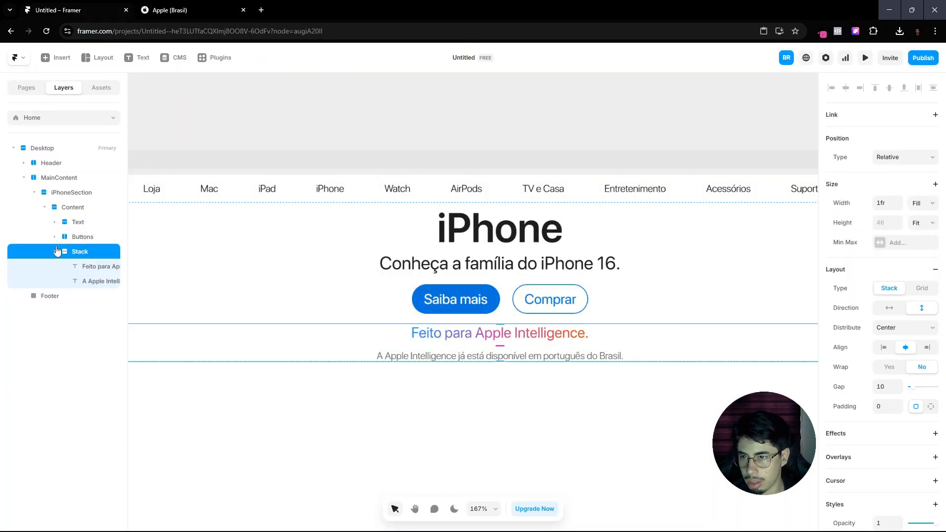
{"action": "double_click", "coordinate": [79, 253]}
{"action": "type", "text": "T"}
{"action": "key", "text": "Caps_Lock"}
{"action": "type", "text": "e"}
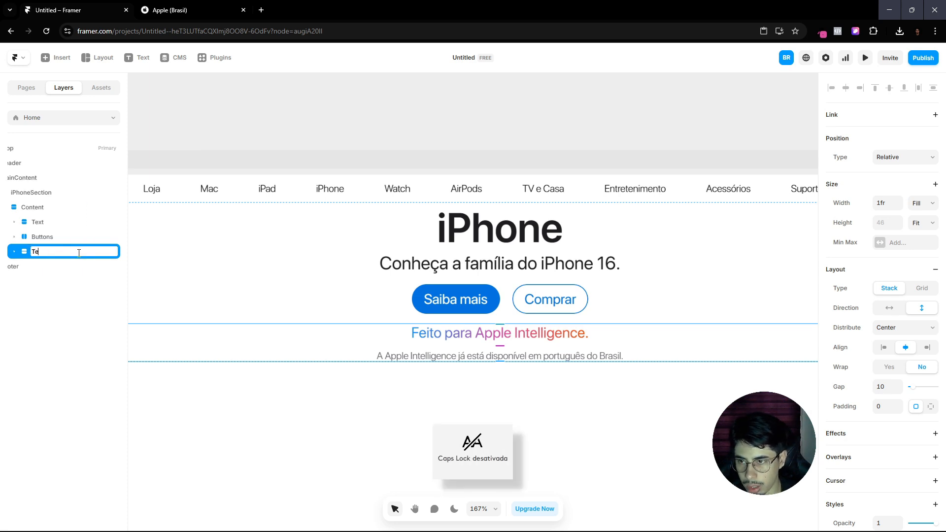
{"action": "type", "text": "xt 2"}
{"action": "key", "text": "Return"}
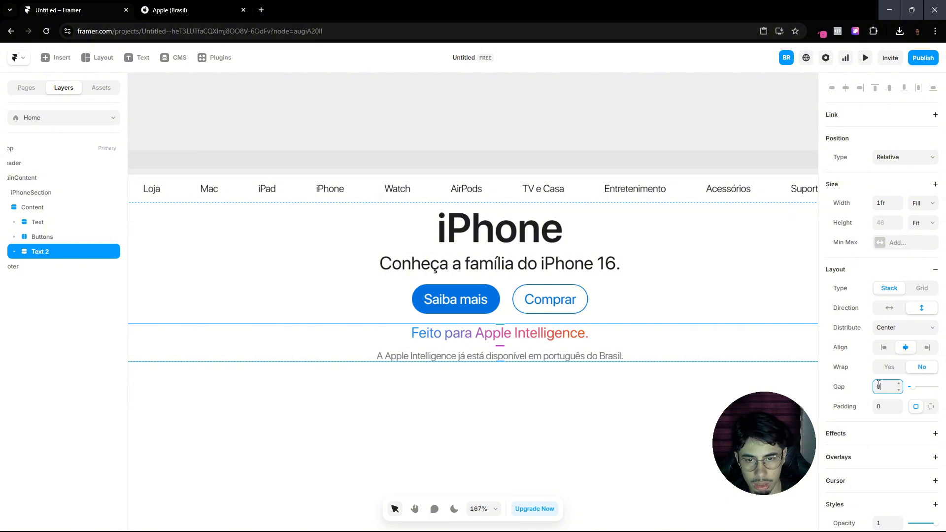
Step: Set the Text 2 stack's gap to 0 and compare the spacing with the Apple (Brasil) page
{"action": "key", "text": "Return"}
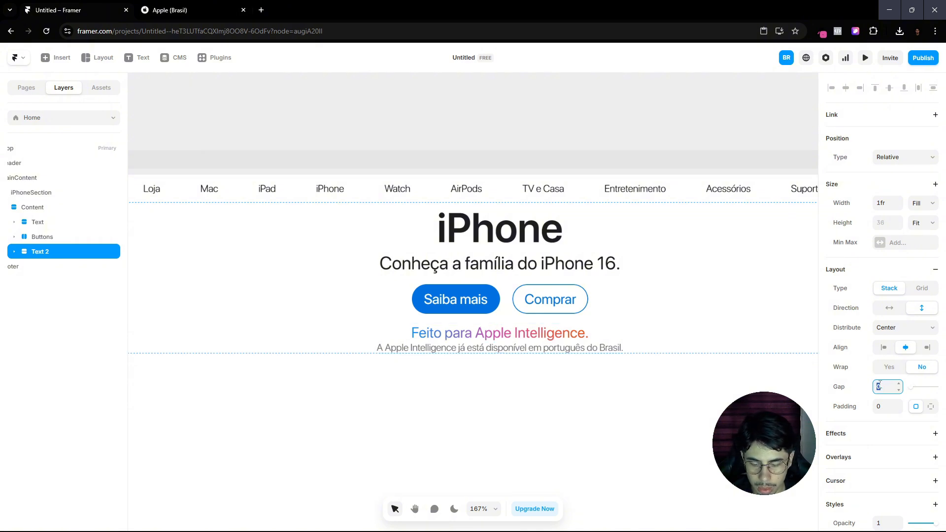
{"action": "left_click", "coordinate": [218, 5]}
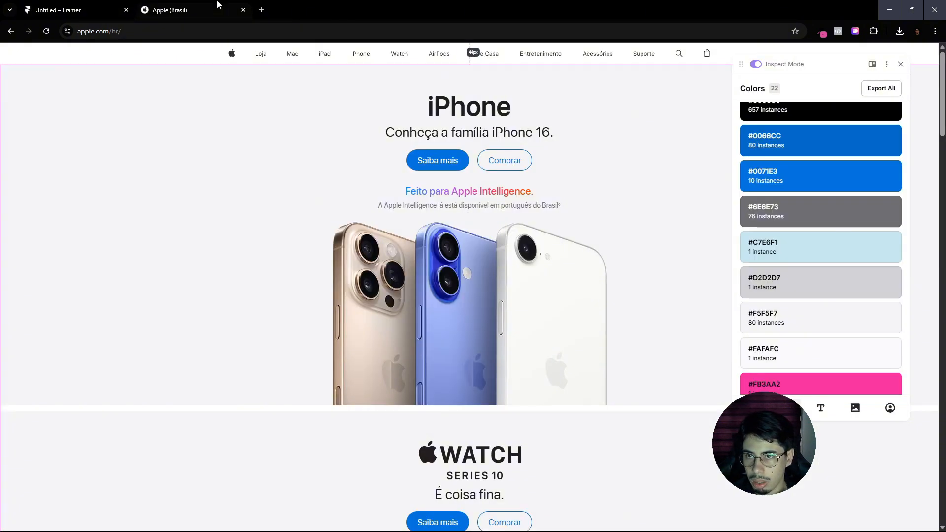
{"action": "left_click", "coordinate": [70, 6]}
{"action": "left_click", "coordinate": [206, 5]}
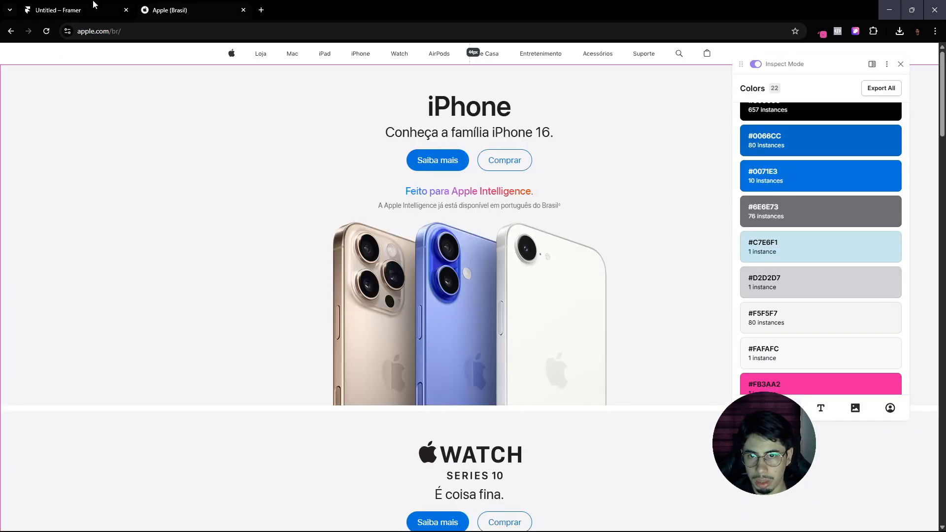
Step: Compare the Text 2 spacing with the Apple (Brasil) page and close the color inspector there
{"action": "left_click", "coordinate": [73, 4]}
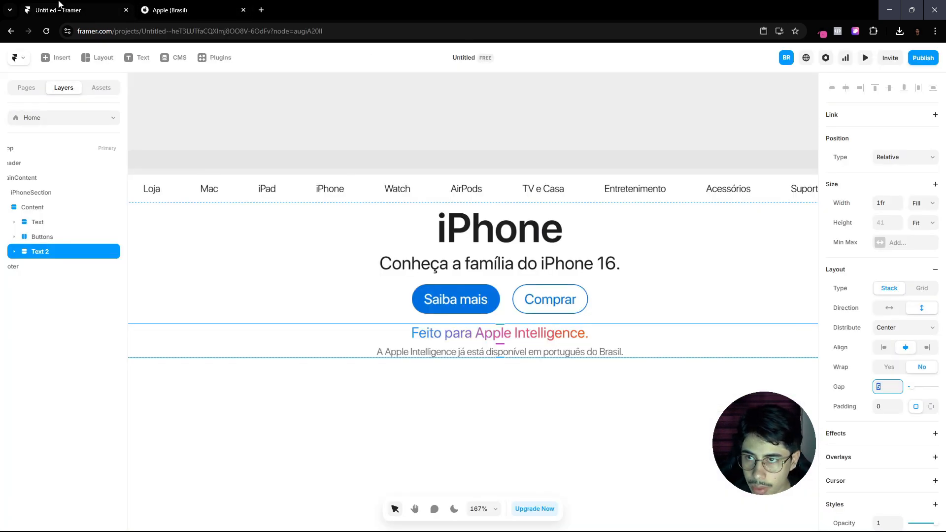
{"action": "left_click", "coordinate": [232, 7]}
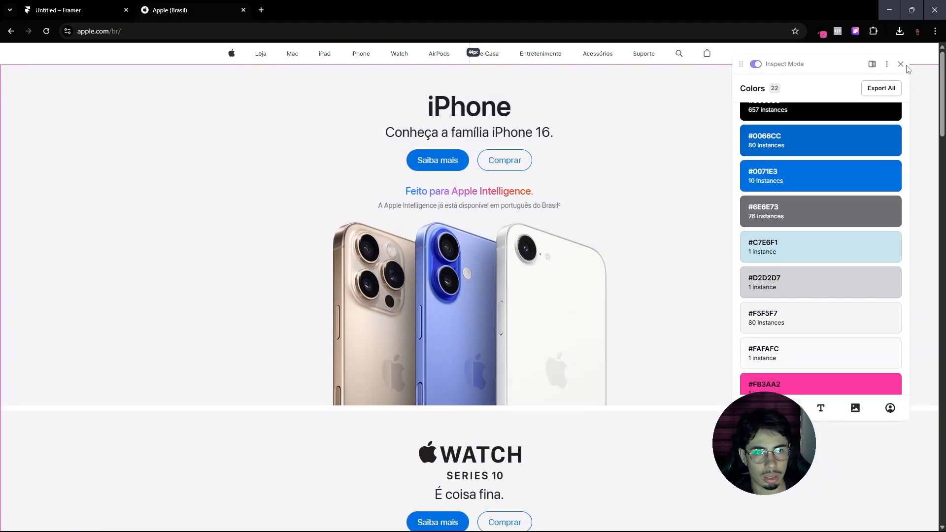
{"action": "left_click", "coordinate": [901, 64]}
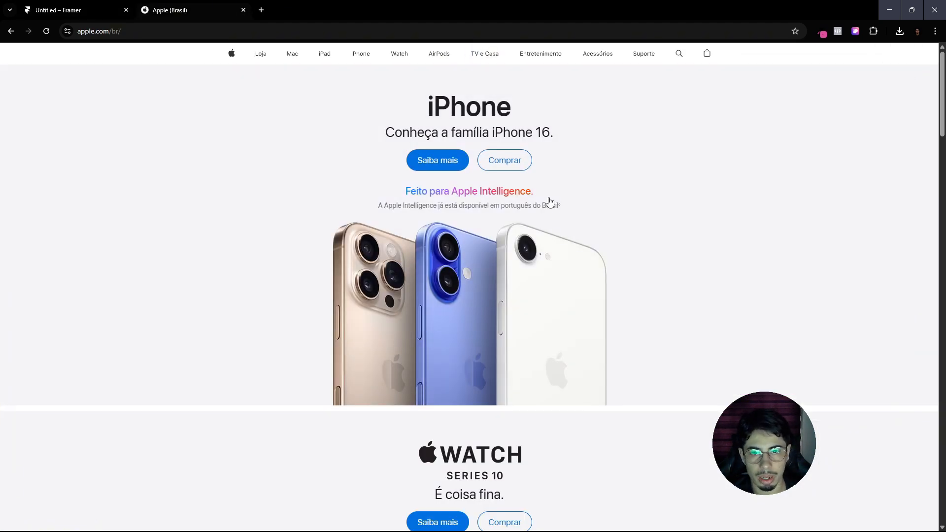
{"action": "left_click", "coordinate": [93, 7]}
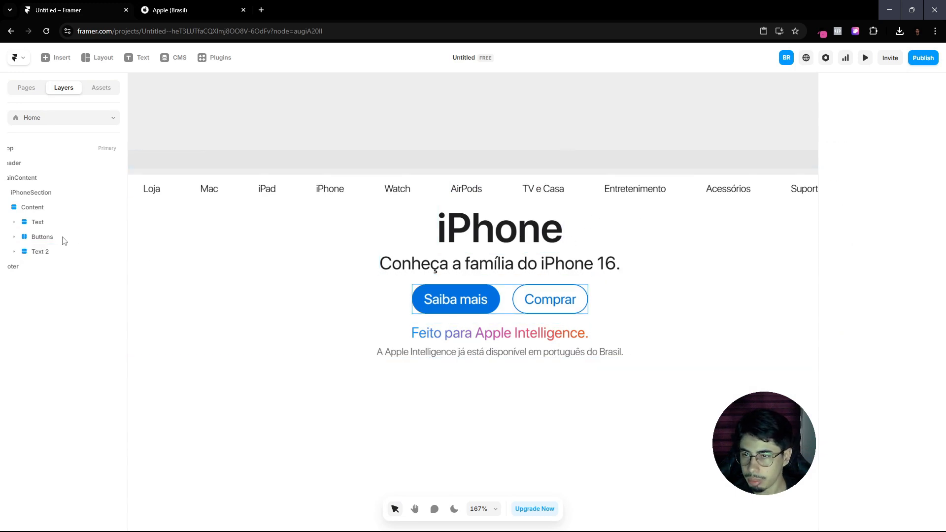
Step: Switch to Figma and copy the wide banner image with the three iPhones using the Figma to HTML with Framer plugin
{"action": "scroll", "coordinate": [339, 288], "scroll_direction": "down", "scroll_amount": 3}
{"action": "scroll", "coordinate": [339, 289], "scroll_direction": "down", "scroll_amount": 2}
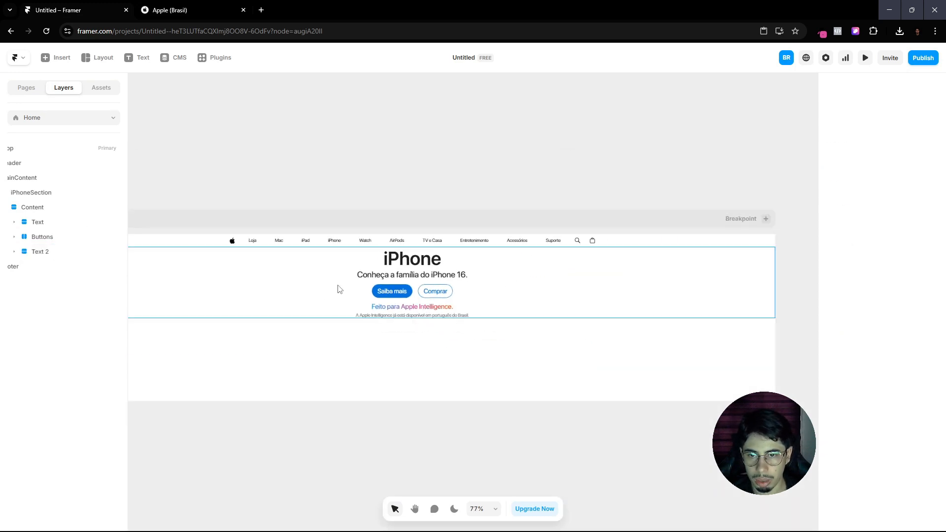
{"action": "left_click", "coordinate": [339, 289]}
{"action": "left_click", "coordinate": [474, 521]}
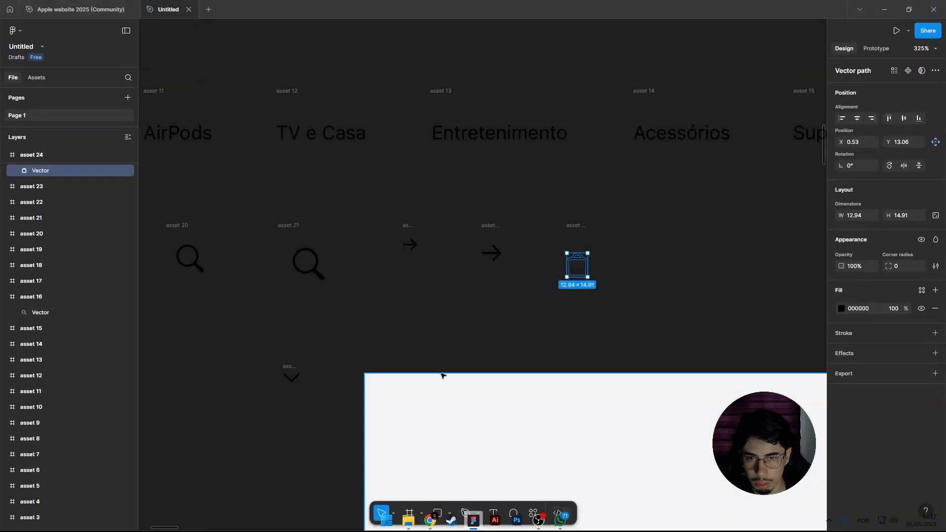
{"action": "scroll", "coordinate": [444, 370], "scroll_direction": "down", "scroll_amount": 10}
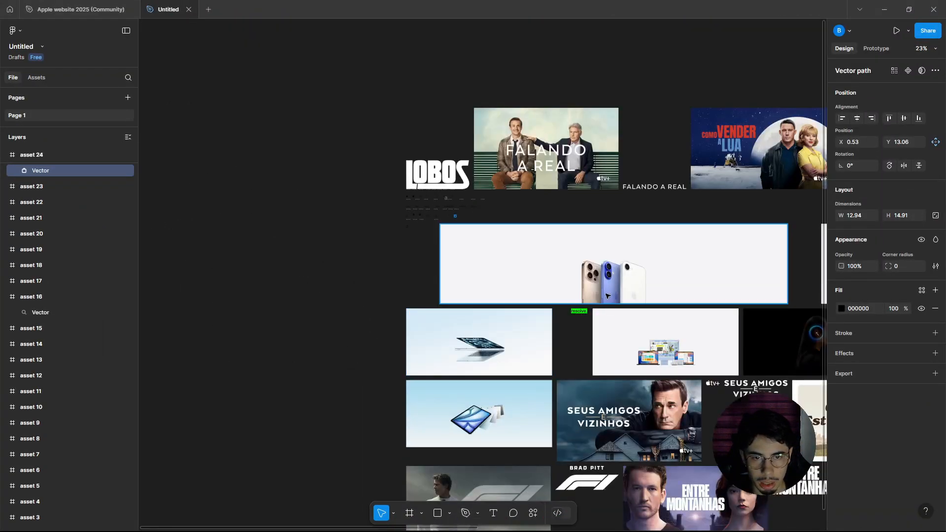
{"action": "left_click", "coordinate": [683, 277]}
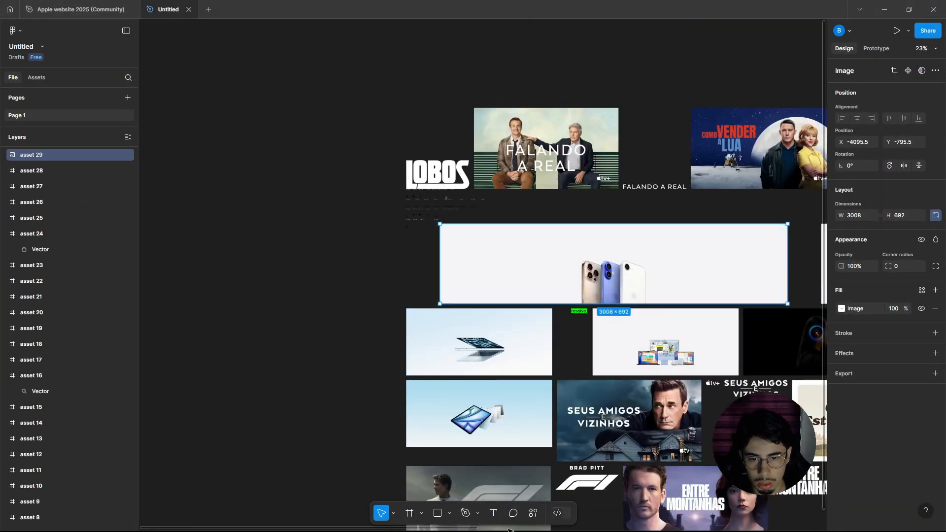
{"action": "left_click", "coordinate": [533, 513]}
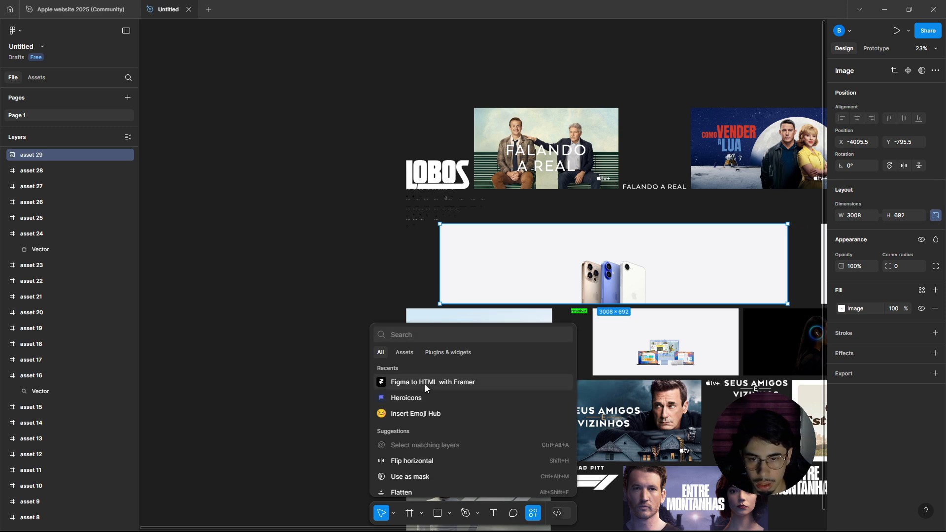
{"action": "left_click", "coordinate": [424, 384]}
{"action": "left_click", "coordinate": [397, 335]}
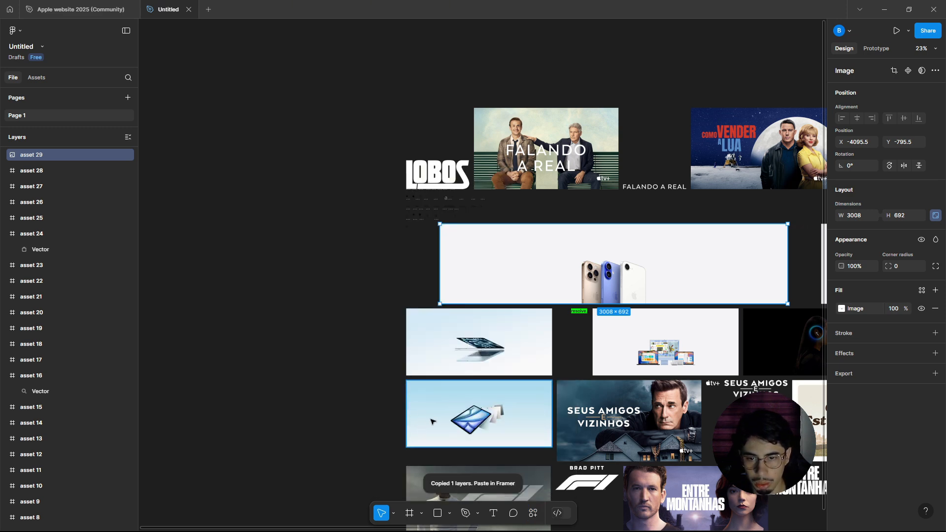
Step: Return to Framer and paste the copied iPhone banner image into iPhoneSection, below Content
{"action": "left_click", "coordinate": [430, 521]}
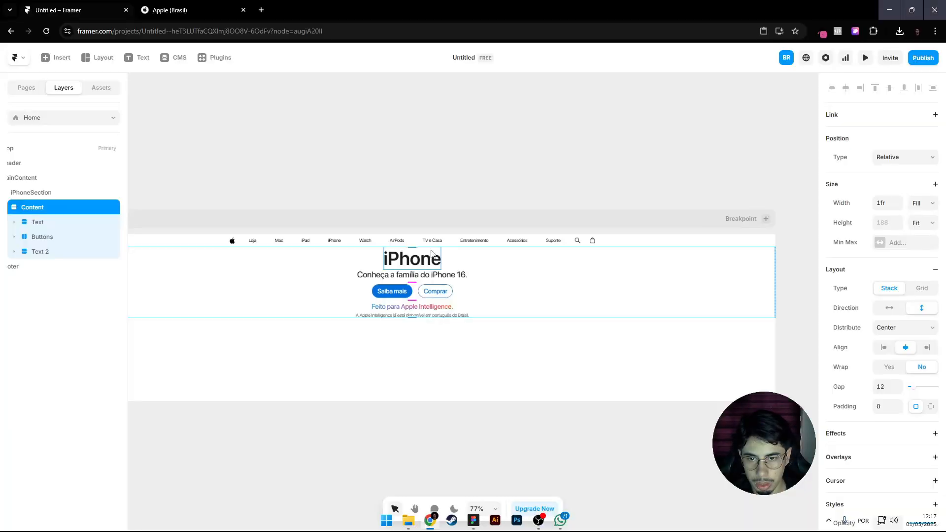
{"action": "left_click", "coordinate": [30, 194]}
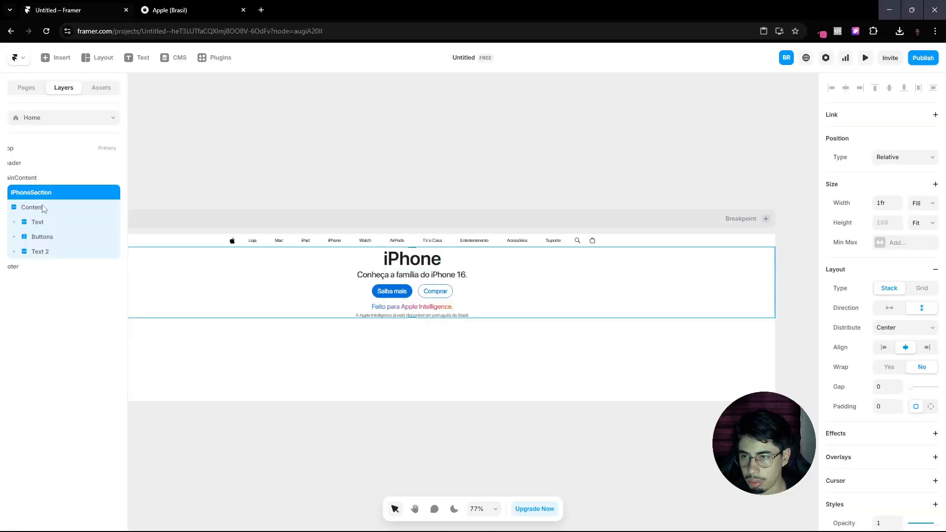
{"action": "left_click", "coordinate": [19, 209]}
{"action": "left_click", "coordinate": [55, 194]}
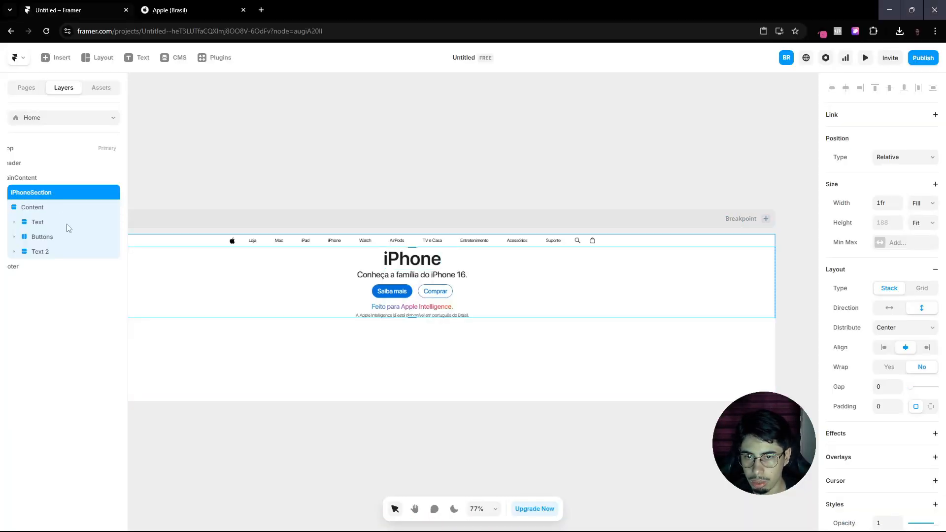
{"action": "key", "text": "ctrl+v"}
{"action": "scroll", "coordinate": [413, 421], "scroll_direction": "down", "scroll_amount": 2}
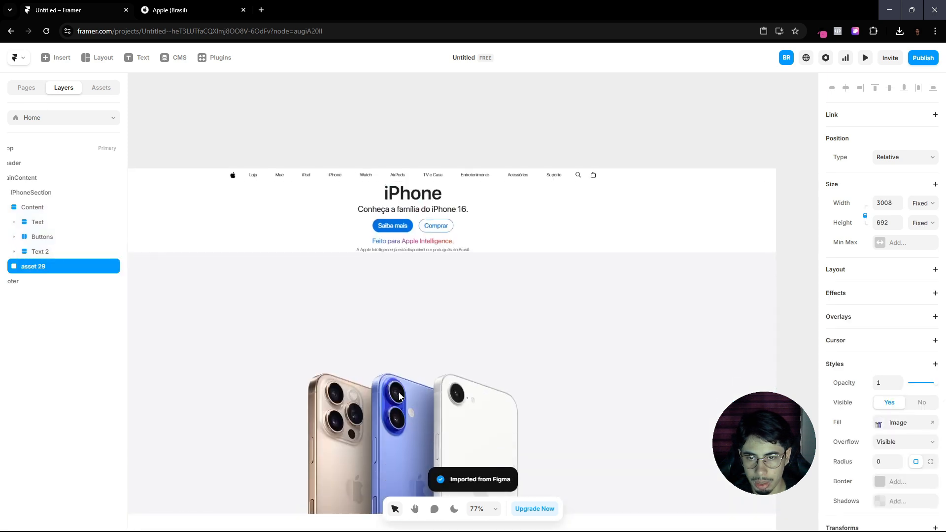
Step: Inspect the colors of the Apple (Brasil) page, copy the light gray #F5F5F7 and return to Framer
{"action": "left_click", "coordinate": [185, 11]}
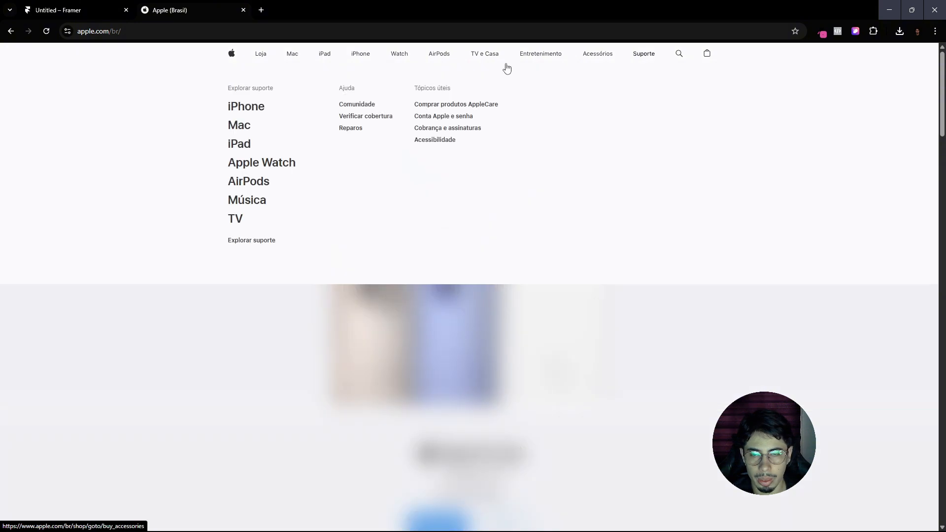
{"action": "left_click", "coordinate": [73, 10]}
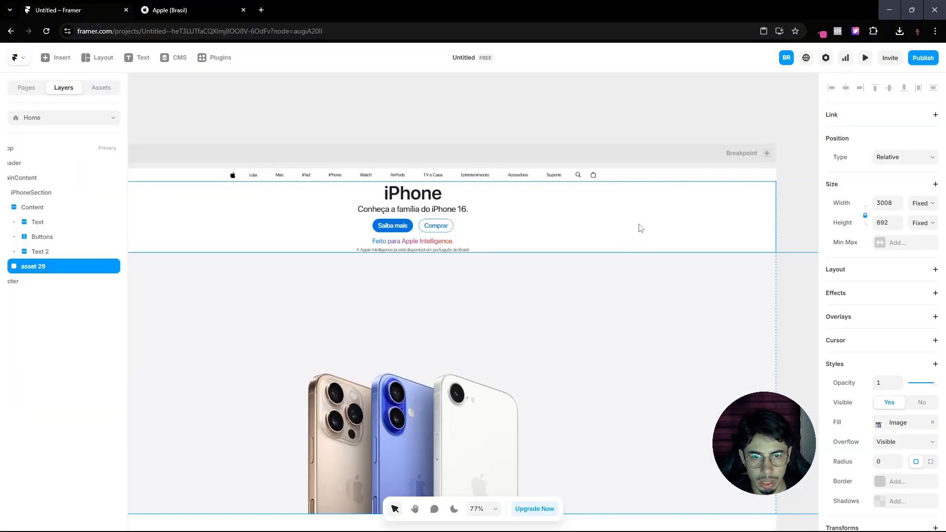
{"action": "left_click", "coordinate": [166, 9]}
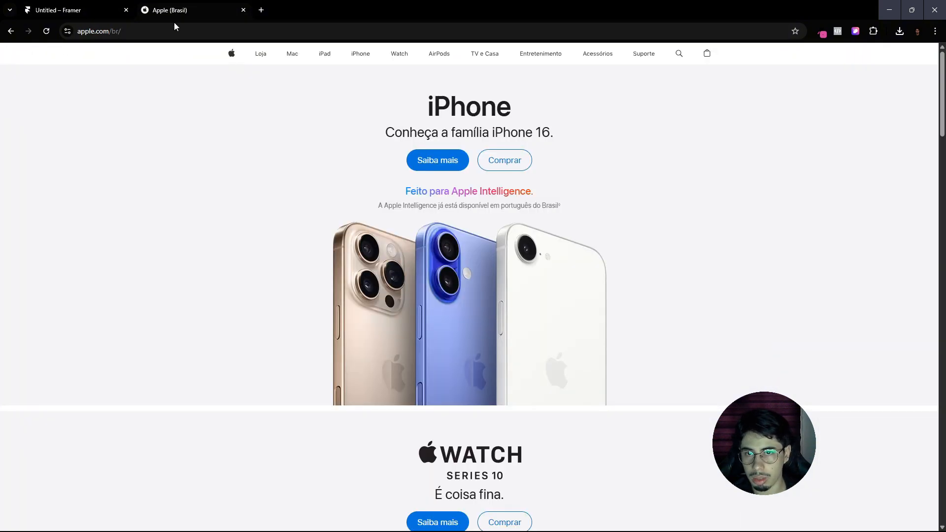
{"action": "left_click", "coordinate": [855, 31]}
{"action": "scroll", "coordinate": [803, 351], "scroll_direction": "down", "scroll_amount": 1}
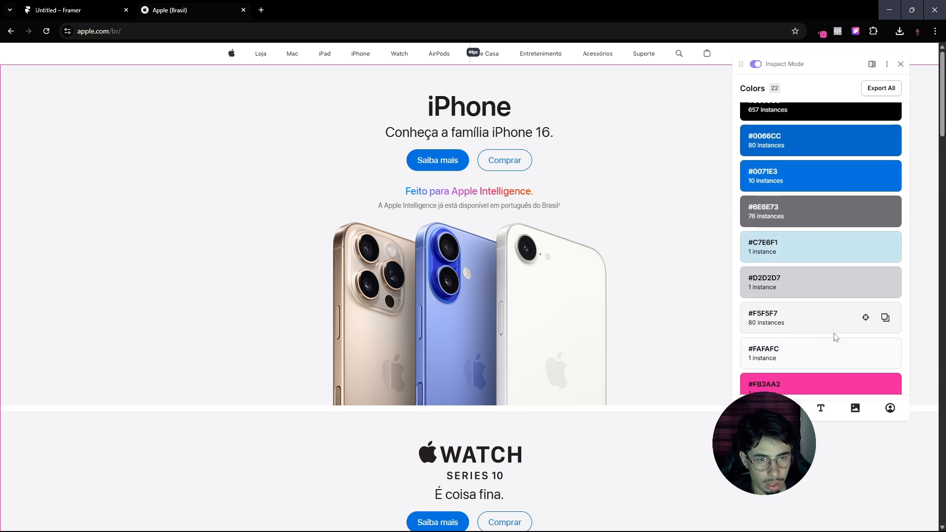
{"action": "left_click", "coordinate": [885, 318]}
{"action": "left_click", "coordinate": [51, 9]}
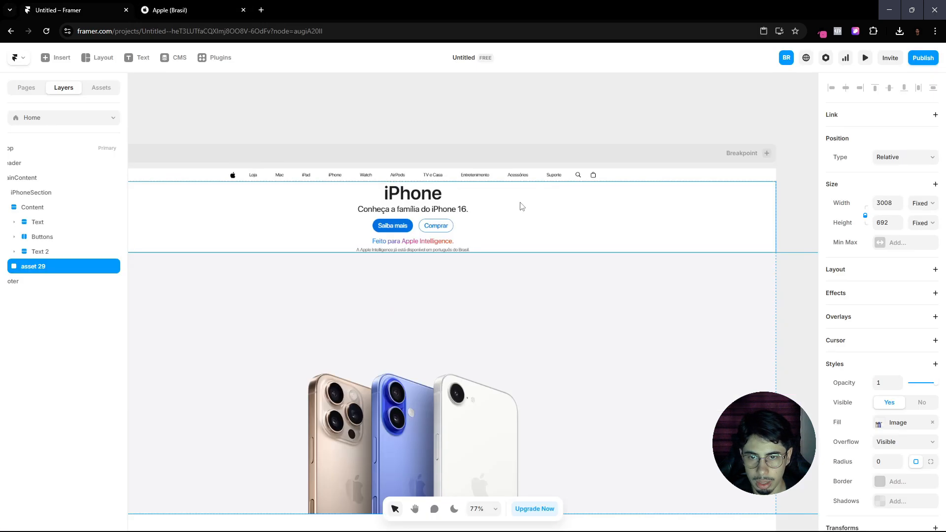
Step: Add a solid fill of F5F5F7 to the iPhoneSection stack
{"action": "left_click", "coordinate": [643, 333]}
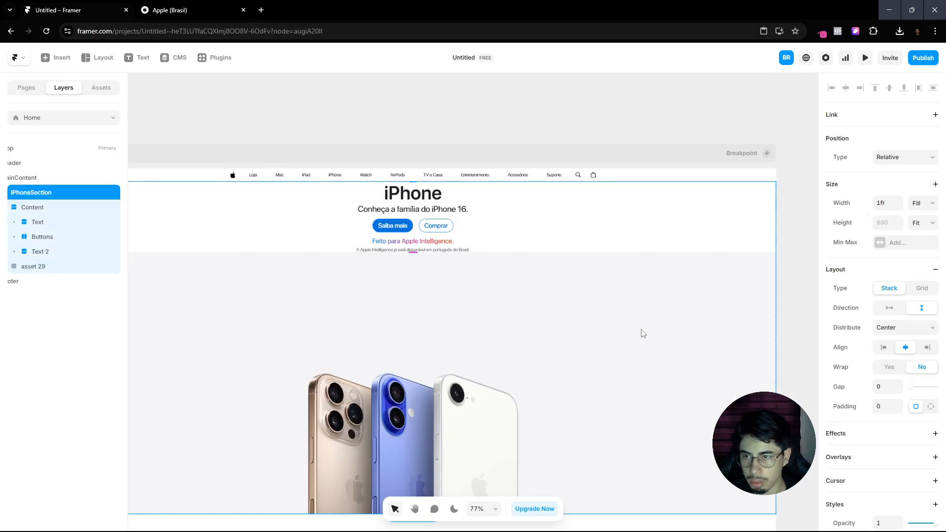
{"action": "scroll", "coordinate": [904, 374], "scroll_direction": "down", "scroll_amount": 4}
{"action": "left_click", "coordinate": [897, 371]}
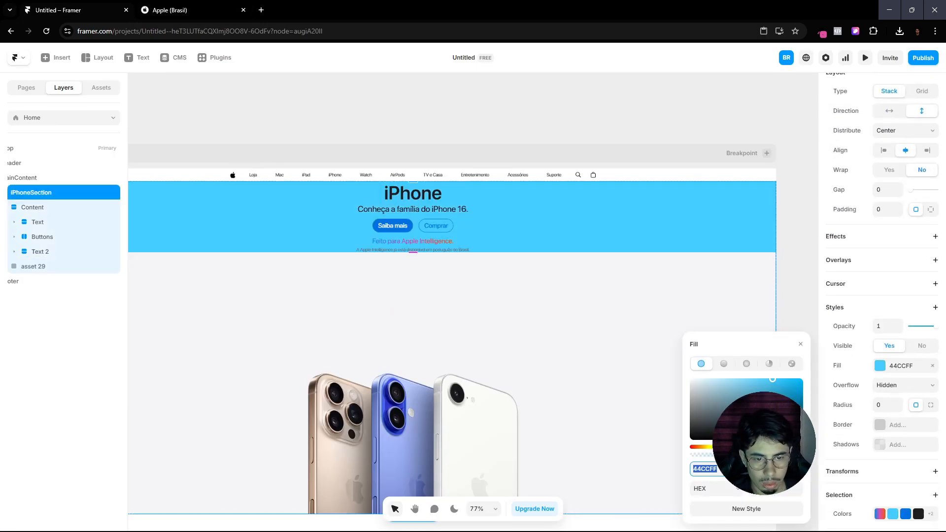
{"action": "key", "text": "Return"}
{"action": "left_click", "coordinate": [799, 345]}
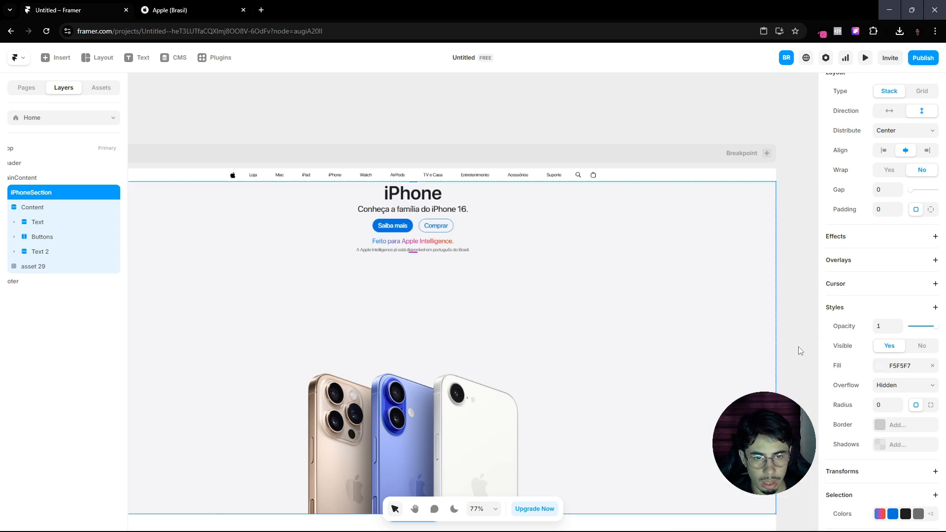
{"action": "left_click", "coordinate": [798, 350]}
{"action": "scroll", "coordinate": [613, 391], "scroll_direction": "down", "scroll_amount": 1}
{"action": "scroll", "coordinate": [609, 367], "scroll_direction": "down", "scroll_amount": 1}
{"action": "scroll", "coordinate": [609, 367], "scroll_direction": "down", "scroll_amount": 1}
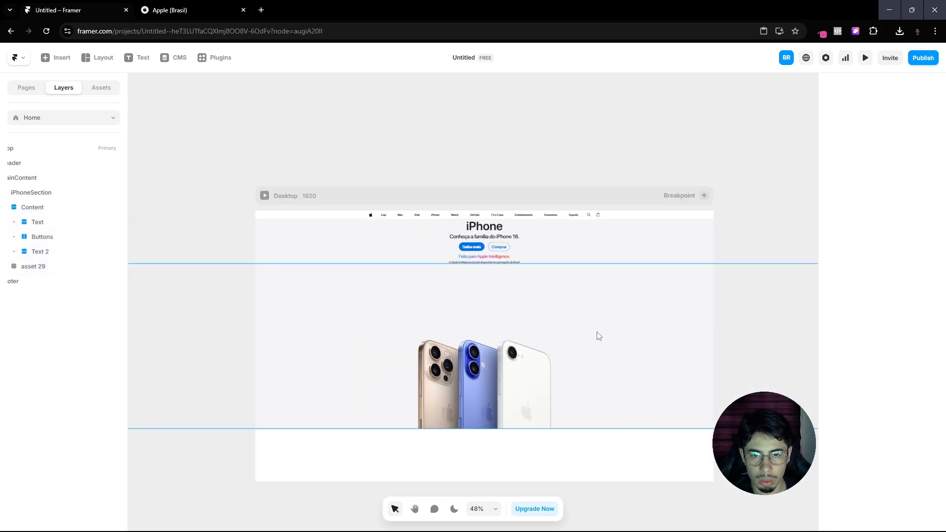
Step: Crop the asset 29 image fill tightly around the three iPhones, about 377 px high
{"action": "left_click", "coordinate": [598, 353]}
{"action": "scroll", "coordinate": [553, 384], "scroll_direction": "up", "scroll_amount": 4}
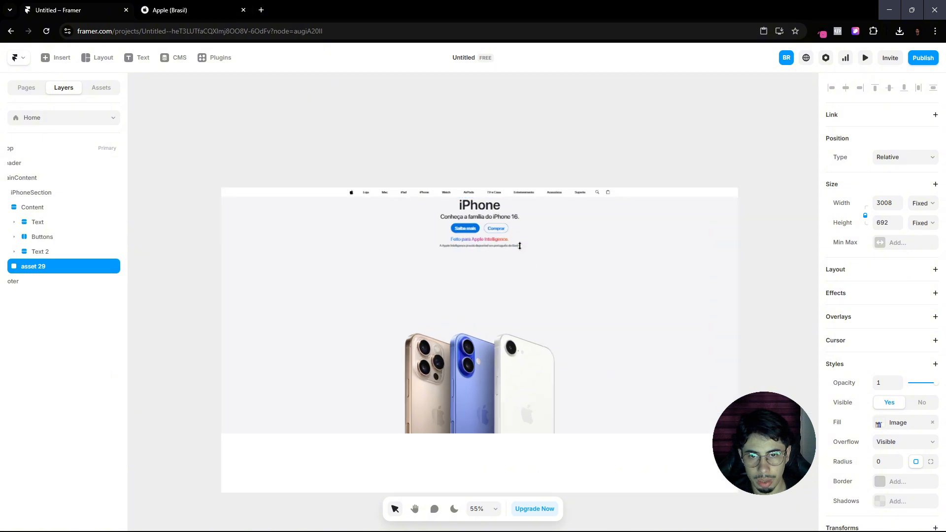
{"action": "scroll", "coordinate": [495, 341], "scroll_direction": "down", "scroll_amount": 4}
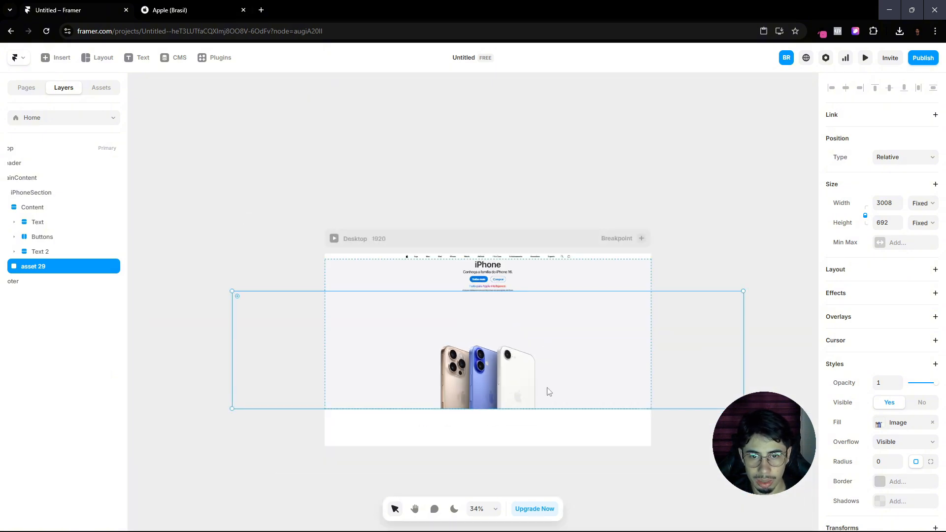
{"action": "scroll", "coordinate": [550, 393], "scroll_direction": "up", "scroll_amount": 4}
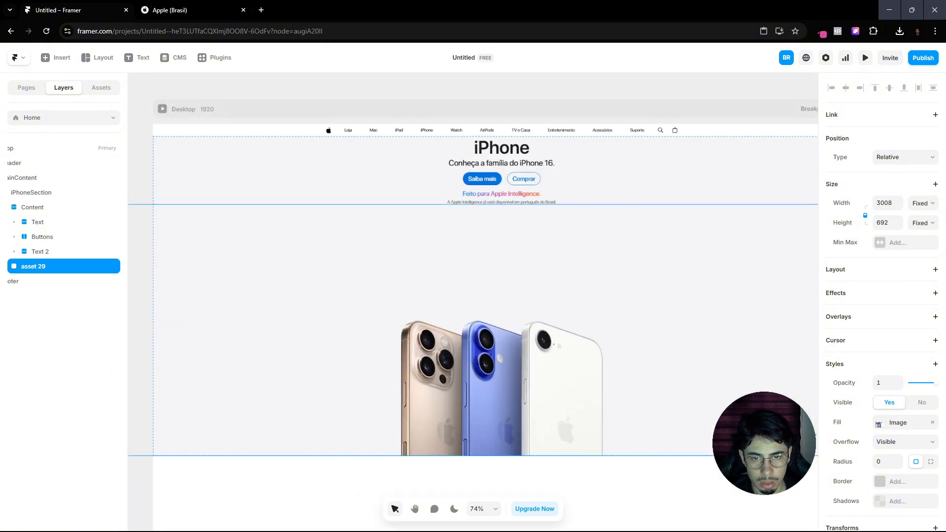
{"action": "scroll", "coordinate": [880, 424], "scroll_direction": "down", "scroll_amount": 2}
{"action": "left_click", "coordinate": [879, 316]}
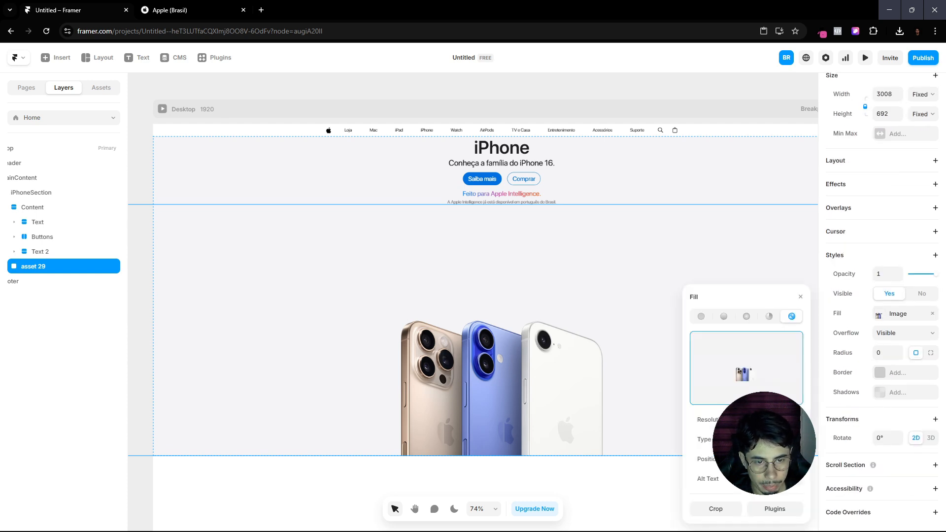
{"action": "left_click", "coordinate": [717, 510]}
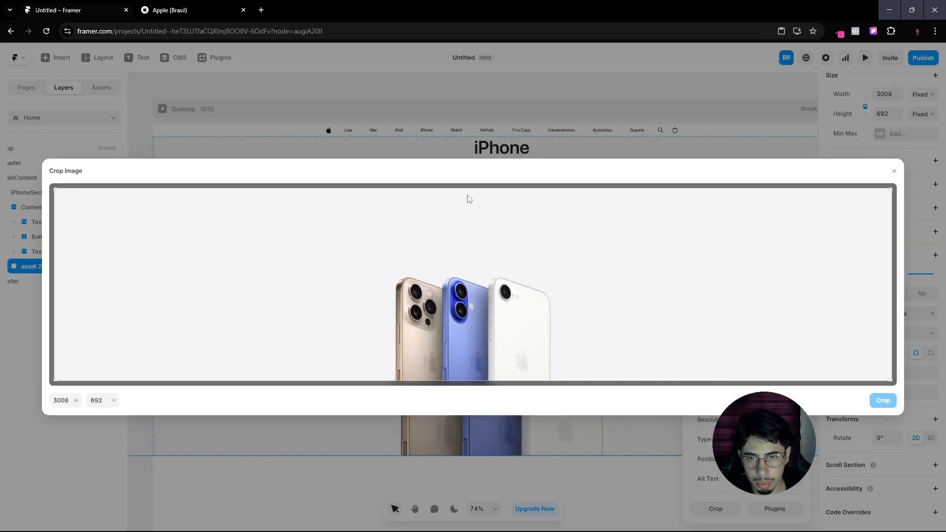
{"action": "left_click_drag", "start_coordinate": [472, 188], "coordinate": [476, 245]}
{"action": "left_click_drag", "start_coordinate": [478, 270], "coordinate": [481, 276]}
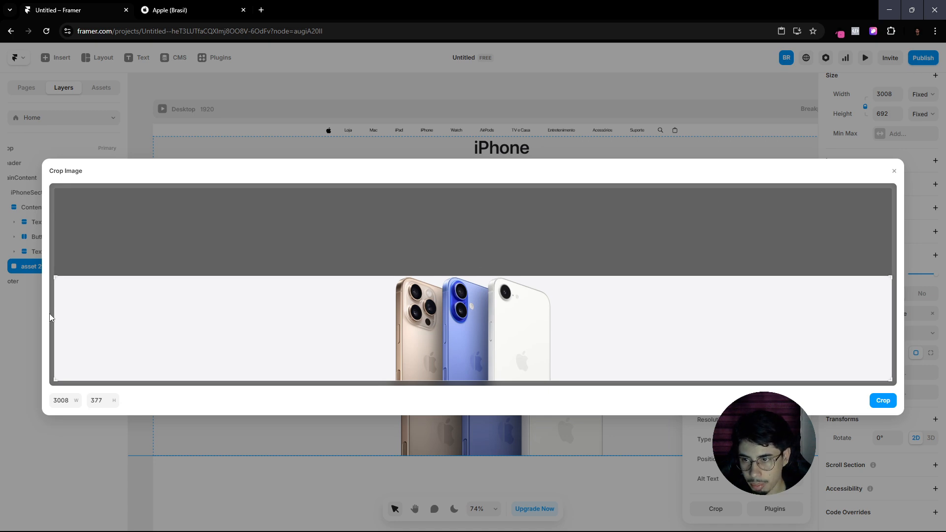
{"action": "left_click_drag", "start_coordinate": [49, 317], "coordinate": [390, 309]}
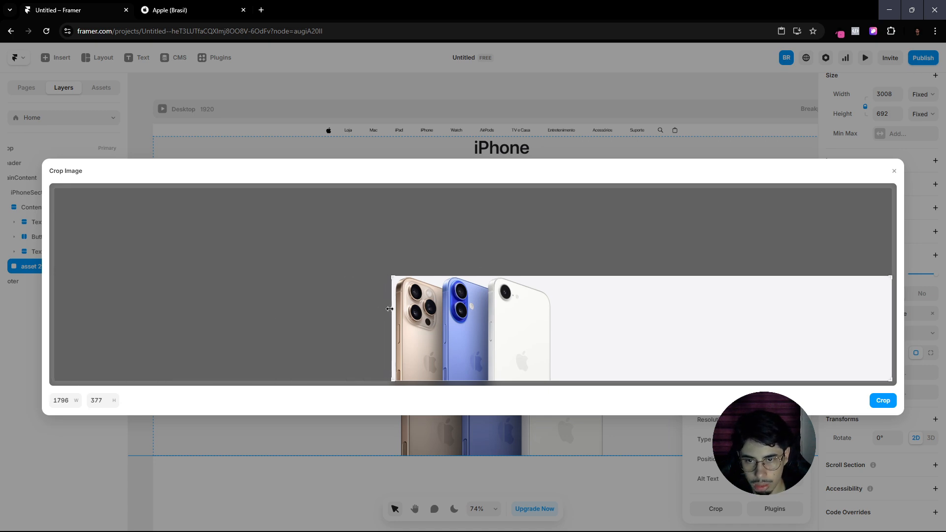
{"action": "left_click_drag", "start_coordinate": [891, 319], "coordinate": [555, 322]}
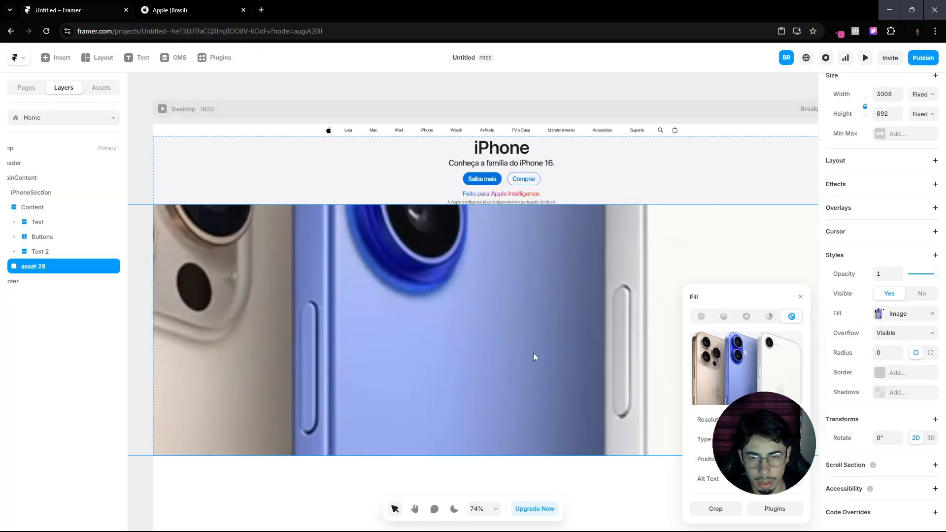
Step: Resize asset 29 to about 730 px wide, unlink its proportions and make it taller so the three iPhones fit the frame
{"action": "scroll", "coordinate": [539, 305], "scroll_direction": "down", "scroll_amount": 1}
{"action": "left_click", "coordinate": [800, 297]}
{"action": "scroll", "coordinate": [562, 326], "scroll_direction": "down", "scroll_amount": 4}
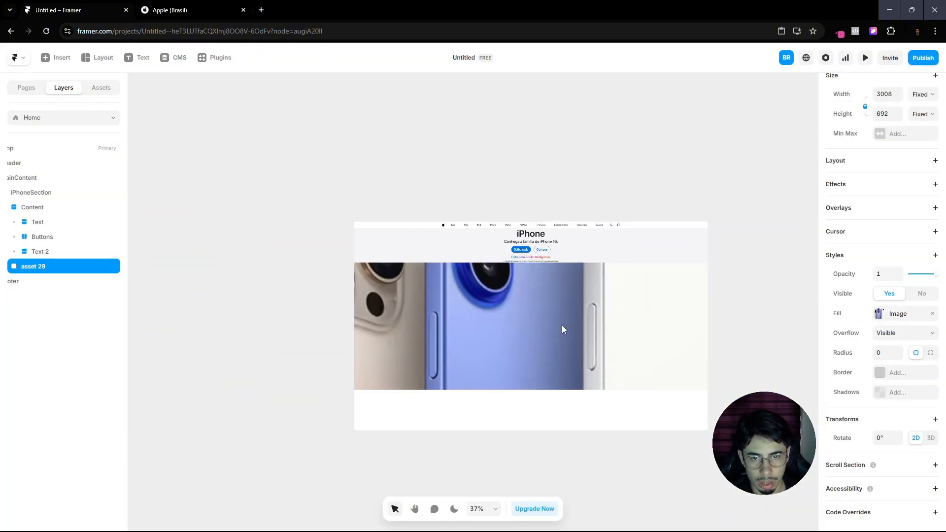
{"action": "scroll", "coordinate": [901, 205], "scroll_direction": "up", "scroll_amount": 2}
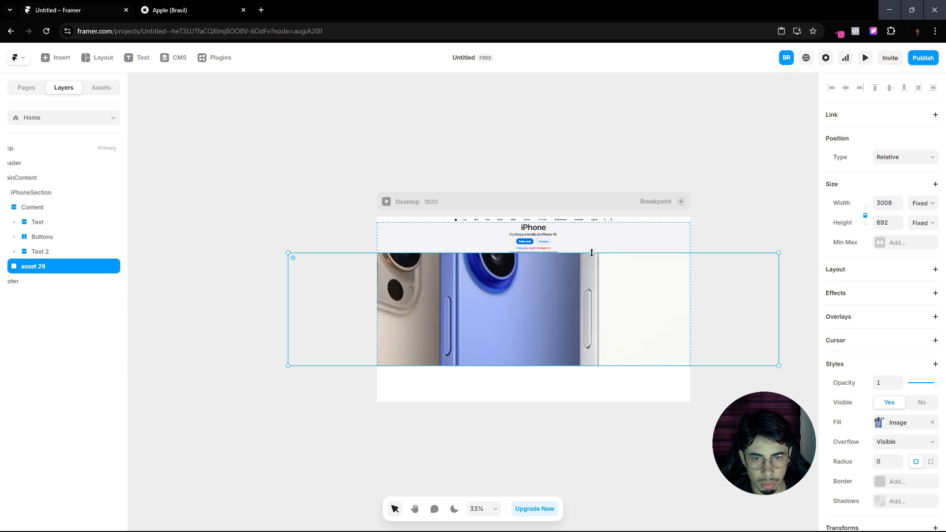
{"action": "left_click_drag", "start_coordinate": [591, 253], "coordinate": [566, 341]}
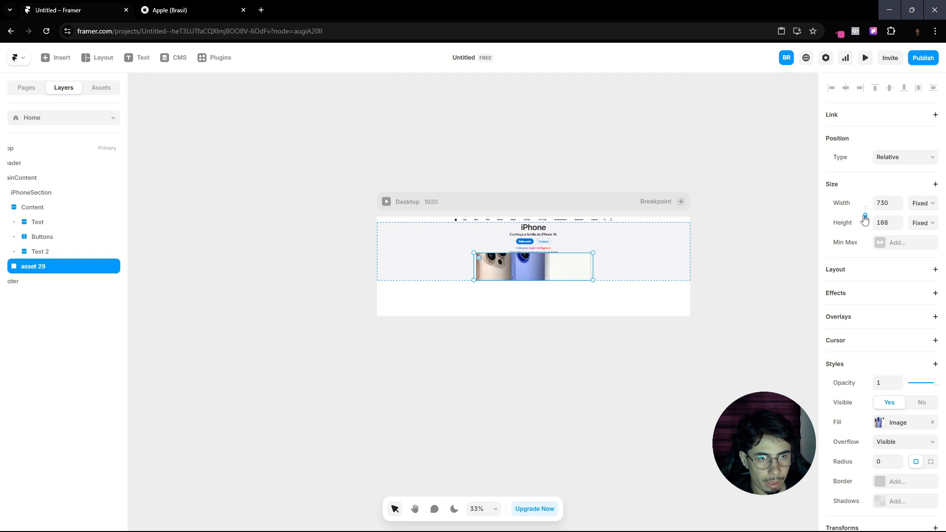
{"action": "left_click_drag", "start_coordinate": [556, 252], "coordinate": [568, 232]}
{"action": "scroll", "coordinate": [533, 267], "scroll_direction": "up", "scroll_amount": 5}
{"action": "scroll", "coordinate": [544, 270], "scroll_direction": "up", "scroll_amount": 2}
{"action": "left_click", "coordinate": [740, 226]}
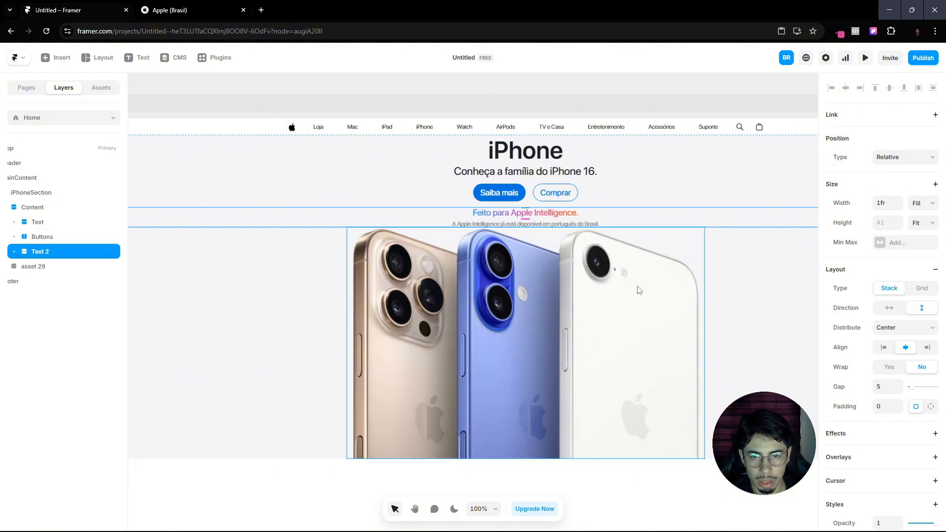
Step: Compare the size of the three-iPhone image with the original on the Apple (Brasil) page and return to Framer
{"action": "left_click", "coordinate": [724, 193]}
{"action": "scroll", "coordinate": [667, 269], "scroll_direction": "down", "scroll_amount": 5}
{"action": "left_click", "coordinate": [569, 291]}
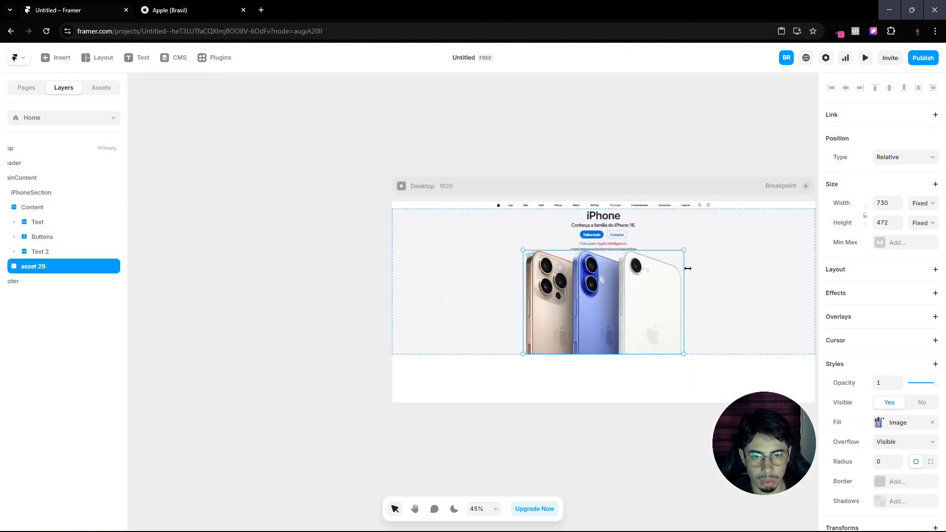
{"action": "left_click", "coordinate": [344, 298]}
{"action": "scroll", "coordinate": [473, 276], "scroll_direction": "right", "scroll_amount": 3}
{"action": "scroll", "coordinate": [483, 276], "scroll_direction": "up", "scroll_amount": 5}
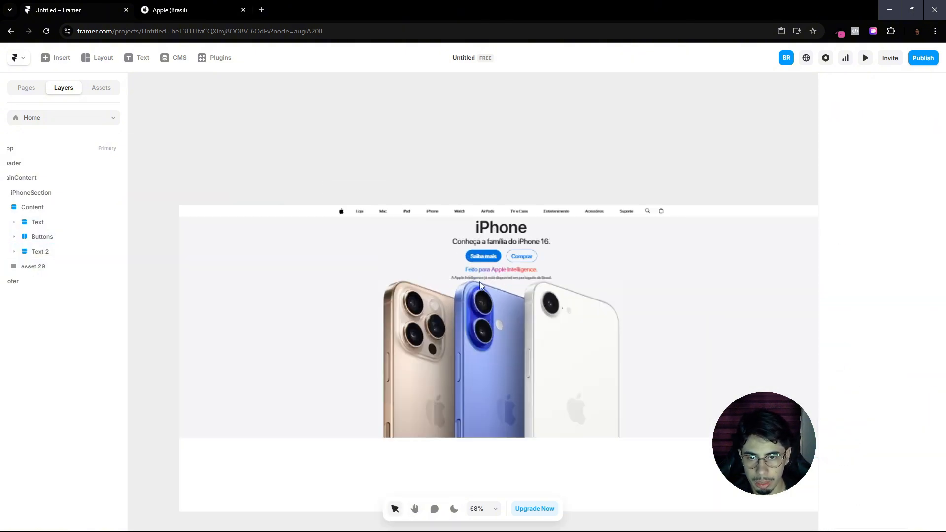
{"action": "left_click", "coordinate": [197, 14]}
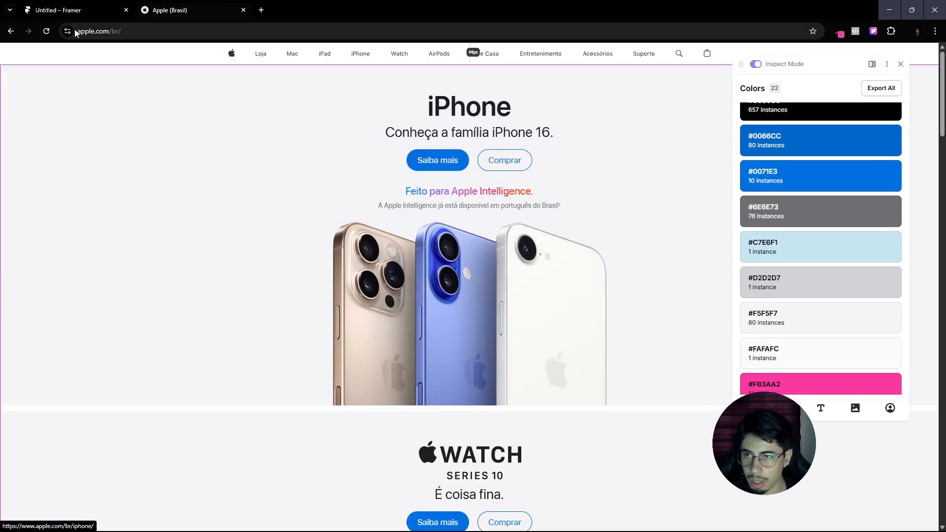
{"action": "left_click", "coordinate": [74, 5]}
Step: Scale asset 29 down to about 466 × 301 px, checking its size against the Apple (Brasil) page
{"action": "left_click", "coordinate": [603, 334]}
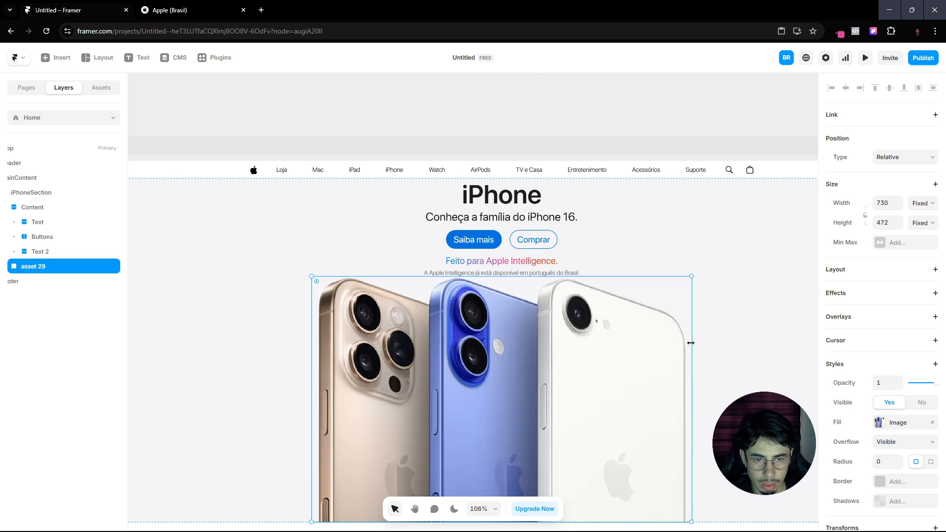
{"action": "left_click_drag", "start_coordinate": [689, 343], "coordinate": [602, 344]}
{"action": "left_click", "coordinate": [152, 6]}
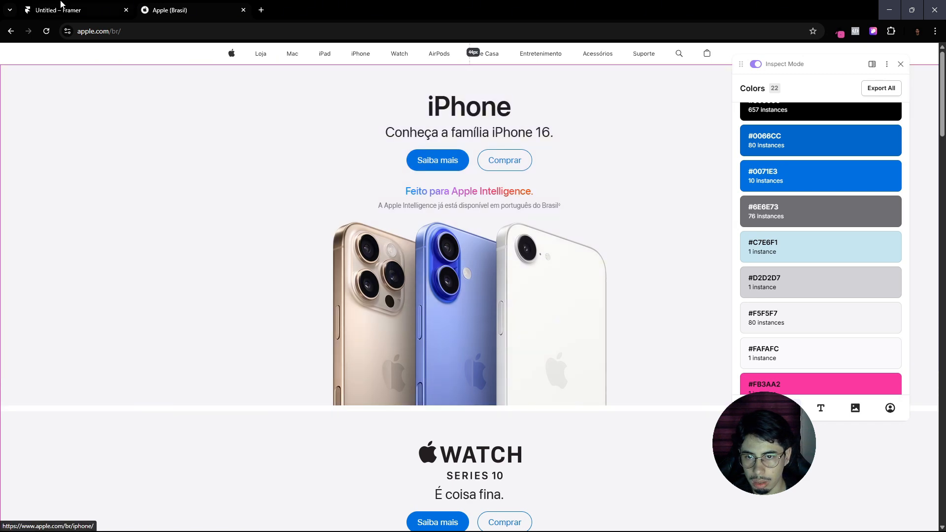
{"action": "left_click", "coordinate": [84, 6]}
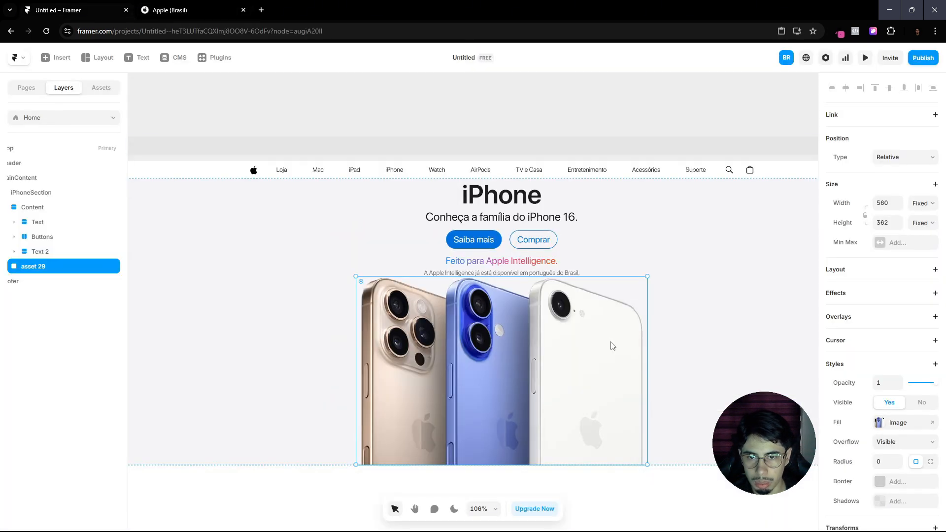
{"action": "left_click_drag", "start_coordinate": [647, 342], "coordinate": [598, 349]}
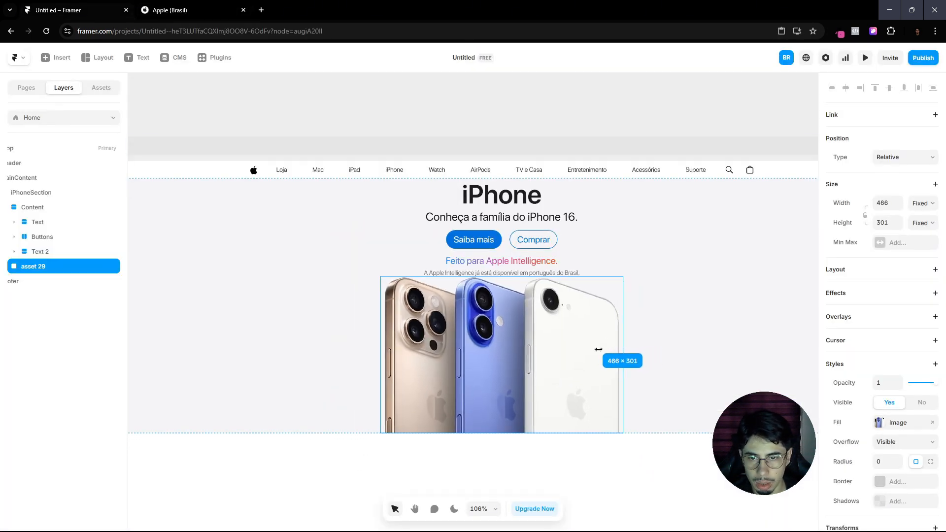
{"action": "left_click", "coordinate": [201, 7]}
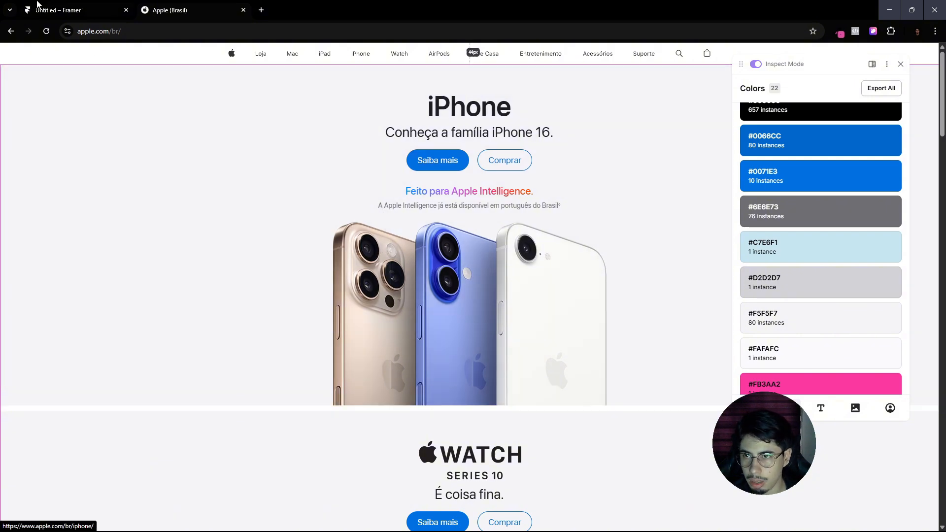
{"action": "left_click", "coordinate": [51, 4]}
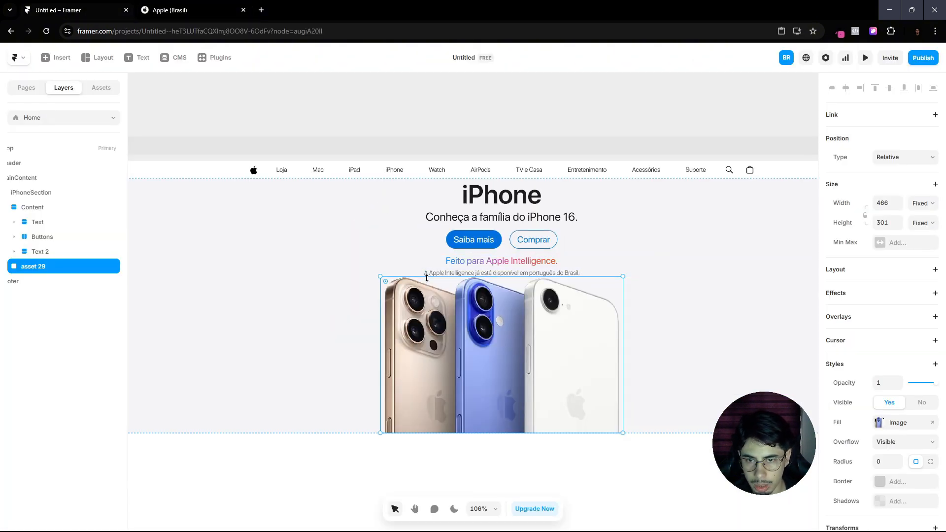
Step: Compare the whole iPhone section with the Apple (Brasil) page, close the page's inspection overlay and return to Framer
{"action": "left_click", "coordinate": [727, 258]}
{"action": "scroll", "coordinate": [698, 296], "scroll_direction": "down", "scroll_amount": 5}
{"action": "left_click", "coordinate": [650, 192]}
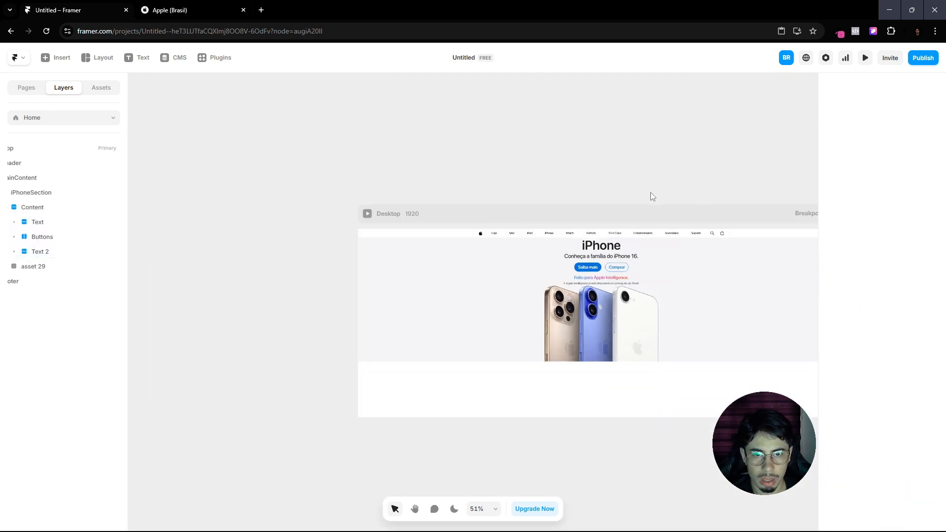
{"action": "left_click_drag", "start_coordinate": [707, 223], "coordinate": [574, 198]}
{"action": "scroll", "coordinate": [505, 256], "scroll_direction": "up", "scroll_amount": 5}
{"action": "scroll", "coordinate": [503, 254], "scroll_direction": "down", "scroll_amount": 4}
{"action": "left_click", "coordinate": [204, 5]}
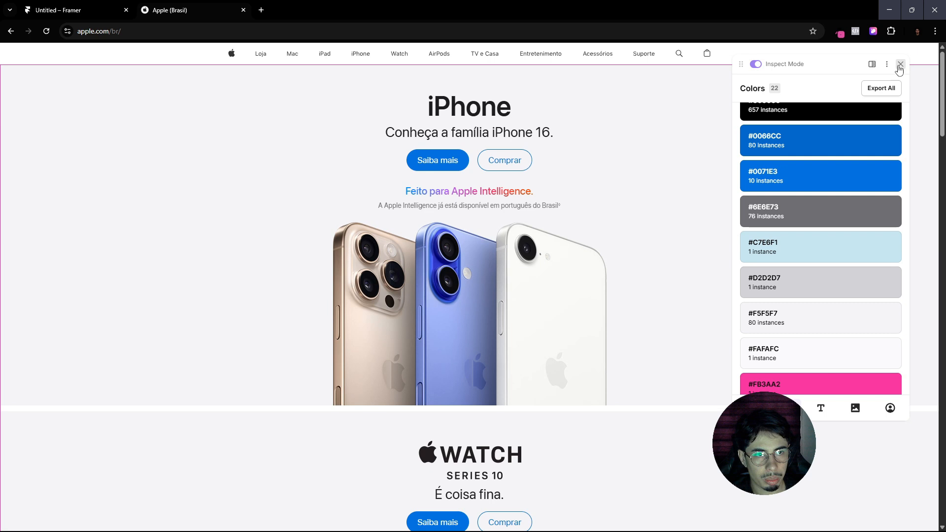
{"action": "left_click", "coordinate": [901, 64]}
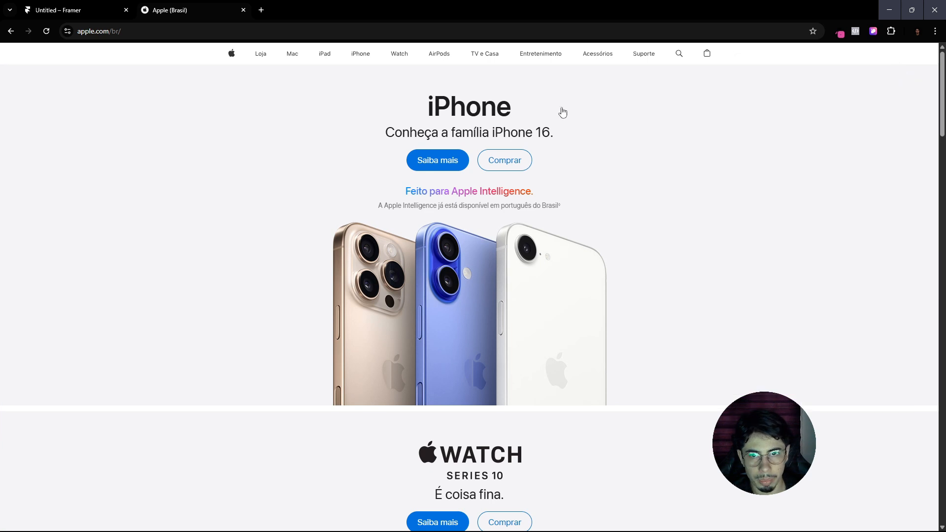
{"action": "left_click", "coordinate": [77, 5]}
Step: Widen the layer list and set only the top padding of the iPhoneSection stack to 45, using the Apple page as reference
{"action": "left_click", "coordinate": [37, 193]}
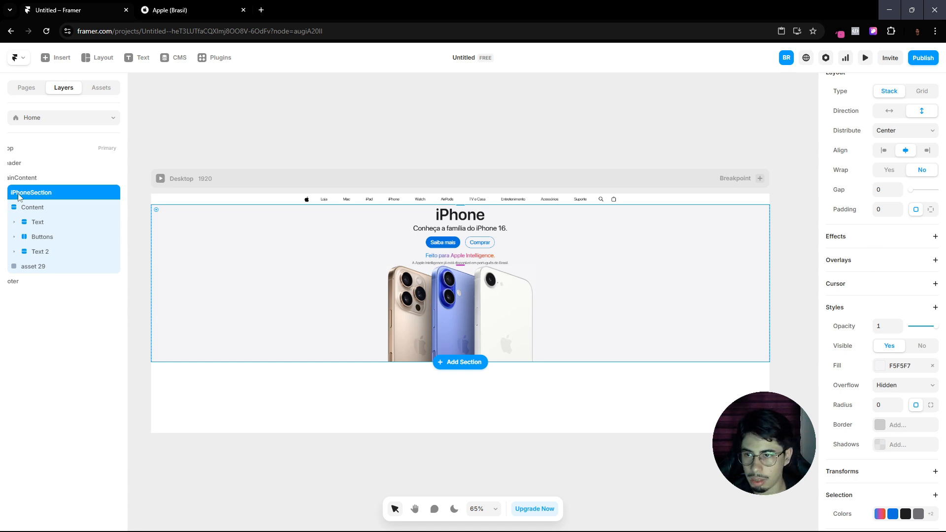
{"action": "left_click_drag", "start_coordinate": [127, 191], "coordinate": [153, 192]}
{"action": "scroll", "coordinate": [875, 332], "scroll_direction": "up", "scroll_amount": 4}
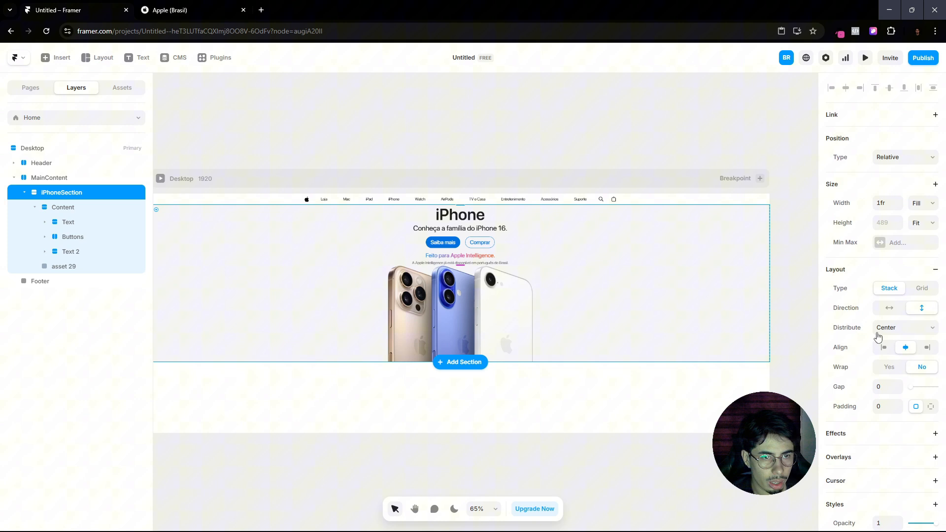
{"action": "left_click", "coordinate": [930, 407]}
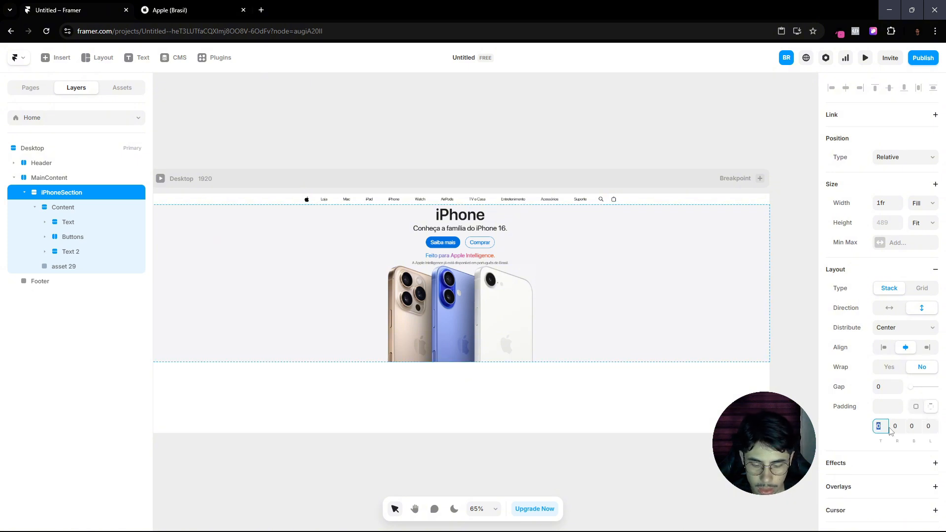
{"action": "key", "text": "Return"}
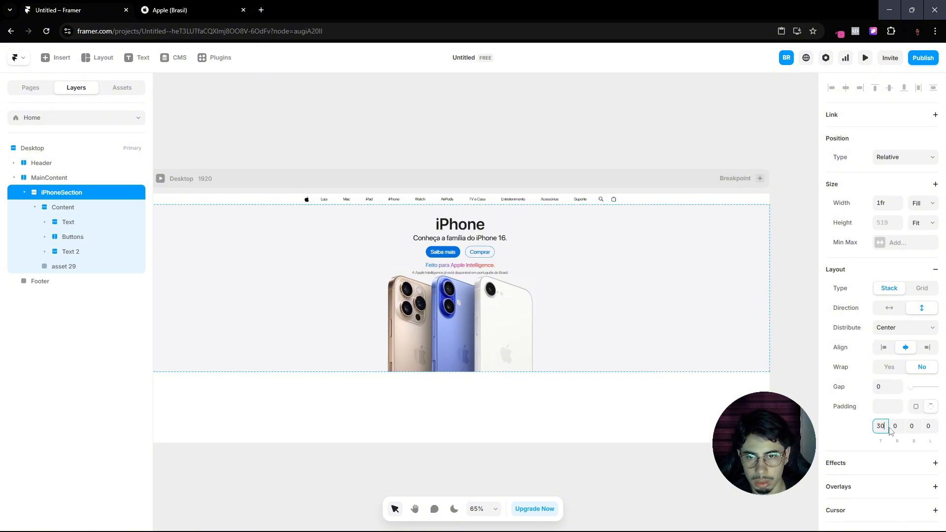
{"action": "left_click", "coordinate": [156, 8]}
{"action": "left_click", "coordinate": [62, 5]}
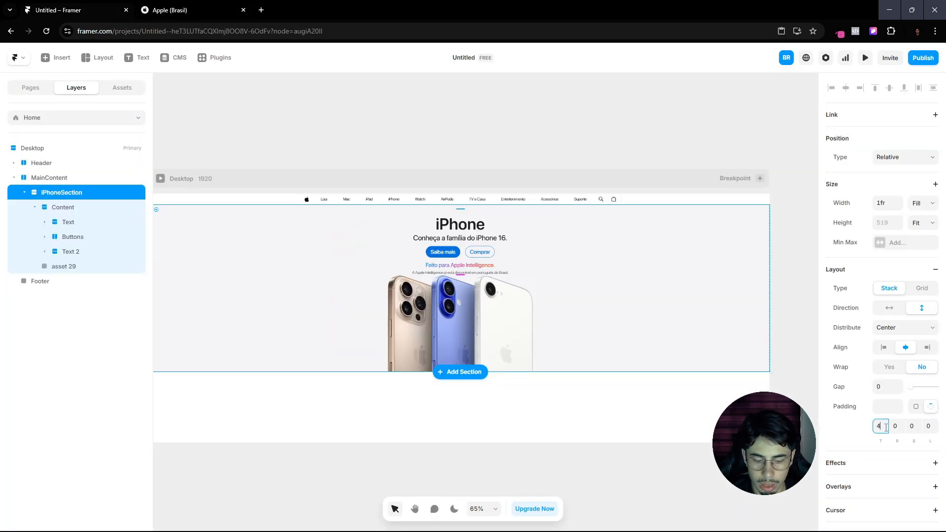
{"action": "key", "text": "Return"}
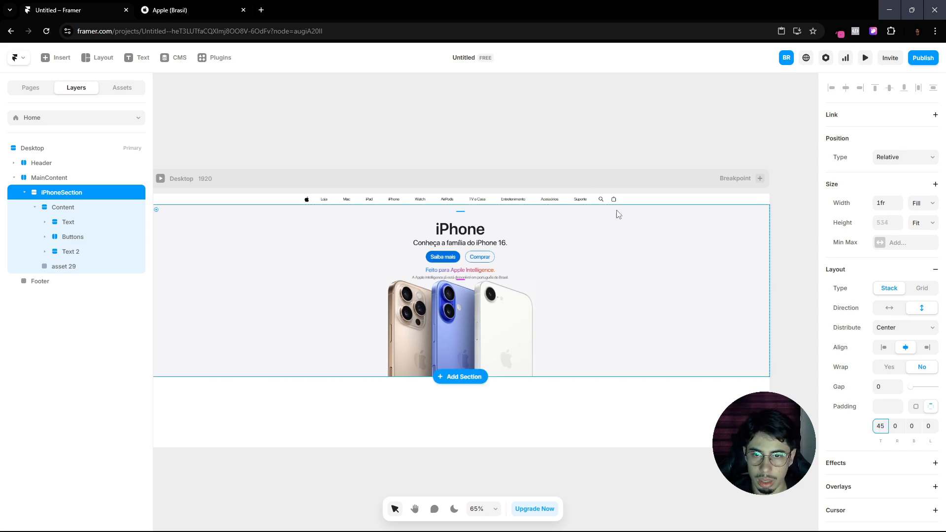
Step: Set the width of the Content stack inside iPhoneSection to Fit Content
{"action": "left_click", "coordinate": [509, 155]}
{"action": "scroll", "coordinate": [491, 211], "scroll_direction": "up", "scroll_amount": 5}
{"action": "scroll", "coordinate": [499, 246], "scroll_direction": "down", "scroll_amount": 5}
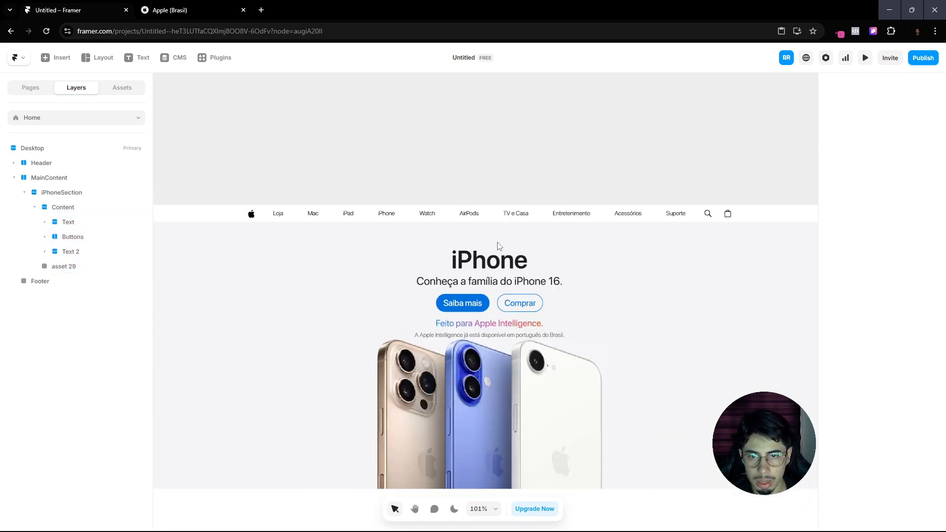
{"action": "scroll", "coordinate": [526, 281], "scroll_direction": "down", "scroll_amount": 3}
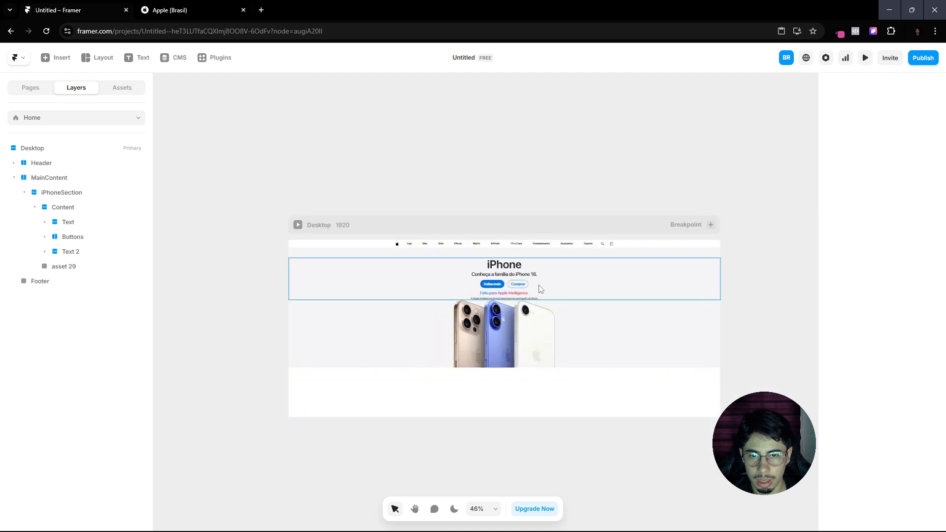
{"action": "left_click", "coordinate": [544, 287]}
{"action": "left_click", "coordinate": [35, 207]}
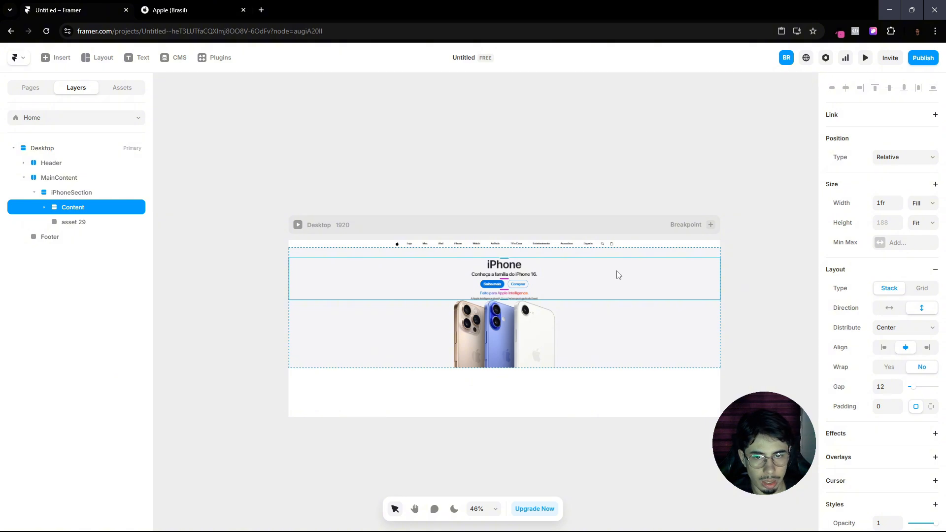
{"action": "left_click", "coordinate": [920, 203]}
{"action": "left_click", "coordinate": [919, 251]}
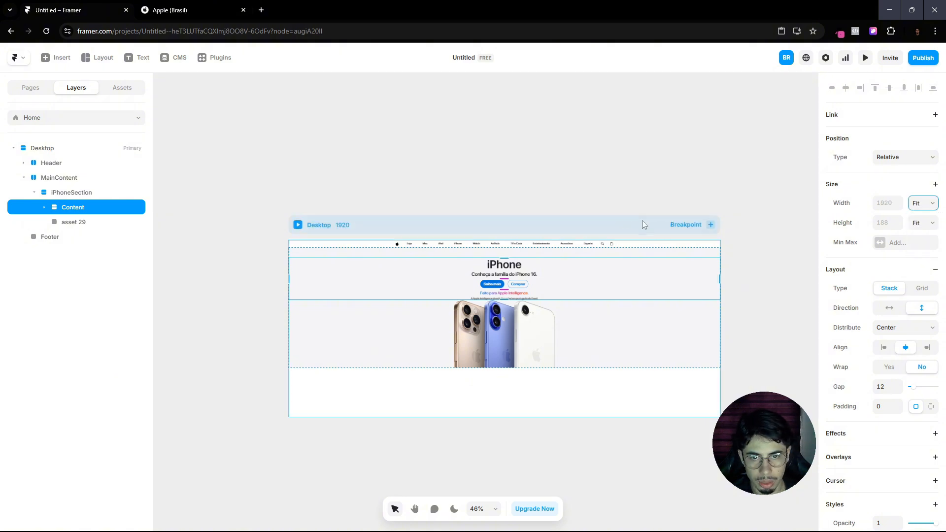
Step: Set the width of the Text 2 stack to Fit Content and check the section on the canvas
{"action": "left_click", "coordinate": [45, 207]}
{"action": "left_click", "coordinate": [95, 225]}
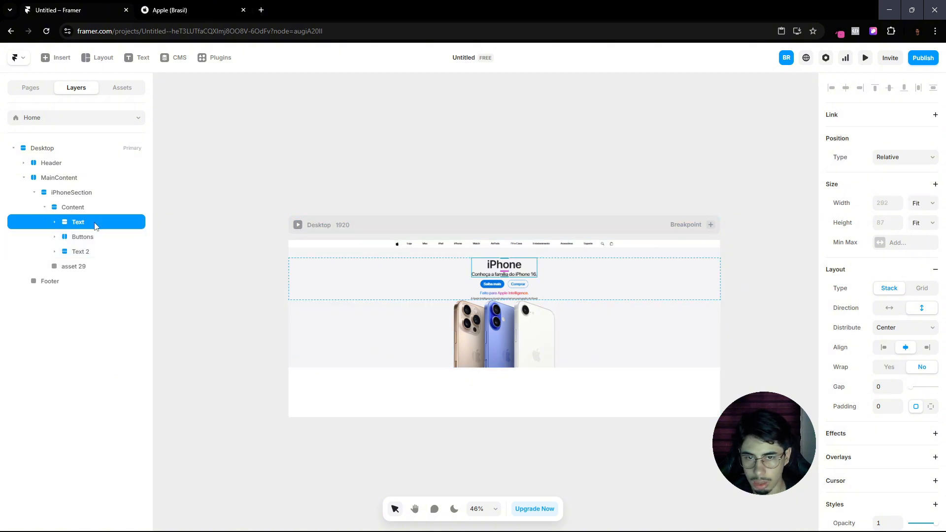
{"action": "left_click", "coordinate": [88, 237]}
{"action": "left_click", "coordinate": [84, 254]}
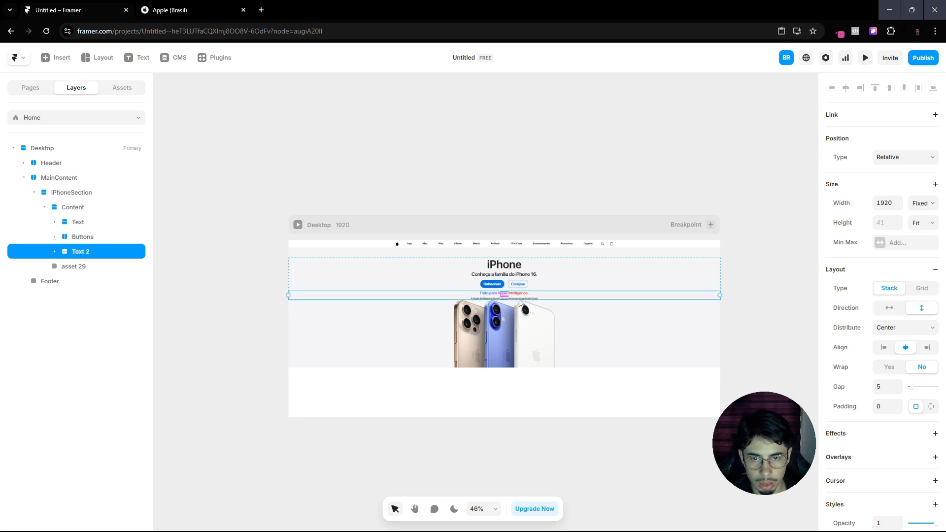
{"action": "left_click", "coordinate": [919, 203]}
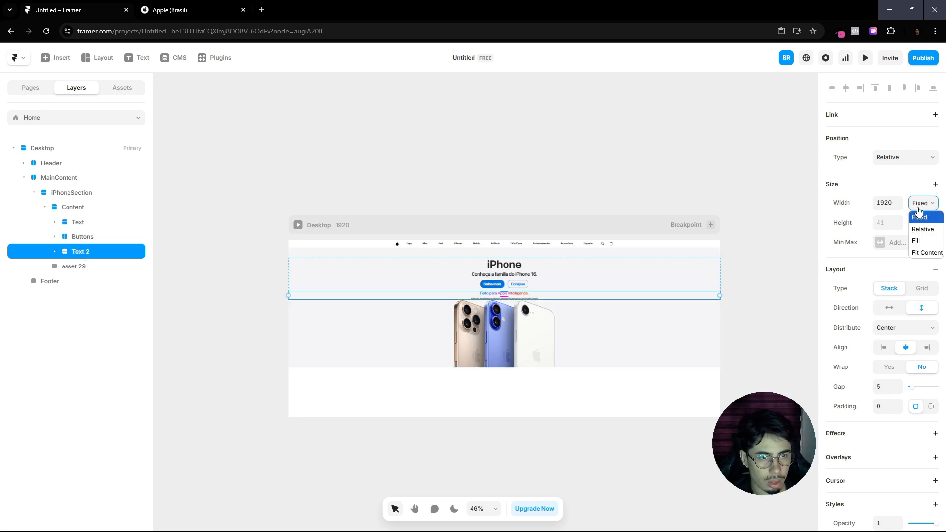
{"action": "left_click", "coordinate": [920, 255]}
{"action": "left_click", "coordinate": [734, 252]}
{"action": "scroll", "coordinate": [504, 294], "scroll_direction": "up", "scroll_amount": 3}
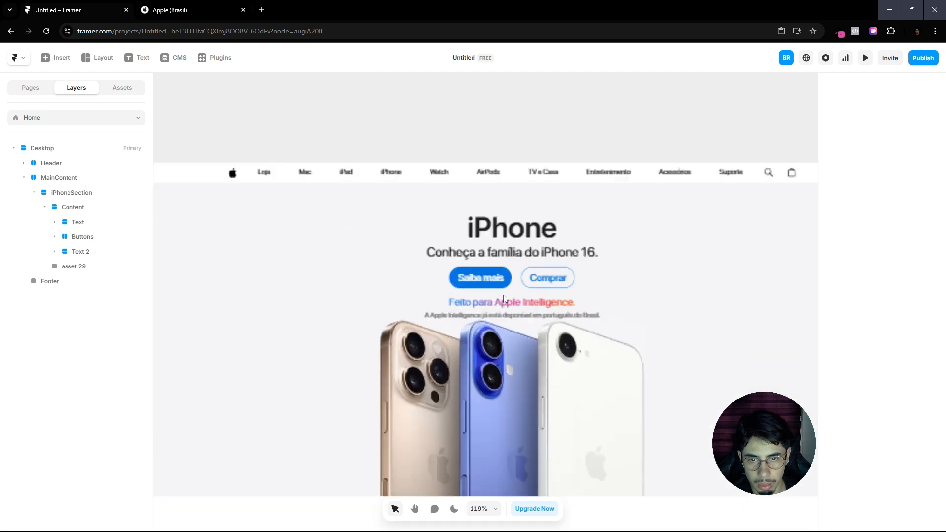
{"action": "left_click", "coordinate": [591, 293]}
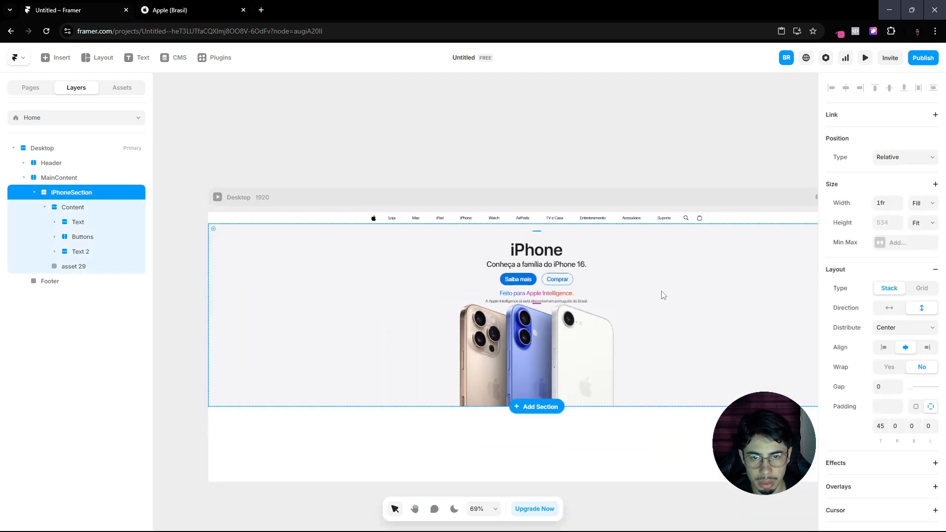
Step: Turn the iPhoneSection stack into a component named iPhoneSection and return to the Home page canvas
{"action": "left_click", "coordinate": [34, 192]}
{"action": "left_click", "coordinate": [163, 10]}
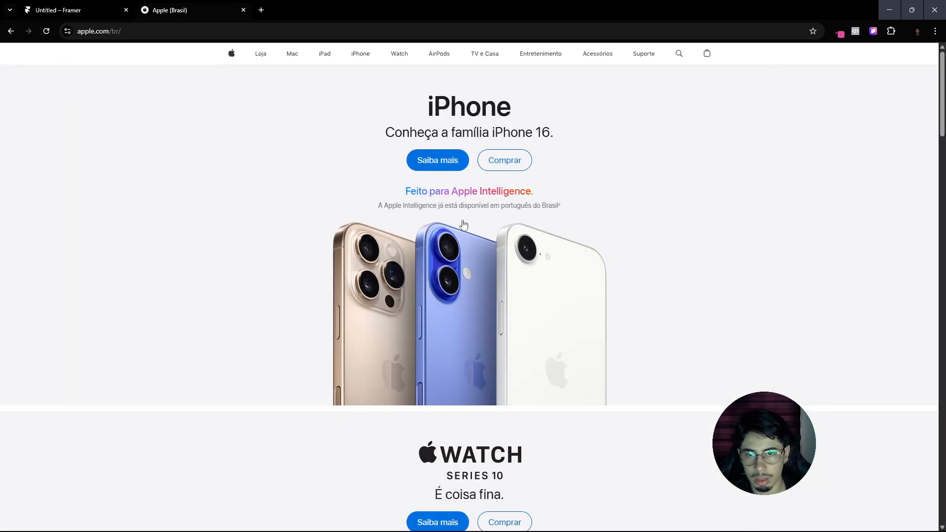
{"action": "left_click", "coordinate": [87, 8]}
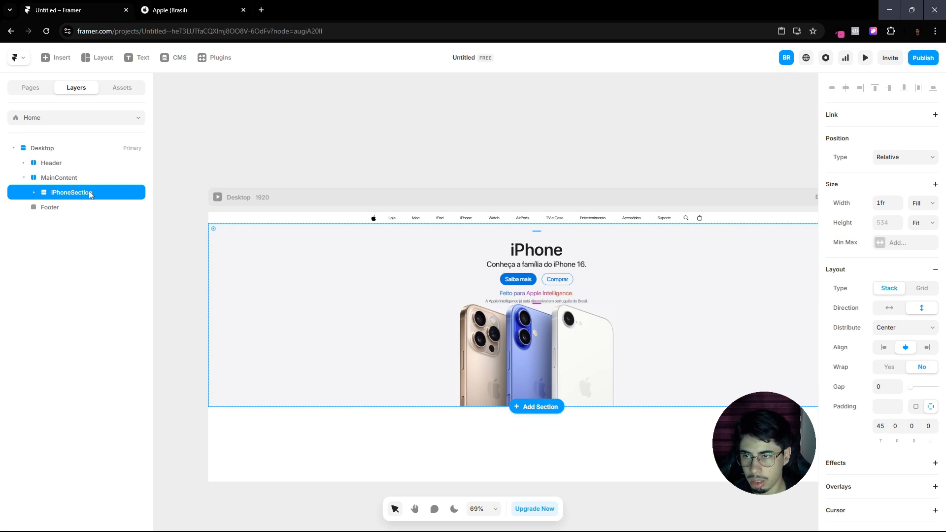
{"action": "right_click", "coordinate": [257, 282]}
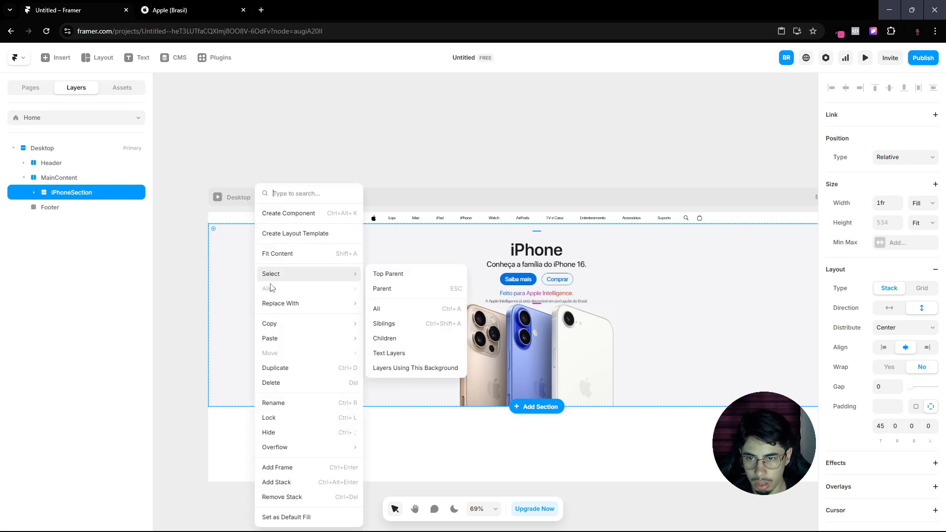
{"action": "left_click", "coordinate": [288, 211]}
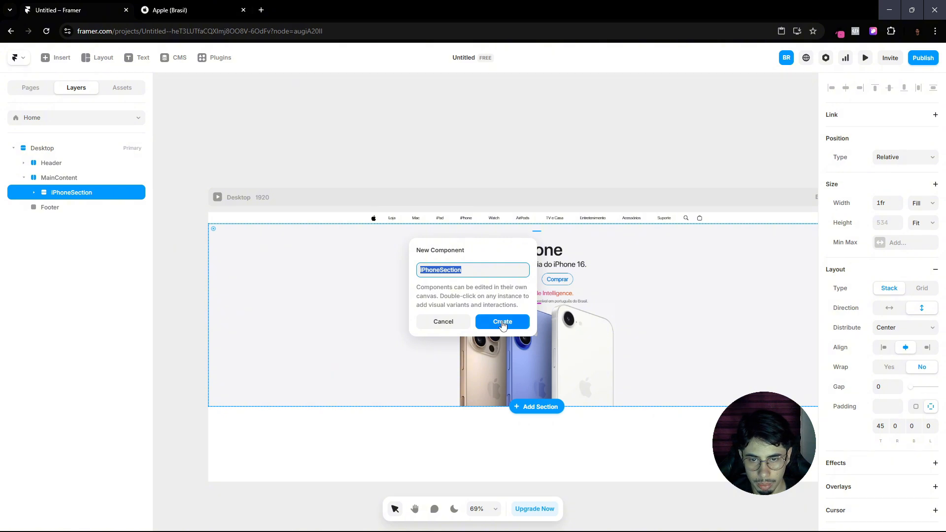
{"action": "left_click", "coordinate": [503, 321]}
{"action": "double_click", "coordinate": [198, 116]}
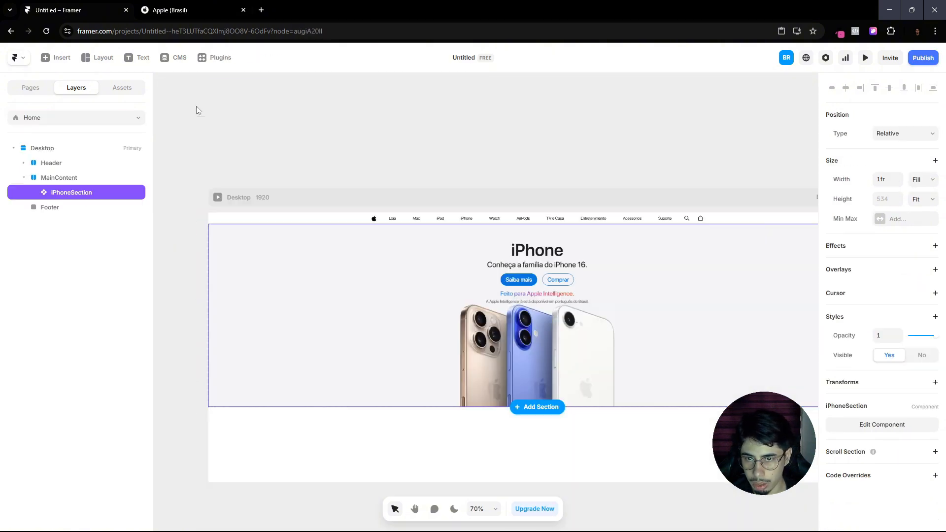
Step: Look over the Watch and Dia das Mães sections below the iPhone section on the Apple (Brasil) page and return to Framer
{"action": "left_click", "coordinate": [196, 4]}
{"action": "scroll", "coordinate": [548, 325], "scroll_direction": "down", "scroll_amount": 7}
{"action": "scroll", "coordinate": [572, 335], "scroll_direction": "down", "scroll_amount": 8}
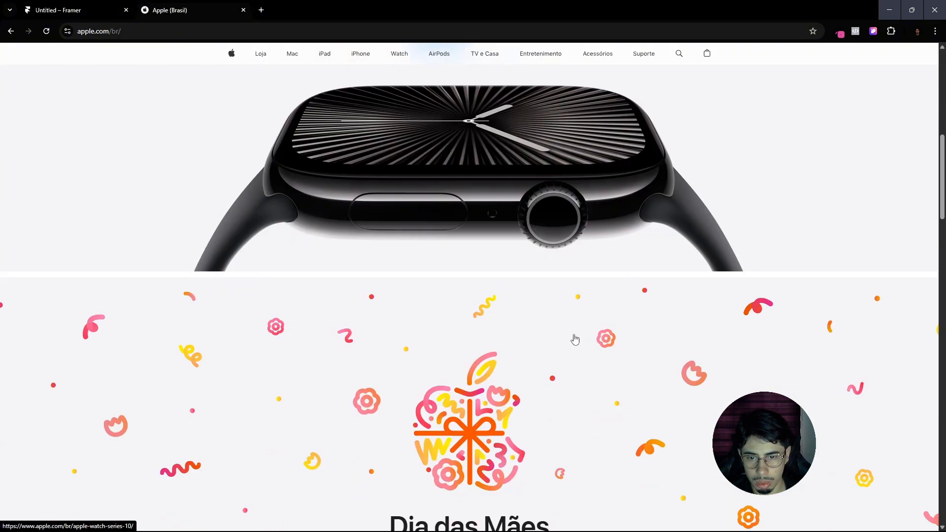
{"action": "scroll", "coordinate": [577, 339], "scroll_direction": "up", "scroll_amount": 5}
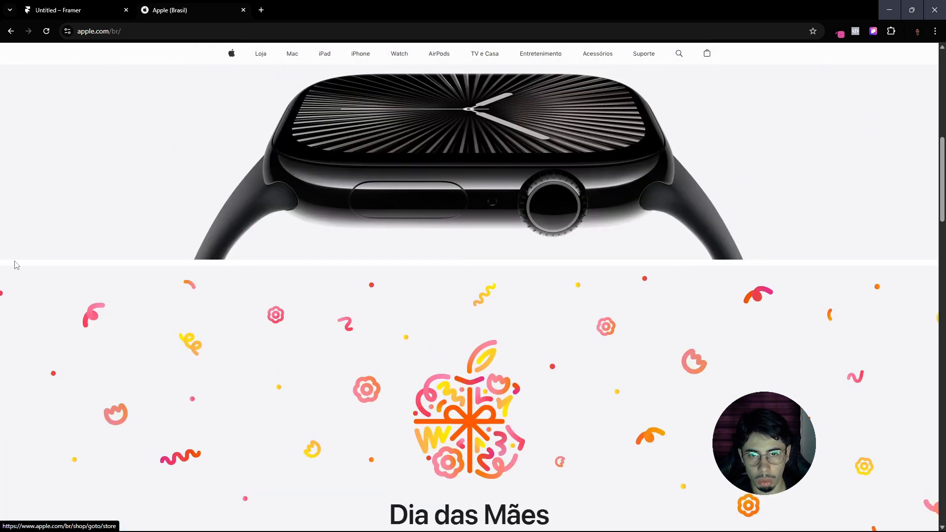
{"action": "scroll", "coordinate": [541, 437], "scroll_direction": "down", "scroll_amount": 1}
{"action": "scroll", "coordinate": [285, 330], "scroll_direction": "up", "scroll_amount": 10}
{"action": "left_click", "coordinate": [74, 9]}
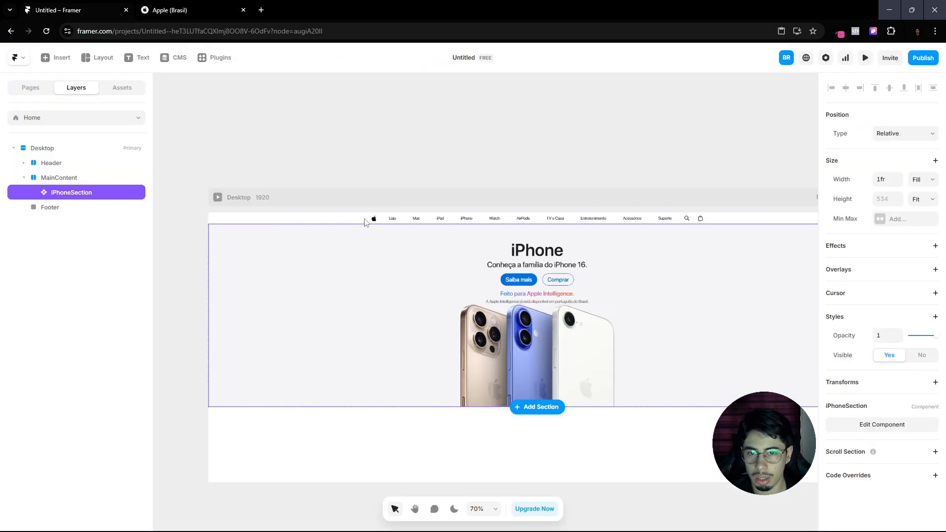
Step: Duplicate the iPhoneSection instance inside MainContent so the page holds three instances
{"action": "key", "text": "ctrl+d"}
{"action": "key", "text": "ctrl+d"}
{"action": "key", "text": "ctrl+d"}
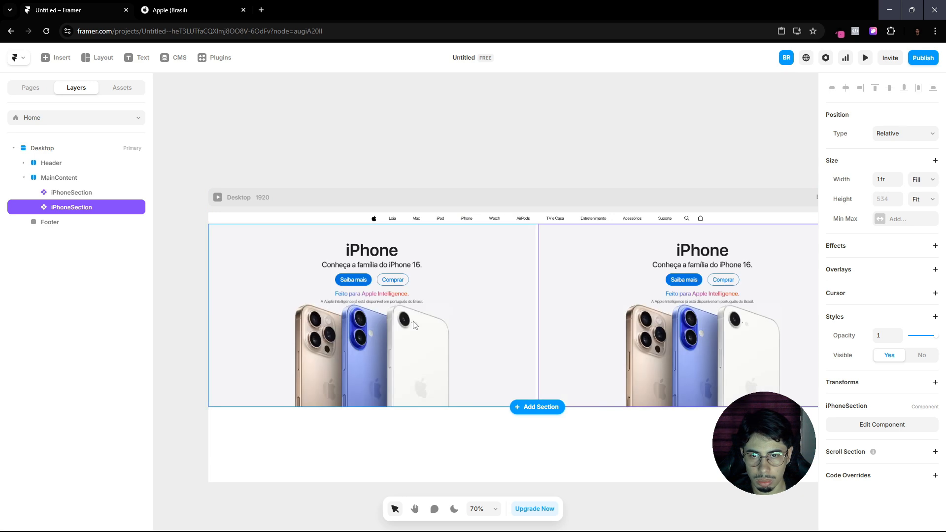
{"action": "key", "text": "Delete"}
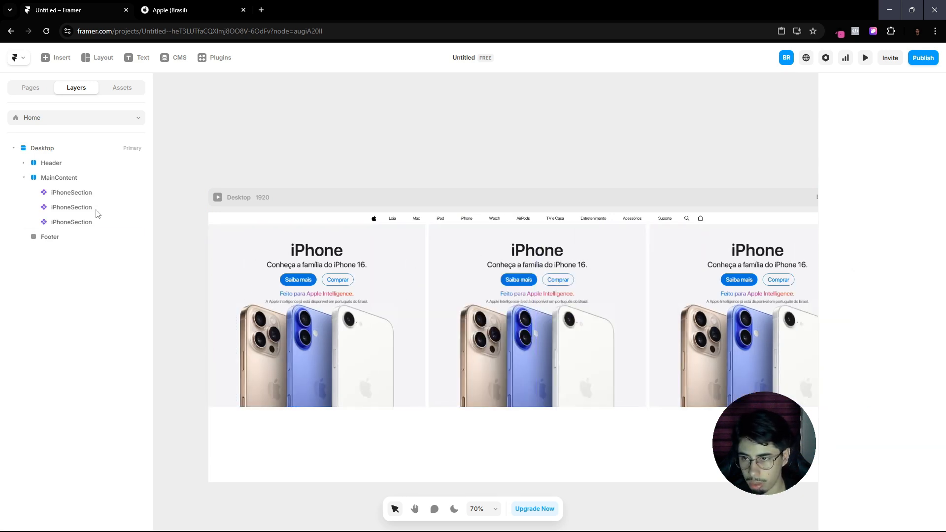
{"action": "left_click", "coordinate": [96, 220]}
Step: Set the MainContent stack direction to vertical and review the sections on the canvas
{"action": "left_click", "coordinate": [77, 178]}
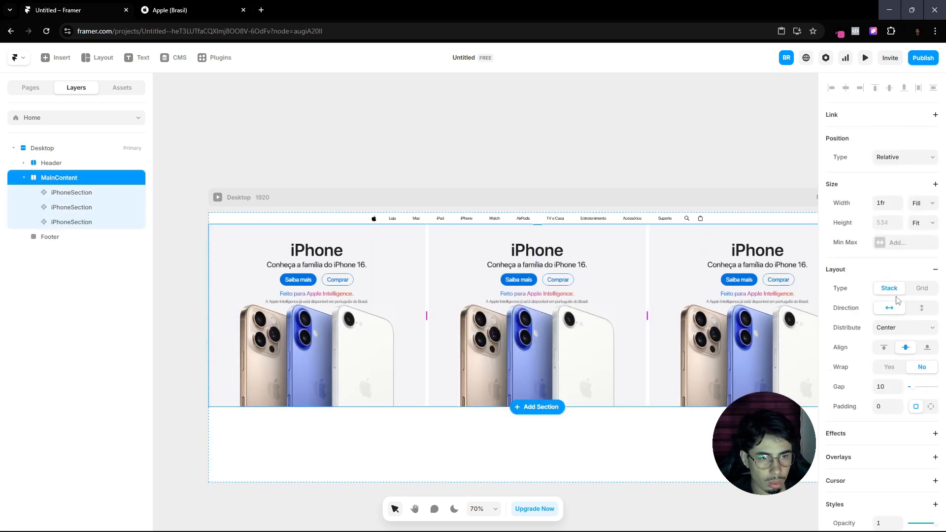
{"action": "left_click", "coordinate": [922, 308]}
{"action": "scroll", "coordinate": [650, 336], "scroll_direction": "down", "scroll_amount": 5}
{"action": "scroll", "coordinate": [639, 333], "scroll_direction": "down", "scroll_amount": 2}
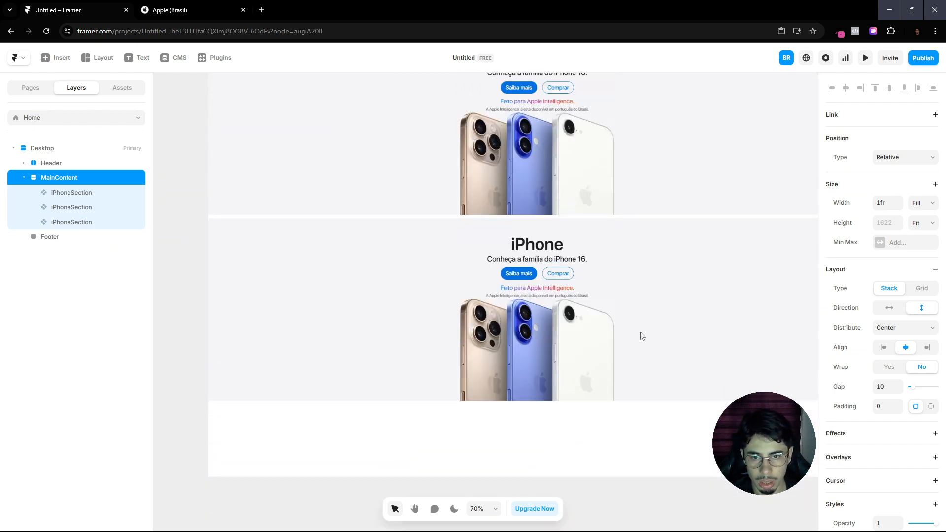
{"action": "scroll", "coordinate": [643, 342], "scroll_direction": "up", "scroll_amount": 6}
Step: Open the iPhoneSection component for editing and add two more variants beside the primary one
{"action": "left_click", "coordinate": [109, 193]}
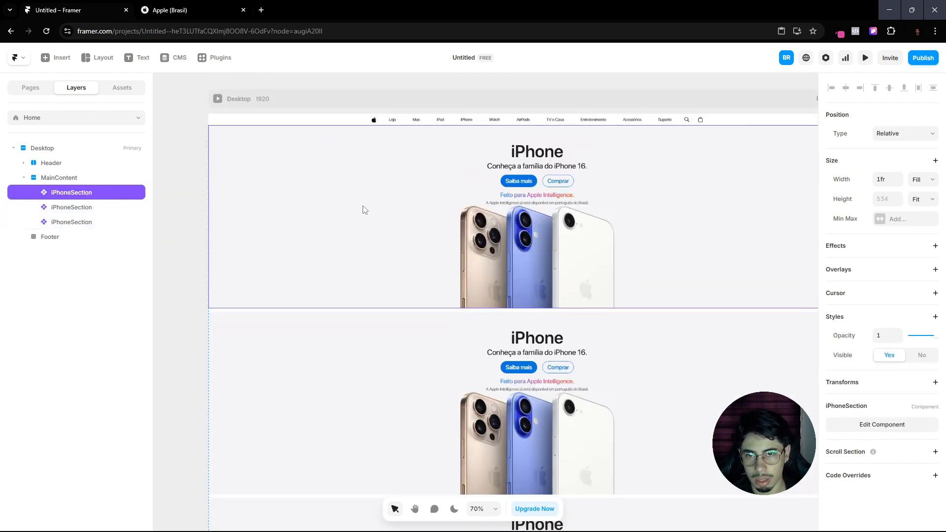
{"action": "double_click", "coordinate": [364, 209]}
{"action": "left_click", "coordinate": [500, 267], "text": "ctrl"}
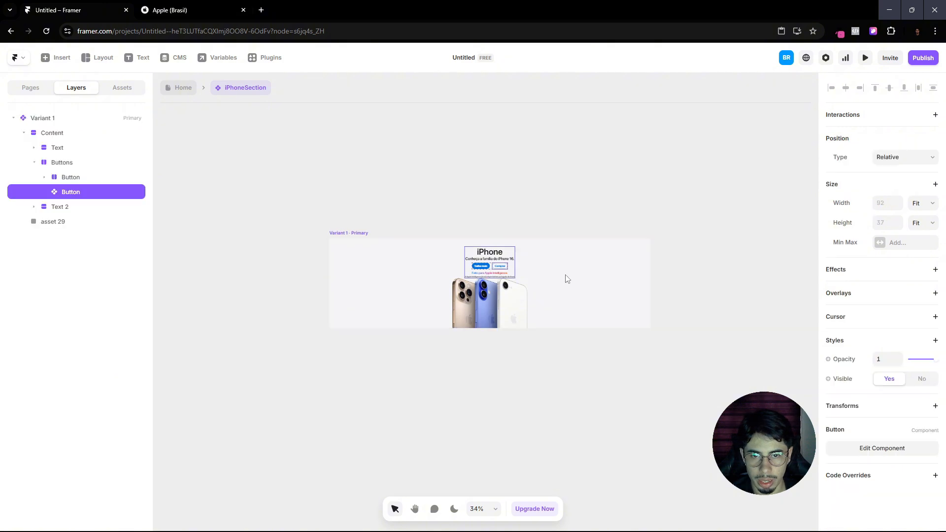
{"action": "left_click", "coordinate": [364, 233]}
{"action": "left_click", "coordinate": [665, 187]}
{"action": "key", "text": "space"}
{"action": "left_click_drag", "start_coordinate": [666, 188], "coordinate": [463, 190]}
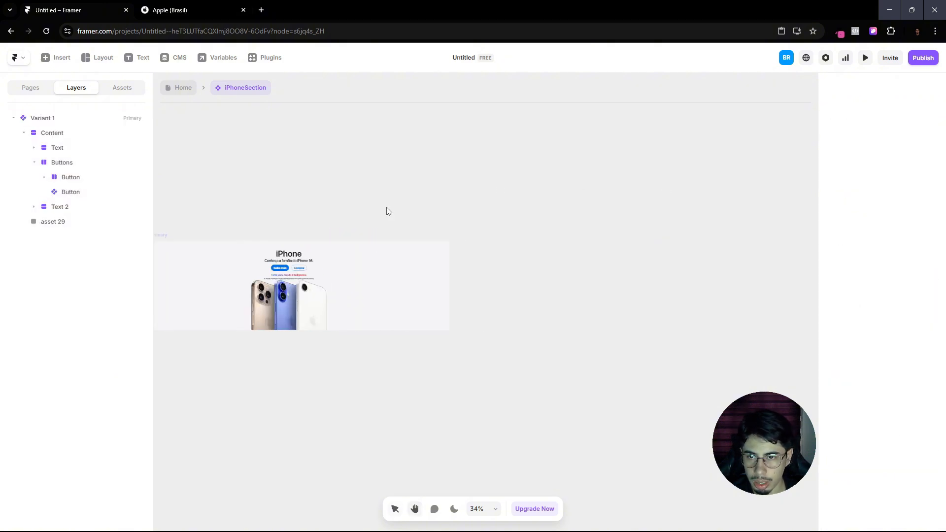
{"action": "key", "text": "space"}
{"action": "left_click_drag", "start_coordinate": [388, 210], "coordinate": [537, 193]}
{"action": "left_click", "coordinate": [307, 220]}
{"action": "left_click", "coordinate": [663, 252]}
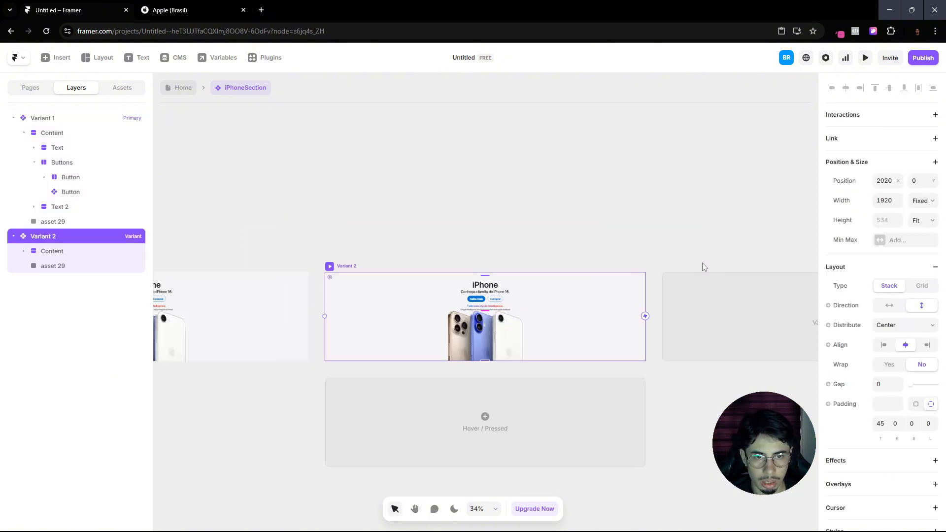
{"action": "left_click", "coordinate": [716, 317]}
{"action": "scroll", "coordinate": [470, 218], "scroll_direction": "down", "scroll_amount": 5}
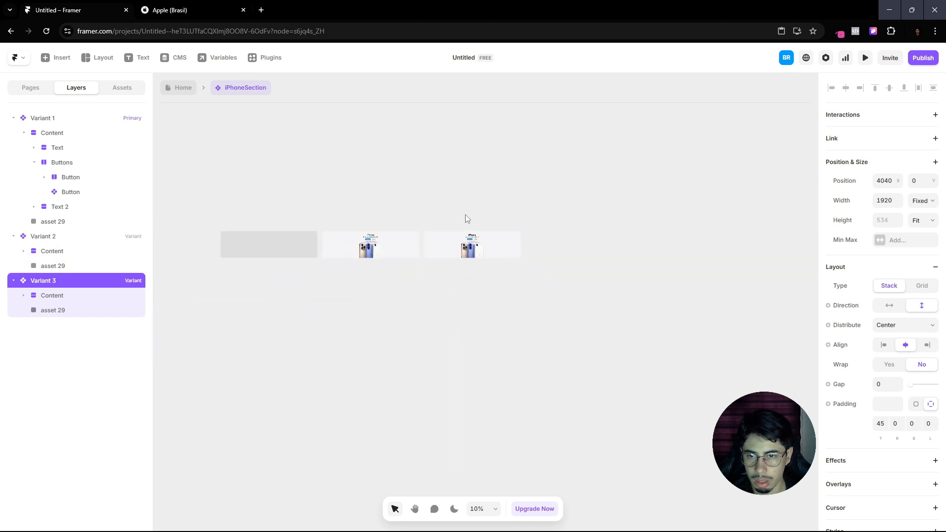
Step: Check the Watch section on the Apple (Brasil) page and change the Variant 2 heading in Framer to "WATCH"
{"action": "left_click", "coordinate": [327, 313]}
{"action": "scroll", "coordinate": [334, 243], "scroll_direction": "up", "scroll_amount": 8}
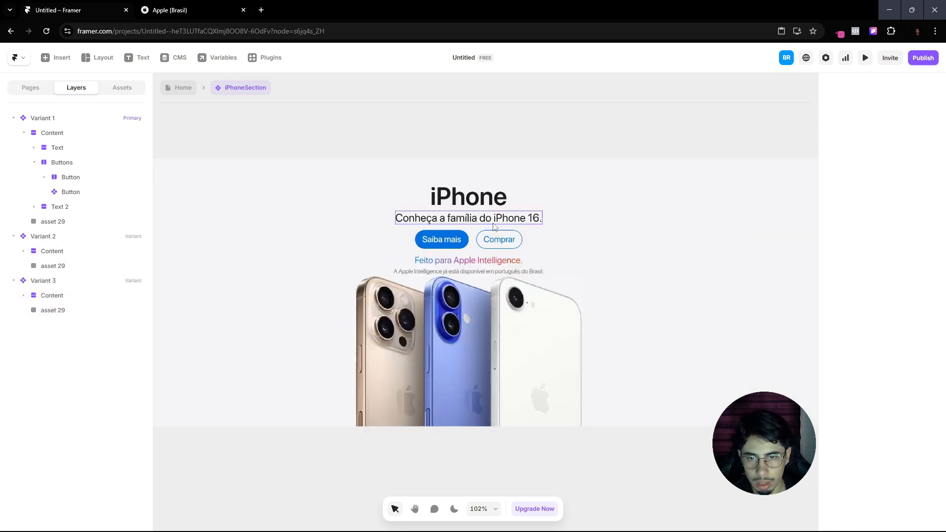
{"action": "left_click", "coordinate": [179, 11]}
{"action": "scroll", "coordinate": [543, 272], "scroll_direction": "down", "scroll_amount": 7}
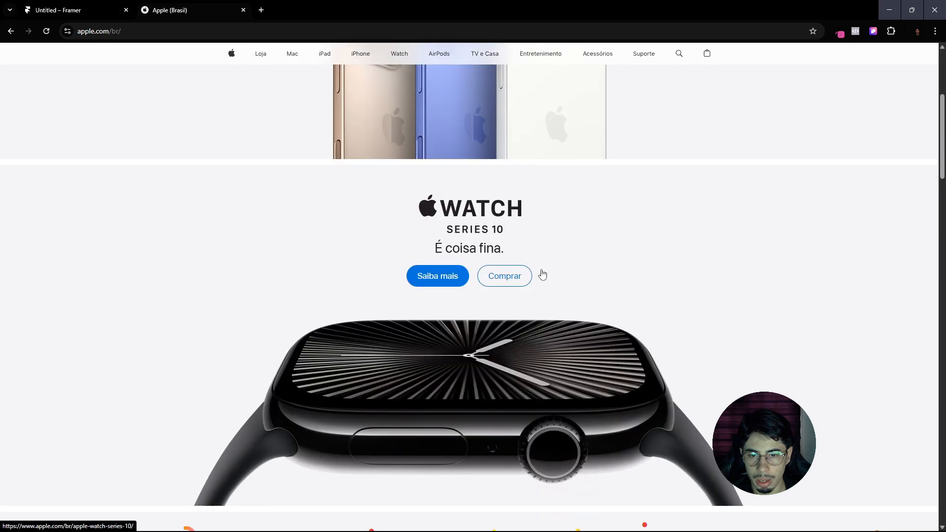
{"action": "scroll", "coordinate": [466, 197], "scroll_direction": "up", "scroll_amount": 3}
{"action": "scroll", "coordinate": [485, 251], "scroll_direction": "down", "scroll_amount": 1}
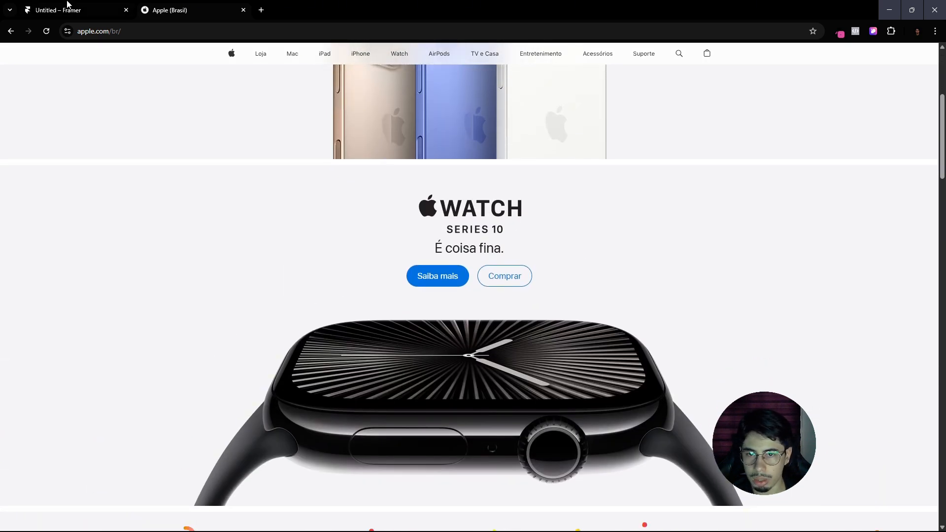
{"action": "left_click", "coordinate": [68, 5]}
{"action": "double_click", "coordinate": [465, 185]}
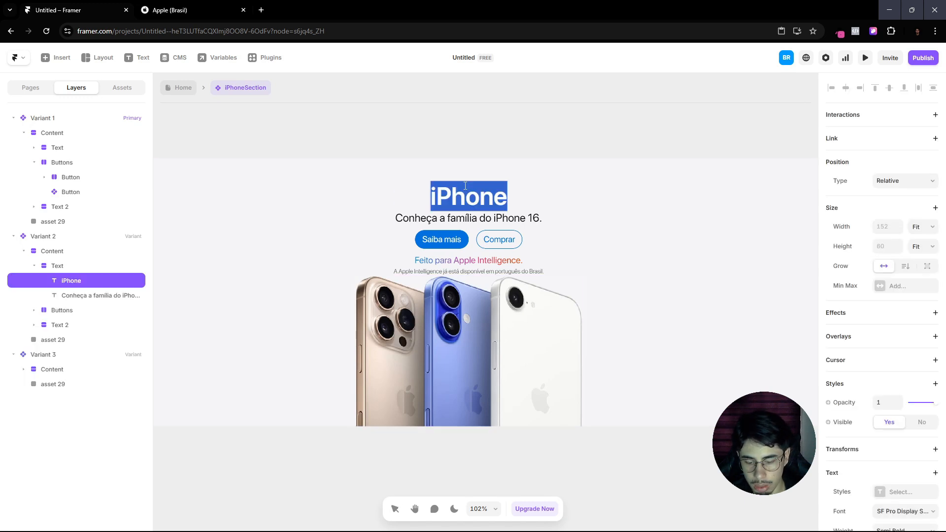
{"action": "key", "text": "Caps_Lock"}
{"action": "type", "text": "WATCH"}
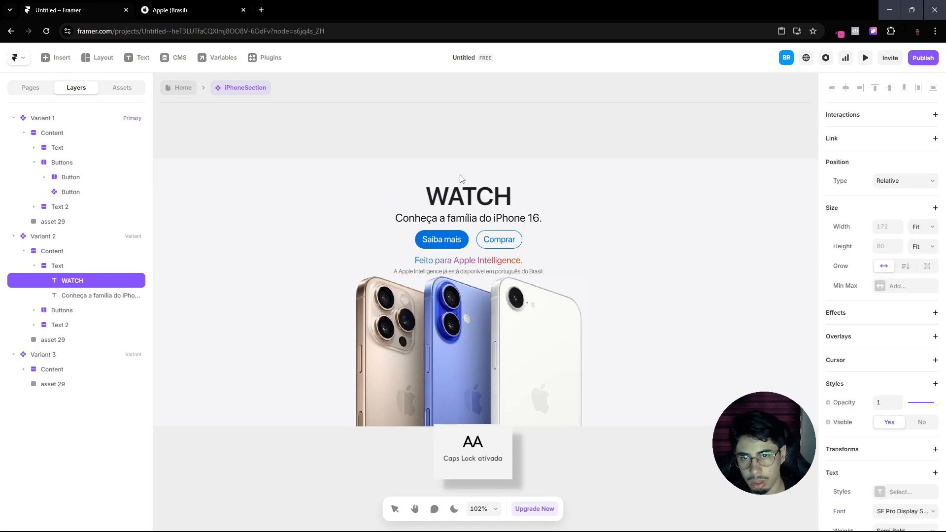
Step: Examine the Watch title on the Apple (Brasil) page, and switch to Figma to locate the logo among the header icon assets
{"action": "left_click", "coordinate": [180, 7]}
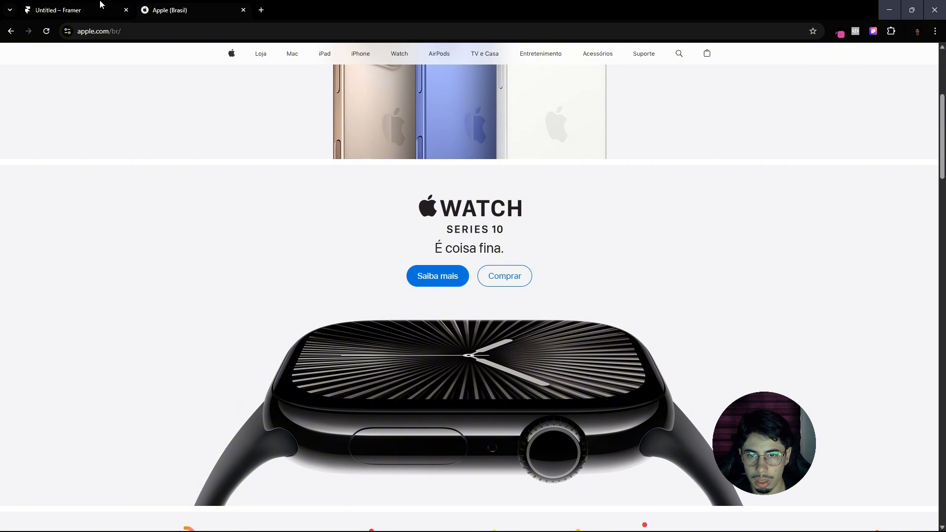
{"action": "left_click", "coordinate": [84, 5]}
{"action": "left_click", "coordinate": [190, 4]}
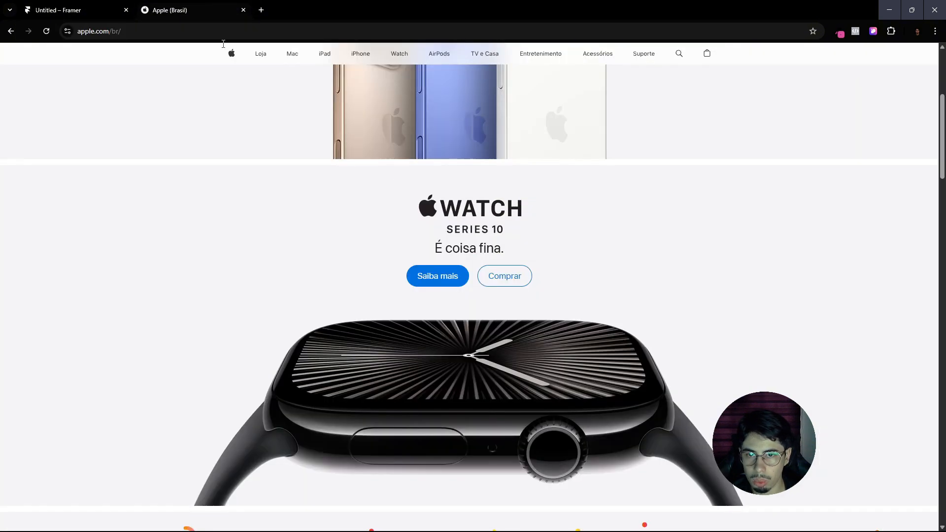
{"action": "left_click", "coordinate": [62, 9]}
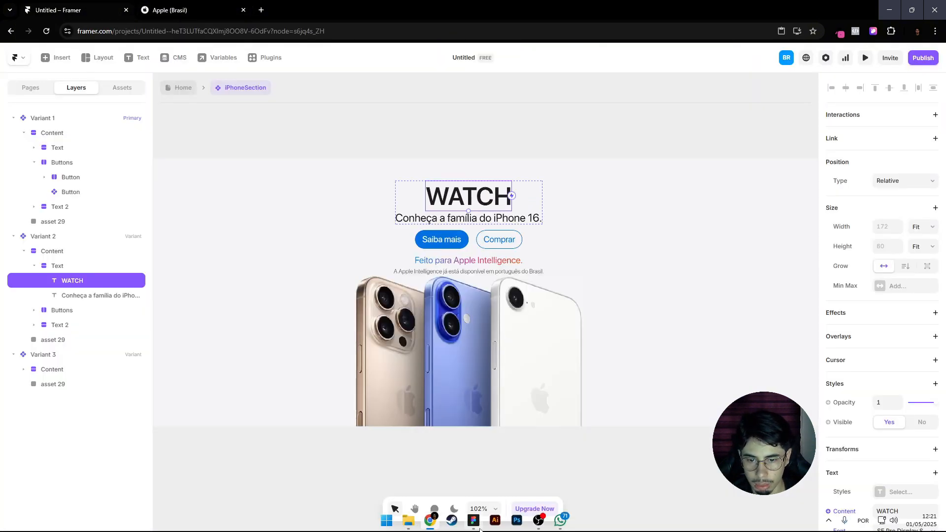
{"action": "left_click", "coordinate": [474, 520]}
{"action": "scroll", "coordinate": [477, 355], "scroll_direction": "down", "scroll_amount": 2}
{"action": "scroll", "coordinate": [478, 296], "scroll_direction": "up", "scroll_amount": 3}
{"action": "scroll", "coordinate": [446, 243], "scroll_direction": "up", "scroll_amount": 8}
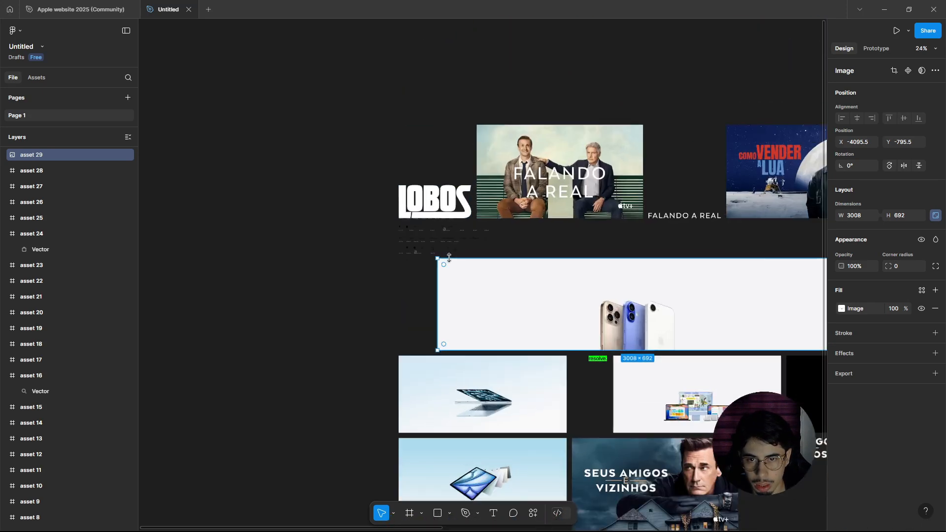
{"action": "scroll", "coordinate": [335, 195], "scroll_direction": "up", "scroll_amount": 5}
{"action": "left_click_drag", "start_coordinate": [321, 296], "coordinate": [493, 298]}
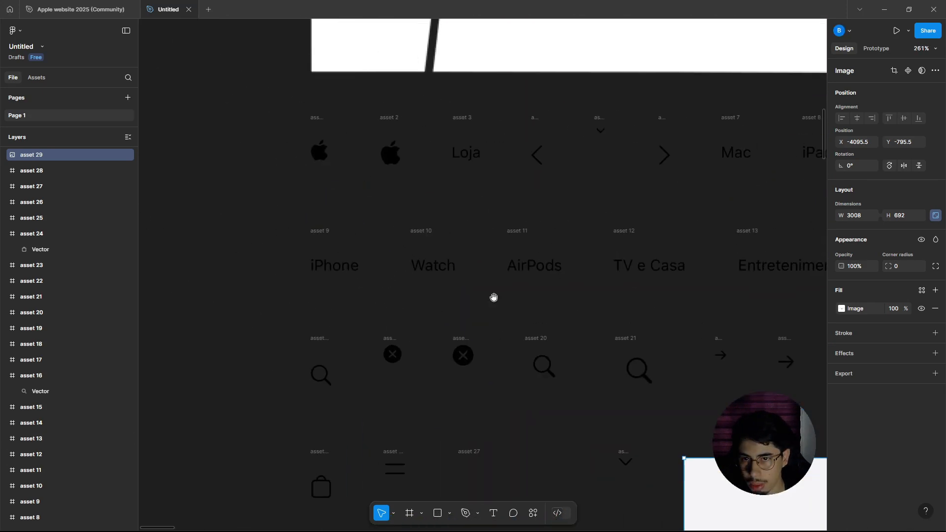
Step: Copy the Apple logo vector of asset 2 with the Figma to HTML with Framer plugin and return to Framer
{"action": "key", "text": "Caps_Lock"}
{"action": "left_click", "coordinate": [387, 157], "text": "ctrl"}
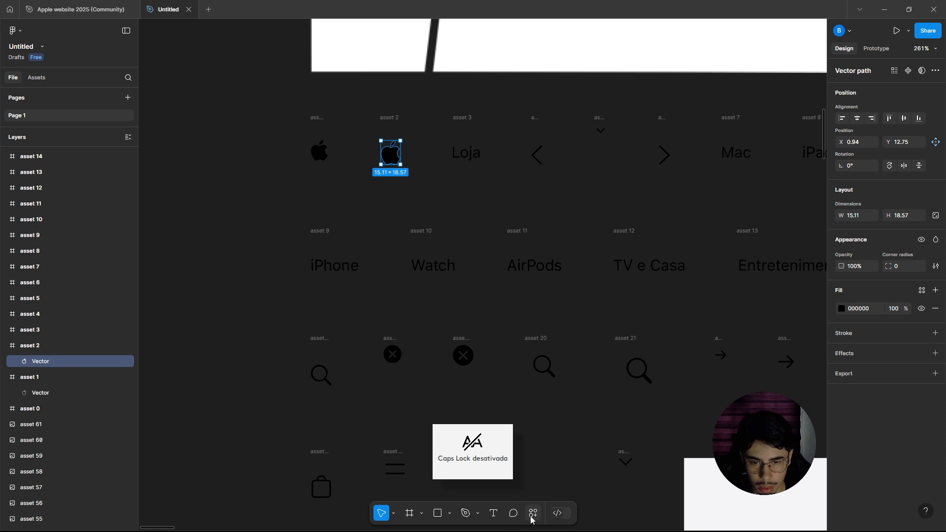
{"action": "left_click", "coordinate": [533, 513]}
{"action": "left_click", "coordinate": [422, 382]}
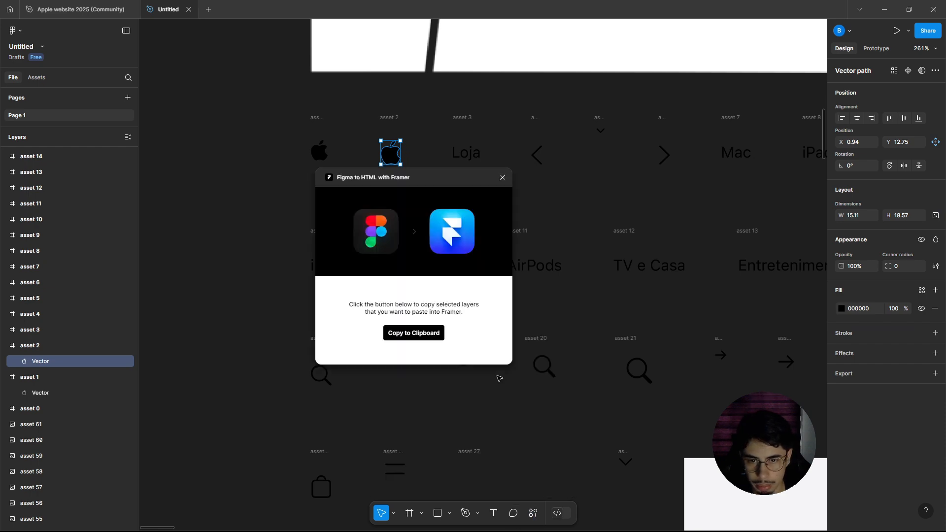
{"action": "left_click", "coordinate": [432, 335]}
{"action": "key", "text": "alt+Tab"}
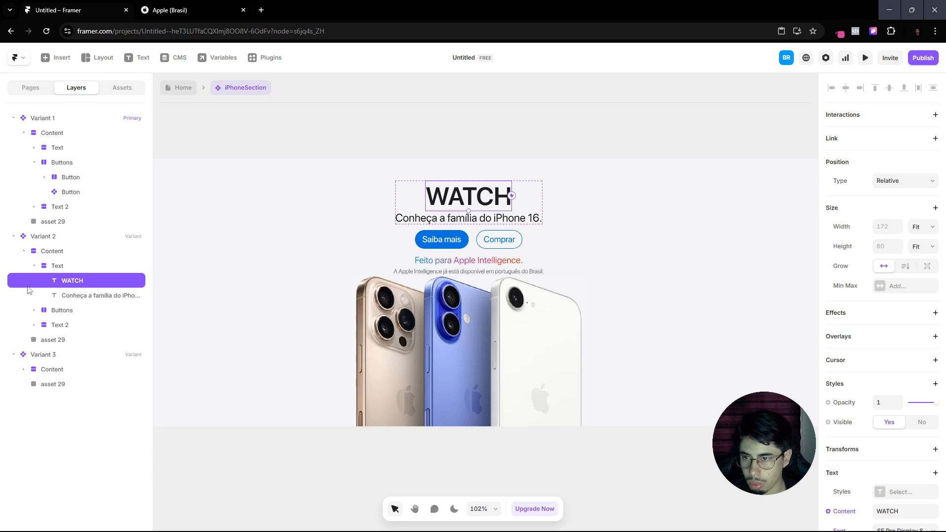
Step: Paste the Apple logo into the Variant 2 Text stack, make it visible and place it above the WATCH heading
{"action": "key", "text": "Escape"}
{"action": "key", "text": "ctrl+v"}
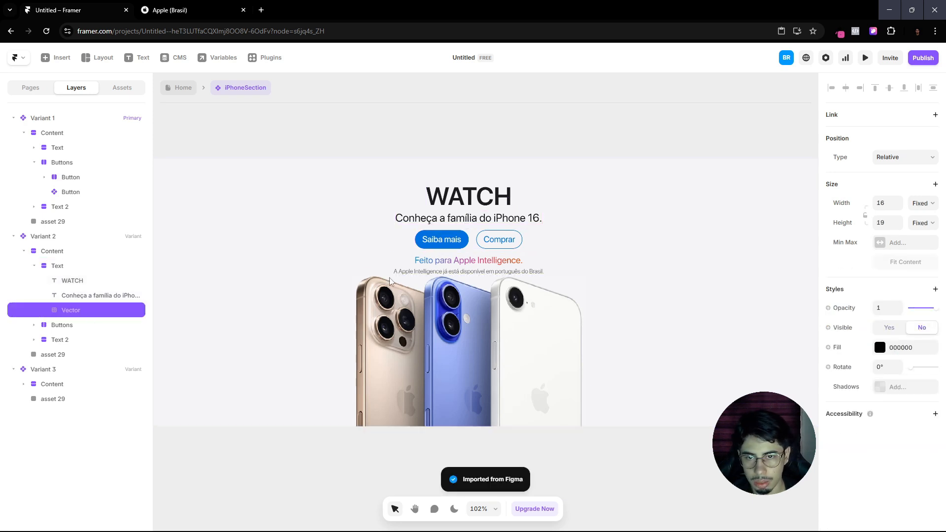
{"action": "left_click", "coordinate": [890, 329]}
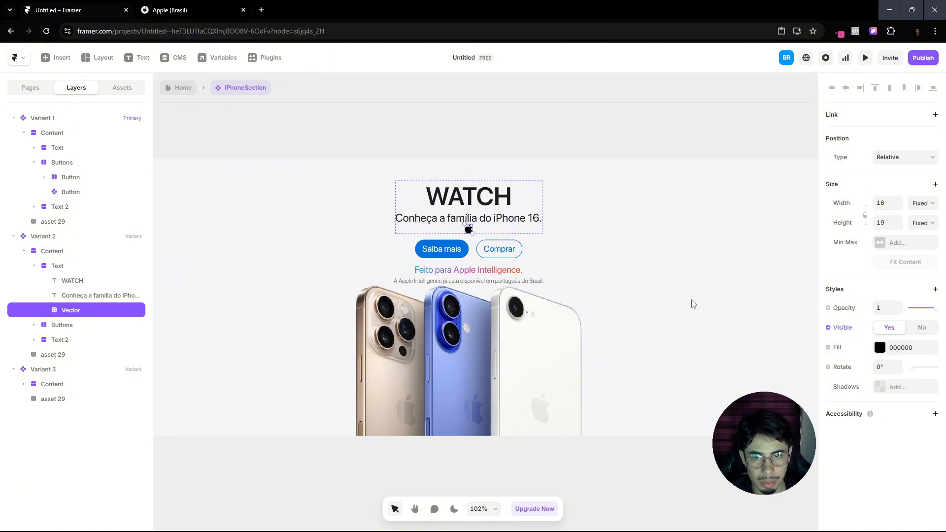
{"action": "left_click_drag", "start_coordinate": [77, 311], "coordinate": [84, 276]}
{"action": "scroll", "coordinate": [469, 185], "scroll_direction": "up", "scroll_amount": 10}
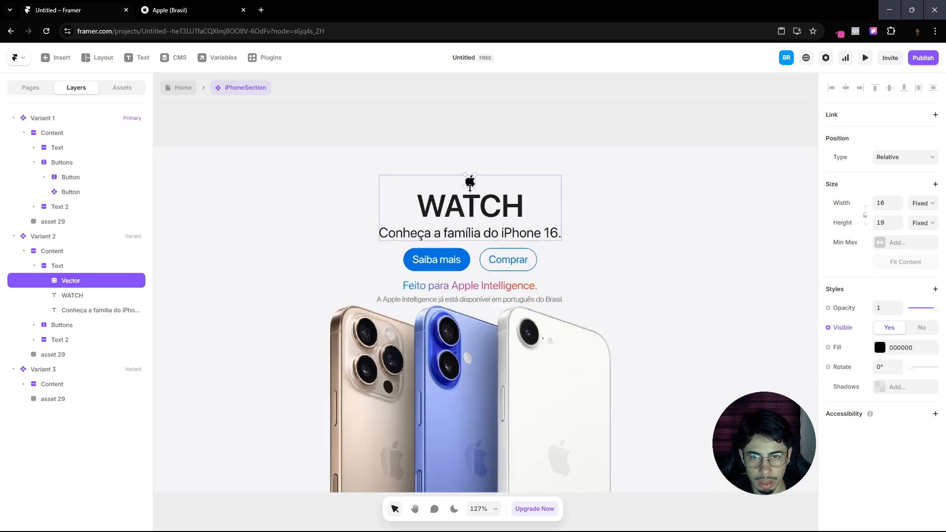
Step: Wrap the Apple logo vector and the WATCH text in a stack named Title
{"action": "scroll", "coordinate": [470, 185], "scroll_direction": "down", "scroll_amount": 3}
{"action": "left_click", "coordinate": [90, 296], "text": "shift"}
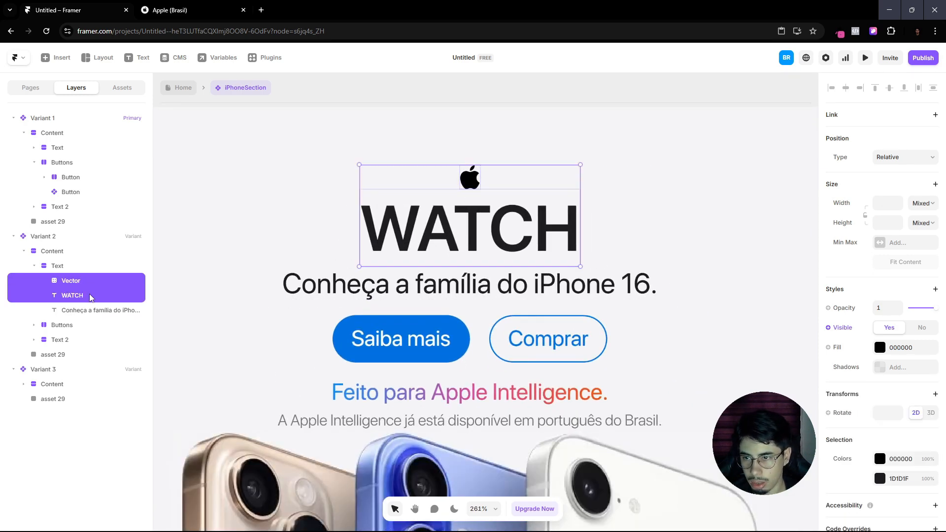
{"action": "key", "text": "ctrl+Return"}
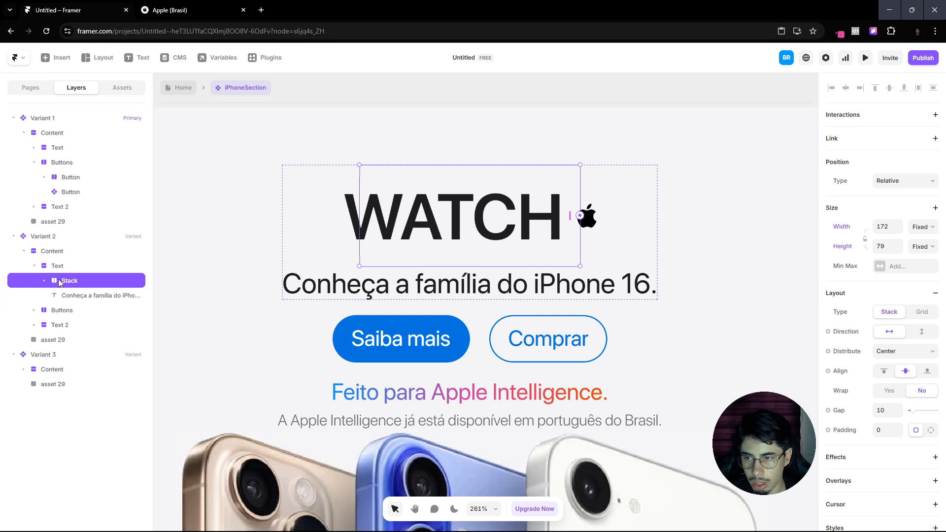
{"action": "double_click", "coordinate": [65, 281]}
{"action": "type", "text": "Title"}
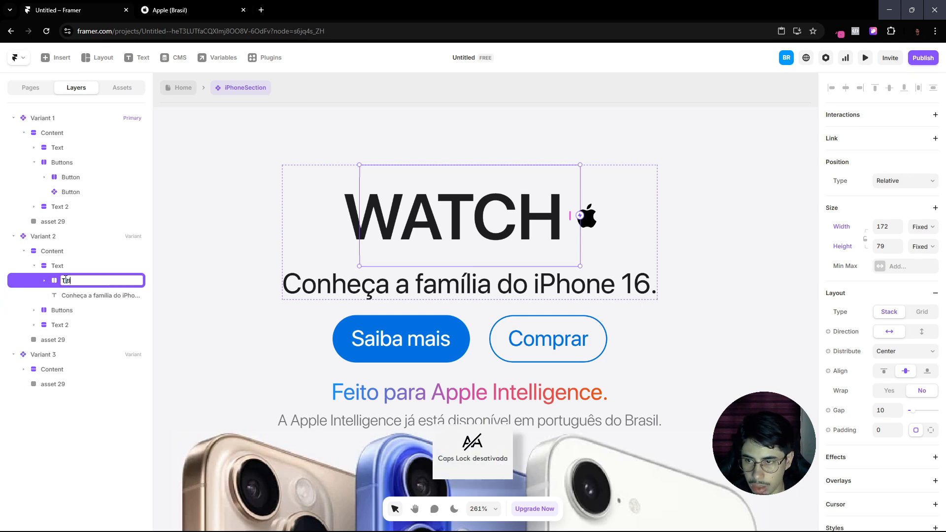
{"action": "key", "text": "Return"}
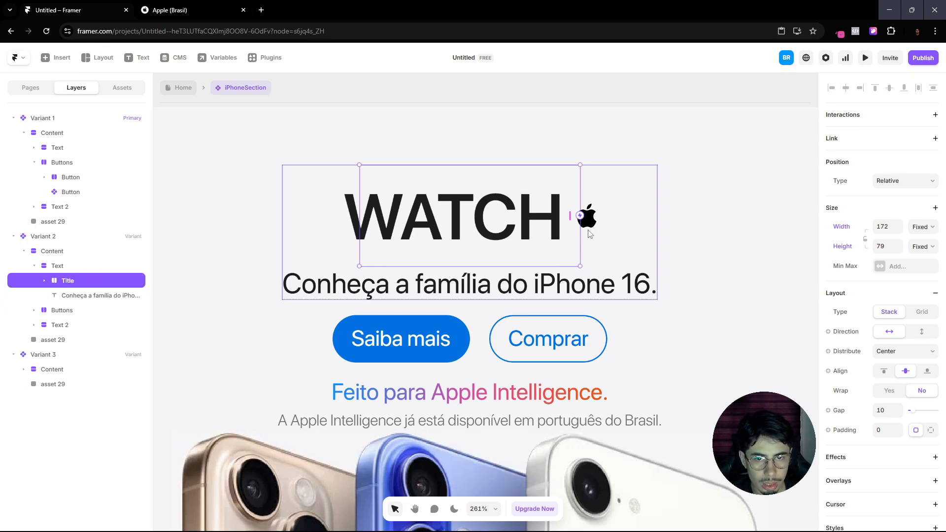
Step: Set both the width and the height of the Title stack to Fit Content
{"action": "left_click", "coordinate": [918, 232]}
{"action": "left_click", "coordinate": [920, 276]}
{"action": "left_click", "coordinate": [919, 247]}
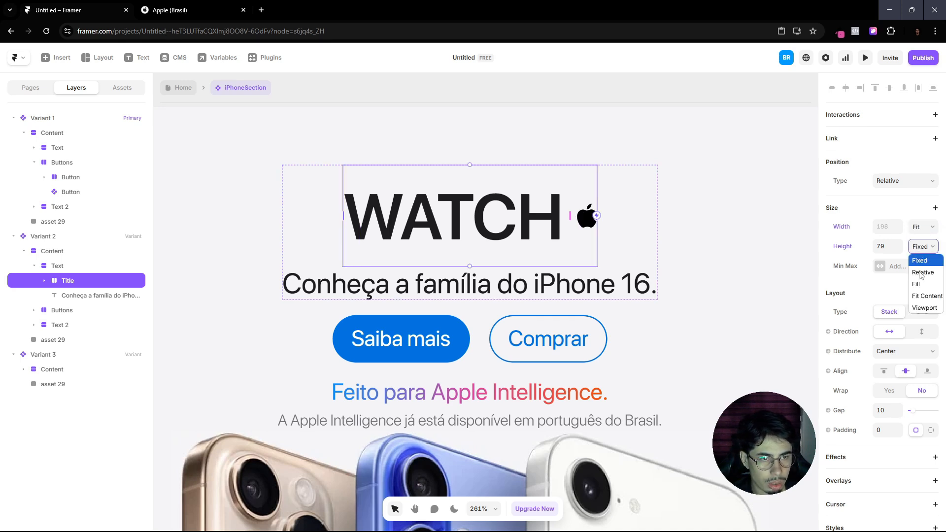
{"action": "left_click", "coordinate": [924, 296]}
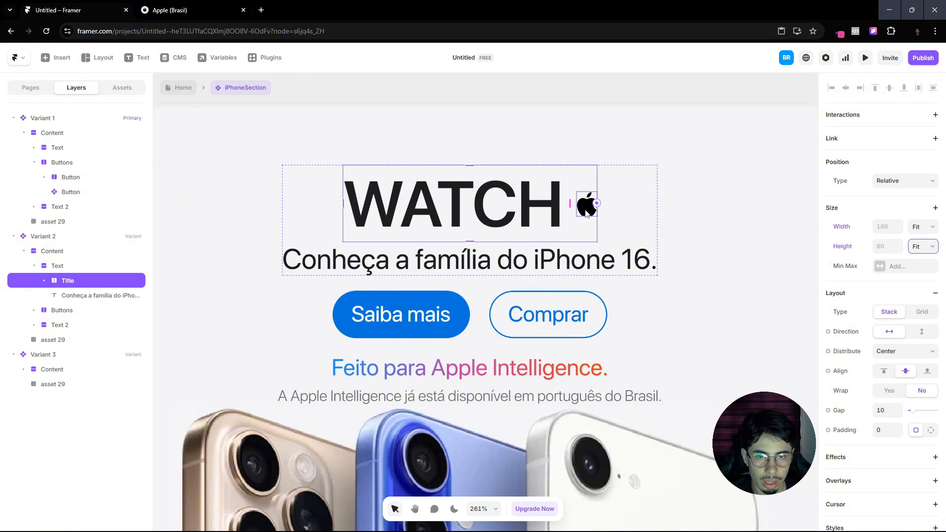
Step: Reorder the Title stack so the Apple logo vector comes before the WATCH text
{"action": "left_click", "coordinate": [44, 280]}
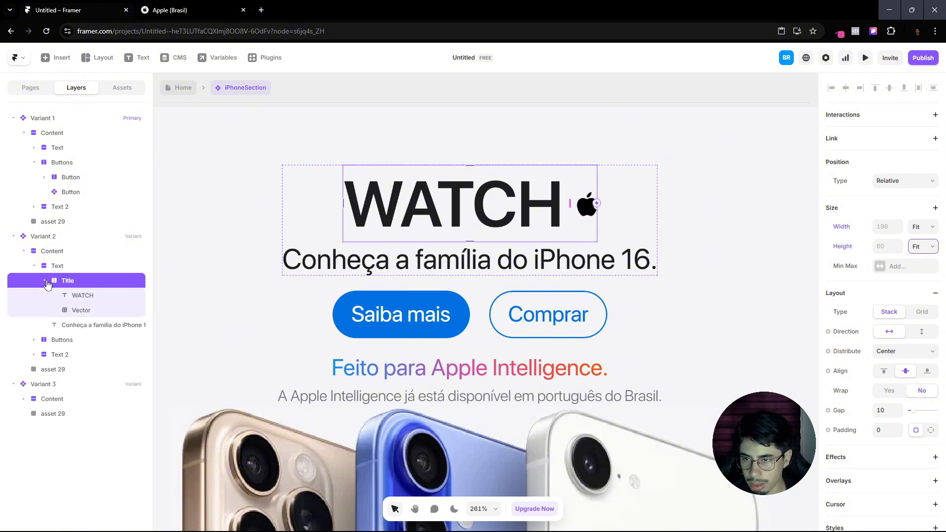
{"action": "left_click", "coordinate": [87, 310]}
{"action": "left_click_drag", "start_coordinate": [86, 310], "coordinate": [97, 292]}
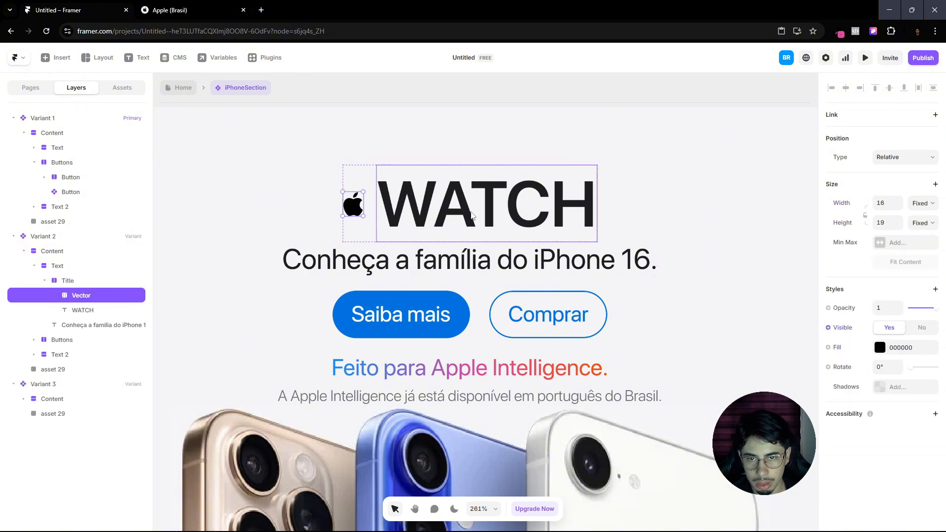
Step: Enlarge the Apple logo vector beside the WATCH heading to 34 by 40, matching the proportions on the Apple Brasil page
{"action": "left_click", "coordinate": [206, 5]}
{"action": "left_click", "coordinate": [98, 5]}
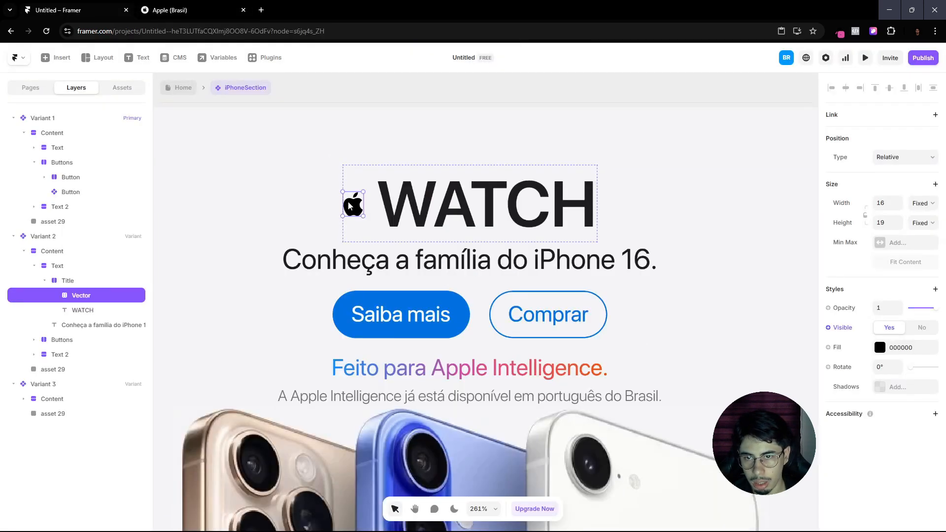
{"action": "left_click_drag", "start_coordinate": [353, 188], "coordinate": [353, 177]}
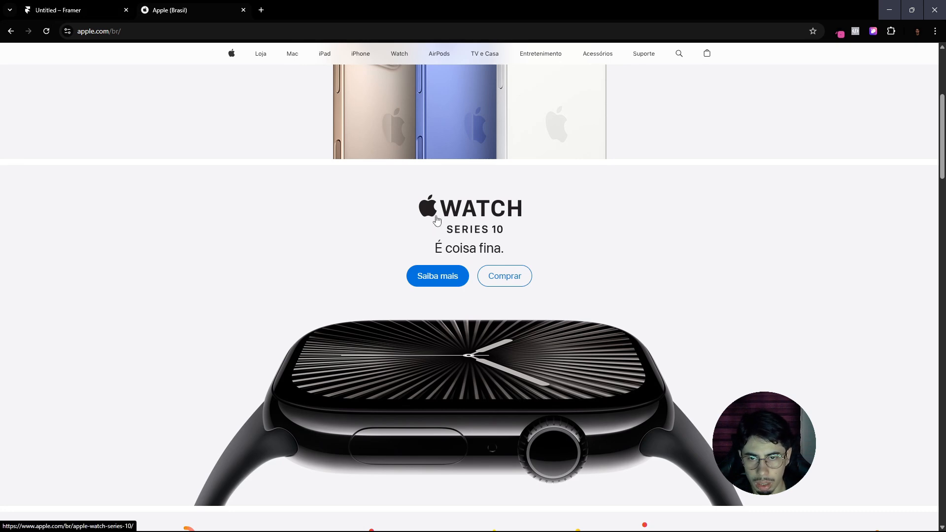
{"action": "left_click", "coordinate": [82, 5]}
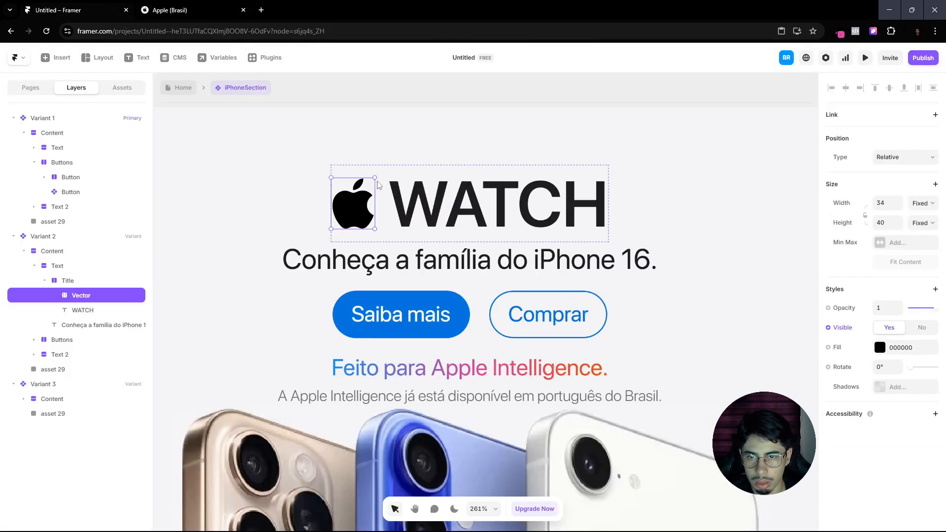
{"action": "key", "text": "Escape"}
{"action": "key", "text": "shift+0"}
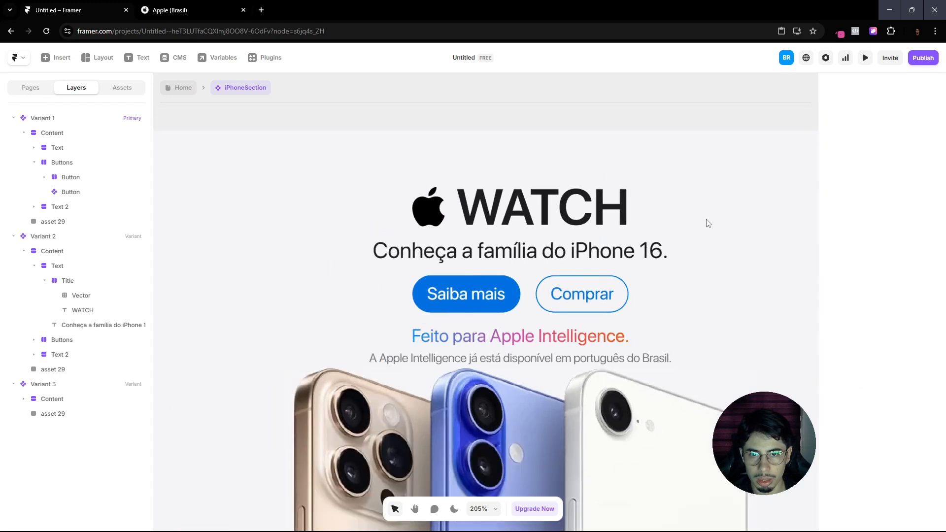
{"action": "key", "text": "shift+1"}
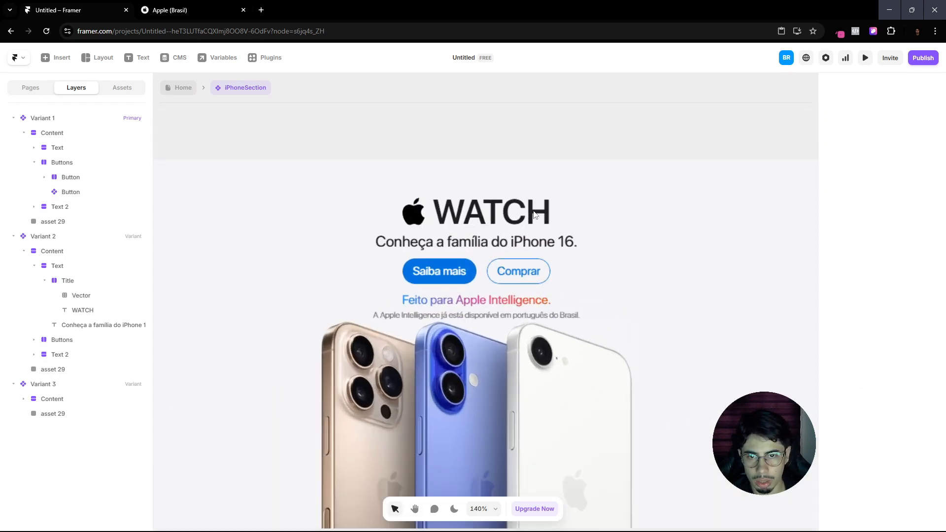
Step: Duplicate the "Conheça a família do iPhone 16." text under the WATCH heading in Variant 2
{"action": "left_click", "coordinate": [490, 227]}
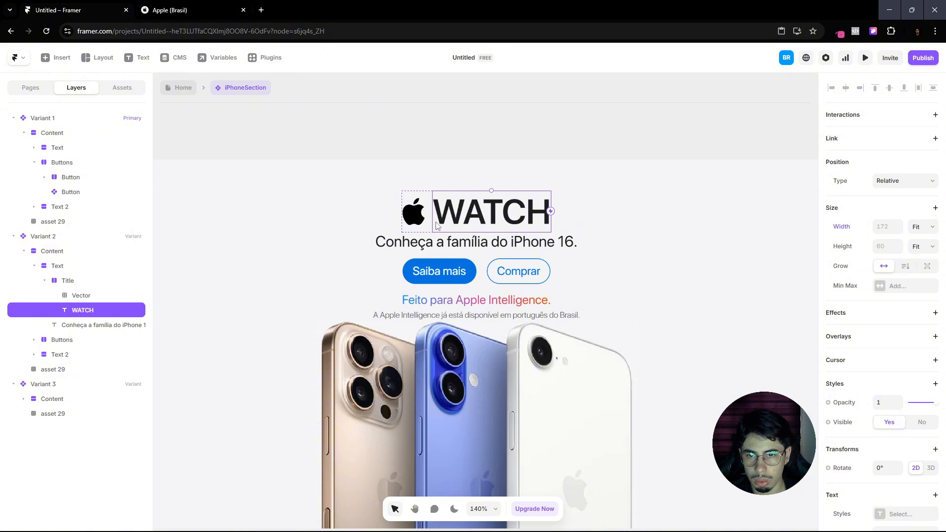
{"action": "left_click", "coordinate": [142, 5]}
{"action": "left_click", "coordinate": [102, 6]}
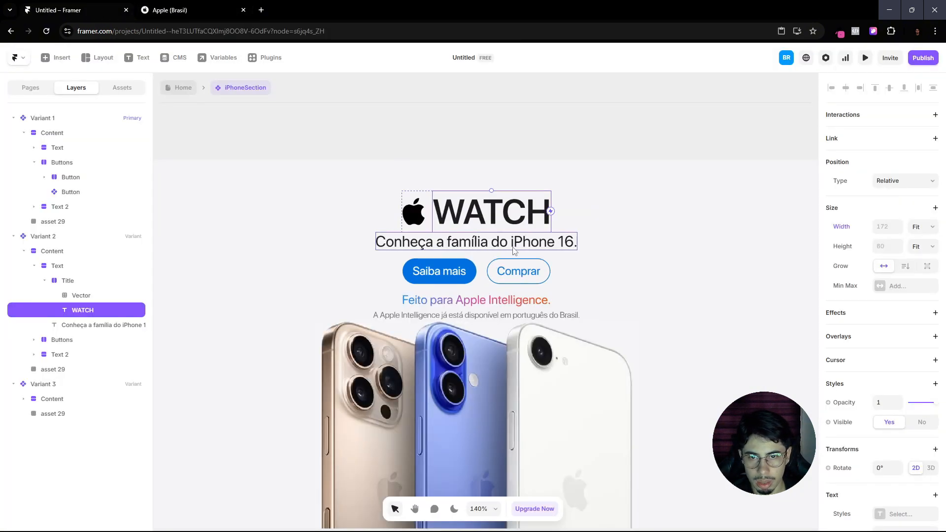
{"action": "double_click", "coordinate": [509, 242]}
{"action": "left_click", "coordinate": [205, 6]}
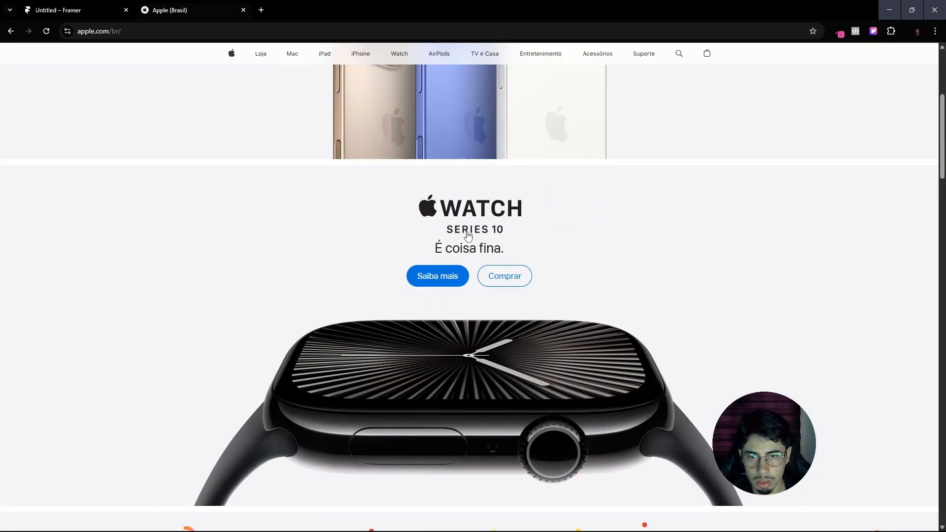
{"action": "left_click", "coordinate": [105, 7]}
{"action": "left_click", "coordinate": [598, 242]}
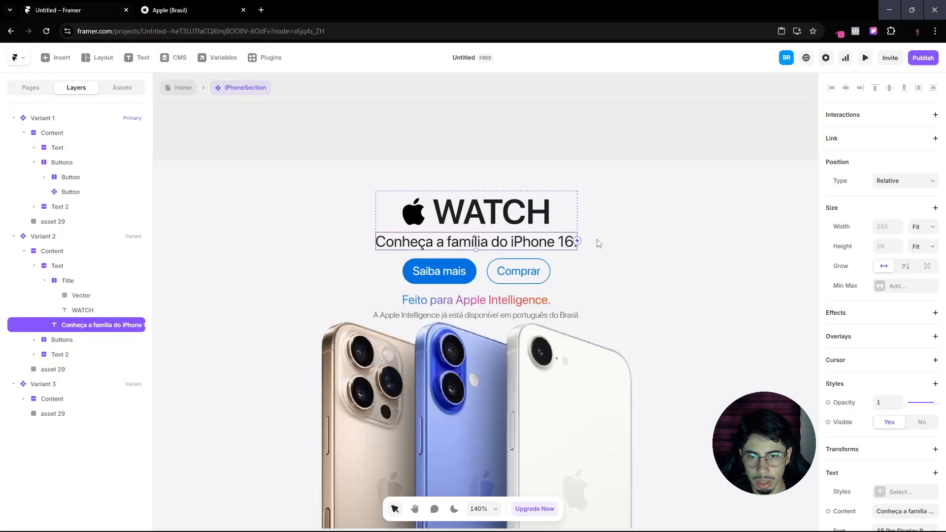
{"action": "key", "text": "ctrl+d"}
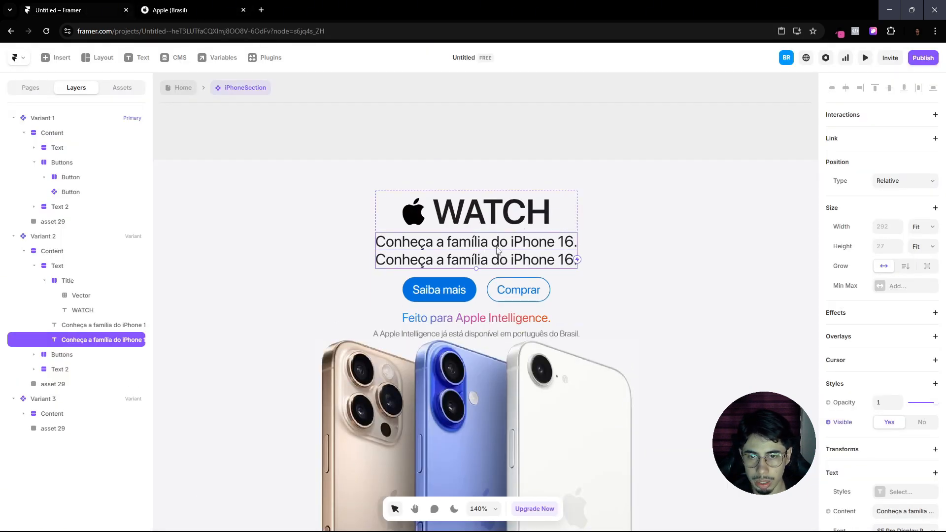
Step: Replace the upper of the two subtitle lines under WATCH with "SERIES 10"
{"action": "double_click", "coordinate": [498, 243]}
{"action": "key", "text": "ctrl+a"}
{"action": "key", "text": "Caps_Lock"}
{"action": "type", "text": "S"}
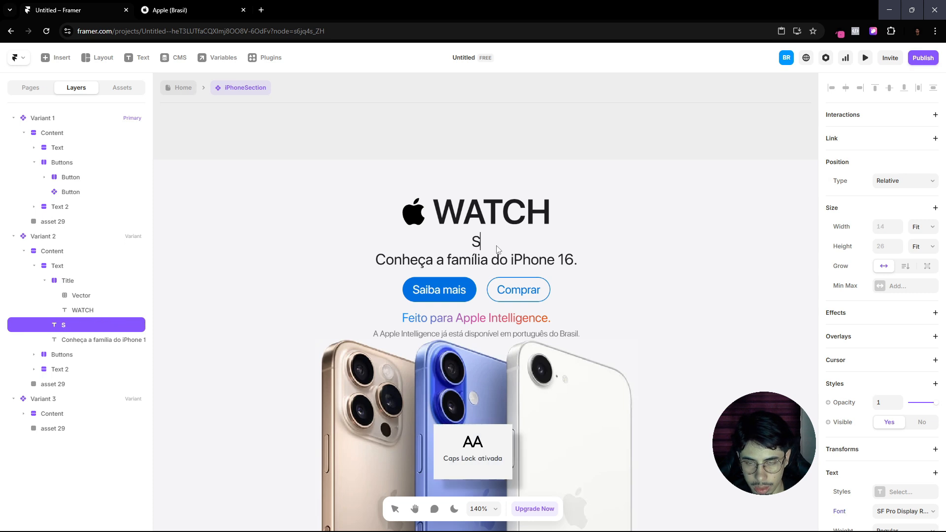
{"action": "type", "text": "ERIES 10"}
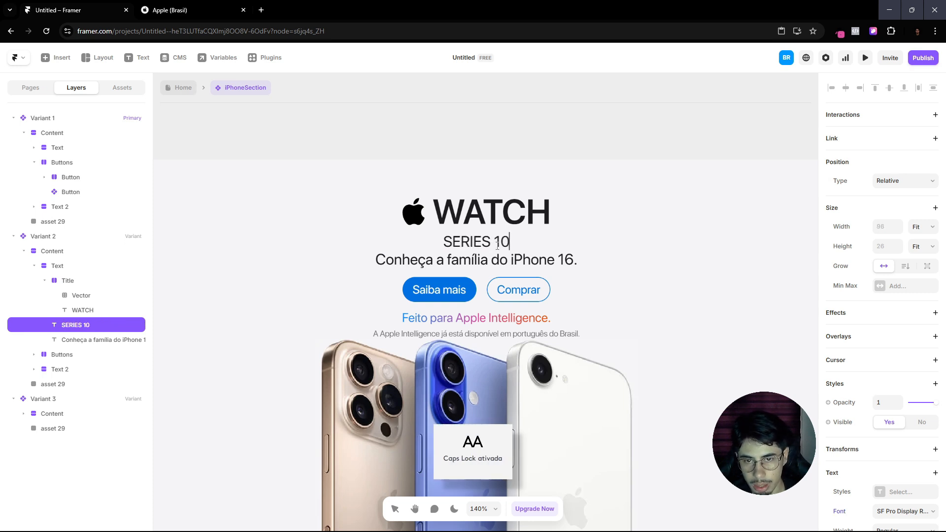
{"action": "key", "text": "Escape"}
Step: Check the reference page and set the SERIES 10 text font to SF Pro Display Medium
{"action": "left_click", "coordinate": [168, 7]}
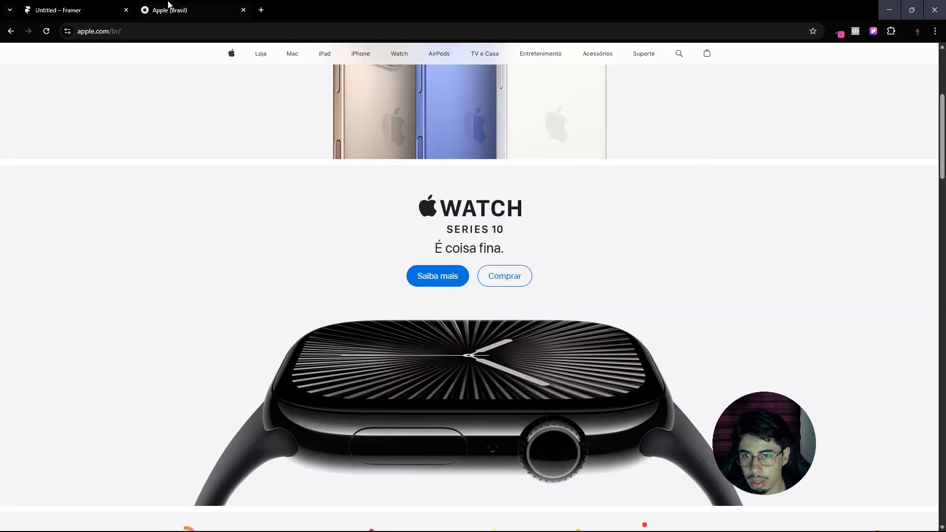
{"action": "left_click", "coordinate": [81, 6]}
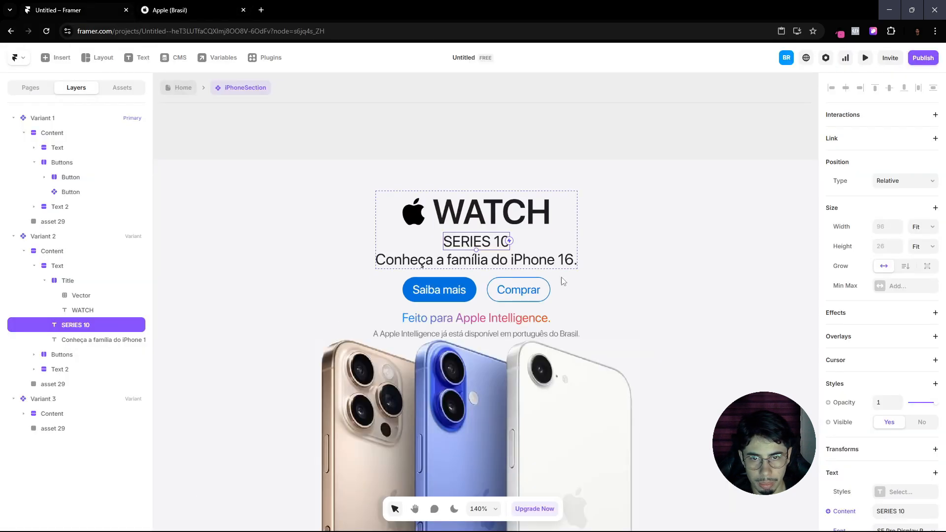
{"action": "scroll", "coordinate": [880, 357], "scroll_direction": "down", "scroll_amount": 5}
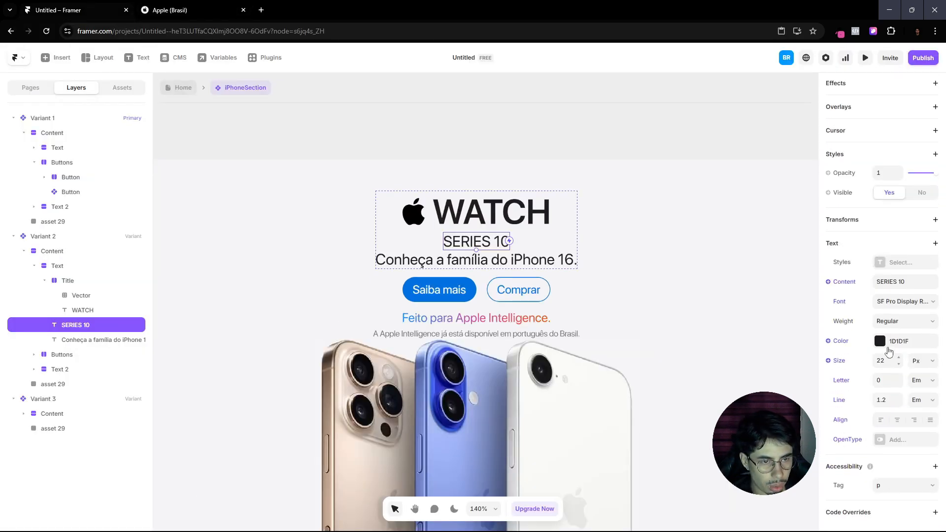
{"action": "left_click", "coordinate": [904, 301]}
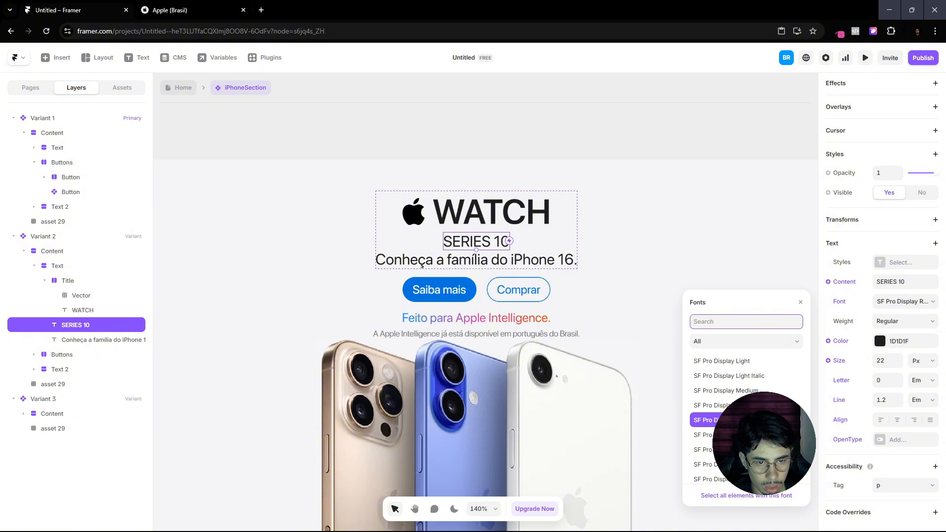
{"action": "left_click", "coordinate": [725, 391]}
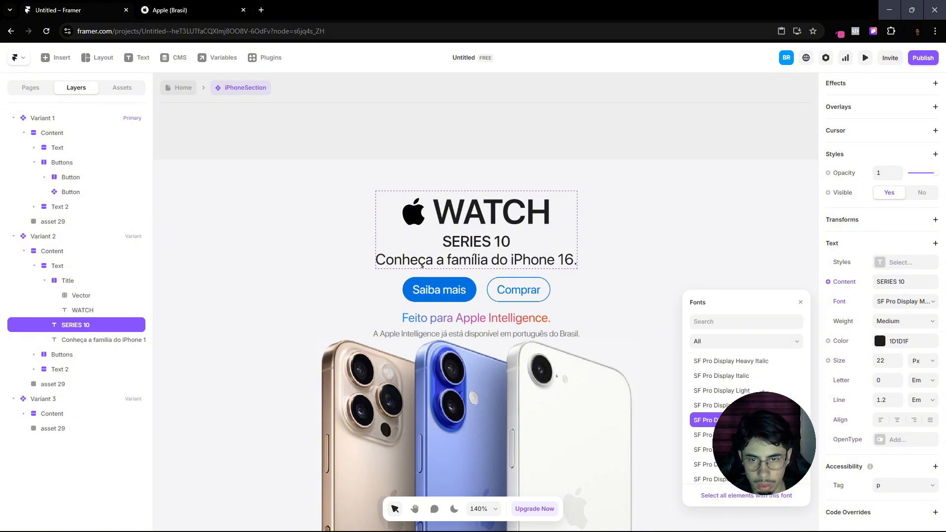
{"action": "left_click", "coordinate": [681, 211]}
Step: Compare the SERIES 10 text with the reference page and set its size to 27 px
{"action": "left_click", "coordinate": [139, 5]}
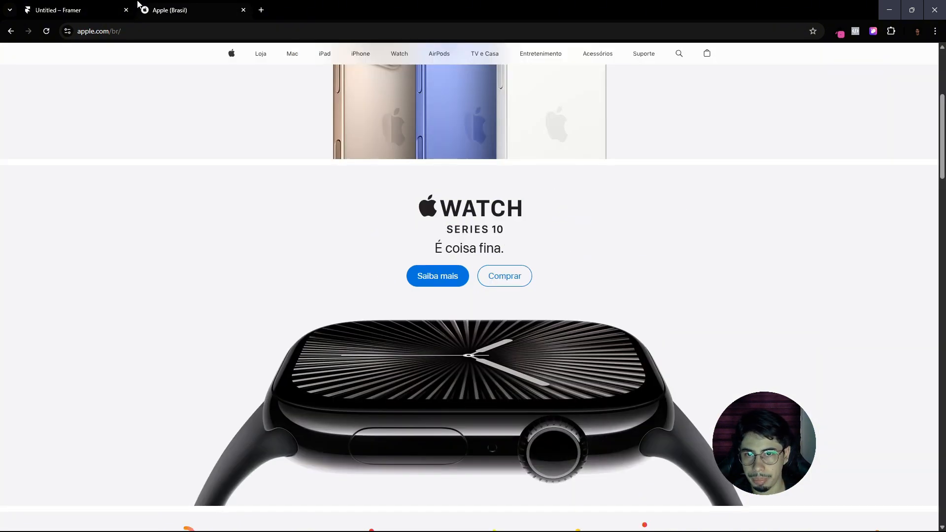
{"action": "left_click", "coordinate": [64, 5]}
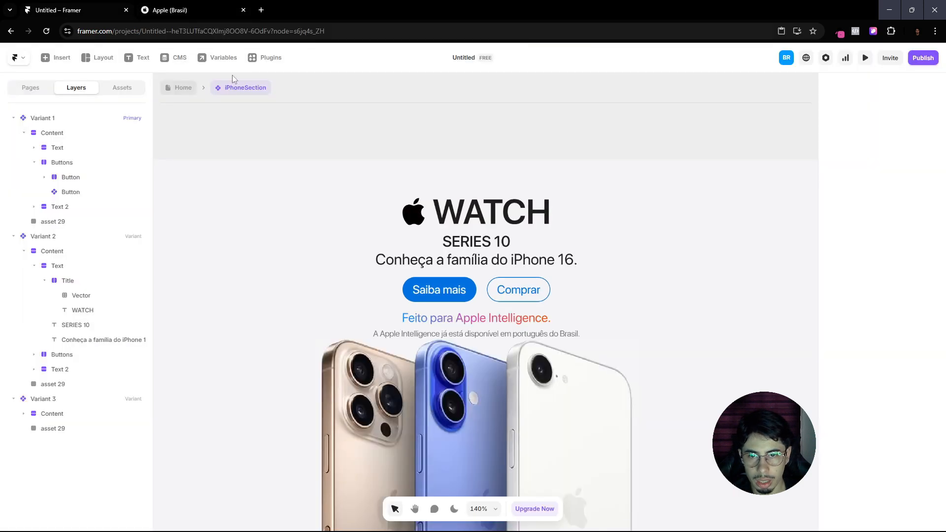
{"action": "left_click", "coordinate": [468, 242]}
{"action": "type", "text": "24"}
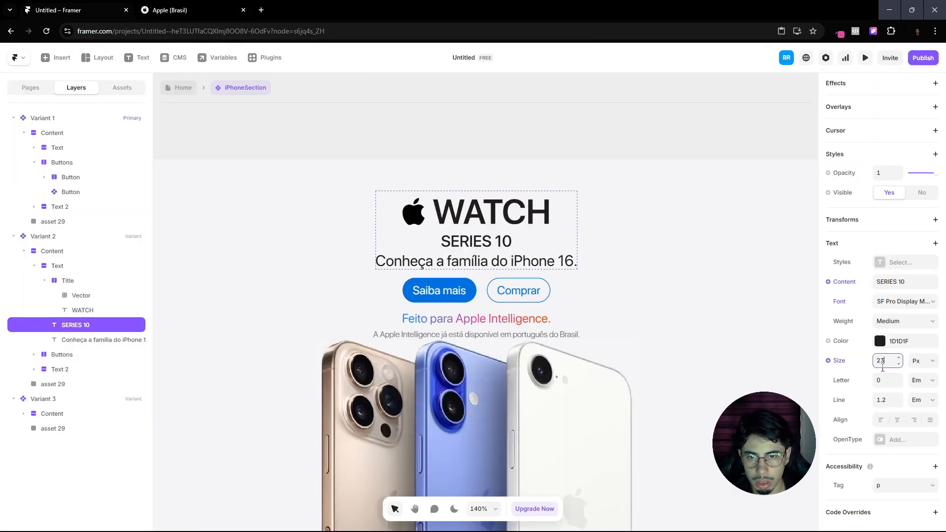
{"action": "left_click", "coordinate": [166, 5]}
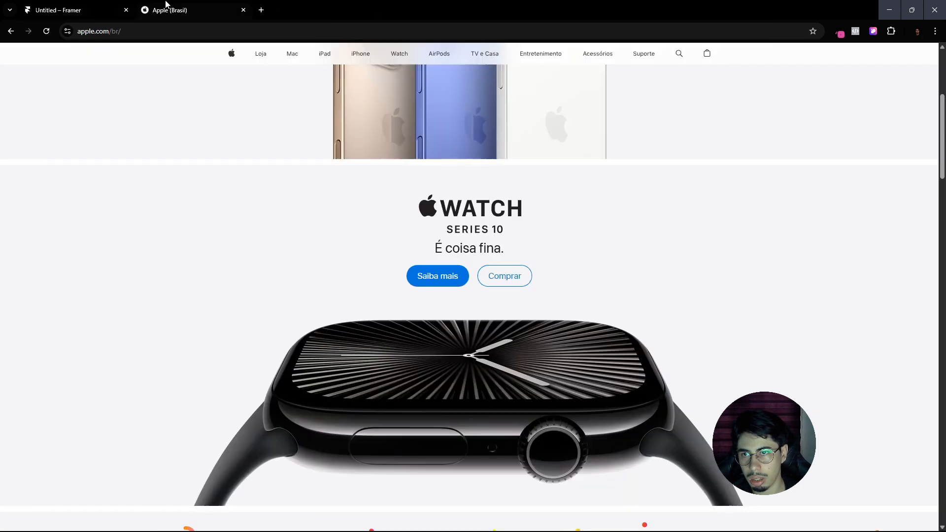
{"action": "left_click", "coordinate": [84, 6]}
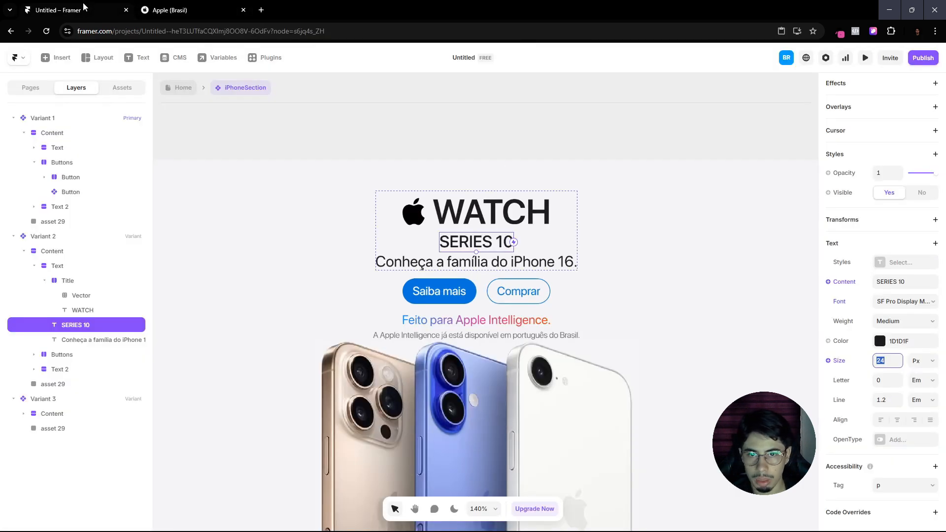
{"action": "type", "text": "27"}
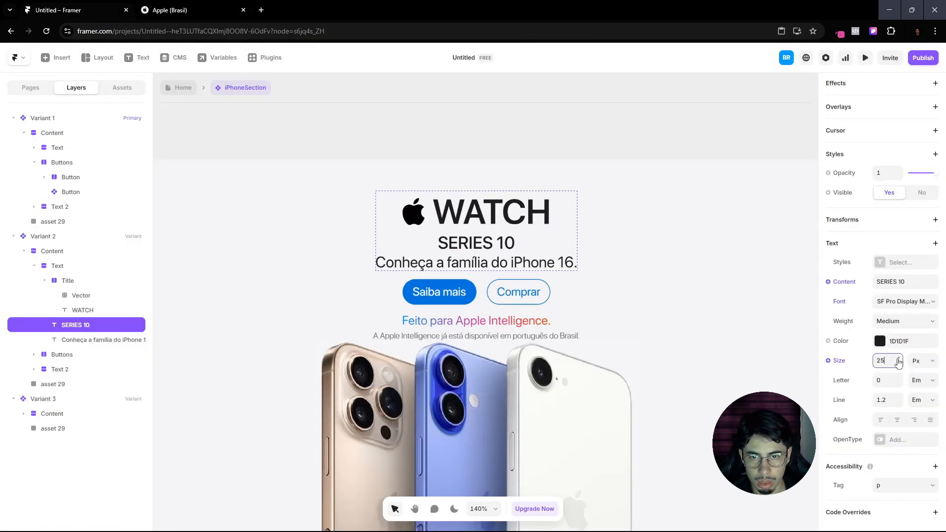
{"action": "left_click", "coordinate": [707, 269]}
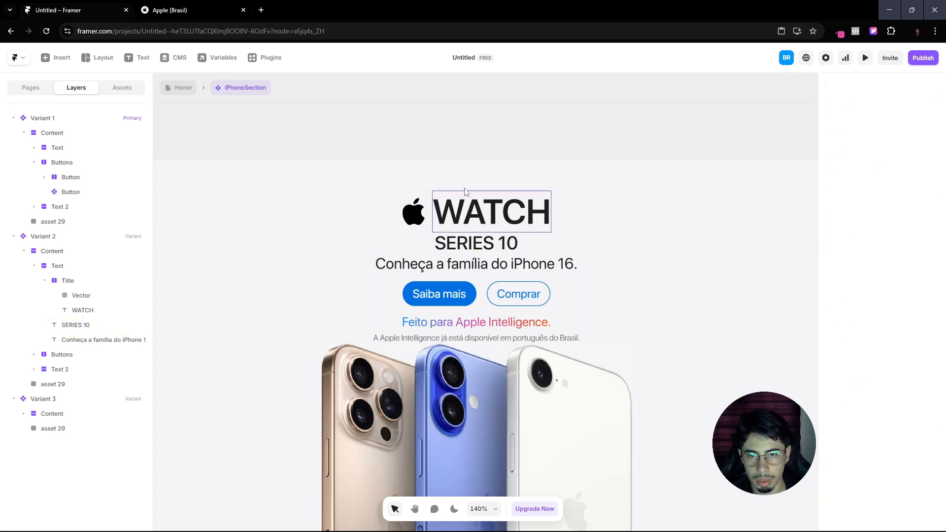
Step: Replace the subtitle line below SERIES 10 with "É coisa fina.", as on the reference page
{"action": "left_click", "coordinate": [474, 264]}
{"action": "left_click", "coordinate": [224, 5]}
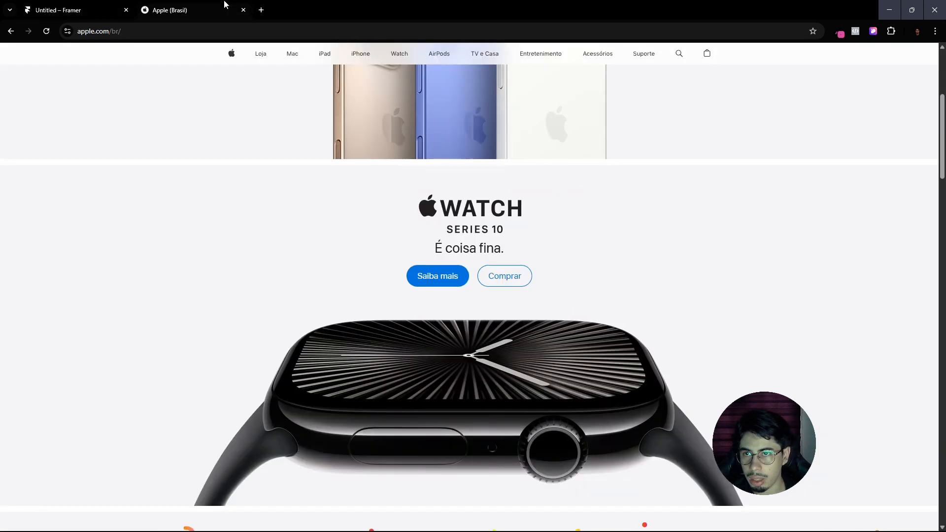
{"action": "left_click", "coordinate": [99, 5]}
{"action": "double_click", "coordinate": [449, 268]}
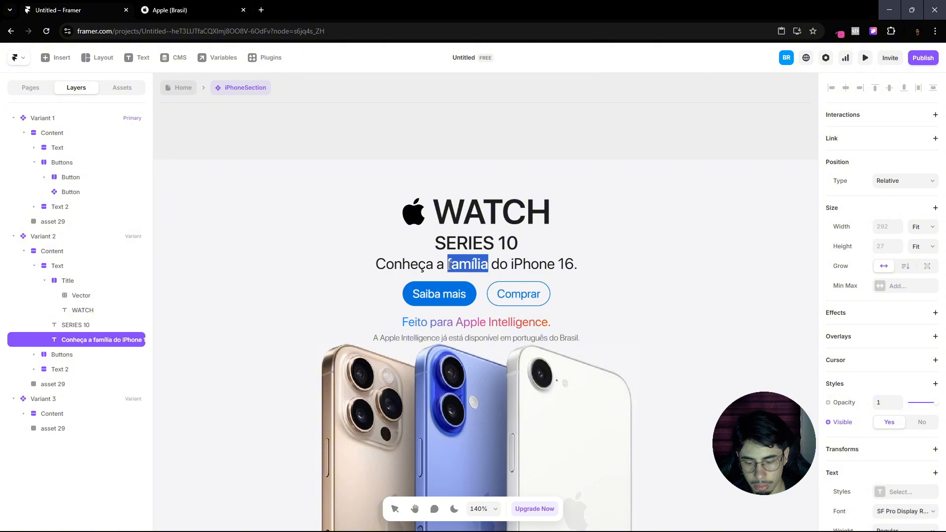
{"action": "key", "text": "ctrl+a"}
{"action": "key", "text": "Caps_Lock"}
{"action": "type", "text": "é COI"}
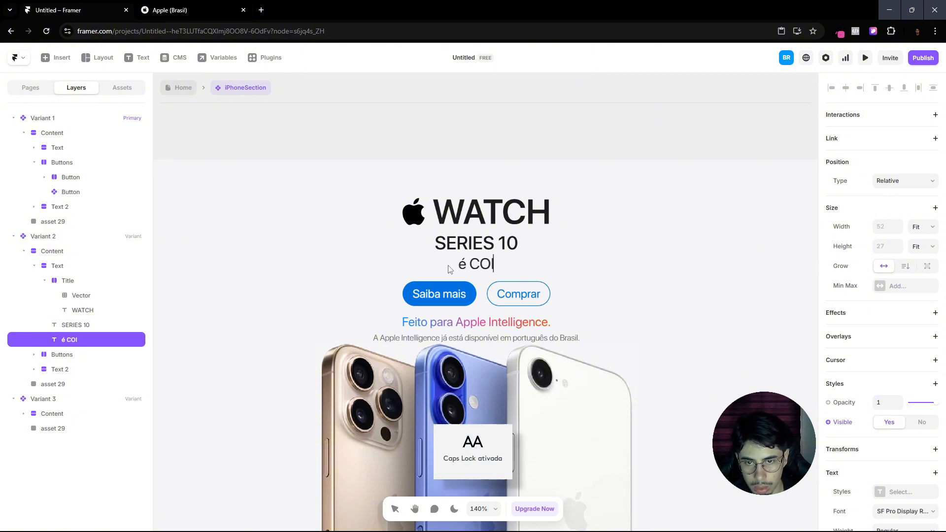
{"action": "key", "text": "BackSpace"}
{"action": "type", "text": "É"}
{"action": "key", "text": "Caps_Lock"}
{"action": "type", "text": "co"}
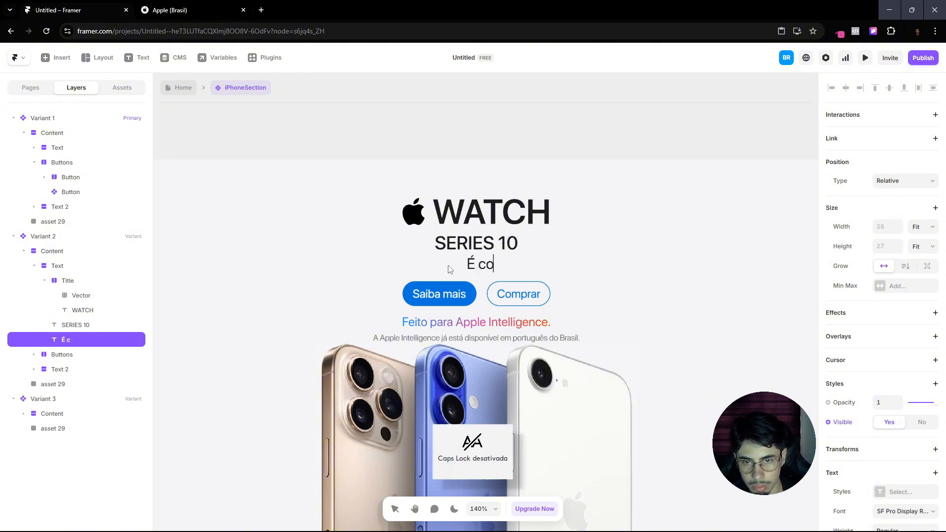
{"action": "type", "text": "isa fina."}
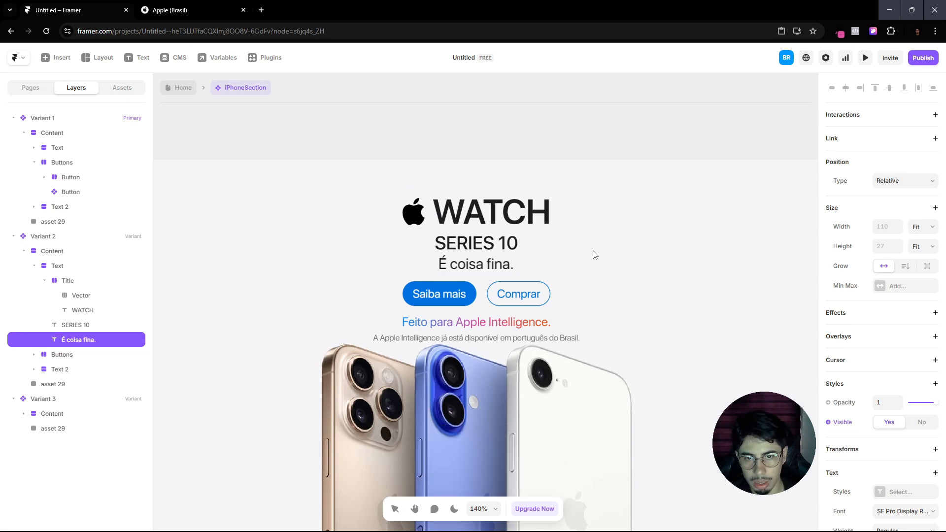
{"action": "key", "text": "Escape"}
Step: Compare the Watch heading with the reference page again and set the SERIES 10 text size to 23 px
{"action": "left_click", "coordinate": [178, 5]}
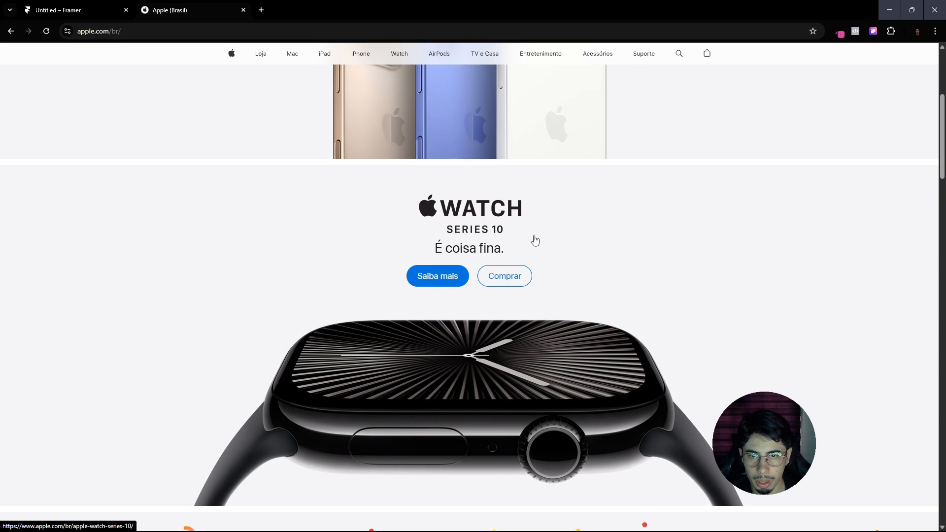
{"action": "scroll", "coordinate": [535, 240], "scroll_direction": "up", "scroll_amount": 5}
{"action": "scroll", "coordinate": [531, 238], "scroll_direction": "down", "scroll_amount": 6}
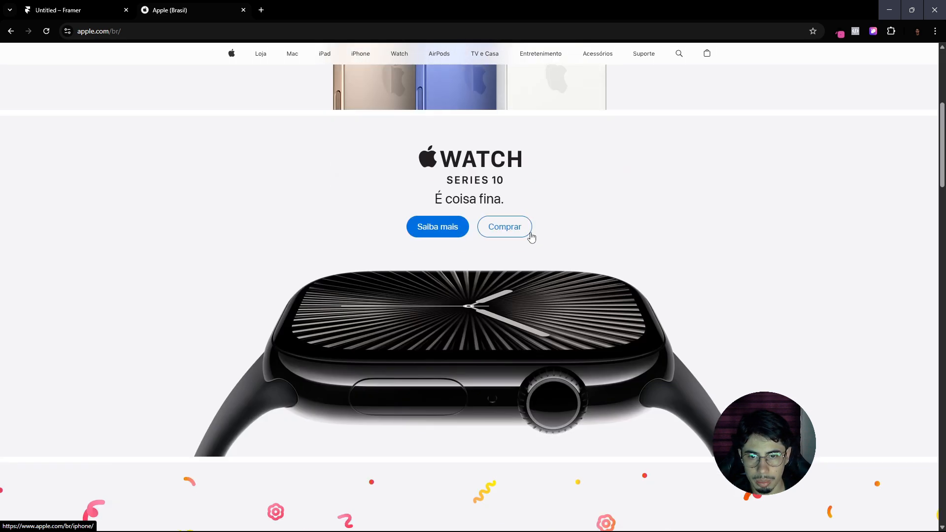
{"action": "scroll", "coordinate": [530, 237], "scroll_direction": "up", "scroll_amount": 6}
{"action": "scroll", "coordinate": [515, 230], "scroll_direction": "down", "scroll_amount": 3}
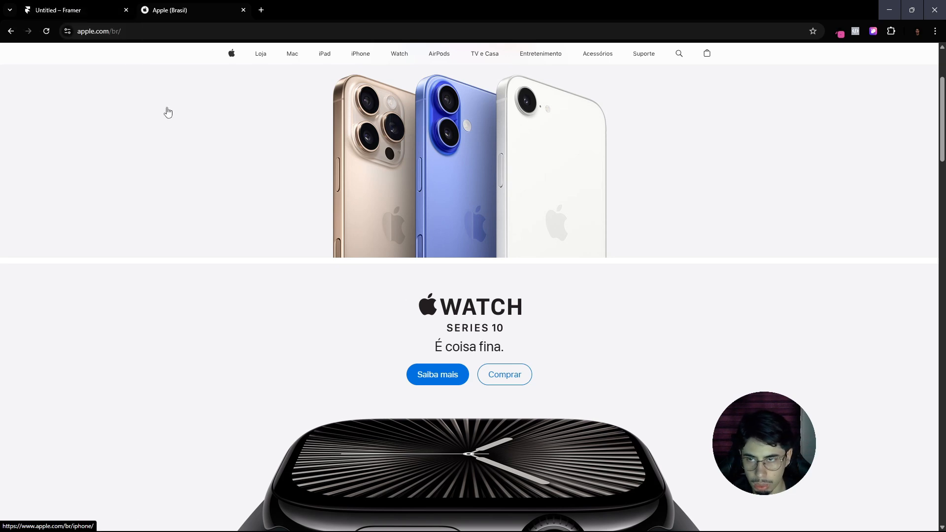
{"action": "left_click", "coordinate": [104, 4]}
{"action": "left_click", "coordinate": [476, 243]}
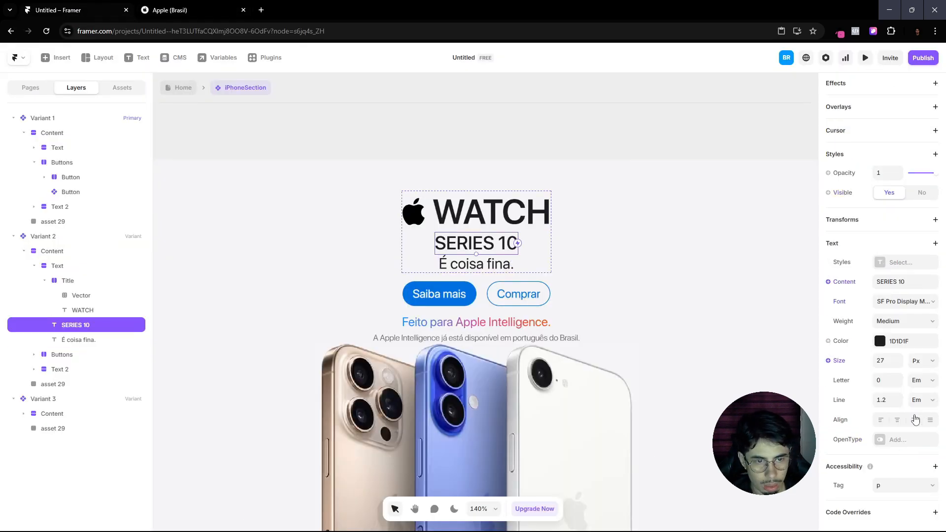
{"action": "type", "text": "23"}
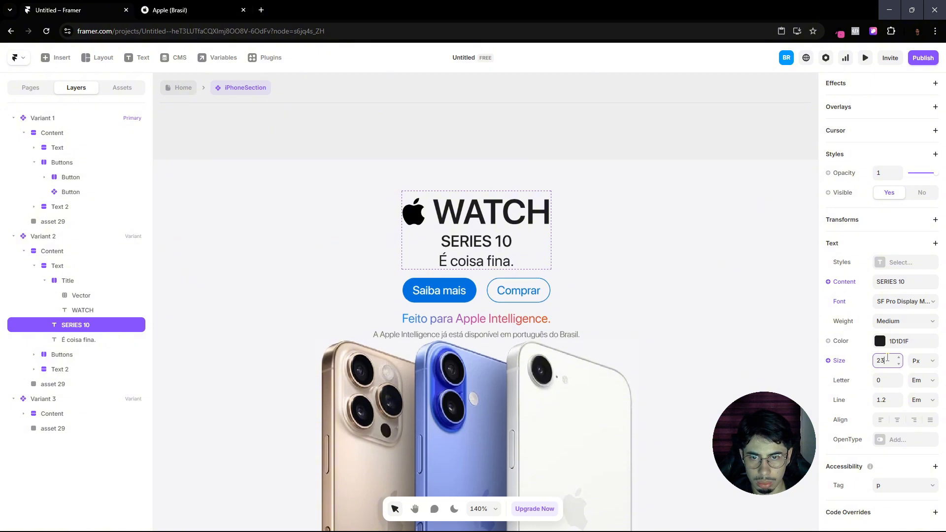
{"action": "left_click", "coordinate": [747, 280]}
{"action": "scroll", "coordinate": [496, 171], "scroll_direction": "down", "scroll_amount": 2}
{"action": "scroll", "coordinate": [495, 249], "scroll_direction": "up", "scroll_amount": 4}
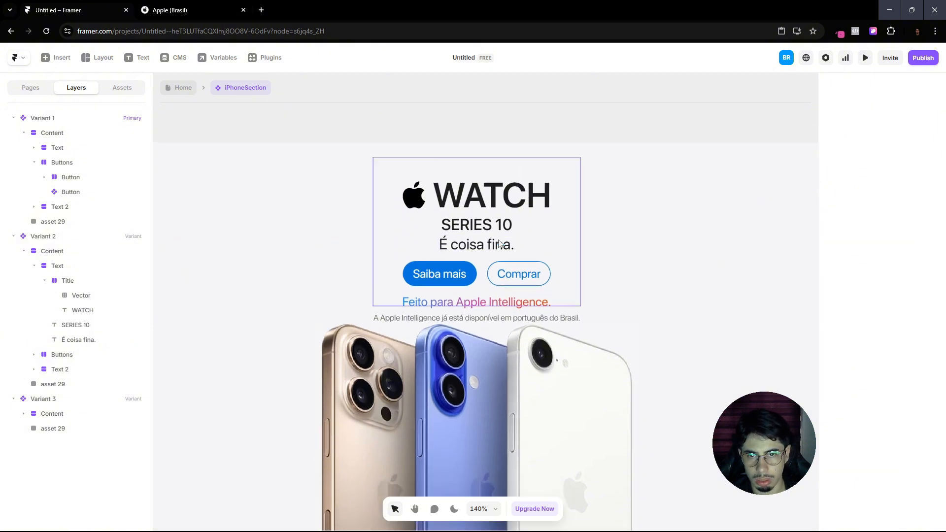
{"action": "left_click", "coordinate": [193, 10]}
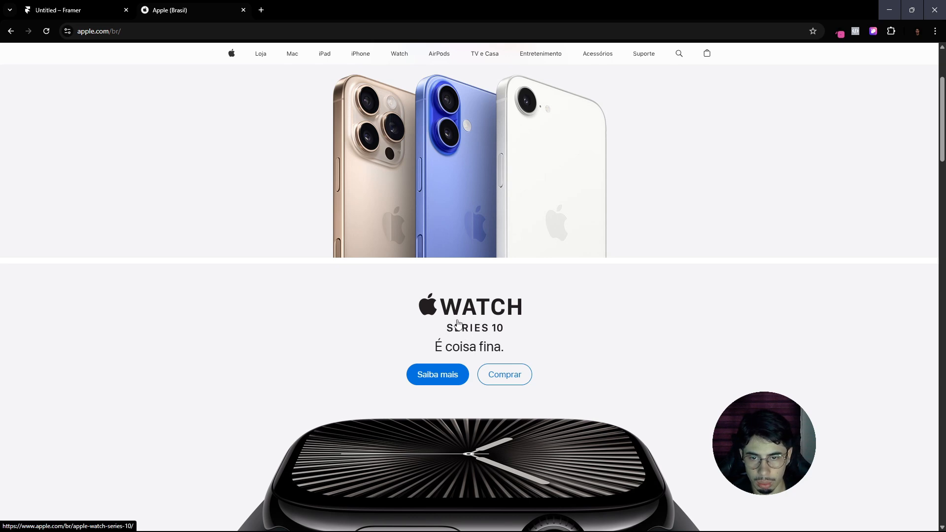
Step: Switch to Framer and slightly enlarge the Apple logo vector beside the WATCH title in Variant 2
{"action": "left_click", "coordinate": [79, 9]}
{"action": "left_click", "coordinate": [419, 251]}
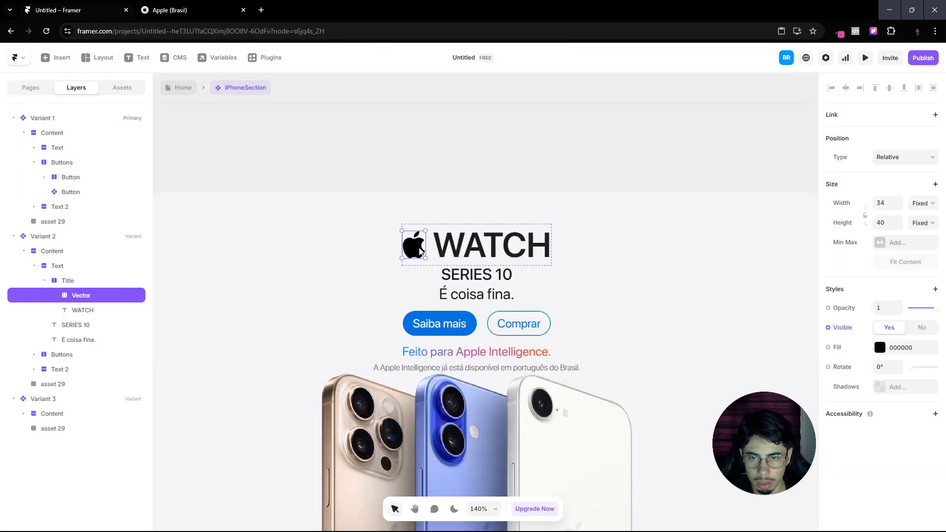
{"action": "left_click_drag", "start_coordinate": [415, 231], "coordinate": [415, 226]}
{"action": "left_click", "coordinate": [441, 175]}
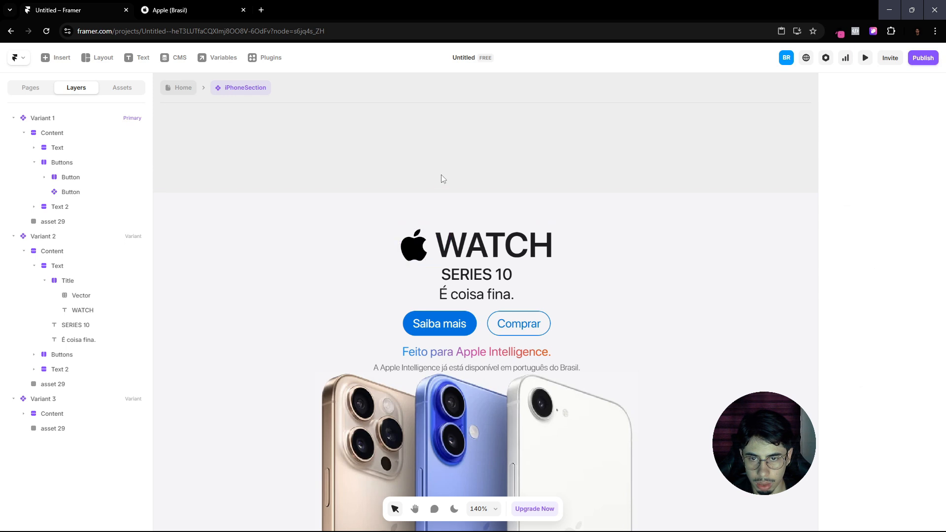
Step: Check the heading on the Apple website, then set the font size of the "SERIES 10" text in Variant 2 to 19 px
{"action": "scroll", "coordinate": [571, 317], "scroll_direction": "down", "scroll_amount": 1}
{"action": "left_click", "coordinate": [481, 257]}
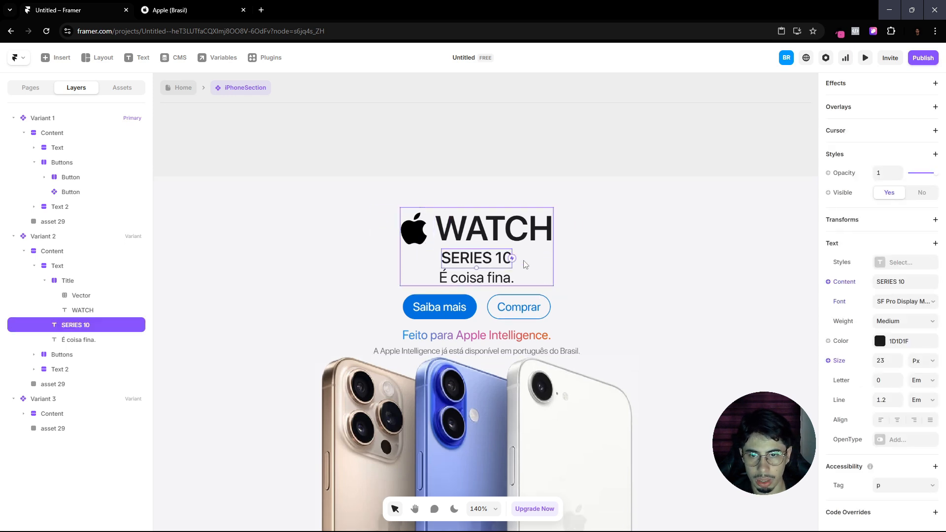
{"action": "left_click", "coordinate": [490, 279]}
{"action": "left_click", "coordinate": [146, 5]}
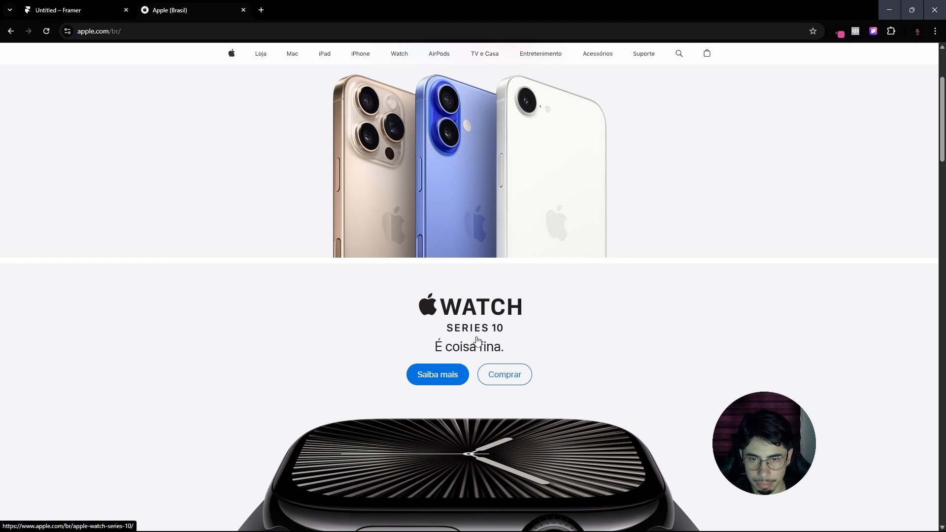
{"action": "left_click", "coordinate": [105, 6]}
{"action": "left_click", "coordinate": [499, 265]}
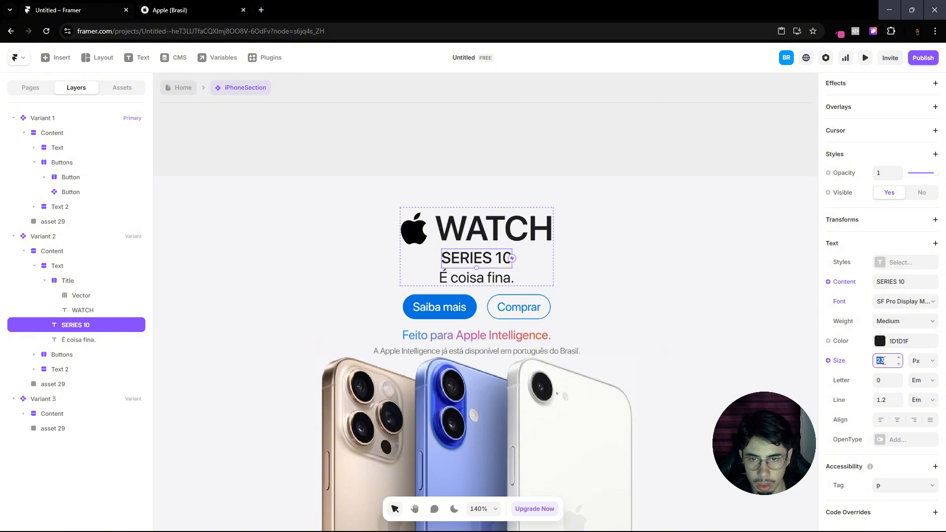
{"action": "type", "text": "19"}
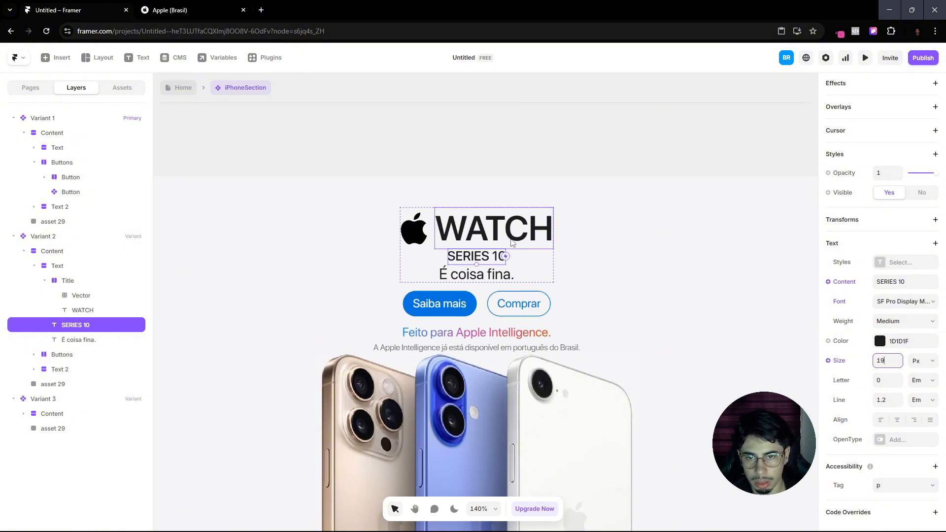
Step: Compare with the Apple website and set the font size of the "É coisa fina." text in Variant 2 to 25 px
{"action": "left_click", "coordinate": [156, 7]}
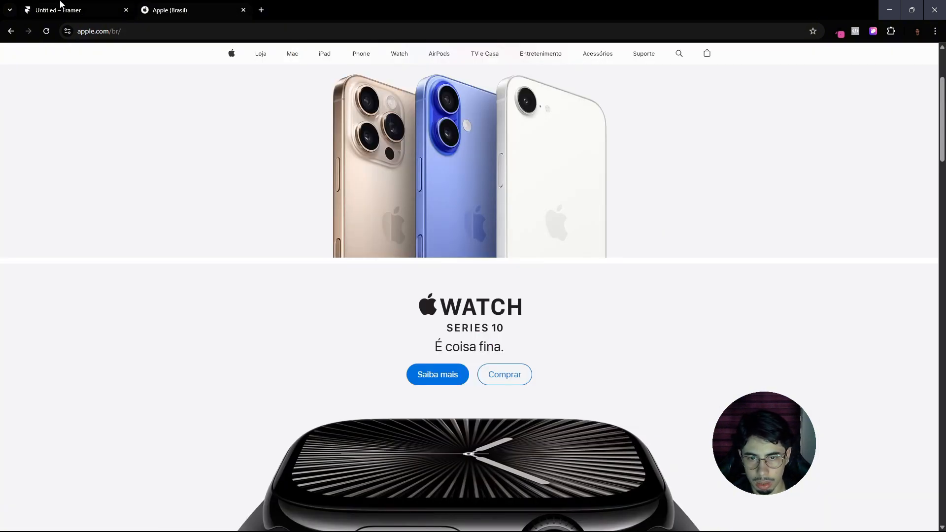
{"action": "left_click", "coordinate": [61, 6]}
{"action": "left_click", "coordinate": [487, 279]}
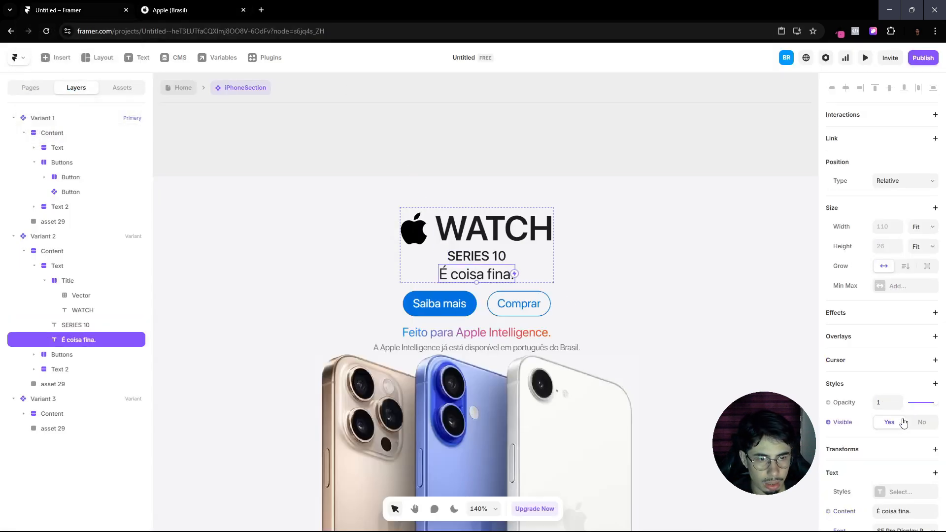
{"action": "scroll", "coordinate": [882, 316], "scroll_direction": "down", "scroll_amount": 5}
{"action": "type", "text": "24"}
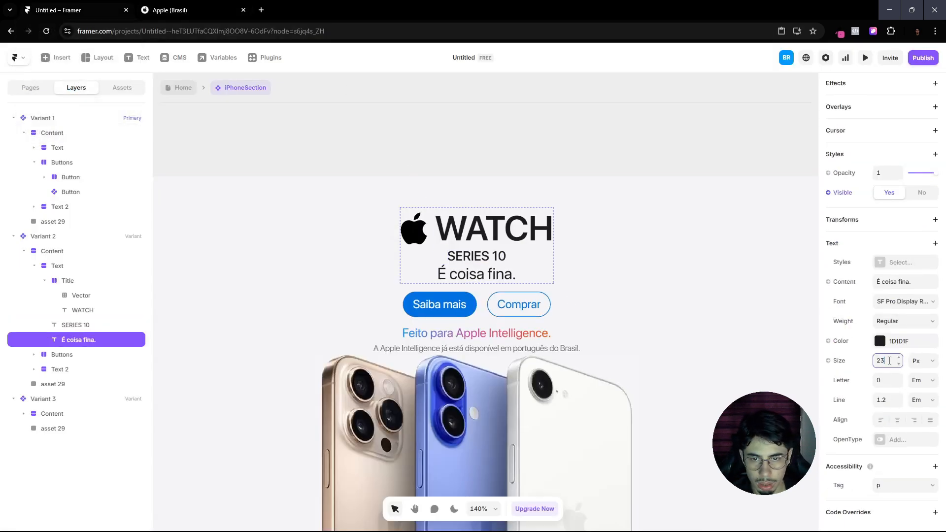
{"action": "left_click", "coordinate": [672, 273]}
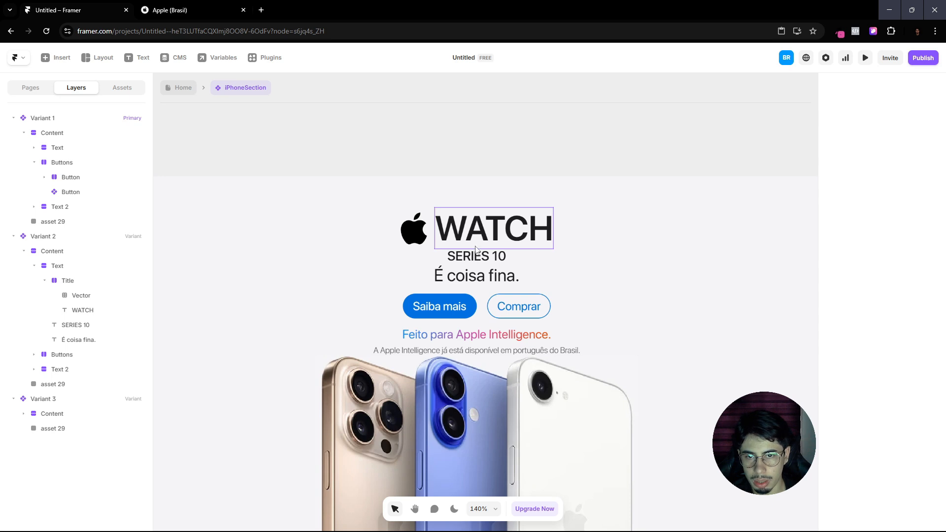
Step: Wrap the Title layer and the "SERIES 10" text of Variant 2 together in a new stack
{"action": "left_click", "coordinate": [44, 280]}
{"action": "left_click", "coordinate": [69, 281]}
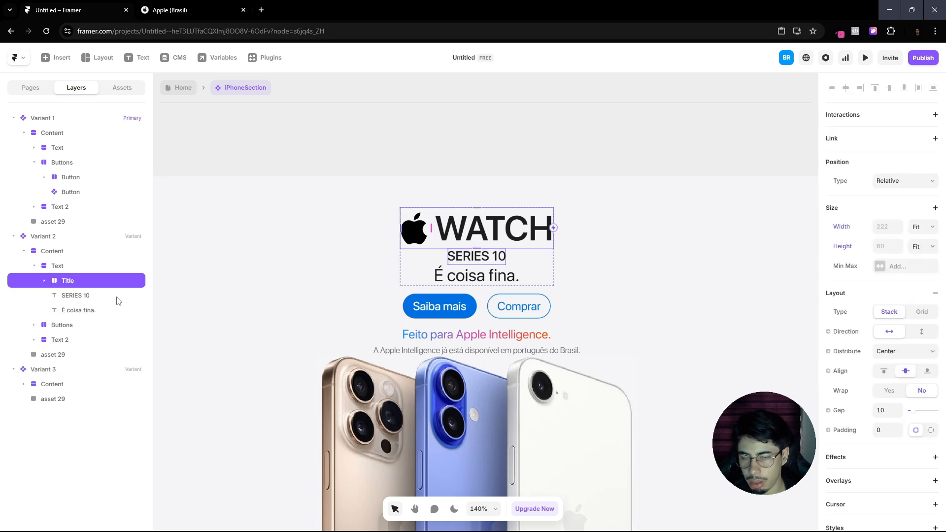
{"action": "left_click", "coordinate": [78, 298], "text": "shift"}
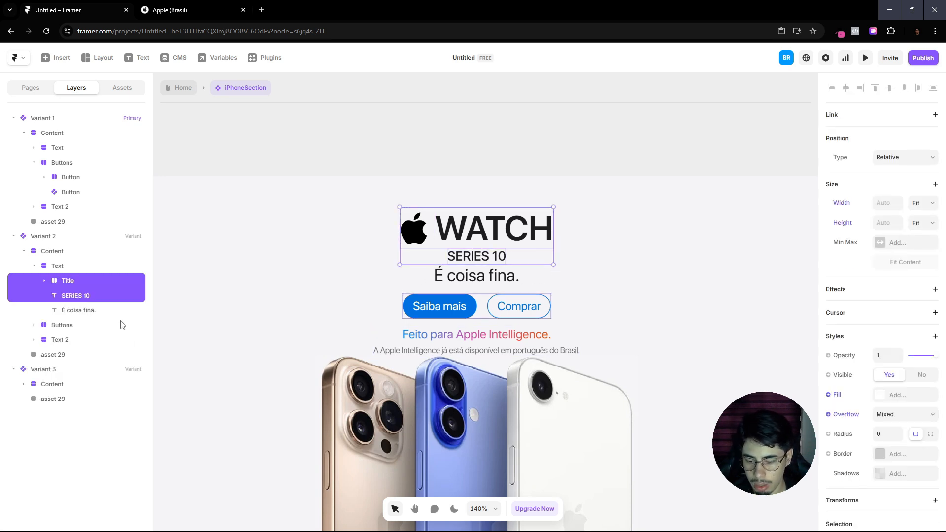
{"action": "key", "text": "ctrl+Return"}
{"action": "left_click", "coordinate": [44, 280]}
Step: Set the gap of the new stack holding the WATCH title and "SERIES 10" to 0
{"action": "left_click", "coordinate": [173, 6]}
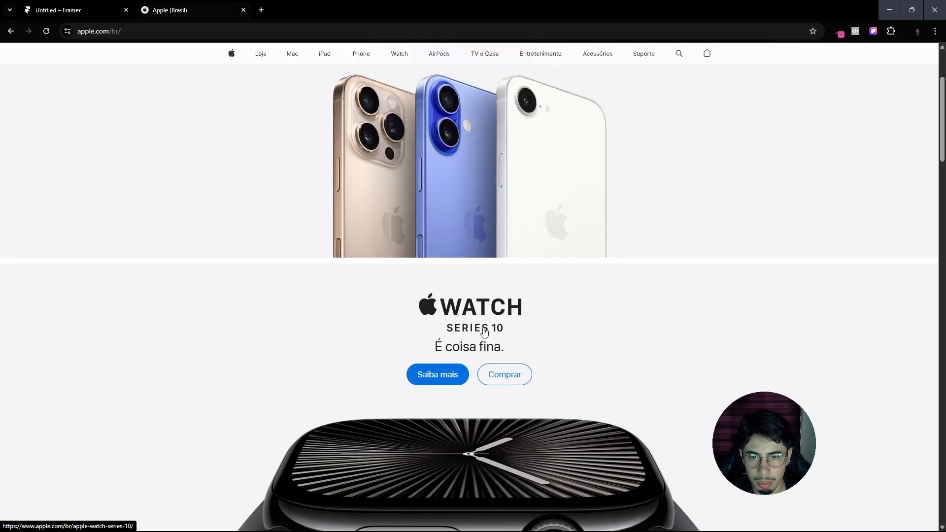
{"action": "left_click", "coordinate": [111, 10]}
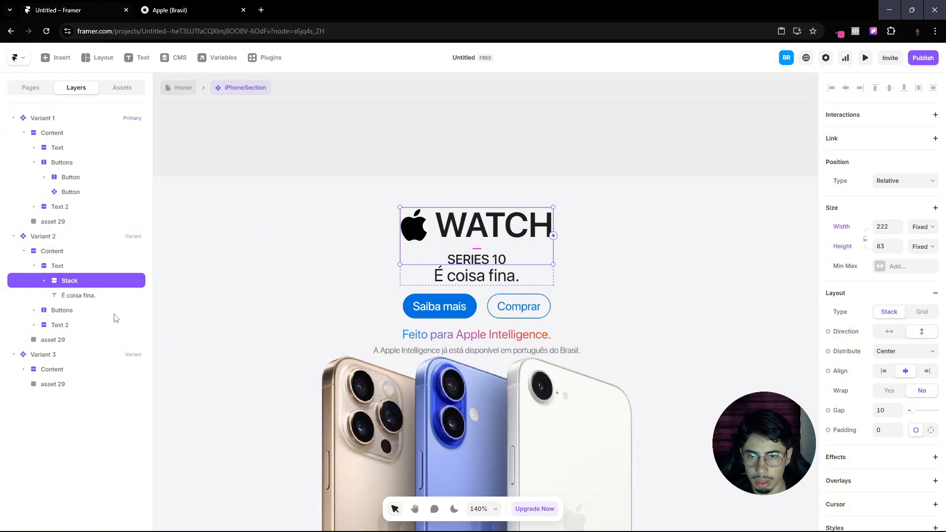
{"action": "type", "text": "0"}
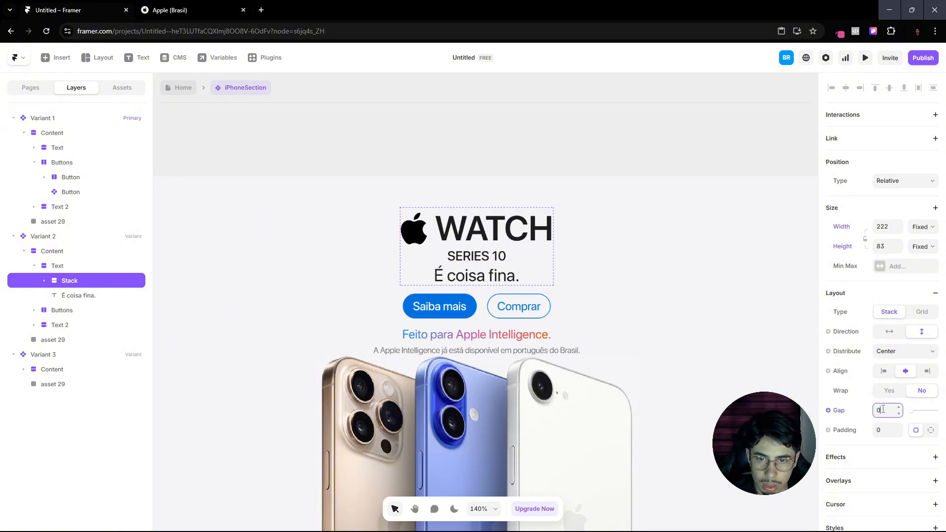
{"action": "left_click", "coordinate": [628, 254]}
Step: Compare the Variant 2 heading's text sizes and spacing with the Watch section on the Apple website
{"action": "scroll", "coordinate": [649, 392], "scroll_direction": "down", "scroll_amount": 3}
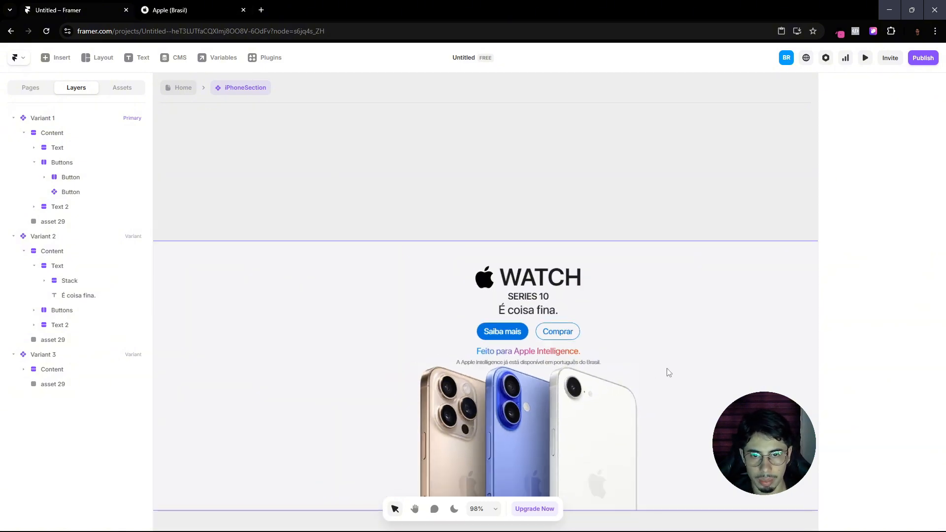
{"action": "scroll", "coordinate": [611, 328], "scroll_direction": "up", "scroll_amount": 5}
{"action": "scroll", "coordinate": [504, 260], "scroll_direction": "down", "scroll_amount": 5}
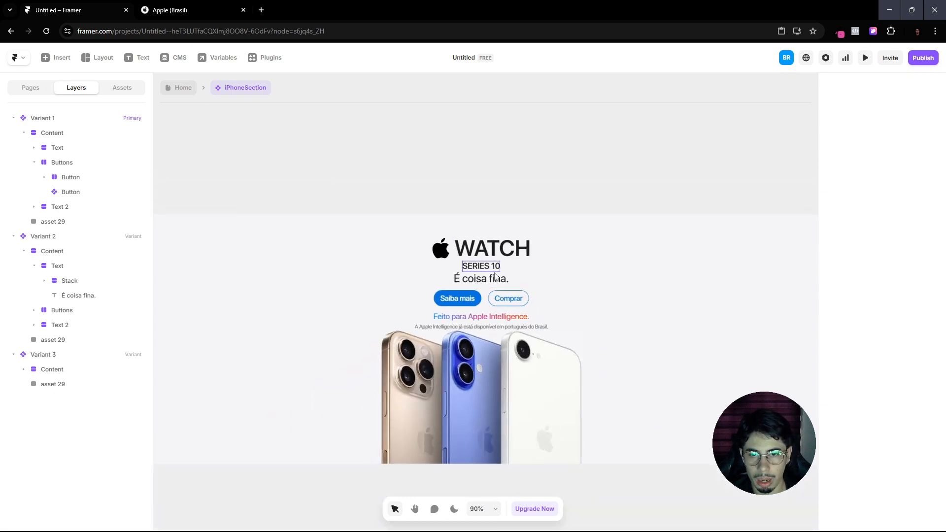
{"action": "left_click", "coordinate": [492, 282]}
{"action": "left_click", "coordinate": [168, 10]}
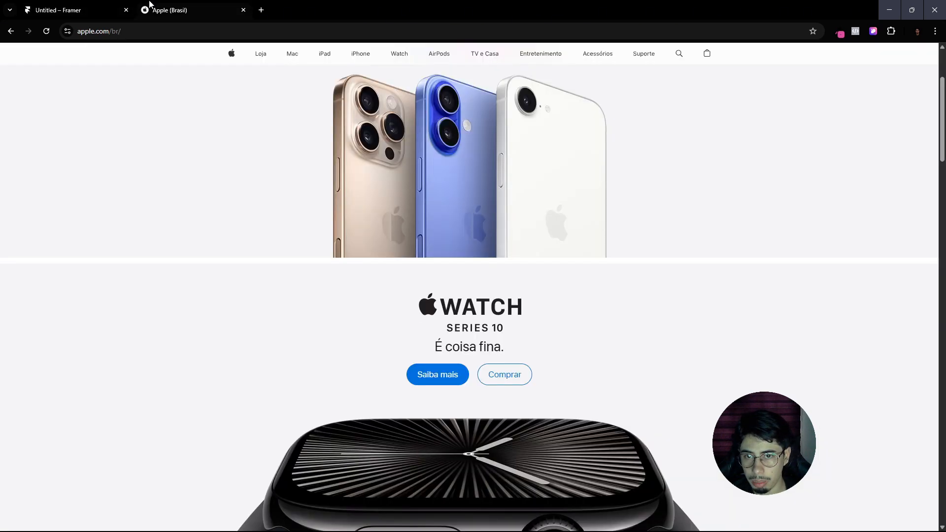
{"action": "left_click", "coordinate": [86, 4]}
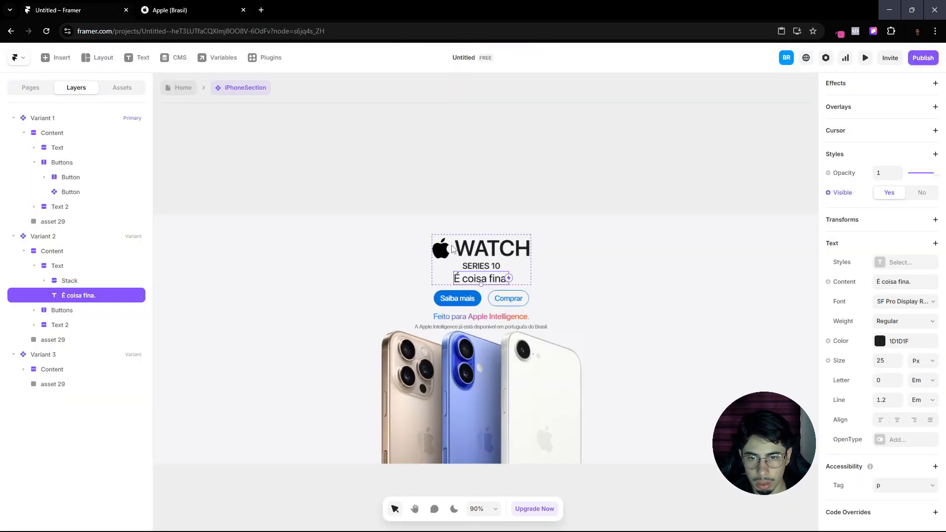
{"action": "left_click", "coordinate": [156, 10]}
{"action": "left_click", "coordinate": [79, 5]}
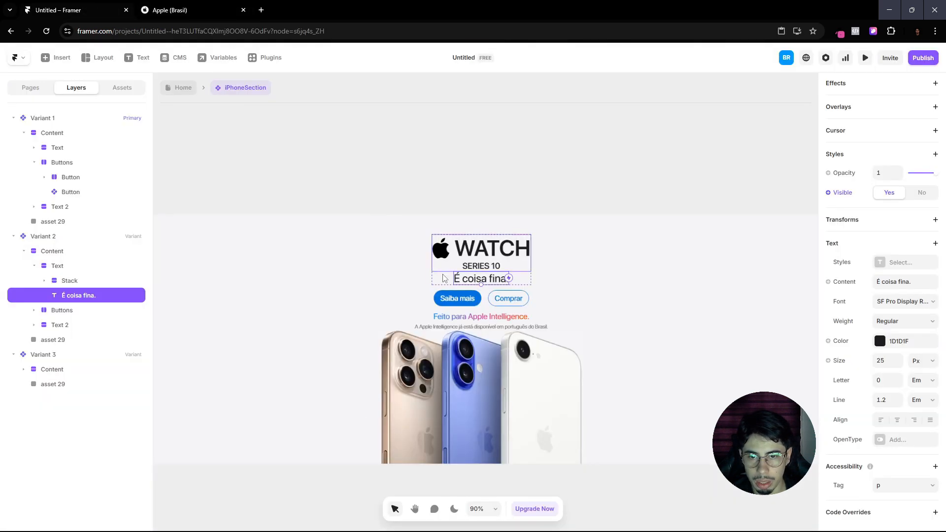
Step: Delete the Text 2 group with the Apple Intelligence lines from Variant 2
{"action": "left_click", "coordinate": [483, 320]}
{"action": "left_click", "coordinate": [541, 322]}
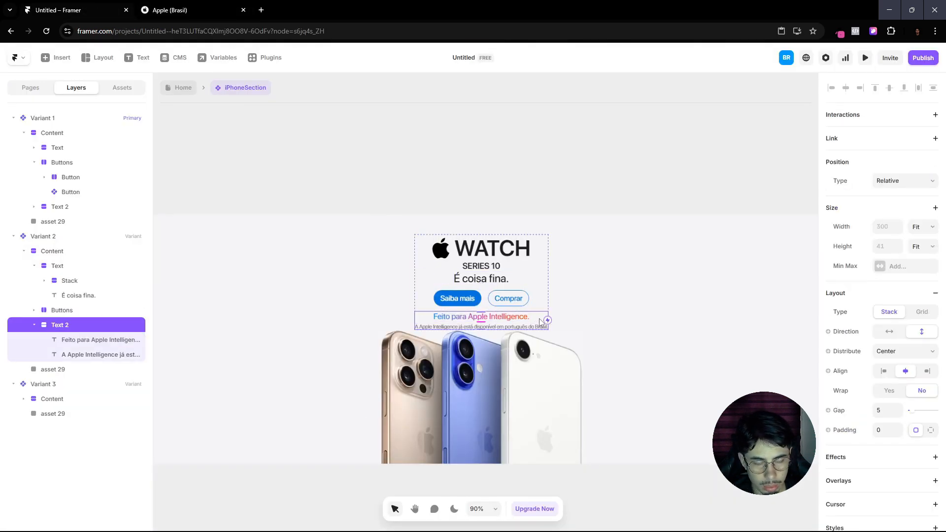
{"action": "key", "text": "Delete"}
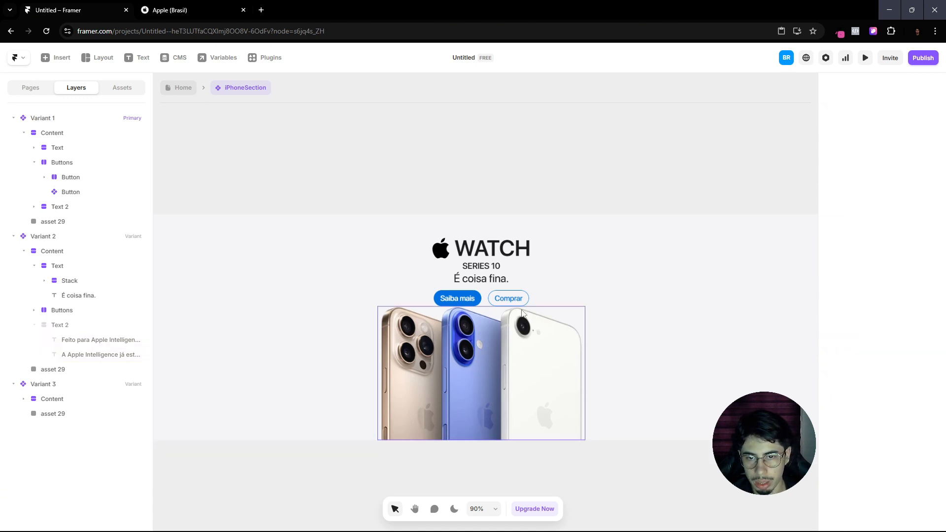
Step: Examine the Variant 2 layout against the original iPhone variant and the Apple website's Watch section
{"action": "left_click", "coordinate": [164, 7]}
{"action": "left_click", "coordinate": [109, 5]}
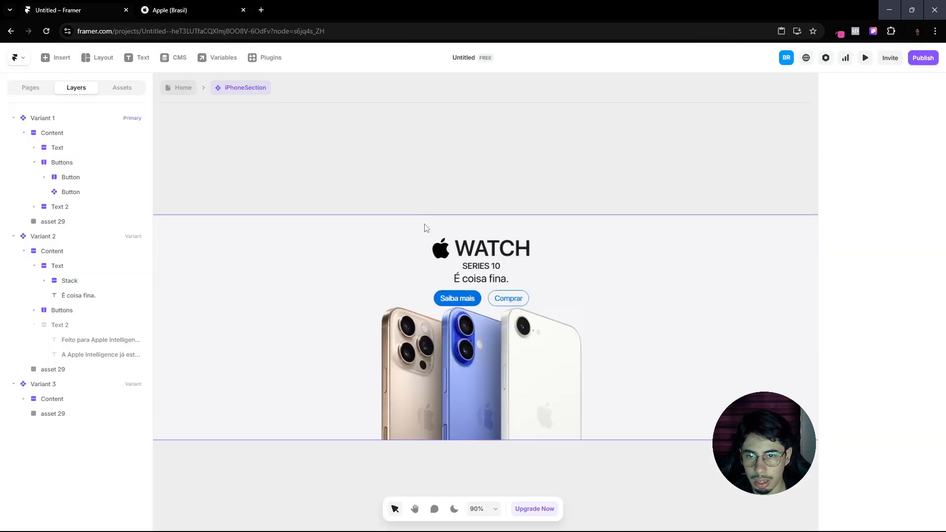
{"action": "scroll", "coordinate": [425, 236], "scroll_direction": "down", "scroll_amount": 5}
{"action": "key", "text": "space"}
{"action": "left_click_drag", "start_coordinate": [325, 356], "coordinate": [573, 387]}
{"action": "scroll", "coordinate": [472, 291], "scroll_direction": "up", "scroll_amount": 5}
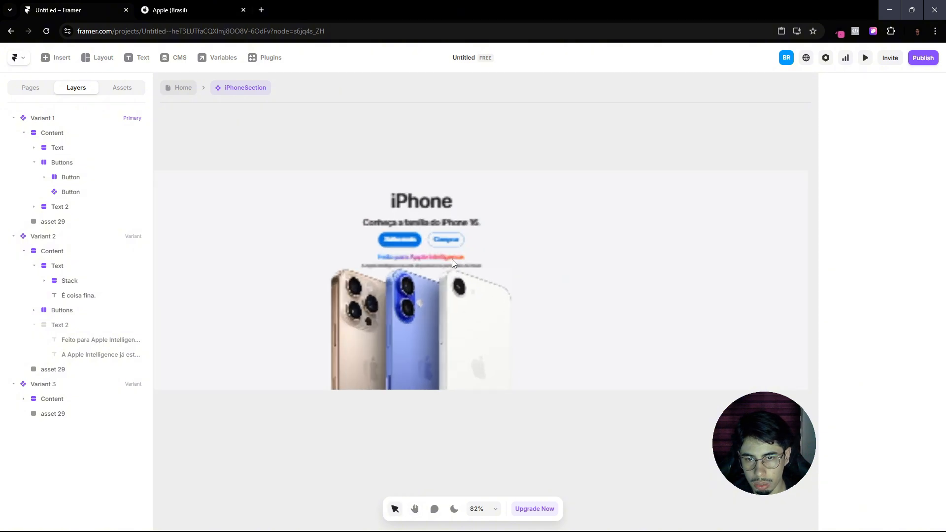
{"action": "scroll", "coordinate": [451, 262], "scroll_direction": "down", "scroll_amount": 5}
{"action": "key", "text": "space"}
{"action": "left_click_drag", "start_coordinate": [722, 376], "coordinate": [505, 427]}
{"action": "scroll", "coordinate": [472, 304], "scroll_direction": "up", "scroll_amount": 7}
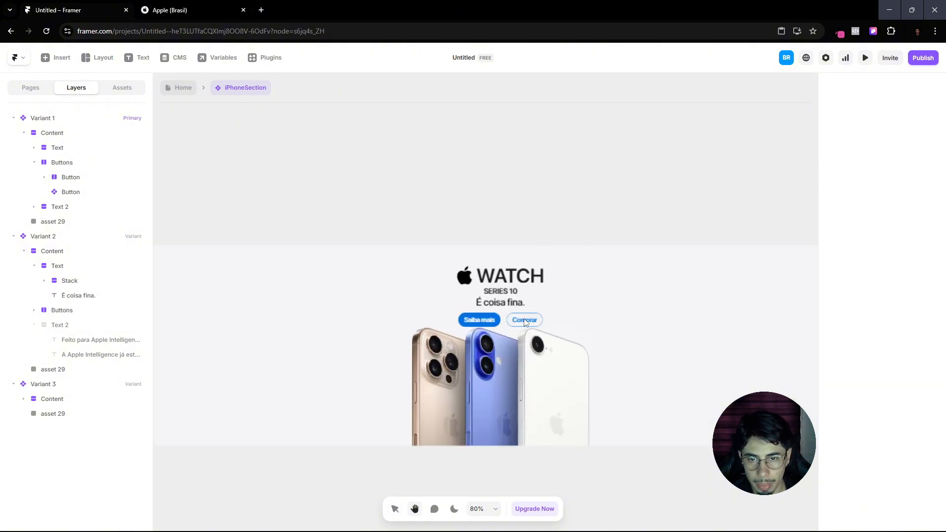
{"action": "left_click", "coordinate": [182, 9]}
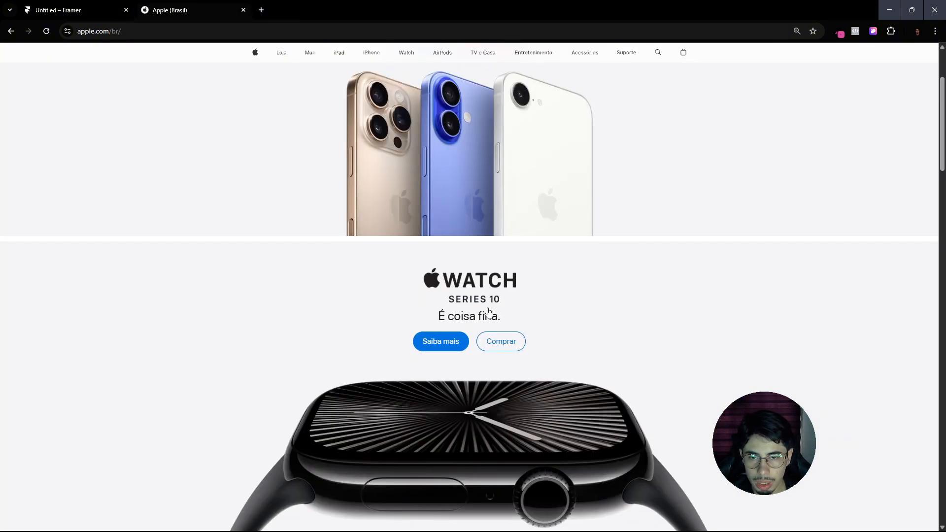
{"action": "scroll", "coordinate": [489, 312], "scroll_direction": "down", "scroll_amount": 3}
{"action": "key", "text": "ctrl+shift+Tab"}
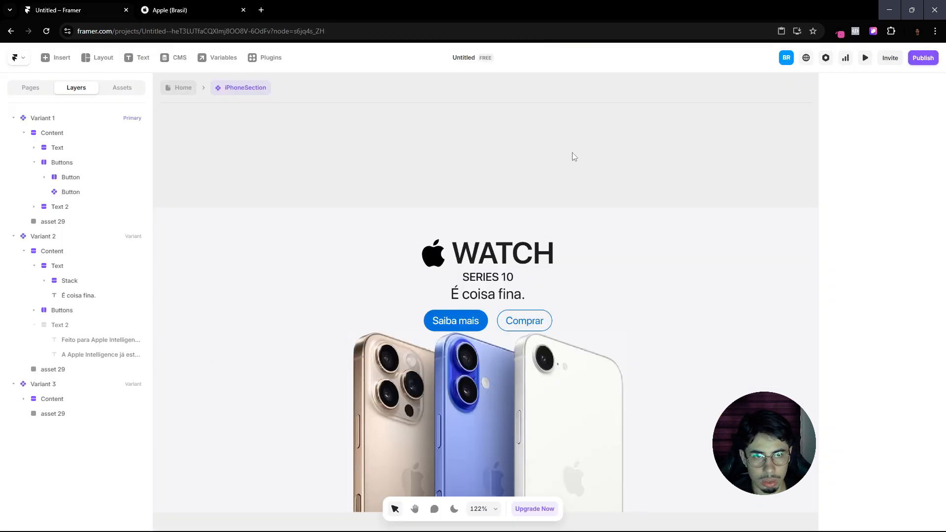
{"action": "scroll", "coordinate": [572, 157], "scroll_direction": "down", "scroll_amount": 2}
{"action": "scroll", "coordinate": [905, 147], "scroll_direction": "down", "scroll_amount": 2}
{"action": "scroll", "coordinate": [905, 149], "scroll_direction": "up", "scroll_amount": 2}
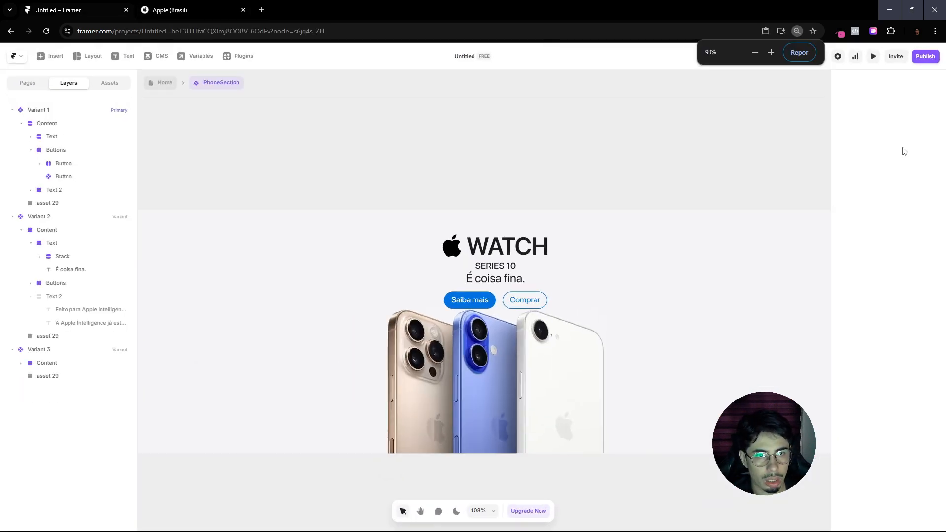
{"action": "scroll", "coordinate": [552, 321], "scroll_direction": "down", "scroll_amount": 1}
{"action": "left_click", "coordinate": [550, 326]}
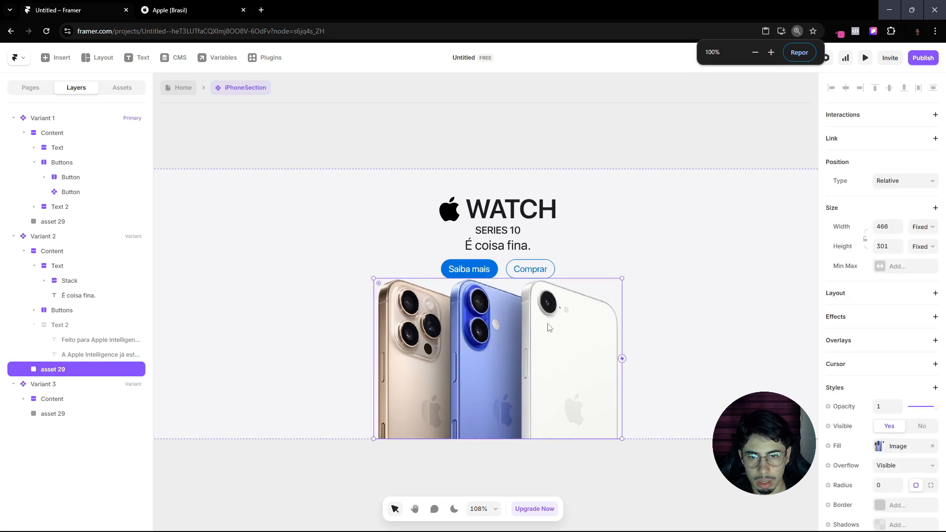
{"action": "left_click", "coordinate": [896, 446]}
{"action": "left_click", "coordinate": [586, 498]}
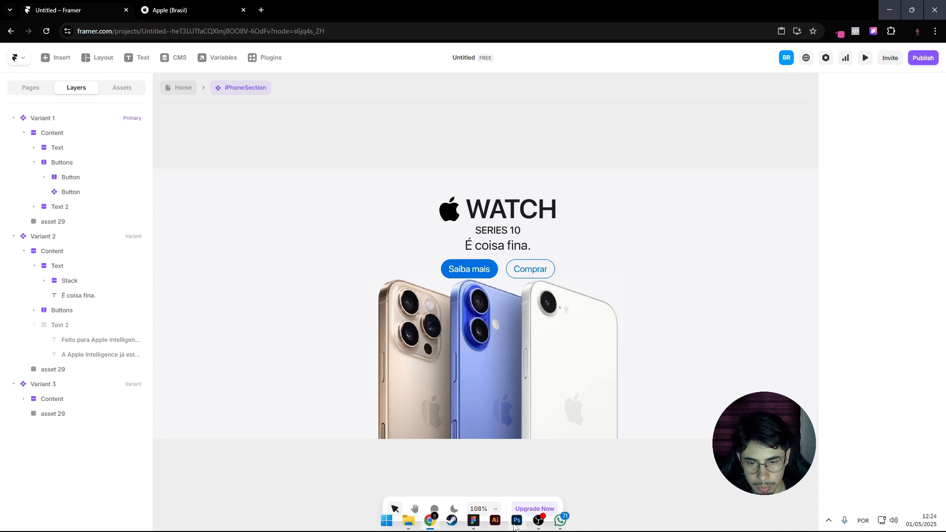
Step: Switch to Figma, copy the Apple Watch banner image with the Figma to HTML with Framer plugin, and return to Framer
{"action": "left_click", "coordinate": [474, 521]}
{"action": "scroll", "coordinate": [524, 377], "scroll_direction": "down", "scroll_amount": 10}
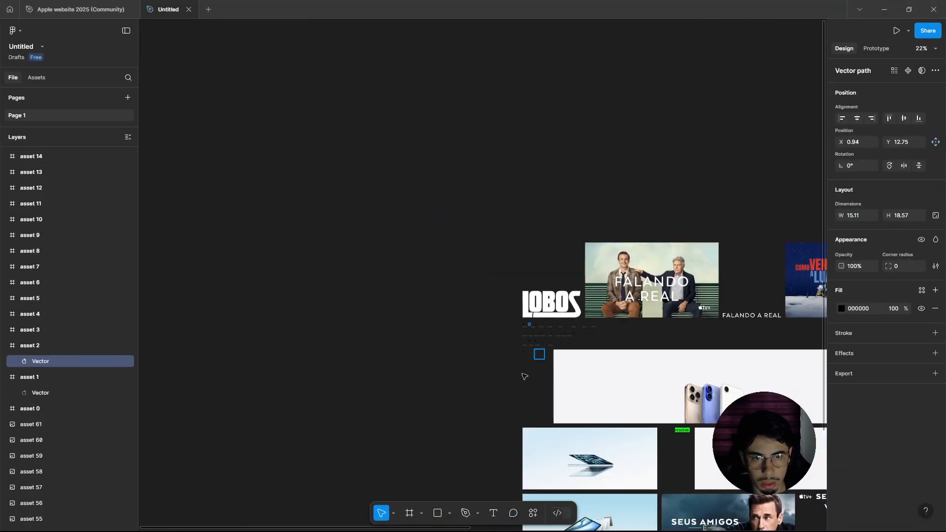
{"action": "left_click", "coordinate": [456, 420]}
{"action": "left_click_drag", "start_coordinate": [456, 420], "coordinate": [233, 281]}
{"action": "left_click_drag", "start_coordinate": [606, 352], "coordinate": [358, 318]}
{"action": "left_click", "coordinate": [544, 217]}
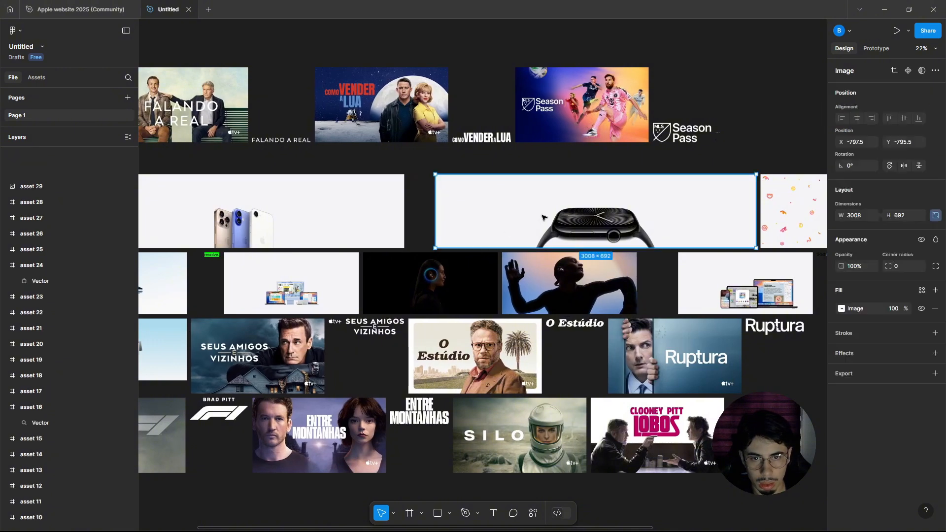
{"action": "left_click", "coordinate": [533, 513]}
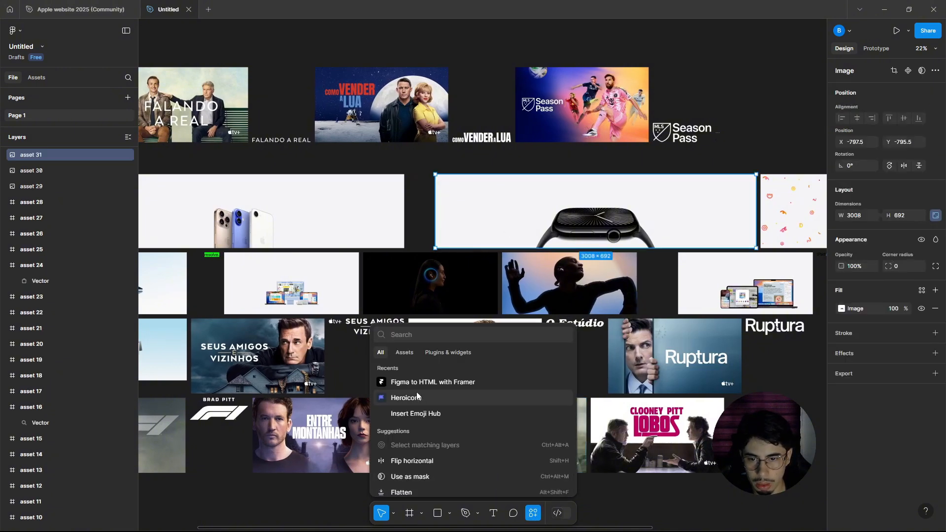
{"action": "left_click", "coordinate": [486, 384]}
{"action": "left_click", "coordinate": [412, 331]}
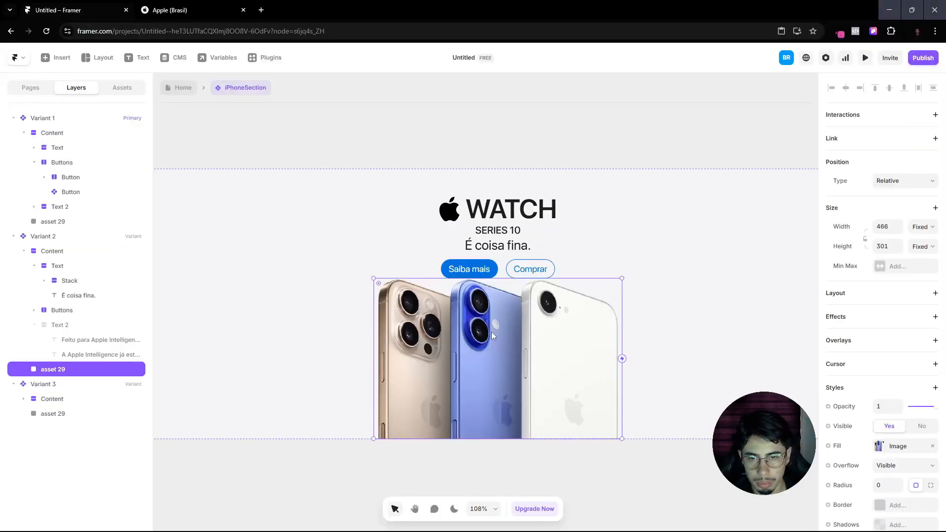
{"action": "left_click", "coordinate": [718, 273]}
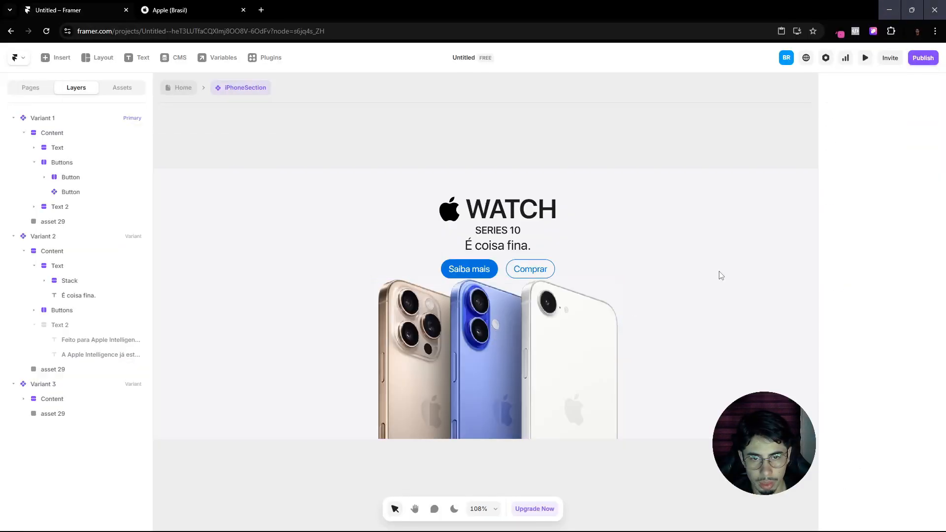
Step: Paste the copied Apple Watch banner image into Variant 2 of the iPhoneSection component and make it visible there
{"action": "scroll", "coordinate": [380, 207], "scroll_direction": "left", "scroll_amount": 5}
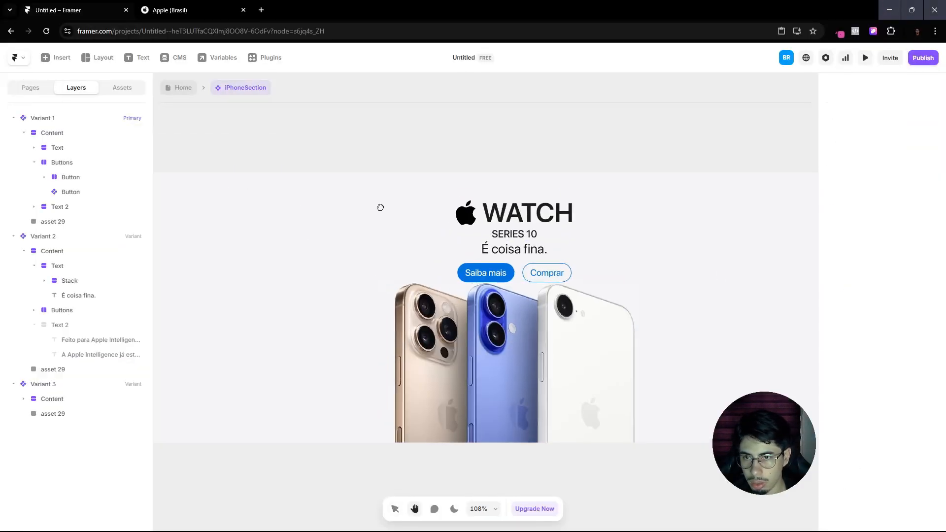
{"action": "left_click", "coordinate": [244, 189]}
{"action": "key", "text": "ctrl+v"}
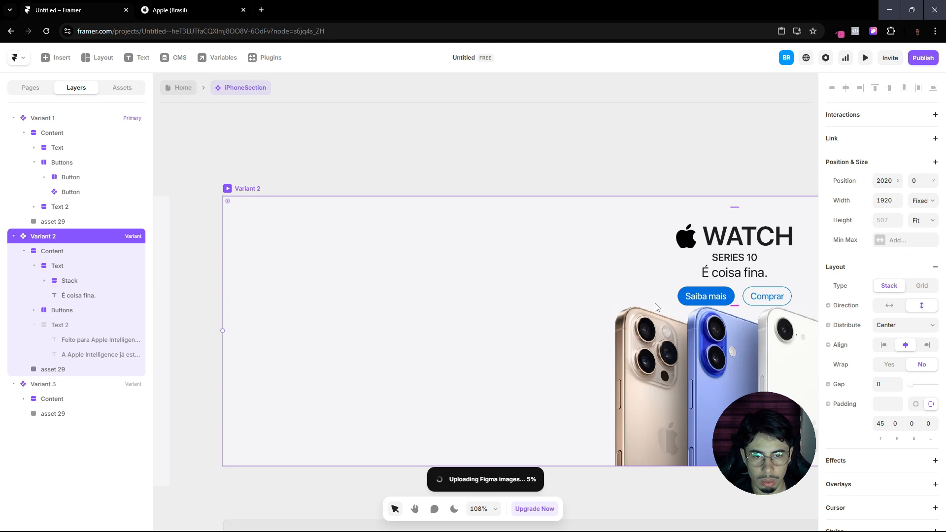
{"action": "scroll", "coordinate": [607, 351], "scroll_direction": "down", "scroll_amount": 10}
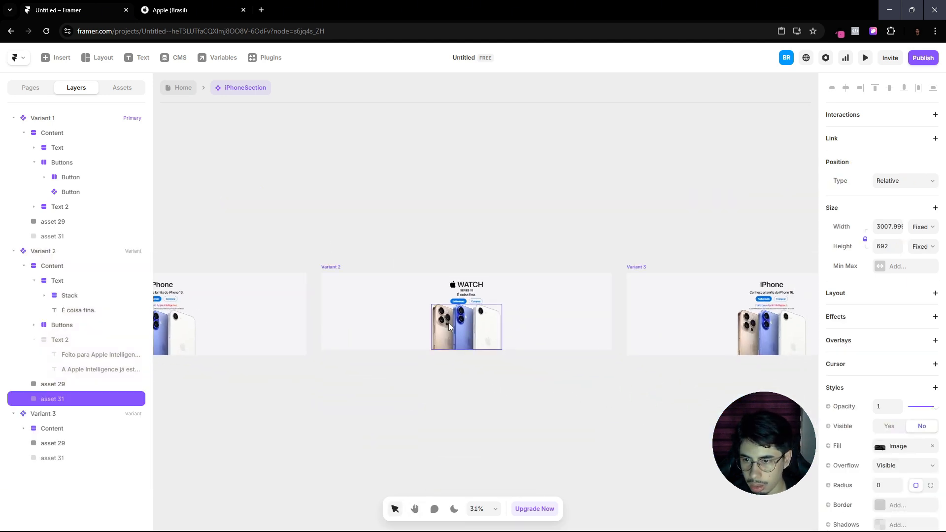
{"action": "left_click", "coordinate": [889, 427]}
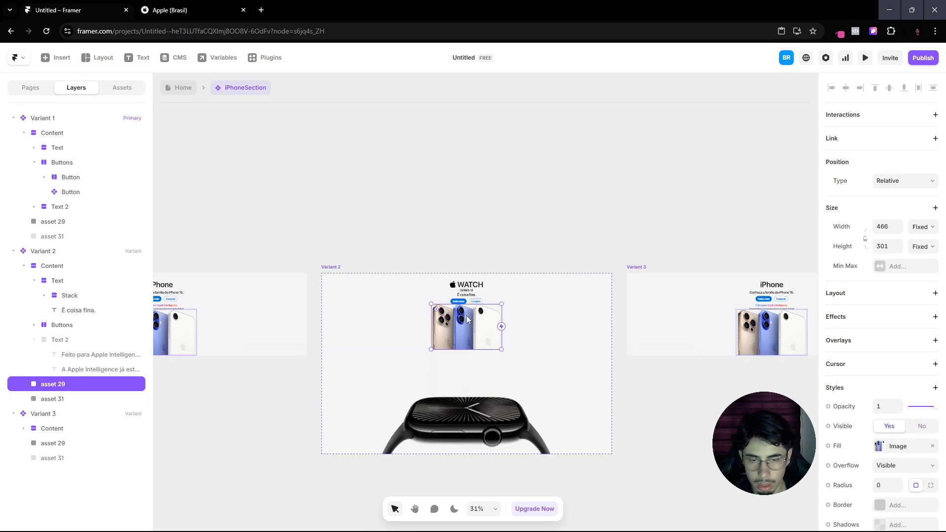
Step: Crop the Watch banner image closely around the watch, to about 1139 by 389 pixels
{"action": "left_click", "coordinate": [896, 446]}
{"action": "left_click", "coordinate": [735, 508]}
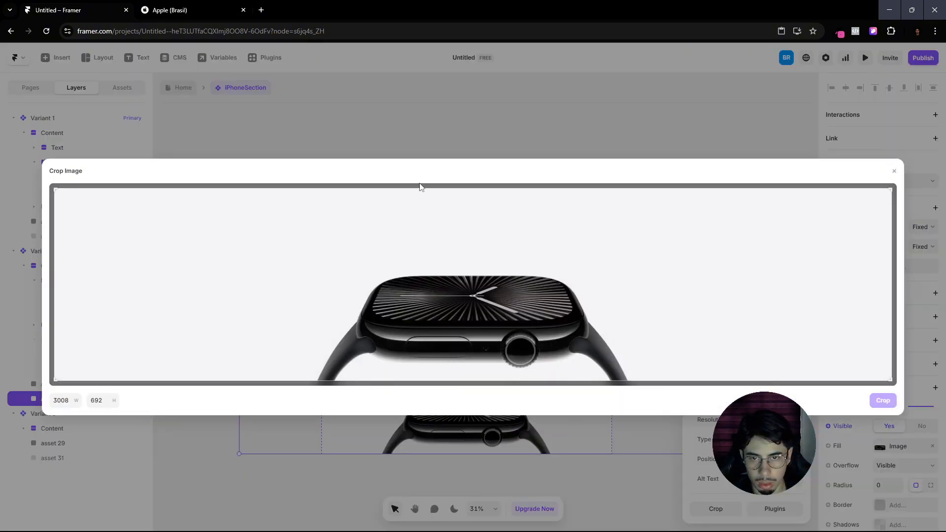
{"action": "left_click_drag", "start_coordinate": [477, 188], "coordinate": [470, 274]}
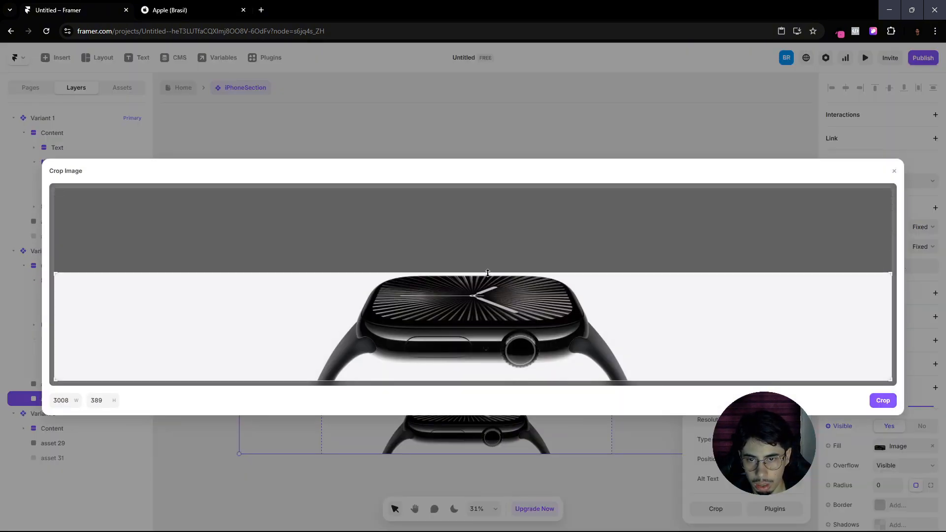
{"action": "left_click_drag", "start_coordinate": [56, 319], "coordinate": [313, 320]}
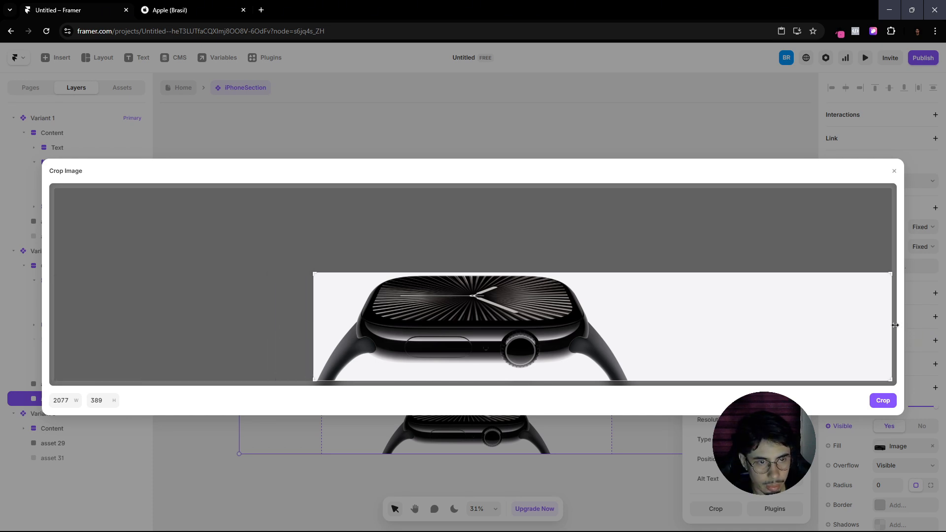
{"action": "left_click_drag", "start_coordinate": [895, 325], "coordinate": [634, 327]}
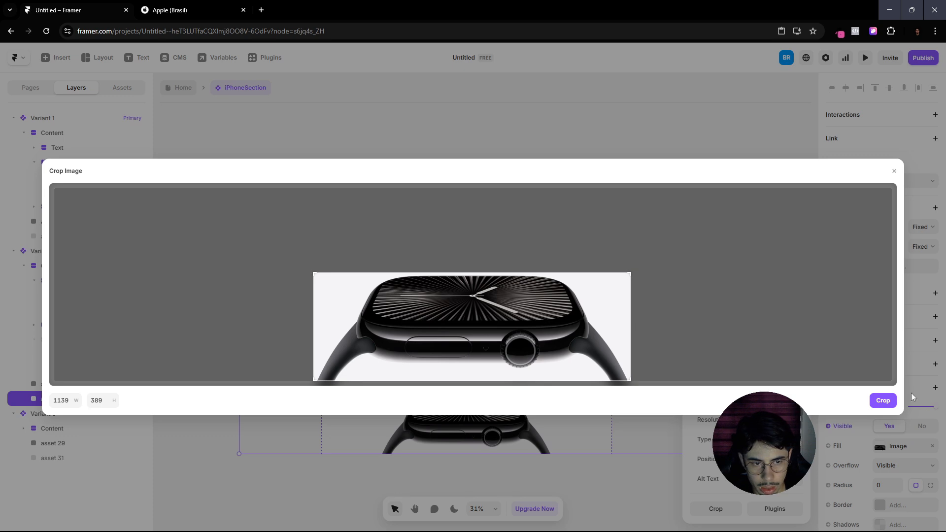
{"action": "left_click", "coordinate": [882, 400]}
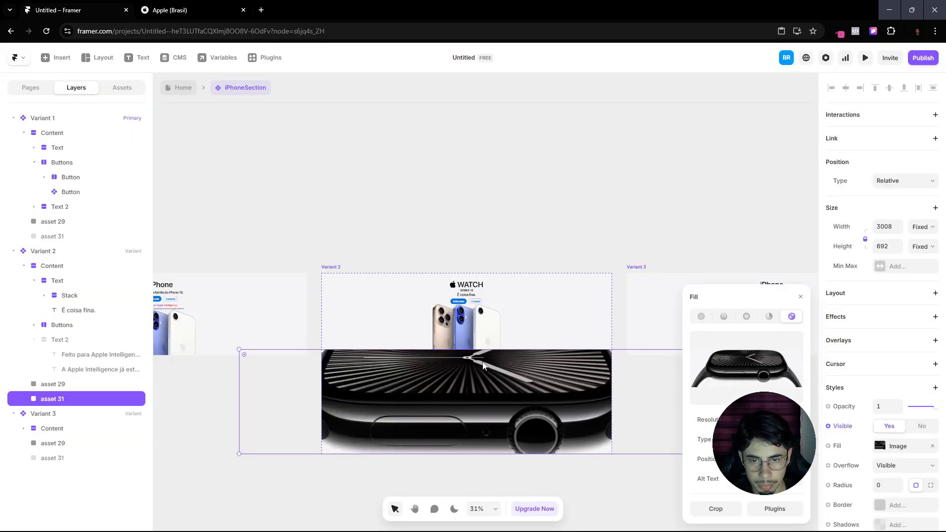
{"action": "left_click", "coordinate": [800, 296]}
Step: Resize the Watch image in Variant 2 to about 735 wide and 246 high, showing the whole cropped watch
{"action": "left_click_drag", "start_coordinate": [461, 350], "coordinate": [464, 434]}
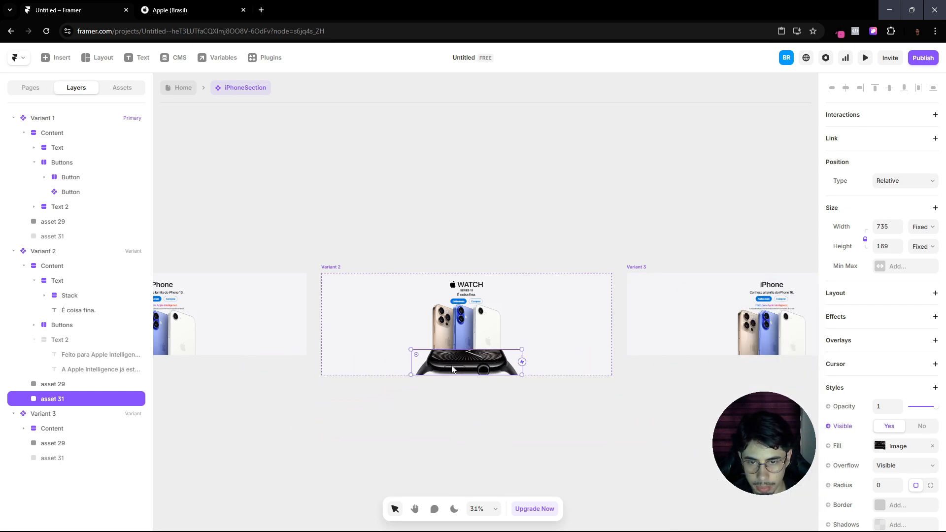
{"action": "scroll", "coordinate": [466, 358], "scroll_direction": "up", "scroll_amount": 5}
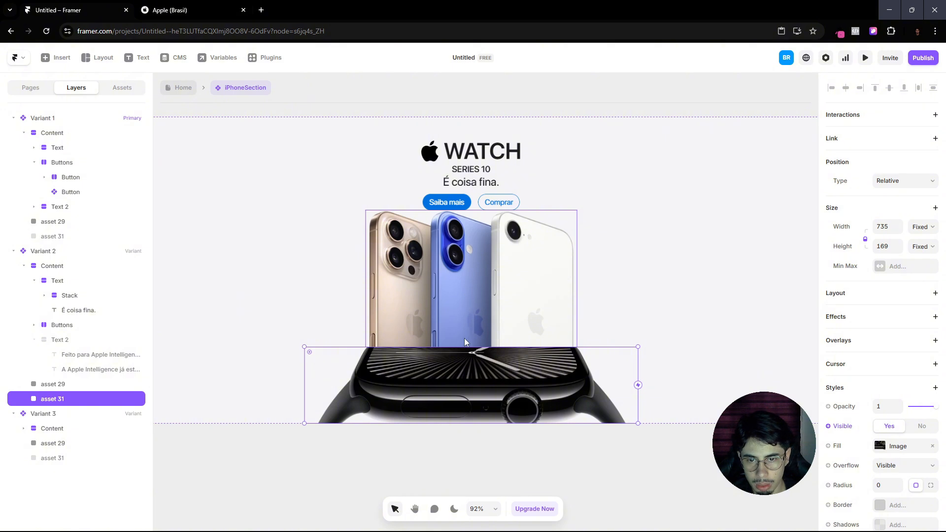
{"action": "left_click_drag", "start_coordinate": [466, 347], "coordinate": [467, 319]}
{"action": "key", "text": "ctrl+z"}
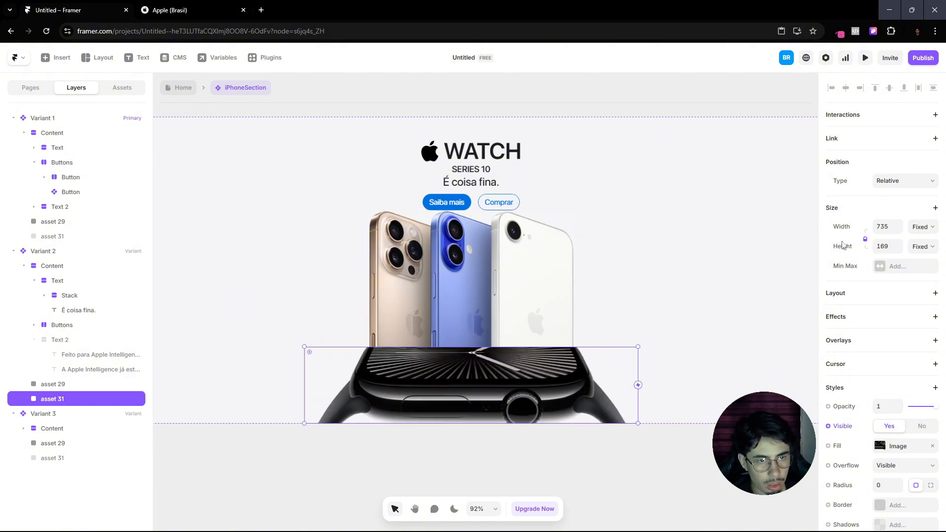
{"action": "left_click_drag", "start_coordinate": [506, 347], "coordinate": [506, 312]}
Step: Delete the iPhone image from Variant 2, leaving the Watch image directly below the buttons
{"action": "left_click", "coordinate": [488, 290]}
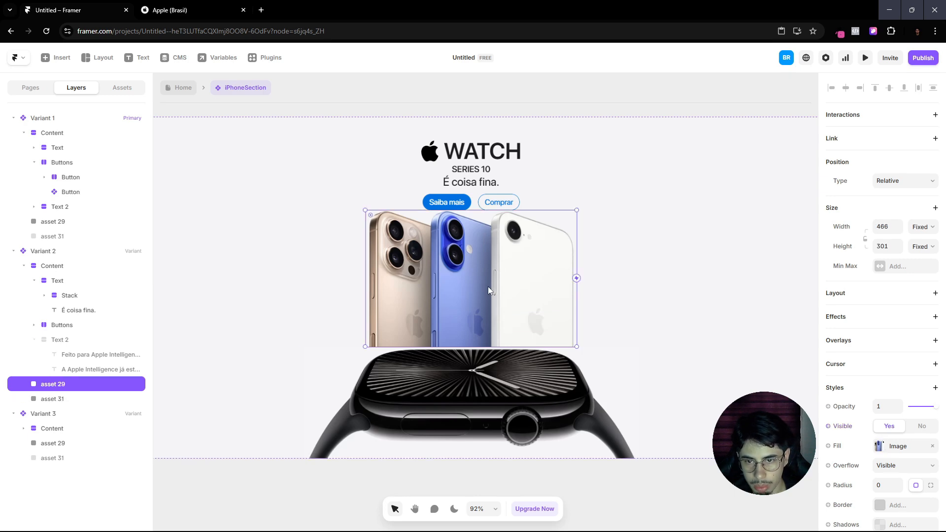
{"action": "left_click", "coordinate": [189, 6]}
{"action": "left_click", "coordinate": [103, 14]}
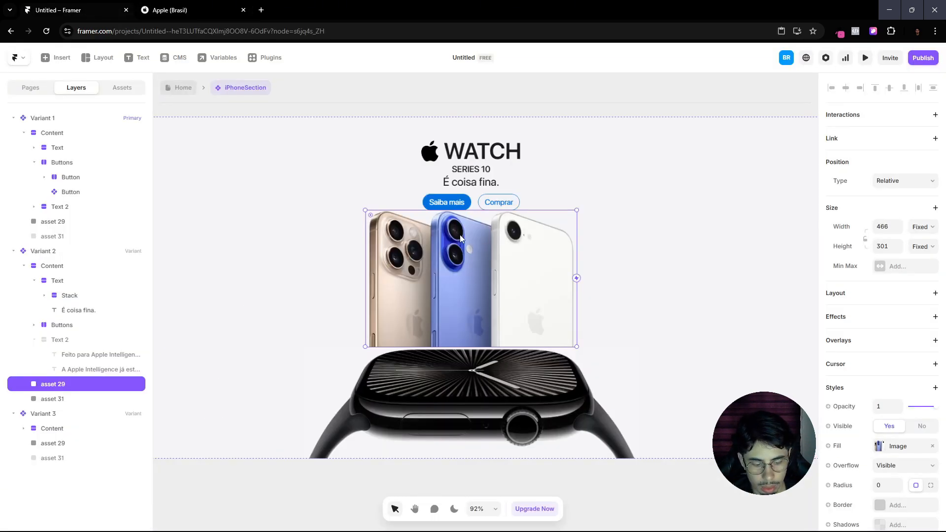
{"action": "key", "text": "Delete"}
{"action": "left_click", "coordinate": [469, 256]}
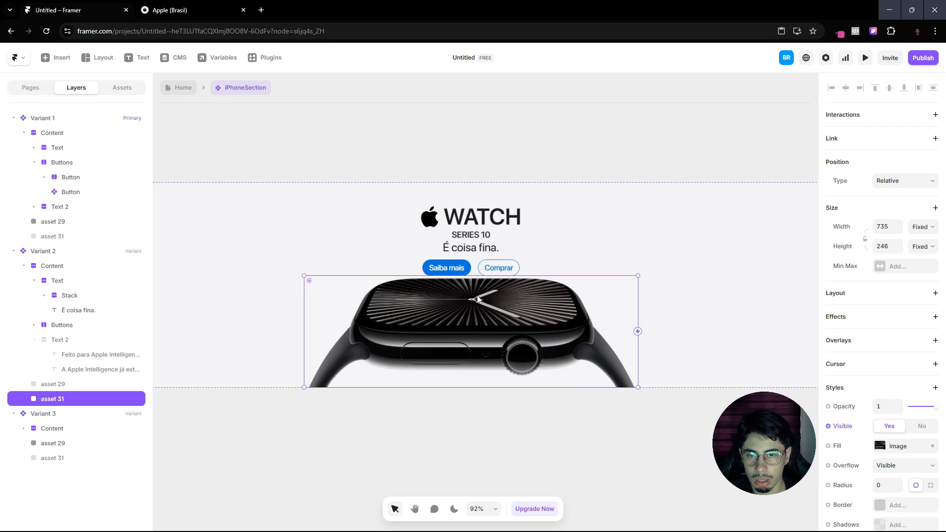
Step: Compare Variant 2 with the Apple website's Watch section and set the variant's stack gap to 40
{"action": "left_click", "coordinate": [183, 9]}
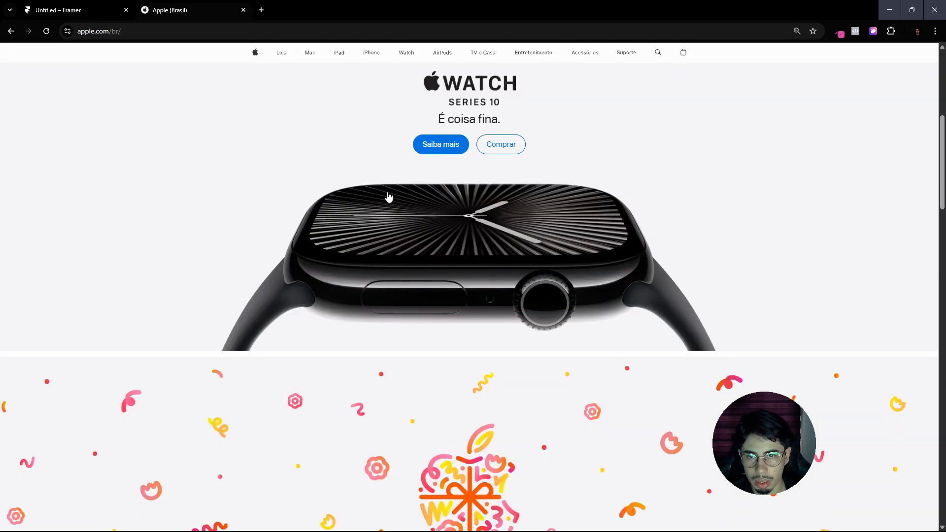
{"action": "scroll", "coordinate": [411, 186], "scroll_direction": "up", "scroll_amount": 3}
{"action": "scroll", "coordinate": [421, 197], "scroll_direction": "down", "scroll_amount": 1}
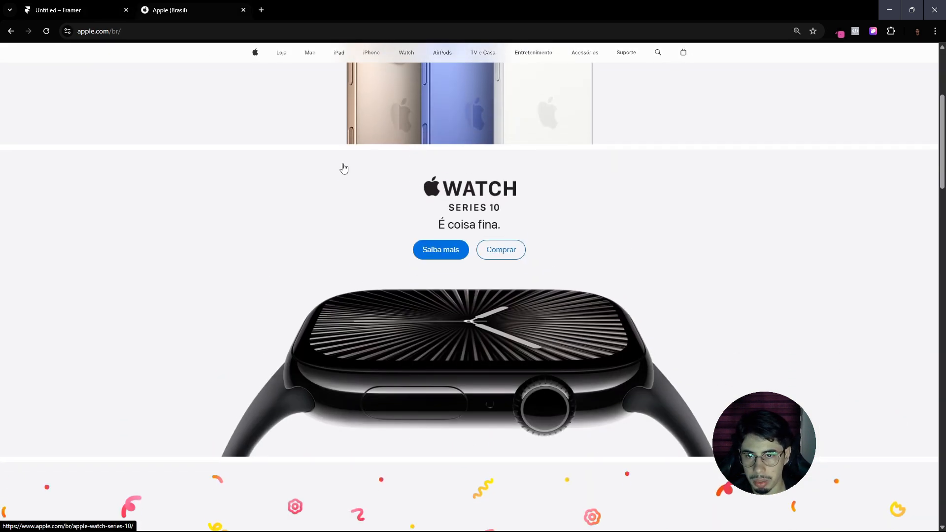
{"action": "left_click", "coordinate": [96, 6]}
{"action": "left_click", "coordinate": [471, 437]}
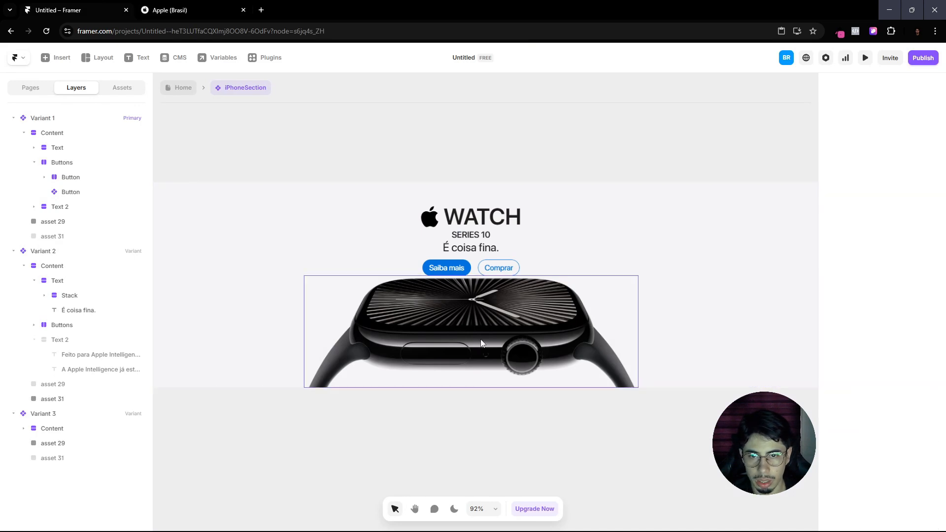
{"action": "key", "text": "ctrl+minus"}
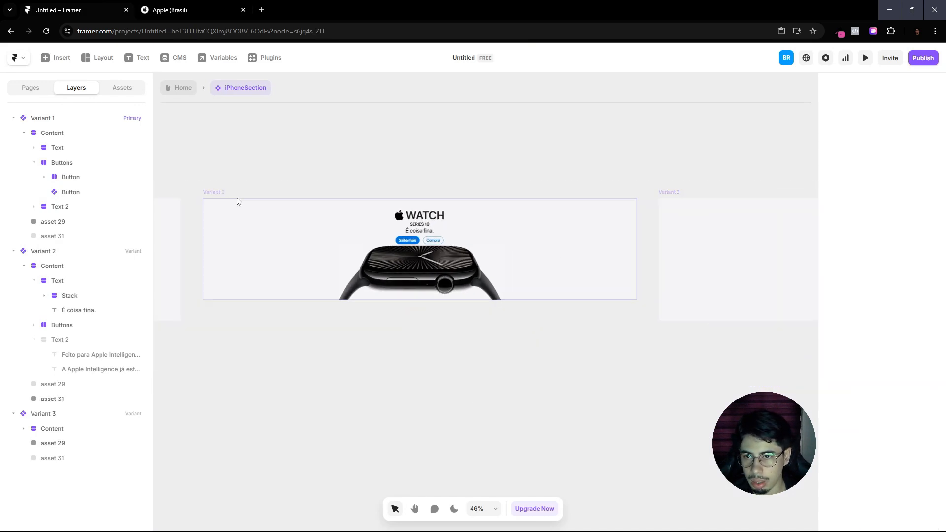
{"action": "left_click", "coordinate": [331, 204]}
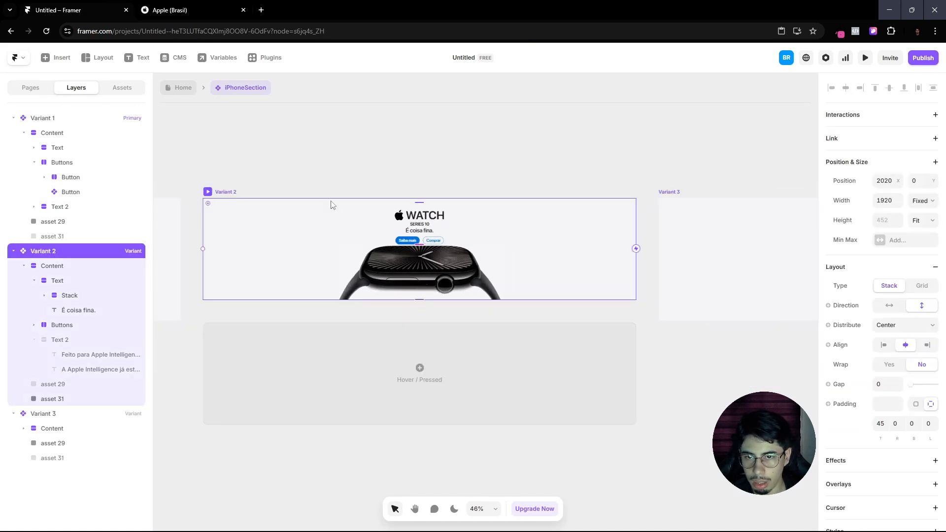
{"action": "left_click", "coordinate": [885, 389]}
{"action": "left_click", "coordinate": [147, 6]}
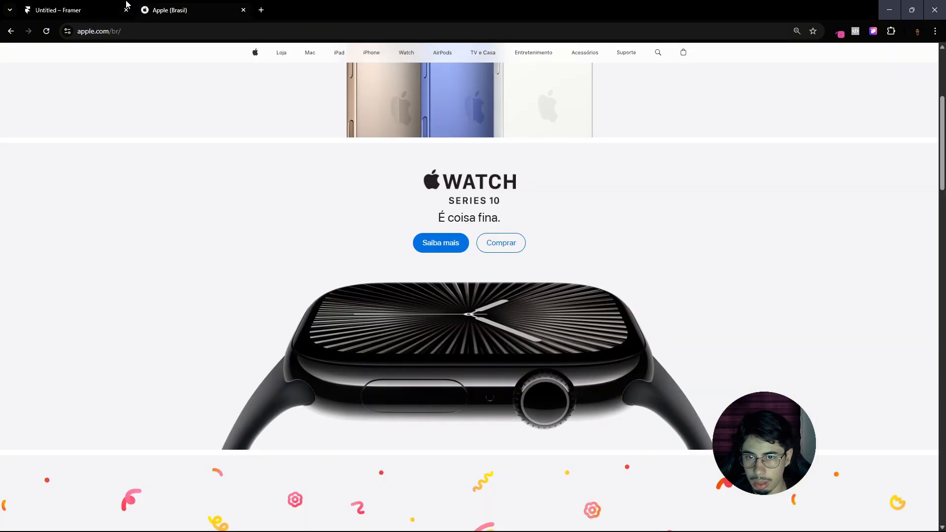
{"action": "left_click", "coordinate": [106, 8]}
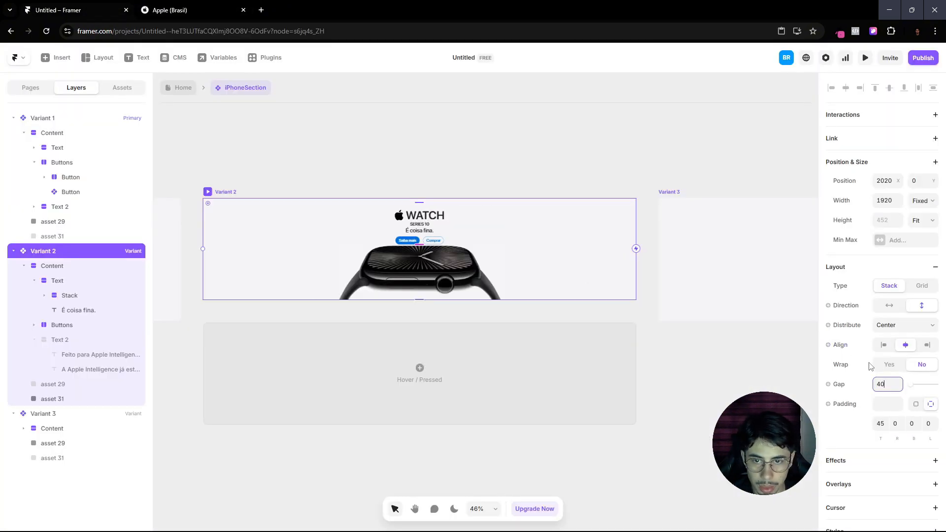
{"action": "type", "text": "40"}
{"action": "key", "text": "Return"}
Step: Recheck the space above the watch on the Apple website and set Variant 2's stack gap to 45
{"action": "left_click", "coordinate": [221, 8]}
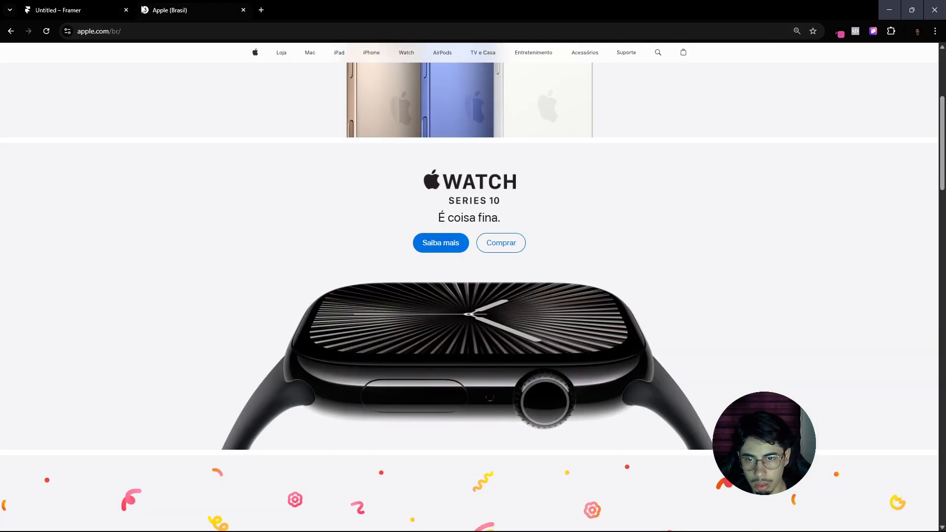
{"action": "left_click", "coordinate": [106, 8]}
{"action": "scroll", "coordinate": [476, 306], "scroll_direction": "up", "scroll_amount": 5}
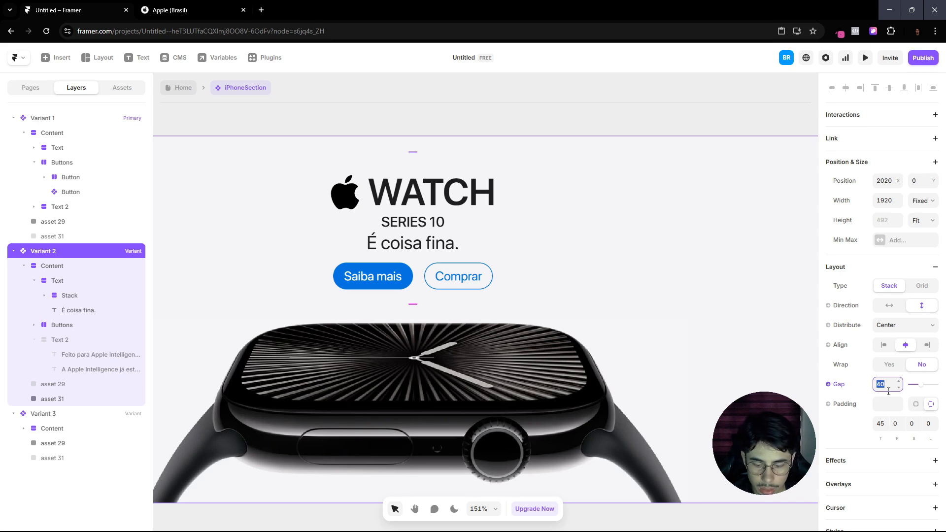
{"action": "type", "text": "45"}
{"action": "key", "text": "Return"}
{"action": "scroll", "coordinate": [458, 197], "scroll_direction": "down", "scroll_amount": 8}
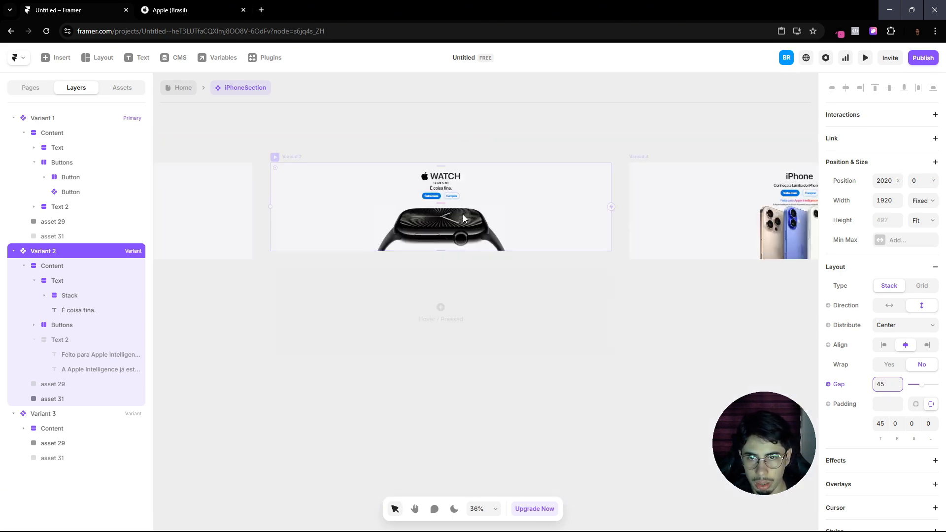
Step: Return to the Home page and switch the second iPhoneSection instance to Variant 2
{"action": "left_click", "coordinate": [445, 149]}
{"action": "left_click_drag", "start_coordinate": [441, 154], "coordinate": [357, 205]}
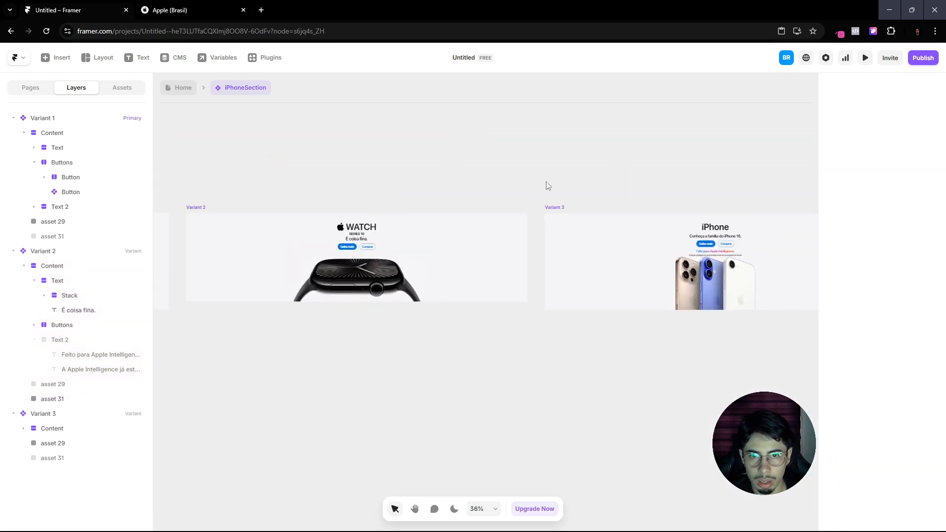
{"action": "left_click", "coordinate": [189, 93]}
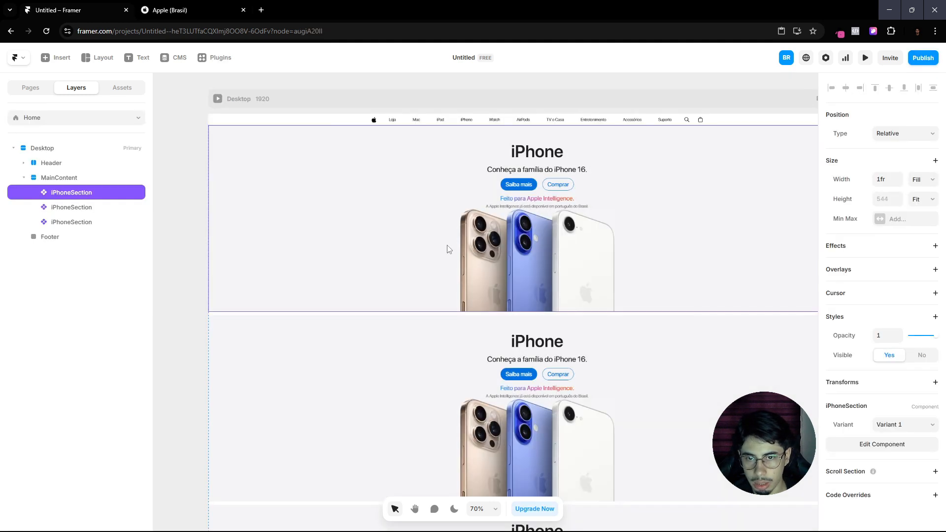
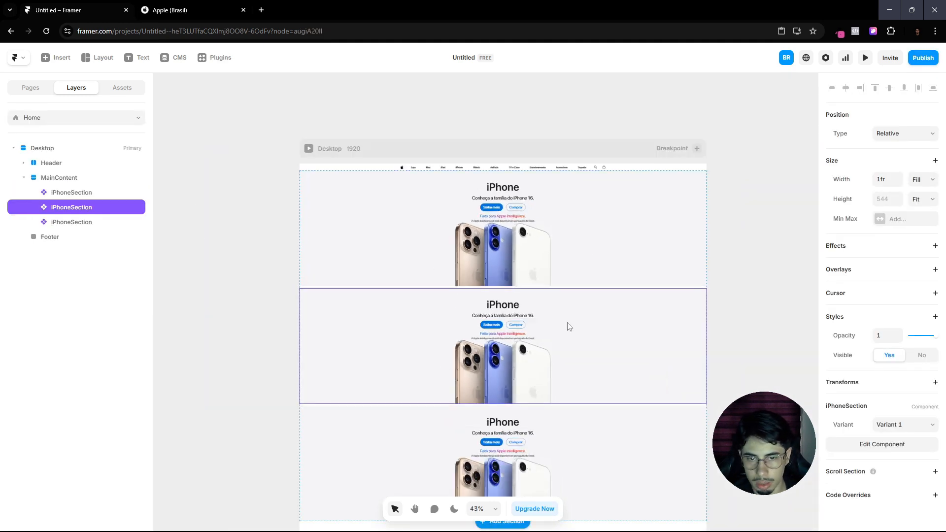
{"action": "left_click", "coordinate": [892, 424]}
{"action": "left_click", "coordinate": [898, 450]}
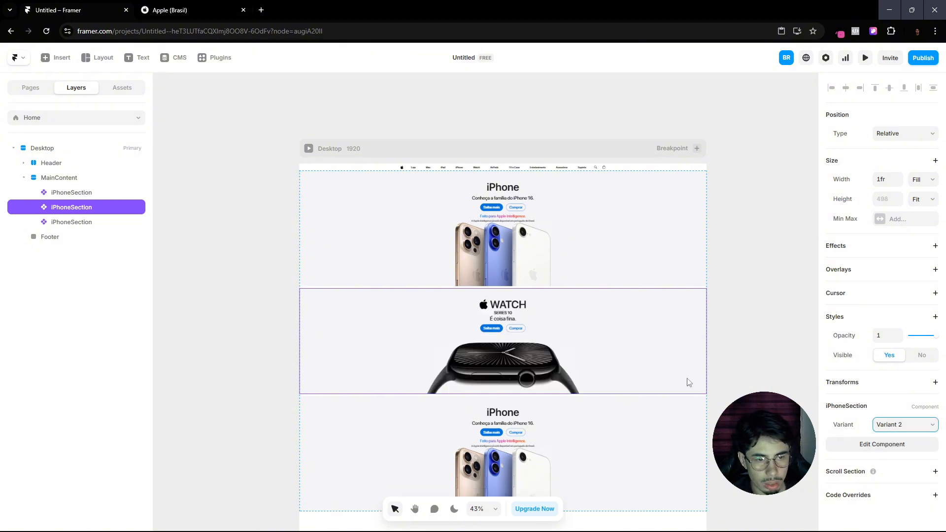
{"action": "left_click", "coordinate": [219, 238]}
{"action": "scroll", "coordinate": [489, 325], "scroll_direction": "up", "scroll_amount": 5}
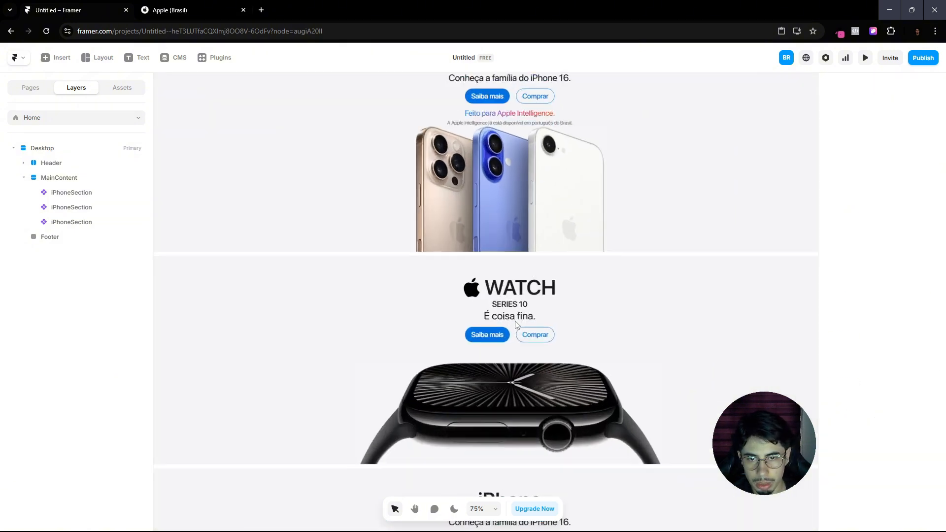
{"action": "scroll", "coordinate": [495, 310], "scroll_direction": "down", "scroll_amount": 4}
Step: Open the iPhoneSection component, examine the Dia das Mães section on the Apple website, and return to Framer
{"action": "double_click", "coordinate": [500, 298]}
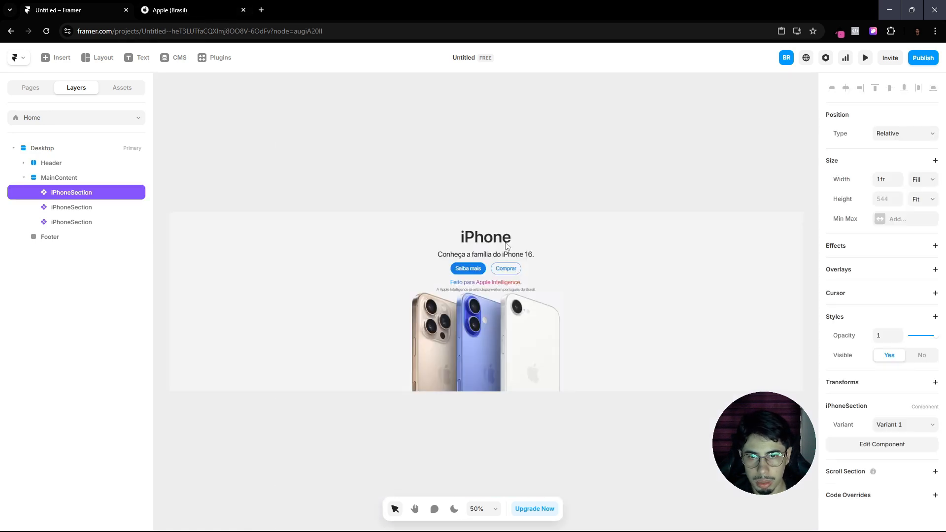
{"action": "scroll", "coordinate": [680, 303], "scroll_direction": "down", "scroll_amount": 5}
{"action": "left_click_drag", "start_coordinate": [611, 235], "coordinate": [566, 243]}
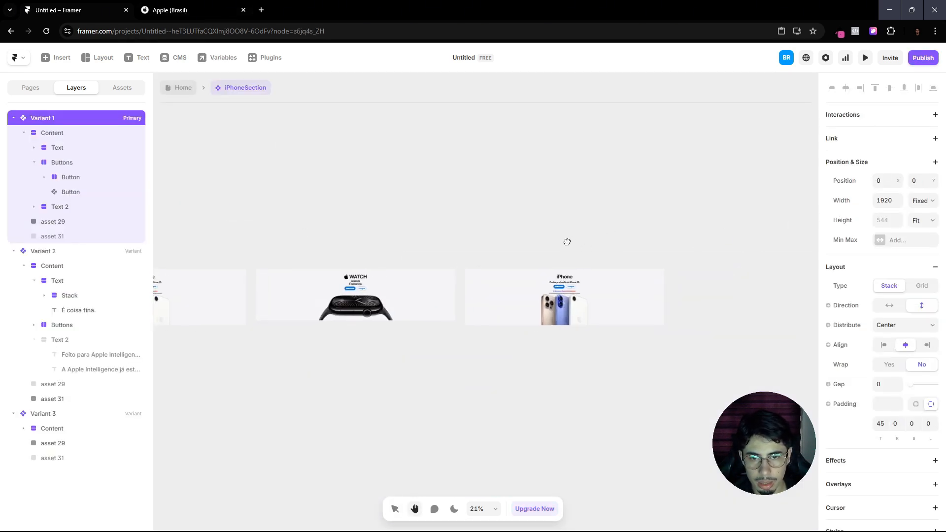
{"action": "left_click", "coordinate": [394, 509]}
{"action": "key", "text": "shift+2"}
{"action": "left_click", "coordinate": [167, 10]}
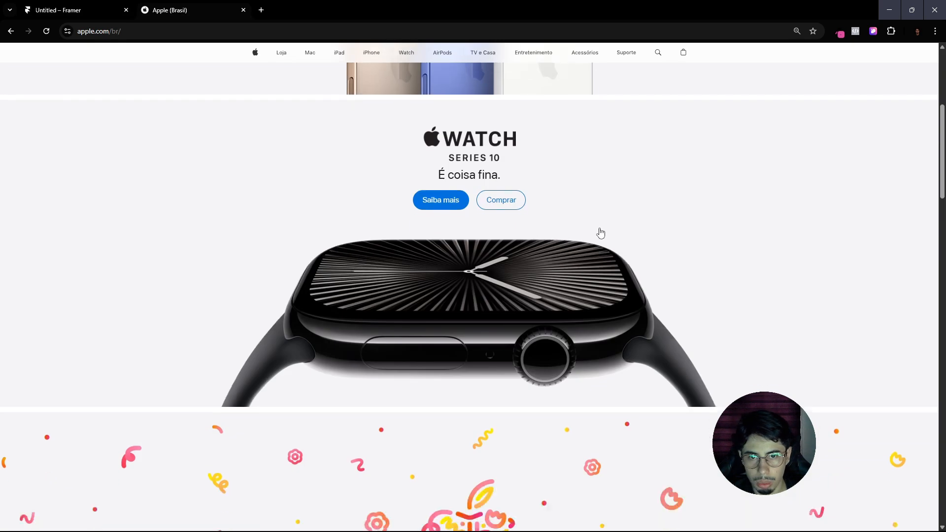
{"action": "scroll", "coordinate": [542, 251], "scroll_direction": "down", "scroll_amount": 10}
{"action": "scroll", "coordinate": [321, 139], "scroll_direction": "up", "scroll_amount": 5}
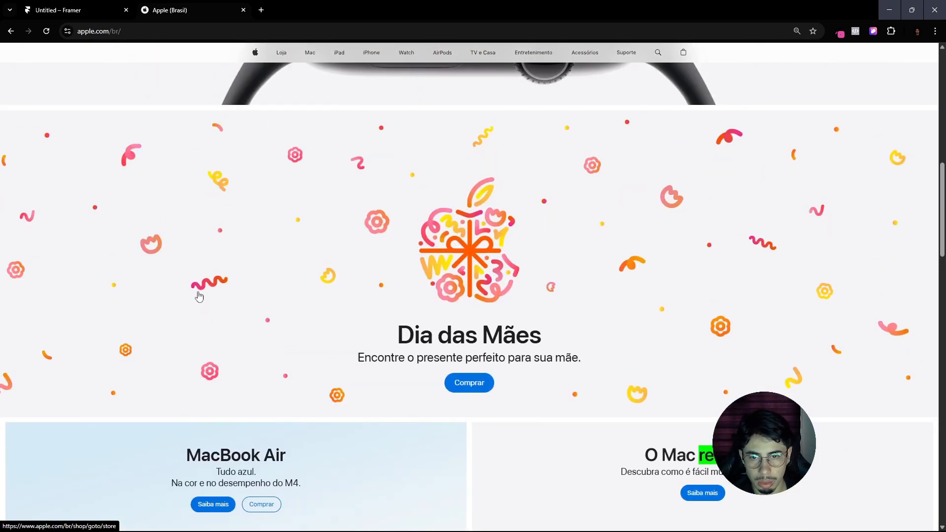
{"action": "left_click", "coordinate": [37, 7]}
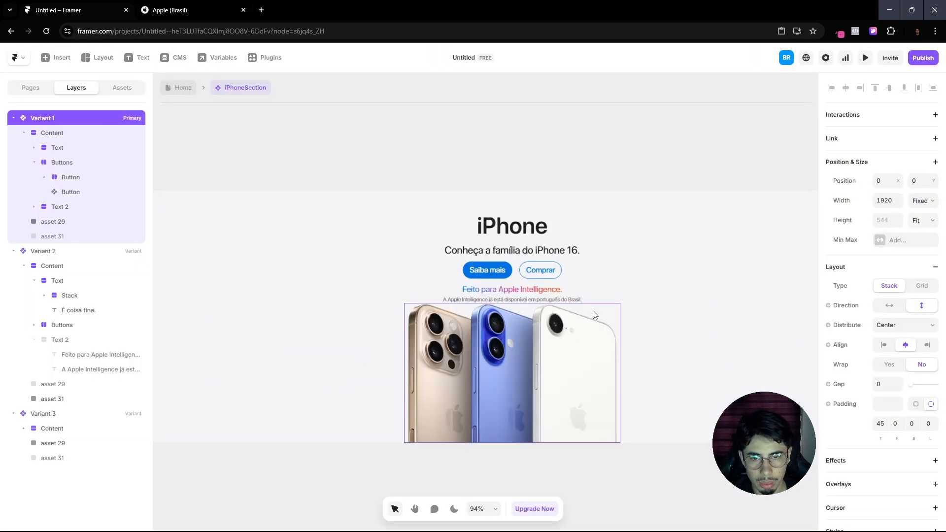
Step: Select Variant 3 of the iPhoneSection component and switch to the Figma file with the confetti apple image, asset 32
{"action": "scroll", "coordinate": [595, 314], "scroll_direction": "down", "scroll_amount": 2}
{"action": "left_click", "coordinate": [564, 356]}
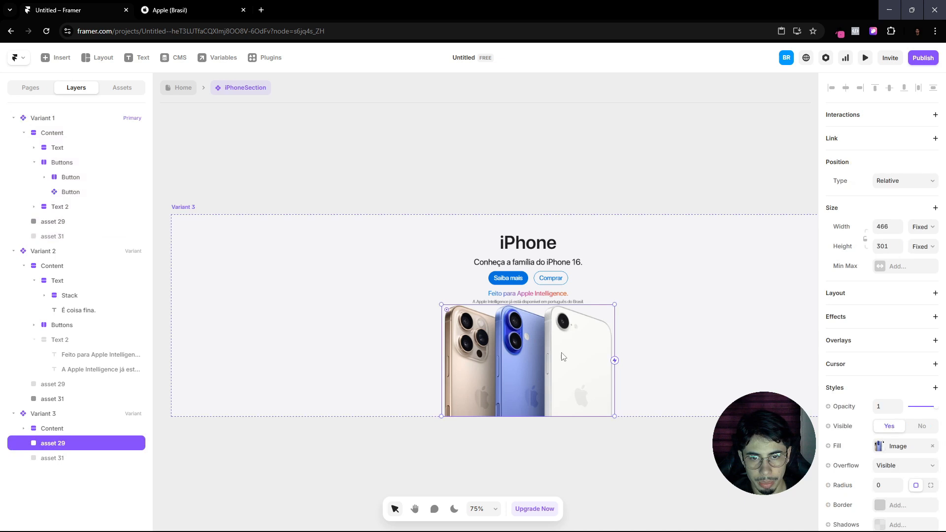
{"action": "left_click", "coordinate": [194, 207]}
{"action": "scroll", "coordinate": [904, 383], "scroll_direction": "down", "scroll_amount": 2}
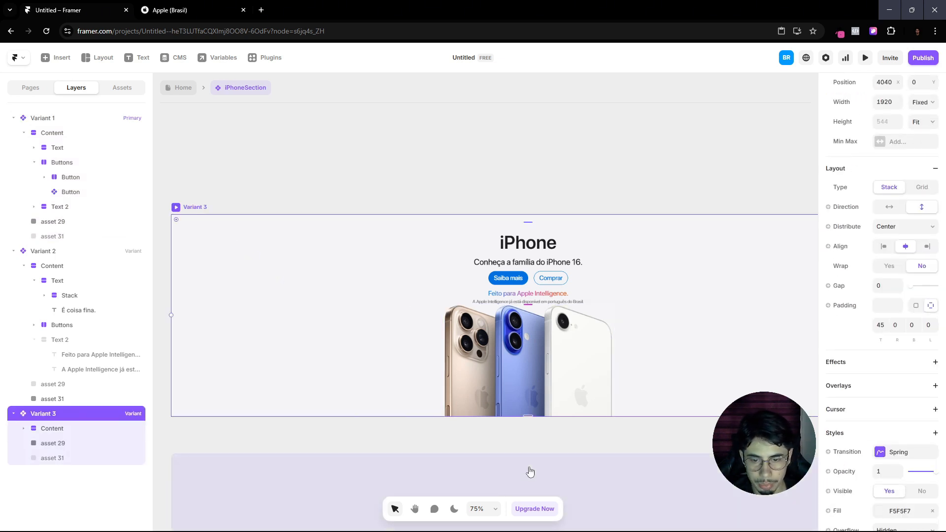
{"action": "left_click", "coordinate": [448, 454]}
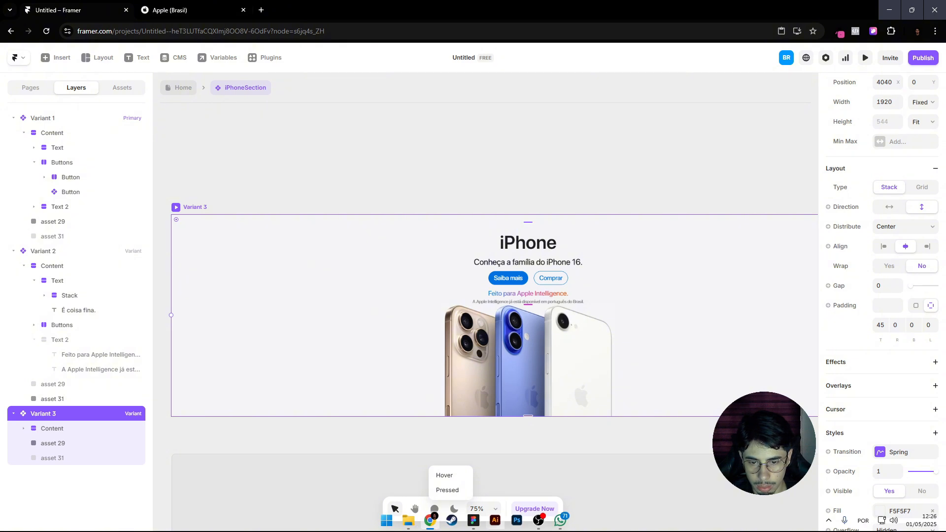
{"action": "left_click", "coordinate": [473, 520]}
{"action": "key", "text": "ctrl+v"}
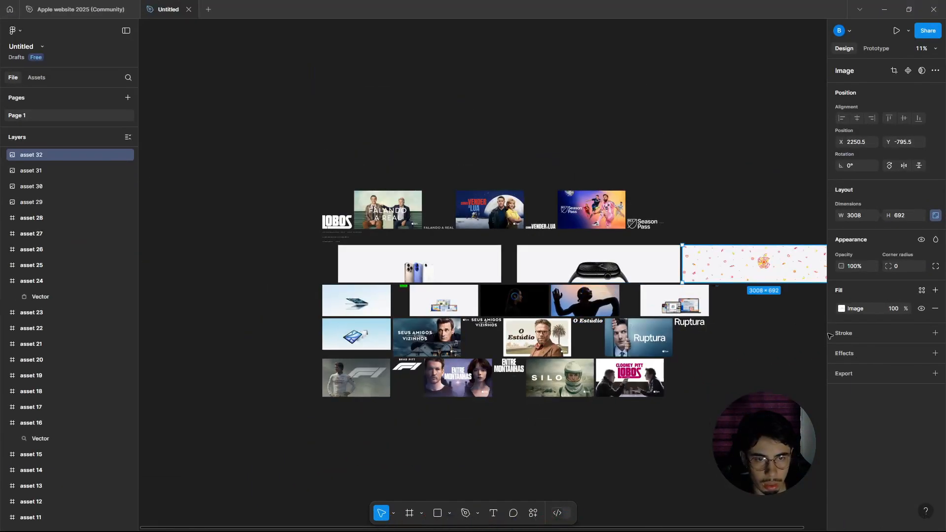
Step: Copy asset 32 with the Figma to HTML with Framer plugin and paste it into Variant 3 in Framer
{"action": "left_click", "coordinate": [533, 513]}
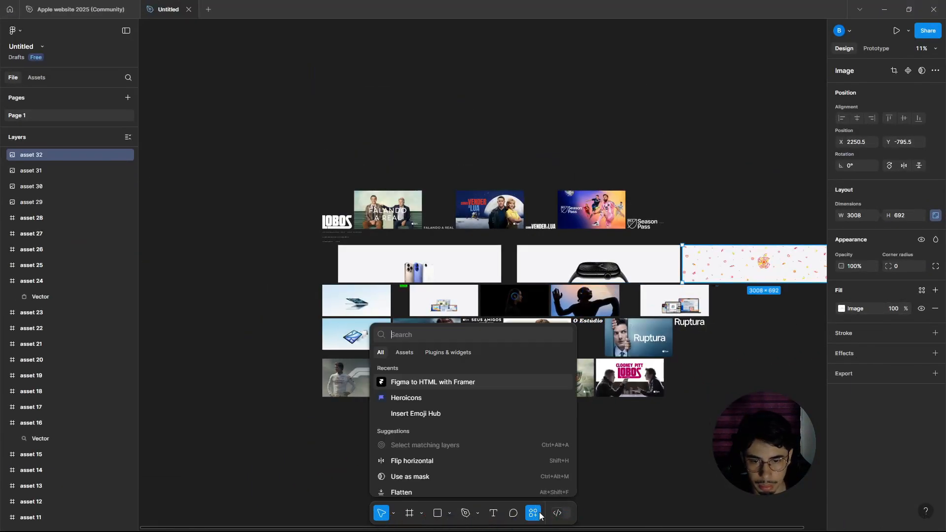
{"action": "left_click", "coordinate": [414, 382]}
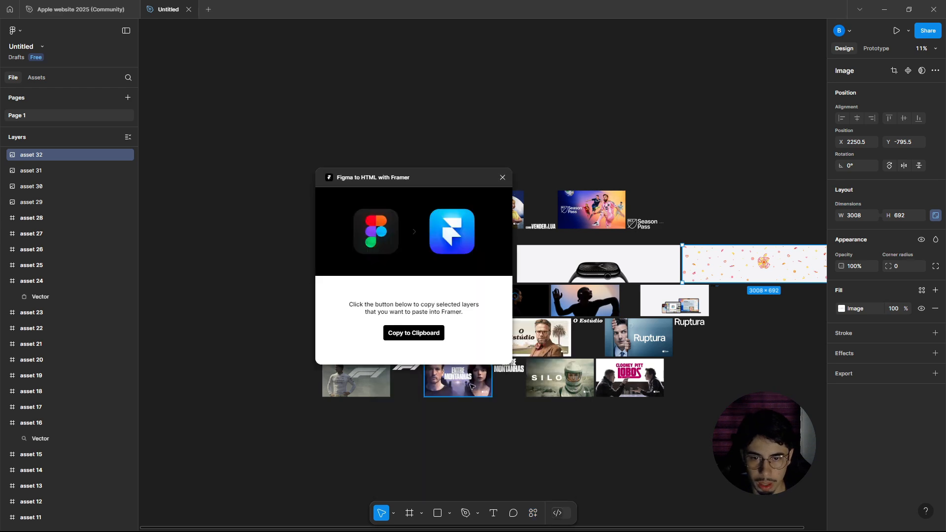
{"action": "left_click", "coordinate": [414, 332]}
{"action": "left_click", "coordinate": [885, 9]}
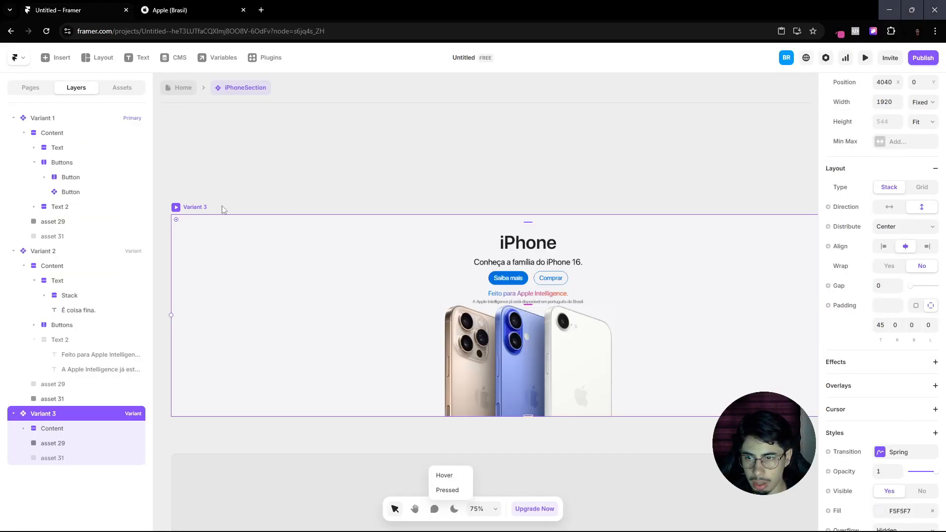
{"action": "key", "text": "ctrl+v"}
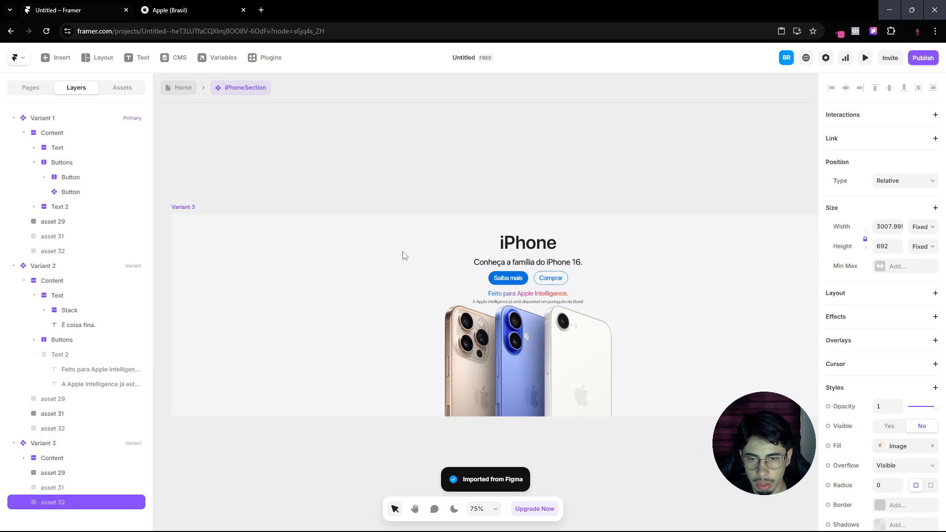
Step: Make the imported asset 32 image visible in Variant 3
{"action": "scroll", "coordinate": [398, 259], "scroll_direction": "down", "scroll_amount": 3}
{"action": "left_click", "coordinate": [51, 488]}
{"action": "key", "text": "Delete"}
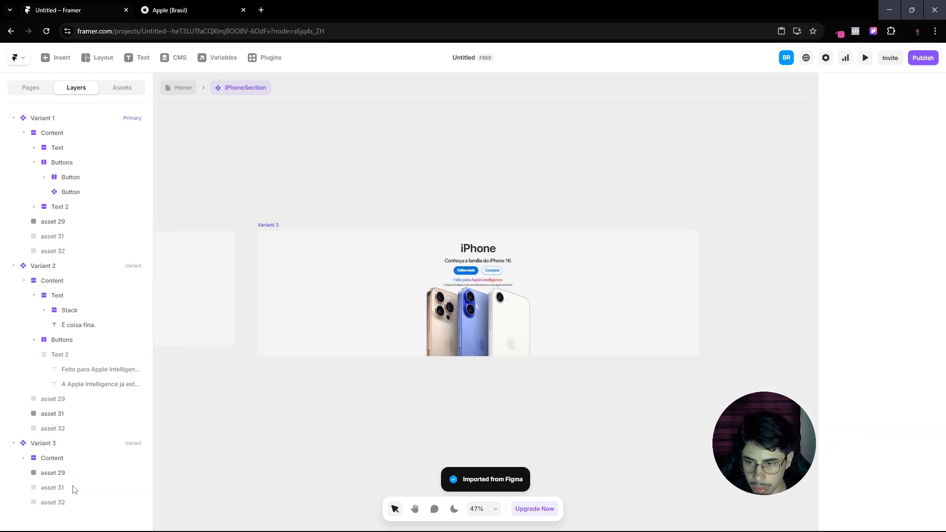
{"action": "left_click", "coordinate": [67, 502]}
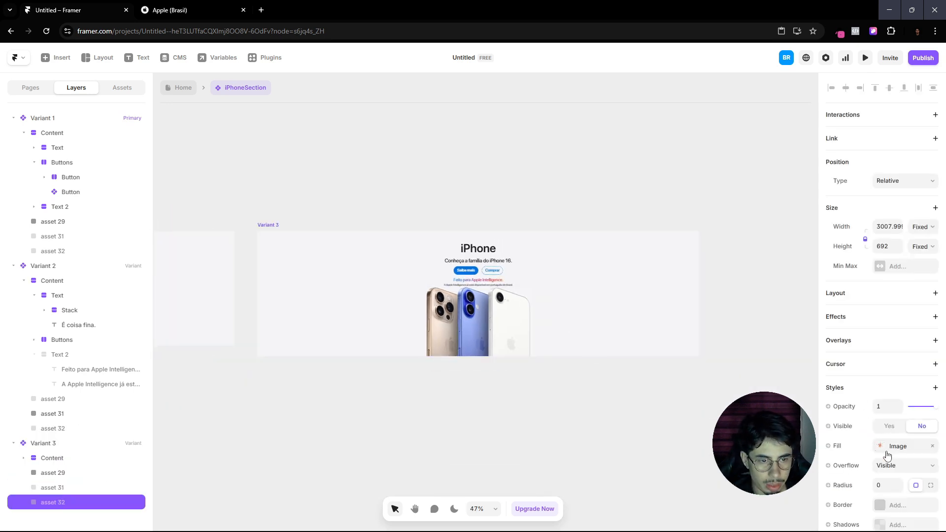
{"action": "left_click", "coordinate": [889, 425]}
{"action": "scroll", "coordinate": [471, 383], "scroll_direction": "down", "scroll_amount": 10}
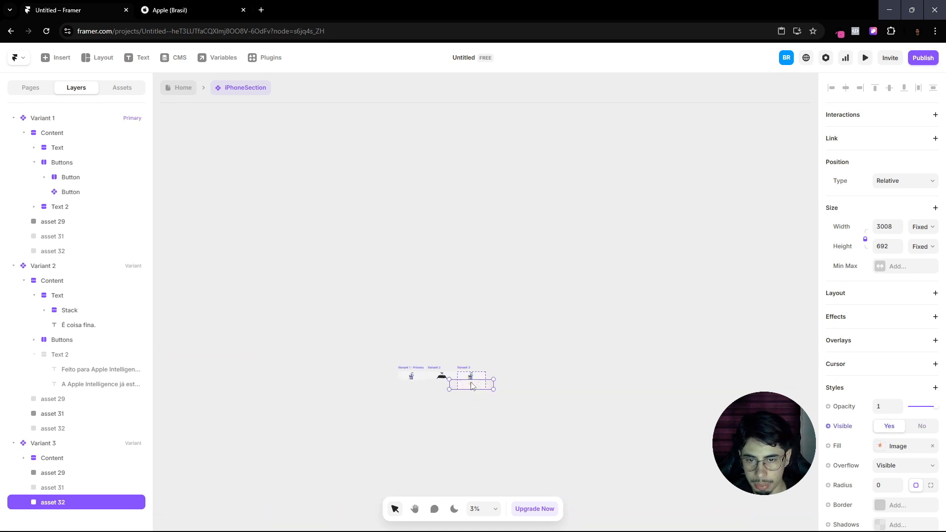
{"action": "scroll", "coordinate": [471, 385], "scroll_direction": "up", "scroll_amount": 10}
{"action": "scroll", "coordinate": [477, 392], "scroll_direction": "down", "scroll_amount": 3}
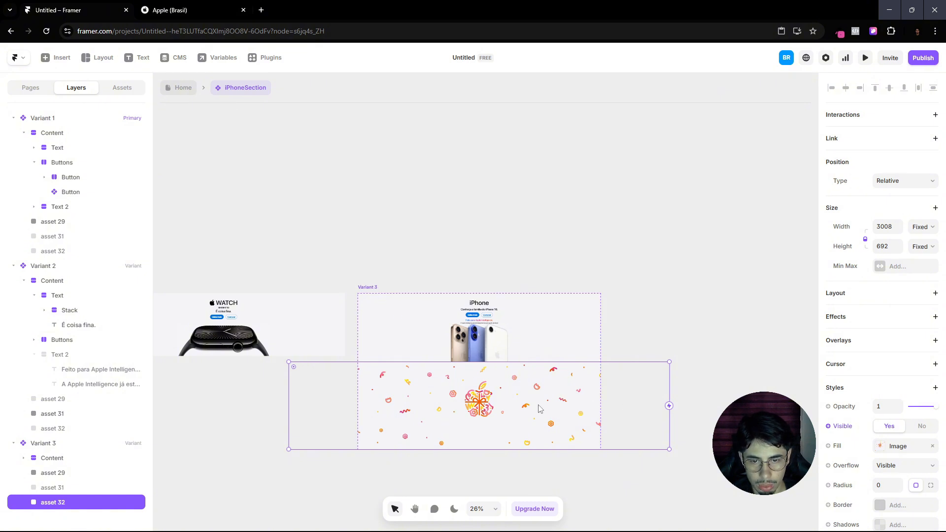
Step: Move asset 32 above the iPhone image in Variant 3's stack and set its position type to Absolute
{"action": "left_click_drag", "start_coordinate": [538, 408], "coordinate": [515, 394]}
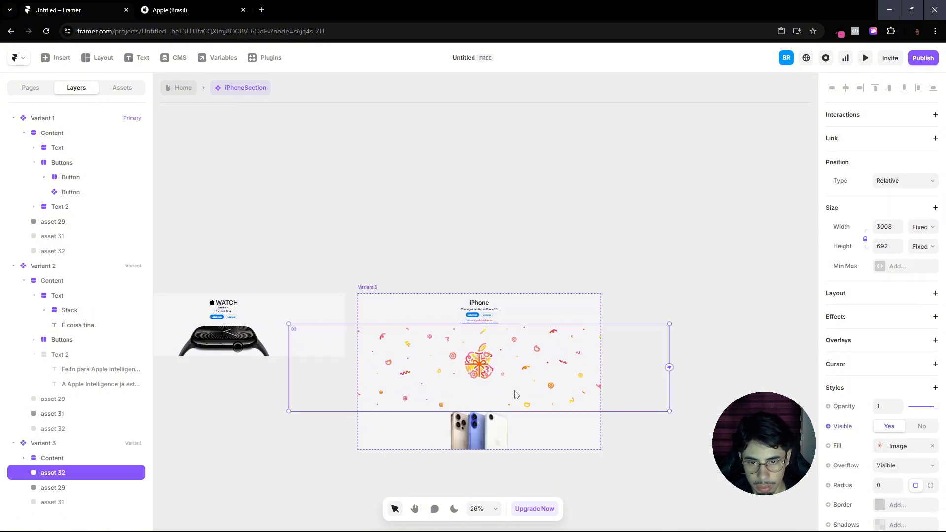
{"action": "left_click", "coordinate": [901, 183]}
{"action": "left_click", "coordinate": [893, 203]}
{"action": "scroll", "coordinate": [517, 318], "scroll_direction": "up", "scroll_amount": 3}
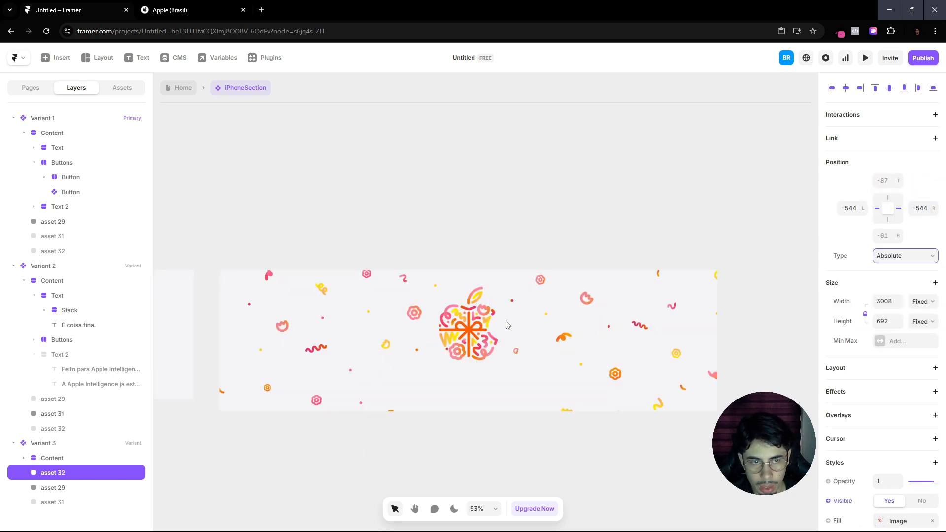
Step: Set asset 32's bottom offset and then its top offset to 0
{"action": "left_click", "coordinate": [890, 235]}
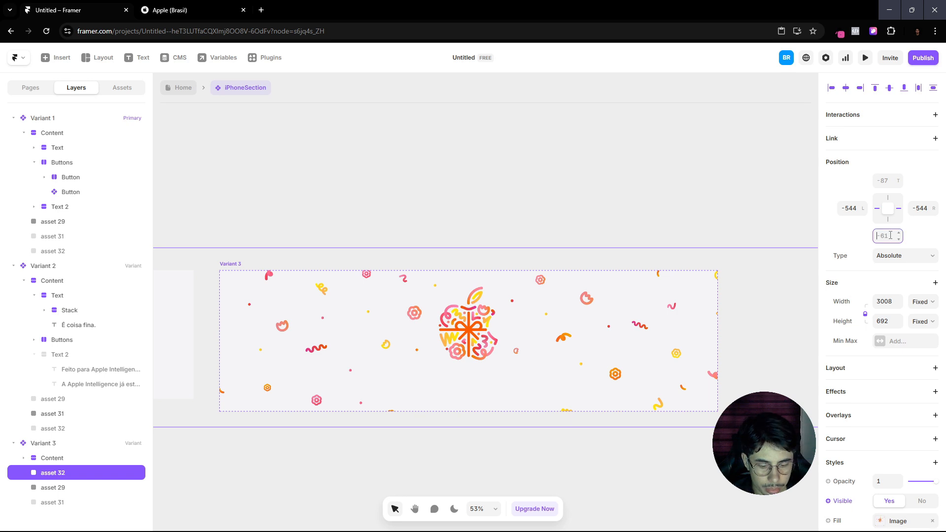
{"action": "type", "text": "0"}
{"action": "left_click", "coordinate": [883, 180]}
{"action": "type", "text": "0"}
{"action": "key", "text": "Return"}
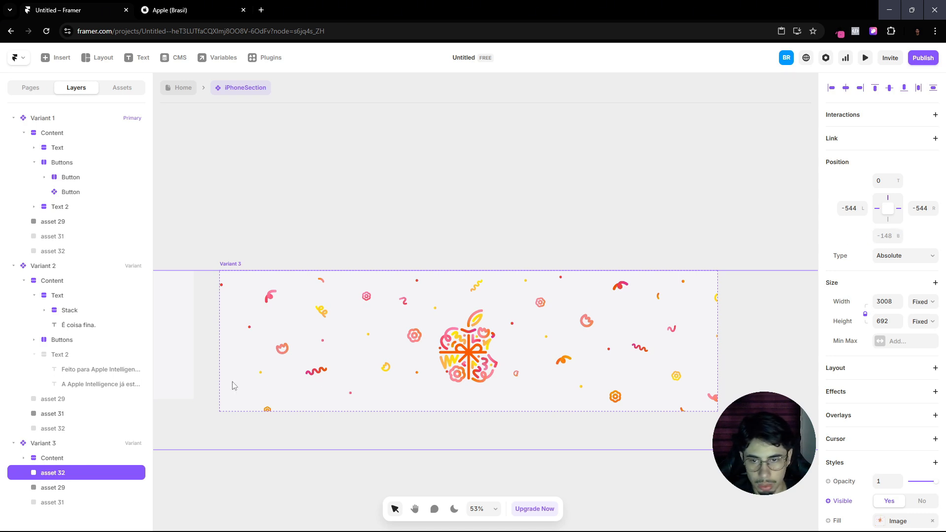
Step: Remove the iPhone image, asset 29, from view in Variant 3
{"action": "left_click", "coordinate": [56, 488]}
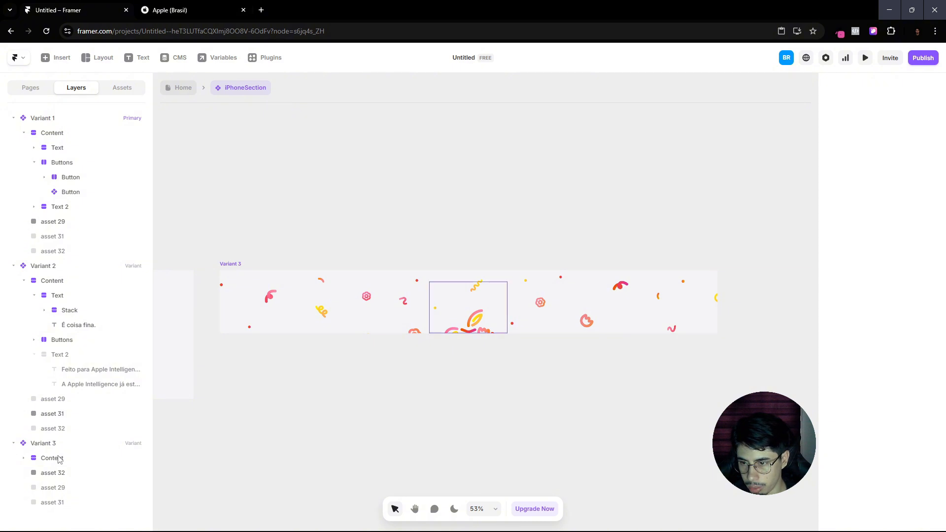
{"action": "left_click", "coordinate": [58, 458]}
{"action": "left_click", "coordinate": [32, 459]}
Step: Match Variant 3's height to asset 32 by changing it from Fit to a fixed 692
{"action": "left_click", "coordinate": [55, 473]}
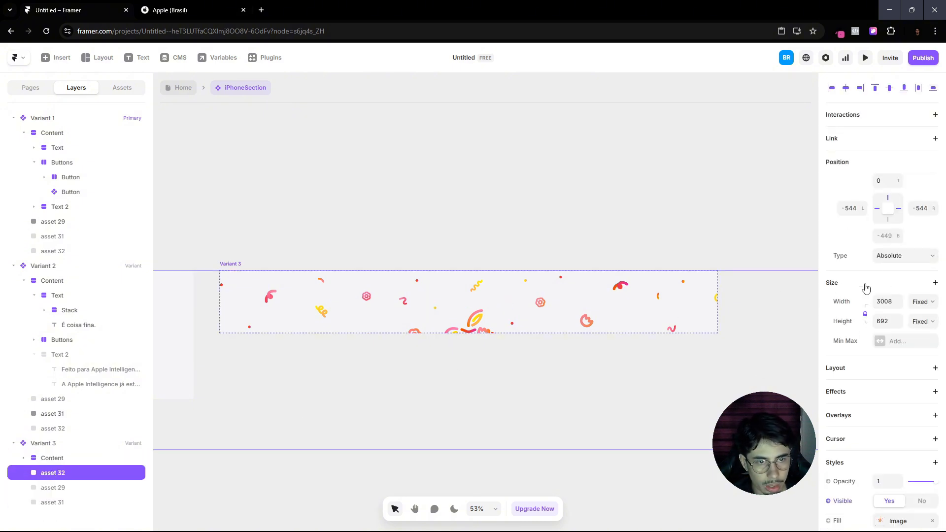
{"action": "left_click", "coordinate": [230, 264]}
{"action": "scroll", "coordinate": [882, 266], "scroll_direction": "up", "scroll_amount": 2}
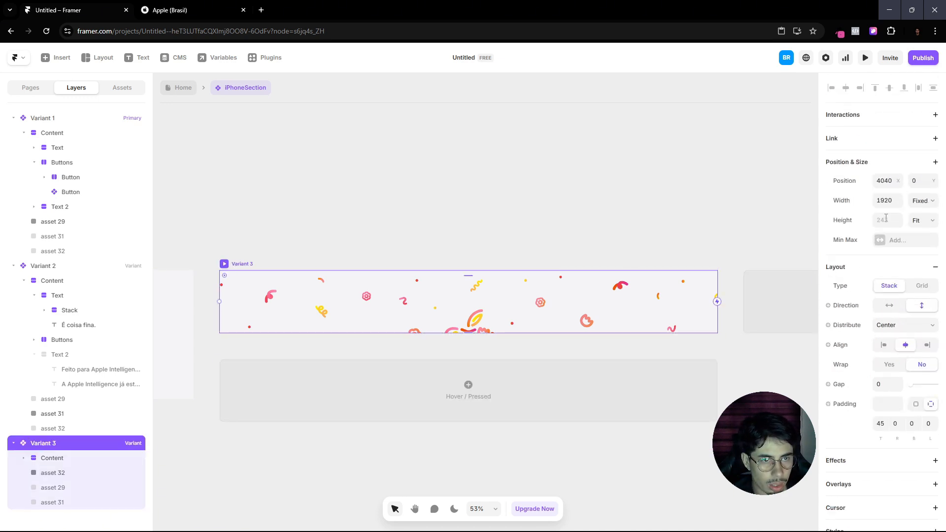
{"action": "left_click", "coordinate": [923, 221]}
{"action": "left_click", "coordinate": [919, 232]}
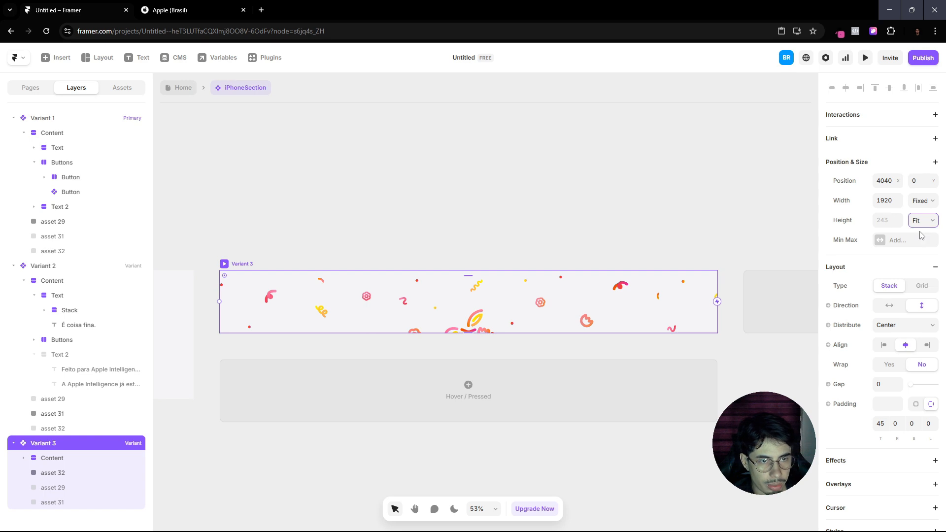
{"action": "left_click", "coordinate": [890, 221]}
{"action": "type", "text": "692"}
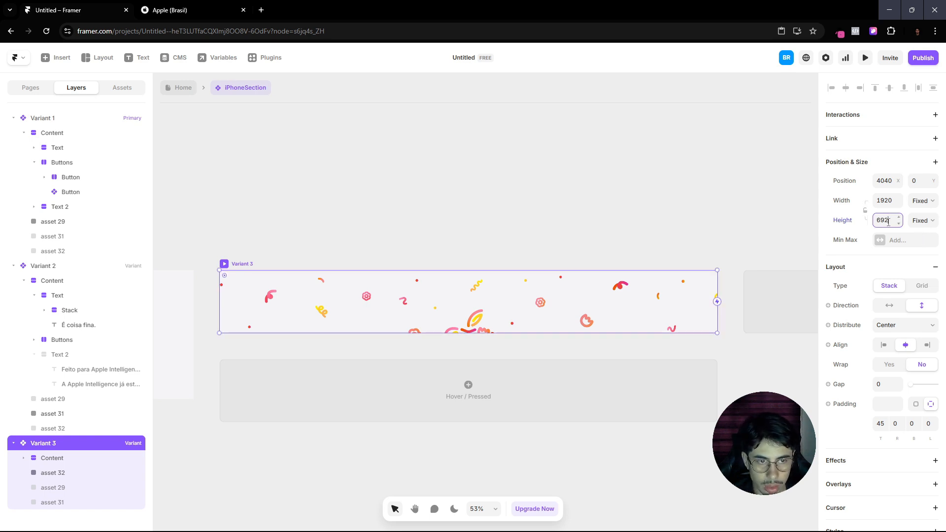
{"action": "key", "text": "Return"}
{"action": "left_click", "coordinate": [553, 206]}
{"action": "left_click_drag", "start_coordinate": [481, 308], "coordinate": [542, 258]}
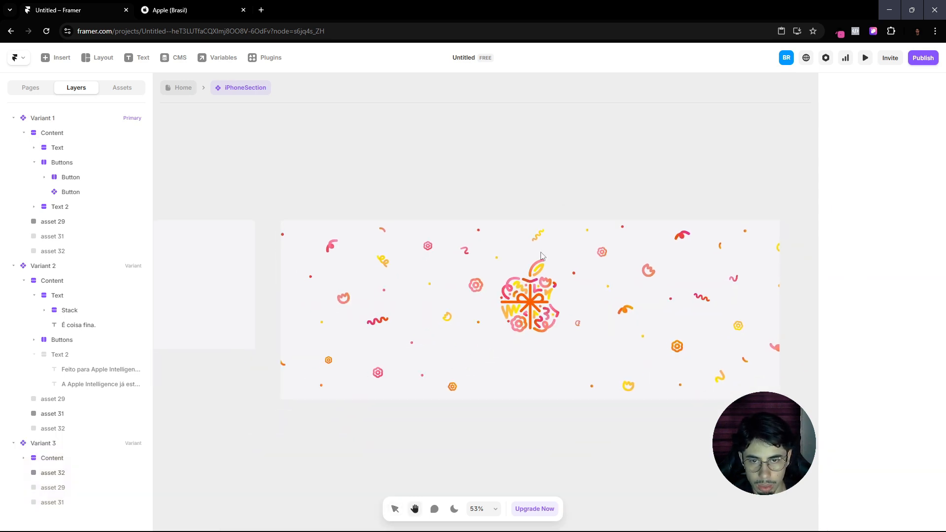
Step: Check asset 32's stacking order and add a Z Index of 3 to Variant 3's Content stack
{"action": "left_click", "coordinate": [288, 220]}
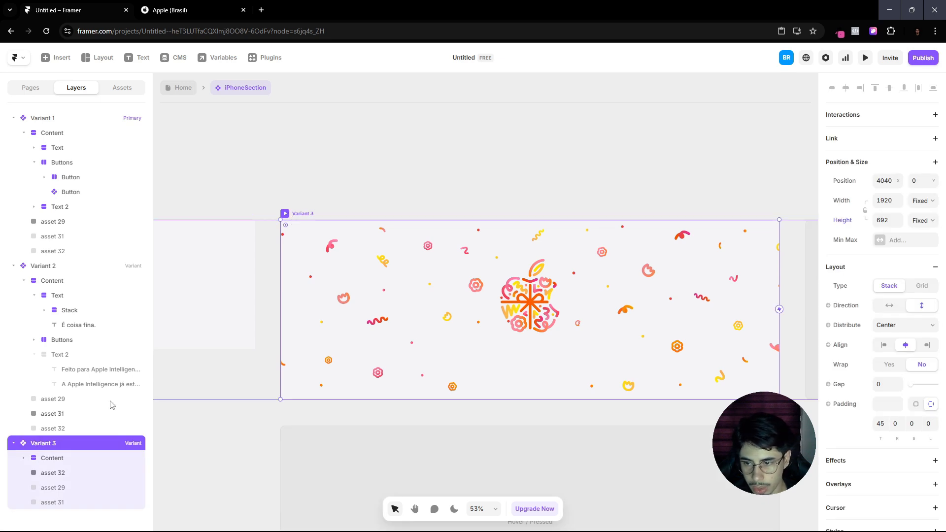
{"action": "left_click", "coordinate": [89, 473]}
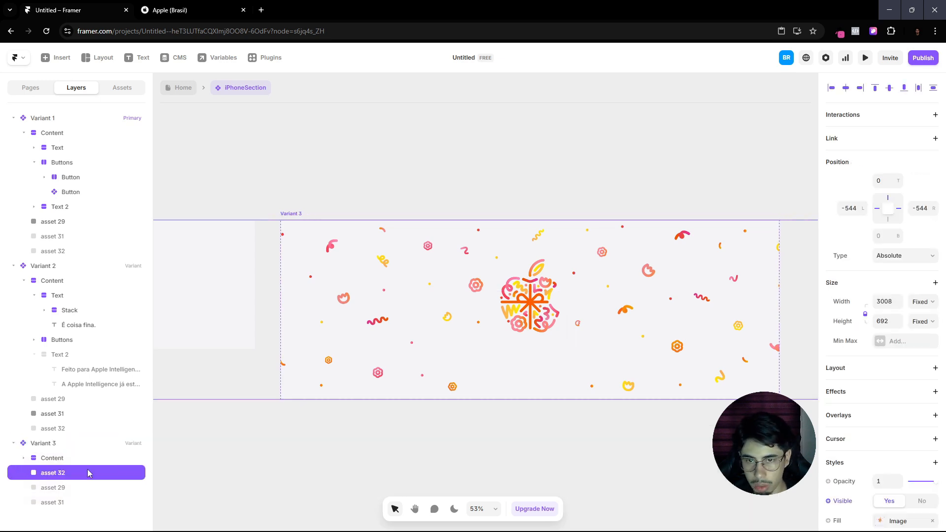
{"action": "scroll", "coordinate": [900, 374], "scroll_direction": "down", "scroll_amount": 4}
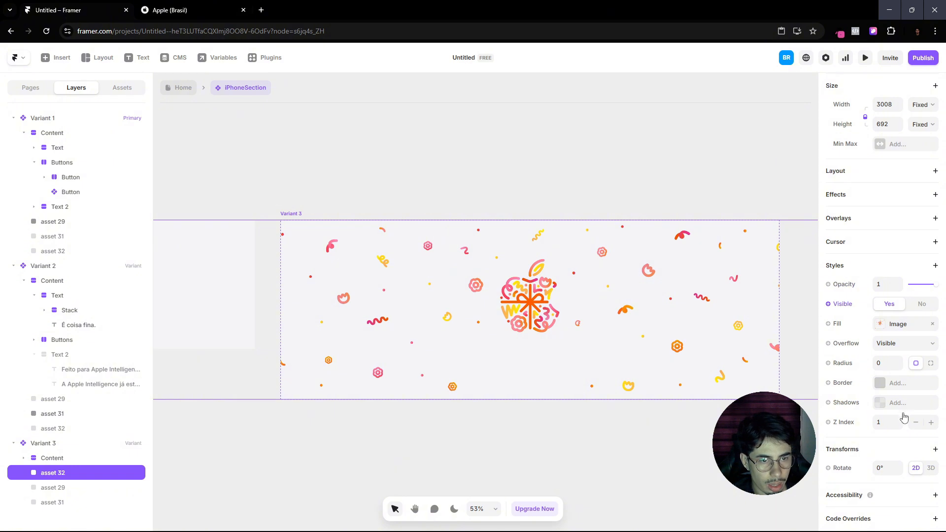
{"action": "left_click", "coordinate": [84, 460]}
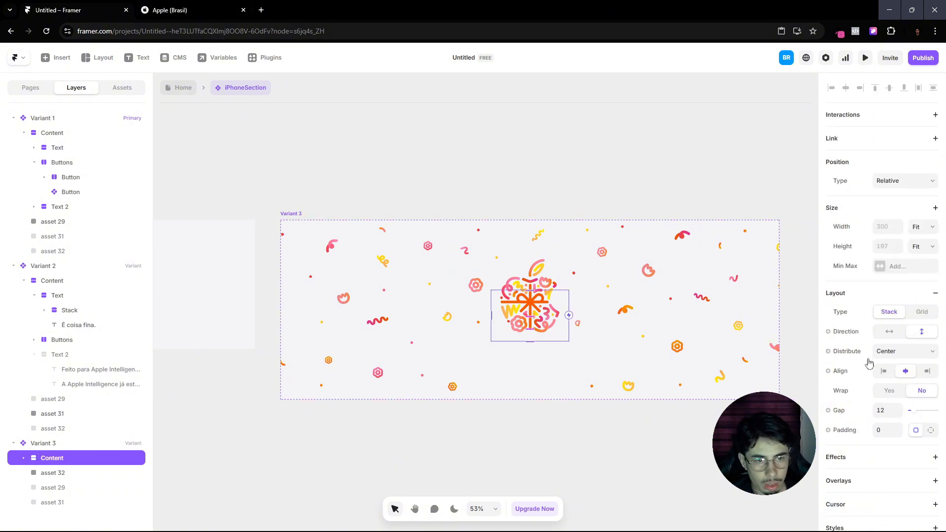
{"action": "scroll", "coordinate": [867, 306], "scroll_direction": "down", "scroll_amount": 1}
{"action": "scroll", "coordinate": [867, 306], "scroll_direction": "down", "scroll_amount": 4}
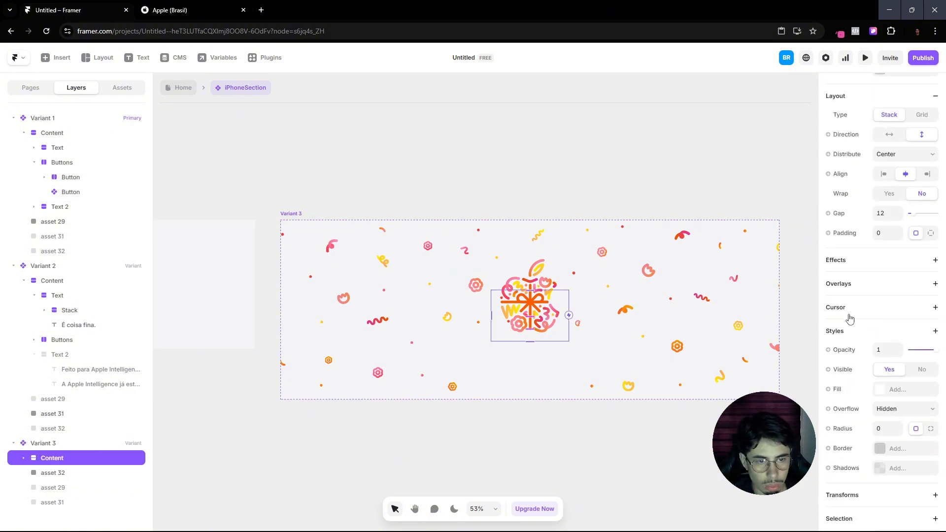
{"action": "scroll", "coordinate": [862, 313], "scroll_direction": "down", "scroll_amount": 1}
{"action": "left_click", "coordinate": [935, 281]}
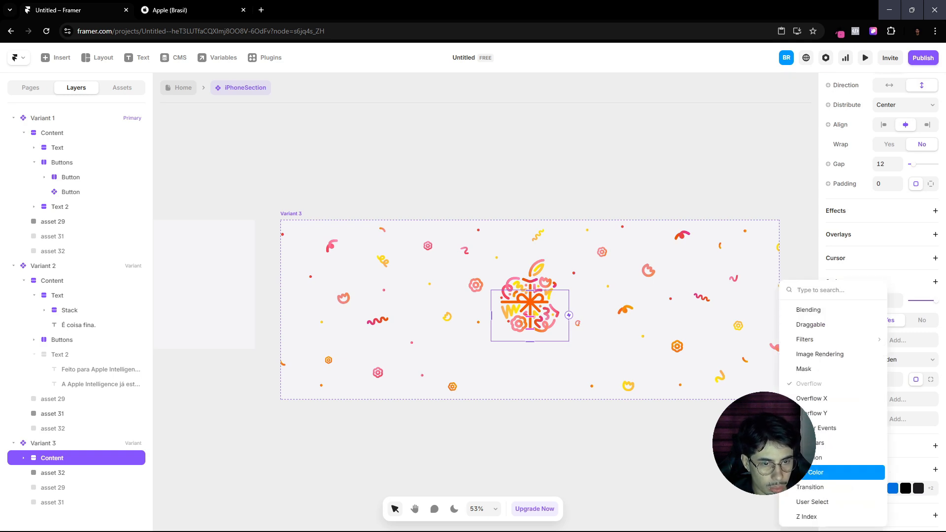
{"action": "left_click", "coordinate": [838, 499]}
{"action": "left_click", "coordinate": [880, 440]}
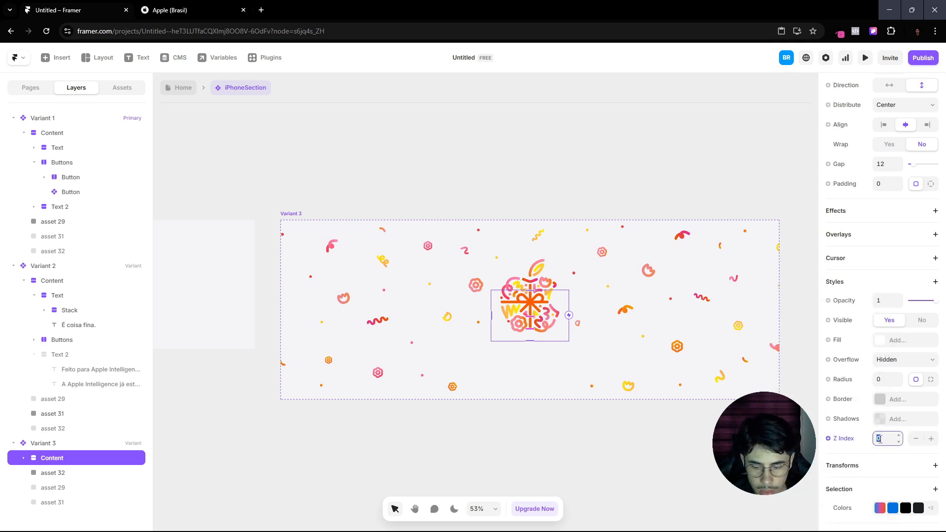
{"action": "type", "text": "3"}
{"action": "left_click", "coordinate": [526, 421]}
{"action": "scroll", "coordinate": [526, 420], "scroll_direction": "up", "scroll_amount": 5}
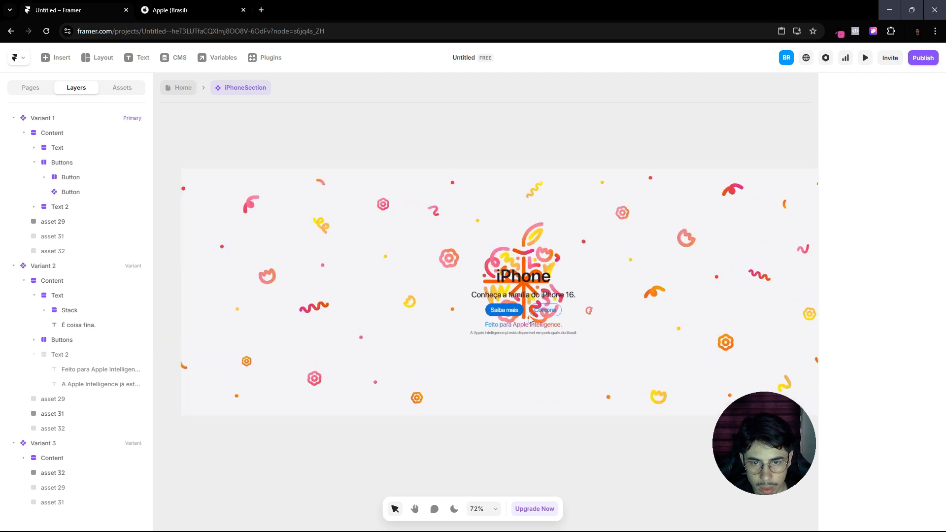
Step: Check the text placement on the Apple website and set Variant 3's stack distribution to End
{"action": "left_click", "coordinate": [589, 309]}
{"action": "scroll", "coordinate": [589, 309], "scroll_direction": "down", "scroll_amount": 5}
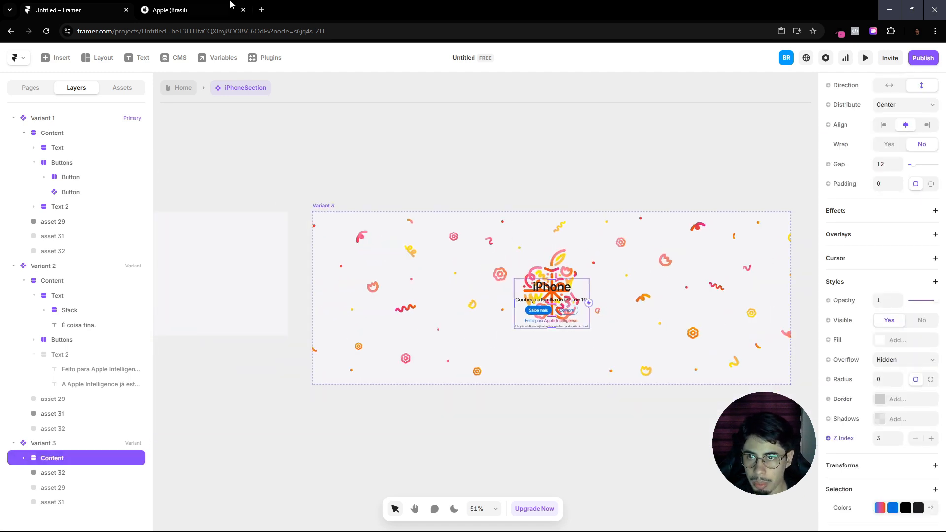
{"action": "key", "text": "ctrl+Tab"}
{"action": "left_click", "coordinate": [71, 9]}
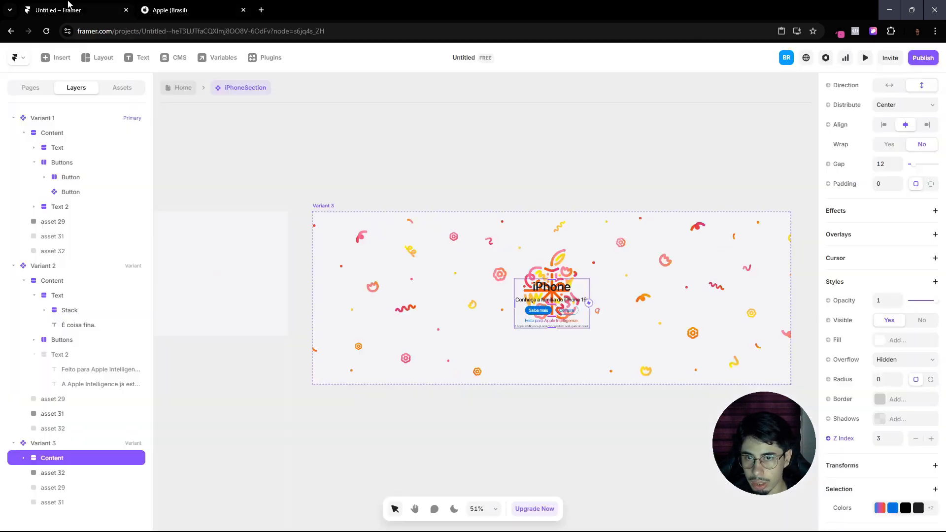
{"action": "left_click", "coordinate": [328, 205]}
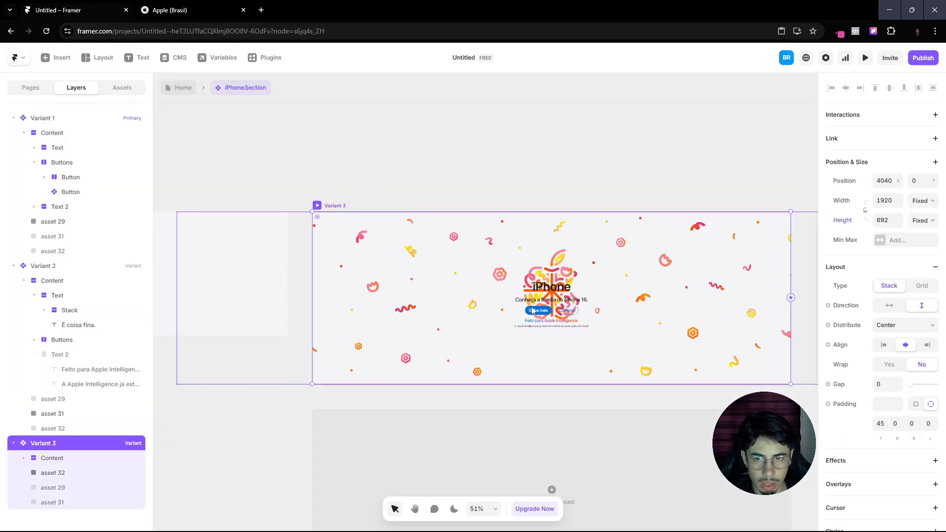
{"action": "left_click", "coordinate": [893, 326]}
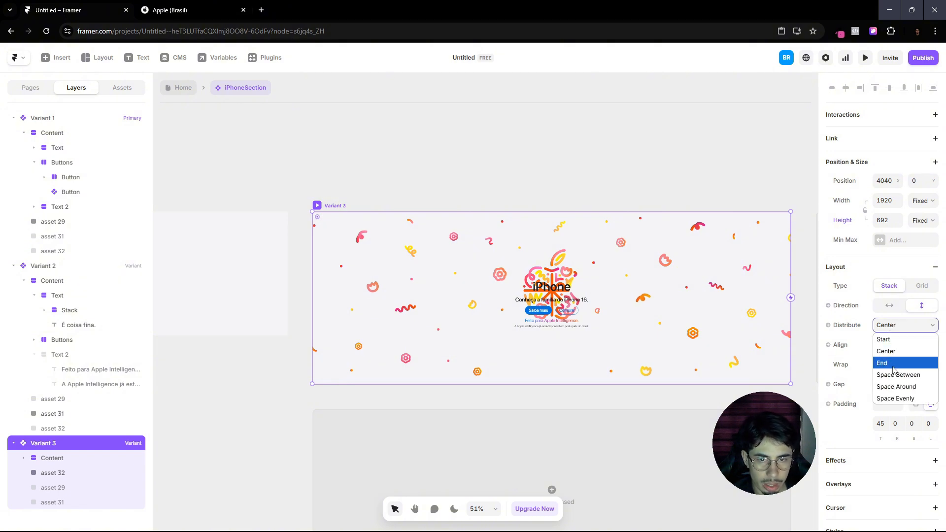
{"action": "left_click", "coordinate": [887, 361]}
{"action": "key", "text": "ctrl+plus"}
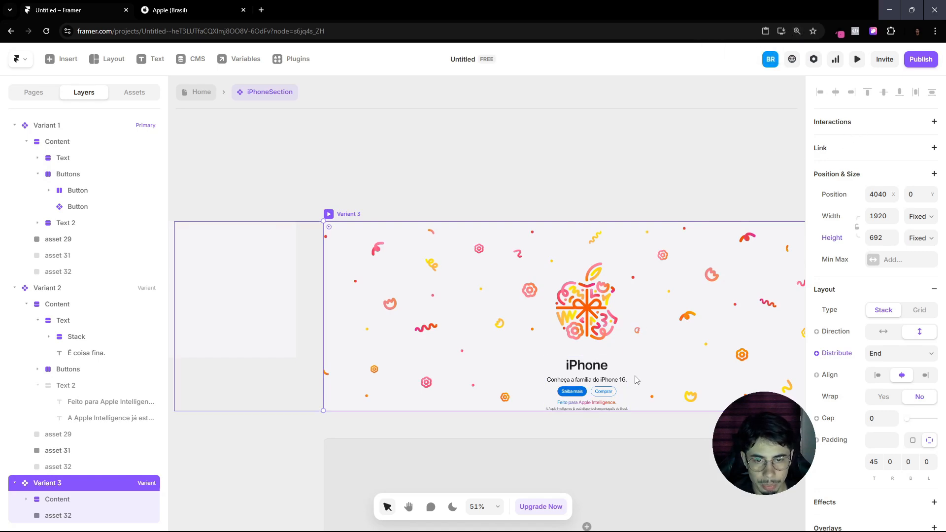
Step: Check the Dia das Mães headline on the Apple website and replace Variant 3's iPhone title with "Dia das Mães"
{"action": "scroll", "coordinate": [562, 379], "scroll_direction": "up", "scroll_amount": 5}
{"action": "scroll", "coordinate": [557, 373], "scroll_direction": "down", "scroll_amount": 3}
{"action": "left_click", "coordinate": [226, 4]}
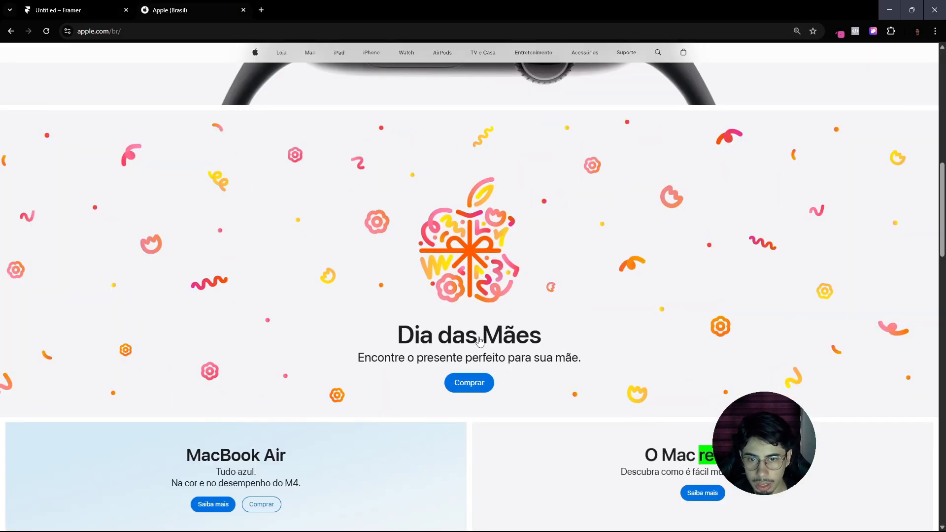
{"action": "left_click", "coordinate": [93, 4]}
{"action": "double_click", "coordinate": [517, 335]}
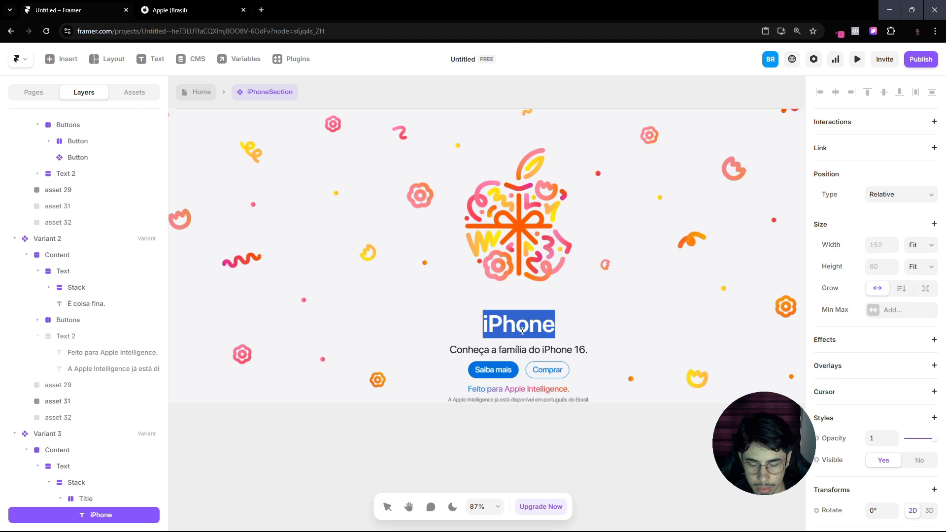
{"action": "type", "text": "Dida"}
{"action": "key", "text": "BackSpace"}
{"action": "key", "text": "BackSpace"}
{"action": "type", "text": "a D"}
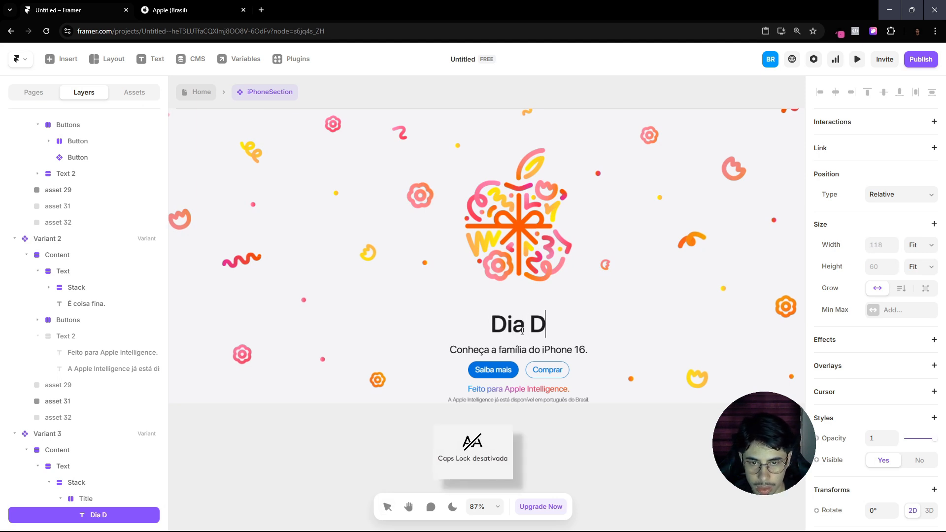
{"action": "key", "text": "BackSpace"}
{"action": "type", "text": "das"}
{"action": "key", "text": "Caps_Lock"}
{"action": "type", "text": "M"}
{"action": "key", "text": "Caps_Lock"}
{"action": "type", "text": "ã"}
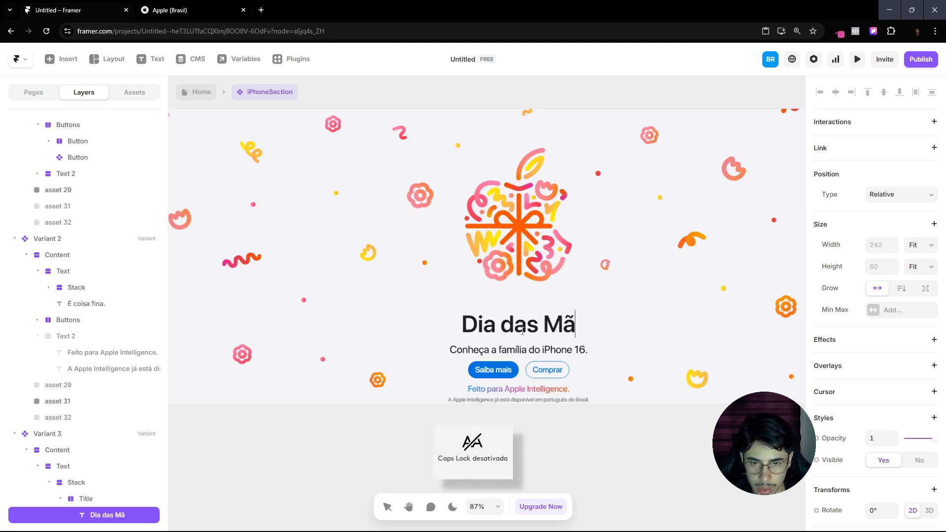
{"action": "type", "text": "es"}
Step: Check the website's subtitle and replace the line below Variant 3's title with "Encontre o presente perfeito para sua mãe."
{"action": "left_click", "coordinate": [186, 7]}
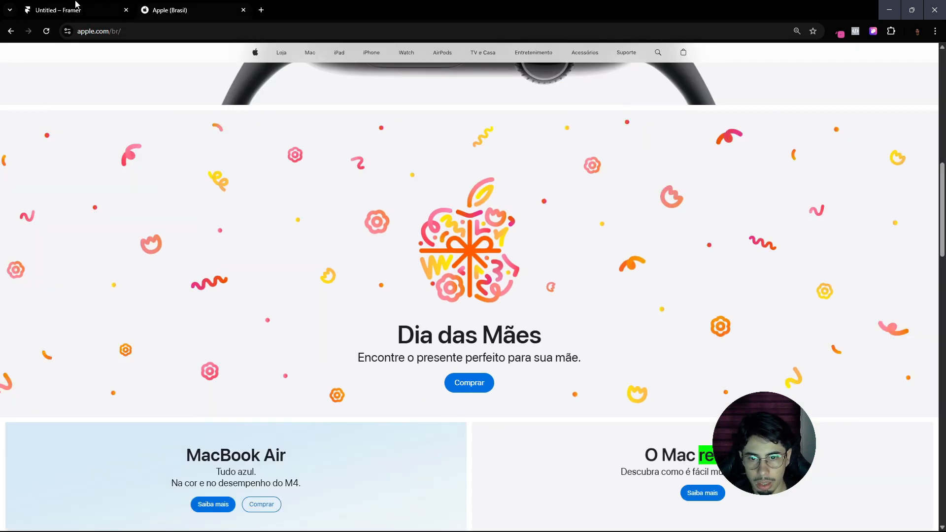
{"action": "left_click", "coordinate": [49, 7]}
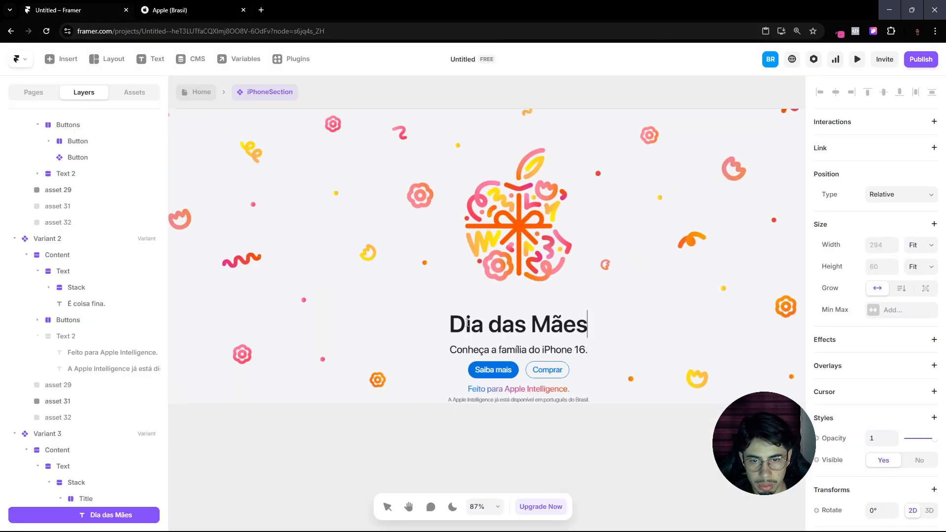
{"action": "double_click", "coordinate": [533, 348]}
{"action": "key", "text": "ctrl+a"}
{"action": "type", "text": "E"}
{"action": "key", "text": "Caps_Lock"}
{"action": "type", "text": "nc"}
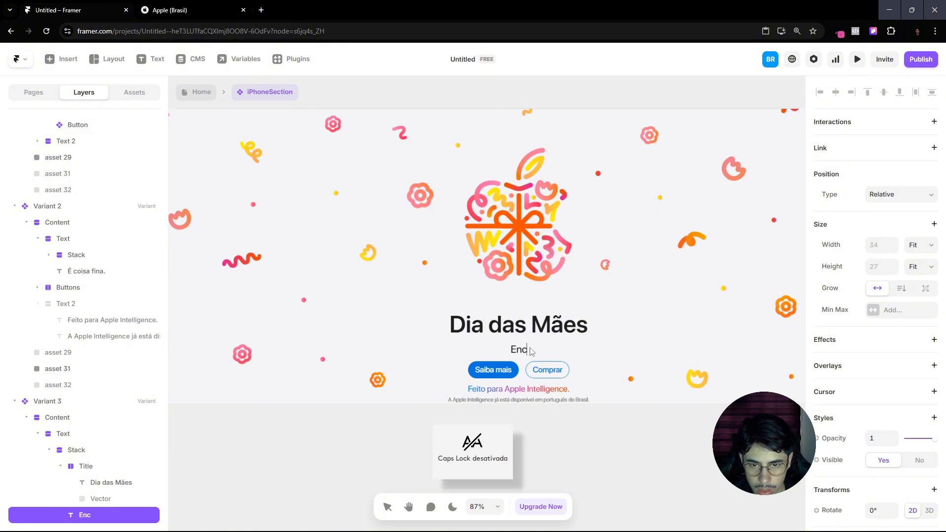
{"action": "type", "text": "ontre o p"}
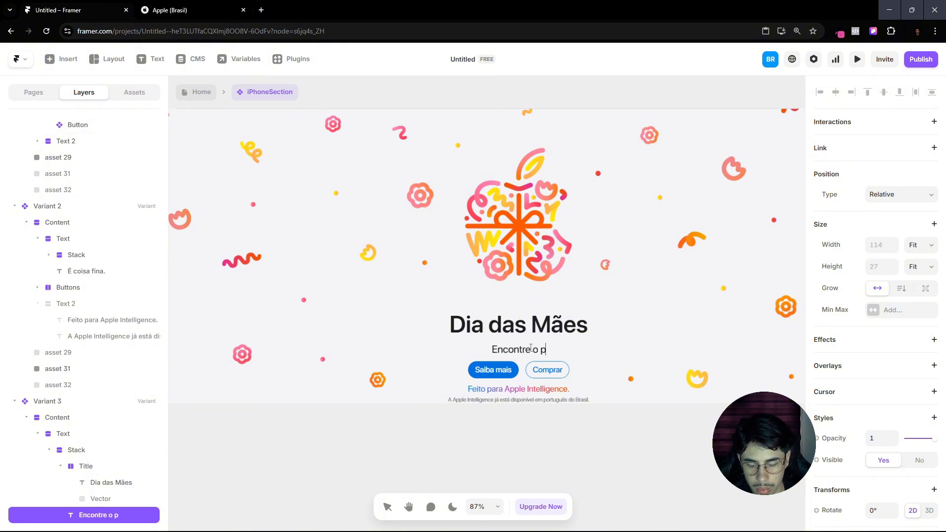
{"action": "type", "text": "resente perfeito "}
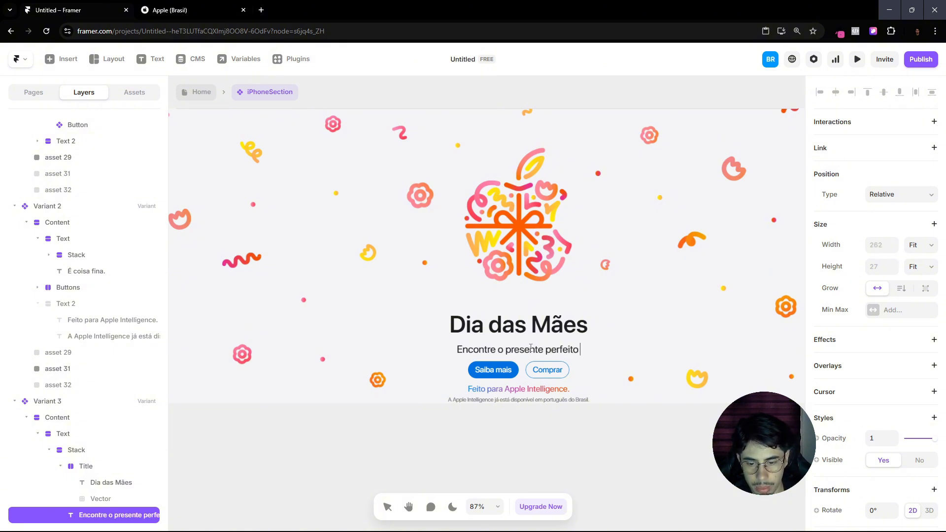
{"action": "type", "text": "para sua mãe."}
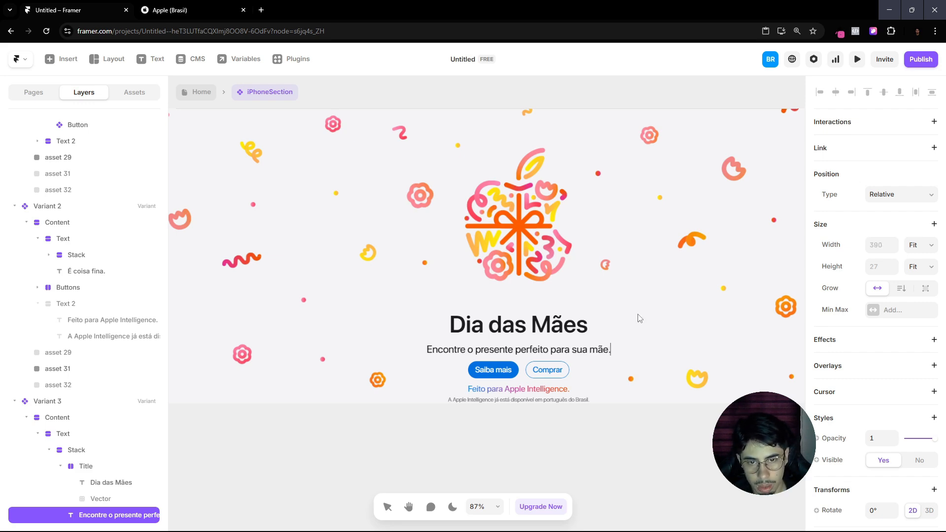
{"action": "key", "text": "Escape"}
Step: Check the website's button and relabel Variant 3's blue button as "Comprar"
{"action": "left_click", "coordinate": [171, 9]}
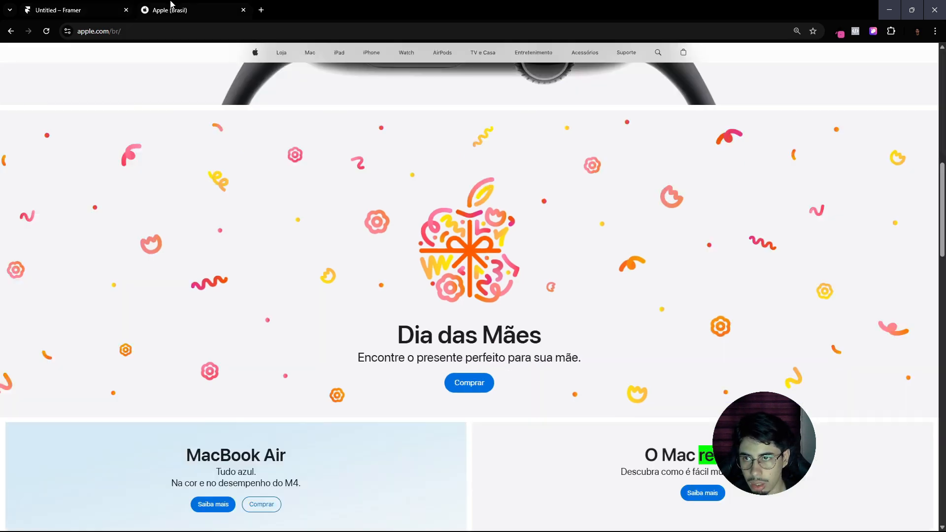
{"action": "left_click", "coordinate": [95, 5]}
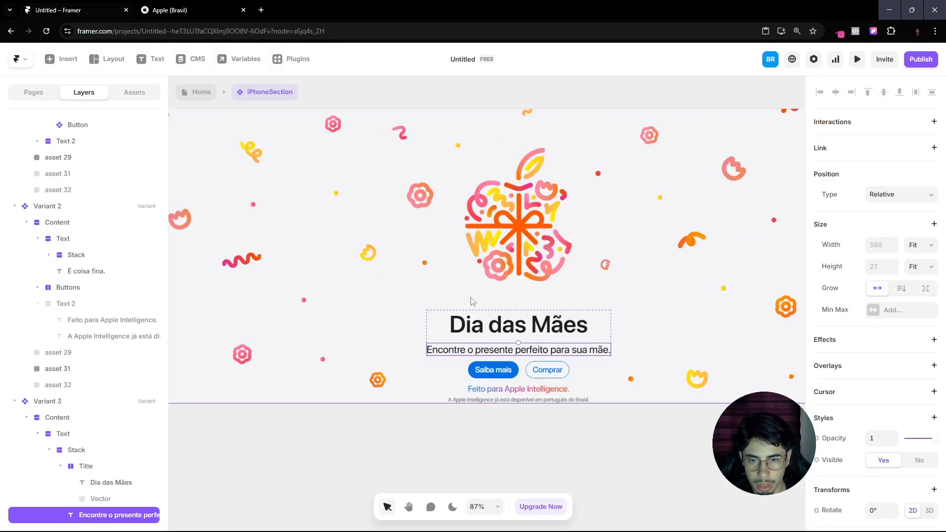
{"action": "left_click", "coordinate": [516, 370]}
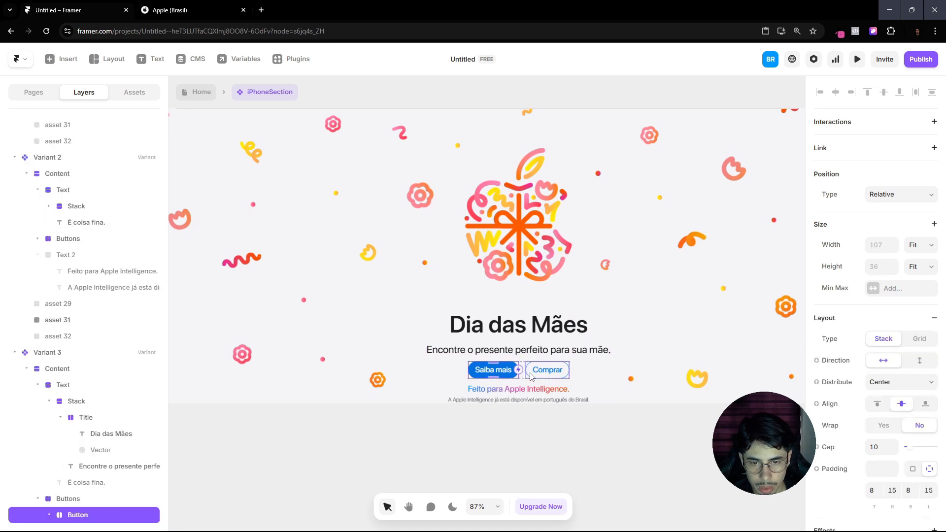
{"action": "double_click", "coordinate": [497, 373]}
{"action": "key", "text": "Caps_Lock"}
{"action": "type", "text": "Compr"}
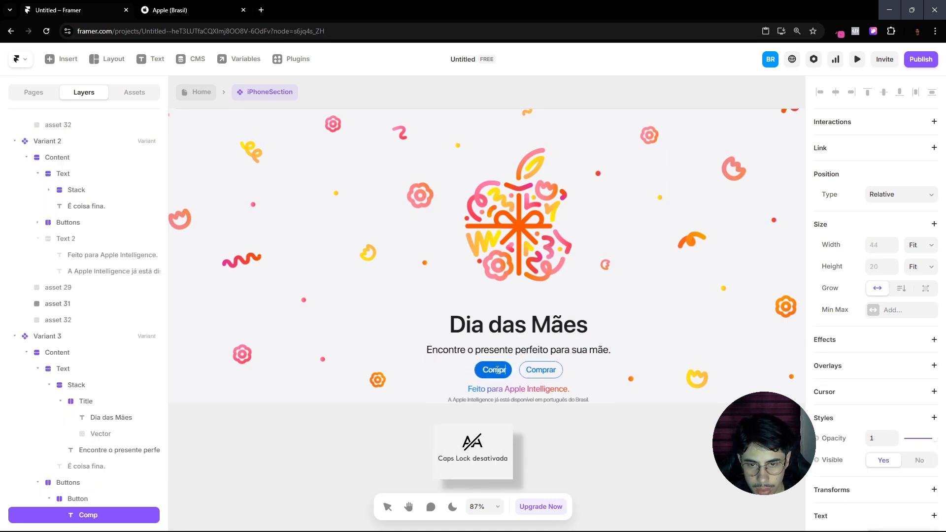
{"action": "type", "text": "ar"}
{"action": "key", "text": "Escape"}
Step: Hide Variant 3's outlined Comprar button and move the blue button out of the Buttons stack, directly into Content above it
{"action": "left_click", "coordinate": [537, 371]}
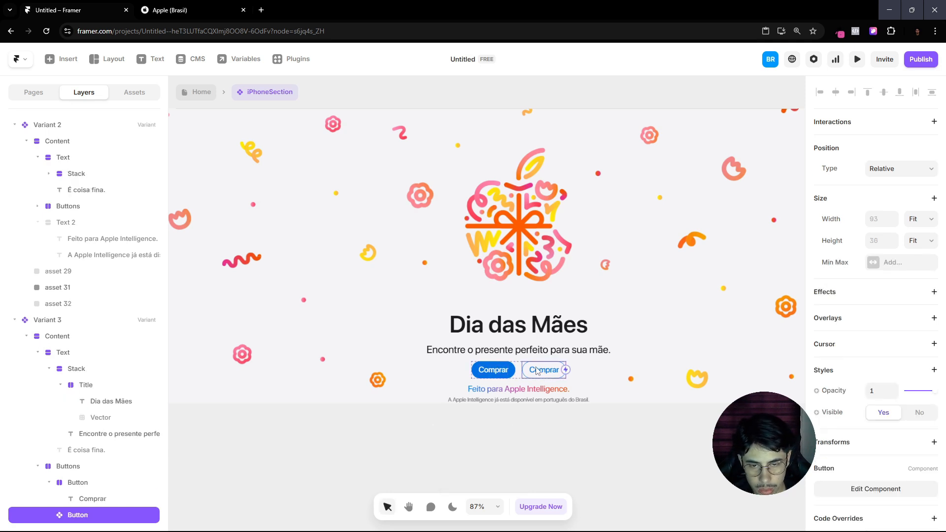
{"action": "key", "text": "ctrl+shift+h"}
{"action": "left_click", "coordinate": [69, 483]}
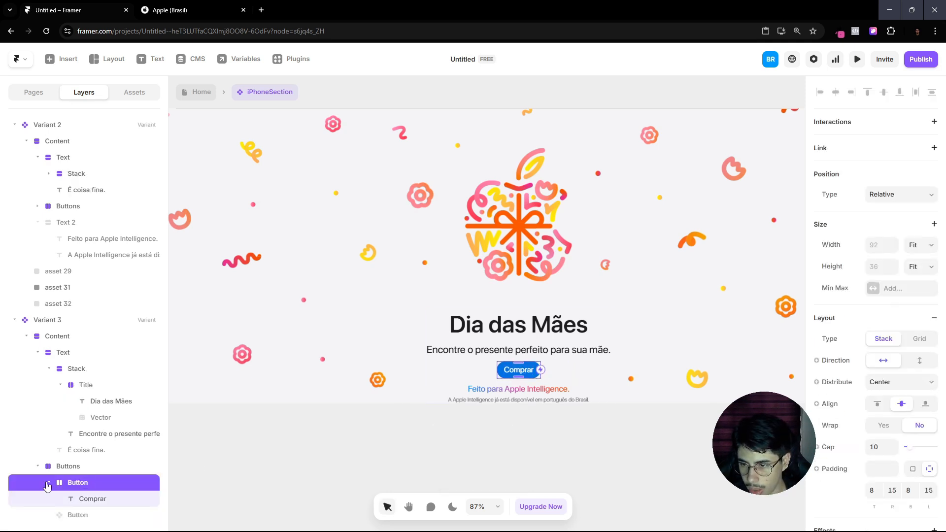
{"action": "left_click_drag", "start_coordinate": [68, 485], "coordinate": [66, 460]}
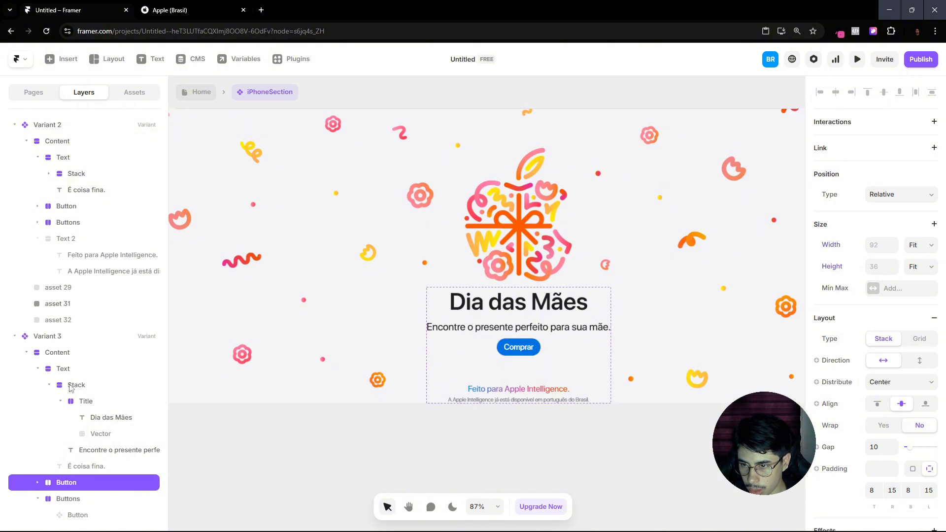
Step: Hide the leftover Buttons stack and the Text 2 block with the Apple Intelligence lines in Variant 3
{"action": "left_click", "coordinate": [61, 402]}
{"action": "left_click", "coordinate": [60, 470]}
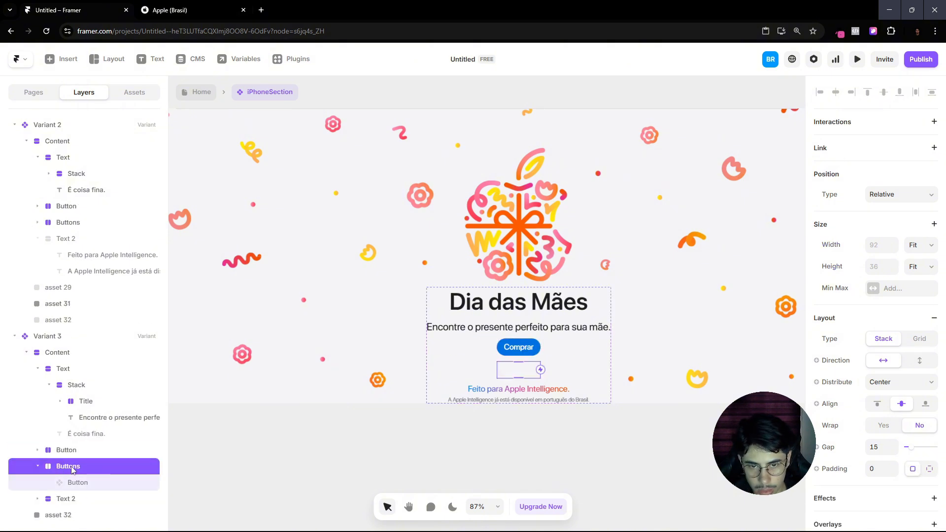
{"action": "key", "text": "ctrl+shift+h"}
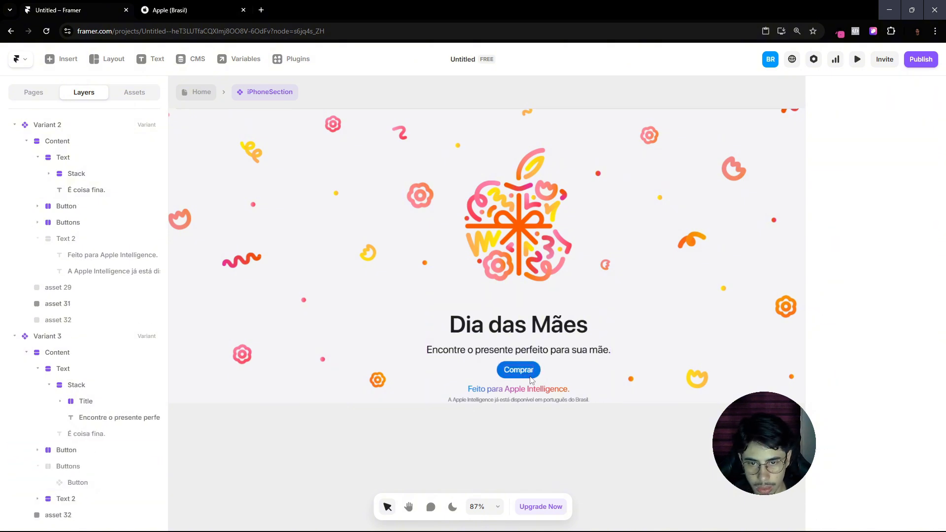
{"action": "left_click", "coordinate": [180, 6]}
{"action": "left_click", "coordinate": [92, 7]}
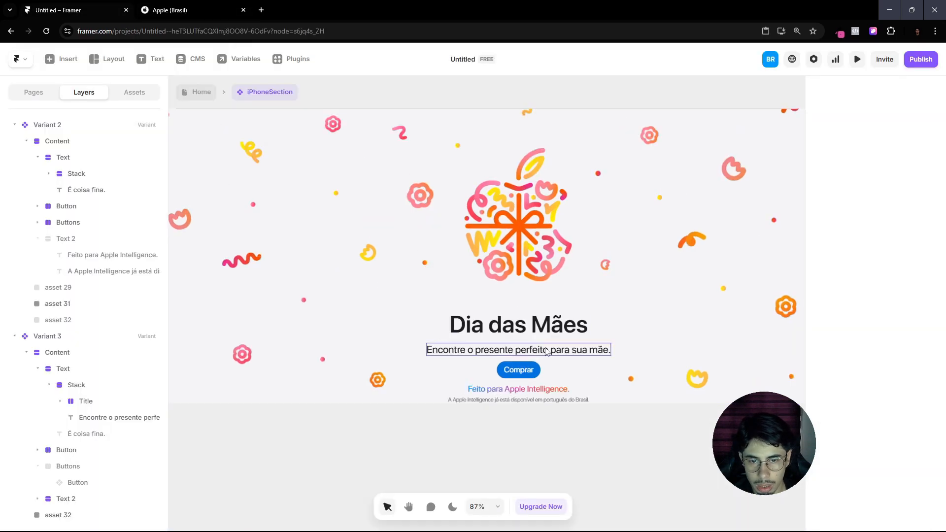
{"action": "left_click", "coordinate": [583, 395]}
{"action": "key", "text": "ctrl+shift+h"}
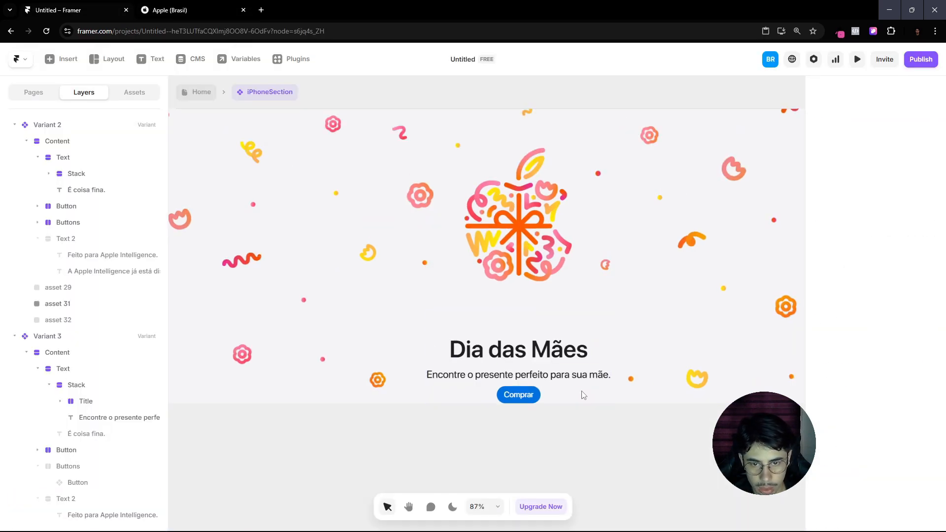
Step: Set Variant 3's top padding to 0 and its bottom padding to 45
{"action": "left_click", "coordinate": [542, 370]}
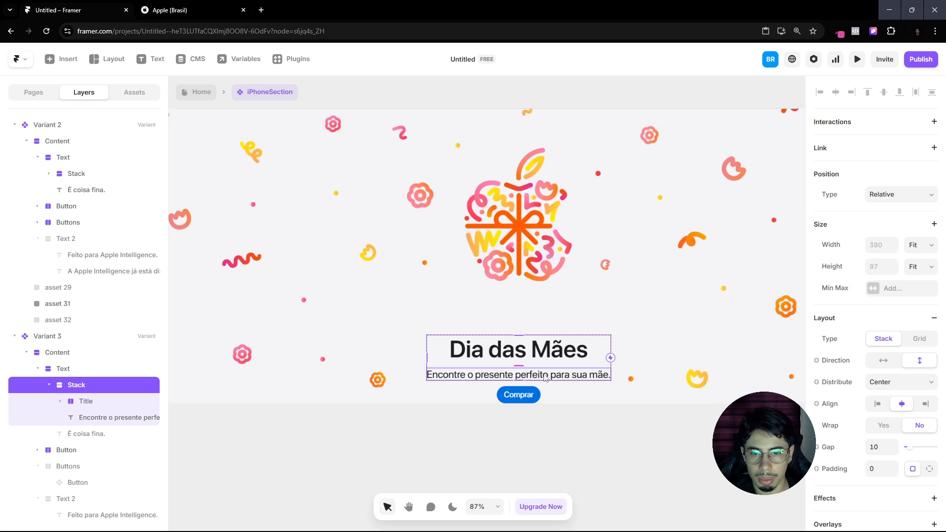
{"action": "left_click", "coordinate": [636, 320]}
{"action": "scroll", "coordinate": [379, 341], "scroll_direction": "down", "scroll_amount": 3}
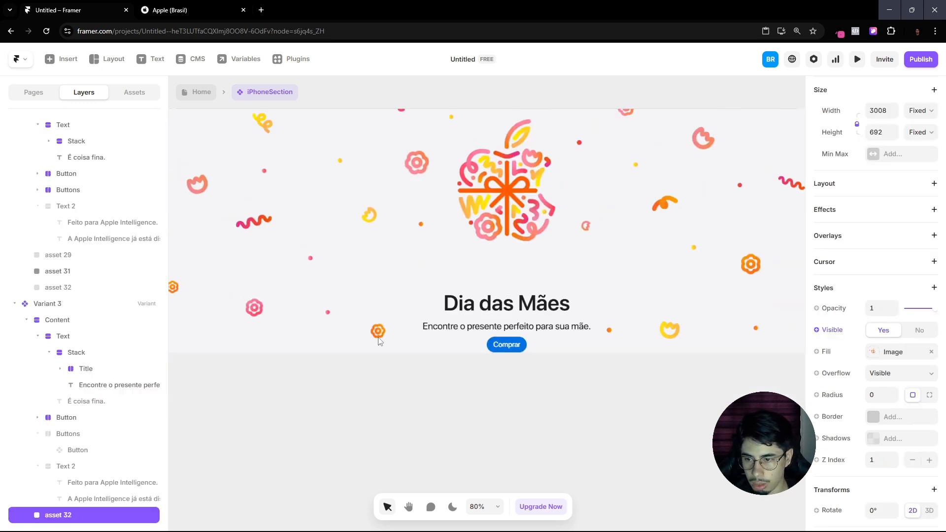
{"action": "scroll", "coordinate": [353, 363], "scroll_direction": "down", "scroll_amount": 3}
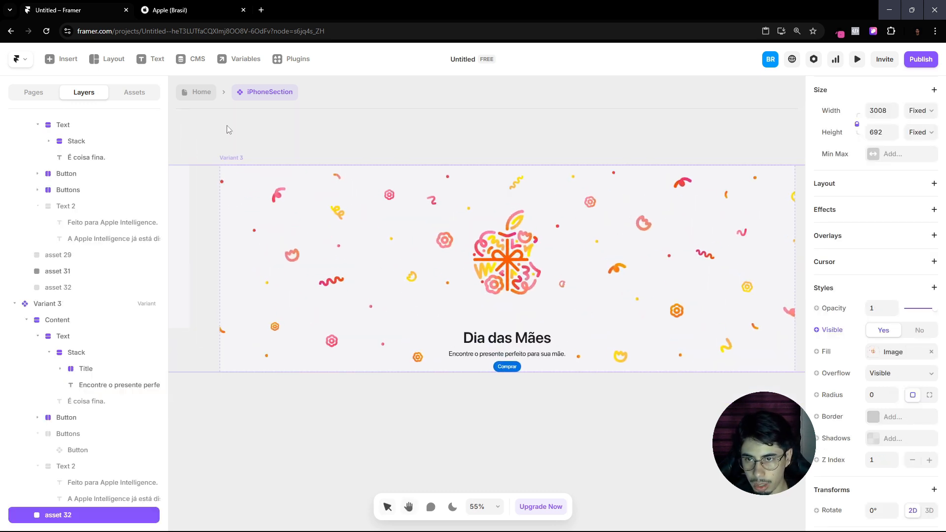
{"action": "left_click", "coordinate": [235, 159]}
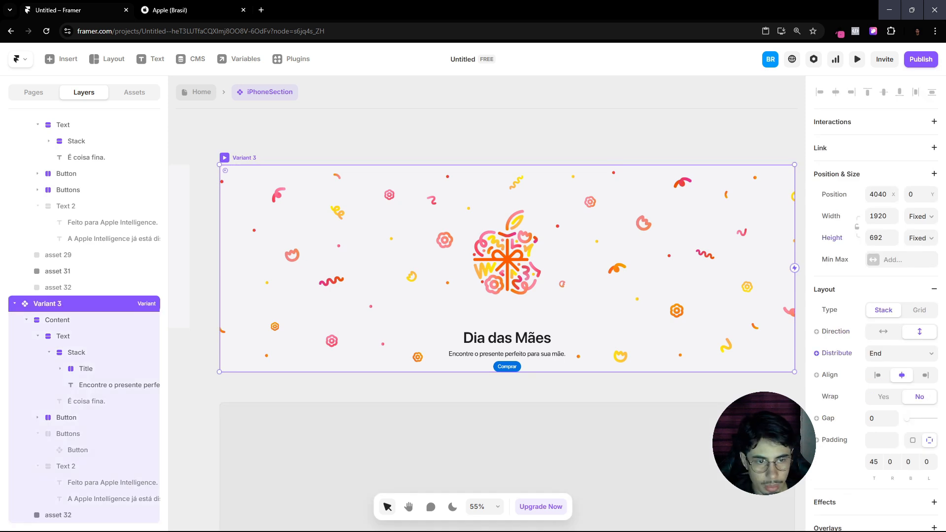
{"action": "left_click", "coordinate": [874, 462]}
{"action": "key", "text": "Return"}
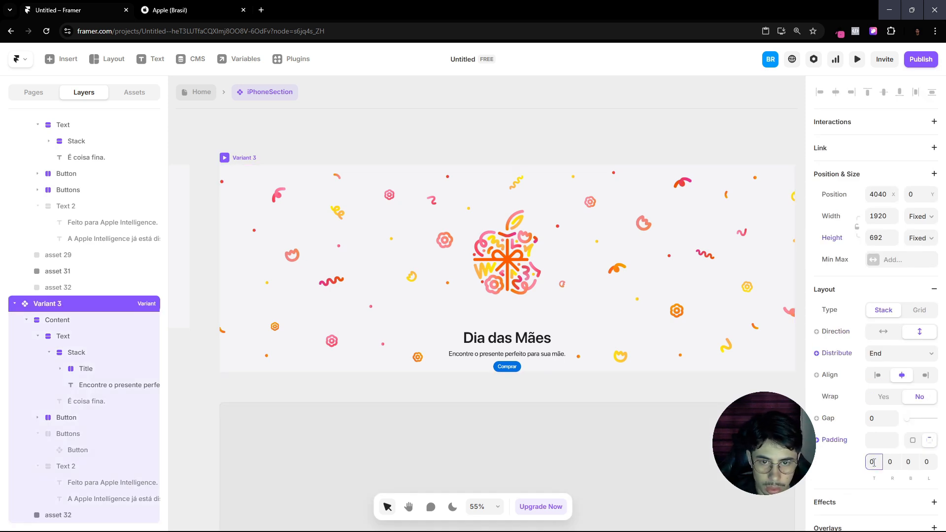
{"action": "left_click", "coordinate": [908, 462]}
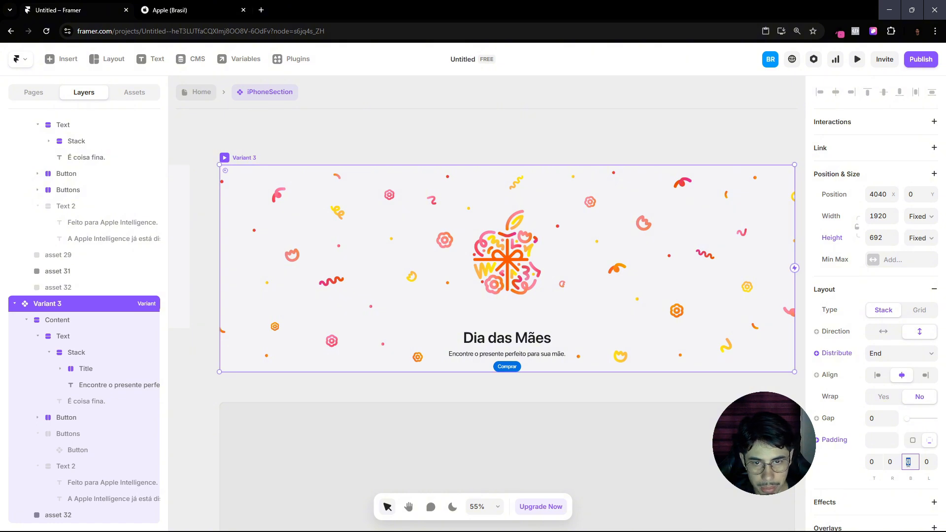
{"action": "key", "text": "Return"}
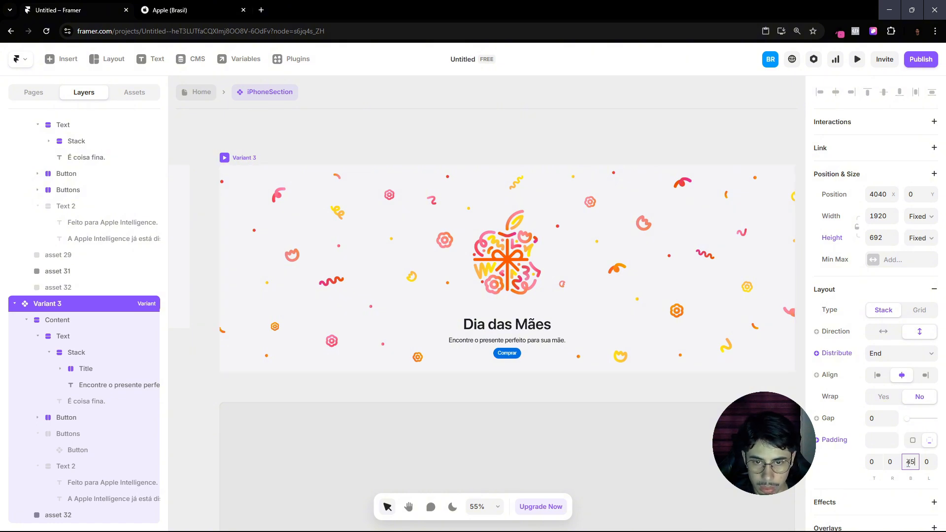
Step: Compare the text spacing with the Apple website and set Variant 3's bottom padding to 60
{"action": "scroll", "coordinate": [532, 331], "scroll_direction": "up", "scroll_amount": 5}
{"action": "scroll", "coordinate": [532, 330], "scroll_direction": "down", "scroll_amount": 5}
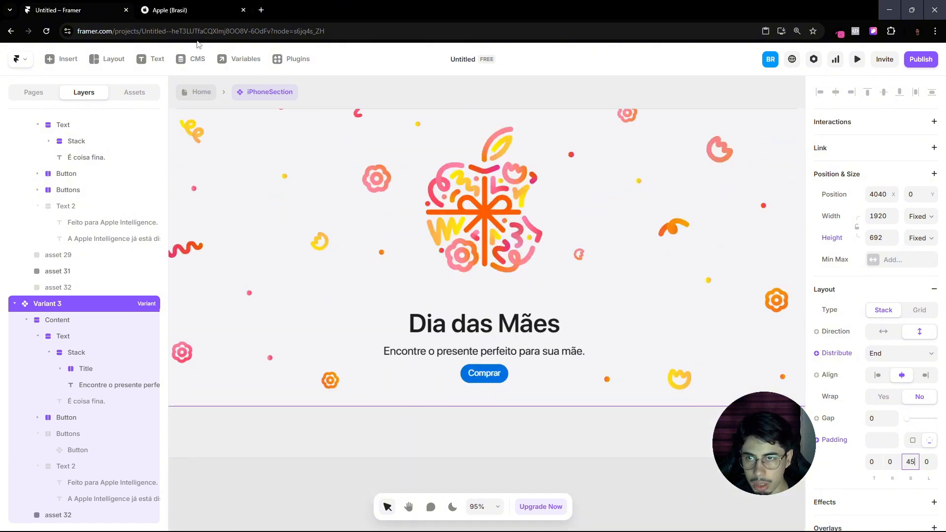
{"action": "left_click", "coordinate": [190, 9]}
{"action": "left_click", "coordinate": [50, 6]}
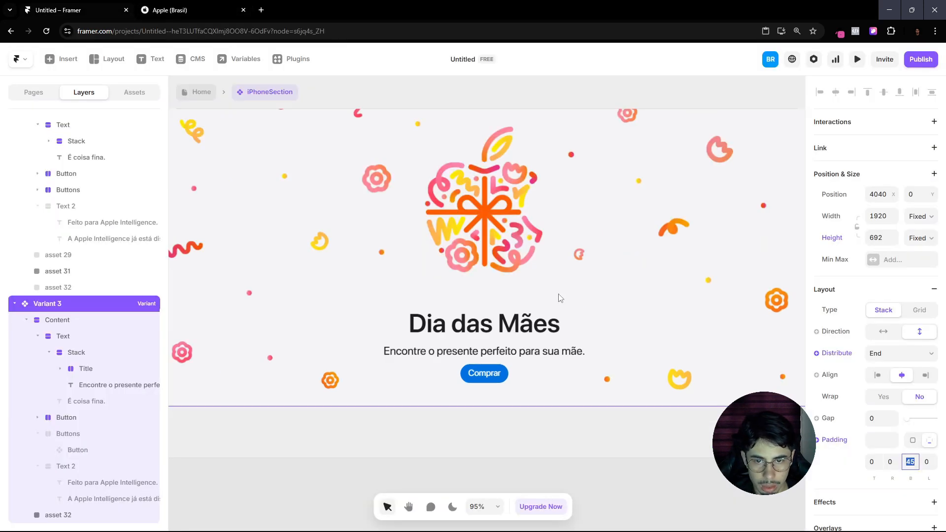
{"action": "left_click", "coordinate": [213, 6]}
{"action": "left_click", "coordinate": [56, 5]}
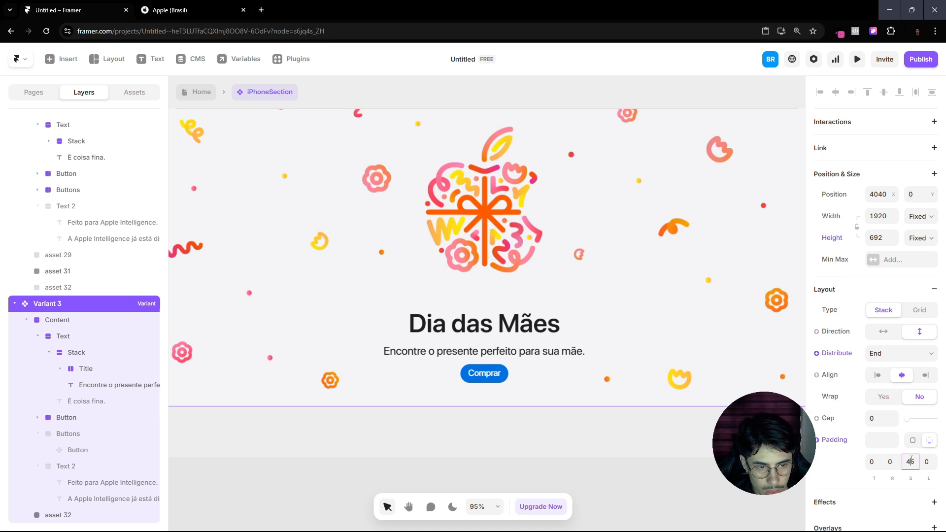
{"action": "double_click", "coordinate": [910, 461]}
{"action": "type", "text": "60"}
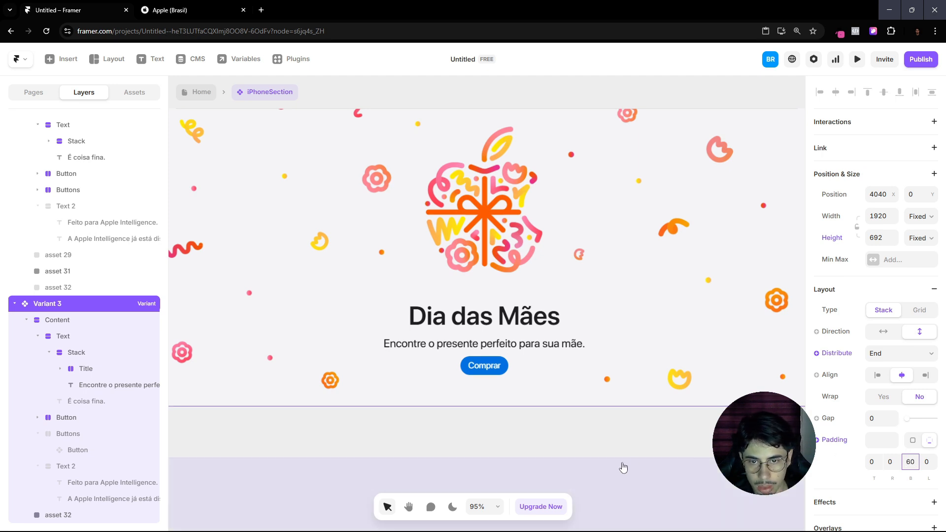
{"action": "left_click", "coordinate": [620, 464]}
{"action": "scroll", "coordinate": [616, 427], "scroll_direction": "down", "scroll_amount": 8}
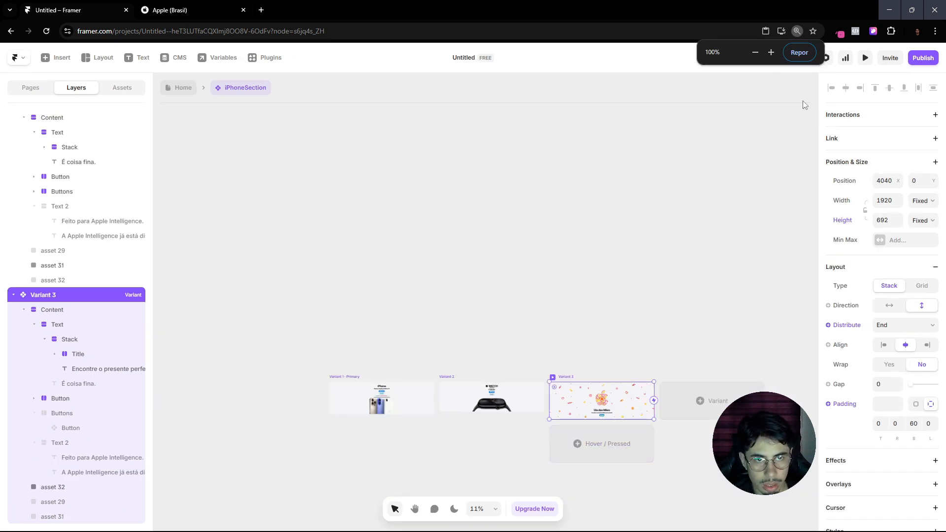
{"action": "scroll", "coordinate": [606, 393], "scroll_direction": "up", "scroll_amount": 15}
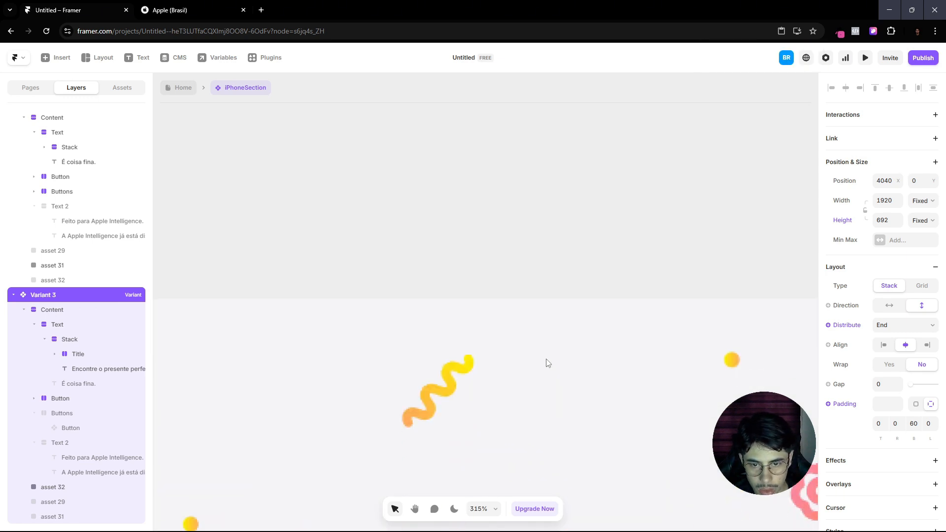
{"action": "scroll", "coordinate": [515, 351], "scroll_direction": "down", "scroll_amount": 10}
{"action": "scroll", "coordinate": [503, 351], "scroll_direction": "up", "scroll_amount": 14}
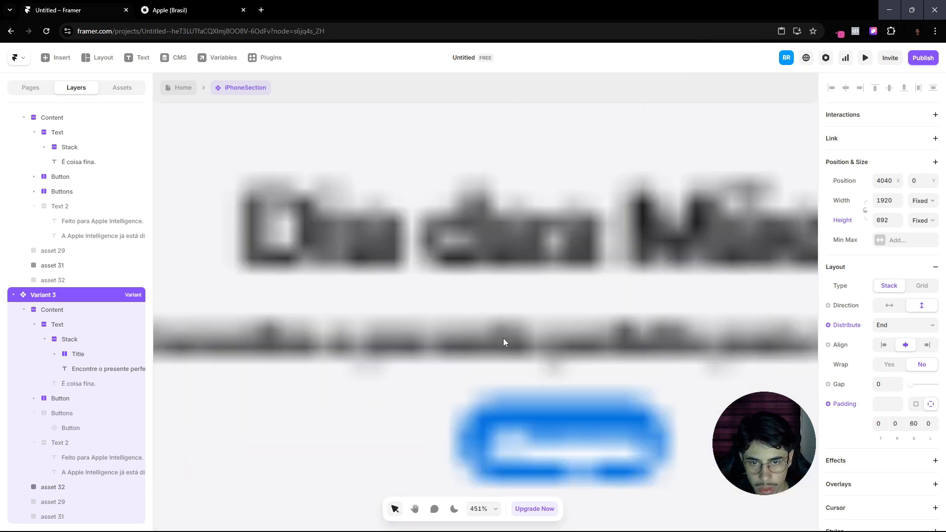
Step: Return to the Home page and switch the third iPhoneSection instance to Variant 3
{"action": "scroll", "coordinate": [505, 342], "scroll_direction": "down", "scroll_amount": 8}
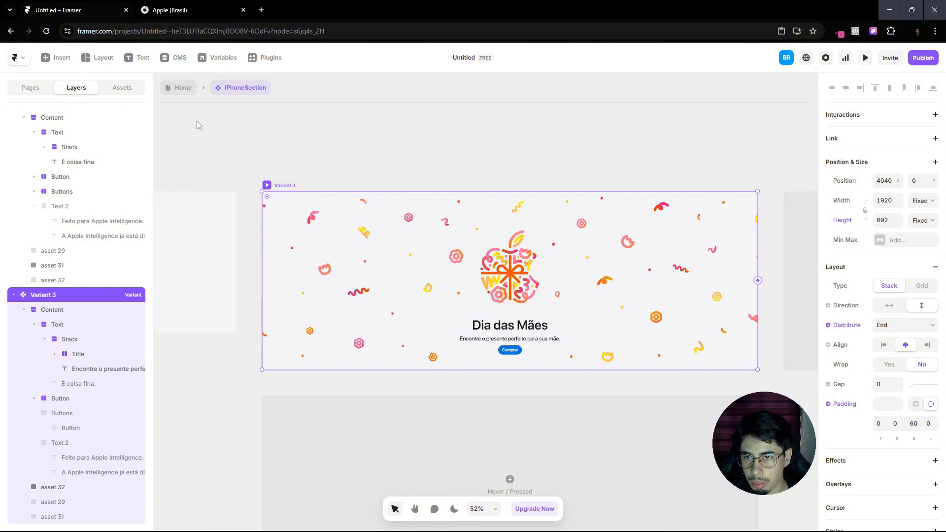
{"action": "left_click", "coordinate": [183, 87]}
{"action": "scroll", "coordinate": [440, 286], "scroll_direction": "down", "scroll_amount": 2}
{"action": "left_click", "coordinate": [531, 392]}
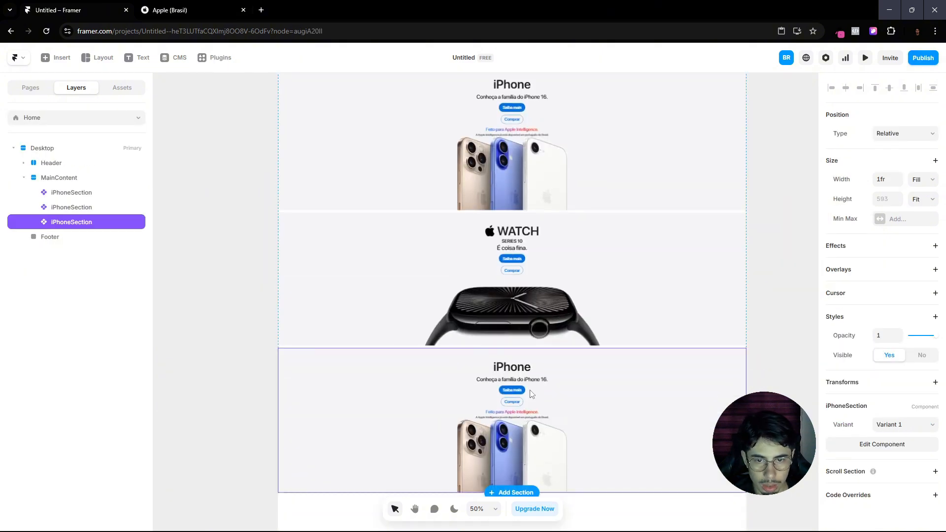
{"action": "left_click", "coordinate": [882, 425]}
{"action": "left_click", "coordinate": [886, 463]}
Step: Compare the Dia das Mães section with the Apple website and examine the two-column product cards below it
{"action": "scroll", "coordinate": [684, 419], "scroll_direction": "down", "scroll_amount": 2}
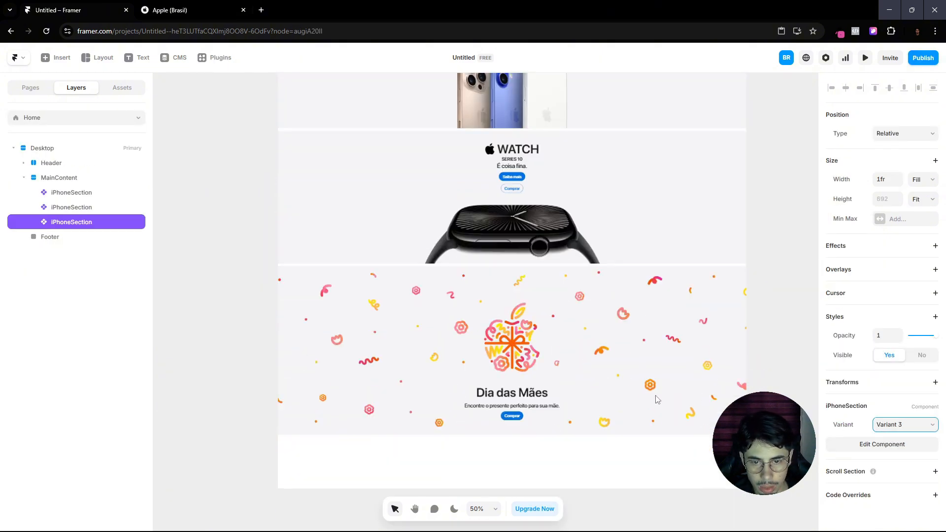
{"action": "left_click", "coordinate": [750, 351]}
{"action": "scroll", "coordinate": [483, 403], "scroll_direction": "up", "scroll_amount": 3}
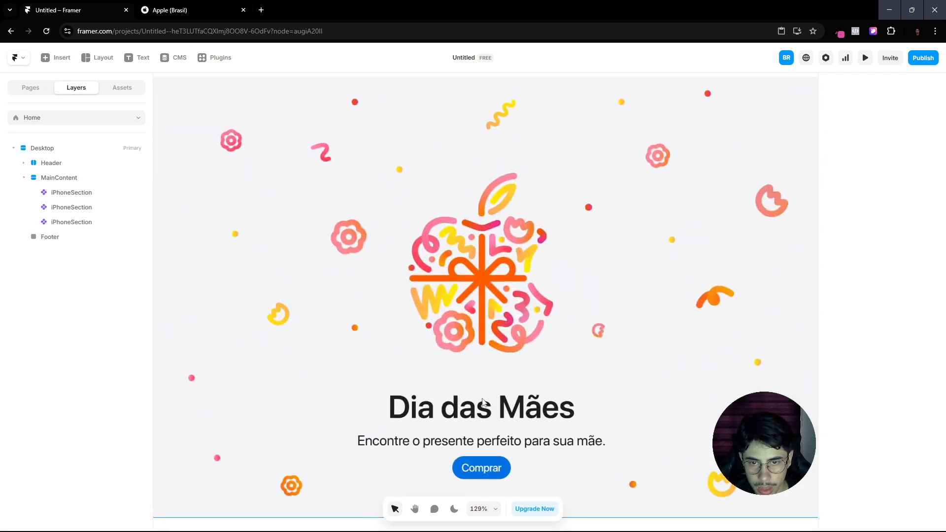
{"action": "left_click", "coordinate": [213, 6]}
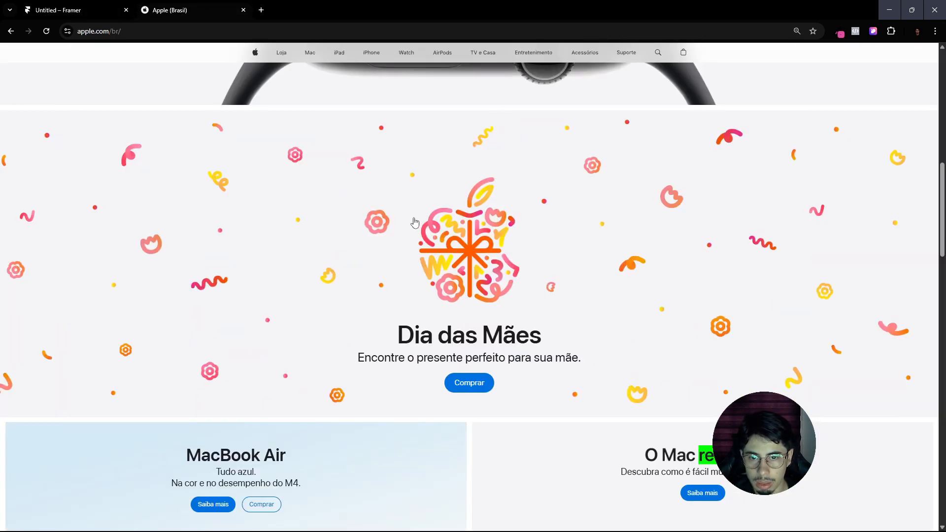
{"action": "scroll", "coordinate": [372, 228], "scroll_direction": "down", "scroll_amount": 9}
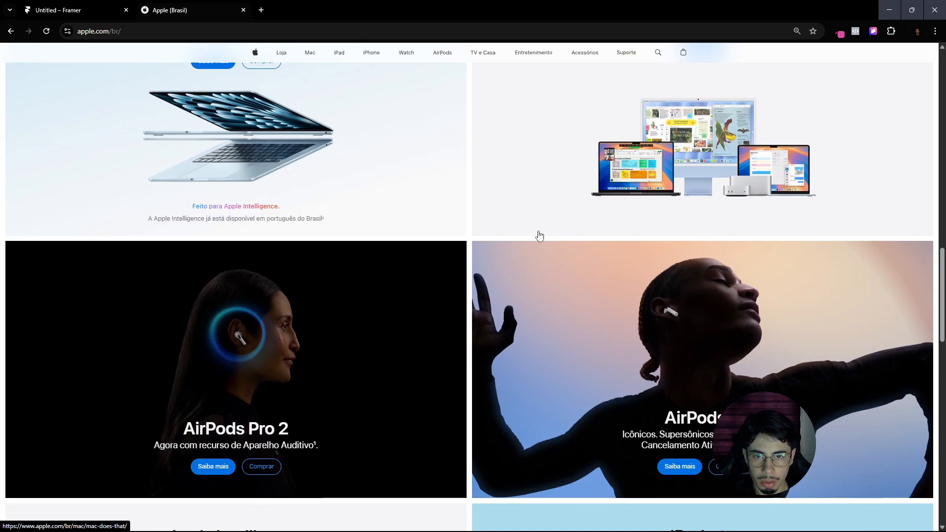
{"action": "scroll", "coordinate": [544, 235], "scroll_direction": "down", "scroll_amount": 7}
{"action": "scroll", "coordinate": [503, 274], "scroll_direction": "up", "scroll_amount": 9}
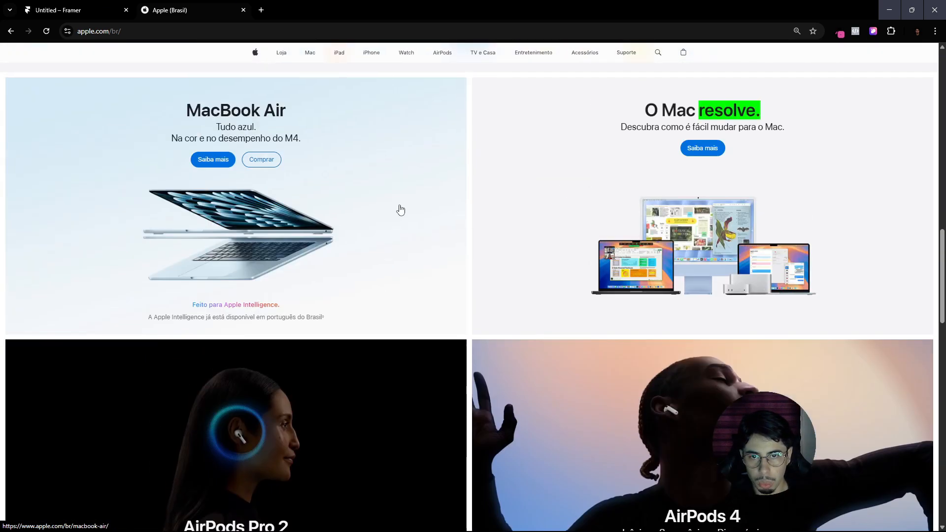
{"action": "scroll", "coordinate": [258, 311], "scroll_direction": "down", "scroll_amount": 6}
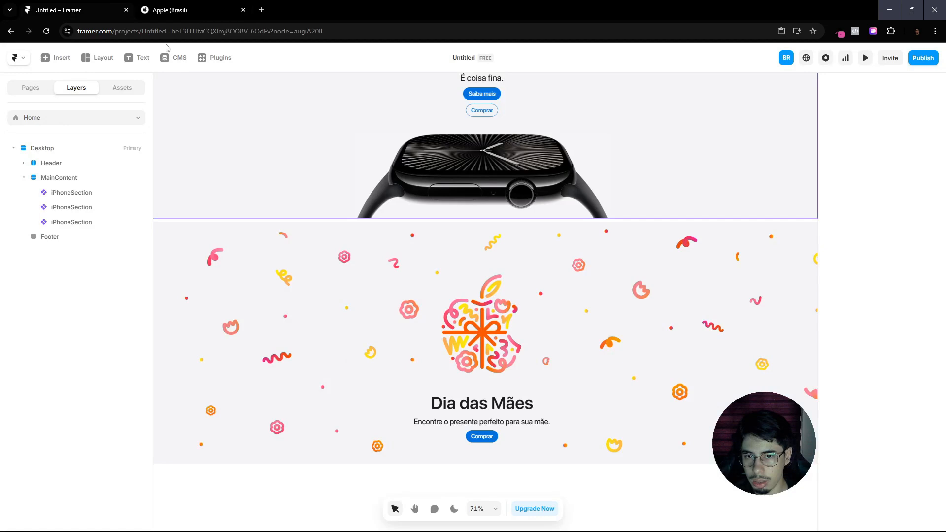
Step: Draw a frame about 722 × 133 in MainContent, directly below the Dia das Mães section
{"action": "scroll", "coordinate": [515, 284], "scroll_direction": "down", "scroll_amount": 5}
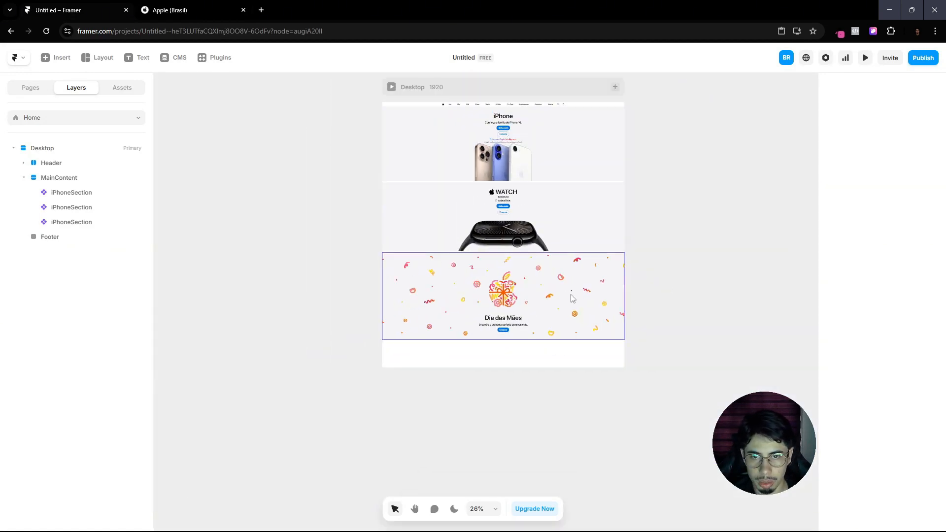
{"action": "left_click", "coordinate": [517, 286]}
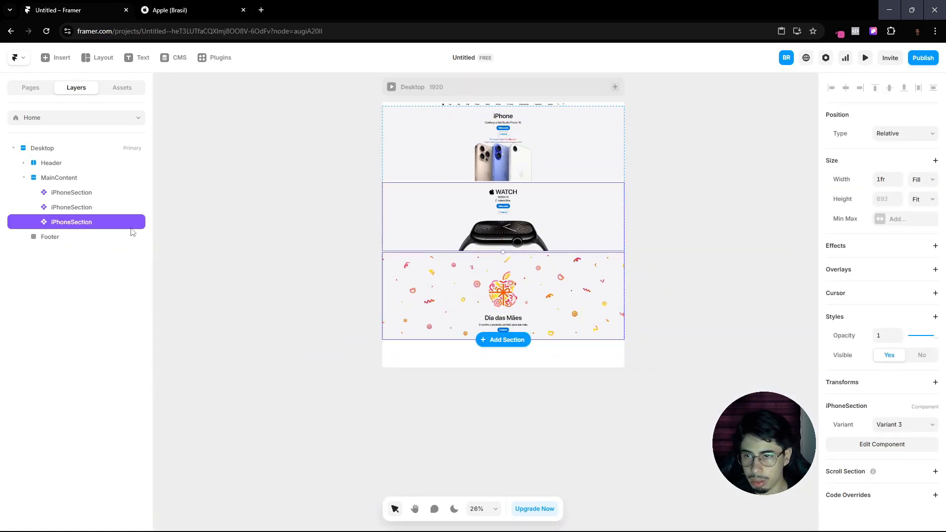
{"action": "left_click", "coordinate": [57, 178]}
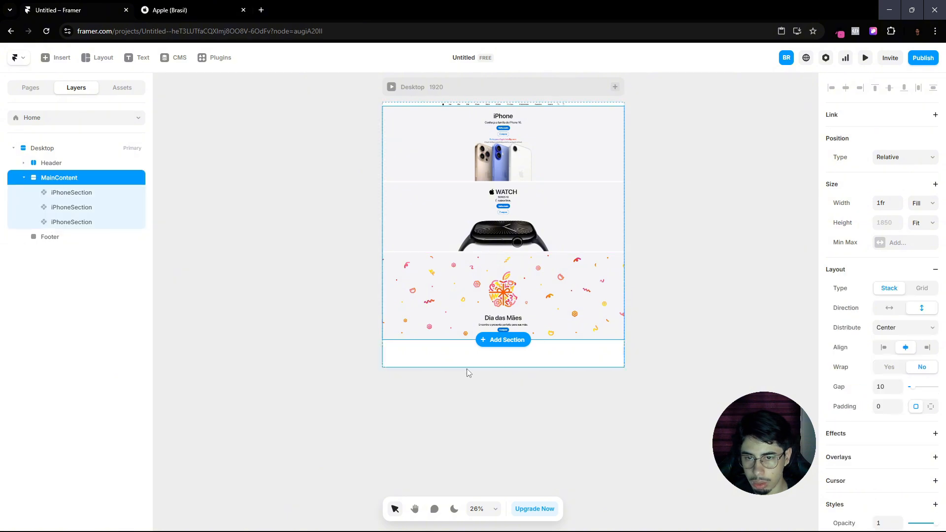
{"action": "key", "text": "f"}
{"action": "left_click_drag", "start_coordinate": [458, 334], "coordinate": [549, 355]}
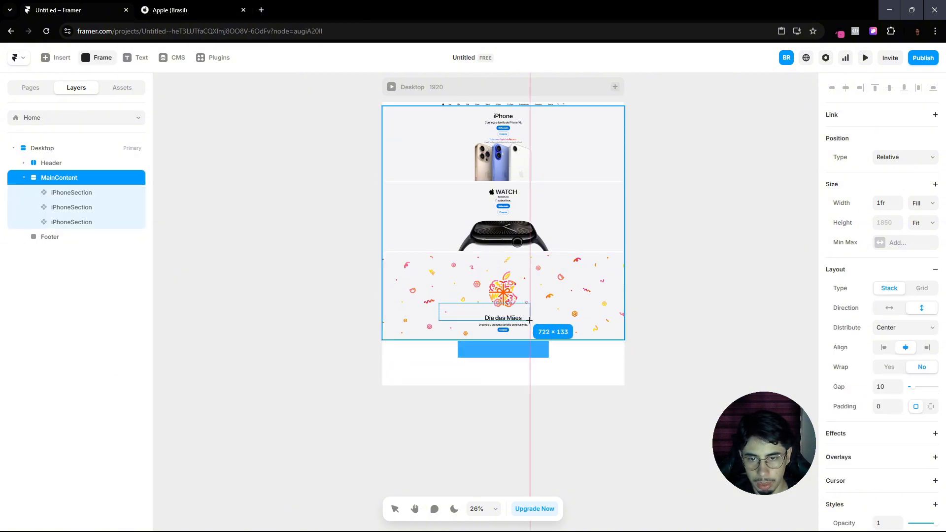
{"action": "scroll", "coordinate": [520, 353], "scroll_direction": "up", "scroll_amount": 5}
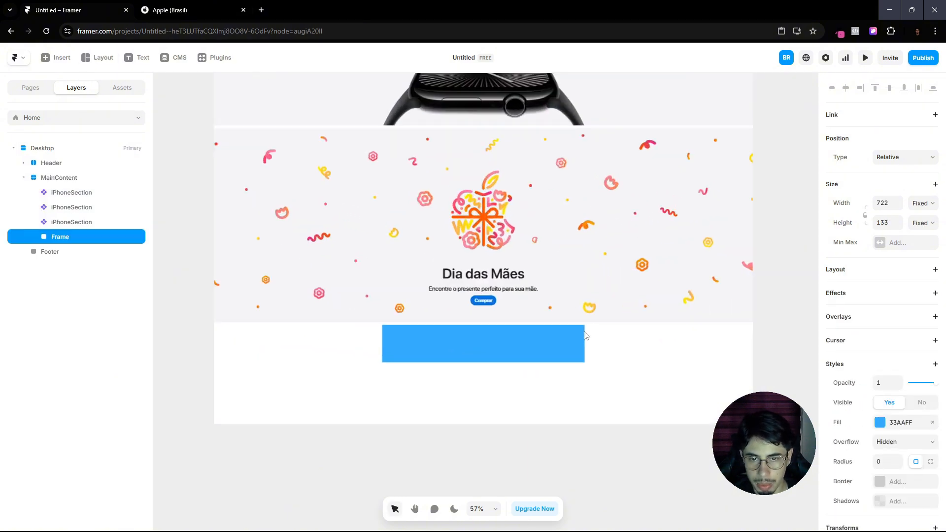
Step: Set the new frame's width to Fill and remove its fill color
{"action": "left_click", "coordinate": [923, 203]}
{"action": "left_click", "coordinate": [919, 241]}
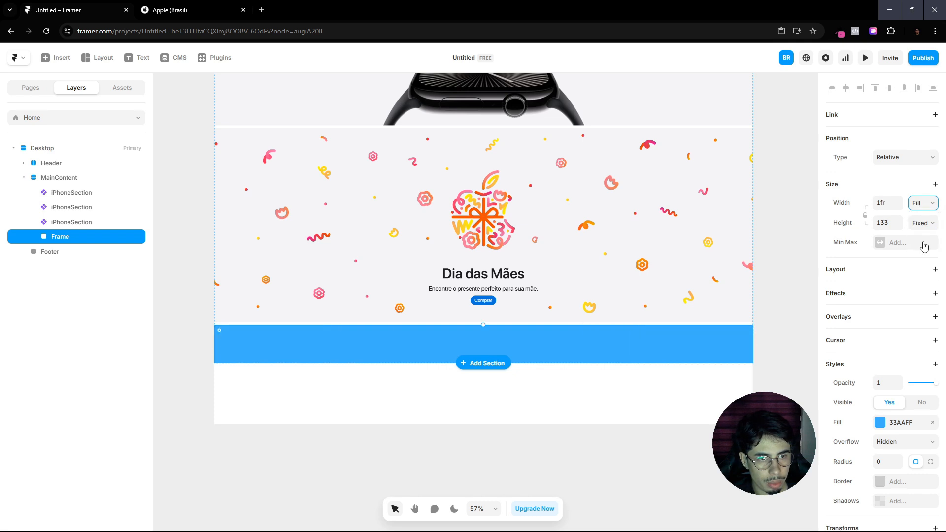
{"action": "left_click", "coordinate": [932, 425]}
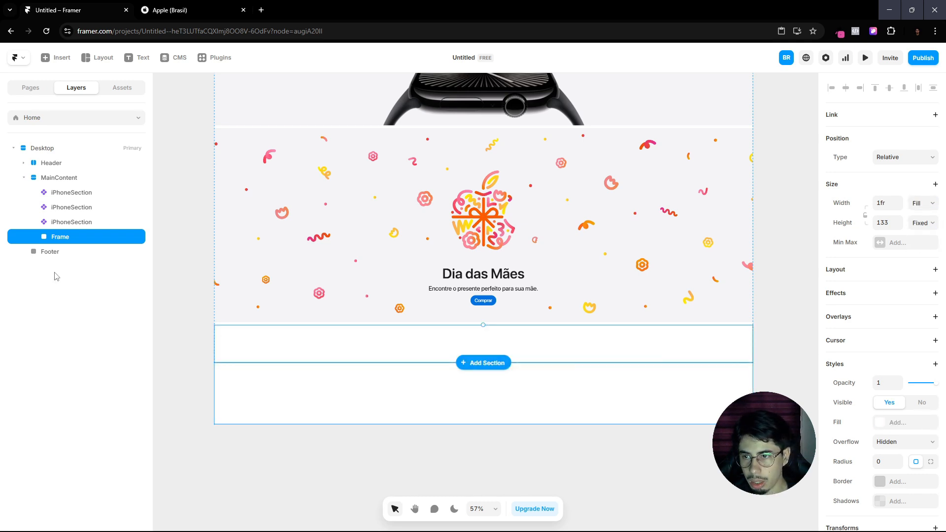
Step: Check the two-column card row on the Apple website and turn the empty frame into a horizontal stack
{"action": "left_click", "coordinate": [187, 6]}
{"action": "scroll", "coordinate": [553, 285], "scroll_direction": "up", "scroll_amount": 8}
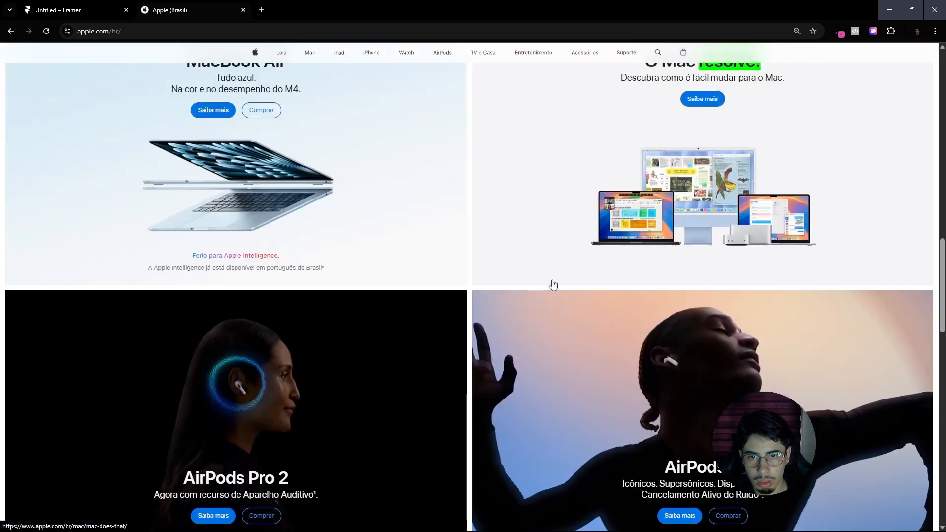
{"action": "scroll", "coordinate": [701, 338], "scroll_direction": "up", "scroll_amount": 2}
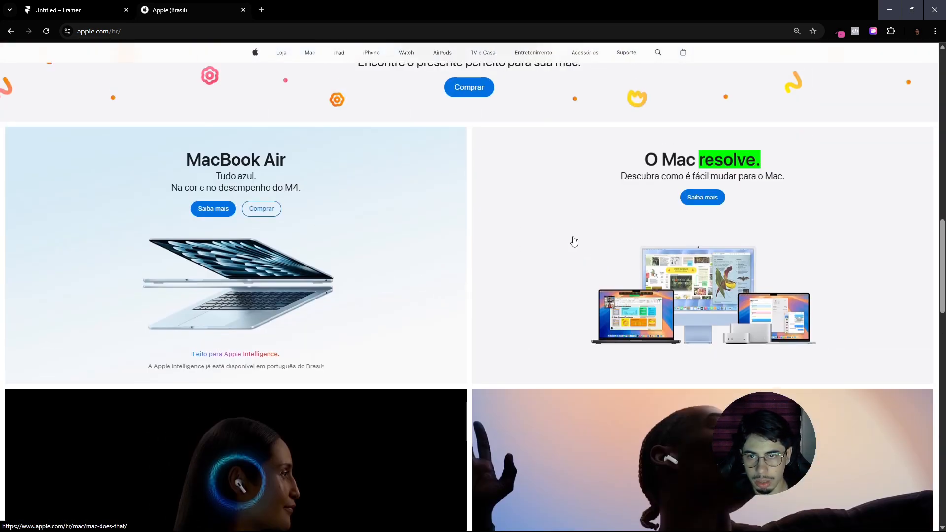
{"action": "left_click", "coordinate": [73, 6]}
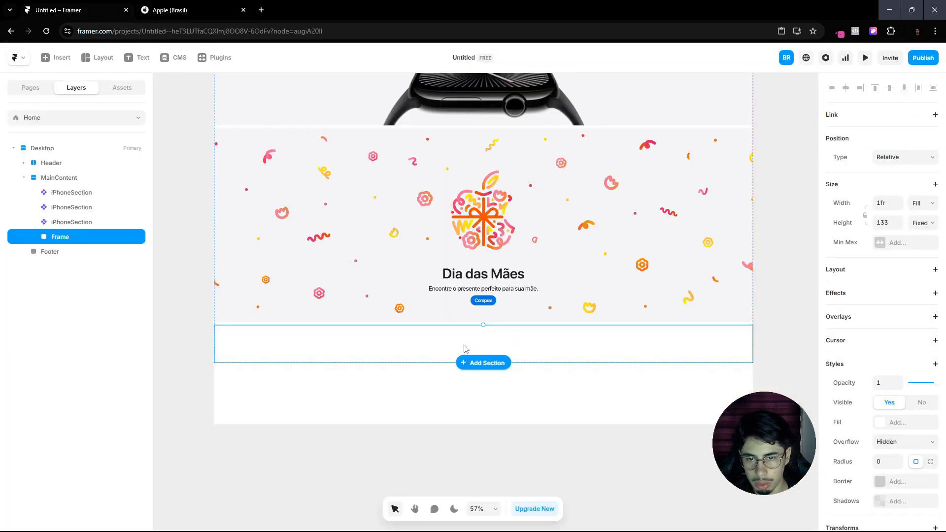
{"action": "left_click", "coordinate": [872, 271]}
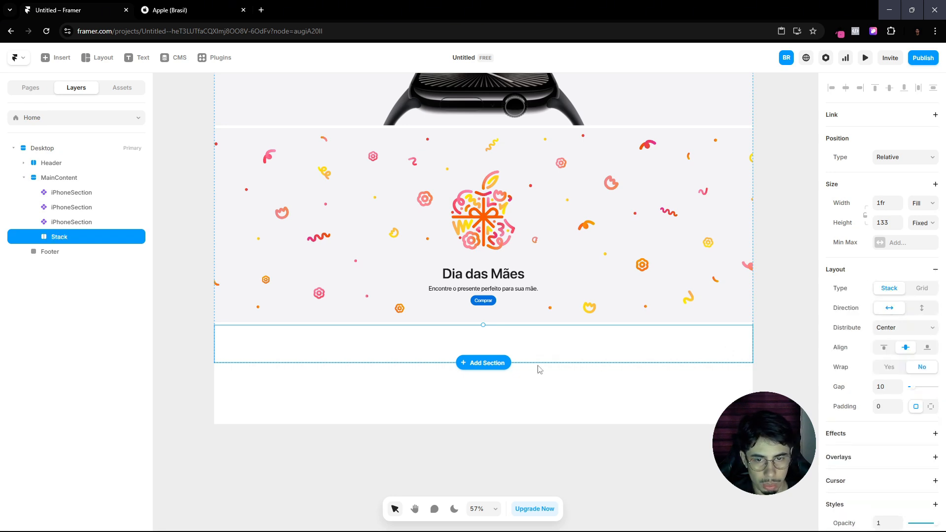
Step: Draw a frame about 357 × 23 inside the stack and duplicate it
{"action": "key", "text": "f"}
{"action": "left_click_drag", "start_coordinate": [436, 342], "coordinate": [536, 348]}
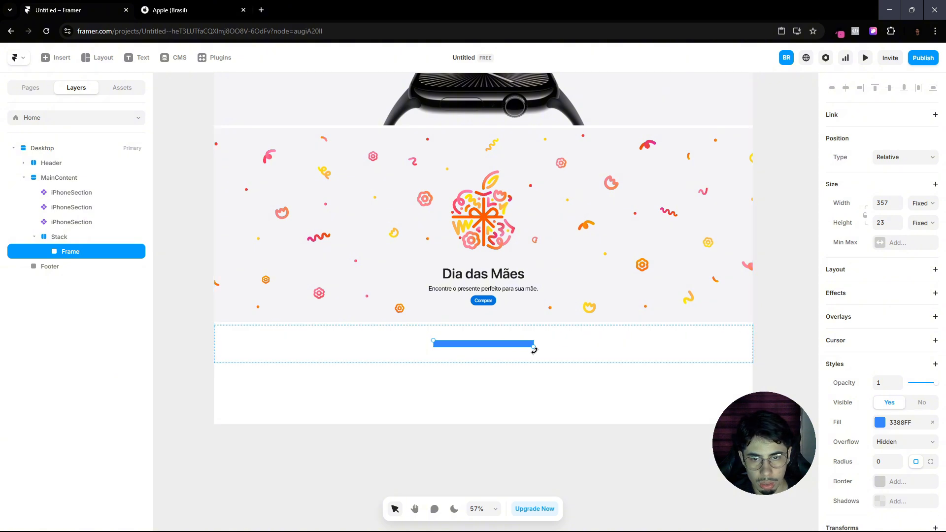
{"action": "key", "text": "ctrl+d"}
{"action": "left_click", "coordinate": [515, 355]}
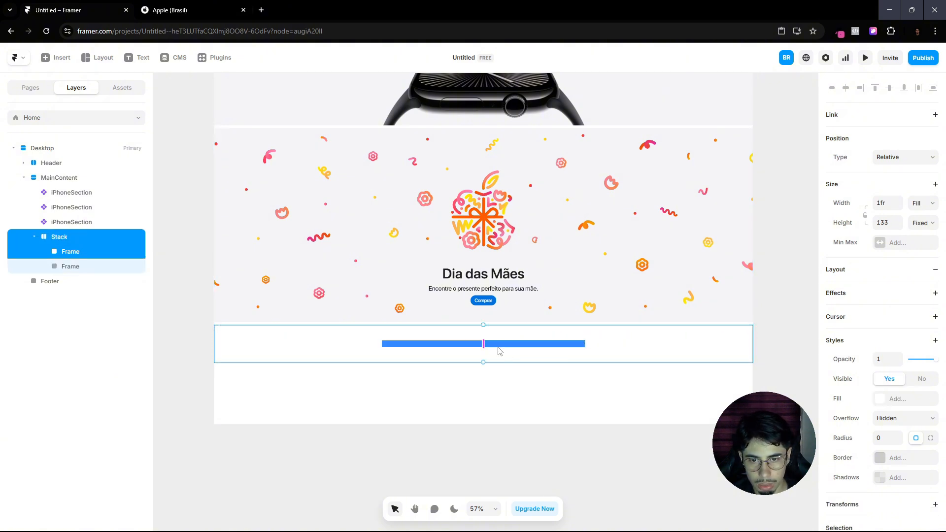
Step: Set the width of both frames inside the stack to Fill
{"action": "left_click", "coordinate": [94, 266]}
{"action": "left_click", "coordinate": [101, 252], "text": "shift"}
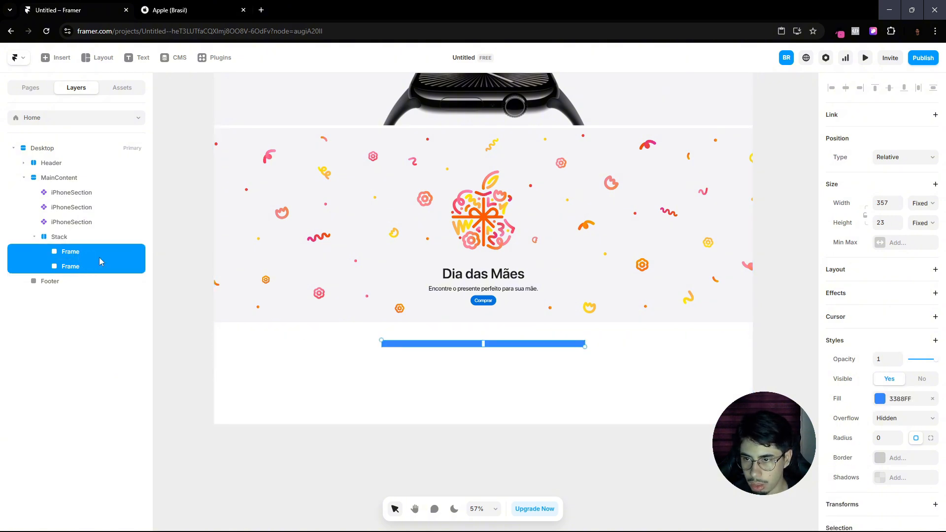
{"action": "left_click", "coordinate": [919, 207]}
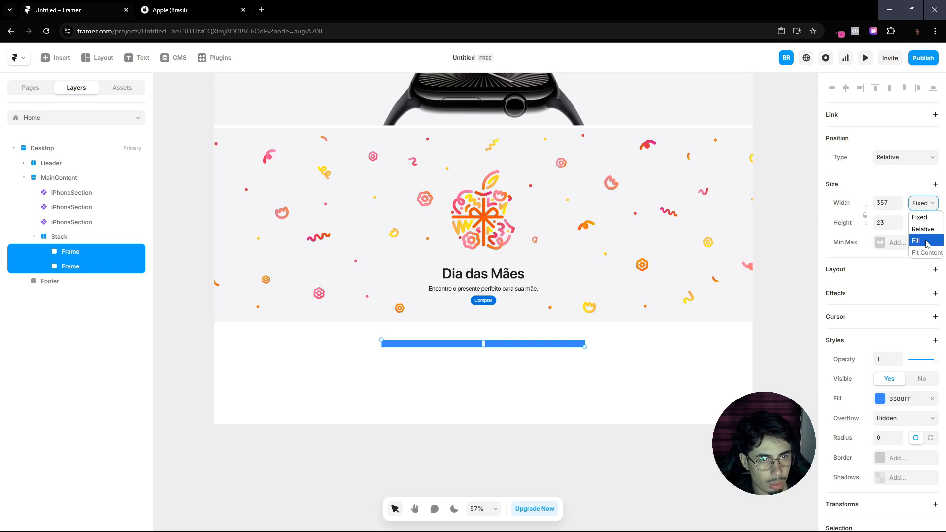
{"action": "left_click", "coordinate": [923, 241]}
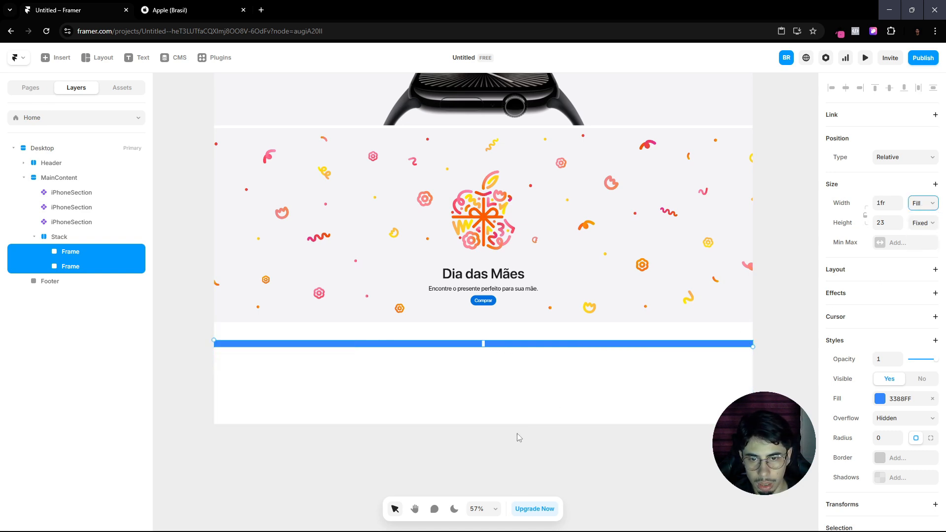
Step: Remove the blue fill from both inner frames and stretch them together to a height of about 140
{"action": "scroll", "coordinate": [462, 424], "scroll_direction": "up", "scroll_amount": 4}
{"action": "scroll", "coordinate": [478, 343], "scroll_direction": "down", "scroll_amount": 4}
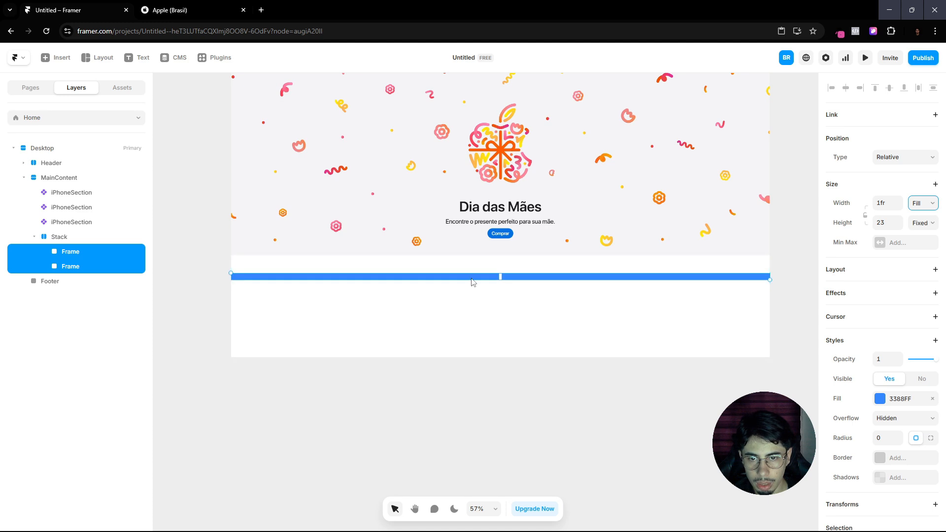
{"action": "scroll", "coordinate": [475, 281], "scroll_direction": "up", "scroll_amount": 4}
{"action": "scroll", "coordinate": [507, 275], "scroll_direction": "down", "scroll_amount": 2}
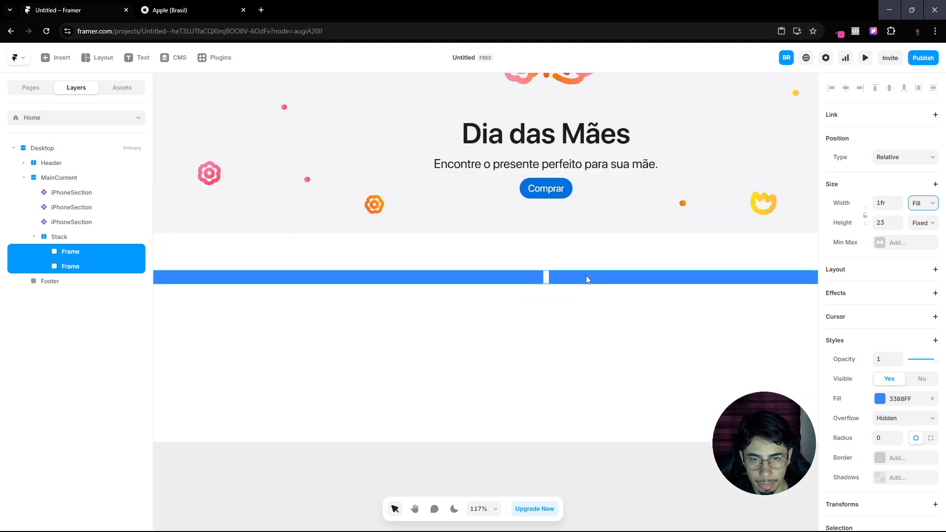
{"action": "left_click", "coordinate": [932, 398]}
{"action": "left_click", "coordinate": [636, 461]}
{"action": "left_click", "coordinate": [511, 280]}
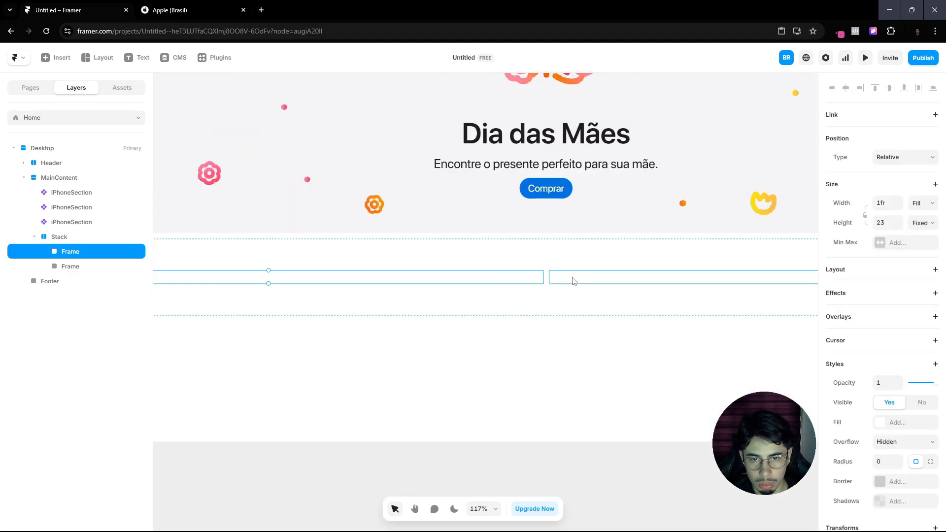
{"action": "left_click", "coordinate": [573, 281]}
{"action": "left_click", "coordinate": [517, 282], "text": "shift"}
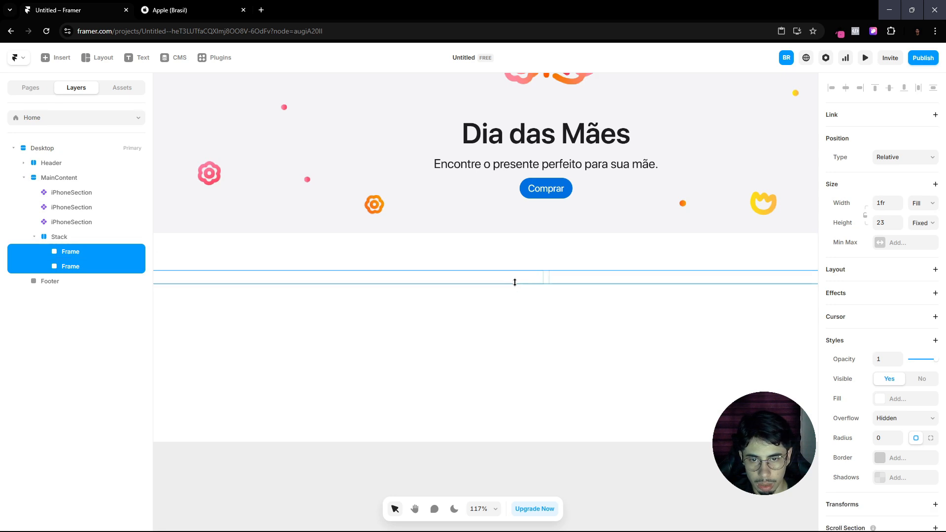
{"action": "left_click_drag", "start_coordinate": [515, 281], "coordinate": [505, 348]}
Step: Set the parent stack's height to Fit Content and rename the stack as Line 1
{"action": "left_click", "coordinate": [82, 237]}
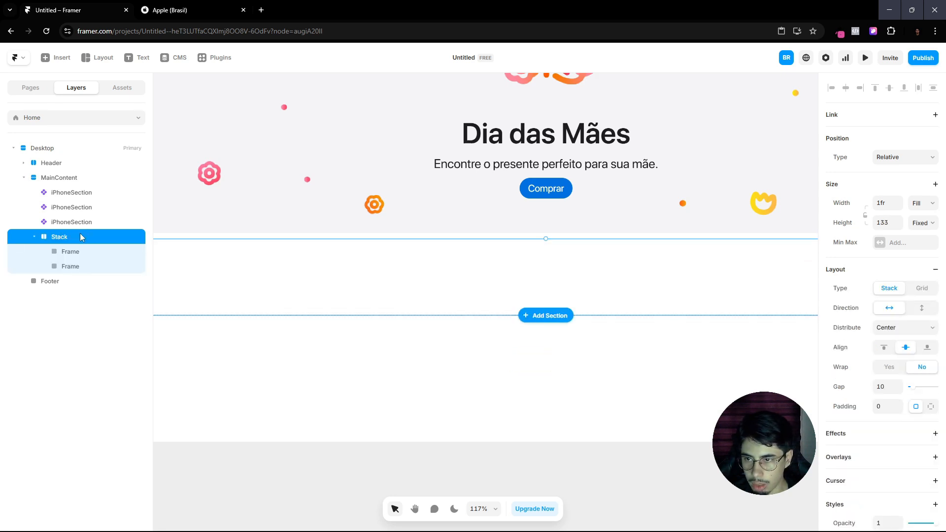
{"action": "left_click", "coordinate": [920, 223]}
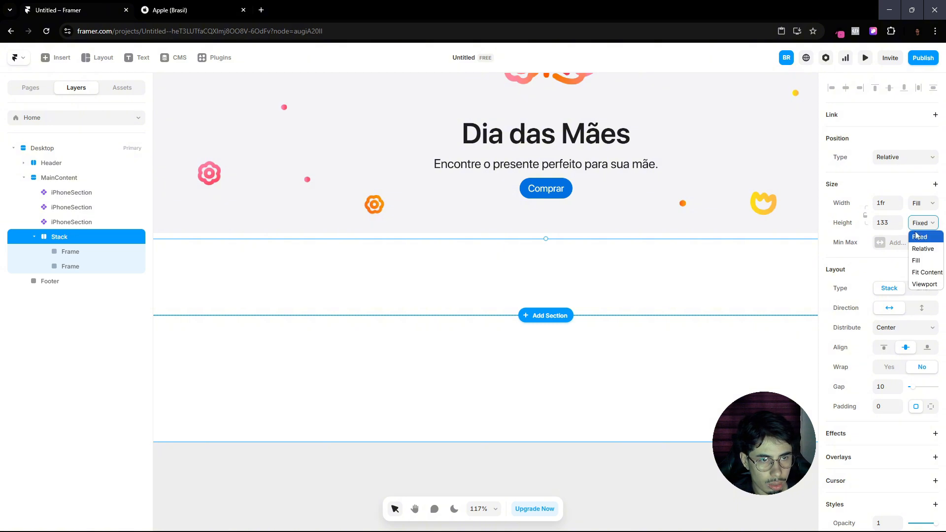
{"action": "left_click", "coordinate": [918, 279]}
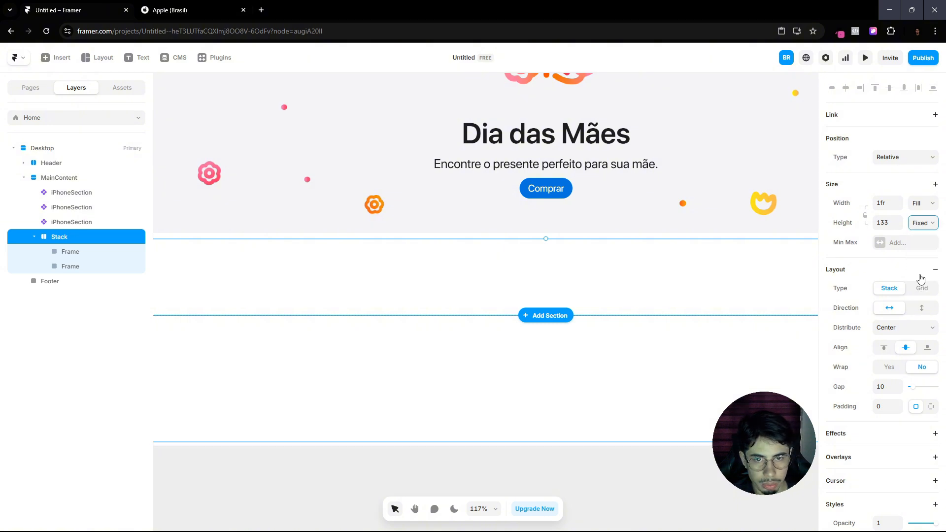
{"action": "double_click", "coordinate": [59, 237]}
{"action": "type", "text": "Line 1"}
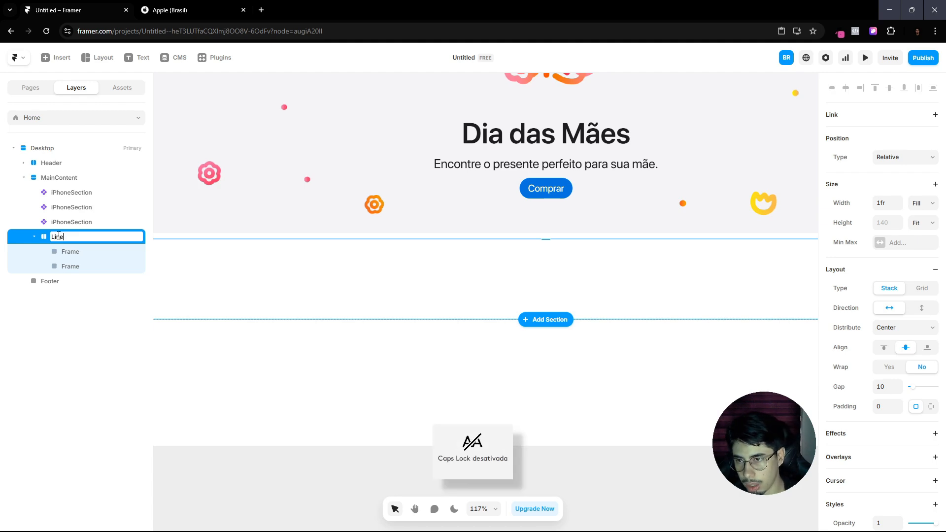
{"action": "key", "text": "Return"}
Step: Examine the layout of the MacBook Air, O Mac resolve and AirPods cards on the Apple website
{"action": "left_click", "coordinate": [177, 10]}
{"action": "scroll", "coordinate": [305, 238], "scroll_direction": "down", "scroll_amount": 7}
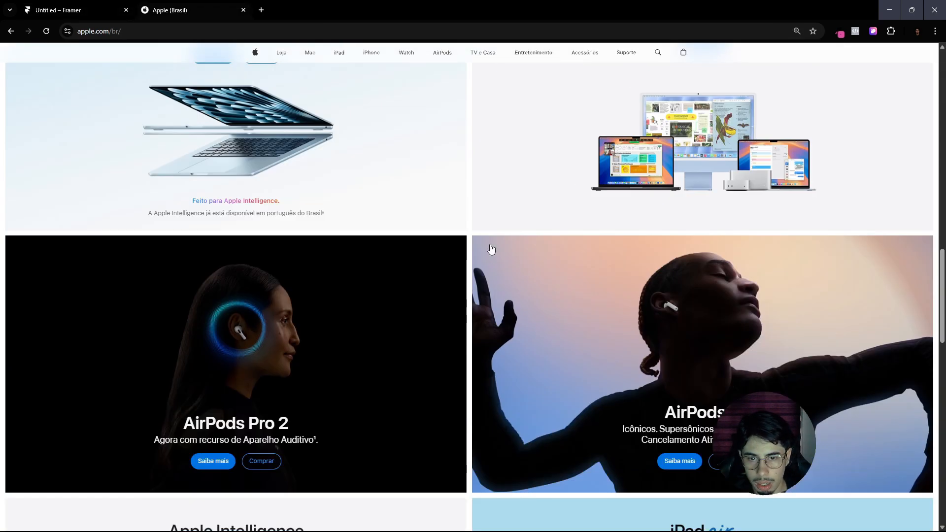
{"action": "scroll", "coordinate": [428, 253], "scroll_direction": "up", "scroll_amount": 3}
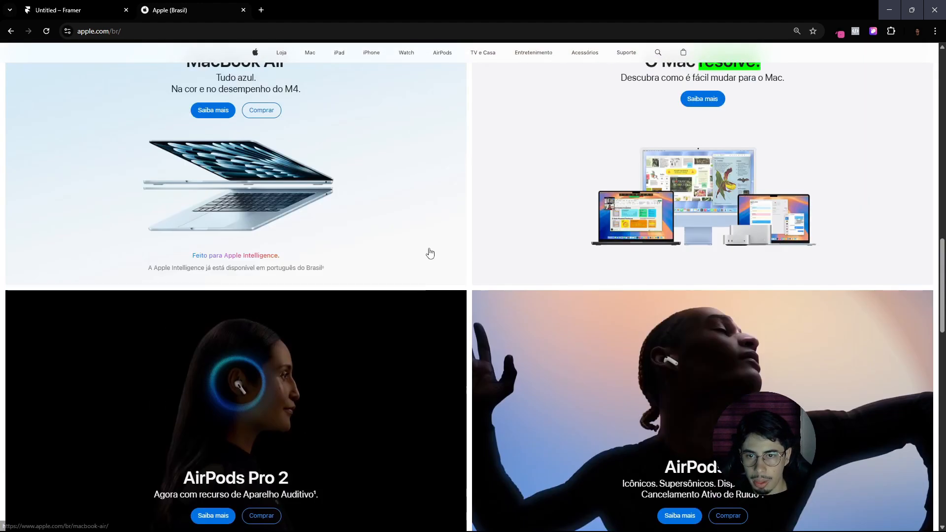
{"action": "scroll", "coordinate": [420, 253], "scroll_direction": "down", "scroll_amount": 1}
{"action": "scroll", "coordinate": [417, 259], "scroll_direction": "up", "scroll_amount": 5}
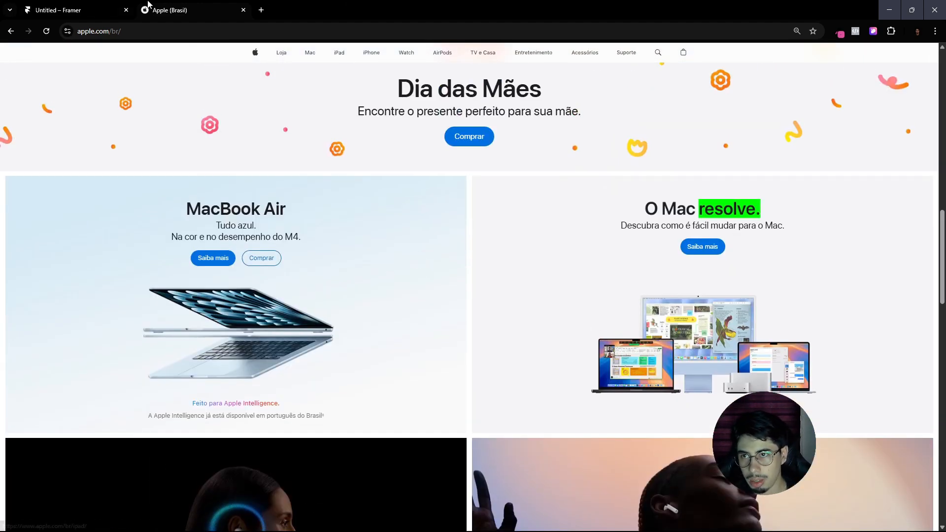
Step: Return to Framer, select the first frame inside Line 1 and check the MacBook Air card on the Apple website
{"action": "left_click", "coordinate": [116, 6]}
{"action": "left_click", "coordinate": [69, 252]}
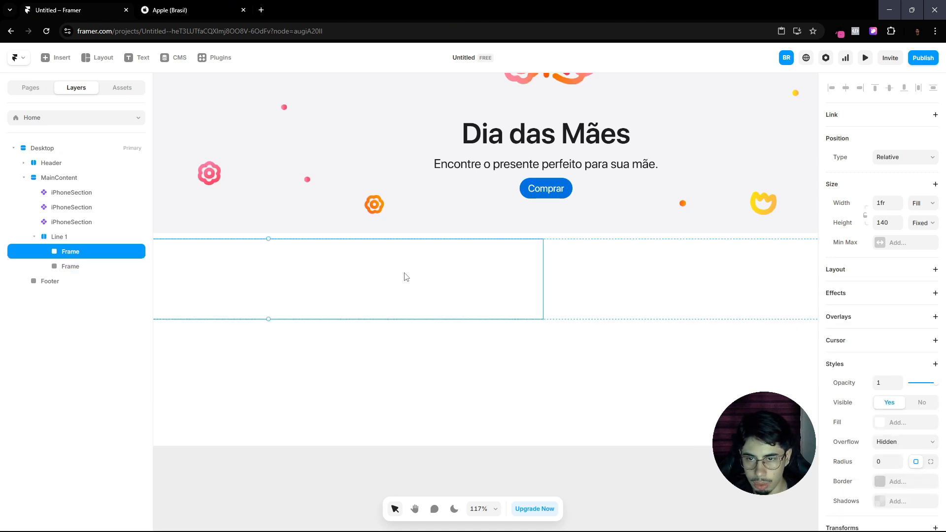
{"action": "scroll", "coordinate": [405, 274], "scroll_direction": "down", "scroll_amount": 5}
{"action": "left_click_drag", "start_coordinate": [315, 295], "coordinate": [444, 344]}
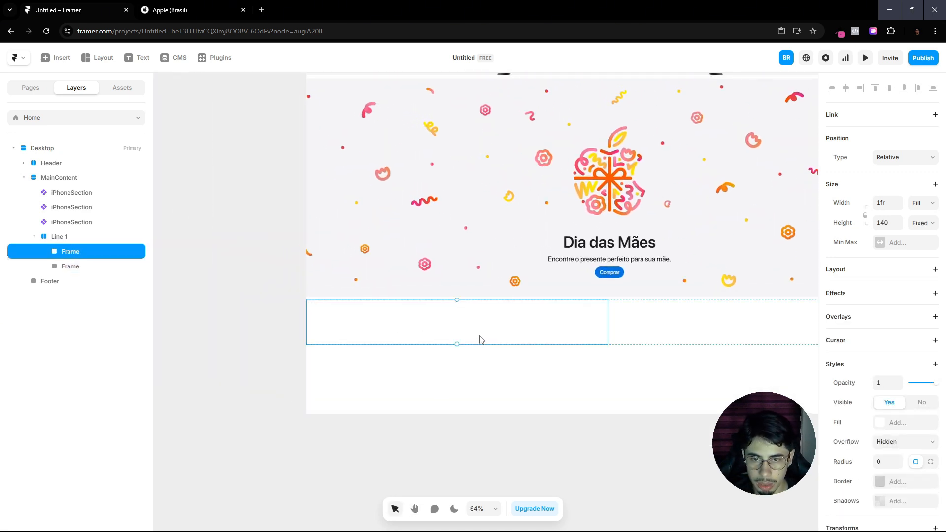
{"action": "left_click", "coordinate": [168, 6]}
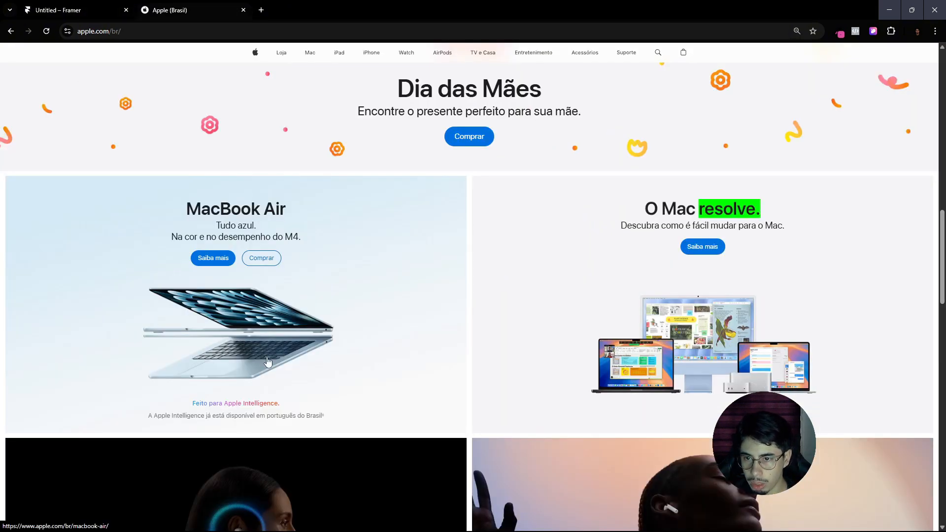
{"action": "left_click", "coordinate": [67, 6]}
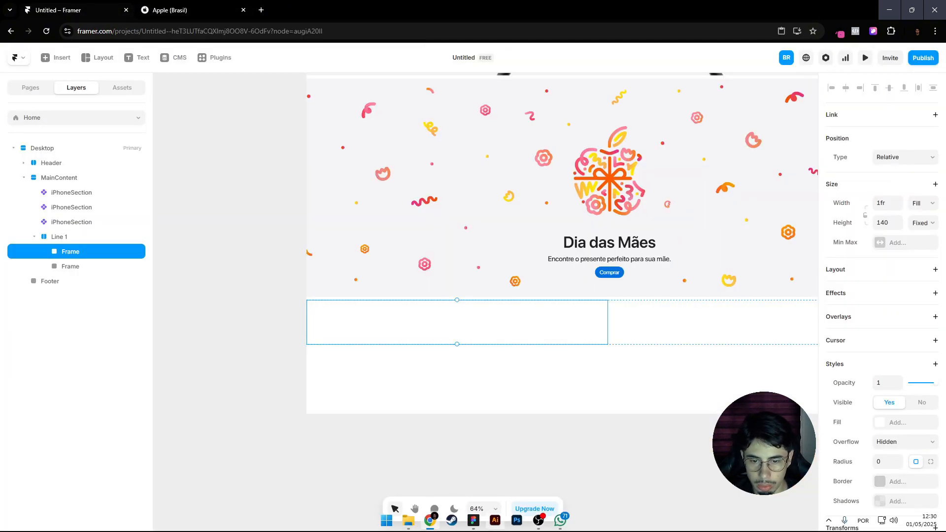
Step: Switch to Figma and copy the MacBook Air image with the Figma to HTML with Framer plugin
{"action": "left_click", "coordinate": [474, 520]}
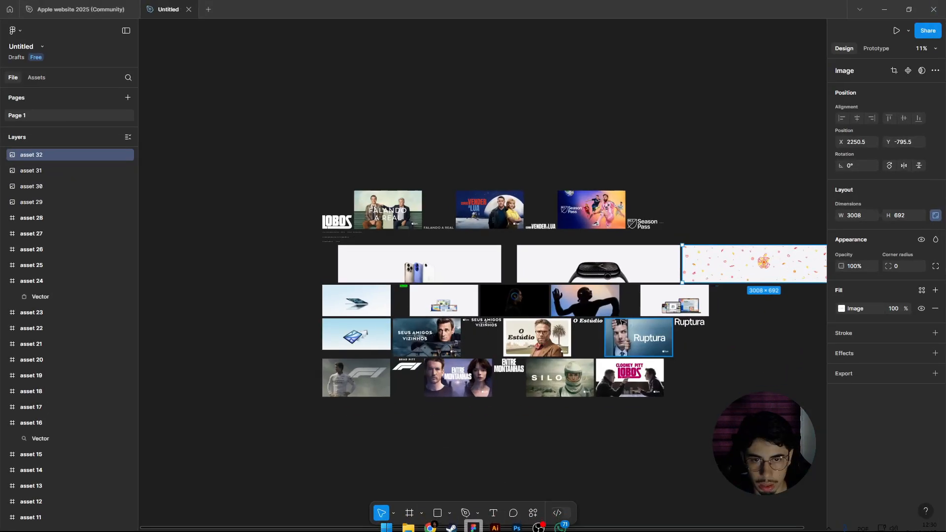
{"action": "scroll", "coordinate": [343, 298], "scroll_direction": "up", "scroll_amount": 5}
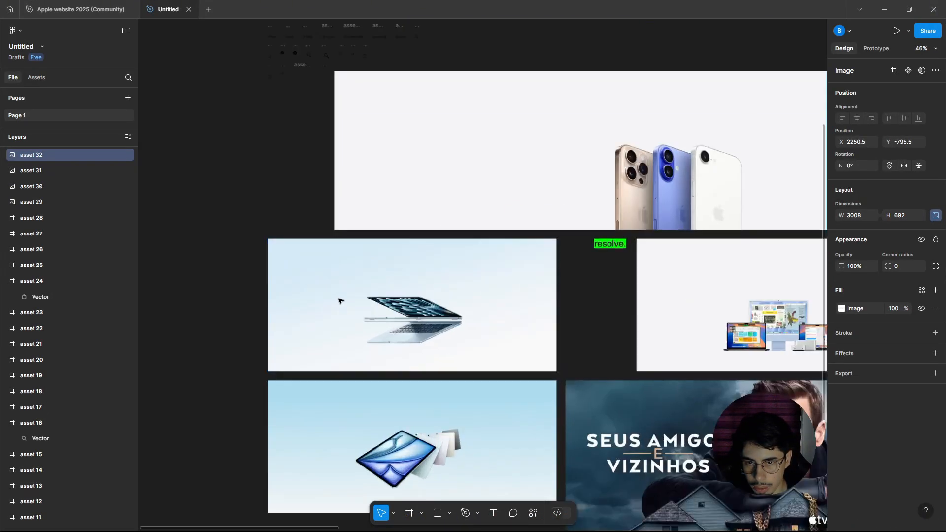
{"action": "left_click", "coordinate": [429, 319]}
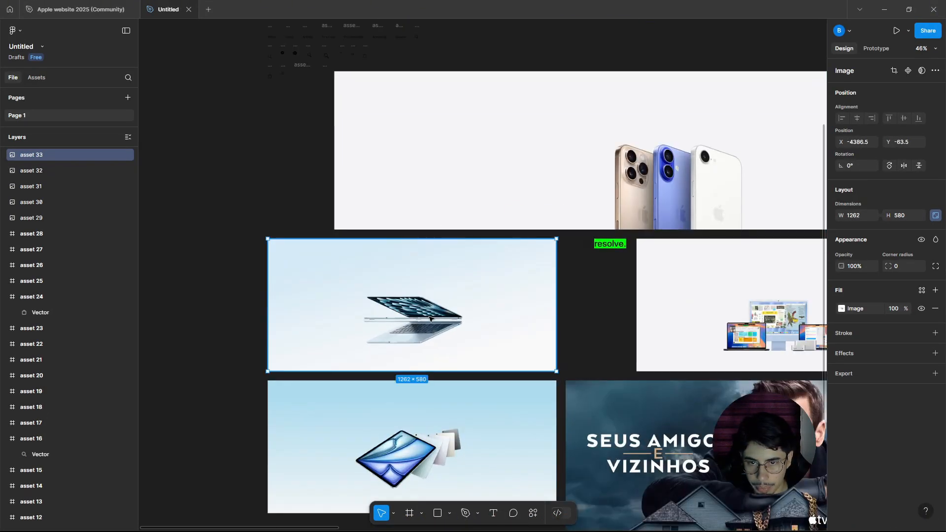
{"action": "left_click", "coordinate": [528, 515]}
{"action": "left_click", "coordinate": [488, 382]}
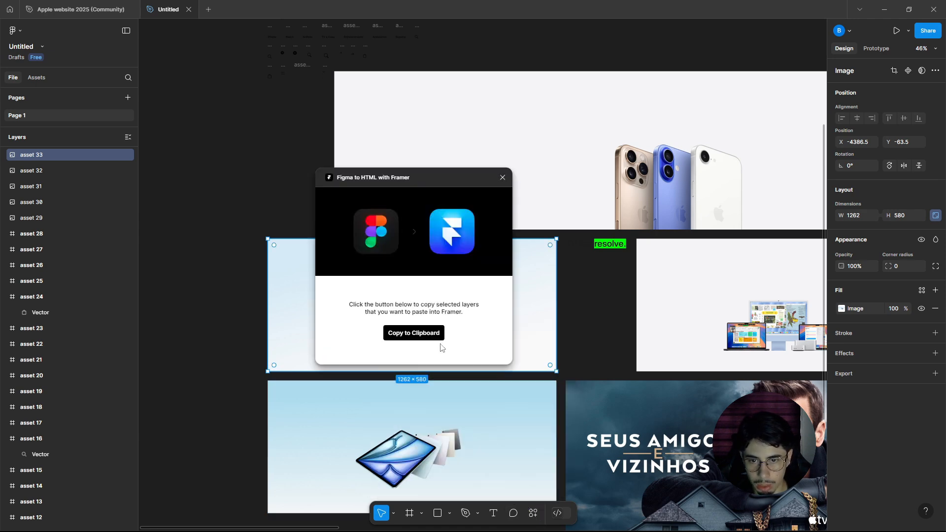
{"action": "left_click", "coordinate": [426, 335]}
Step: Return to Framer, paste the MacBook Air image into the first Line 1 frame and scale it proportionally to 955 wide
{"action": "left_click", "coordinate": [430, 520]}
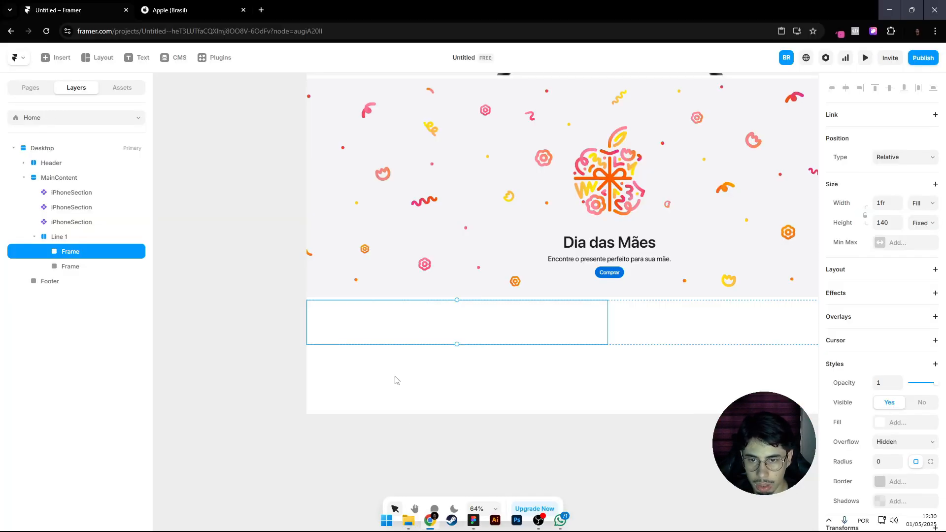
{"action": "key", "text": "ctrl+v"}
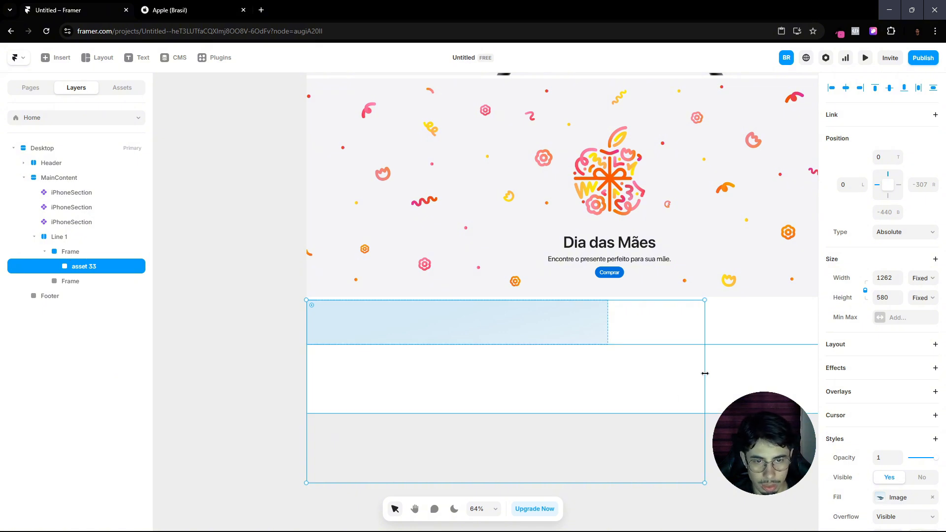
{"action": "left_click_drag", "start_coordinate": [703, 372], "coordinate": [607, 352]}
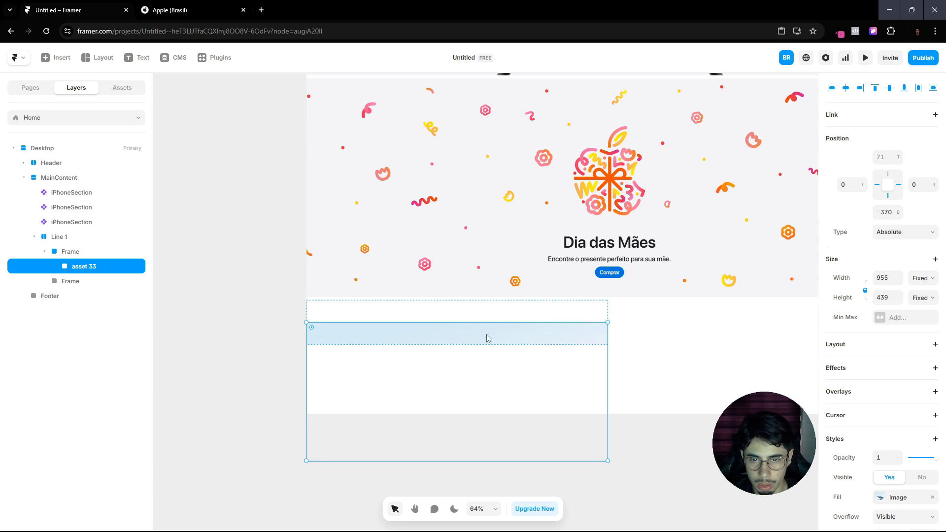
Step: Move the MacBook Air image up, nest it back inside the first Line 1 frame and set its top offset to 0
{"action": "left_click_drag", "start_coordinate": [486, 338], "coordinate": [486, 313]}
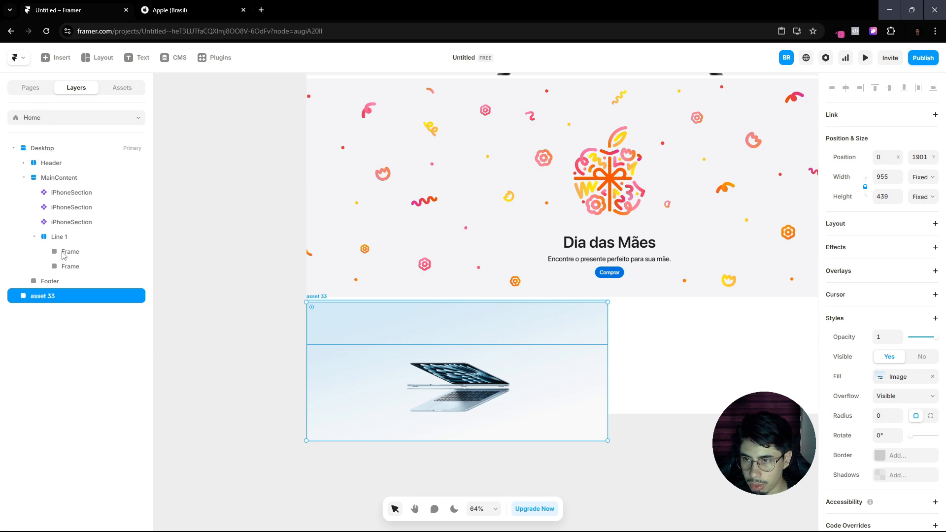
{"action": "left_click_drag", "start_coordinate": [52, 297], "coordinate": [55, 252]}
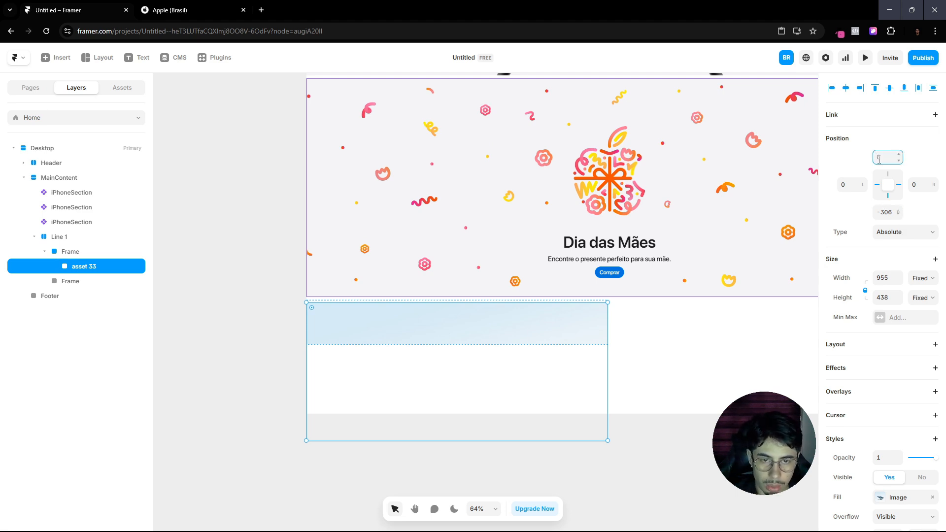
{"action": "key", "text": "Return"}
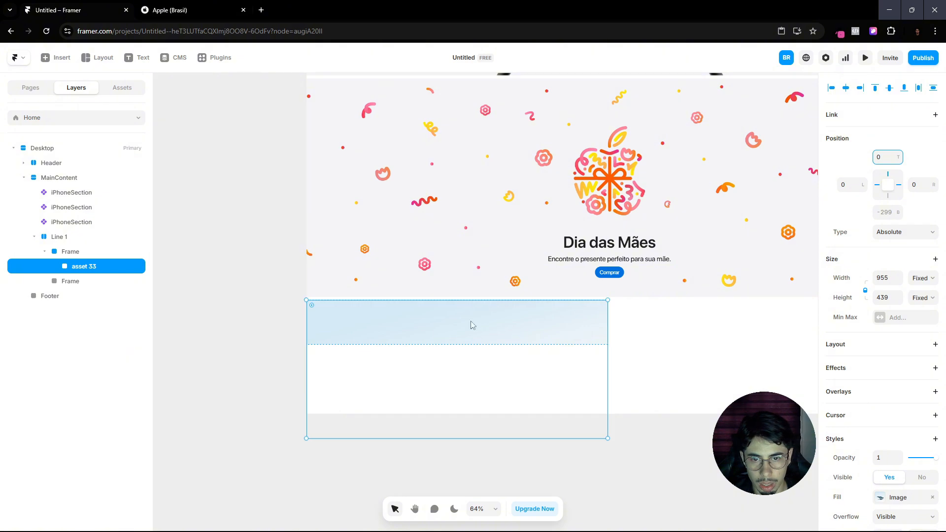
Step: Set the height of the frame holding the MacBook Air image to Fit Content
{"action": "left_click", "coordinate": [68, 253]}
{"action": "left_click", "coordinate": [920, 223]}
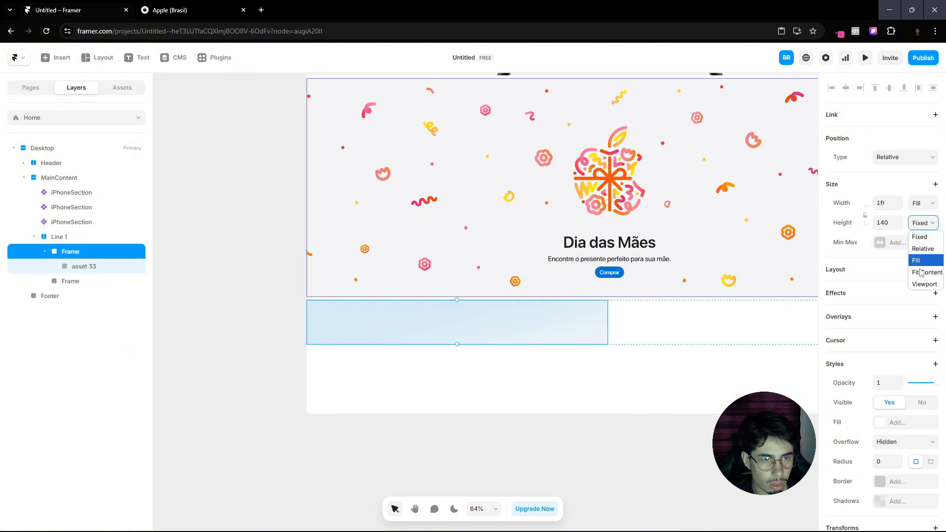
{"action": "left_click", "coordinate": [923, 276]}
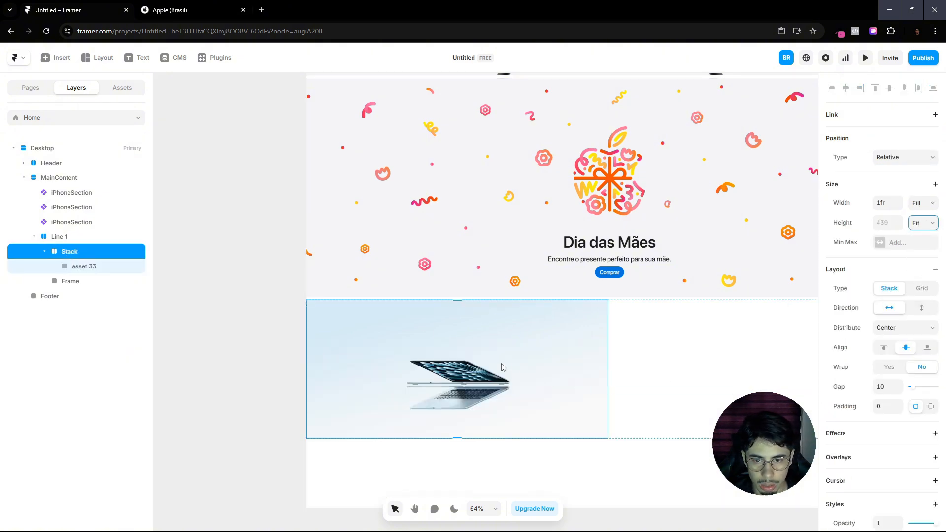
Step: Compare the MacBook image card with the text and button layout of the MacBook Air card and iPhone banner on the Apple website
{"action": "scroll", "coordinate": [503, 368], "scroll_direction": "down", "scroll_amount": 2}
{"action": "scroll", "coordinate": [495, 271], "scroll_direction": "up", "scroll_amount": 5}
{"action": "scroll", "coordinate": [493, 270], "scroll_direction": "down", "scroll_amount": 5}
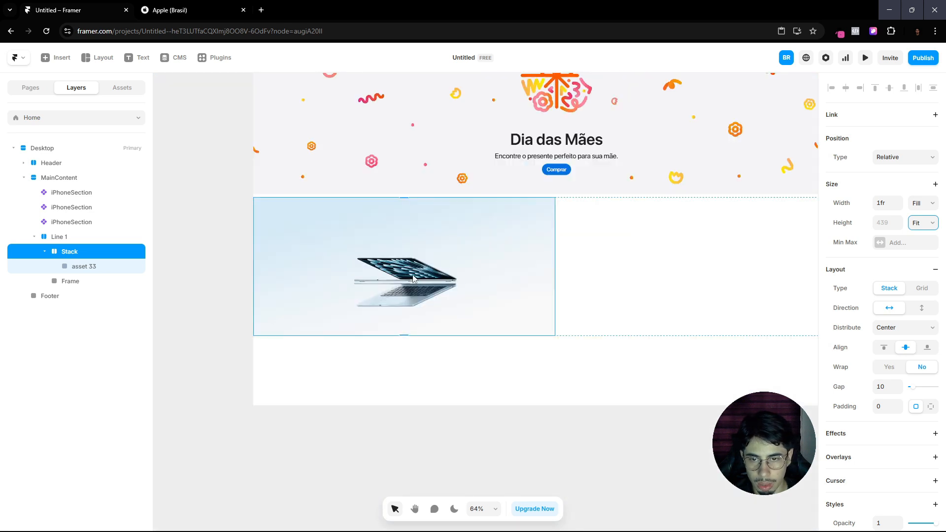
{"action": "left_click", "coordinate": [401, 438]}
{"action": "scroll", "coordinate": [427, 295], "scroll_direction": "up", "scroll_amount": 1}
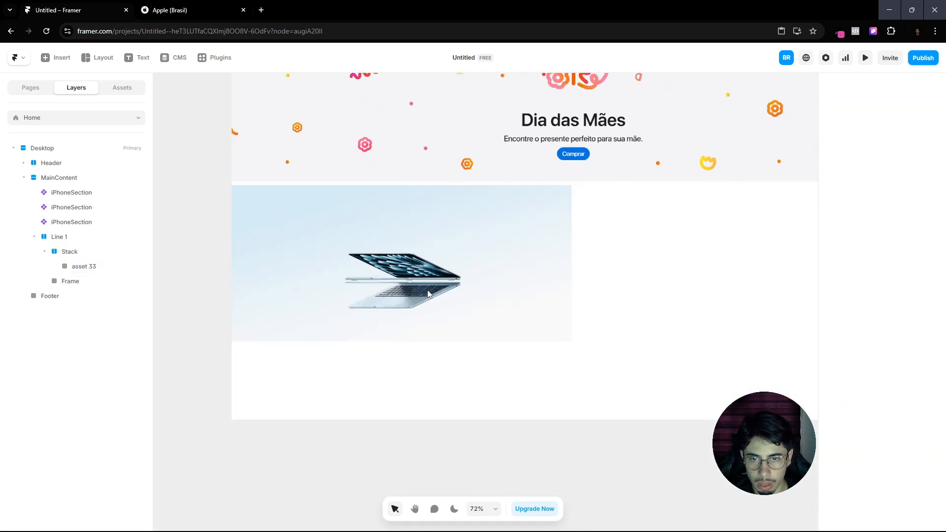
{"action": "left_click", "coordinate": [468, 278]}
{"action": "scroll", "coordinate": [369, 271], "scroll_direction": "up", "scroll_amount": 3}
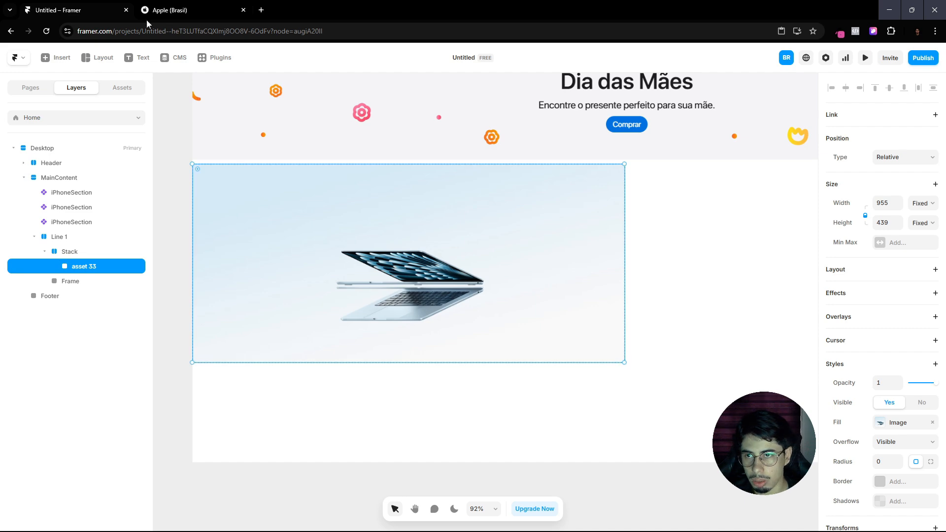
{"action": "left_click", "coordinate": [137, 11]}
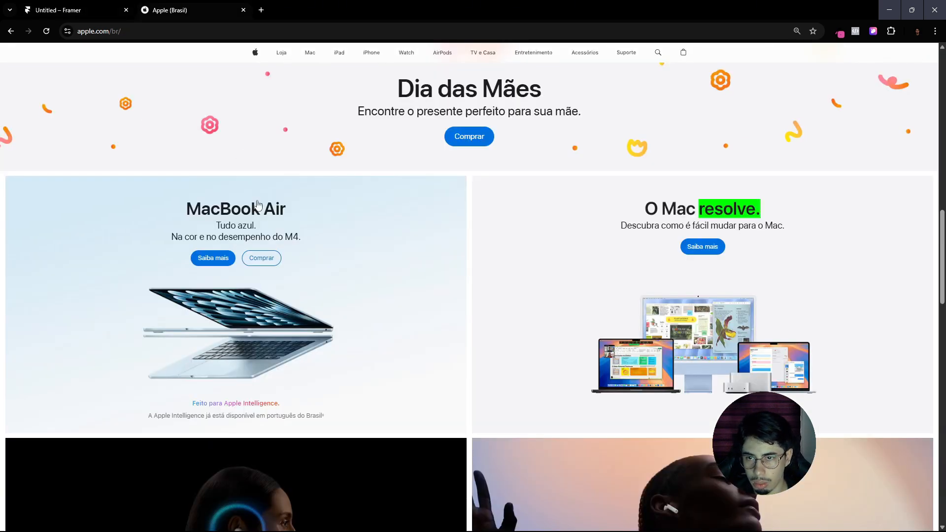
{"action": "scroll", "coordinate": [402, 285], "scroll_direction": "up", "scroll_amount": 15}
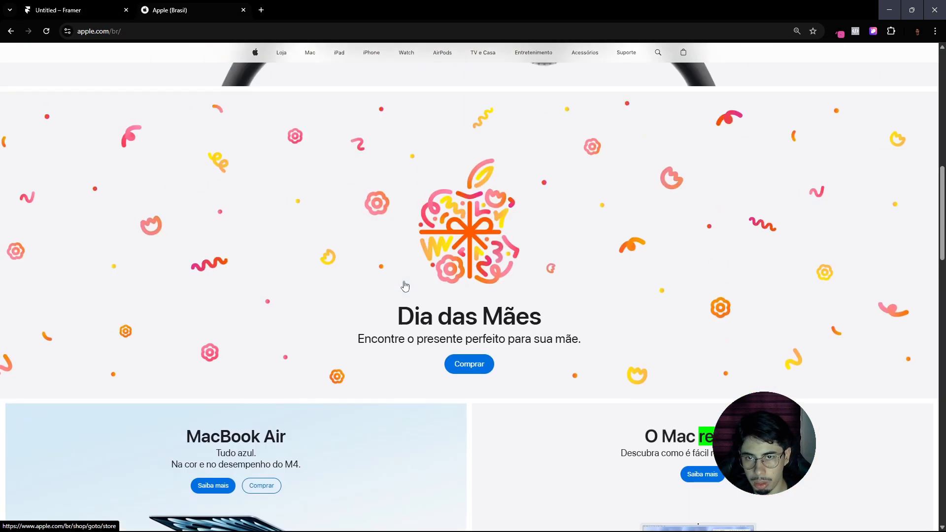
{"action": "scroll", "coordinate": [397, 286], "scroll_direction": "down", "scroll_amount": 10}
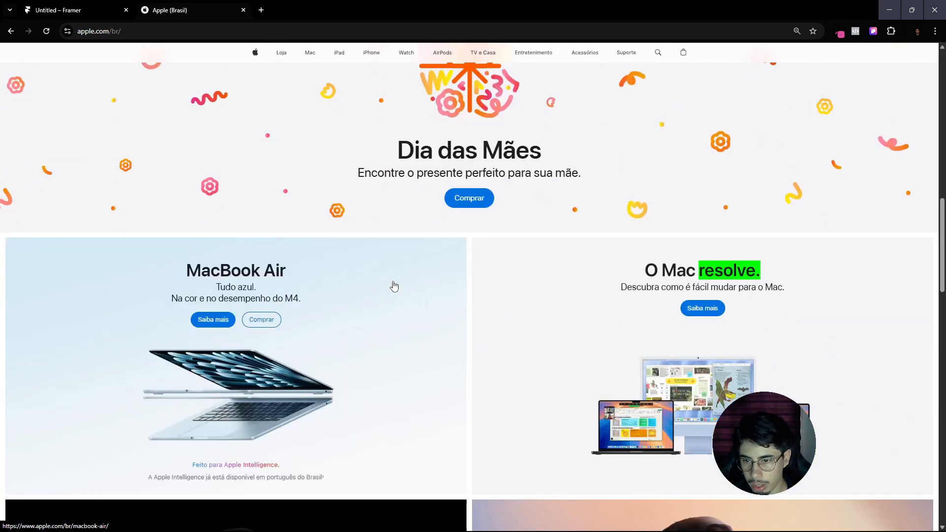
{"action": "scroll", "coordinate": [475, 185], "scroll_direction": "up", "scroll_amount": 10}
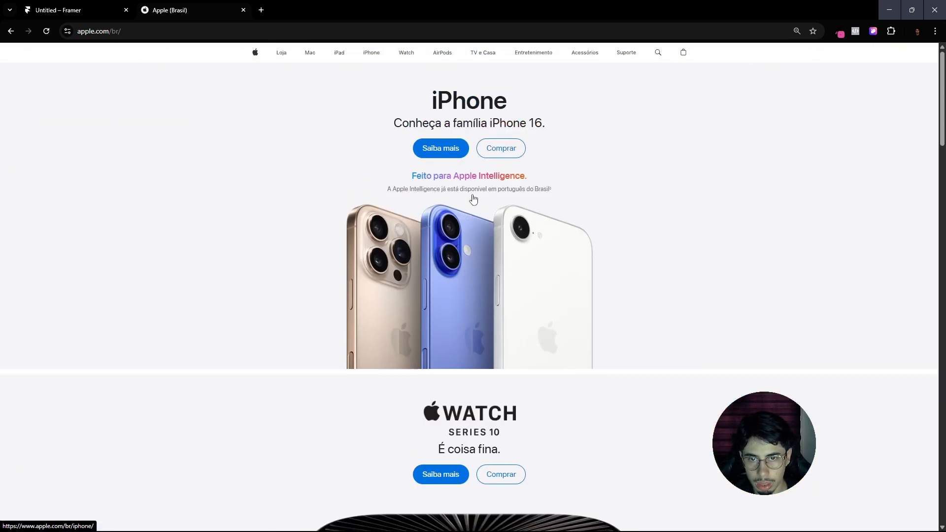
Step: Return to Framer, open the iPhoneSection component for editing and locate the Saiba mais button in Variant 1
{"action": "left_click", "coordinate": [72, 5]}
{"action": "scroll", "coordinate": [510, 234], "scroll_direction": "up", "scroll_amount": 10}
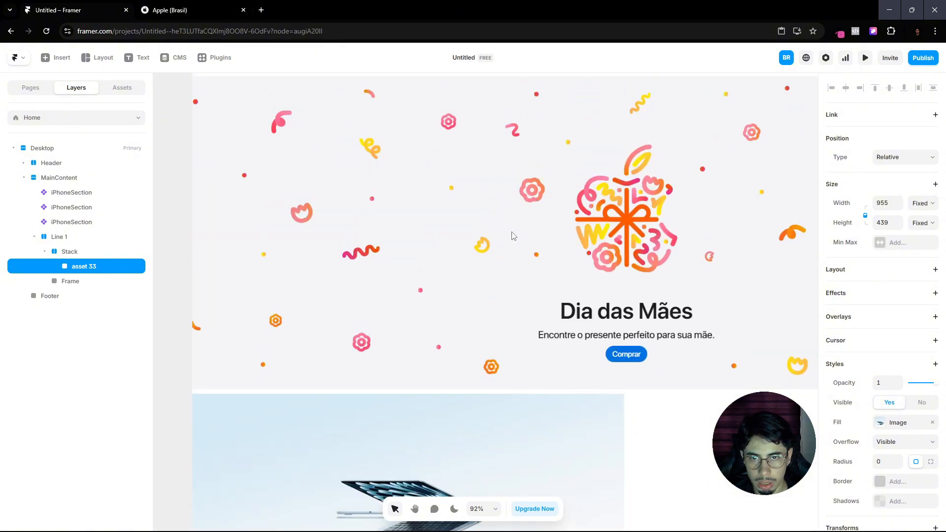
{"action": "double_click", "coordinate": [512, 231]}
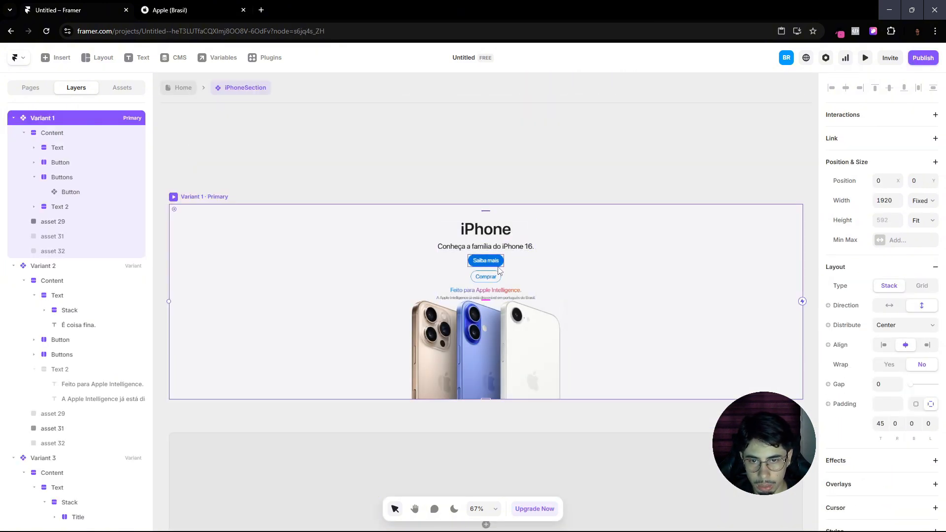
{"action": "left_click", "coordinate": [498, 263]}
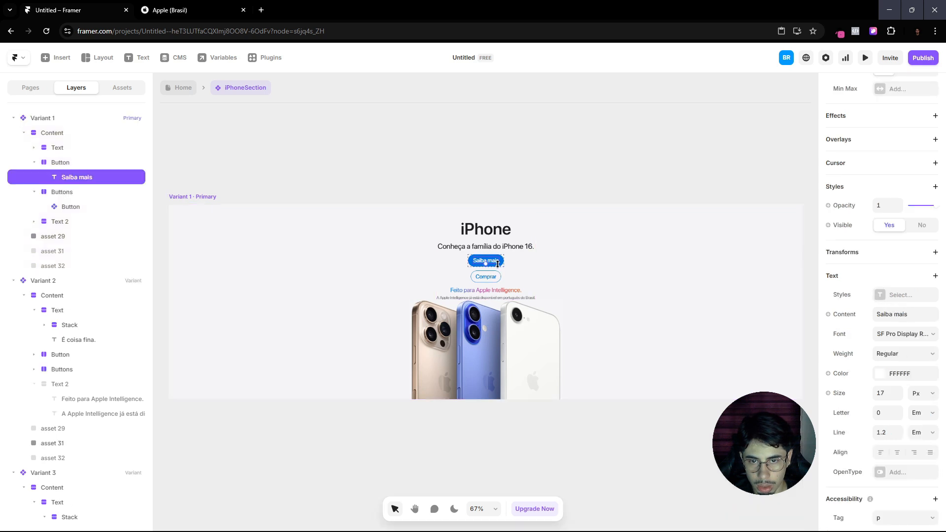
{"action": "scroll", "coordinate": [493, 264], "scroll_direction": "up", "scroll_amount": 5}
{"action": "left_click", "coordinate": [34, 163]}
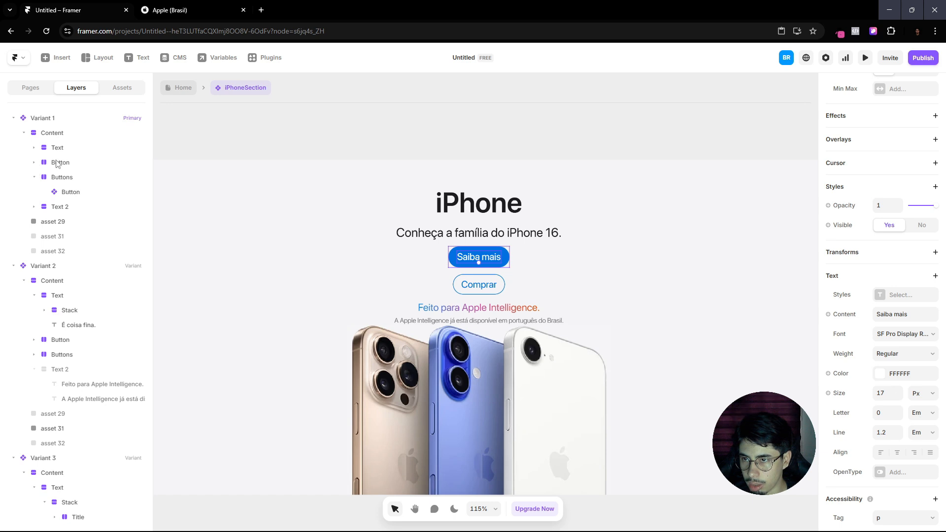
Step: Nest the Saiba mais button inside the Buttons stack of Variant 1, ahead of the Comprar button
{"action": "double_click", "coordinate": [57, 163]}
{"action": "left_click", "coordinate": [19, 163]}
{"action": "left_click", "coordinate": [10, 164]}
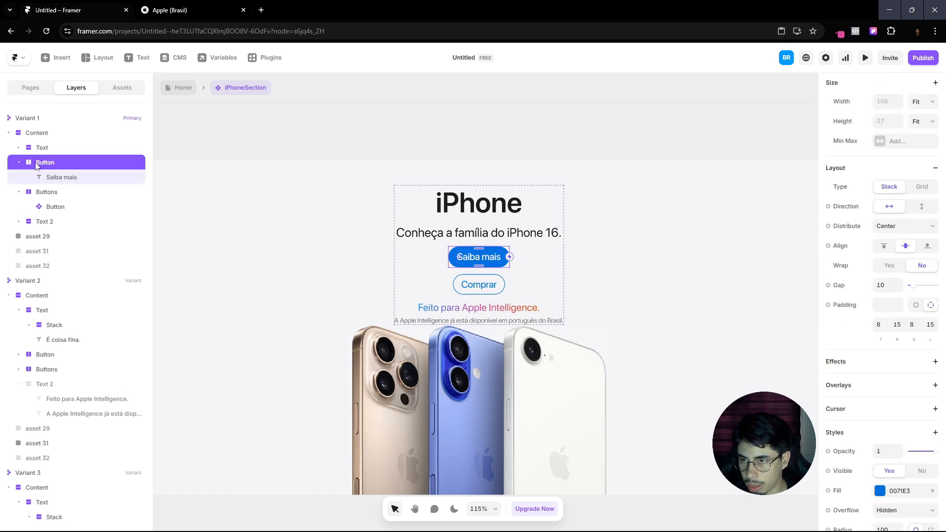
{"action": "mouse_move", "coordinate": [57, 187]}
{"action": "left_mouse_down"}
{"action": "mouse_move", "coordinate": [57, 194]}
{"action": "mouse_move", "coordinate": [63, 174]}
{"action": "left_mouse_up"}
{"action": "left_click", "coordinate": [29, 192]}
{"action": "left_click", "coordinate": [355, 224]}
Step: Try to move the first button of Variant 3 out of the hidden Buttons stack into the Text stack, below the subtitle
{"action": "scroll", "coordinate": [450, 282], "scroll_direction": "down", "scroll_amount": 6}
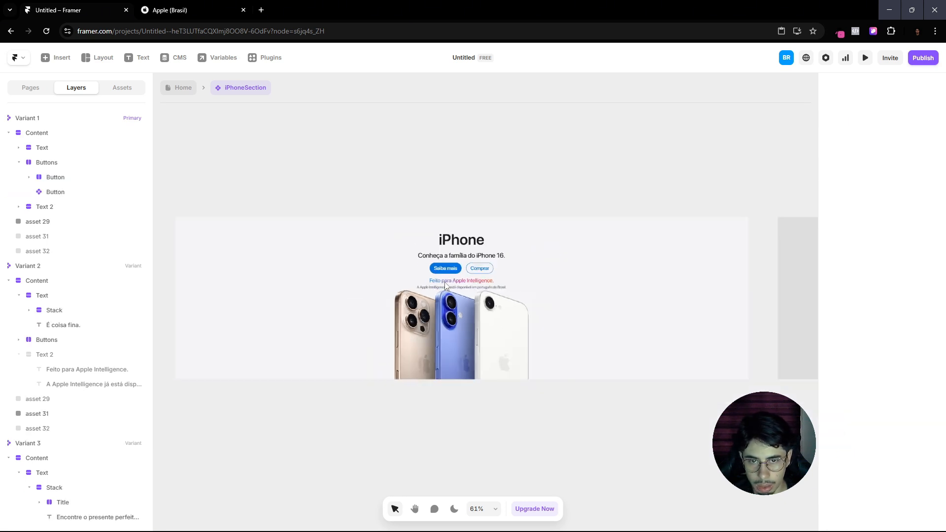
{"action": "scroll", "coordinate": [644, 344], "scroll_direction": "right", "scroll_amount": 5}
{"action": "scroll", "coordinate": [566, 286], "scroll_direction": "up", "scroll_amount": 2}
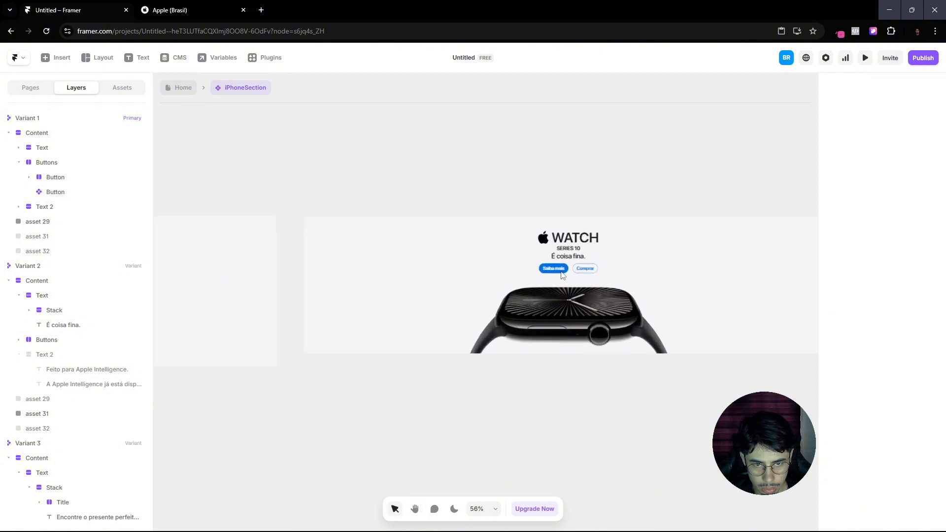
{"action": "scroll", "coordinate": [638, 364], "scroll_direction": "right", "scroll_amount": 5}
{"action": "scroll", "coordinate": [705, 344], "scroll_direction": "up", "scroll_amount": 5}
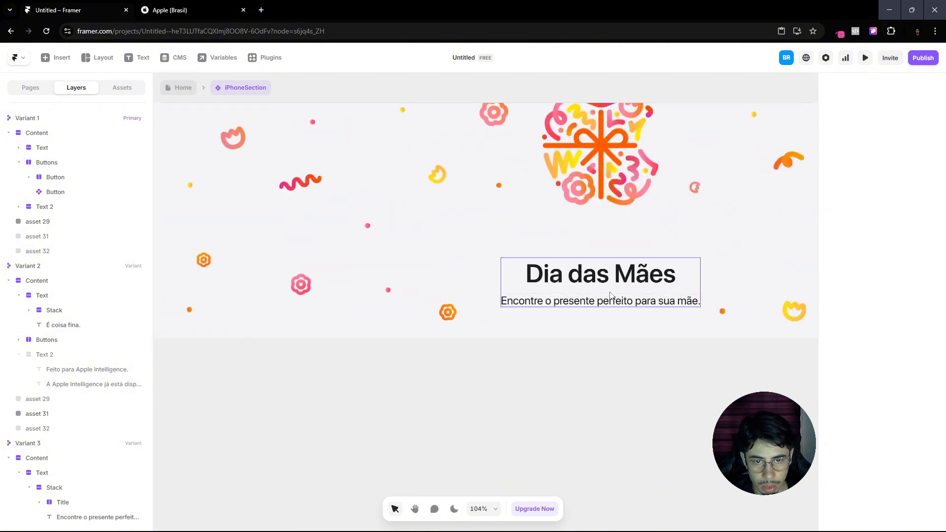
{"action": "left_click", "coordinate": [609, 295]}
{"action": "scroll", "coordinate": [70, 392], "scroll_direction": "down", "scroll_amount": 3}
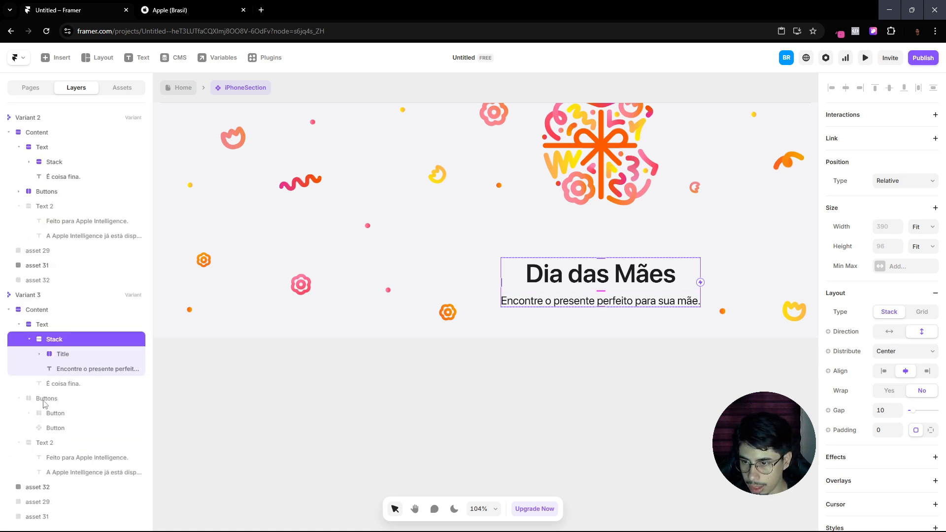
{"action": "left_click", "coordinate": [44, 402]}
{"action": "left_click", "coordinate": [50, 415]}
{"action": "left_click_drag", "start_coordinate": [58, 416], "coordinate": [74, 382]}
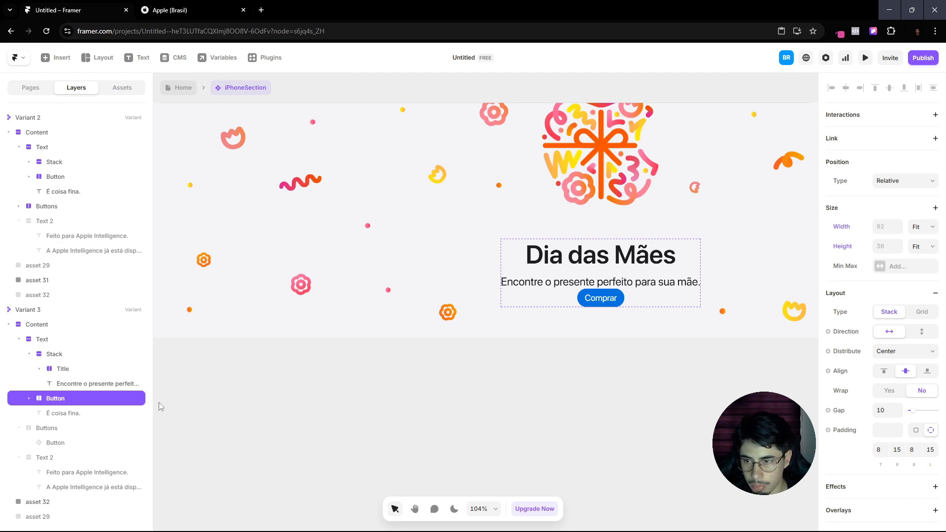
Step: Check how the button move affects the other variants, then undo it
{"action": "left_click", "coordinate": [202, 422]}
{"action": "scroll", "coordinate": [258, 413], "scroll_direction": "down", "scroll_amount": 4}
{"action": "key", "text": "space"}
{"action": "left_click_drag", "start_coordinate": [262, 417], "coordinate": [739, 423]}
{"action": "left_click_drag", "start_coordinate": [470, 439], "coordinate": [180, 411]}
{"action": "key", "text": "ctrl+z"}
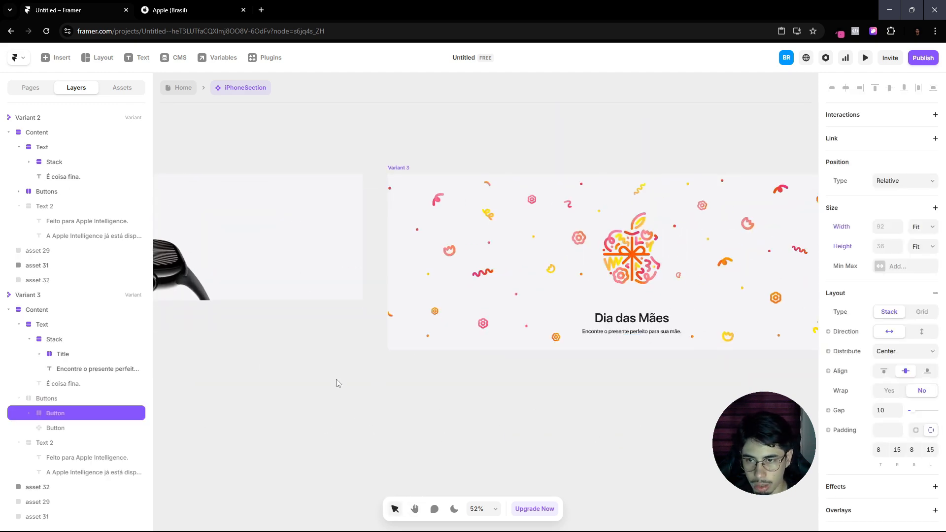
Step: Copy the Saiba mais button from Variant 2 and paste it below the subtitle in Variant 3's Dia das Mães stack
{"action": "left_click_drag", "start_coordinate": [338, 384], "coordinate": [637, 383]}
{"action": "left_click", "coordinate": [413, 224]}
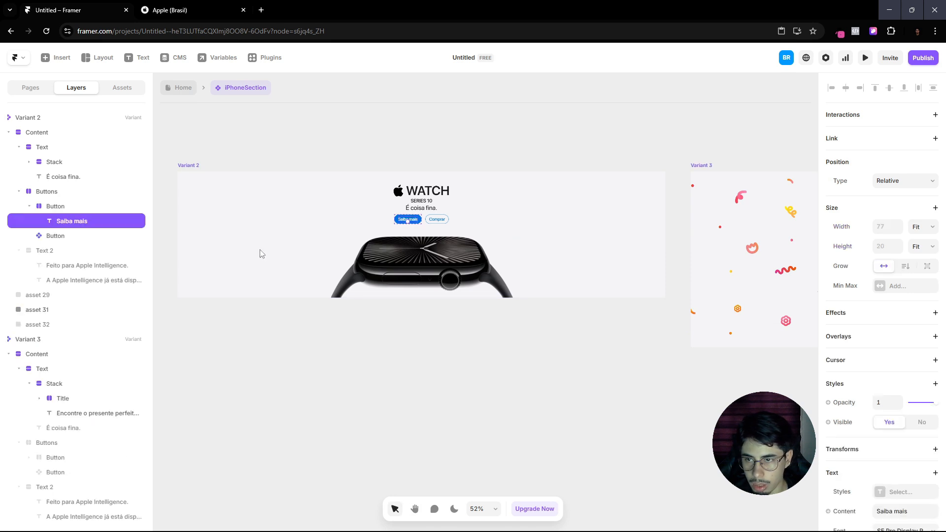
{"action": "left_click", "coordinate": [29, 206]}
{"action": "left_click", "coordinate": [54, 207]}
{"action": "left_click", "coordinate": [567, 414]}
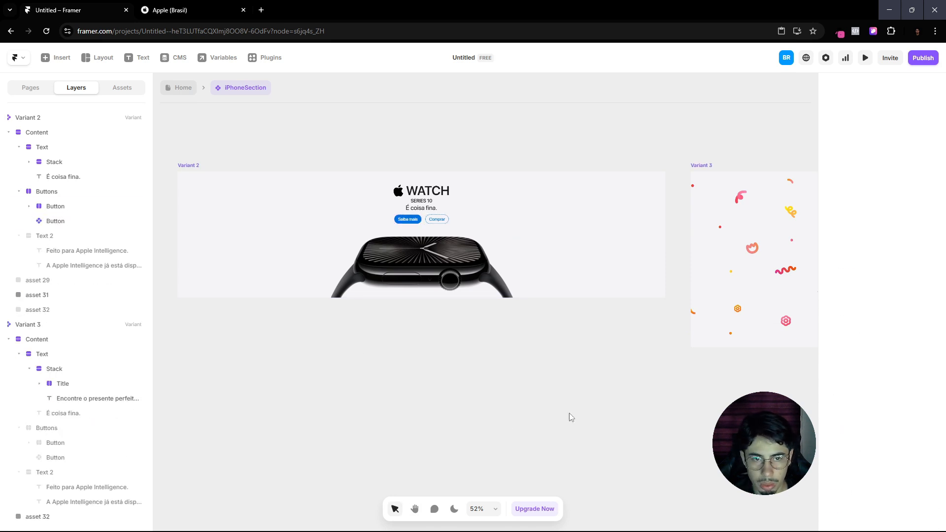
{"action": "left_click_drag", "start_coordinate": [568, 414], "coordinate": [163, 431]}
{"action": "left_click", "coordinate": [563, 344]}
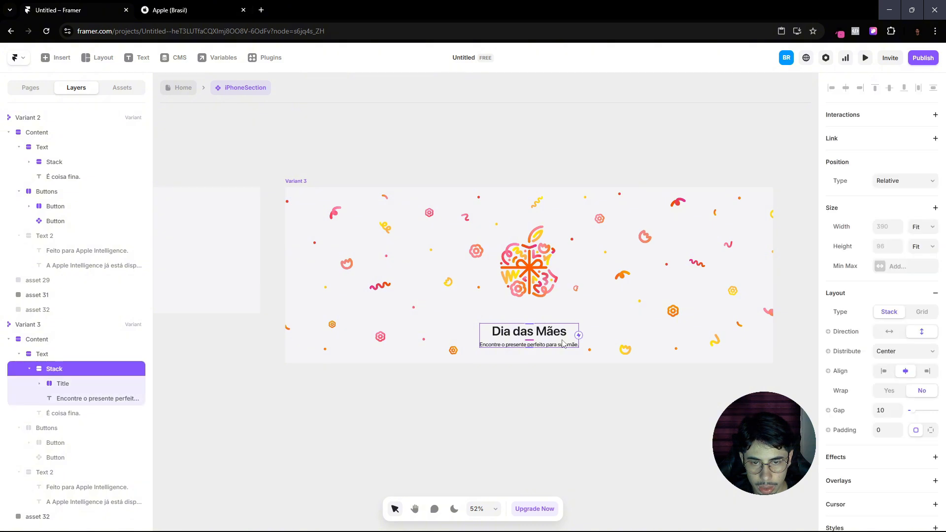
{"action": "key", "text": "ctrl+v"}
{"action": "left_click", "coordinate": [336, 394]}
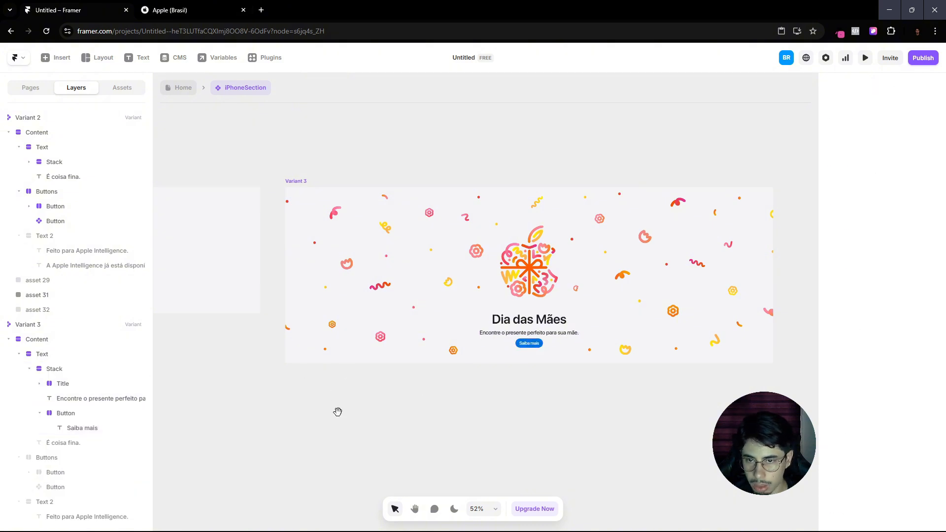
Step: Change the label of Variant 3's pasted button to Comprar
{"action": "left_click_drag", "start_coordinate": [338, 412], "coordinate": [29, 389]}
{"action": "left_click_drag", "start_coordinate": [693, 399], "coordinate": [506, 395]}
{"action": "scroll", "coordinate": [625, 351], "scroll_direction": "up", "scroll_amount": 5}
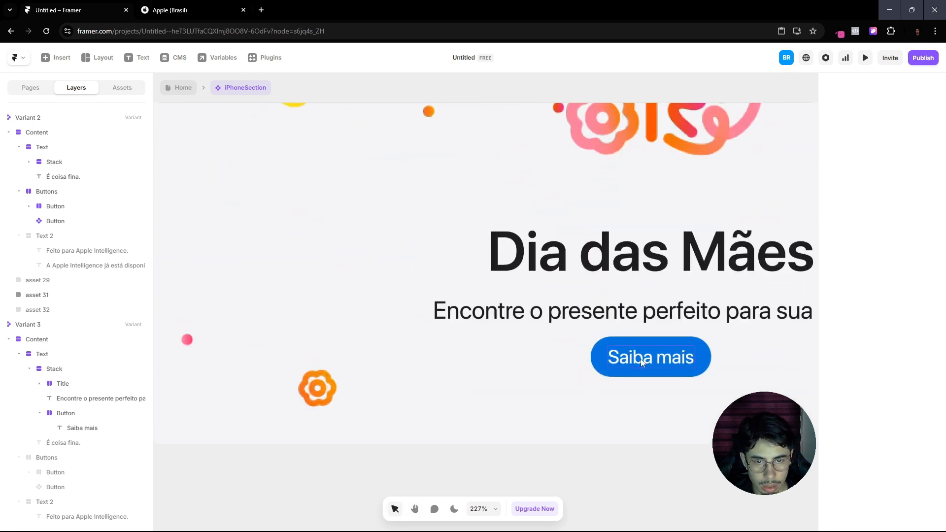
{"action": "double_click", "coordinate": [642, 358]}
{"action": "type", "text": "Comprar"}
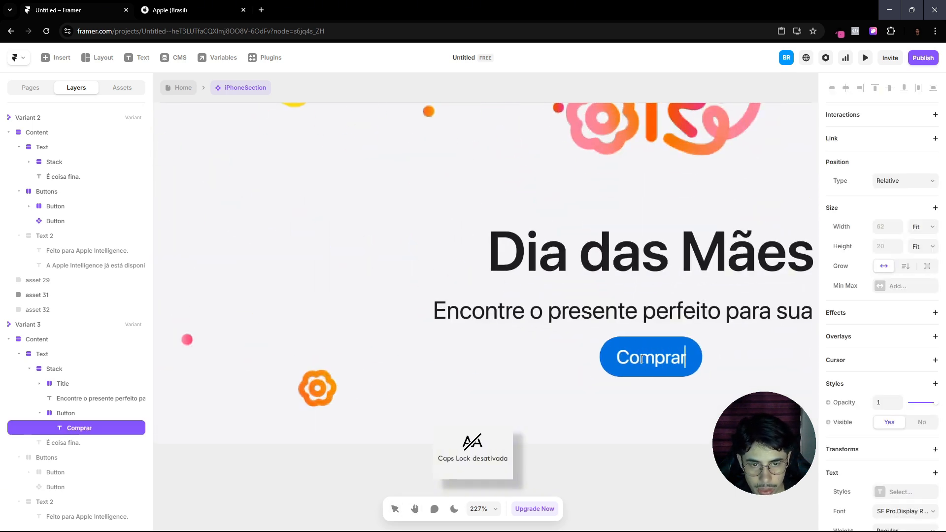
{"action": "left_click", "coordinate": [659, 451]}
Step: Review the sections on the Home page, then reopen the iPhoneSection component and copy Variant 1's Content stack
{"action": "left_click", "coordinate": [178, 92]}
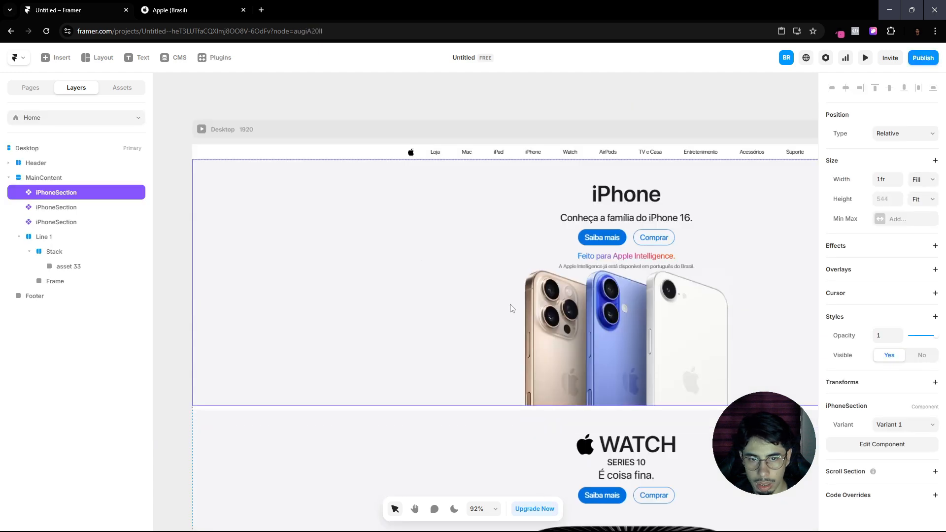
{"action": "scroll", "coordinate": [515, 308], "scroll_direction": "down", "scroll_amount": 10}
{"action": "scroll", "coordinate": [517, 296], "scroll_direction": "up", "scroll_amount": 10}
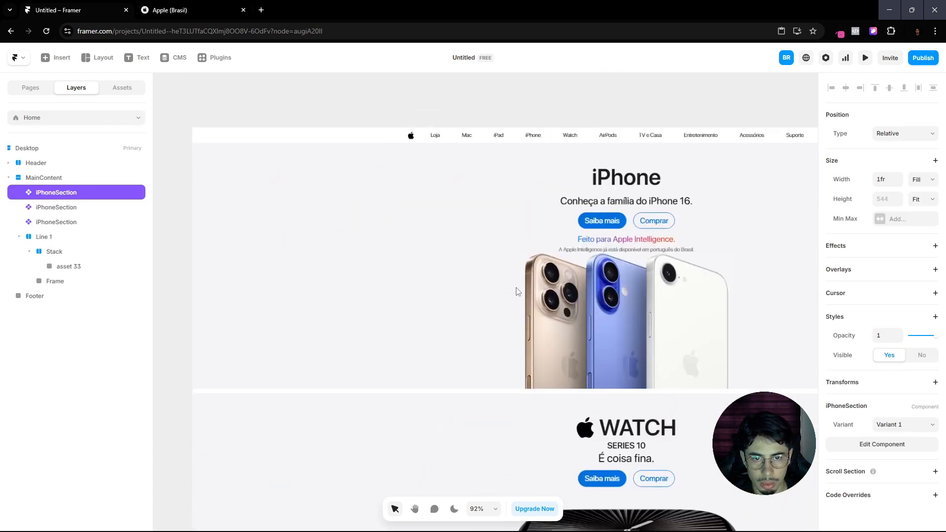
{"action": "double_click", "coordinate": [475, 275]}
{"action": "scroll", "coordinate": [475, 270], "scroll_direction": "up", "scroll_amount": 5}
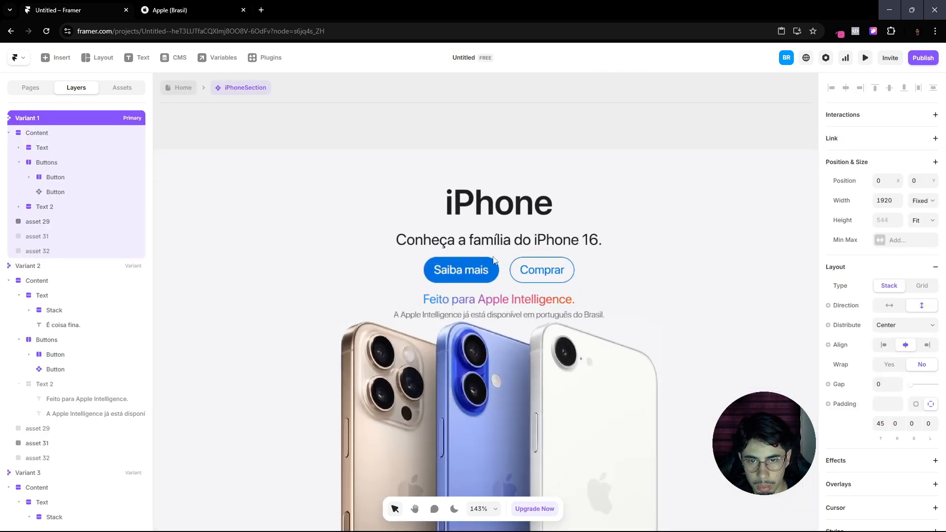
{"action": "left_click", "coordinate": [558, 254]}
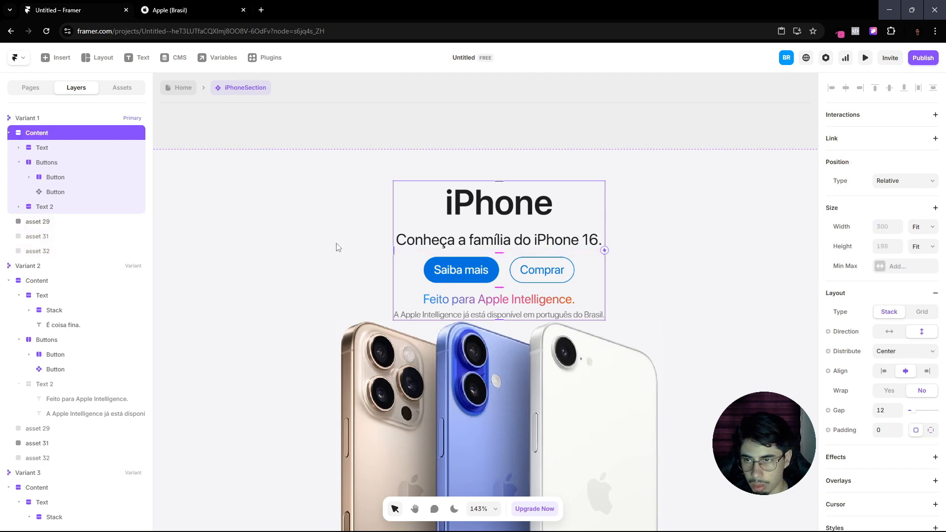
Step: Return to Home, select the Stack inside Line 1, and check the matching two-column product cards on the Apple (Brasil) page
{"action": "left_click", "coordinate": [185, 90]}
{"action": "scroll", "coordinate": [360, 345], "scroll_direction": "down", "scroll_amount": 10}
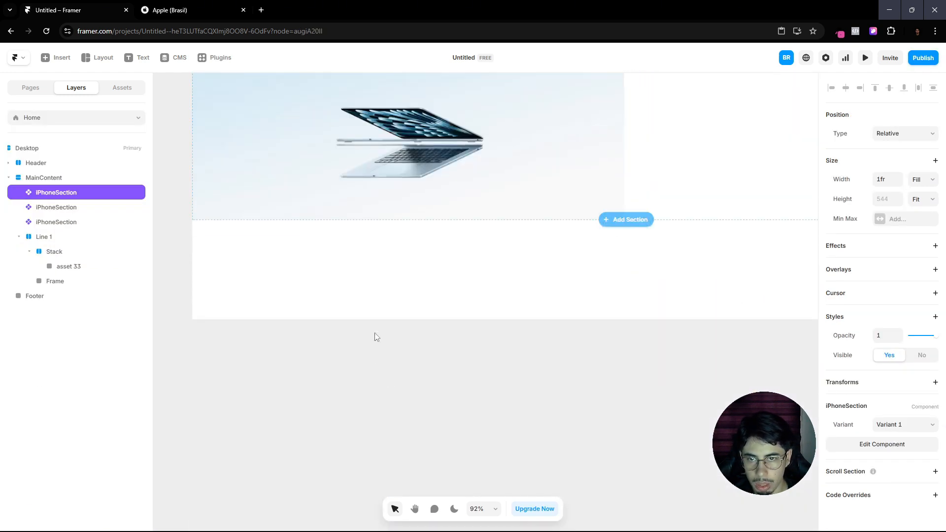
{"action": "scroll", "coordinate": [376, 337], "scroll_direction": "up", "scroll_amount": 2}
{"action": "left_click", "coordinate": [406, 269]}
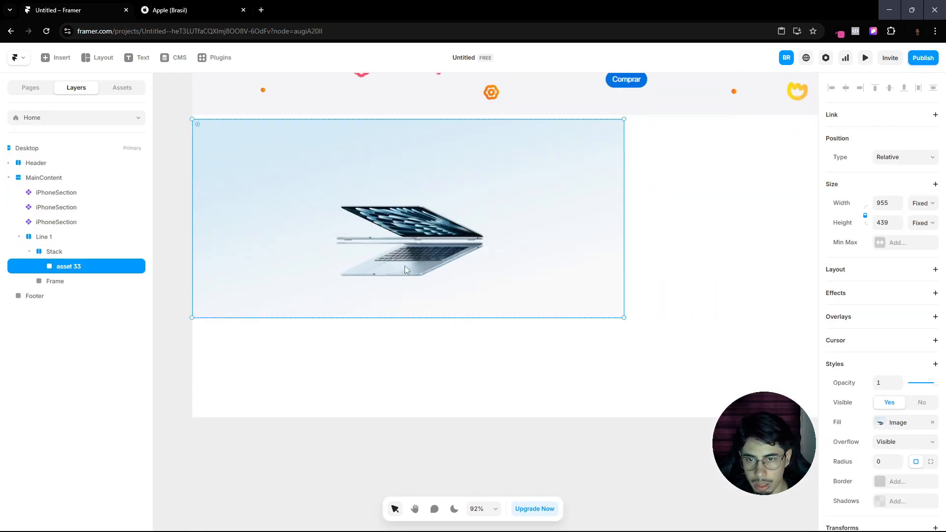
{"action": "left_click", "coordinate": [54, 253]}
{"action": "double_click", "coordinate": [54, 253]}
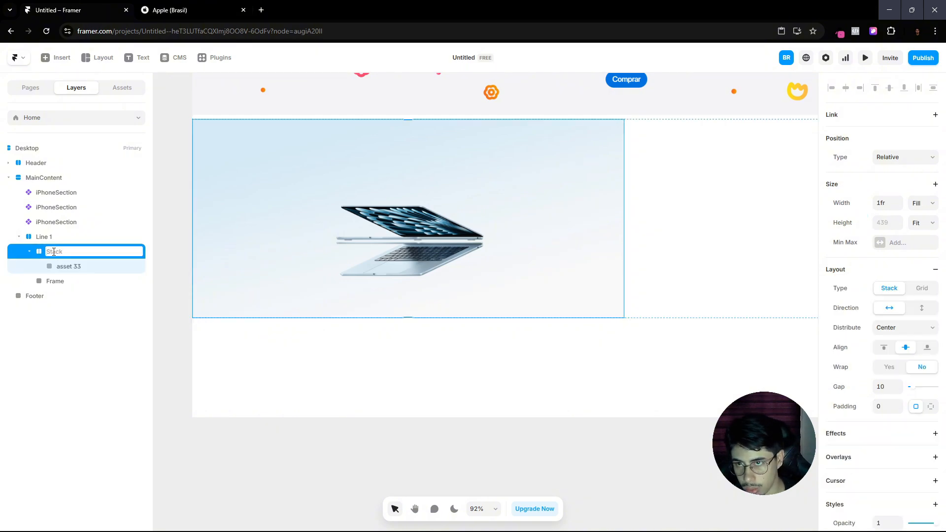
{"action": "left_click", "coordinate": [164, 5]}
{"action": "scroll", "coordinate": [215, 282], "scroll_direction": "down", "scroll_amount": 20}
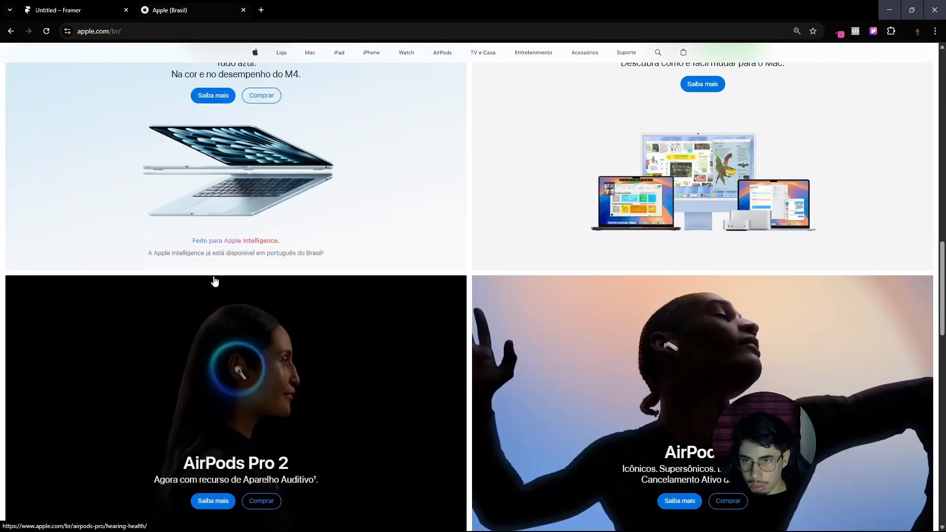
{"action": "scroll", "coordinate": [216, 282], "scroll_direction": "up", "scroll_amount": 2}
{"action": "left_click", "coordinate": [65, 9]}
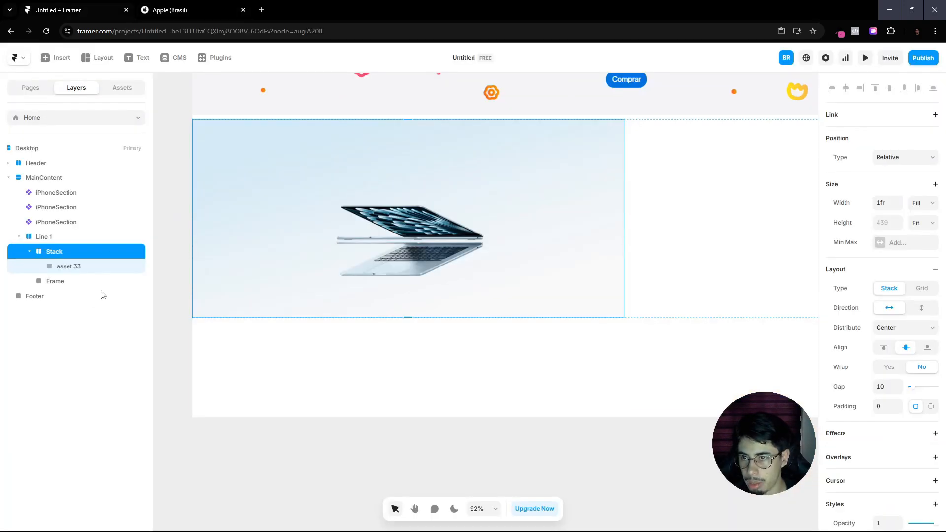
Step: Rename the Stack inside Line 1 as MacBook Air
{"action": "double_click", "coordinate": [54, 253]}
{"action": "type", "text": "Mac"}
{"action": "key", "text": "Caps_Lock"}
{"action": "type", "text": "BN"}
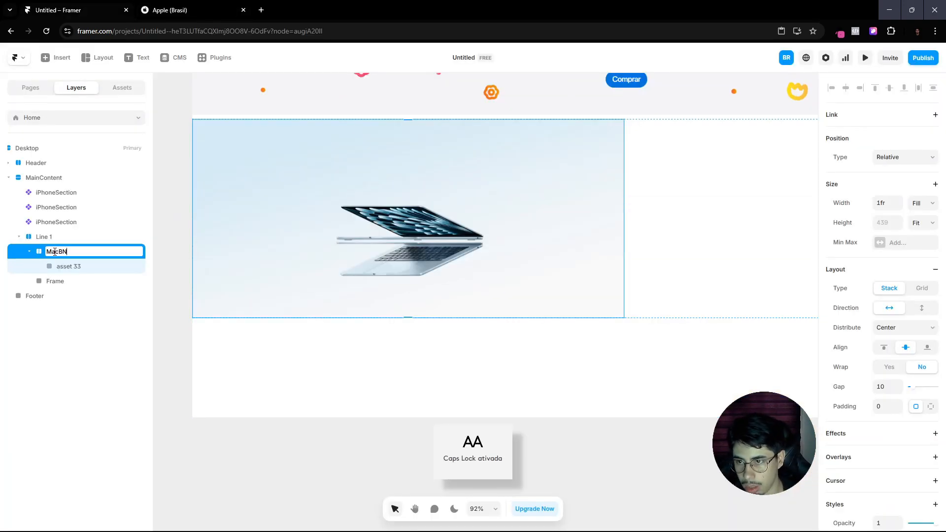
{"action": "key", "text": "Caps_Lock"}
{"action": "type", "text": "ook"}
{"action": "key", "text": "Caps_Lock"}
{"action": "type", "text": "Ai"}
{"action": "key", "text": "Caps_Lock"}
{"action": "type", "text": "ir"}
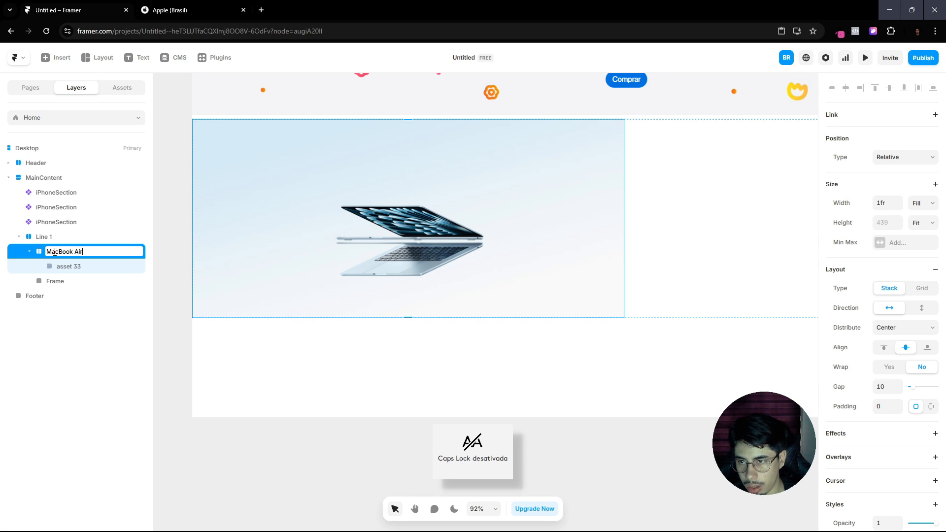
{"action": "key", "text": "Return"}
Step: Paste the copied Content stack into the MacBook Air stack and place it above asset 33 in the layer order
{"action": "key", "text": "ctrl+v"}
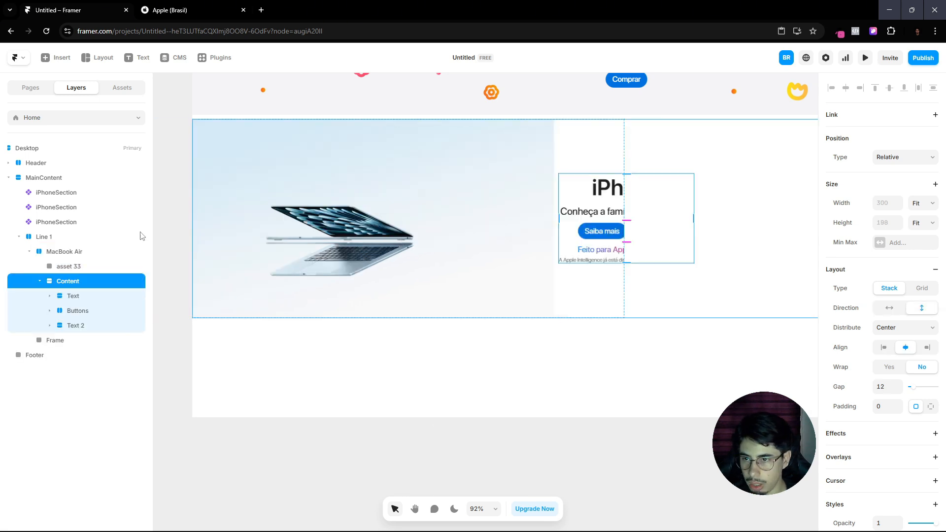
{"action": "left_click", "coordinate": [40, 281]}
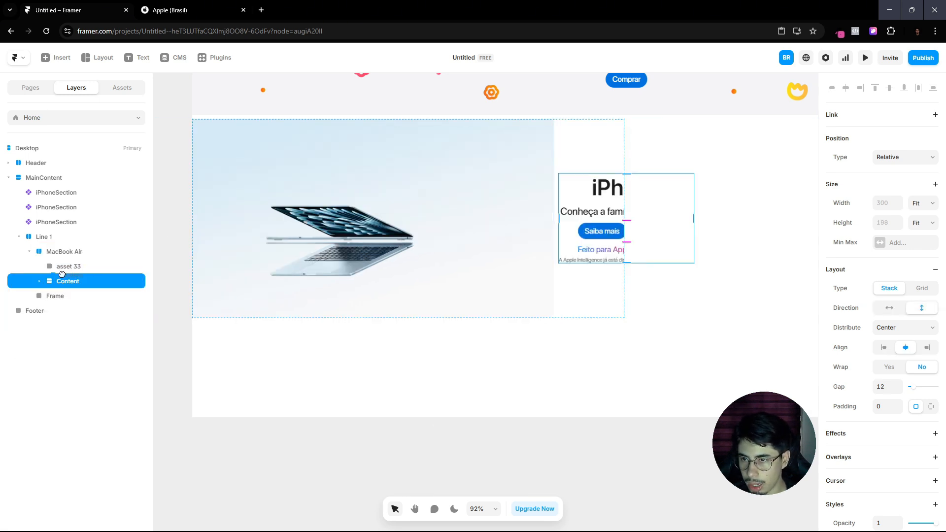
{"action": "left_click_drag", "start_coordinate": [63, 273], "coordinate": [65, 263]}
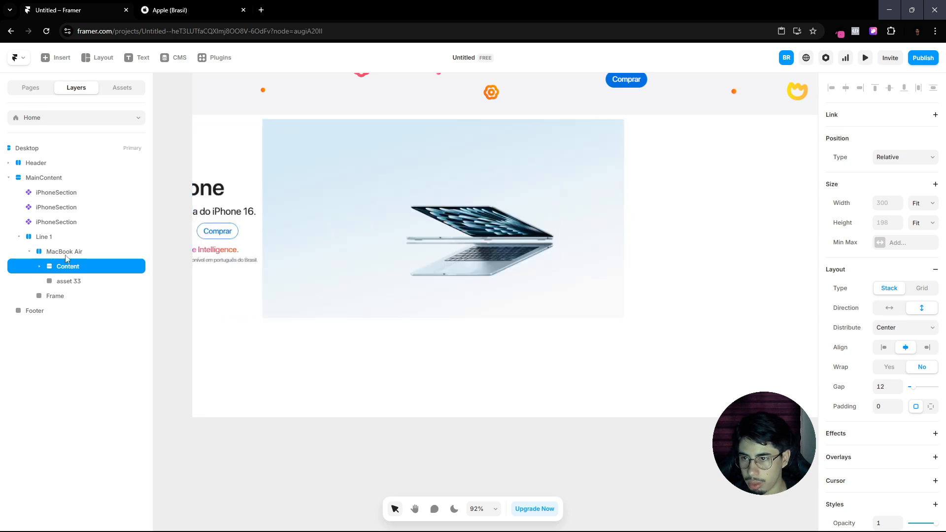
Step: Set asset 33's position type to Absolute and stretch it across the MacBook Air stack's width, to about 951 by 437
{"action": "left_click", "coordinate": [67, 281]}
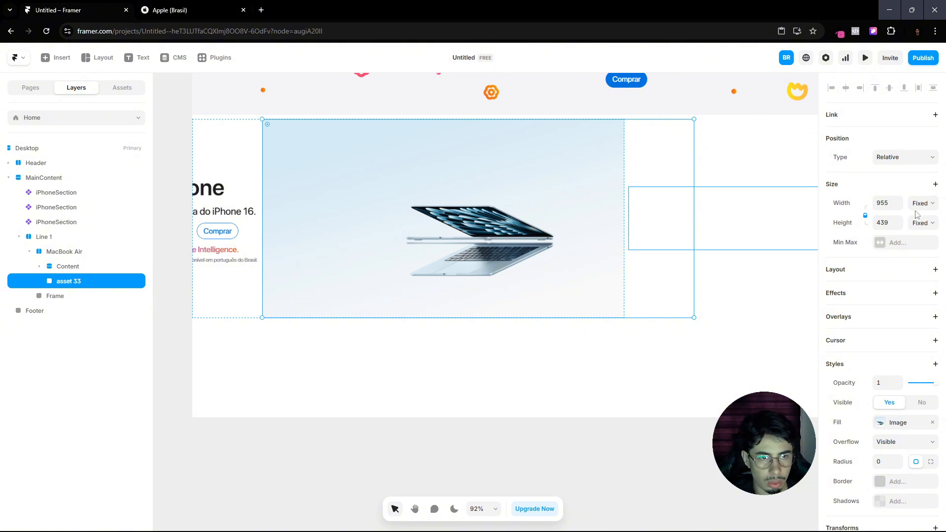
{"action": "left_click", "coordinate": [891, 160]}
{"action": "left_click", "coordinate": [889, 171]}
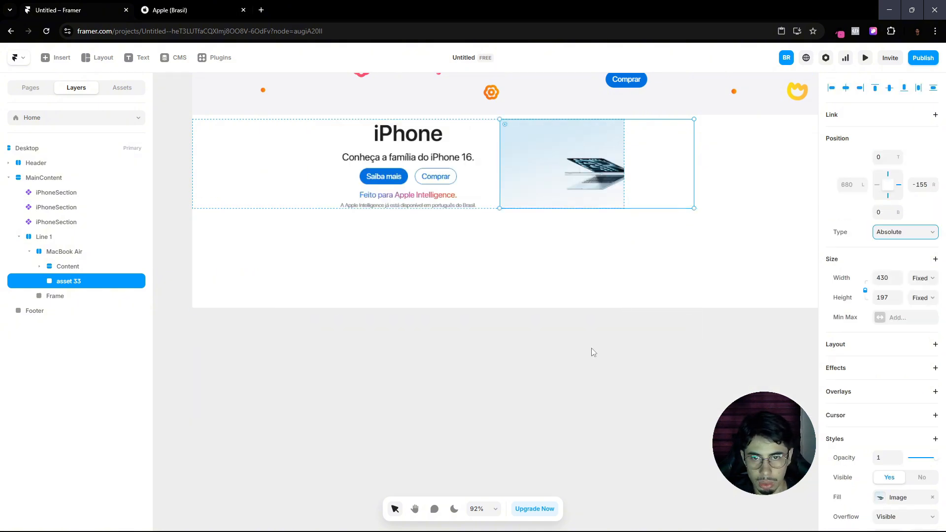
{"action": "scroll", "coordinate": [559, 362], "scroll_direction": "up", "scroll_amount": 3}
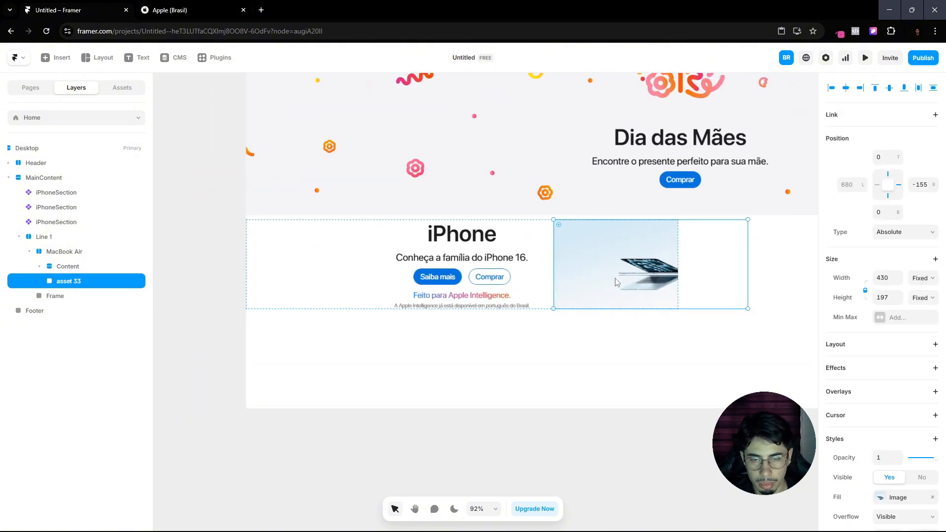
{"action": "left_click_drag", "start_coordinate": [615, 282], "coordinate": [435, 279]}
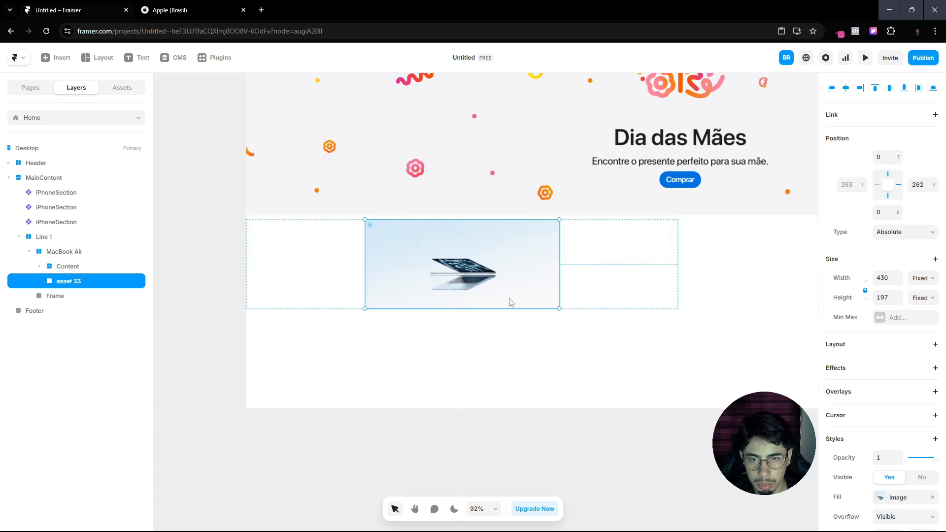
{"action": "left_click_drag", "start_coordinate": [560, 272], "coordinate": [678, 273]}
{"action": "left_click_drag", "start_coordinate": [365, 261], "coordinate": [246, 276]}
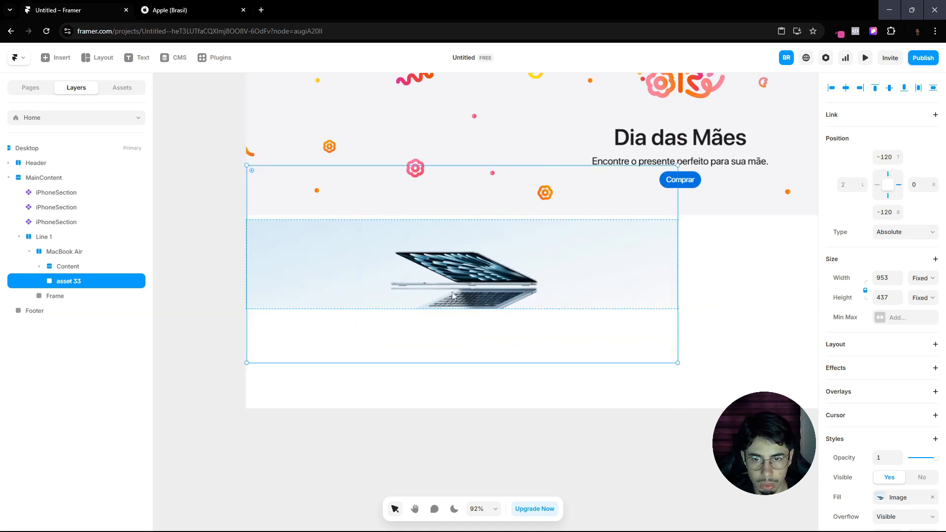
Step: Try setting the MacBook Air stack's height to Fill
{"action": "left_click", "coordinate": [67, 252]}
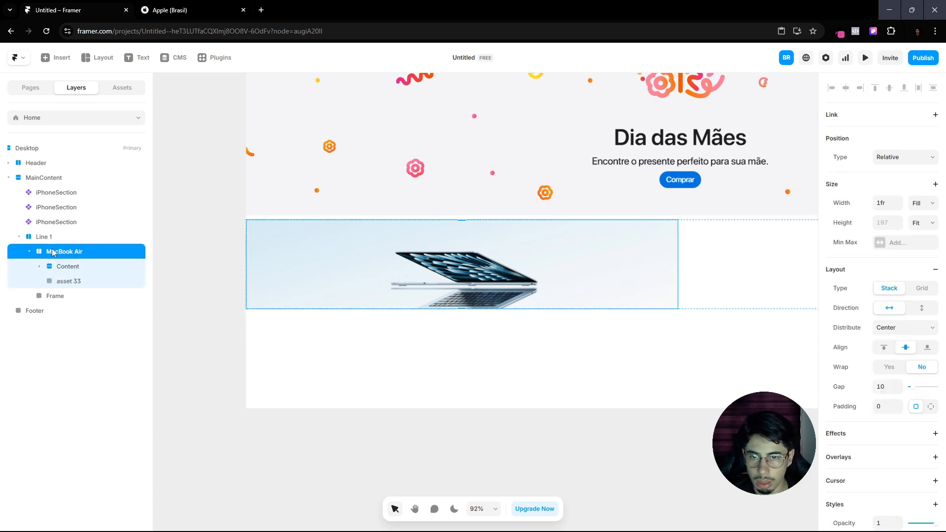
{"action": "left_click", "coordinate": [917, 228]}
{"action": "left_click", "coordinate": [924, 265]}
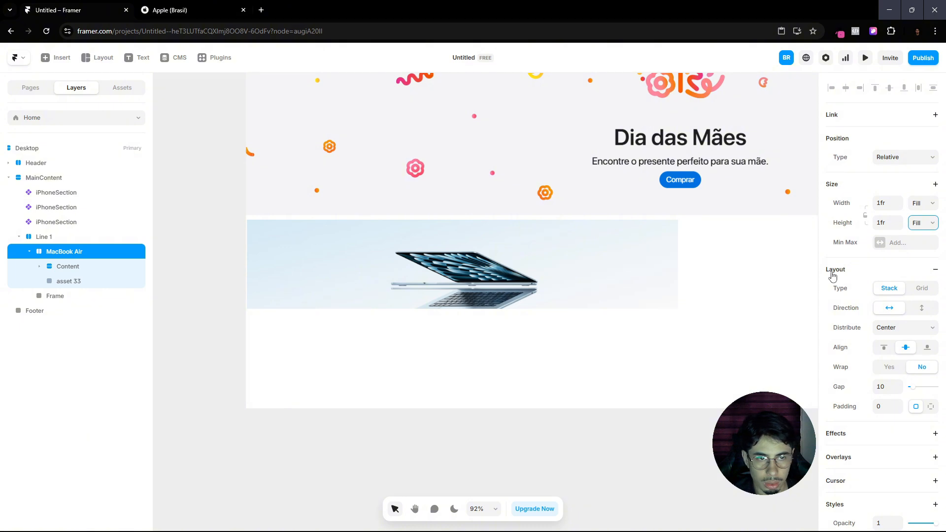
Step: Give the MacBook Air stack a Fixed height of 437, matching the height of asset 33
{"action": "left_click", "coordinate": [918, 229]}
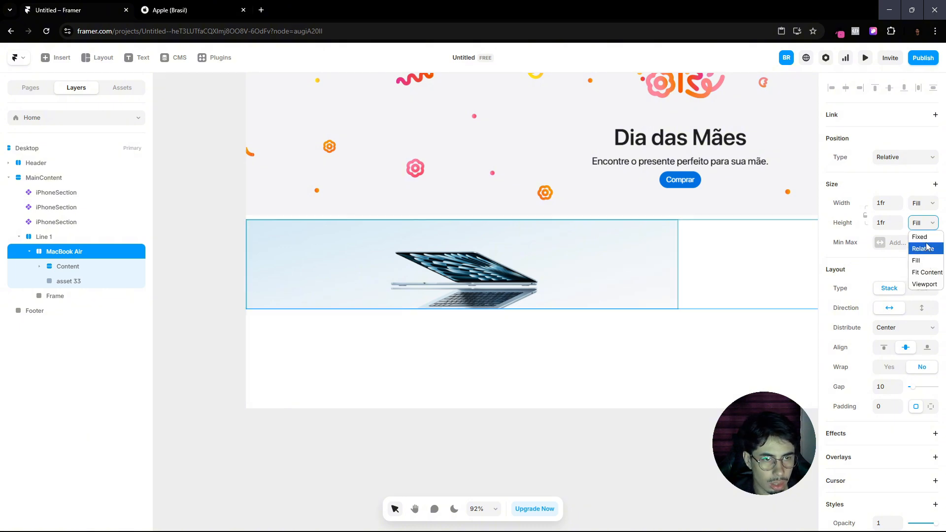
{"action": "left_click", "coordinate": [920, 237]}
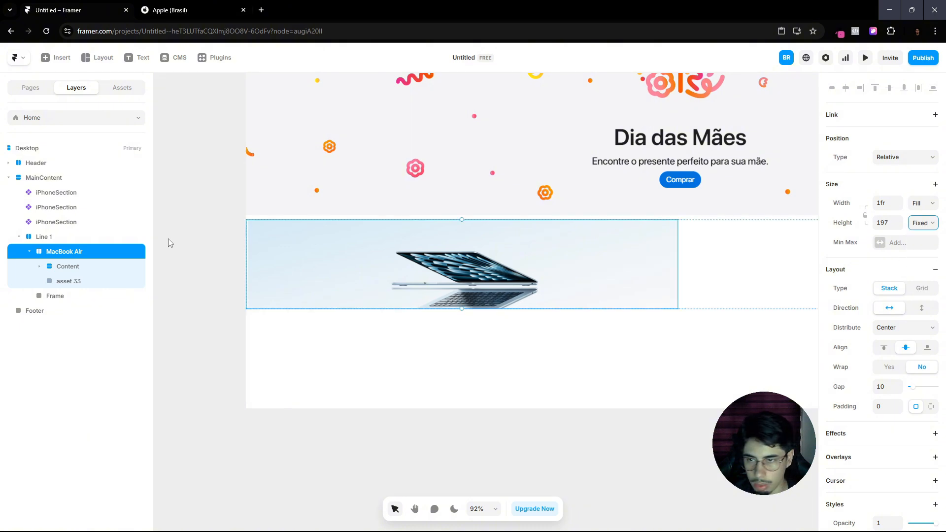
{"action": "left_click", "coordinate": [87, 280]}
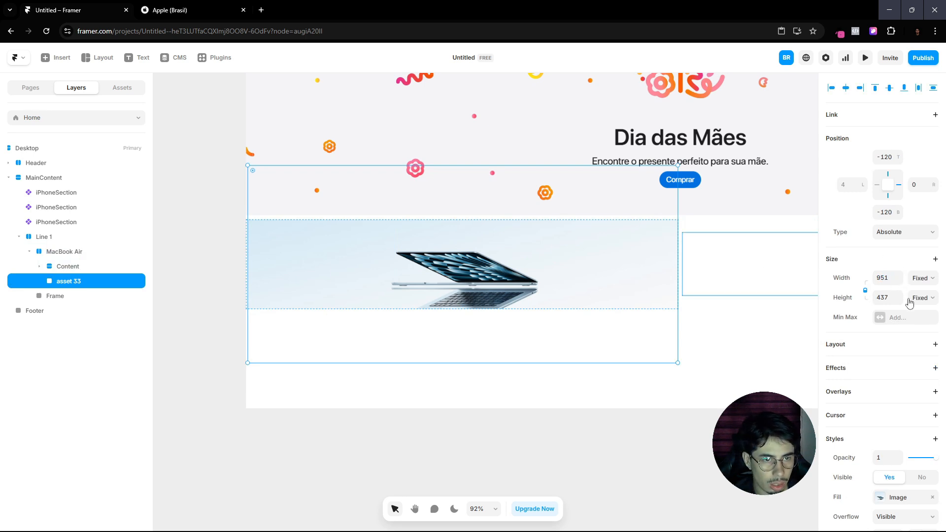
{"action": "left_click", "coordinate": [53, 253]}
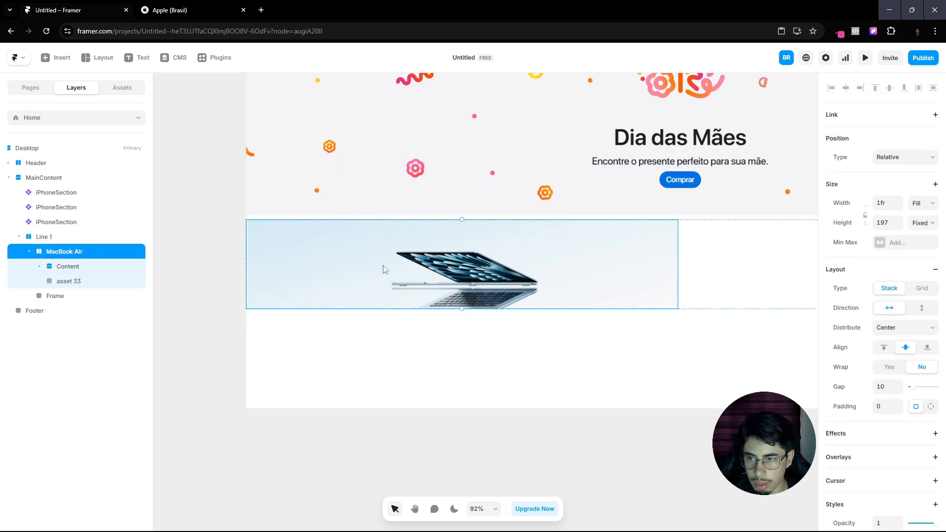
{"action": "left_click", "coordinate": [883, 219]}
{"action": "type", "text": "437"}
{"action": "key", "text": "Return"}
Step: Resize asset 33 to about 955 by 439 so the image exactly covers the MacBook Air stack
{"action": "left_click", "coordinate": [54, 283]}
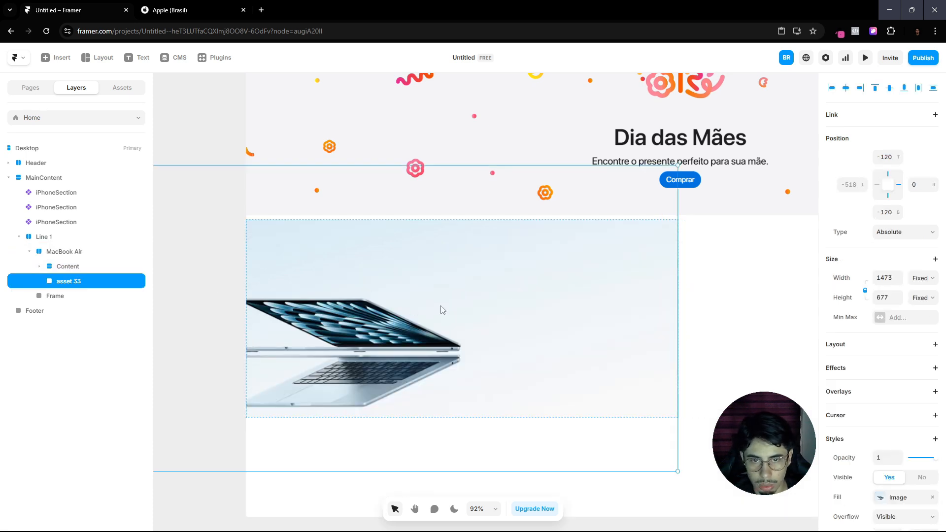
{"action": "scroll", "coordinate": [479, 312], "scroll_direction": "down", "scroll_amount": 10}
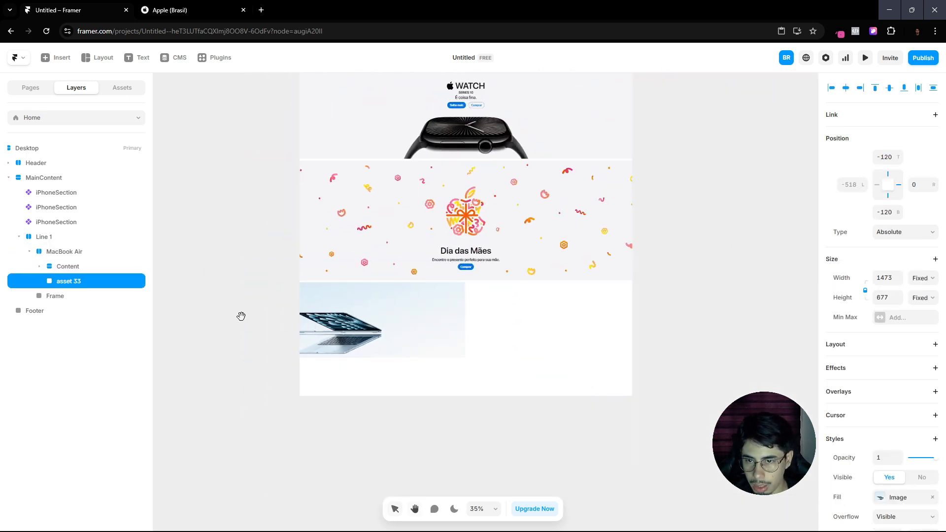
{"action": "left_click_drag", "start_coordinate": [274, 308], "coordinate": [363, 308]}
{"action": "left_click", "coordinate": [316, 332]}
{"action": "scroll", "coordinate": [473, 309], "scroll_direction": "up", "scroll_amount": 10}
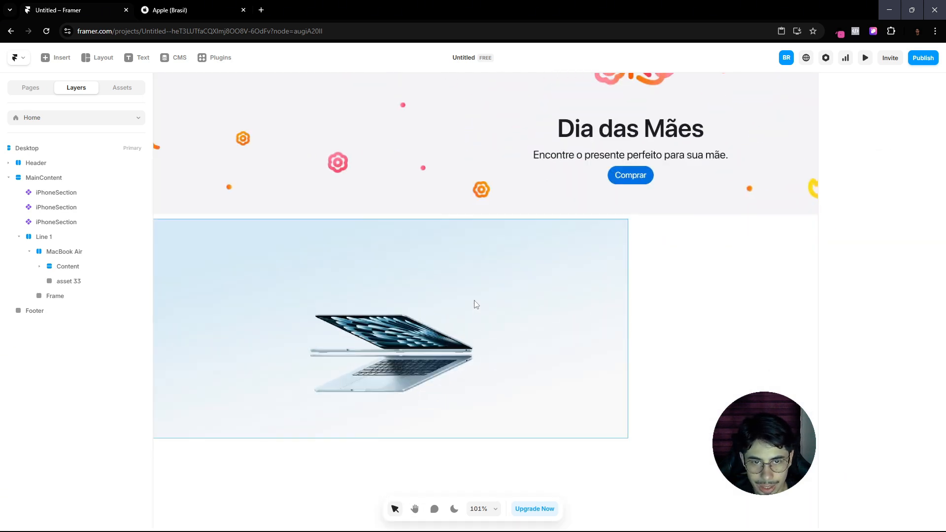
{"action": "scroll", "coordinate": [479, 303], "scroll_direction": "down", "scroll_amount": 3}
{"action": "left_click", "coordinate": [63, 276]}
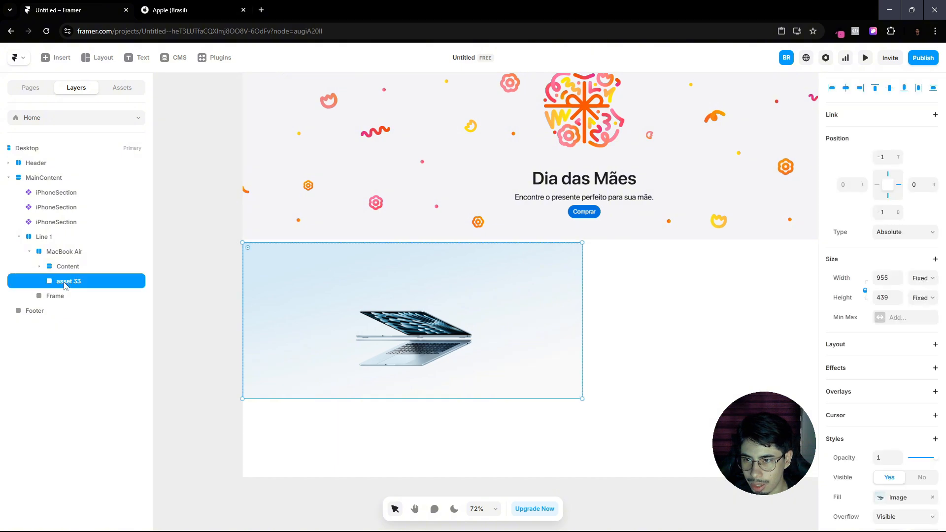
Step: Add a Z Index of 3 to the Content stack inside the MacBook Air card
{"action": "left_click", "coordinate": [62, 269]}
{"action": "left_click", "coordinate": [63, 279]}
{"action": "scroll", "coordinate": [909, 401], "scroll_direction": "down", "scroll_amount": 4}
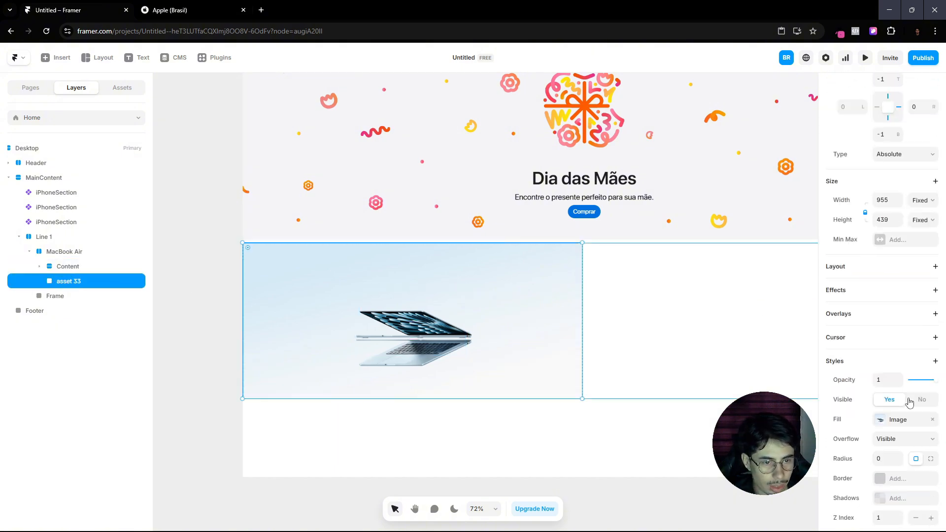
{"action": "left_click", "coordinate": [91, 269]}
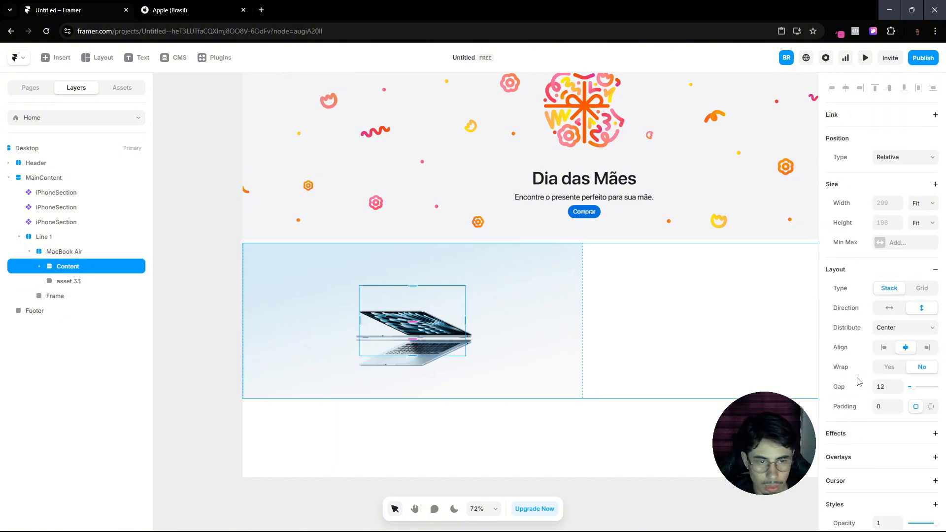
{"action": "scroll", "coordinate": [877, 381], "scroll_direction": "down", "scroll_amount": 5}
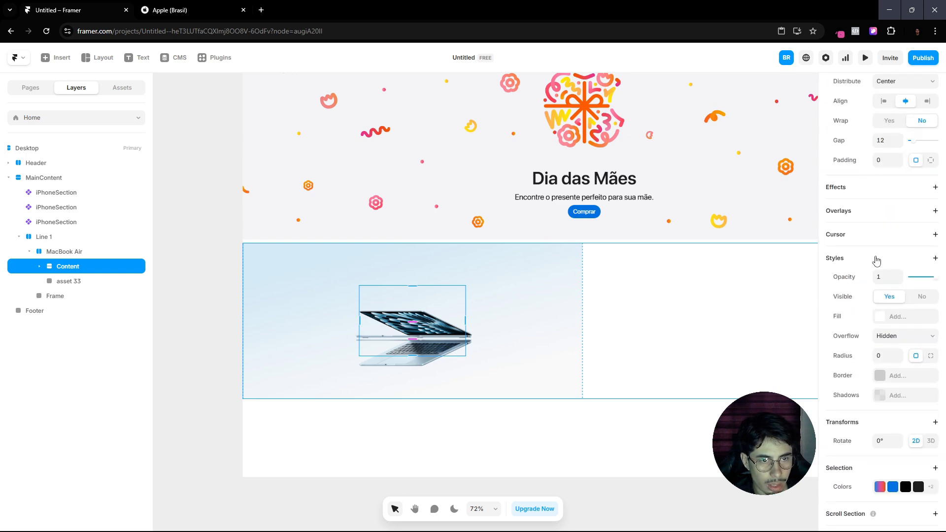
{"action": "left_click", "coordinate": [876, 260]}
{"action": "left_click", "coordinate": [813, 406]}
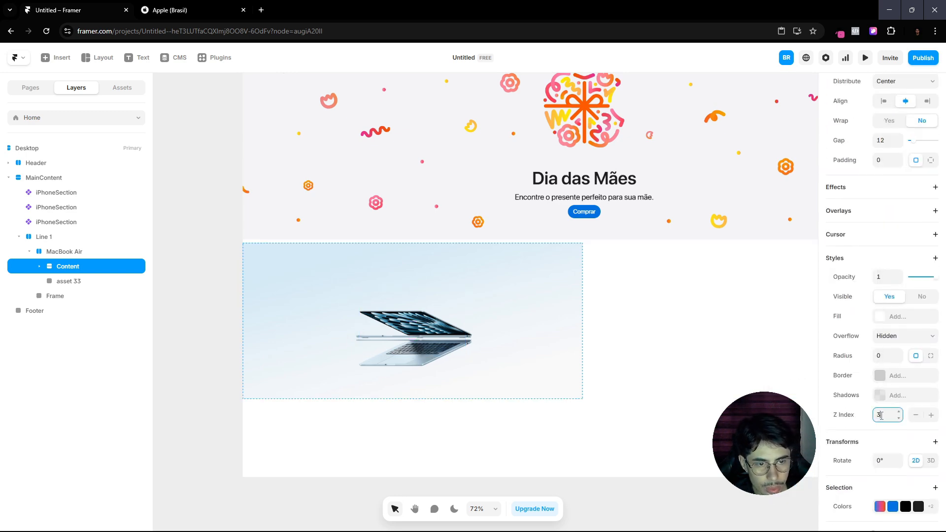
{"action": "left_click", "coordinate": [882, 415]}
{"action": "type", "text": "3"}
{"action": "key", "text": "Return"}
{"action": "scroll", "coordinate": [325, 298], "scroll_direction": "up", "scroll_amount": 4}
{"action": "scroll", "coordinate": [439, 318], "scroll_direction": "down", "scroll_amount": 4}
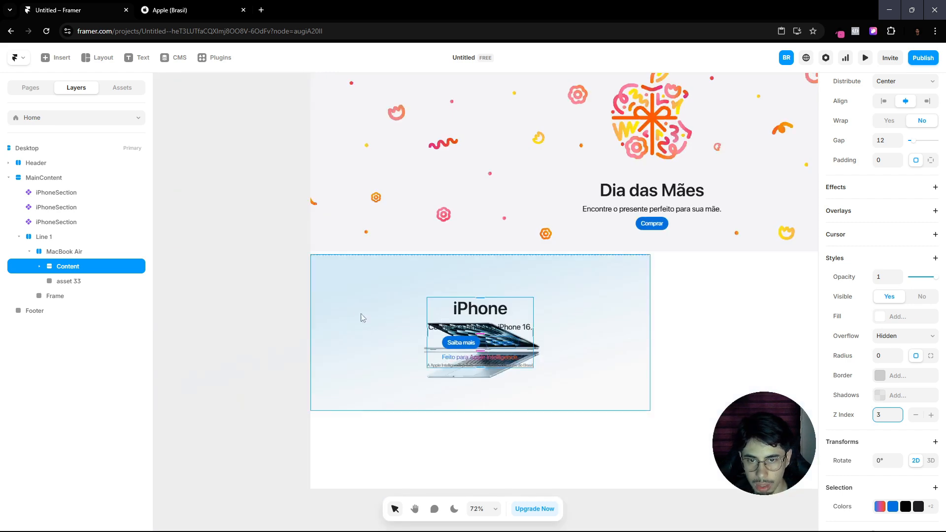
Step: Change the card's "iPhone" title to "MacBook Air", checking the wording against the Apple page
{"action": "left_click", "coordinate": [189, 6]}
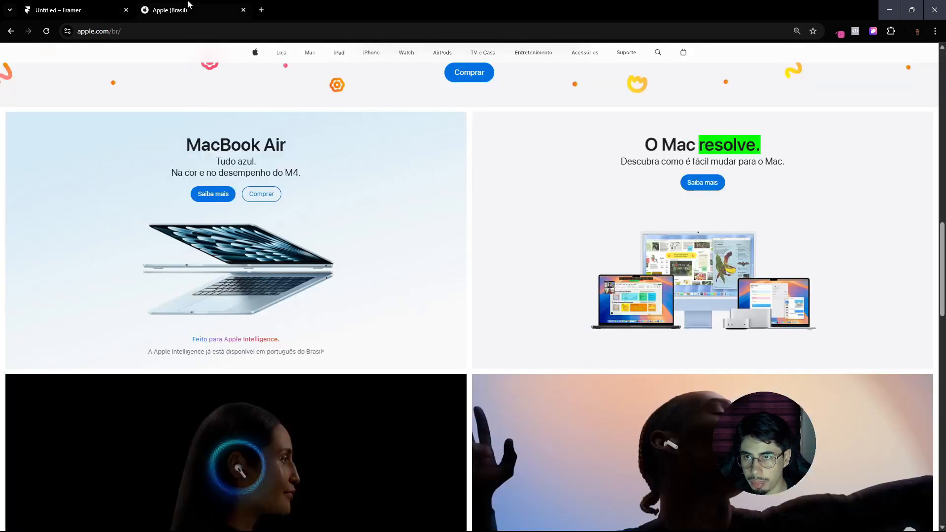
{"action": "left_click", "coordinate": [44, 5]}
{"action": "double_click", "coordinate": [447, 312]}
{"action": "left_click", "coordinate": [370, 315]}
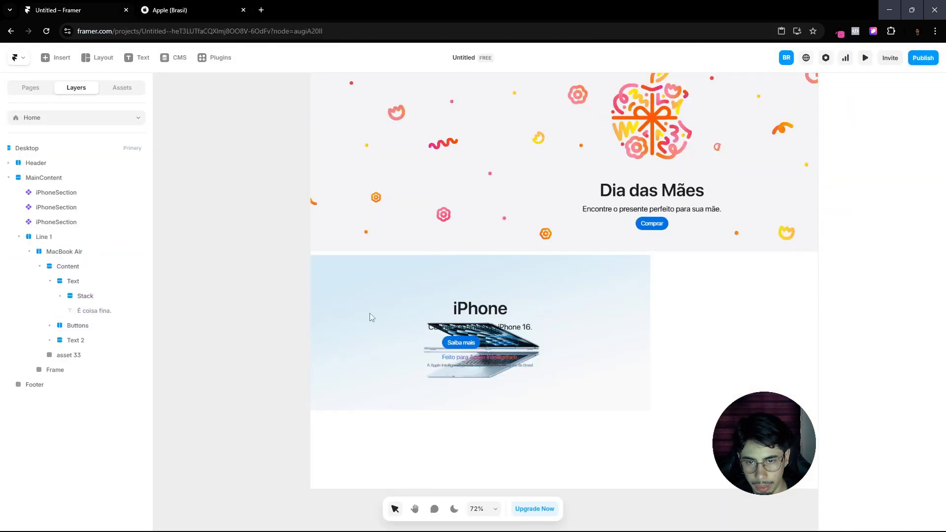
{"action": "double_click", "coordinate": [492, 310]}
{"action": "type", "text": "MacBook Ai"}
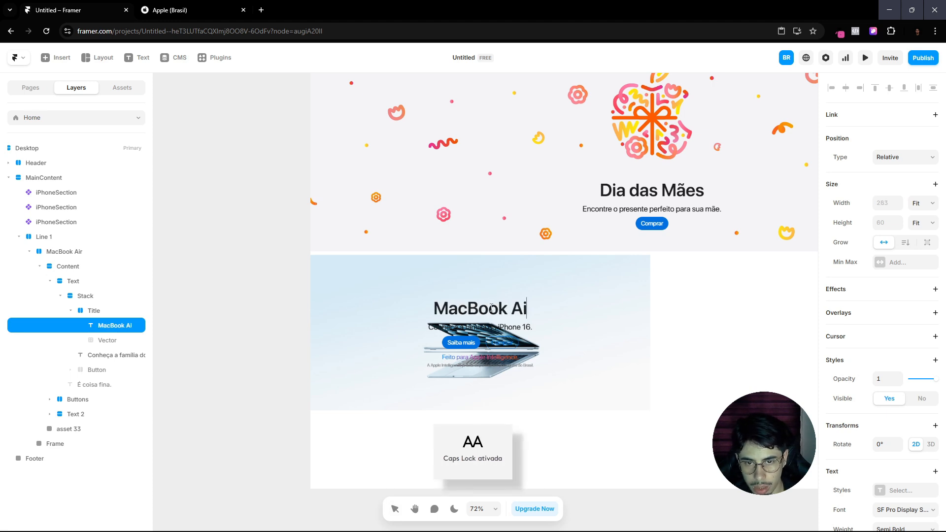
{"action": "key", "text": "Caps_Lock"}
{"action": "type", "text": "er"}
{"action": "key", "text": "BackSpace"}
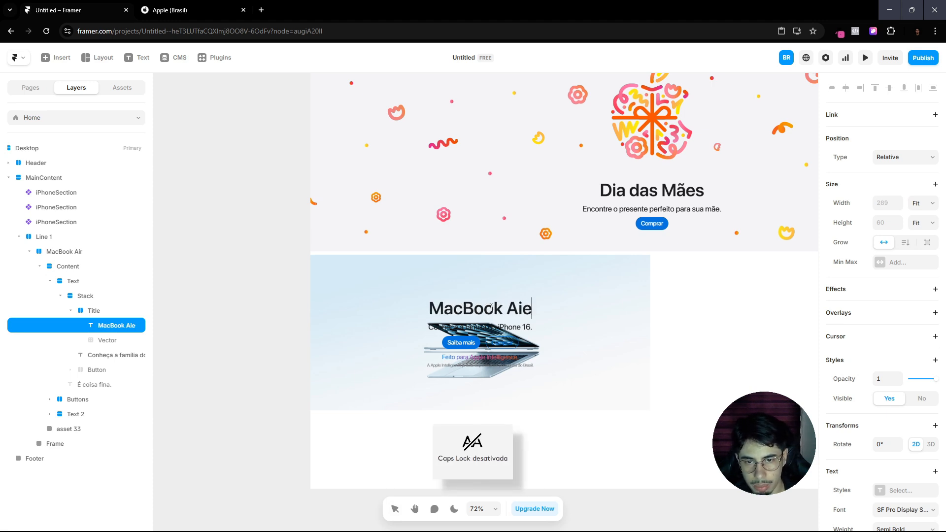
{"action": "key", "text": "BackSpace"}
{"action": "type", "text": "r"}
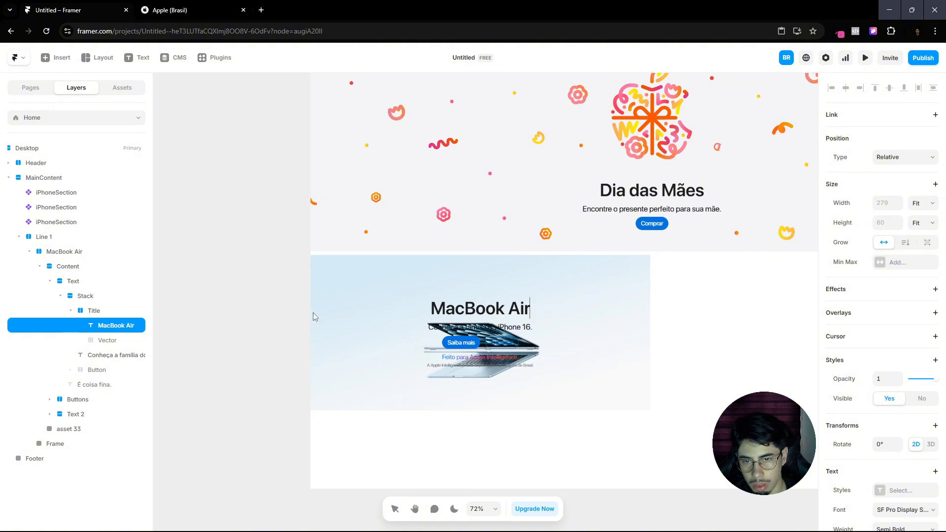
Step: Compare the card with the Apple page and move Text 2 out of Content, directly into the MacBook Air stack below Content
{"action": "left_click", "coordinate": [173, 8]}
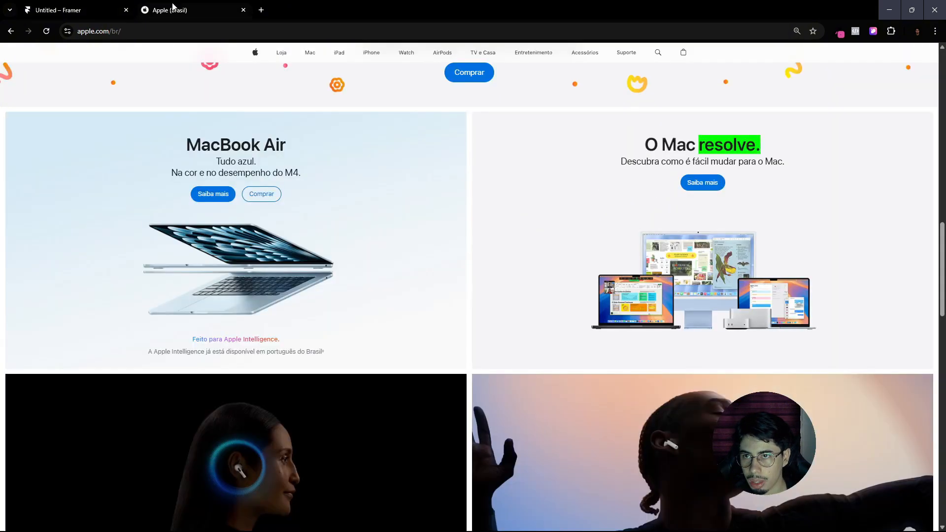
{"action": "left_click", "coordinate": [78, 7]}
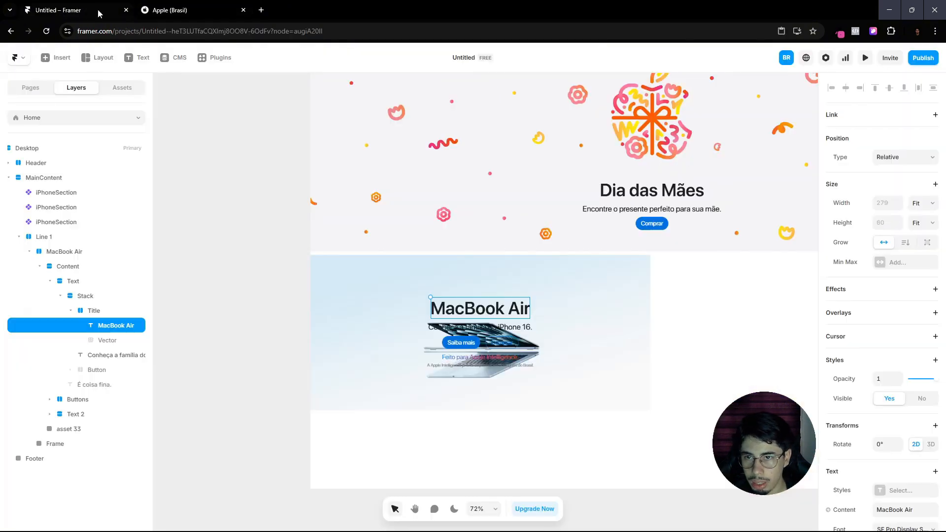
{"action": "left_click", "coordinate": [494, 360]}
{"action": "key", "text": "ctrl+Tab"}
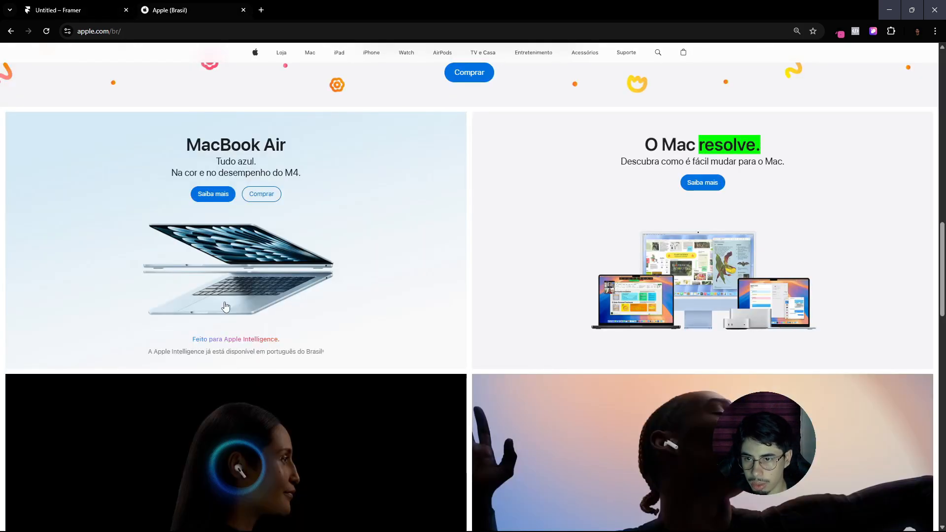
{"action": "key", "text": "ctrl+Tab"}
{"action": "left_click", "coordinate": [52, 415]}
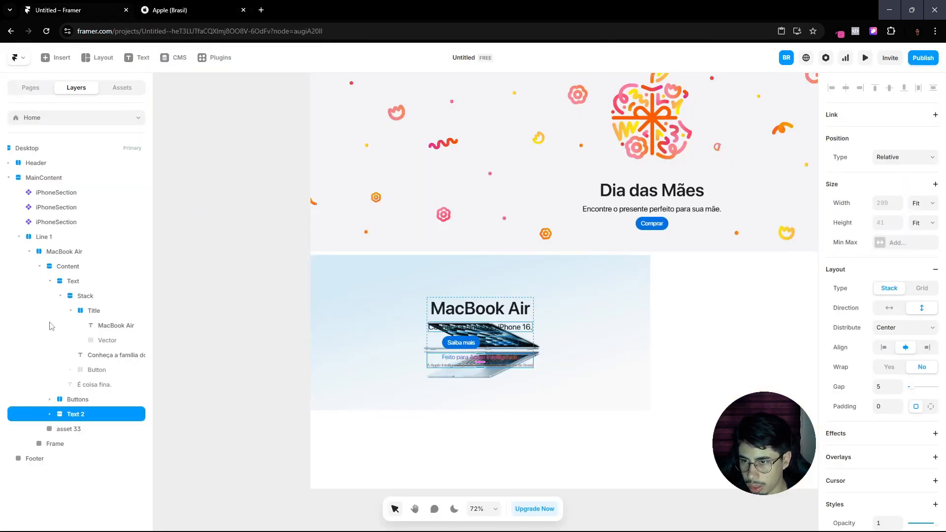
{"action": "left_click", "coordinate": [51, 281]}
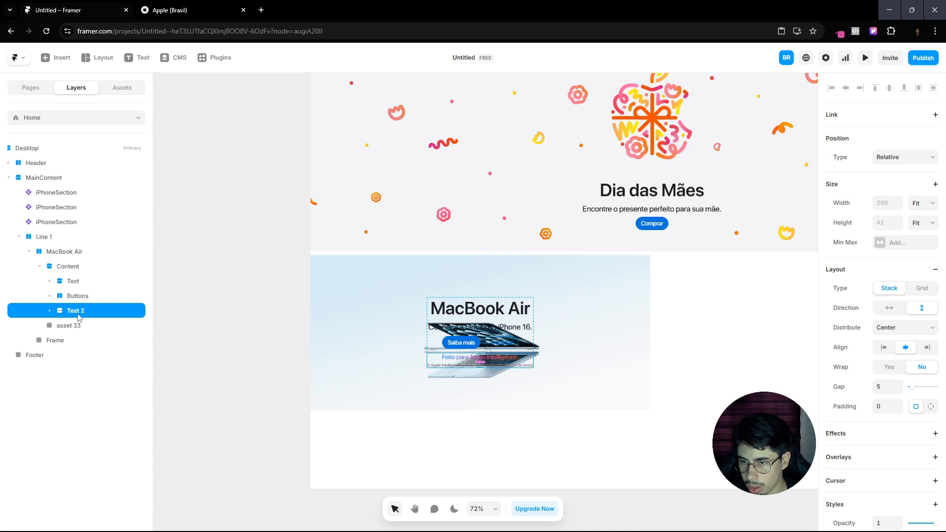
{"action": "left_click_drag", "start_coordinate": [78, 316], "coordinate": [68, 262]}
{"action": "left_click", "coordinate": [41, 281]}
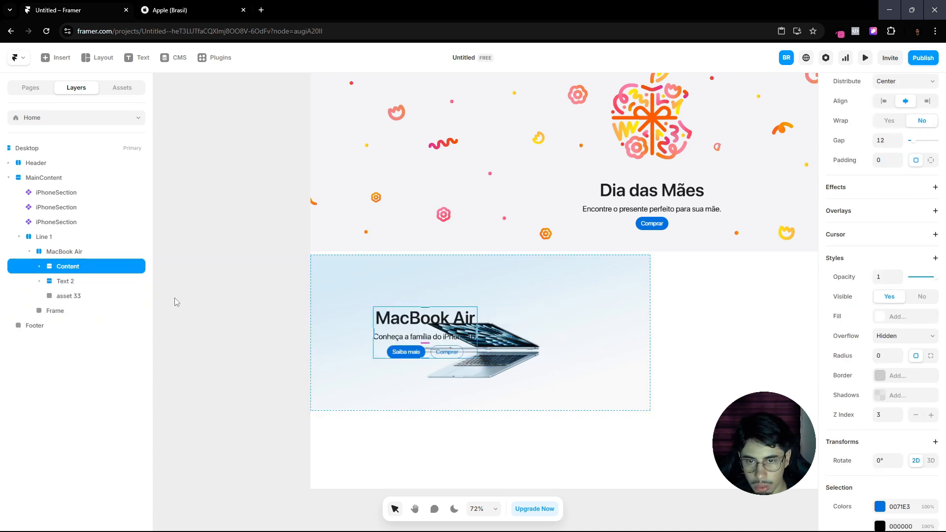
Step: Add a Z Index of 3 to the Text 2 stack
{"action": "left_click", "coordinate": [66, 281]}
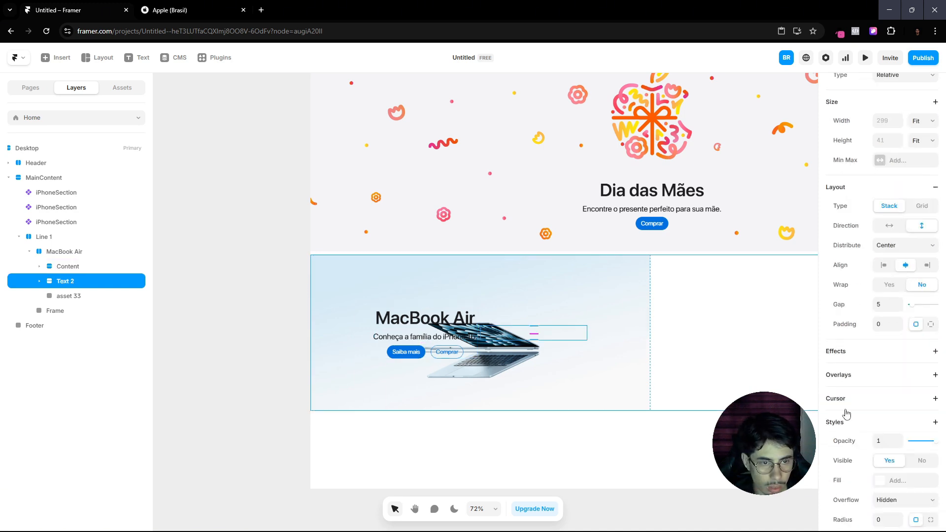
{"action": "scroll", "coordinate": [846, 412], "scroll_direction": "down", "scroll_amount": 2}
{"action": "left_click", "coordinate": [886, 356]}
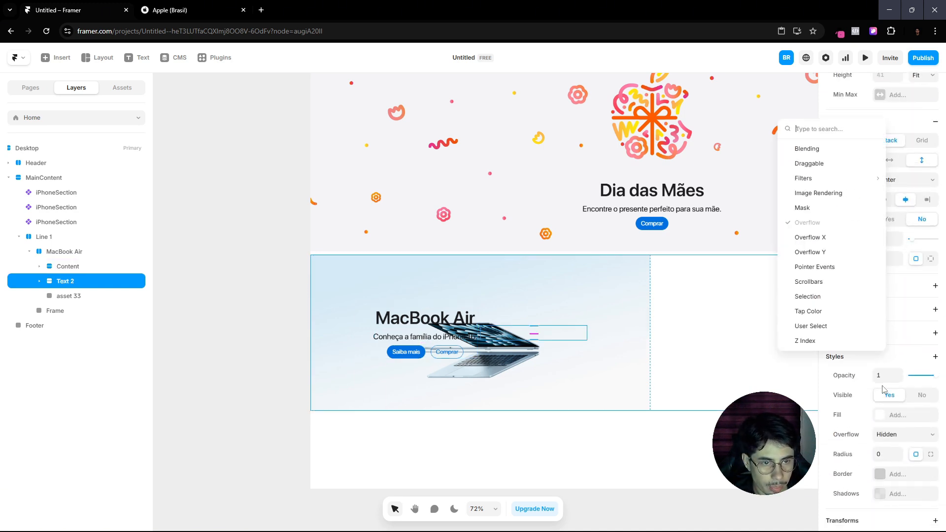
{"action": "left_click", "coordinate": [833, 340]}
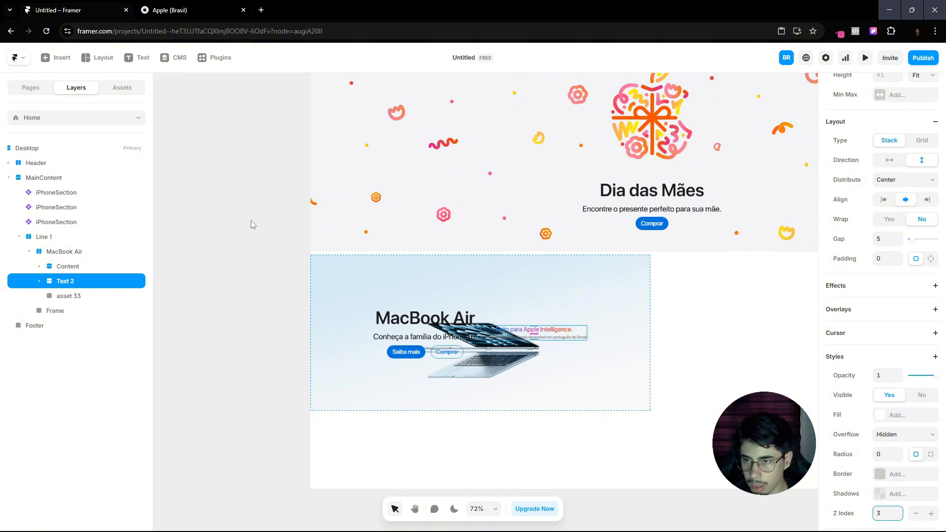
Step: Set the MacBook Air stack's direction to vertical and its distribution to Space Between
{"action": "left_click", "coordinate": [64, 252]}
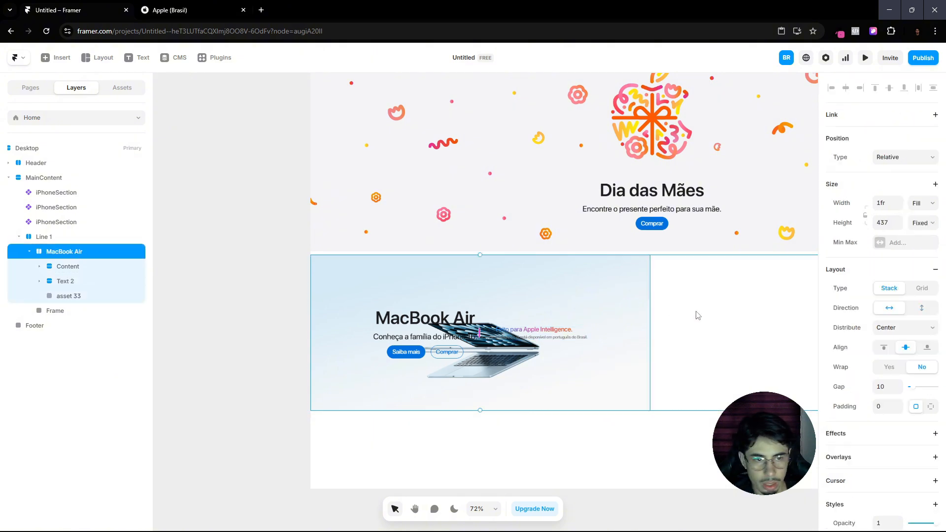
{"action": "left_click", "coordinate": [921, 308]}
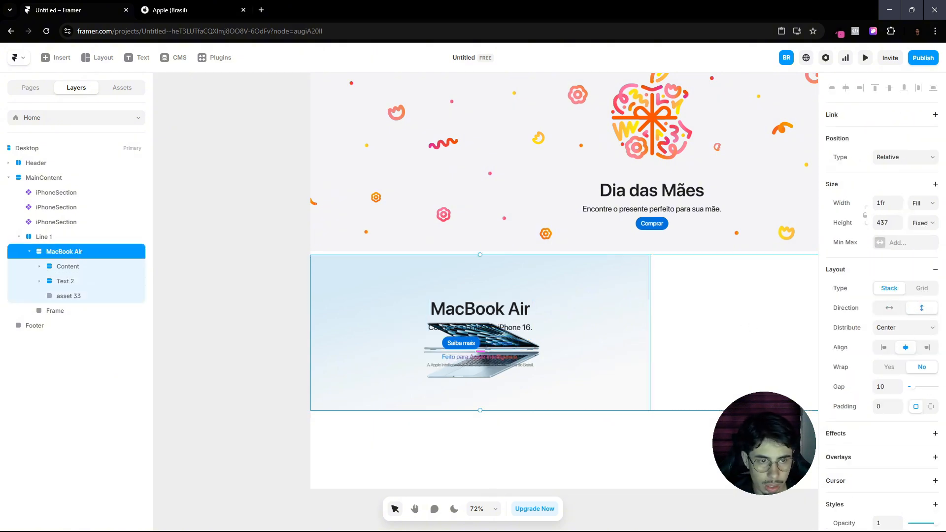
{"action": "left_click", "coordinate": [888, 335]}
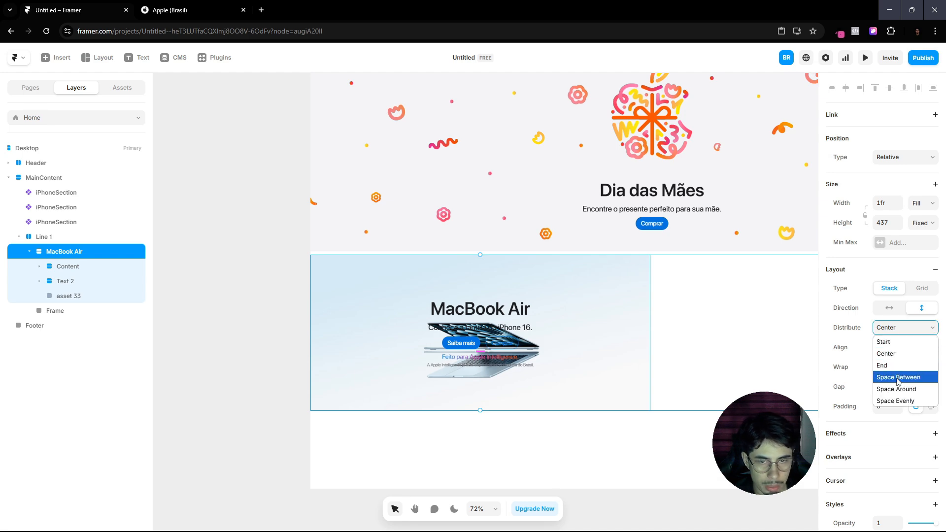
{"action": "left_click", "coordinate": [898, 378]}
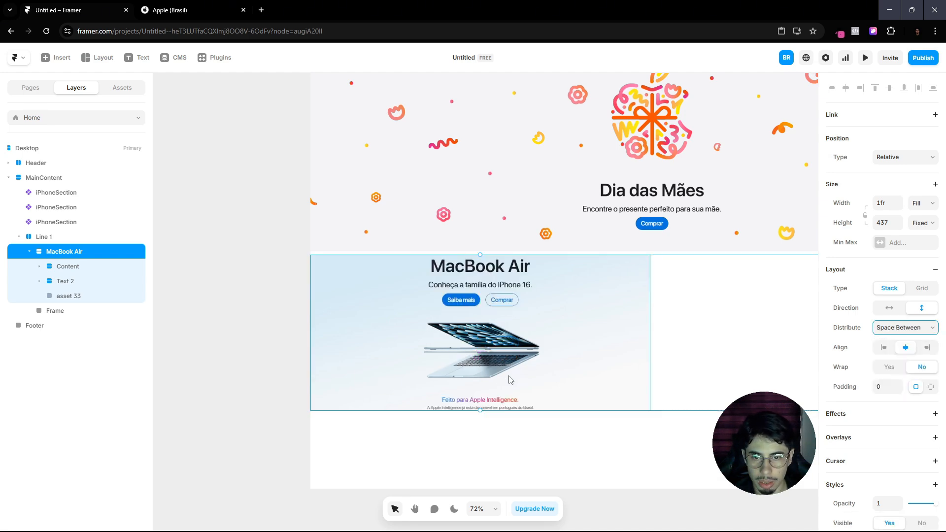
{"action": "scroll", "coordinate": [488, 298], "scroll_direction": "up", "scroll_amount": 5}
{"action": "scroll", "coordinate": [484, 301], "scroll_direction": "down", "scroll_amount": 5}
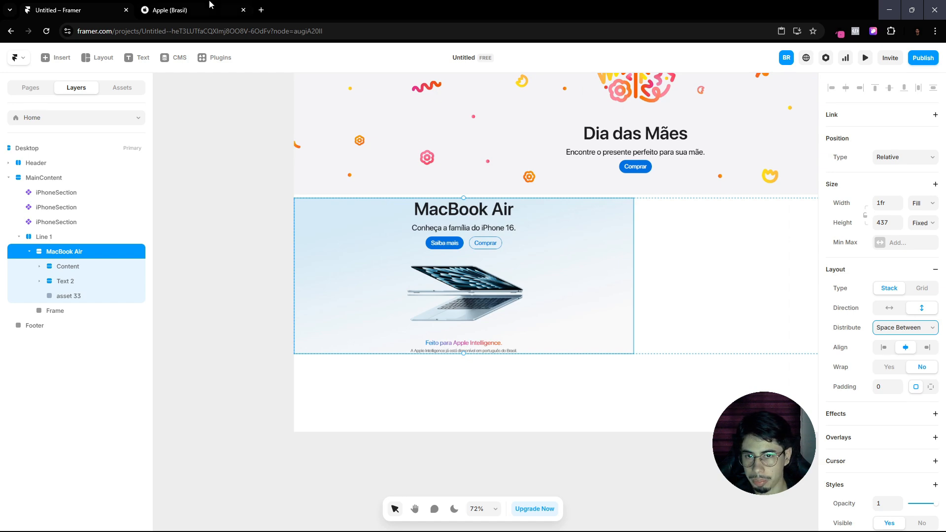
Step: Duplicate the "Conheça a família do iPhone 16." text under the MacBook Air title, following the two-line subtitle on the Apple page
{"action": "scroll", "coordinate": [407, 183], "scroll_direction": "up", "scroll_amount": 3}
{"action": "left_click", "coordinate": [165, 6]}
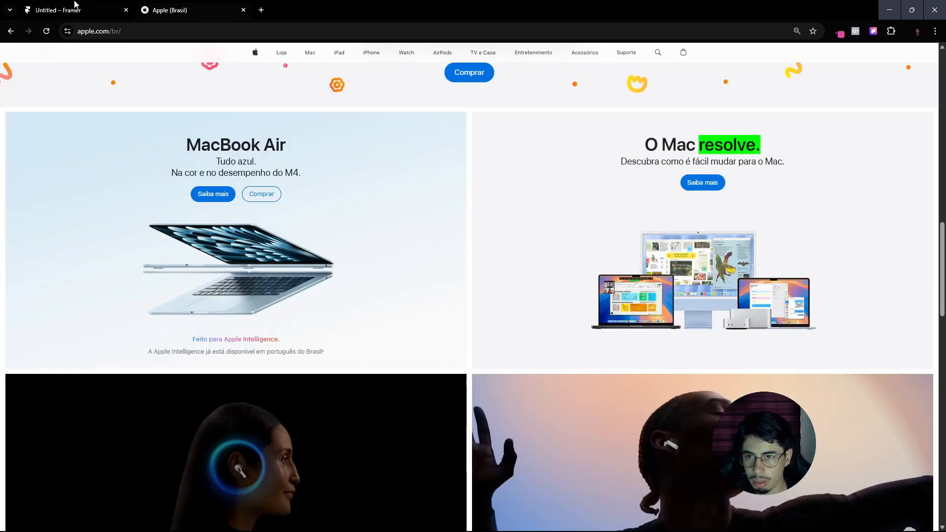
{"action": "left_click", "coordinate": [75, 6]}
{"action": "left_click", "coordinate": [505, 285]}
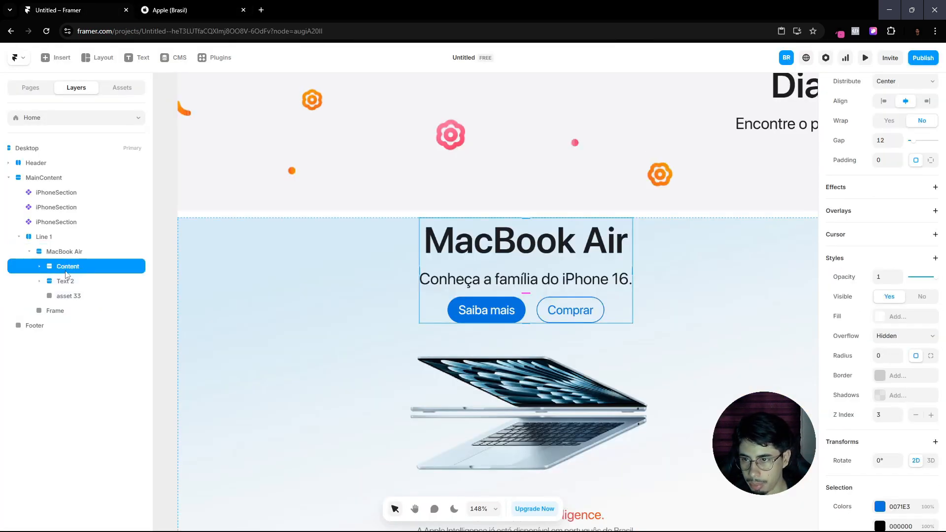
{"action": "left_click", "coordinate": [524, 285]}
{"action": "left_click", "coordinate": [533, 285]}
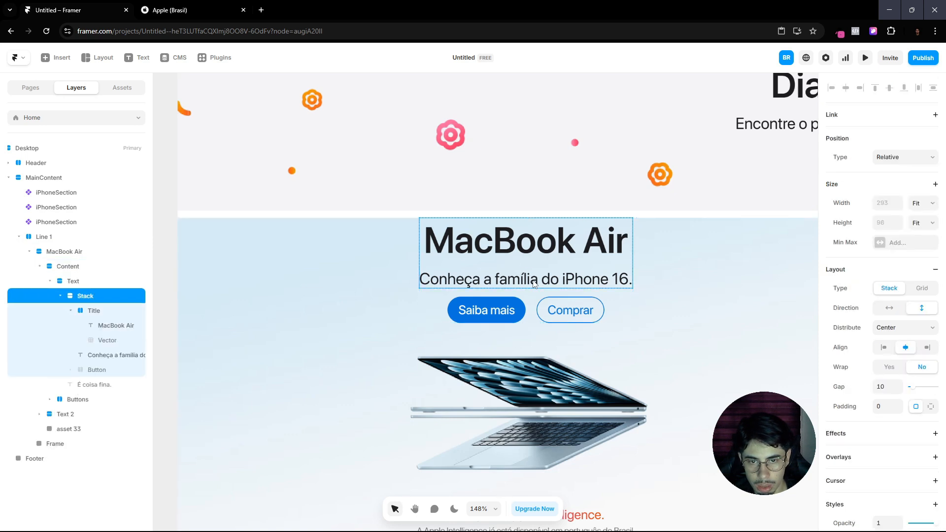
{"action": "left_click", "coordinate": [78, 311]}
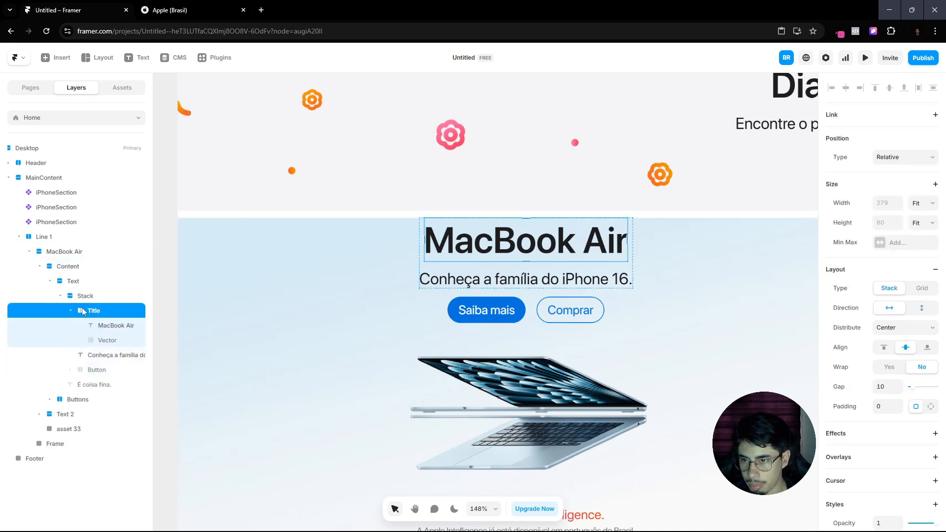
{"action": "left_click", "coordinate": [70, 310]}
{"action": "left_click", "coordinate": [102, 329]}
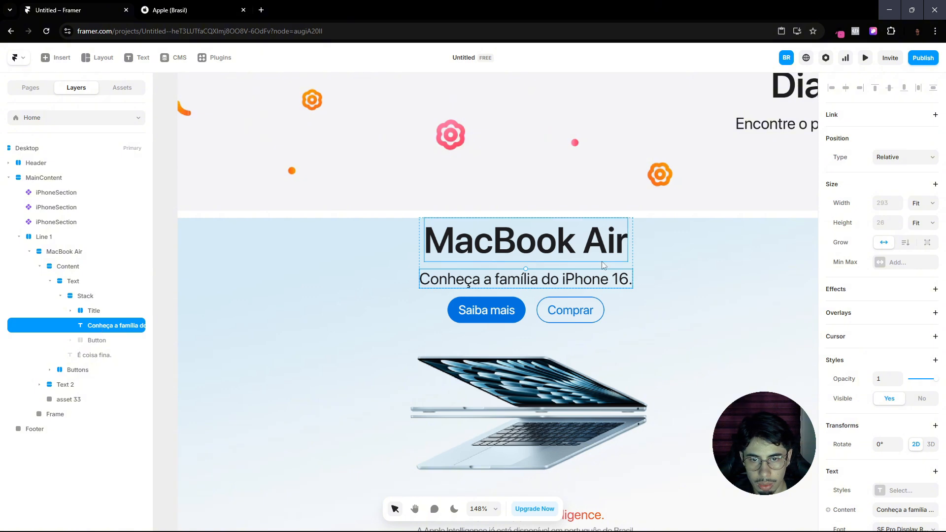
{"action": "key", "text": "ctrl+d"}
Step: Check the subtitle on the Apple page and replace the first subtitle line with "Tudo azul."
{"action": "left_click", "coordinate": [205, 6]}
{"action": "left_click", "coordinate": [9, 10]}
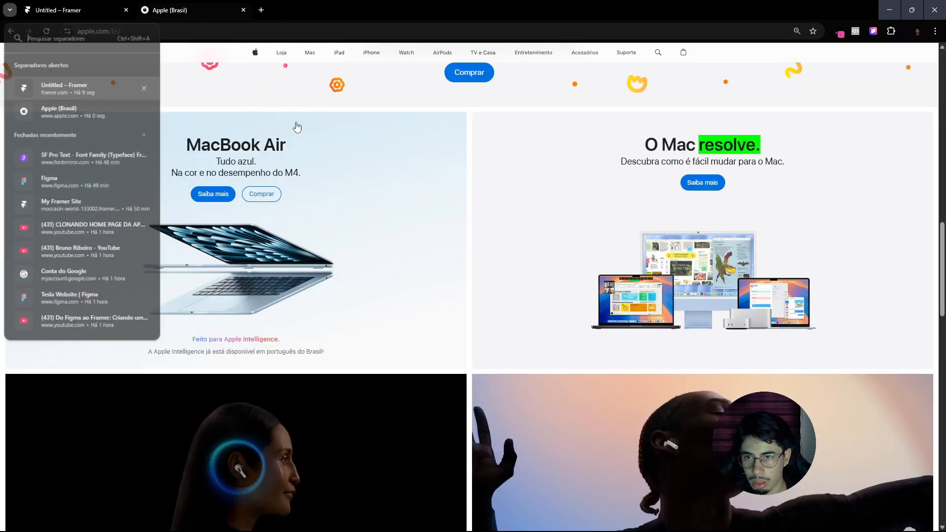
{"action": "left_click", "coordinate": [74, 85]}
{"action": "triple_click", "coordinate": [510, 280]}
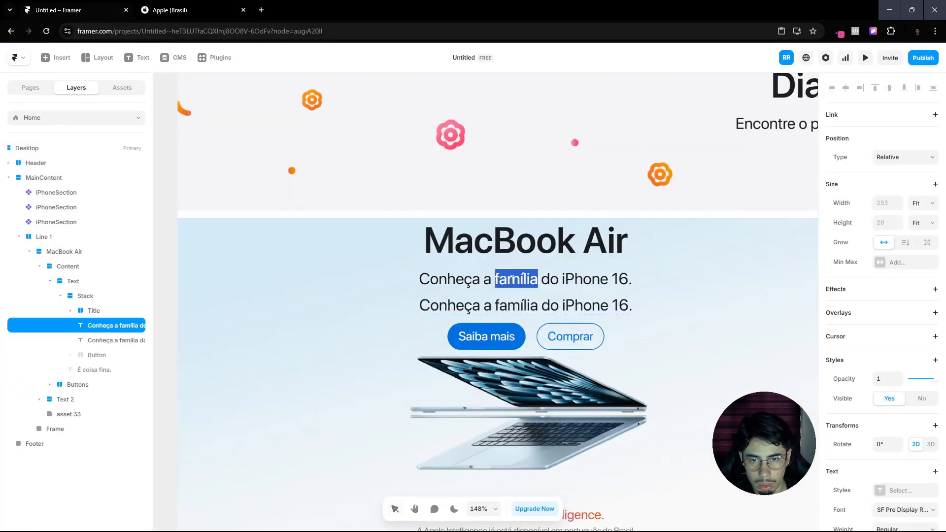
{"action": "key", "text": "Caps_Lock"}
{"action": "type", "text": "Tudo azul."}
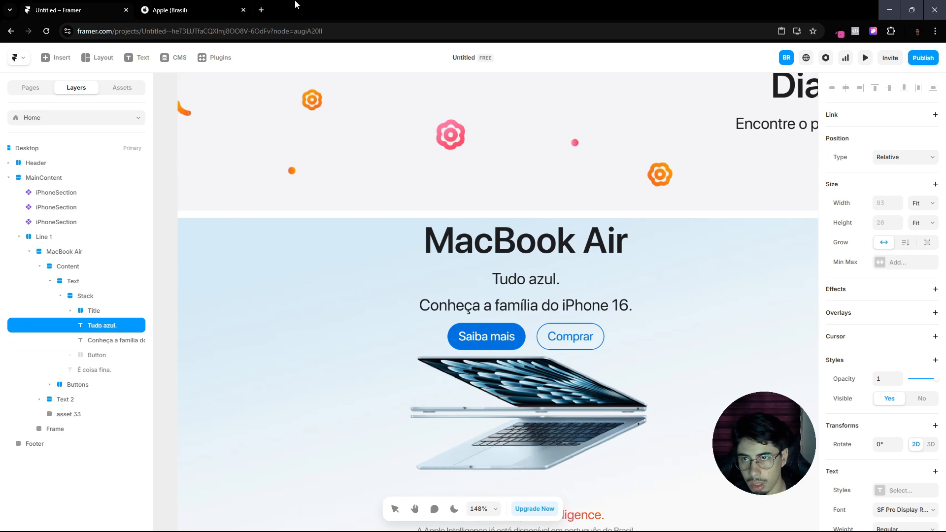
Step: Replace the second subtitle line on the MacBook Air card with "Na cor e no desempenho do M4.", following the Apple page
{"action": "left_click", "coordinate": [173, 7]}
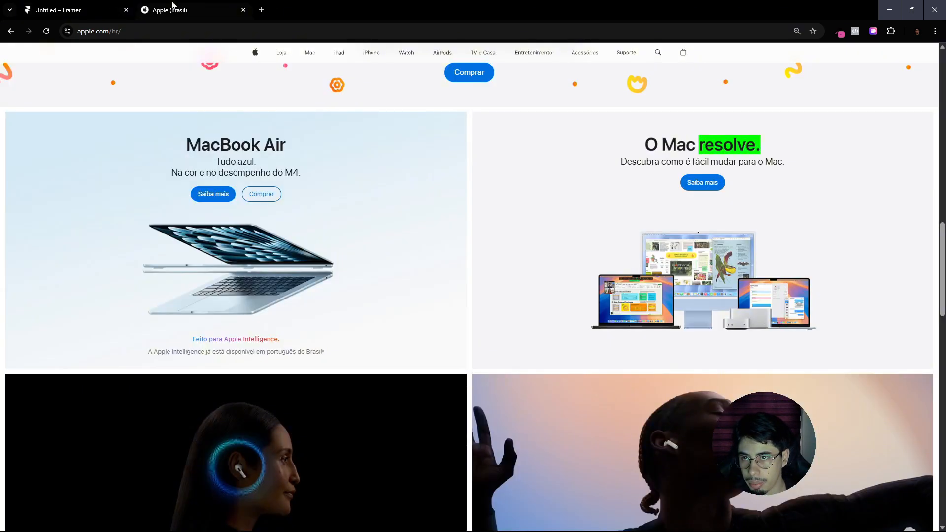
{"action": "left_click", "coordinate": [66, 4]}
{"action": "left_click", "coordinate": [500, 306]}
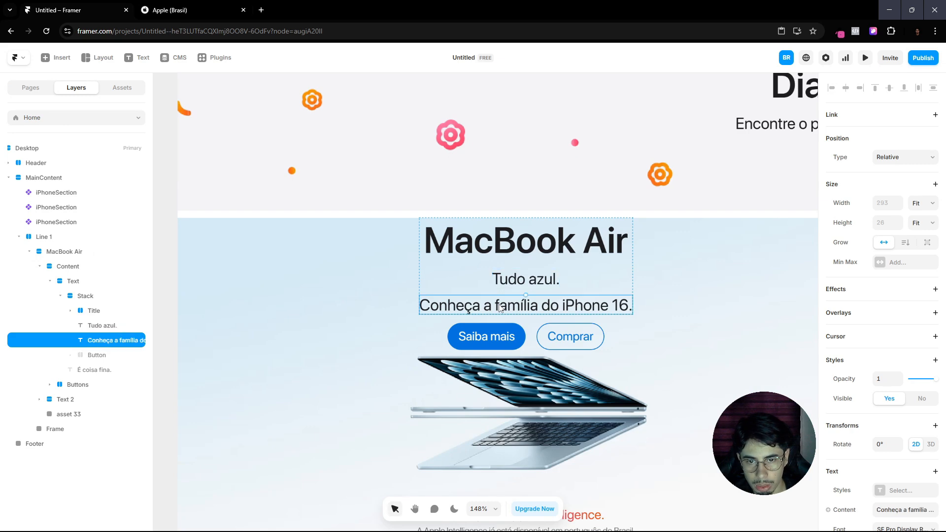
{"action": "left_click", "coordinate": [174, 5]}
{"action": "left_click", "coordinate": [96, 5]}
{"action": "double_click", "coordinate": [499, 310]}
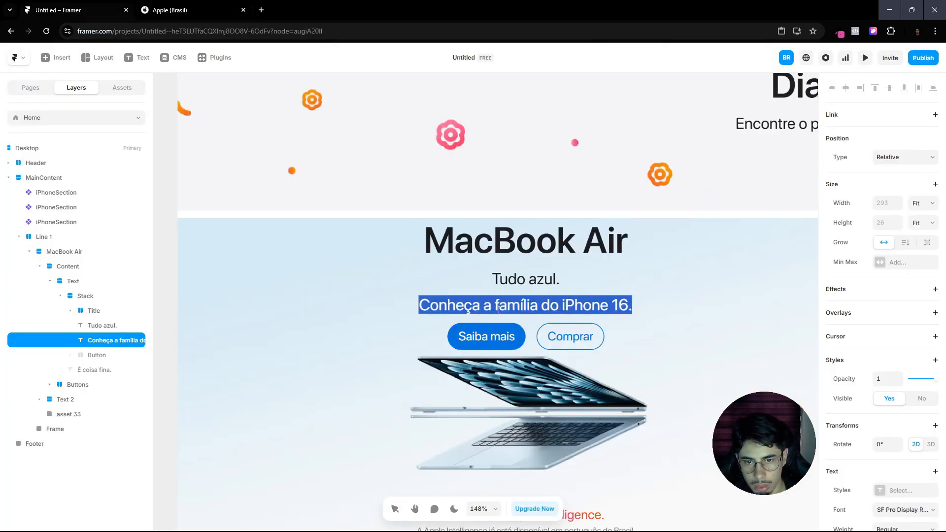
{"action": "type", "text": "N"}
{"action": "key", "text": "Caps_Lock"}
{"action": "type", "text": "a cor e no "}
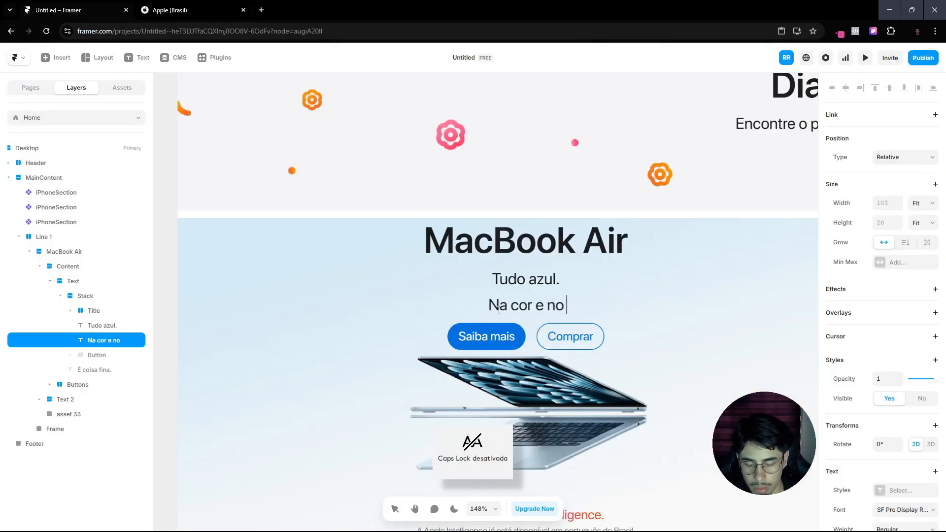
{"action": "type", "text": "desempenho do"}
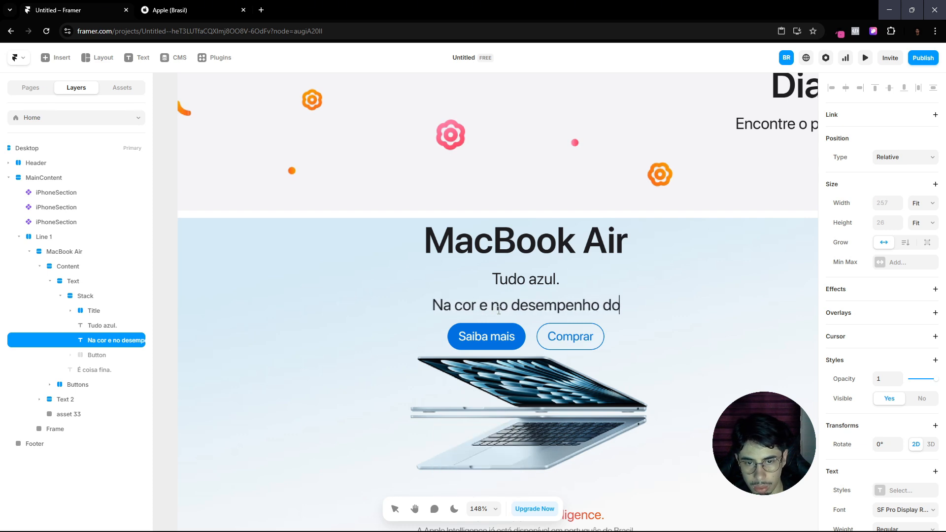
{"action": "key", "text": "Caps_Lock"}
{"action": "type", "text": "M4."}
{"action": "key", "text": "Escape"}
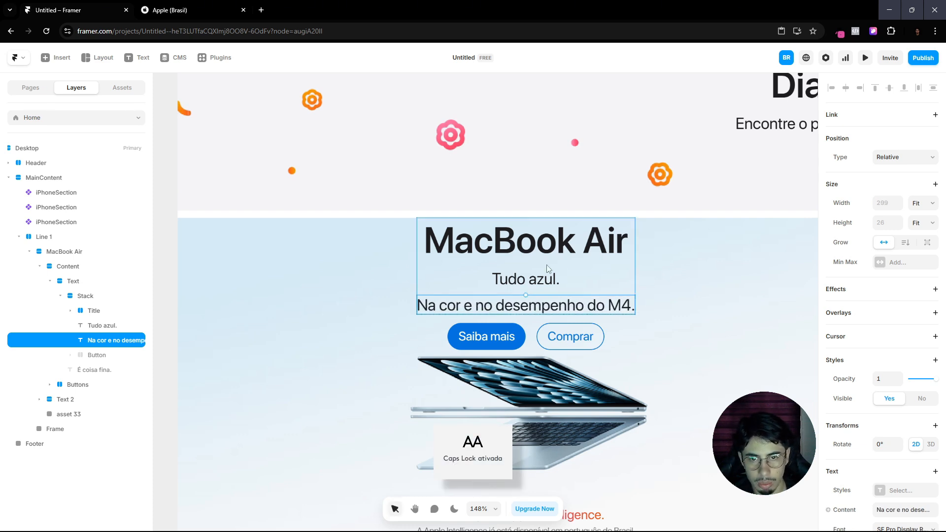
Step: Set the gap of the MacBook Air title and subtitle stack to 0 and compare the line spacing with the Apple page
{"action": "left_click", "coordinate": [180, 9]}
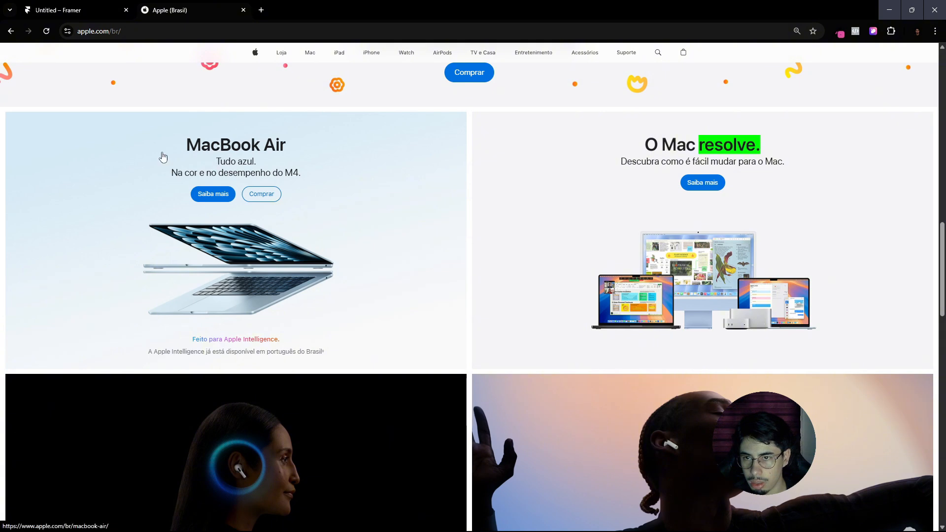
{"action": "left_click", "coordinate": [77, 9]}
{"action": "left_click", "coordinate": [569, 279]}
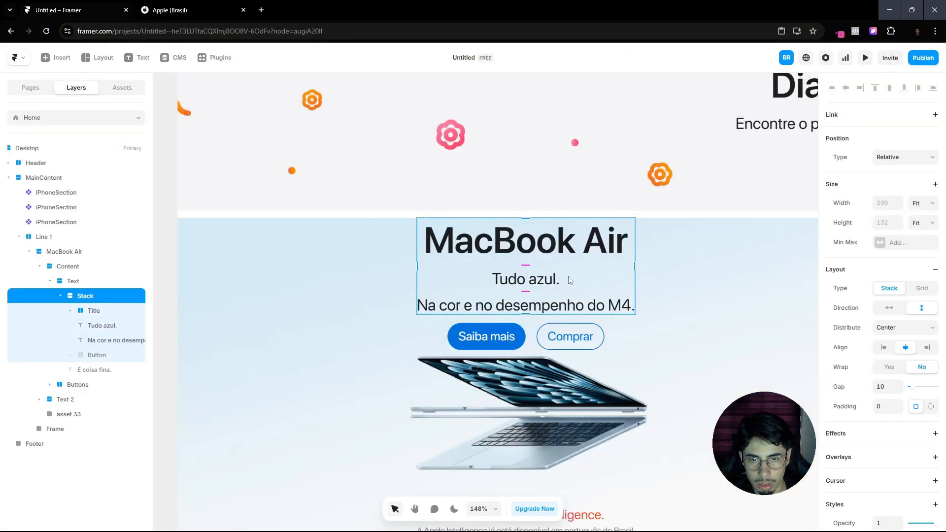
{"action": "type", "text": "0"}
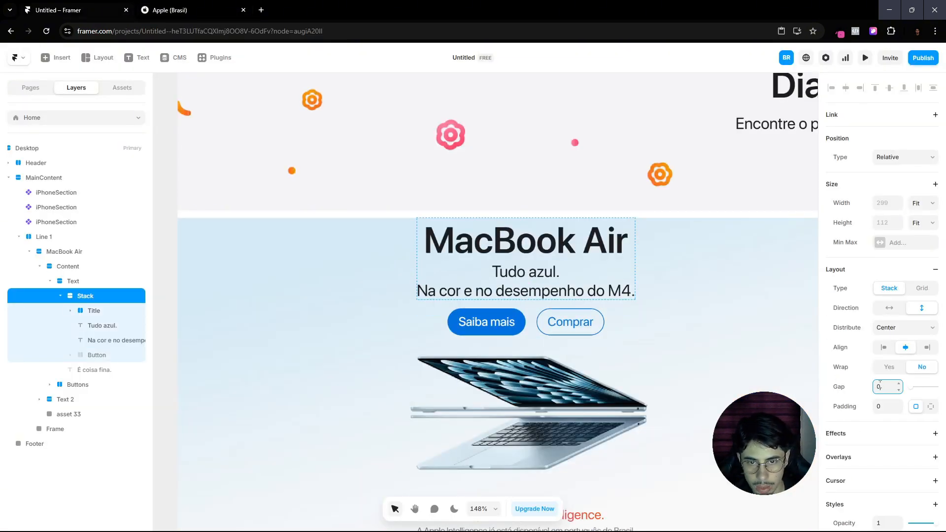
{"action": "key", "text": "Caps_Lock"}
{"action": "left_click", "coordinate": [160, 9]}
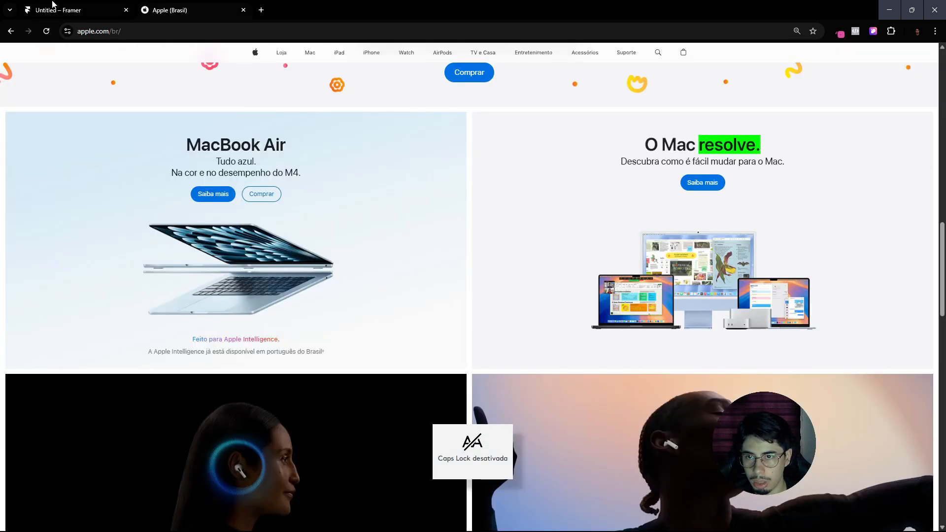
{"action": "left_click", "coordinate": [53, 4]}
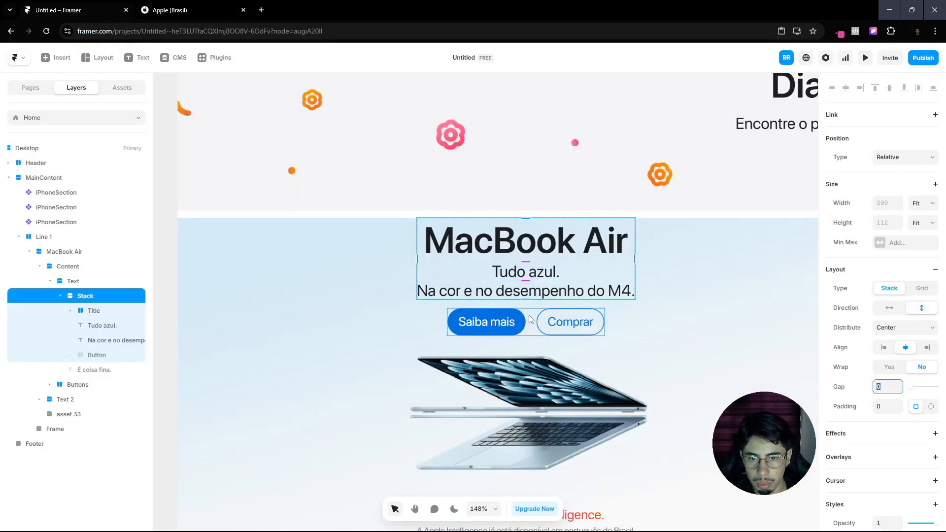
Step: Compare the MacBook Air card's text sizes and layout with the Apple page, including the Dia das Mães section above it
{"action": "scroll", "coordinate": [531, 319], "scroll_direction": "down", "scroll_amount": 1}
{"action": "left_click", "coordinate": [385, 261]}
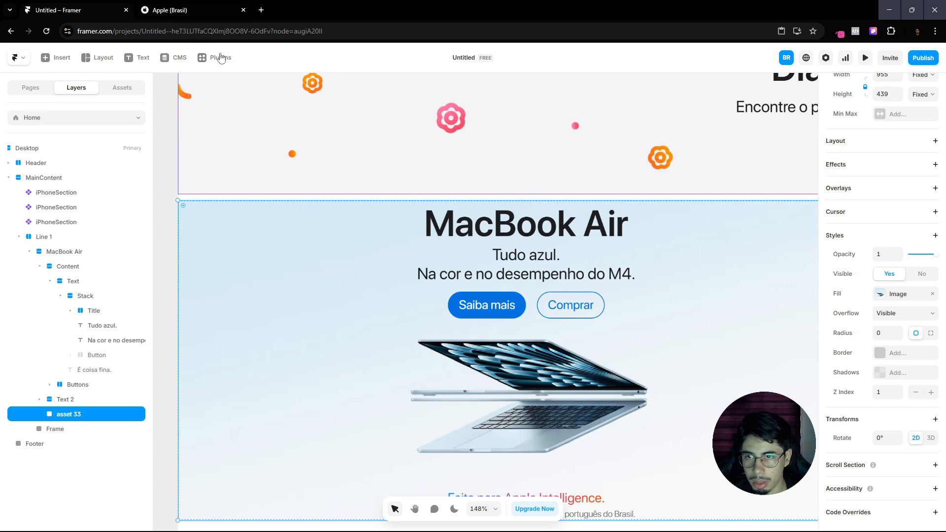
{"action": "key", "text": "ctrl+Tab"}
{"action": "left_click", "coordinate": [49, 5]}
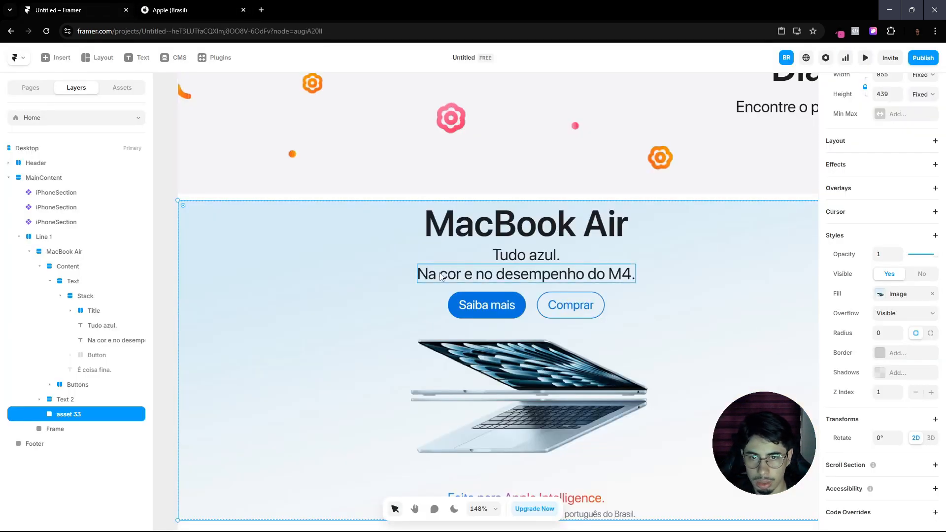
{"action": "scroll", "coordinate": [465, 264], "scroll_direction": "down", "scroll_amount": 3}
{"action": "scroll", "coordinate": [465, 265], "scroll_direction": "up", "scroll_amount": 3}
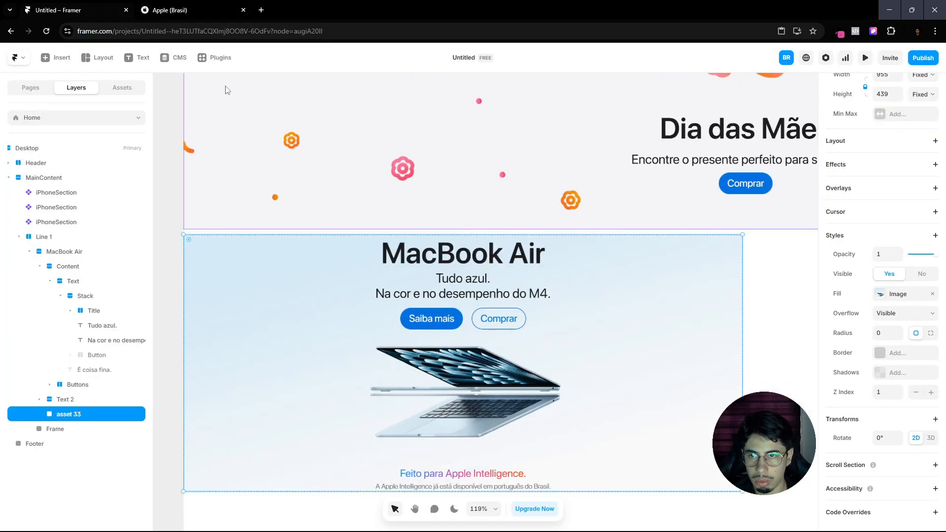
{"action": "key", "text": "ctrl+Tab"}
{"action": "scroll", "coordinate": [467, 240], "scroll_direction": "up", "scroll_amount": 4}
{"action": "scroll", "coordinate": [466, 241], "scroll_direction": "up", "scroll_amount": 4}
{"action": "scroll", "coordinate": [444, 271], "scroll_direction": "down", "scroll_amount": 3}
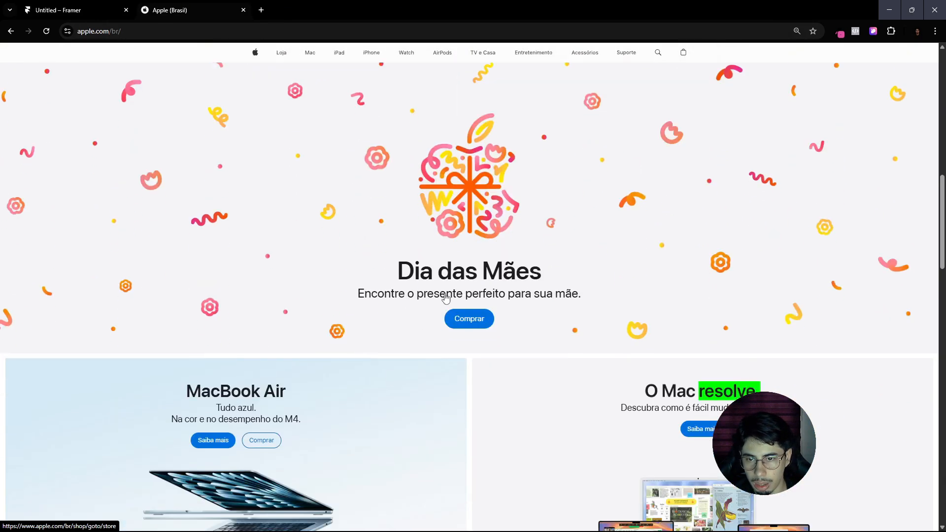
{"action": "left_click", "coordinate": [58, 5]}
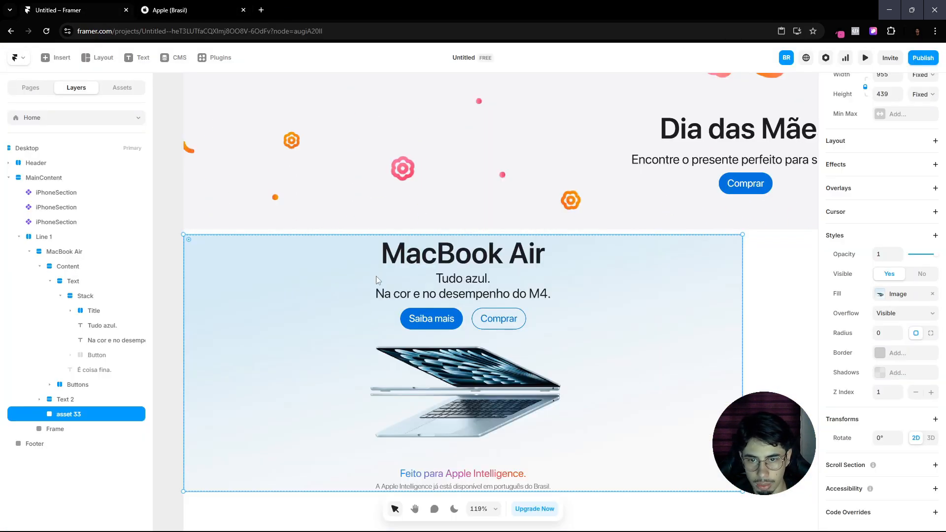
Step: Set the font size of the "MacBook Air" title to 35 px
{"action": "left_click", "coordinate": [472, 263]}
{"action": "scroll", "coordinate": [851, 429], "scroll_direction": "down", "scroll_amount": 4}
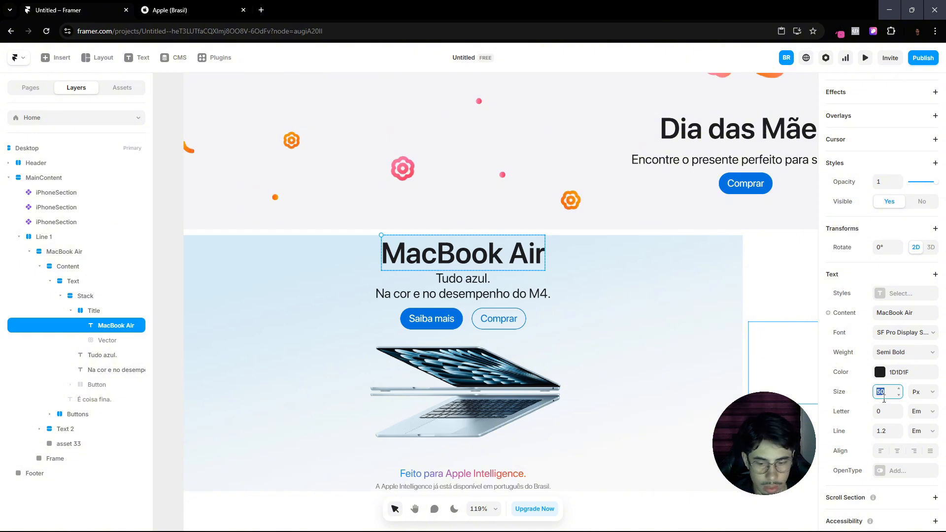
{"action": "type", "text": "35"}
{"action": "key", "text": "Return"}
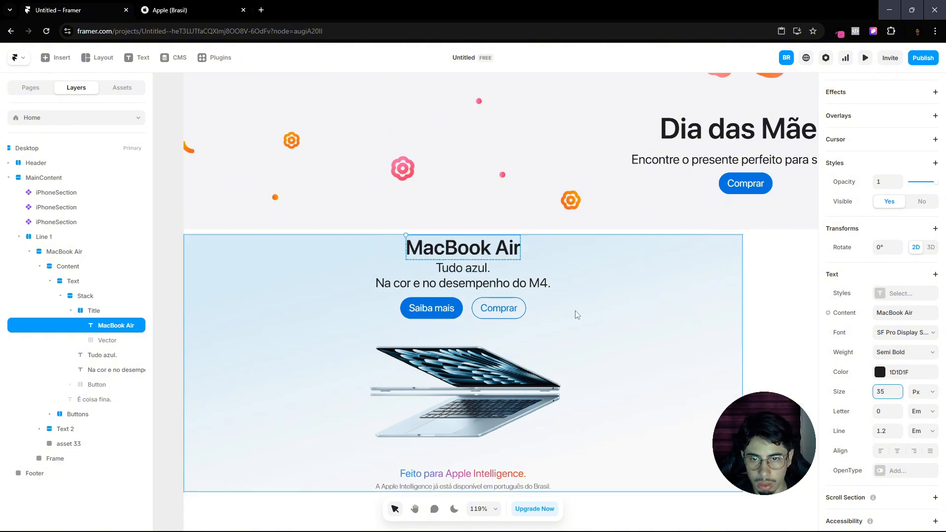
Step: Set the font size of both MacBook Air subtitle lines to 16 px
{"action": "left_click", "coordinate": [479, 270]}
{"action": "left_click", "coordinate": [484, 284], "text": "shift"}
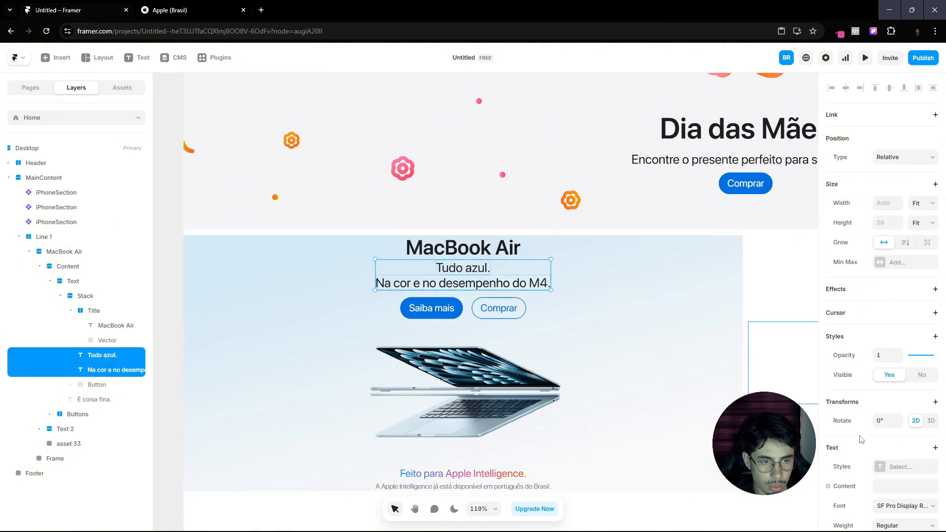
{"action": "scroll", "coordinate": [878, 397], "scroll_direction": "down", "scroll_amount": 3}
{"action": "left_click", "coordinate": [882, 418]}
{"action": "type", "text": "1"}
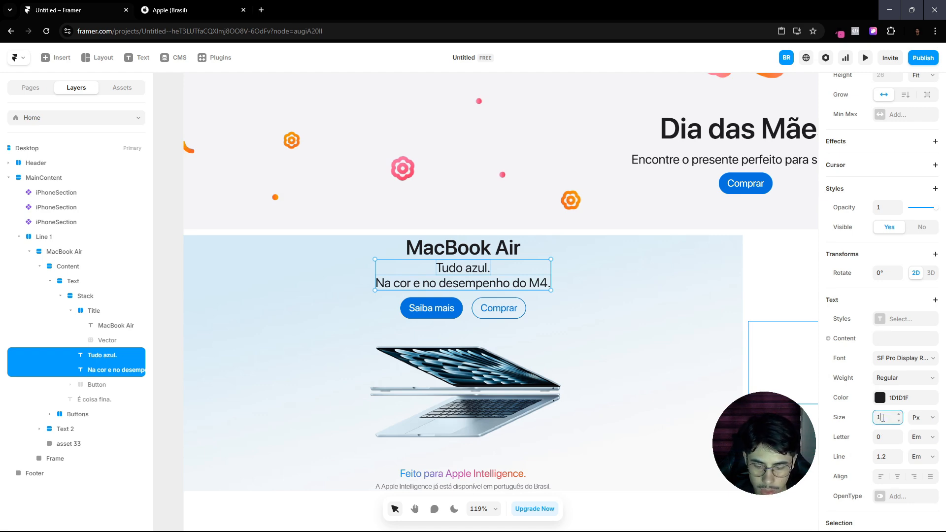
{"action": "type", "text": "6"}
{"action": "key", "text": "Return"}
Step: Inspect the "Saiba mais" button on the Apple page and set the card's "Saiba mais" text size to 14 px
{"action": "left_click", "coordinate": [452, 305], "text": "ctrl"}
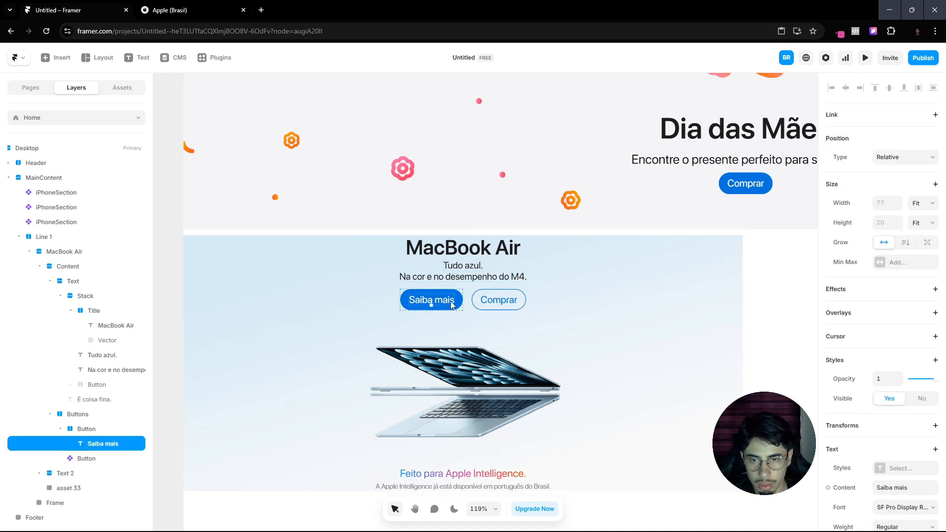
{"action": "left_click", "coordinate": [153, 5]}
{"action": "scroll", "coordinate": [220, 460], "scroll_direction": "down", "scroll_amount": 1}
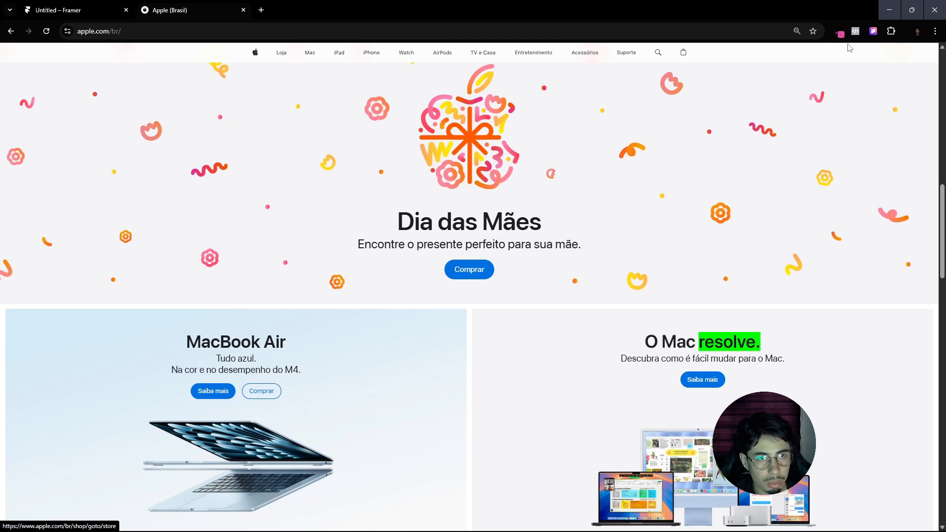
{"action": "left_click", "coordinate": [873, 32]}
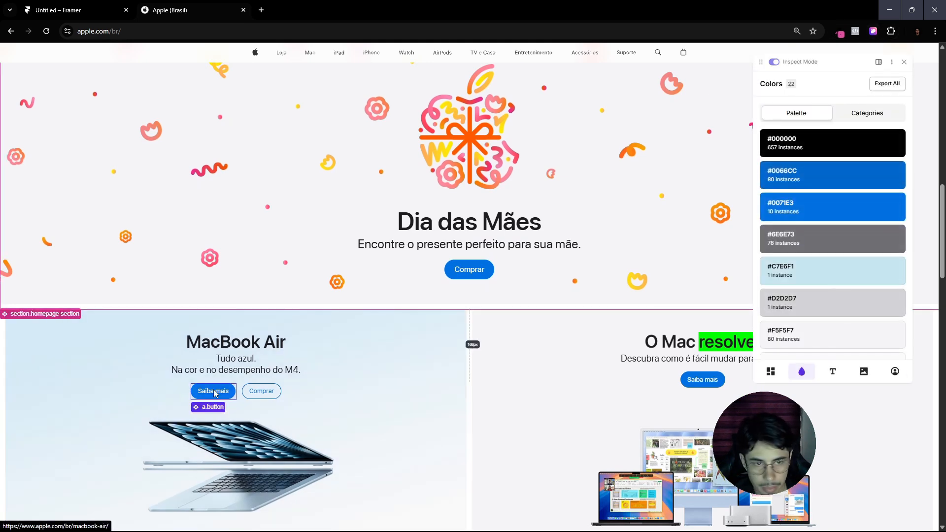
{"action": "left_click", "coordinate": [216, 393]}
{"action": "left_click", "coordinate": [93, 7]}
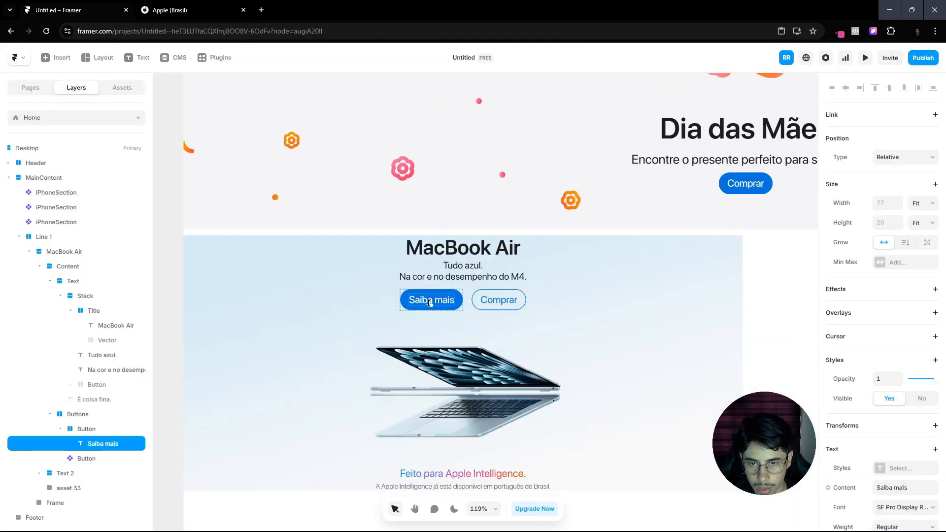
{"action": "scroll", "coordinate": [887, 430], "scroll_direction": "down", "scroll_amount": 5}
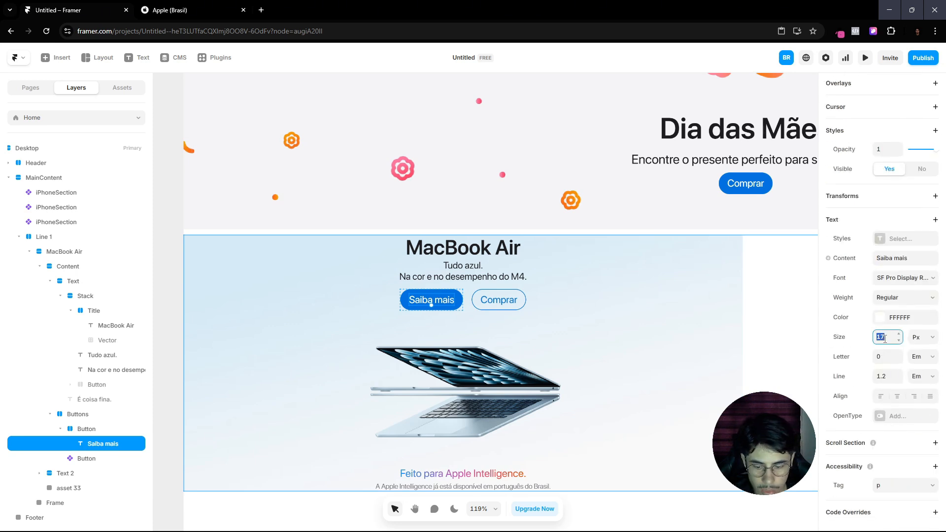
{"action": "key", "text": "Return"}
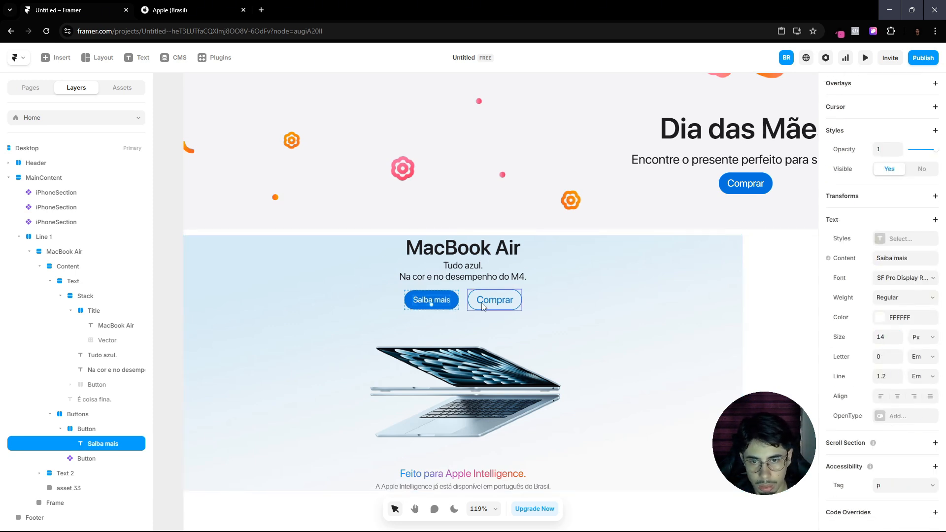
Step: Set the "Comprar" text in the Button component's primary variant to 14 px and return to the Home page
{"action": "left_click", "coordinate": [494, 302]}
{"action": "double_click", "coordinate": [494, 305]}
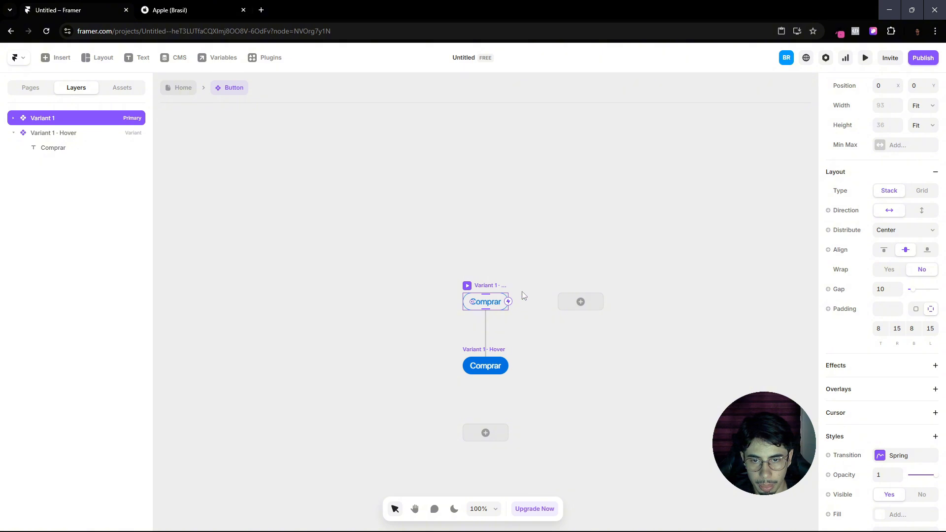
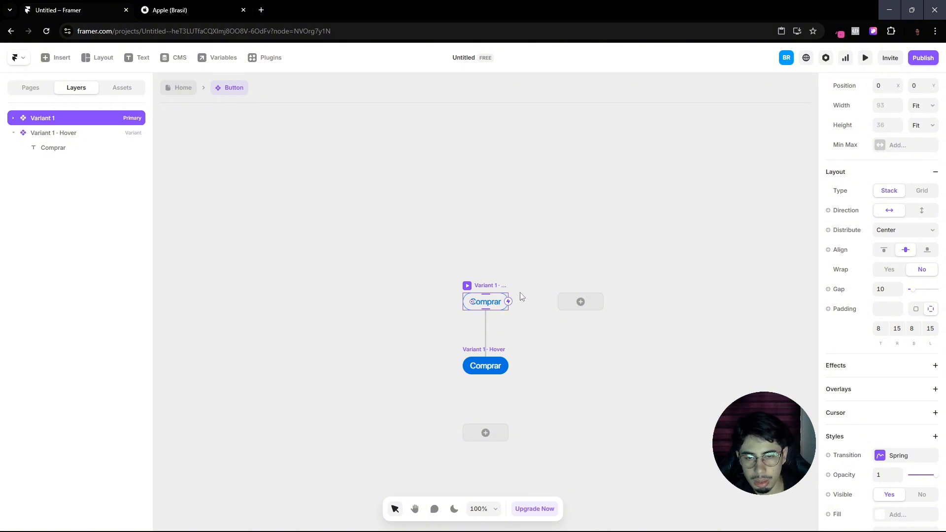
{"action": "left_click", "coordinate": [192, 88]}
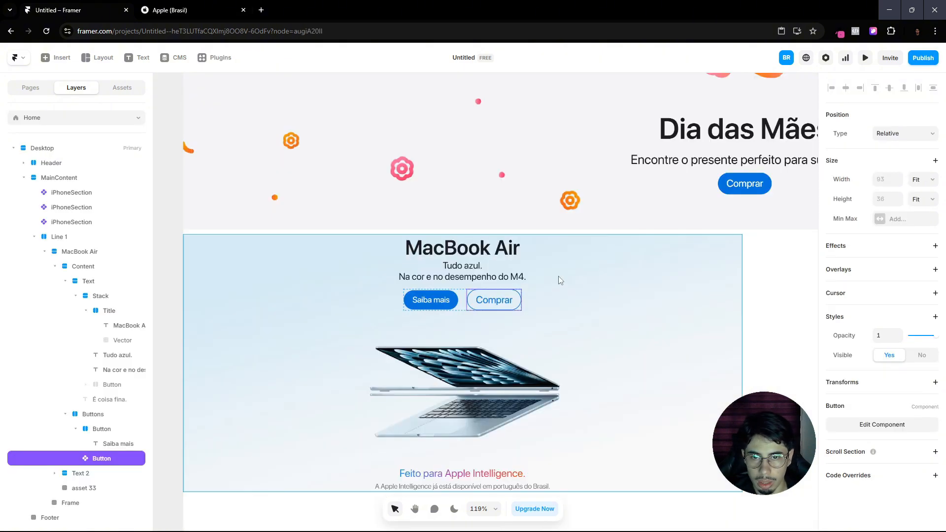
{"action": "double_click", "coordinate": [515, 292]}
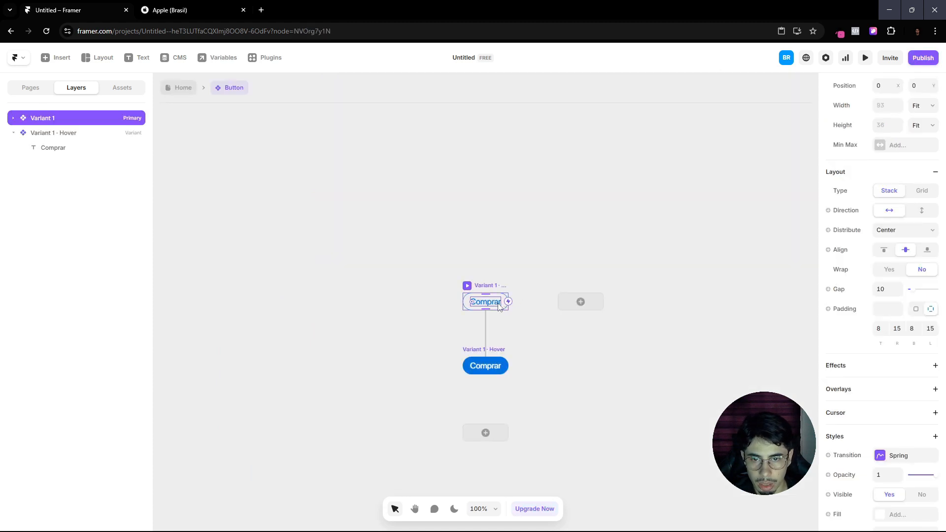
{"action": "left_click", "coordinate": [497, 305]}
{"action": "scroll", "coordinate": [861, 393], "scroll_direction": "down", "scroll_amount": 2}
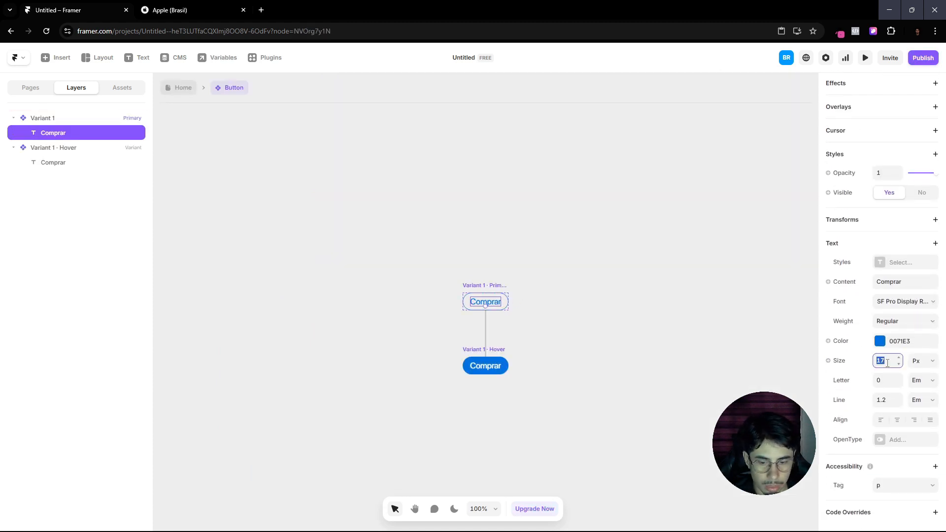
{"action": "key", "text": "Return"}
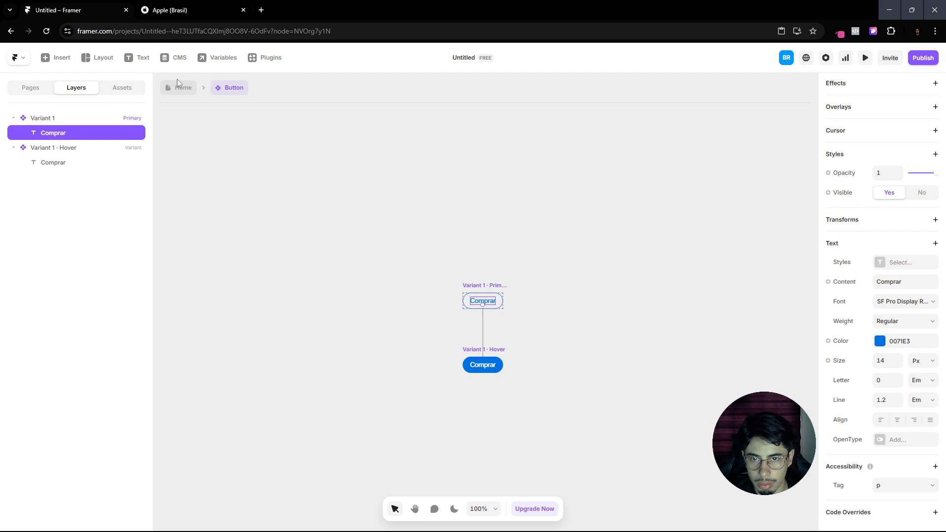
{"action": "left_click", "coordinate": [180, 88]}
Step: Open the iPhoneSection component from the Dia das Mães banner and examine the layout of its "Comprar" button
{"action": "scroll", "coordinate": [587, 242], "scroll_direction": "up", "scroll_amount": 1}
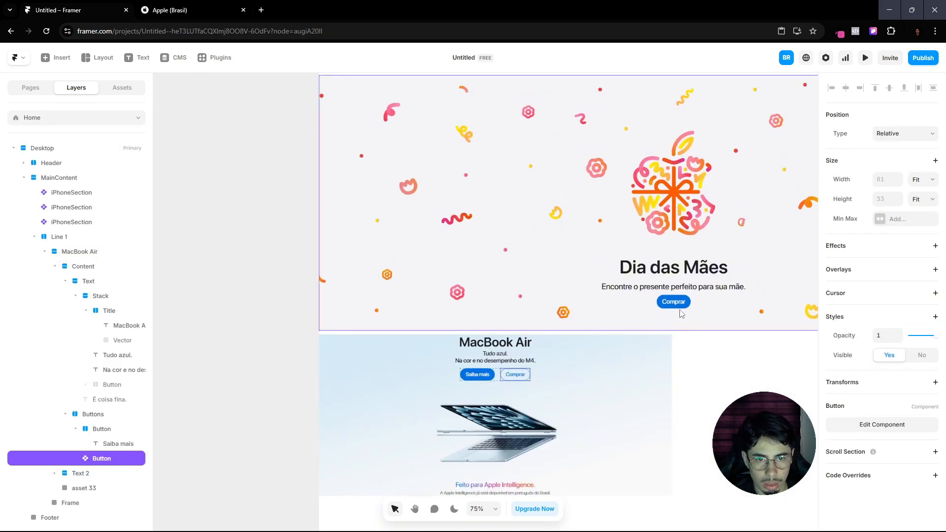
{"action": "scroll", "coordinate": [695, 303], "scroll_direction": "up", "scroll_amount": 2}
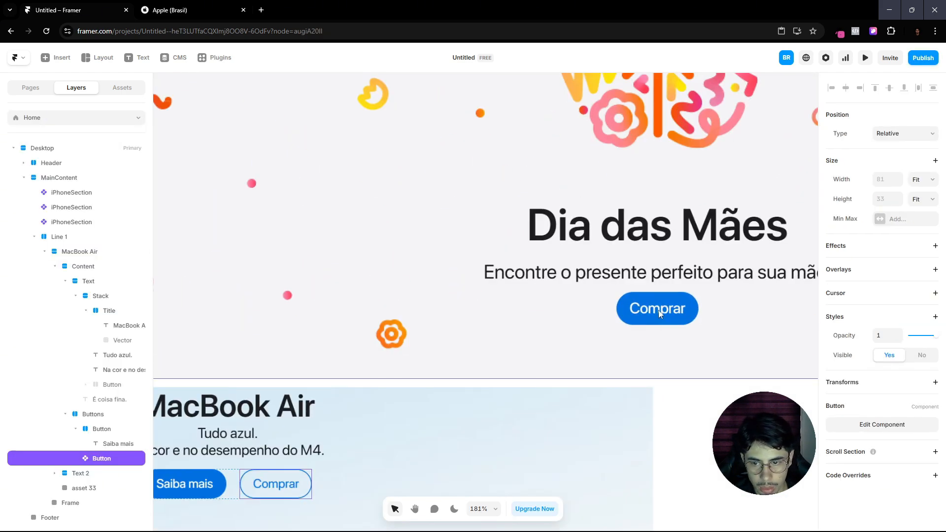
{"action": "double_click", "coordinate": [660, 310]}
{"action": "left_click", "coordinate": [495, 391]}
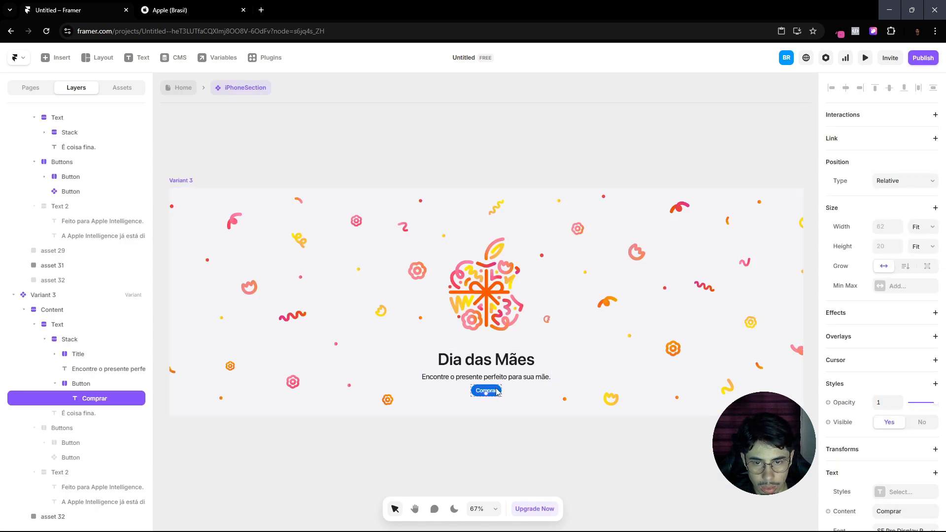
{"action": "key", "text": "Escape"}
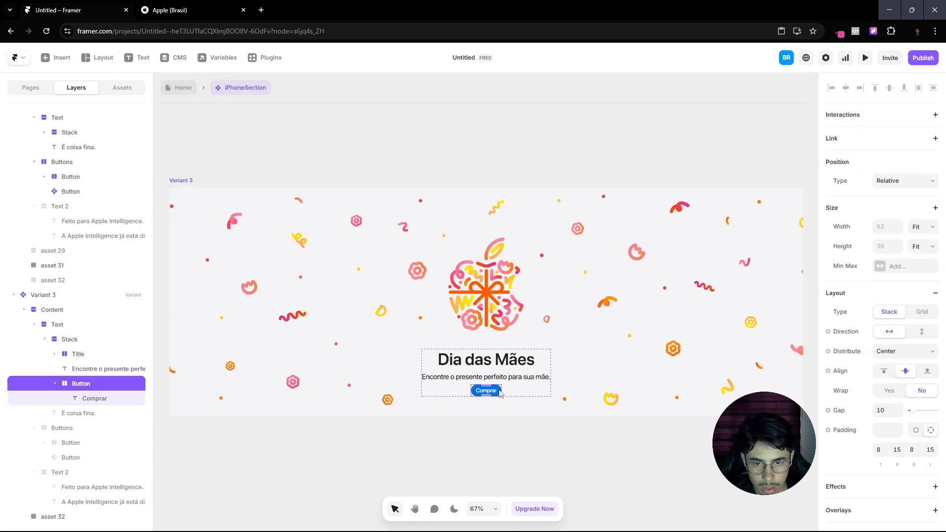
{"action": "left_click", "coordinate": [497, 391]}
{"action": "key", "text": "Escape"}
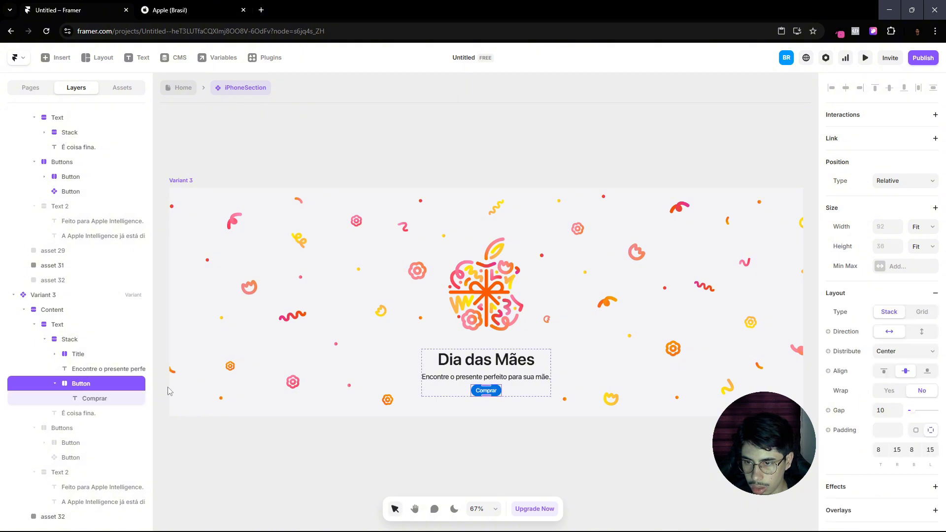
{"action": "left_click", "coordinate": [490, 419]}
Step: Open the Button component from the Apple Watch section's "Comprar" button and add a second variant beside the primary one
{"action": "scroll", "coordinate": [365, 377], "scroll_direction": "down", "scroll_amount": 3}
{"action": "left_click_drag", "start_coordinate": [369, 418], "coordinate": [740, 417]}
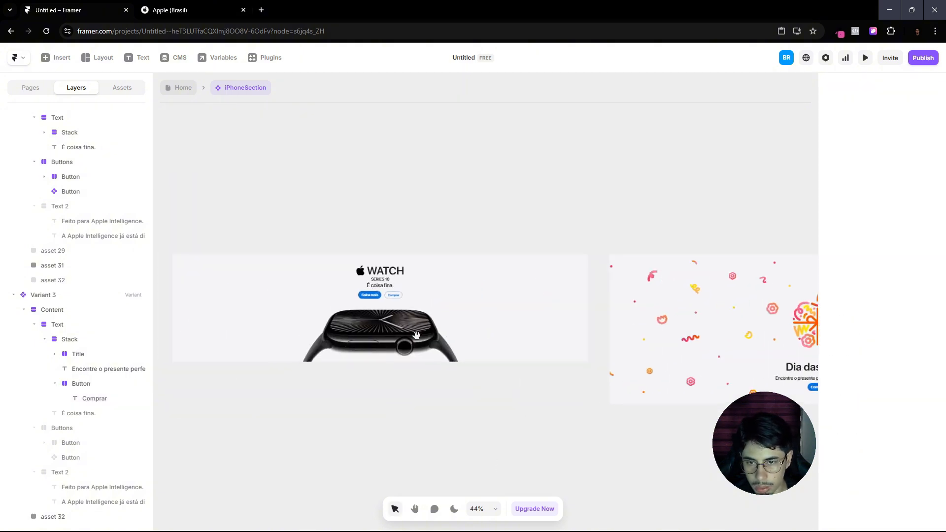
{"action": "scroll", "coordinate": [373, 286], "scroll_direction": "up", "scroll_amount": 6}
{"action": "double_click", "coordinate": [420, 307]}
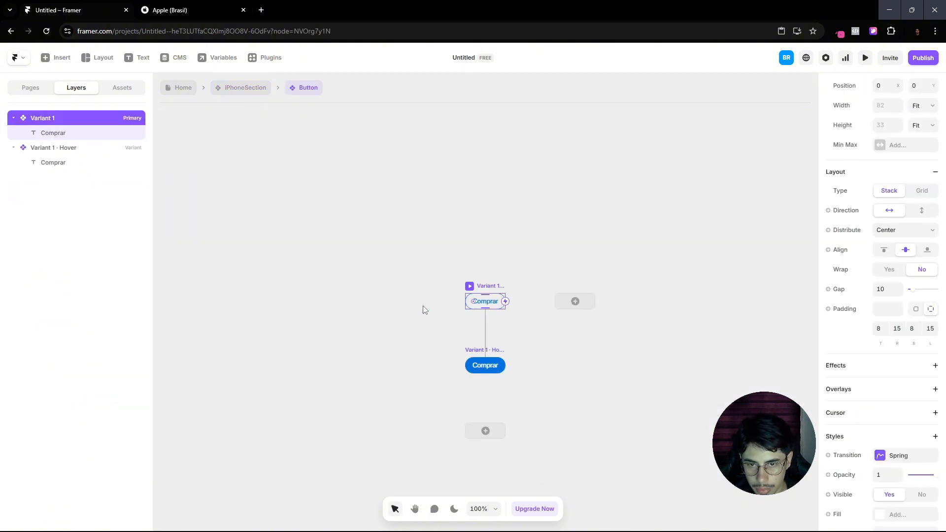
{"action": "left_click", "coordinate": [493, 304]}
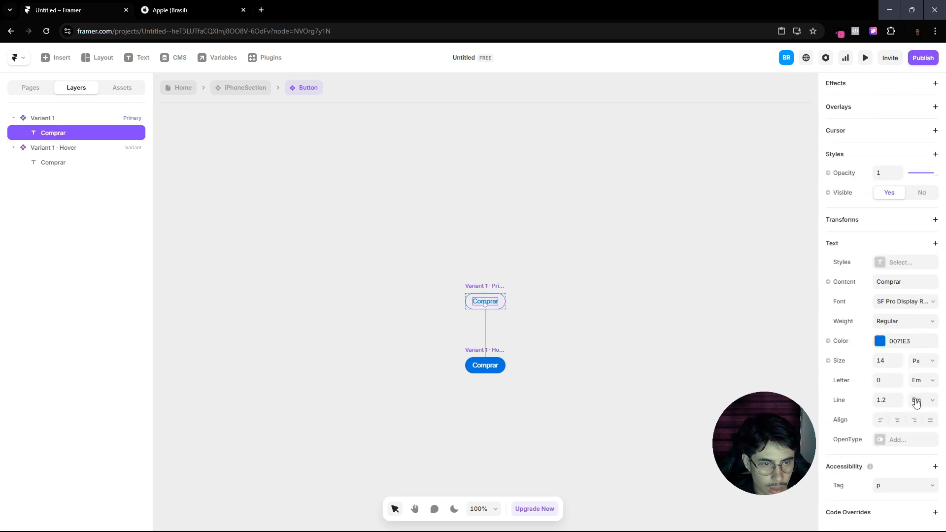
{"action": "left_click", "coordinate": [463, 258]}
{"action": "left_click", "coordinate": [484, 291]}
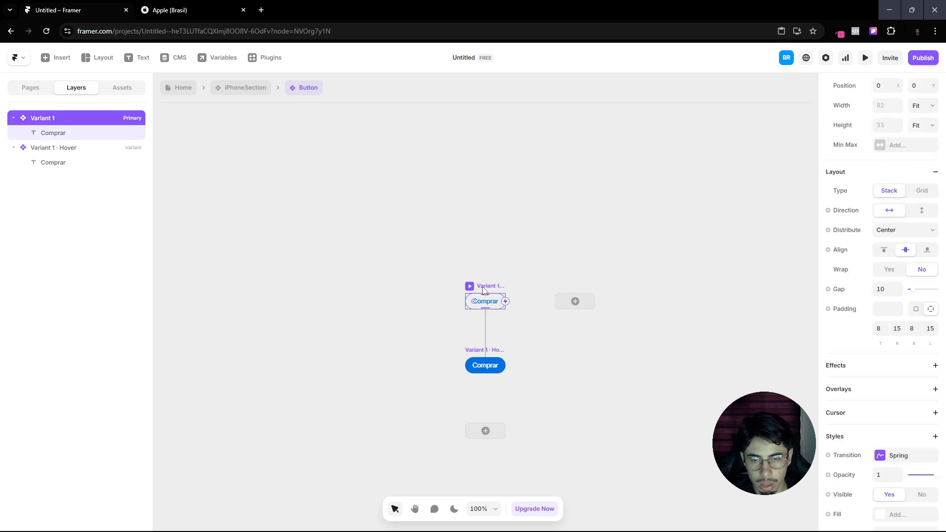
{"action": "left_click", "coordinate": [559, 300]}
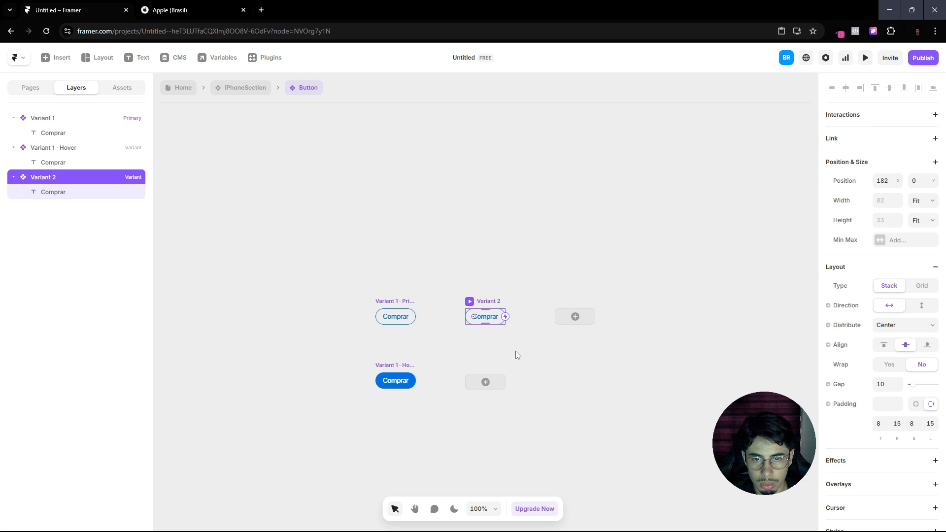
Step: Set the "Comprar" text size to 17 px in the primary variant and 14 px in Variant 2
{"action": "left_click", "coordinate": [408, 321]}
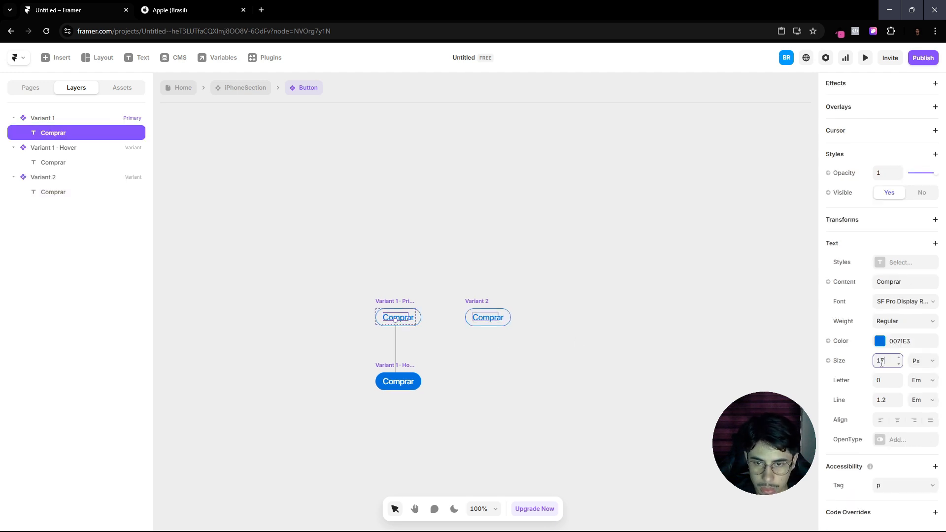
{"action": "scroll", "coordinate": [493, 315], "scroll_direction": "up", "scroll_amount": 5}
{"action": "left_click", "coordinate": [498, 316]}
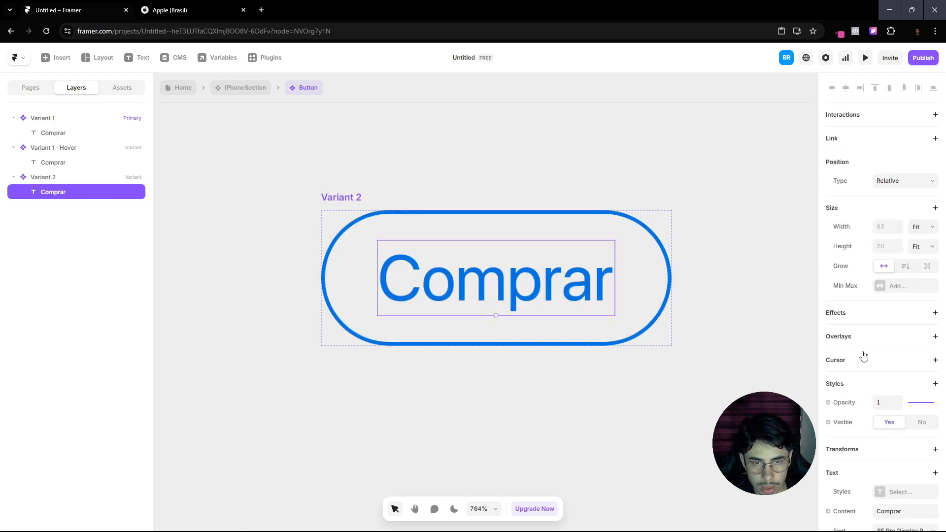
{"action": "scroll", "coordinate": [887, 382], "scroll_direction": "down", "scroll_amount": 5}
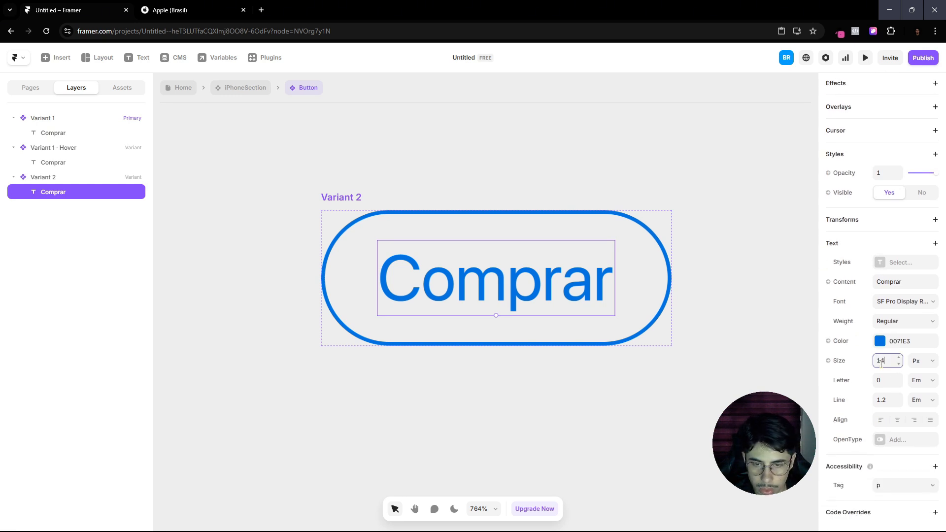
{"action": "key", "text": "Return"}
{"action": "scroll", "coordinate": [546, 399], "scroll_direction": "down", "scroll_amount": 8}
{"action": "left_click", "coordinate": [552, 424]}
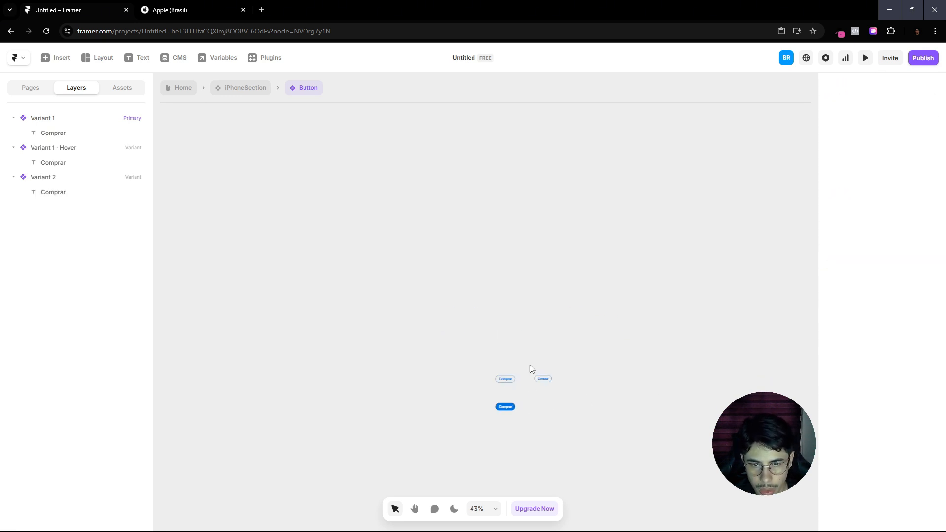
Step: Add a Hover state to Variant 2 of the Button component
{"action": "scroll", "coordinate": [531, 366], "scroll_direction": "up", "scroll_amount": 2}
{"action": "left_click", "coordinate": [542, 366]}
{"action": "left_click", "coordinate": [545, 415]}
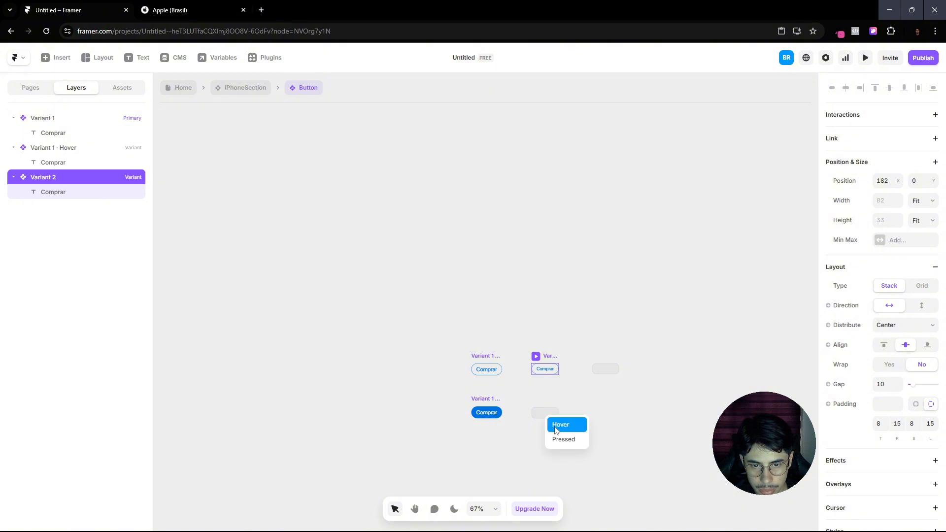
{"action": "left_click", "coordinate": [557, 425]}
Step: Remove the border from the Variant 2 hover state and give it a 0071E3 fill
{"action": "scroll", "coordinate": [466, 311], "scroll_direction": "up", "scroll_amount": 6}
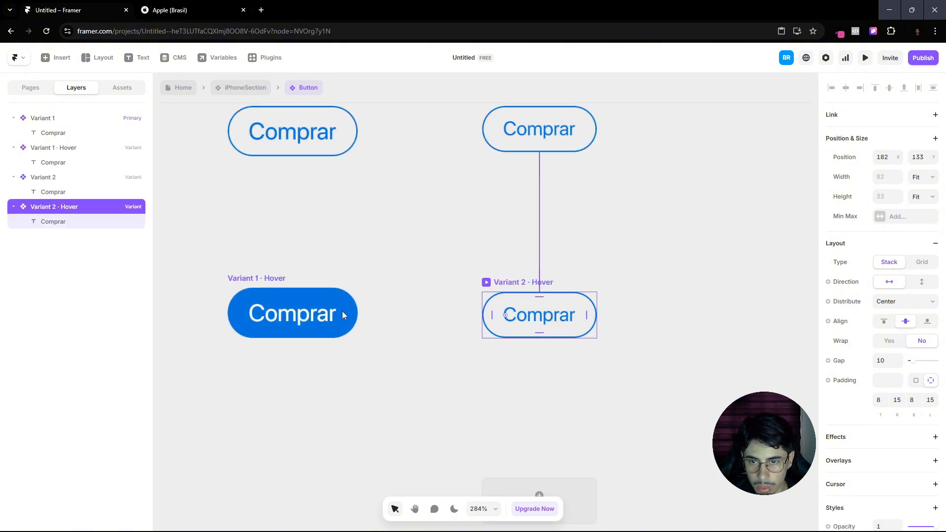
{"action": "scroll", "coordinate": [905, 424], "scroll_direction": "down", "scroll_amount": 5}
{"action": "left_click", "coordinate": [932, 397]}
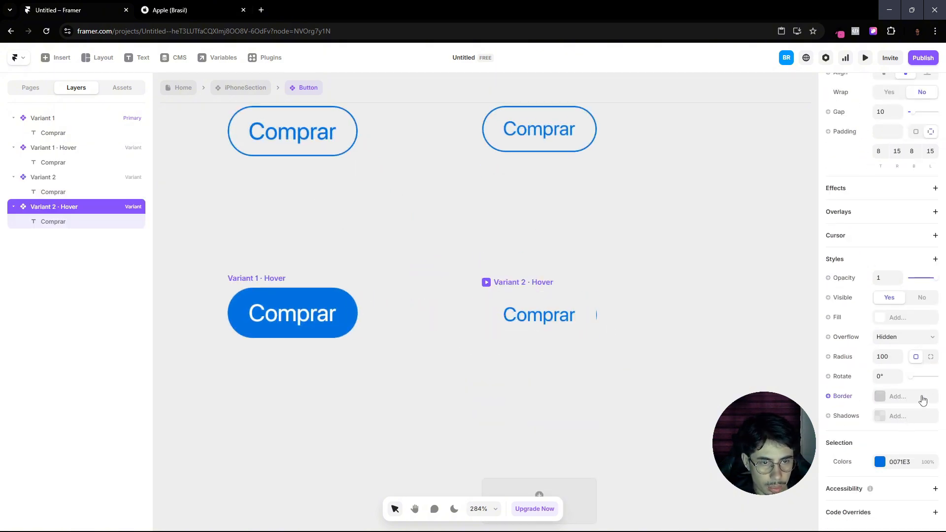
{"action": "left_click", "coordinate": [879, 463]}
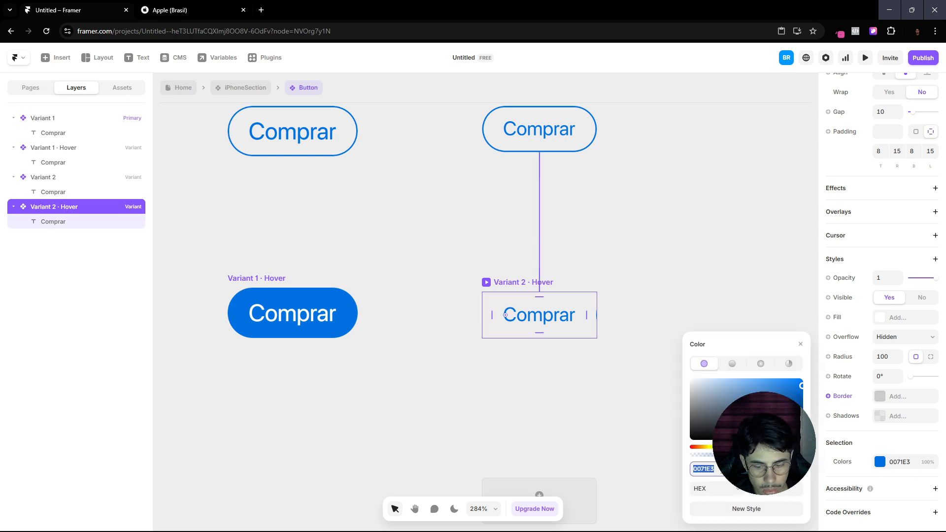
{"action": "left_click", "coordinate": [801, 344]}
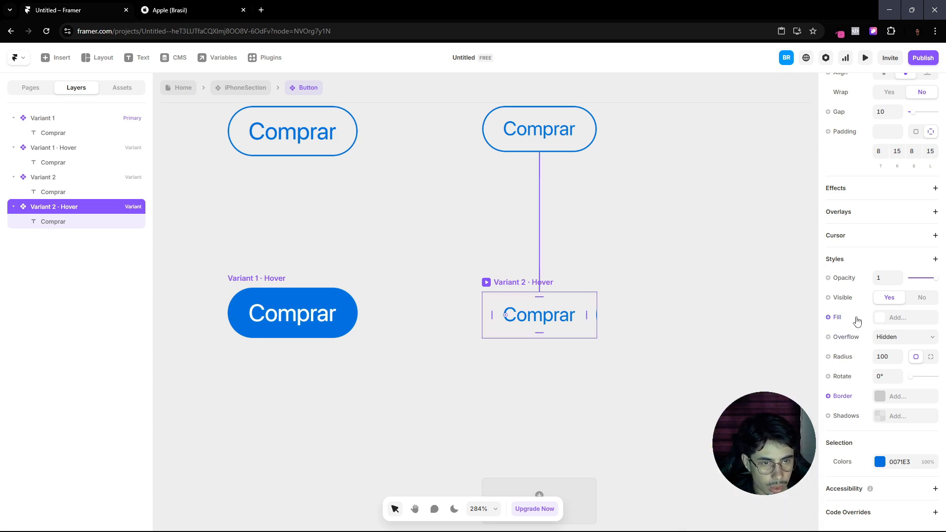
{"action": "left_click", "coordinate": [897, 318]}
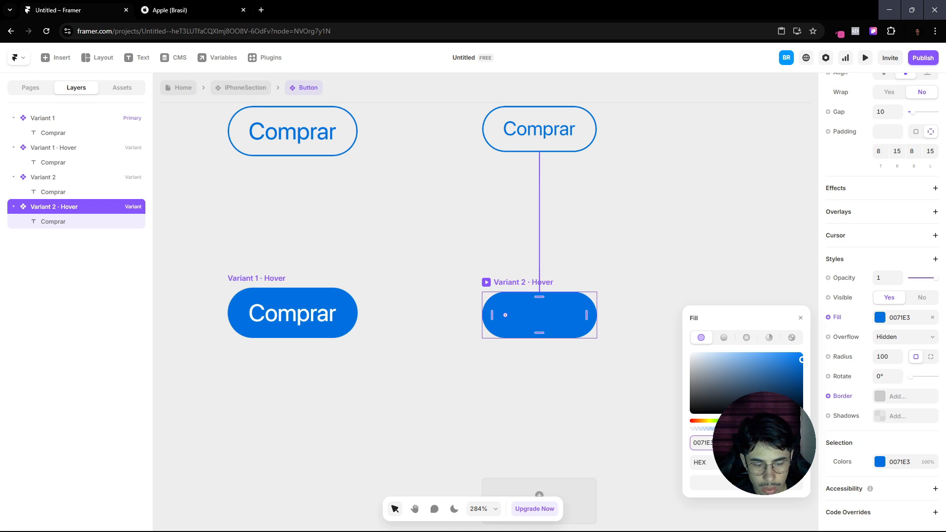
Step: Set the "Comprar" text color in the Variant 2 hover state to white (FFFFFF)
{"action": "left_click", "coordinate": [551, 314]}
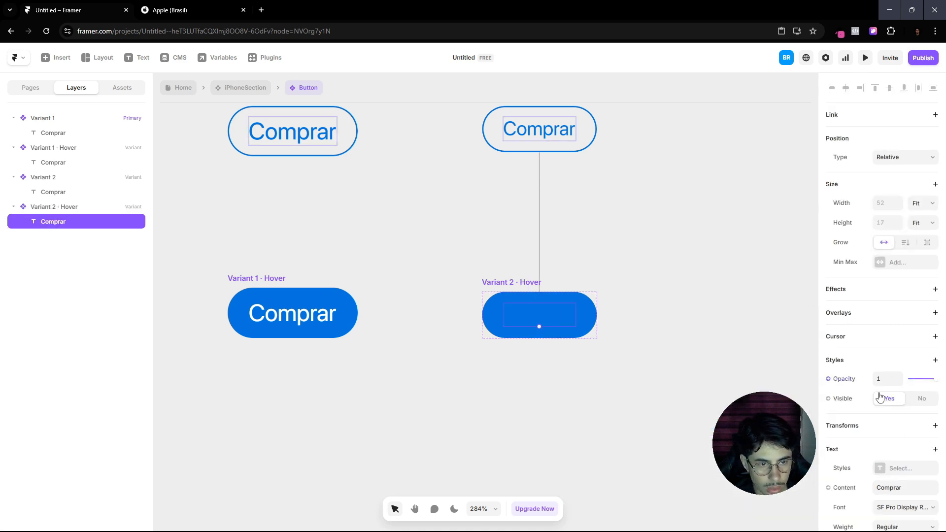
{"action": "scroll", "coordinate": [880, 396], "scroll_direction": "down", "scroll_amount": 4}
{"action": "left_click", "coordinate": [880, 351]}
{"action": "type", "text": "fff"}
{"action": "key", "text": "Return"}
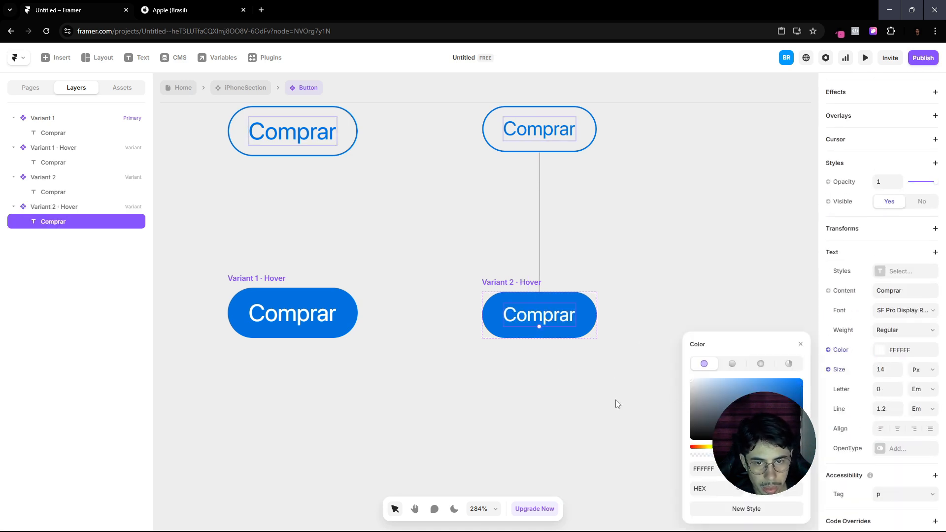
{"action": "left_click", "coordinate": [616, 400]}
Step: Return to the iPhoneSection component and check which variant the Apple Watch "Comprar" button uses
{"action": "left_click", "coordinate": [237, 89]}
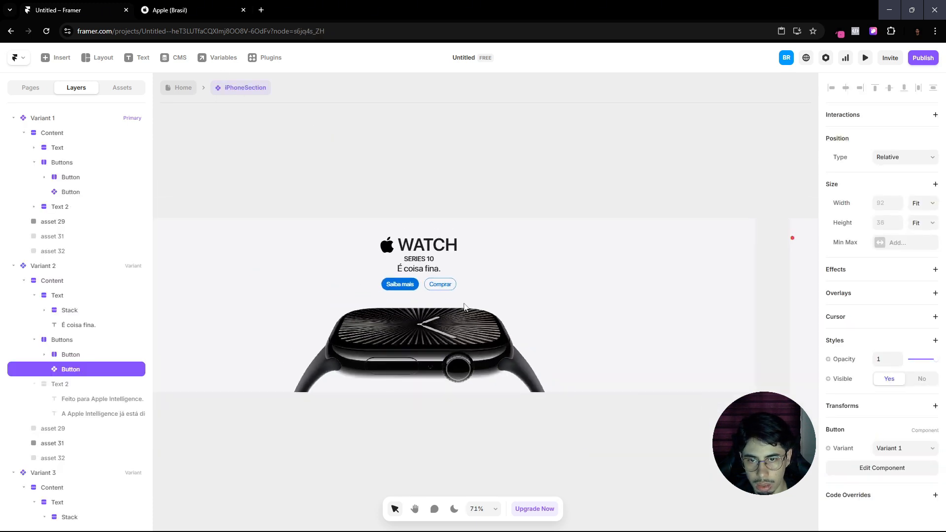
{"action": "scroll", "coordinate": [421, 310], "scroll_direction": "up", "scroll_amount": 4}
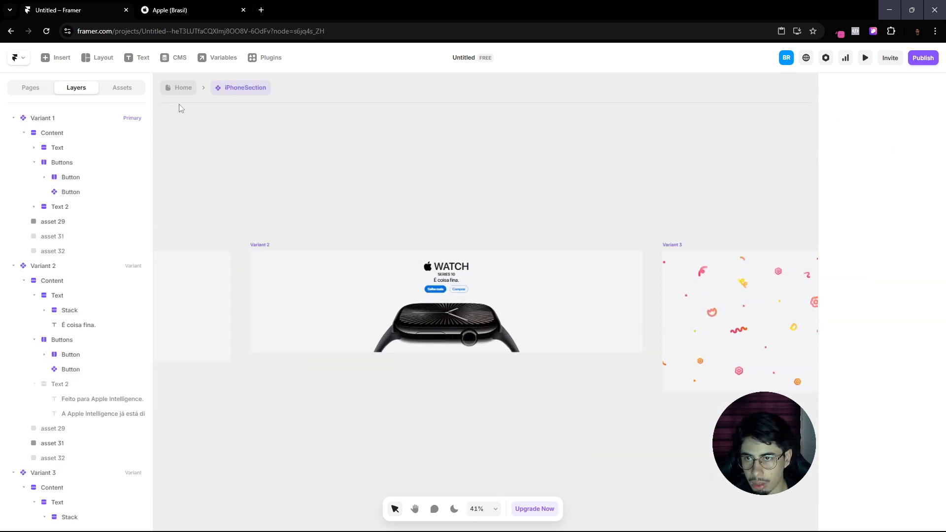
{"action": "scroll", "coordinate": [423, 281], "scroll_direction": "up", "scroll_amount": 4}
{"action": "scroll", "coordinate": [454, 297], "scroll_direction": "up", "scroll_amount": 3}
{"action": "left_click", "coordinate": [486, 316]}
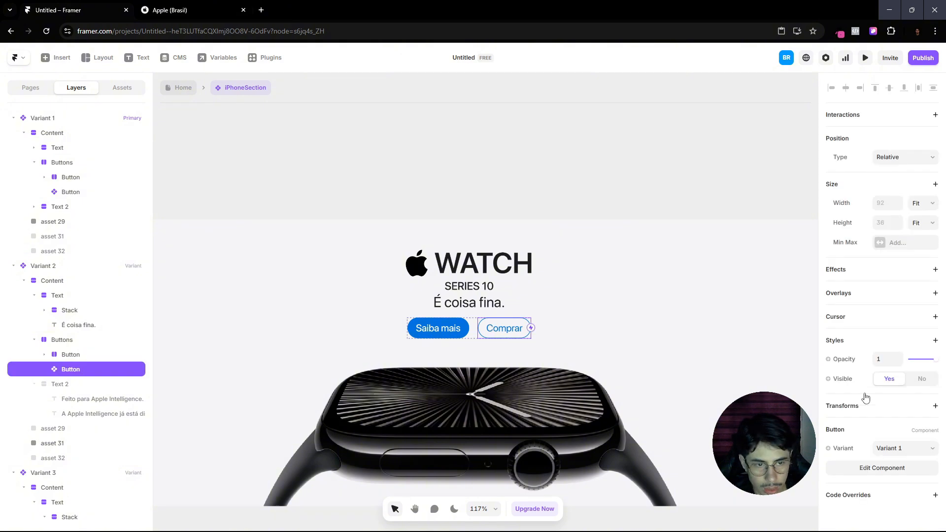
Step: Return to the Home page and switch the MacBook Air card's "Comprar" button to Variant 2
{"action": "left_click", "coordinate": [183, 88]}
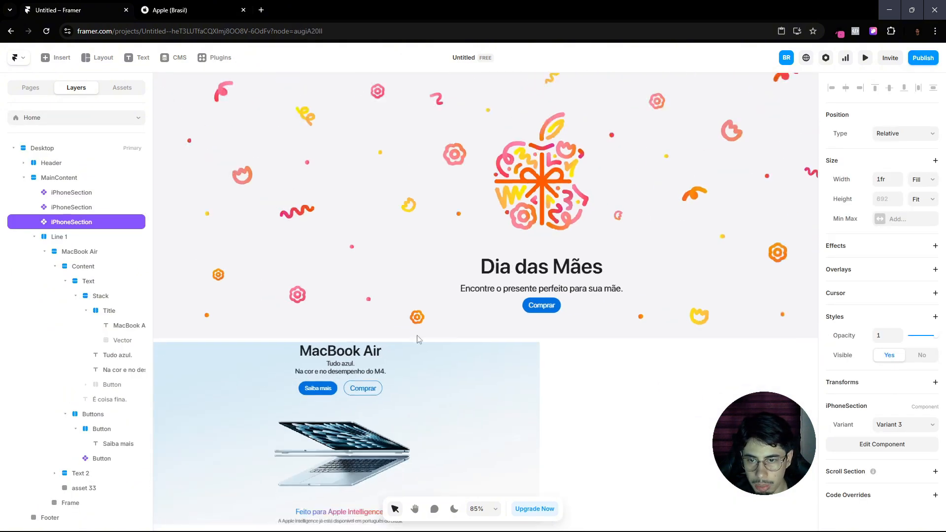
{"action": "scroll", "coordinate": [474, 296], "scroll_direction": "up", "scroll_amount": 5}
{"action": "scroll", "coordinate": [474, 297], "scroll_direction": "up", "scroll_amount": 2}
{"action": "double_click", "coordinate": [466, 315]}
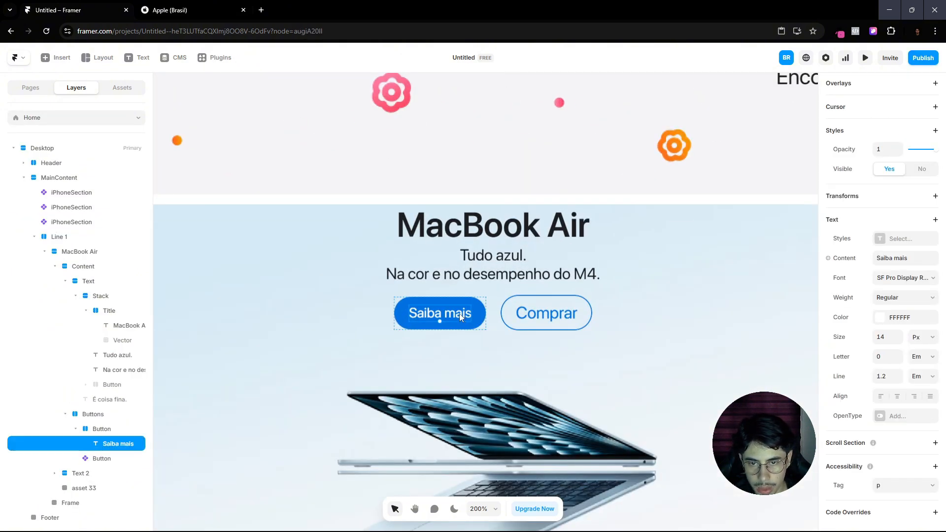
{"action": "left_click", "coordinate": [586, 323]}
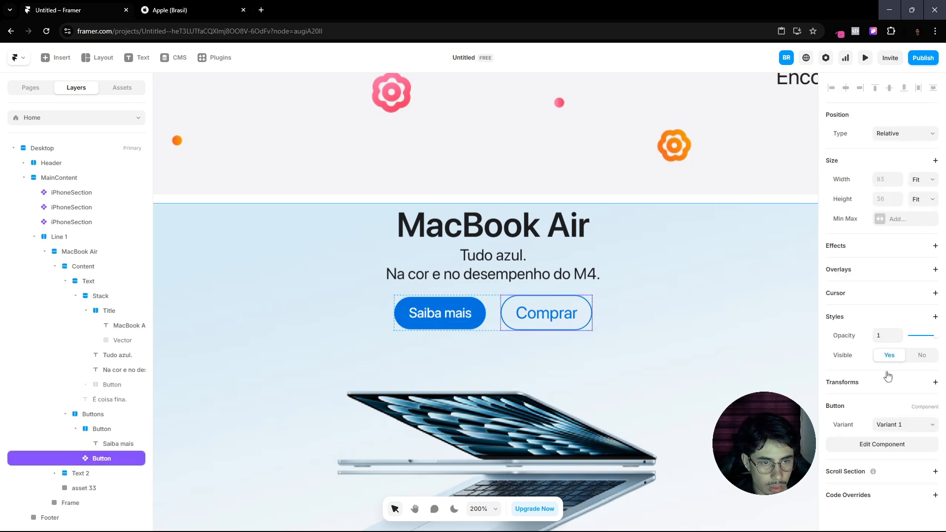
{"action": "left_click", "coordinate": [887, 424]}
{"action": "left_click", "coordinate": [892, 450]}
{"action": "left_click", "coordinate": [620, 353]}
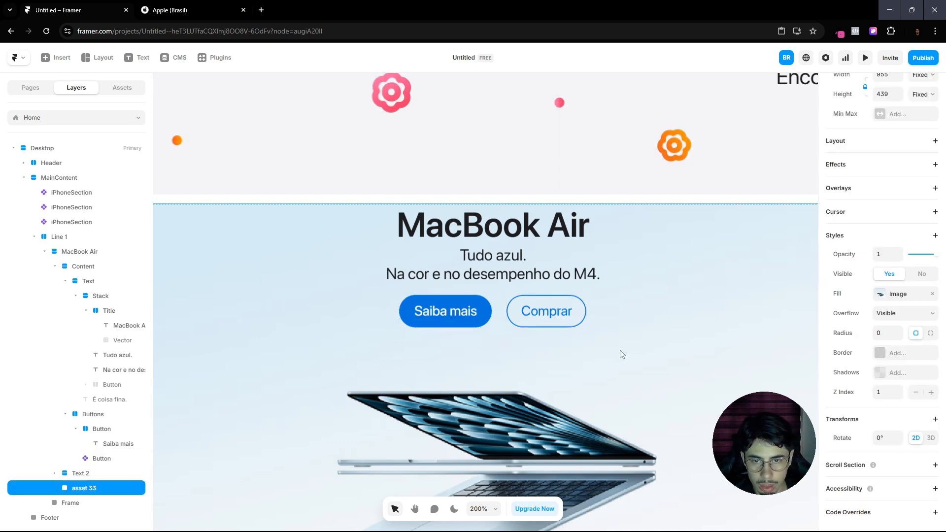
Step: Compare the MacBook Air card with the original Apple page and set the MacBook Air stack's top padding to 35
{"action": "scroll", "coordinate": [621, 353], "scroll_direction": "down", "scroll_amount": 5}
{"action": "left_click_drag", "start_coordinate": [574, 376], "coordinate": [538, 367]}
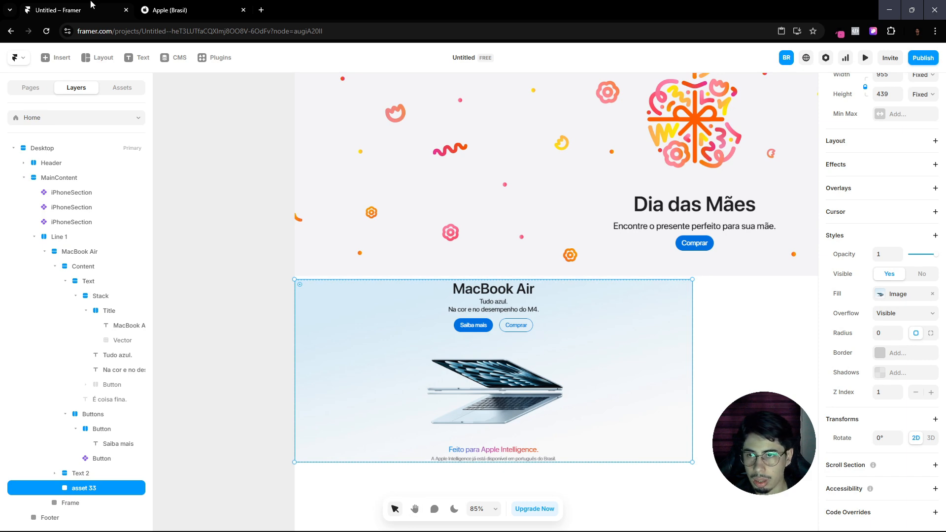
{"action": "left_click", "coordinate": [170, 9]}
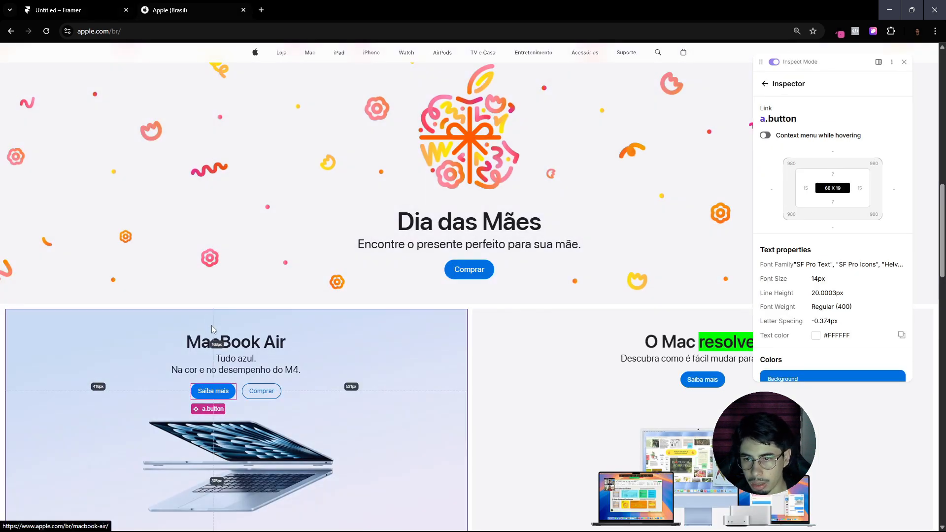
{"action": "key", "text": "ctrl+shift+Tab"}
{"action": "left_click", "coordinate": [77, 253]}
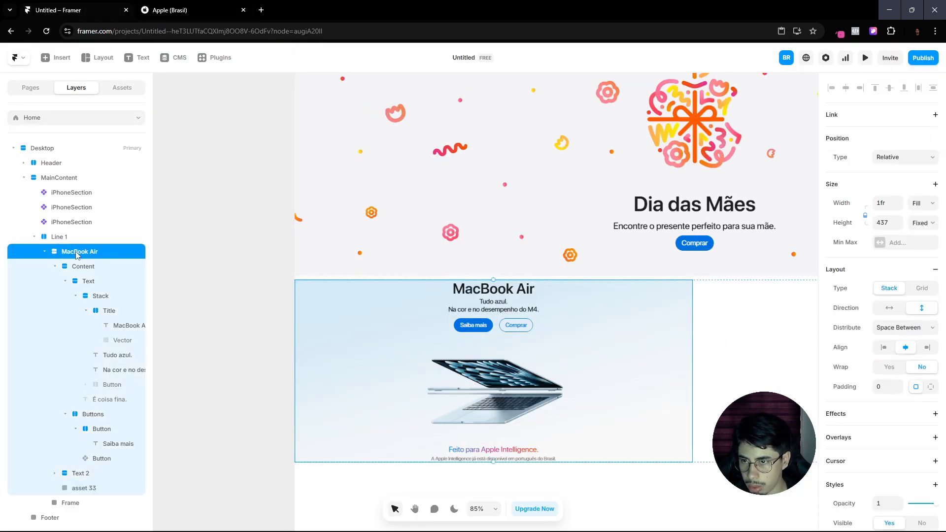
{"action": "scroll", "coordinate": [912, 321], "scroll_direction": "down", "scroll_amount": 3}
{"action": "left_click", "coordinate": [928, 238]}
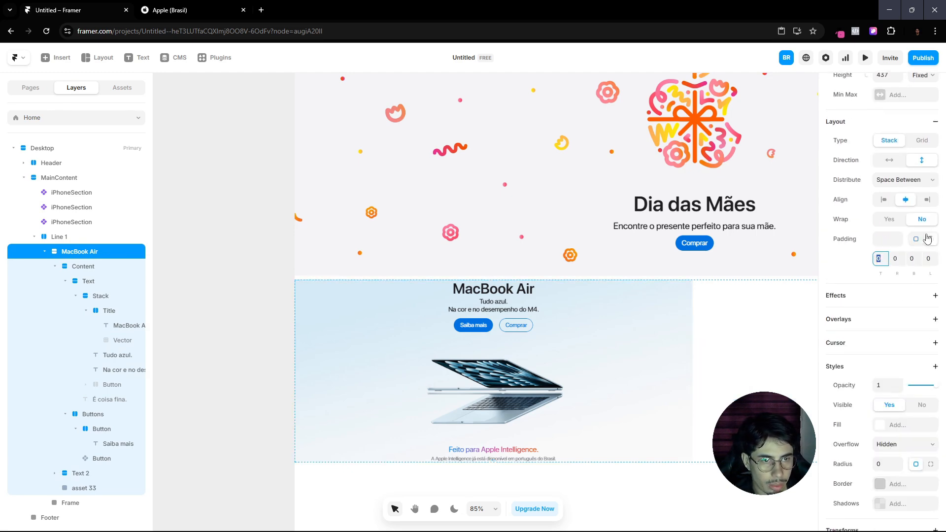
{"action": "type", "text": "35"}
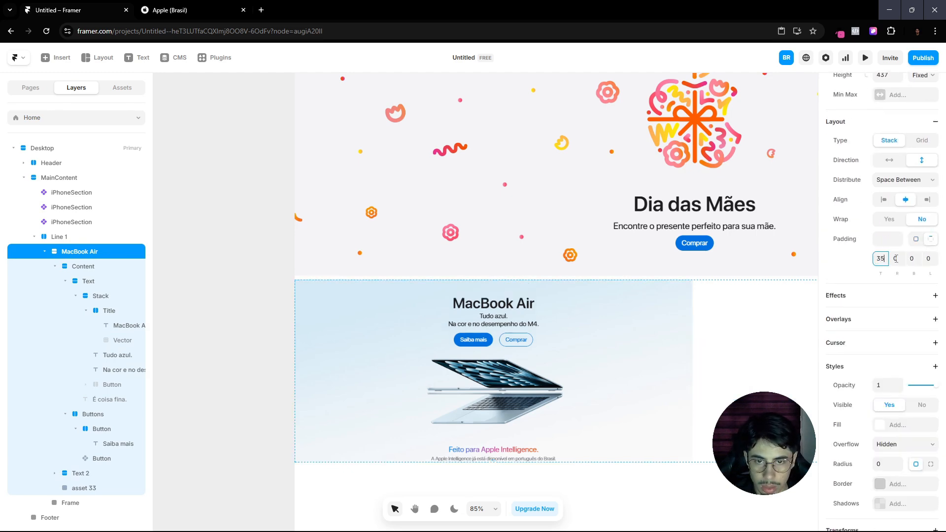
Step: Set the MacBook Air card's bottom padding to 25, comparing its spacing with the Apple reference page
{"action": "left_click", "coordinate": [188, 5]}
{"action": "left_click", "coordinate": [66, 6]}
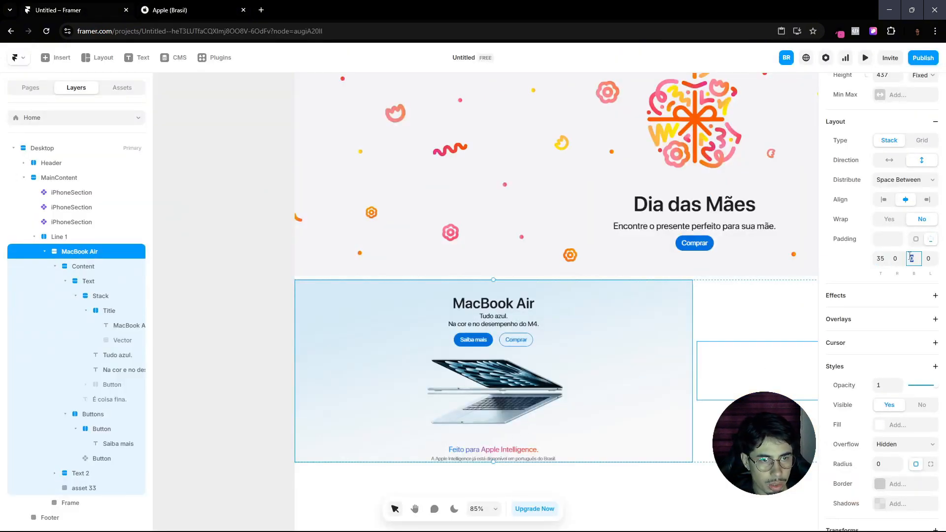
{"action": "type", "text": "35"}
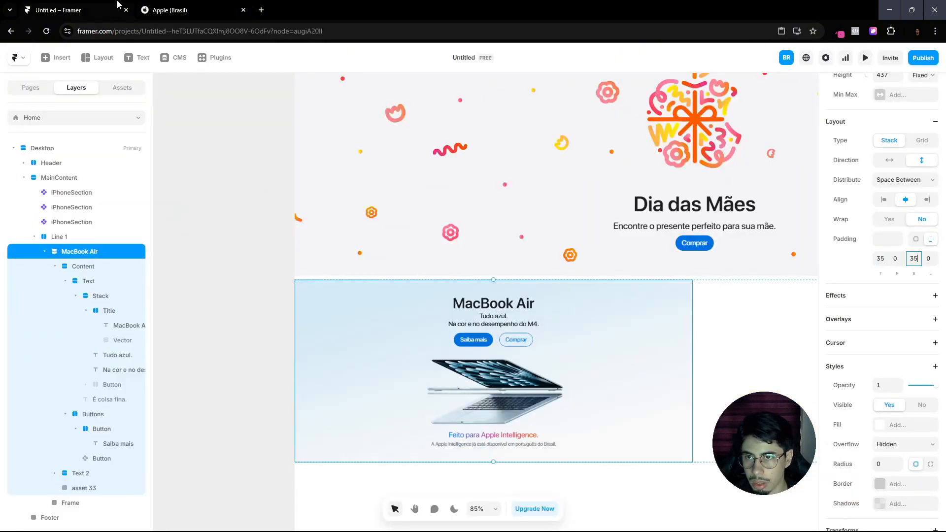
{"action": "left_click", "coordinate": [179, 5]}
{"action": "left_click", "coordinate": [92, 5]}
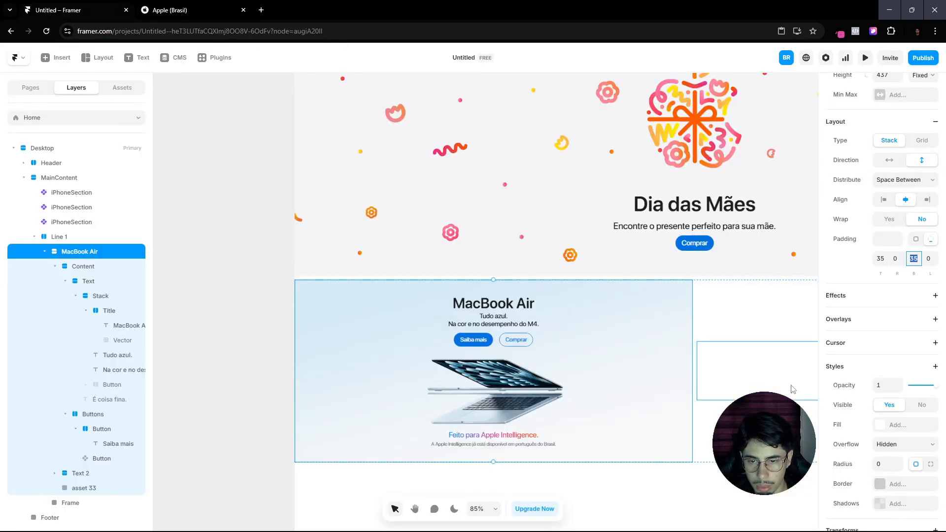
{"action": "type", "text": "25"}
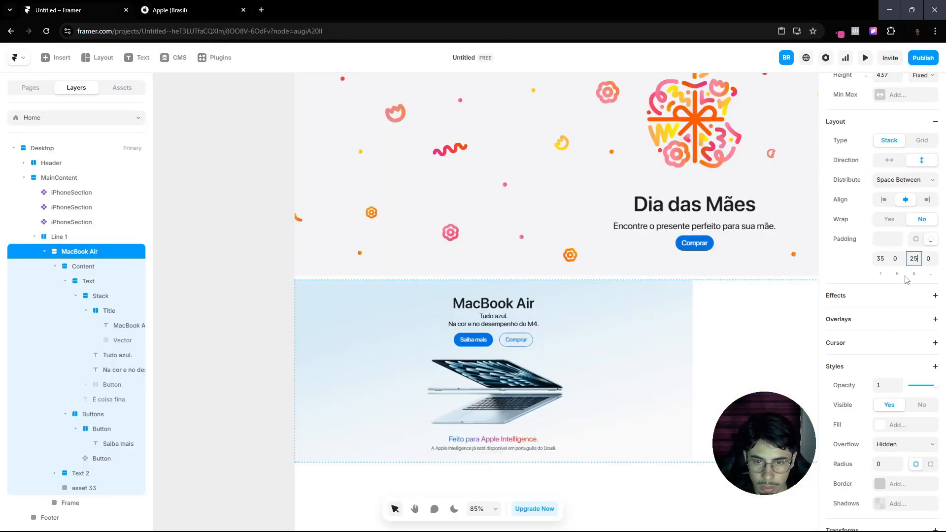
{"action": "scroll", "coordinate": [896, 266], "scroll_direction": "up", "scroll_amount": 1}
{"action": "scroll", "coordinate": [397, 337], "scroll_direction": "down", "scroll_amount": 1}
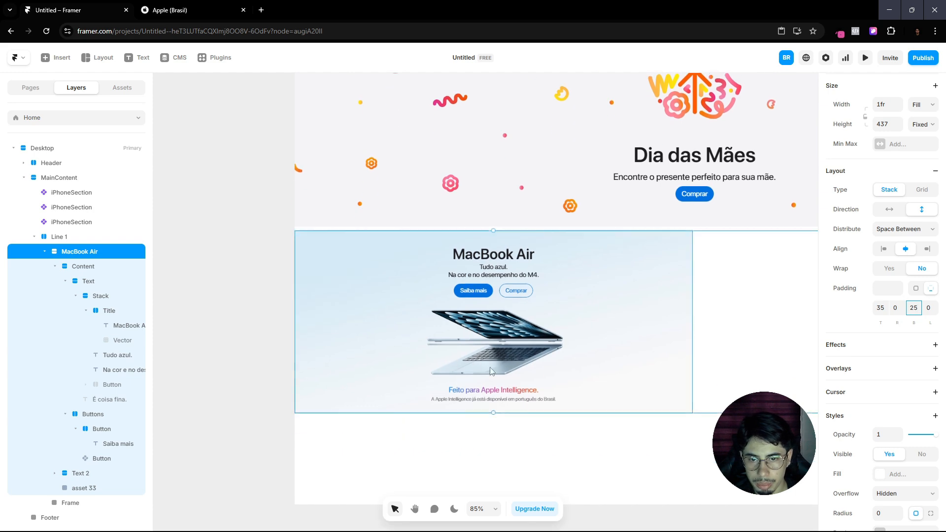
{"action": "scroll", "coordinate": [494, 373], "scroll_direction": "up", "scroll_amount": 3}
{"action": "scroll", "coordinate": [505, 386], "scroll_direction": "down", "scroll_amount": 3}
{"action": "scroll", "coordinate": [517, 412], "scroll_direction": "up", "scroll_amount": 2}
{"action": "scroll", "coordinate": [517, 412], "scroll_direction": "down", "scroll_amount": 2}
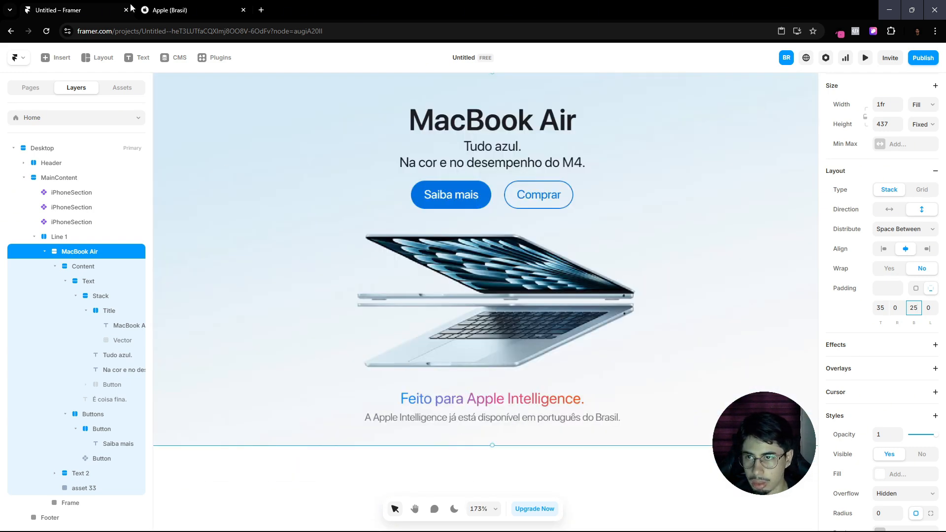
Step: Set the font size of the "Feito para Apple Intelligence." text to 16 px, checking against the Apple reference page
{"action": "left_click", "coordinate": [144, 5]}
{"action": "left_click", "coordinate": [102, 4]}
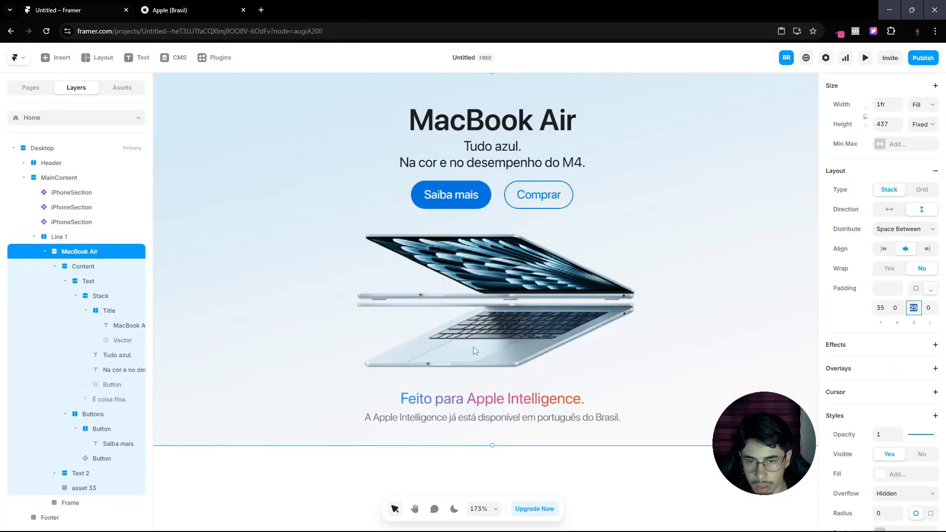
{"action": "left_click", "coordinate": [507, 400]}
{"action": "left_click", "coordinate": [509, 401]}
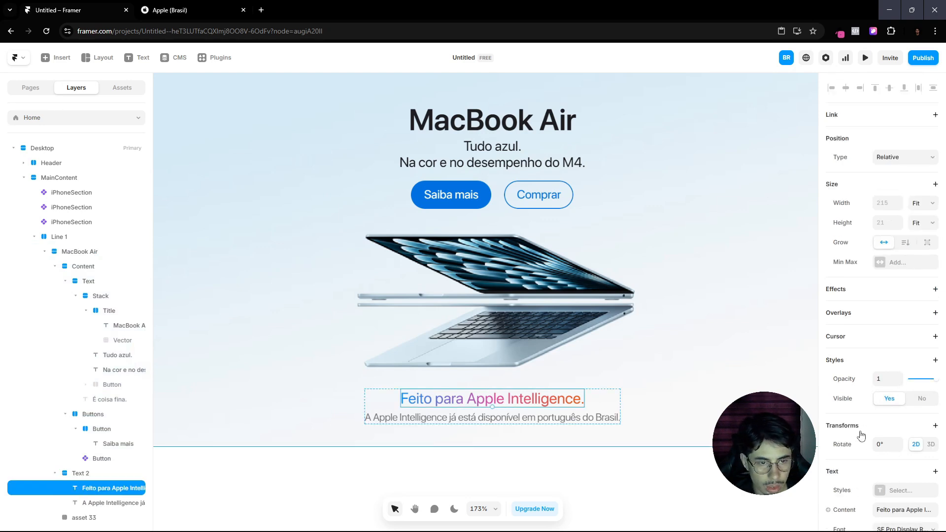
{"action": "scroll", "coordinate": [887, 354], "scroll_direction": "down", "scroll_amount": 5}
{"action": "type", "text": "16"}
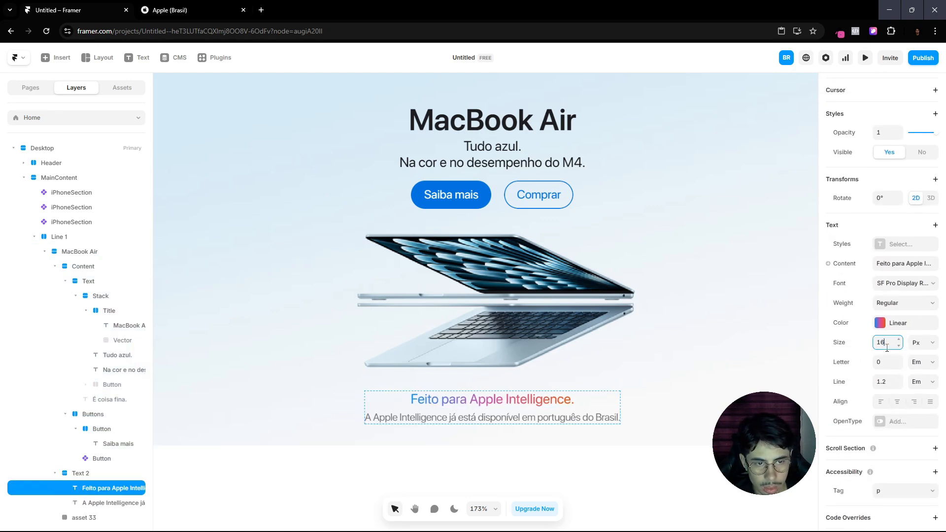
{"action": "left_click", "coordinate": [213, 8]}
{"action": "left_click", "coordinate": [73, 7]}
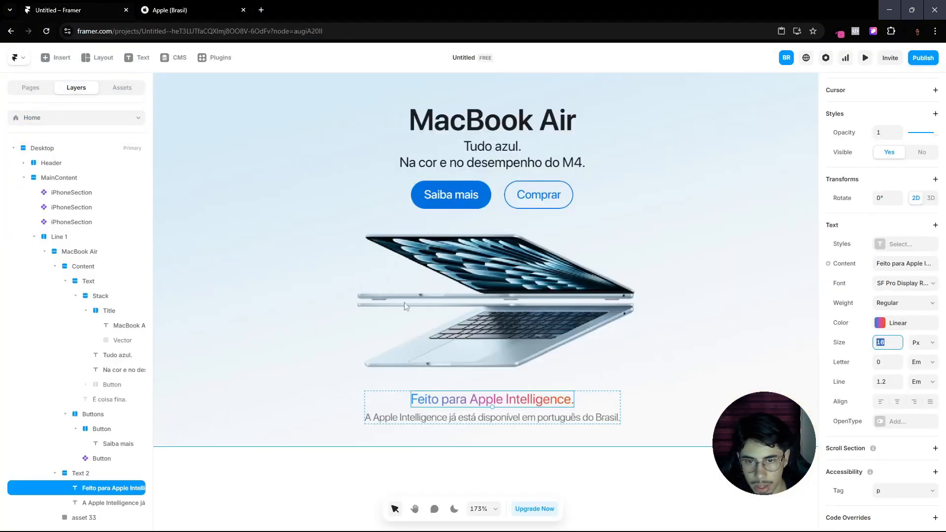
{"action": "left_click", "coordinate": [187, 5]}
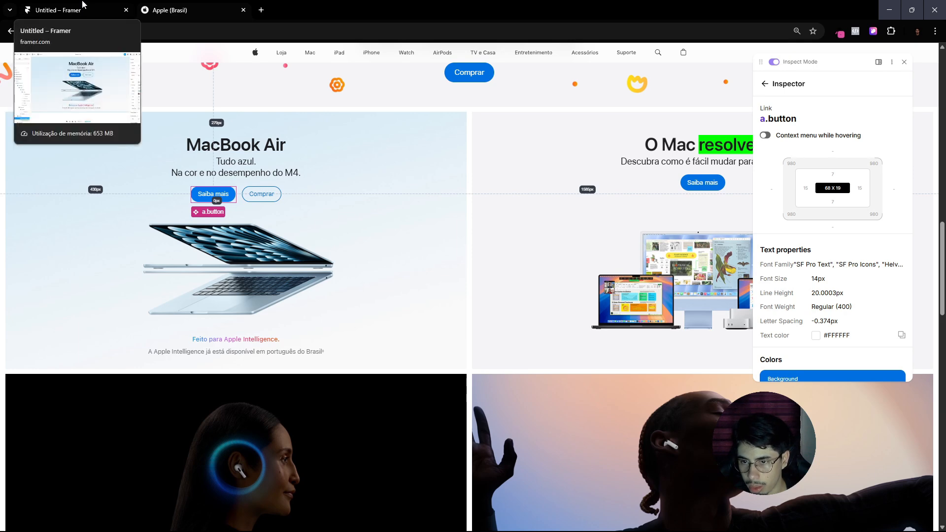
{"action": "left_click", "coordinate": [83, 7]}
Step: Delete the empty placeholder frame beside the MacBook Air card in Line 1
{"action": "left_click", "coordinate": [474, 362]}
{"action": "scroll", "coordinate": [487, 330], "scroll_direction": "down", "scroll_amount": 5}
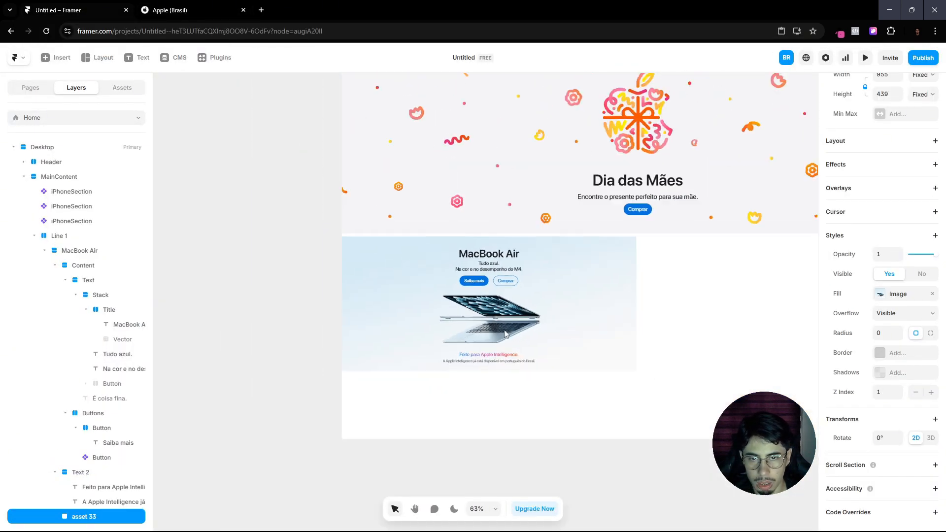
{"action": "left_click_drag", "start_coordinate": [662, 348], "coordinate": [570, 384]}
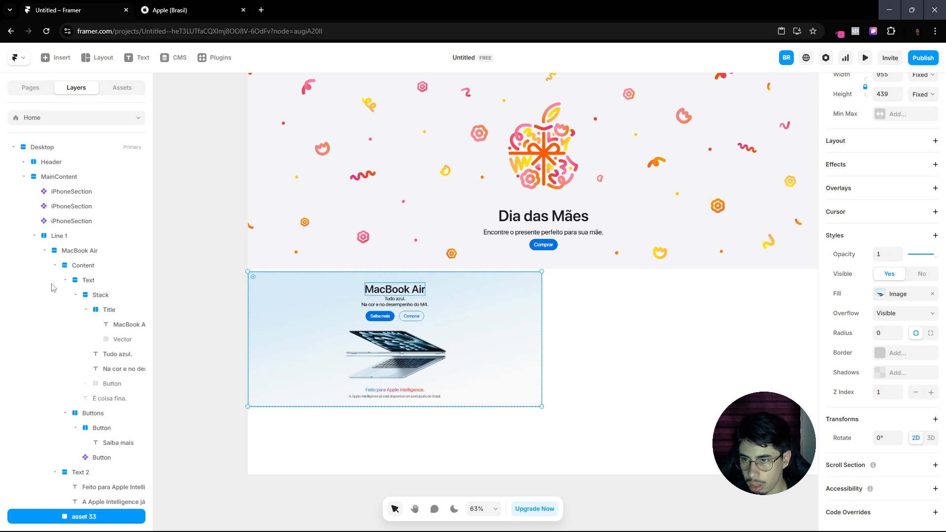
{"action": "left_click", "coordinate": [44, 250]}
{"action": "left_click", "coordinate": [64, 250]}
{"action": "left_click", "coordinate": [63, 266]}
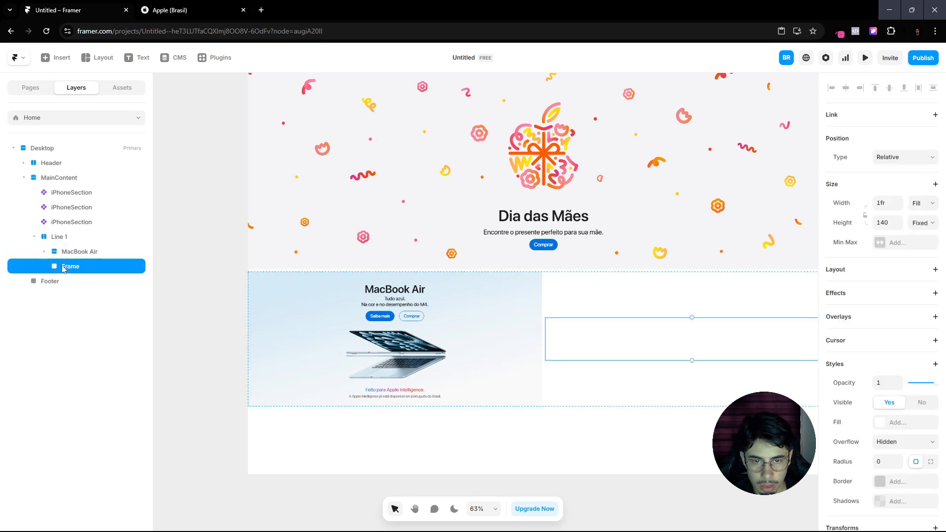
{"action": "key", "text": "Delete"}
Step: Duplicate the MacBook Air card within Line 1 to fill the row's second column
{"action": "left_click", "coordinate": [66, 256]}
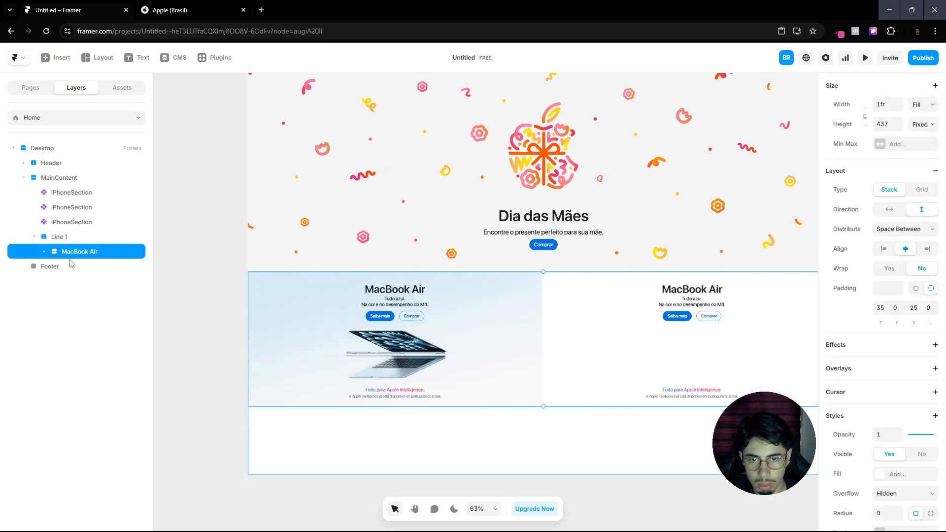
{"action": "key", "text": "ctrl+d"}
{"action": "left_click", "coordinate": [660, 498]}
{"action": "left_click_drag", "start_coordinate": [644, 428], "coordinate": [549, 423]}
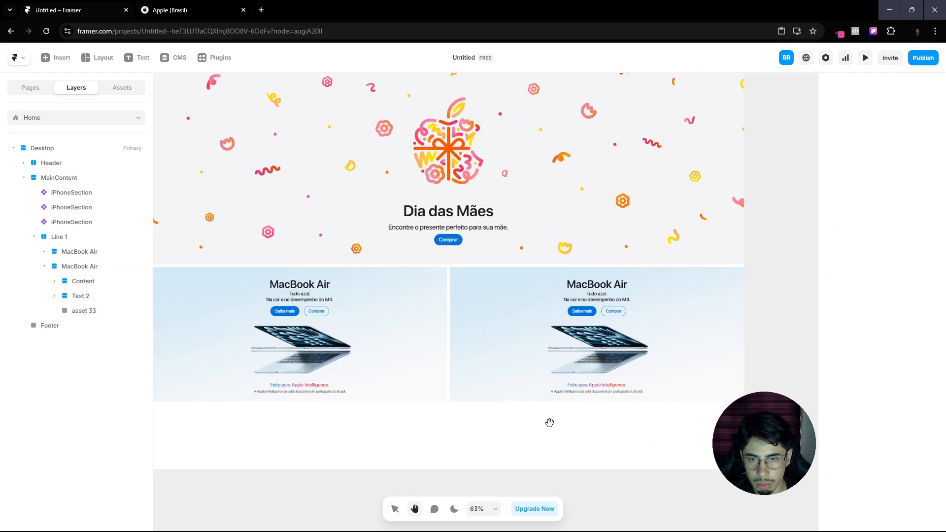
{"action": "scroll", "coordinate": [560, 305], "scroll_direction": "up", "scroll_amount": 3}
{"action": "scroll", "coordinate": [553, 309], "scroll_direction": "down", "scroll_amount": 2}
Step: Close the inspector overlay on the Apple (Brasil) page to reveal the "O Mac resolve." card, and return to Framer
{"action": "left_click", "coordinate": [206, 4]}
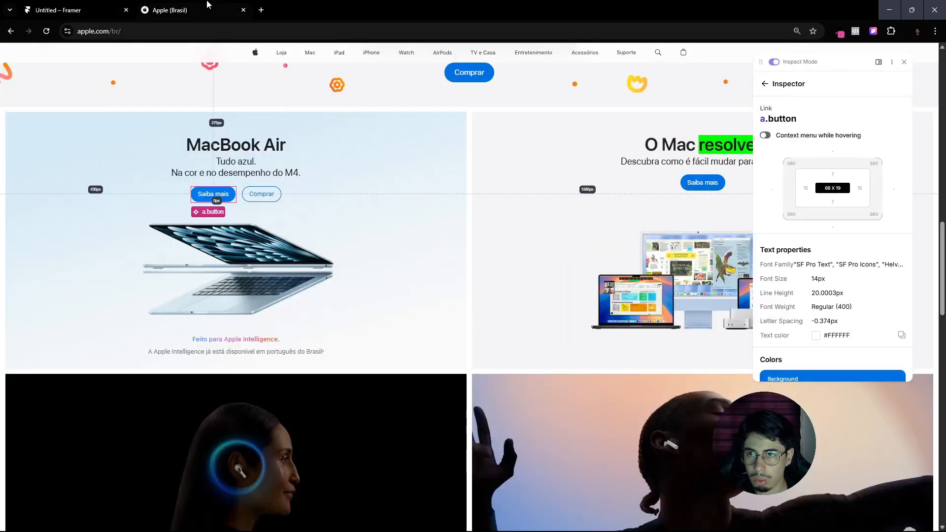
{"action": "left_click", "coordinate": [906, 61]}
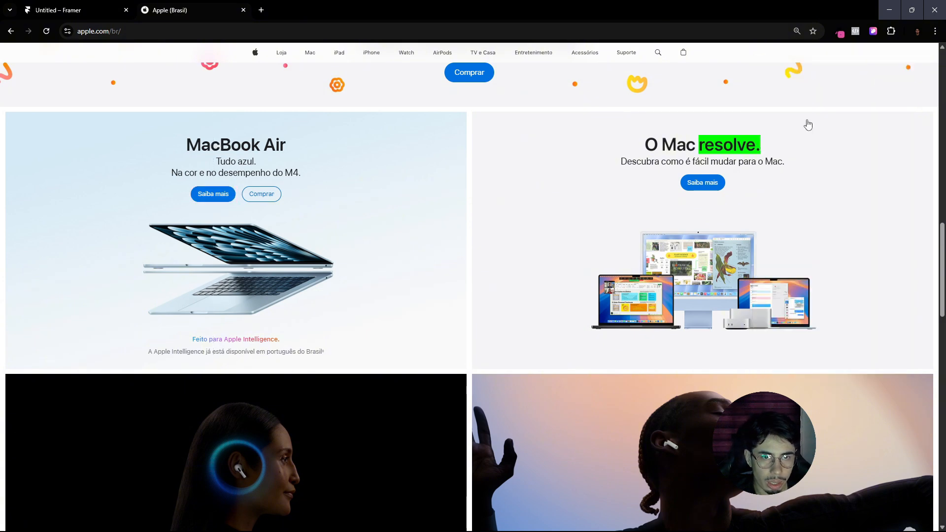
{"action": "left_click", "coordinate": [96, 7]}
Step: Switch to Figma and copy the Mac lineup image, asset 35, using the Figma to HTML with Framer plugin
{"action": "left_click", "coordinate": [491, 340]}
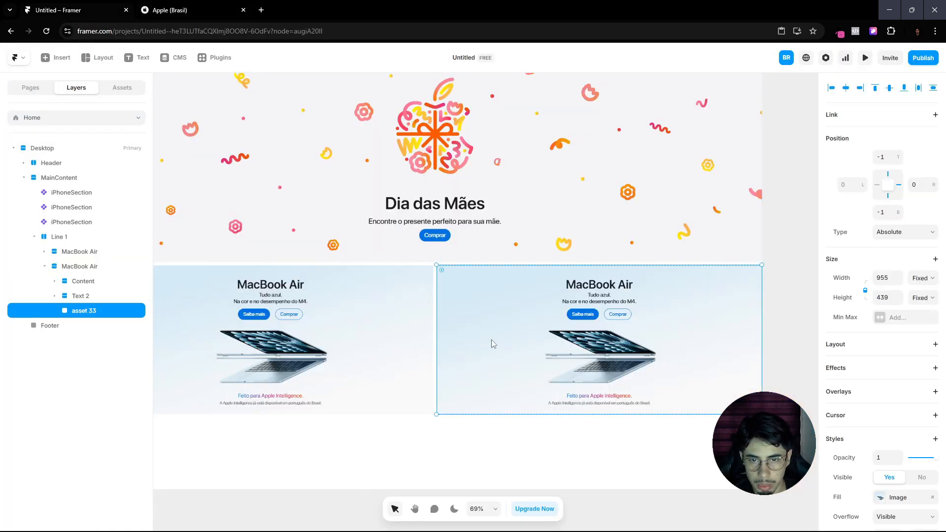
{"action": "scroll", "coordinate": [859, 415], "scroll_direction": "down", "scroll_amount": 4}
{"action": "mouse_move", "coordinate": [446, 529]}
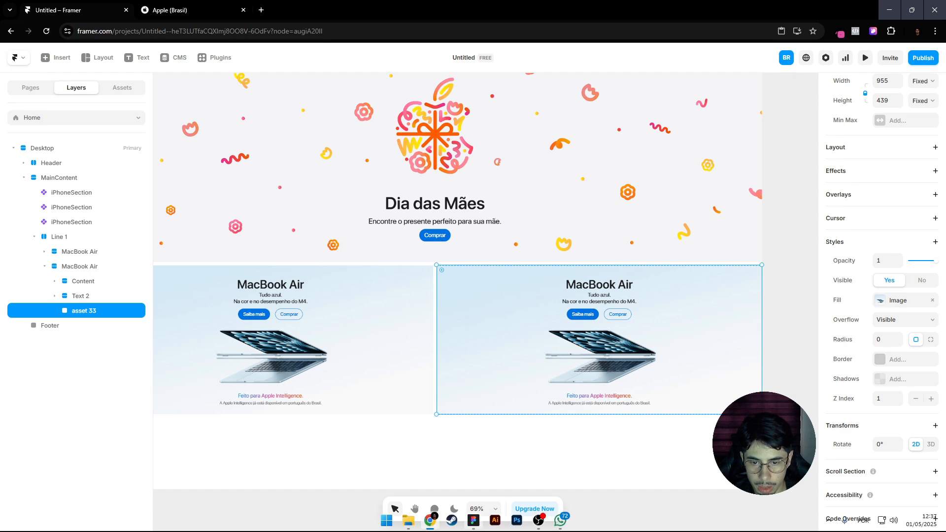
{"action": "left_click", "coordinate": [474, 520]}
{"action": "key", "text": "ctrl+v"}
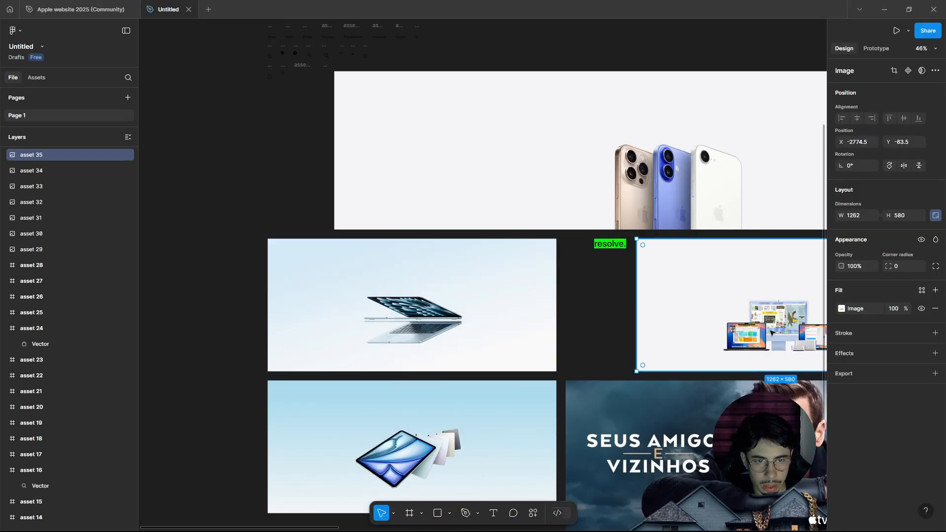
{"action": "left_click", "coordinate": [529, 516]}
{"action": "left_click", "coordinate": [427, 383]}
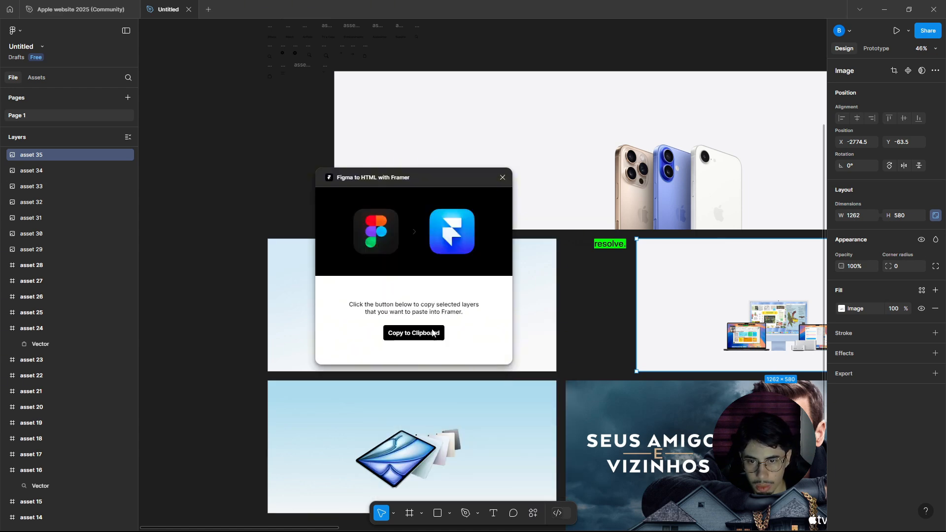
{"action": "left_click", "coordinate": [414, 333]}
{"action": "left_click", "coordinate": [884, 9]}
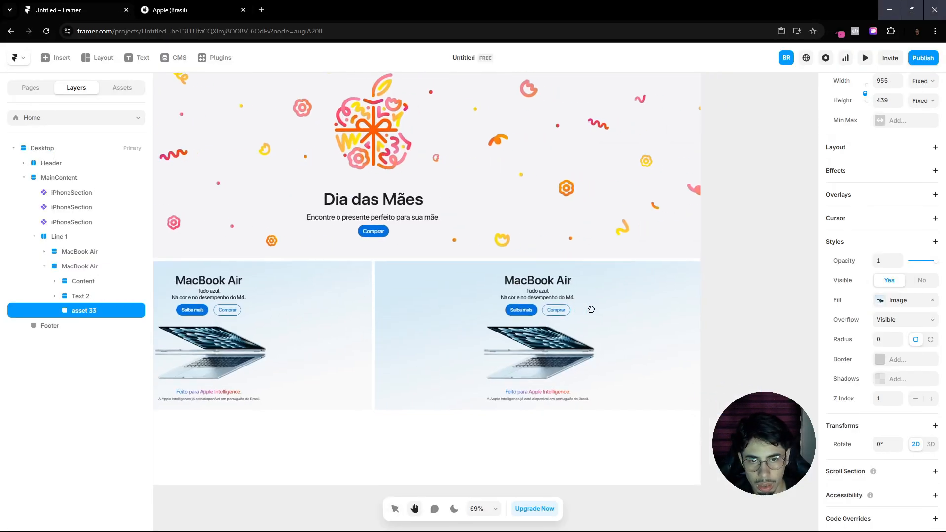
Step: Rename the duplicated MacBook Air layer as Mac Resolve
{"action": "left_click", "coordinate": [51, 269]}
{"action": "left_click", "coordinate": [202, 5]}
{"action": "left_click", "coordinate": [93, 8]}
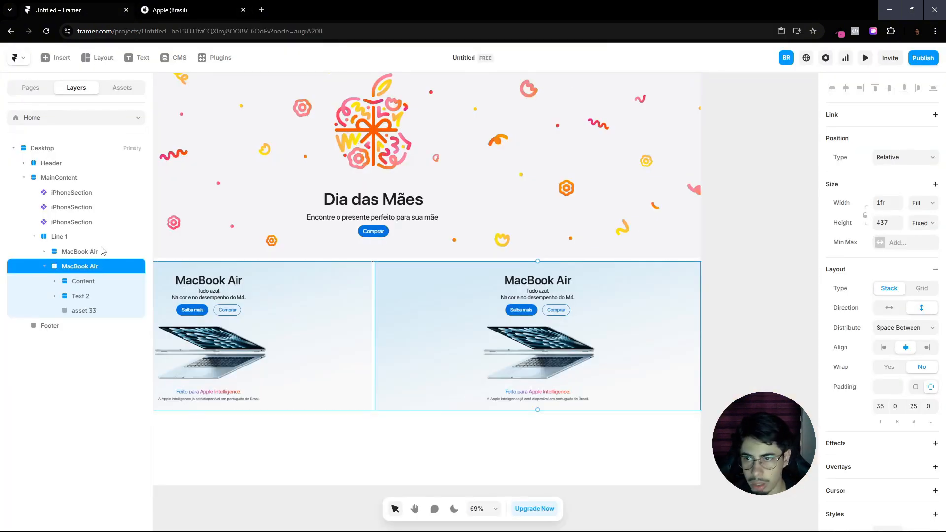
{"action": "double_click", "coordinate": [78, 266]}
{"action": "type", "text": "Mac Res"}
{"action": "key", "text": "Caps_Lock"}
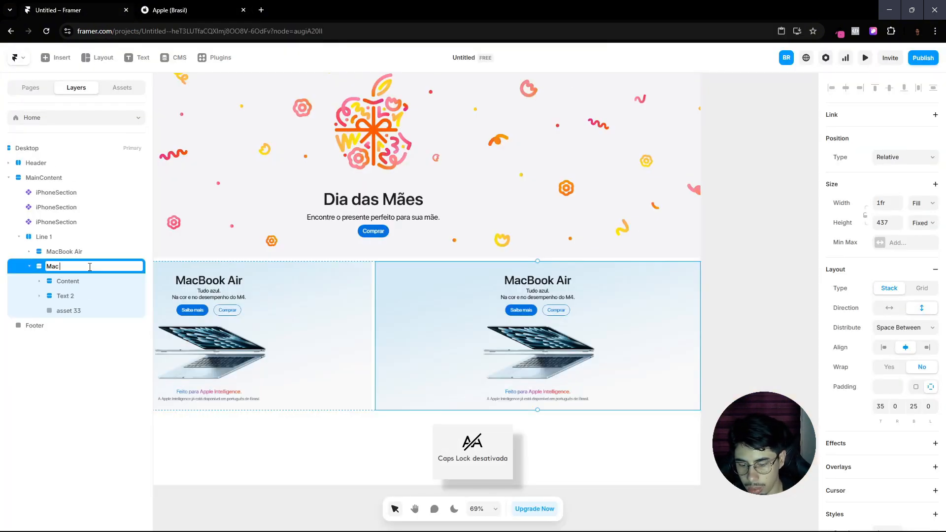
{"action": "key", "text": "Return"}
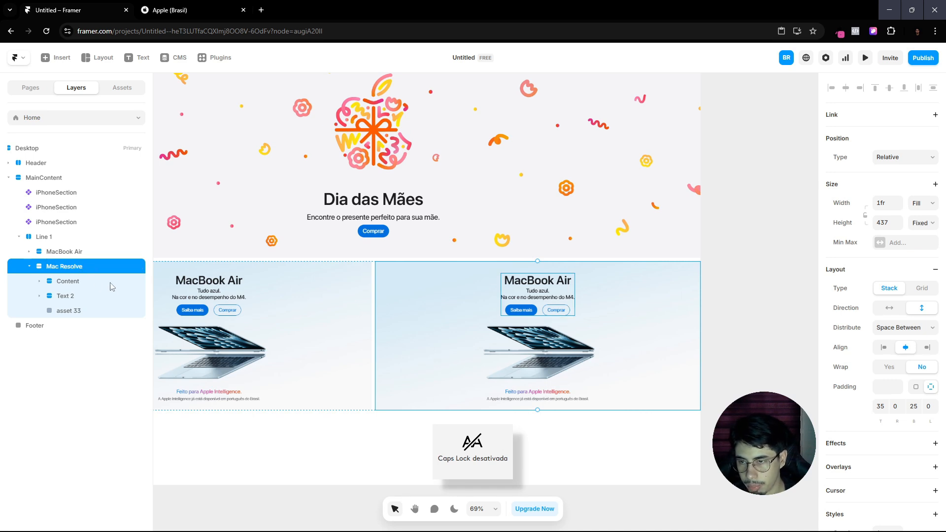
Step: Paste asset 35 into the Mac Resolve card and resize it proportionally to 955 by 439
{"action": "key", "text": "ctrl+v"}
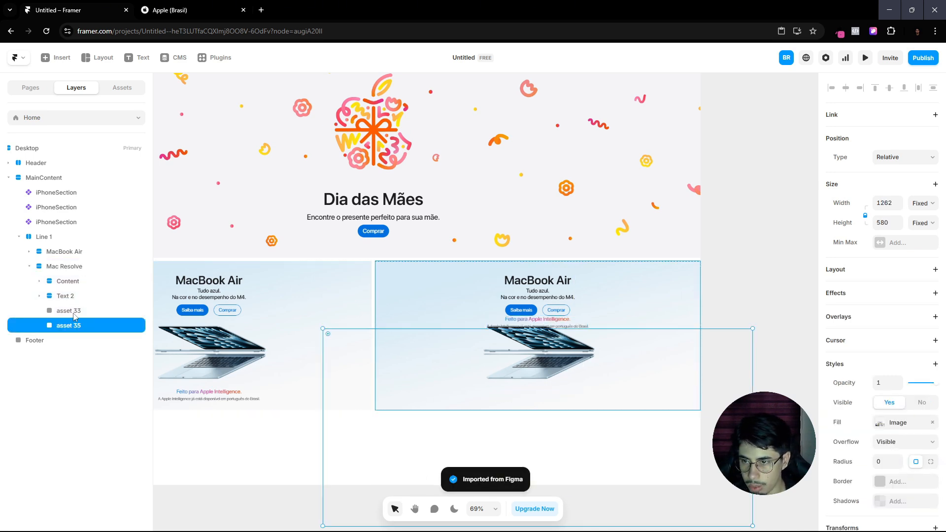
{"action": "left_click_drag", "start_coordinate": [323, 428], "coordinate": [428, 406]}
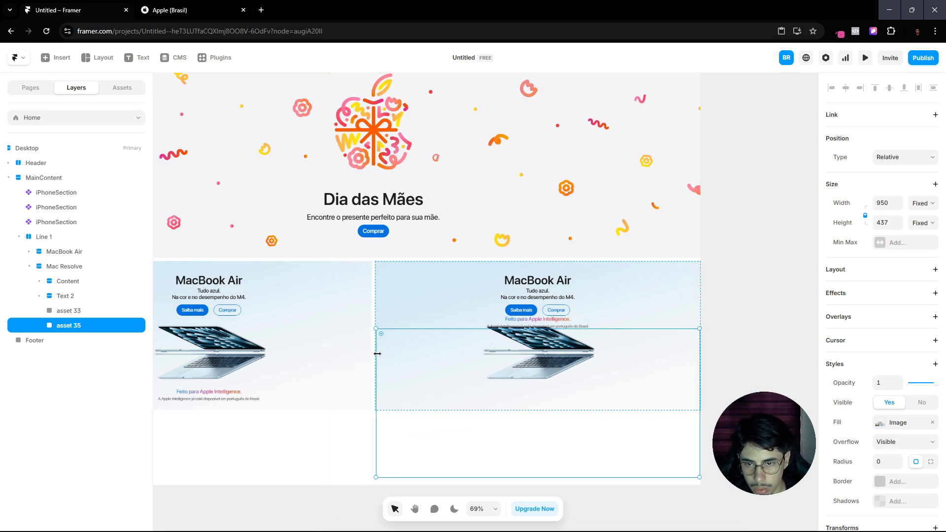
{"action": "scroll", "coordinate": [373, 347], "scroll_direction": "up", "scroll_amount": 10}
{"action": "left_click_drag", "start_coordinate": [389, 340], "coordinate": [382, 339]}
{"action": "scroll", "coordinate": [442, 350], "scroll_direction": "down", "scroll_amount": 10}
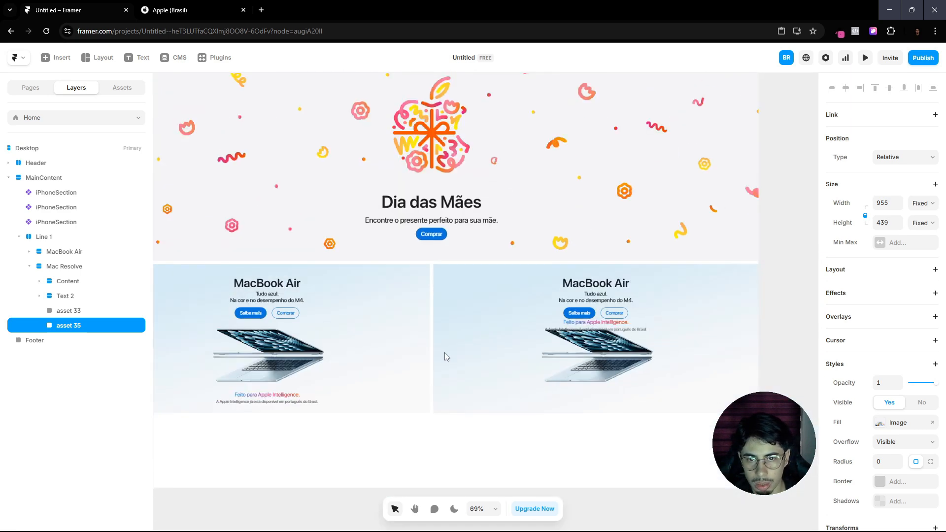
Step: Change asset 35's position type to Absolute and pin it to the card's top edge with an offset of 0
{"action": "left_click", "coordinate": [916, 158]}
{"action": "left_click", "coordinate": [903, 170]}
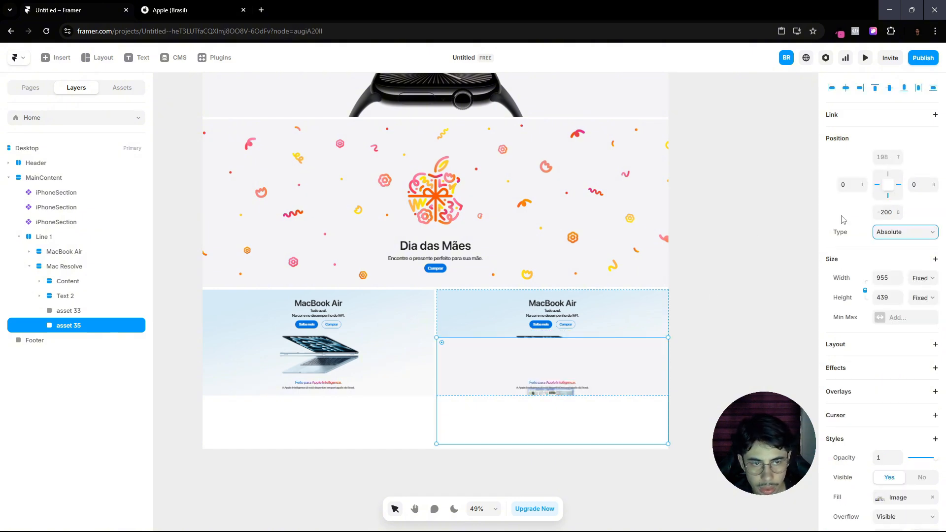
{"action": "left_click", "coordinate": [887, 157]}
{"action": "left_click", "coordinate": [893, 211]}
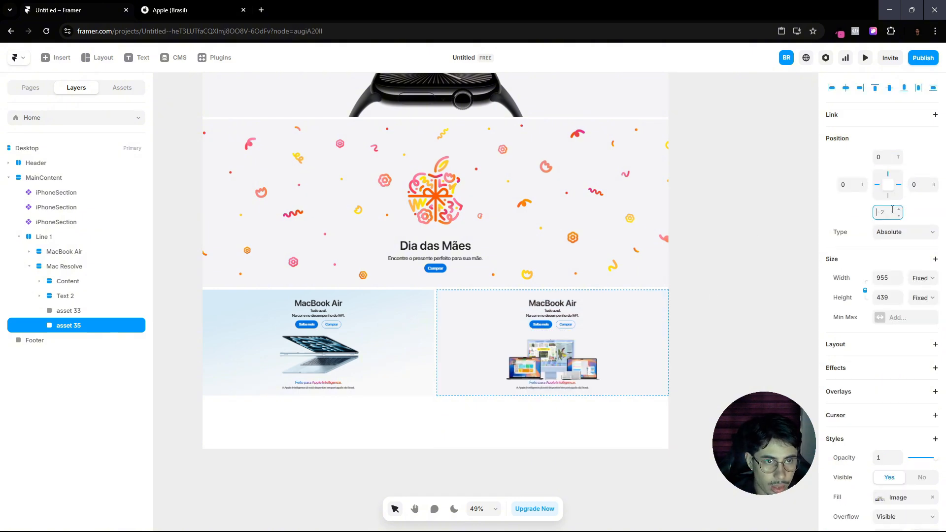
{"action": "left_click", "coordinate": [705, 322]}
{"action": "scroll", "coordinate": [592, 357], "scroll_direction": "up", "scroll_amount": 5}
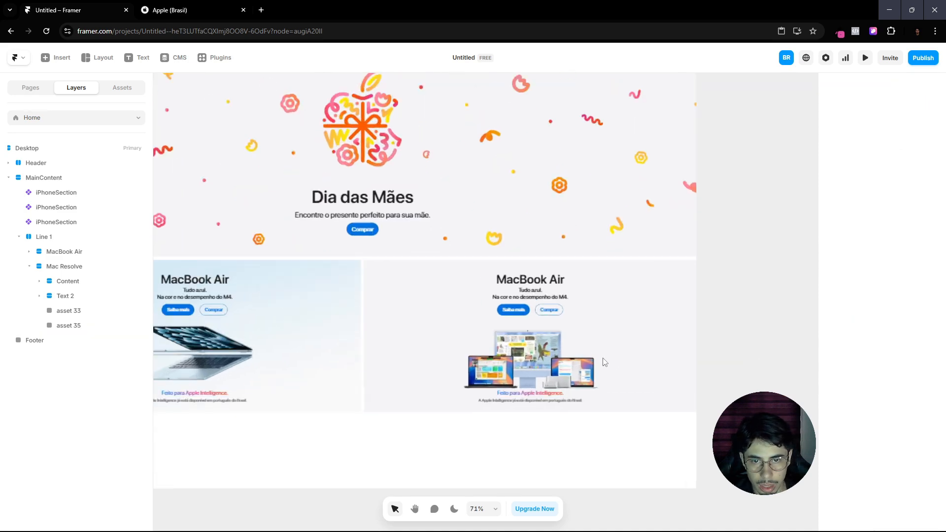
Step: Delete the old asset 33 background from the Mac Resolve card and compare the card with the Apple reference page
{"action": "left_click", "coordinate": [67, 311]}
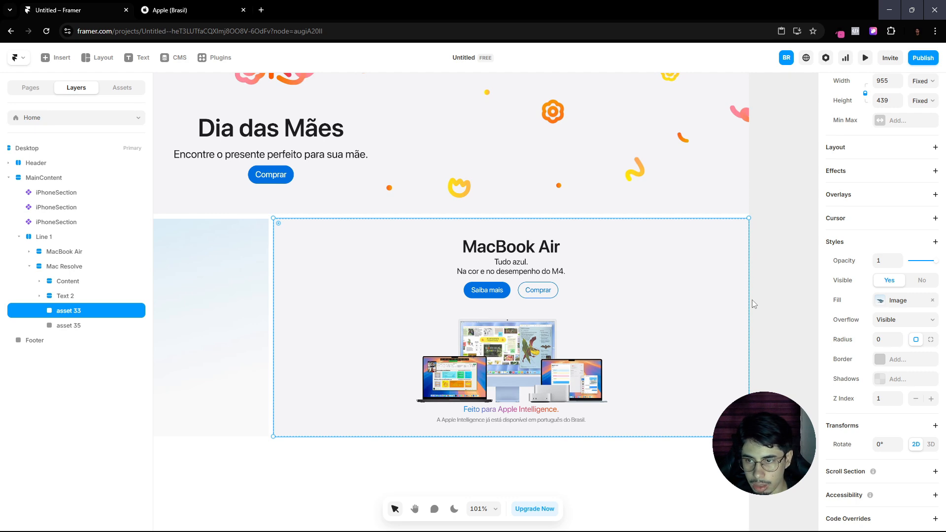
{"action": "key", "text": "Delete"}
{"action": "scroll", "coordinate": [306, 309], "scroll_direction": "down", "scroll_amount": 4}
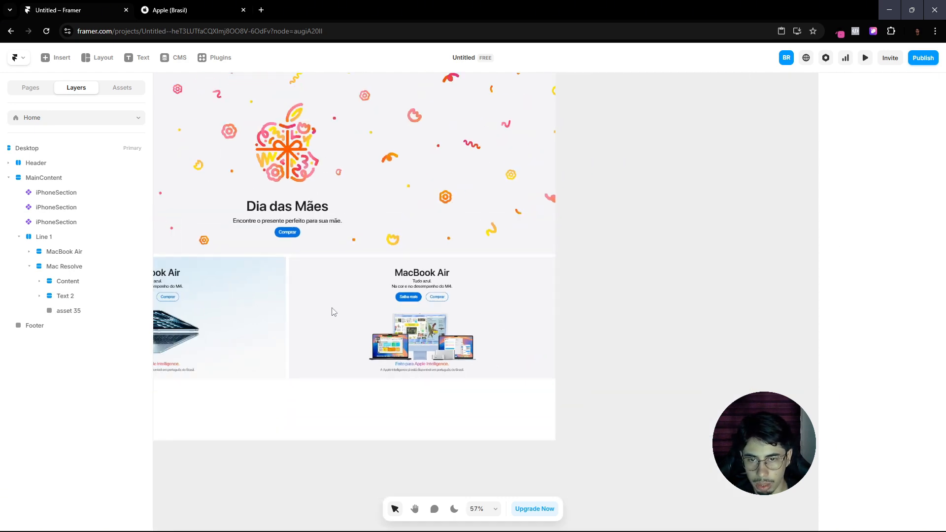
{"action": "scroll", "coordinate": [393, 313], "scroll_direction": "up", "scroll_amount": 6}
{"action": "left_click", "coordinate": [168, 7]}
{"action": "left_click", "coordinate": [92, 10]}
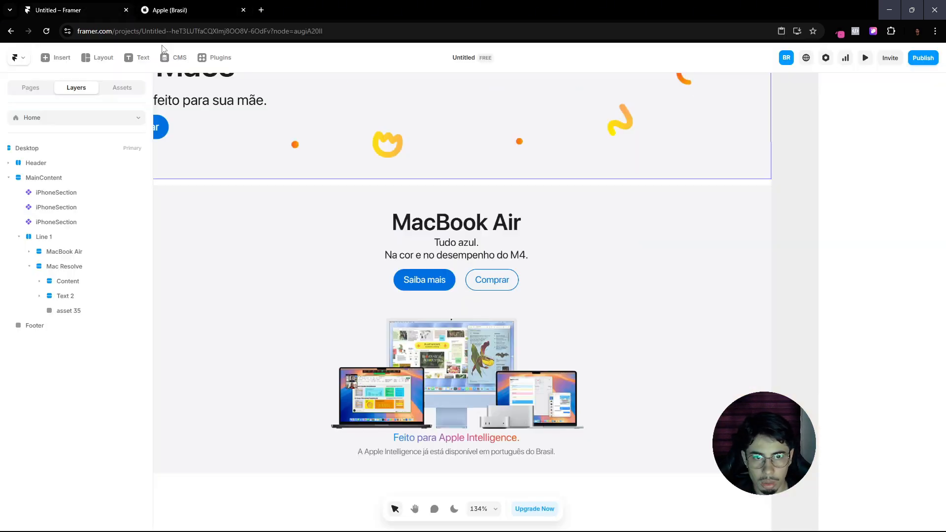
Step: Switch to Figma and copy the asset 34 title image using the Figma to HTML with Framer plugin
{"action": "left_click", "coordinate": [474, 520]}
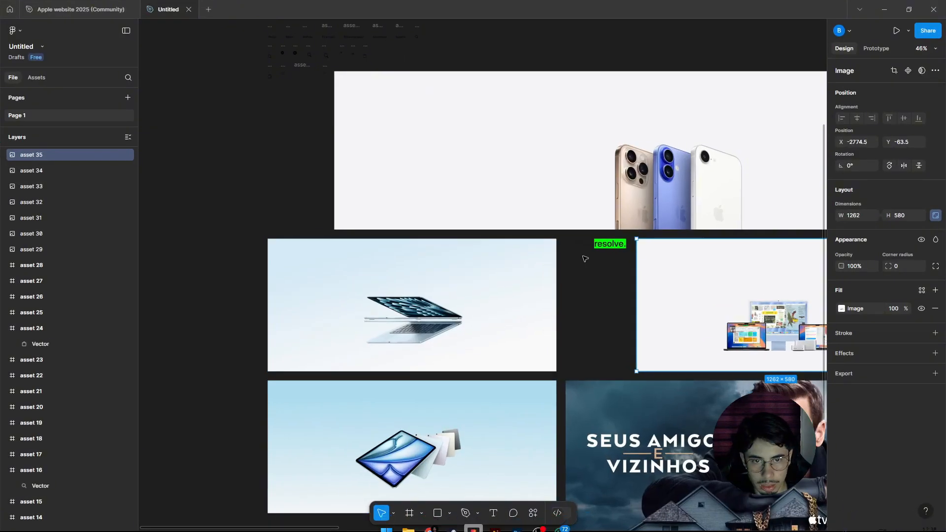
{"action": "left_click", "coordinate": [598, 246]}
{"action": "left_click", "coordinate": [531, 516]}
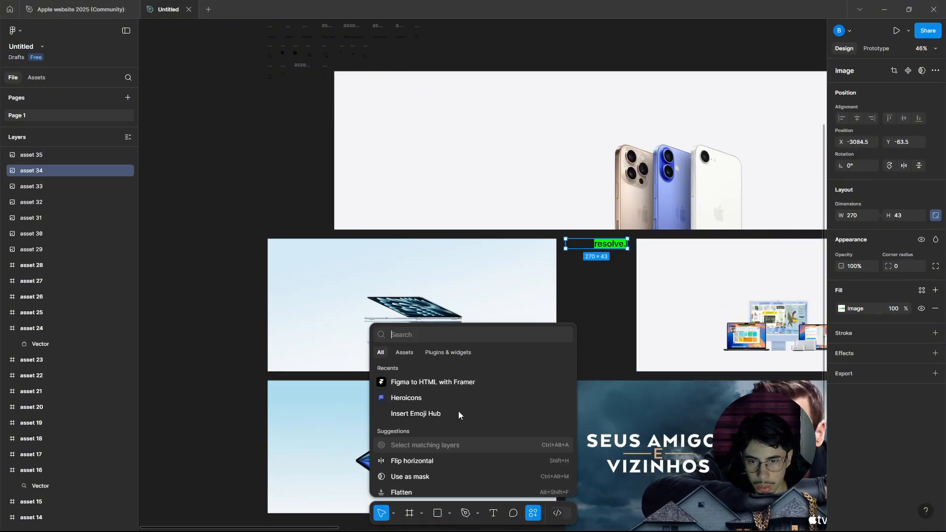
{"action": "left_click", "coordinate": [438, 382]}
{"action": "left_click", "coordinate": [428, 333]}
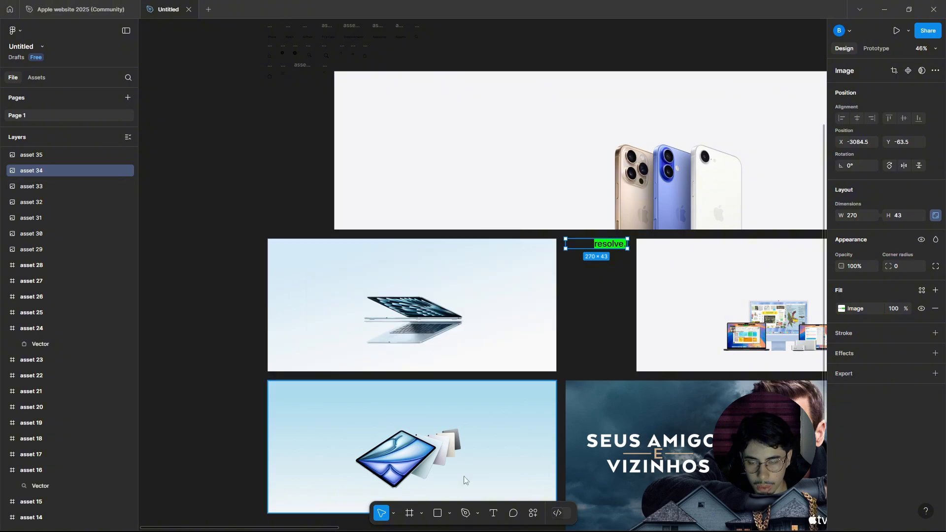
Step: Switch back to Framer and delete the MacBook Air title and the "Tudo azul." line from the Mac Resolve card
{"action": "key", "text": "alt+Tab"}
{"action": "left_click", "coordinate": [456, 223]}
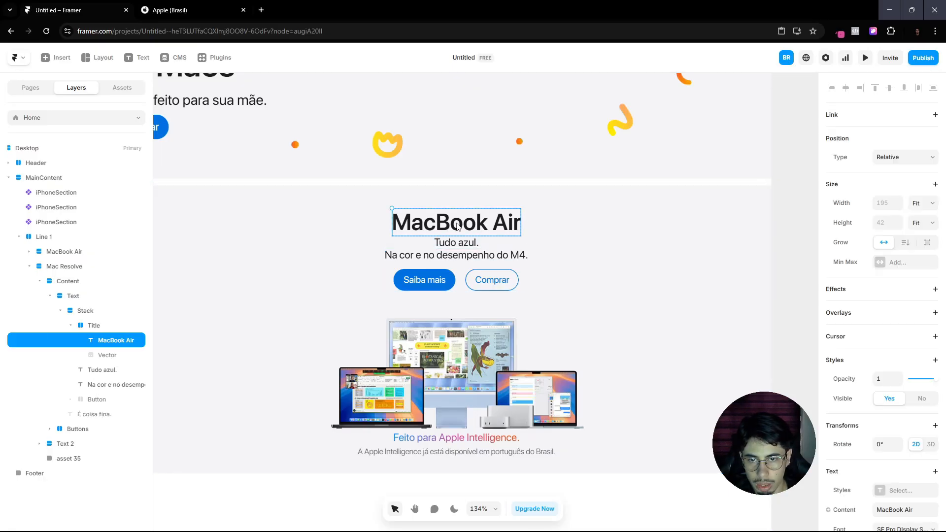
{"action": "left_click", "coordinate": [153, 9]}
{"action": "left_click", "coordinate": [116, 7]}
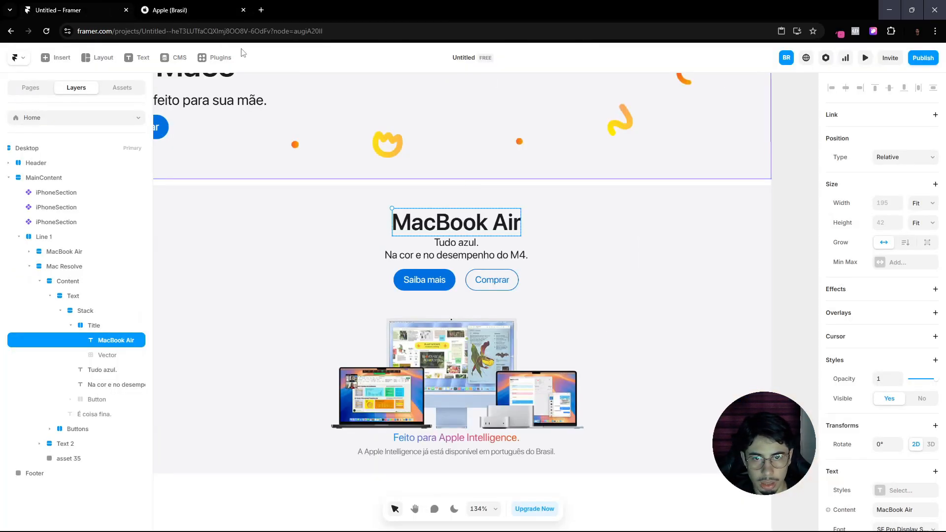
{"action": "left_click", "coordinate": [449, 243], "text": "shift"}
{"action": "key", "text": "Delete"}
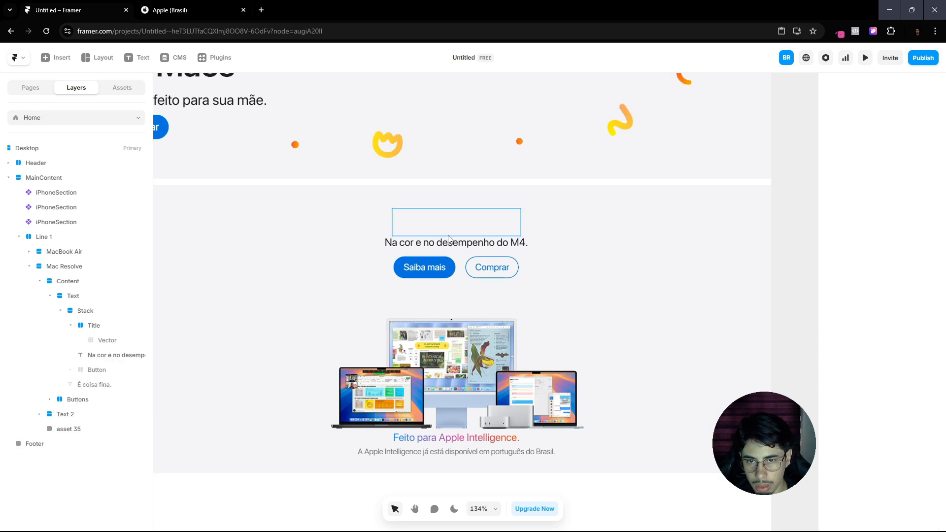
Step: Paste asset 34 into the Mac Resolve card's Title stack and place it above the Vector layer
{"action": "left_click", "coordinate": [94, 325]}
{"action": "key", "text": "ctrl+v"}
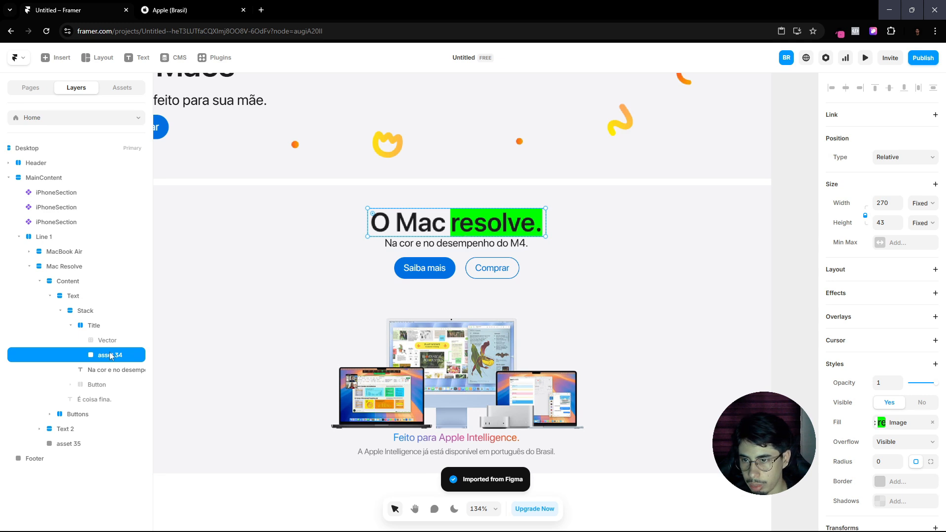
{"action": "left_click_drag", "start_coordinate": [108, 338], "coordinate": [108, 339]}
{"action": "left_click", "coordinate": [110, 356]}
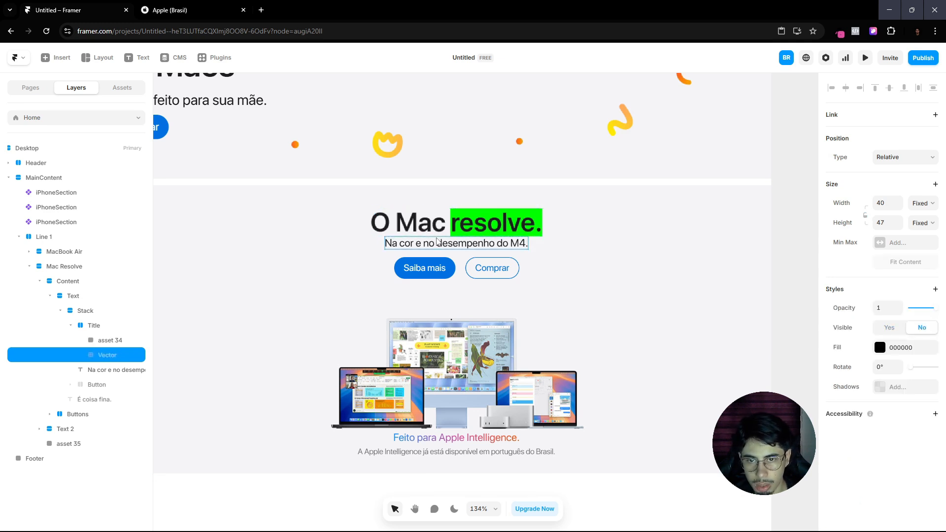
Step: Replace the Mac Resolve card's subtitle with "Descubra como é fácil mudar para o Mac.", following the Apple reference page
{"action": "left_click", "coordinate": [206, 5]}
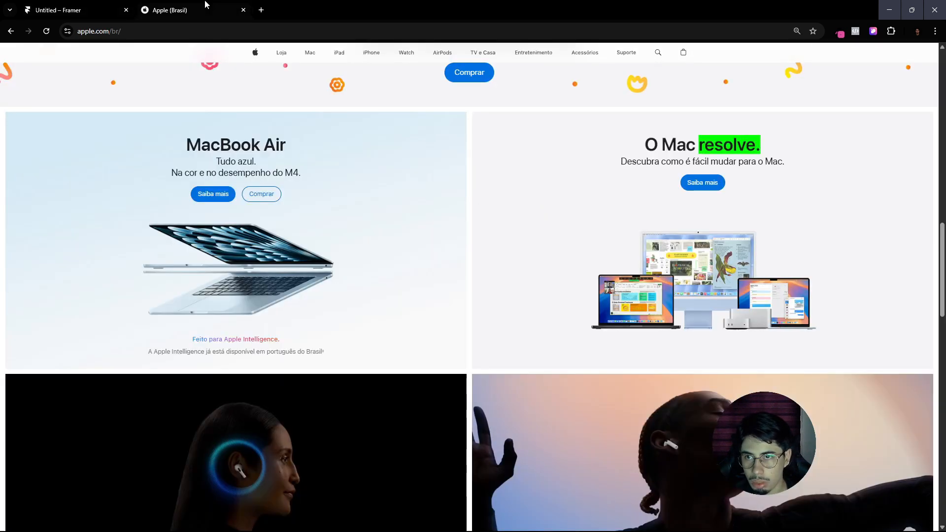
{"action": "left_click", "coordinate": [64, 6]}
{"action": "double_click", "coordinate": [459, 241]}
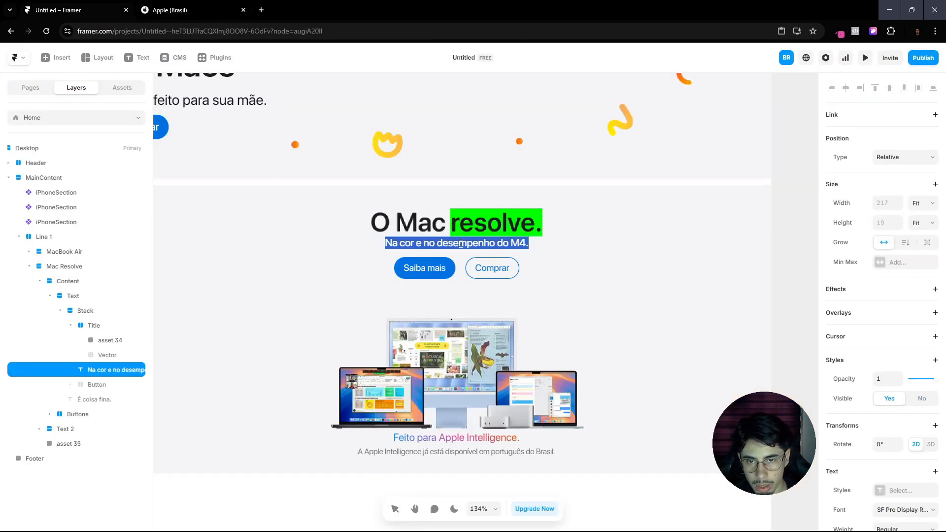
{"action": "key", "text": "Caps_Lock"}
{"action": "type", "text": "D"}
{"action": "key", "text": "Caps_Lock"}
{"action": "type", "text": "escubra com"}
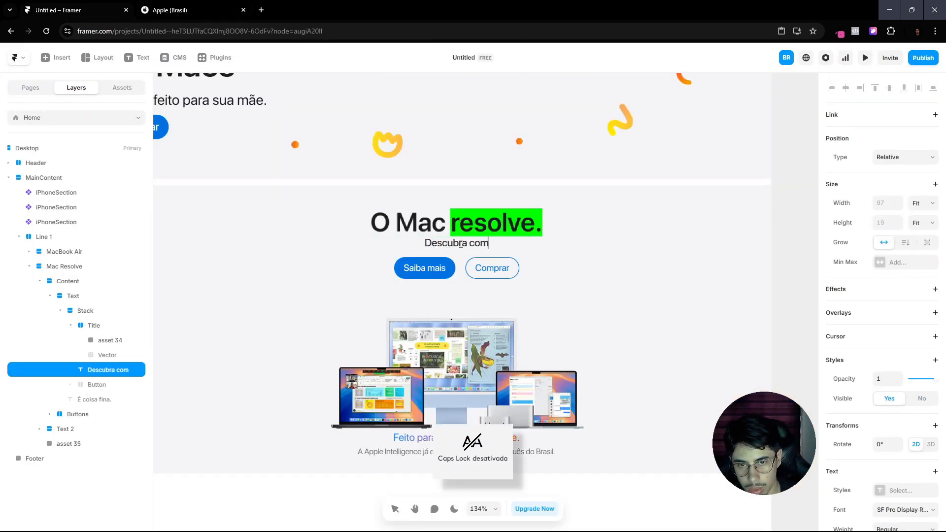
{"action": "type", "text": "o é f"}
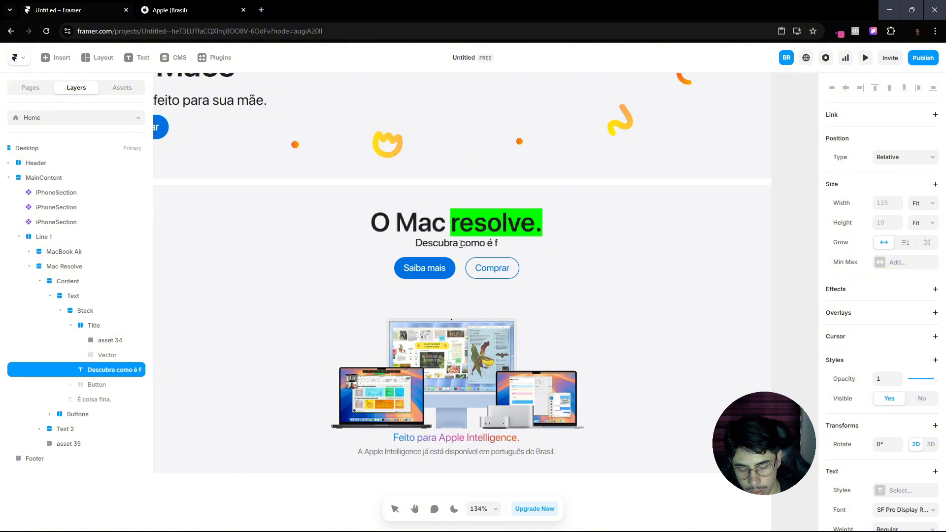
{"action": "type", "text": "ácil mudar para o"}
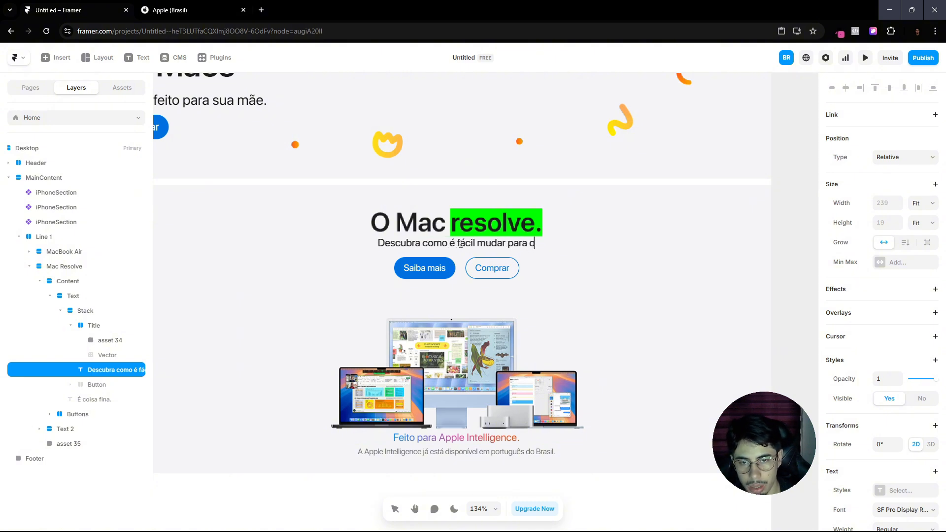
{"action": "type", "text": " Mac."}
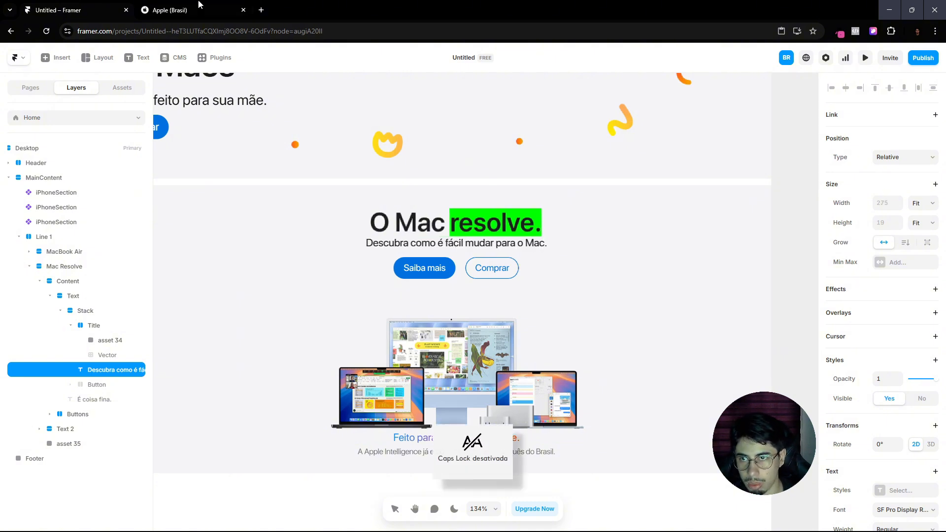
Step: Set the Mac Resolve subtitle's font size to 21 px, comparing it with the Apple reference page
{"action": "left_click", "coordinate": [198, 4]}
{"action": "left_click", "coordinate": [74, 10]}
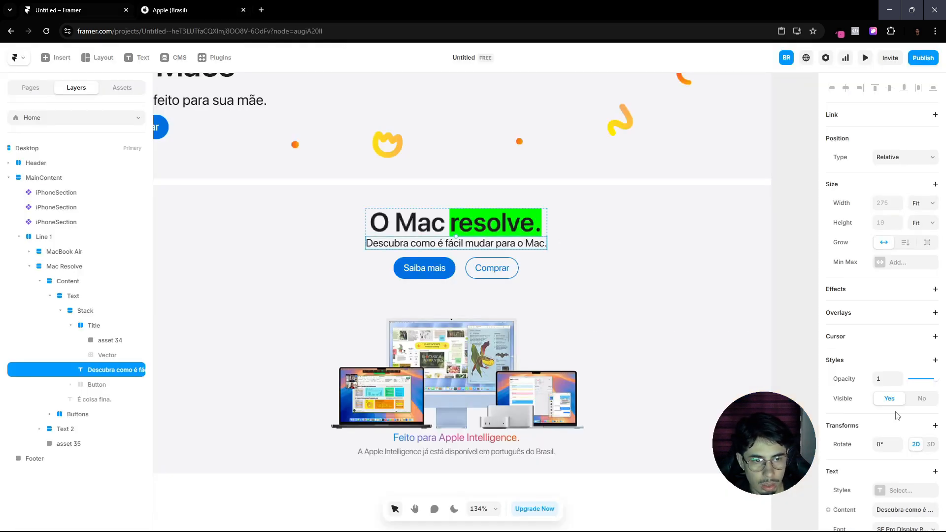
{"action": "scroll", "coordinate": [895, 415], "scroll_direction": "down", "scroll_amount": 4}
{"action": "type", "text": "19"}
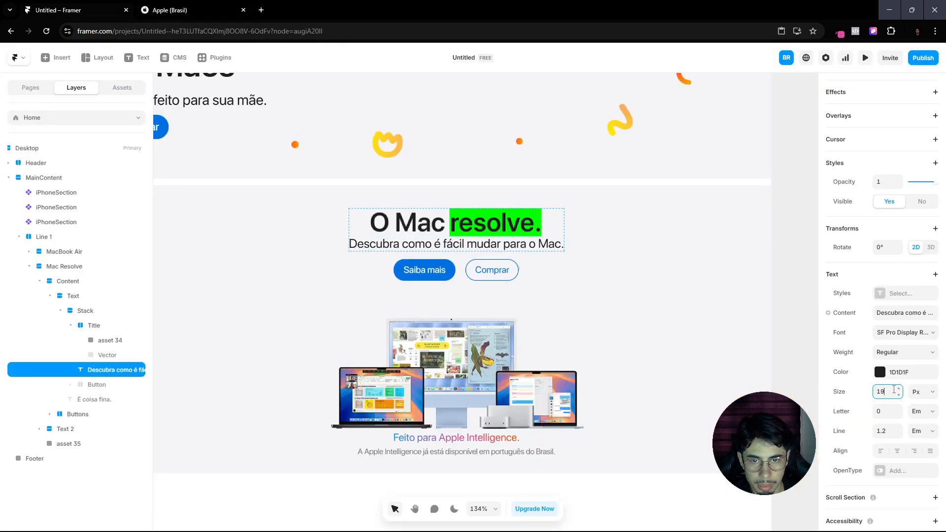
{"action": "key", "text": "Up"}
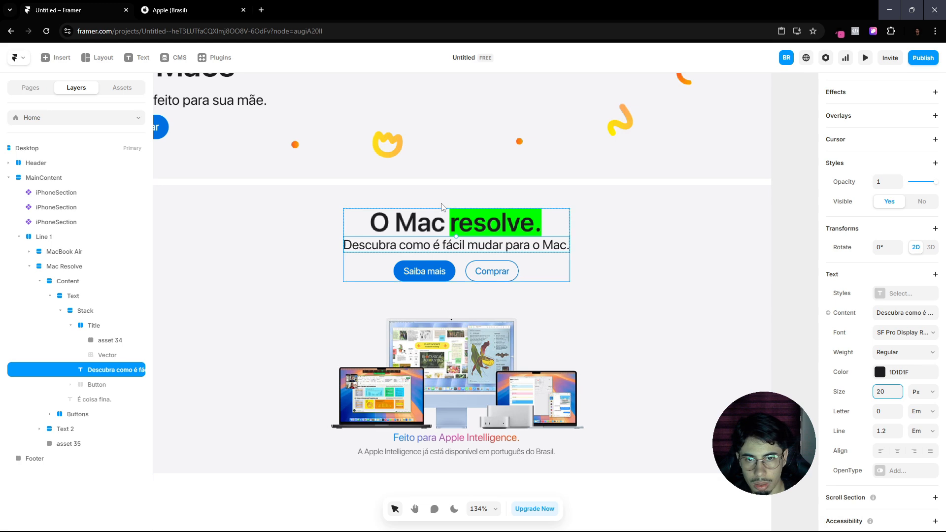
{"action": "left_click", "coordinate": [194, 11]}
{"action": "left_click", "coordinate": [72, 6]}
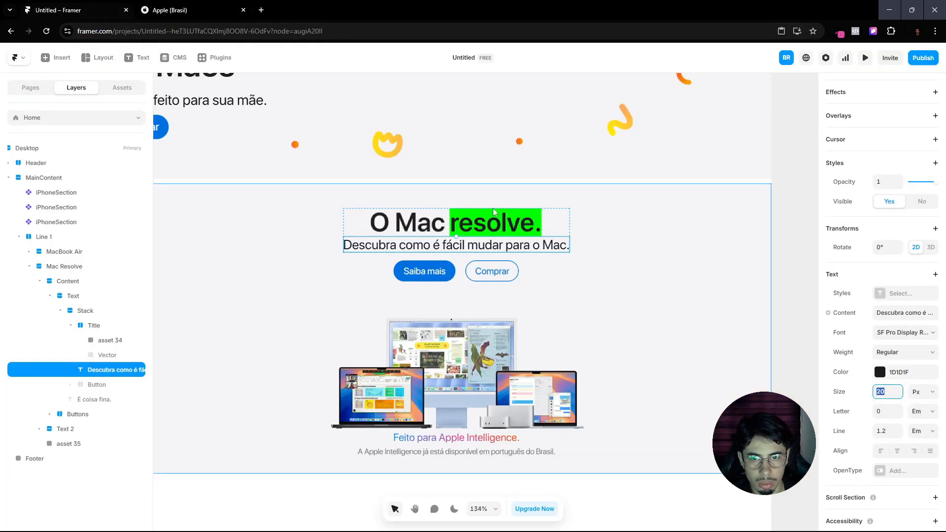
{"action": "key", "text": "Up"}
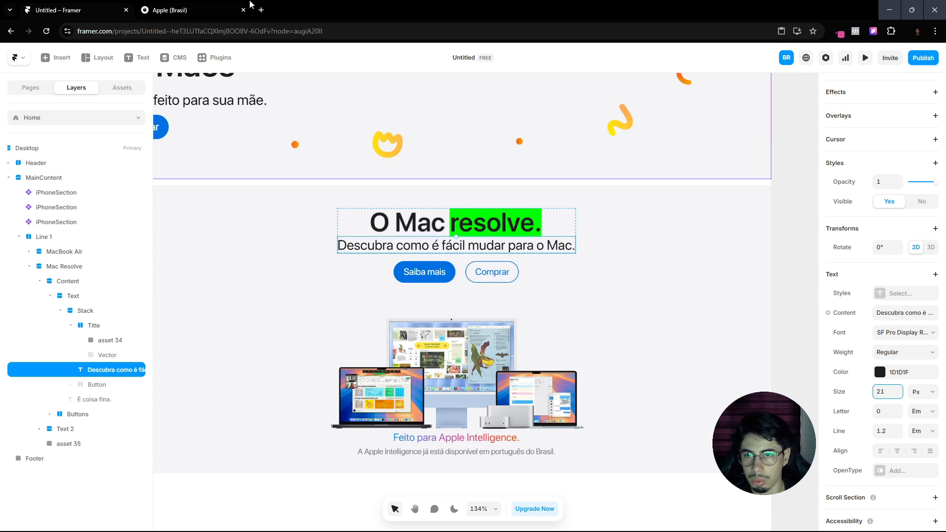
{"action": "left_click", "coordinate": [165, 6]}
{"action": "left_click", "coordinate": [71, 9]}
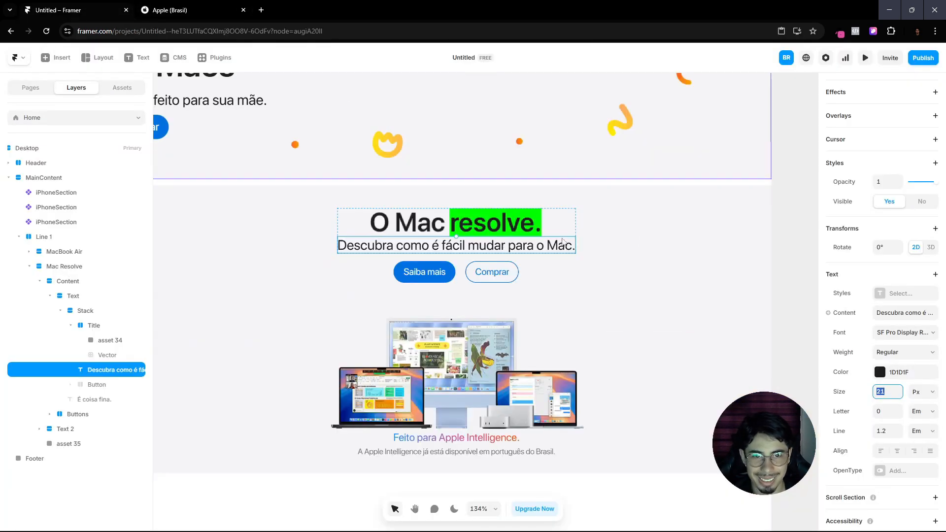
Step: Delete the Comprar button and the Text 2 group with the Apple Intelligence captions from the Mac Resolve card
{"action": "left_click", "coordinate": [496, 276]}
{"action": "key", "text": "Delete"}
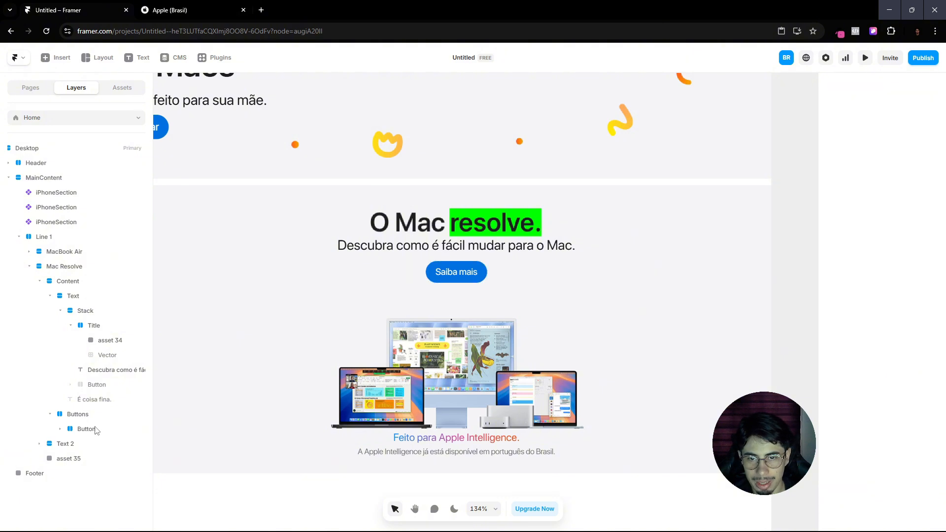
{"action": "scroll", "coordinate": [383, 313], "scroll_direction": "down", "scroll_amount": 5}
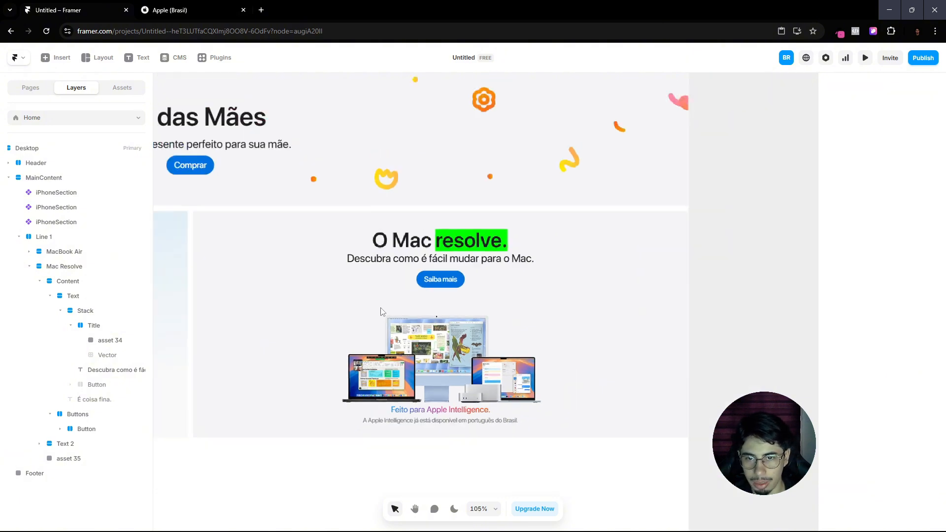
{"action": "scroll", "coordinate": [380, 300], "scroll_direction": "up", "scroll_amount": 2}
{"action": "left_click", "coordinate": [195, 6]}
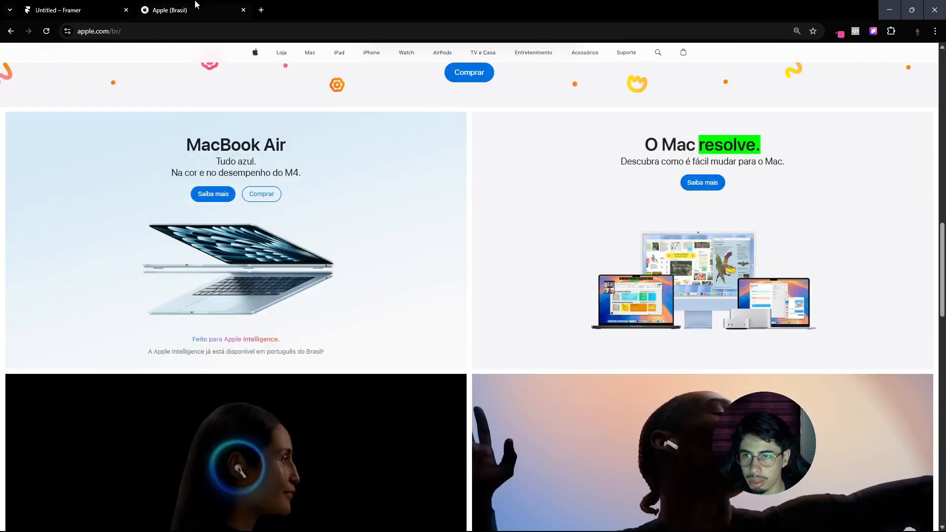
{"action": "left_click", "coordinate": [70, 13]}
{"action": "left_click", "coordinate": [500, 411]}
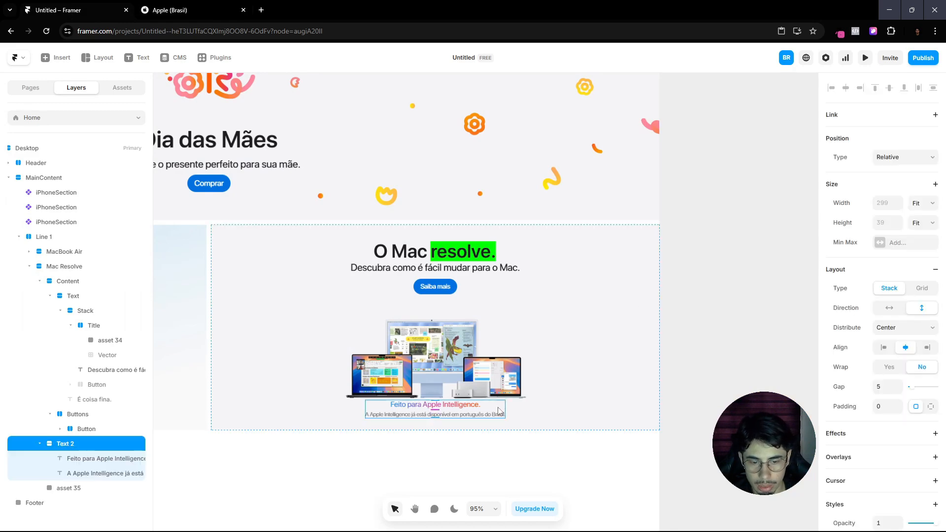
{"action": "key", "text": "Delete"}
Step: Collapse the Line 1 layer and duplicate it twice to add two more card rows below
{"action": "scroll", "coordinate": [622, 379], "scroll_direction": "down", "scroll_amount": 3}
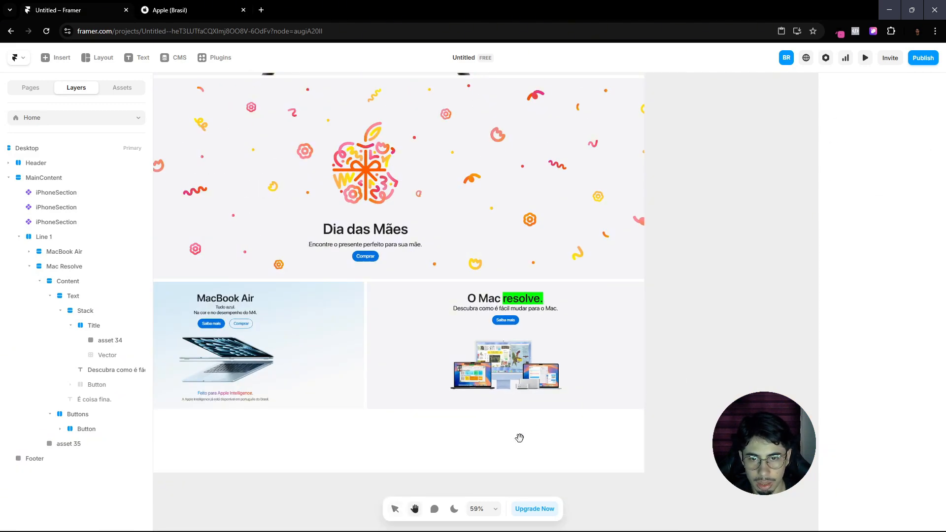
{"action": "left_click_drag", "start_coordinate": [519, 438], "coordinate": [605, 373]}
{"action": "key", "text": "v"}
{"action": "left_click", "coordinate": [40, 281]}
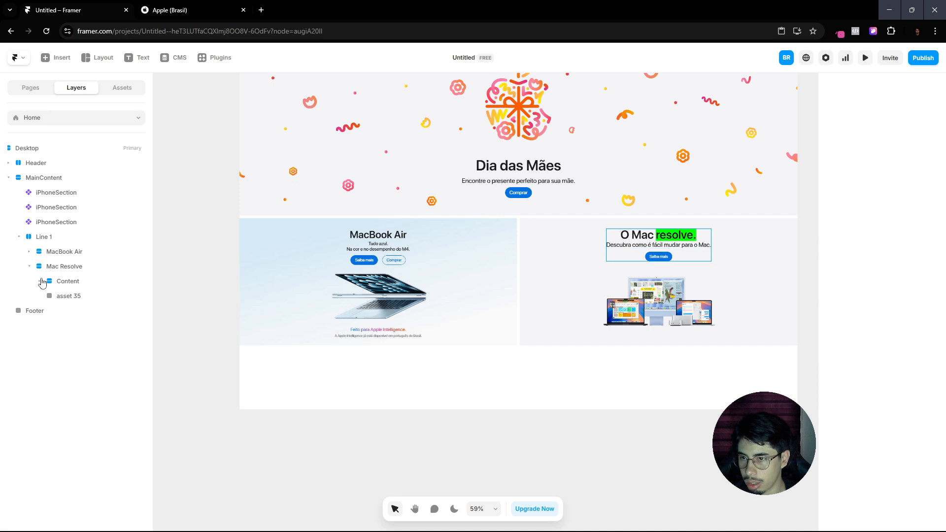
{"action": "left_click", "coordinate": [30, 267]}
{"action": "left_click", "coordinate": [34, 237]}
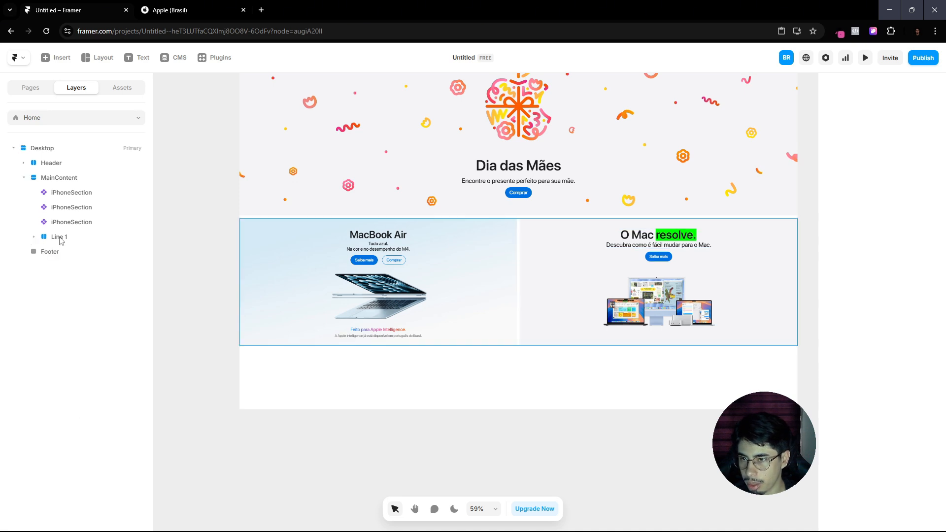
{"action": "left_click", "coordinate": [59, 237]}
{"action": "key", "text": "ctrl+d"}
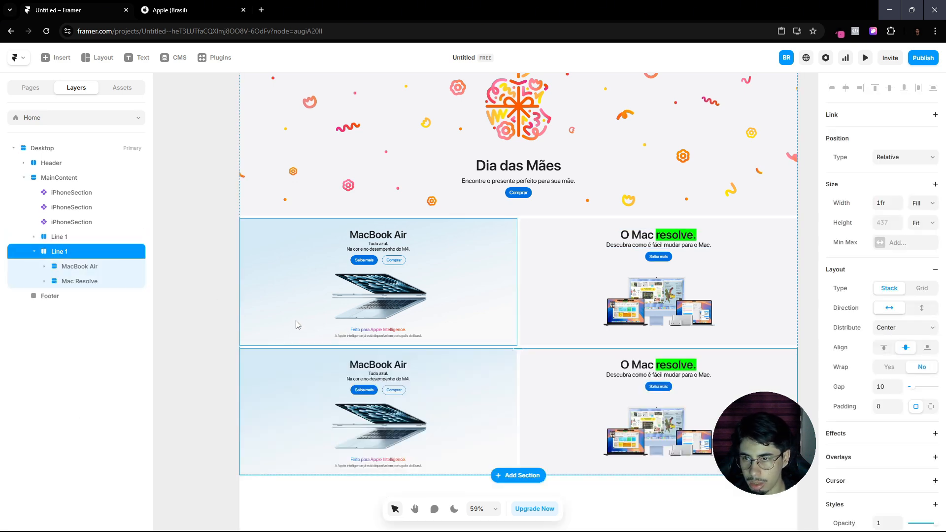
{"action": "key", "text": "ctrl+d"}
{"action": "scroll", "coordinate": [394, 362], "scroll_direction": "down", "scroll_amount": 2}
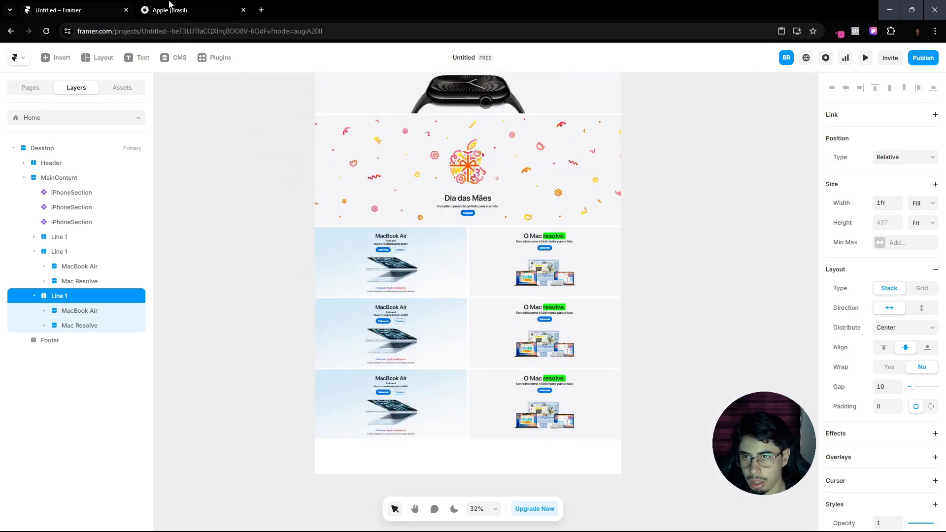
Step: Examine the remaining card rows on the Apple reference page and select asset 33 in the second row's MacBook Air card
{"action": "key", "text": "ctrl+Tab"}
{"action": "scroll", "coordinate": [492, 306], "scroll_direction": "down", "scroll_amount": 5}
{"action": "scroll", "coordinate": [532, 354], "scroll_direction": "down", "scroll_amount": 6}
{"action": "scroll", "coordinate": [561, 377], "scroll_direction": "up", "scroll_amount": 10}
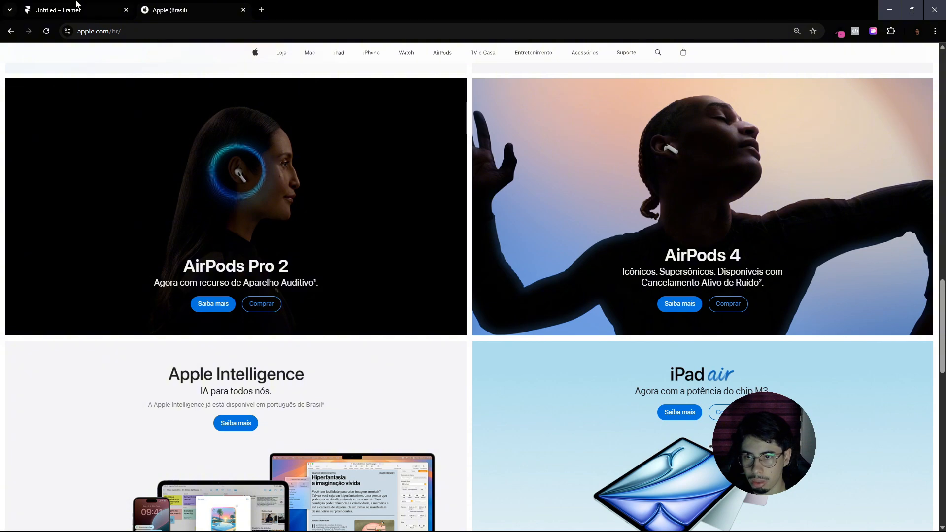
{"action": "left_click", "coordinate": [70, 9]}
{"action": "scroll", "coordinate": [446, 353], "scroll_direction": "up", "scroll_amount": 5}
{"action": "left_click", "coordinate": [458, 255]}
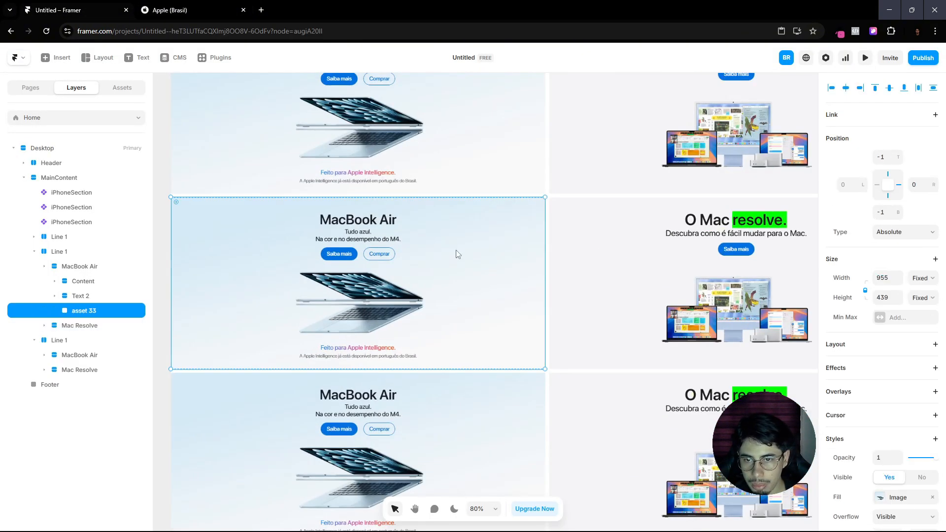
{"action": "left_click", "coordinate": [163, 10]}
{"action": "left_click", "coordinate": [117, 10]}
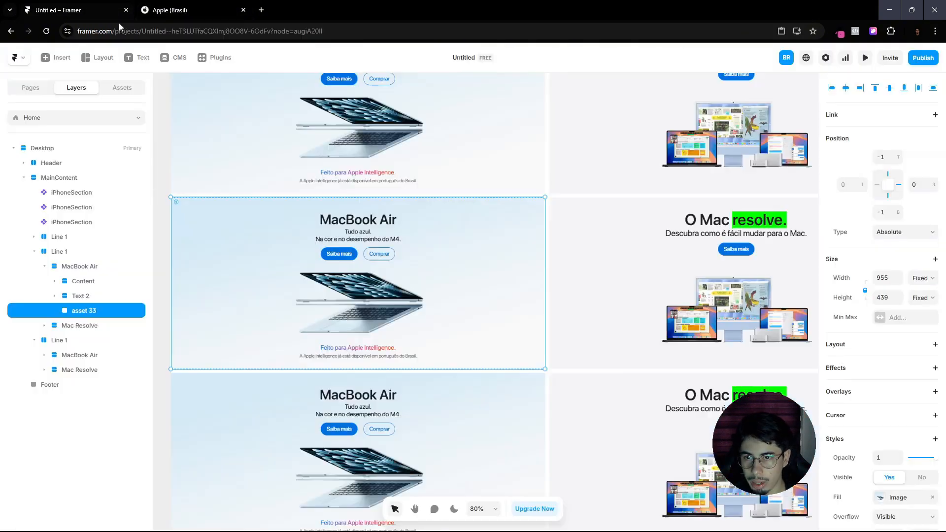
Step: Switch to Figma, copy the asset 36 AirPods image using the Figma to HTML with Framer plugin, and return to Framer
{"action": "mouse_move", "coordinate": [502, 531]}
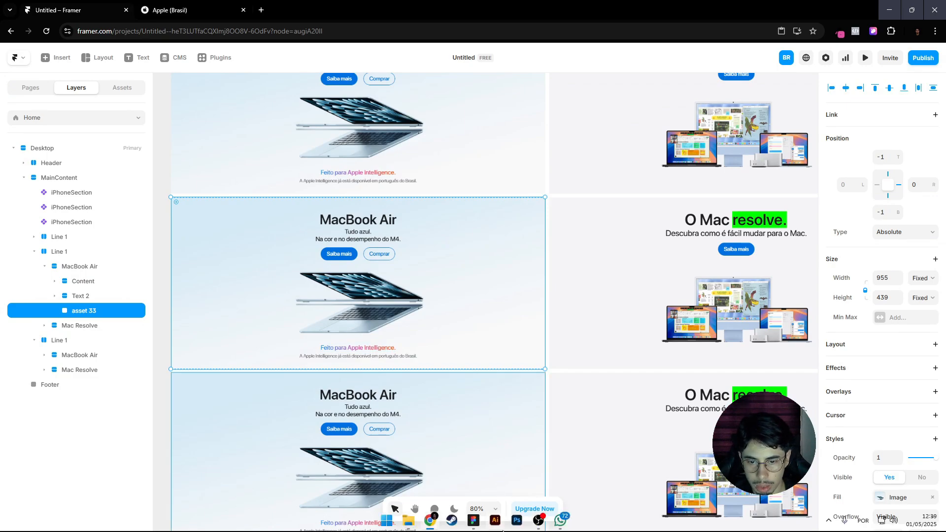
{"action": "left_click", "coordinate": [473, 521]}
{"action": "scroll", "coordinate": [640, 395], "scroll_direction": "down", "scroll_amount": 10}
{"action": "left_click", "coordinate": [664, 359]}
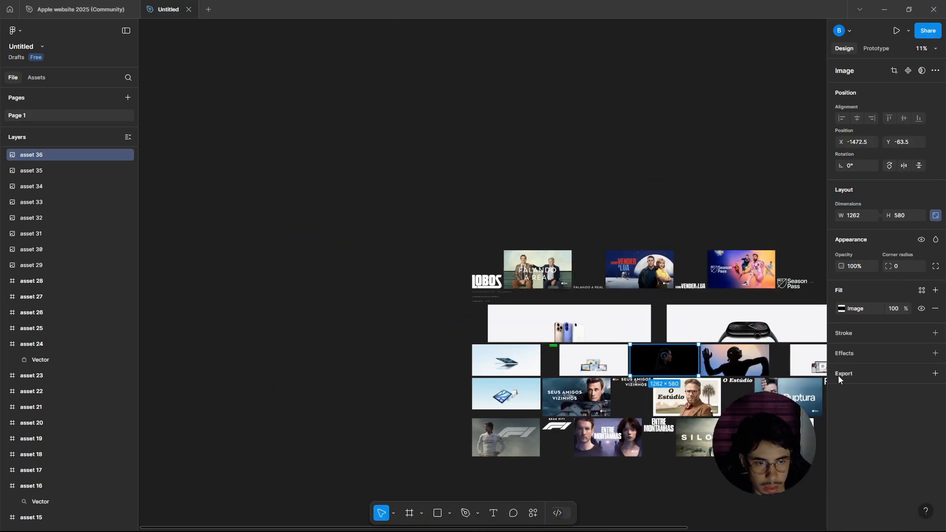
{"action": "left_click", "coordinate": [534, 512]}
{"action": "left_click", "coordinate": [457, 383]}
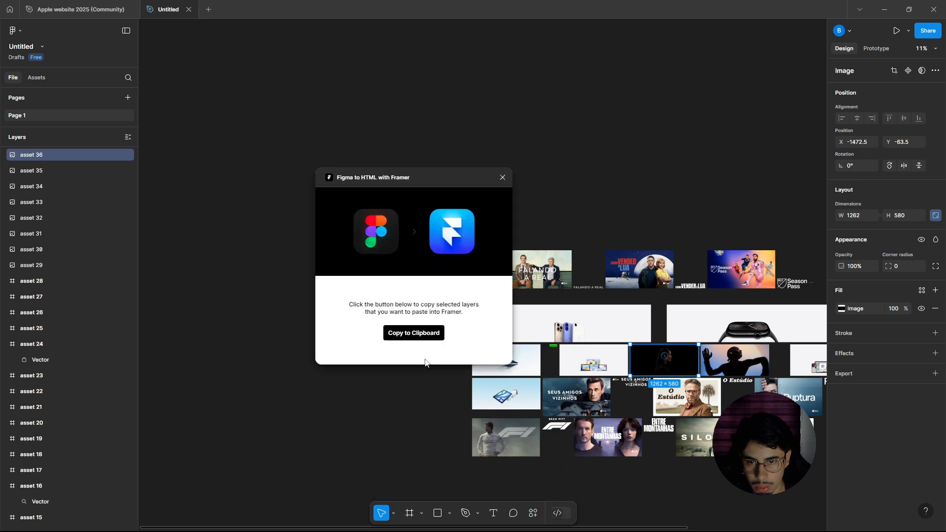
{"action": "left_click", "coordinate": [417, 338]}
{"action": "key", "text": "alt+Tab"}
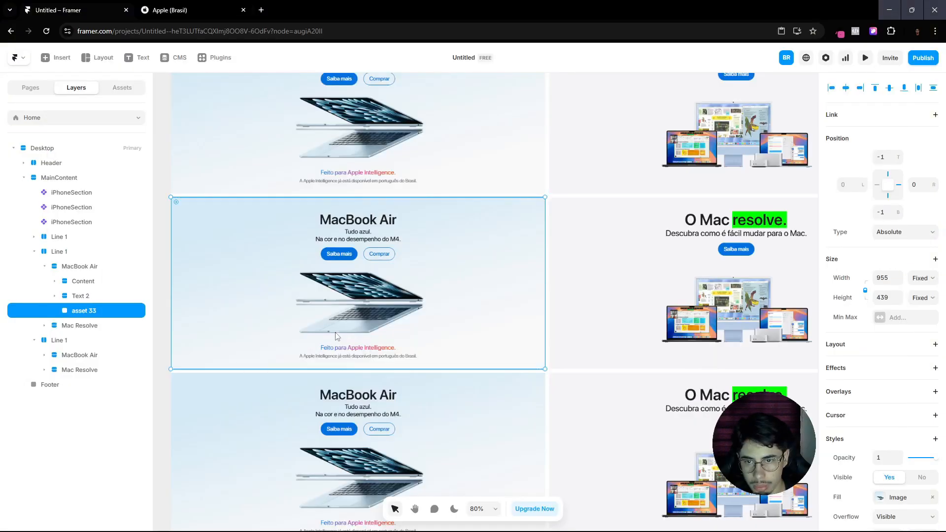
Step: Collapse the second card row's layer and rename it Line 2
{"action": "left_click", "coordinate": [195, 338]}
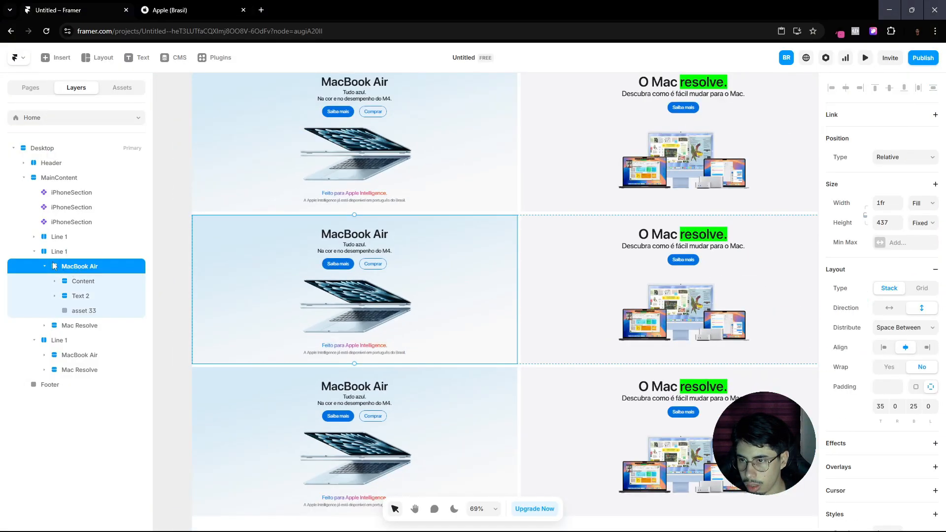
{"action": "left_click", "coordinate": [34, 251]}
{"action": "double_click", "coordinate": [57, 251]}
{"action": "type", "text": "Li"}
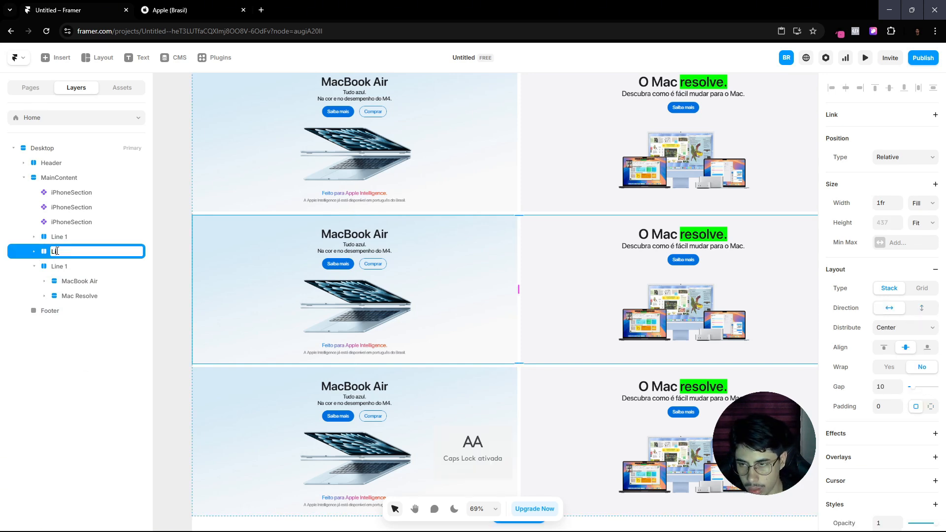
{"action": "key", "text": "Caps_Lock"}
{"action": "type", "text": "ne 2"}
{"action": "key", "text": "Return"}
Step: Collapse the third card row's layer and rename it Line 3
{"action": "left_click", "coordinate": [34, 266]}
{"action": "left_click", "coordinate": [58, 267]}
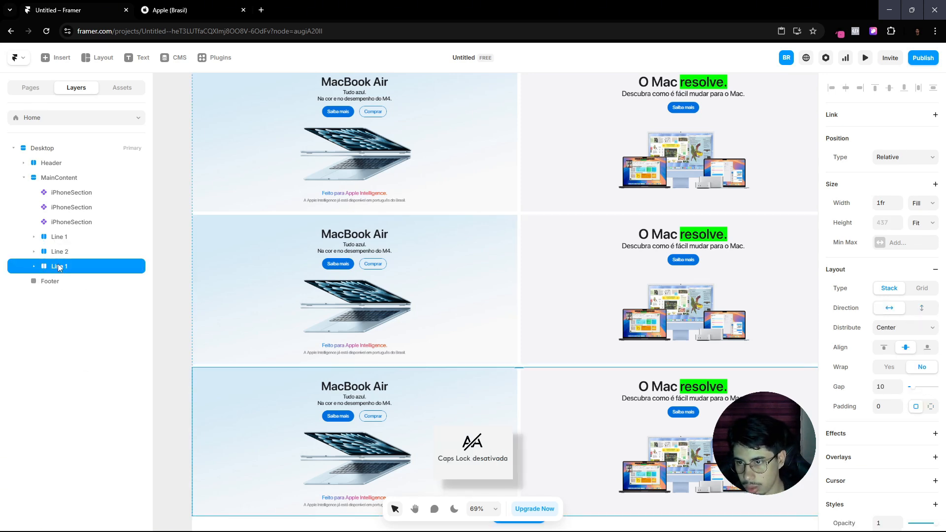
{"action": "double_click", "coordinate": [58, 266]}
{"action": "type", "text": "Line 3"}
{"action": "key", "text": "Return"}
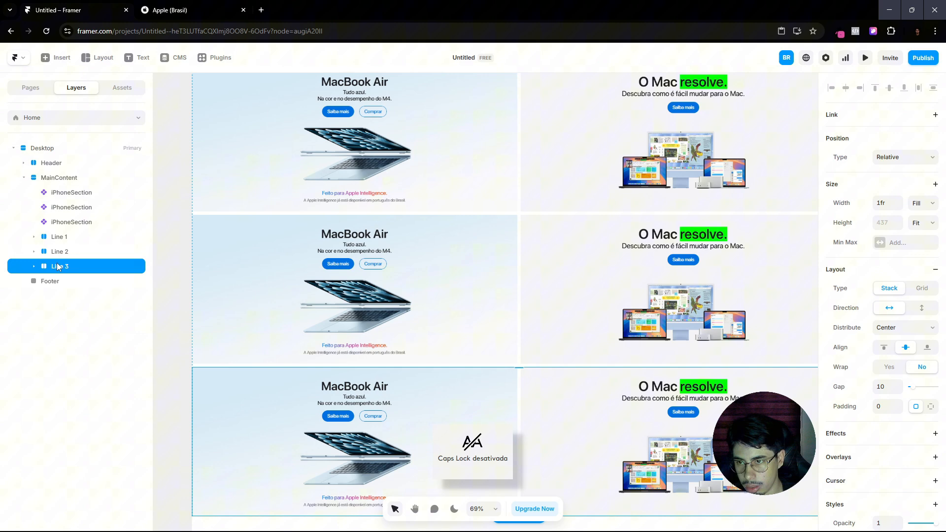
Step: Check the second row on the Apple reference page and rename the MacBook Air card in Line 2 as AirPods Pro 2
{"action": "left_click", "coordinate": [143, 7]}
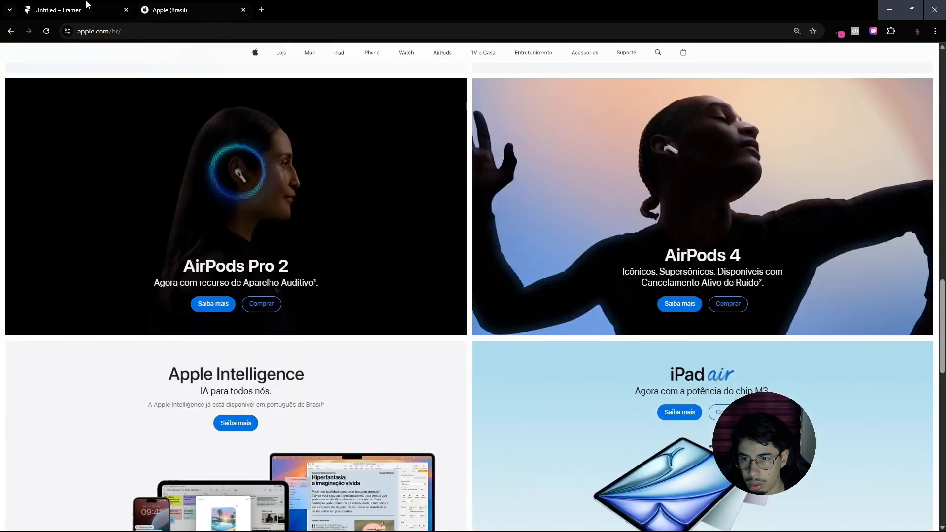
{"action": "left_click", "coordinate": [88, 5]}
{"action": "left_click", "coordinate": [42, 251]}
{"action": "left_click", "coordinate": [33, 251]}
{"action": "double_click", "coordinate": [69, 265]}
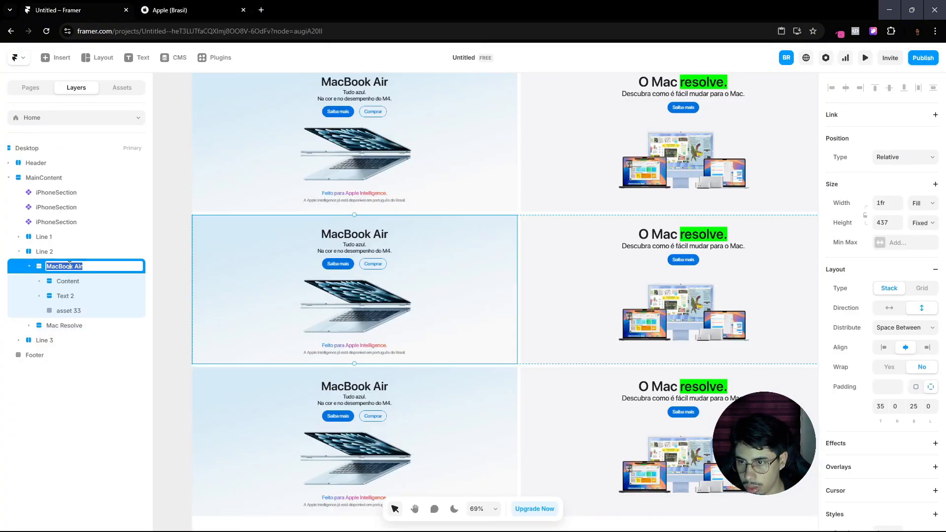
{"action": "type", "text": "A"}
{"action": "key", "text": "Caps_Lock"}
{"action": "type", "text": "ir "}
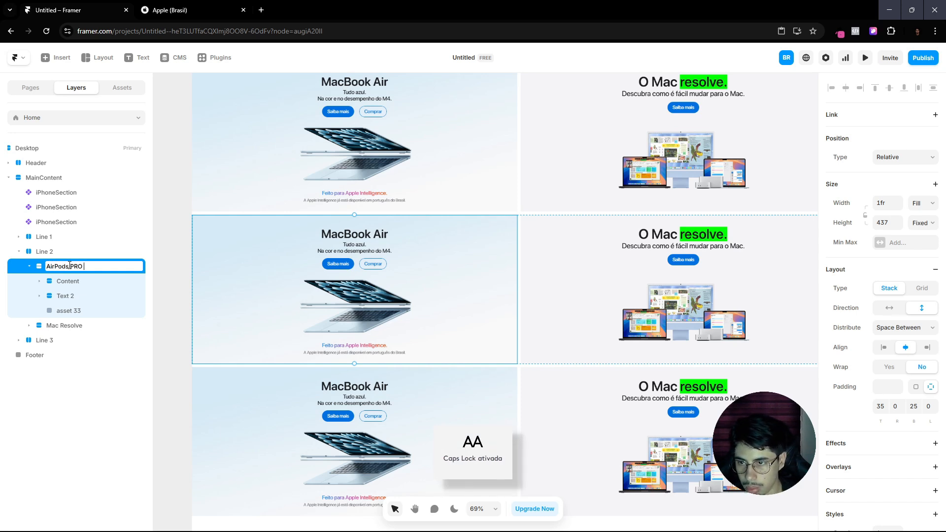
{"action": "type", "text": "Pods Pro 2"}
{"action": "key", "text": "Return"}
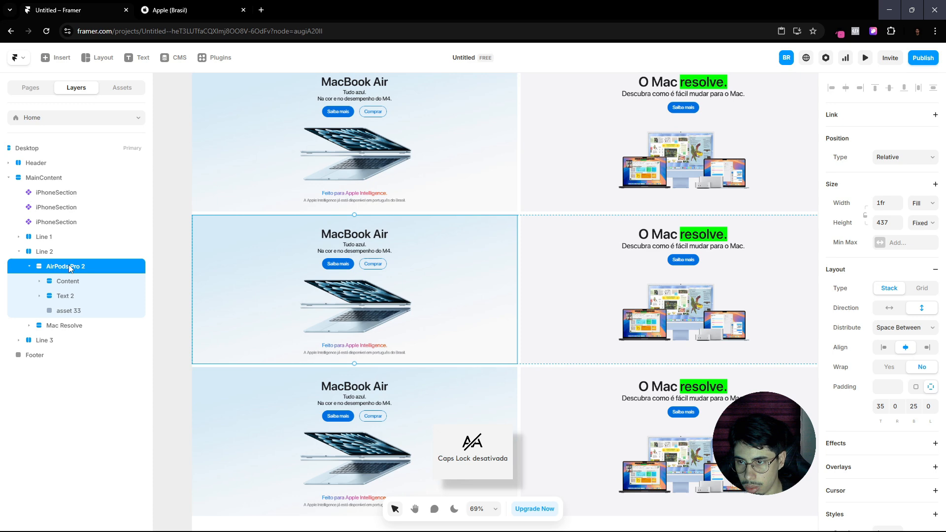
Step: Rename the Mac Resolve card in Line 2 as AirPods 4, checking the name against the Apple reference page
{"action": "left_click", "coordinate": [157, 5]}
{"action": "left_click", "coordinate": [86, 6]}
{"action": "left_click", "coordinate": [29, 266]}
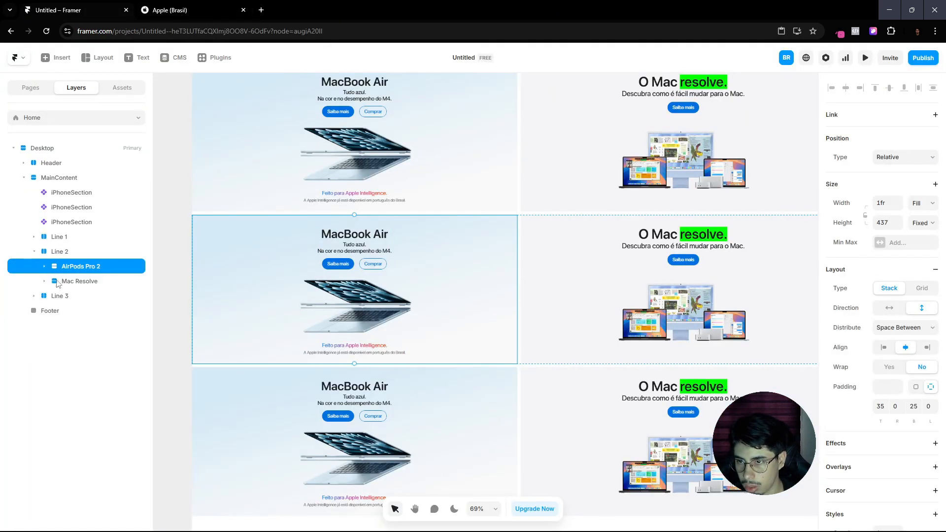
{"action": "left_click", "coordinate": [71, 282]}
{"action": "double_click", "coordinate": [71, 281]}
{"action": "type", "text": "A"}
{"action": "key", "text": "Caps_Lock"}
{"action": "type", "text": "irP"}
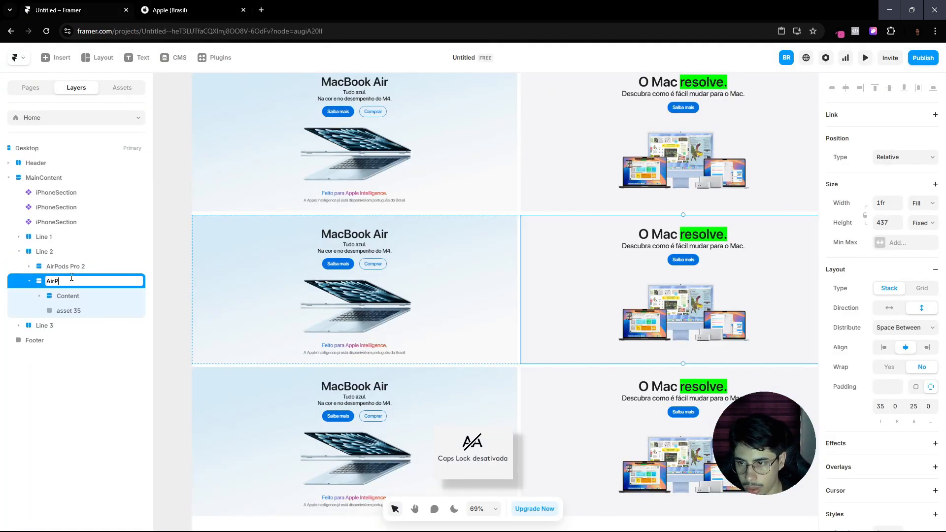
{"action": "type", "text": "ods"}
{"action": "key", "text": "Return"}
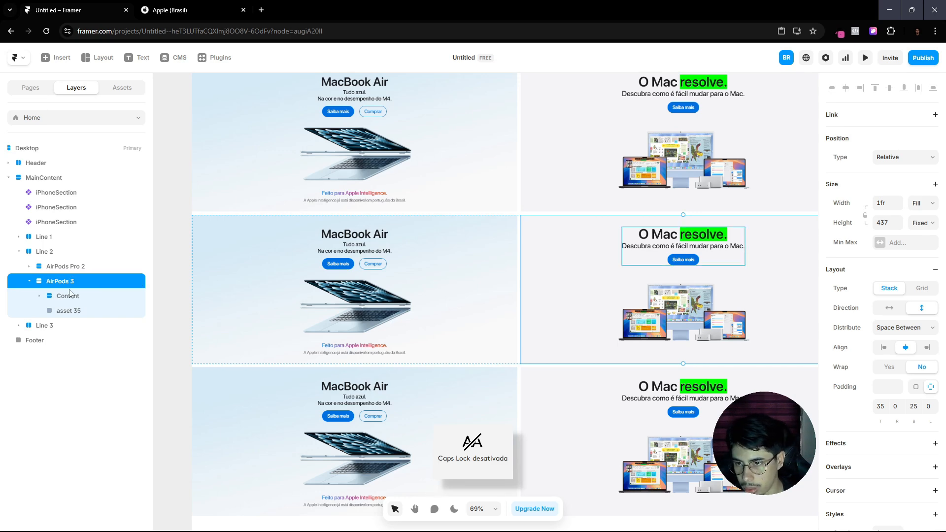
{"action": "double_click", "coordinate": [67, 280]}
{"action": "key", "text": "BackSpace"}
{"action": "type", "text": "4"}
{"action": "key", "text": "Return"}
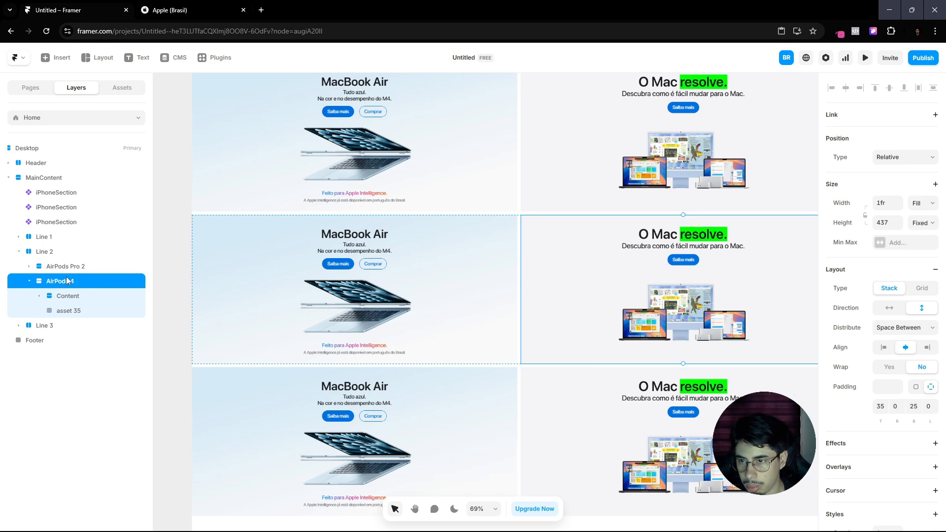
Step: Paste the copied asset 36 image into the AirPods Pro 2 card
{"action": "scroll", "coordinate": [257, 224], "scroll_direction": "up", "scroll_amount": 2}
{"action": "scroll", "coordinate": [334, 253], "scroll_direction": "down", "scroll_amount": 3}
{"action": "left_click_drag", "start_coordinate": [334, 254], "coordinate": [402, 257]}
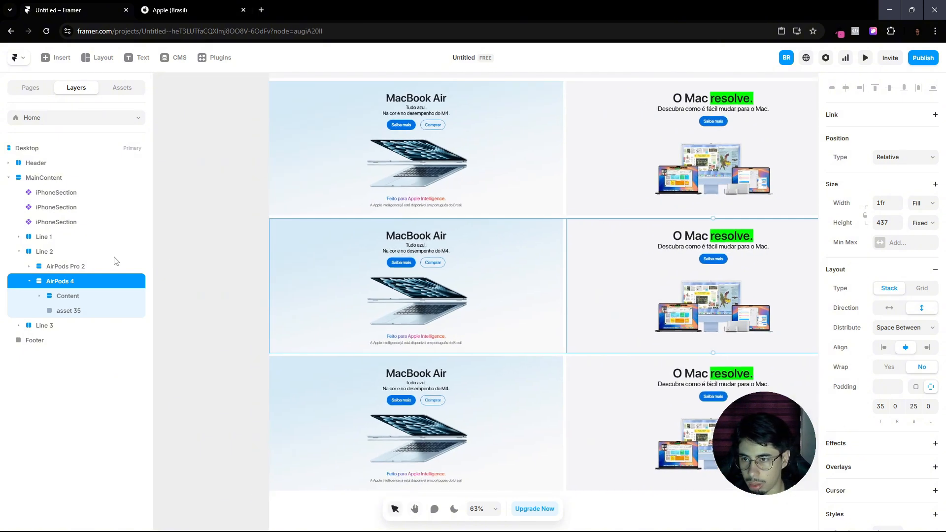
{"action": "left_click", "coordinate": [47, 266]}
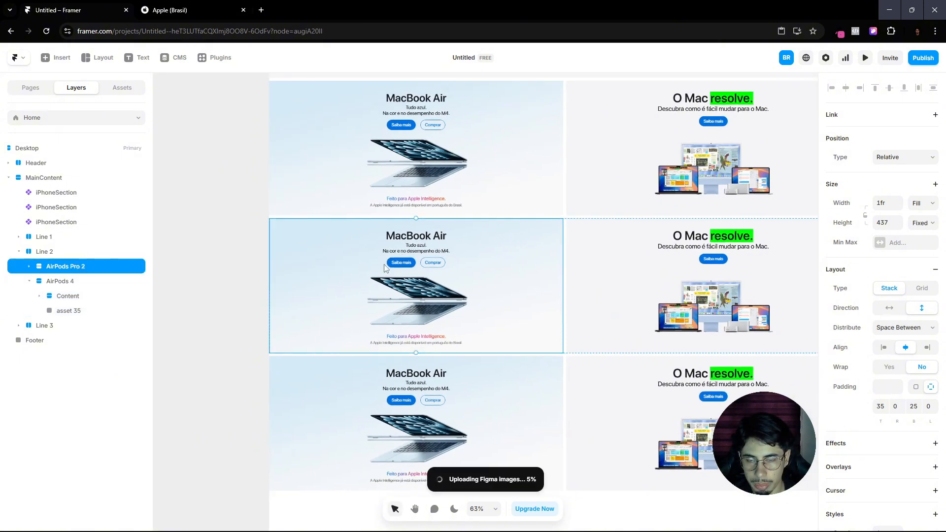
{"action": "scroll", "coordinate": [350, 286], "scroll_direction": "up", "scroll_amount": 1}
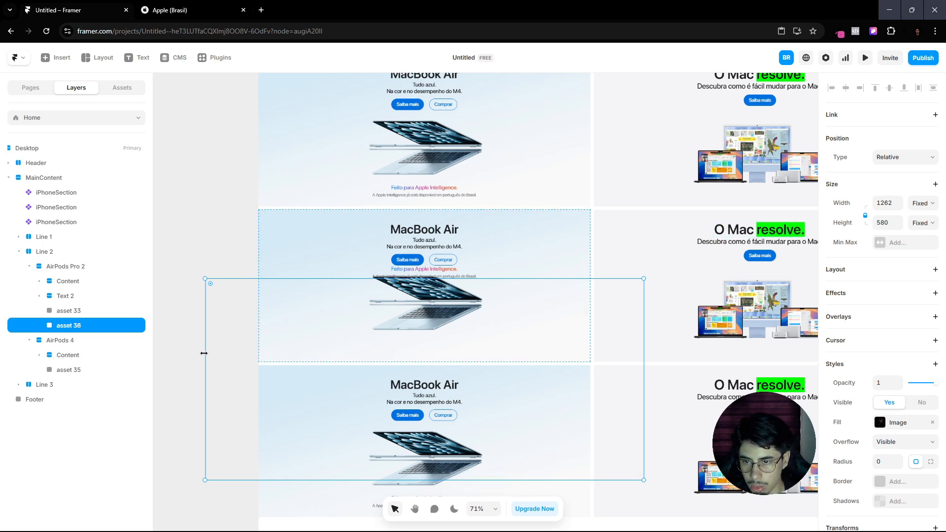
Step: Resize asset 36 proportionally to 955 by 439 so it spans the width of the AirPods Pro 2 card
{"action": "left_click_drag", "start_coordinate": [204, 353], "coordinate": [313, 332]}
{"action": "scroll", "coordinate": [256, 275], "scroll_direction": "up", "scroll_amount": 5}
{"action": "scroll", "coordinate": [273, 277], "scroll_direction": "down", "scroll_amount": 2}
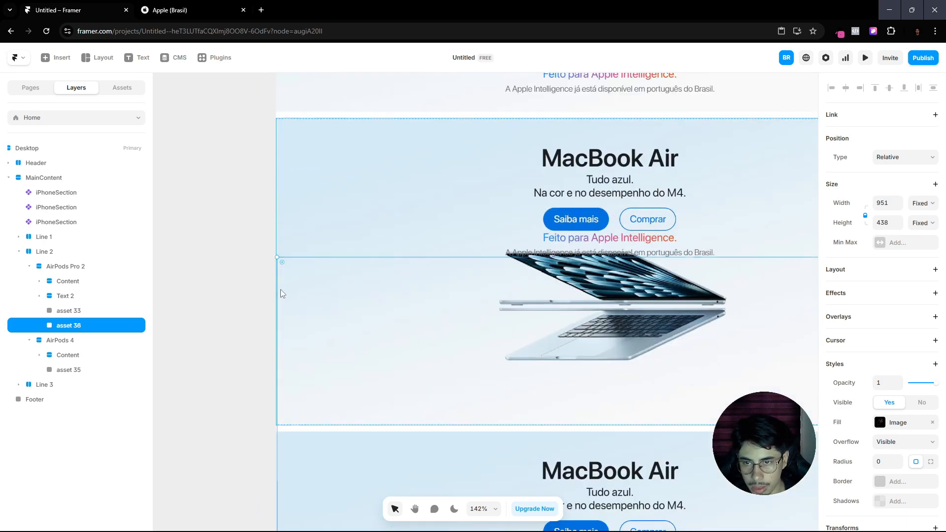
{"action": "scroll", "coordinate": [279, 290], "scroll_direction": "up", "scroll_amount": 6}
{"action": "left_click_drag", "start_coordinate": [276, 288], "coordinate": [268, 289]}
{"action": "scroll", "coordinate": [444, 302], "scroll_direction": "down", "scroll_amount": 8}
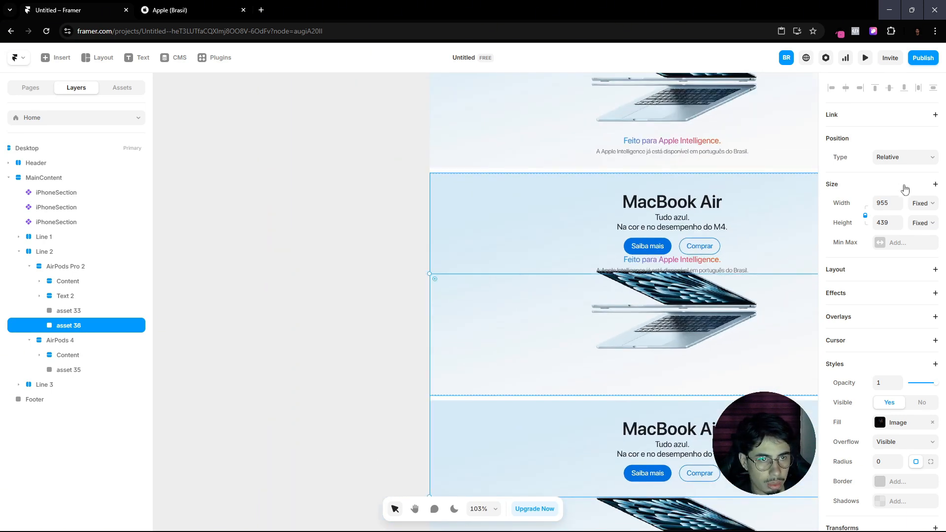
Step: Set asset 36's position type to Absolute and its bottom offset to 0
{"action": "left_click", "coordinate": [897, 158]}
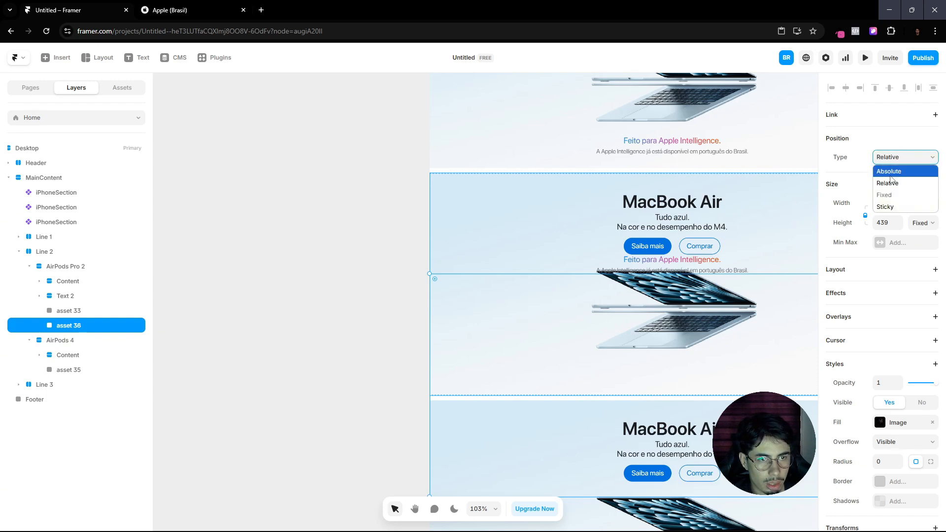
{"action": "left_click", "coordinate": [890, 169]}
{"action": "left_click_drag", "start_coordinate": [348, 243], "coordinate": [227, 260]}
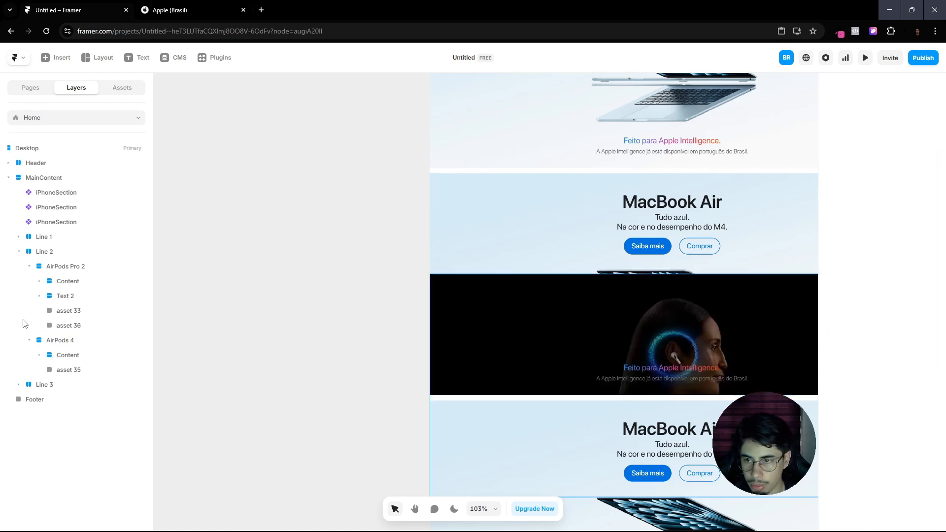
{"action": "left_click", "coordinate": [57, 323]}
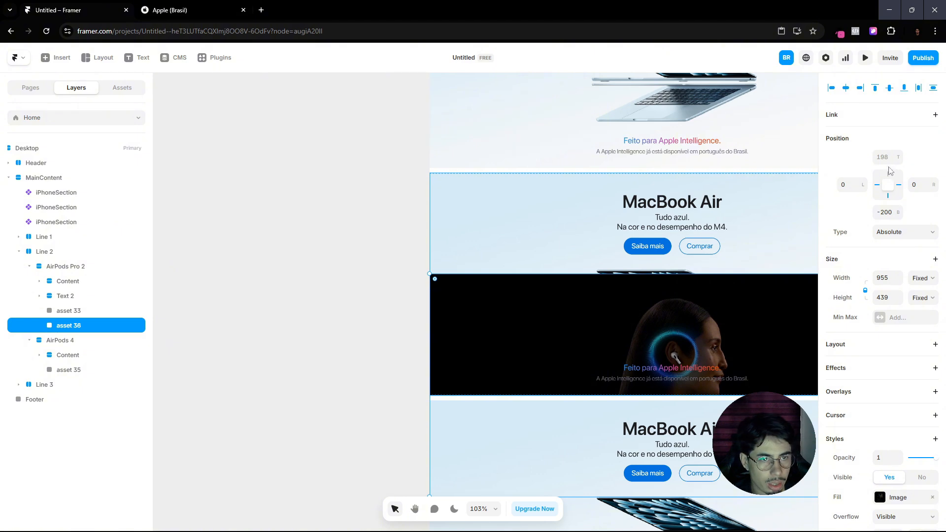
{"action": "left_click", "coordinate": [887, 212]}
{"action": "left_click", "coordinate": [302, 267]}
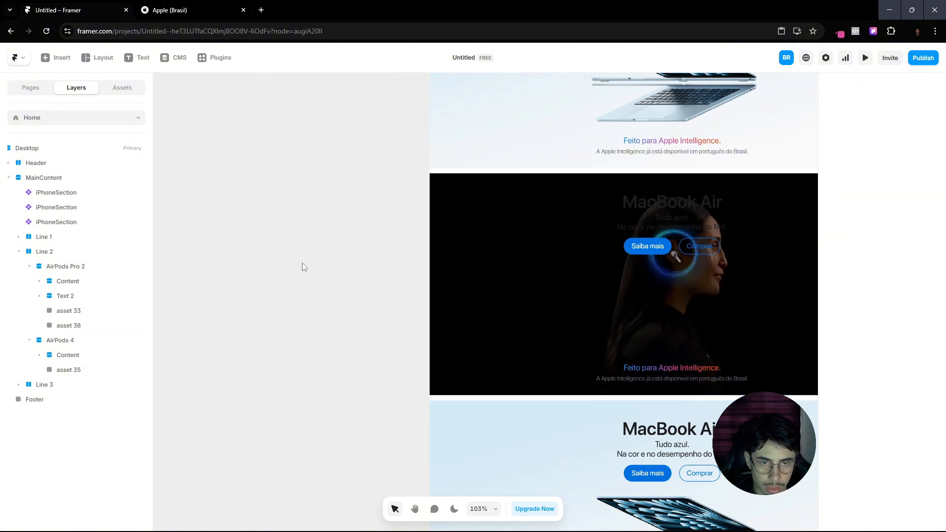
{"action": "left_click_drag", "start_coordinate": [358, 277], "coordinate": [220, 285]}
Step: Delete the old asset 33 image and the Text 2 captions from the AirPods Pro 2 card, checking the Apple reference page
{"action": "left_click", "coordinate": [74, 322]}
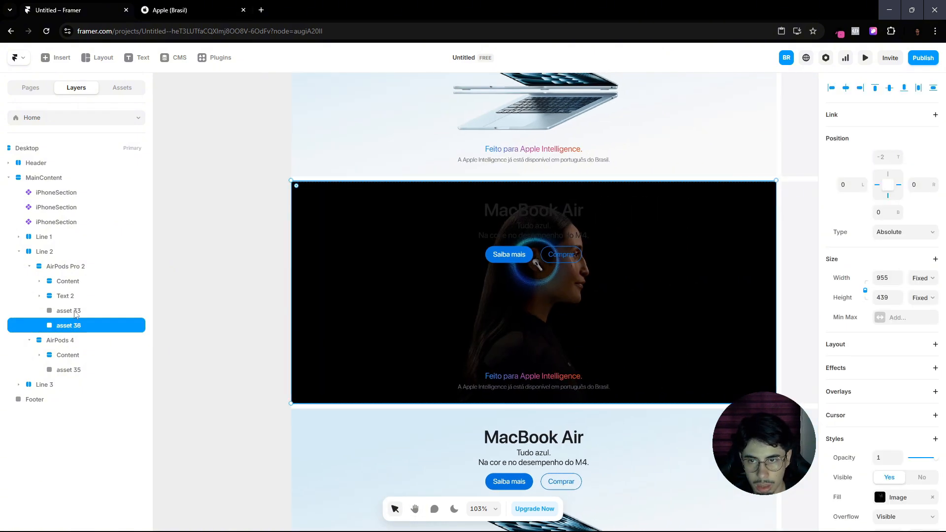
{"action": "left_click", "coordinate": [77, 312]}
{"action": "key", "text": "Delete"}
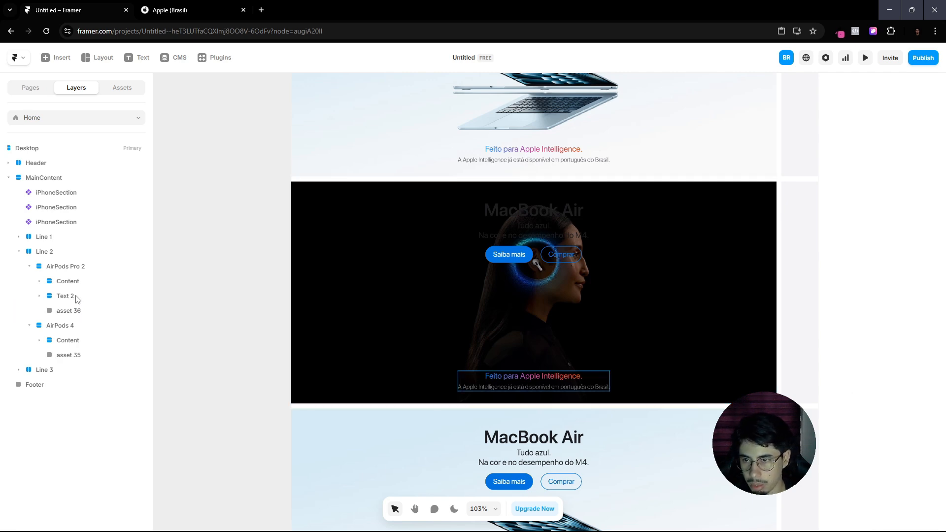
{"action": "scroll", "coordinate": [539, 236], "scroll_direction": "up", "scroll_amount": 3}
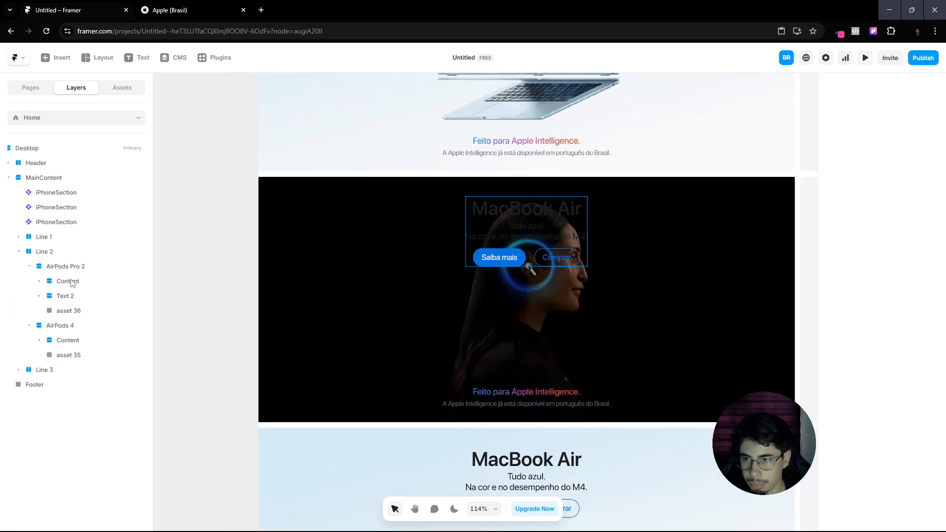
{"action": "left_click", "coordinate": [539, 236]}
{"action": "left_click", "coordinate": [150, 6]}
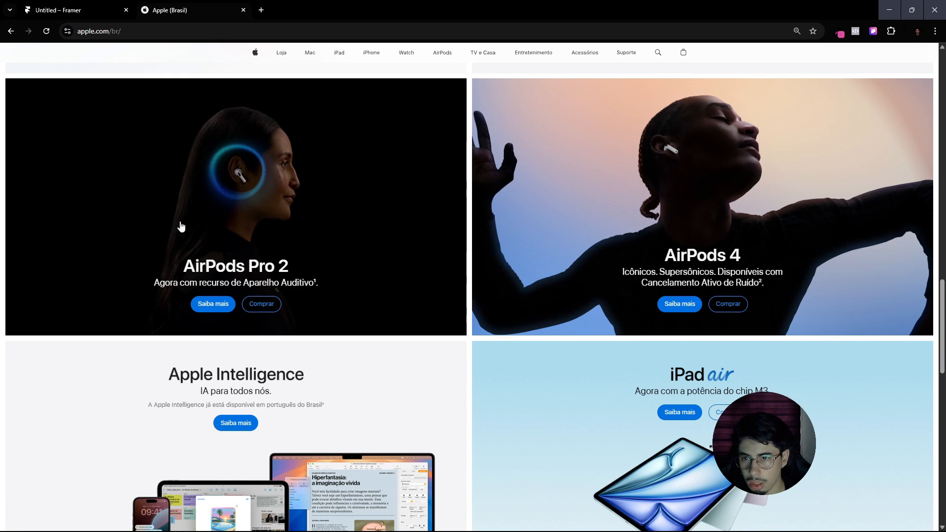
{"action": "left_click", "coordinate": [114, 9]}
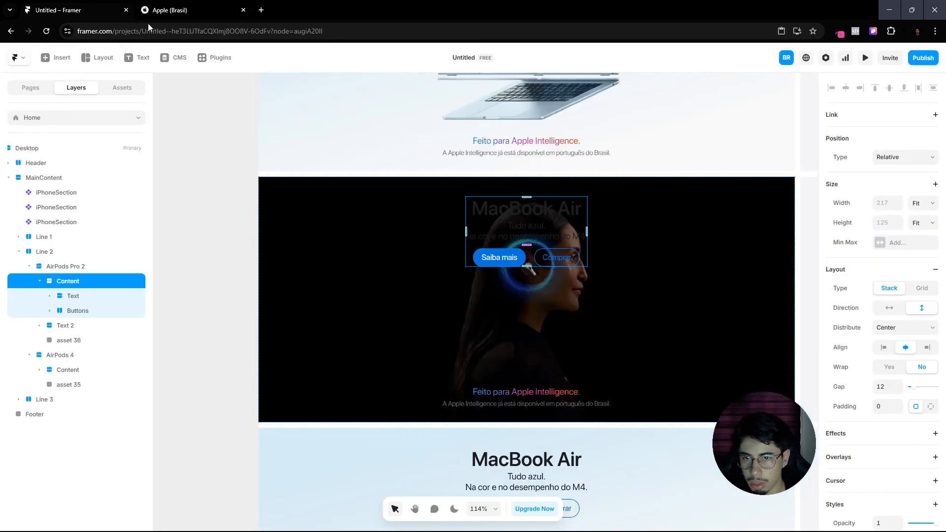
{"action": "left_click", "coordinate": [589, 400]}
{"action": "key", "text": "Delete"}
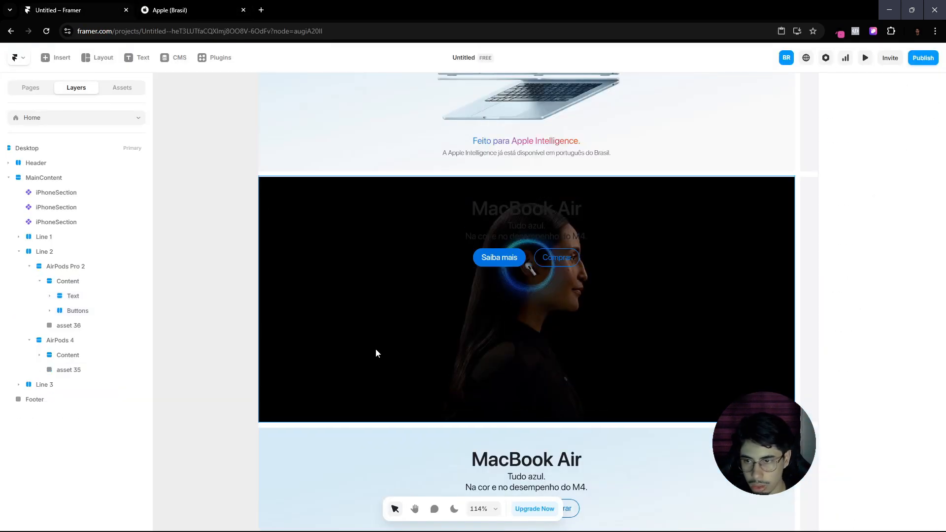
Step: Set the AirPods Pro 2 card's stack distribution to End, with top padding 0 and bottom padding 35
{"action": "left_click", "coordinate": [75, 294]}
{"action": "left_click", "coordinate": [51, 296]}
{"action": "left_click", "coordinate": [67, 306]}
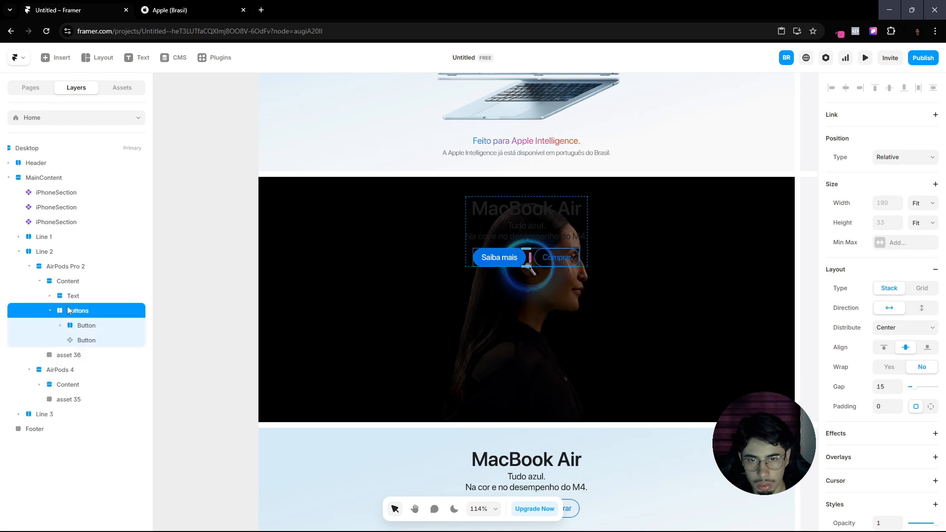
{"action": "left_click", "coordinate": [50, 310]}
{"action": "left_click", "coordinate": [56, 285]}
{"action": "left_click", "coordinate": [40, 280]}
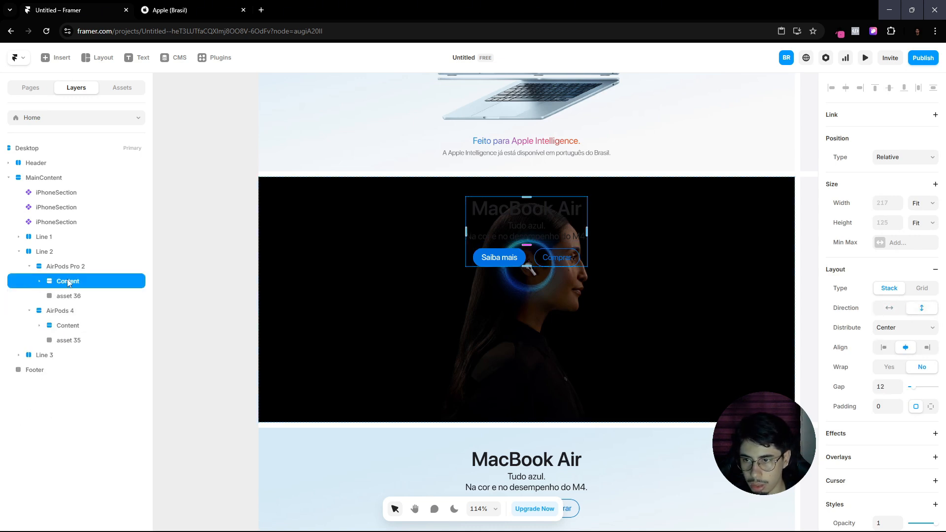
{"action": "left_click", "coordinate": [75, 265]}
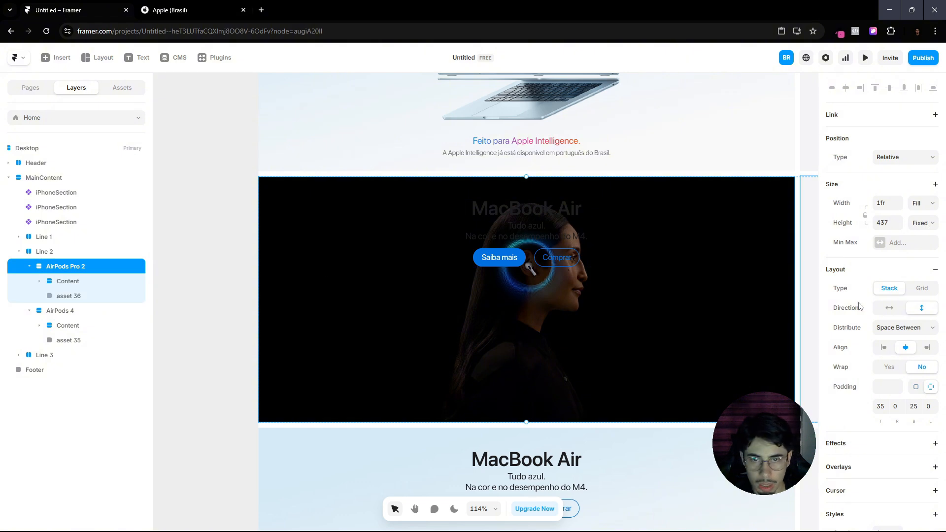
{"action": "left_click", "coordinate": [904, 327]}
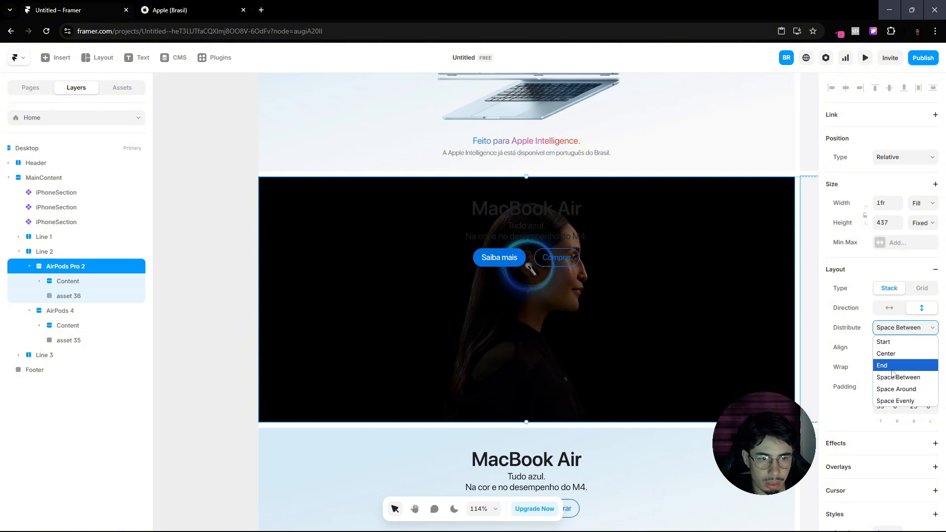
{"action": "left_click", "coordinate": [892, 372]}
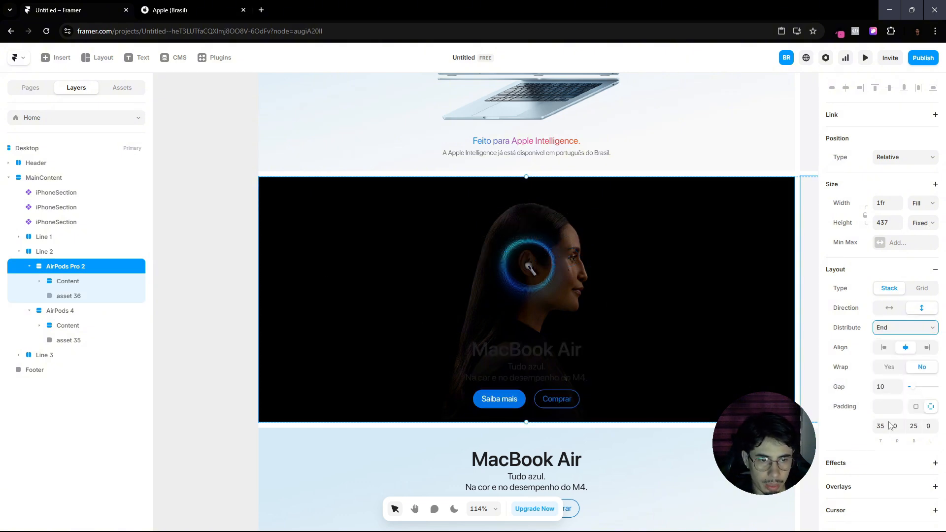
{"action": "type", "text": "0"}
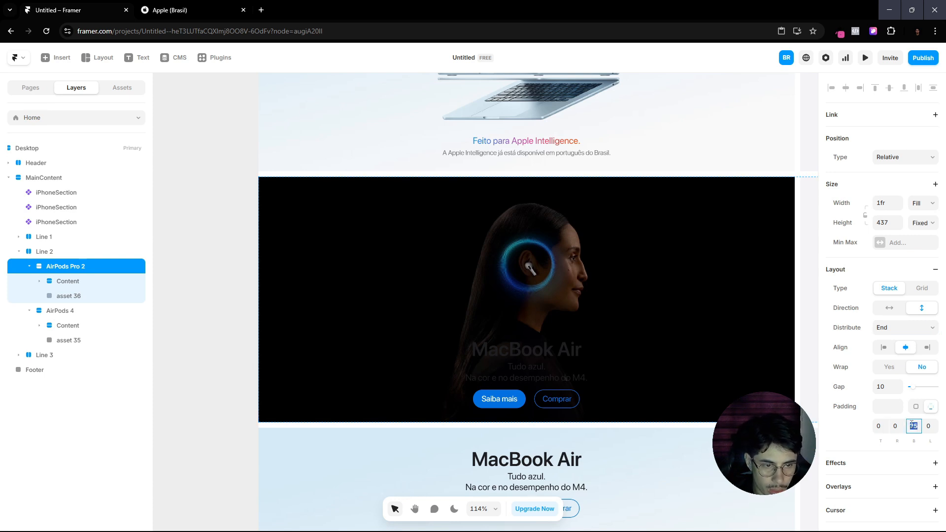
{"action": "type", "text": "35"}
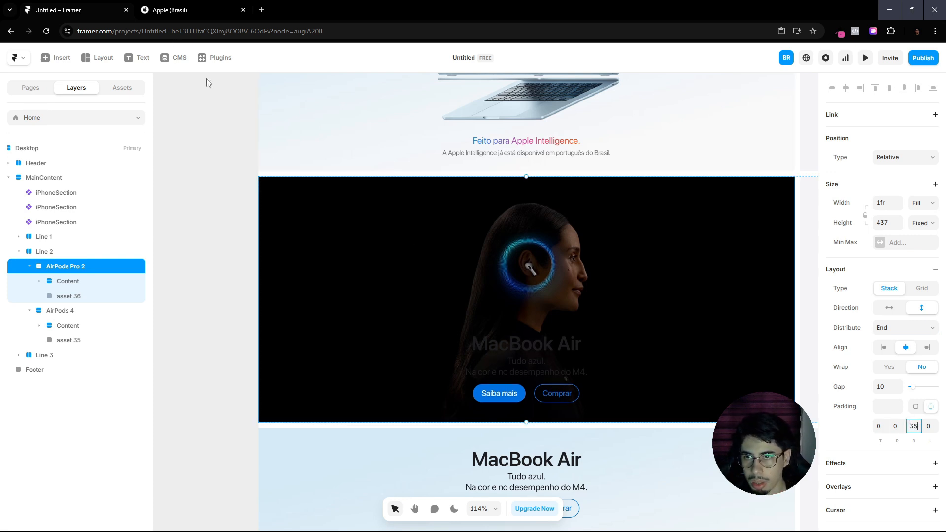
Step: Set the MacBook Air title in the AirPods Pro 2 card to white, FFFFFF, checking the Apple reference page
{"action": "scroll", "coordinate": [544, 343], "scroll_direction": "up", "scroll_amount": 5}
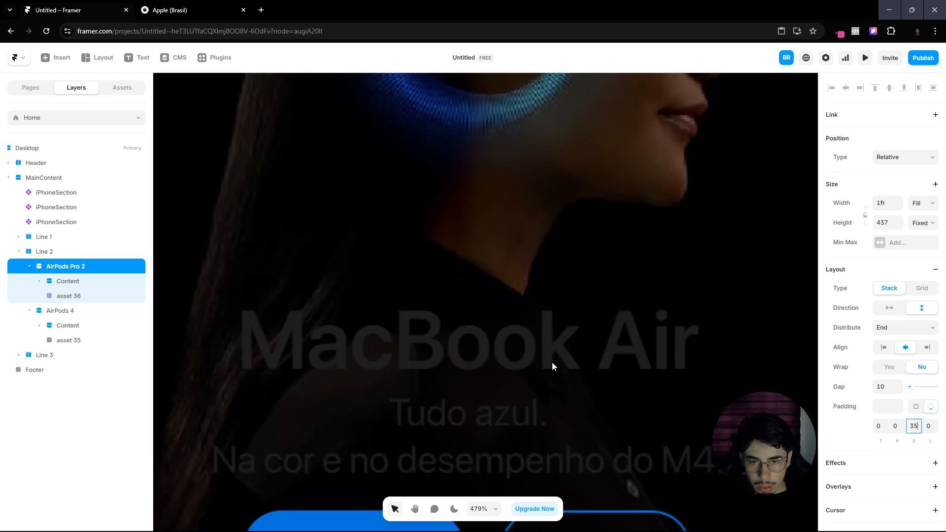
{"action": "scroll", "coordinate": [553, 366], "scroll_direction": "down", "scroll_amount": 5}
{"action": "left_click", "coordinate": [197, 6]}
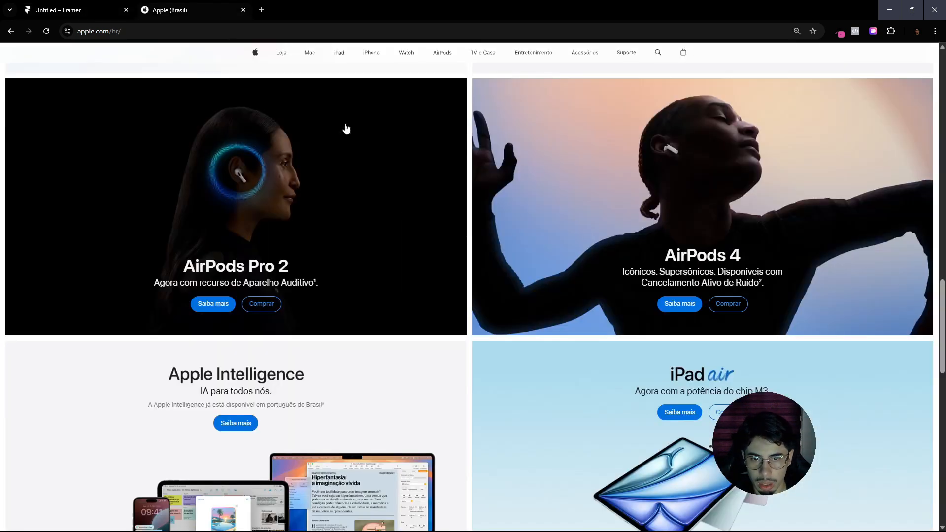
{"action": "left_click", "coordinate": [58, 7]}
{"action": "left_click", "coordinate": [545, 355]}
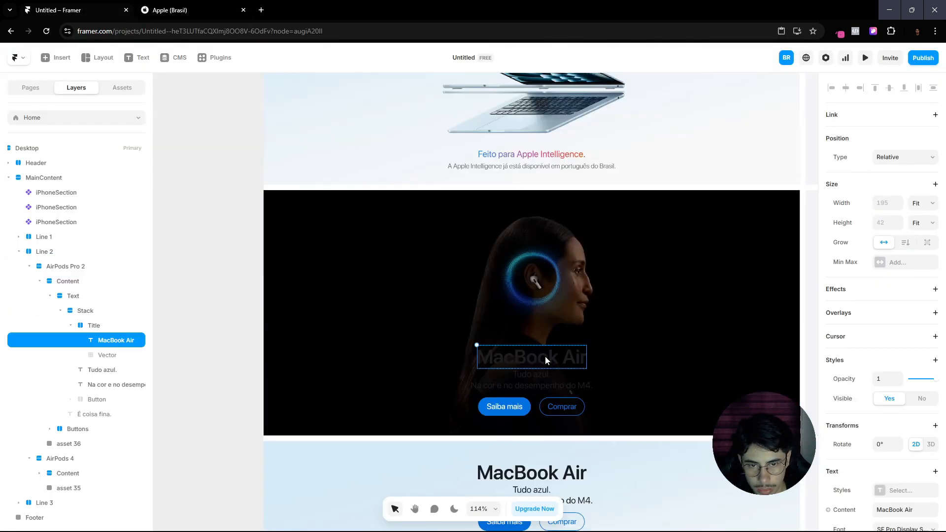
{"action": "scroll", "coordinate": [912, 407], "scroll_direction": "down", "scroll_amount": 3}
{"action": "left_click", "coordinate": [880, 373]}
{"action": "left_click_drag", "start_coordinate": [746, 414], "coordinate": [583, 321]}
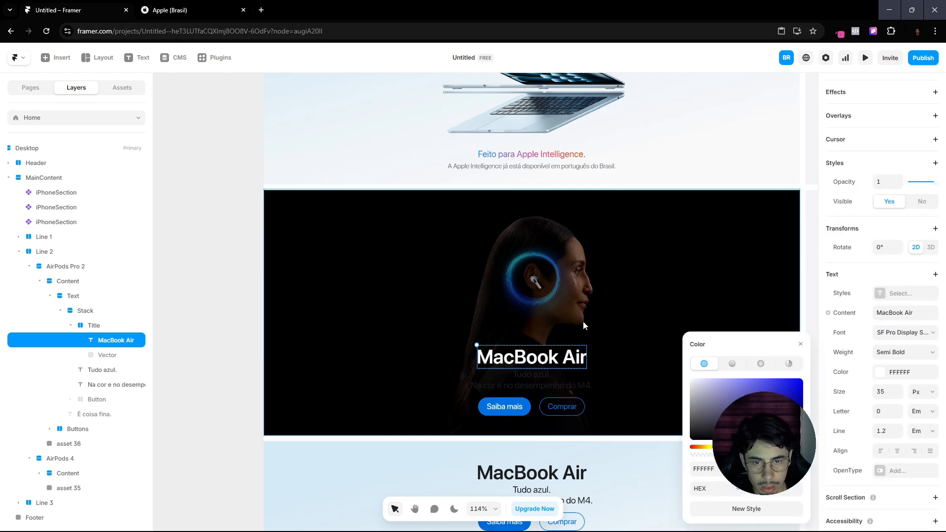
Step: Copy the colour #FAFAFC from the Apple reference page's palette and apply it to the title in the AirPods Pro 2 card
{"action": "left_click", "coordinate": [182, 4]}
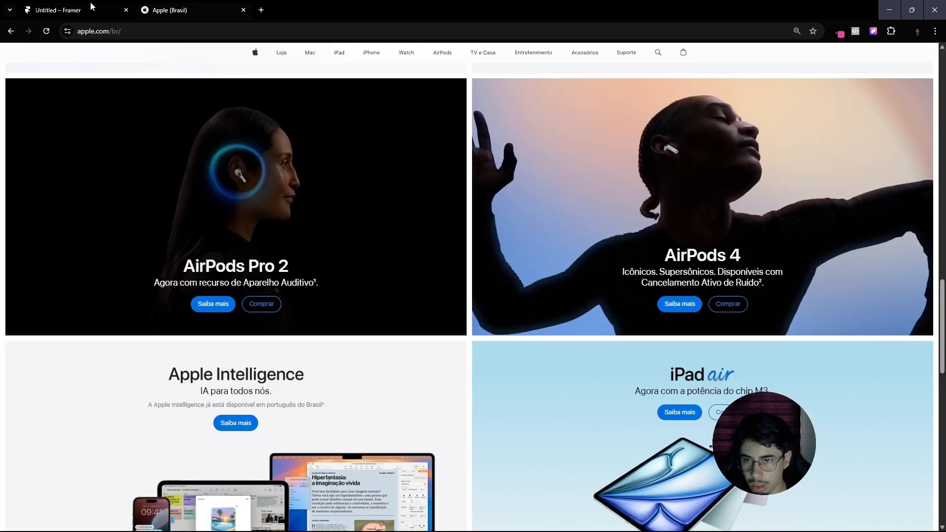
{"action": "scroll", "coordinate": [684, 102], "scroll_direction": "up", "scroll_amount": 4}
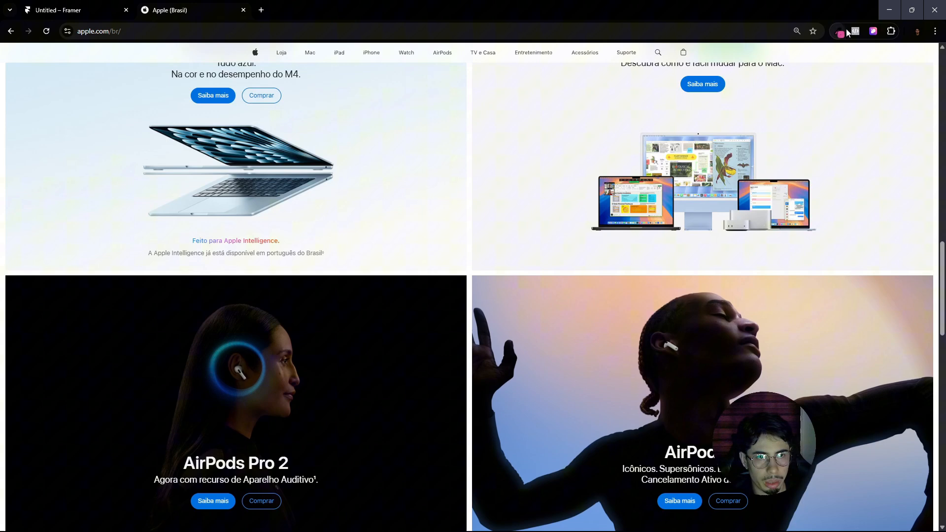
{"action": "left_click", "coordinate": [873, 32]}
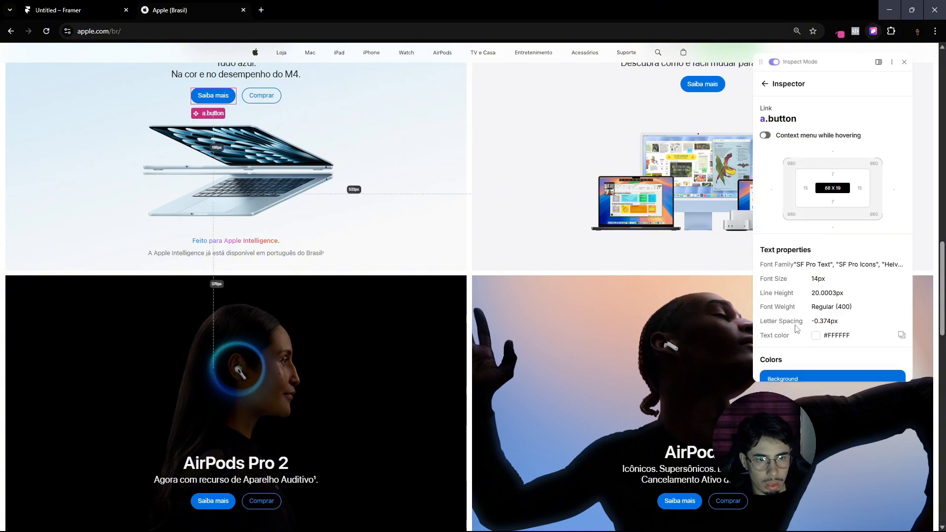
{"action": "scroll", "coordinate": [831, 353], "scroll_direction": "down", "scroll_amount": 1}
{"action": "scroll", "coordinate": [832, 353], "scroll_direction": "down", "scroll_amount": 4}
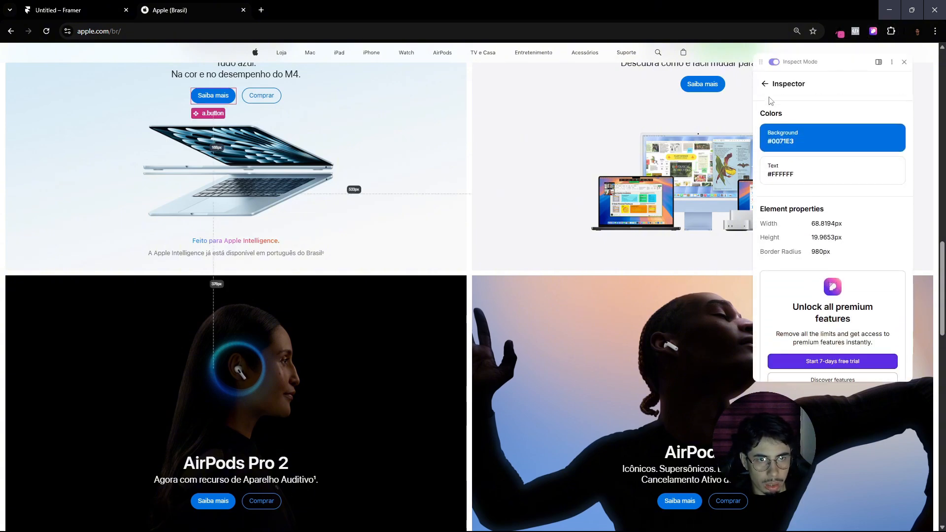
{"action": "left_click", "coordinate": [765, 84]}
{"action": "scroll", "coordinate": [837, 267], "scroll_direction": "down", "scroll_amount": 3}
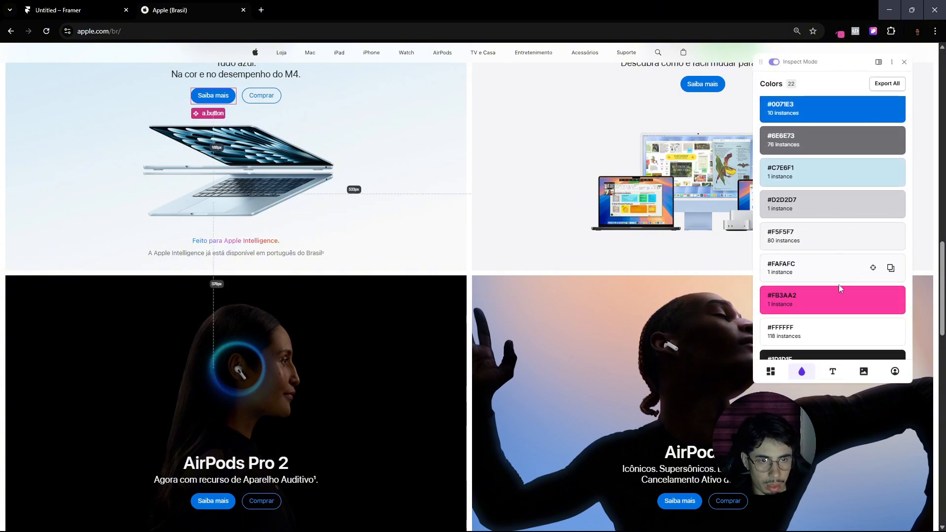
{"action": "scroll", "coordinate": [854, 306], "scroll_direction": "down", "scroll_amount": 1}
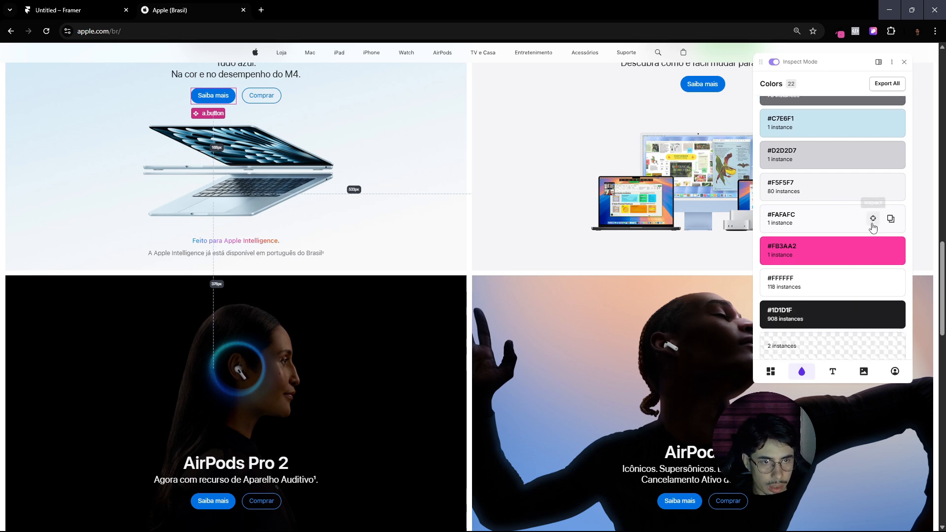
{"action": "left_click", "coordinate": [890, 219]}
{"action": "key", "text": "ctrl+Tab"}
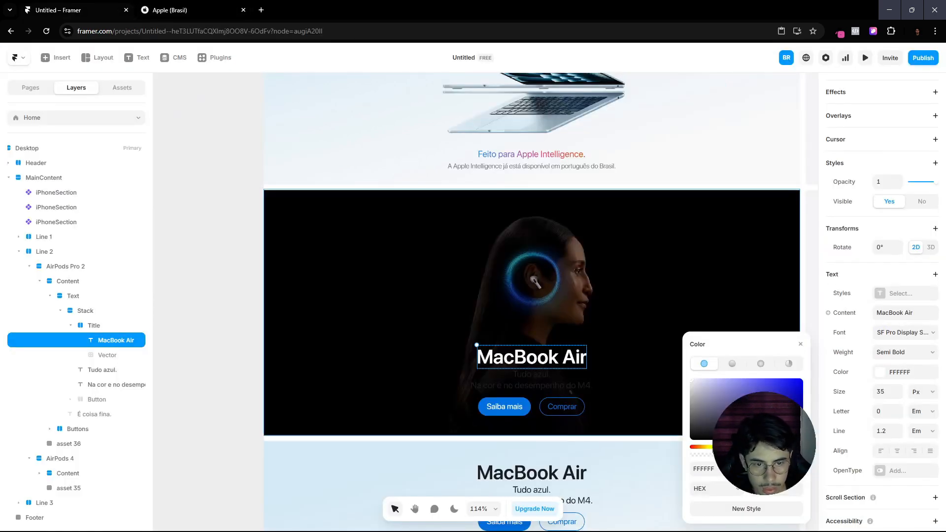
{"action": "key", "text": "ctrl+v"}
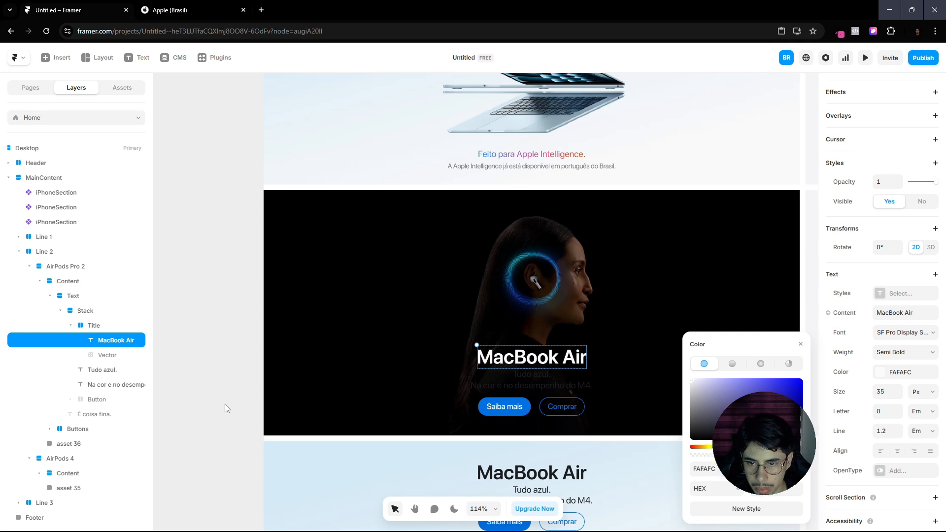
Step: Replace the title text in the dark card with "AirPods Pro 2"
{"action": "left_click", "coordinate": [225, 405]}
{"action": "scroll", "coordinate": [578, 363], "scroll_direction": "up", "scroll_amount": 3}
{"action": "left_click", "coordinate": [541, 366]}
{"action": "double_click", "coordinate": [540, 366]}
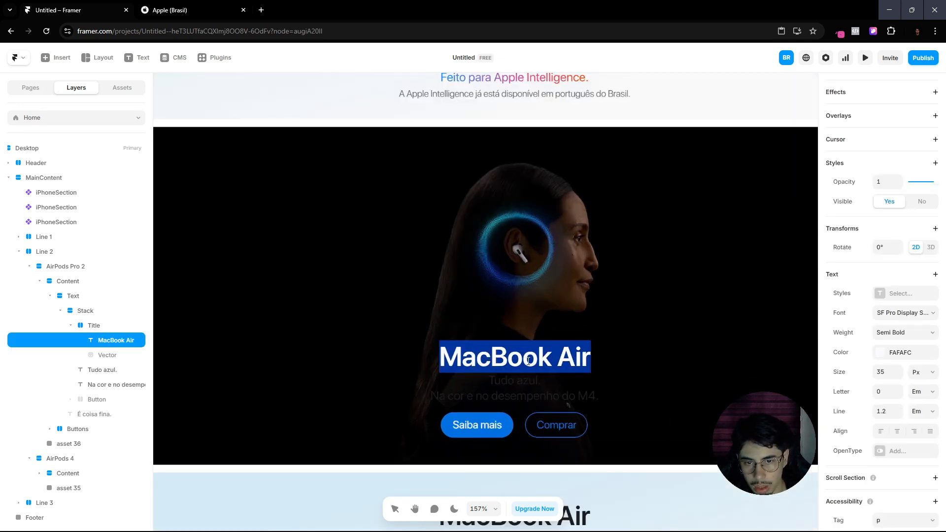
{"action": "type", "text": "A"}
{"action": "key", "text": "Caps_Lock"}
{"action": "type", "text": "irPods Pro 2"}
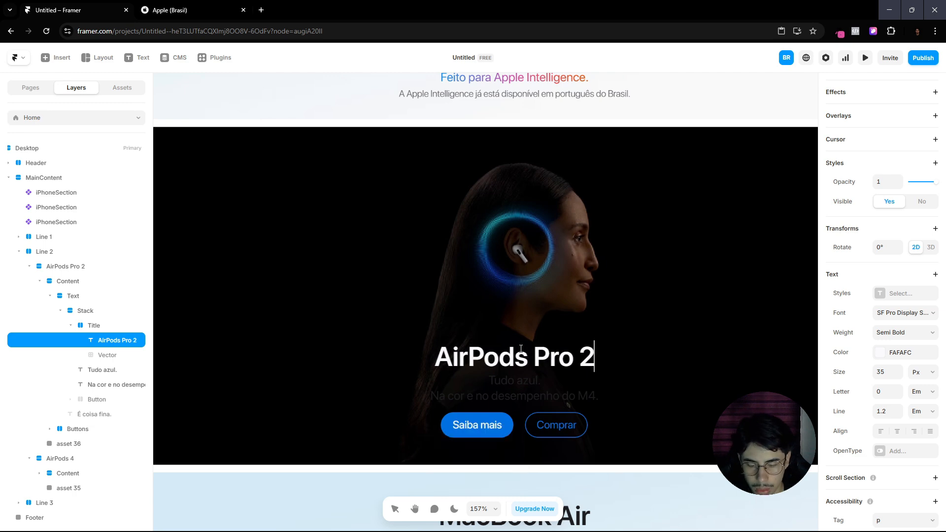
{"action": "key", "text": "BackSpace"}
{"action": "type", "text": "4"}
{"action": "left_click", "coordinate": [214, 4]}
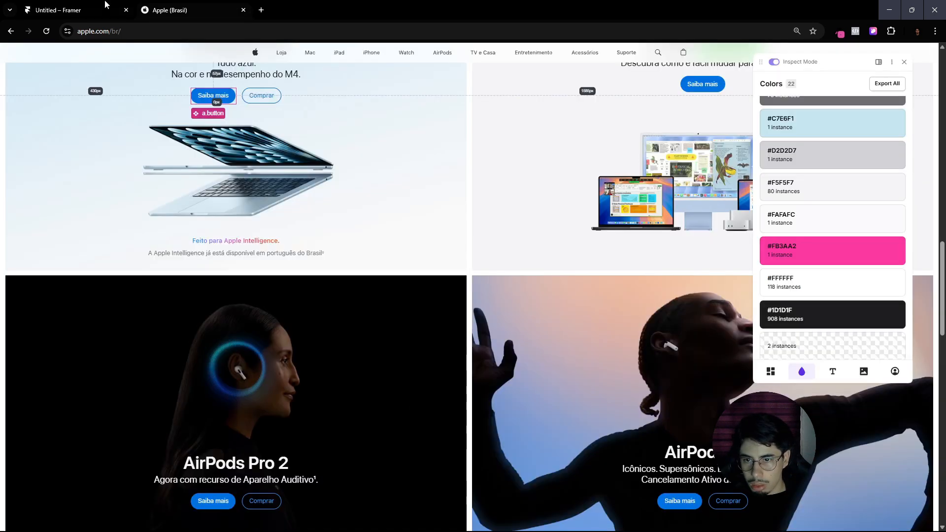
{"action": "left_click", "coordinate": [105, 6]}
{"action": "key", "text": "BackSpace"}
{"action": "type", "text": "2"}
{"action": "key", "text": "Escape"}
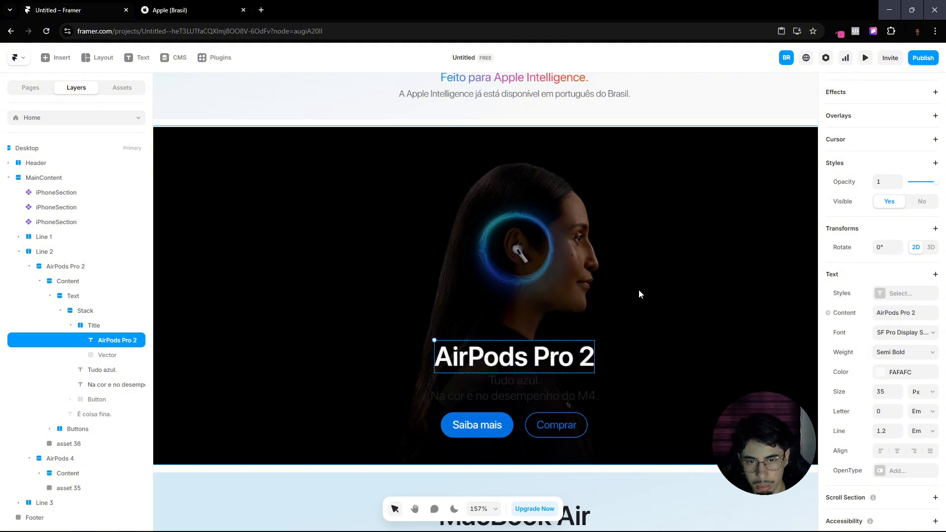
Step: Compare with the Apple reference page and delete the "Tudo azul." line from the AirPods Pro 2 card
{"action": "left_click", "coordinate": [189, 4]}
{"action": "left_click", "coordinate": [64, 6]}
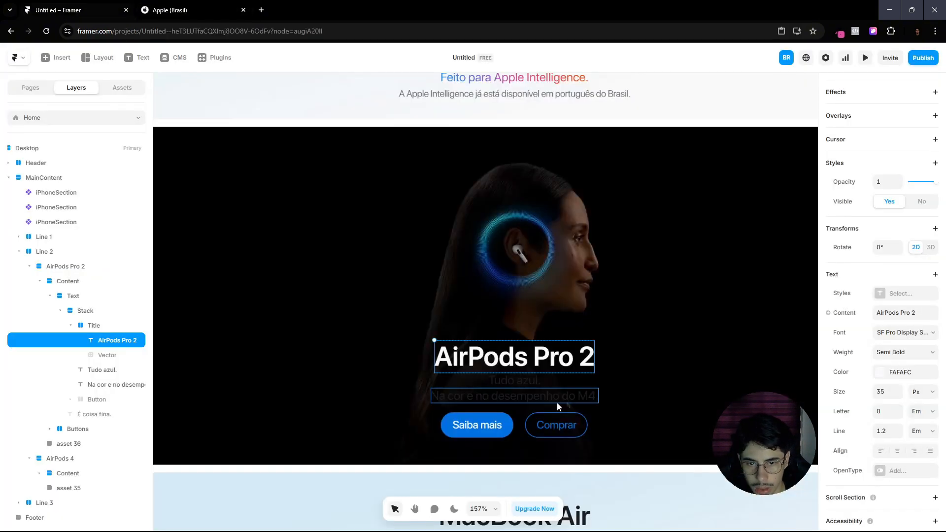
{"action": "double_click", "coordinate": [531, 376]}
{"action": "key", "text": "BackSpace"}
{"action": "key", "text": "Escape"}
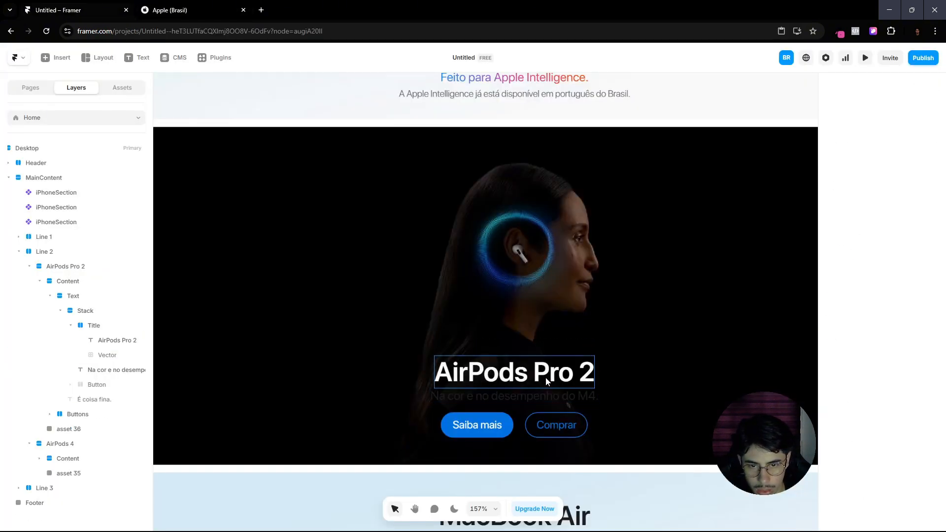
Step: Set the text colour of the "Na cor e no desempenho do M4." line in the AirPods Pro 2 card to FAFAFC
{"action": "left_click", "coordinate": [528, 398]}
{"action": "scroll", "coordinate": [882, 295], "scroll_direction": "down", "scroll_amount": 5}
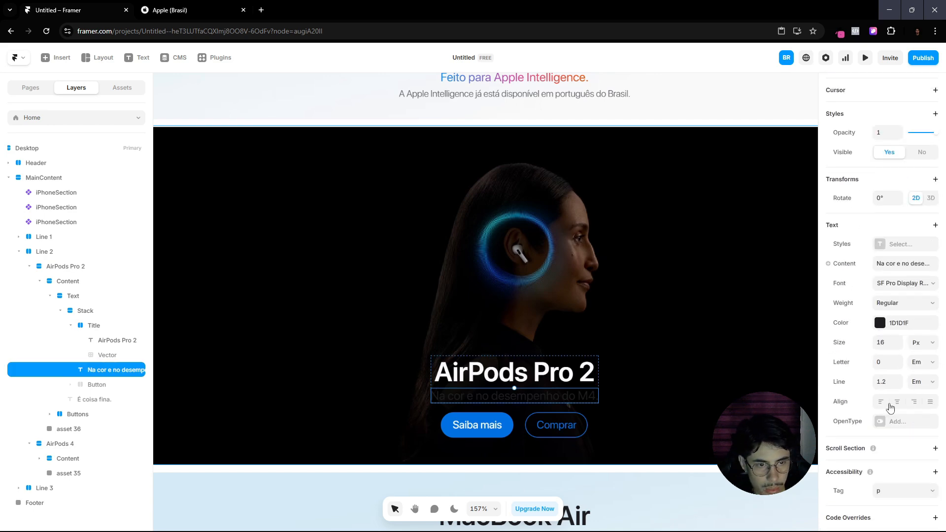
{"action": "left_click", "coordinate": [880, 323]}
{"action": "type", "text": "fff"}
{"action": "key", "text": "Return"}
Step: Replace the AirPods Pro 2 card's subtitle with the Apple page's wording, "Agora com recurso de Aparelho Auditivo."
{"action": "left_click", "coordinate": [175, 10]}
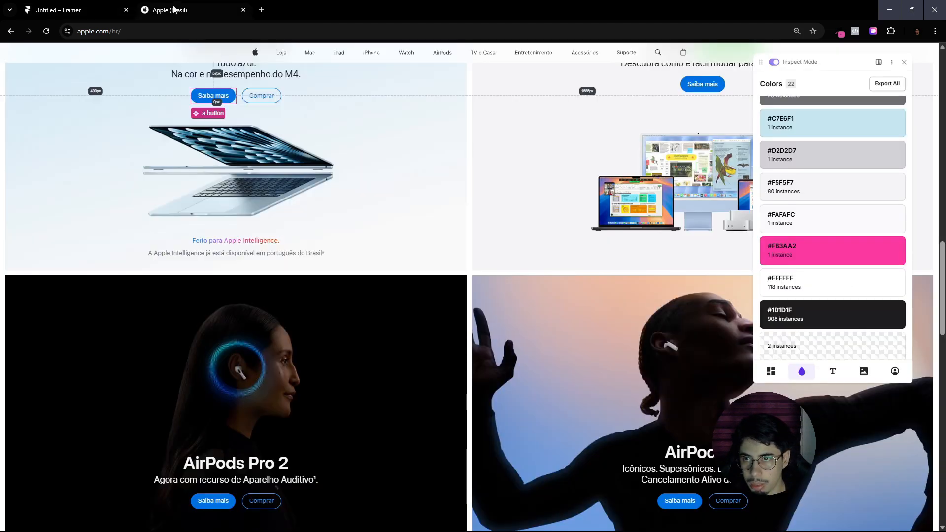
{"action": "scroll", "coordinate": [205, 309], "scroll_direction": "down", "scroll_amount": 4}
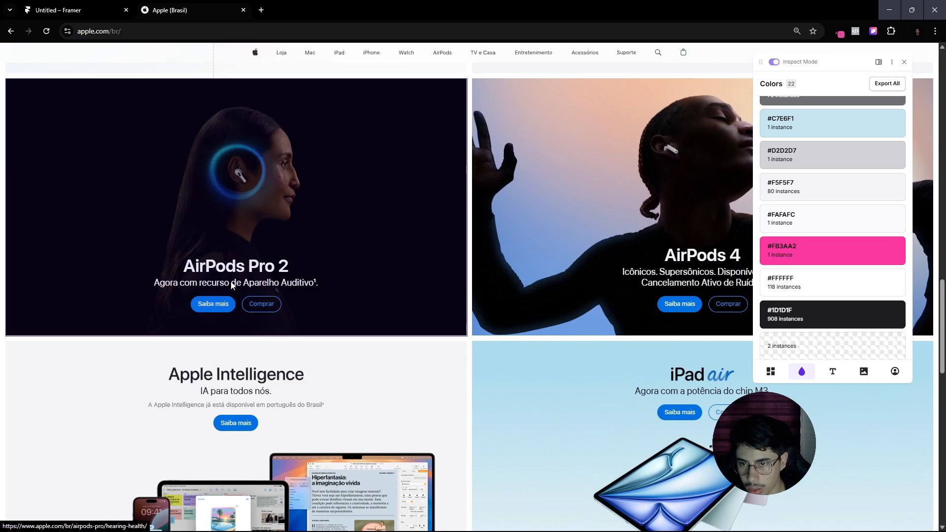
{"action": "left_click", "coordinate": [89, 4]}
{"action": "double_click", "coordinate": [481, 394]}
{"action": "type", "text": "A"}
{"action": "key", "text": "Caps_Lock"}
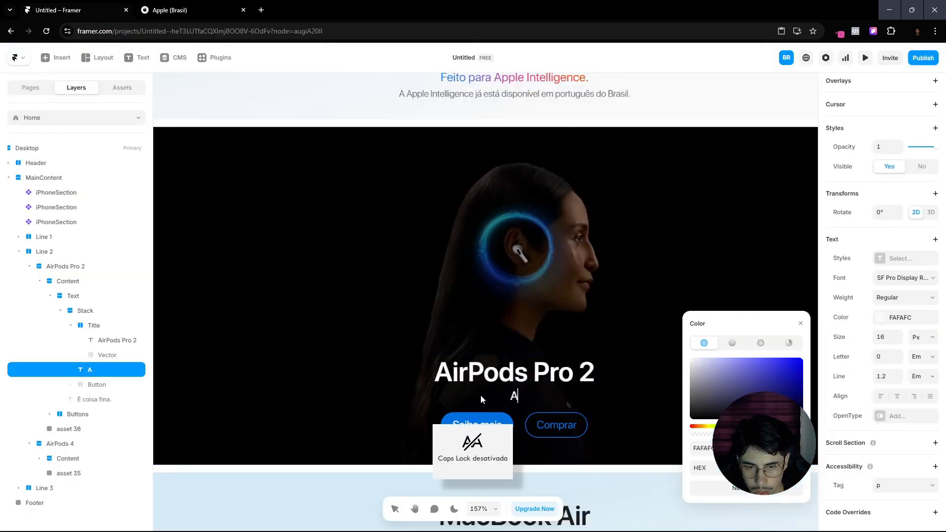
{"action": "type", "text": "gora com recu"}
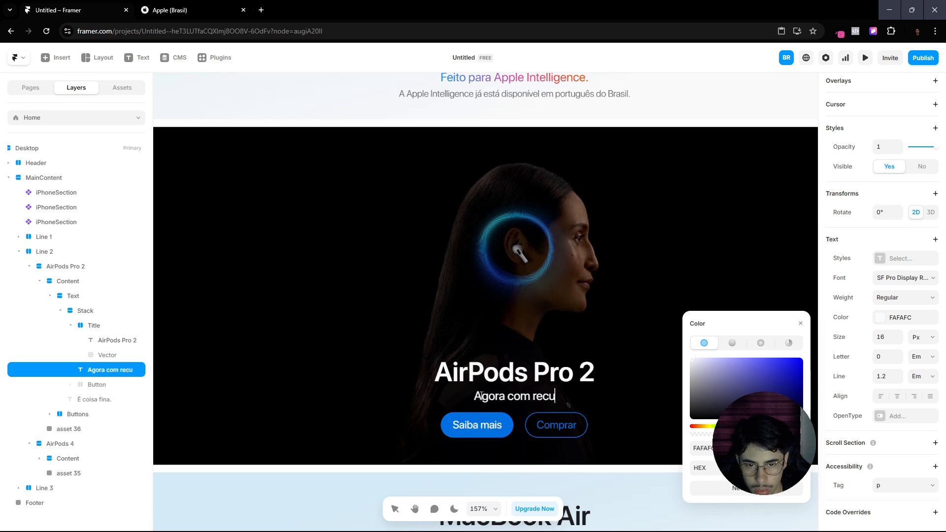
{"action": "type", "text": "rso de"}
{"action": "key", "text": "Caps_Lock"}
{"action": "type", "text": "A"}
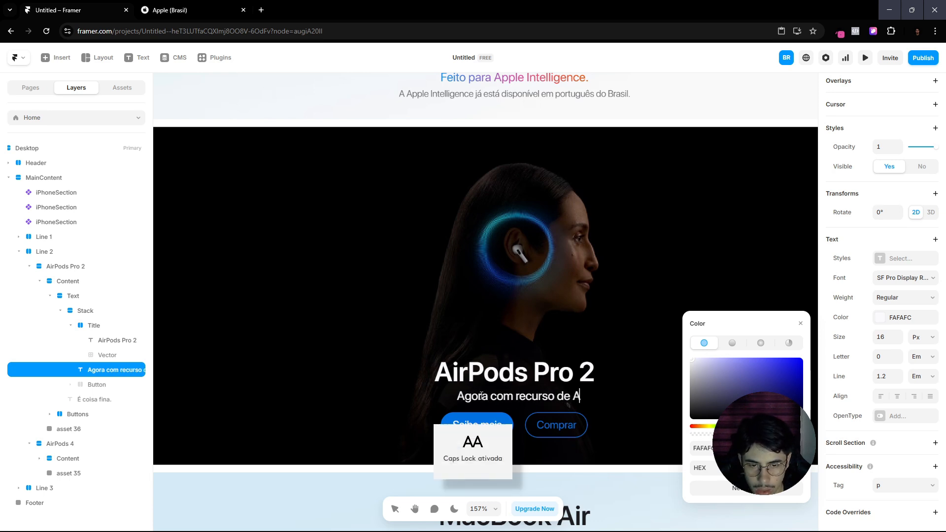
{"action": "key", "text": "Caps_Lock"}
{"action": "type", "text": "parelh"}
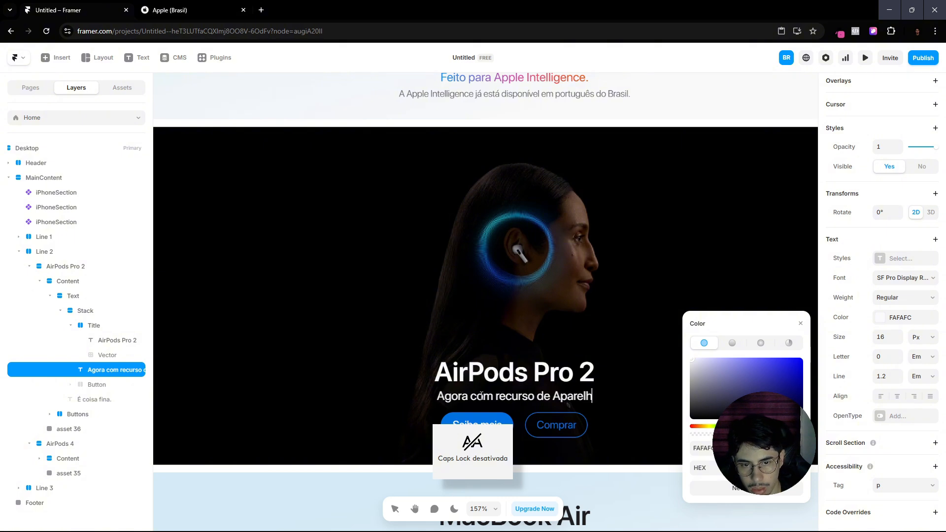
{"action": "type", "text": "o"}
{"action": "key", "text": "Caps_Lock"}
{"action": "type", "text": "AU"}
{"action": "key", "text": "Caps_Lock"}
{"action": "type", "text": "u"}
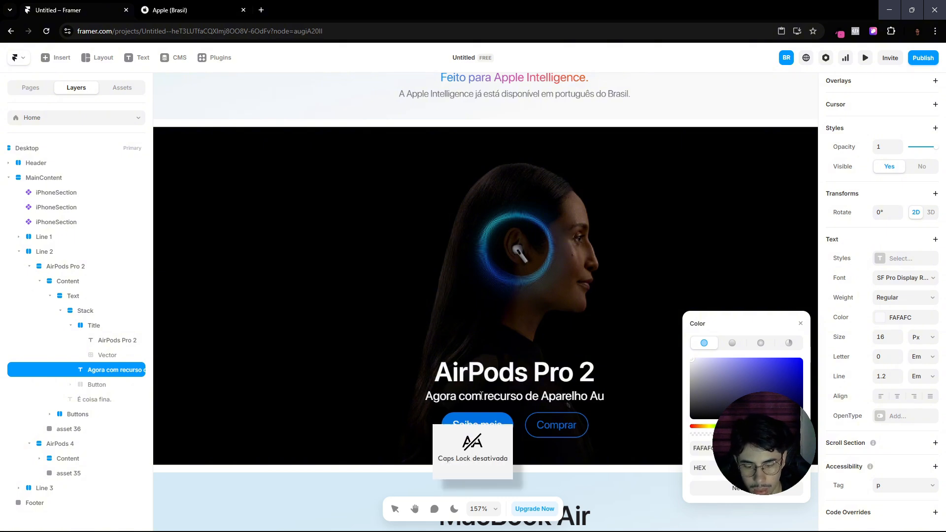
{"action": "type", "text": "ditivo."}
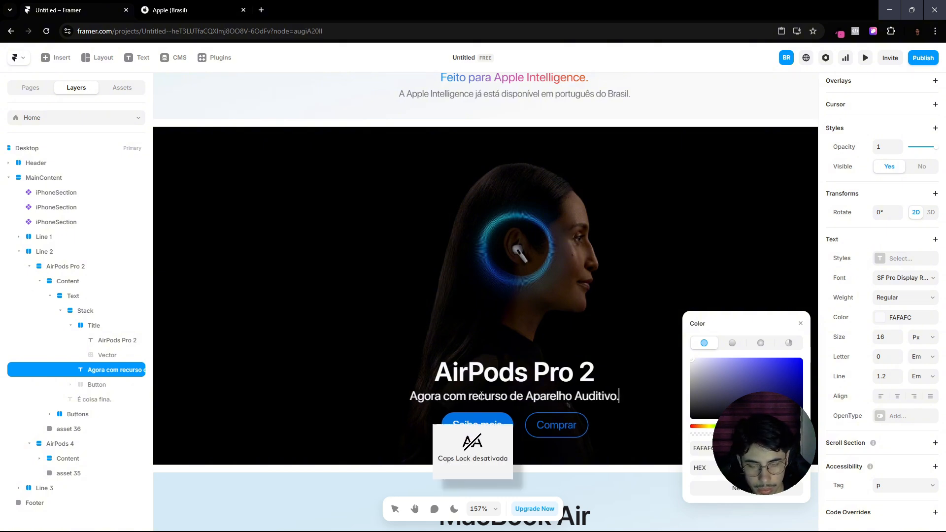
{"action": "key", "text": "Escape"}
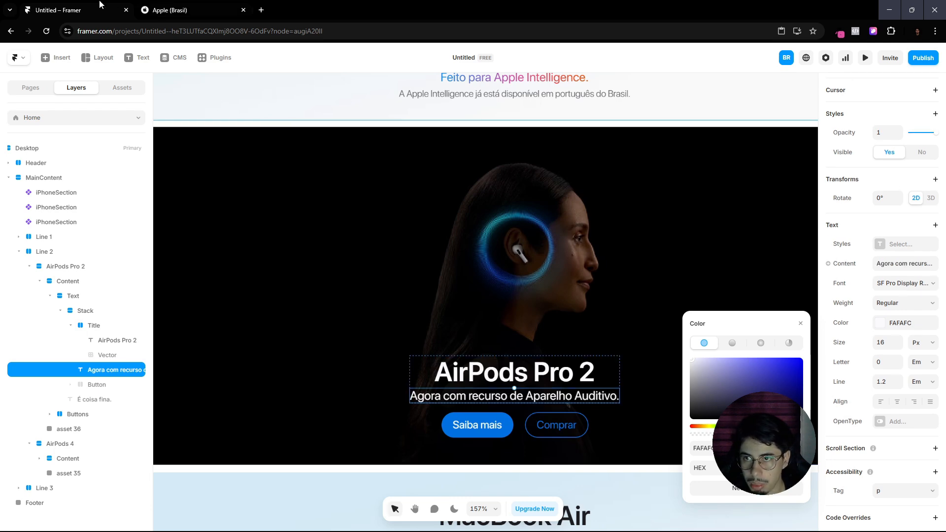
Step: Compare the AirPods Pro 2 card with the Apple reference page and close the text colour picker
{"action": "left_click", "coordinate": [158, 10]}
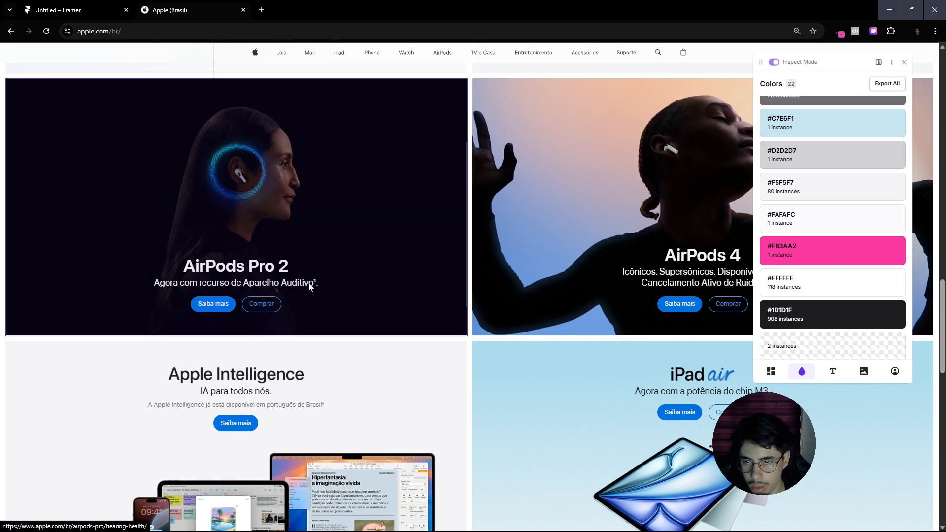
{"action": "left_click", "coordinate": [55, 10]}
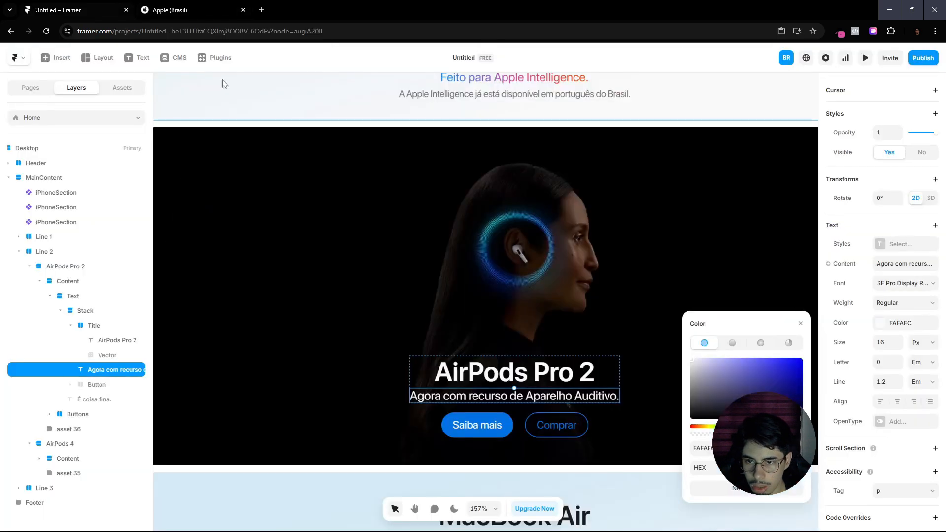
{"action": "left_click", "coordinate": [800, 324]}
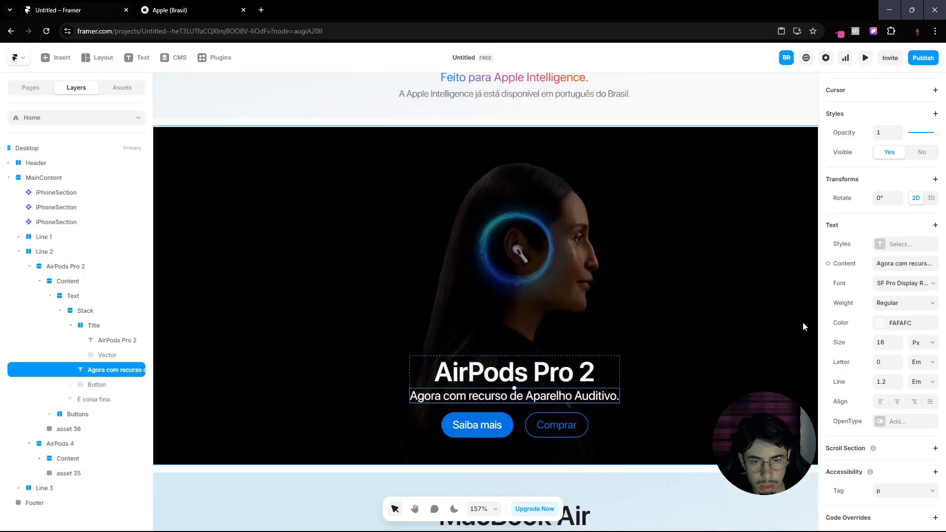
{"action": "left_click", "coordinate": [728, 310]}
{"action": "left_click", "coordinate": [170, 8]}
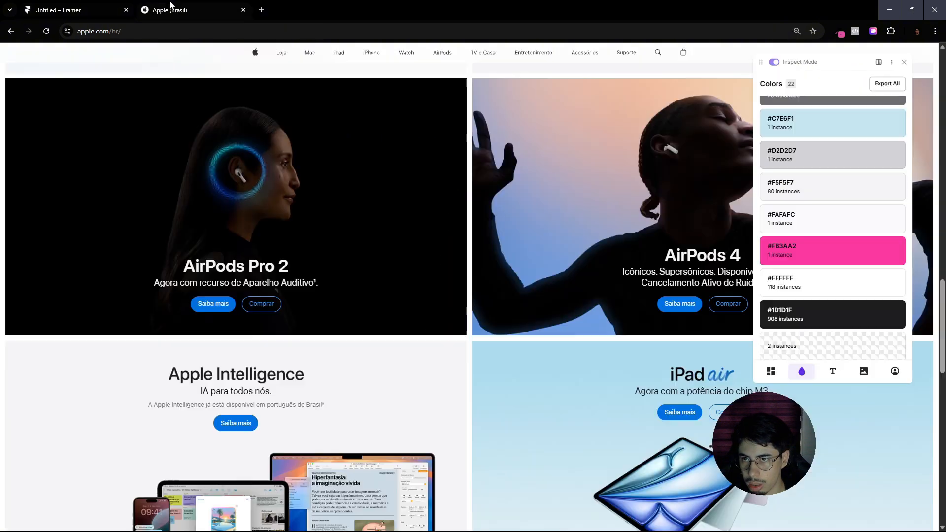
{"action": "left_click", "coordinate": [91, 5]}
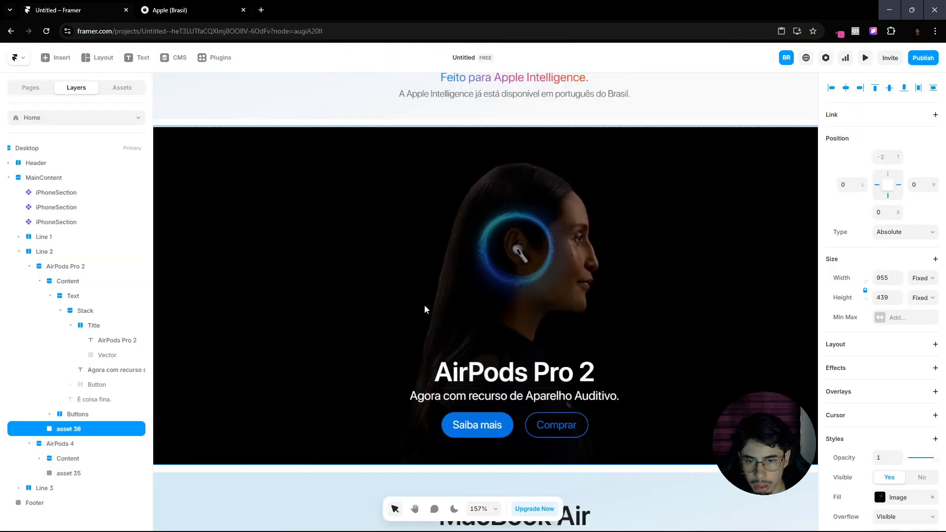
{"action": "scroll", "coordinate": [426, 309], "scroll_direction": "down", "scroll_amount": 5}
{"action": "left_click", "coordinate": [259, 313]}
{"action": "left_click_drag", "start_coordinate": [299, 327], "coordinate": [181, 336]}
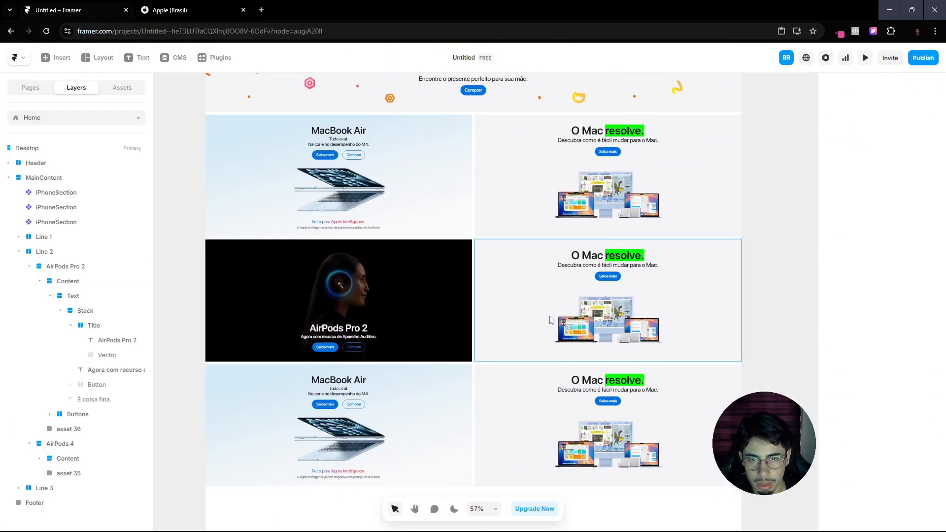
Step: Check the AirPods 4 card on the Apple reference page and close the colour inspector overlay there
{"action": "left_click", "coordinate": [171, 9]}
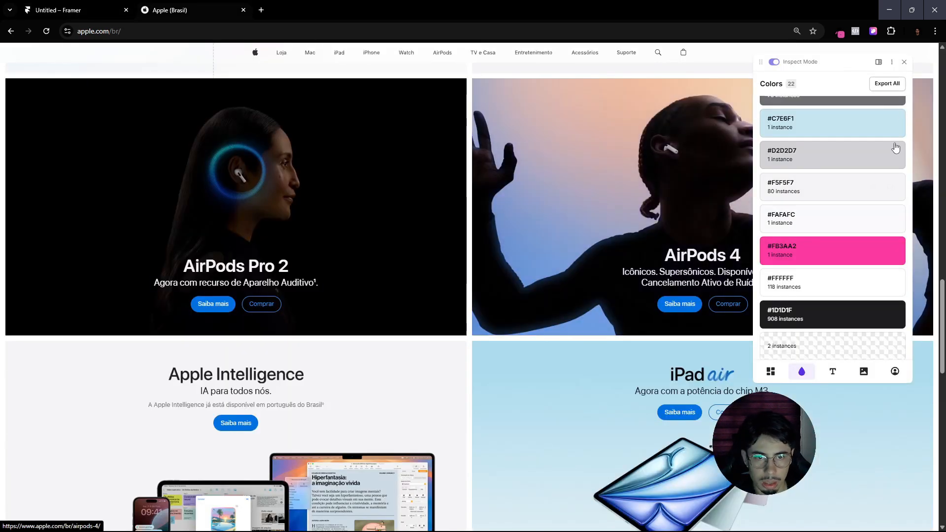
{"action": "left_click", "coordinate": [904, 62]}
{"action": "left_click", "coordinate": [52, 4]}
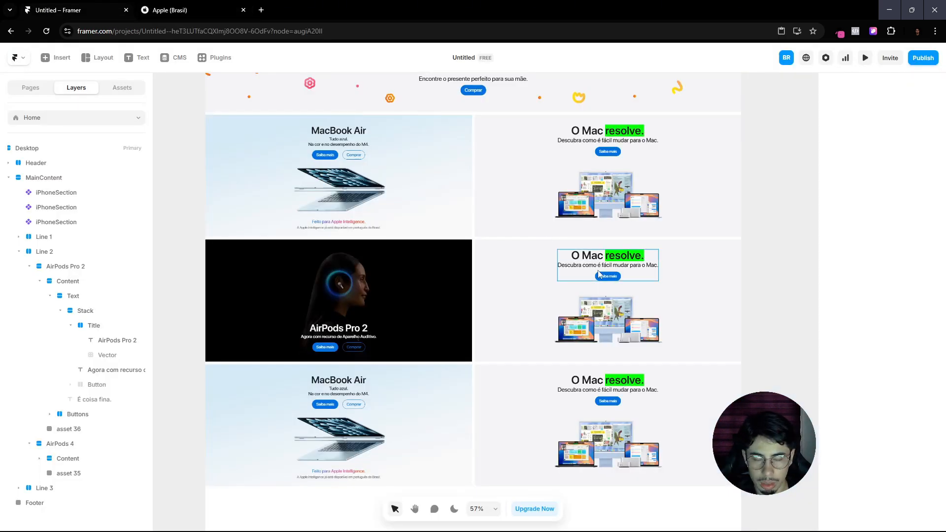
Step: Switch to Figma, copy the AirPods 4 image asset 37 with the Figma to HTML with Framer plugin, and return to Framer
{"action": "left_click", "coordinate": [598, 270]}
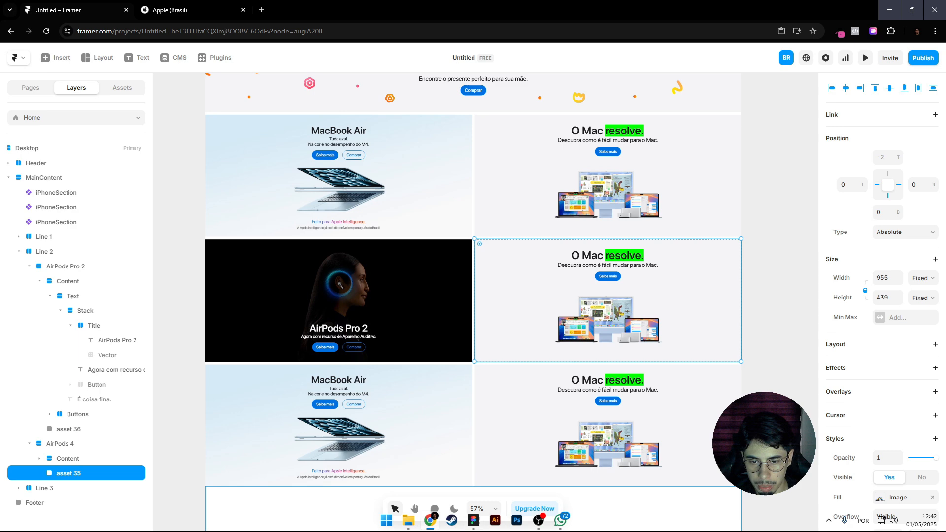
{"action": "left_click", "coordinate": [473, 519]}
{"action": "key", "text": "ctrl+v"}
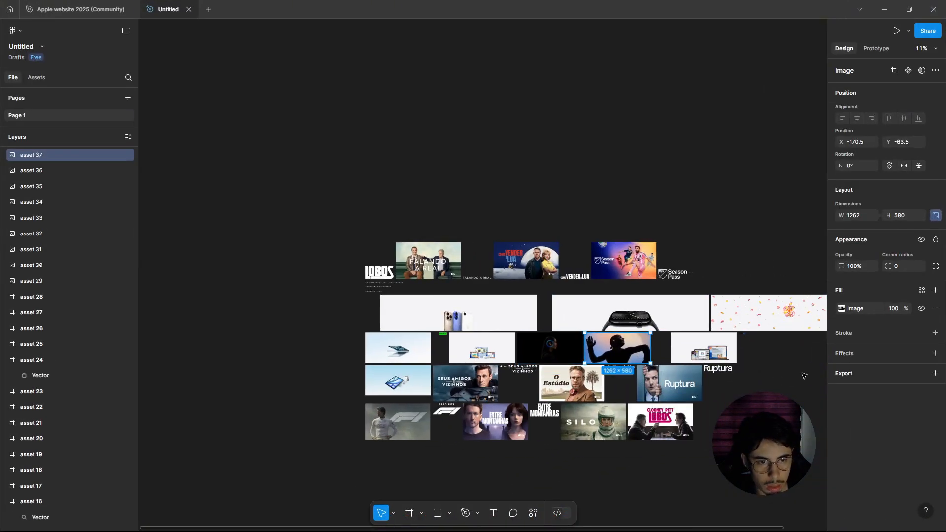
{"action": "left_click", "coordinate": [533, 513]}
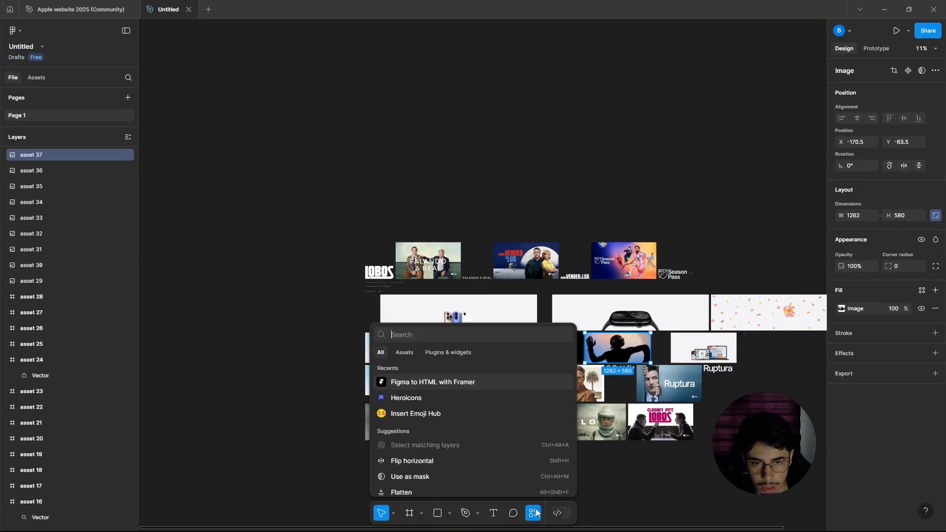
{"action": "left_click", "coordinate": [436, 383]}
{"action": "left_click", "coordinate": [427, 339]}
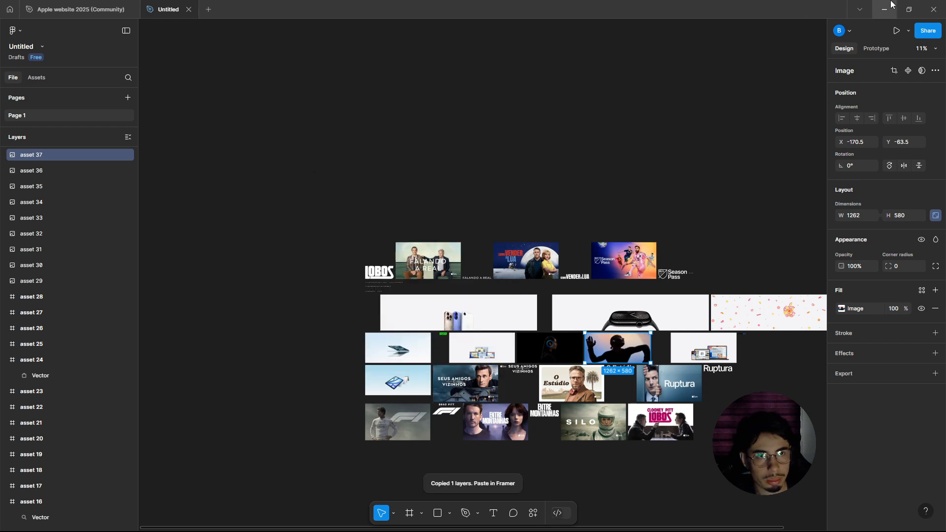
{"action": "left_click", "coordinate": [885, 9]}
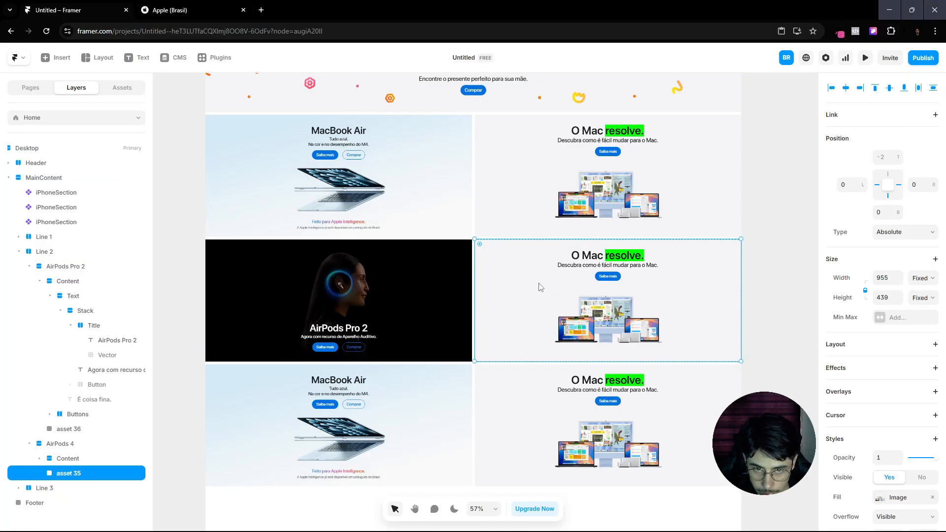
Step: Paste asset 37 into the AirPods 4 card and set its position type to Absolute
{"action": "left_click", "coordinate": [30, 266]}
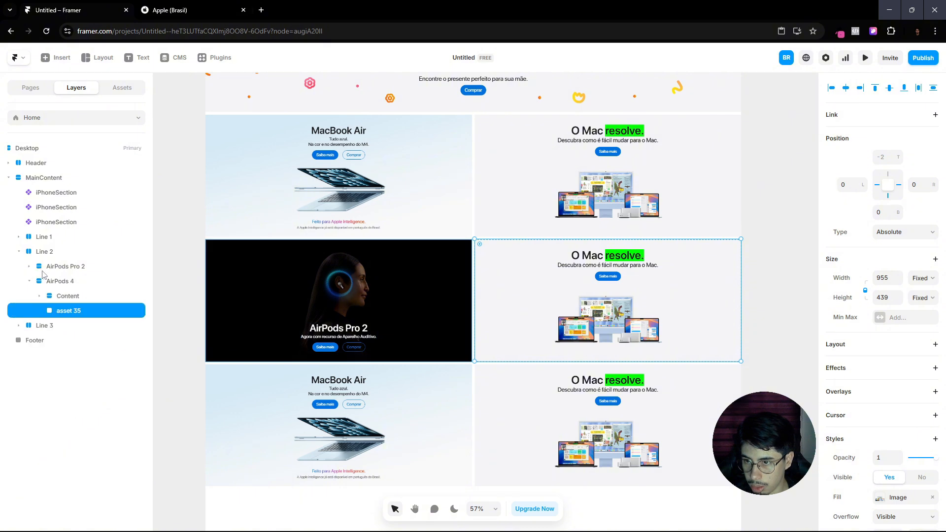
{"action": "left_click", "coordinate": [55, 281]}
{"action": "key", "text": "ctrl+v"}
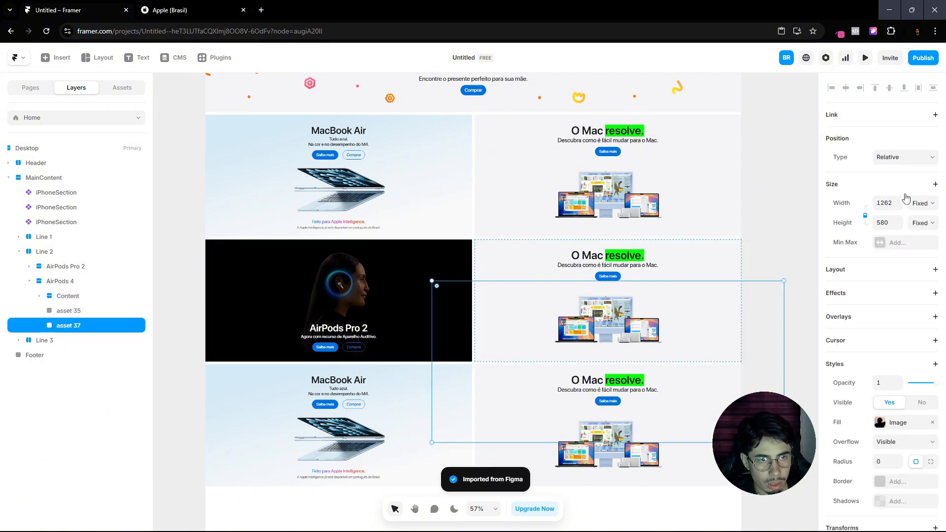
{"action": "left_click", "coordinate": [904, 157]}
{"action": "left_click", "coordinate": [897, 168]}
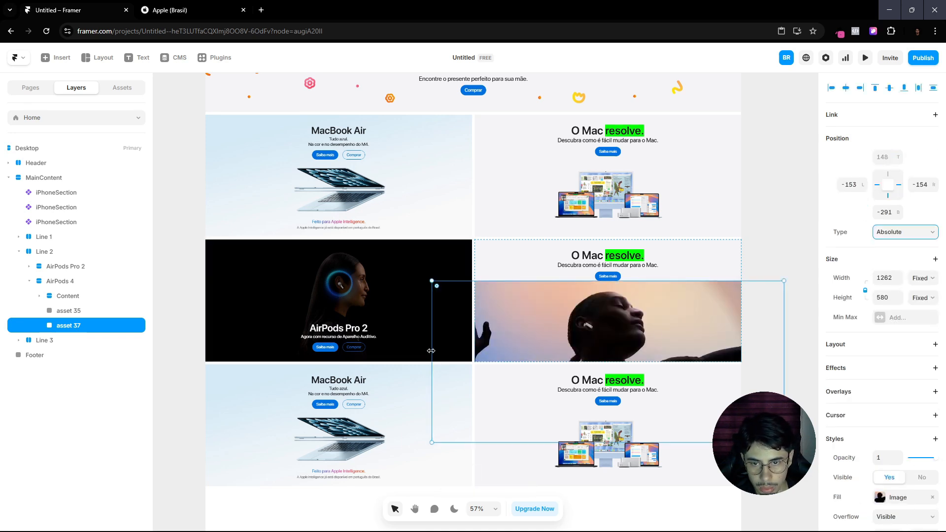
Step: Resize asset 37 to the AirPods 4 card's width, 955 by 439, and set its bottom offset to 0
{"action": "left_click_drag", "start_coordinate": [431, 349], "coordinate": [476, 341]}
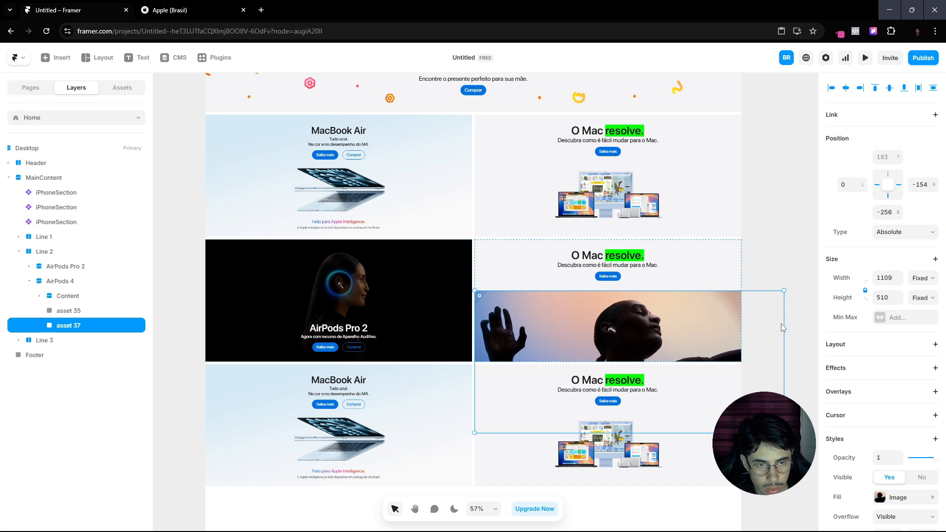
{"action": "left_click_drag", "start_coordinate": [783, 327], "coordinate": [742, 329]}
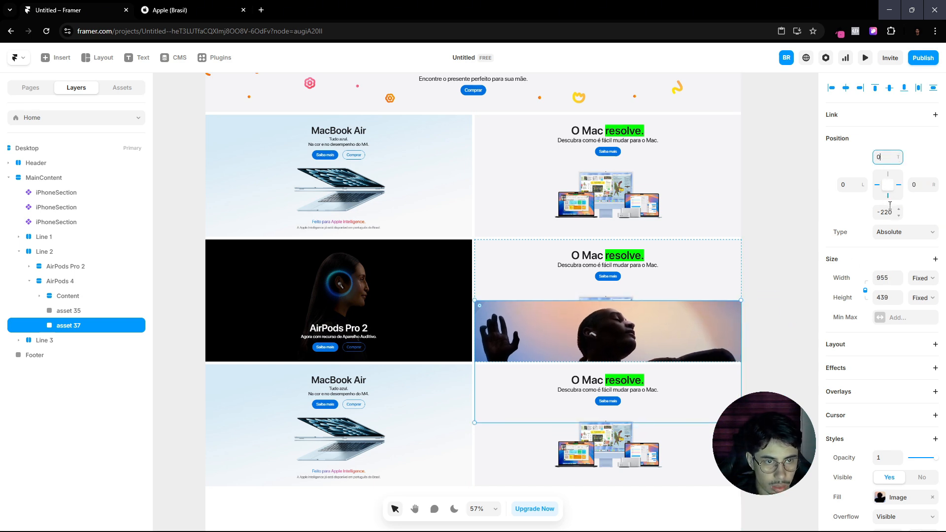
{"action": "left_click", "coordinate": [888, 211]}
{"action": "type", "text": "0"}
{"action": "left_click", "coordinate": [835, 260]}
Step: Delete the old Mac image, asset 35, from the AirPods 4 card
{"action": "left_click", "coordinate": [90, 310]}
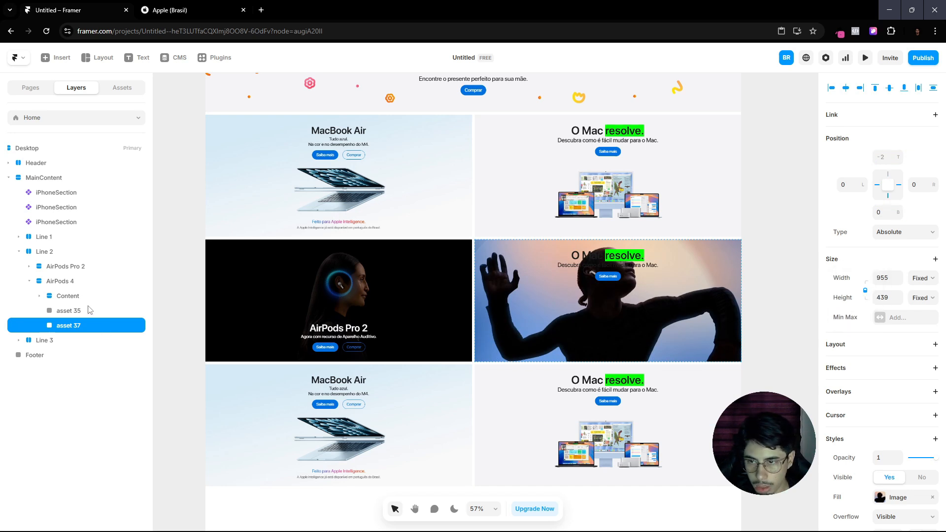
{"action": "left_click", "coordinate": [86, 309]}
{"action": "key", "text": "Delete"}
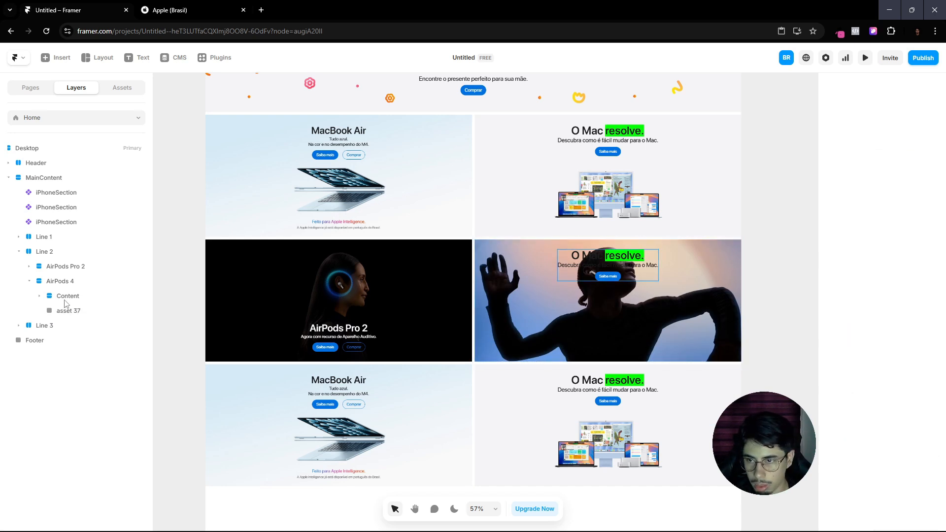
Step: Compare with the Apple reference page and delete the "O Mac resolve." Content stack from the AirPods 4 card
{"action": "left_click", "coordinate": [66, 296]}
{"action": "left_click", "coordinate": [173, 6]}
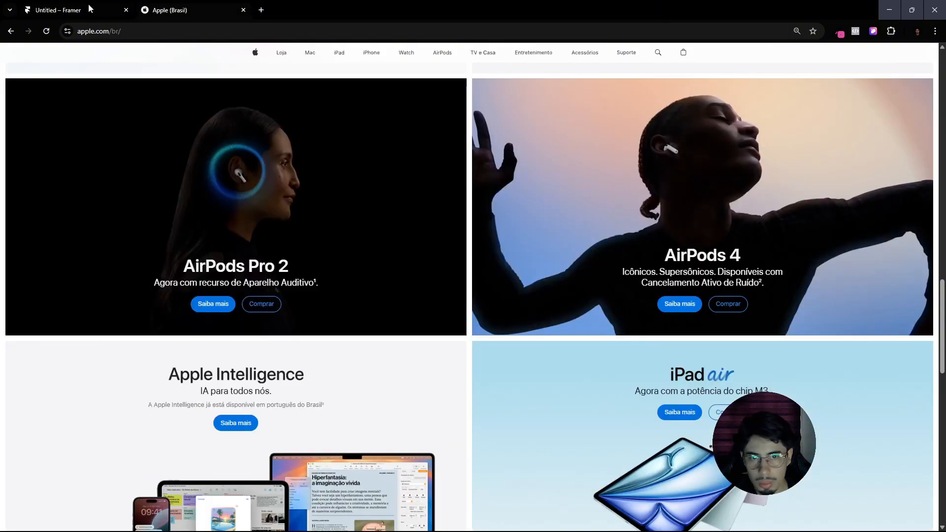
{"action": "left_click", "coordinate": [90, 7]}
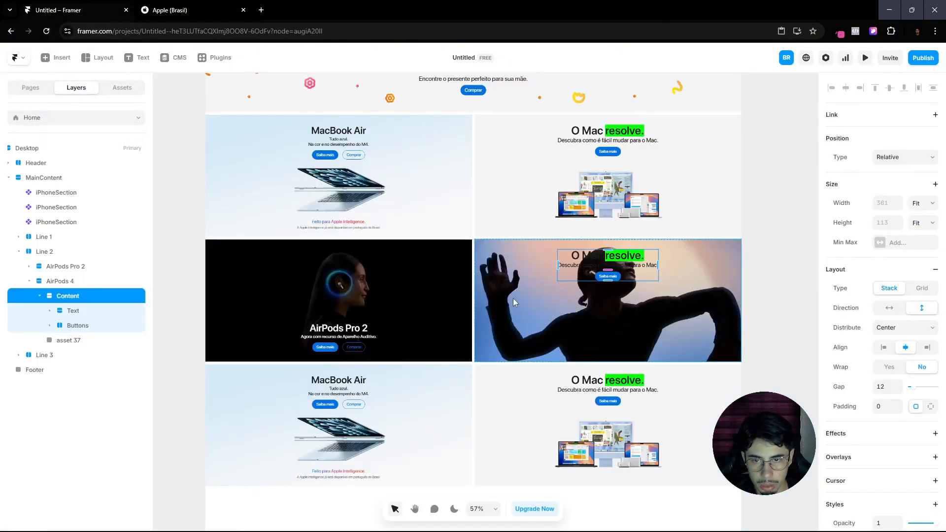
{"action": "left_click", "coordinate": [41, 297]}
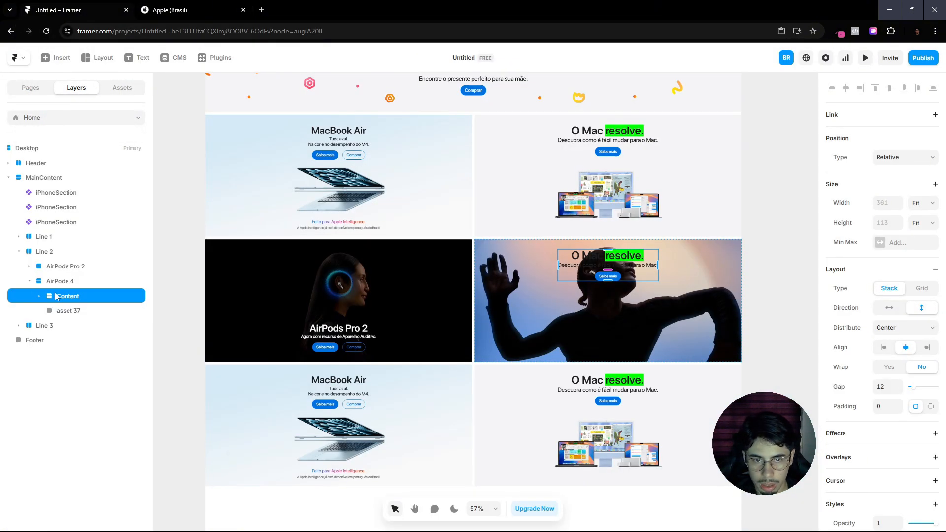
{"action": "key", "text": "Delete"}
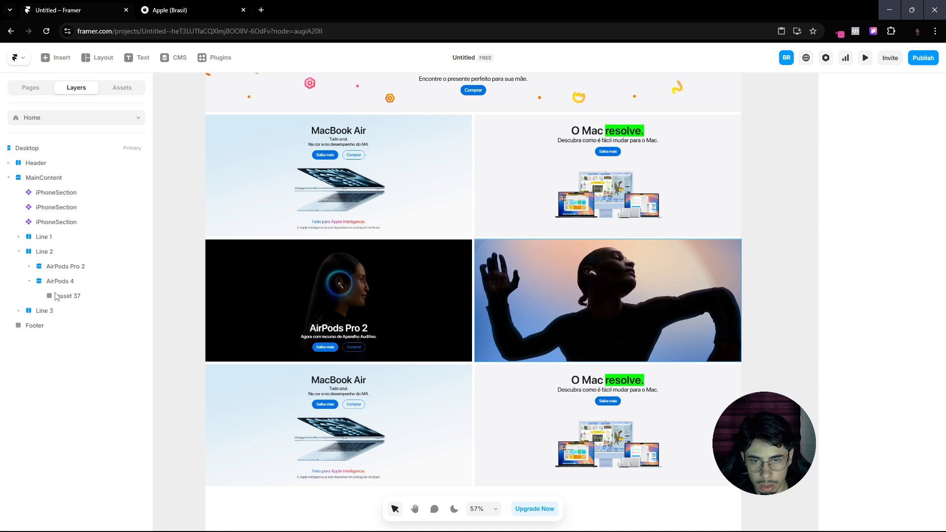
Step: Copy the AirPods Pro 2 card's Content stack into the AirPods 4 card and glance at the Apple reference page
{"action": "left_click", "coordinate": [359, 343]}
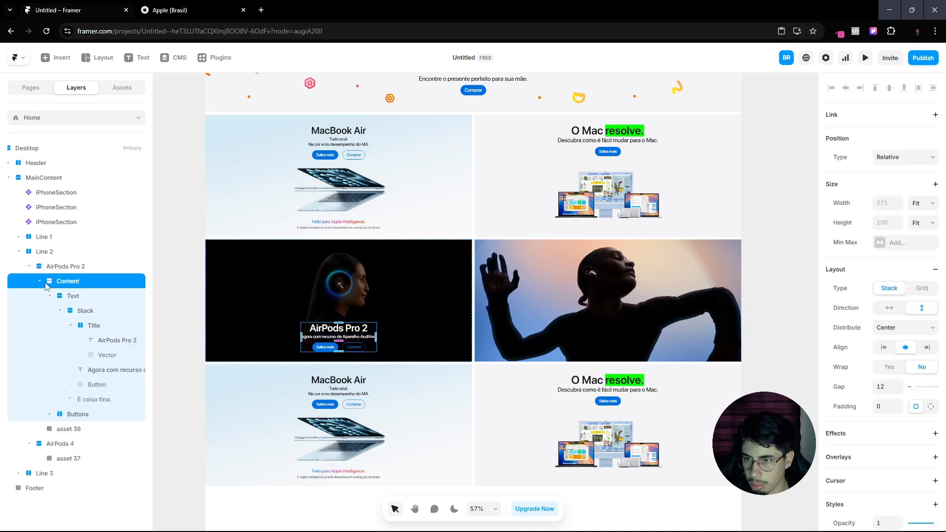
{"action": "left_click", "coordinate": [44, 283]}
{"action": "left_click", "coordinate": [62, 266]}
{"action": "left_click", "coordinate": [29, 266]}
{"action": "left_click", "coordinate": [60, 281]}
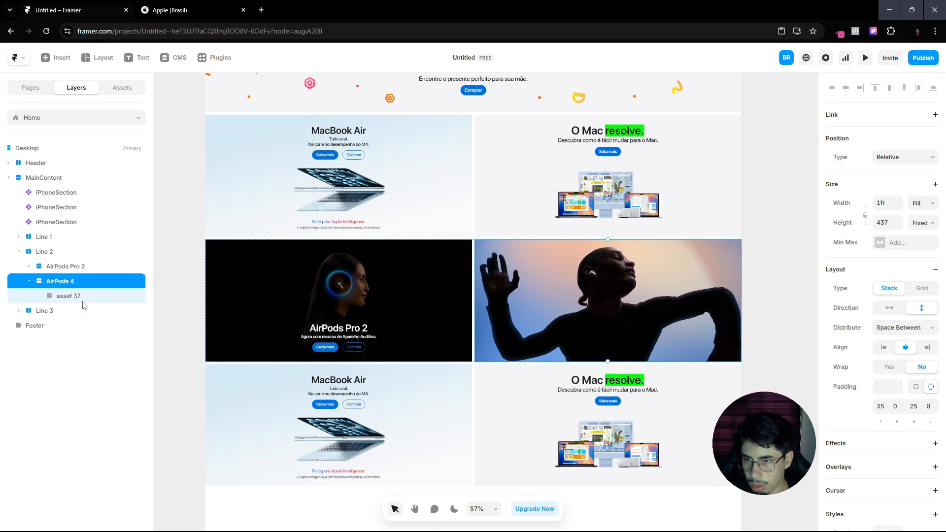
{"action": "key", "text": "ctrl+v"}
{"action": "left_click", "coordinate": [232, 10]}
{"action": "left_click", "coordinate": [74, 9]}
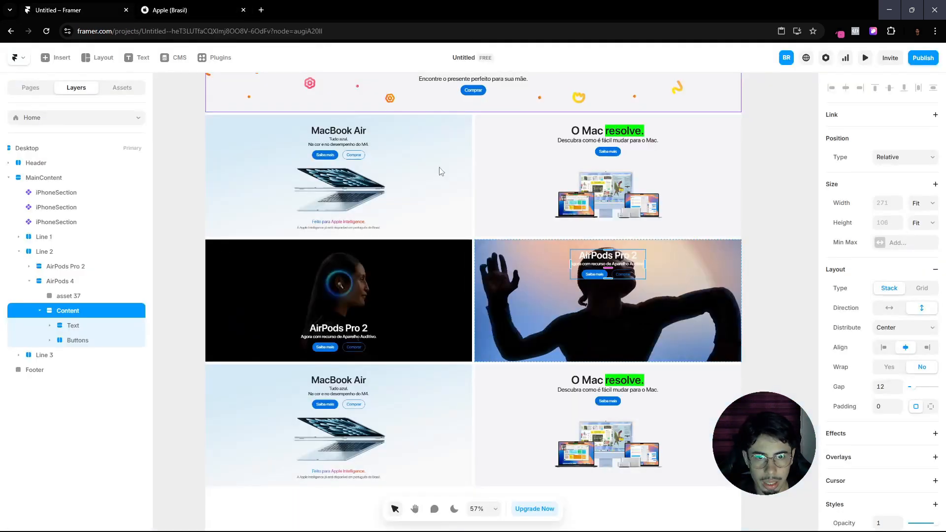
Step: Move the pasted Content stack above asset 37 in the AirPods 4 card's layer order
{"action": "left_click", "coordinate": [62, 281]}
{"action": "left_click", "coordinate": [49, 308]}
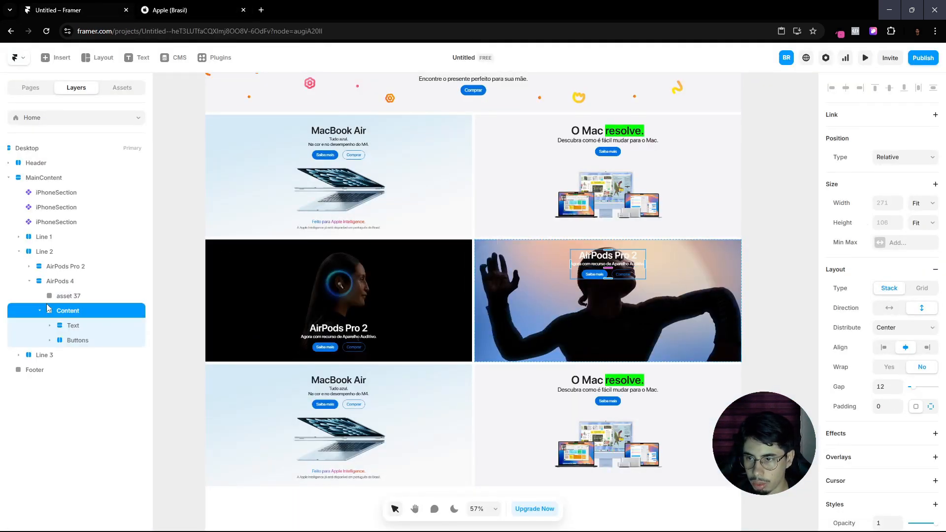
{"action": "left_click_drag", "start_coordinate": [48, 308], "coordinate": [66, 284]}
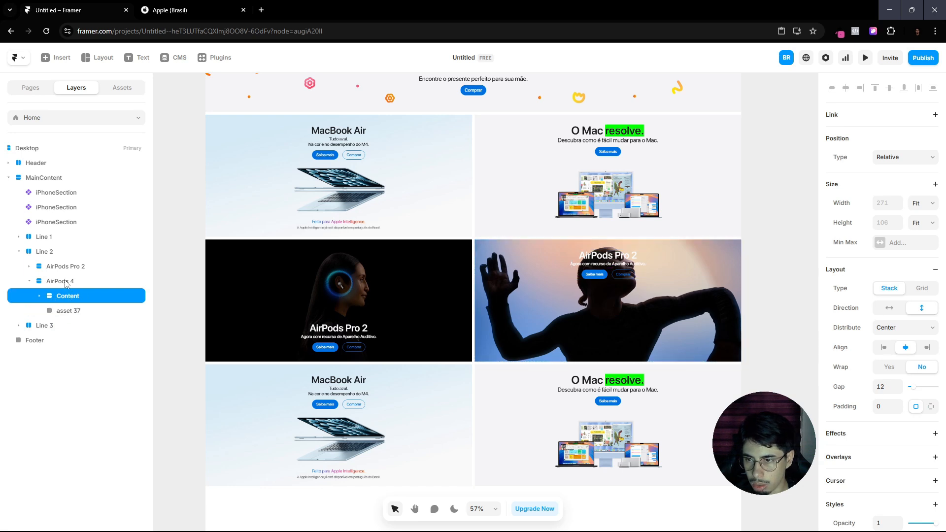
Step: Set the AirPods 4 card's stack distribution to End
{"action": "left_click", "coordinate": [66, 282]}
{"action": "left_click", "coordinate": [903, 330]}
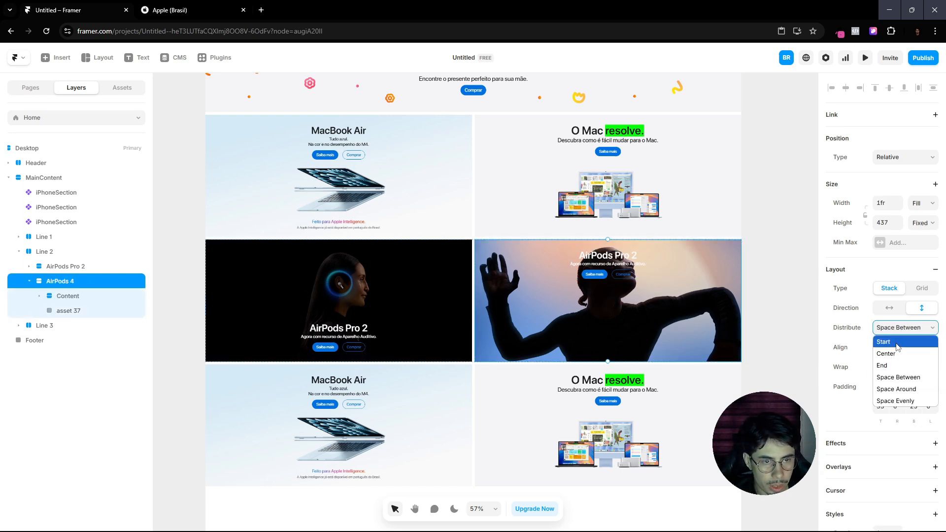
{"action": "left_click", "coordinate": [889, 383]}
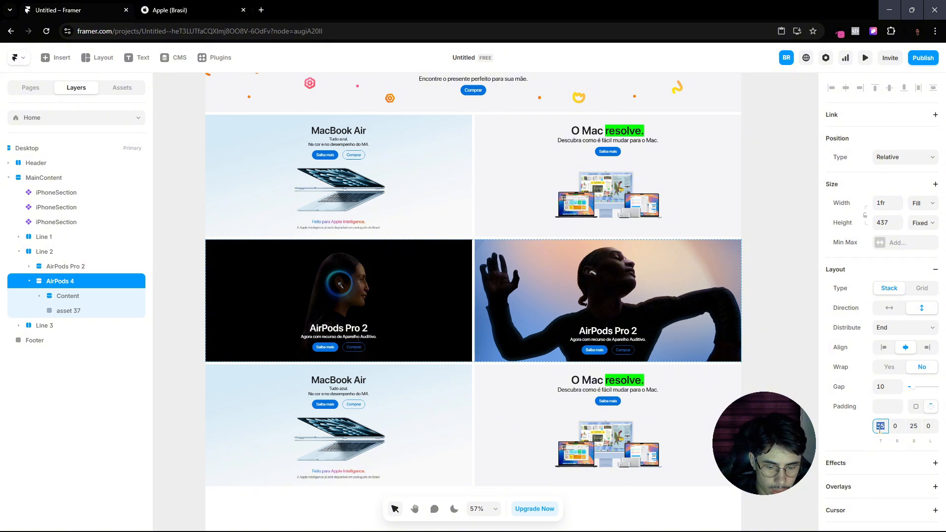
{"action": "left_click", "coordinate": [784, 418]}
Step: Change the title in the AirPods 4 card's text from "AirPods Pro 2" to "AirPods 4"
{"action": "scroll", "coordinate": [607, 319], "scroll_direction": "up", "scroll_amount": 5}
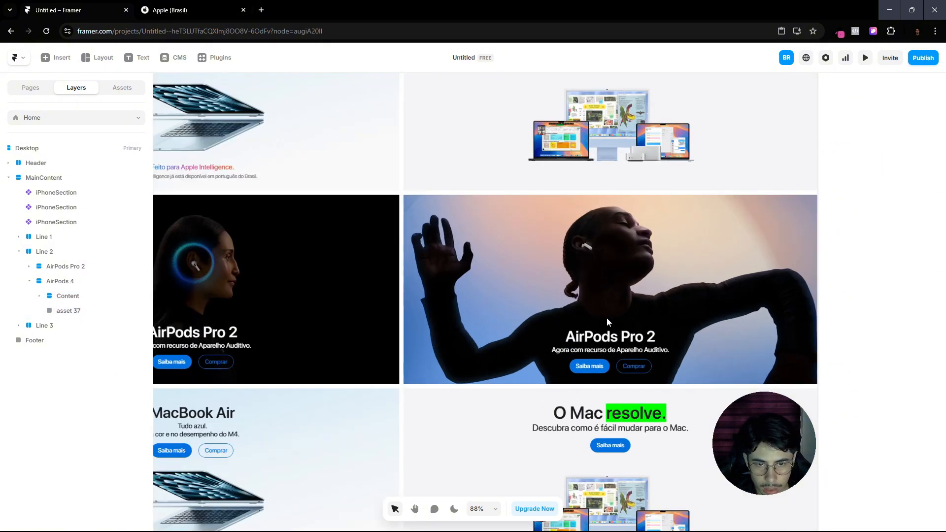
{"action": "left_click", "coordinate": [173, 11]}
{"action": "left_click", "coordinate": [84, 5]}
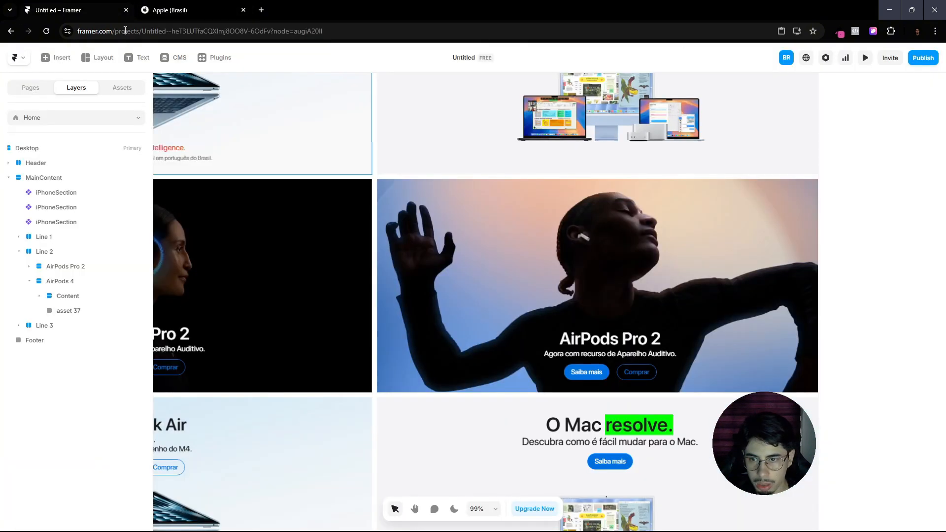
{"action": "scroll", "coordinate": [634, 346], "scroll_direction": "up", "scroll_amount": 5}
{"action": "left_click", "coordinate": [634, 345]}
{"action": "double_click", "coordinate": [634, 344]}
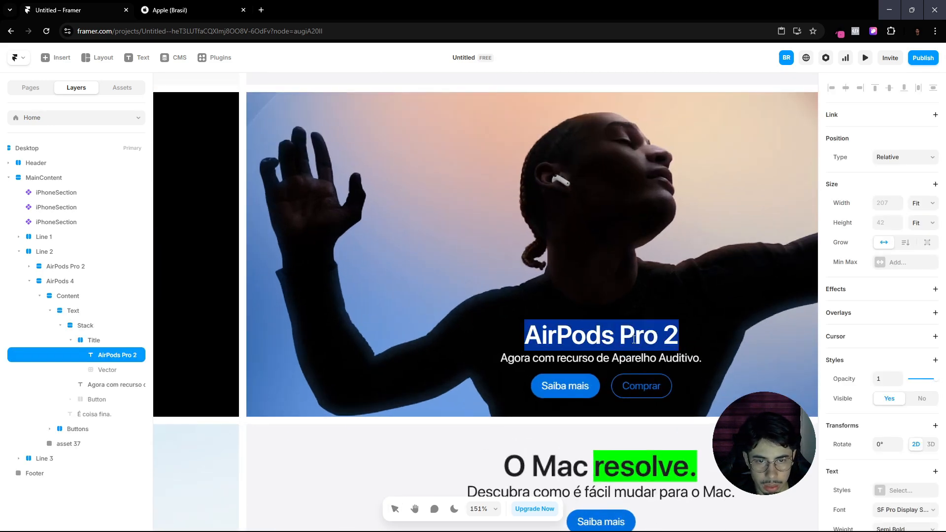
{"action": "left_click_drag", "start_coordinate": [619, 336], "coordinate": [792, 335]}
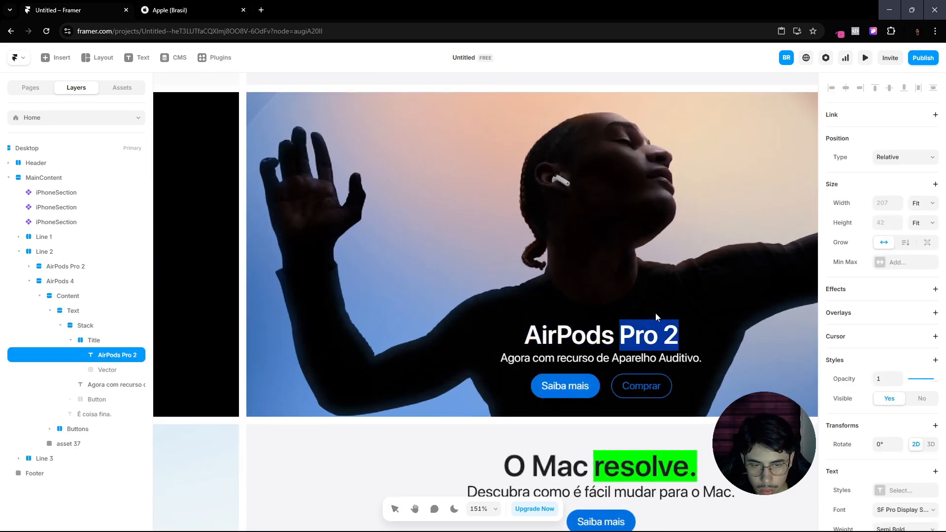
{"action": "type", "text": "4"}
Step: Replace the AirPods 4 card's subtitle with "Icônicos. Supersônicos. Disponíveis com", checking the wording on the Apple reference page
{"action": "left_click", "coordinate": [132, 7]}
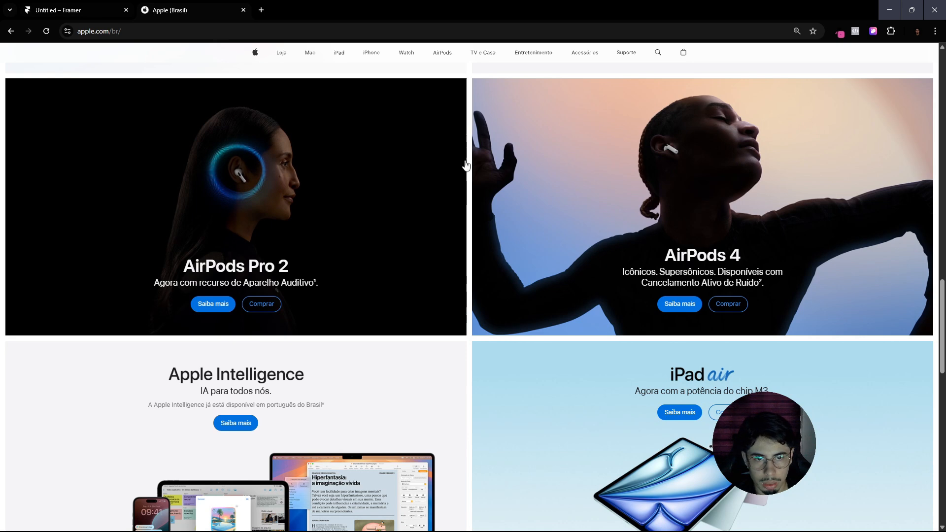
{"action": "left_click", "coordinate": [89, 10]}
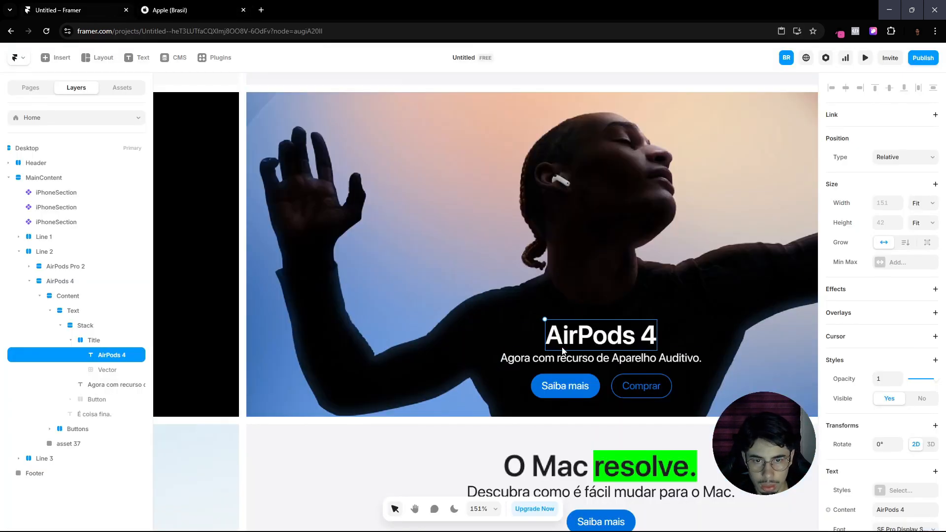
{"action": "double_click", "coordinate": [575, 358]}
{"action": "type", "text": "I"}
{"action": "key", "text": "Caps_Lock"}
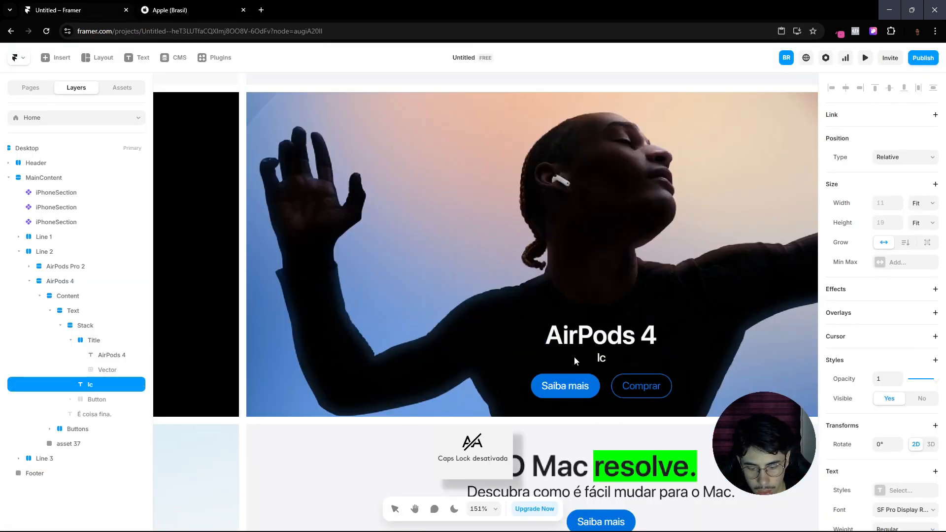
{"action": "type", "text": "cônicos."}
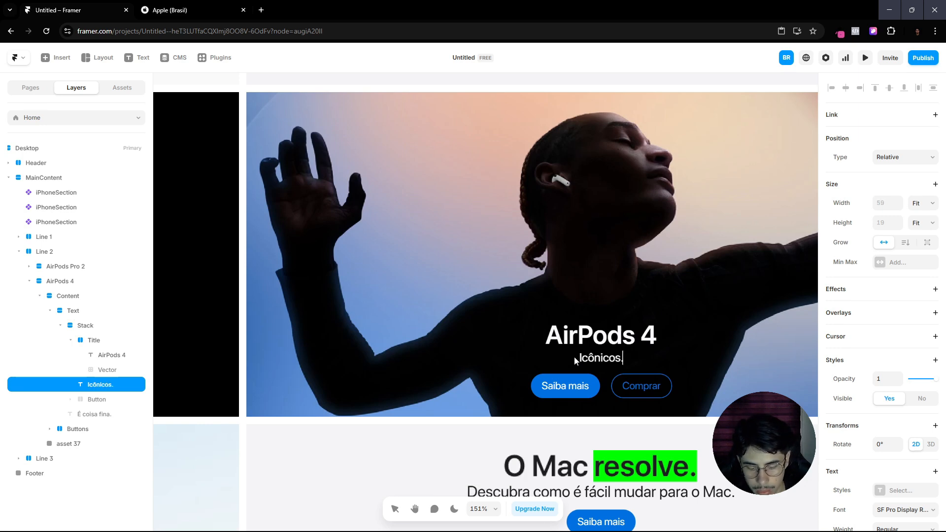
{"action": "type", "text": " Supers"}
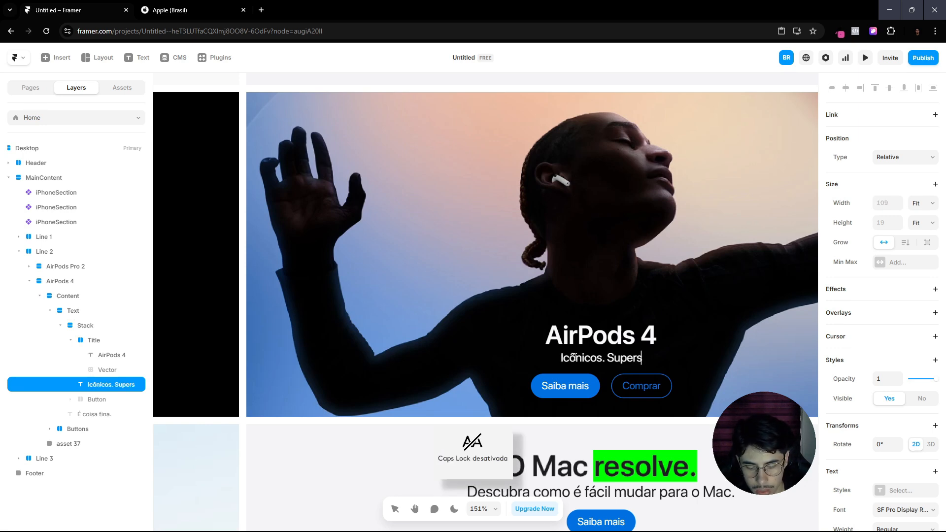
{"action": "type", "text": "ônicos."}
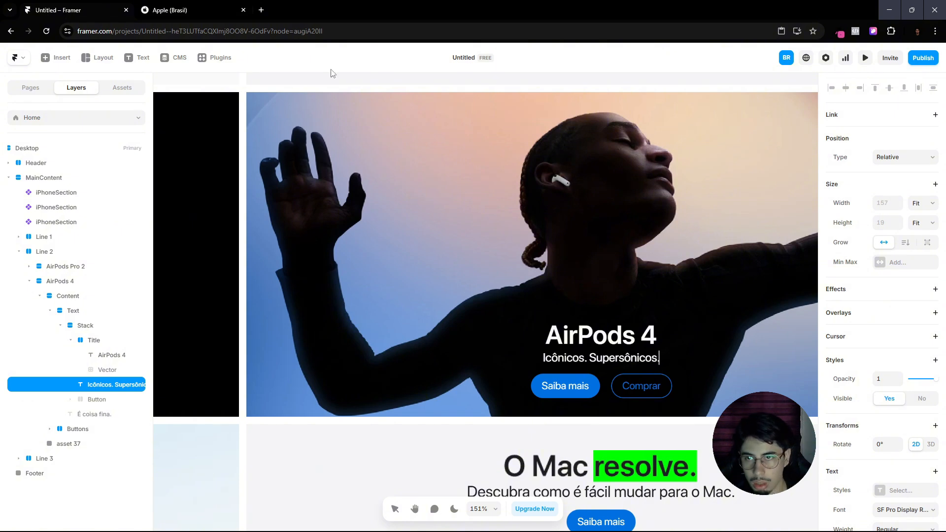
{"action": "left_click", "coordinate": [201, 5]}
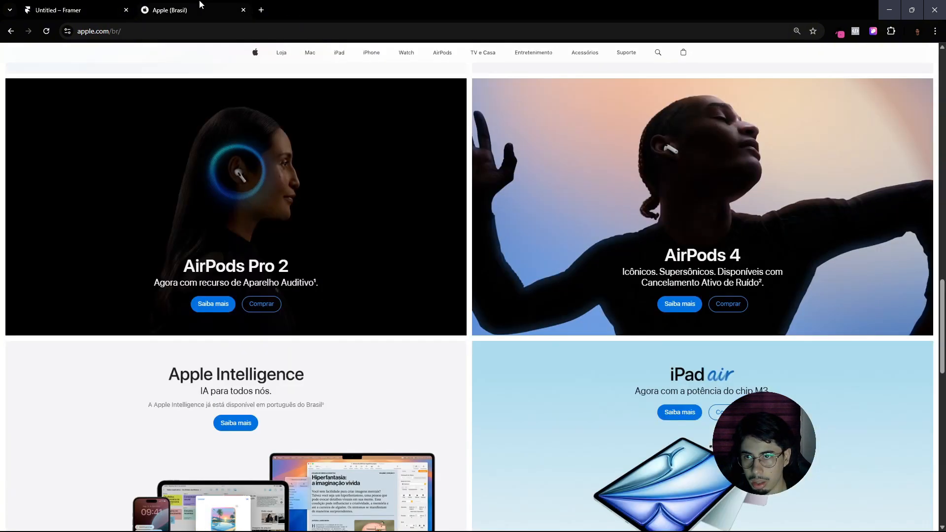
{"action": "left_click", "coordinate": [66, 5]}
{"action": "type", "text": ". D"}
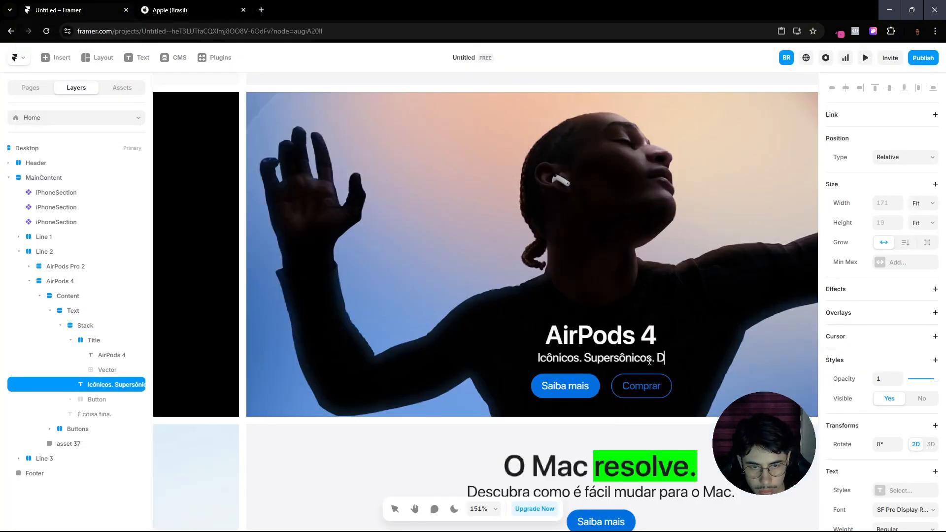
{"action": "key", "text": "Caps_Lock"}
{"action": "type", "text": "isponíveis com"}
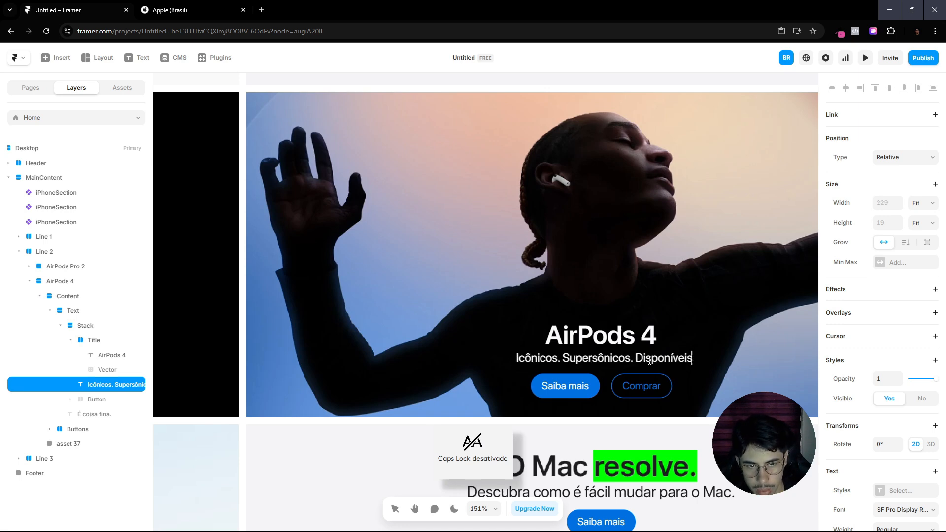
Step: Complete the AirPods 4 subtitle with "Cancelamento Ativo de Ruído." after checking the Apple reference page
{"action": "left_click", "coordinate": [246, 6]}
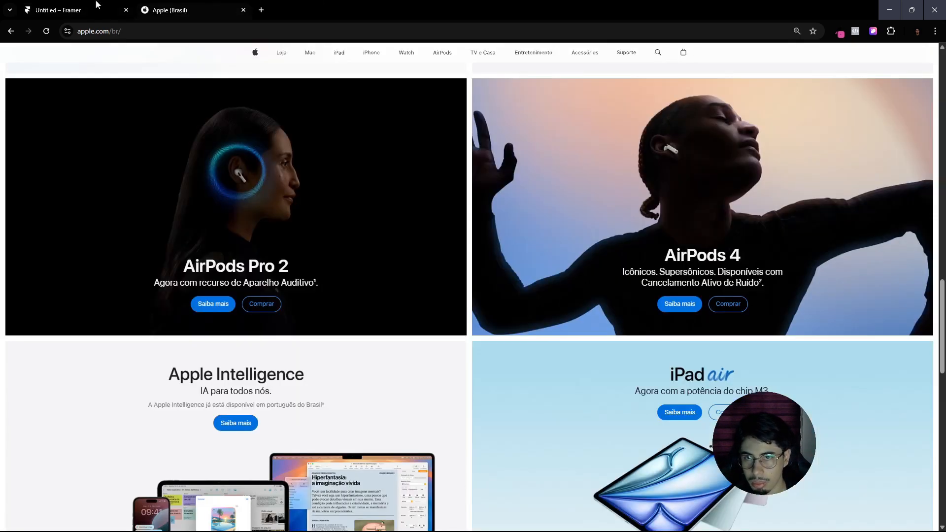
{"action": "left_click", "coordinate": [49, 6]}
{"action": "key", "text": "Caps_Lock"}
{"action": "type", "text": "Cancelamento A"}
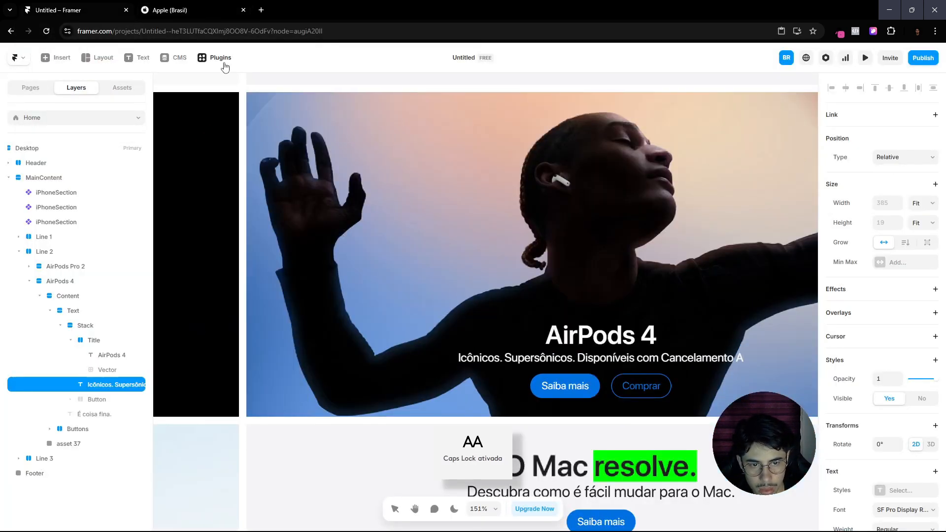
{"action": "type", "text": "TIV"}
{"action": "key", "text": "BackSpace"}
{"action": "key", "text": "BackSpace"}
{"action": "key", "text": "BackSpace"}
{"action": "key", "text": "Caps_Lock"}
{"action": "type", "text": "t"}
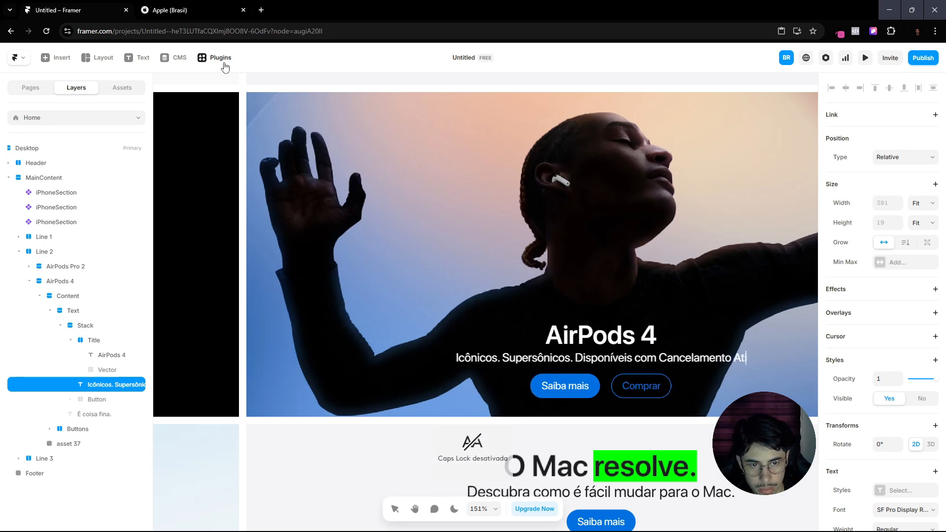
{"action": "type", "text": "ivo de Ruíd"}
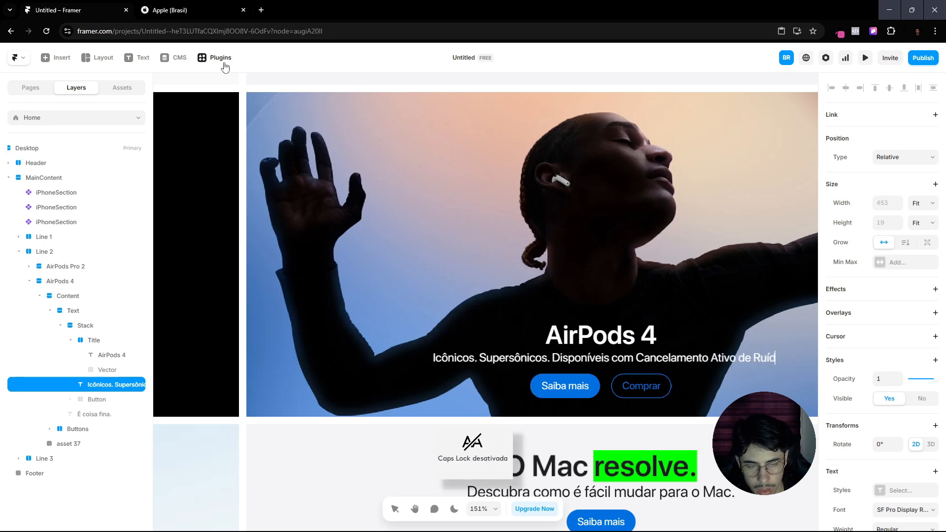
{"action": "type", "text": "o."}
{"action": "key", "text": "Escape"}
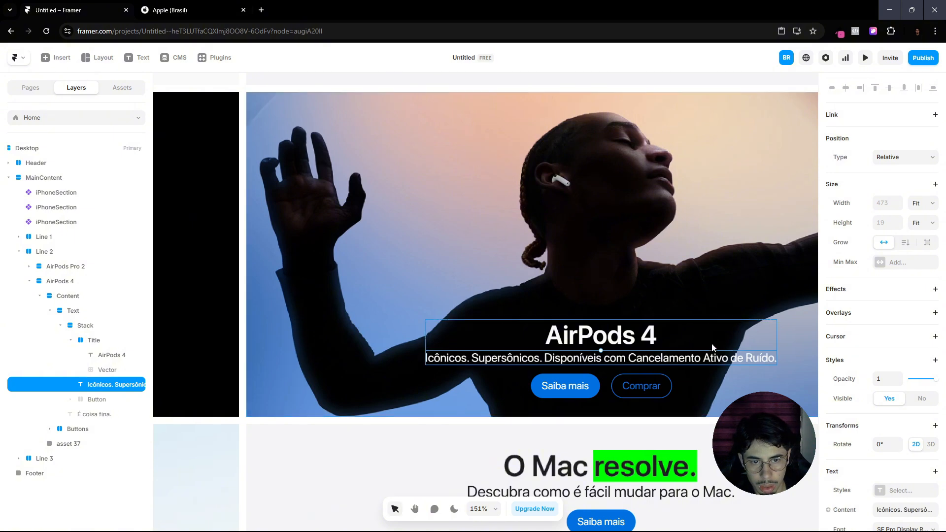
Step: Give the AirPods 4 subtitle a relative width of 57% so it wraps onto two lines, and center-align its text
{"action": "left_click", "coordinate": [134, 6]}
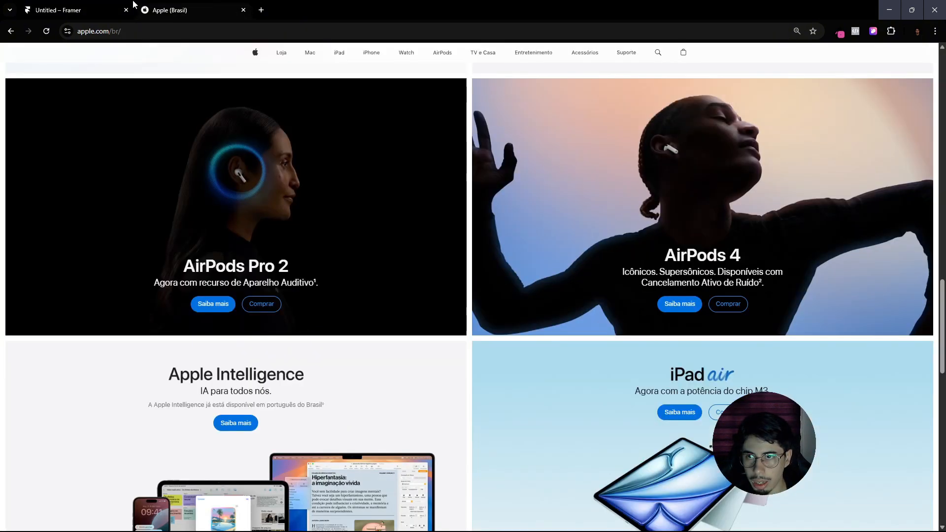
{"action": "left_click", "coordinate": [65, 16]}
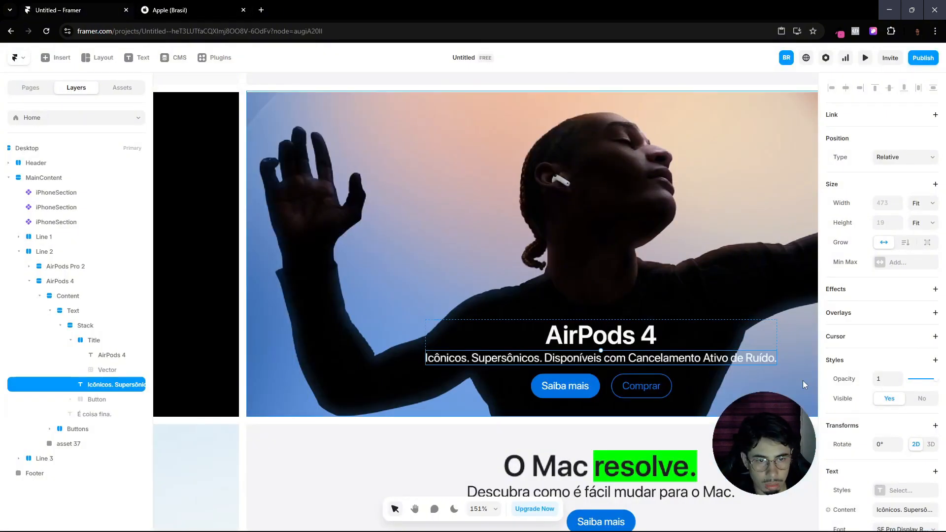
{"action": "left_click", "coordinate": [922, 203]}
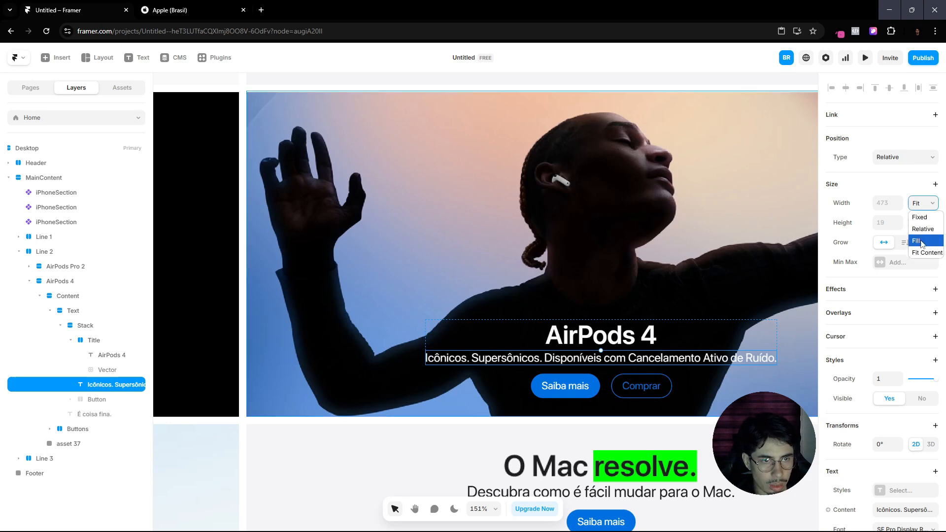
{"action": "left_click", "coordinate": [923, 229]}
{"action": "left_click_drag", "start_coordinate": [777, 358], "coordinate": [633, 355]}
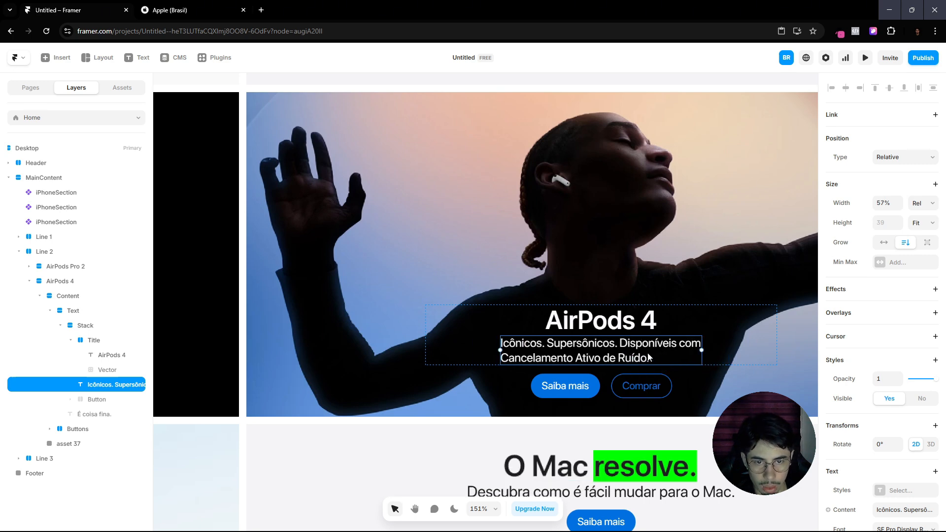
{"action": "scroll", "coordinate": [897, 389], "scroll_direction": "down", "scroll_amount": 5}
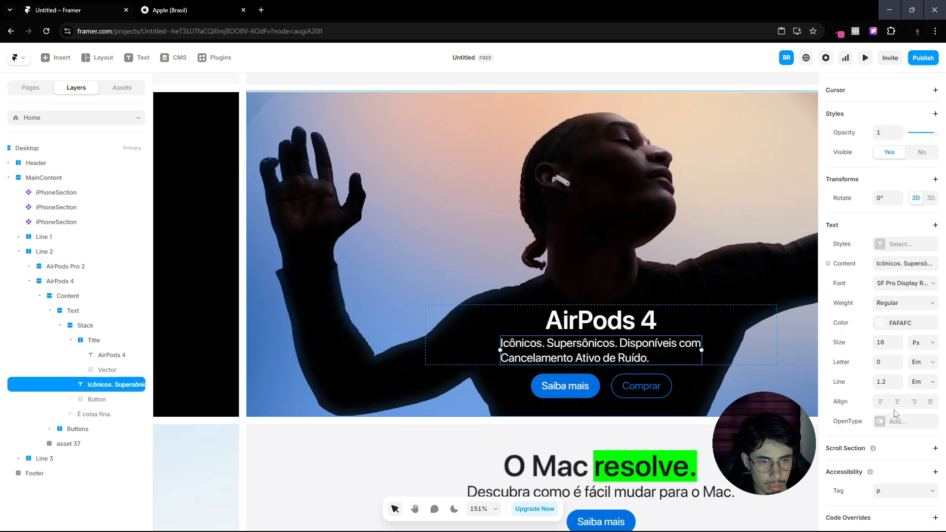
{"action": "left_click", "coordinate": [896, 402]}
{"action": "left_click", "coordinate": [687, 256]}
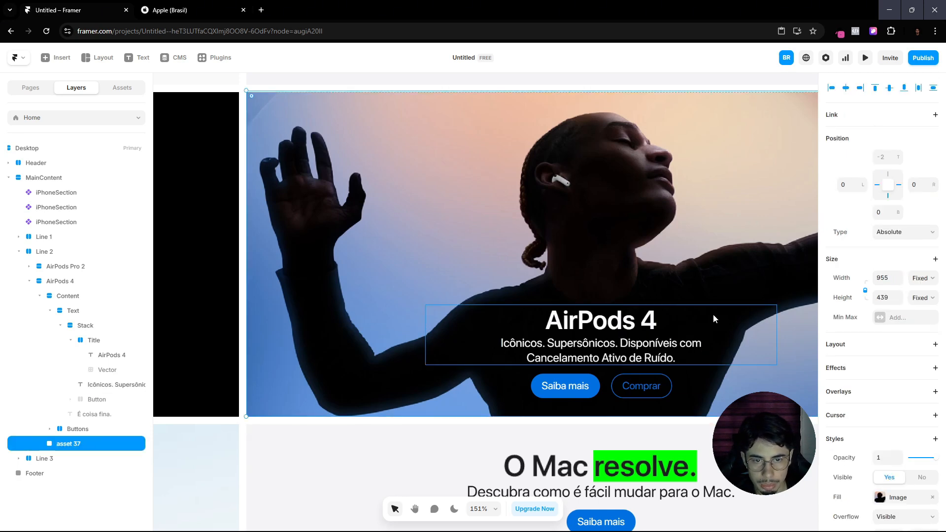
Step: Compare the AirPods row with the Apple reference page and look at the row beneath it
{"action": "left_click", "coordinate": [153, 7]}
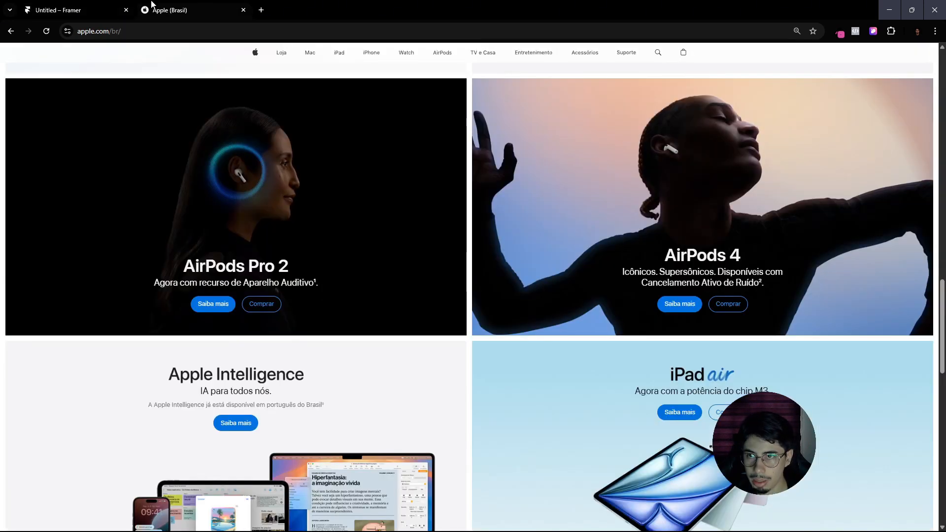
{"action": "left_click", "coordinate": [96, 6]}
{"action": "scroll", "coordinate": [604, 290], "scroll_direction": "down", "scroll_amount": 10}
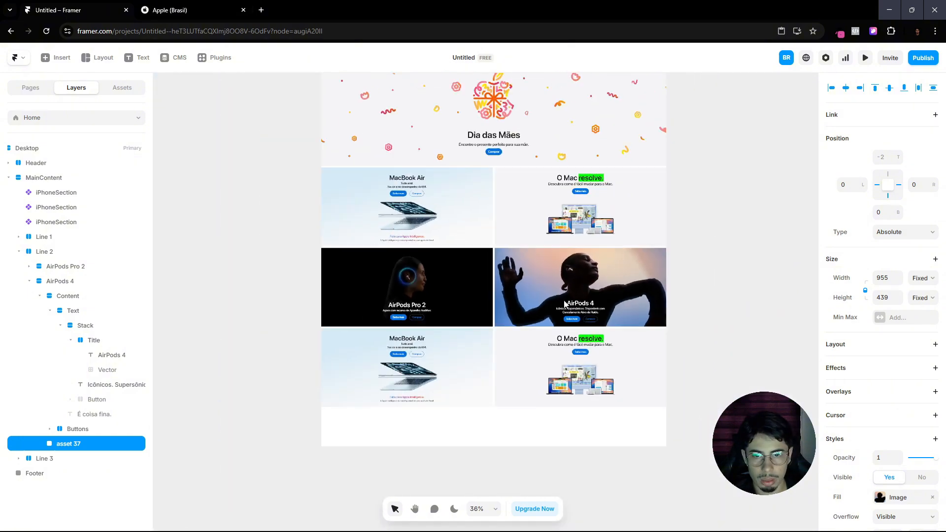
{"action": "left_click", "coordinate": [187, 5]}
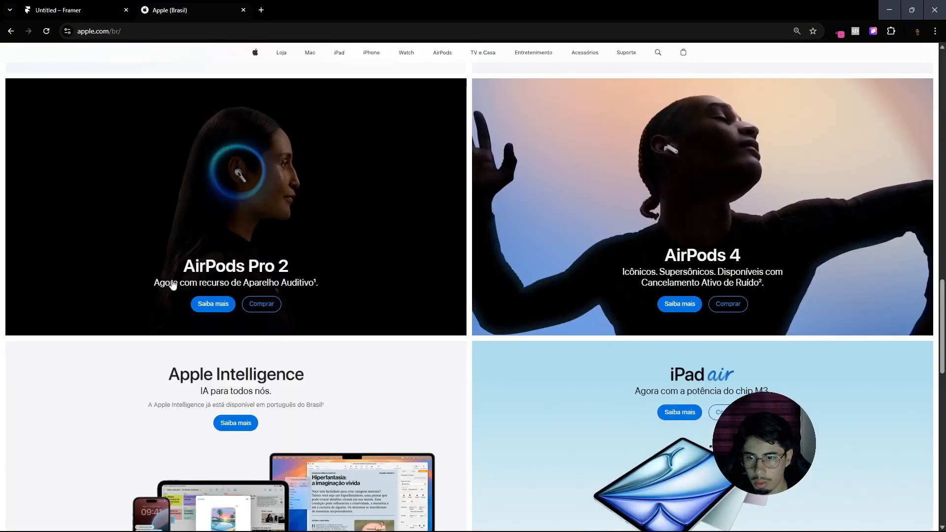
{"action": "scroll", "coordinate": [174, 285], "scroll_direction": "down", "scroll_amount": 6}
{"action": "scroll", "coordinate": [189, 288], "scroll_direction": "up", "scroll_amount": 3}
{"action": "left_click", "coordinate": [42, 4]}
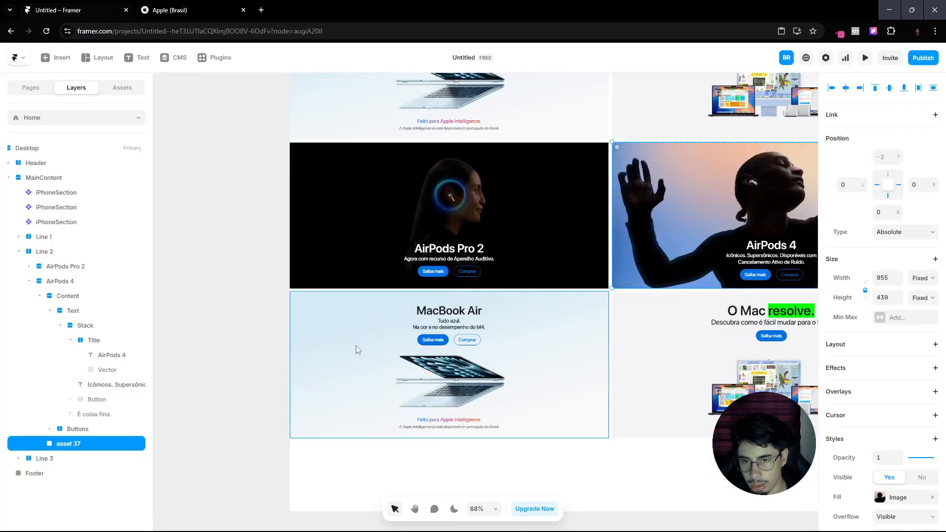
Step: Select the MacBook Air card's background image in Line 3 and examine the Apple Intelligence card on the reference page
{"action": "left_click", "coordinate": [358, 349]}
{"action": "scroll", "coordinate": [358, 279], "scroll_direction": "down", "scroll_amount": 2}
{"action": "scroll", "coordinate": [393, 311], "scroll_direction": "up", "scroll_amount": 5}
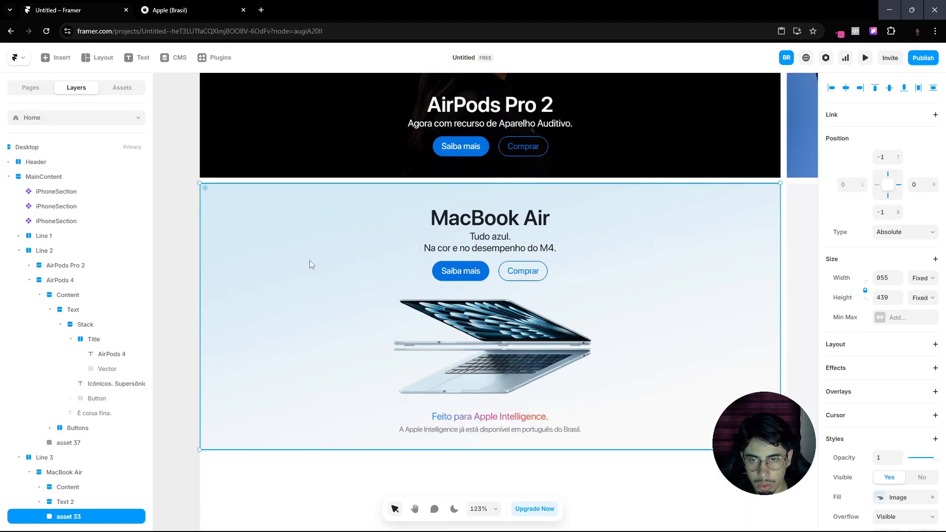
{"action": "key", "text": "ctrl+Tab"}
{"action": "scroll", "coordinate": [418, 249], "scroll_direction": "up", "scroll_amount": 5}
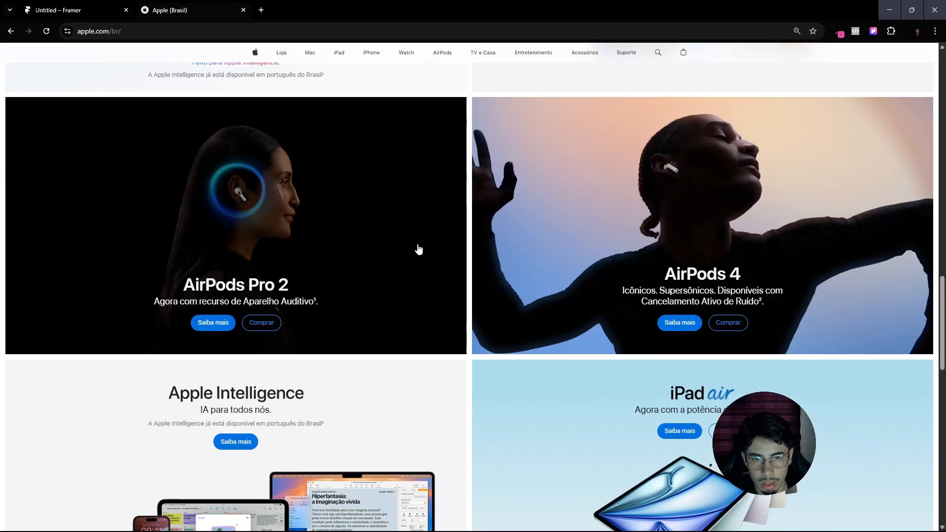
{"action": "scroll", "coordinate": [196, 176], "scroll_direction": "down", "scroll_amount": 5}
{"action": "scroll", "coordinate": [223, 271], "scroll_direction": "up", "scroll_amount": 5}
{"action": "scroll", "coordinate": [223, 272], "scroll_direction": "down", "scroll_amount": 2}
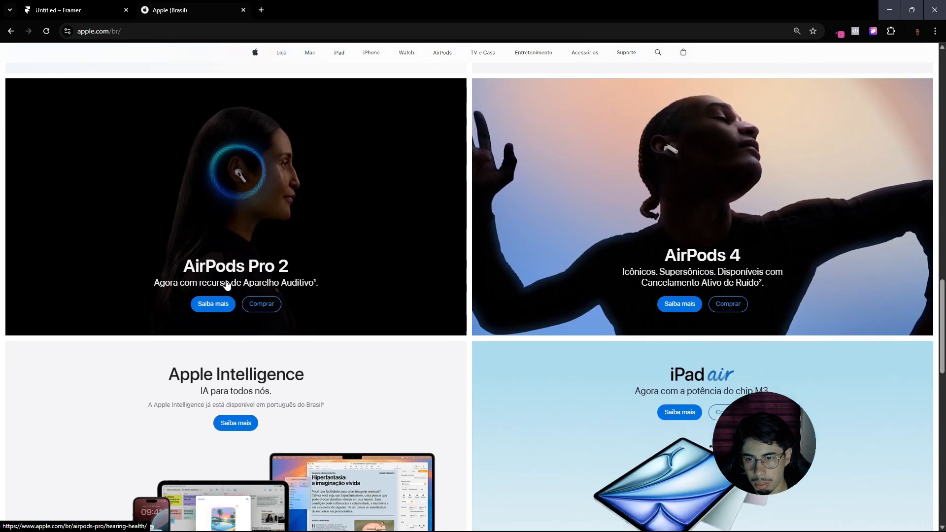
{"action": "key", "text": "ctrl+Tab"}
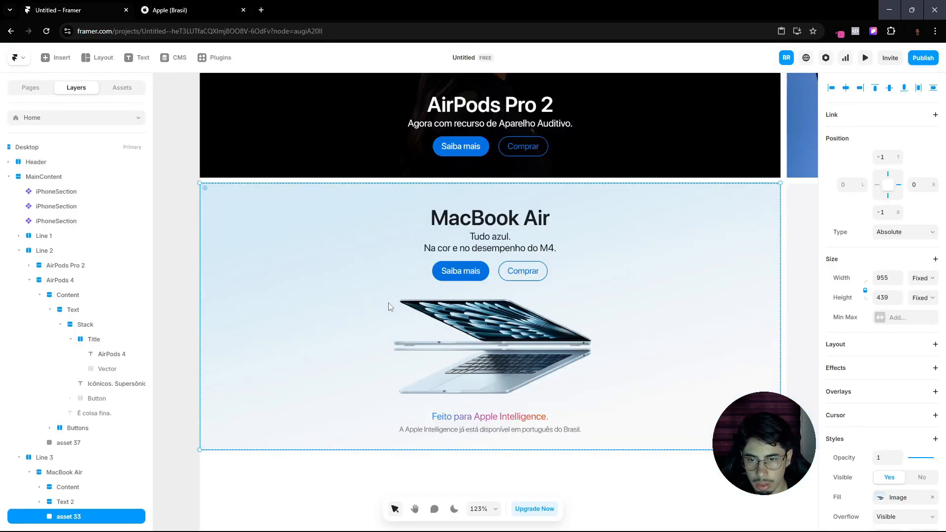
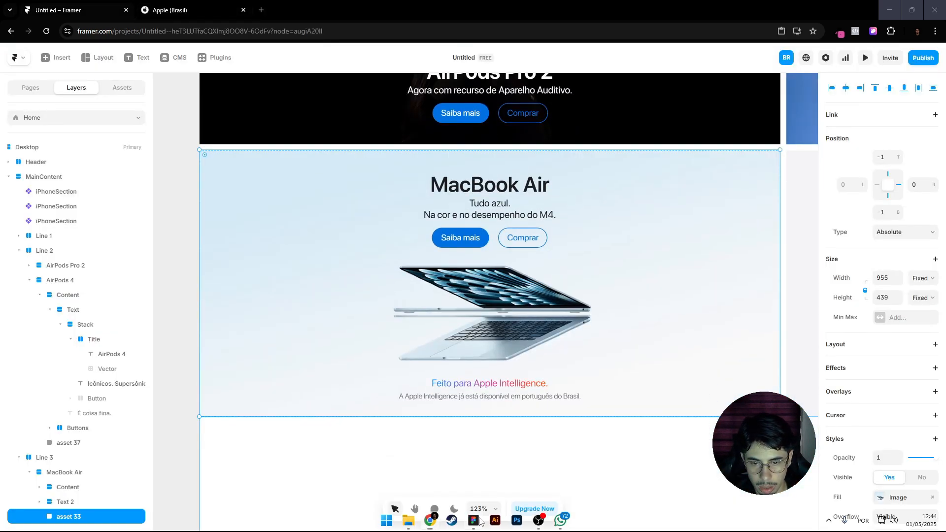
Step: Switch to Figma, copy the Apple Intelligence devices image (asset 39) with the Figma to HTML with Framer plugin, and return to Framer
{"action": "left_click", "coordinate": [476, 521]}
{"action": "left_click", "coordinate": [703, 355]}
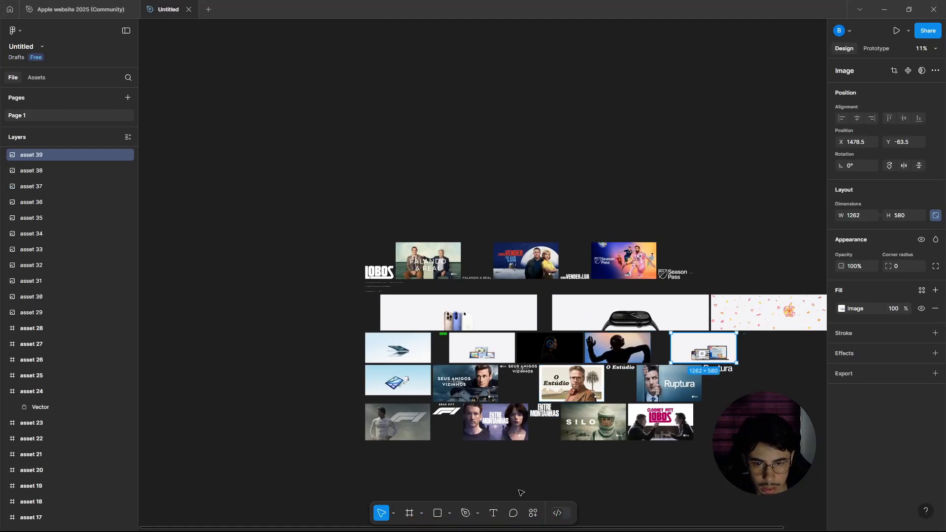
{"action": "left_click", "coordinate": [533, 513]}
{"action": "left_click", "coordinate": [471, 380]}
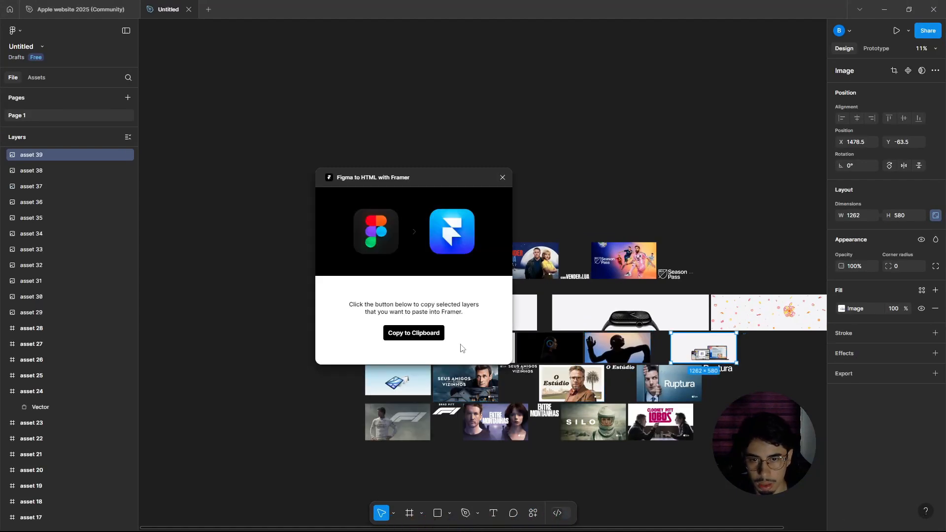
{"action": "left_click", "coordinate": [417, 333]}
{"action": "left_click", "coordinate": [885, 9]}
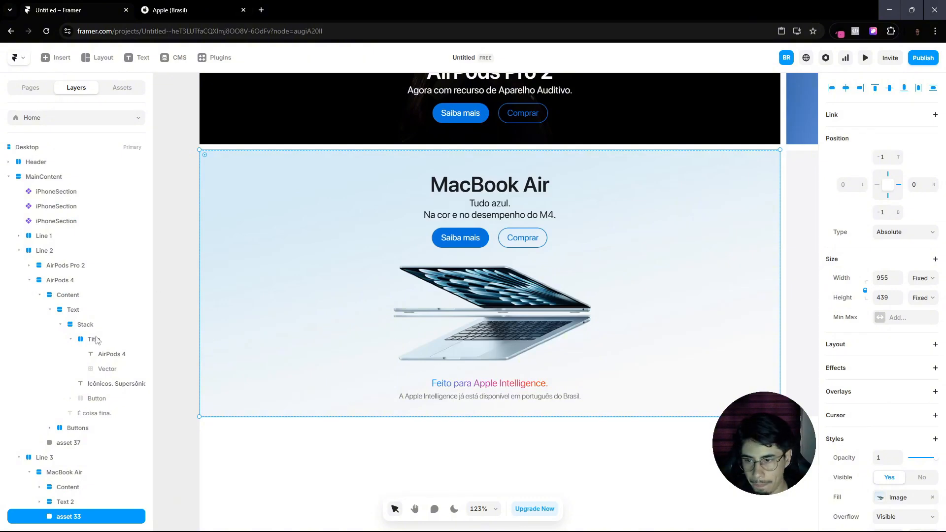
Step: Rename Line 3's MacBook Air card layer to "Apple Intelligence" after checking the Apple reference page
{"action": "left_click", "coordinate": [43, 468]}
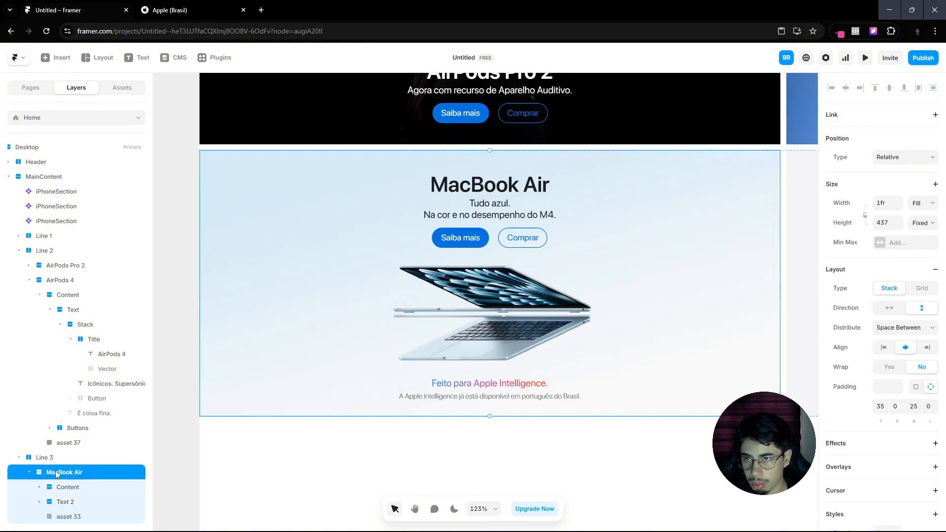
{"action": "left_click", "coordinate": [179, 9]}
{"action": "scroll", "coordinate": [264, 286], "scroll_direction": "down", "scroll_amount": 2}
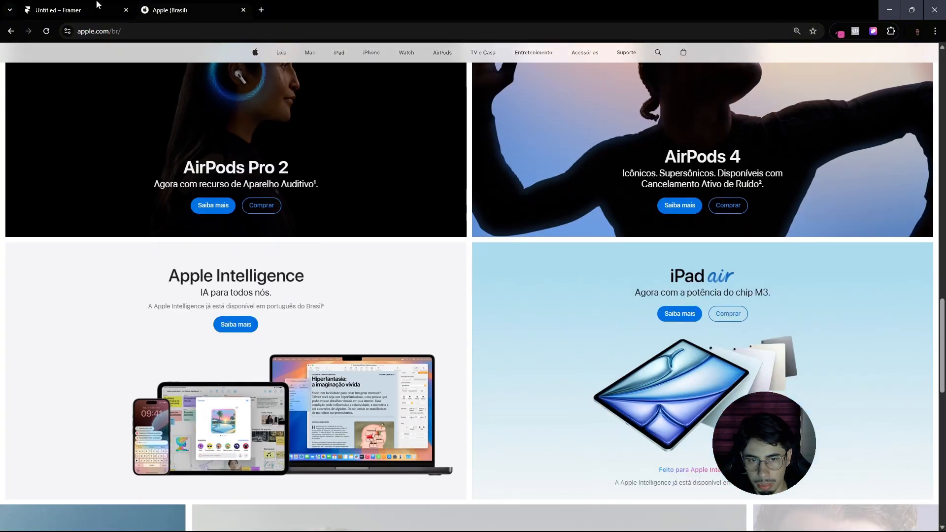
{"action": "key", "text": "ctrl+Tab"}
{"action": "double_click", "coordinate": [64, 474]}
{"action": "type", "text": "A"}
{"action": "key", "text": "Caps_Lock"}
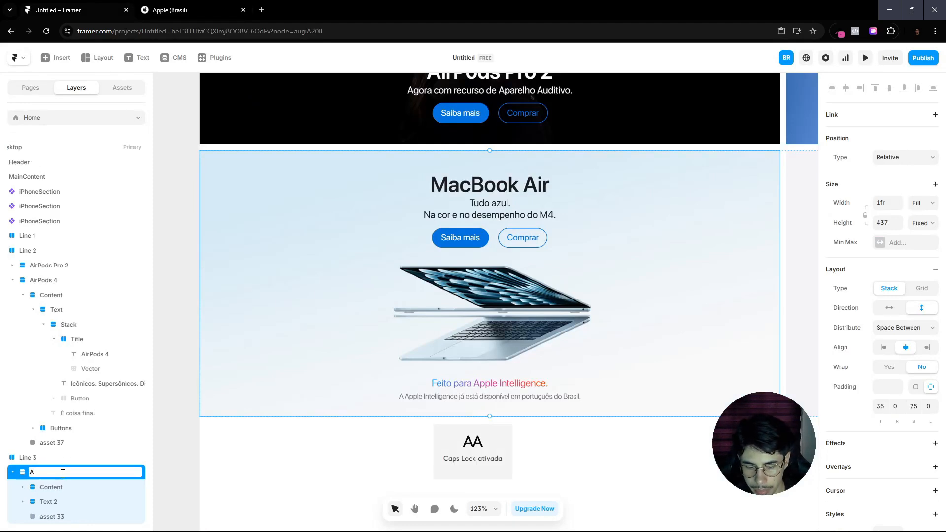
{"action": "type", "text": "pple In"}
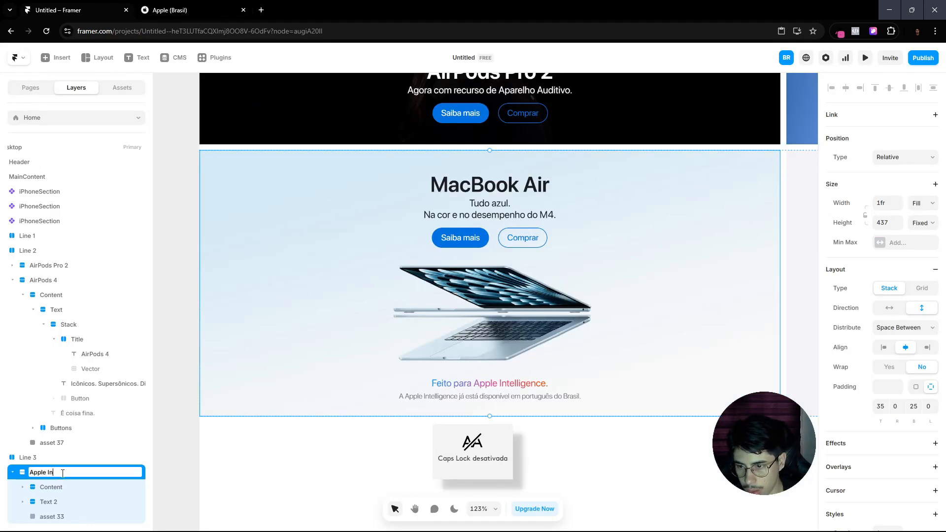
{"action": "type", "text": "telligence"}
{"action": "key", "text": "Return"}
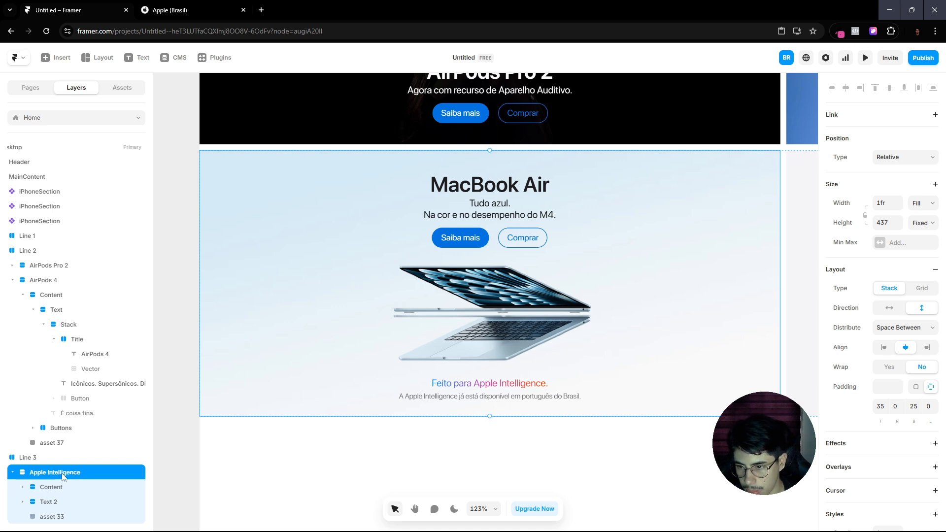
Step: Rename the second card layer in Line 3 to "iPad Air"
{"action": "scroll", "coordinate": [50, 493], "scroll_direction": "down", "scroll_amount": 1}
{"action": "double_click", "coordinate": [47, 502]}
{"action": "type", "text": "I"}
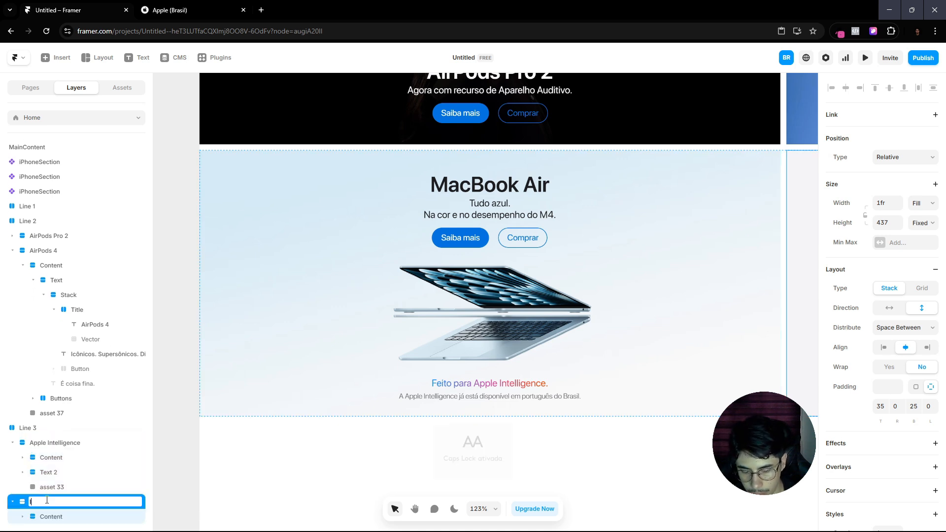
{"action": "key", "text": "Caps_Lock"}
{"action": "type", "text": "p"}
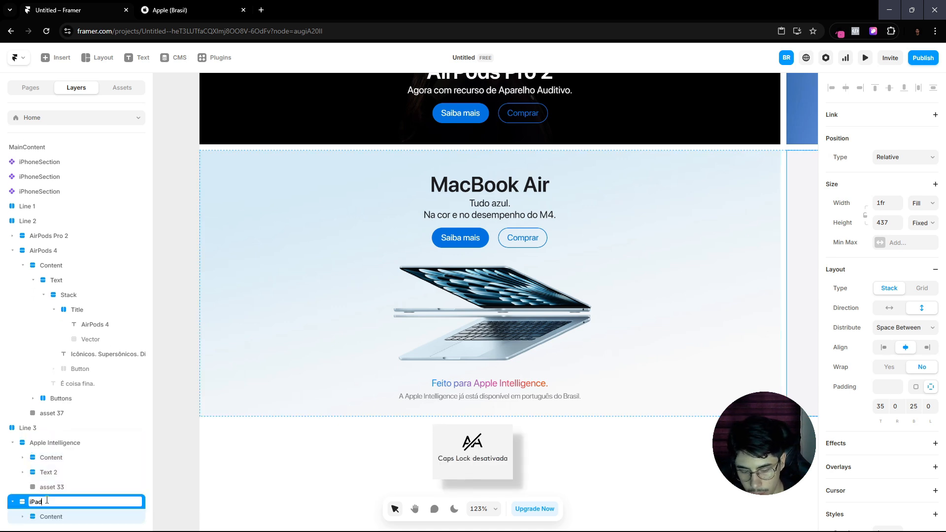
{"action": "key", "text": "Return"}
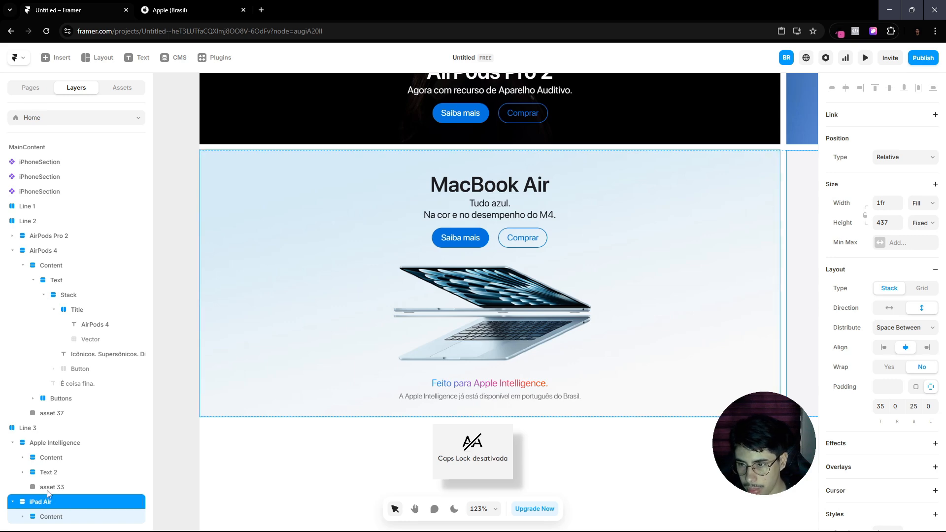
Step: Paste the copied Figma image into the Apple Intelligence card and set its position type to Absolute
{"action": "left_click", "coordinate": [216, 398]}
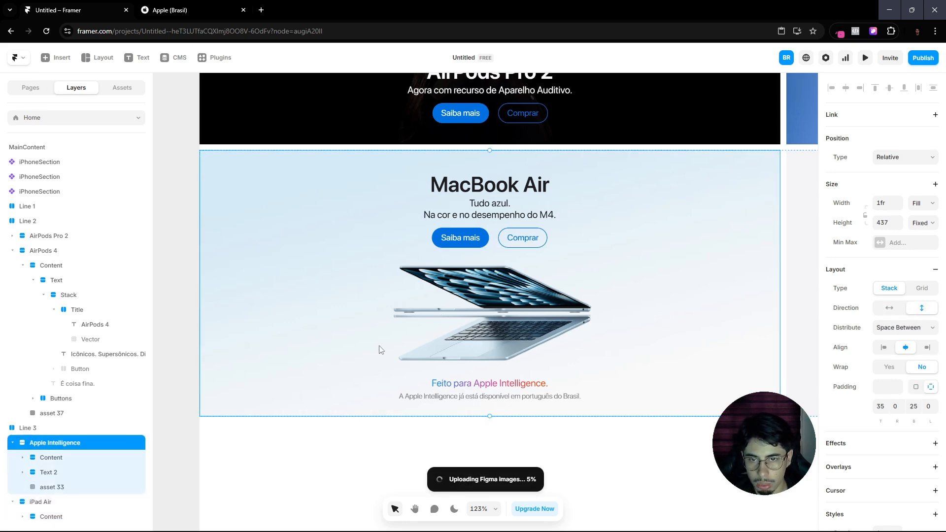
{"action": "scroll", "coordinate": [379, 348], "scroll_direction": "down", "scroll_amount": 5}
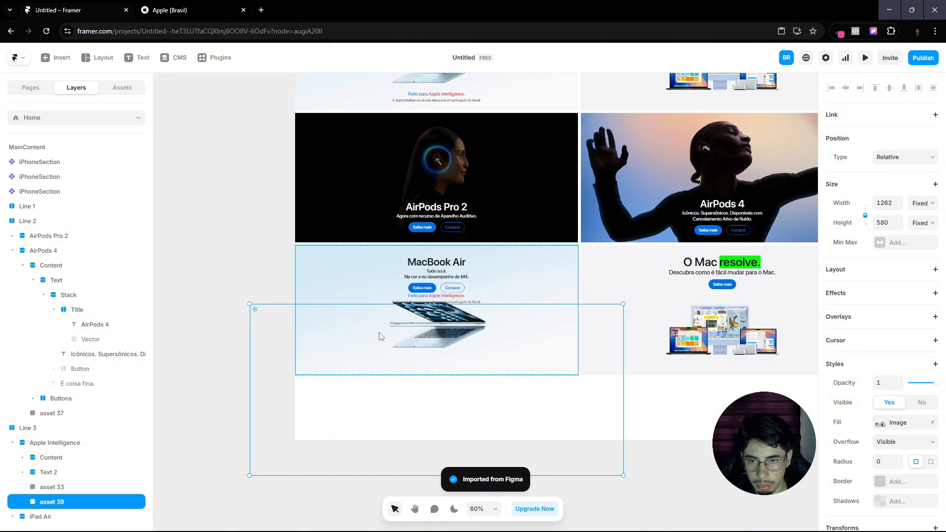
{"action": "left_click", "coordinate": [904, 164]}
{"action": "left_click", "coordinate": [902, 180]}
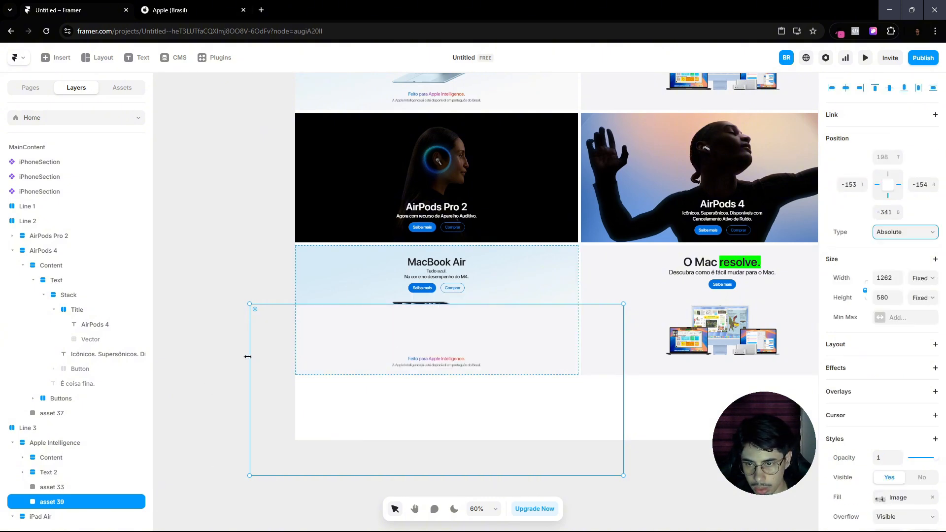
Step: Resize the pasted image to the card's full width, 955 by 439, and align it to the card's top edge with offset 0
{"action": "left_click_drag", "start_coordinate": [248, 357], "coordinate": [295, 356]}
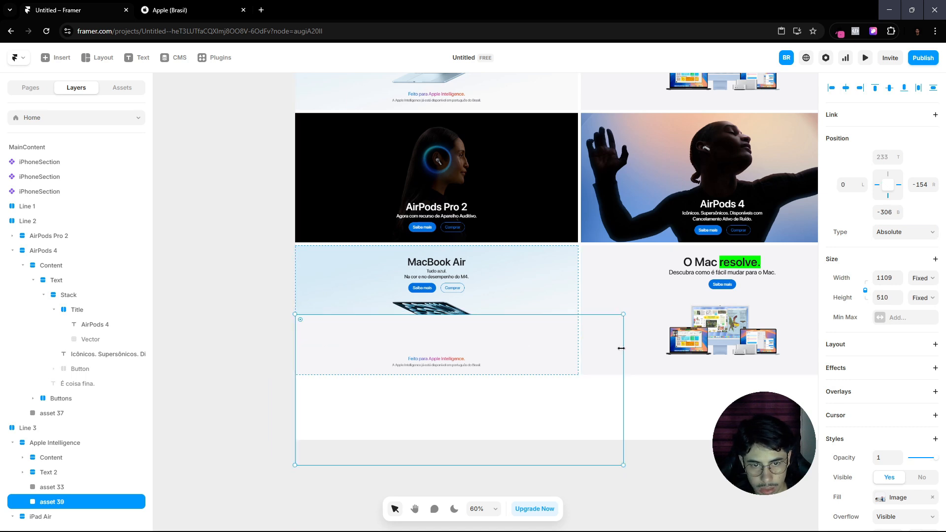
{"action": "left_click_drag", "start_coordinate": [621, 349], "coordinate": [578, 347]}
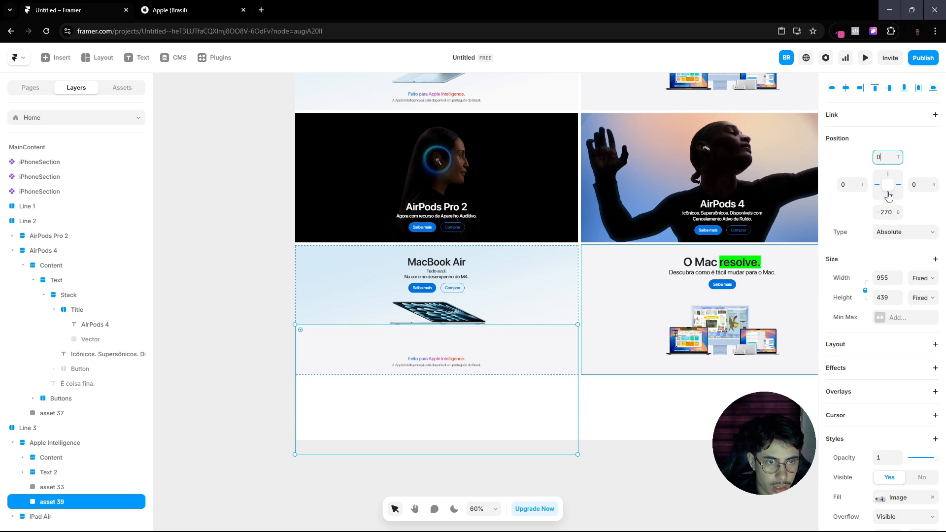
{"action": "type", "text": "0"}
{"action": "left_click", "coordinate": [890, 212]}
{"action": "left_click", "coordinate": [265, 369]}
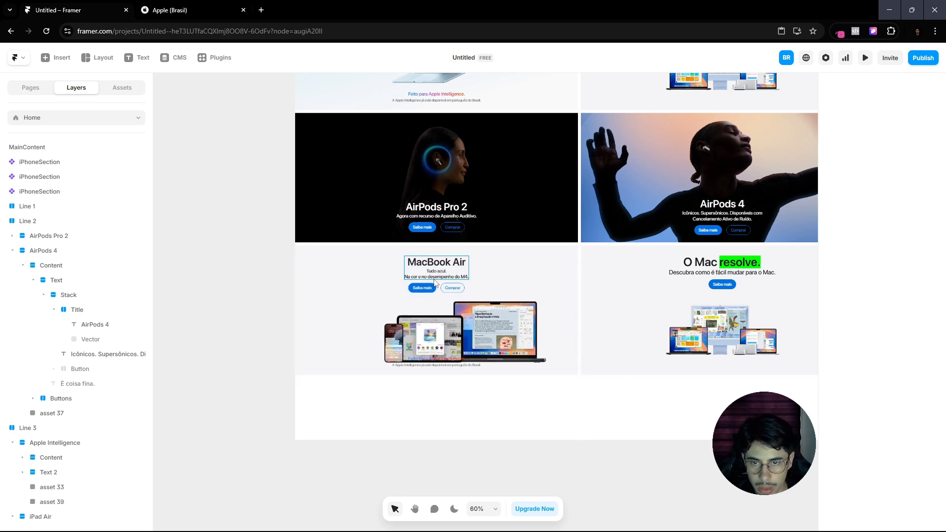
Step: Delete the old MacBook image, asset 33, from the Apple Intelligence card
{"action": "scroll", "coordinate": [433, 279], "scroll_direction": "up", "scroll_amount": 5}
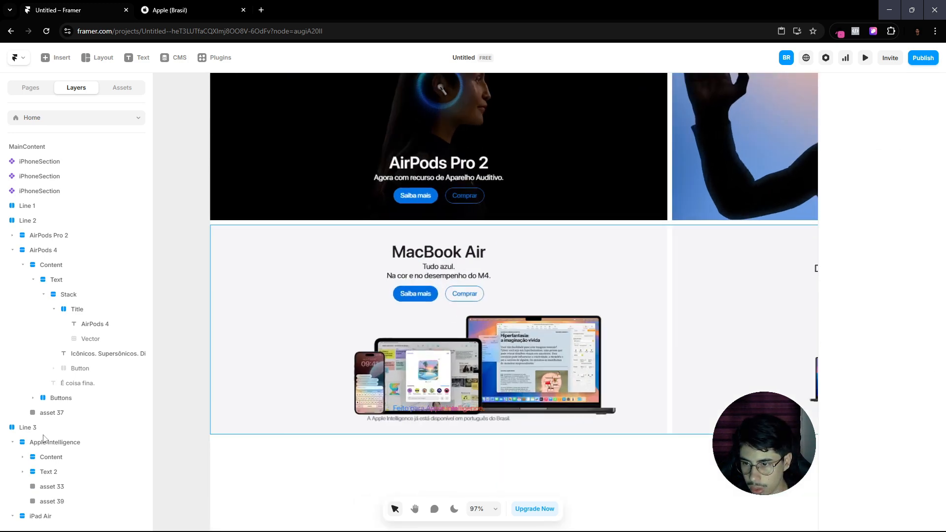
{"action": "scroll", "coordinate": [35, 438], "scroll_direction": "down", "scroll_amount": 2}
{"action": "left_click", "coordinate": [31, 459]}
{"action": "left_click", "coordinate": [62, 446]}
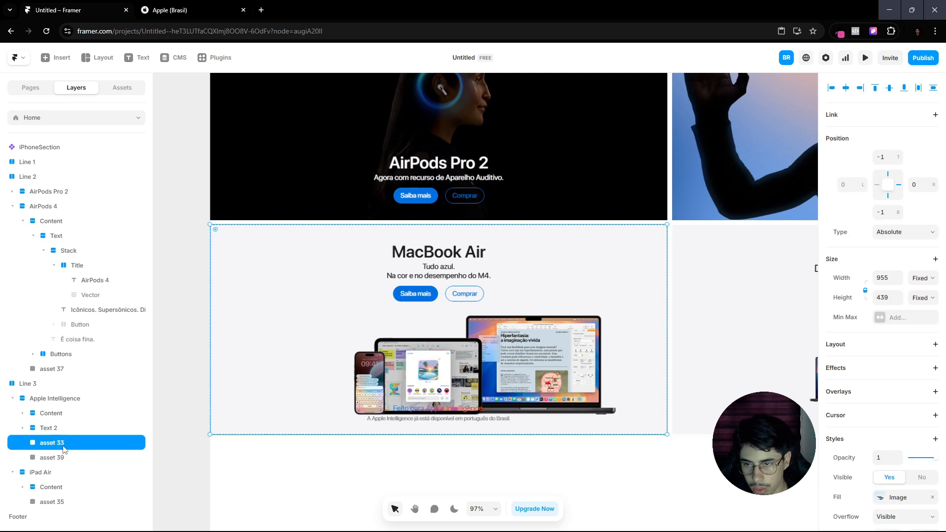
{"action": "key", "text": "Delete"}
Step: Check the Apple reference page and replace the card's "MacBook Air" title with "Apple Intelligence"
{"action": "key", "text": "ctrl+Tab"}
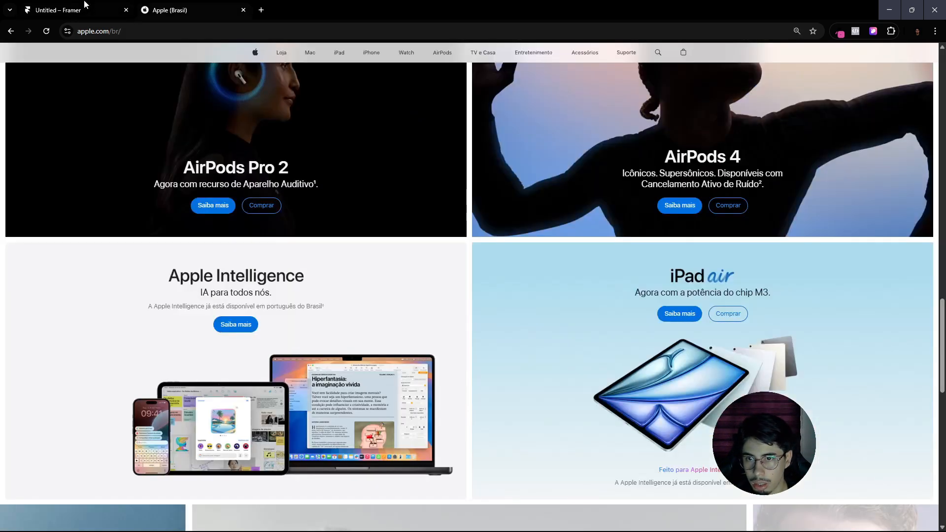
{"action": "left_click", "coordinate": [85, 5]}
{"action": "left_click", "coordinate": [428, 260]}
{"action": "double_click", "coordinate": [428, 259]}
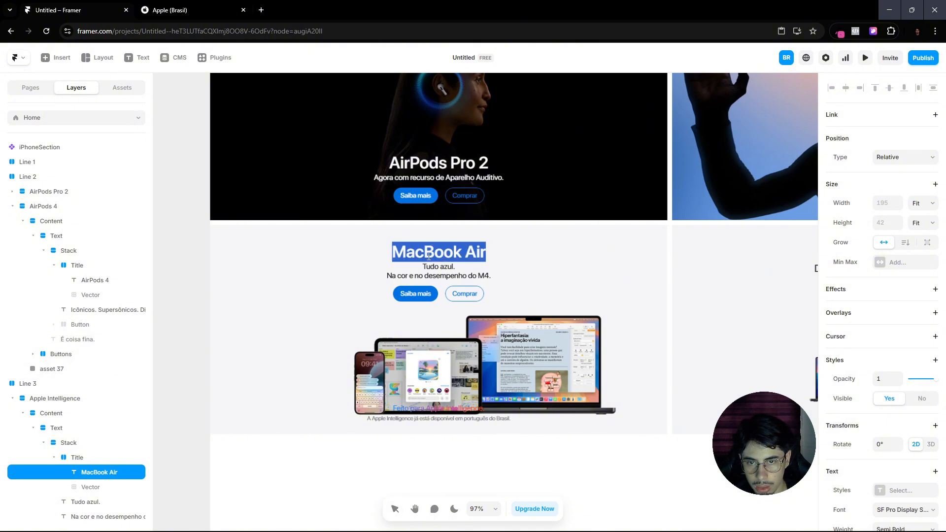
{"action": "key", "text": "Caps_Lock"}
{"action": "type", "text": "A"}
{"action": "key", "text": "Caps_Lock"}
{"action": "type", "text": "pple In"}
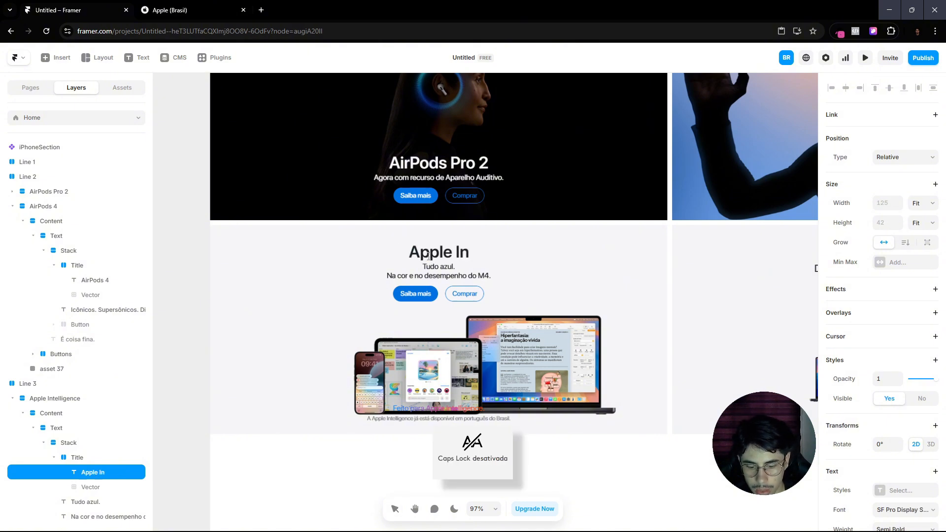
{"action": "type", "text": "telligence"}
{"action": "key", "text": "Escape"}
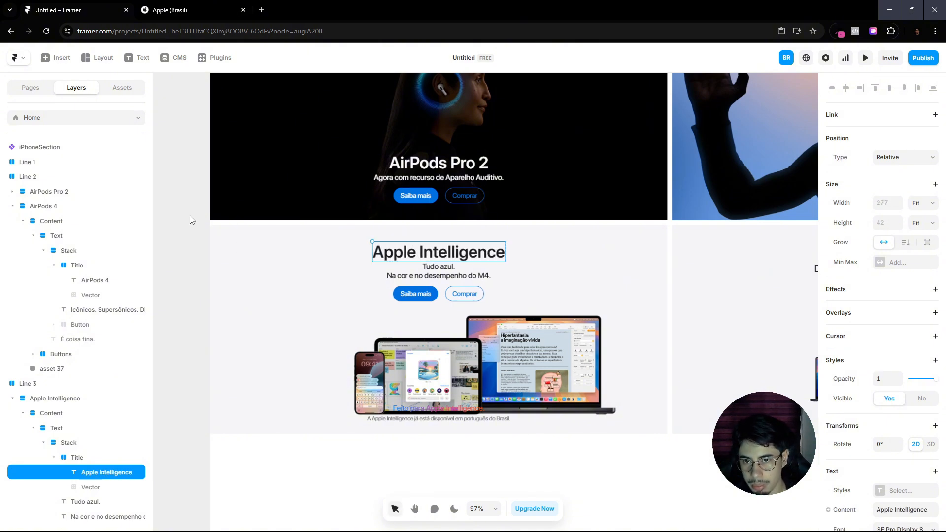
Step: Replace the card's first subtitle line, "Tudo azul.", with "IA para todos nós." following the Apple reference page
{"action": "left_click", "coordinate": [147, 5]}
{"action": "left_click", "coordinate": [104, 7]}
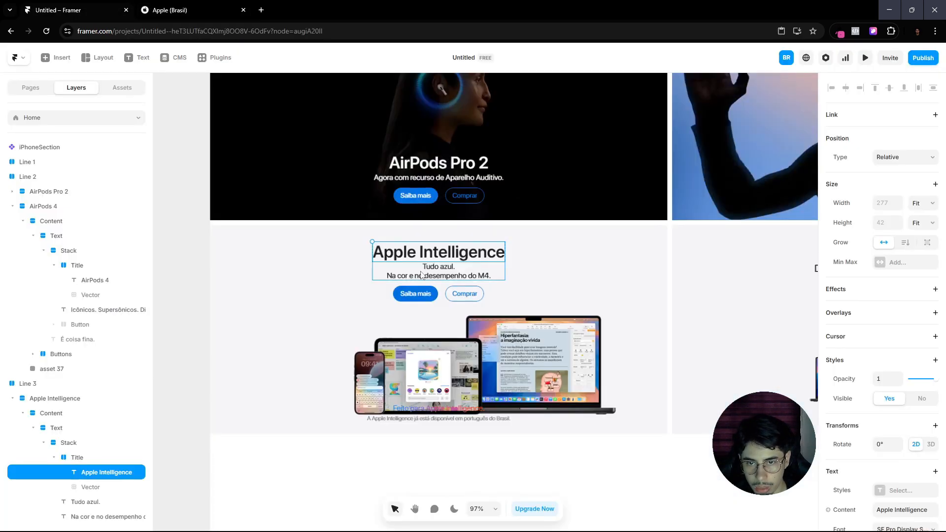
{"action": "scroll", "coordinate": [421, 275], "scroll_direction": "up", "scroll_amount": 5}
{"action": "left_click", "coordinate": [446, 266]}
{"action": "double_click", "coordinate": [446, 265]}
{"action": "key", "text": "BackSpace"}
{"action": "key", "text": "Caps_Lock"}
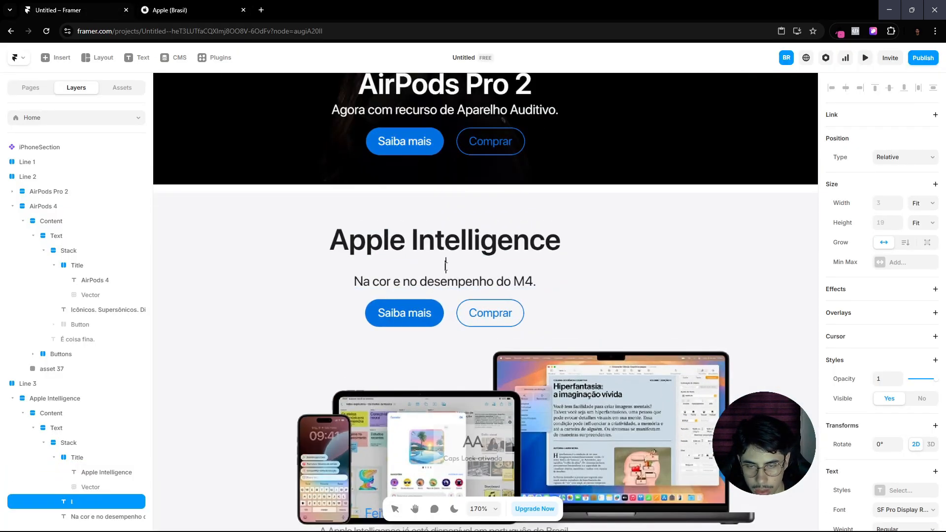
{"action": "type", "text": "IA"}
{"action": "key", "text": "Caps_Lock"}
{"action": "type", "text": "para todos"}
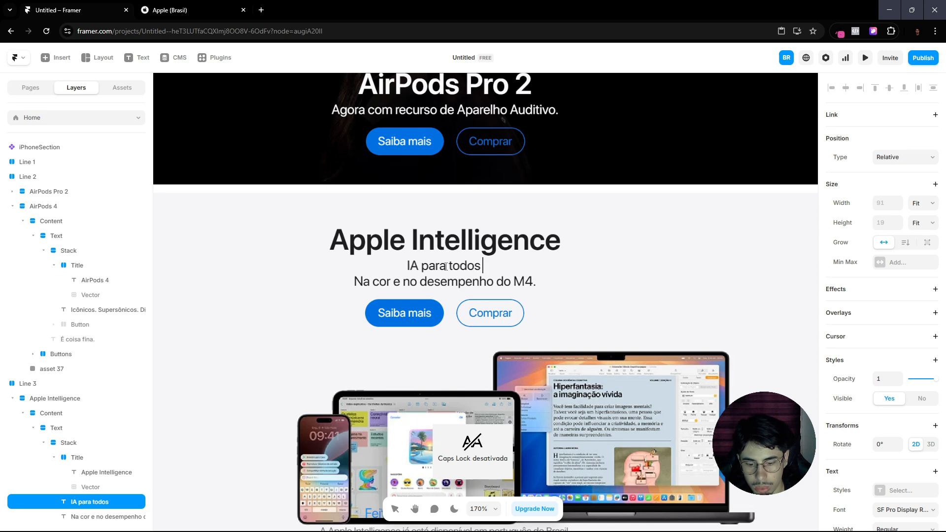
{"action": "type", "text": " nós."}
Step: Check the Apple reference page and replace the card's second subtitle line with "A Apple Intelligence já está disponível em português do Brasil."
{"action": "left_click", "coordinate": [210, 6]}
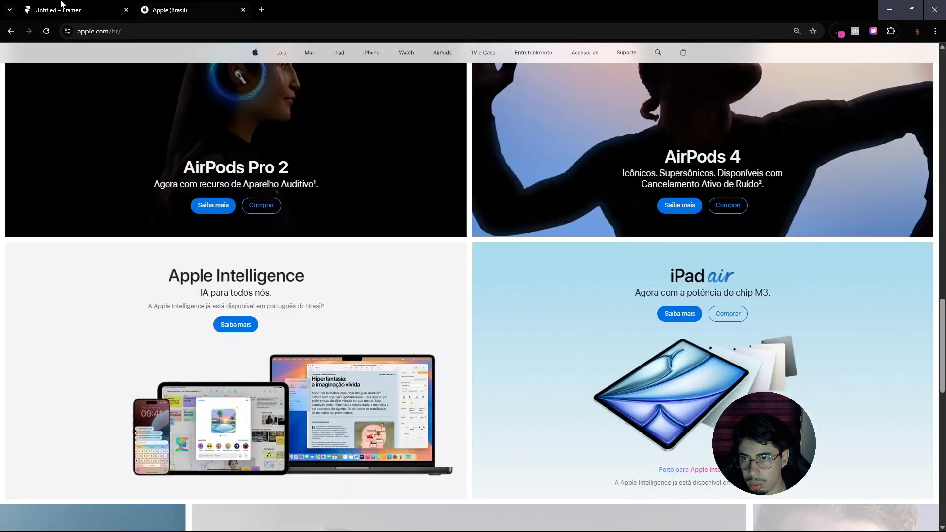
{"action": "scroll", "coordinate": [169, 283], "scroll_direction": "up", "scroll_amount": 2}
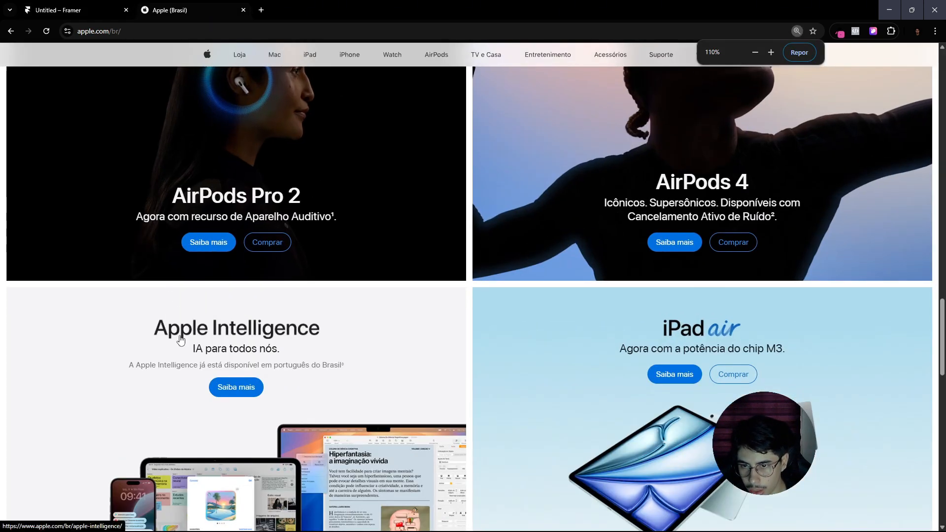
{"action": "scroll", "coordinate": [345, 276], "scroll_direction": "down", "scroll_amount": 1}
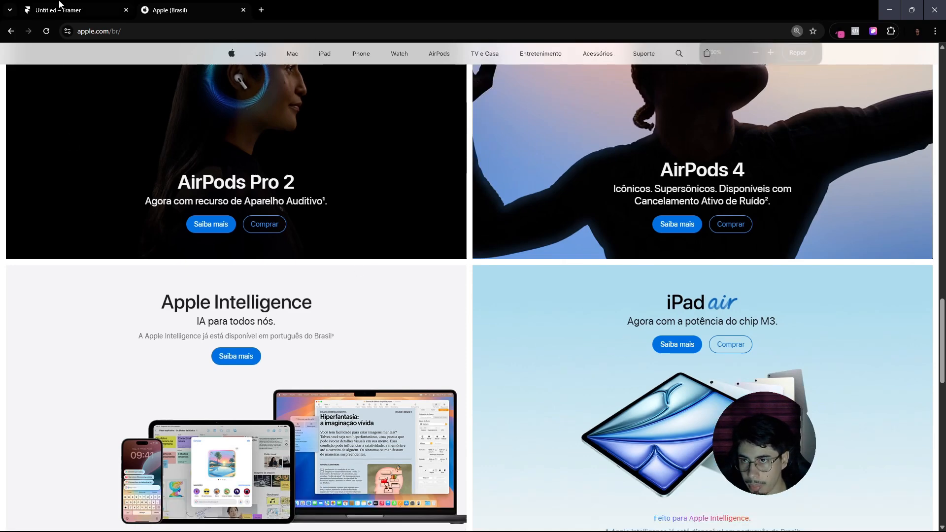
{"action": "mouse_move", "coordinate": [62, 4]}
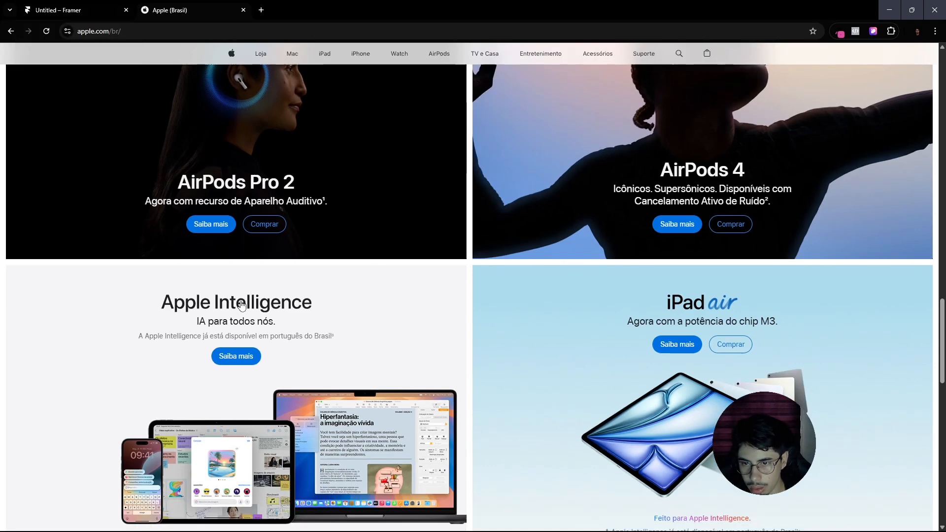
{"action": "left_click", "coordinate": [34, 4]}
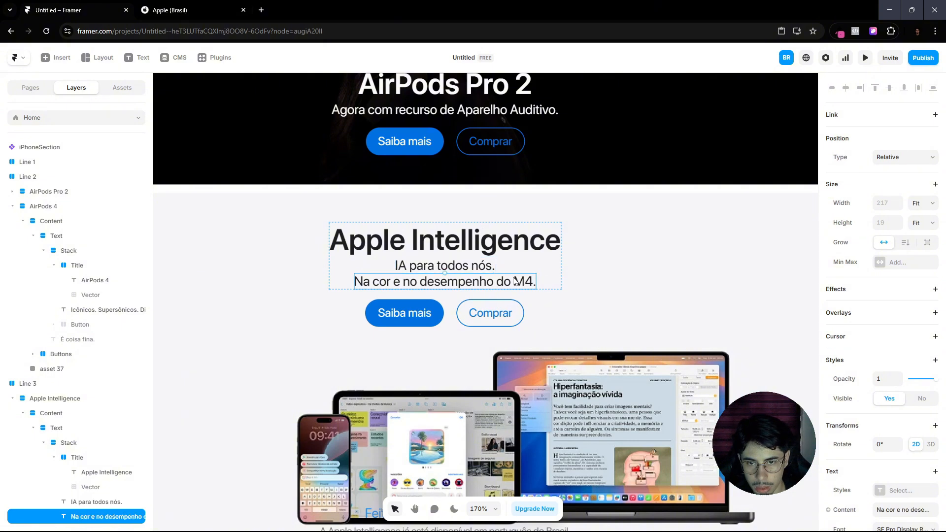
{"action": "double_click", "coordinate": [514, 279]}
{"action": "key", "text": "Caps_Lock"}
{"action": "type", "text": "A A"}
{"action": "key", "text": "Caps_Lock"}
{"action": "type", "text": "ppl"}
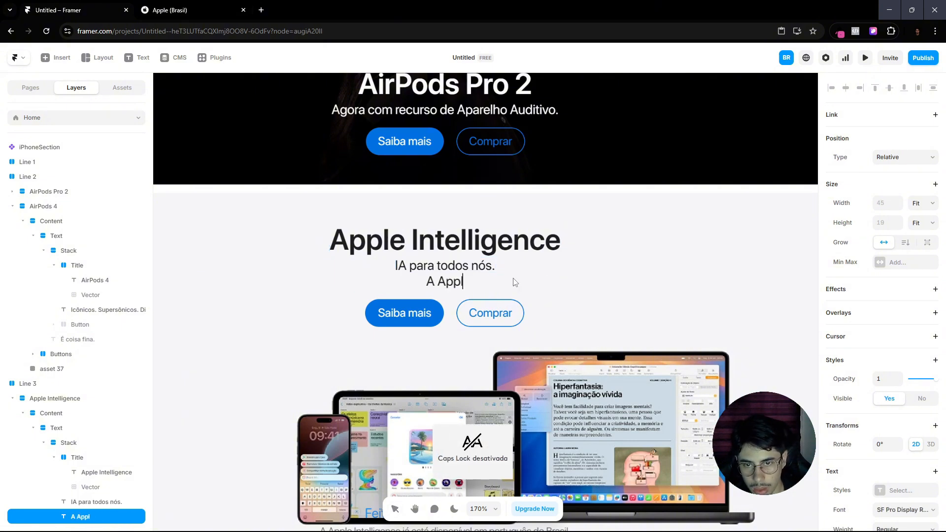
{"action": "type", "text": "e Intel"}
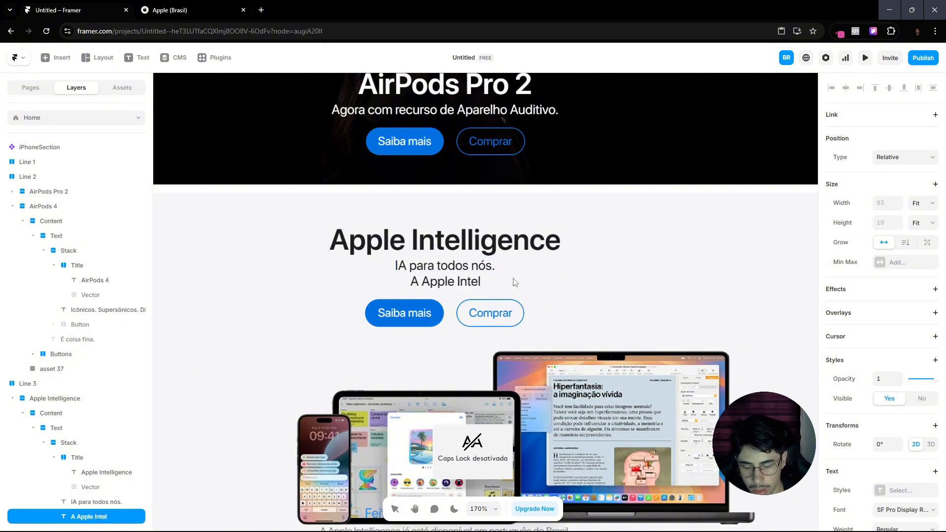
{"action": "type", "text": "ligence já e"}
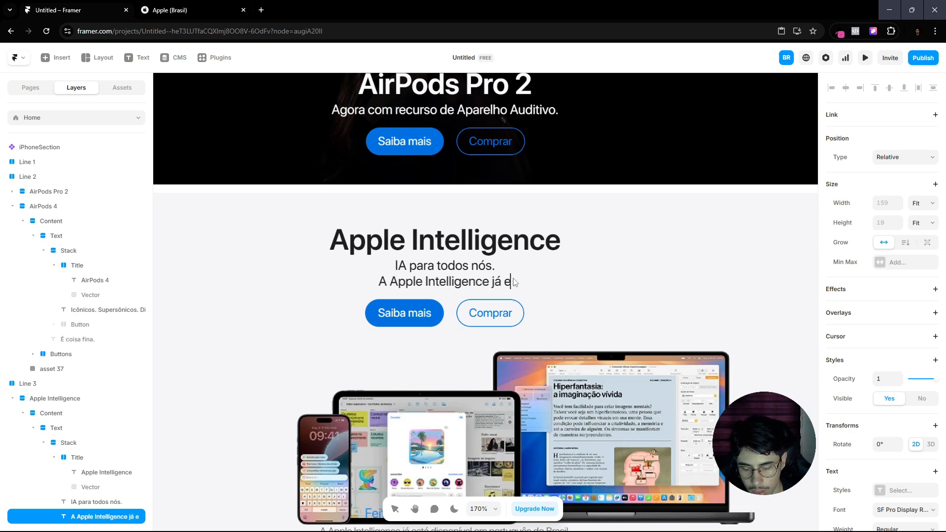
{"action": "type", "text": "stá disponb"}
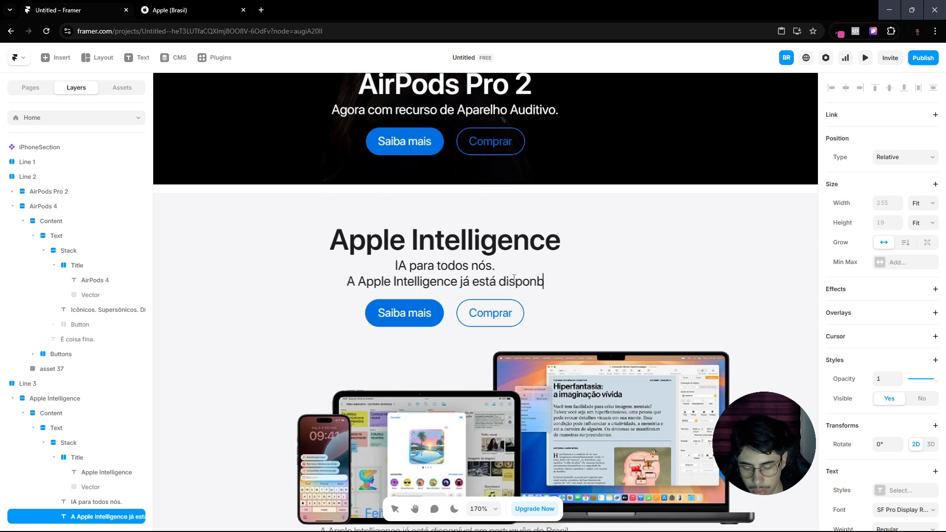
{"action": "key", "text": "BackSpace"}
{"action": "type", "text": "n"}
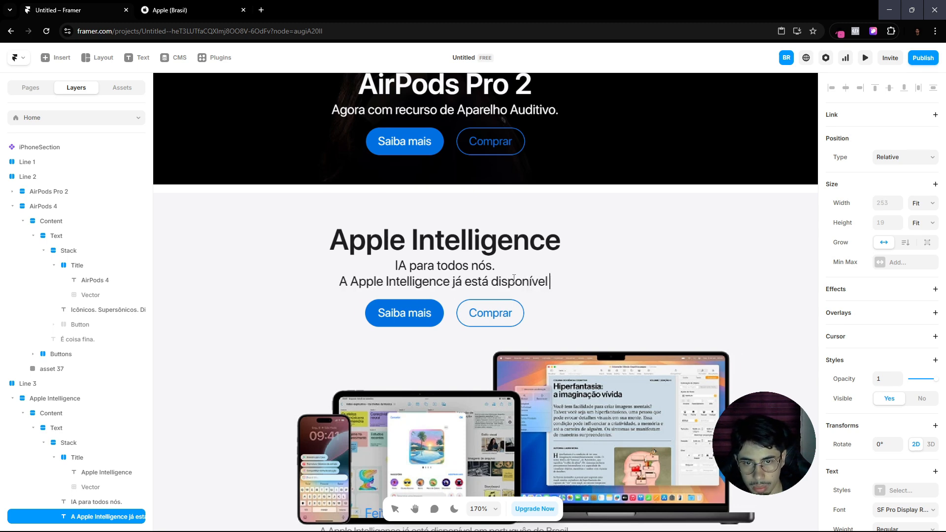
{"action": "key", "text": "Caps_Lock"}
{"action": "type", "text": "P"}
{"action": "key", "text": "BackSpace"}
{"action": "key", "text": "Caps_Lock"}
{"action": "type", "text": "portgu"}
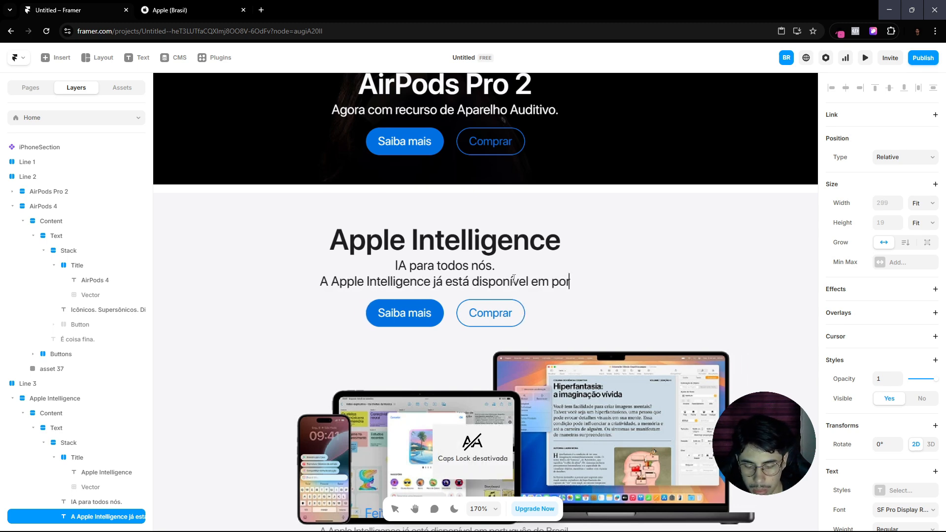
{"action": "key", "text": "BackSpace"}
{"action": "type", "text": "ug"}
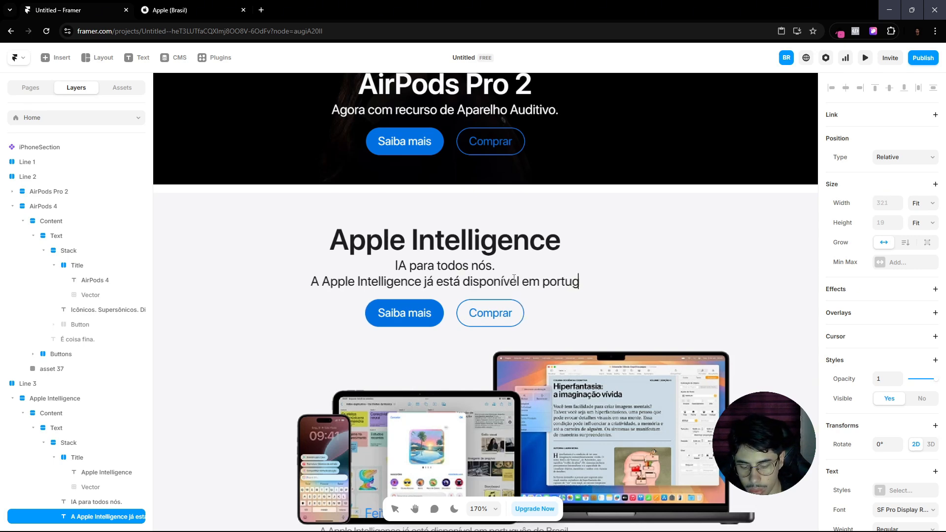
{"action": "type", "text": "ue"}
{"action": "key", "text": "BackSpace"}
{"action": "key", "text": "BackSpace"}
{"action": "type", "text": "u"}
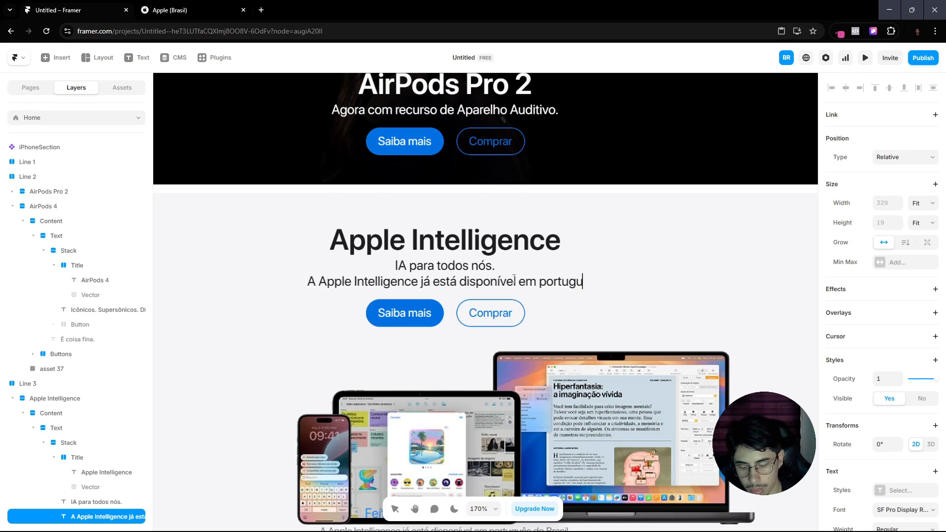
{"action": "type", "text": "ês do"}
{"action": "key", "text": "Caps_Lock"}
{"action": "type", "text": "B"}
{"action": "key", "text": "Caps_Lock"}
{"action": "type", "text": "ra"}
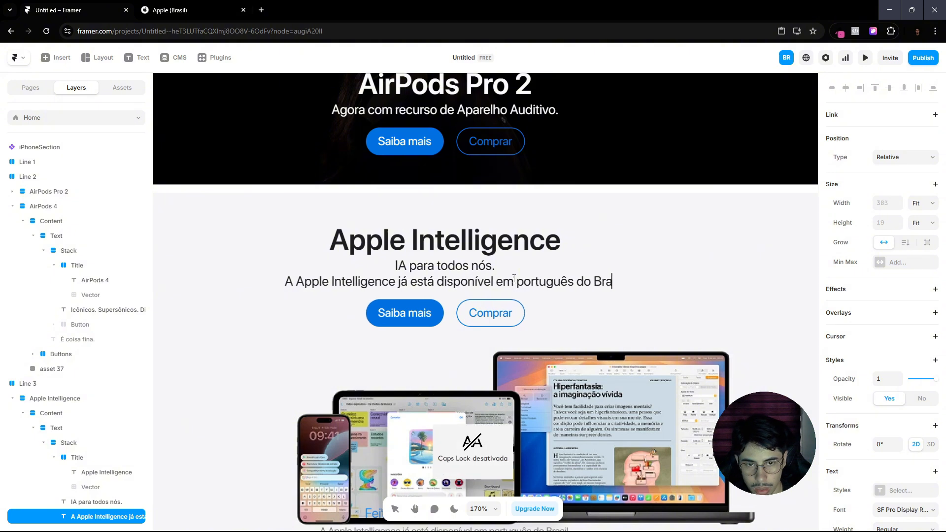
{"action": "type", "text": "sil."}
{"action": "key", "text": "Escape"}
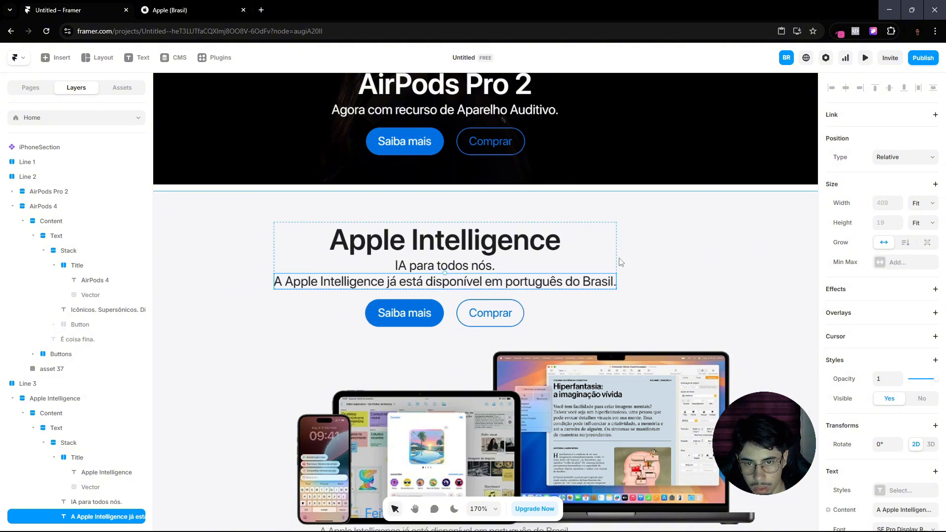
Step: Pick up the grey from the Apple page's colour palette and set the availability line's text colour to 6E6E73
{"action": "left_click", "coordinate": [165, 8]}
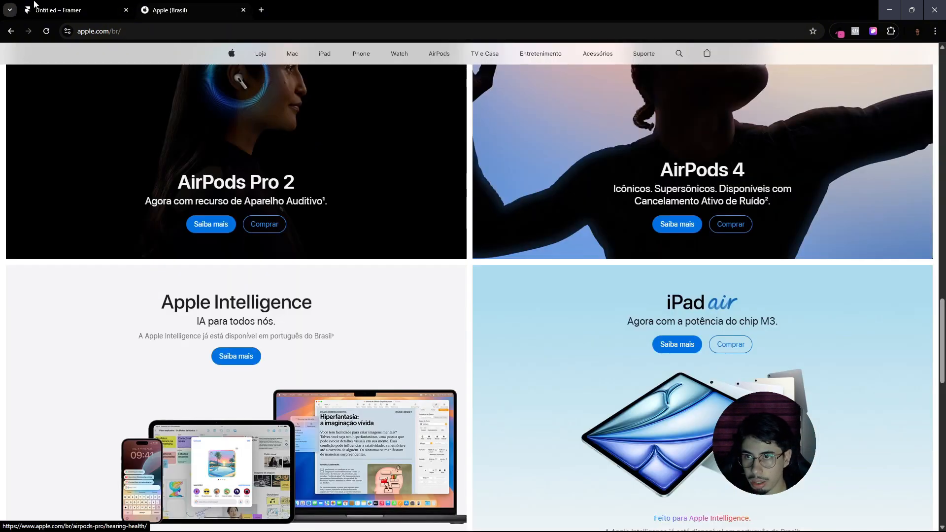
{"action": "left_click", "coordinate": [90, 5]}
{"action": "left_click", "coordinate": [205, 6]}
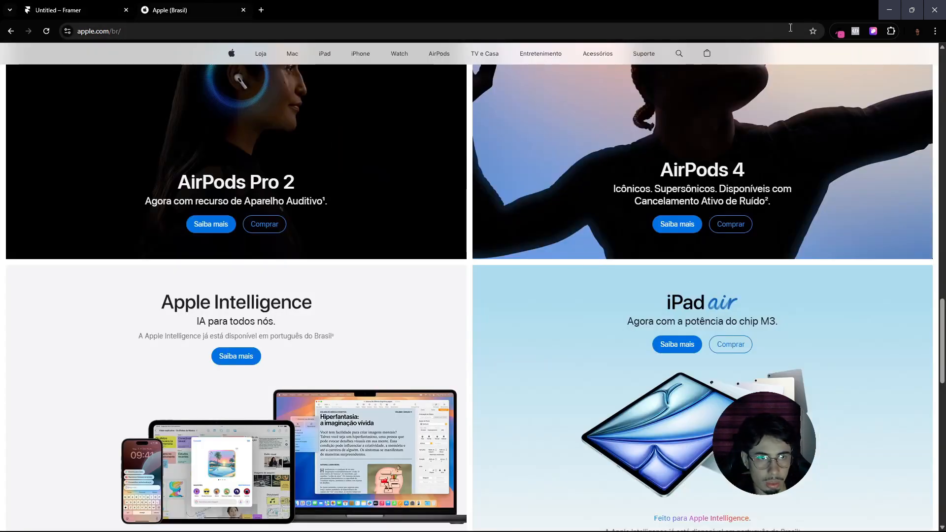
{"action": "left_click", "coordinate": [871, 31]}
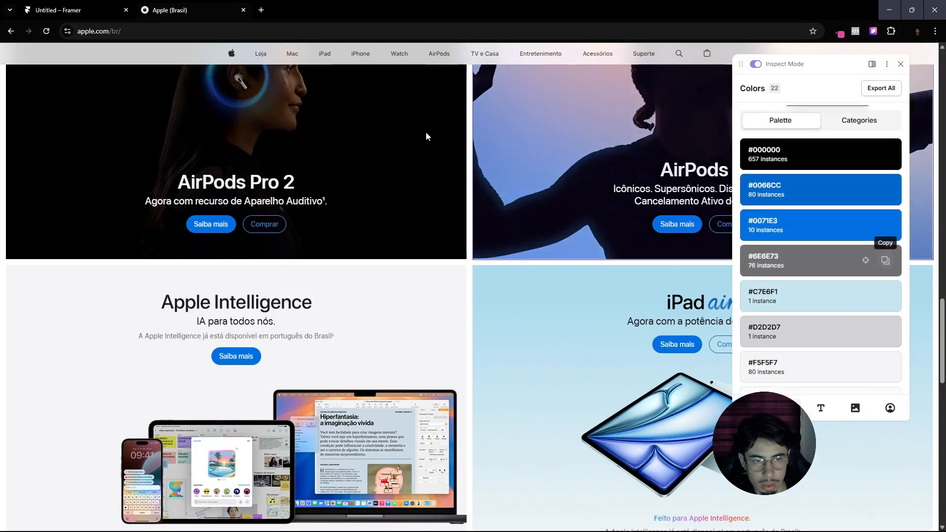
{"action": "left_click", "coordinate": [69, 5]}
{"action": "scroll", "coordinate": [897, 441], "scroll_direction": "down", "scroll_amount": 3}
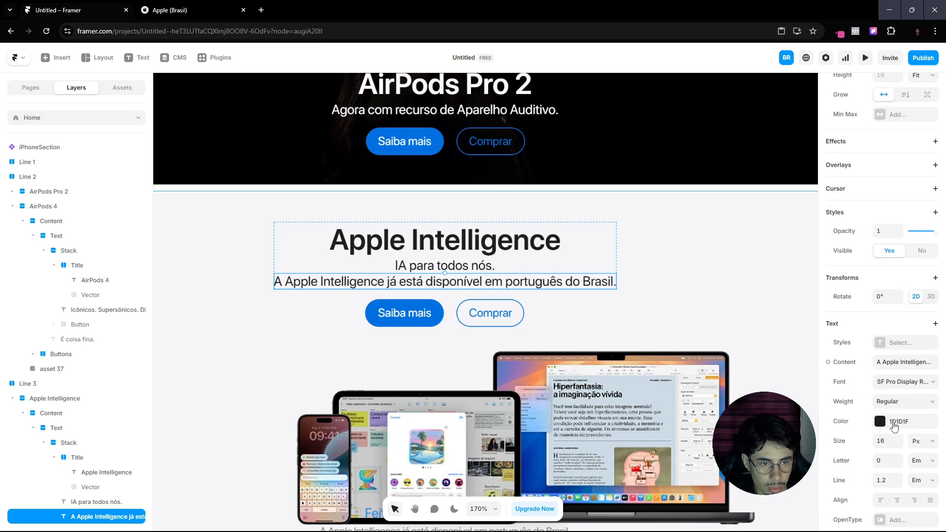
{"action": "left_click", "coordinate": [894, 427]}
{"action": "type", "text": "6E6E73"}
{"action": "key", "text": "Return"}
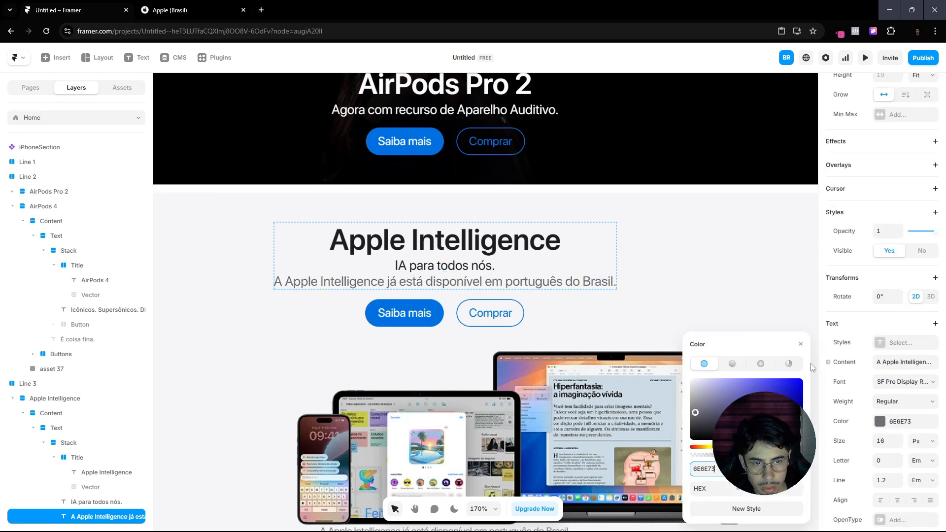
{"action": "left_click", "coordinate": [801, 344]}
Step: Reduce the availability line's font size to 13 px, comparing it with the Apple reference page
{"action": "left_click", "coordinate": [187, 5]}
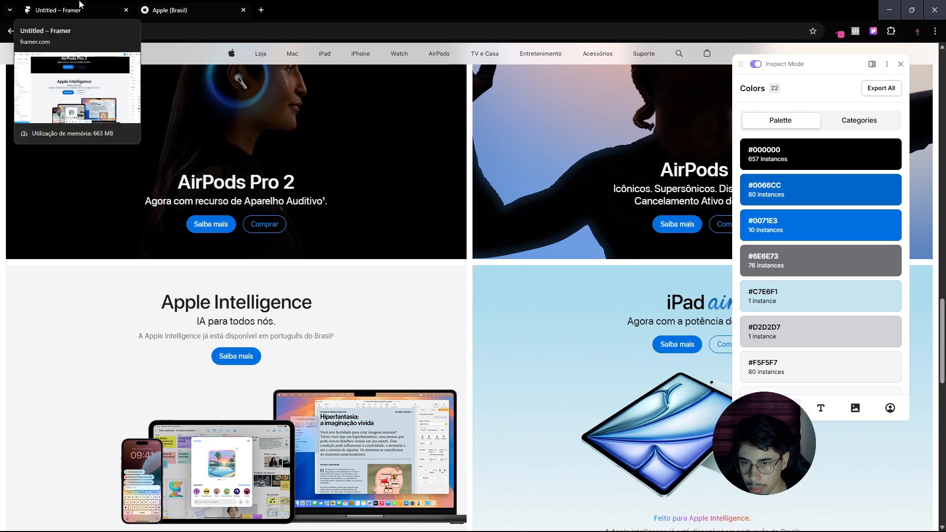
{"action": "left_click", "coordinate": [80, 6]}
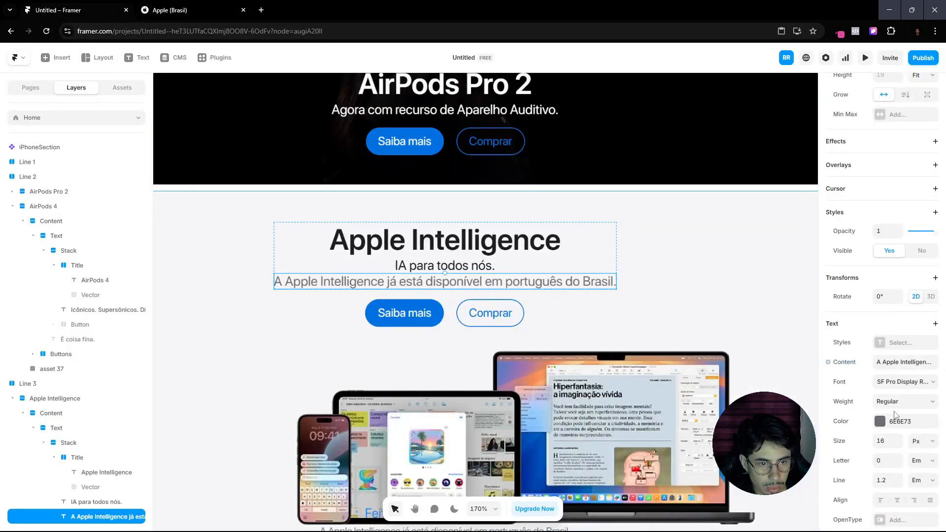
{"action": "type", "text": "15"}
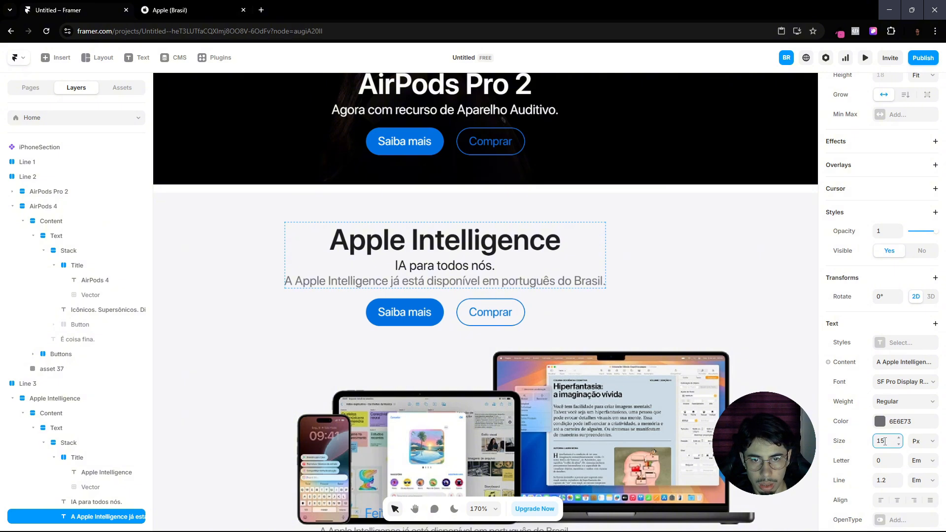
{"action": "key", "text": "Down"}
{"action": "key", "text": "Down"}
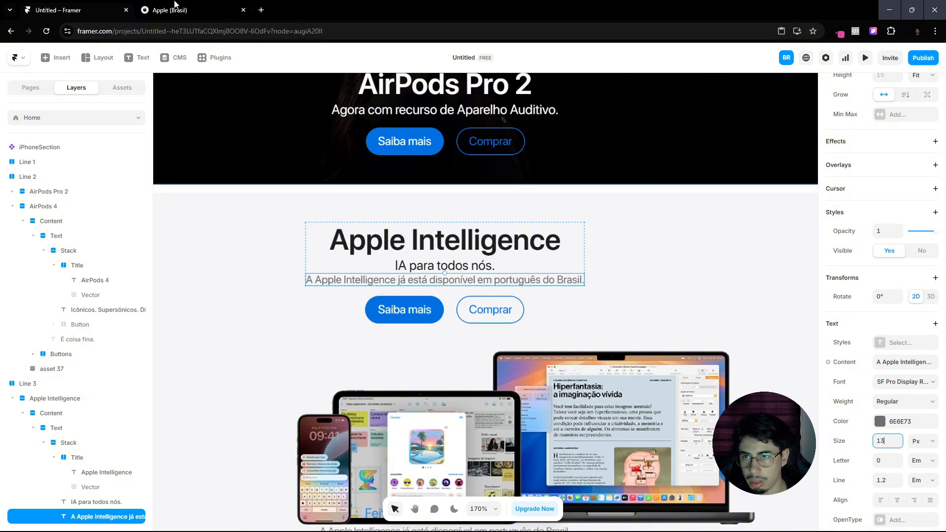
{"action": "left_click", "coordinate": [176, 8]}
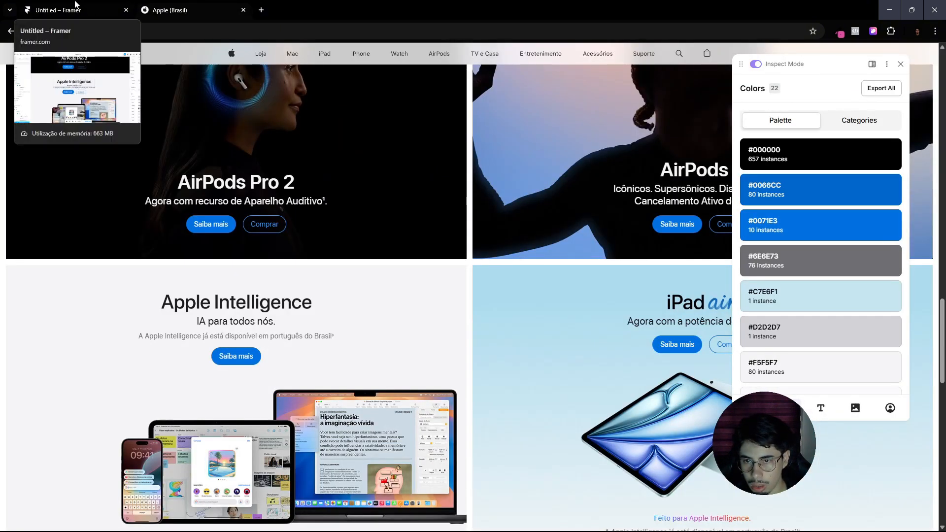
{"action": "left_click", "coordinate": [75, 7]}
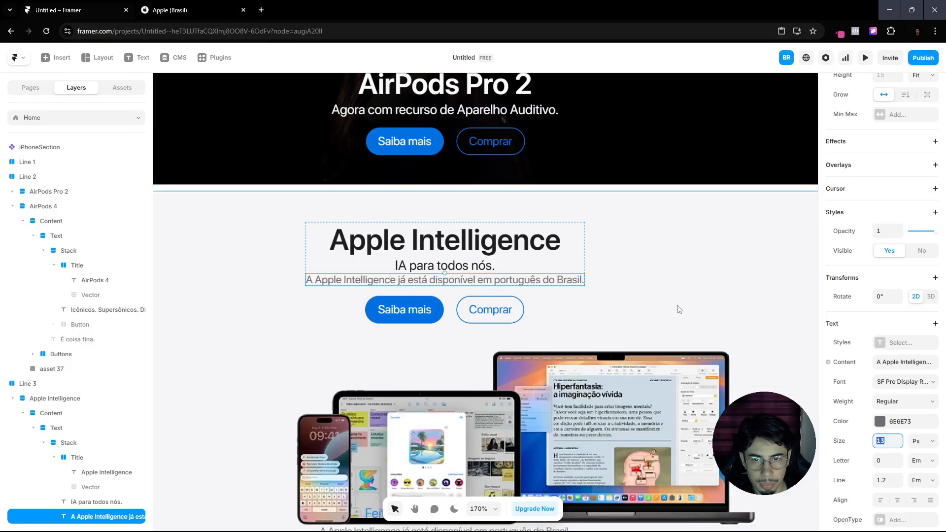
{"action": "left_click", "coordinate": [904, 402]}
{"action": "left_click", "coordinate": [890, 414]}
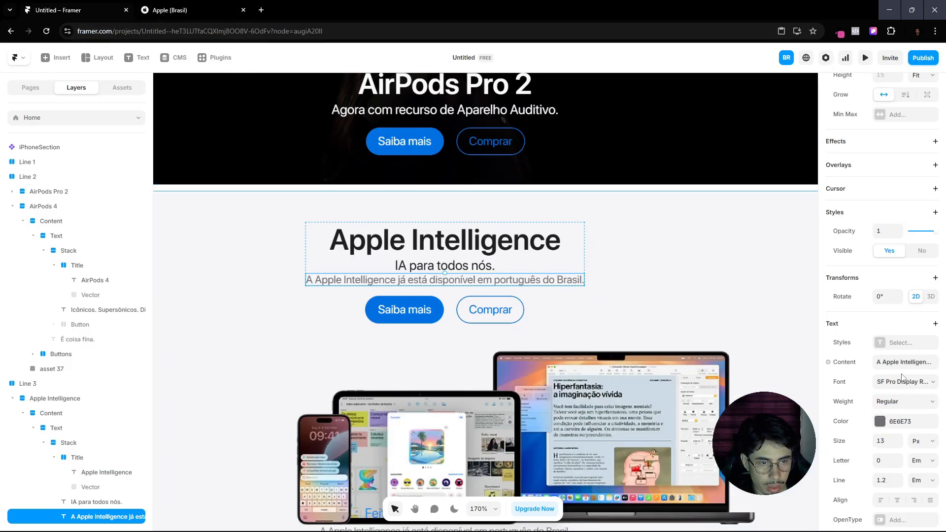
{"action": "left_click", "coordinate": [903, 380]}
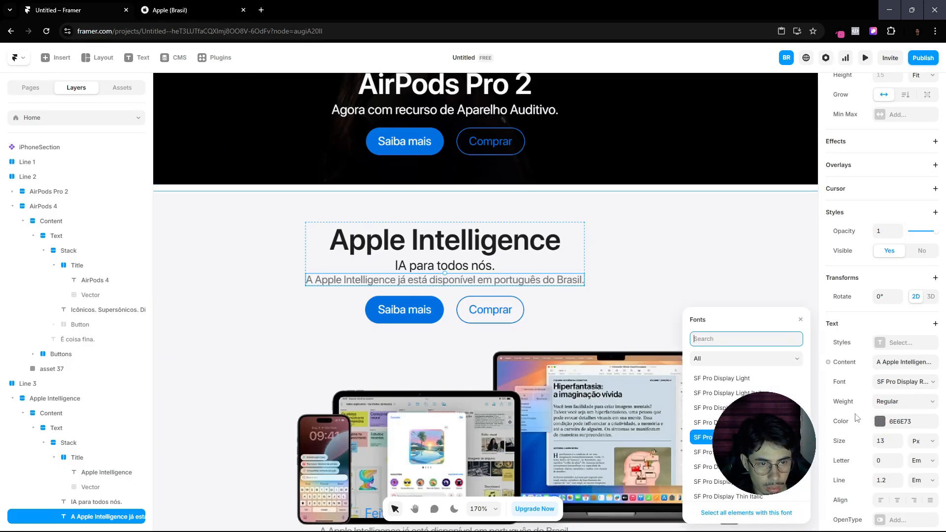
{"action": "left_click", "coordinate": [680, 290]}
Step: Check the text spacing on the Apple reference page and set the gap of the card's title and subtitle stack to 5
{"action": "left_click", "coordinate": [202, 5]}
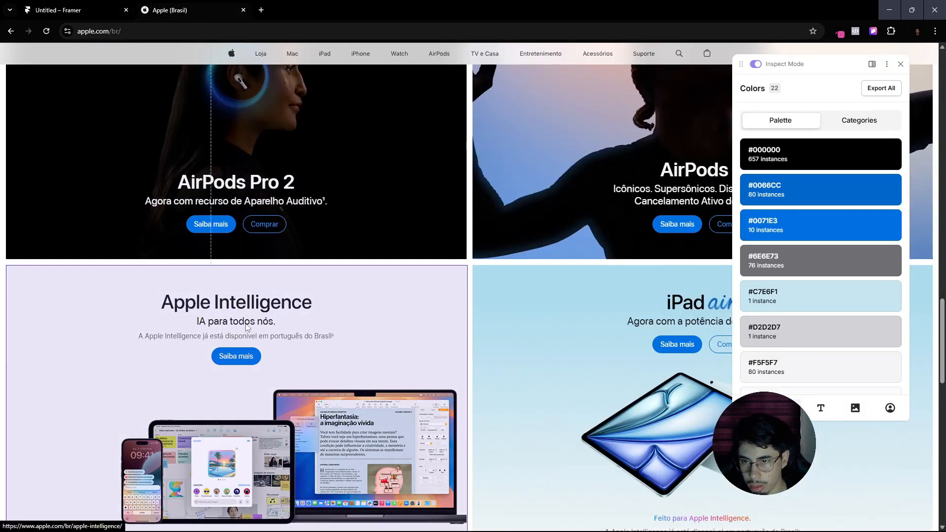
{"action": "left_click", "coordinate": [59, 10]}
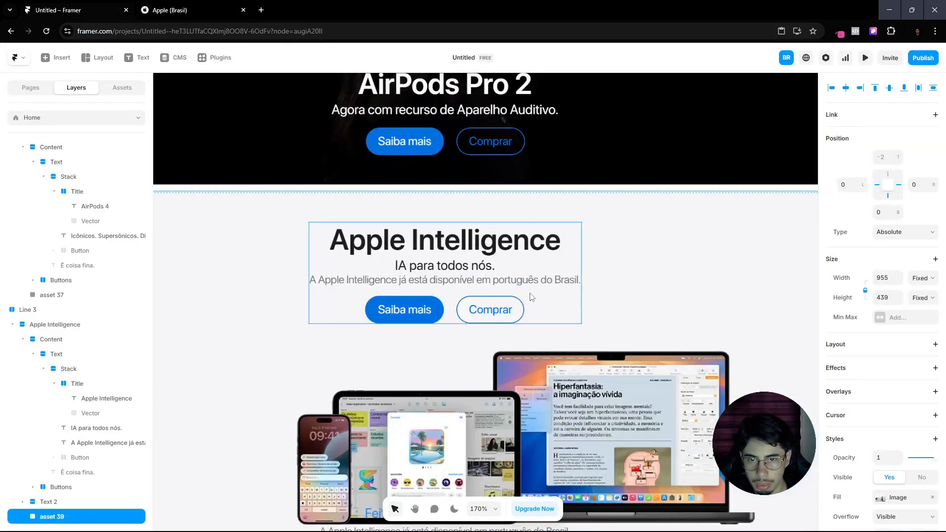
{"action": "left_click", "coordinate": [525, 265]}
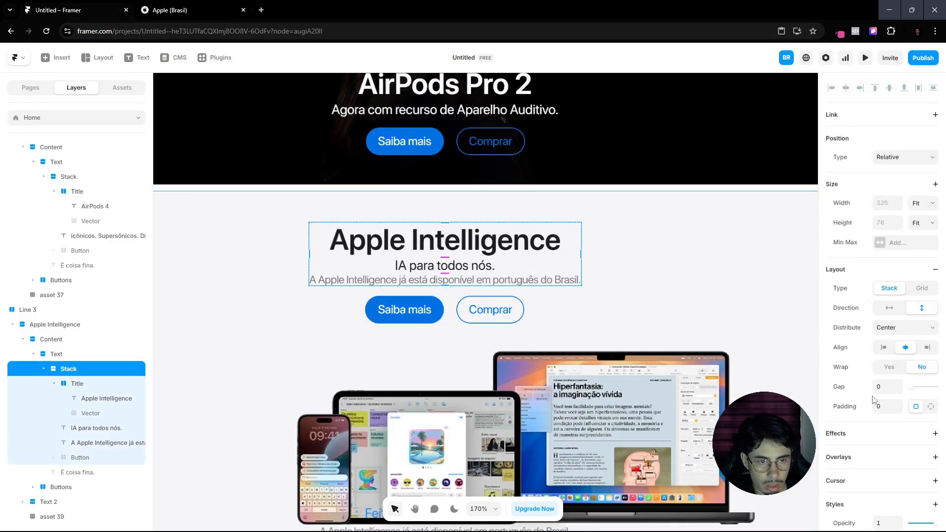
{"action": "type", "text": "5"}
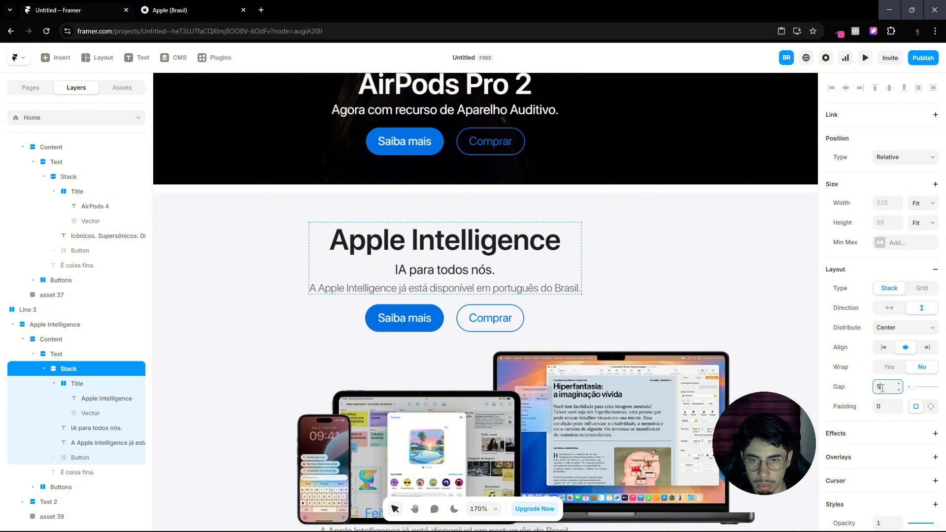
{"action": "left_click", "coordinate": [697, 318]}
{"action": "scroll", "coordinate": [685, 331], "scroll_direction": "down", "scroll_amount": 2}
{"action": "scroll", "coordinate": [685, 330], "scroll_direction": "up", "scroll_amount": 1}
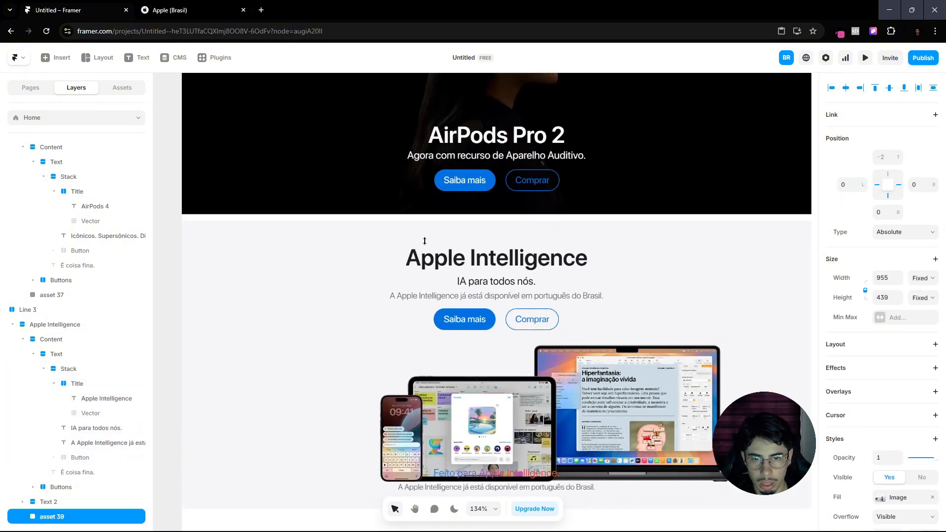
Step: Compare the text spacing with the Apple reference page and set the gap of the Apple Intelligence title and subtitle stack to 7
{"action": "left_click", "coordinate": [168, 4]}
{"action": "left_click", "coordinate": [85, 5]}
{"action": "left_click", "coordinate": [547, 283]}
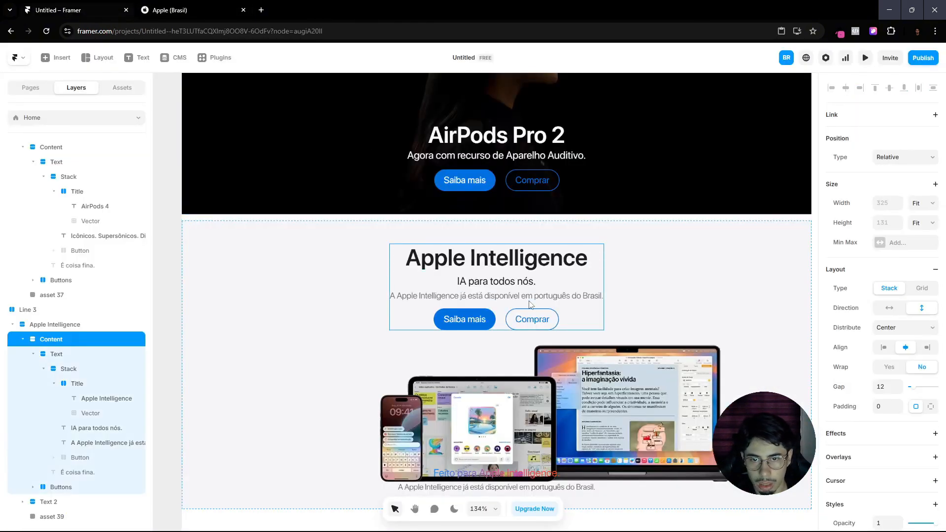
{"action": "left_click", "coordinate": [549, 283]}
{"action": "left_click", "coordinate": [880, 388]}
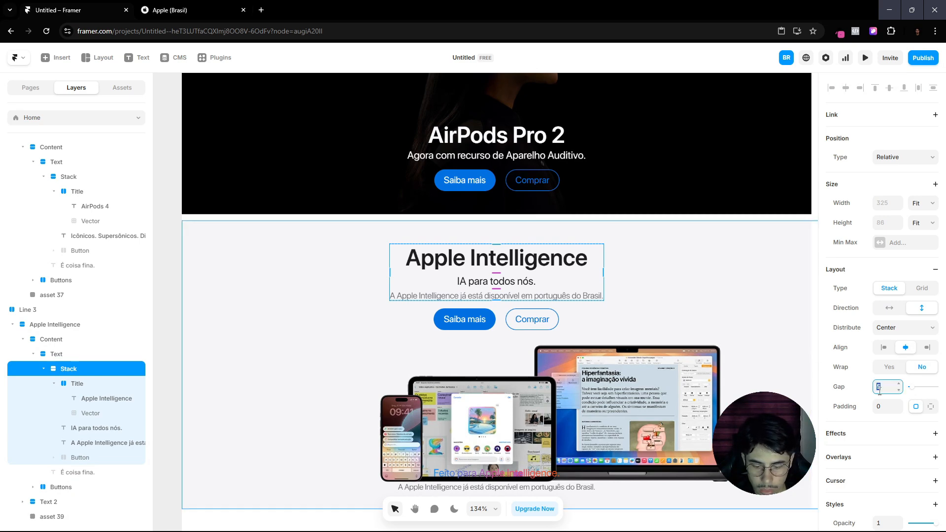
{"action": "type", "text": "8"}
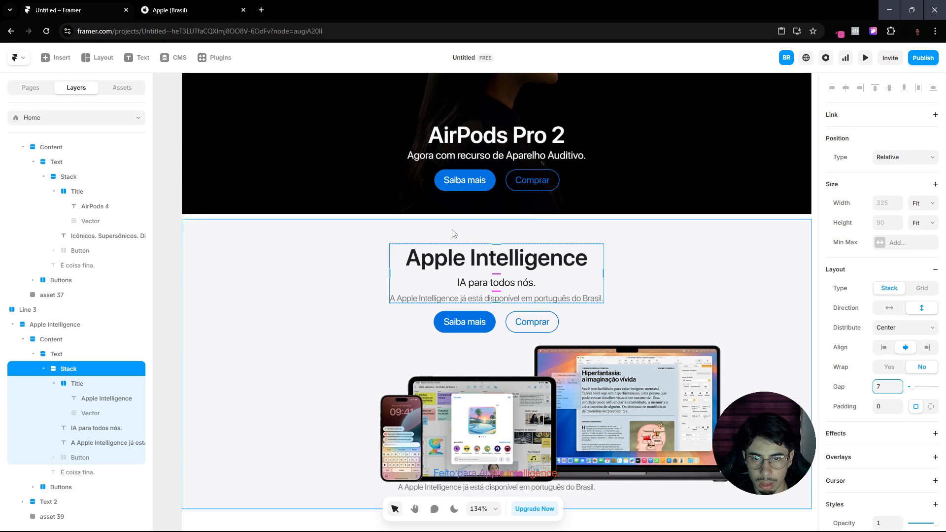
{"action": "left_click", "coordinate": [172, 5]}
{"action": "left_click", "coordinate": [76, 6]}
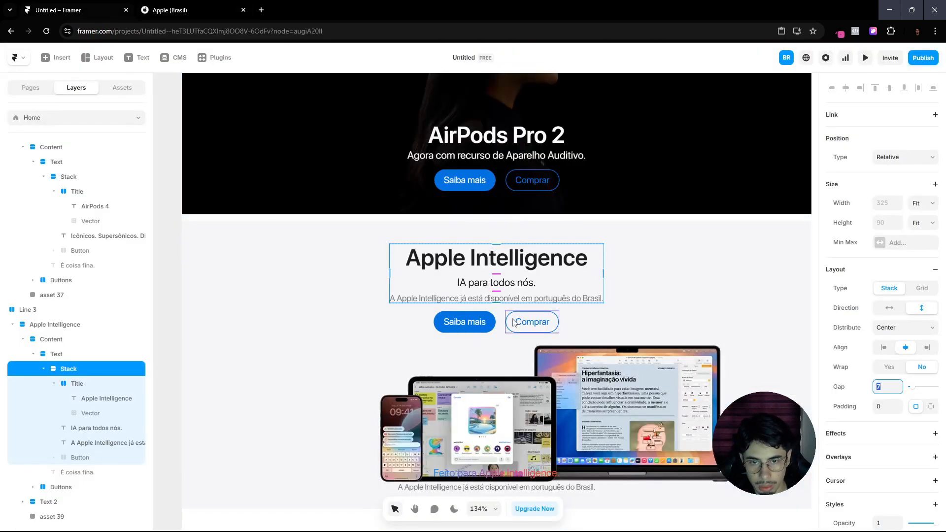
Step: Remove the "Comprar" button from the Apple Intelligence card, checking the Apple reference page
{"action": "left_click", "coordinate": [513, 319]}
{"action": "left_click", "coordinate": [150, 5]}
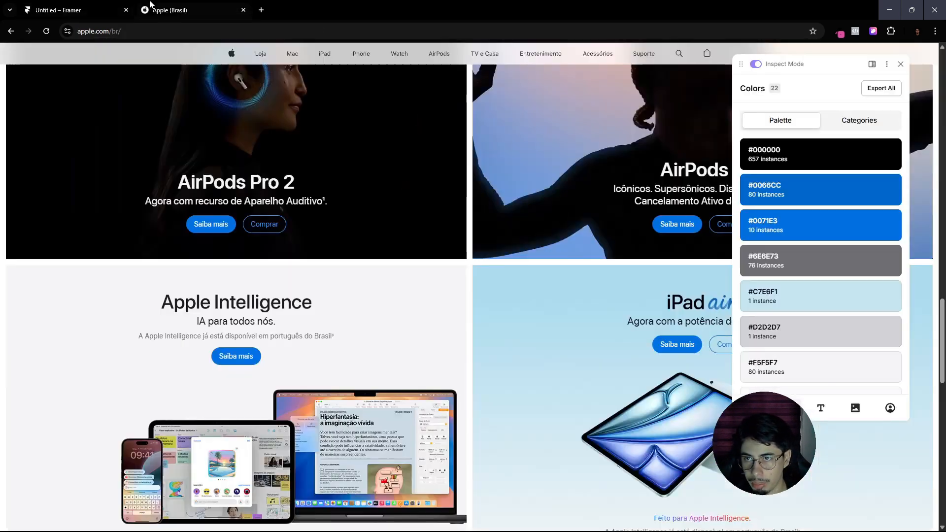
{"action": "left_click", "coordinate": [92, 5]}
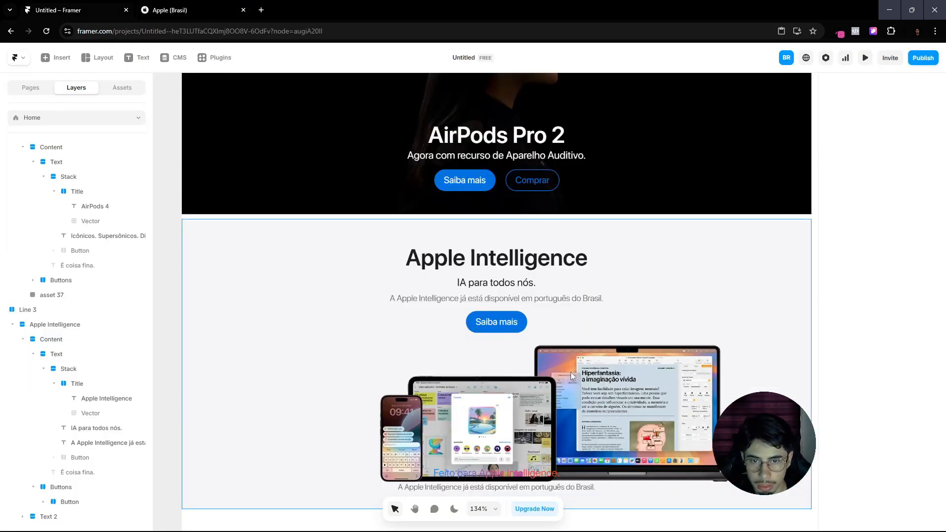
Step: Examine the iPad Air card's layout on the Apple reference page, closing the colour inspector that covers it
{"action": "scroll", "coordinate": [570, 370], "scroll_direction": "down", "scroll_amount": 6}
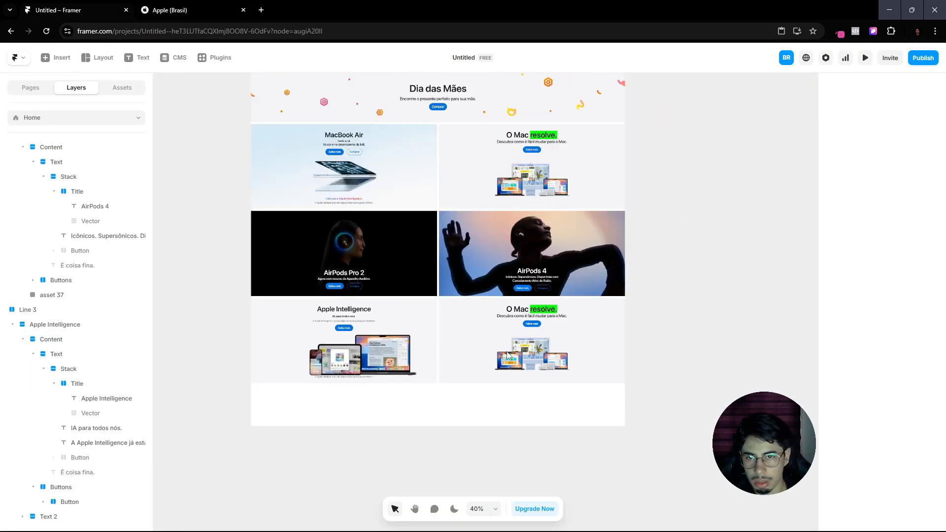
{"action": "scroll", "coordinate": [507, 352], "scroll_direction": "down", "scroll_amount": 1}
{"action": "scroll", "coordinate": [478, 338], "scroll_direction": "up", "scroll_amount": 5}
{"action": "left_click", "coordinate": [186, 5]}
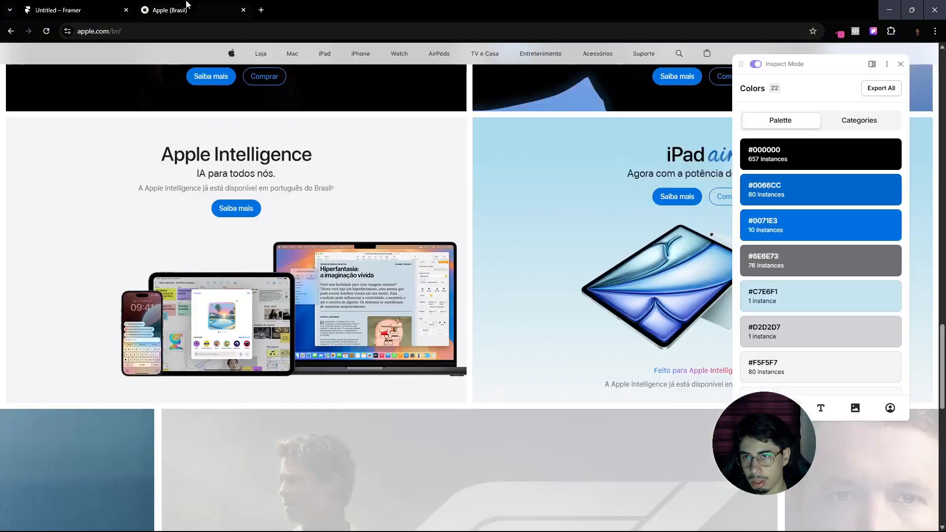
{"action": "scroll", "coordinate": [590, 341], "scroll_direction": "down", "scroll_amount": 3}
{"action": "scroll", "coordinate": [732, 174], "scroll_direction": "up", "scroll_amount": 2}
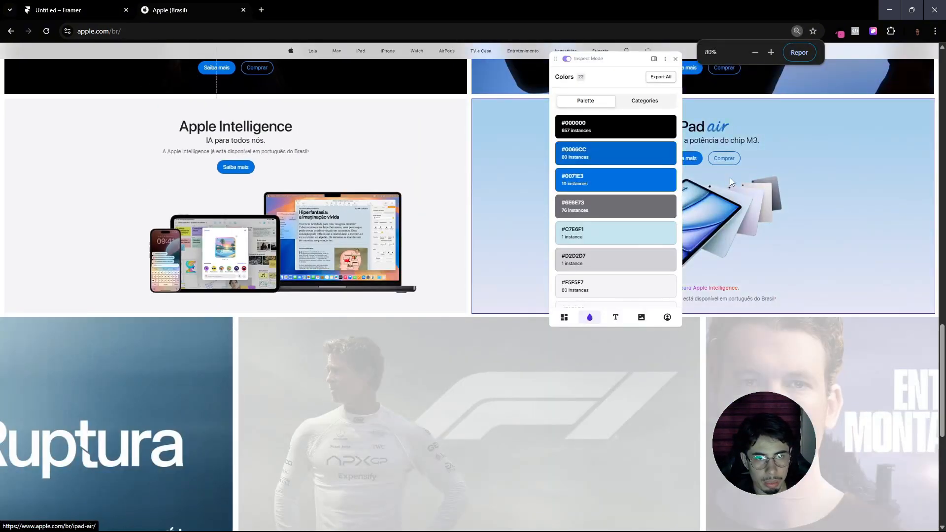
{"action": "scroll", "coordinate": [732, 173], "scroll_direction": "up", "scroll_amount": 1}
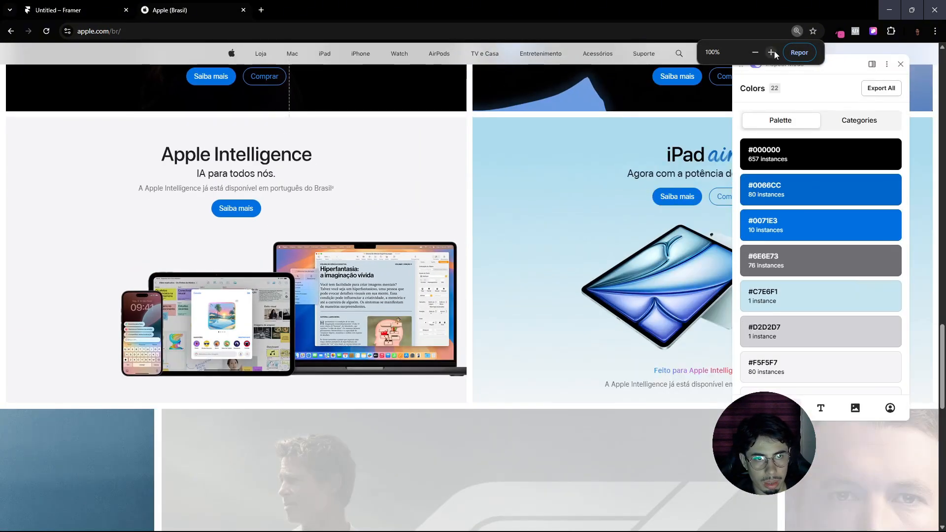
{"action": "left_click", "coordinate": [873, 31]}
{"action": "scroll", "coordinate": [782, 268], "scroll_direction": "down", "scroll_amount": 2}
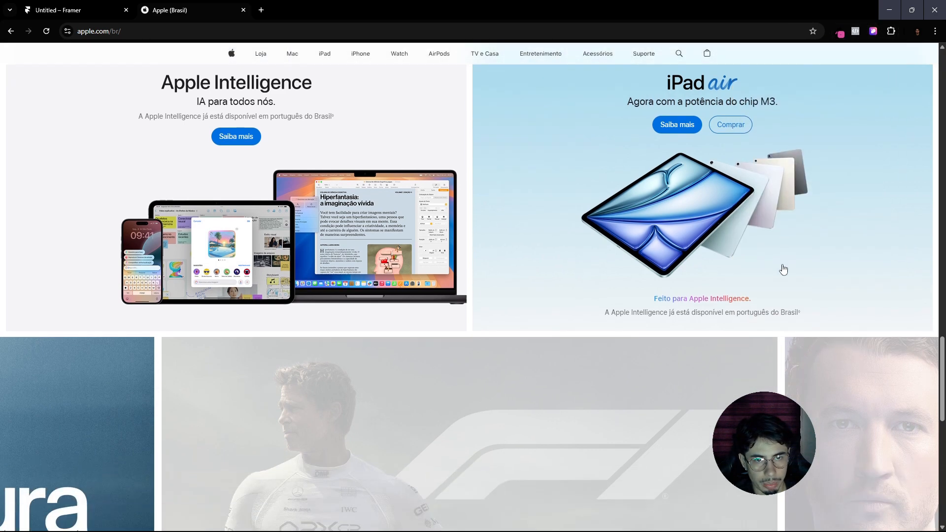
{"action": "scroll", "coordinate": [750, 271], "scroll_direction": "up", "scroll_amount": 3}
{"action": "left_click", "coordinate": [81, 5]}
{"action": "left_click", "coordinate": [494, 321], "text": "ctrl"}
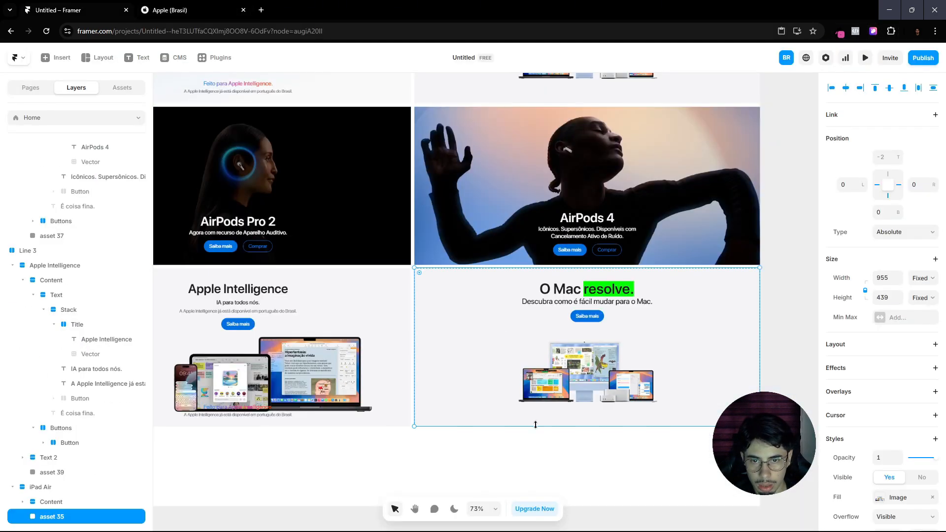
{"action": "left_click", "coordinate": [65, 488]}
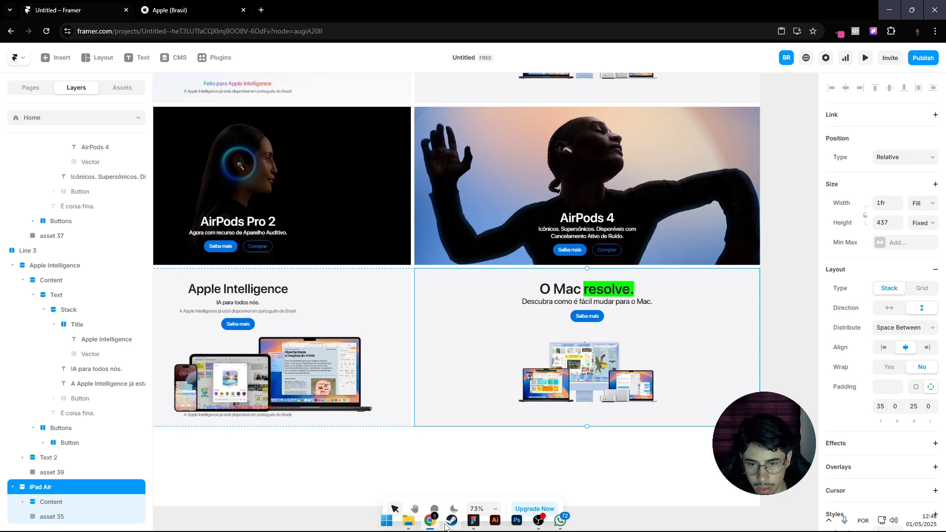
{"action": "left_click", "coordinate": [473, 521]}
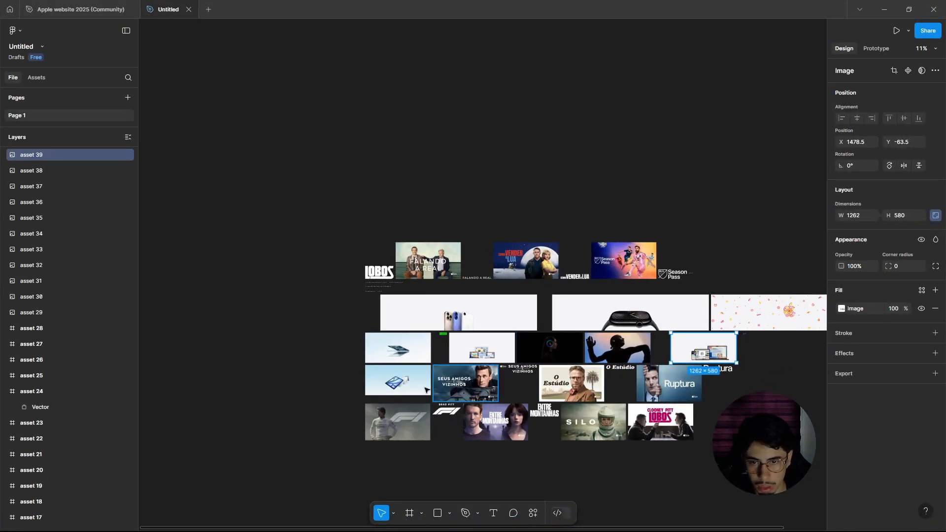
{"action": "left_click", "coordinate": [532, 513]}
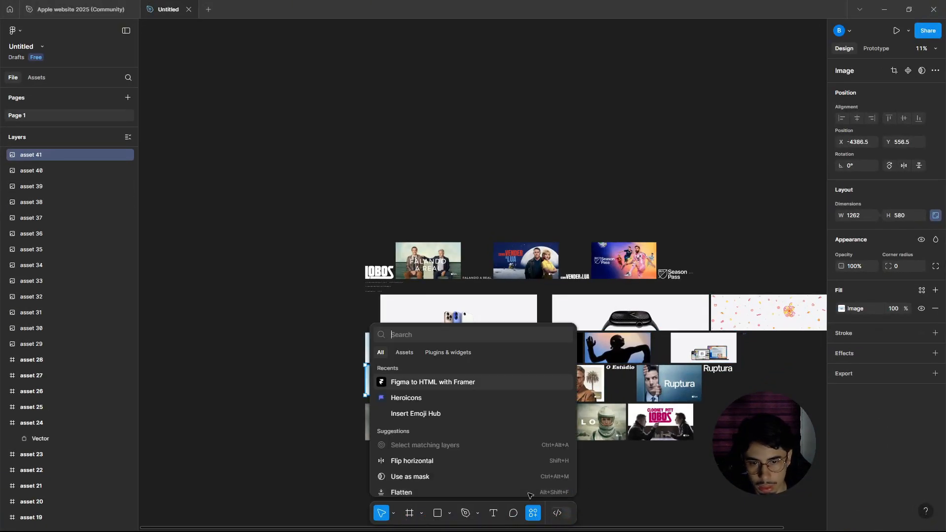
{"action": "left_click", "coordinate": [461, 382]}
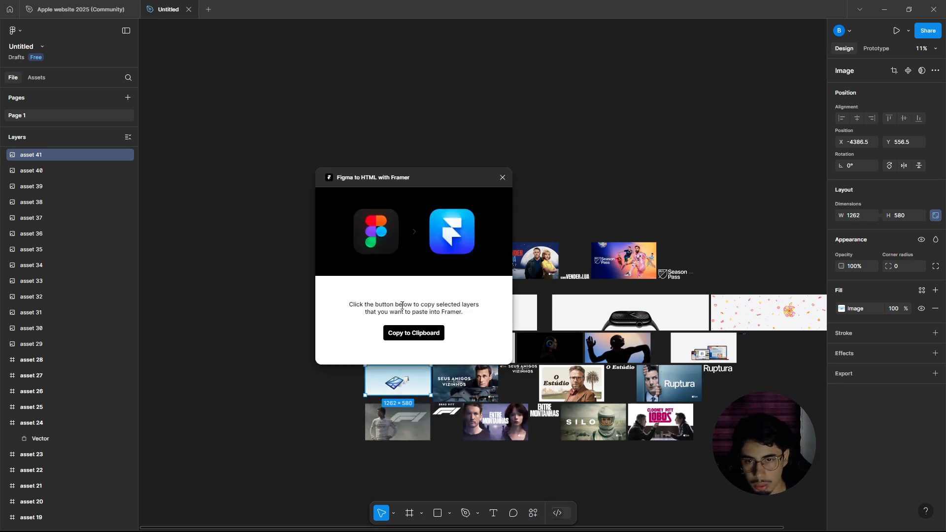
{"action": "left_click", "coordinate": [415, 339]}
{"action": "left_click", "coordinate": [884, 9]}
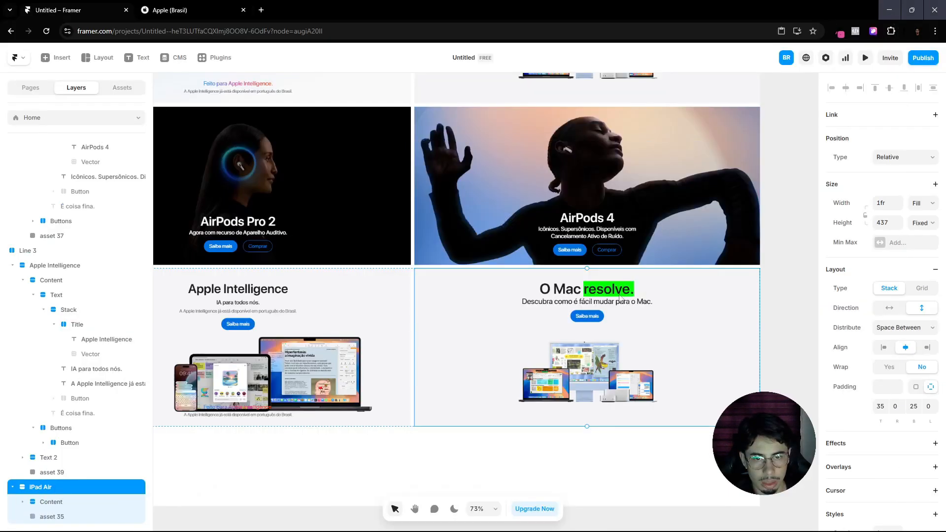
{"action": "key", "text": "ctrl+v"}
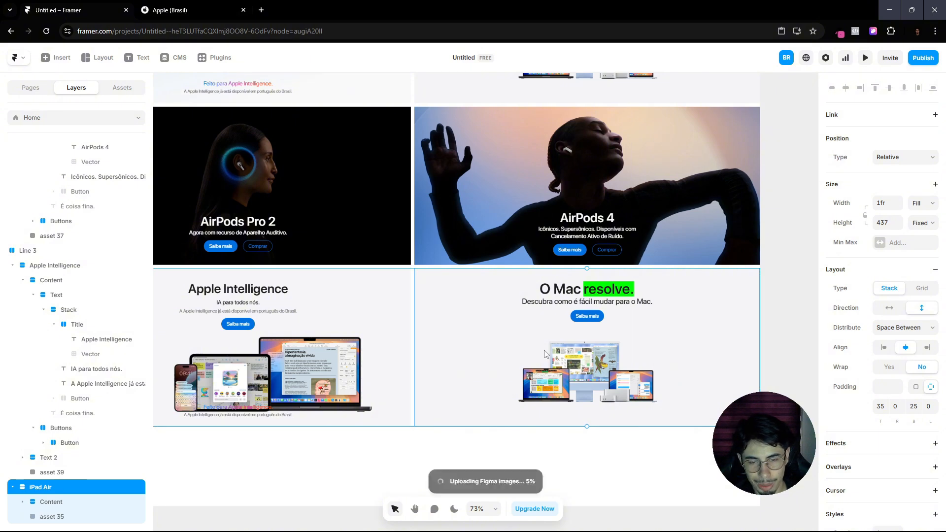
{"action": "scroll", "coordinate": [544, 354], "scroll_direction": "down", "scroll_amount": 1}
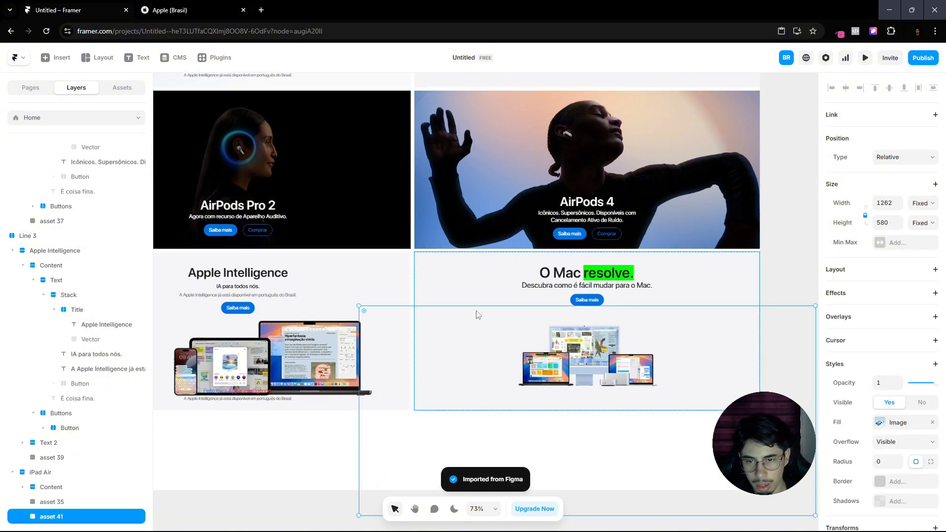
Step: Position the pasted iPad image absolutely, resize it to the card's width at 955 × 439, and set its vertical offset to 0
{"action": "left_click", "coordinate": [905, 156]}
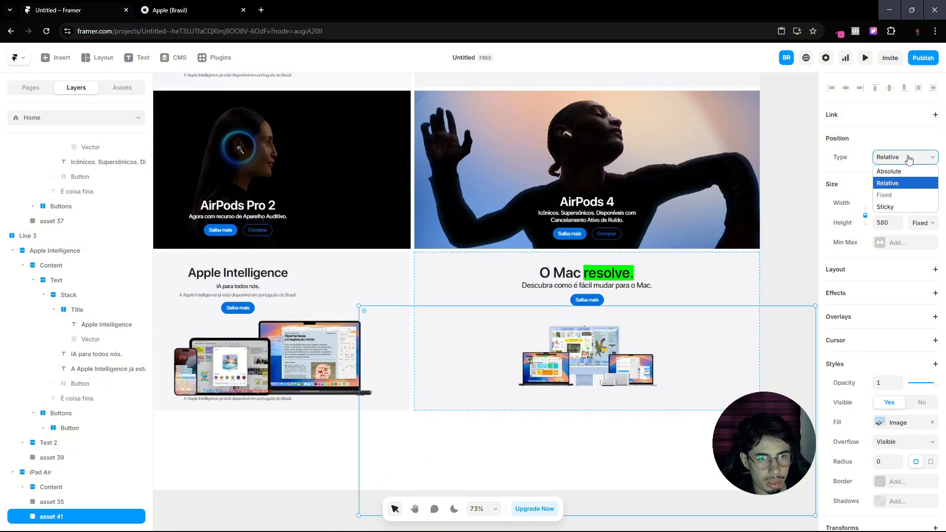
{"action": "left_click", "coordinate": [887, 171]}
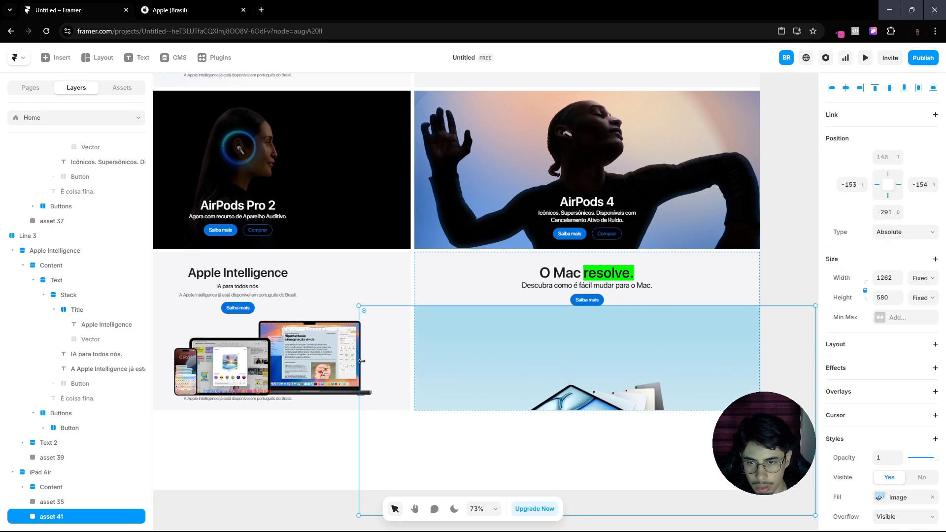
{"action": "left_click_drag", "start_coordinate": [361, 362], "coordinate": [414, 362]}
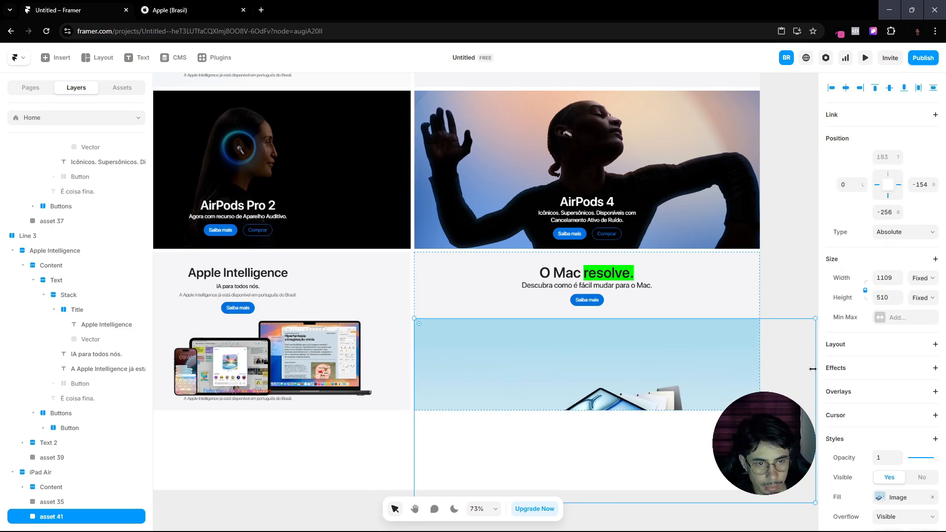
{"action": "left_click_drag", "start_coordinate": [813, 369], "coordinate": [759, 371]}
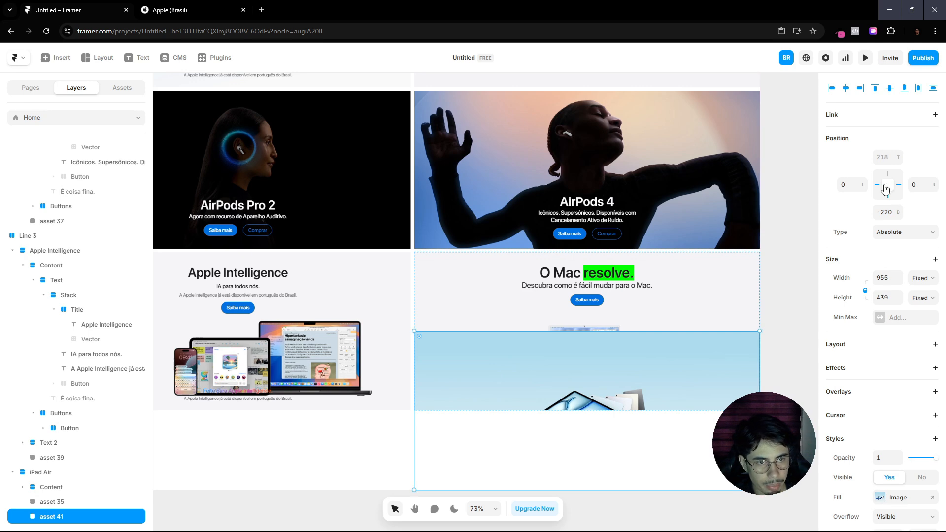
{"action": "left_click", "coordinate": [890, 212]}
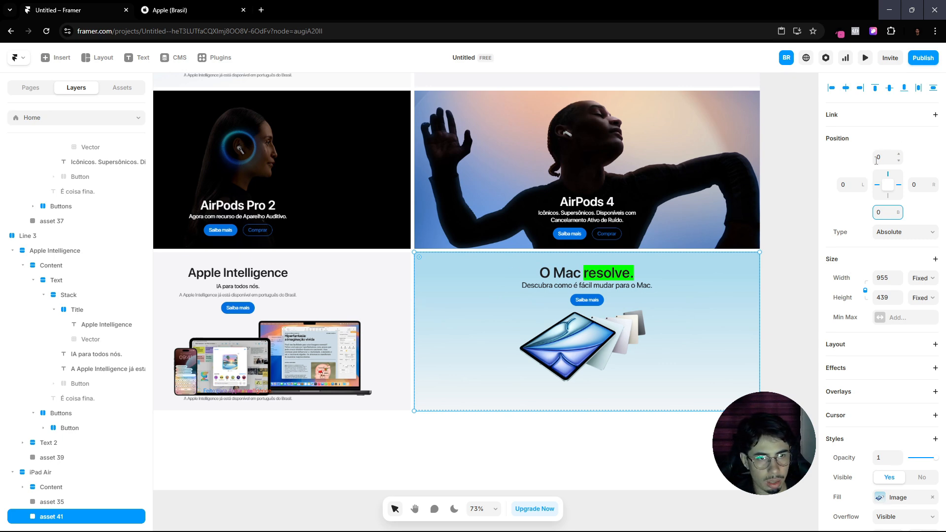
{"action": "left_click", "coordinate": [771, 333]}
Step: Delete the old Mac image layer, asset 35, from the iPad Air card
{"action": "scroll", "coordinate": [645, 312], "scroll_direction": "up", "scroll_amount": 3}
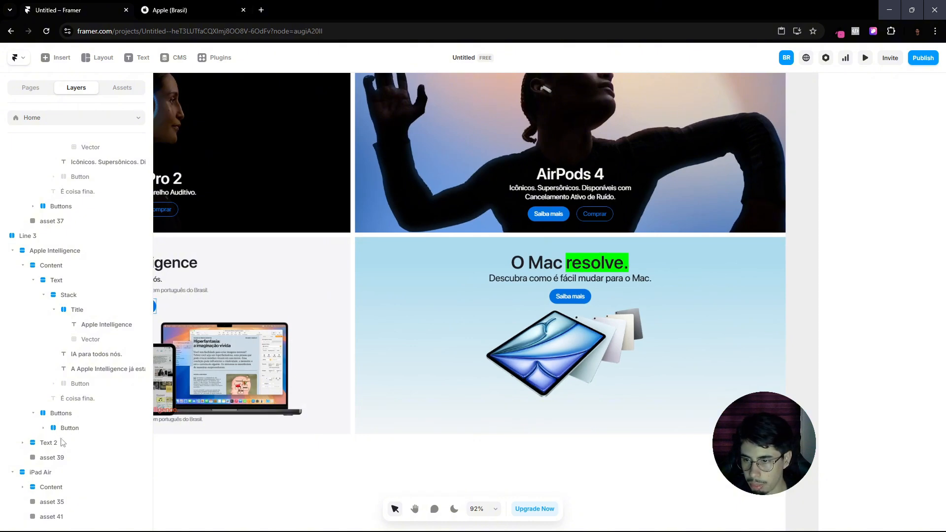
{"action": "left_click", "coordinate": [54, 488]}
{"action": "left_click", "coordinate": [23, 487]}
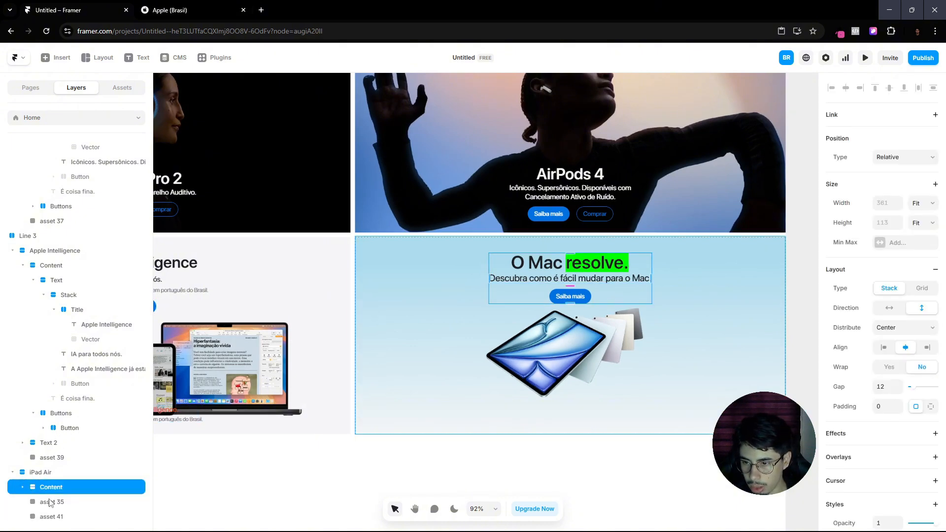
{"action": "left_click", "coordinate": [51, 502]}
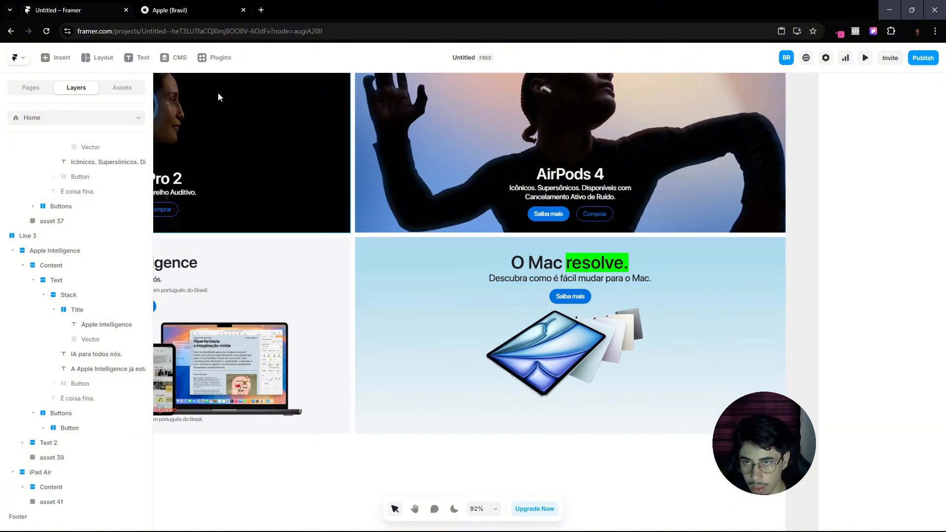
Step: Check the iPad Air title on the Apple reference page, then locate and select the matching "iPad air" title image in Figma
{"action": "left_click", "coordinate": [196, 5]}
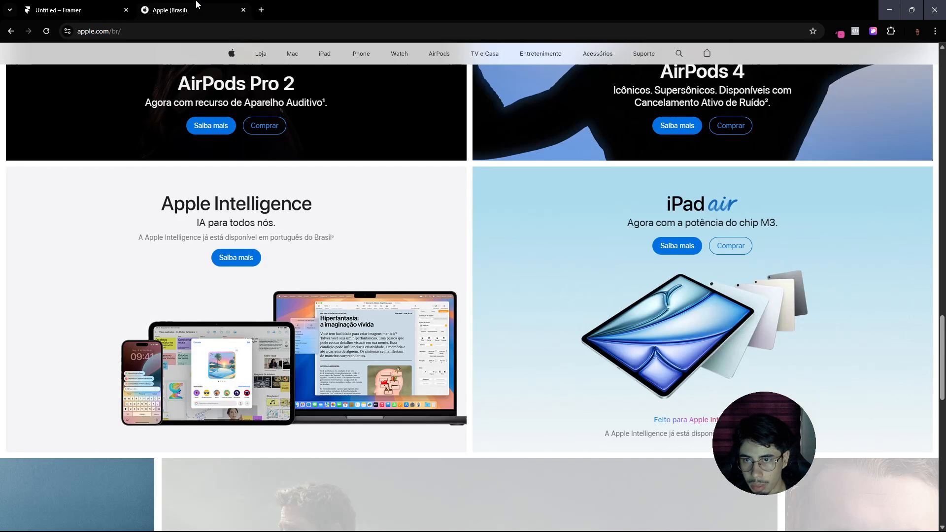
{"action": "left_click", "coordinate": [43, 7]}
{"action": "left_click", "coordinate": [473, 521]}
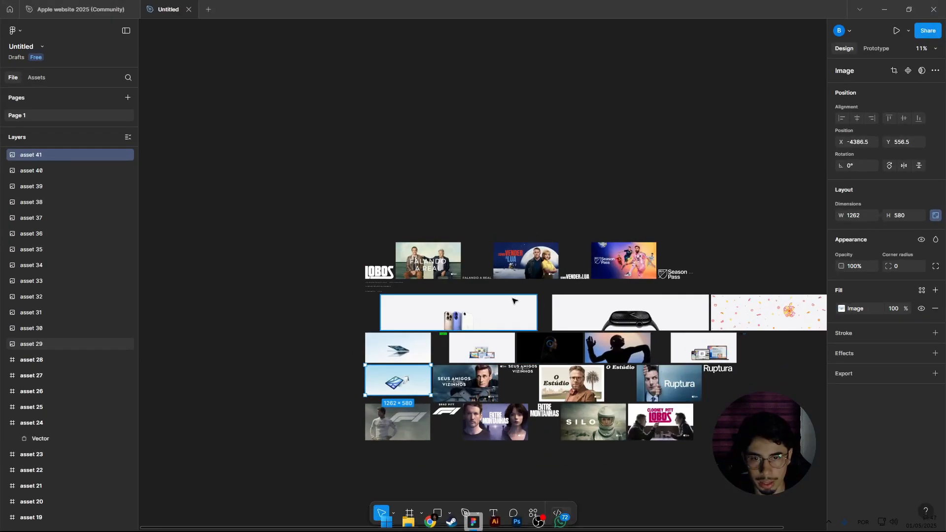
{"action": "scroll", "coordinate": [507, 302], "scroll_direction": "up", "scroll_amount": 5}
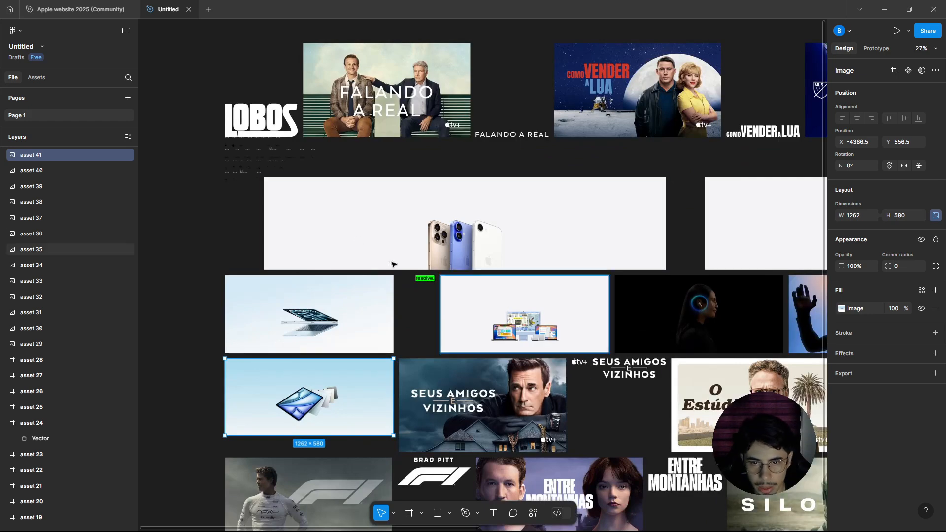
{"action": "scroll", "coordinate": [505, 304], "scroll_direction": "up", "scroll_amount": 2}
{"action": "scroll", "coordinate": [481, 320], "scroll_direction": "down", "scroll_amount": 6}
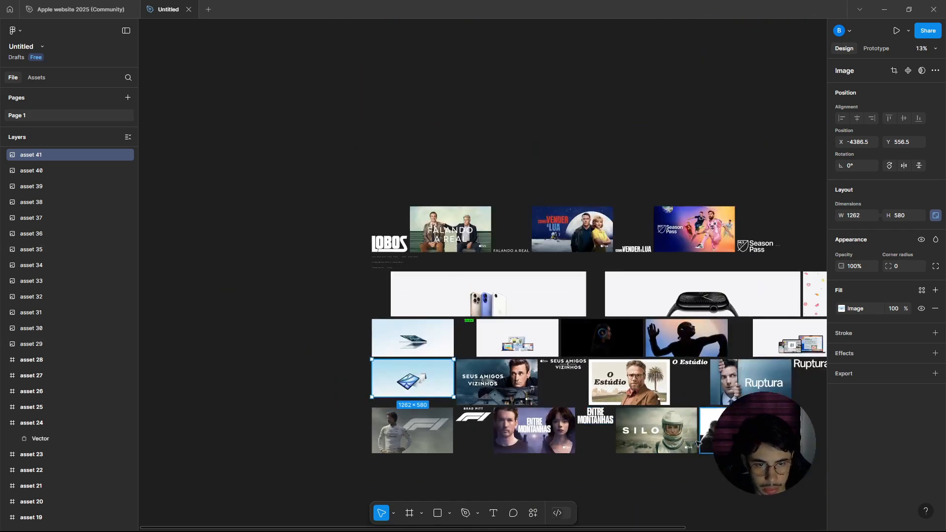
{"action": "scroll", "coordinate": [509, 411], "scroll_direction": "up", "scroll_amount": 5}
{"action": "left_click", "coordinate": [620, 354]}
{"action": "left_click_drag", "start_coordinate": [616, 366], "coordinate": [175, 317]}
{"action": "left_click_drag", "start_coordinate": [562, 332], "coordinate": [166, 363]}
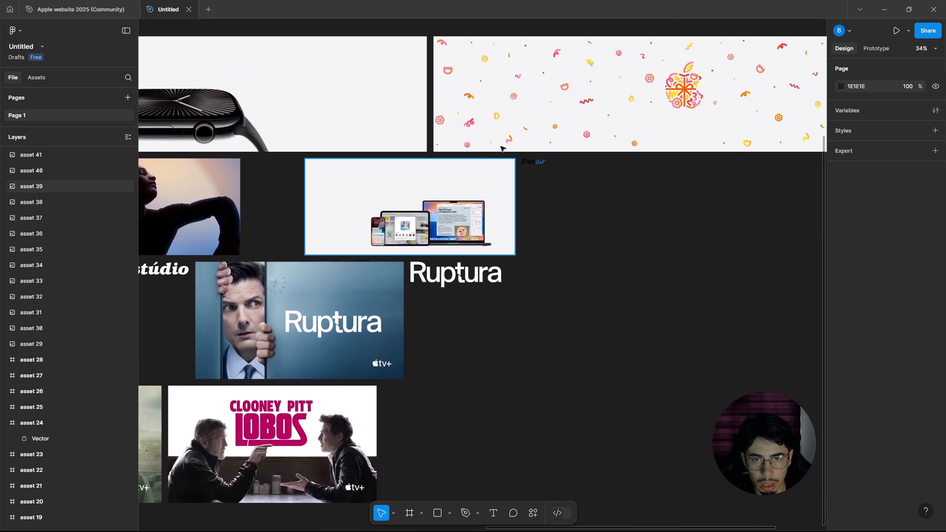
{"action": "scroll", "coordinate": [524, 140], "scroll_direction": "up", "scroll_amount": 9}
{"action": "left_click", "coordinate": [569, 246]}
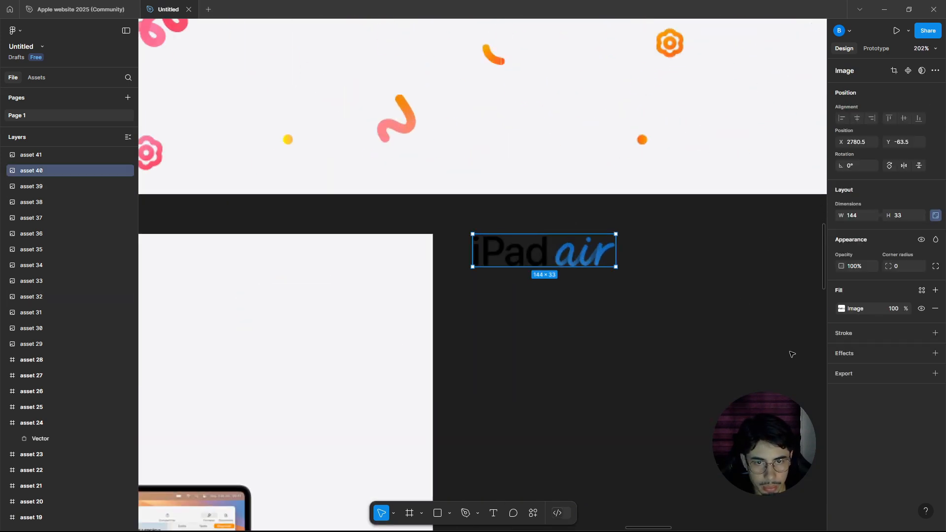
Step: Copy the selected iPad air title image with the Figma to HTML with Framer plugin and paste it into the iPad Air card's title in Framer
{"action": "left_click", "coordinate": [533, 513]}
{"action": "left_click", "coordinate": [450, 388]}
{"action": "left_click", "coordinate": [413, 332]}
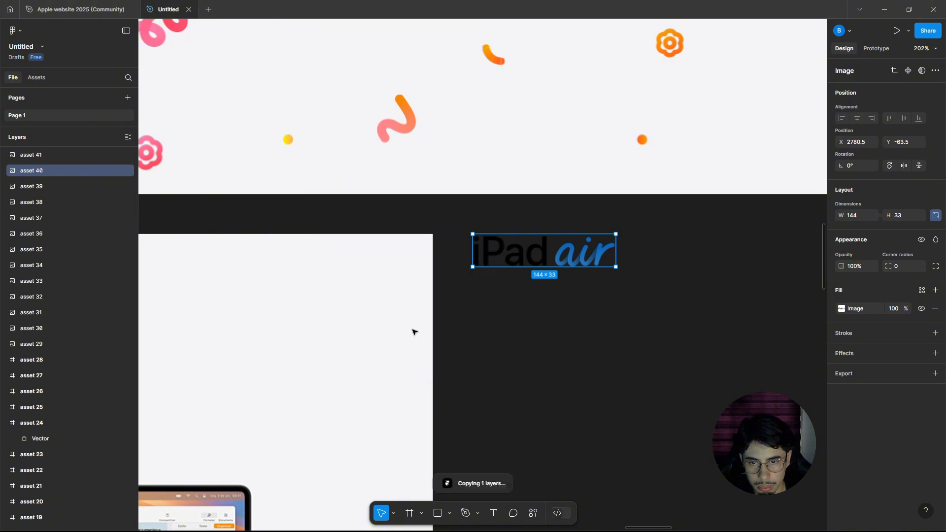
{"action": "left_click", "coordinate": [881, 6]}
{"action": "left_click", "coordinate": [584, 265], "text": "ctrl"}
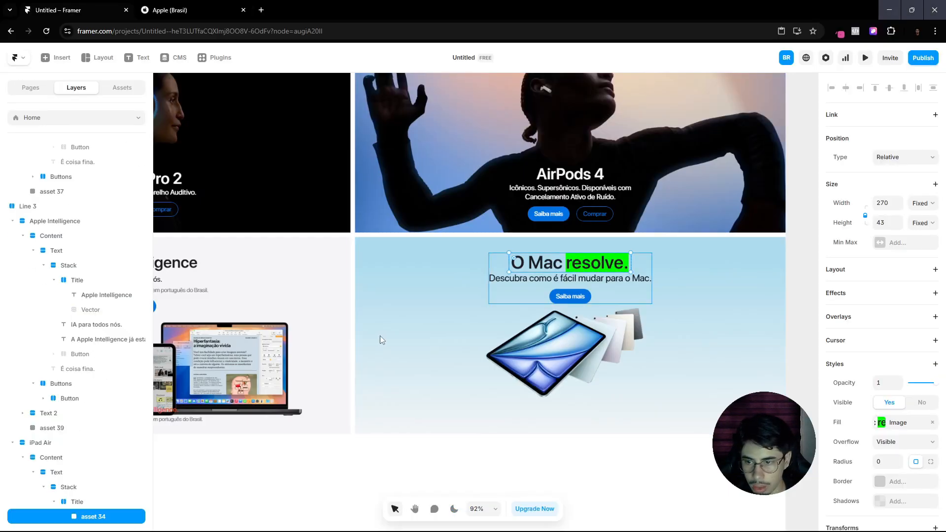
{"action": "key", "text": "ctrl+v"}
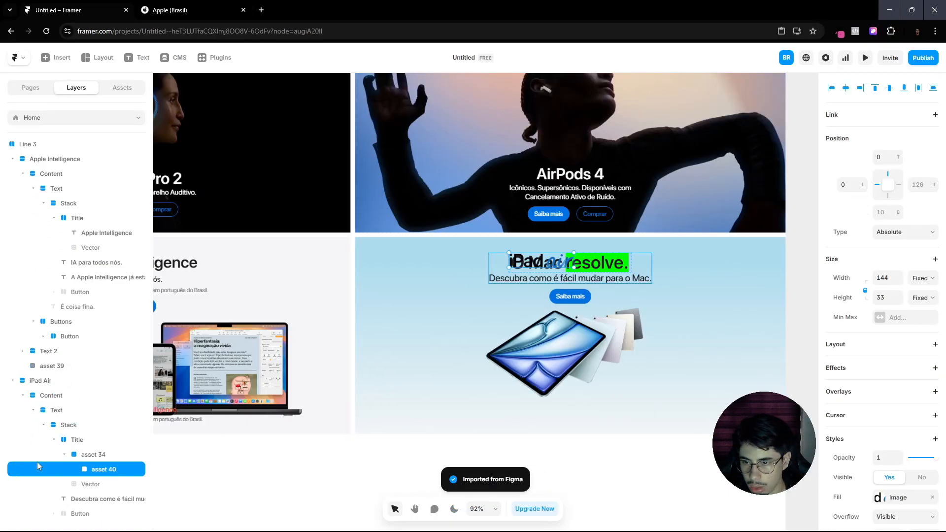
Step: Move asset 40 out of asset 34 into the Title stack, and delete the old asset 34 image
{"action": "scroll", "coordinate": [39, 466], "scroll_direction": "down", "scroll_amount": 2}
{"action": "left_click", "coordinate": [93, 400]}
{"action": "left_click_drag", "start_coordinate": [98, 414], "coordinate": [91, 396]}
{"action": "left_click", "coordinate": [95, 414]}
{"action": "key", "text": "Delete"}
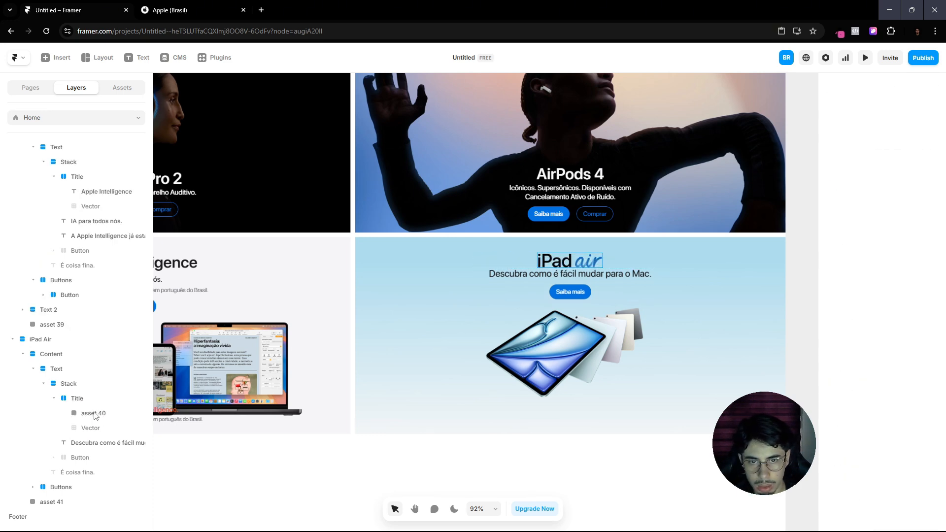
Step: Replace the iPad Air card's subtitle with "Agora com a potência do Chip M3."
{"action": "left_click", "coordinate": [140, 6]}
{"action": "left_click", "coordinate": [100, 6]}
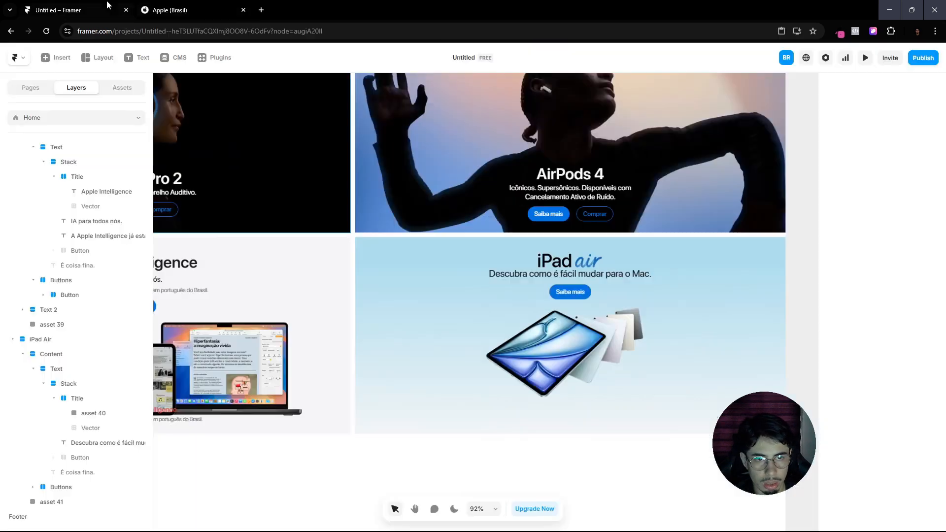
{"action": "left_click", "coordinate": [597, 273]}
{"action": "double_click", "coordinate": [597, 273]}
{"action": "type", "text": "Ag"}
{"action": "key", "text": "Caps_Lock"}
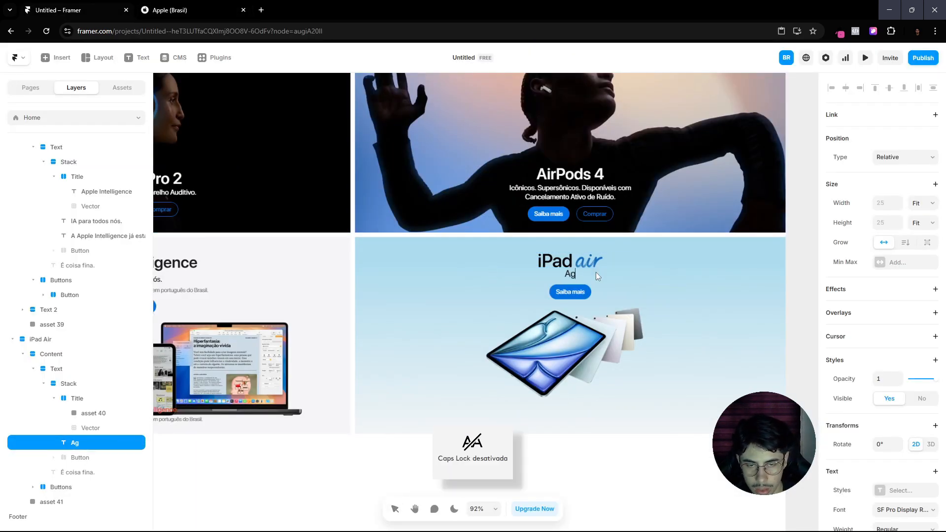
{"action": "type", "text": "ora com a pot"}
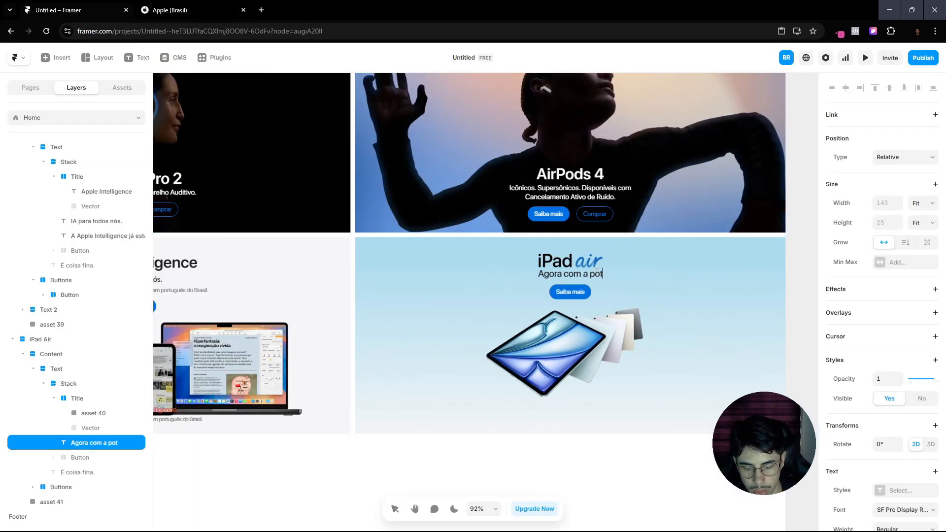
{"action": "type", "text": "ência do"}
{"action": "key", "text": "Caps_Lock"}
{"action": "type", "text": "C"}
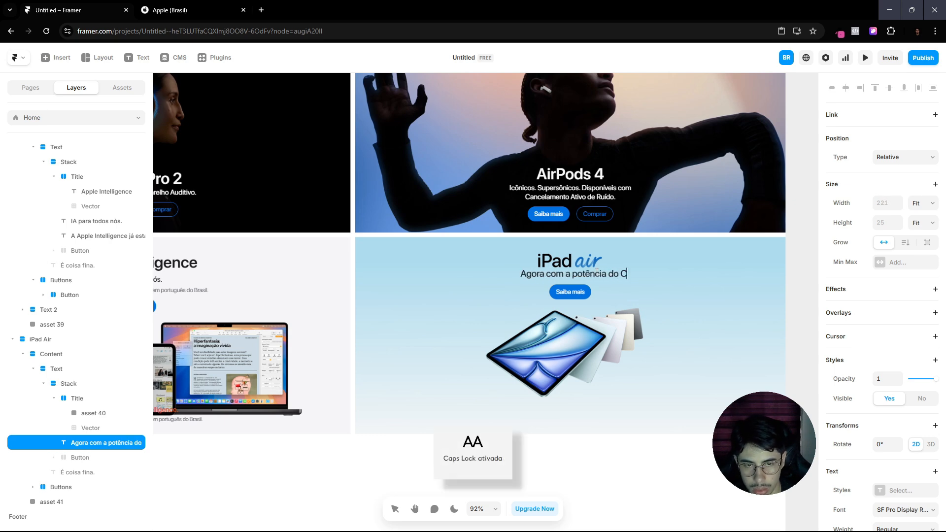
{"action": "key", "text": "Caps_Lock"}
{"action": "type", "text": "hip"}
{"action": "key", "text": "Caps_Lock"}
{"action": "type", "text": "M3."}
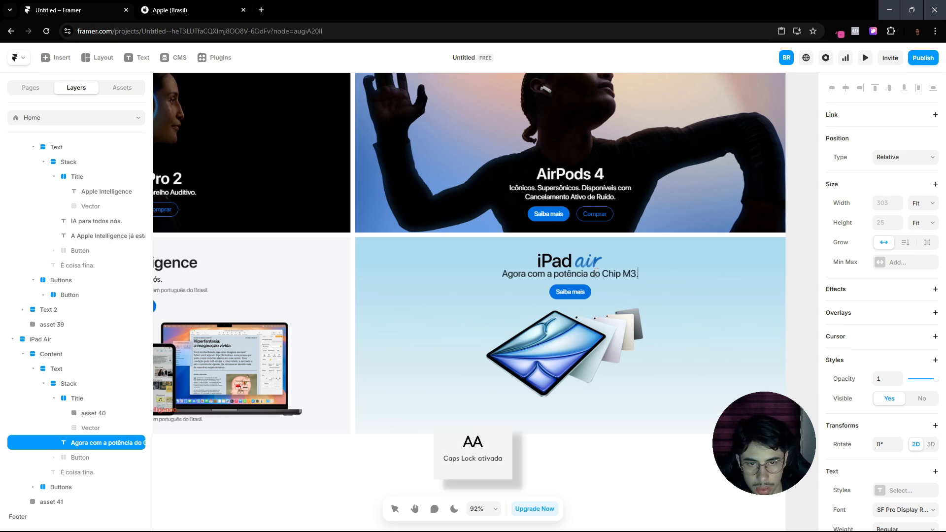
Step: Set the gap of the iPad Air card's title and subtitle stack to 8, comparing the spacing with the Apple reference page
{"action": "scroll", "coordinate": [604, 247], "scroll_direction": "up", "scroll_amount": 5}
{"action": "left_click", "coordinate": [638, 283]}
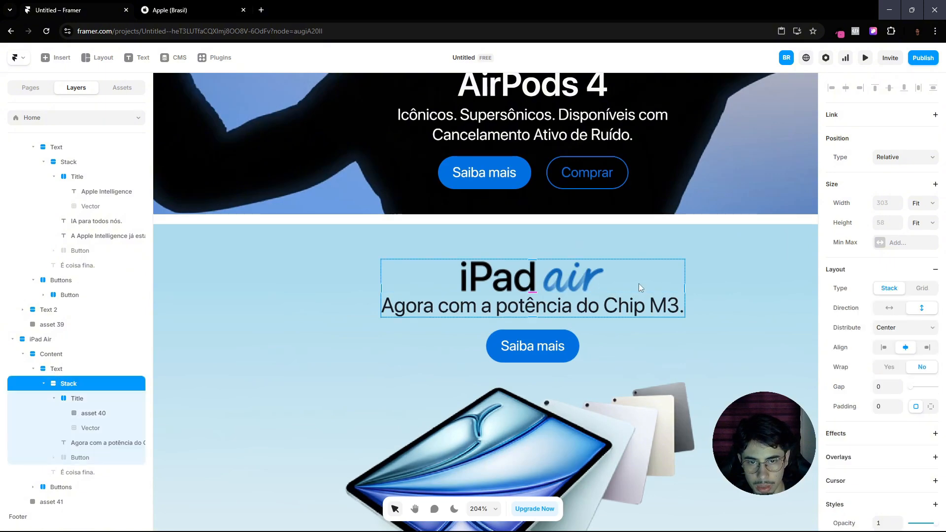
{"action": "left_click", "coordinate": [53, 398]}
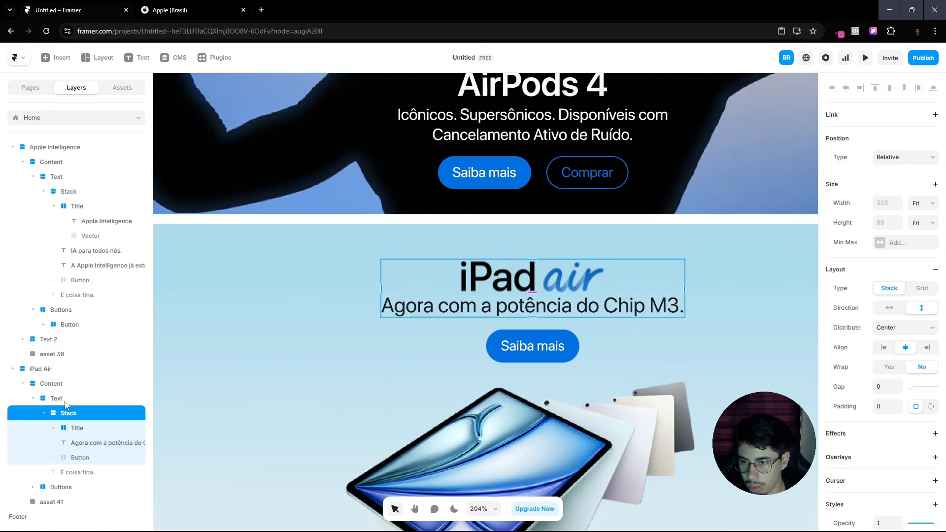
{"action": "left_click", "coordinate": [142, 6]}
{"action": "left_click", "coordinate": [100, 7]}
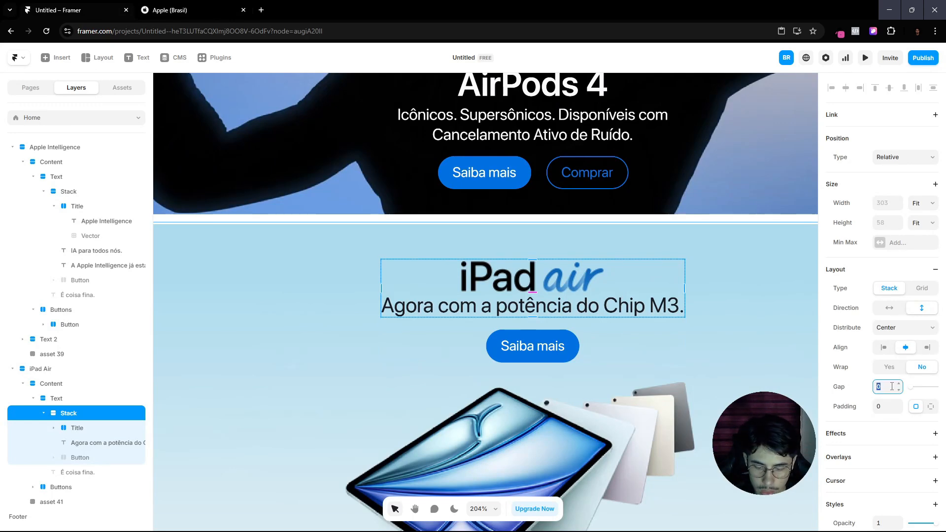
{"action": "key", "text": "Return"}
{"action": "left_click", "coordinate": [144, 7]}
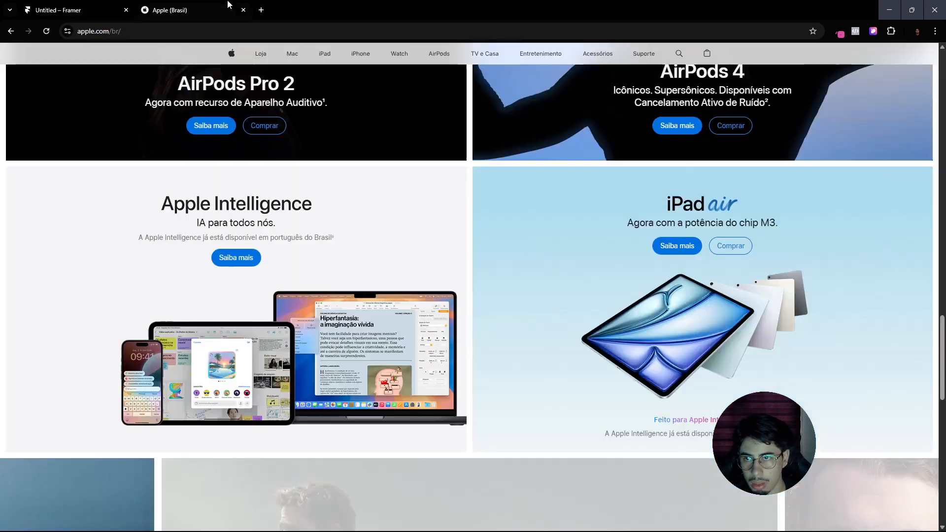
{"action": "left_click", "coordinate": [50, 5]}
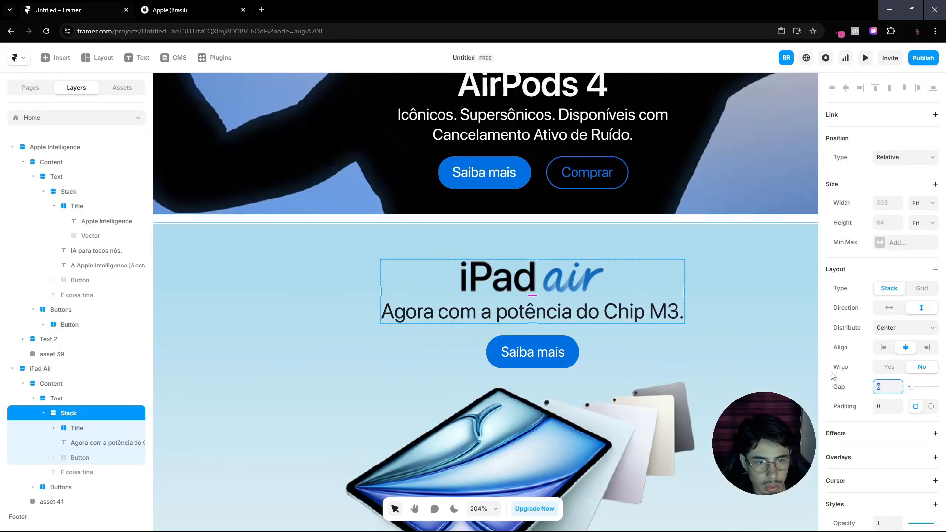
{"action": "key", "text": "Caps_Lock"}
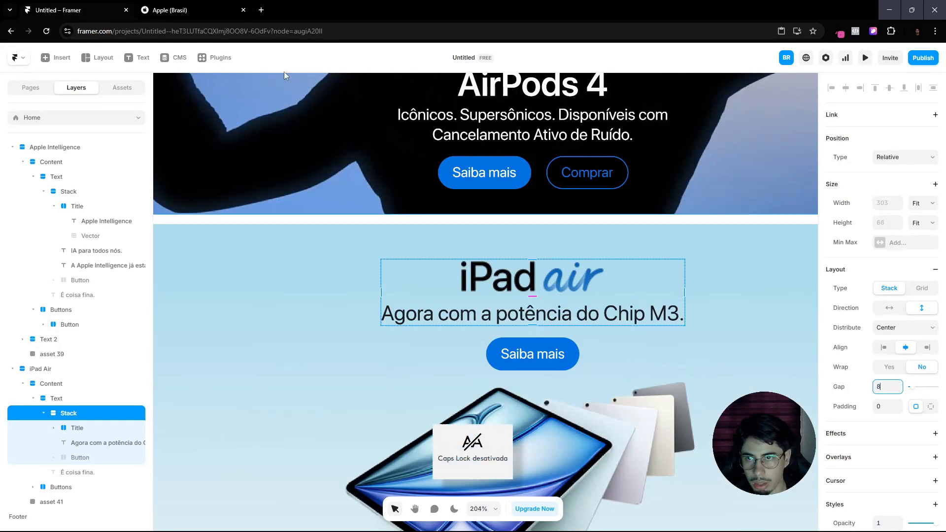
{"action": "left_click", "coordinate": [201, 1]}
{"action": "left_click", "coordinate": [35, 8]}
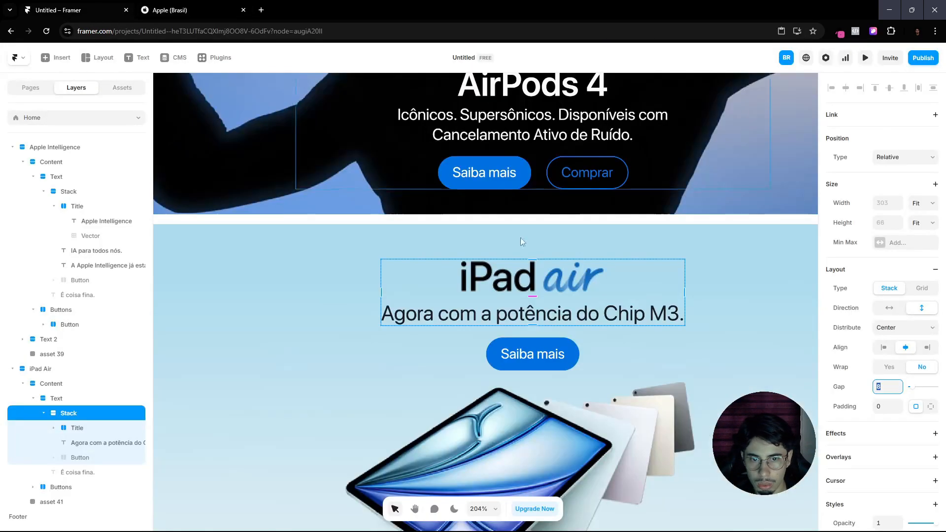
Step: Delete the Buttons stack holding the single "Saiba mais" button from the iPad Air card
{"action": "scroll", "coordinate": [569, 334], "scroll_direction": "down", "scroll_amount": 6}
{"action": "scroll", "coordinate": [567, 337], "scroll_direction": "up", "scroll_amount": 5}
{"action": "scroll", "coordinate": [567, 333], "scroll_direction": "up", "scroll_amount": 4}
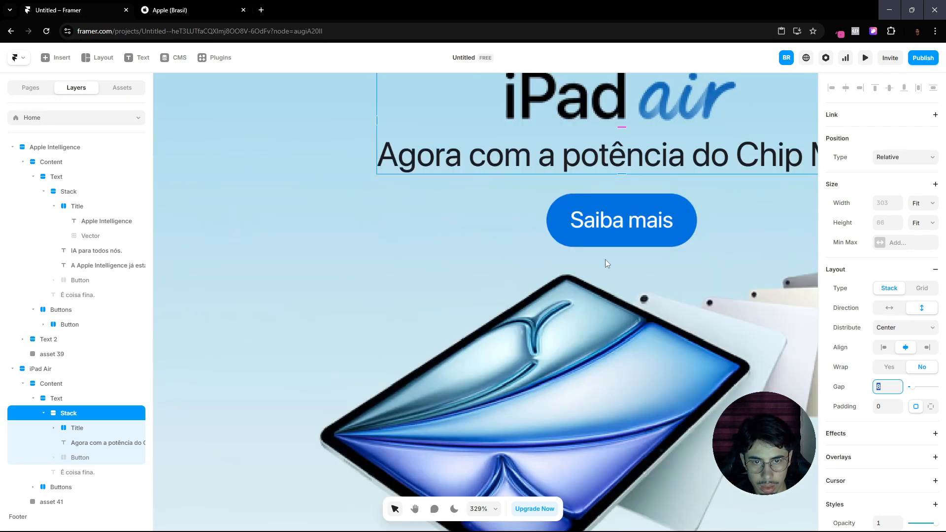
{"action": "scroll", "coordinate": [605, 259], "scroll_direction": "down", "scroll_amount": 2}
{"action": "left_click", "coordinate": [635, 242], "text": "ctrl"}
{"action": "left_click", "coordinate": [649, 238], "text": "ctrl"}
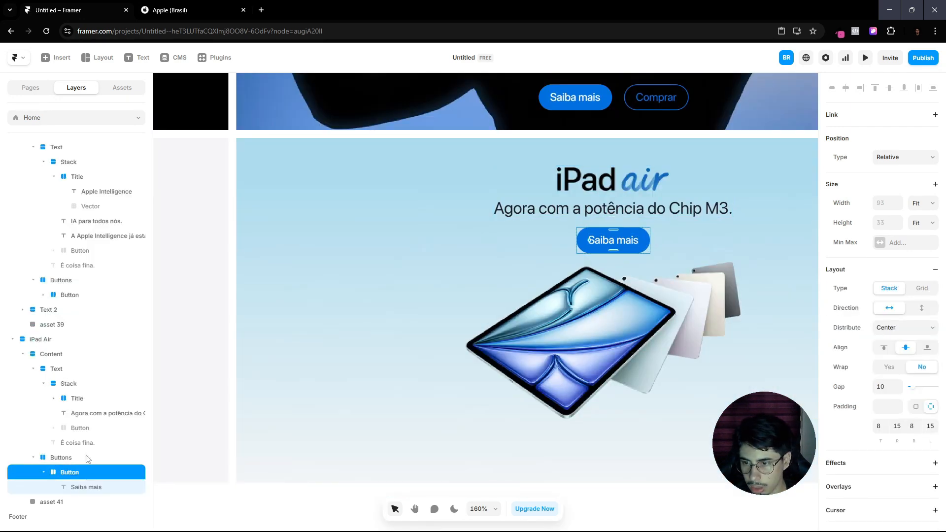
{"action": "left_click", "coordinate": [29, 463]}
{"action": "left_click", "coordinate": [43, 472]}
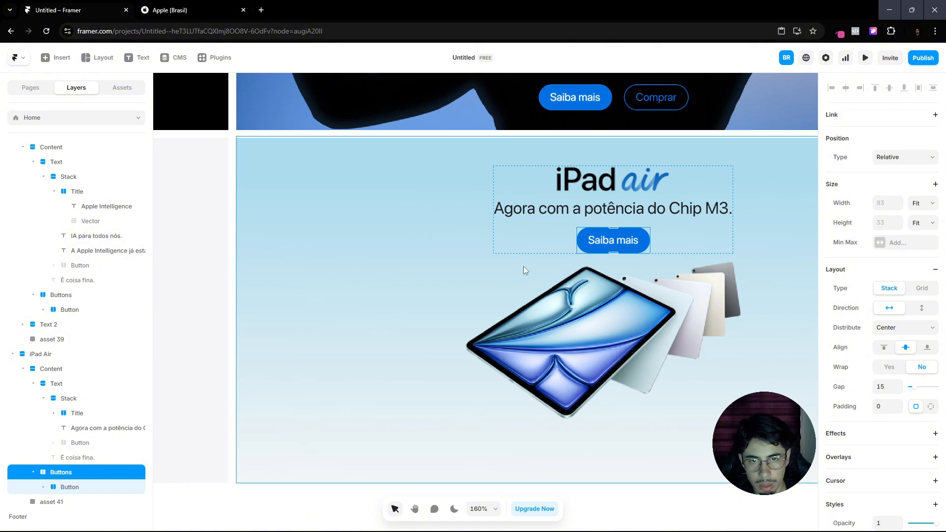
{"action": "key", "text": "Delete"}
Step: Copy the "Saiba mais" and "Comprar" buttons stack from the AirPods Pro 2 card into the iPad Air card's text stack
{"action": "scroll", "coordinate": [522, 274], "scroll_direction": "down", "scroll_amount": 2}
{"action": "left_click_drag", "start_coordinate": [387, 367], "coordinate": [592, 418]}
{"action": "left_click_drag", "start_coordinate": [359, 224], "coordinate": [322, 333]}
{"action": "left_click", "coordinate": [257, 301]}
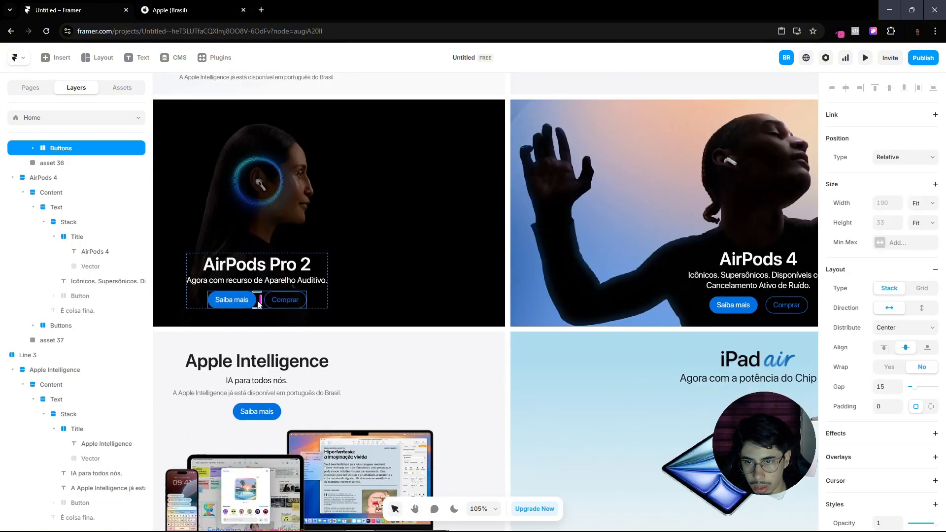
{"action": "left_click_drag", "start_coordinate": [666, 377], "coordinate": [448, 330]}
{"action": "left_click", "coordinate": [602, 316]}
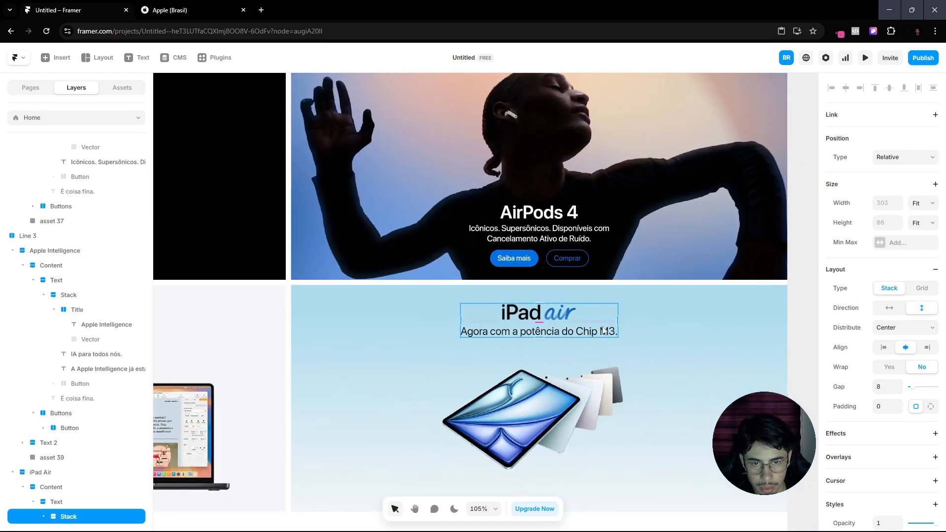
{"action": "key", "text": "ctrl+v"}
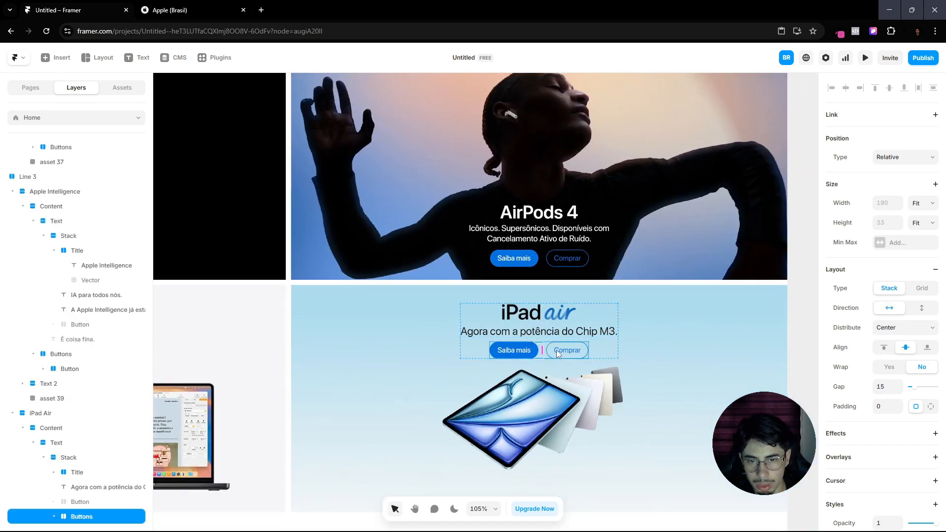
Step: Move the Text 2 stack with "Feito para Apple Intelligence." from the Apple Intelligence card into the iPad Air card by cutting and pasting
{"action": "left_click", "coordinate": [193, 6]}
{"action": "left_click", "coordinate": [75, 5]}
{"action": "scroll", "coordinate": [660, 308], "scroll_direction": "down", "scroll_amount": 4}
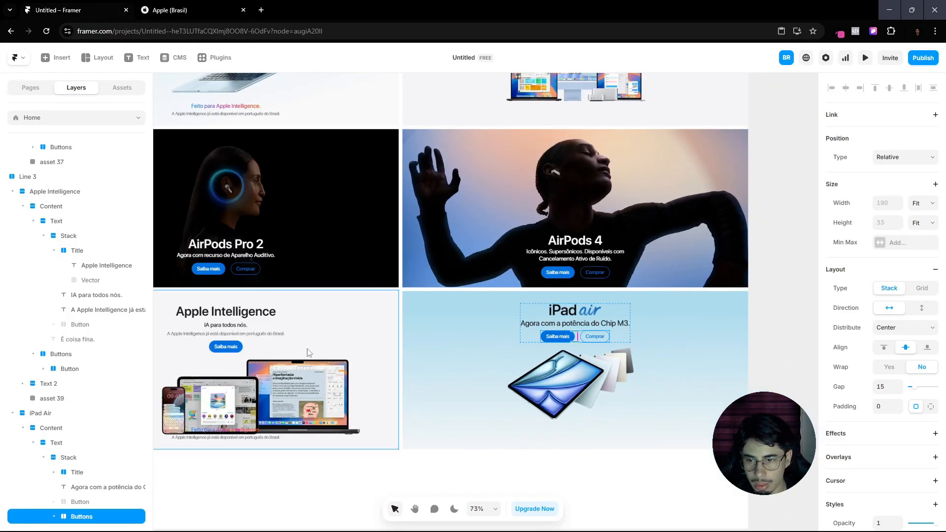
{"action": "left_click", "coordinate": [262, 438]}
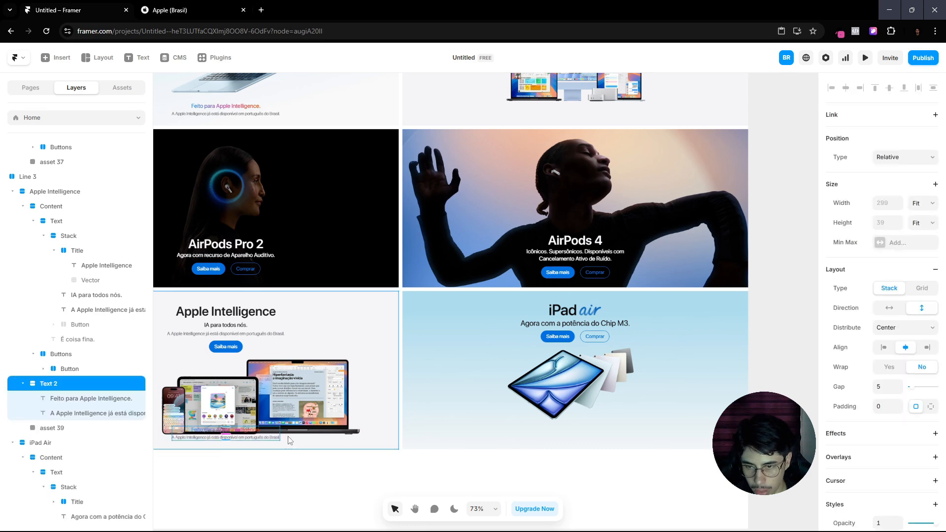
{"action": "left_click", "coordinate": [703, 340]}
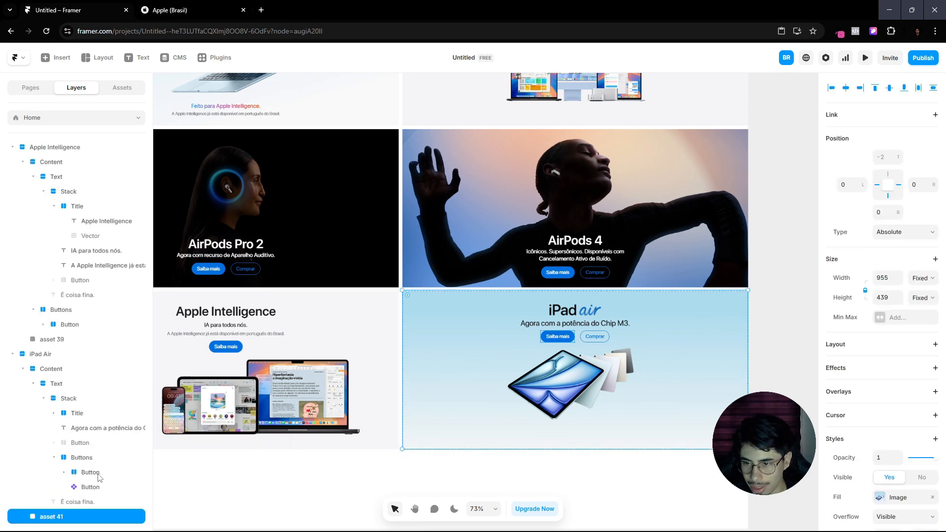
{"action": "scroll", "coordinate": [94, 478], "scroll_direction": "down", "scroll_amount": 1}
{"action": "left_click", "coordinate": [33, 368]}
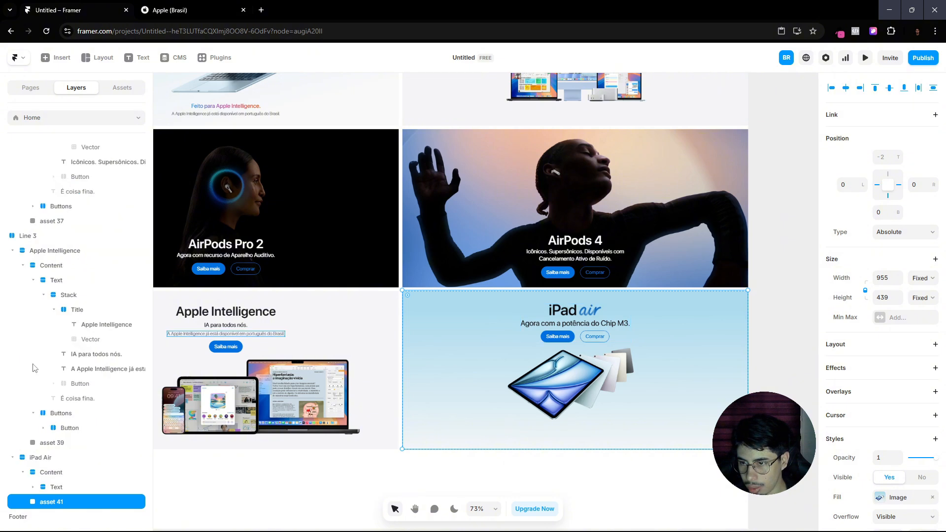
{"action": "left_click", "coordinate": [22, 472]}
{"action": "left_click", "coordinate": [50, 488]}
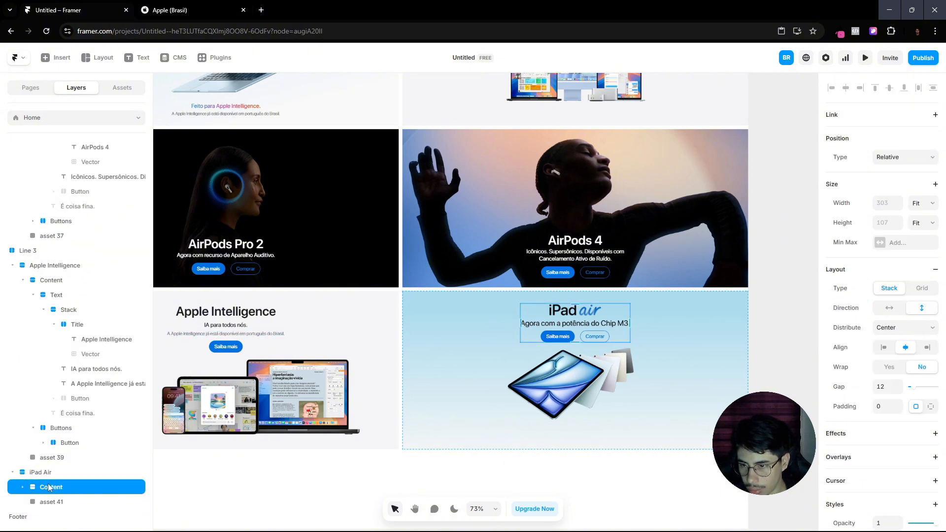
{"action": "left_click", "coordinate": [49, 473]}
{"action": "key", "text": "ctrl+v"}
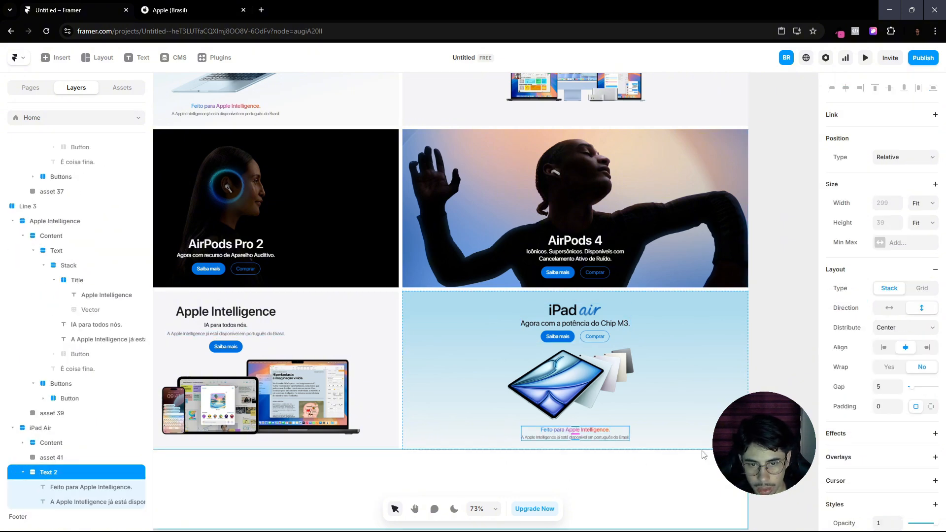
Step: Collapse the card layers and the Line 2 and Line 3 rows in the layer tree
{"action": "left_click", "coordinate": [798, 381]}
{"action": "scroll", "coordinate": [689, 409], "scroll_direction": "down", "scroll_amount": 2}
{"action": "scroll", "coordinate": [598, 433], "scroll_direction": "down", "scroll_amount": 3}
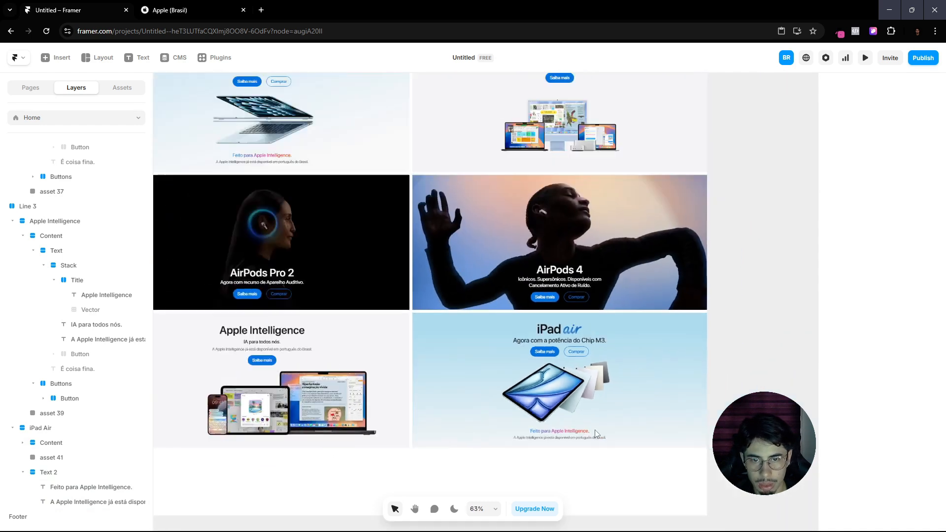
{"action": "scroll", "coordinate": [456, 395], "scroll_direction": "down", "scroll_amount": 3}
{"action": "scroll", "coordinate": [440, 280], "scroll_direction": "up", "scroll_amount": 1}
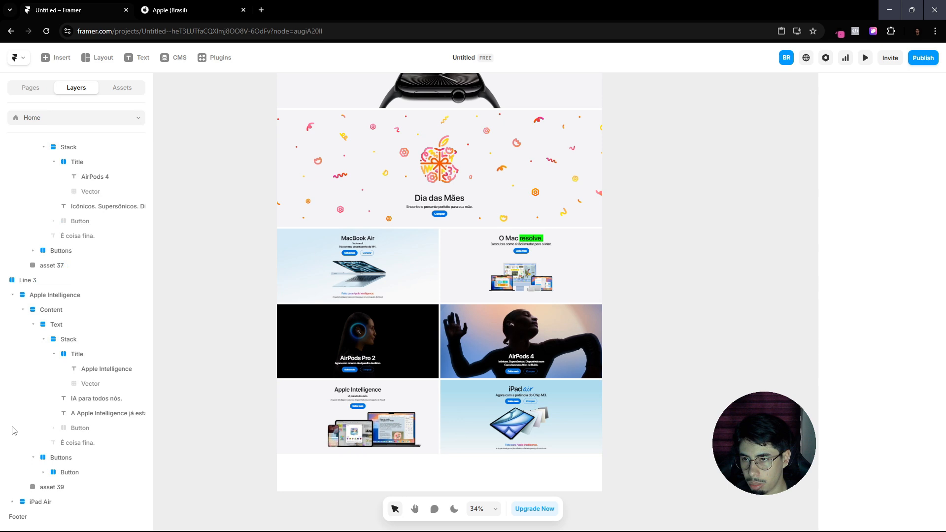
{"action": "left_click", "coordinate": [12, 294]}
{"action": "left_click", "coordinate": [22, 309]}
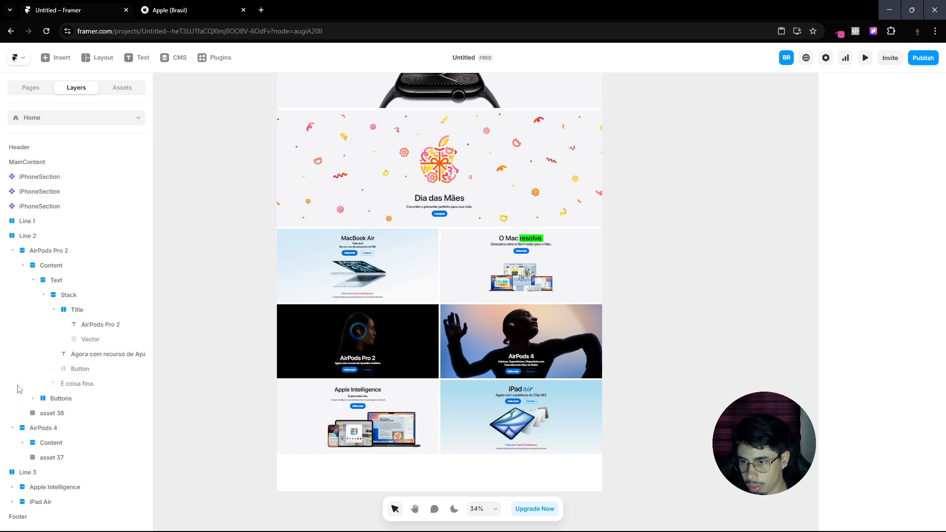
{"action": "left_click", "coordinate": [13, 427]}
{"action": "left_click", "coordinate": [12, 267]}
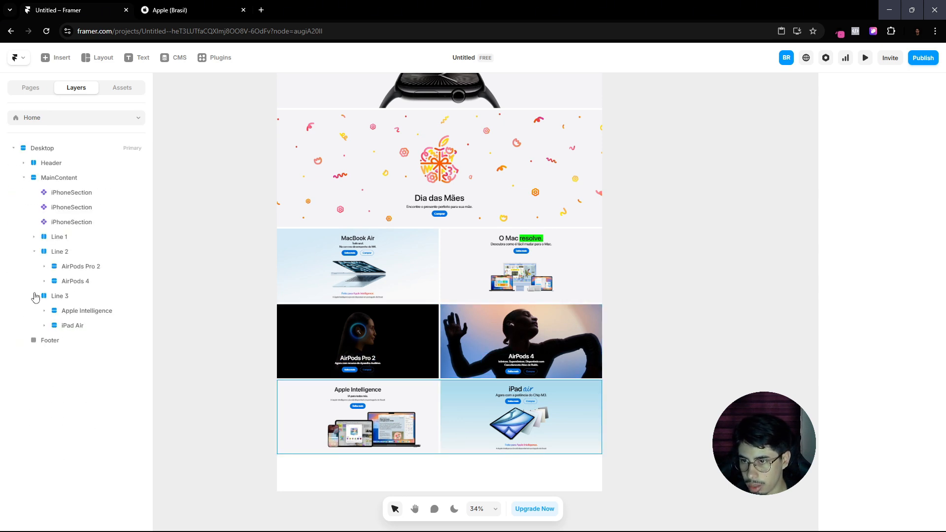
{"action": "left_click", "coordinate": [33, 295]}
{"action": "left_click", "coordinate": [34, 251]}
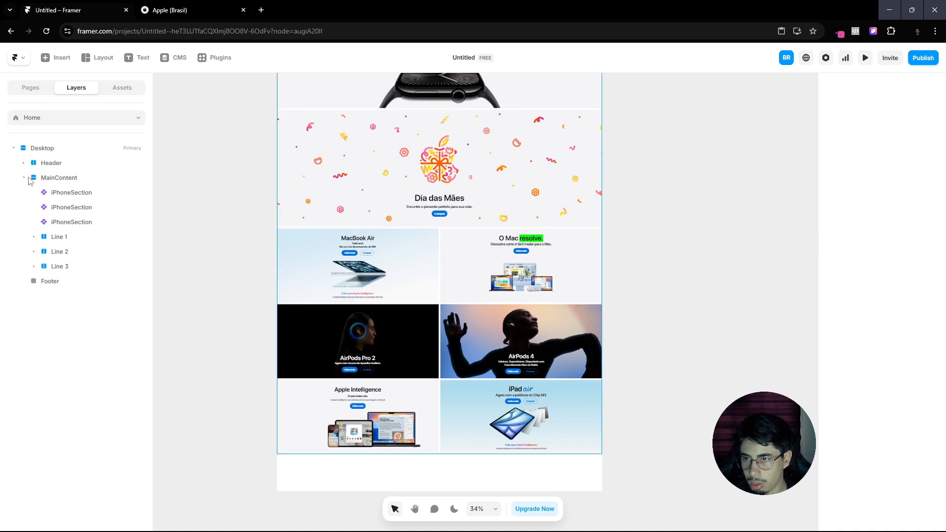
Step: Examine the Apple TV+ carousel below the product cards on the Apple reference page
{"action": "scroll", "coordinate": [243, 206], "scroll_direction": "up", "scroll_amount": 2}
{"action": "left_click", "coordinate": [215, 6]}
{"action": "scroll", "coordinate": [543, 340], "scroll_direction": "down", "scroll_amount": 10}
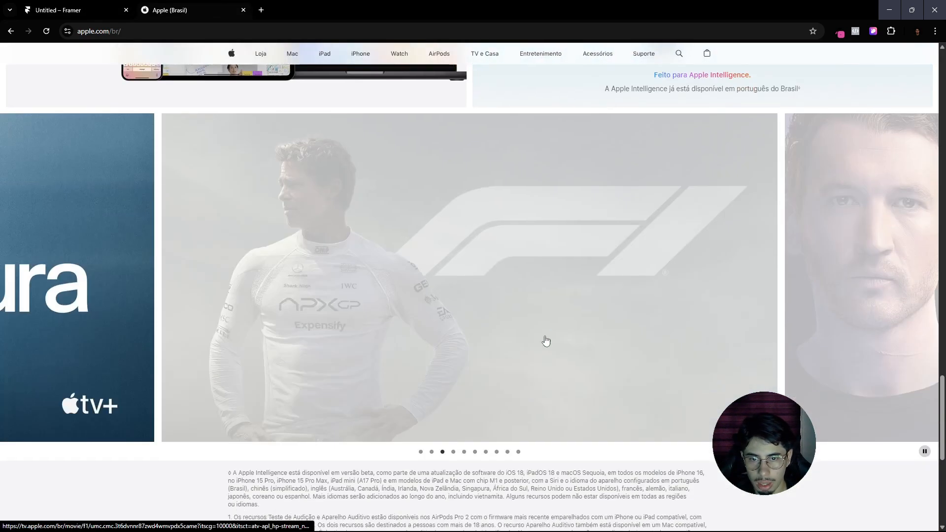
{"action": "scroll", "coordinate": [539, 347], "scroll_direction": "up", "scroll_amount": 6}
{"action": "scroll", "coordinate": [539, 348], "scroll_direction": "down", "scroll_amount": 4}
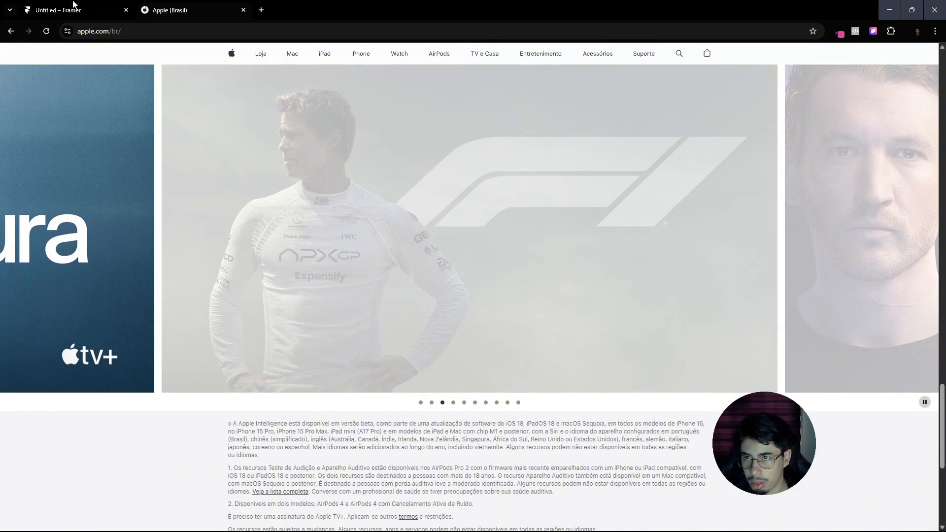
Step: Switch to Framer, draw a frame about 209 × 121 px, and place it directly below Line 3 inside MainContent
{"action": "key", "text": "ctrl+Page_Up"}
{"action": "scroll", "coordinate": [421, 352], "scroll_direction": "down", "scroll_amount": 2}
{"action": "left_click", "coordinate": [59, 269]}
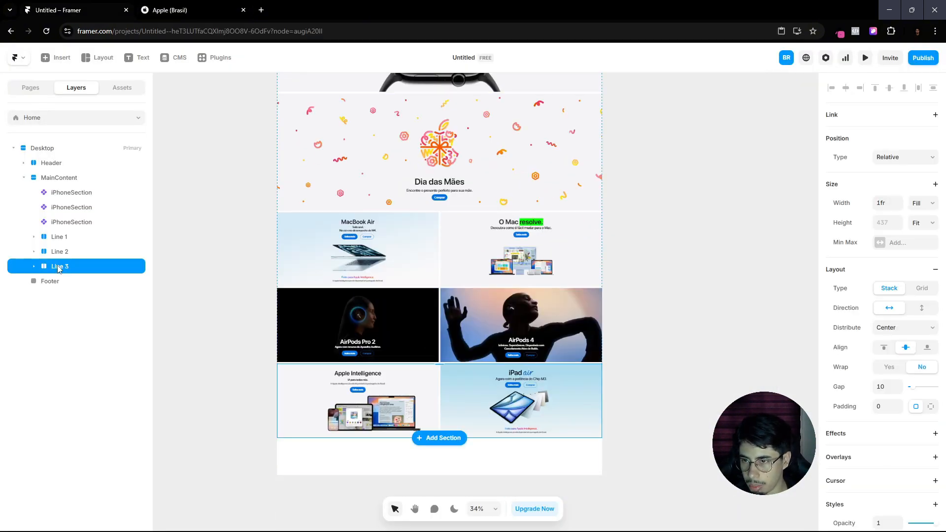
{"action": "scroll", "coordinate": [248, 365], "scroll_direction": "down", "scroll_amount": 1}
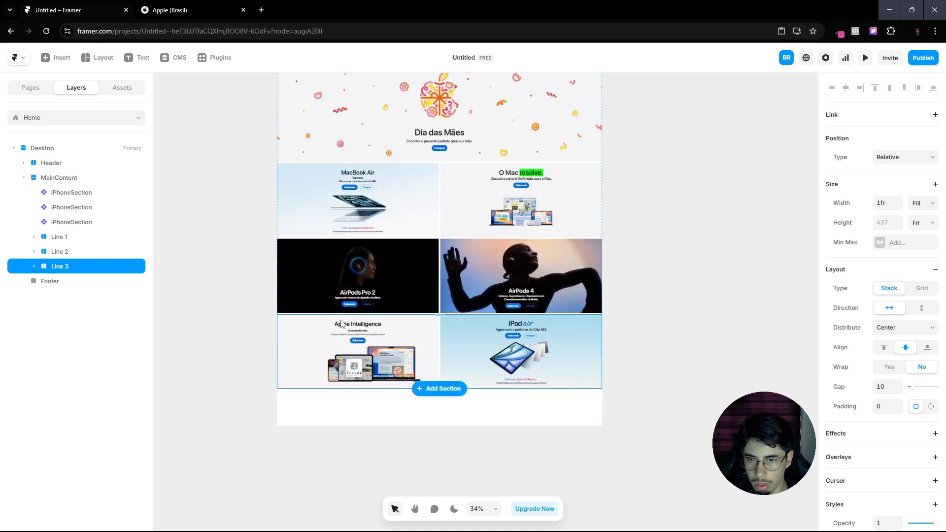
{"action": "left_click", "coordinate": [59, 177]}
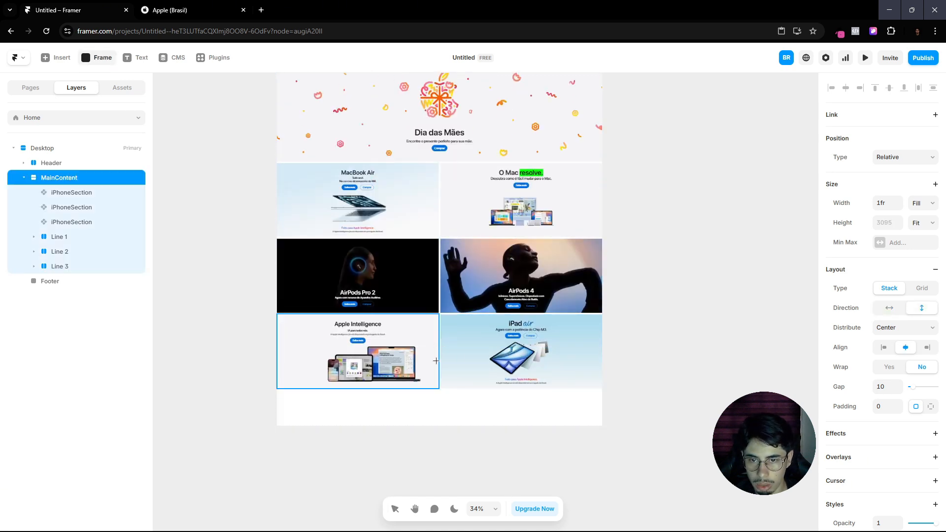
{"action": "left_click_drag", "start_coordinate": [434, 360], "coordinate": [470, 381]}
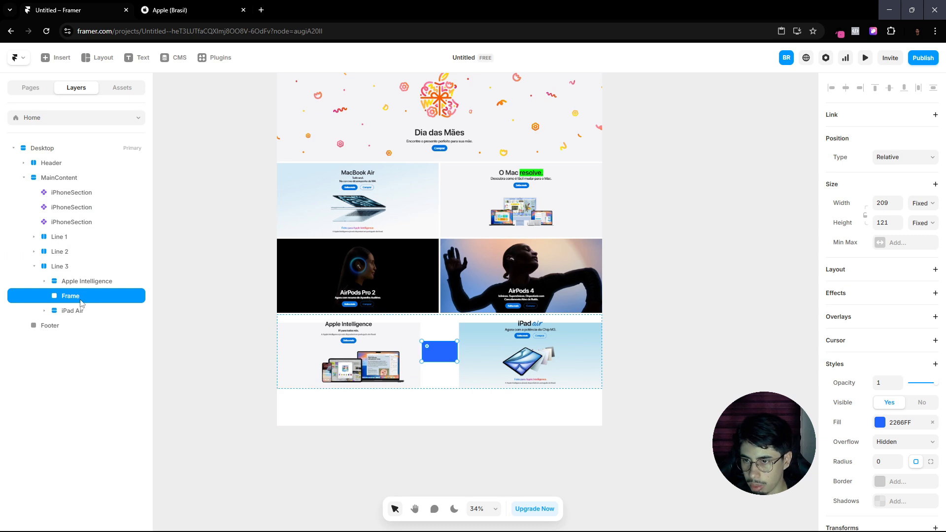
{"action": "left_click_drag", "start_coordinate": [77, 303], "coordinate": [64, 263]}
{"action": "left_click", "coordinate": [63, 280]}
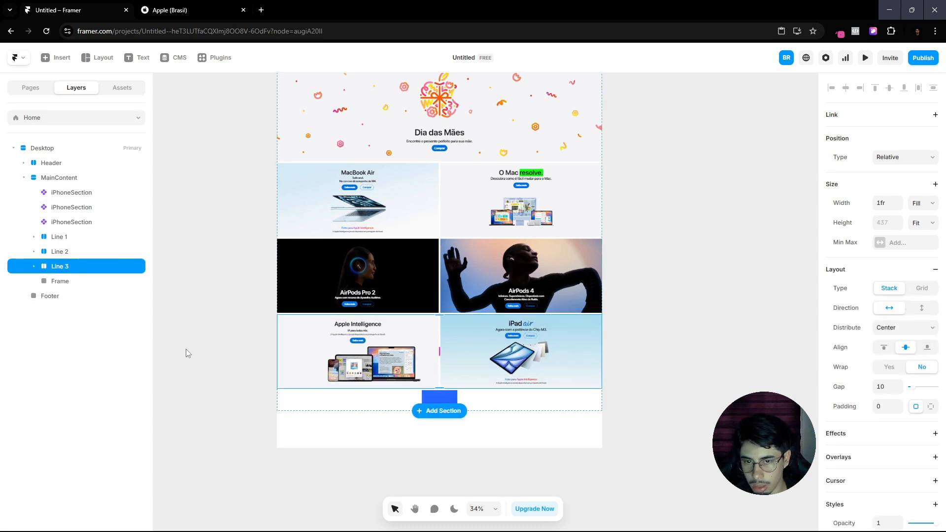
Step: Set the new frame's width to Fill and remove its blue fill colour
{"action": "left_click", "coordinate": [190, 354]}
{"action": "left_click", "coordinate": [436, 406]}
{"action": "left_click", "coordinate": [916, 204]}
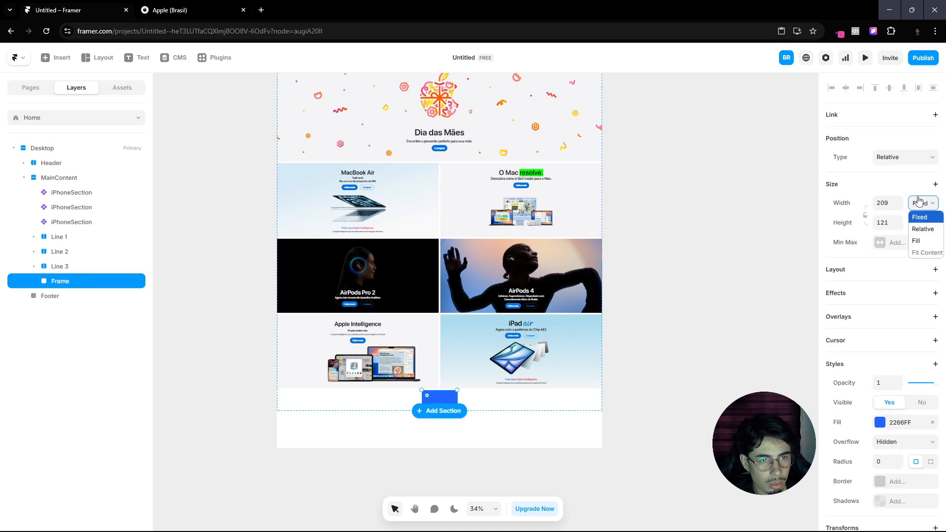
{"action": "left_click", "coordinate": [918, 241]}
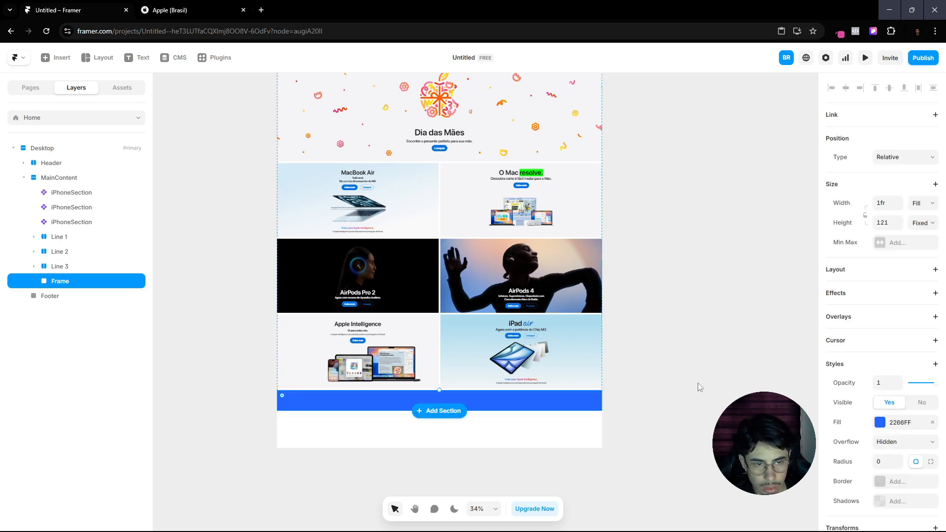
{"action": "left_click", "coordinate": [928, 422]}
{"action": "key", "text": "Escape"}
Step: Search the elements for "slide" and insert a Slideshow into the empty frame below Line 3
{"action": "scroll", "coordinate": [470, 399], "scroll_direction": "up", "scroll_amount": 5}
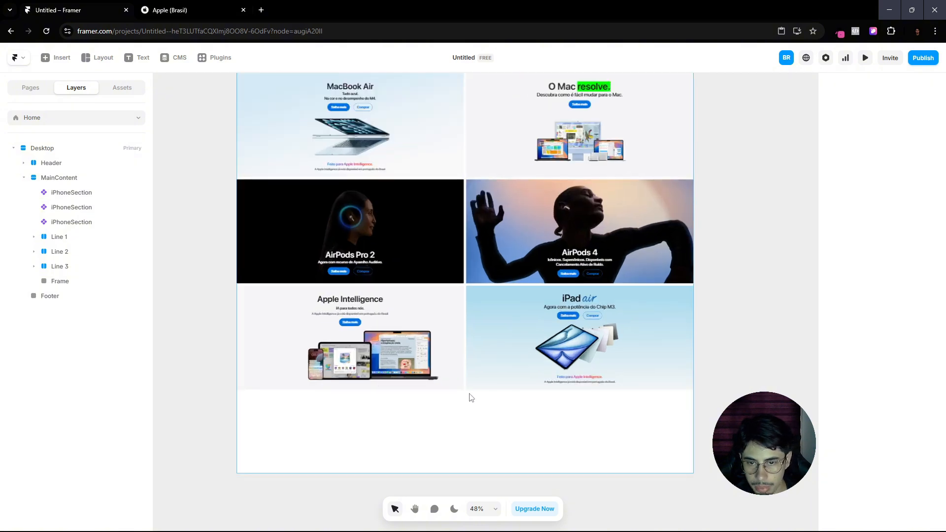
{"action": "left_click", "coordinate": [484, 416]}
{"action": "left_click", "coordinate": [54, 58]}
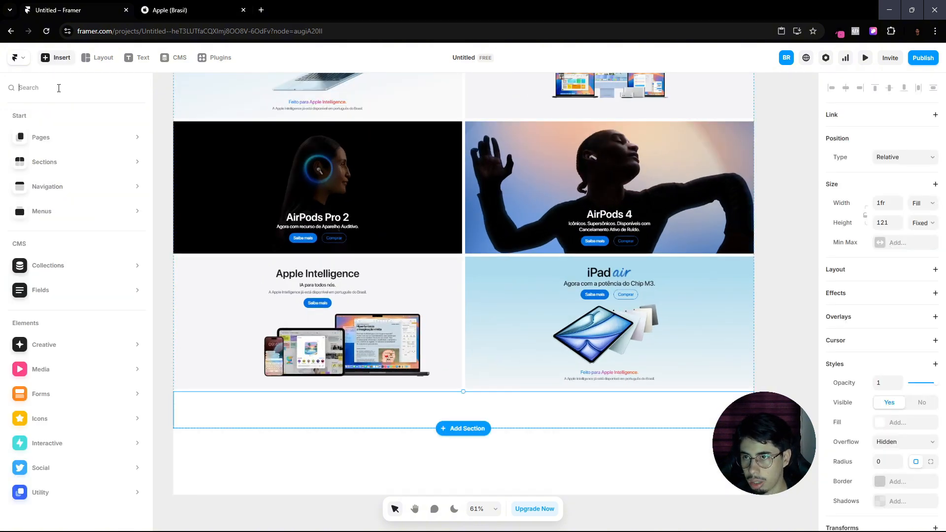
{"action": "type", "text": "slide"}
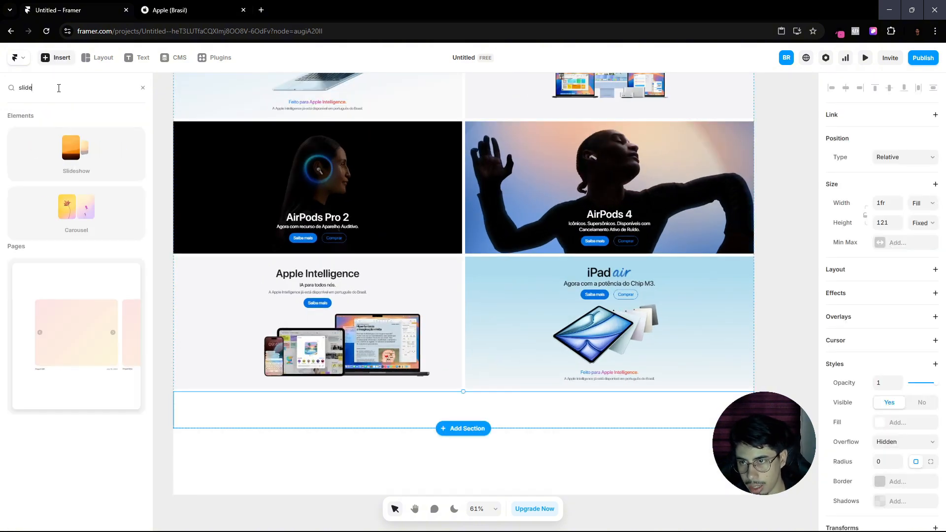
{"action": "left_click_drag", "start_coordinate": [73, 143], "coordinate": [500, 450]}
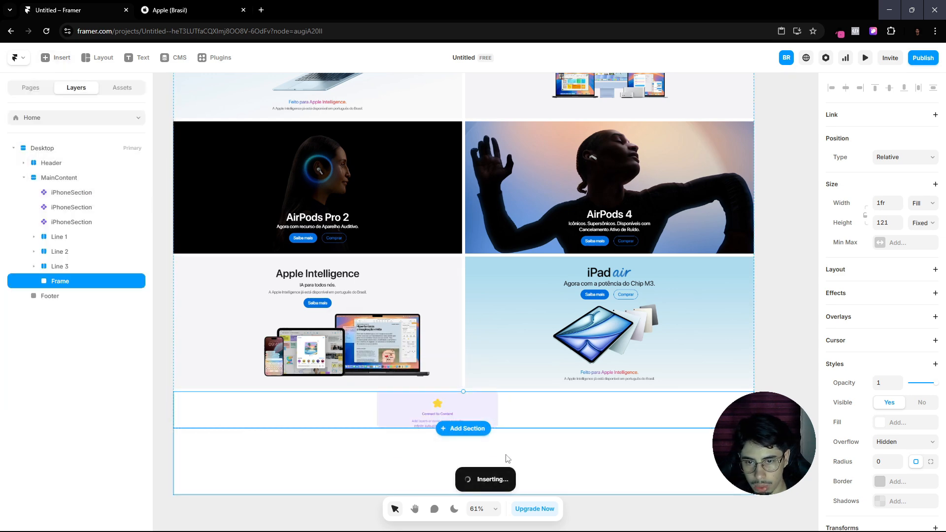
Step: Set the height of the frame holding the Slideshow to Fit Content, and select the Slideshow inside it
{"action": "left_click", "coordinate": [71, 284]}
{"action": "left_click", "coordinate": [924, 223]}
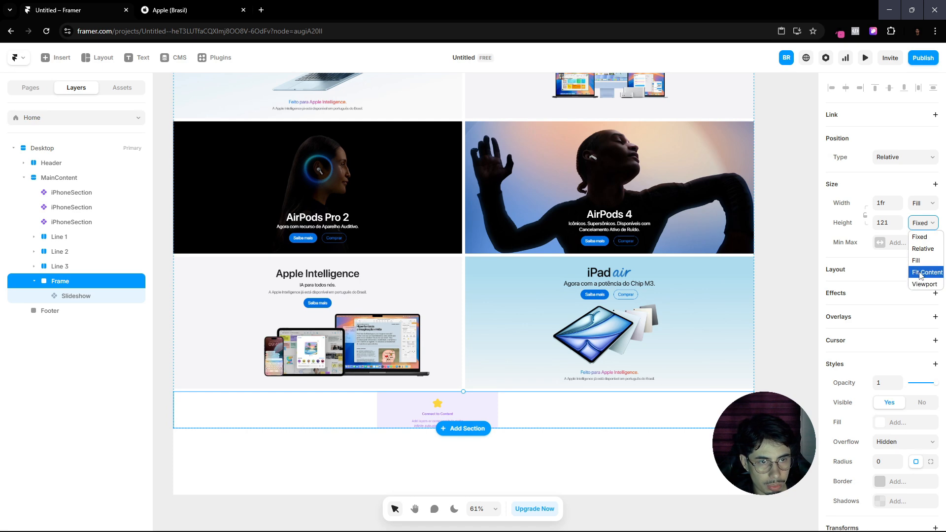
{"action": "left_click", "coordinate": [922, 270]}
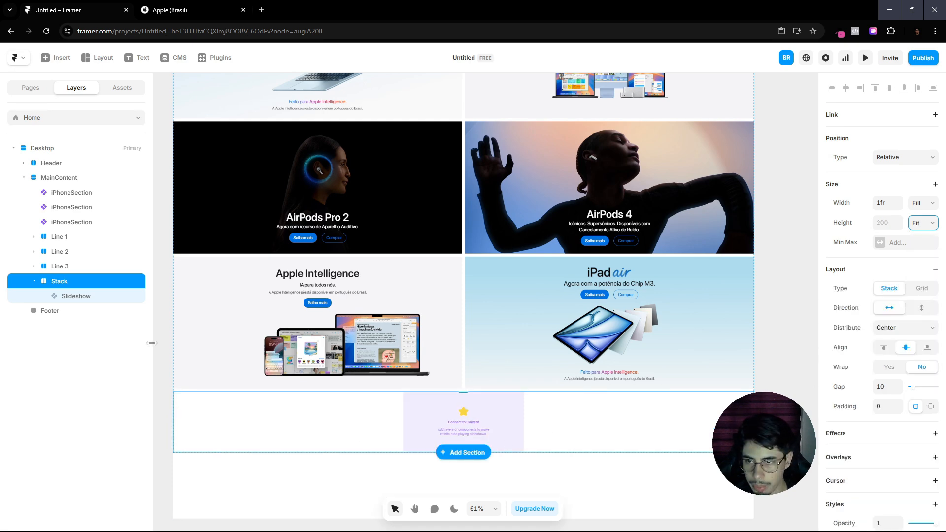
{"action": "left_click", "coordinate": [89, 297]}
{"action": "scroll", "coordinate": [472, 403], "scroll_direction": "down", "scroll_amount": 4}
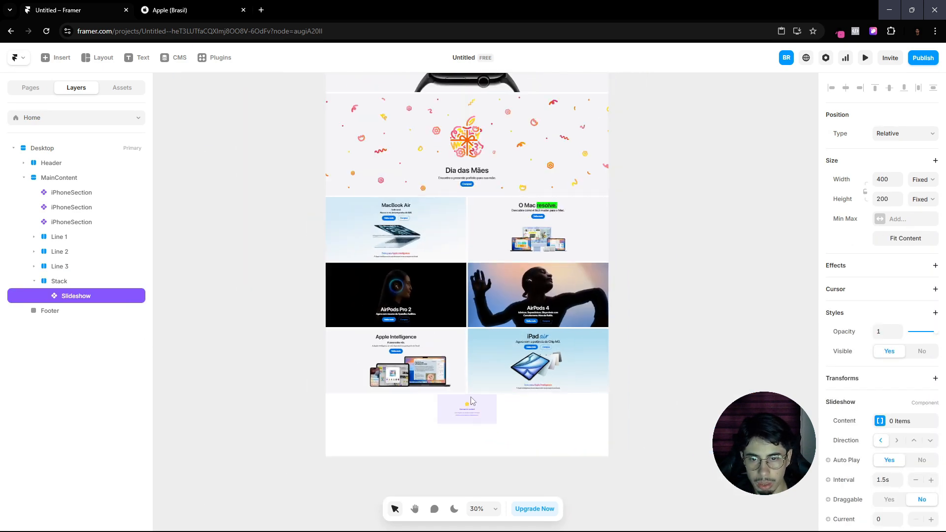
{"action": "scroll", "coordinate": [494, 344], "scroll_direction": "down", "scroll_amount": 3}
Step: Switch to the Apple reference page and examine the Apple TV+ carousel's slides and layout
{"action": "left_click", "coordinate": [207, 10]}
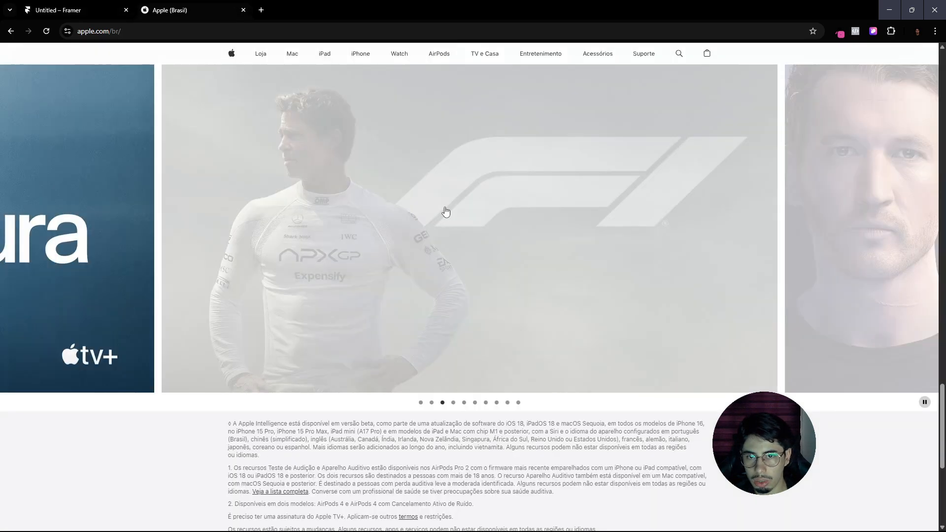
{"action": "left_click_drag", "start_coordinate": [71, 266], "coordinate": [542, 390]}
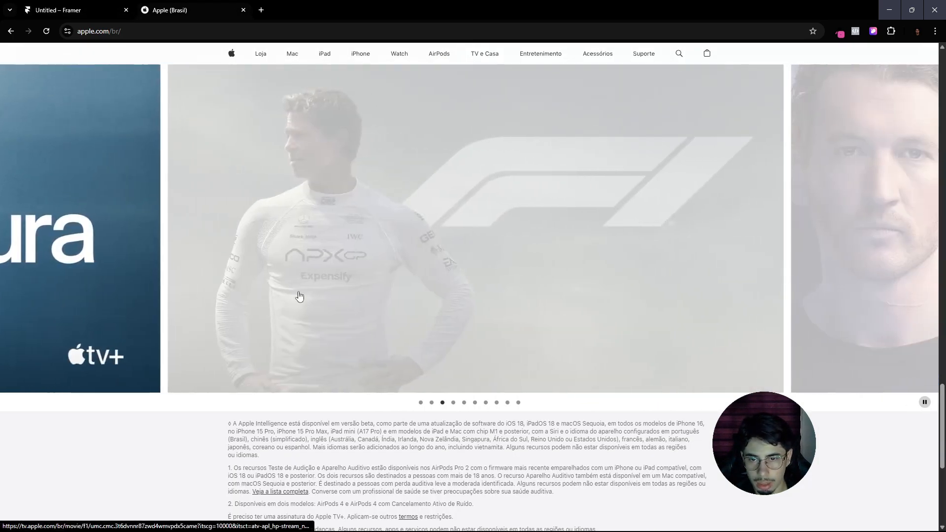
{"action": "left_click_drag", "start_coordinate": [72, 281], "coordinate": [139, 285]}
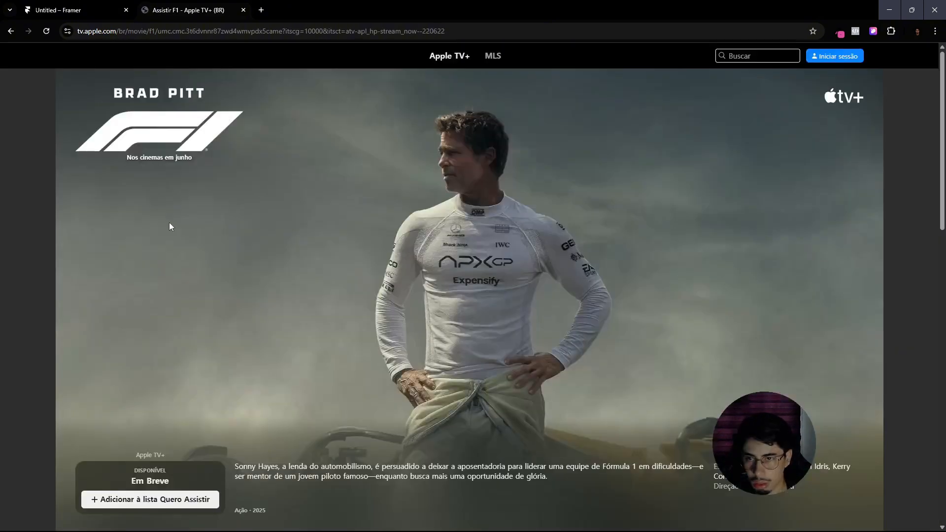
{"action": "key", "text": "alt+Left"}
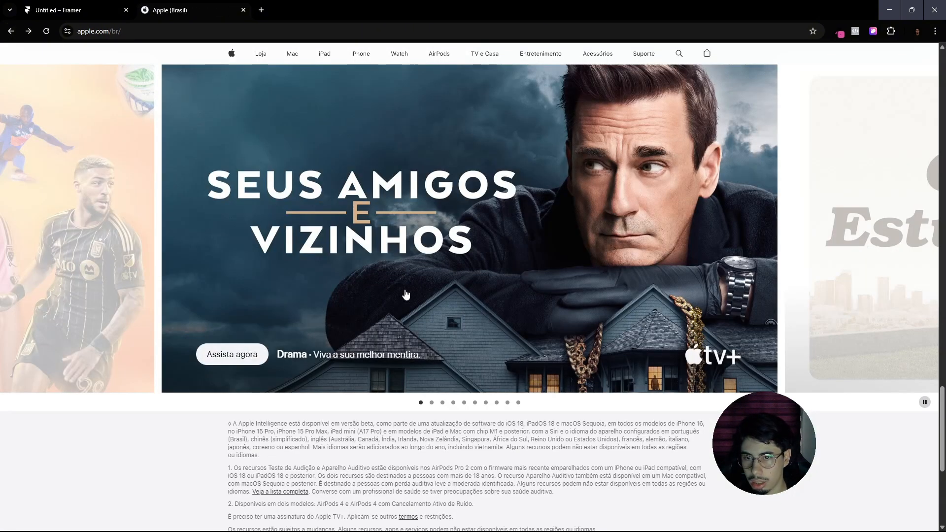
{"action": "scroll", "coordinate": [721, 340], "scroll_direction": "up", "scroll_amount": 2}
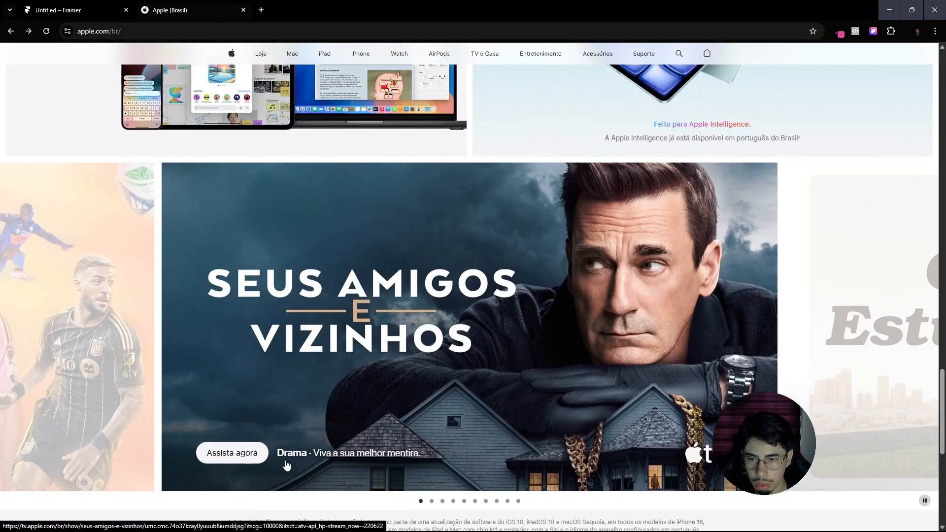
Step: Switch to the Figma file, clear the current selection and bring all image assets into view
{"action": "left_click", "coordinate": [65, 10]}
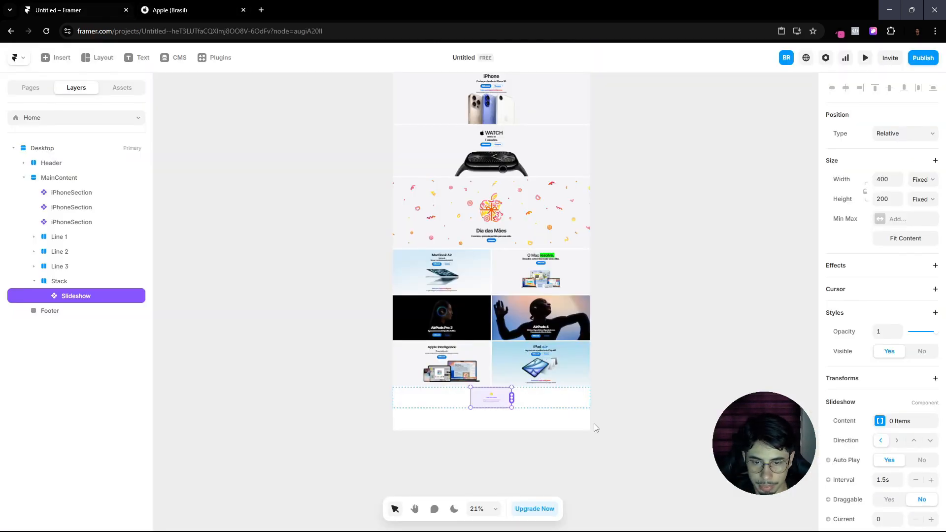
{"action": "mouse_move", "coordinate": [387, 531]}
{"action": "left_click", "coordinate": [473, 521]}
{"action": "scroll", "coordinate": [519, 430], "scroll_direction": "down", "scroll_amount": 10}
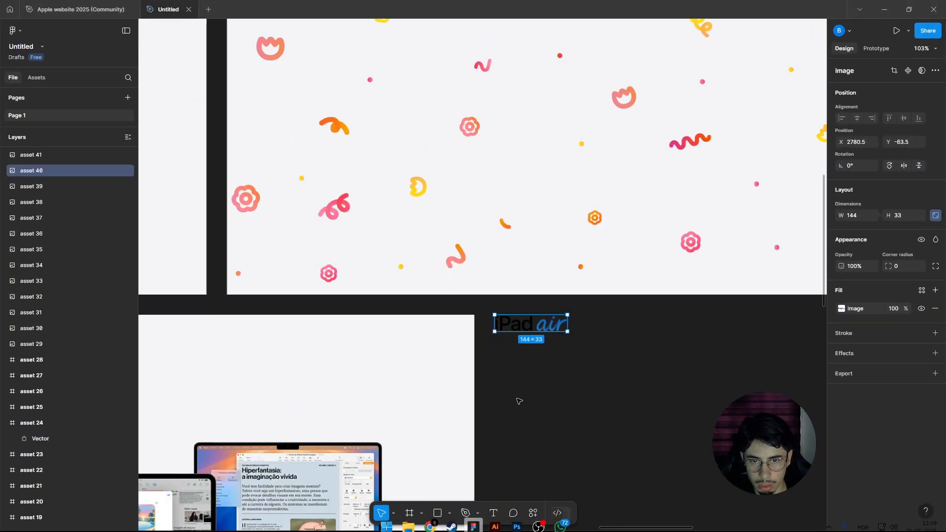
{"action": "left_click", "coordinate": [519, 430]}
{"action": "scroll", "coordinate": [608, 411], "scroll_direction": "up", "scroll_amount": 5}
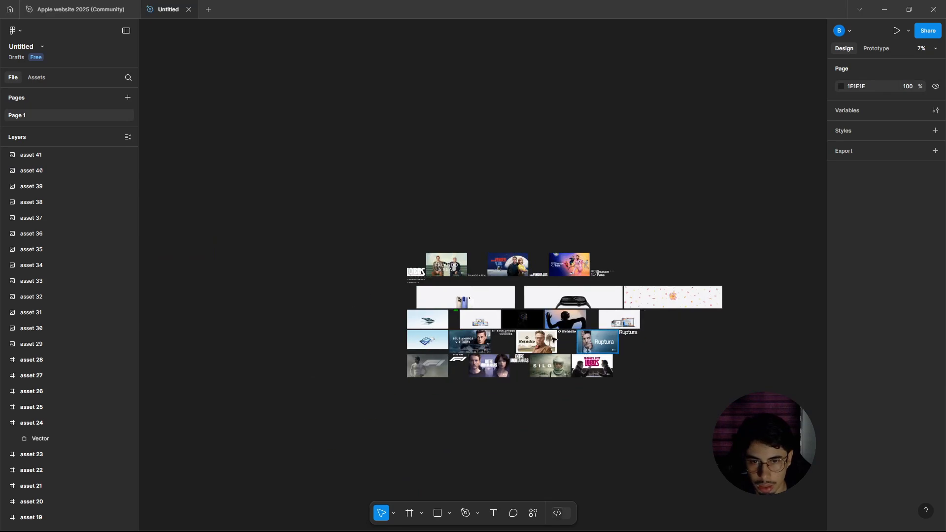
Step: Select the ten Apple TV banner images, from Falando a Real to F1, and run the Figma to HTML with Framer plugin on them
{"action": "left_click", "coordinate": [351, 168]}
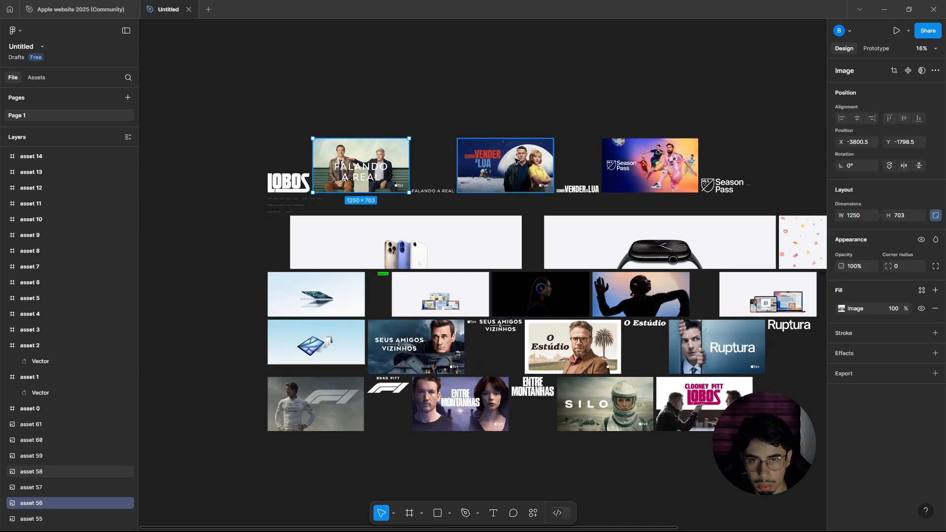
{"action": "left_click", "coordinate": [517, 161]}
{"action": "left_click", "coordinate": [355, 168]}
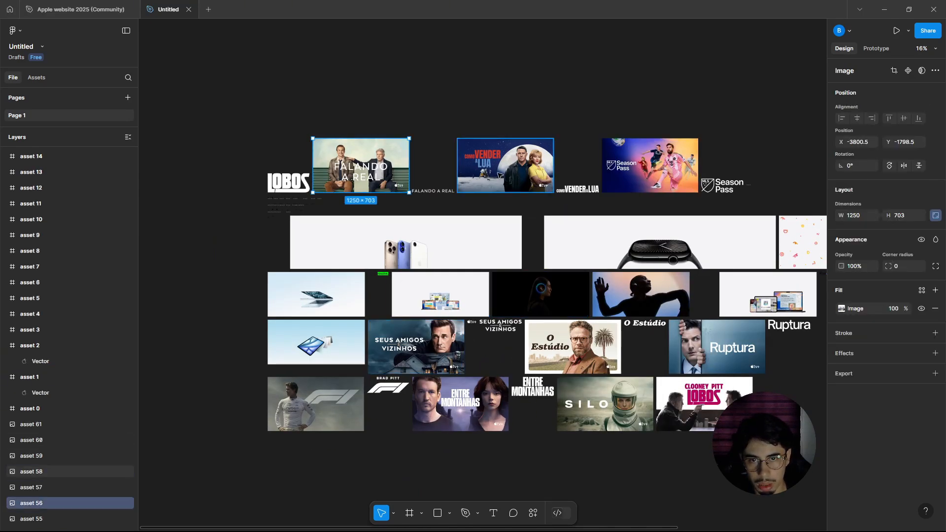
{"action": "left_click", "coordinate": [507, 167], "text": "shift"}
{"action": "left_click", "coordinate": [623, 167], "text": "shift"}
{"action": "left_click", "coordinate": [440, 352], "text": "shift"}
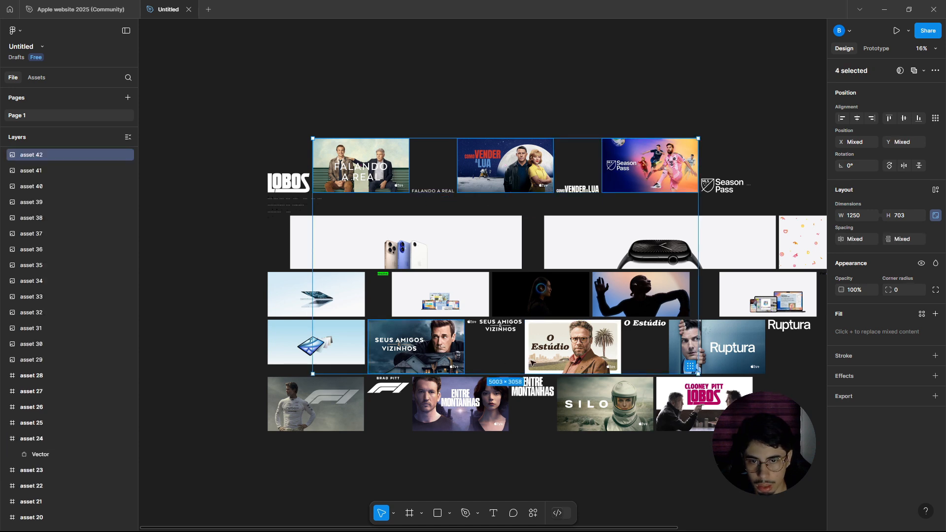
{"action": "left_click", "coordinate": [561, 357], "text": "shift"}
{"action": "left_click", "coordinate": [719, 357], "text": "shift"}
{"action": "left_click", "coordinate": [685, 399], "text": "shift"}
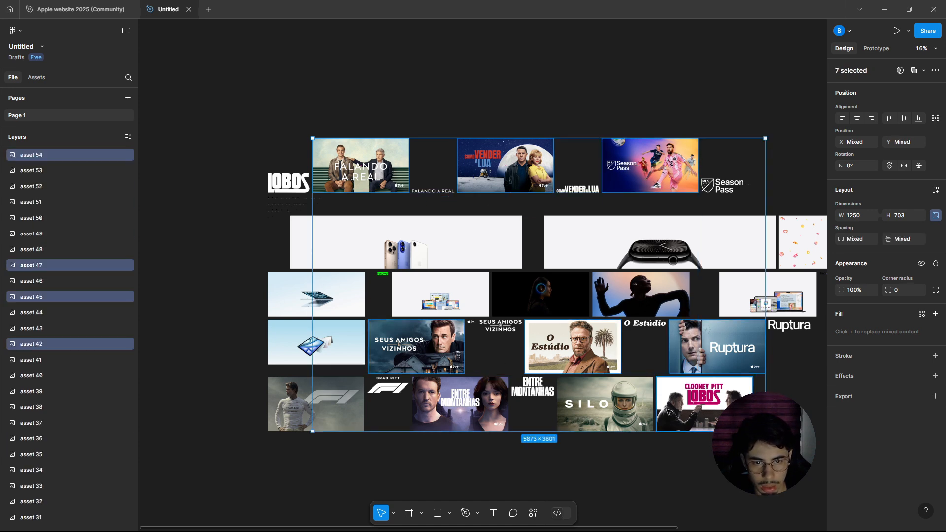
{"action": "left_click", "coordinate": [569, 411], "text": "shift"}
{"action": "left_click", "coordinate": [460, 404], "text": "shift"}
{"action": "left_click", "coordinate": [315, 404], "text": "shift"}
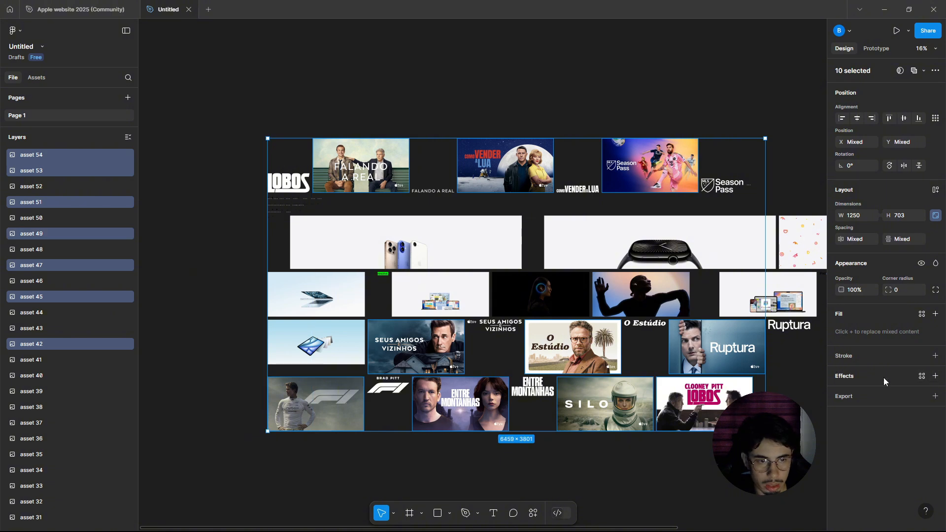
{"action": "left_click", "coordinate": [531, 514]}
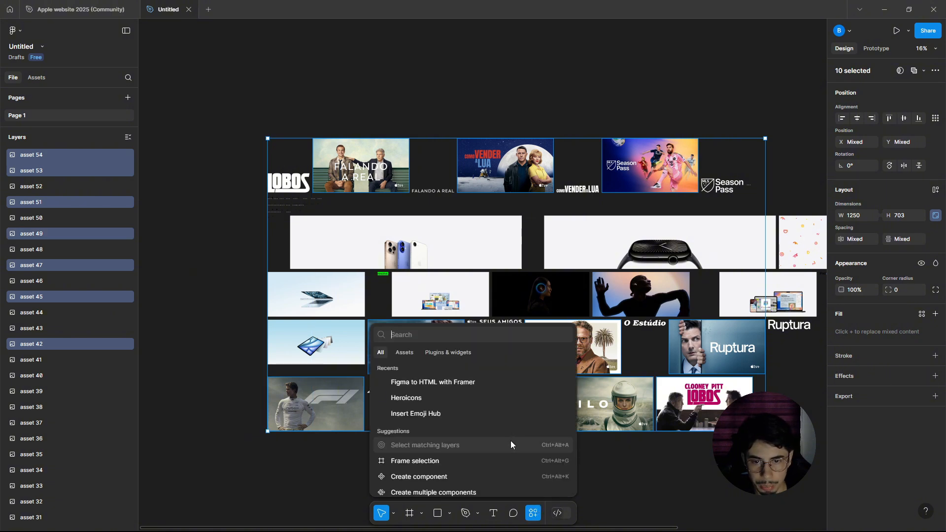
{"action": "left_click", "coordinate": [424, 383]}
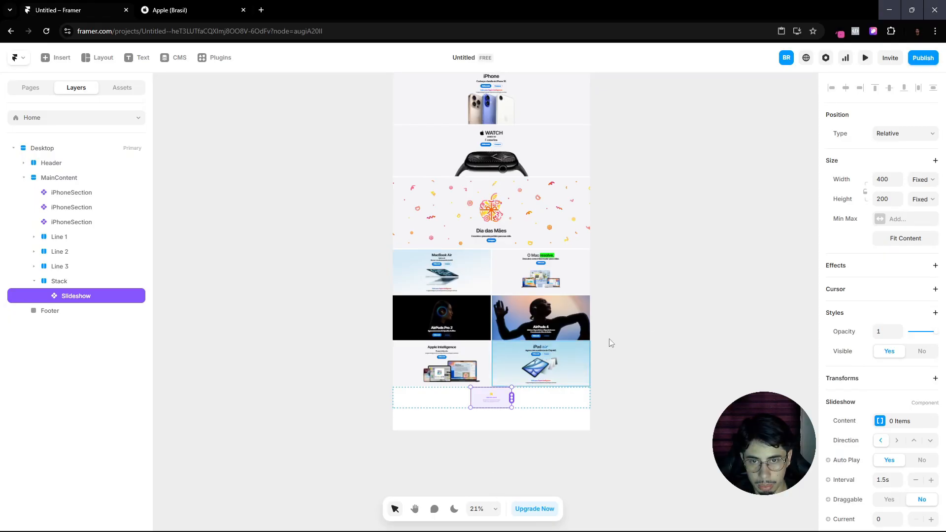
{"action": "left_click", "coordinate": [673, 315]}
{"action": "key", "text": "ctrl+v"}
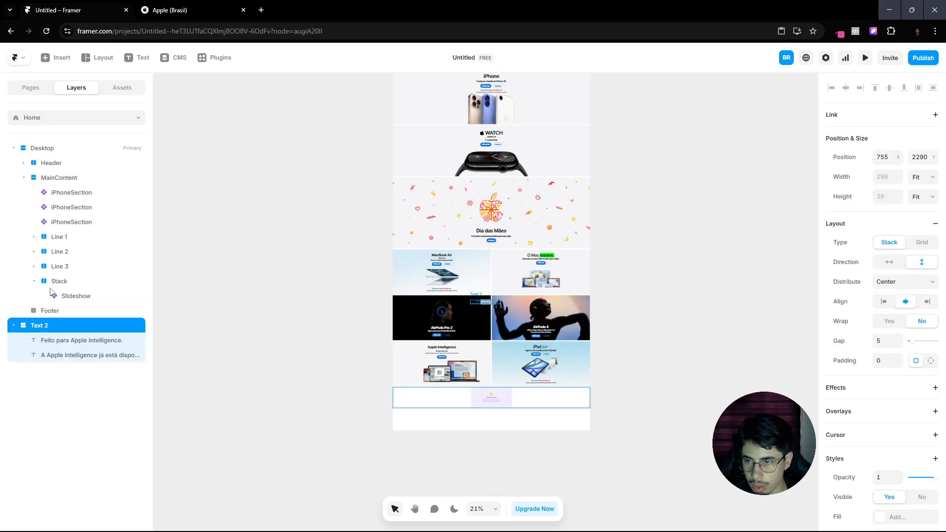
{"action": "left_click", "coordinate": [14, 148]}
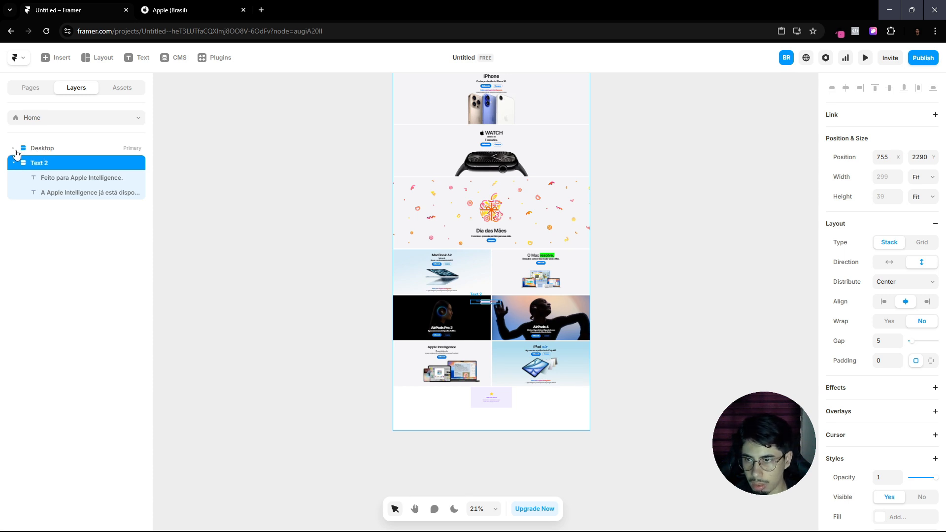
{"action": "left_click", "coordinate": [14, 163]}
{"action": "scroll", "coordinate": [492, 301], "scroll_direction": "up", "scroll_amount": 5}
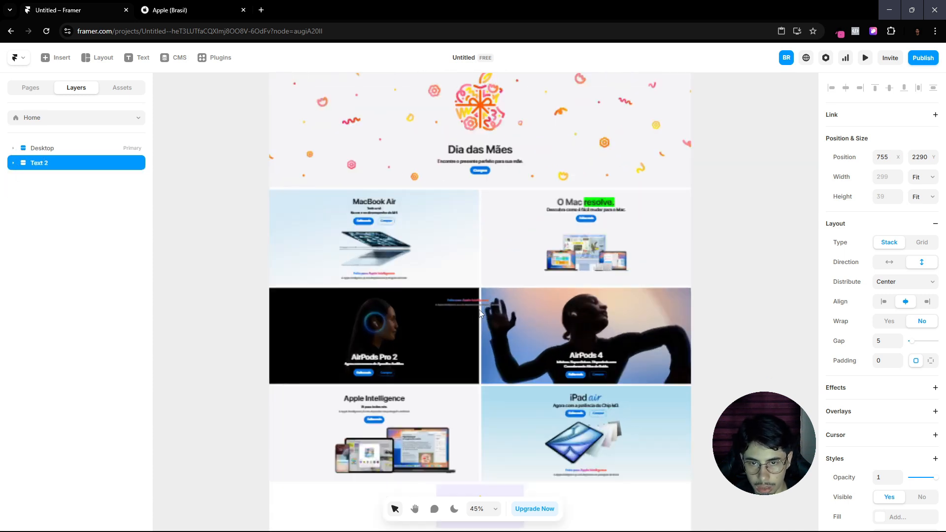
{"action": "key", "text": "Delete"}
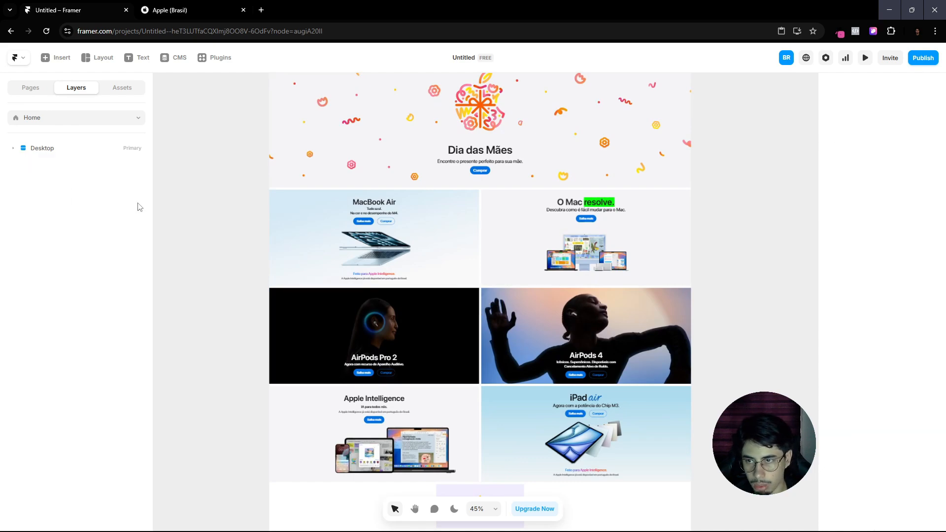
Step: Copy the ten selected banners to the clipboard with the Figma plugin and paste them into the Desktop frame in Framer
{"action": "left_click", "coordinate": [60, 144]}
{"action": "key", "text": "alt+Tab"}
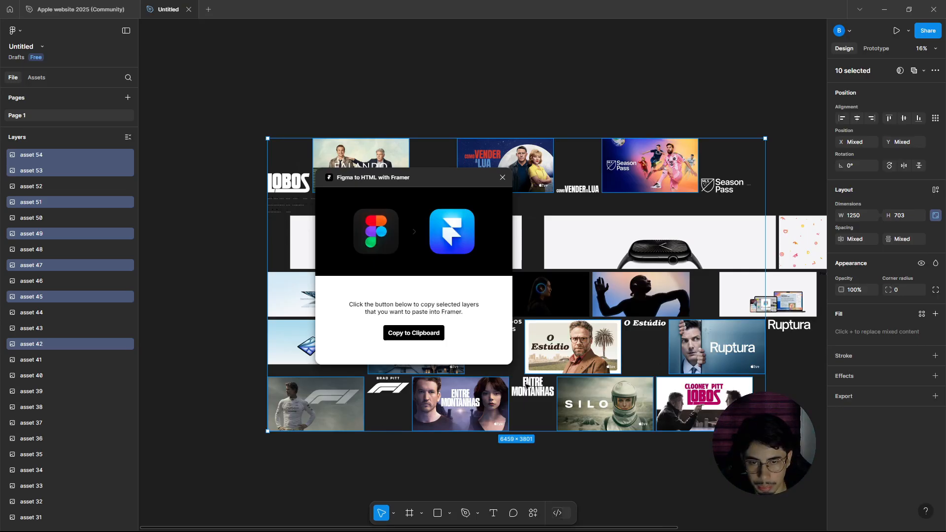
{"action": "left_click", "coordinate": [393, 335]}
{"action": "key", "text": "alt+Tab"}
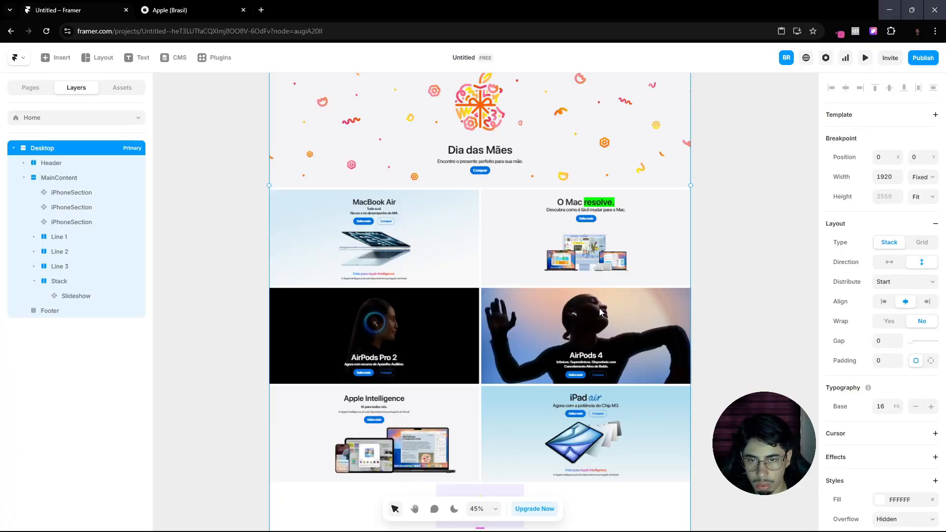
{"action": "key", "text": "ctrl+v"}
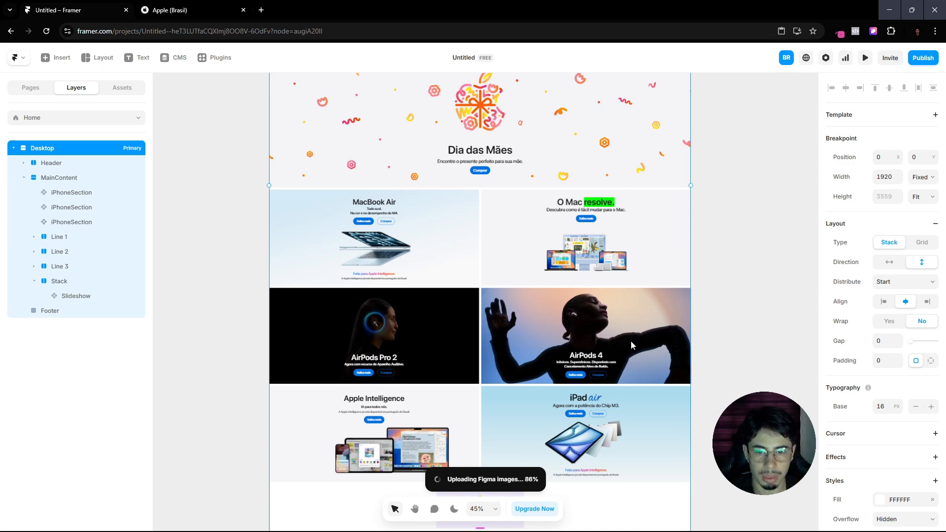
{"action": "scroll", "coordinate": [636, 340], "scroll_direction": "down", "scroll_amount": 5}
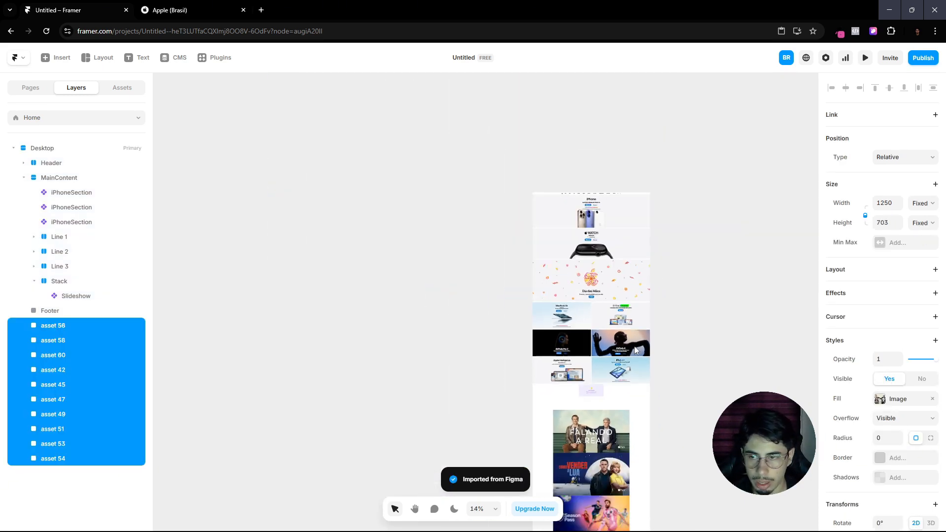
Step: Move the ten asset layers out of the Desktop frame and reorder the collapsed Desktop layer above them
{"action": "scroll", "coordinate": [635, 350], "scroll_direction": "down", "scroll_amount": 2}
{"action": "left_click_drag", "start_coordinate": [59, 327], "coordinate": [46, 143]}
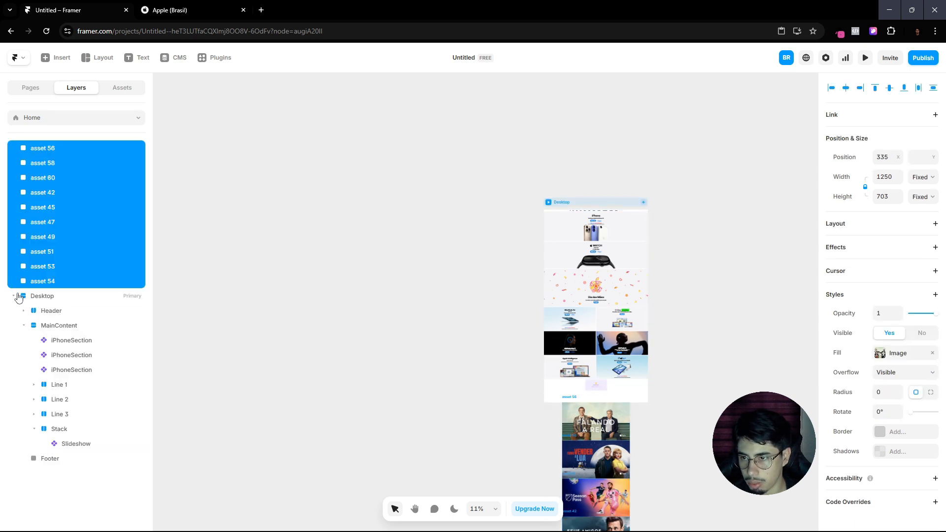
{"action": "left_click_drag", "start_coordinate": [28, 301], "coordinate": [38, 143]}
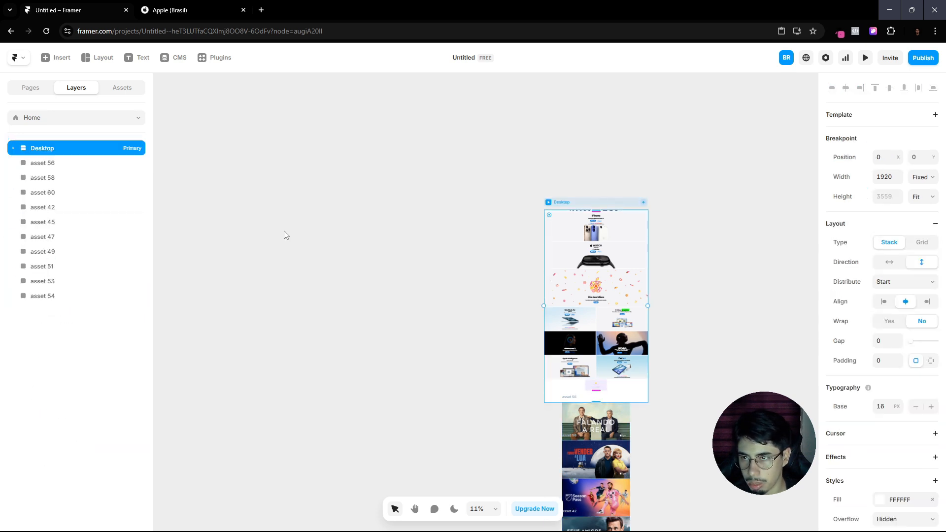
{"action": "left_click", "coordinate": [372, 270]}
{"action": "left_click_drag", "start_coordinate": [377, 272], "coordinate": [183, 140]}
{"action": "scroll", "coordinate": [441, 325], "scroll_direction": "down", "scroll_amount": 1}
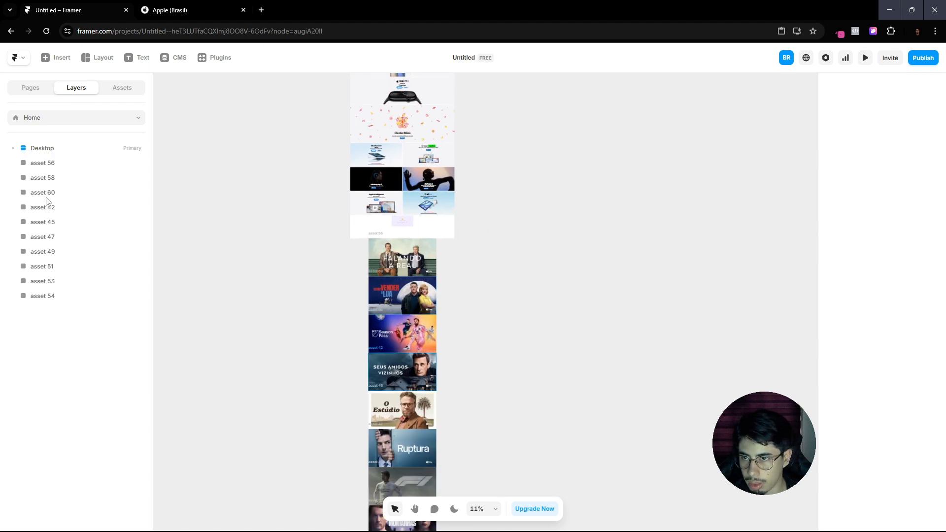
Step: Move all ten banners into the empty canvas area beside the Desktop frame and scale each down to about 603 × 339
{"action": "left_click", "coordinate": [42, 162]}
{"action": "left_click", "coordinate": [49, 294], "text": "shift"}
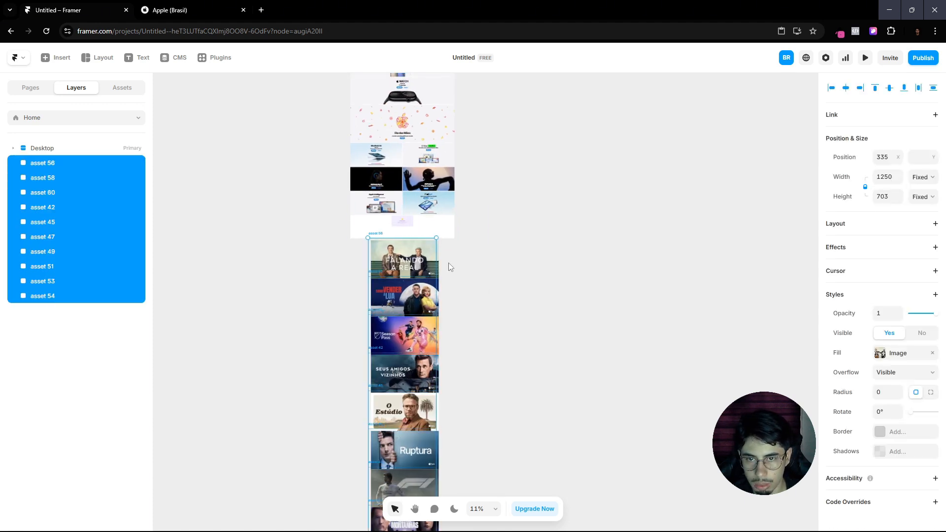
{"action": "left_click_drag", "start_coordinate": [419, 271], "coordinate": [555, 134]}
{"action": "left_click_drag", "start_coordinate": [498, 150], "coordinate": [489, 287]}
{"action": "left_click_drag", "start_coordinate": [530, 259], "coordinate": [500, 195]}
{"action": "scroll", "coordinate": [506, 443], "scroll_direction": "down", "scroll_amount": 2}
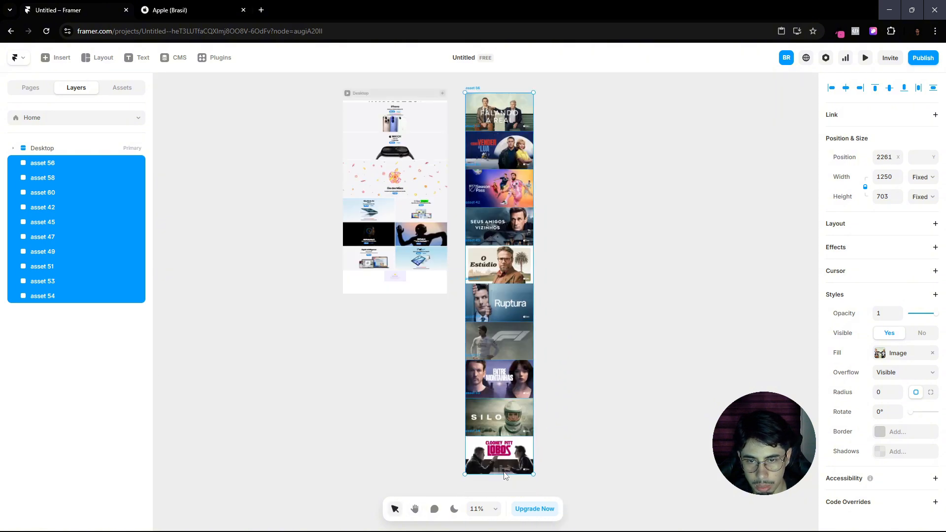
{"action": "left_click_drag", "start_coordinate": [504, 474], "coordinate": [520, 270]}
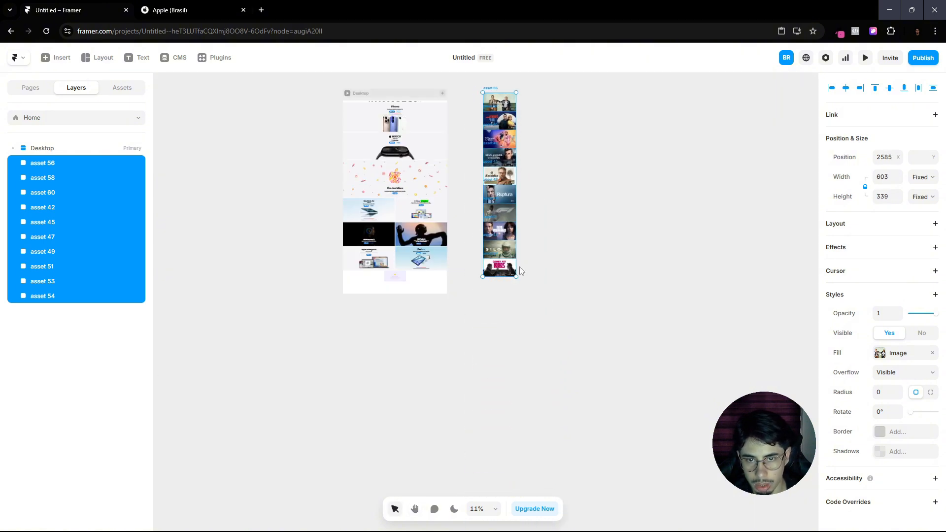
{"action": "left_click", "coordinate": [469, 329]}
Step: Select the Slideshow below the product grid and check the TV banner carousel on the Apple site for reference
{"action": "scroll", "coordinate": [452, 321], "scroll_direction": "up", "scroll_amount": 5}
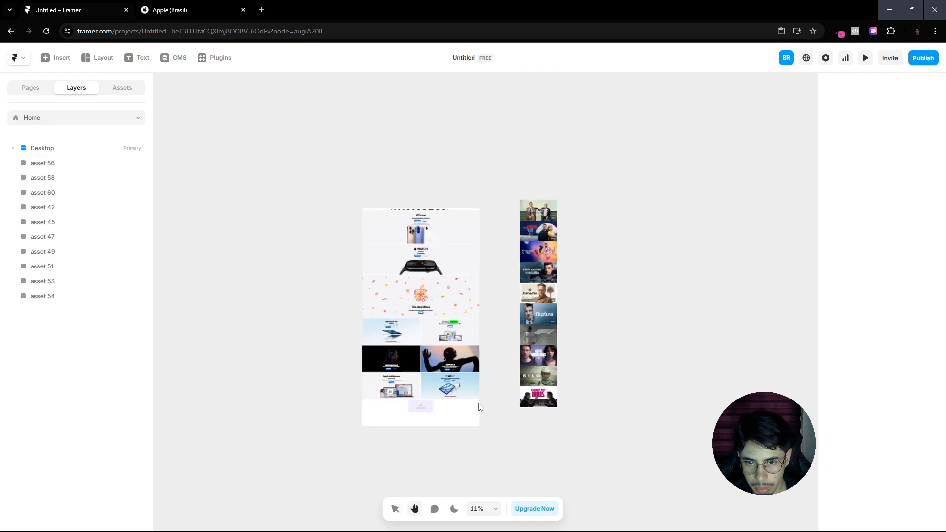
{"action": "left_click", "coordinate": [365, 408]}
{"action": "scroll", "coordinate": [504, 267], "scroll_direction": "up", "scroll_amount": 3}
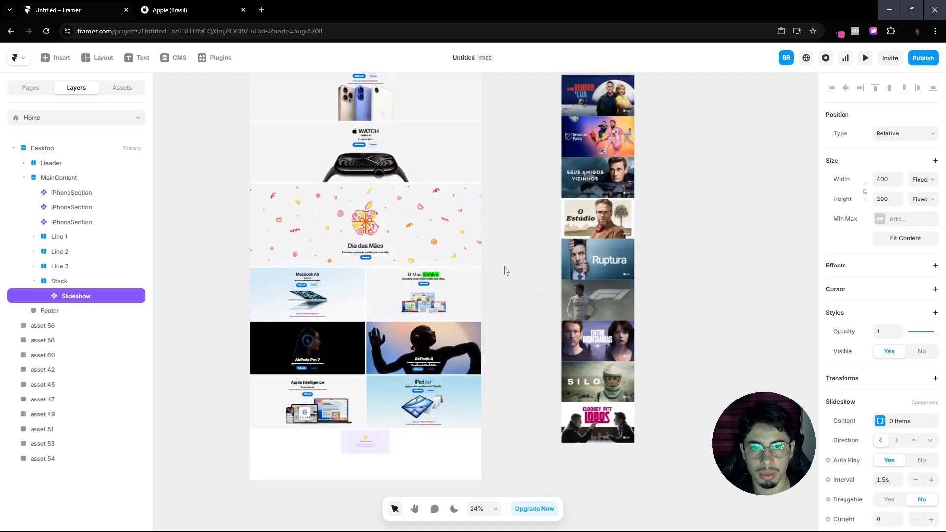
{"action": "left_click", "coordinate": [190, 6]}
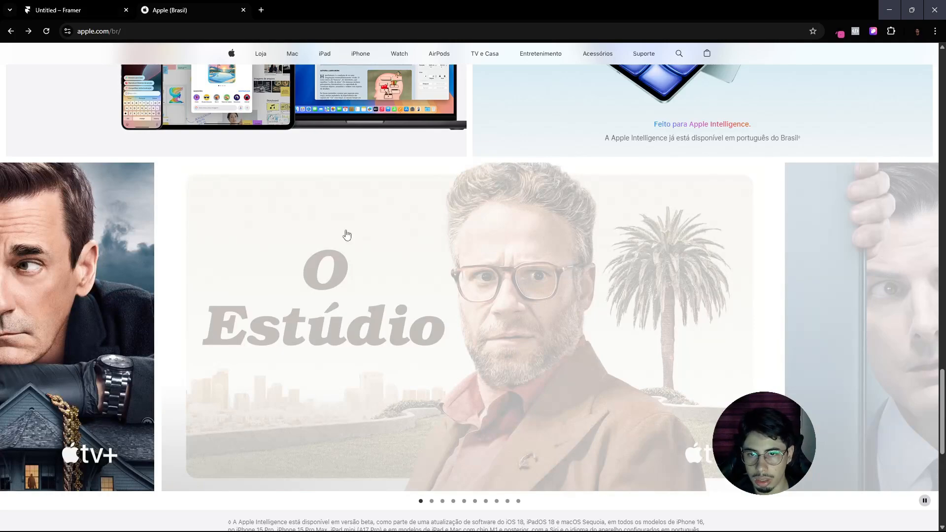
{"action": "left_click", "coordinate": [81, 5]}
Step: Create a component from the Falando a Real banner, keeping the name asset 56
{"action": "scroll", "coordinate": [671, 203], "scroll_direction": "up", "scroll_amount": 5}
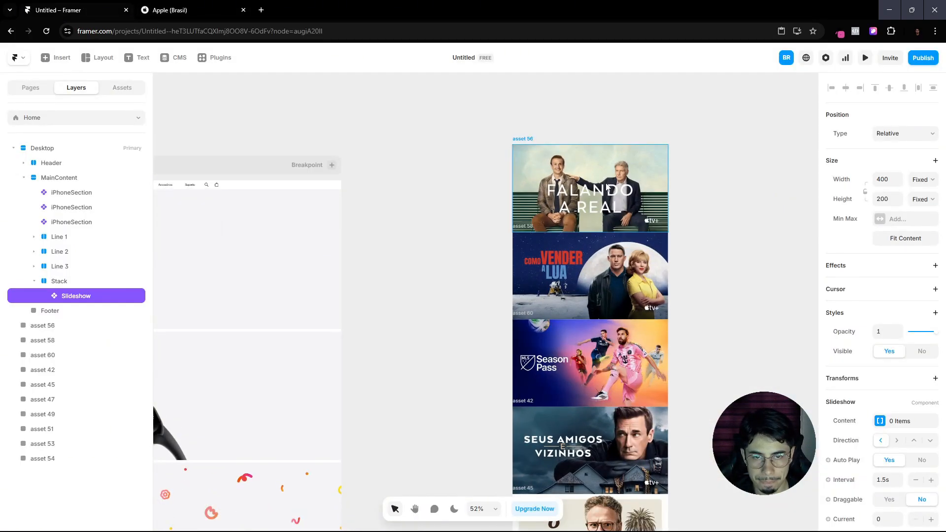
{"action": "scroll", "coordinate": [605, 185], "scroll_direction": "up", "scroll_amount": 4}
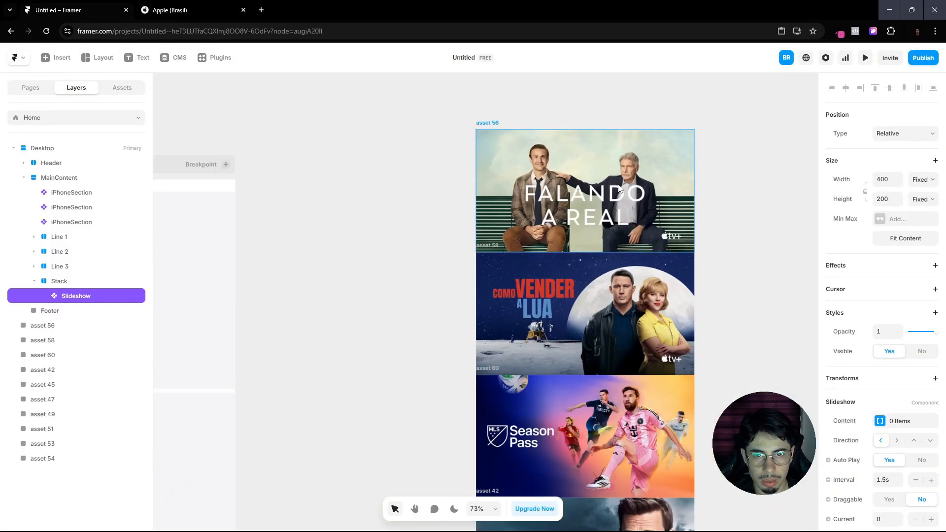
{"action": "left_click", "coordinate": [587, 227]}
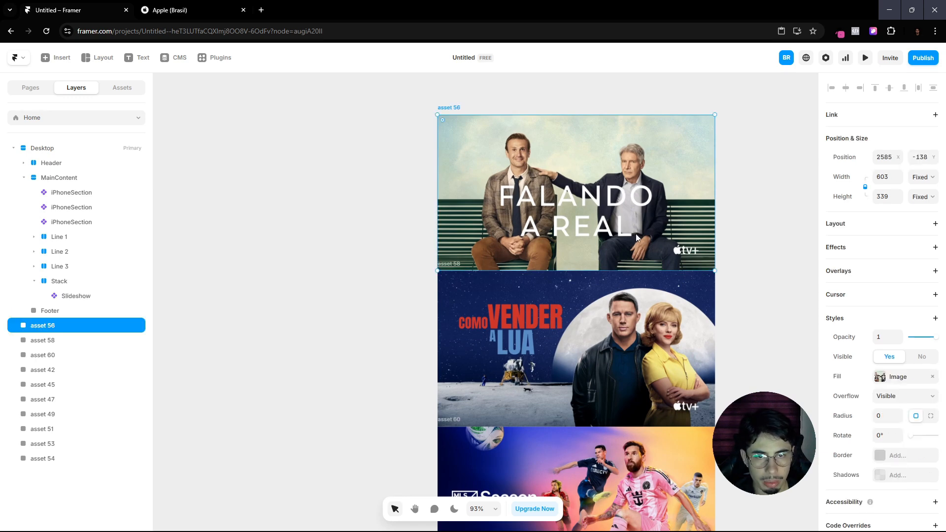
{"action": "right_click", "coordinate": [587, 212]}
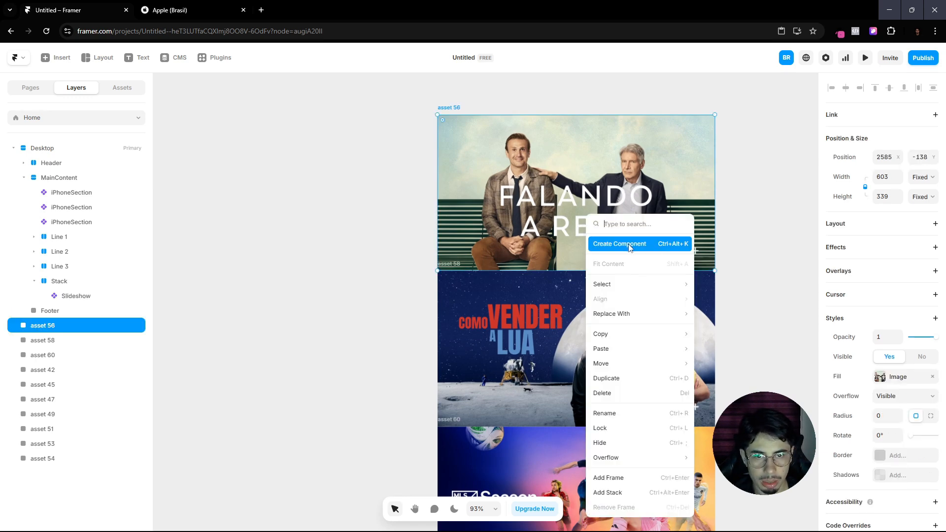
{"action": "left_click", "coordinate": [636, 241]}
{"action": "left_click", "coordinate": [502, 317]}
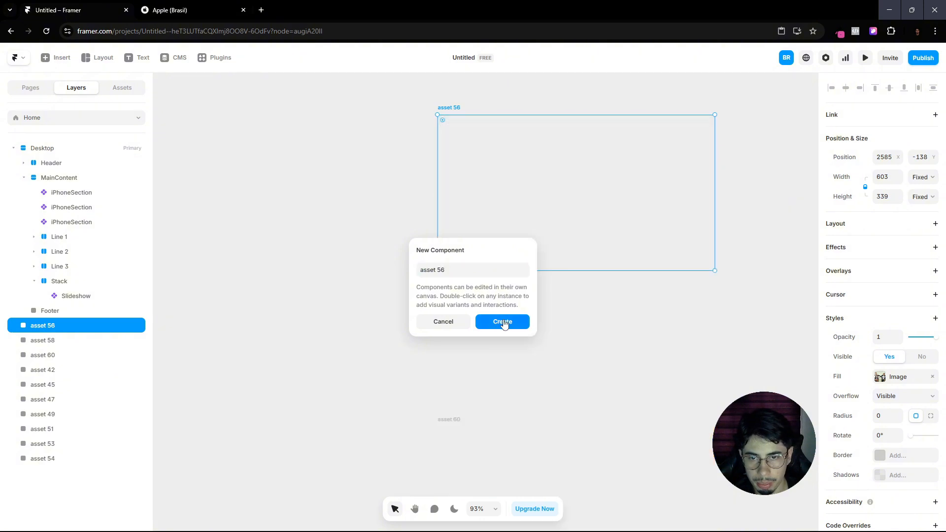
{"action": "scroll", "coordinate": [483, 335], "scroll_direction": "up", "scroll_amount": 3}
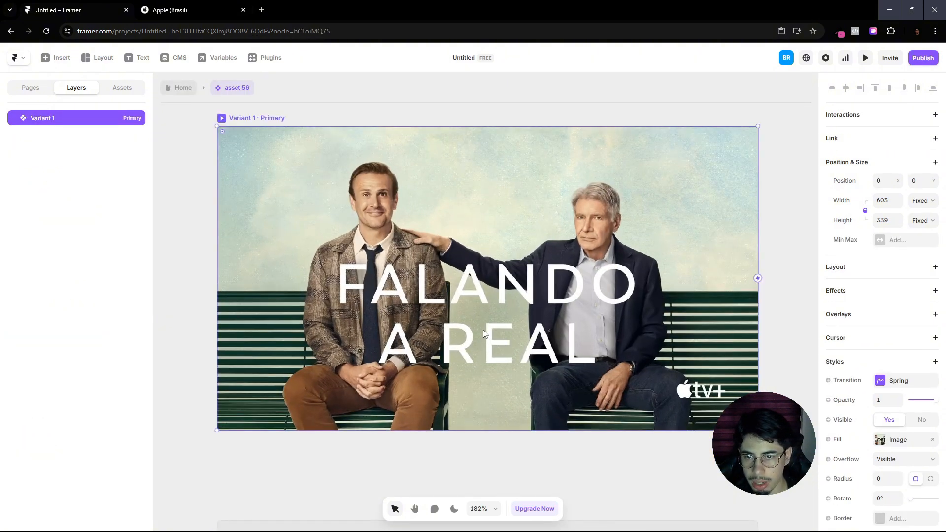
{"action": "scroll", "coordinate": [483, 334], "scroll_direction": "up", "scroll_amount": 2}
Step: Inspect the text properties of the Ver o trailer button in the Apple site's TV banner carousel, then return to Framer
{"action": "key", "text": "ctrl+Tab"}
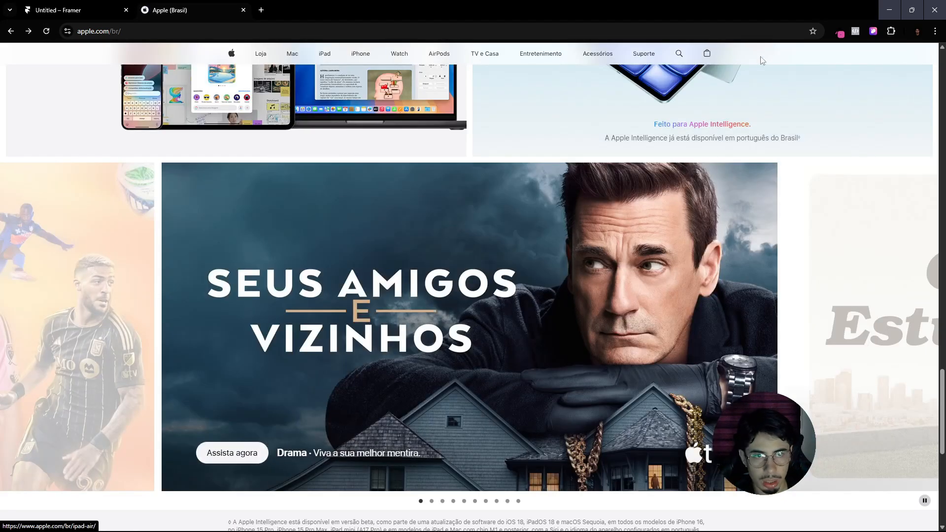
{"action": "left_click", "coordinate": [841, 33]}
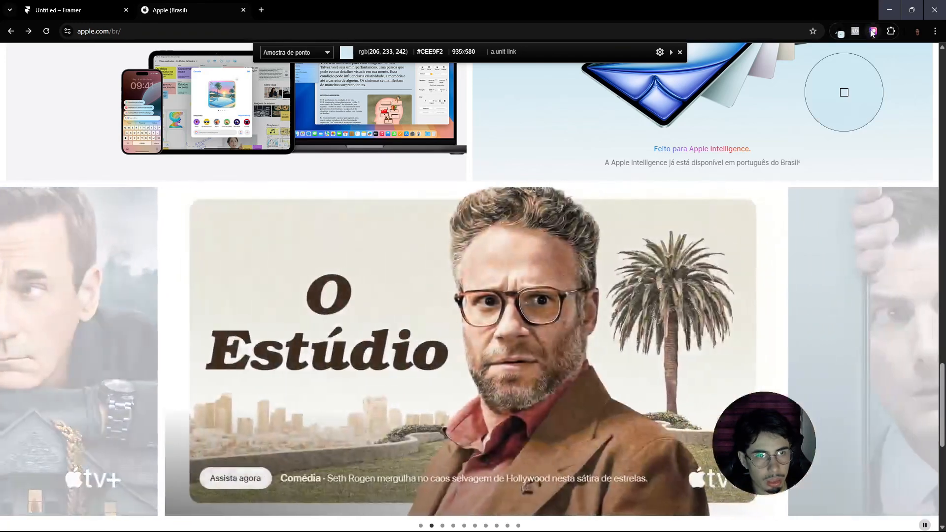
{"action": "left_click", "coordinate": [873, 31]}
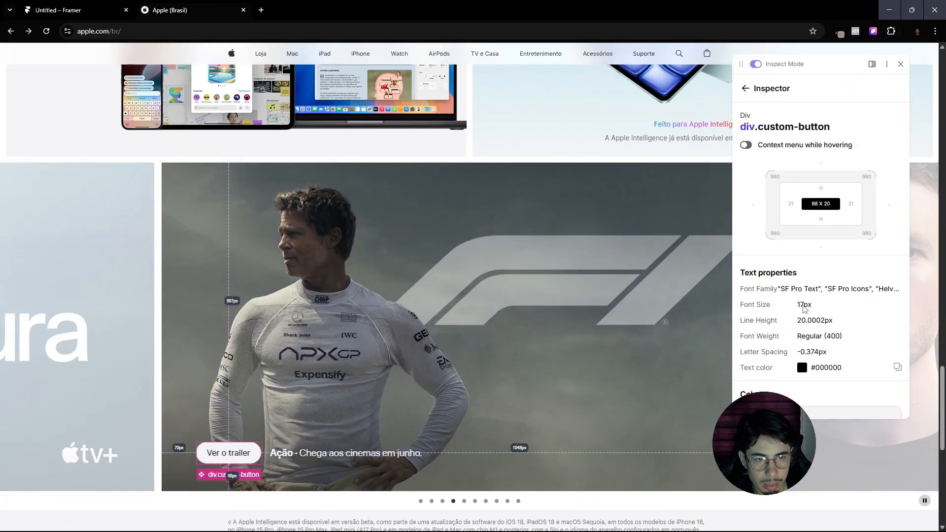
{"action": "left_click", "coordinate": [121, 4]}
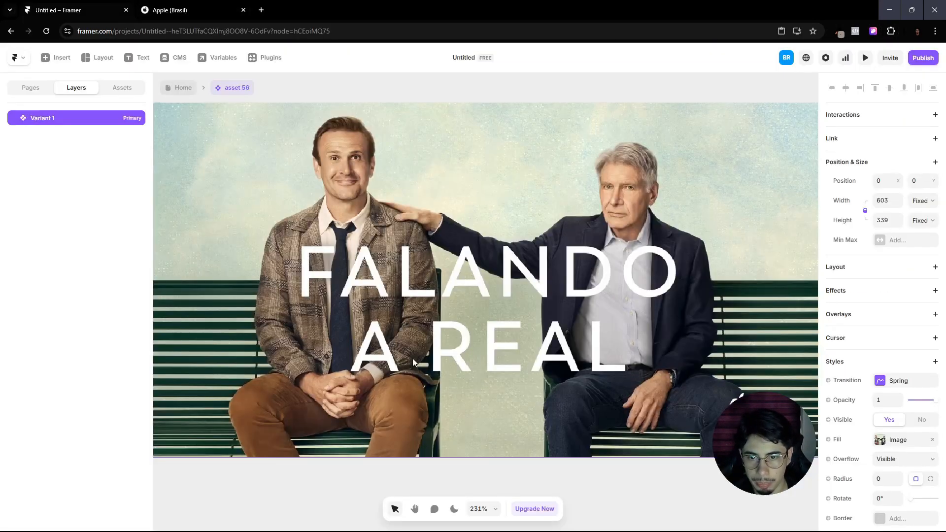
Step: Add the text "Ver o trailer" near the lower-left part of the Falando a Real banner
{"action": "scroll", "coordinate": [412, 359], "scroll_direction": "down", "scroll_amount": 3}
{"action": "key", "text": "t"}
{"action": "left_click", "coordinate": [313, 426]}
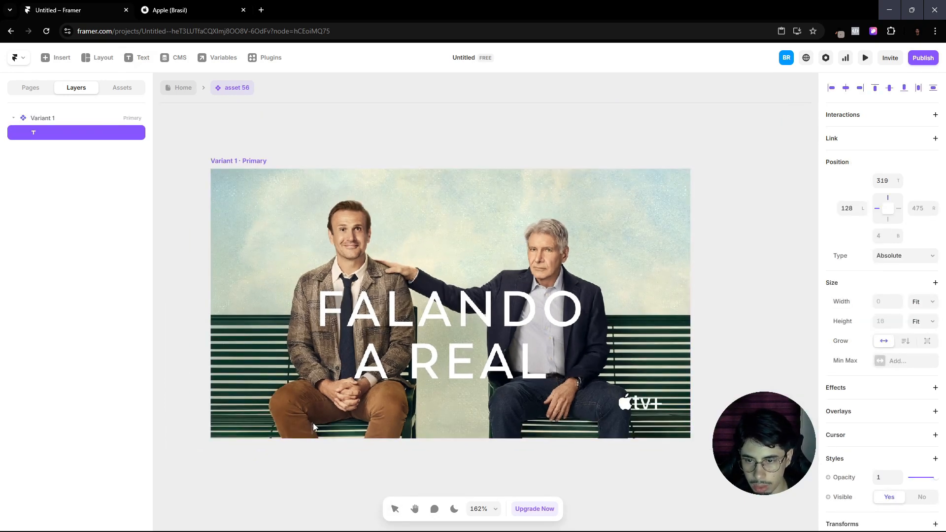
{"action": "type", "text": "Ver o rai"}
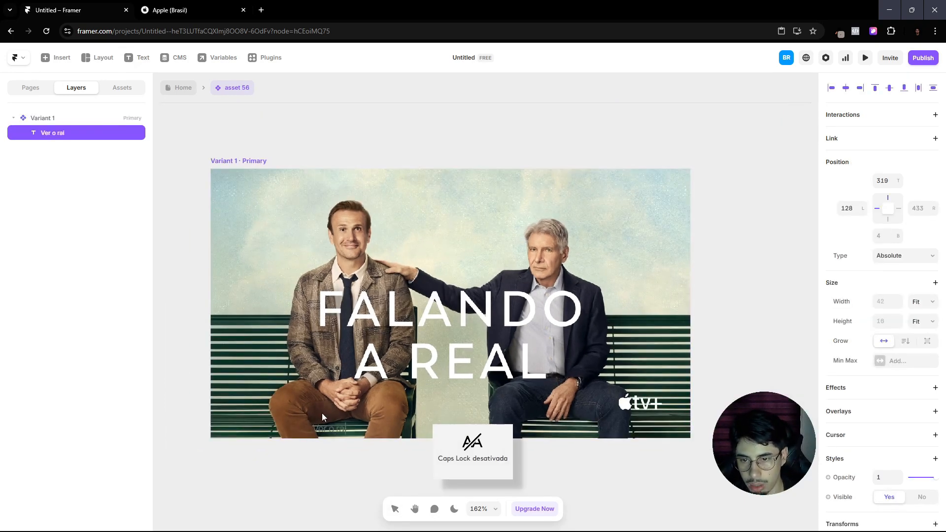
{"action": "type", "text": "ler"}
{"action": "key", "text": "BackSpace"}
{"action": "key", "text": "BackSpace"}
{"action": "key", "text": "BackSpace"}
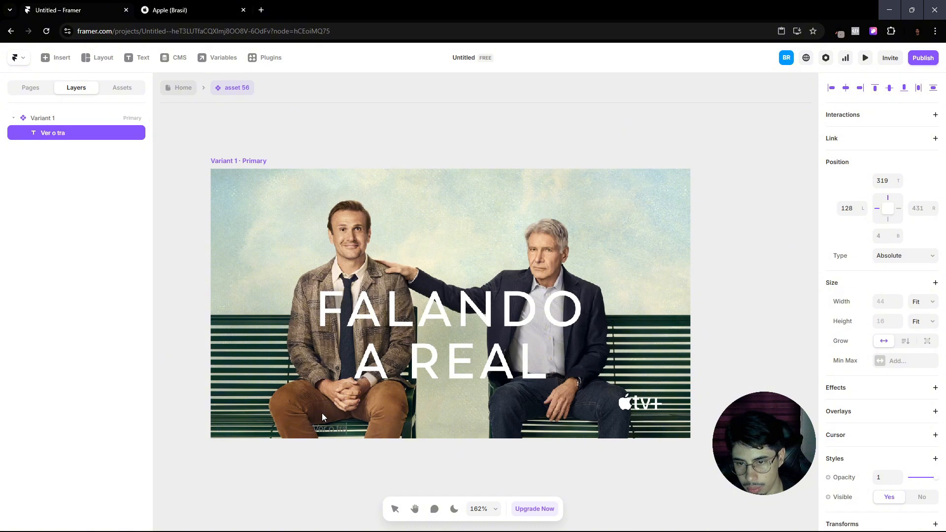
{"action": "type", "text": "iler"}
{"action": "key", "text": "Escape"}
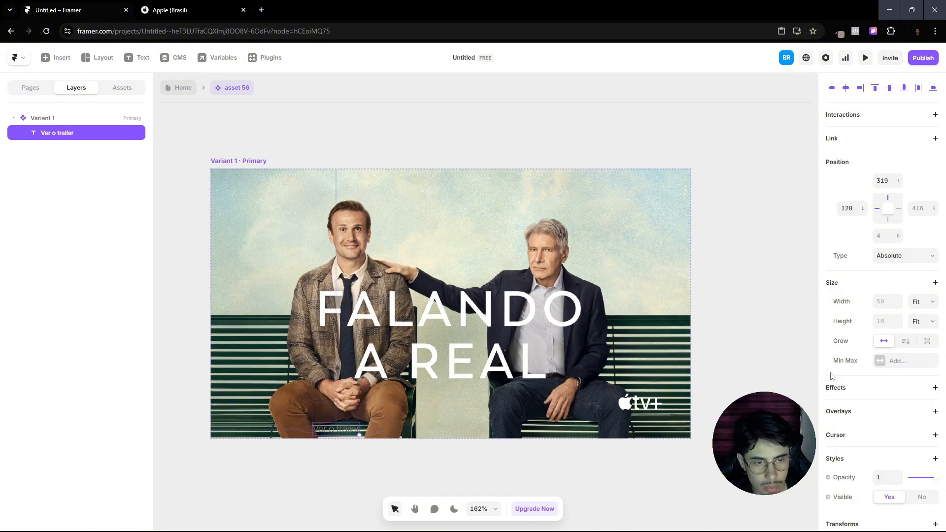
Step: Set the Ver o trailer text size to 17 px and move it closer to the banner's lower-left corner
{"action": "scroll", "coordinate": [883, 375], "scroll_direction": "down", "scroll_amount": 5}
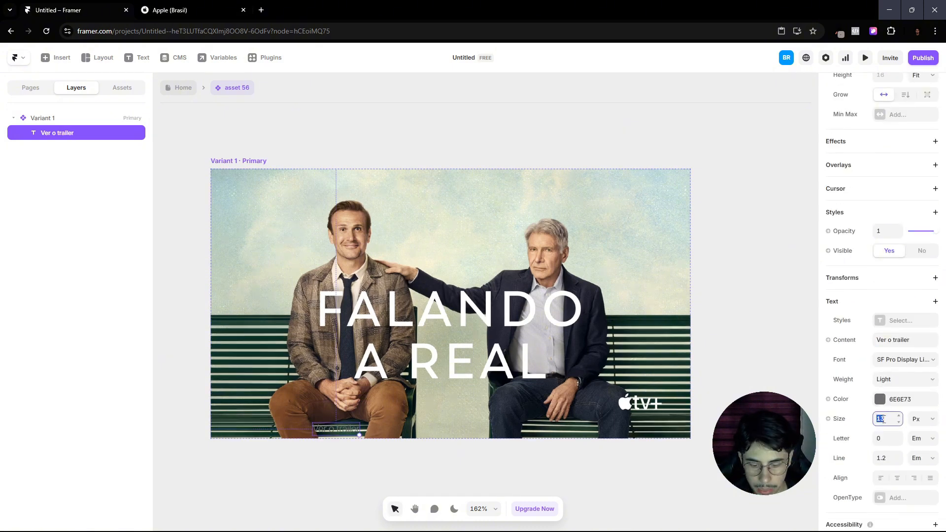
{"action": "key", "text": "Return"}
{"action": "left_click", "coordinate": [443, 488]}
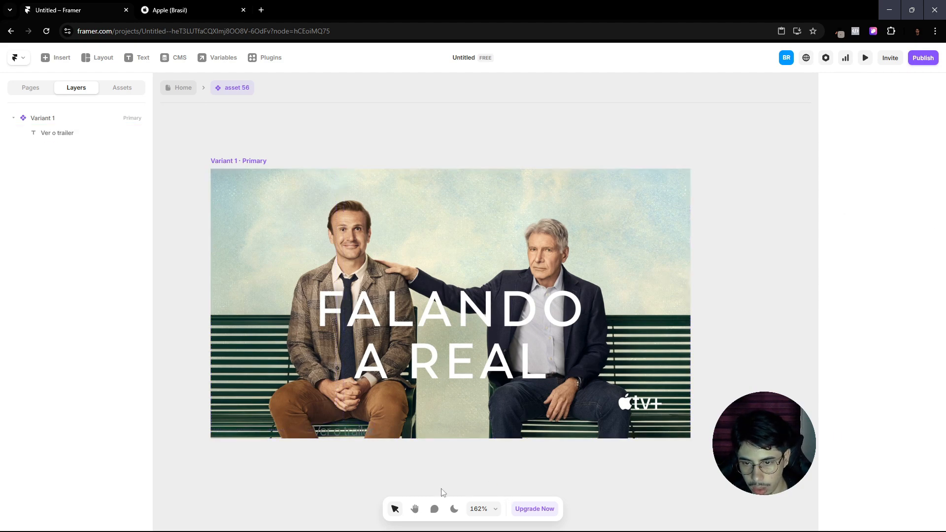
{"action": "left_click_drag", "start_coordinate": [430, 491], "coordinate": [523, 449]}
{"action": "left_click_drag", "start_coordinate": [445, 390], "coordinate": [380, 375]}
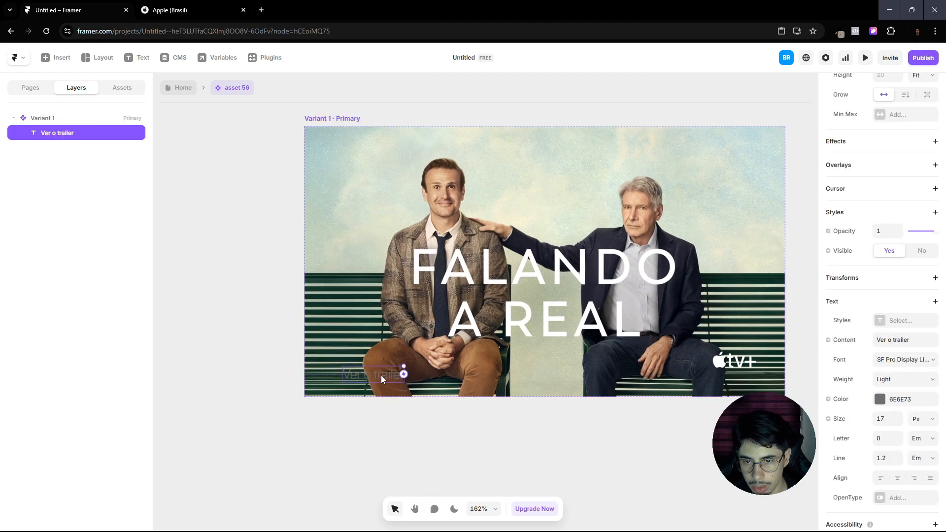
Step: Close the inspector on the Apple site and check the button caption of its Falando a Real banner
{"action": "left_click", "coordinate": [176, 5]}
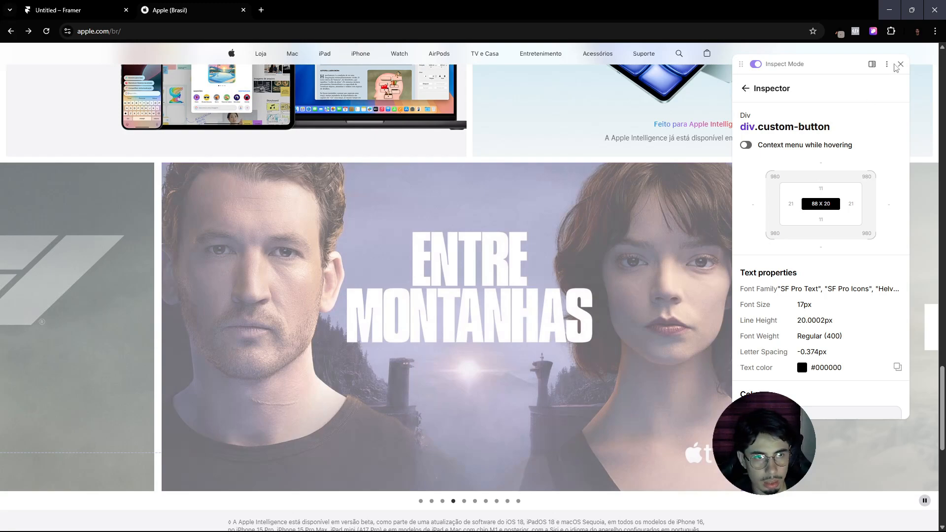
{"action": "left_click", "coordinate": [899, 65]}
{"action": "left_click", "coordinate": [82, 6]}
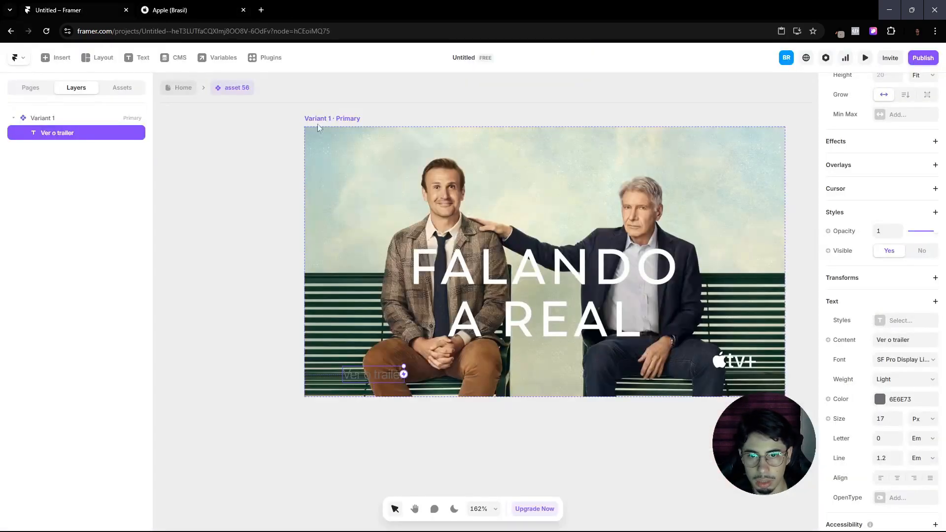
{"action": "left_click", "coordinate": [175, 11]}
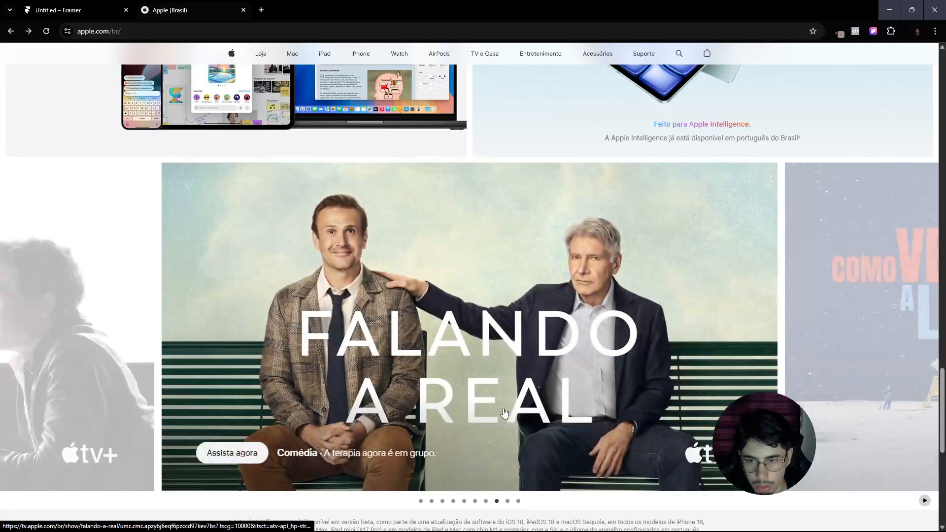
{"action": "left_click", "coordinate": [103, 7]}
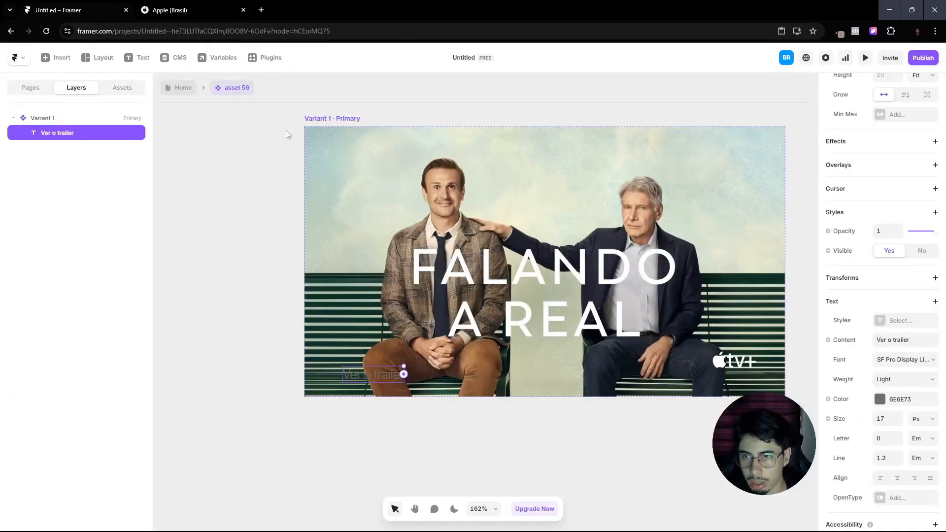
Step: Replace the banner's button text with "Assista agora"
{"action": "double_click", "coordinate": [390, 376]}
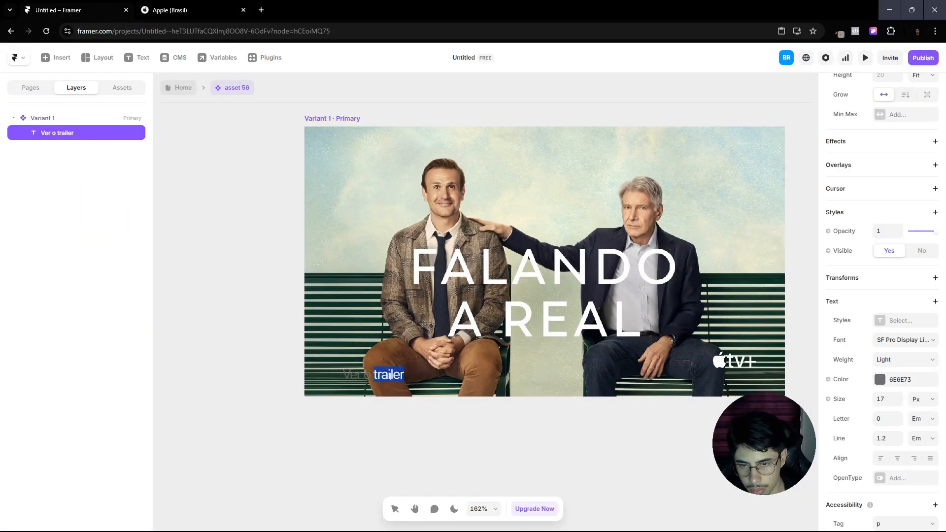
{"action": "key", "text": "ctrl+a"}
{"action": "key", "text": "Caps_Lock"}
{"action": "type", "text": "Assi"}
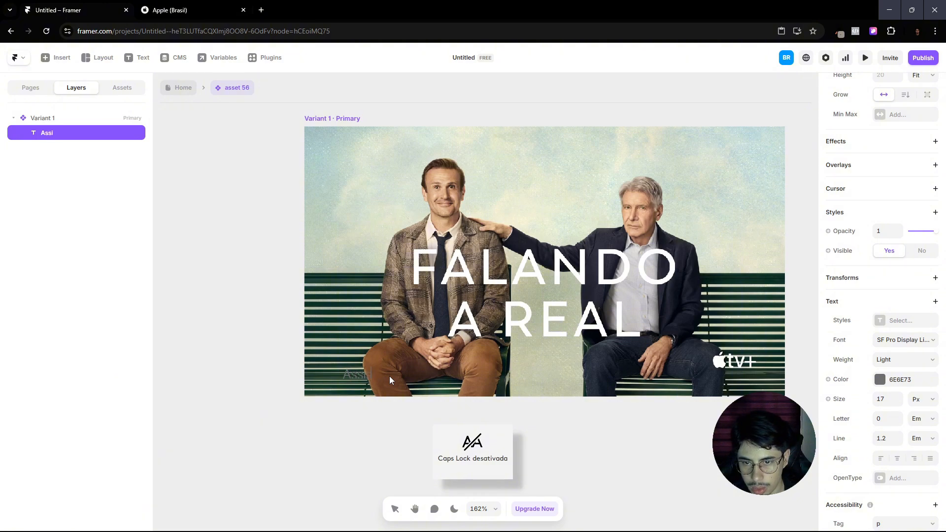
{"action": "type", "text": "sta agora"}
{"action": "left_click", "coordinate": [221, 112]}
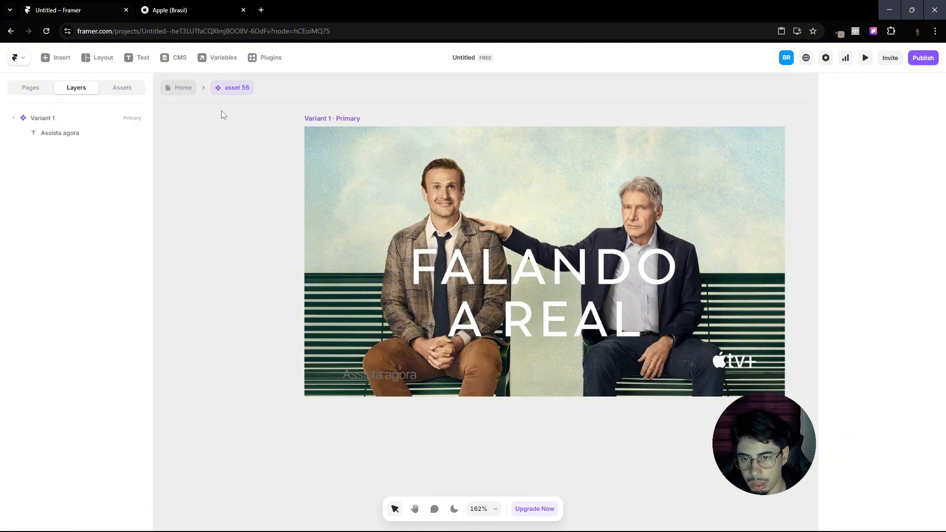
Step: Wrap the Assista agora text in a stack and set the stack's width to Fit Content
{"action": "left_click", "coordinate": [154, 5]}
{"action": "left_click", "coordinate": [89, 5]}
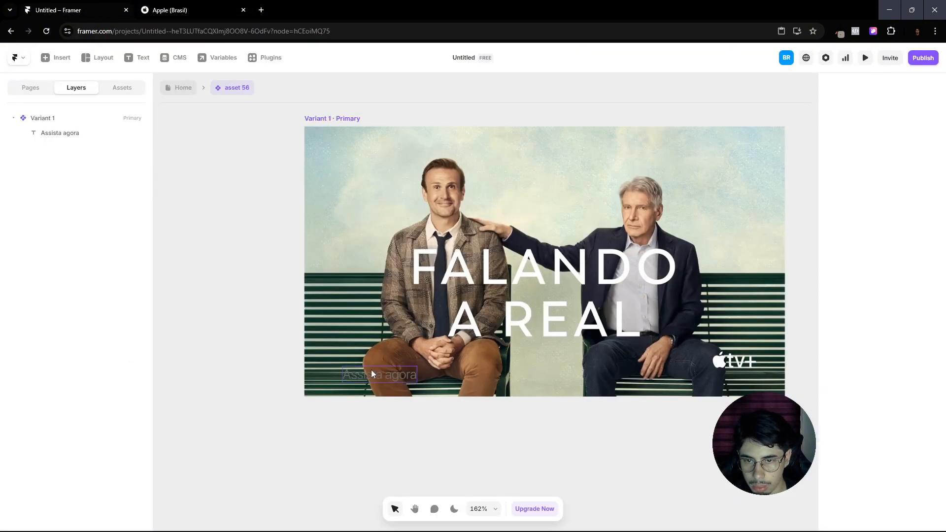
{"action": "left_click", "coordinate": [394, 377]}
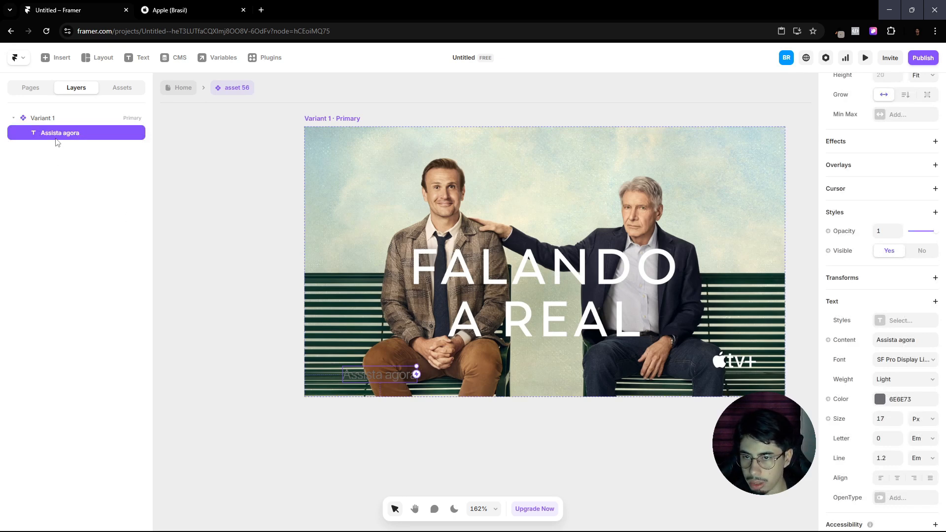
{"action": "key", "text": "ctrl+Return"}
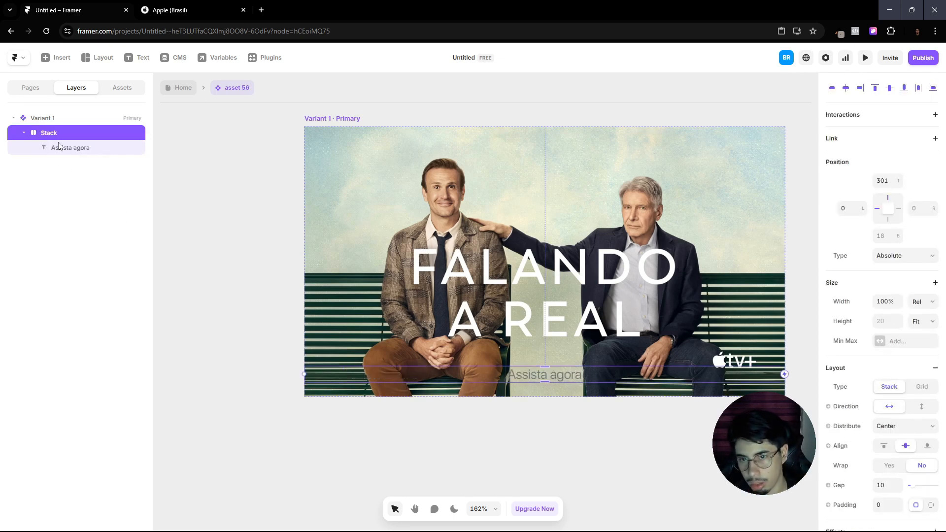
{"action": "left_click", "coordinate": [23, 133]}
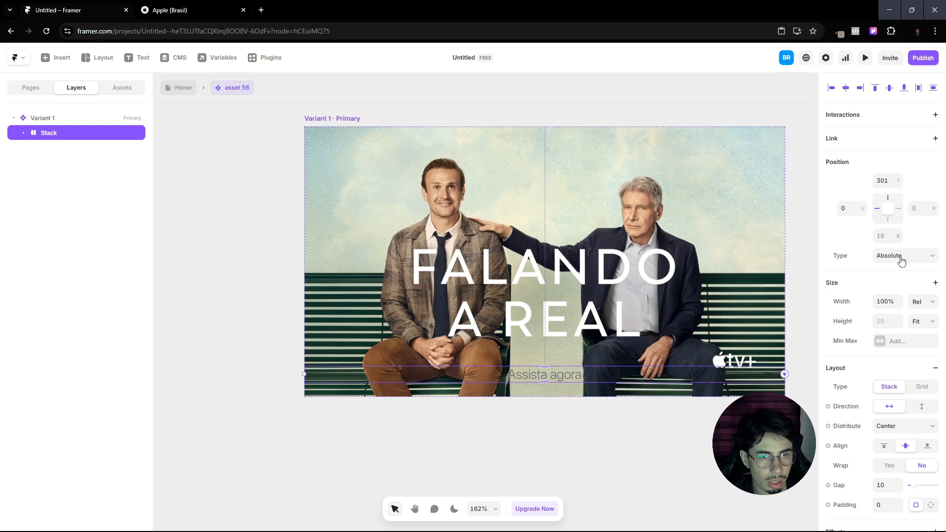
{"action": "scroll", "coordinate": [910, 399], "scroll_direction": "down", "scroll_amount": 2}
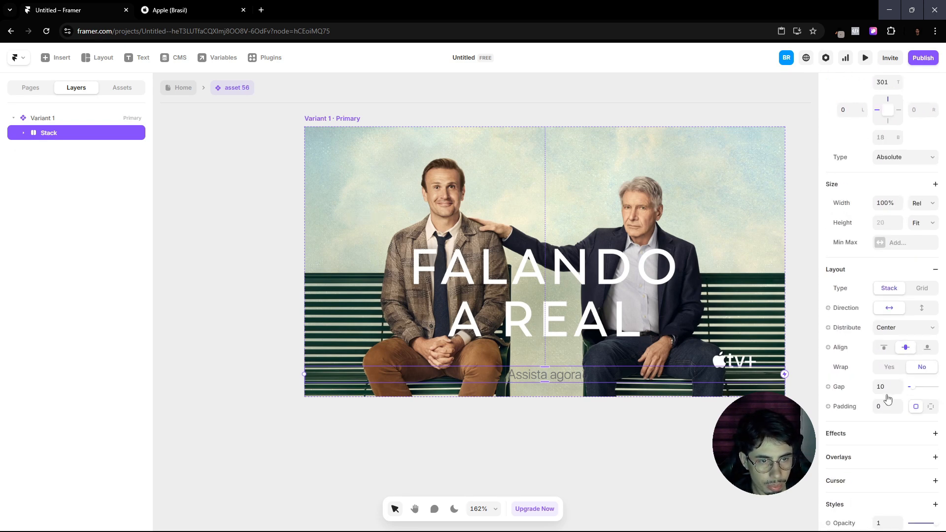
{"action": "left_click", "coordinate": [920, 209]}
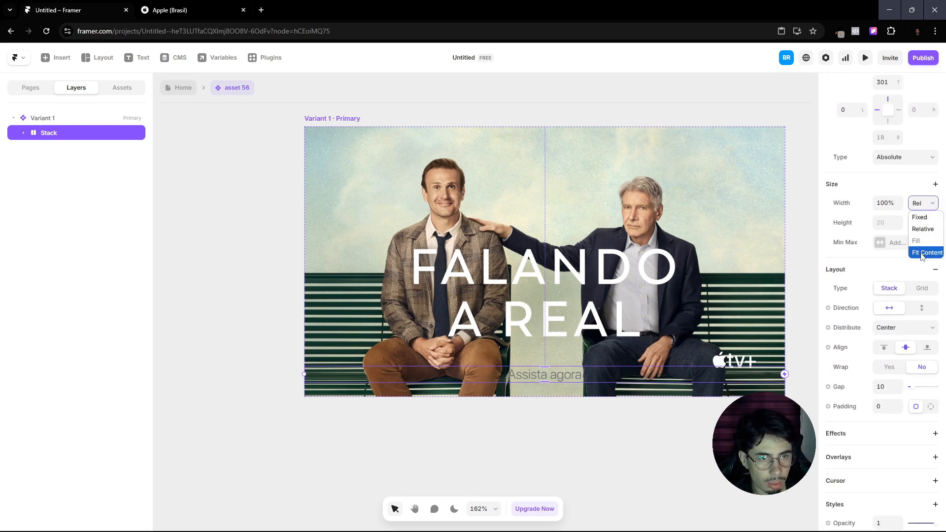
{"action": "left_click", "coordinate": [922, 252]}
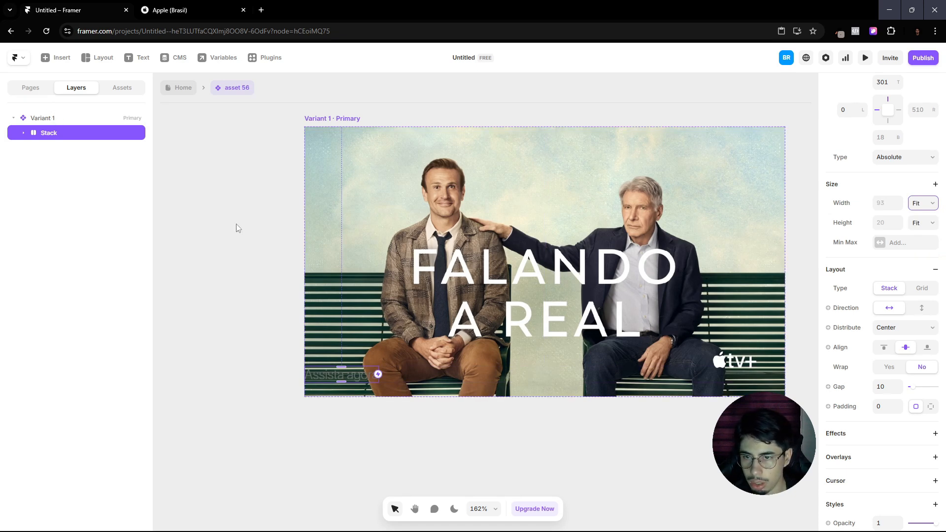
Step: Rename the stack around the Assista agora text to "Button"
{"action": "double_click", "coordinate": [53, 133]}
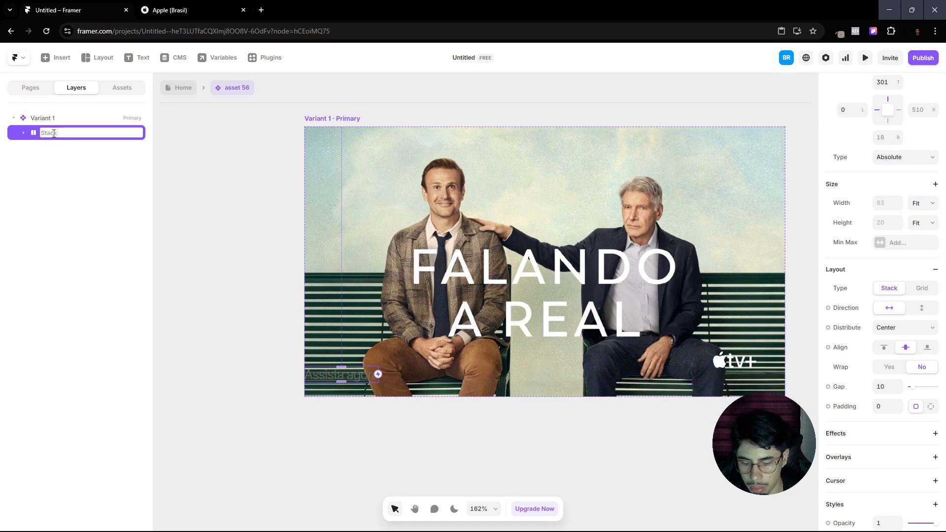
{"action": "type", "text": "B"}
{"action": "key", "text": "Caps_Lock"}
{"action": "type", "text": "utton"}
{"action": "key", "text": "Return"}
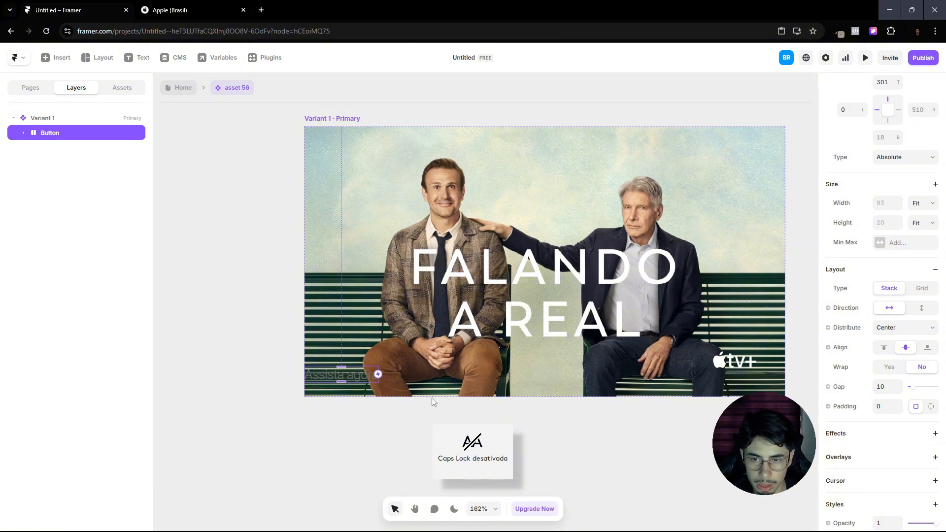
Step: Copy the button text color #000000 from the Apple site's inspector and apply it to the Assista agora text
{"action": "left_click", "coordinate": [362, 380]}
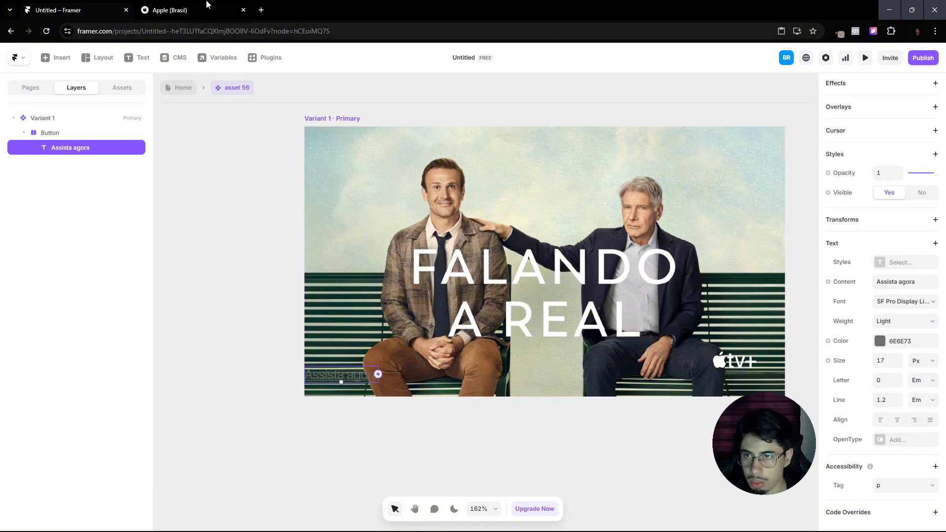
{"action": "left_click", "coordinate": [207, 8]}
{"action": "left_click", "coordinate": [75, 12]}
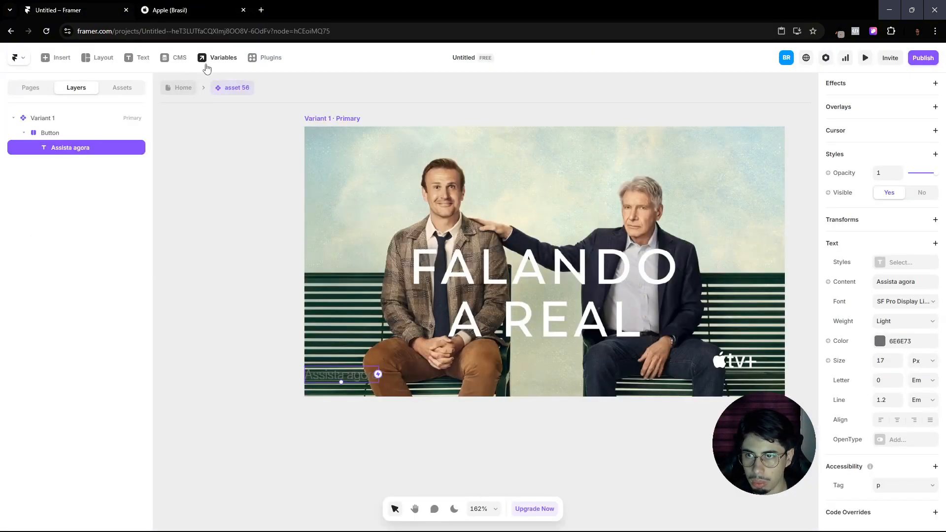
{"action": "left_click", "coordinate": [207, 7]}
{"action": "left_click", "coordinate": [873, 31]}
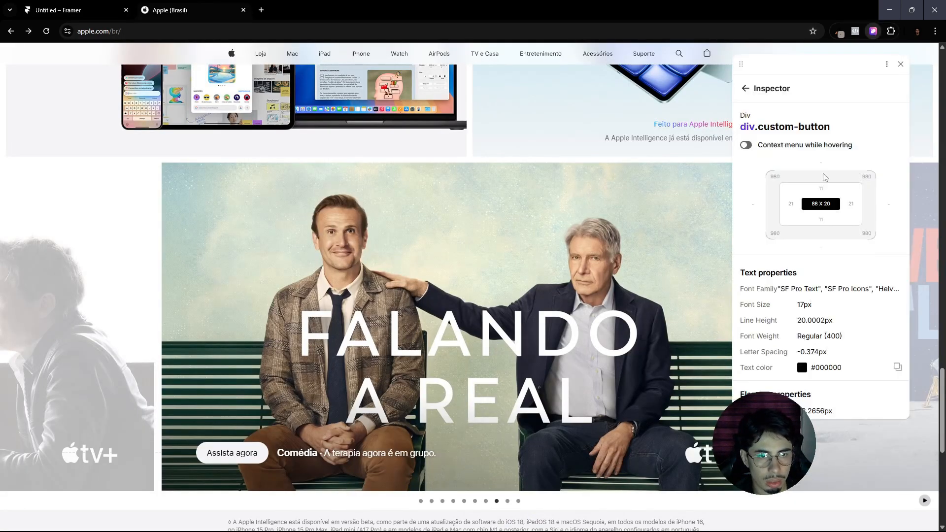
{"action": "left_click", "coordinate": [897, 368]}
{"action": "left_click", "coordinate": [77, 10]}
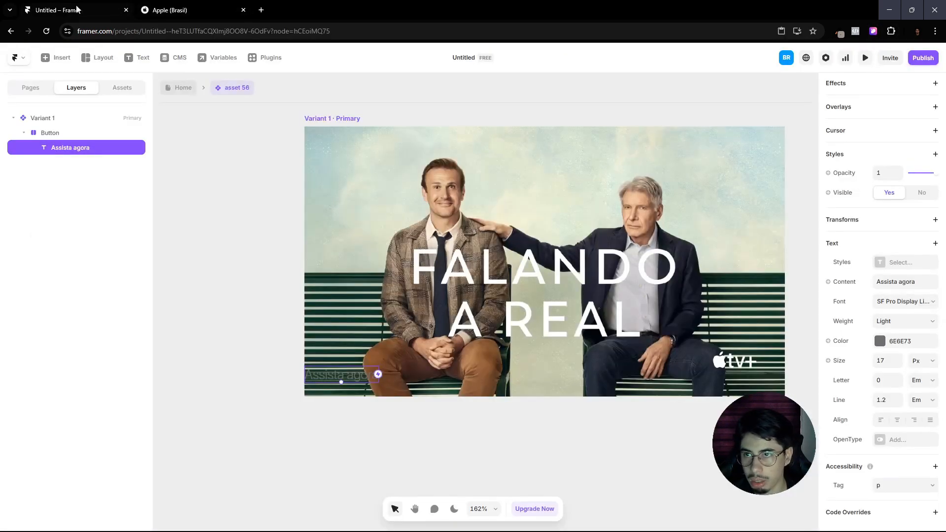
{"action": "left_click", "coordinate": [401, 455]}
{"action": "left_click", "coordinate": [897, 341]}
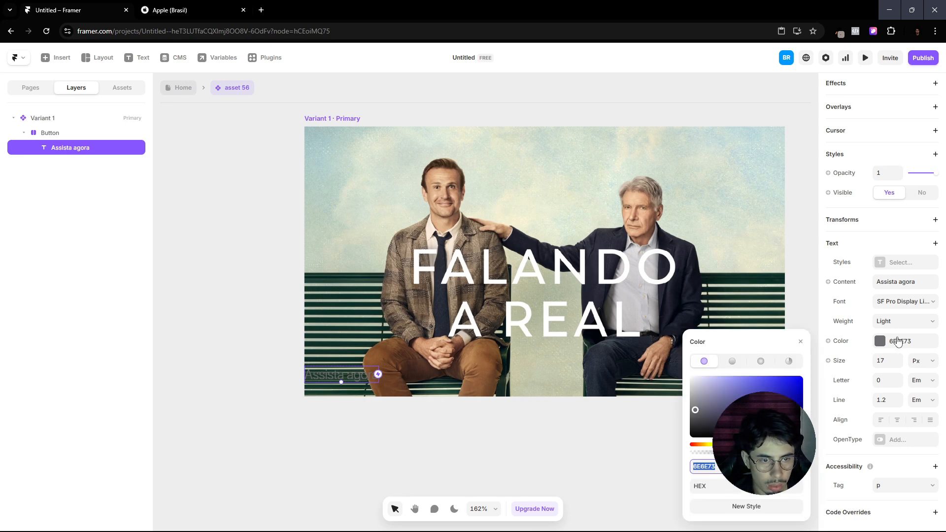
{"action": "left_click", "coordinate": [118, 244]}
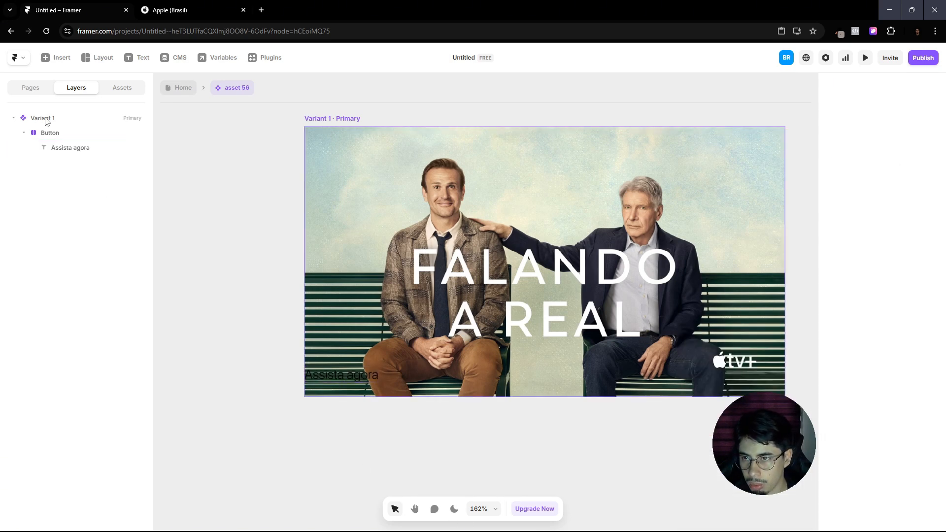
Step: Give the Button stack a white fill behind the Assista agora text
{"action": "left_click", "coordinate": [50, 132]}
{"action": "scroll", "coordinate": [877, 387], "scroll_direction": "down", "scroll_amount": 5}
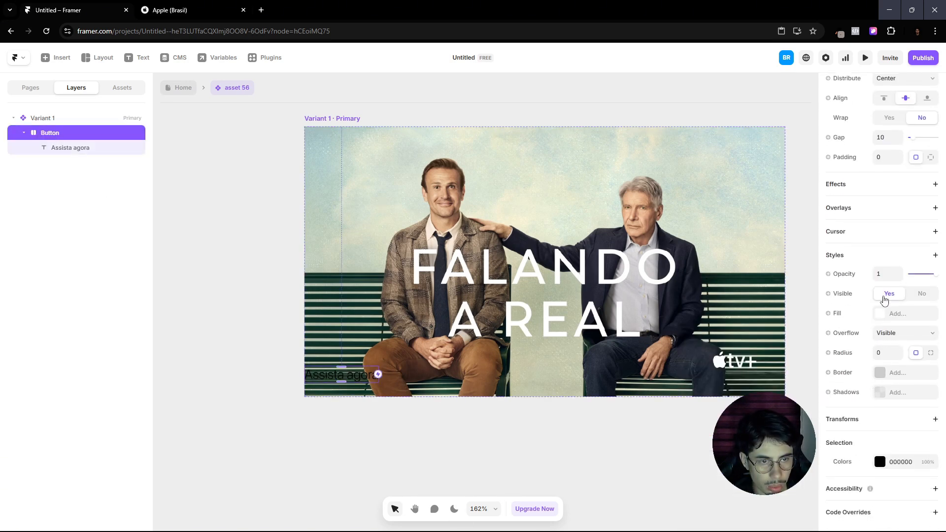
{"action": "left_click", "coordinate": [880, 315]}
{"action": "left_click", "coordinate": [470, 482]}
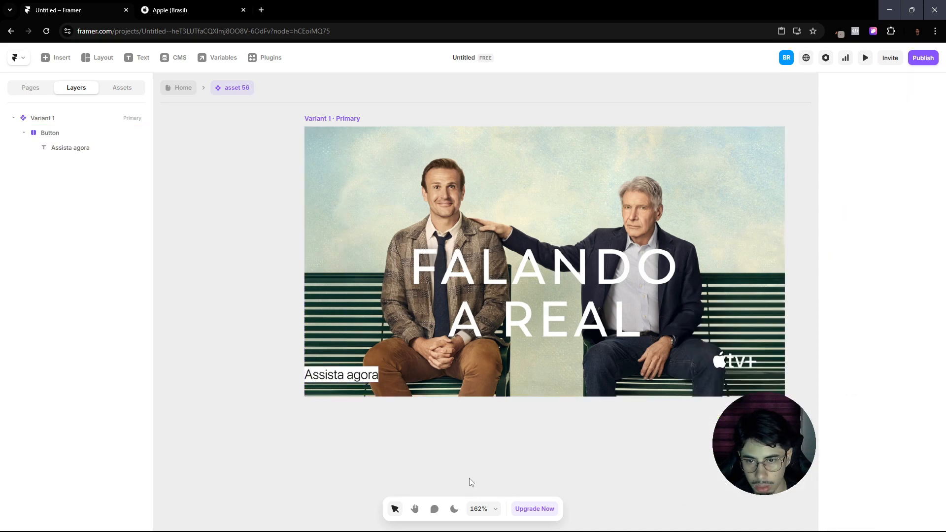
Step: Give the Button stack individual side padding, with 5 on the top and bottom
{"action": "left_click", "coordinate": [157, 7]}
{"action": "left_click", "coordinate": [73, 7]}
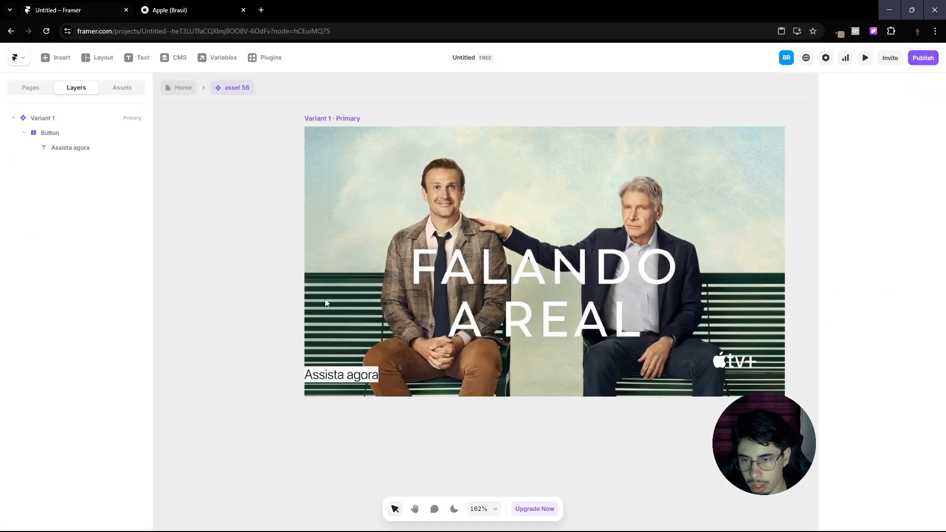
{"action": "left_click", "coordinate": [50, 133]}
{"action": "scroll", "coordinate": [870, 323], "scroll_direction": "down", "scroll_amount": 1}
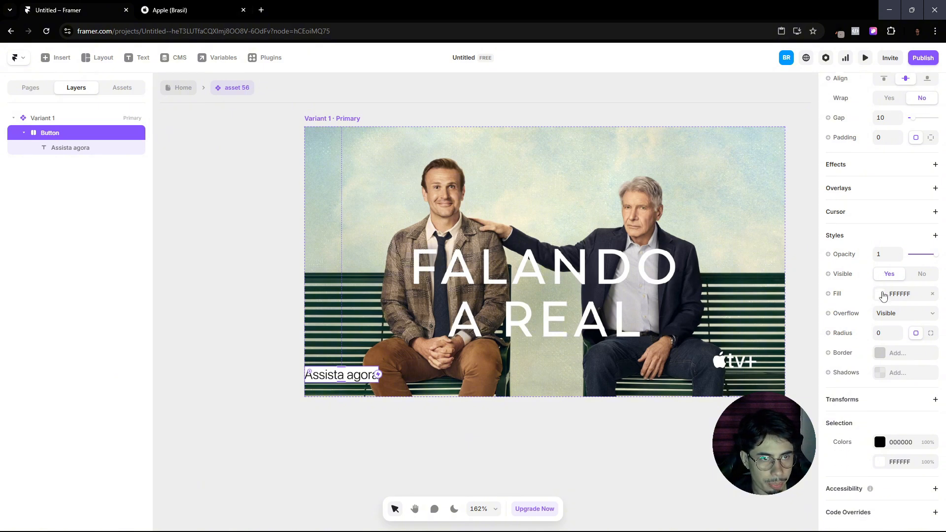
{"action": "scroll", "coordinate": [887, 306], "scroll_direction": "up", "scroll_amount": 7}
{"action": "scroll", "coordinate": [904, 335], "scroll_direction": "down", "scroll_amount": 3}
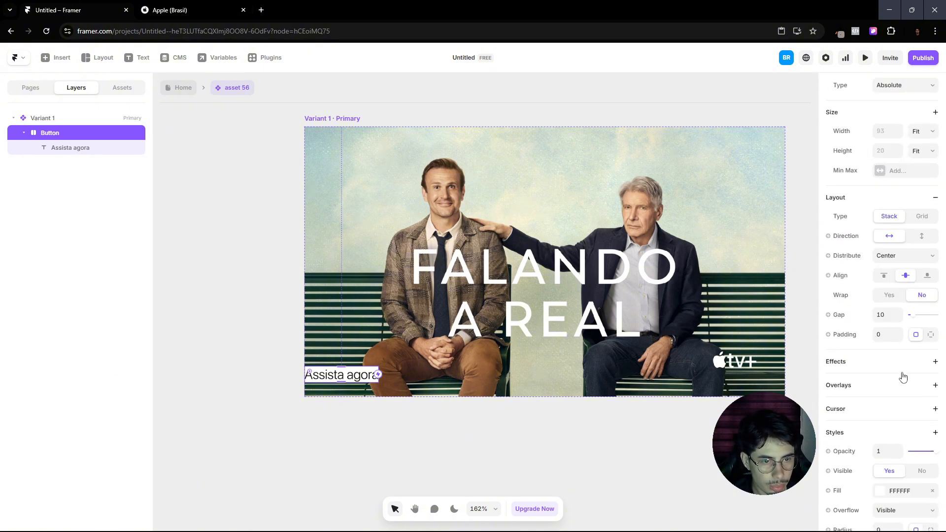
{"action": "left_click", "coordinate": [930, 335]}
{"action": "left_click", "coordinate": [881, 355]}
{"action": "type", "text": "5"}
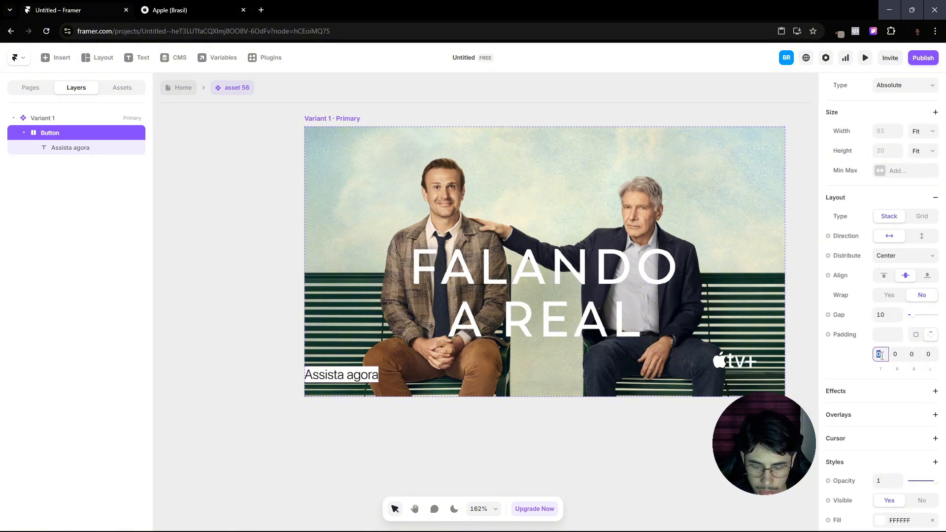
{"action": "left_click", "coordinate": [912, 354]}
{"action": "type", "text": "5"}
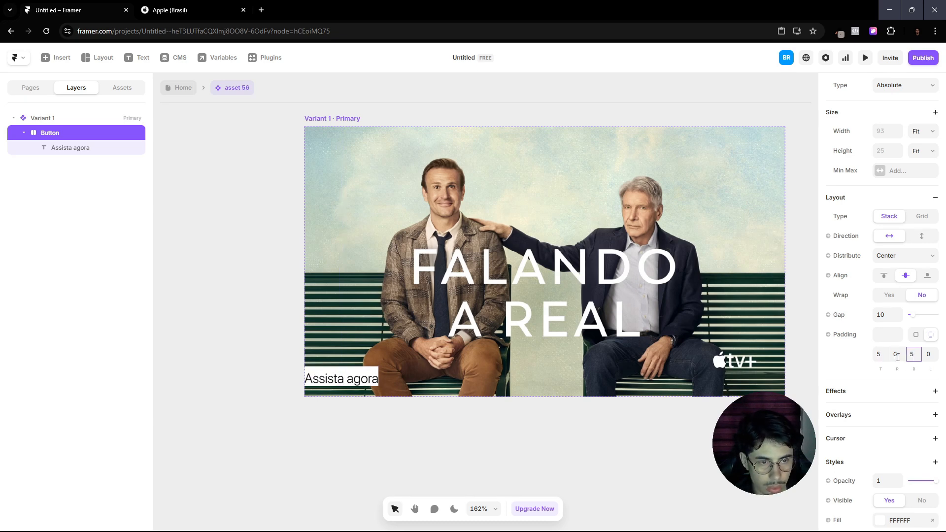
Step: Set the Button stack's right and left padding to 12
{"action": "left_click", "coordinate": [896, 354]}
{"action": "type", "text": "12"}
{"action": "left_click", "coordinate": [929, 354]}
{"action": "type", "text": "12"}
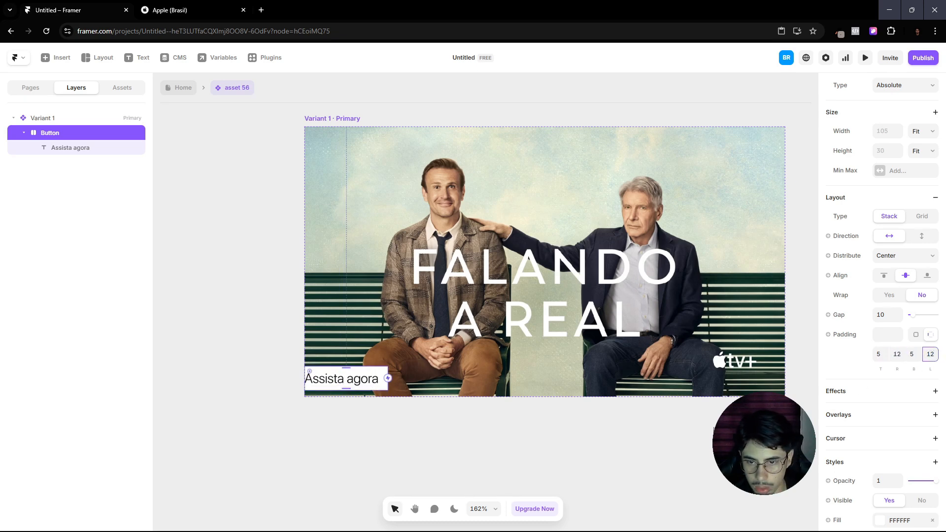
{"action": "left_click", "coordinate": [566, 428]}
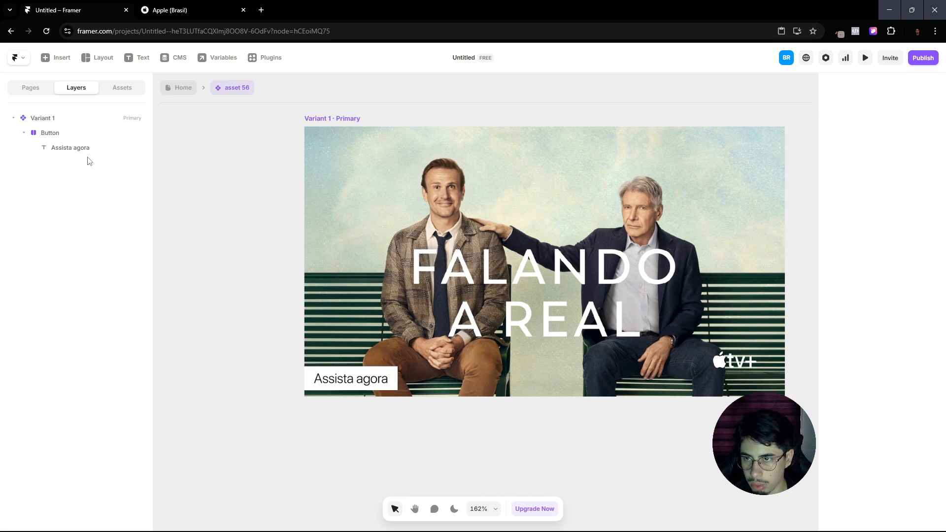
Step: Round the Button stack's corners with a radius of 100
{"action": "left_click", "coordinate": [74, 133]}
{"action": "scroll", "coordinate": [898, 396], "scroll_direction": "down", "scroll_amount": 5}
{"action": "left_click", "coordinate": [884, 334]}
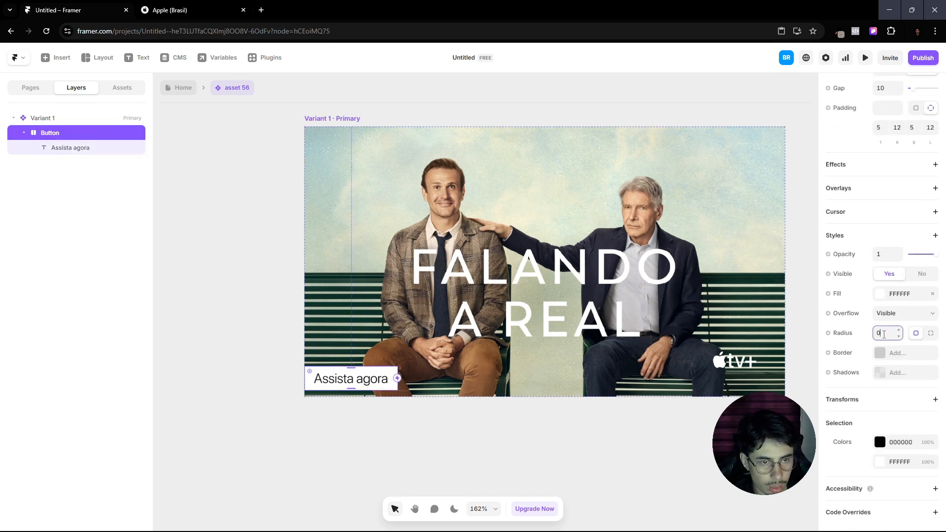
{"action": "type", "text": "100"}
{"action": "key", "text": "Return"}
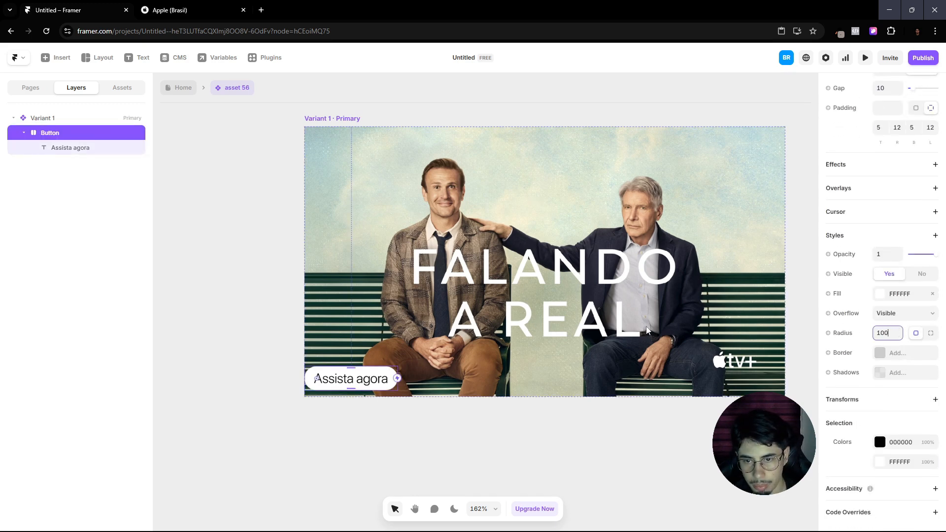
Step: Compare the button with the original on the Apple site and set the Button stack's top and bottom padding to 8
{"action": "left_click", "coordinate": [159, 6]}
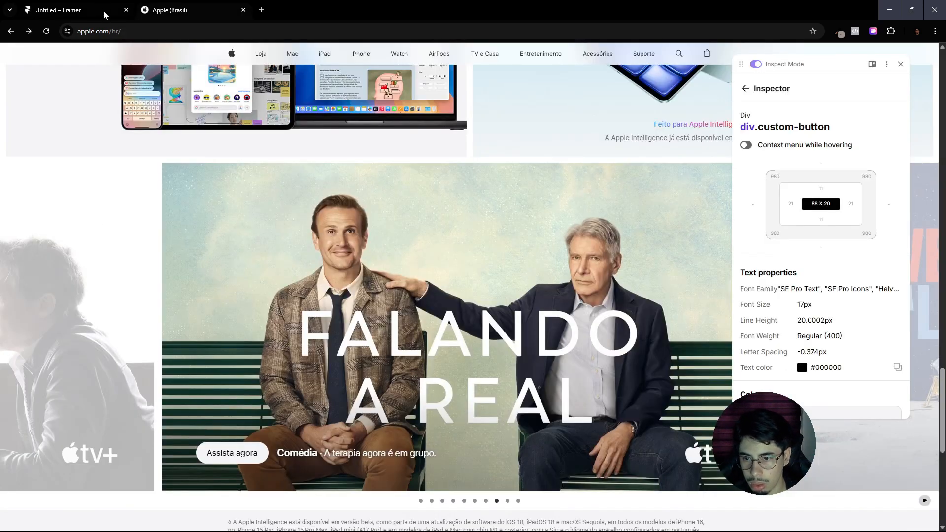
{"action": "left_click", "coordinate": [105, 14]}
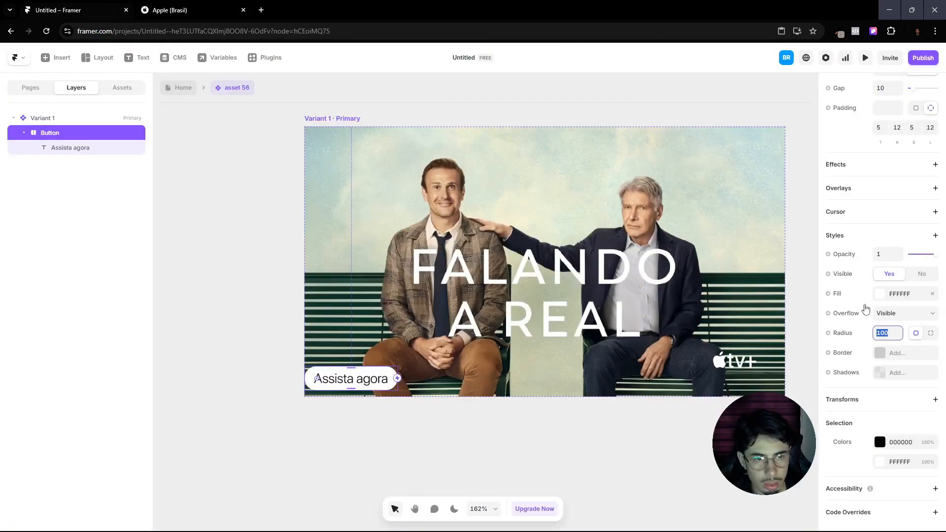
{"action": "scroll", "coordinate": [896, 337], "scroll_direction": "up", "scroll_amount": 3}
{"action": "left_click", "coordinate": [882, 276]}
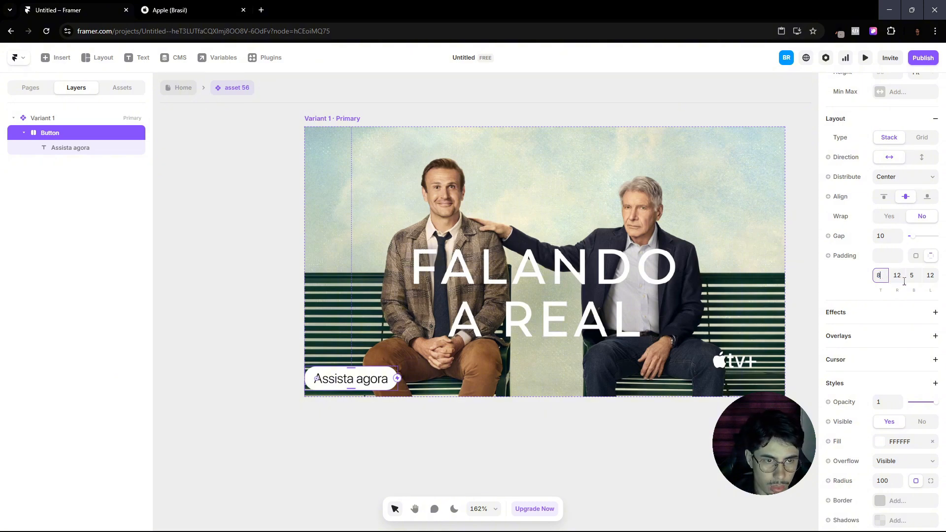
{"action": "left_click", "coordinate": [915, 277]}
{"action": "type", "text": "8"}
{"action": "left_click", "coordinate": [897, 276]}
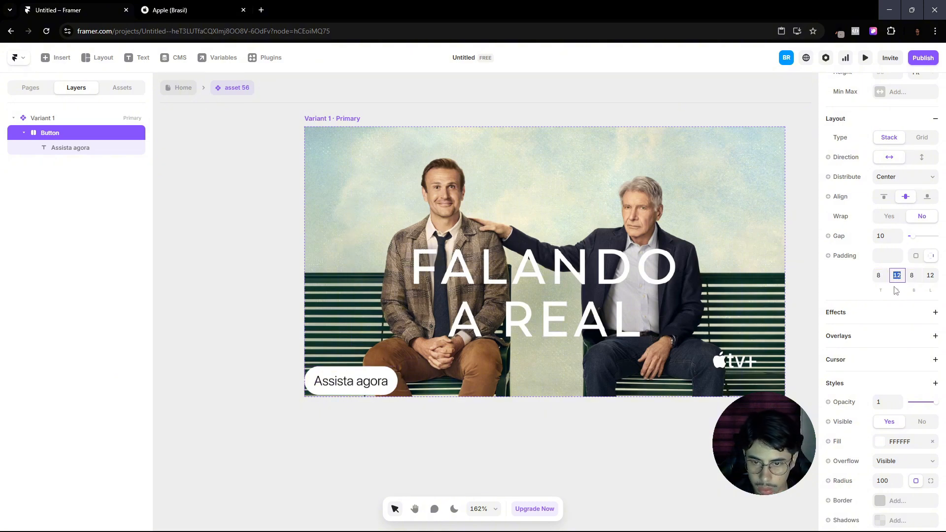
{"action": "left_click", "coordinate": [602, 439]}
Step: Check the Apple site's button again and set the Button stack's right and left padding to 16
{"action": "left_click", "coordinate": [170, 6]}
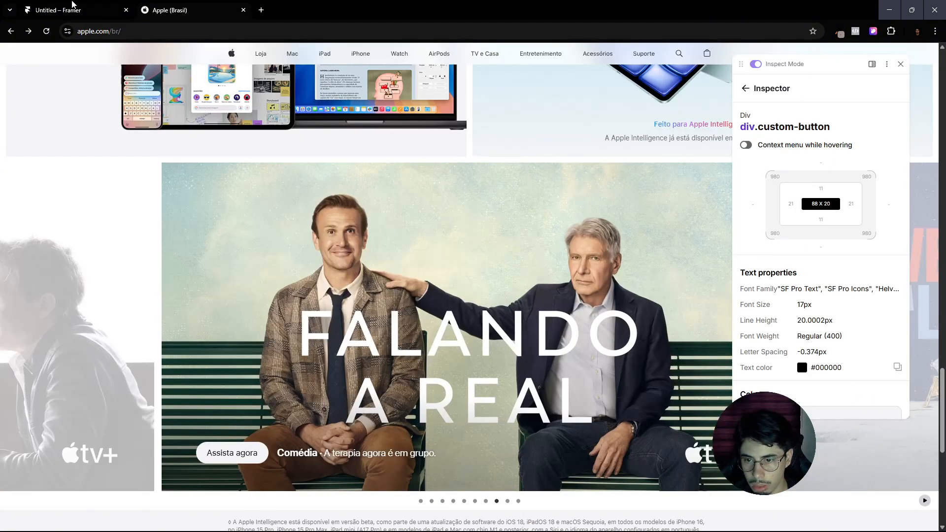
{"action": "left_click", "coordinate": [73, 6]}
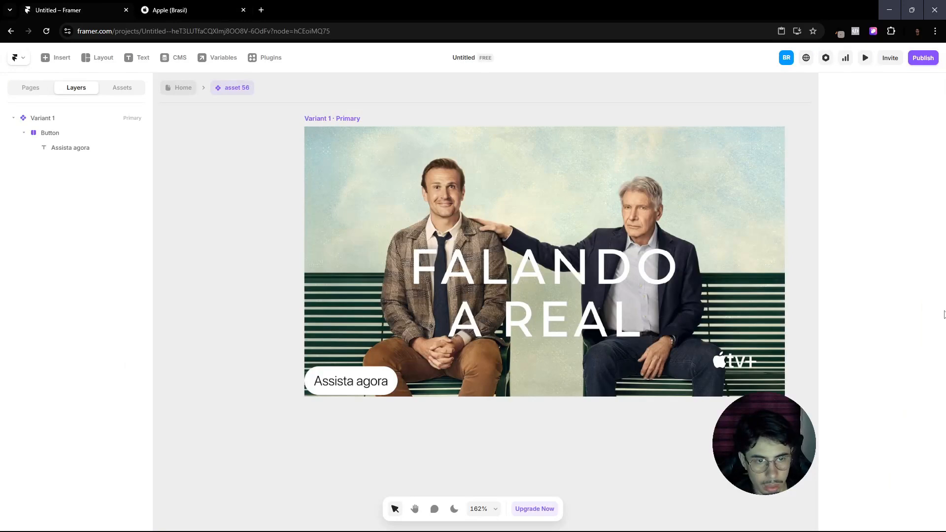
{"action": "left_click", "coordinate": [380, 370]}
{"action": "left_click", "coordinate": [897, 276]}
{"action": "type", "text": "16"}
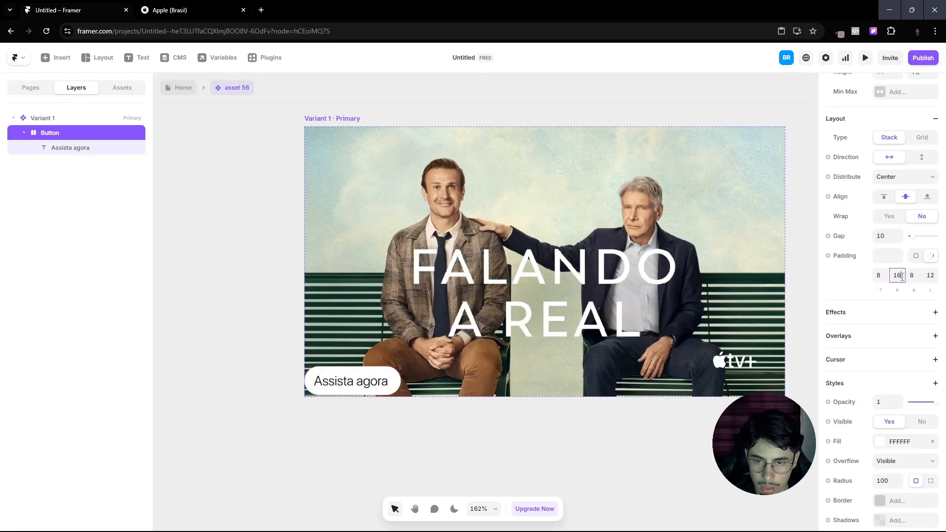
{"action": "left_click", "coordinate": [931, 276]}
{"action": "type", "text": "16"}
{"action": "key", "text": "Return"}
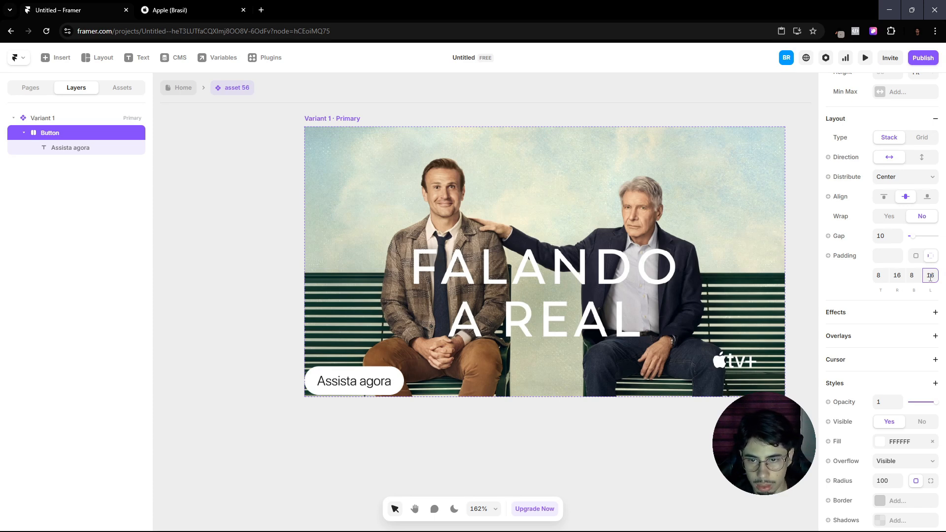
{"action": "left_click", "coordinate": [555, 458]}
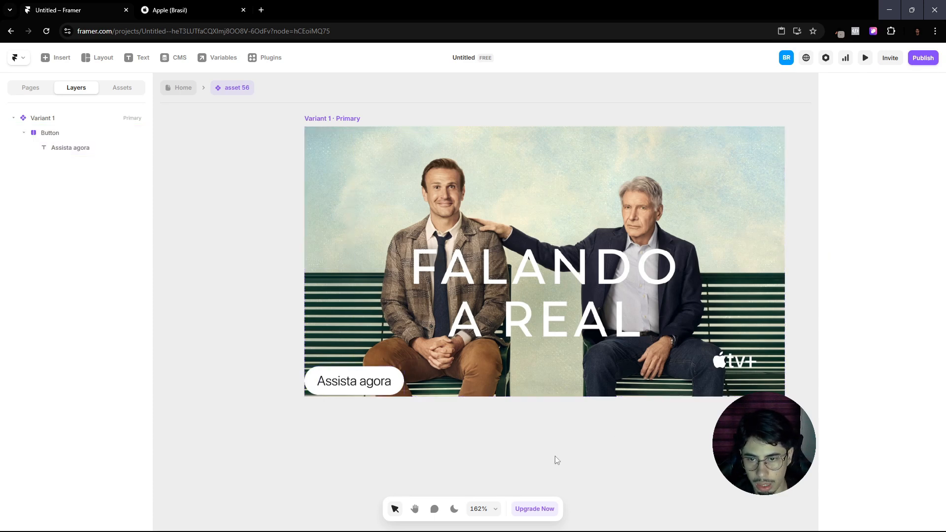
Step: Copy the Assista agora text from the Button stack and paste it directly into Variant 1
{"action": "left_click", "coordinate": [387, 380]}
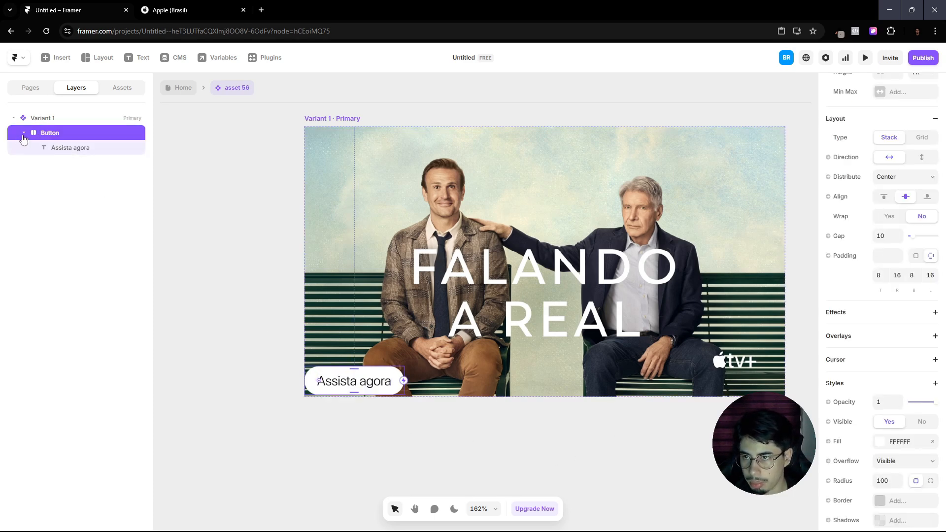
{"action": "left_click", "coordinate": [175, 6]}
{"action": "left_click", "coordinate": [40, 5]}
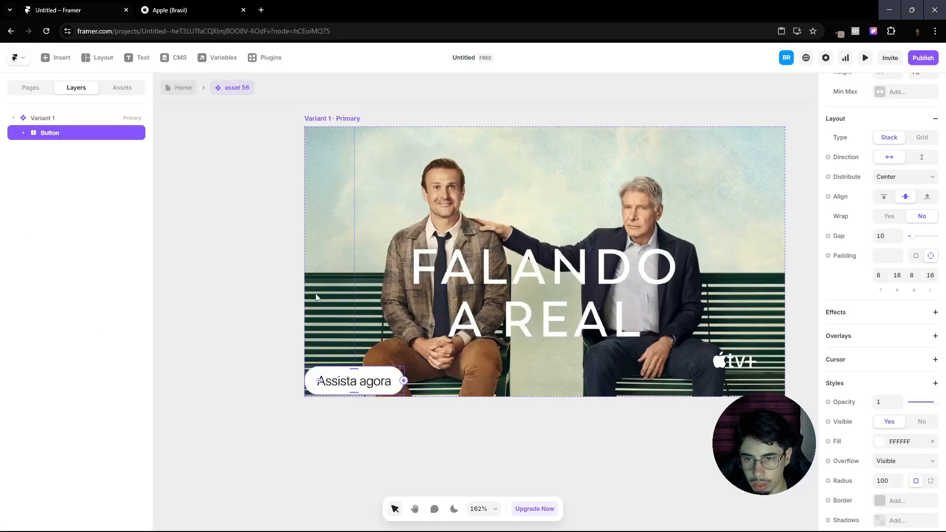
{"action": "double_click", "coordinate": [354, 381]}
{"action": "left_click", "coordinate": [50, 133]}
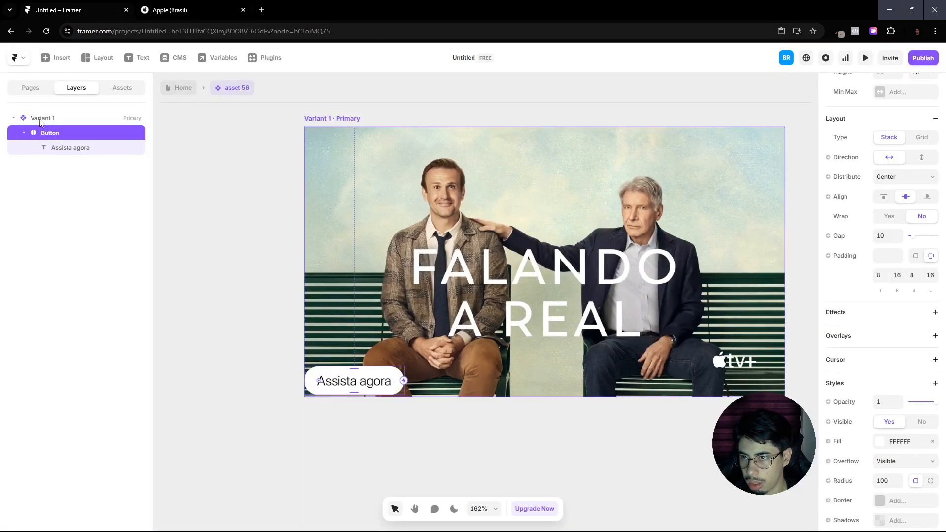
{"action": "left_click", "coordinate": [42, 120]}
{"action": "key", "text": "ctrl+v"}
Step: Collapse the Button stack and move it above the pasted Assista agora text in the layer order
{"action": "left_click", "coordinate": [31, 148]}
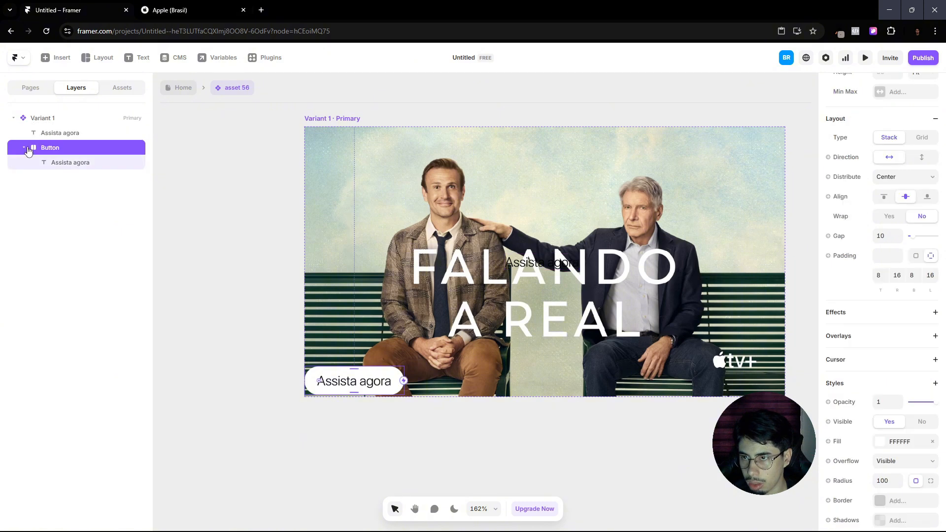
{"action": "left_click_drag", "start_coordinate": [32, 148], "coordinate": [46, 126]}
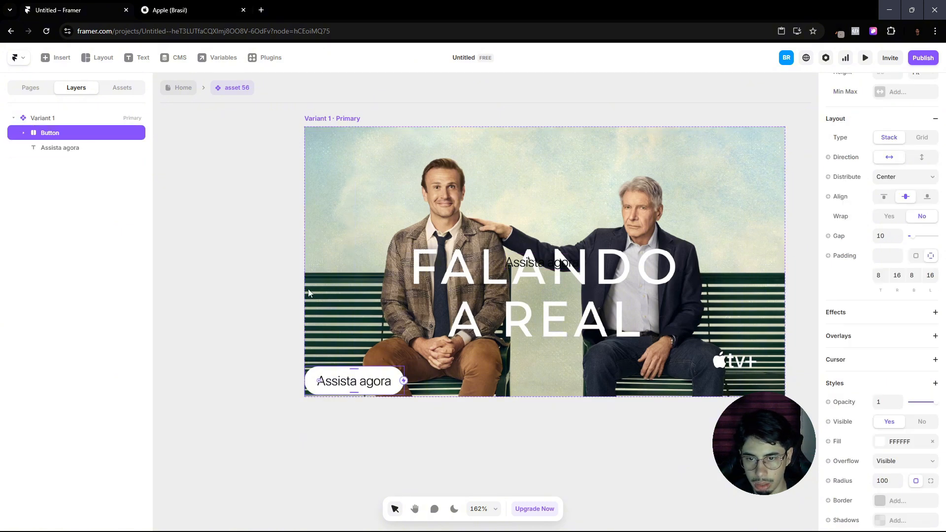
{"action": "left_click", "coordinate": [74, 150]}
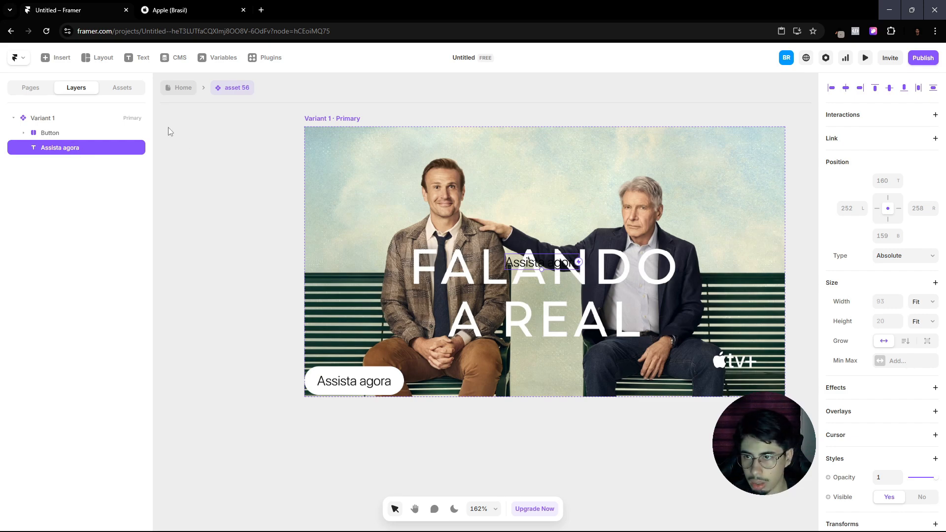
Step: Add a stack layout to Variant 1 and set its distribution to End
{"action": "left_click", "coordinate": [38, 119]}
{"action": "left_click", "coordinate": [872, 268]}
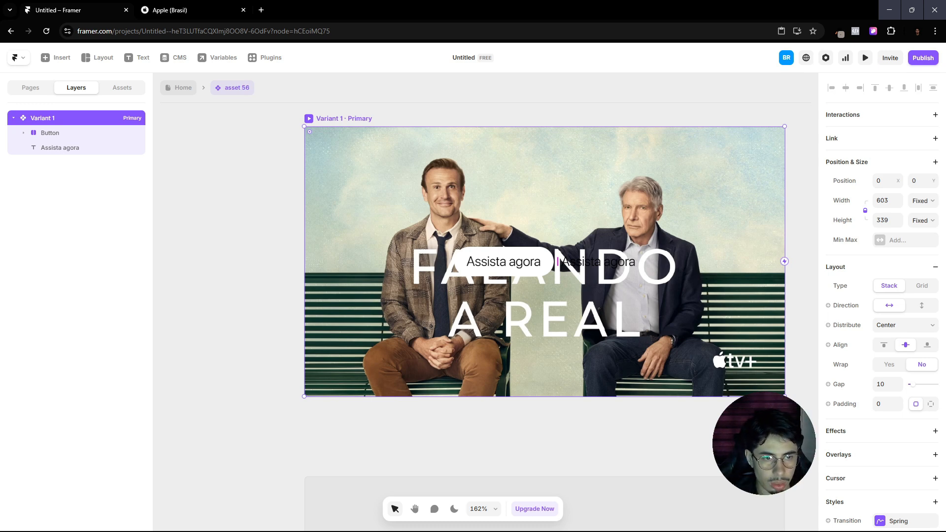
{"action": "left_click", "coordinate": [875, 326]}
{"action": "left_click", "coordinate": [889, 364]}
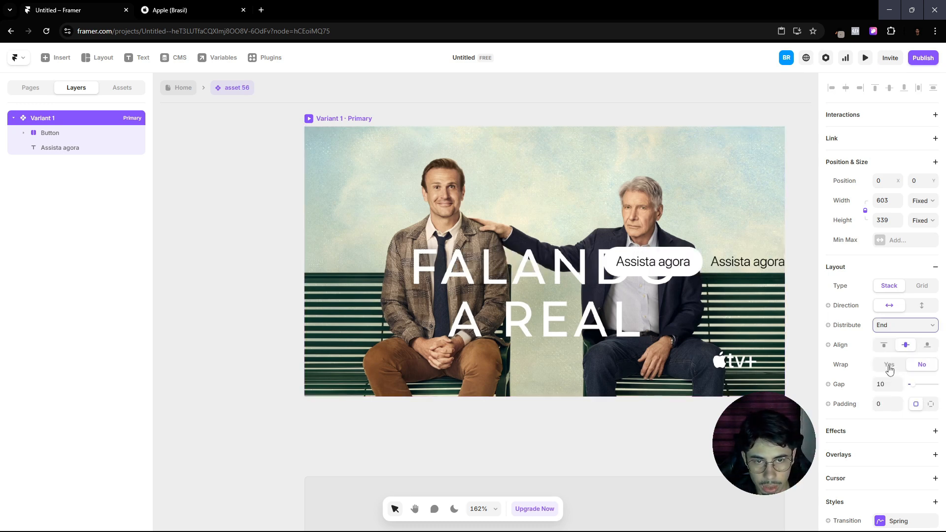
{"action": "left_click", "coordinate": [892, 328]}
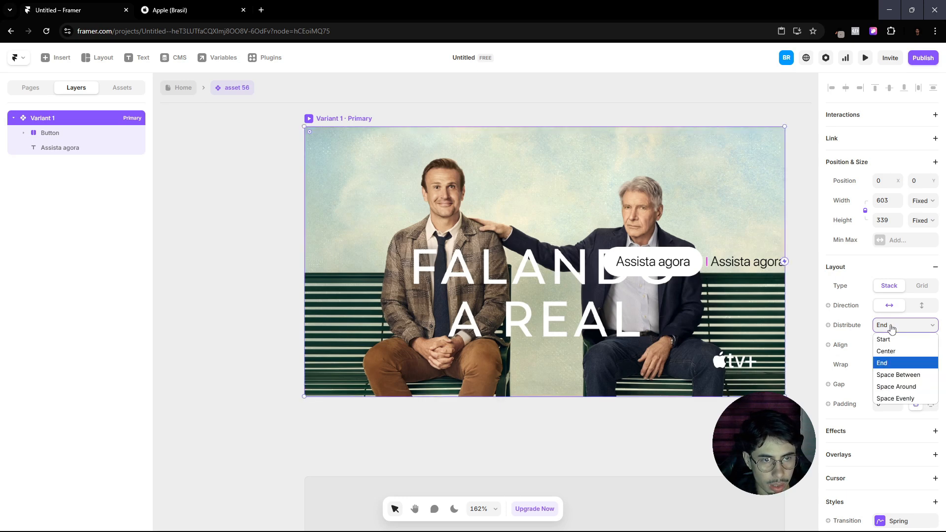
{"action": "left_click", "coordinate": [892, 326]}
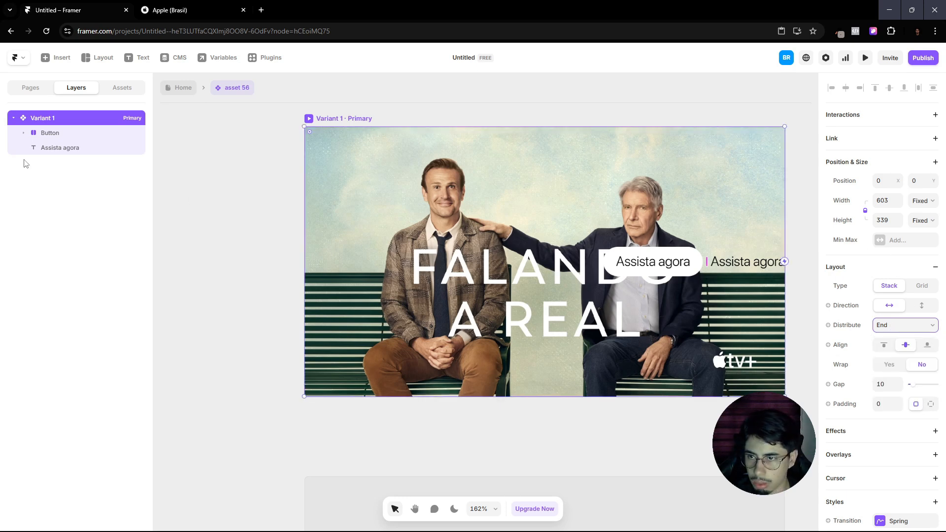
Step: Try the Center and Start distributions on Variant 1's stack and return it to End
{"action": "left_click", "coordinate": [52, 132]}
{"action": "left_click", "coordinate": [58, 118]}
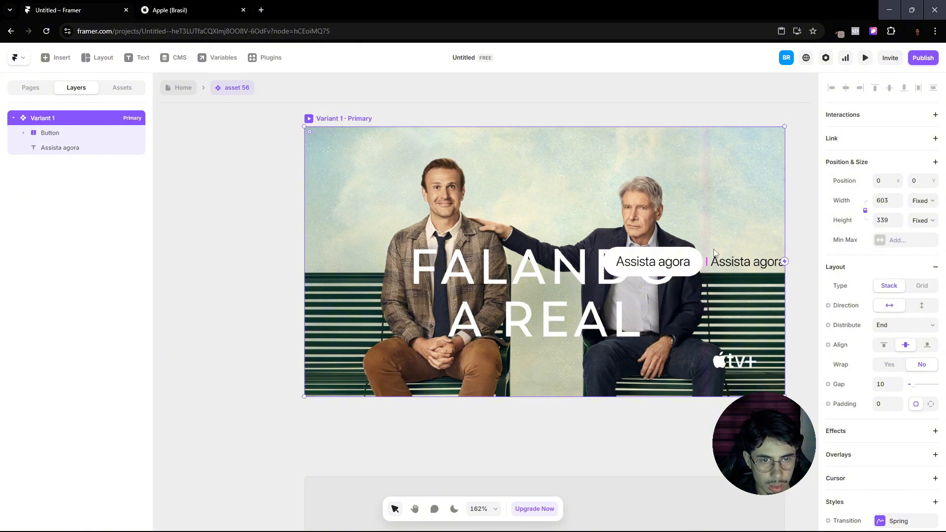
{"action": "left_click", "coordinate": [890, 345]}
{"action": "left_click", "coordinate": [901, 347]}
{"action": "left_click", "coordinate": [901, 326]}
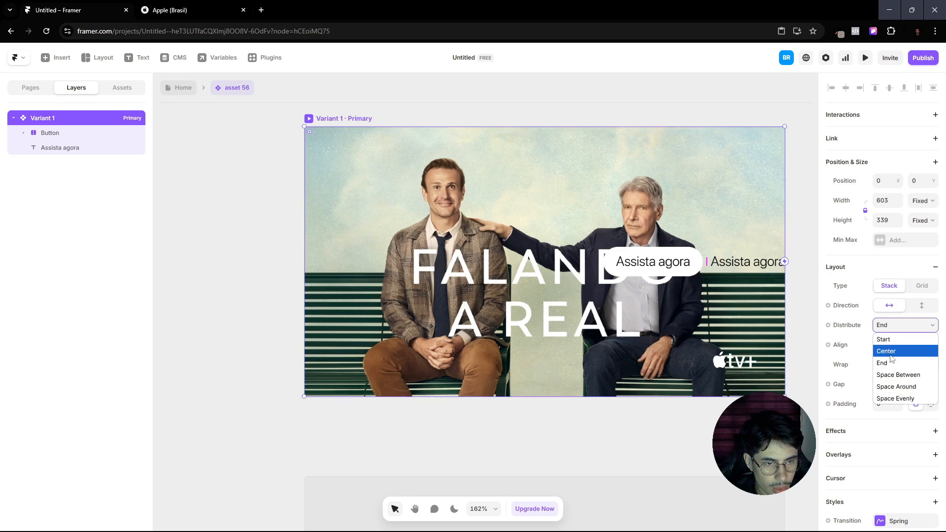
{"action": "left_click", "coordinate": [890, 350]}
{"action": "left_click", "coordinate": [897, 327]}
{"action": "left_click", "coordinate": [894, 340]}
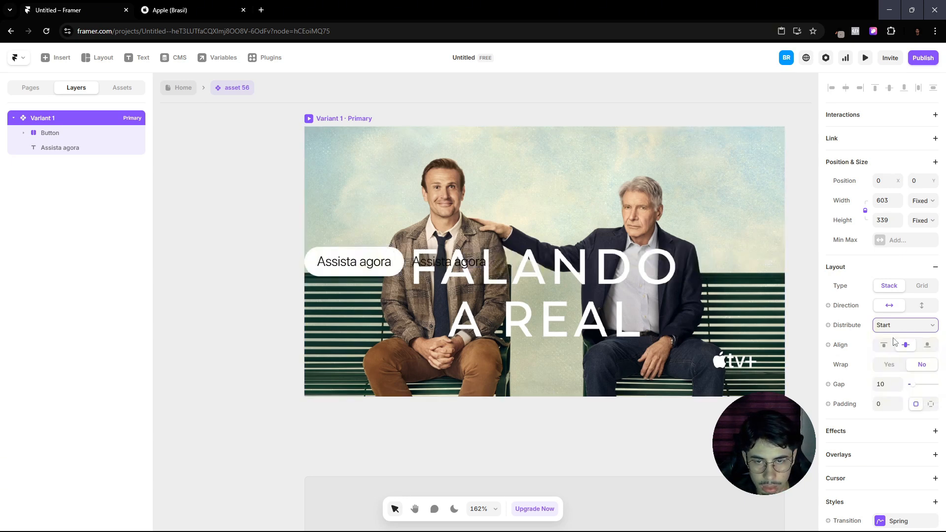
{"action": "left_click", "coordinate": [894, 326]}
{"action": "left_click", "coordinate": [888, 339]}
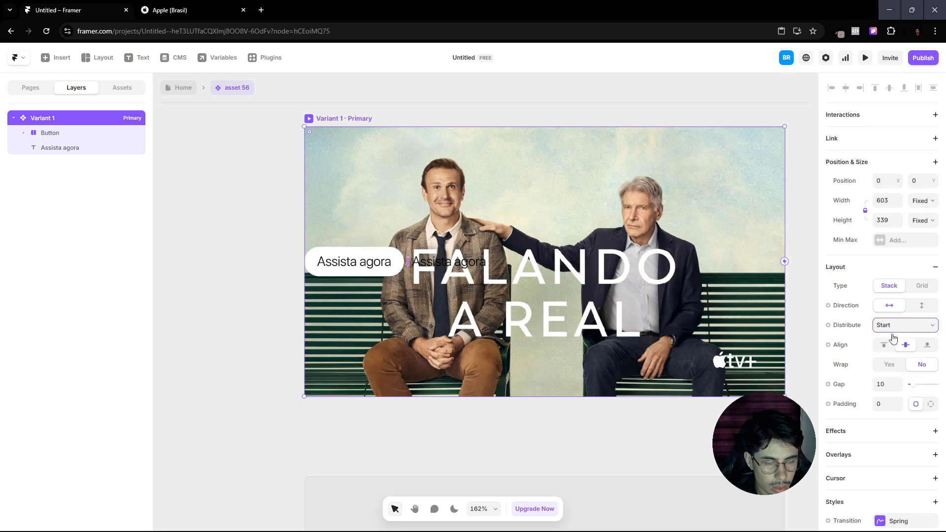
{"action": "left_click", "coordinate": [893, 326]}
{"action": "left_click", "coordinate": [893, 364]}
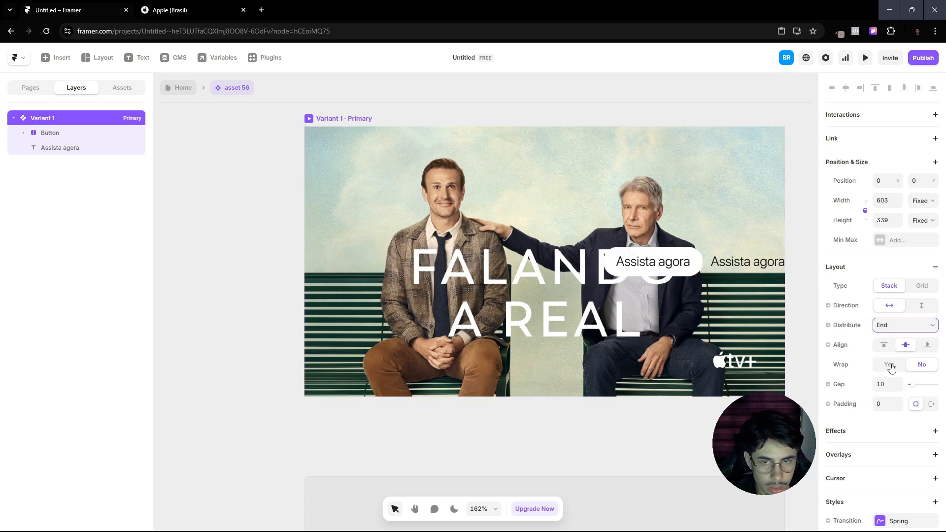
Step: Try the vertical direction on Variant 1's stack and return it to horizontal
{"action": "left_click", "coordinate": [888, 328]}
{"action": "left_click", "coordinate": [889, 325]}
{"action": "left_click", "coordinate": [912, 307]}
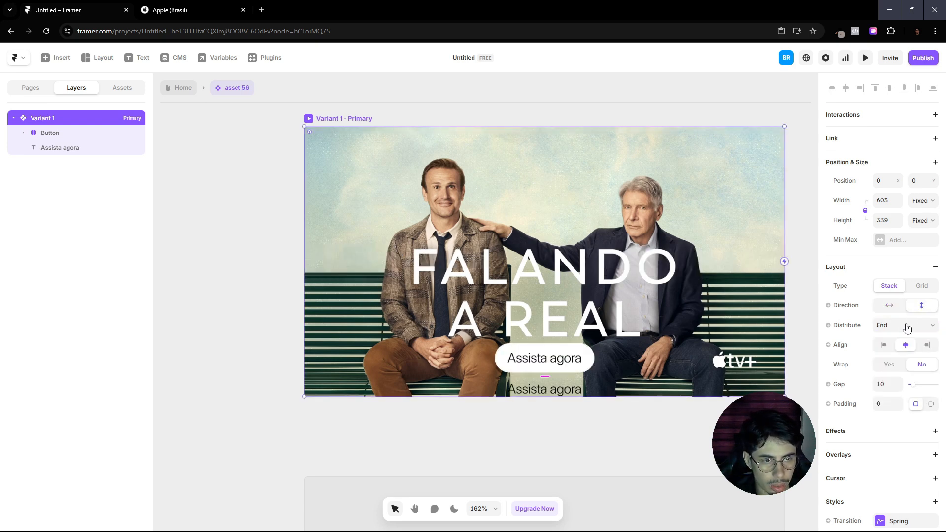
{"action": "left_click", "coordinate": [890, 305]}
Step: Set the distribution of Variant 1's stack to Start and align its contents to the bottom edge
{"action": "left_click", "coordinate": [906, 325]}
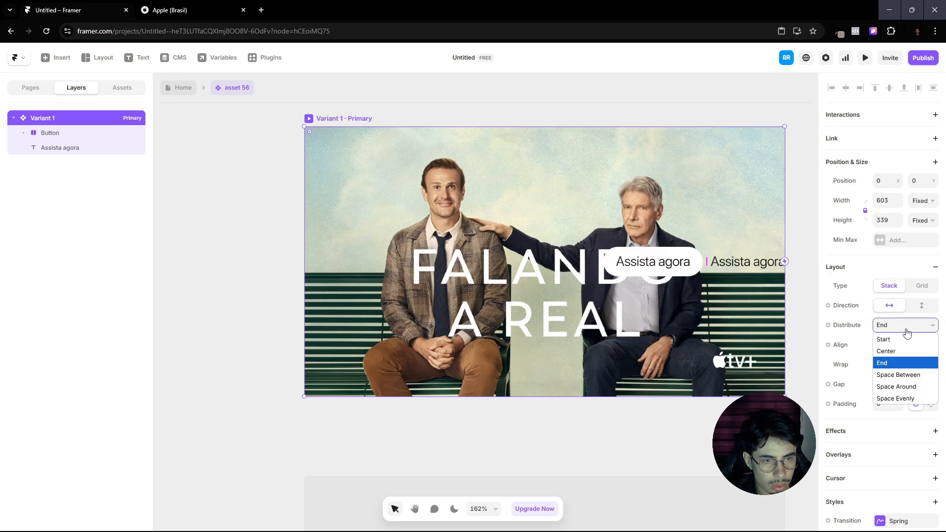
{"action": "left_click", "coordinate": [894, 339]}
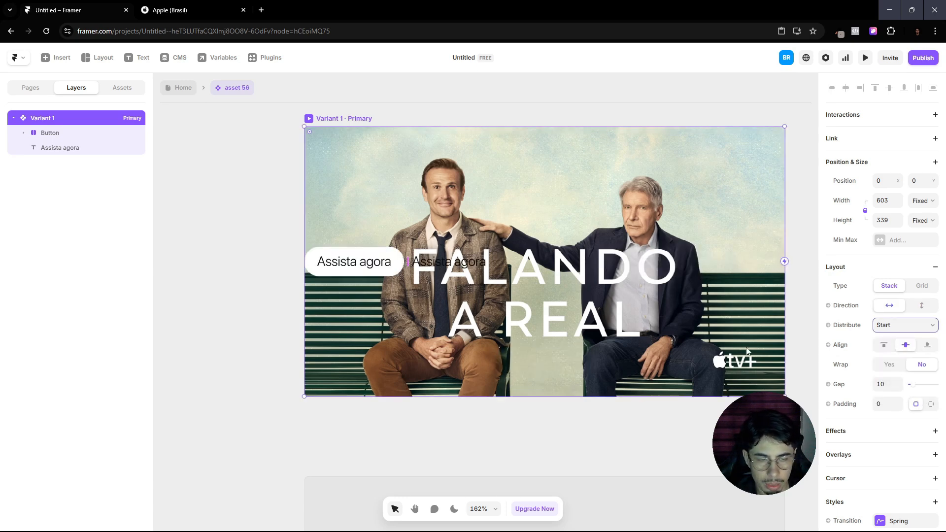
{"action": "left_click", "coordinate": [927, 345]}
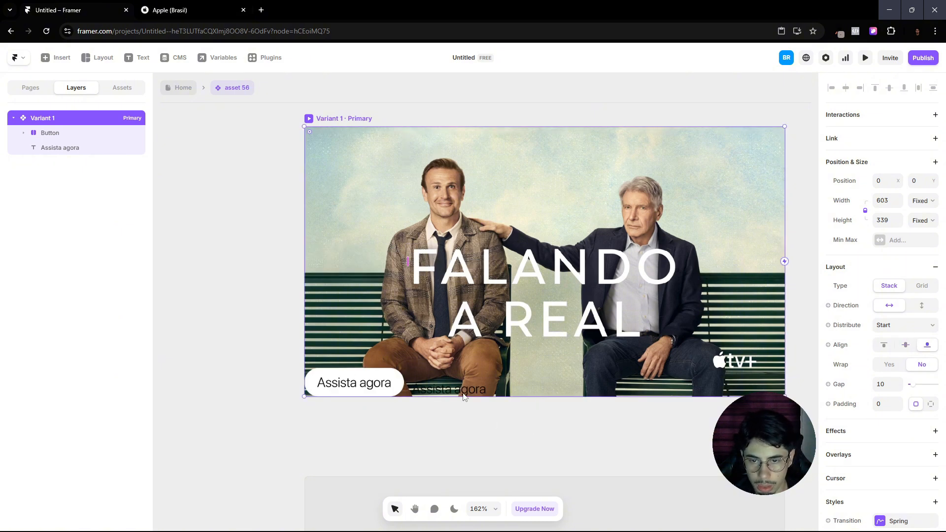
Step: Wrap the Button stack and the Assista agora text in a new stack and rename it Content
{"action": "left_click", "coordinate": [48, 134]}
{"action": "left_click", "coordinate": [60, 148], "text": "shift"}
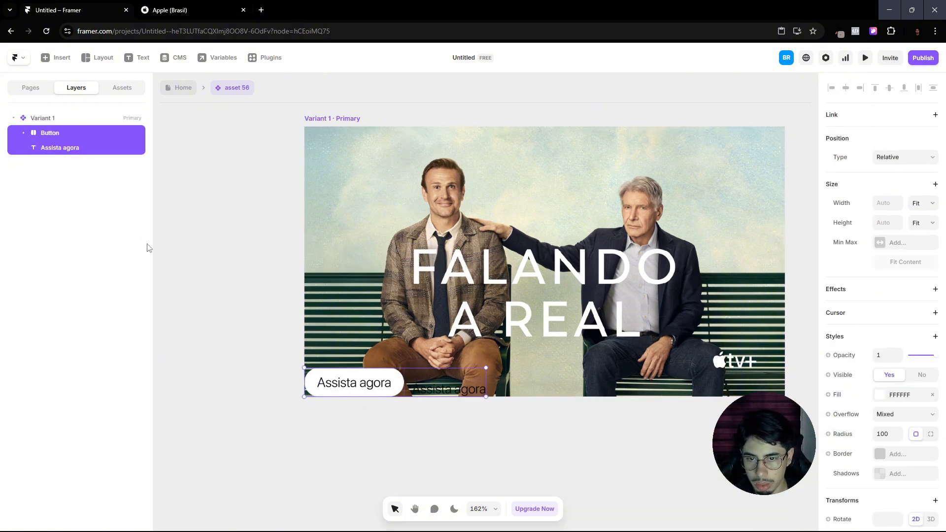
{"action": "key", "text": "ctrl+Return"}
{"action": "left_click", "coordinate": [24, 133]}
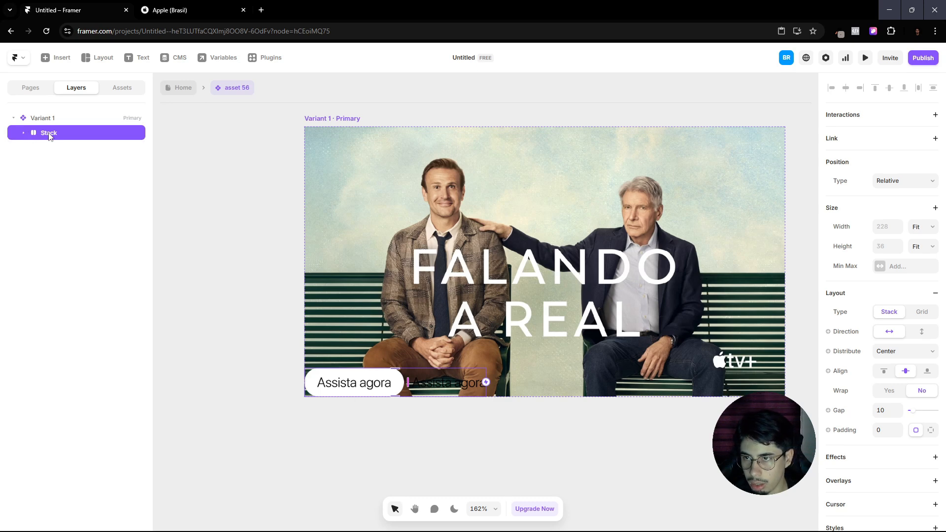
{"action": "double_click", "coordinate": [49, 133]}
{"action": "type", "text": "C"}
{"action": "key", "text": "Caps_Lock"}
{"action": "type", "text": "ontent"}
{"action": "key", "text": "Return"}
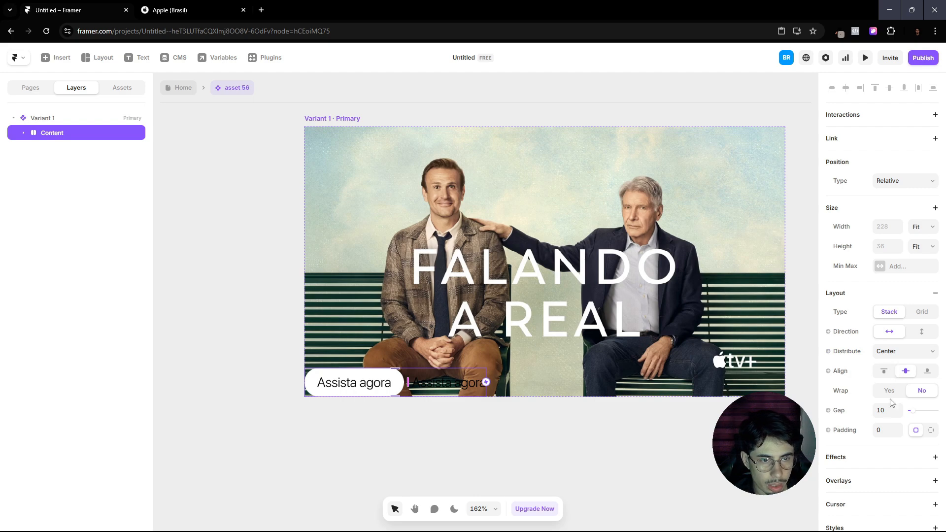
Step: Change the color of the Assista agora text beside the button to white (FFFFFF)
{"action": "double_click", "coordinate": [438, 384]}
{"action": "scroll", "coordinate": [894, 388], "scroll_direction": "down", "scroll_amount": 4}
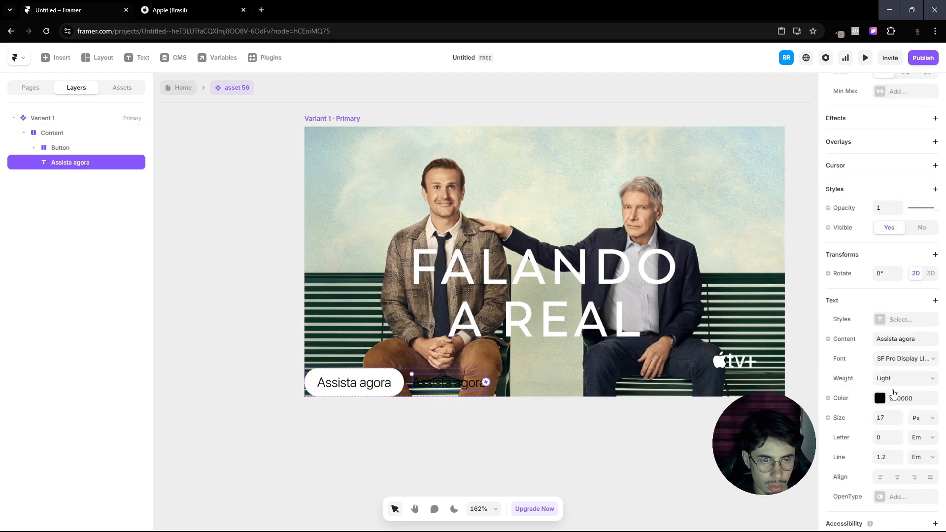
{"action": "left_click", "coordinate": [880, 398]}
{"action": "left_click_drag", "start_coordinate": [739, 411], "coordinate": [611, 343]}
{"action": "left_click", "coordinate": [485, 400]}
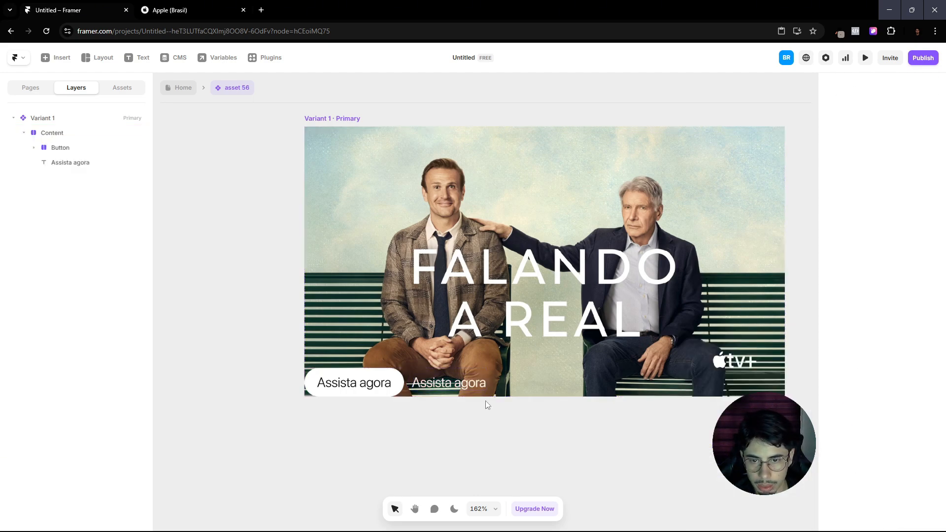
Step: Check the original banner on the Apple page and replace the white Assista agora text with "Comédia"
{"action": "left_click", "coordinate": [170, 10]}
{"action": "left_click", "coordinate": [74, 5]}
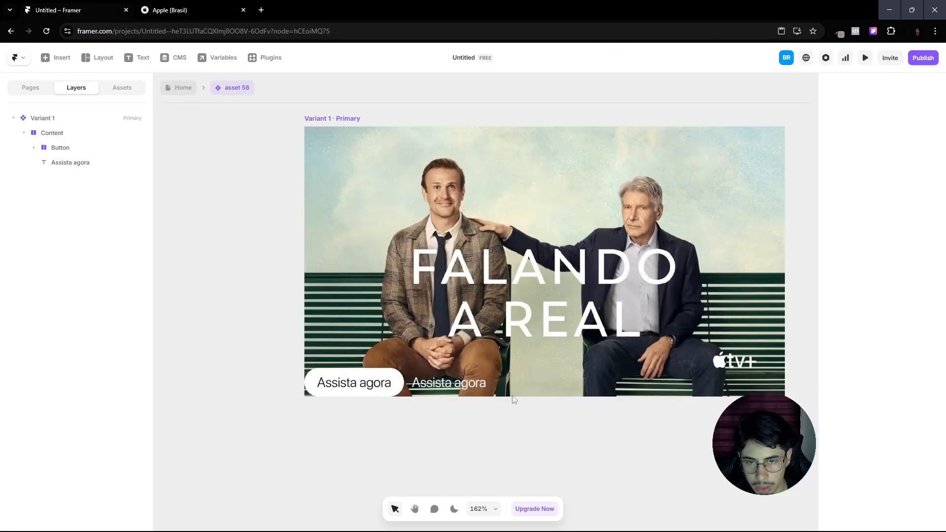
{"action": "left_click", "coordinate": [468, 384]}
{"action": "double_click", "coordinate": [468, 384]}
{"action": "type", "text": "Com"}
{"action": "key", "text": "Caps_Lock"}
{"action": "key", "text": "Caps_Lock"}
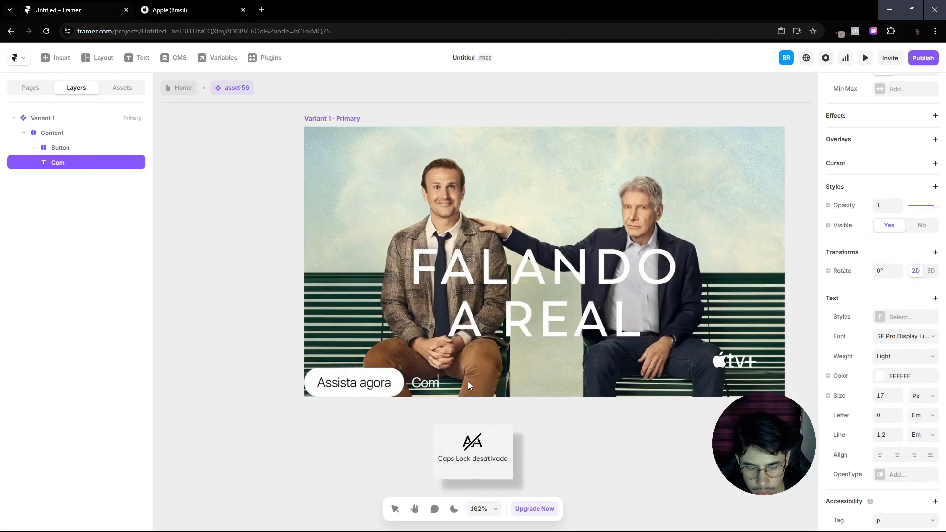
{"action": "type", "text": "édia"}
{"action": "key", "text": "Escape"}
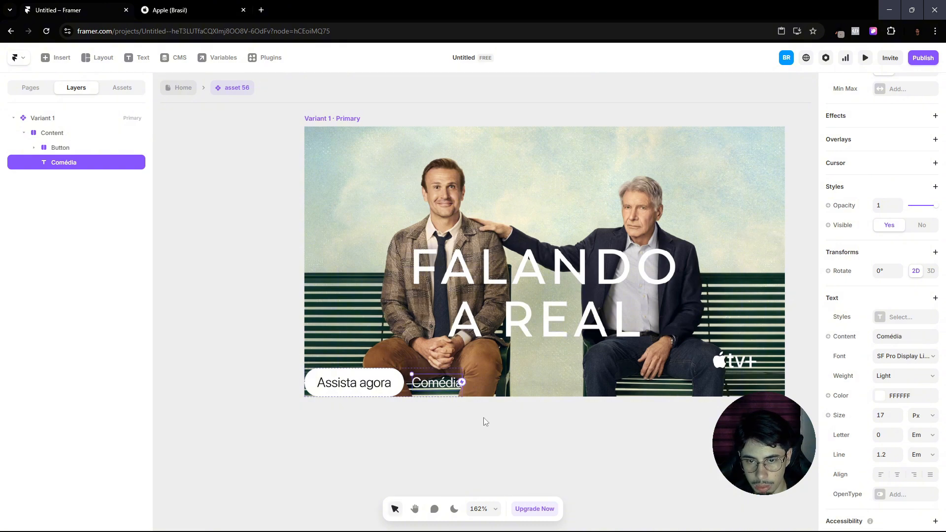
Step: Compare with the Apple page and extend the Comédia text to "Comédia -"
{"action": "left_click", "coordinate": [218, 5]}
{"action": "left_click", "coordinate": [74, 5]}
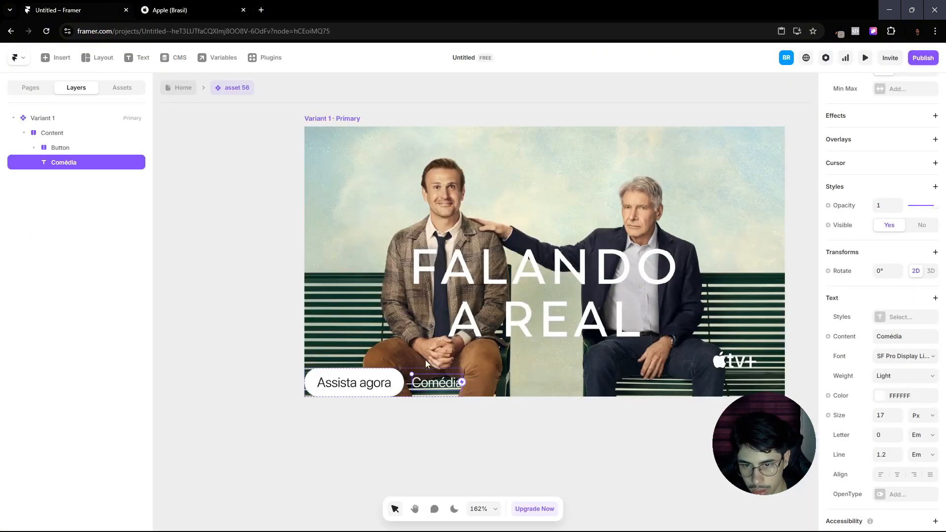
{"action": "double_click", "coordinate": [455, 387]}
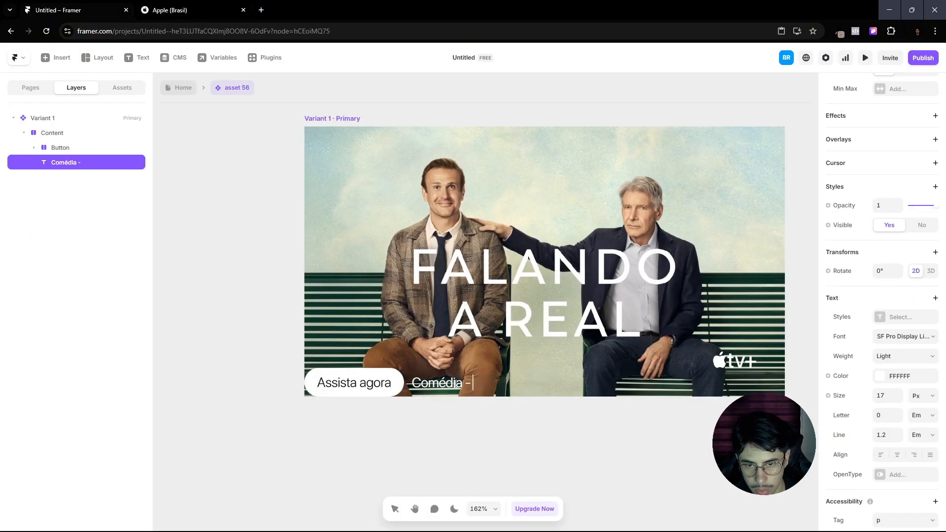
{"action": "key", "text": "Escape"}
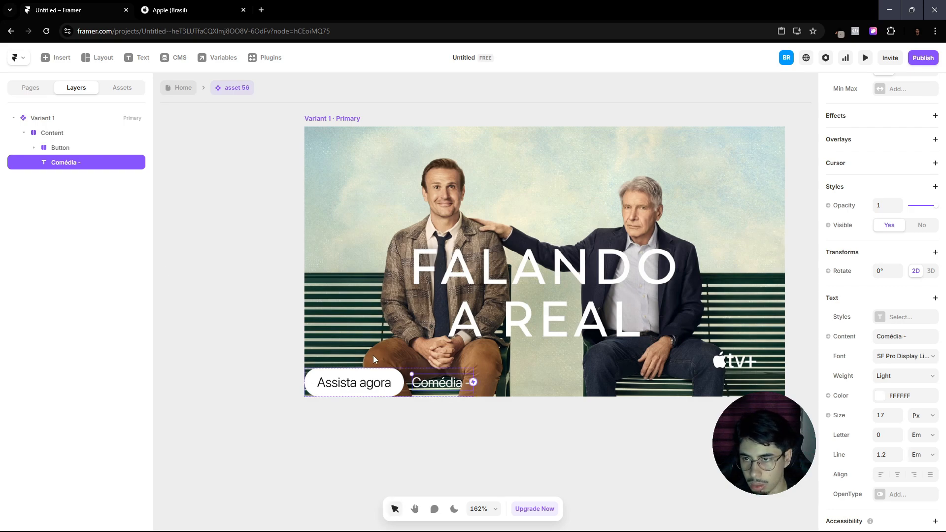
Step: Switch to the Apple (Brasil) page and inspect the text properties of the banner's Comédia genre label
{"action": "left_click", "coordinate": [191, 5]}
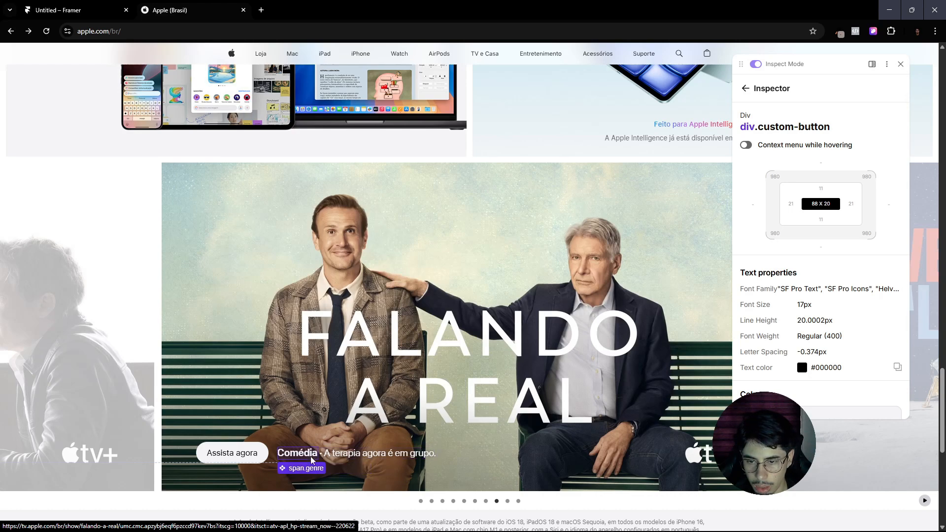
{"action": "left_click", "coordinate": [117, 12]}
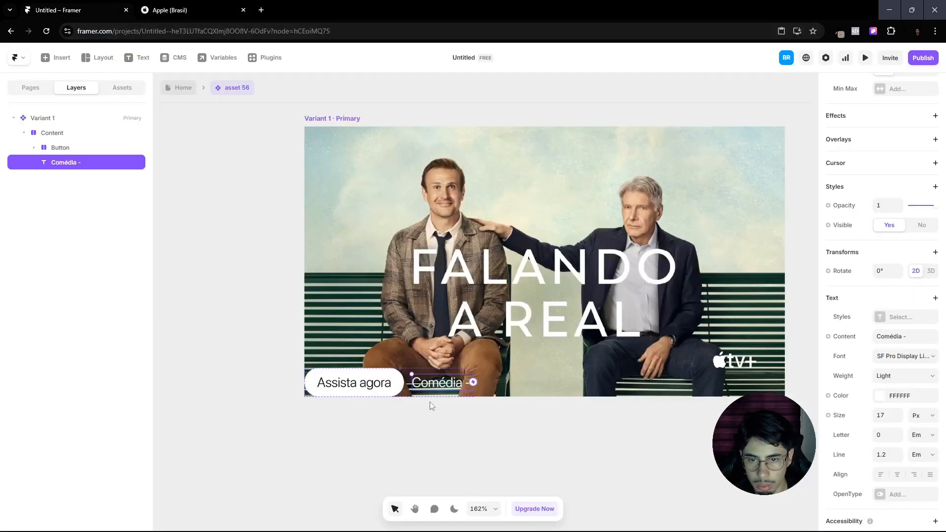
{"action": "left_click", "coordinate": [185, 7]}
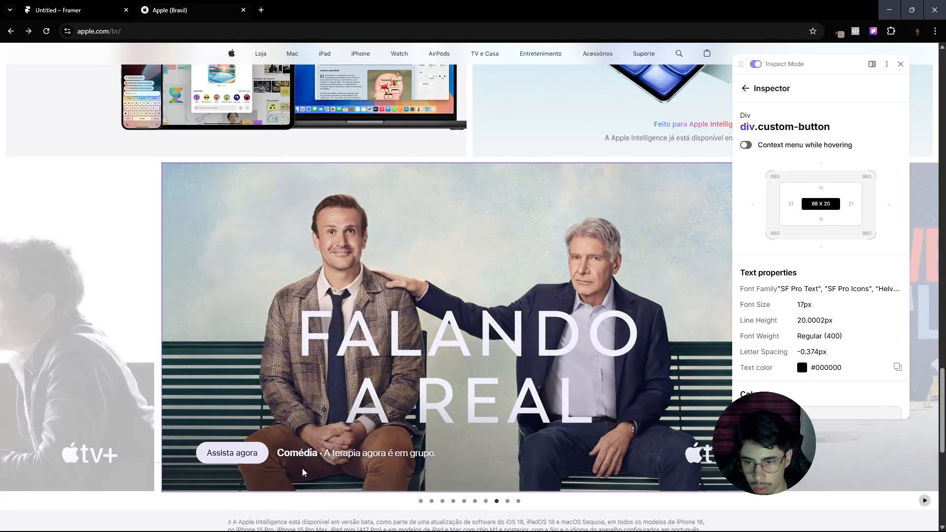
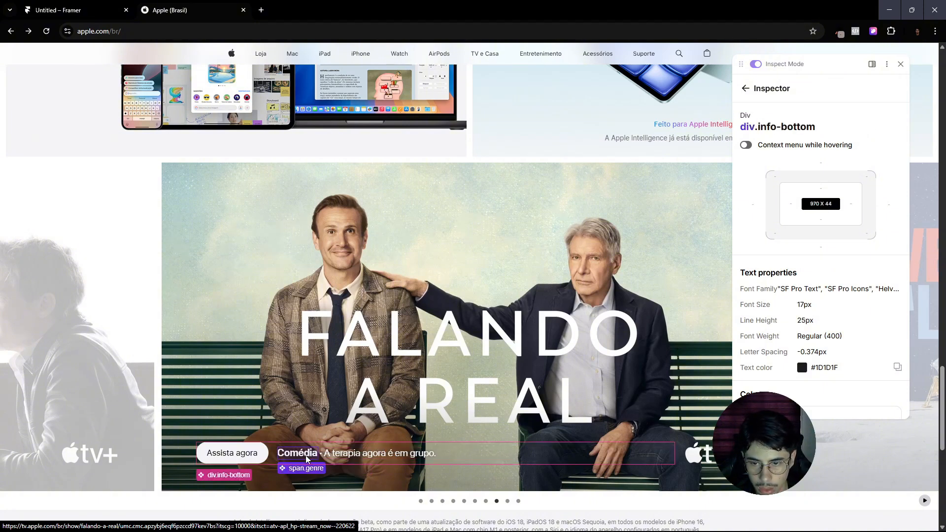
{"action": "left_click", "coordinate": [306, 457]}
{"action": "left_click", "coordinate": [306, 456]}
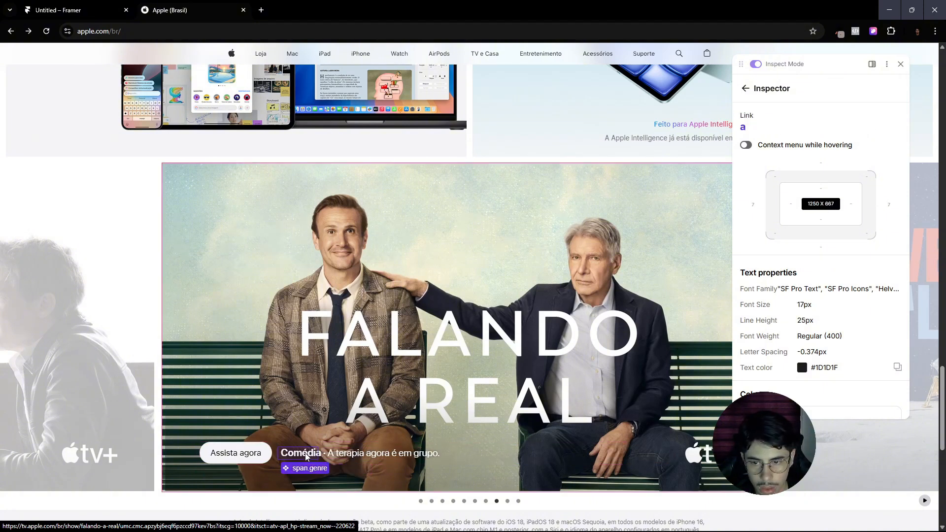
{"action": "left_click", "coordinate": [305, 457]}
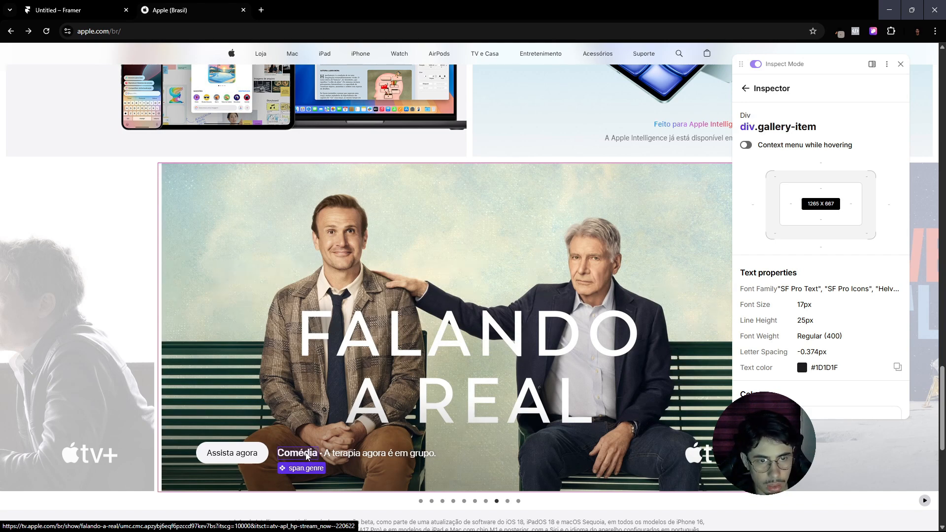
Step: Switch back to Framer and set the font of the "Comédia -" text to SF Pro Display Bold
{"action": "left_click", "coordinate": [92, 6]}
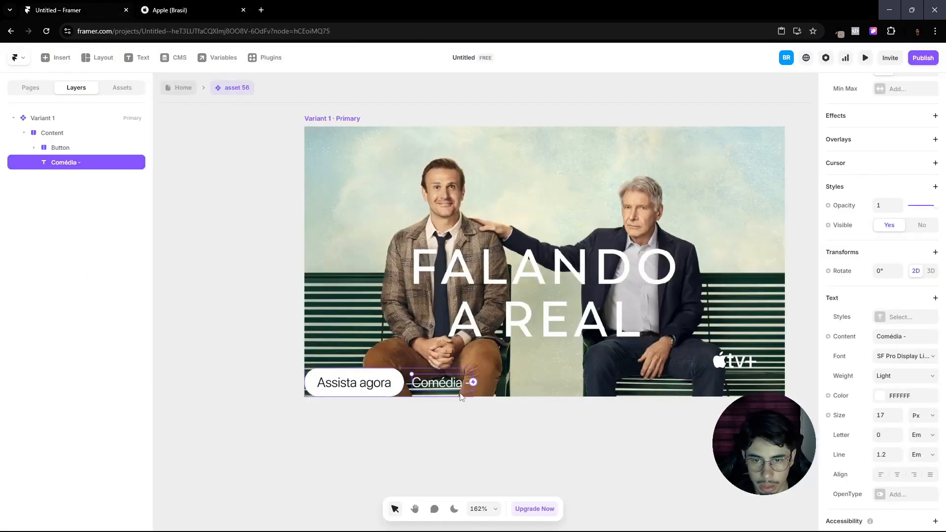
{"action": "scroll", "coordinate": [867, 394], "scroll_direction": "down", "scroll_amount": 2}
{"action": "left_click", "coordinate": [893, 323]}
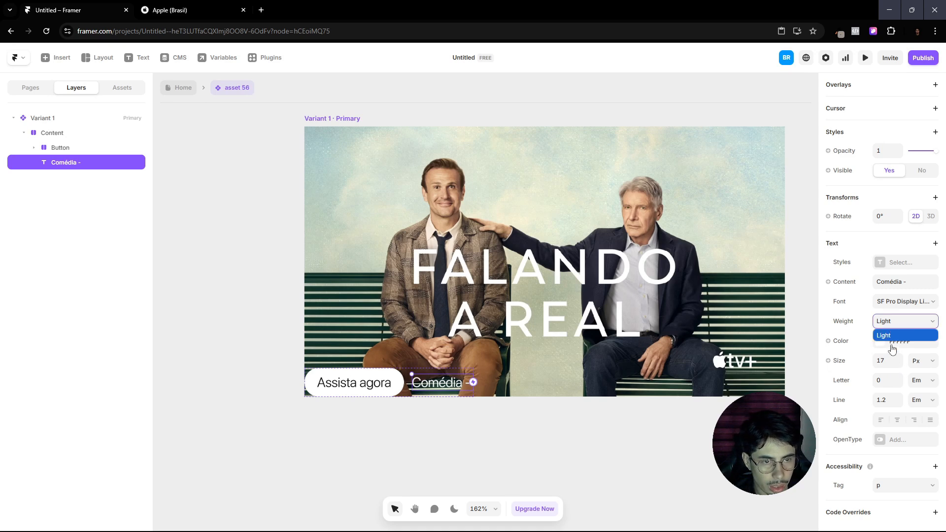
{"action": "left_click", "coordinate": [893, 307]}
{"action": "scroll", "coordinate": [748, 419], "scroll_direction": "up", "scroll_amount": 1}
{"action": "left_click", "coordinate": [744, 396]}
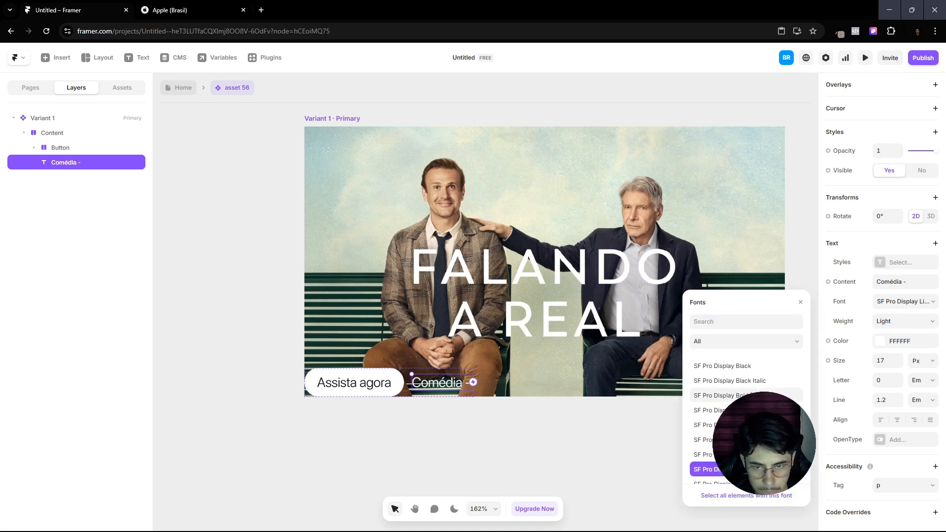
{"action": "left_click", "coordinate": [555, 419]}
{"action": "left_click", "coordinate": [441, 384]}
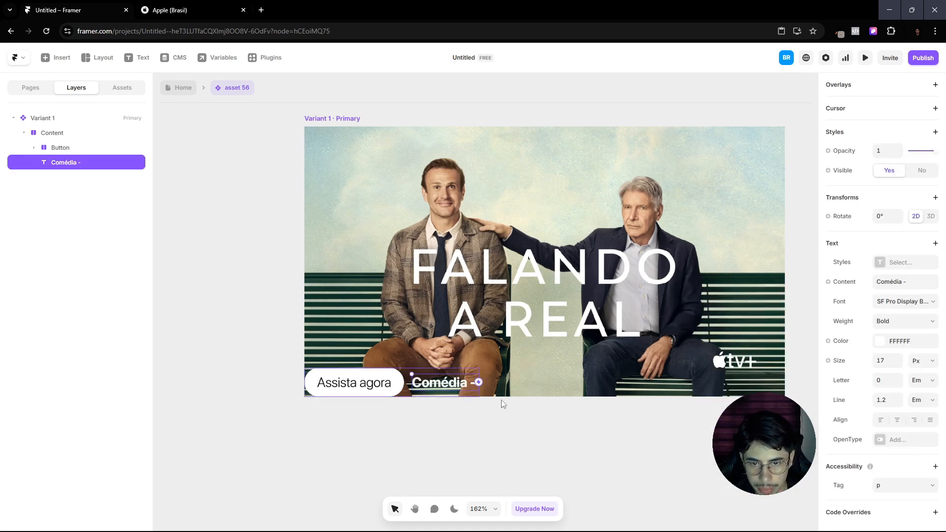
Step: Duplicate the "Comédia -" text and change the copy to "A terapia agora é em grupo", checking the wording on the Apple page
{"action": "key", "text": "ctrl+d"}
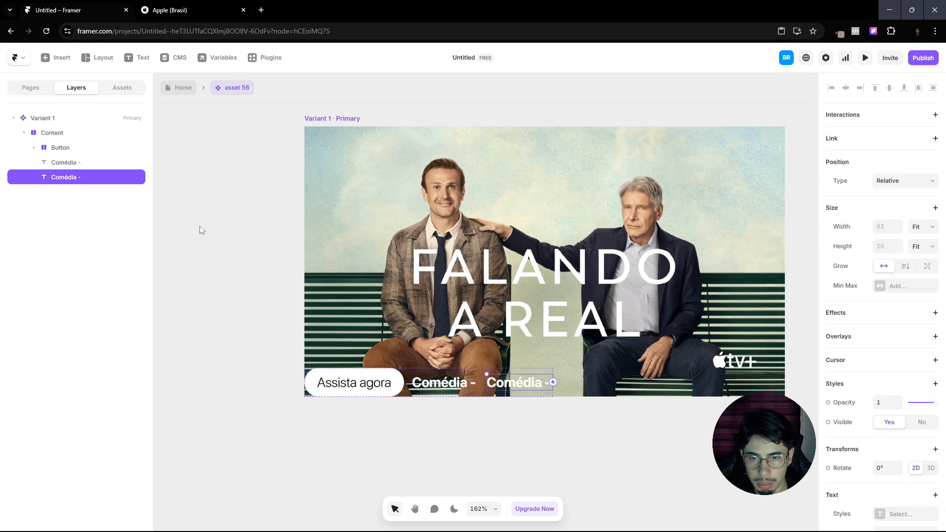
{"action": "left_click", "coordinate": [198, 10]}
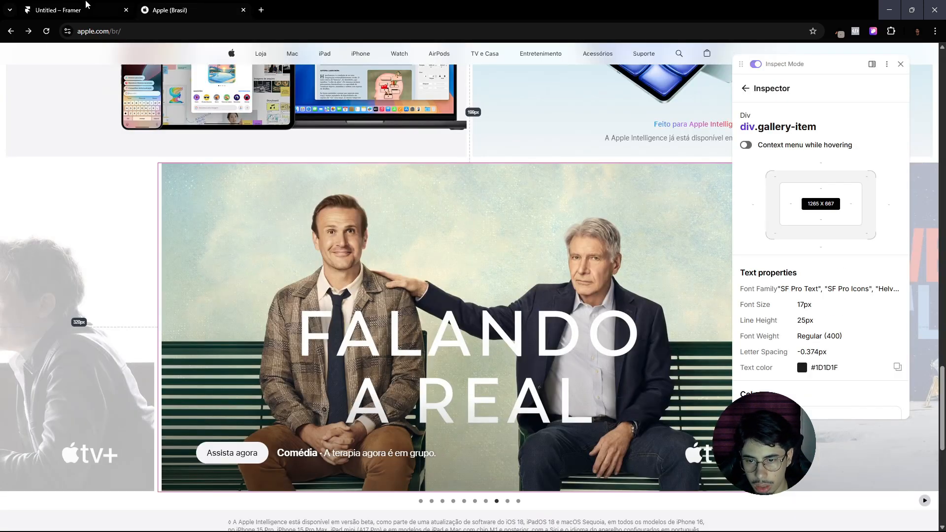
{"action": "left_click", "coordinate": [88, 6]}
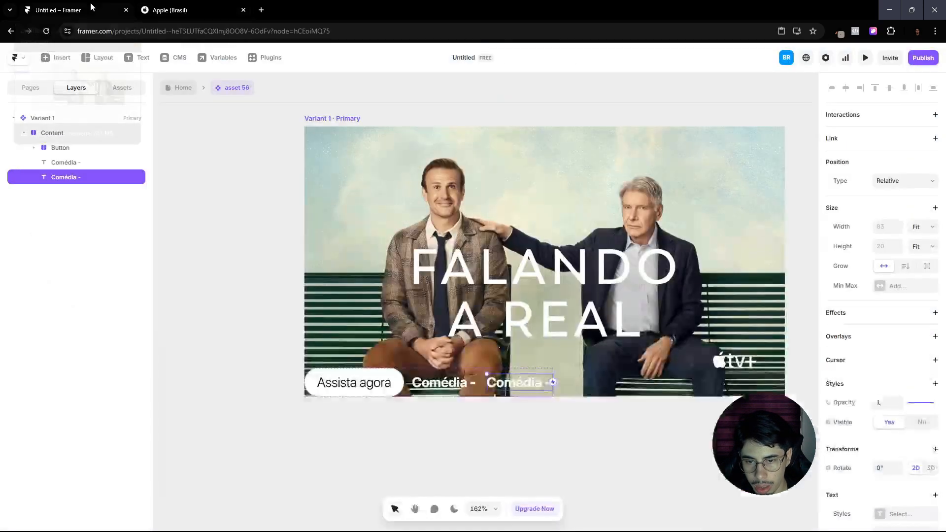
{"action": "double_click", "coordinate": [524, 383]}
{"action": "type", "text": "A"}
{"action": "key", "text": "Caps_Lock"}
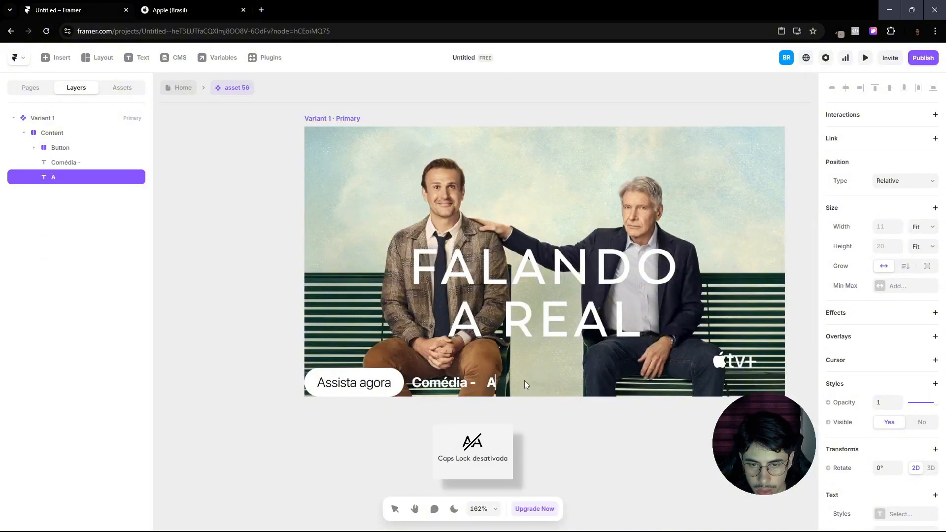
{"action": "type", "text": "terapiua a"}
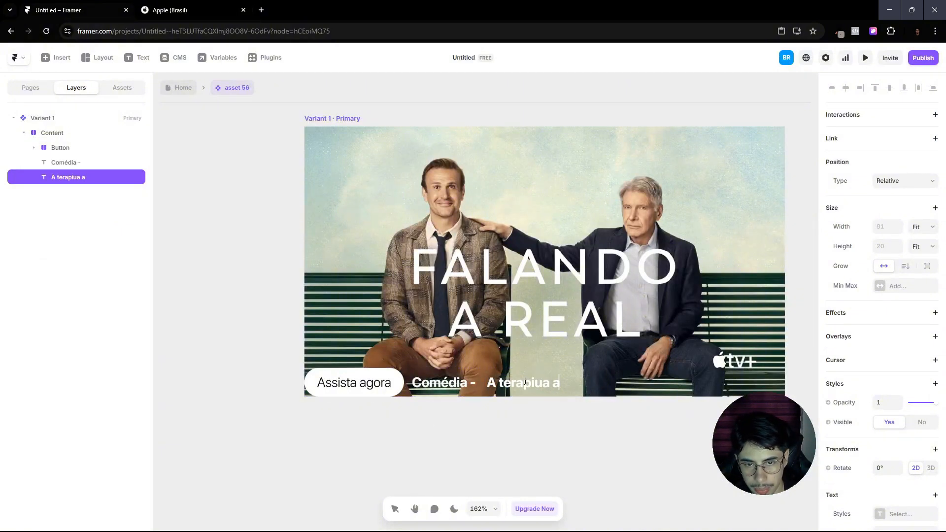
{"action": "key", "text": "BackSpace"}
{"action": "key", "text": "BackSpace"}
{"action": "key", "text": "BackSpace"}
{"action": "key", "text": "BackSpace"}
{"action": "type", "text": "a agora é em grupo"}
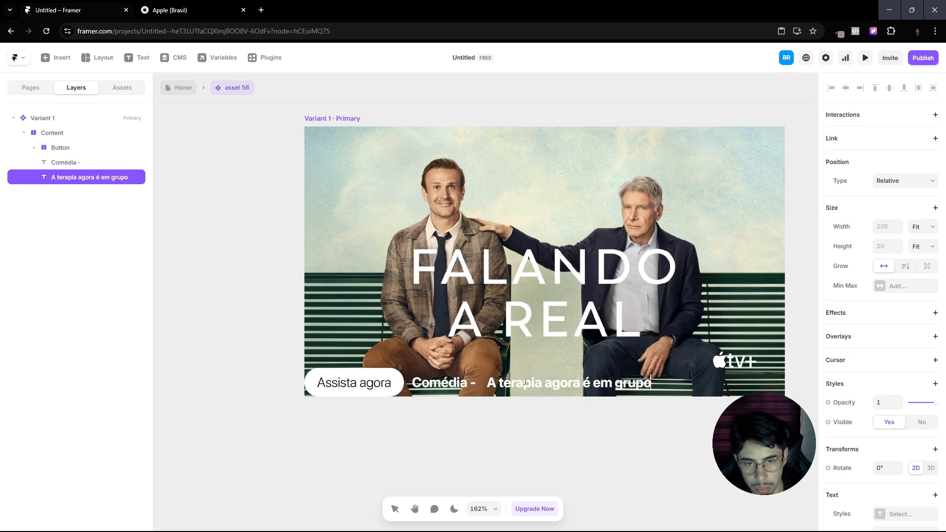
{"action": "key", "text": "Escape"}
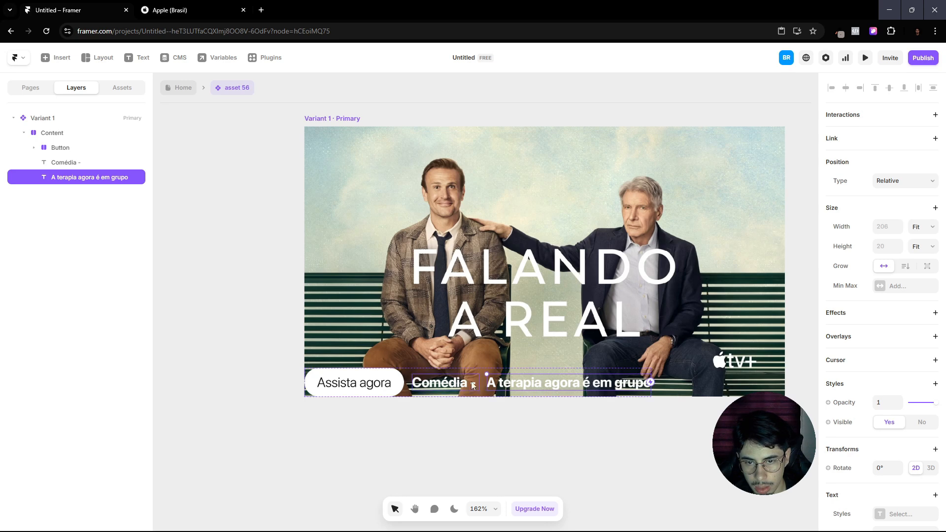
Step: Wrap the "Comédia -" and "A terapia agora é em grupo" texts in a new stack and rename it Text
{"action": "left_click", "coordinate": [62, 167], "text": "shift"}
{"action": "key", "text": "ctrl+Return"}
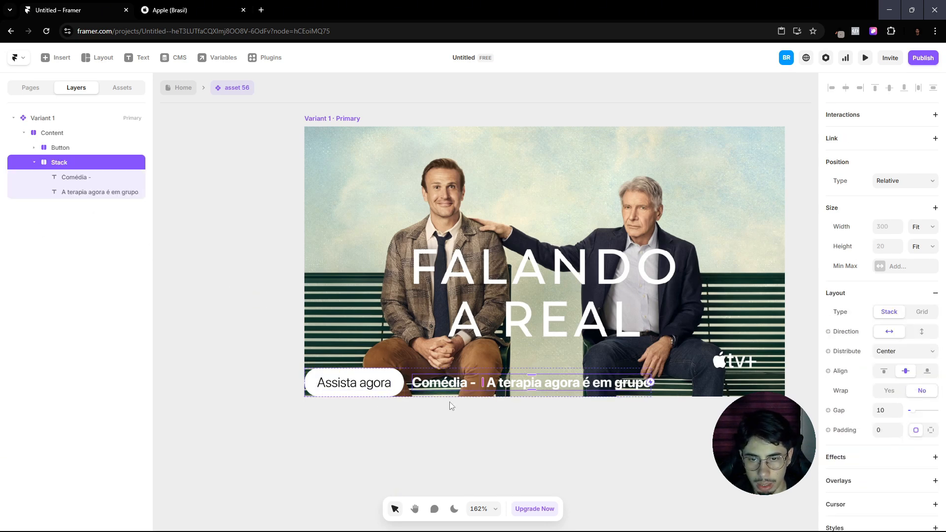
{"action": "left_click", "coordinate": [34, 162]}
{"action": "double_click", "coordinate": [56, 163]}
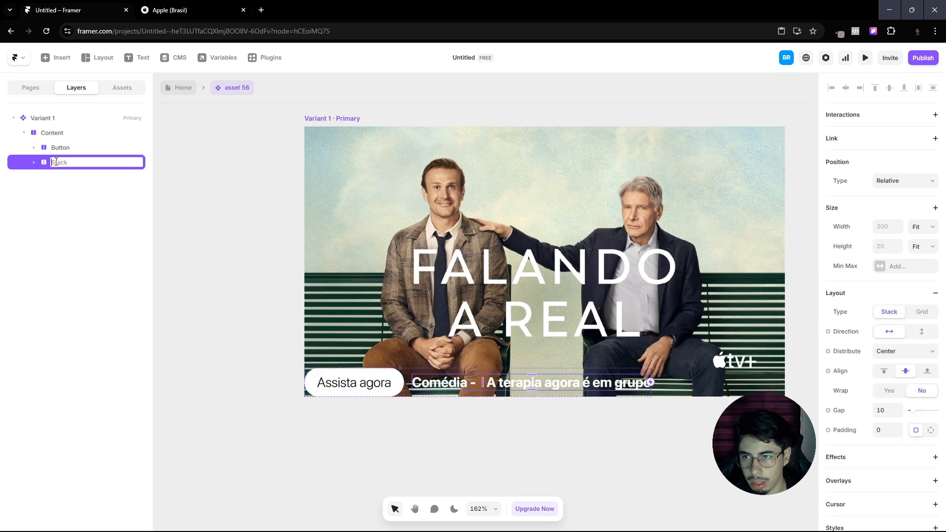
{"action": "key", "text": "Caps_Lock"}
{"action": "type", "text": "Text"}
{"action": "key", "text": "Return"}
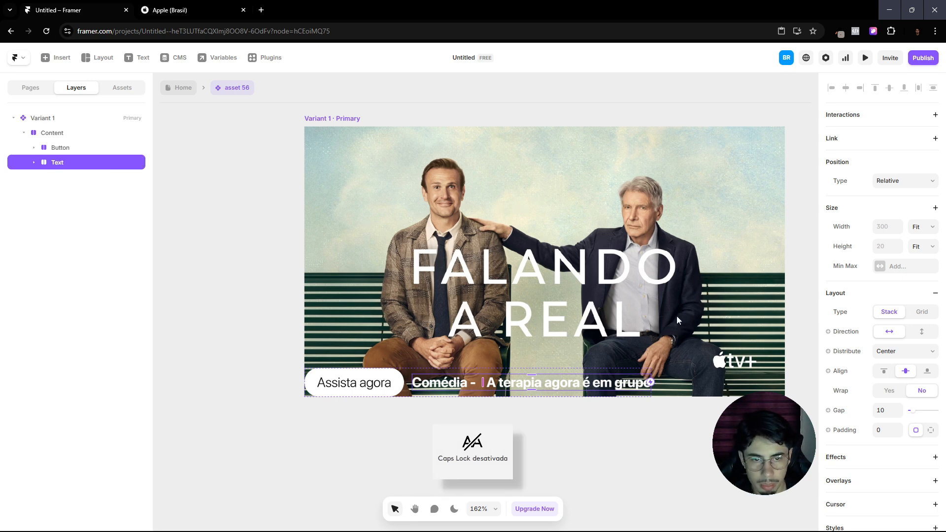
Step: Tighten the Text stack's gap and set the font of "A terapia agora é em grupo" to SF Pro Display Regular
{"action": "left_click", "coordinate": [884, 409]}
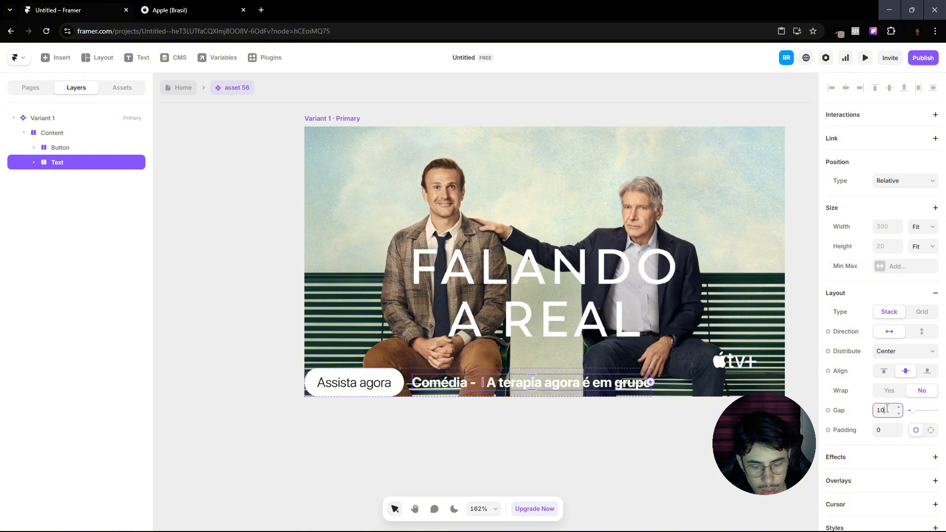
{"action": "left_click", "coordinate": [598, 412]}
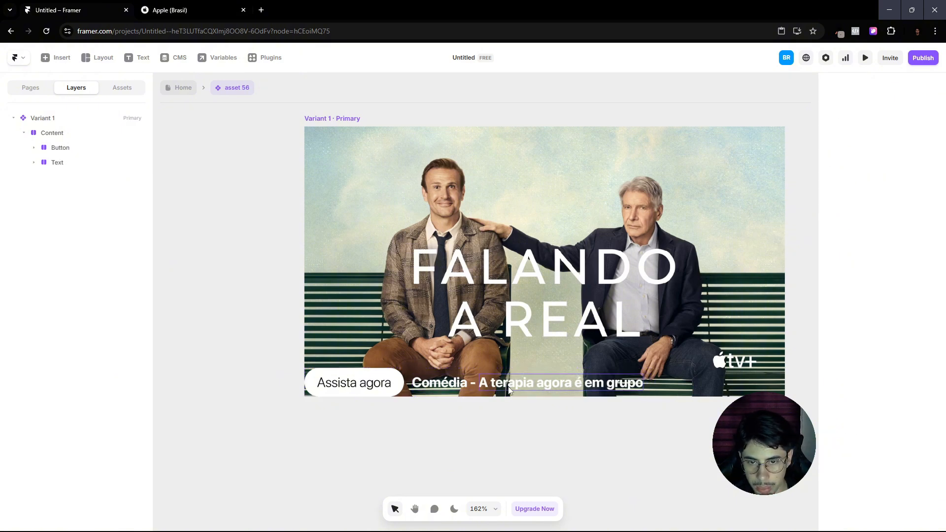
{"action": "left_click", "coordinate": [505, 384]}
{"action": "scroll", "coordinate": [921, 388], "scroll_direction": "down", "scroll_amount": 5}
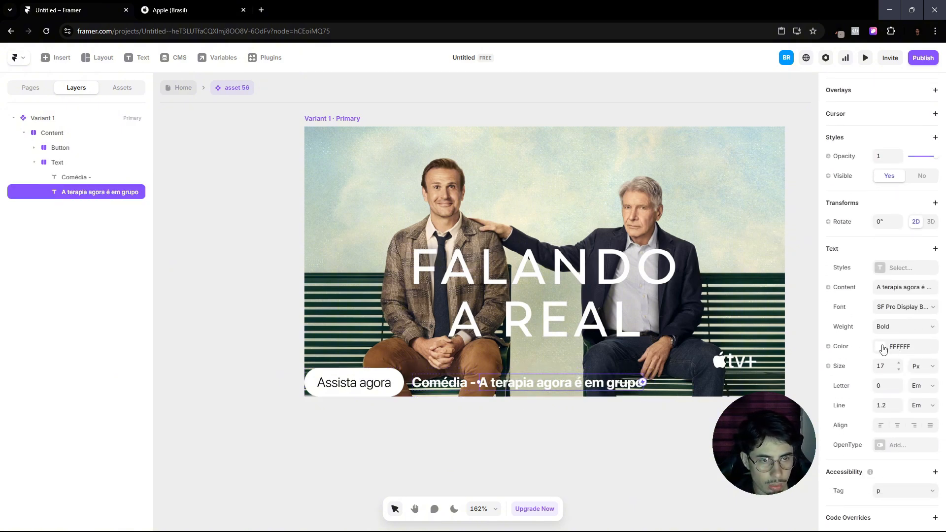
{"action": "left_click", "coordinate": [880, 329]}
{"action": "left_click", "coordinate": [895, 340]}
{"action": "left_click", "coordinate": [901, 310]}
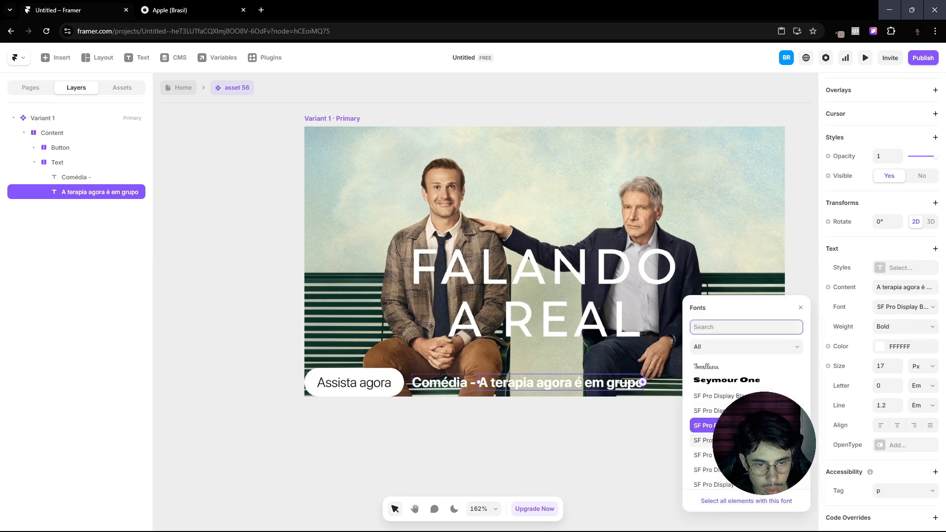
{"action": "scroll", "coordinate": [749, 428], "scroll_direction": "down", "scroll_amount": 3}
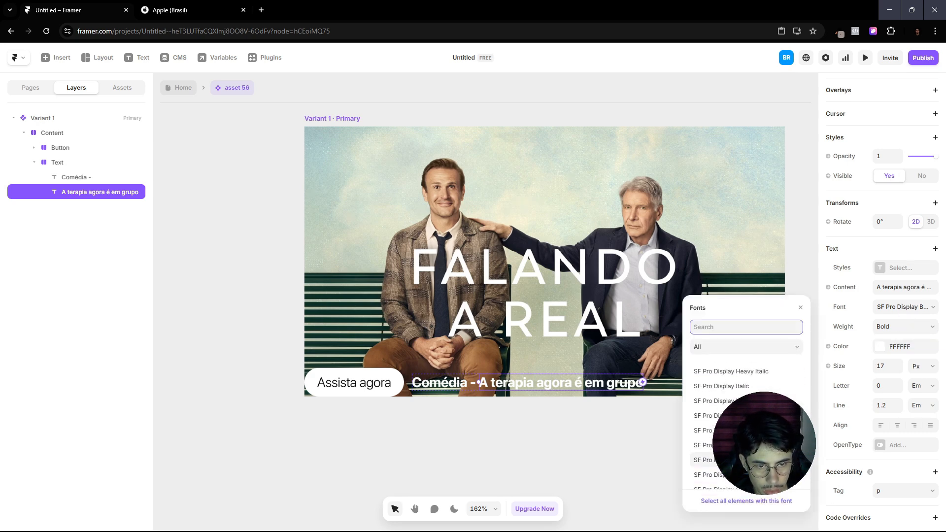
{"action": "left_click", "coordinate": [744, 459]}
{"action": "left_click", "coordinate": [551, 446]}
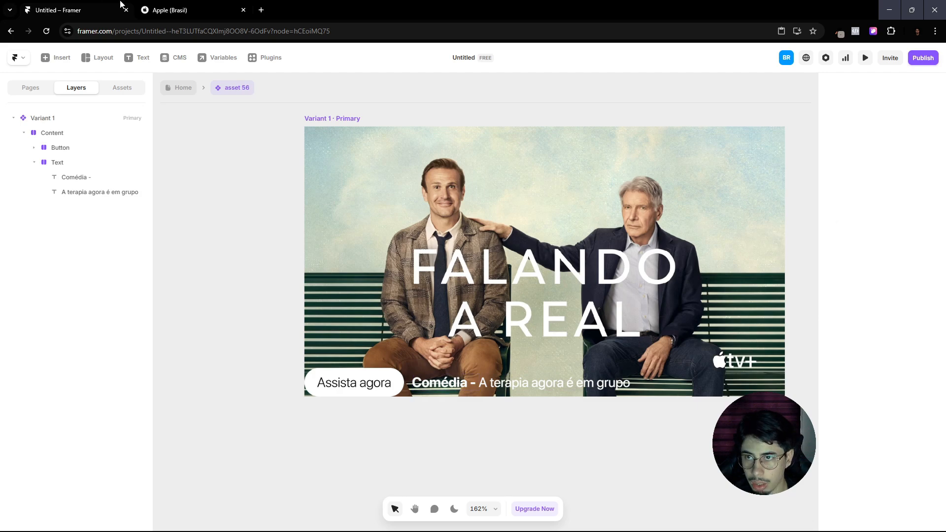
Step: Check the tagline on the Apple page and add the closing period so it reads "A terapia agora é em grupo."
{"action": "left_click", "coordinate": [180, 10]}
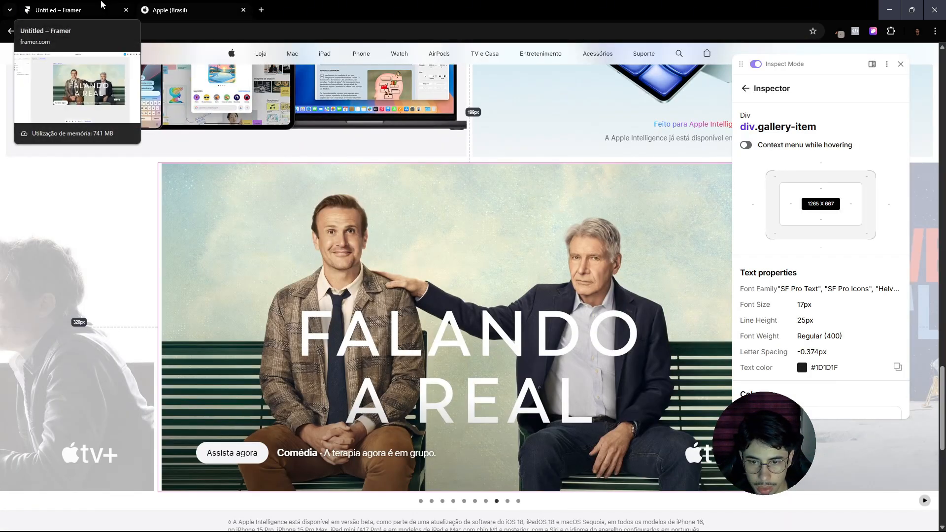
{"action": "left_click", "coordinate": [101, 5]}
{"action": "left_click", "coordinate": [615, 384]}
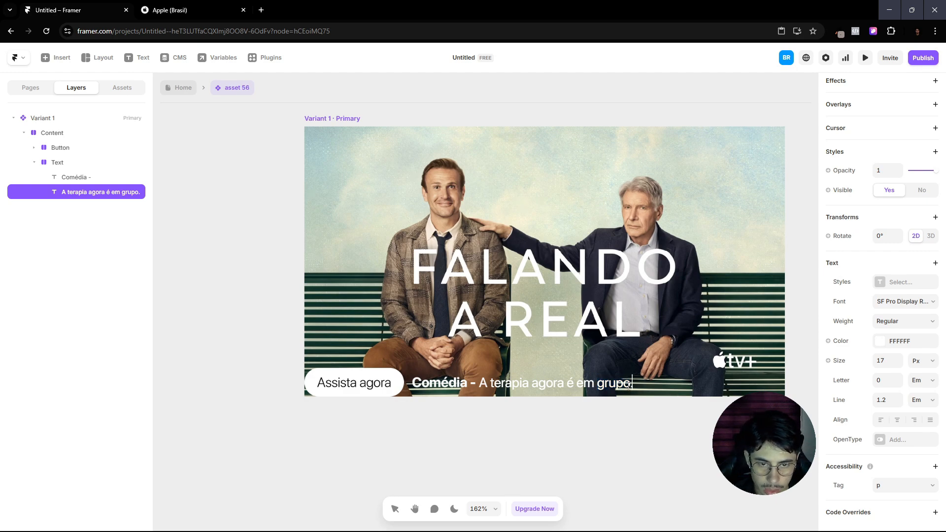
{"action": "left_click", "coordinate": [625, 416]}
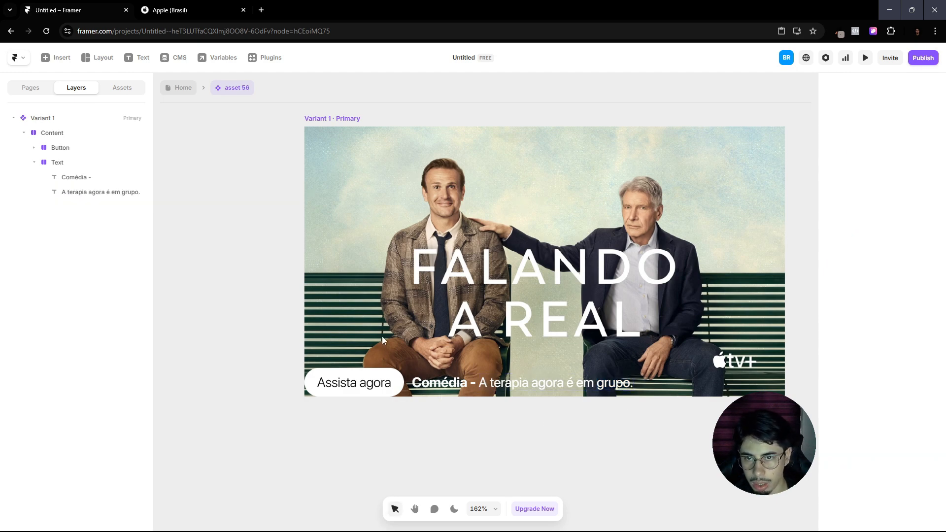
Step: Check the banner spacing on the Apple page and give Variant 1 a padding of 15 at the bottom and 15 at the left
{"action": "left_click", "coordinate": [172, 6]}
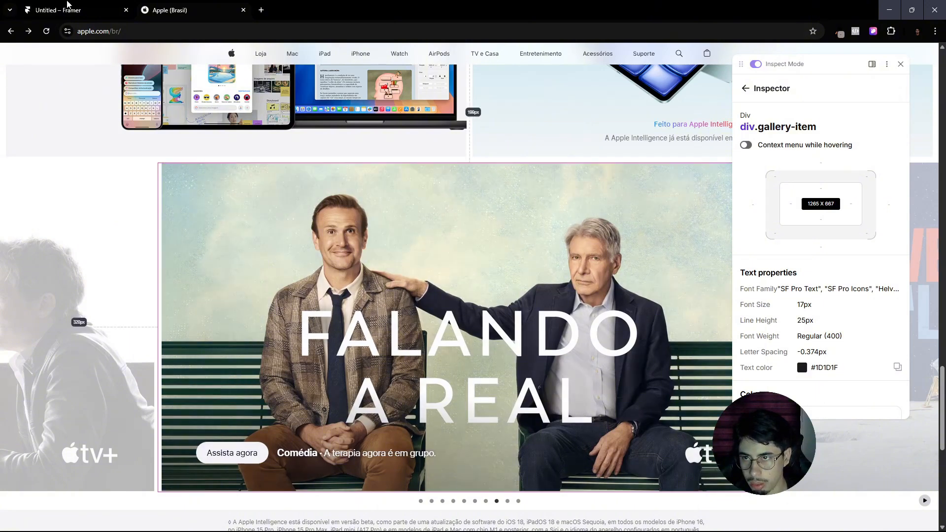
{"action": "left_click", "coordinate": [69, 9]}
{"action": "scroll", "coordinate": [882, 306], "scroll_direction": "down", "scroll_amount": 1}
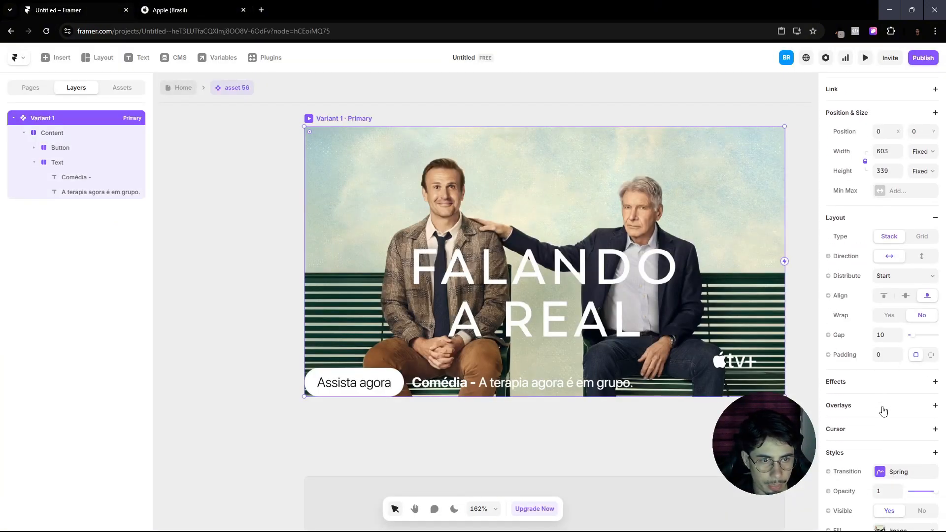
{"action": "left_click", "coordinate": [930, 354]}
{"action": "left_click", "coordinate": [885, 378]}
{"action": "key", "text": "Tab"}
{"action": "key", "text": "Tab"}
{"action": "key", "text": "Tab"}
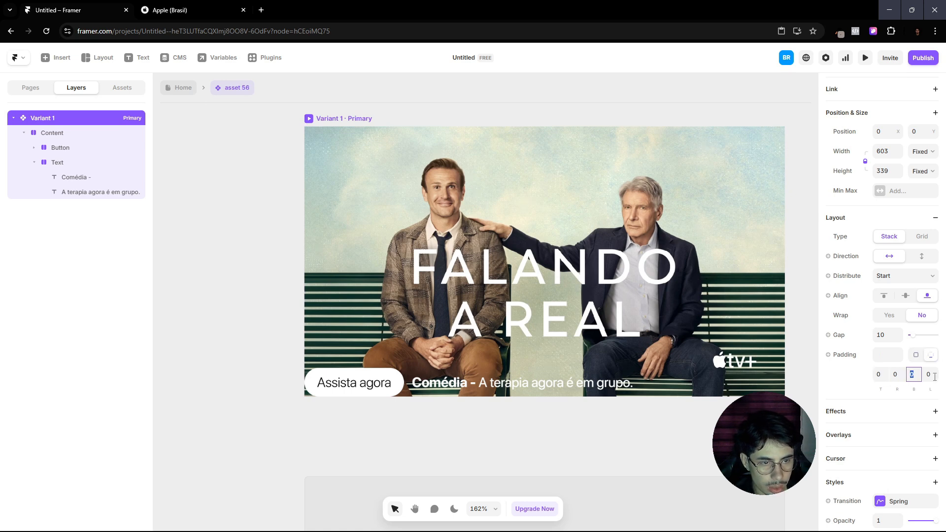
{"action": "type", "text": "15"}
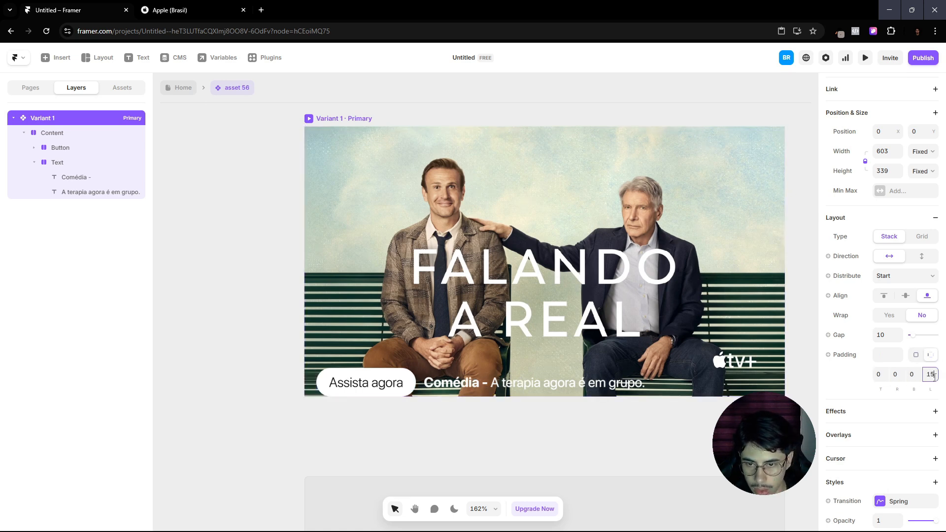
{"action": "left_click", "coordinate": [918, 377]}
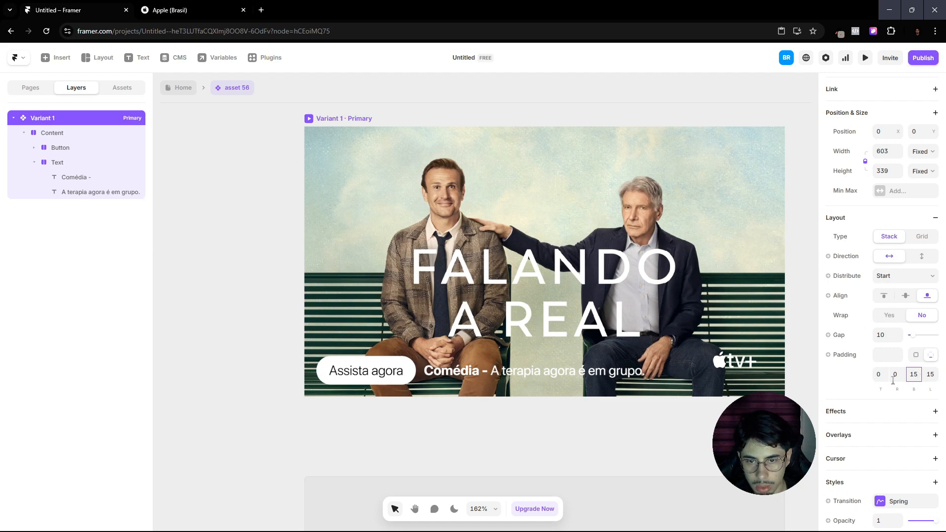
Step: Compare the banner with the Apple page, return to the Home page canvas and examine the asset 56 banner there
{"action": "left_click", "coordinate": [147, 217]}
{"action": "left_click", "coordinate": [151, 2]}
{"action": "left_click", "coordinate": [75, 3]}
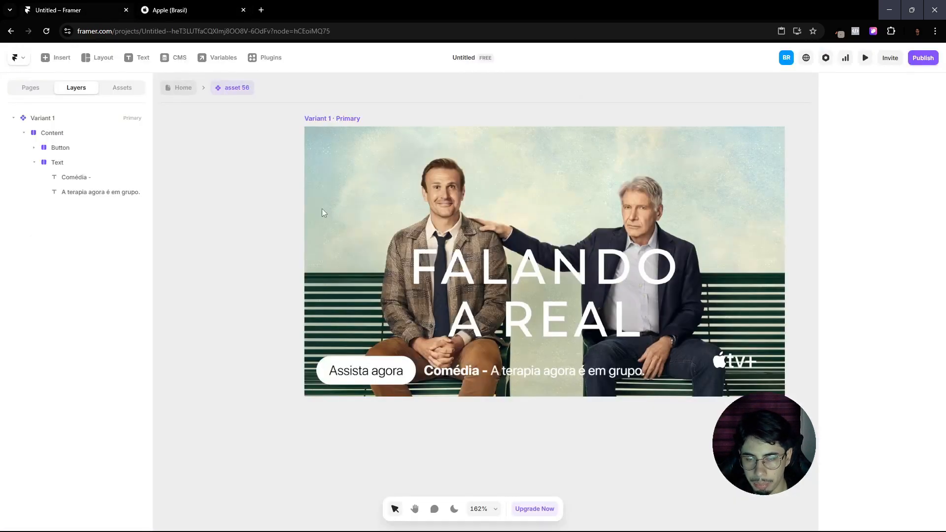
{"action": "left_click", "coordinate": [172, 89]}
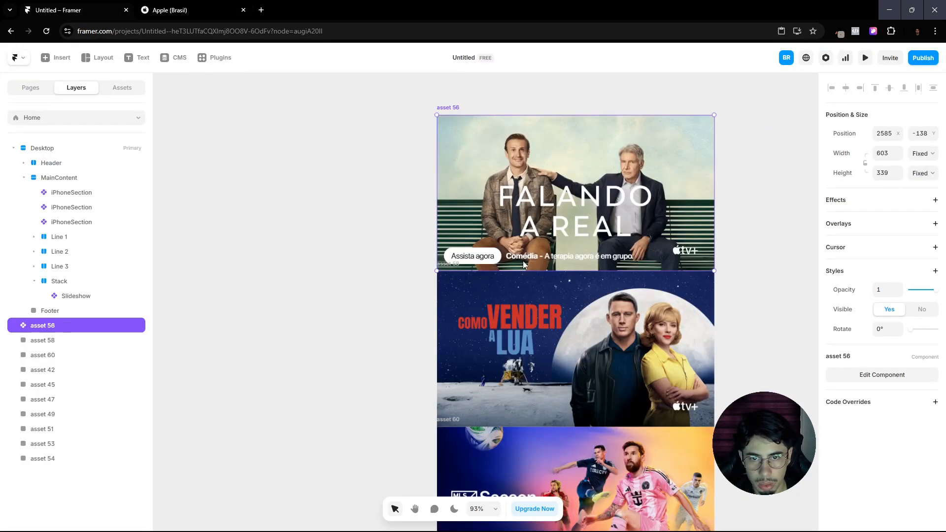
{"action": "scroll", "coordinate": [573, 234], "scroll_direction": "down", "scroll_amount": 4}
{"action": "scroll", "coordinate": [536, 234], "scroll_direction": "up", "scroll_amount": 8}
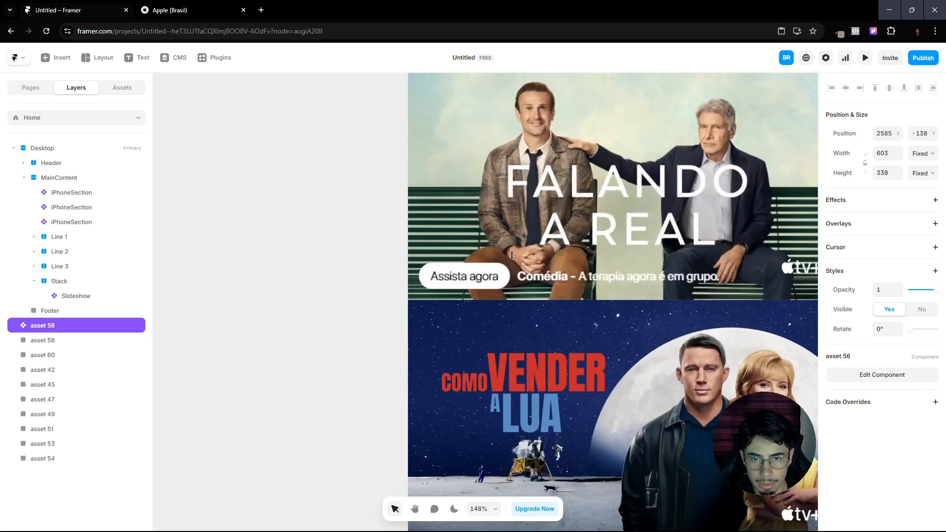
{"action": "scroll", "coordinate": [546, 265], "scroll_direction": "down", "scroll_amount": 5}
{"action": "key", "text": "space"}
{"action": "left_click_drag", "start_coordinate": [296, 296], "coordinate": [437, 266]}
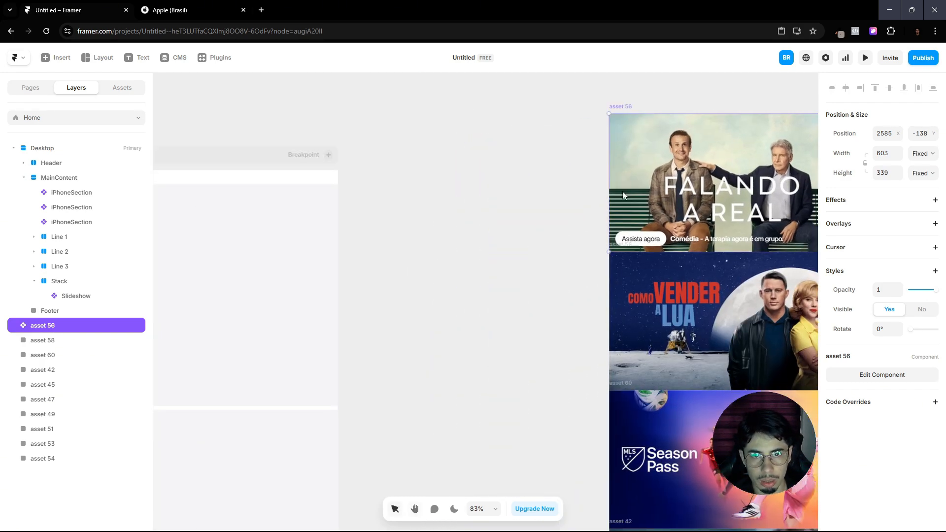
Step: Connect the Slideshow below the Apple Intelligence and iPad Air cards to the asset 56 banner as its content
{"action": "key", "text": "space"}
{"action": "left_click_drag", "start_coordinate": [422, 307], "coordinate": [697, 190]}
{"action": "left_click_drag", "start_coordinate": [586, 275], "coordinate": [575, 144]}
{"action": "scroll", "coordinate": [534, 337], "scroll_direction": "down", "scroll_amount": 5}
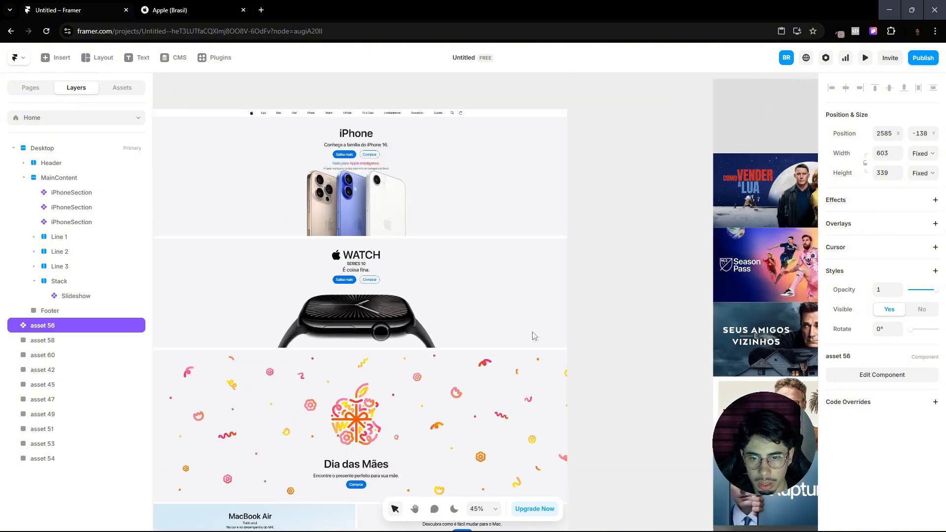
{"action": "scroll", "coordinate": [512, 342], "scroll_direction": "down", "scroll_amount": 3}
{"action": "scroll", "coordinate": [495, 346], "scroll_direction": "down", "scroll_amount": 8}
{"action": "left_click", "coordinate": [400, 315]}
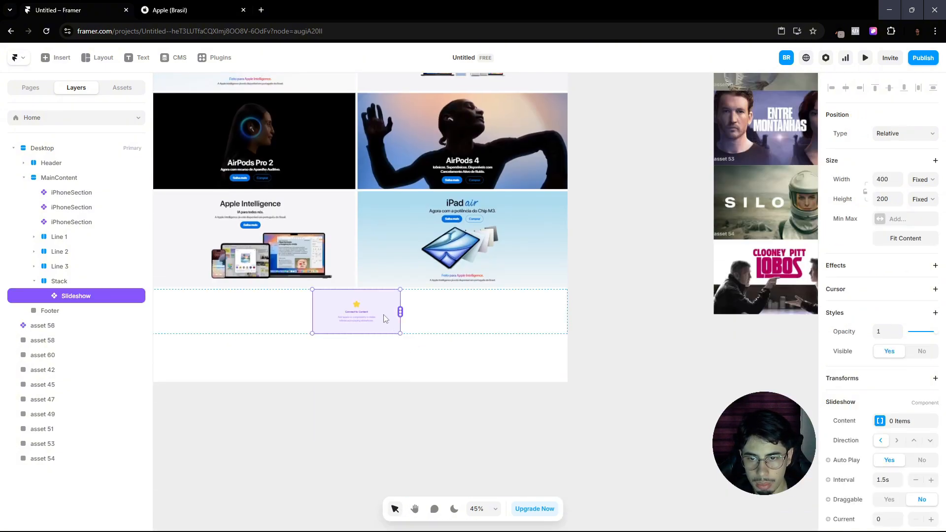
{"action": "scroll", "coordinate": [680, 191], "scroll_direction": "up", "scroll_amount": 10}
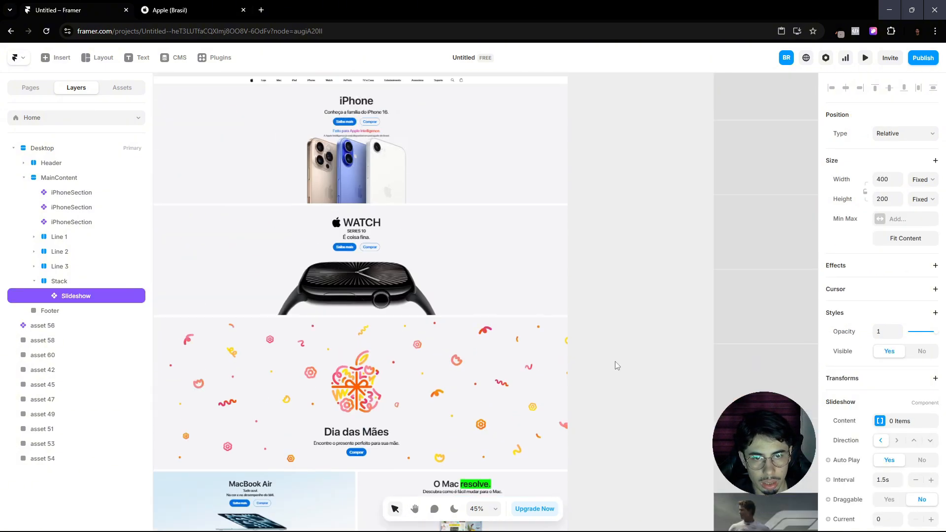
{"action": "scroll", "coordinate": [616, 363], "scroll_direction": "down", "scroll_amount": 3}
{"action": "scroll", "coordinate": [446, 448], "scroll_direction": "down", "scroll_amount": 5}
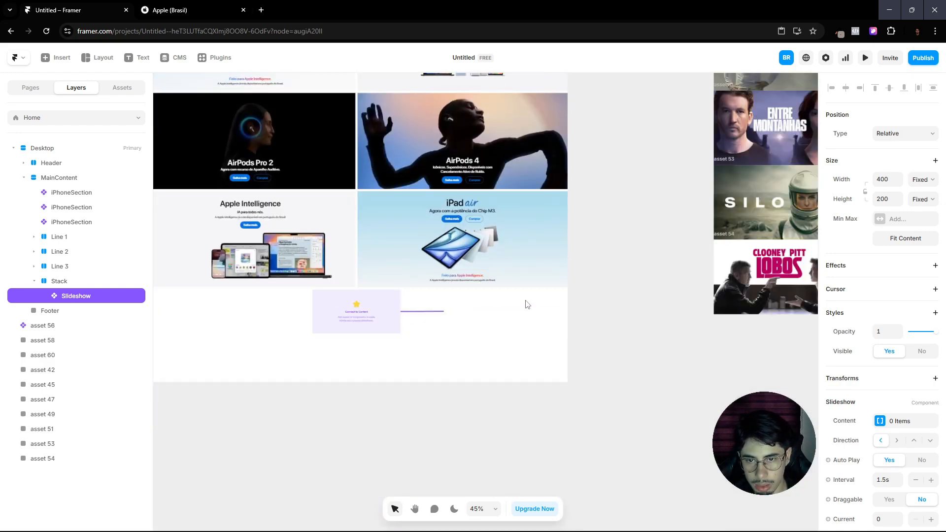
{"action": "scroll", "coordinate": [702, 239], "scroll_direction": "up", "scroll_amount": 10}
{"action": "left_click_drag", "start_coordinate": [698, 237], "coordinate": [735, 170]}
{"action": "key", "text": "space"}
{"action": "left_click_drag", "start_coordinate": [616, 332], "coordinate": [651, 123]}
{"action": "left_click_drag", "start_coordinate": [620, 428], "coordinate": [697, 133]}
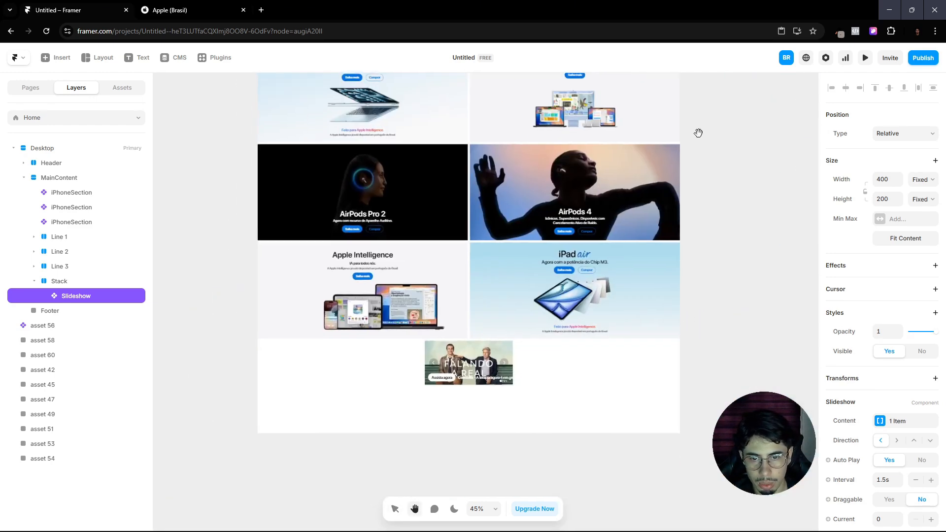
{"action": "scroll", "coordinate": [475, 382], "scroll_direction": "up", "scroll_amount": 6}
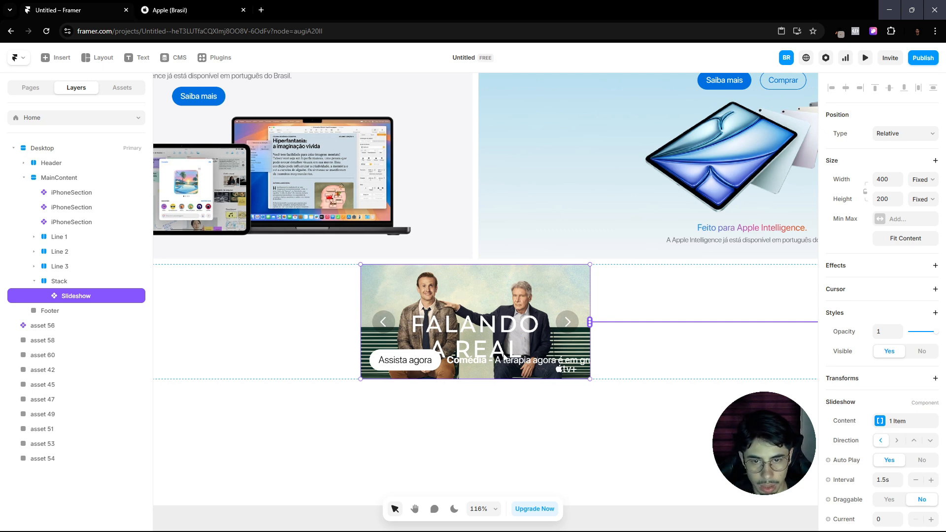
{"action": "left_click_drag", "start_coordinate": [486, 380], "coordinate": [487, 464]}
{"action": "scroll", "coordinate": [487, 415], "scroll_direction": "down", "scroll_amount": 4}
{"action": "scroll", "coordinate": [486, 415], "scroll_direction": "down", "scroll_amount": 3}
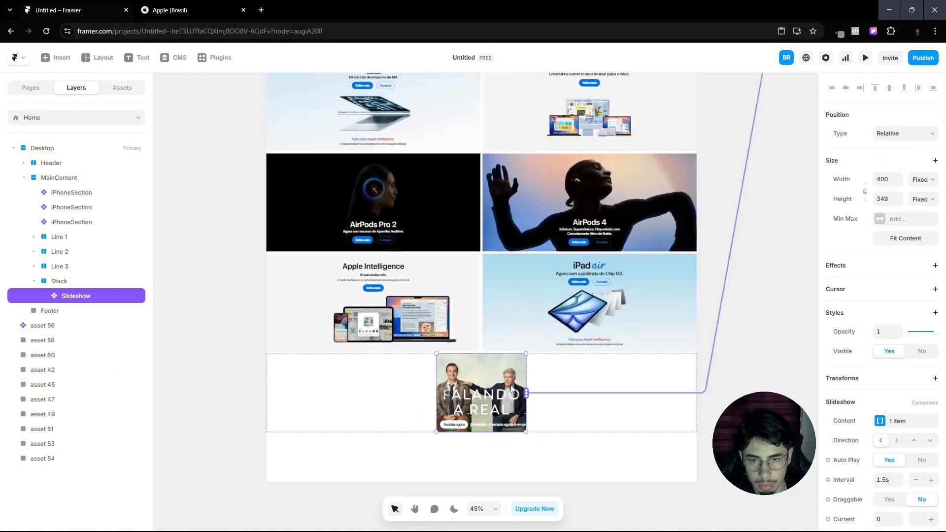
{"action": "key", "text": "ctrl+z"}
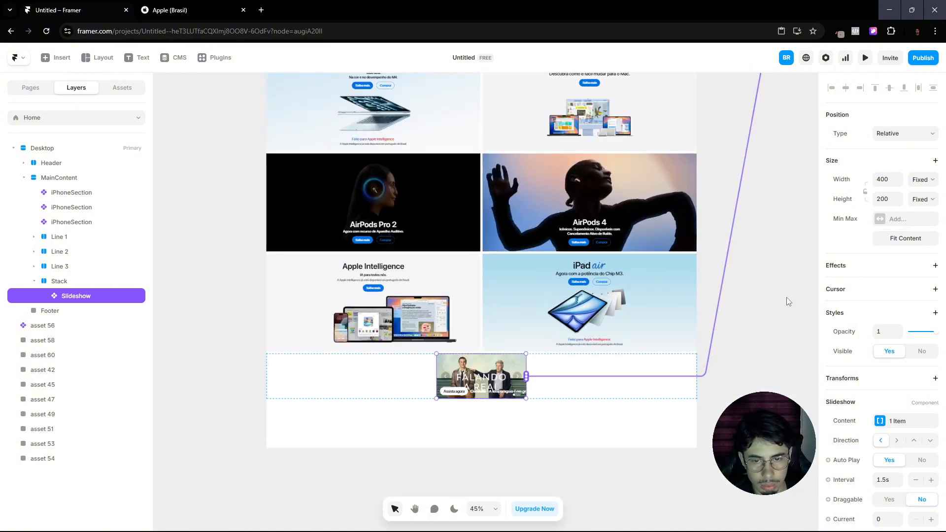
Step: Lock the Slideshow's aspect ratio and enlarge it to slightly over 1002 × 501, comparing it with the banner on the Apple page
{"action": "left_click", "coordinate": [865, 192]}
{"action": "left_click_drag", "start_coordinate": [492, 398], "coordinate": [491, 466]}
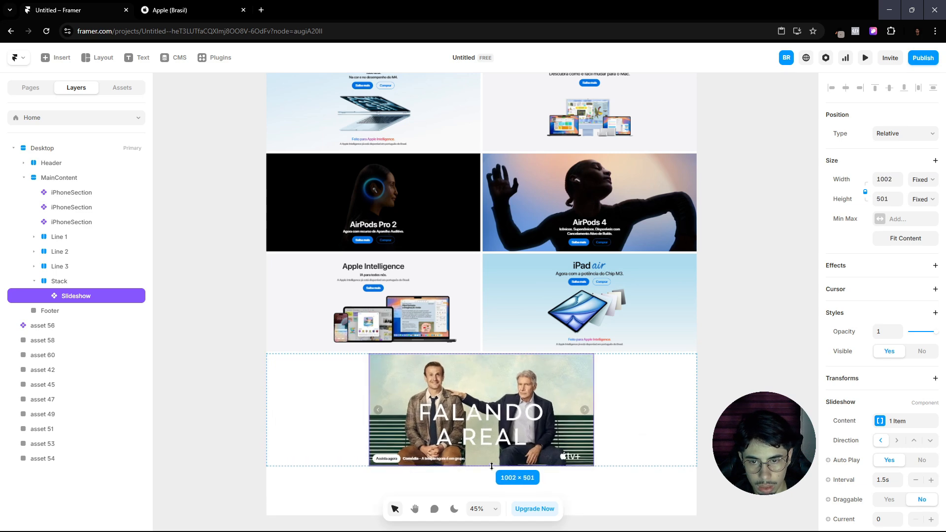
{"action": "left_click", "coordinate": [231, 8]}
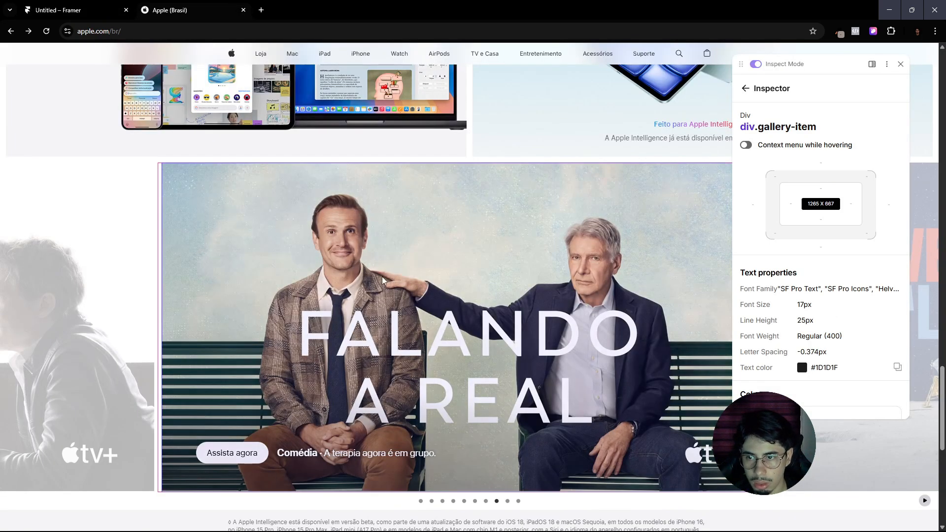
{"action": "left_click", "coordinate": [86, 8]}
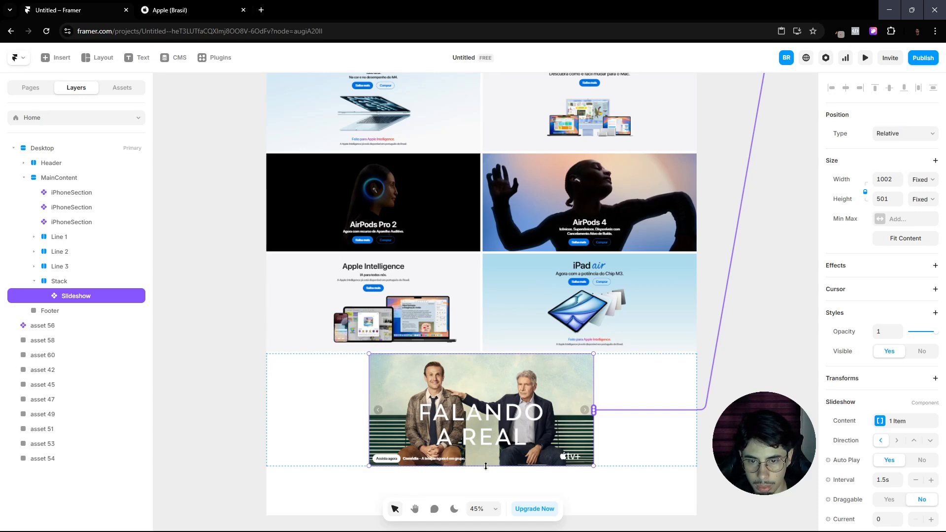
{"action": "left_click", "coordinate": [385, 386]}
{"action": "scroll", "coordinate": [394, 374], "scroll_direction": "down", "scroll_amount": 2}
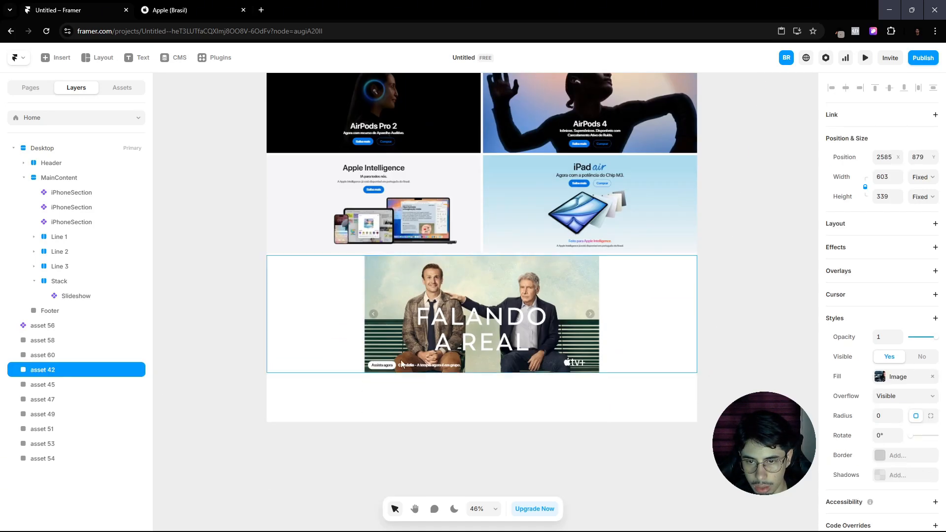
{"action": "scroll", "coordinate": [402, 364], "scroll_direction": "up", "scroll_amount": 5}
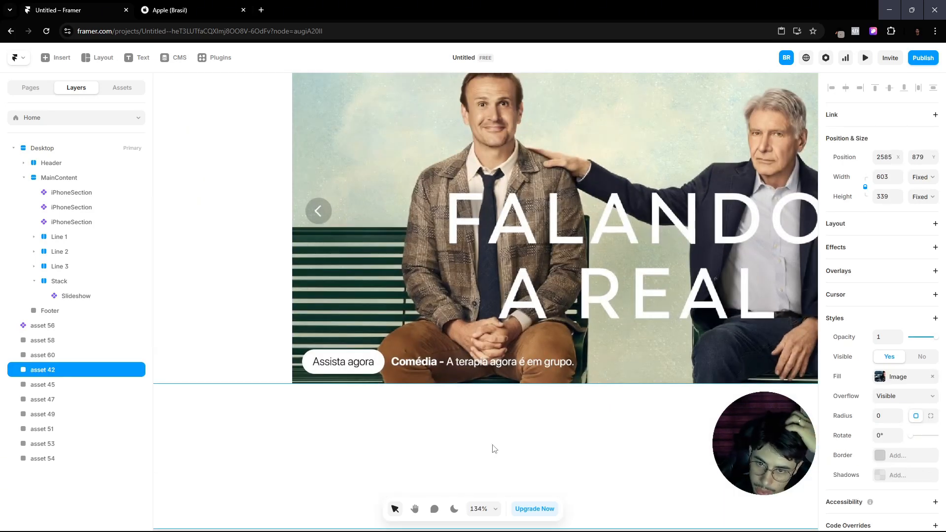
Step: Open the asset 56 banner component from the Home page and set Variant 1's padding to 35 at the bottom and 35 at the left
{"action": "left_click", "coordinate": [189, 6]}
{"action": "left_click", "coordinate": [92, 6]}
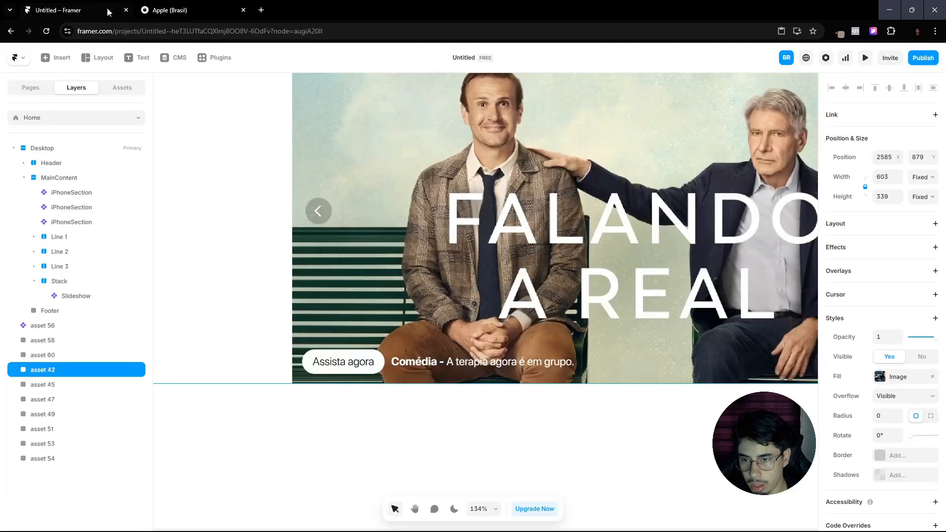
{"action": "left_click", "coordinate": [465, 244]}
{"action": "scroll", "coordinate": [429, 284], "scroll_direction": "down", "scroll_amount": 6}
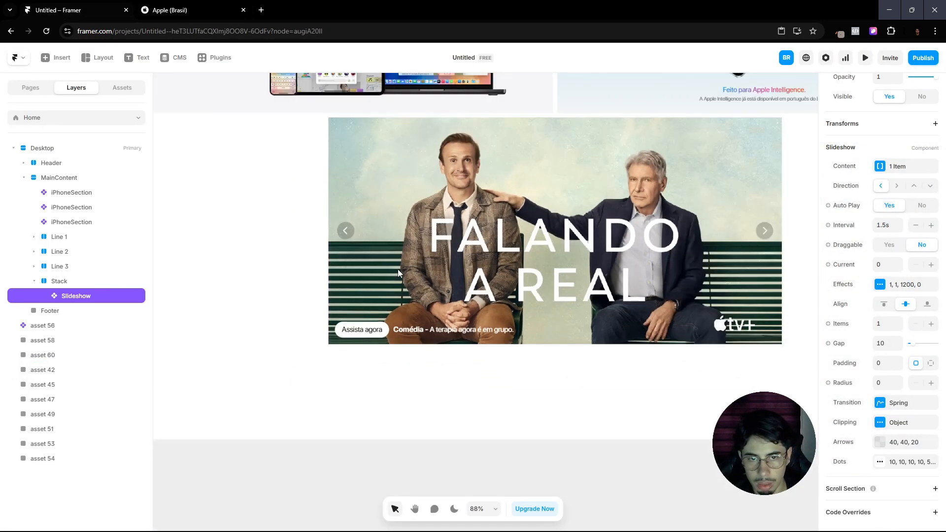
{"action": "scroll", "coordinate": [430, 284], "scroll_direction": "down", "scroll_amount": 2}
{"action": "scroll", "coordinate": [668, 235], "scroll_direction": "up", "scroll_amount": 6}
{"action": "double_click", "coordinate": [684, 220]}
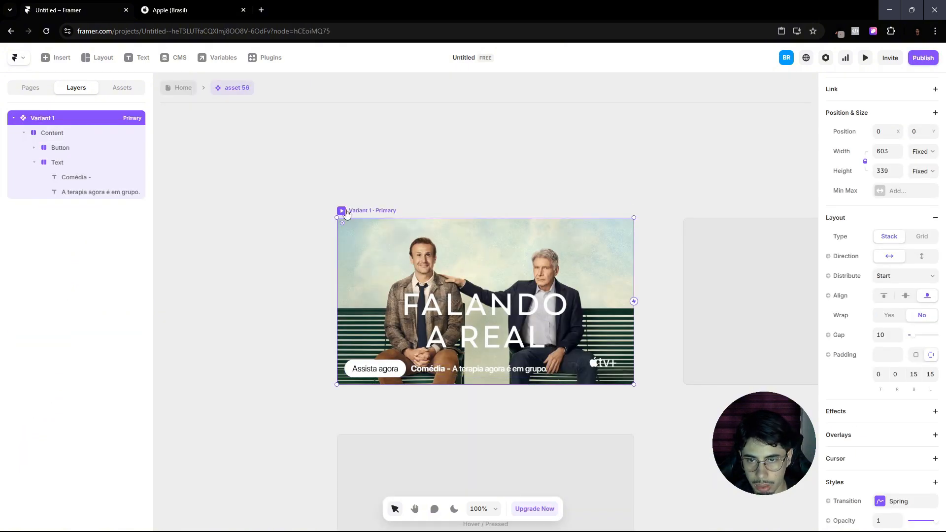
{"action": "scroll", "coordinate": [916, 379], "scroll_direction": "down", "scroll_amount": 1}
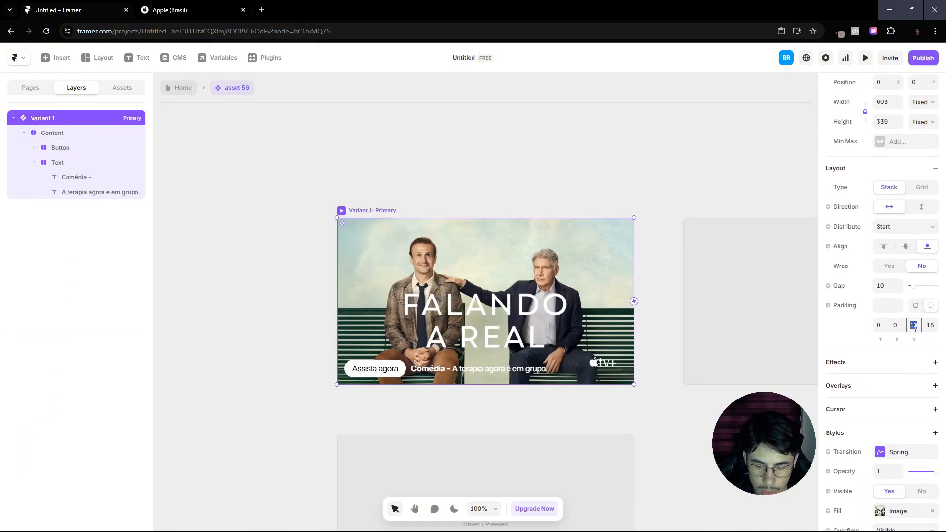
{"action": "type", "text": "5"}
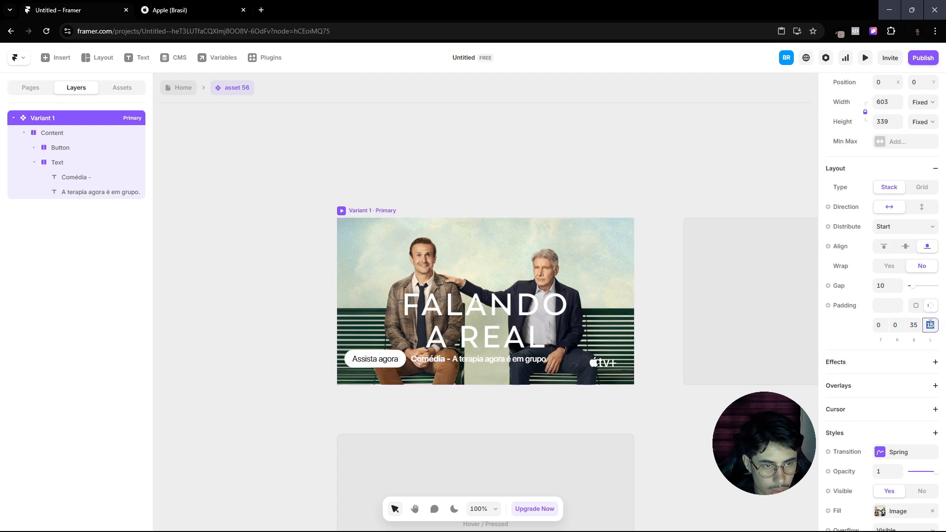
{"action": "type", "text": "35"}
Step: Return to the Home page and check the spacing of the button and text inside the Slideshow
{"action": "left_click", "coordinate": [185, 94]}
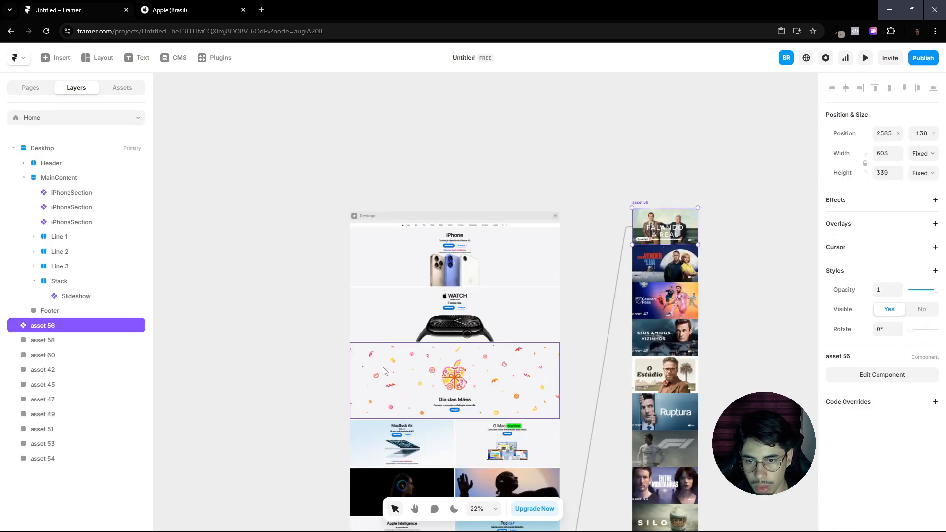
{"action": "left_click", "coordinate": [297, 369]}
{"action": "scroll", "coordinate": [303, 366], "scroll_direction": "down", "scroll_amount": 5}
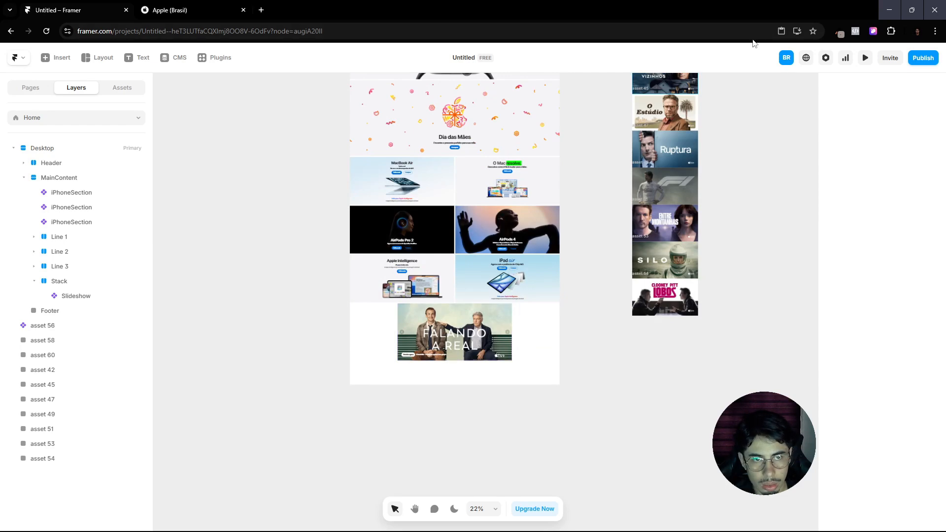
{"action": "scroll", "coordinate": [431, 353], "scroll_direction": "up", "scroll_amount": 10, "text": "ctrl"}
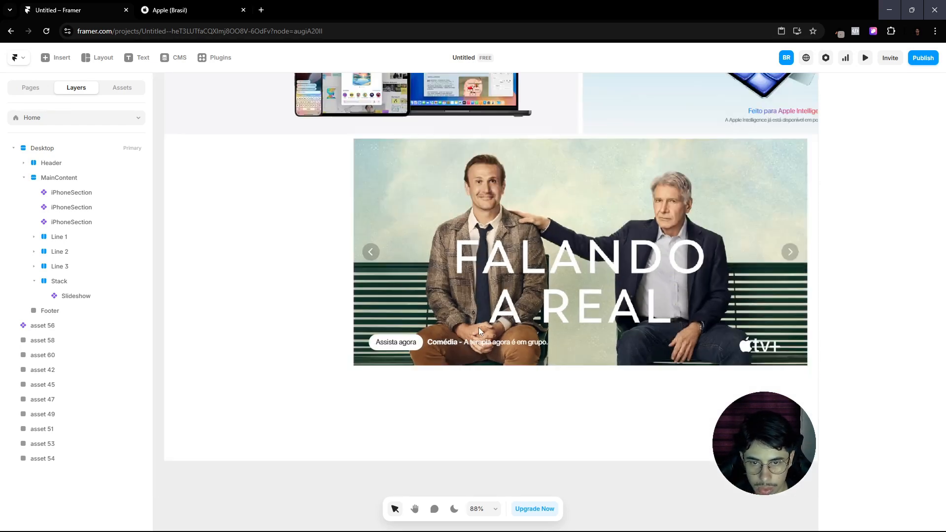
{"action": "scroll", "coordinate": [479, 330], "scroll_direction": "up", "scroll_amount": 3, "text": "ctrl"}
{"action": "scroll", "coordinate": [455, 341], "scroll_direction": "down", "scroll_amount": 10, "text": "ctrl"}
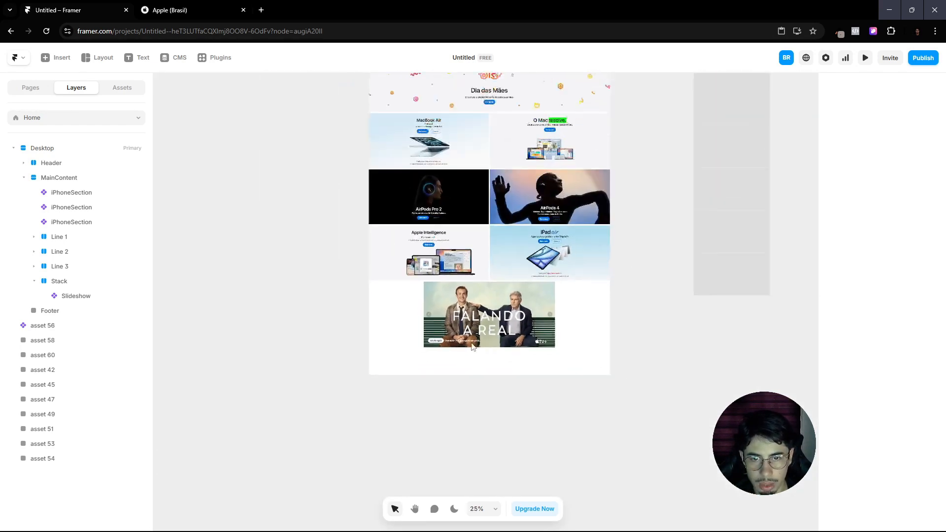
{"action": "scroll", "coordinate": [473, 347], "scroll_direction": "down", "scroll_amount": 1, "text": "ctrl"}
Step: Examine the column of banner images beside the page and the Slideshow's connection to the asset 56 banner
{"action": "left_click_drag", "start_coordinate": [648, 263], "coordinate": [563, 389]}
{"action": "left_click", "coordinate": [626, 264]}
{"action": "left_click_drag", "start_coordinate": [621, 300], "coordinate": [519, 375]}
{"action": "scroll", "coordinate": [613, 184], "scroll_direction": "up", "scroll_amount": 1}
{"action": "left_click", "coordinate": [604, 174]}
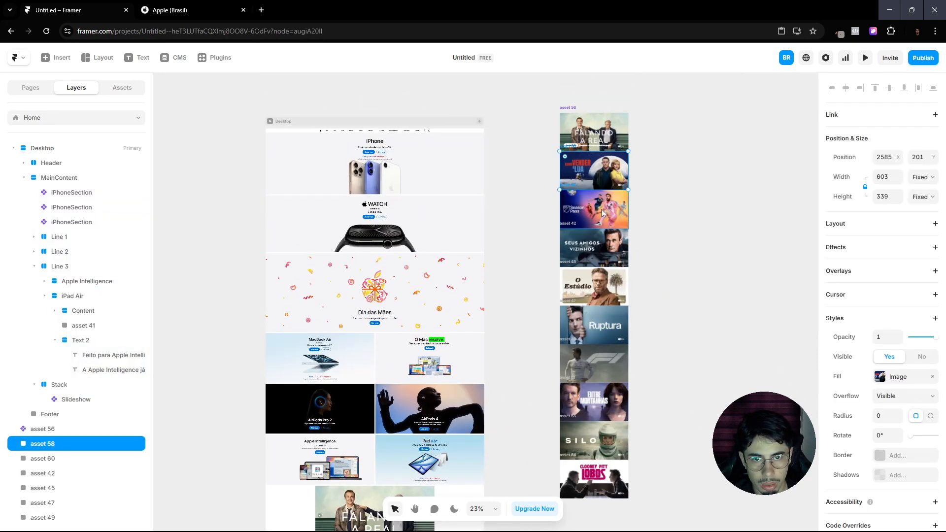
{"action": "scroll", "coordinate": [539, 273], "scroll_direction": "down", "scroll_amount": 3}
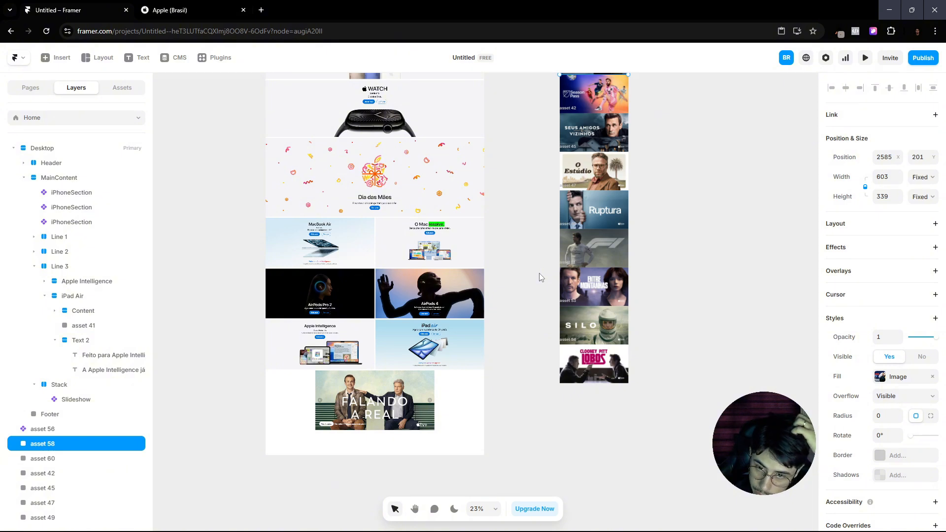
{"action": "scroll", "coordinate": [539, 272], "scroll_direction": "up", "scroll_amount": 3}
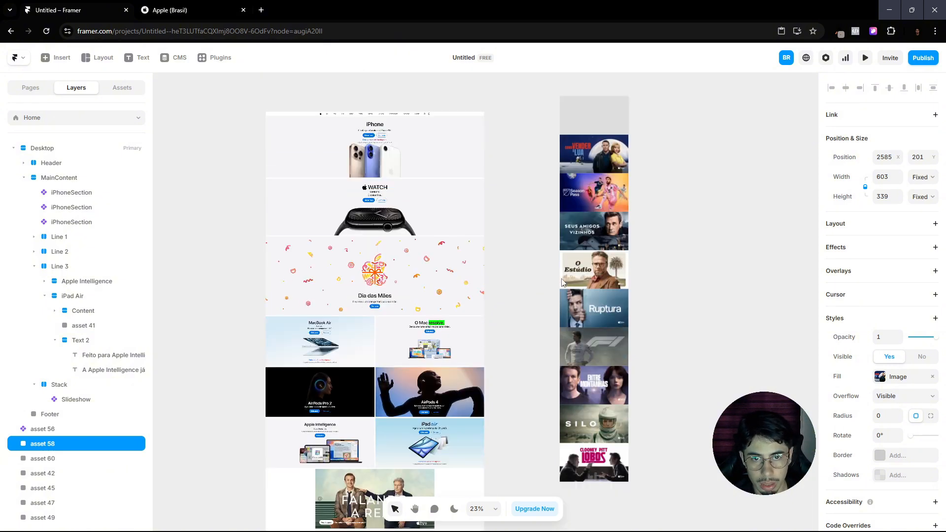
{"action": "left_click", "coordinate": [606, 469], "text": "shift"}
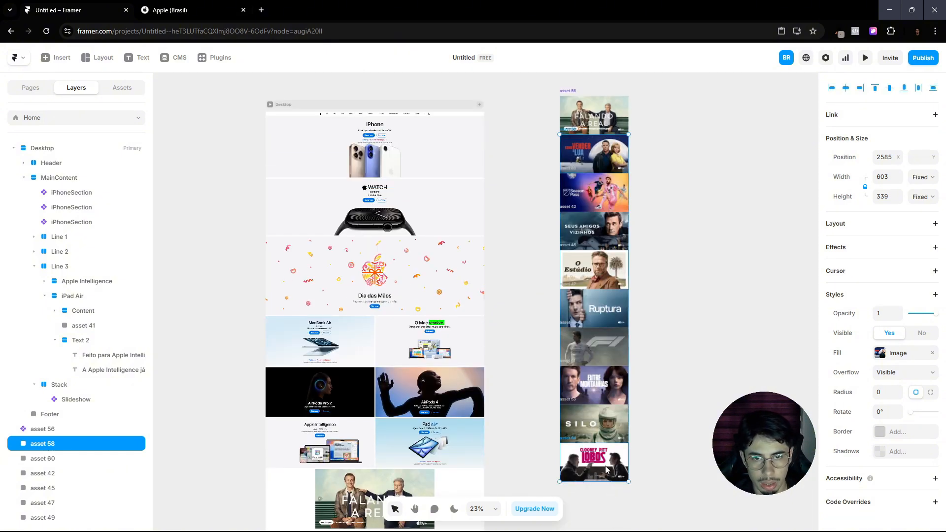
{"action": "left_click", "coordinate": [705, 357]}
{"action": "scroll", "coordinate": [705, 358], "scroll_direction": "down", "scroll_amount": 2}
{"action": "left_click", "coordinate": [393, 407]}
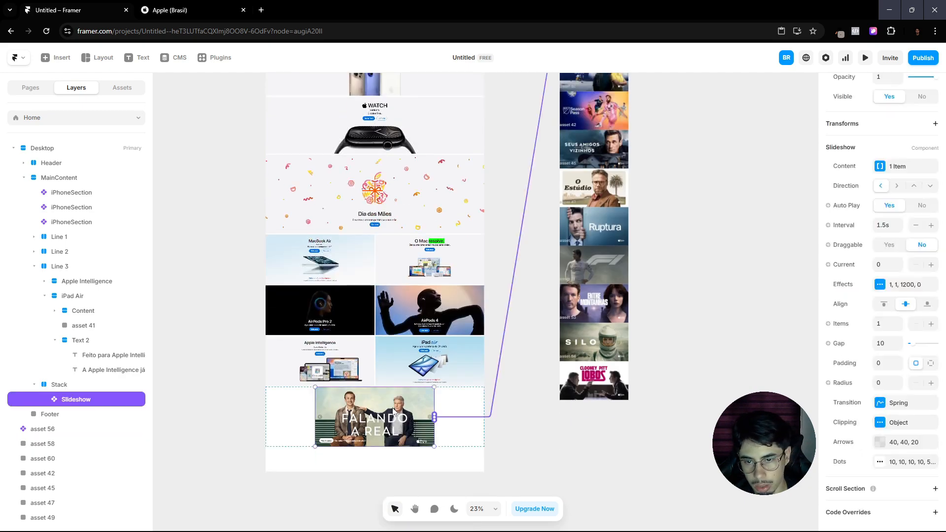
{"action": "scroll", "coordinate": [356, 450], "scroll_direction": "up", "scroll_amount": 2}
{"action": "scroll", "coordinate": [597, 281], "scroll_direction": "up", "scroll_amount": 10}
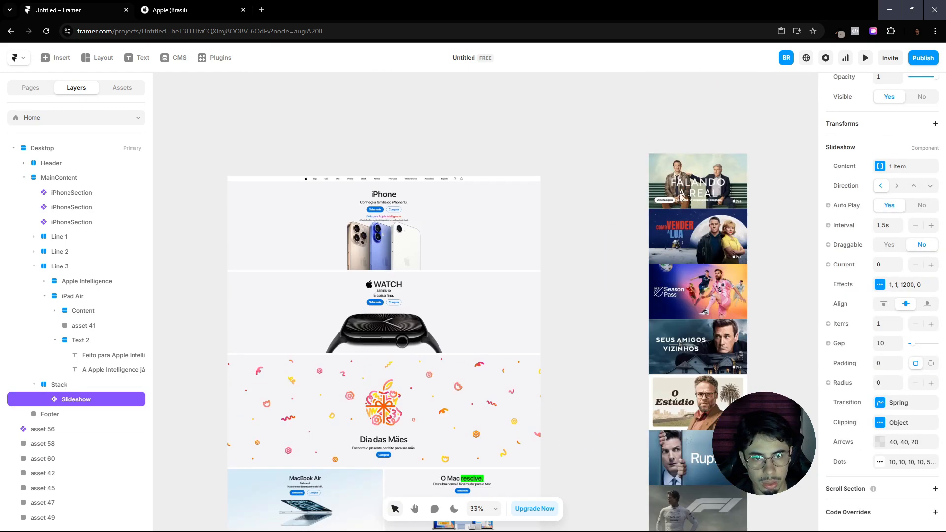
Step: Open the asset 56 component and create a plain text variable for the content of the "Assista agora" button label
{"action": "left_click", "coordinate": [688, 176]}
{"action": "double_click", "coordinate": [688, 176]}
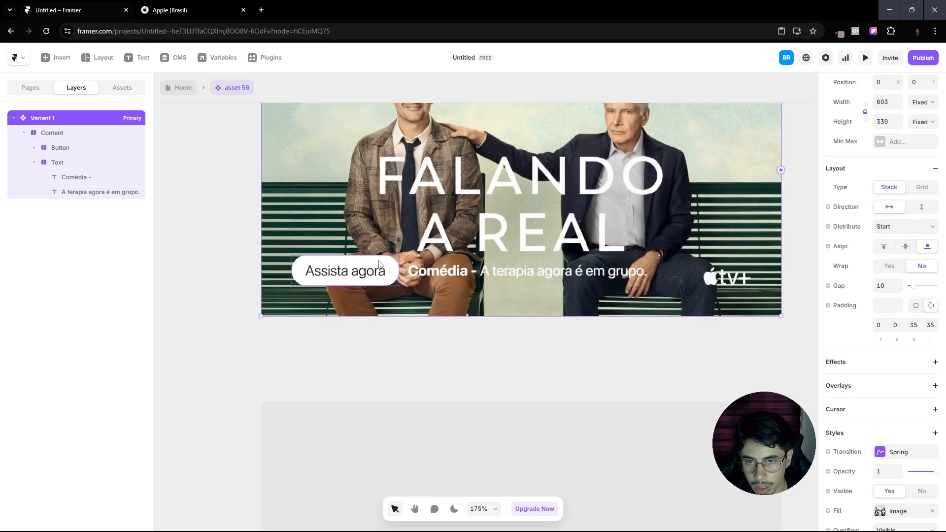
{"action": "left_click", "coordinate": [375, 268]}
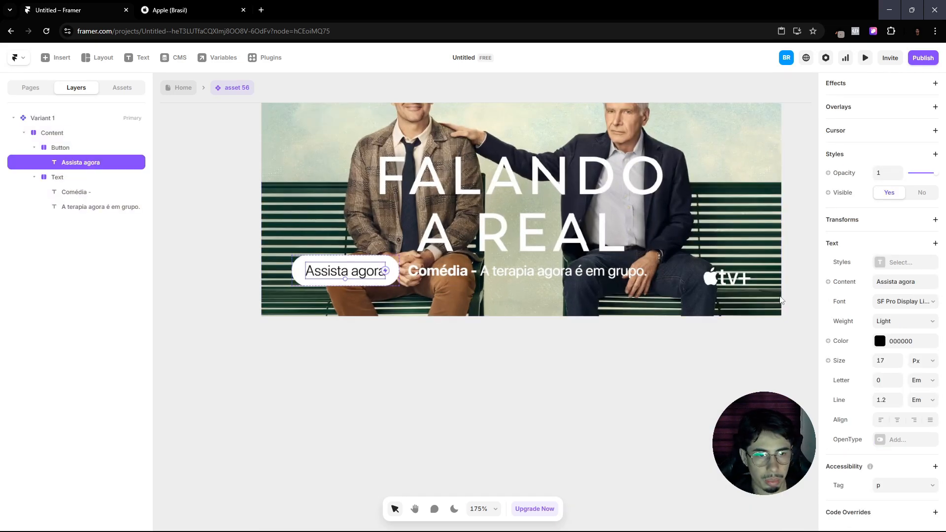
{"action": "left_click", "coordinate": [187, 9]}
{"action": "left_click", "coordinate": [108, 17]}
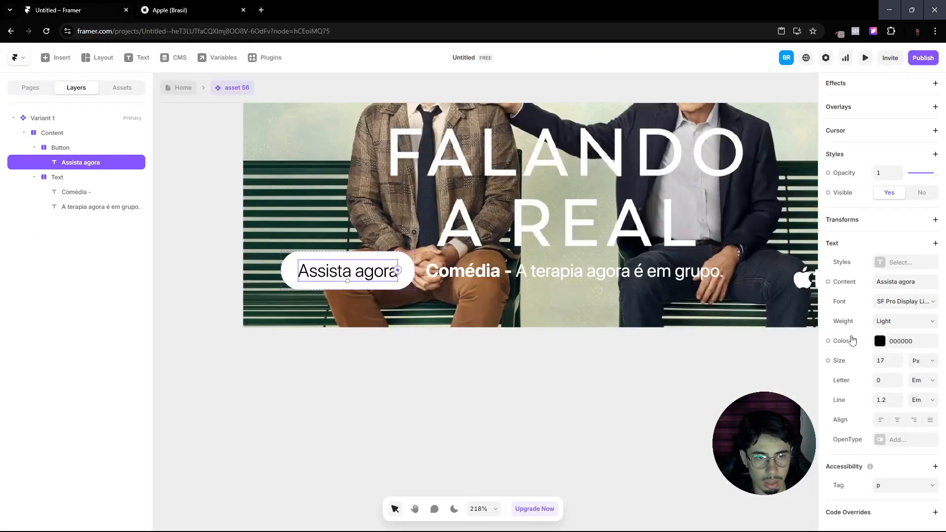
{"action": "left_click", "coordinate": [844, 282]}
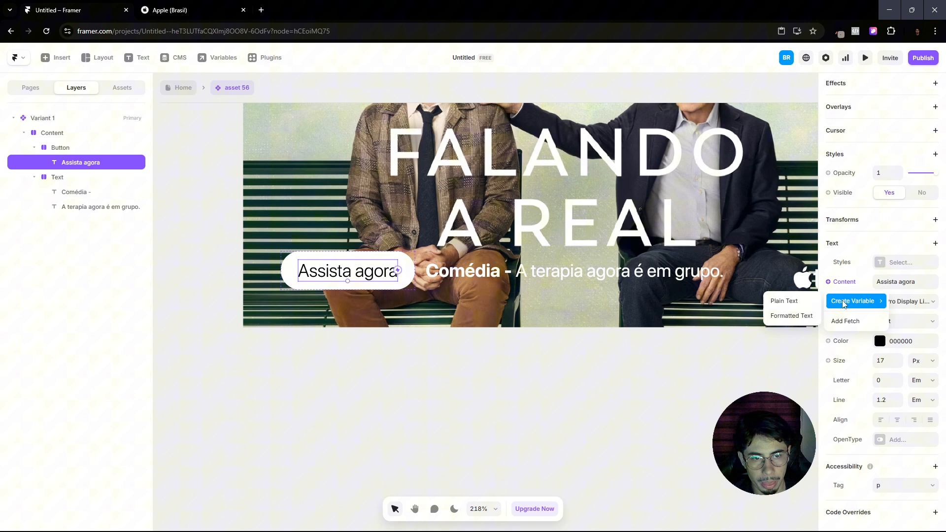
{"action": "left_click", "coordinate": [783, 299]}
{"action": "left_click", "coordinate": [627, 407]}
Step: Create a plain text variable for the content of the bold "Comédia -" text
{"action": "left_click", "coordinate": [465, 272]}
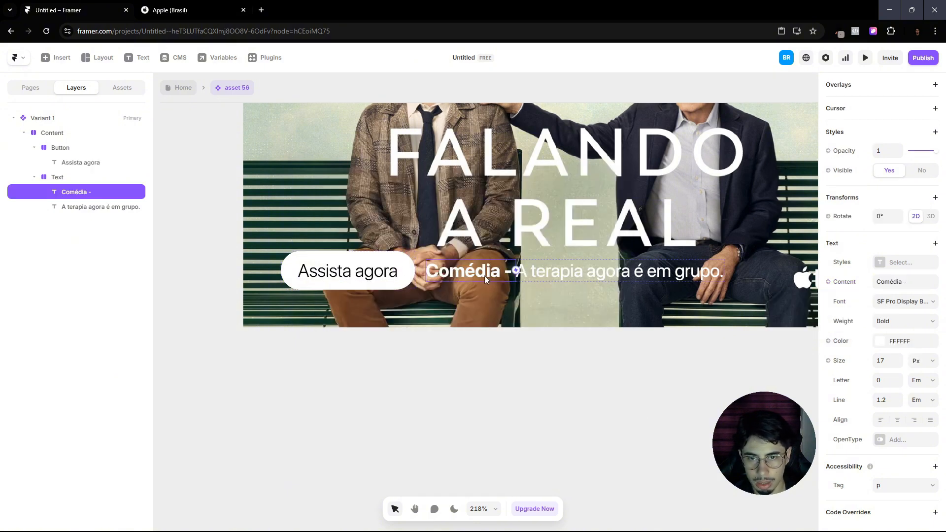
{"action": "left_click", "coordinate": [586, 272]}
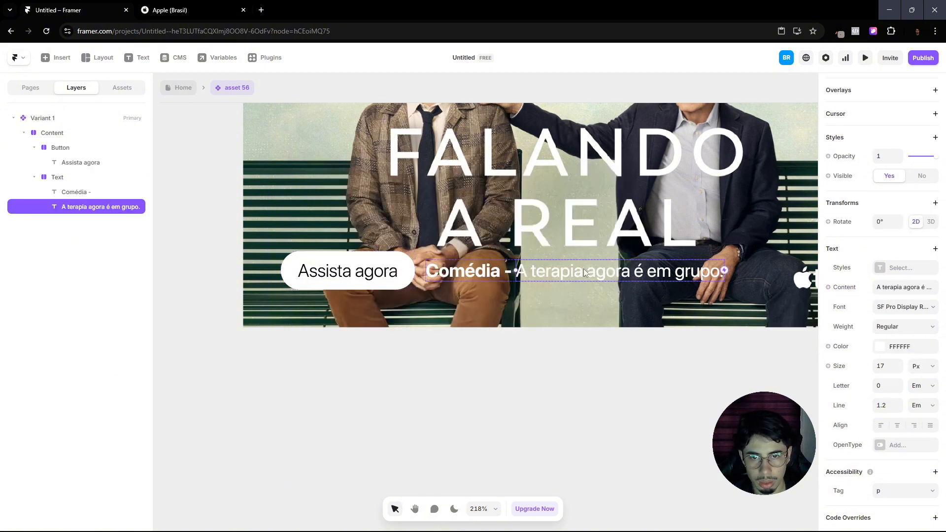
{"action": "left_click", "coordinate": [515, 275]}
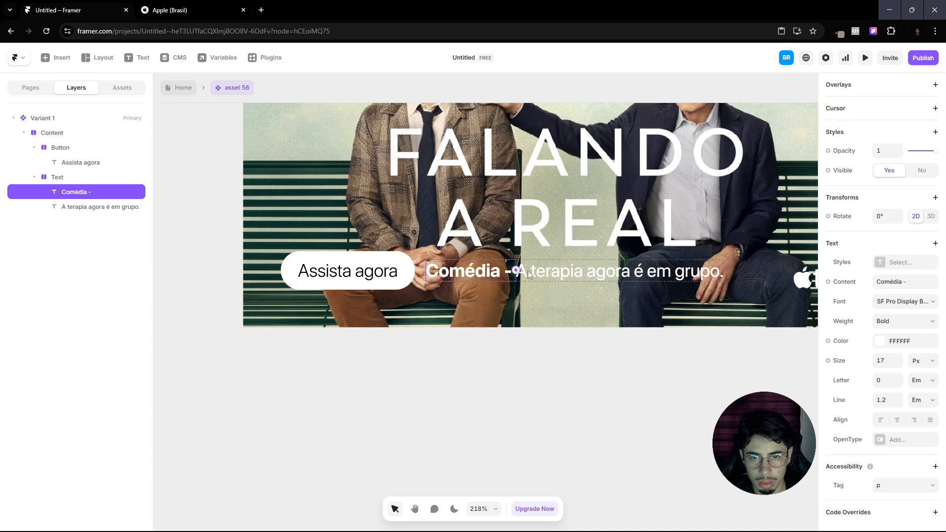
{"action": "left_click", "coordinate": [828, 281]}
{"action": "mouse_move", "coordinate": [852, 301]}
{"action": "left_click", "coordinate": [785, 300]}
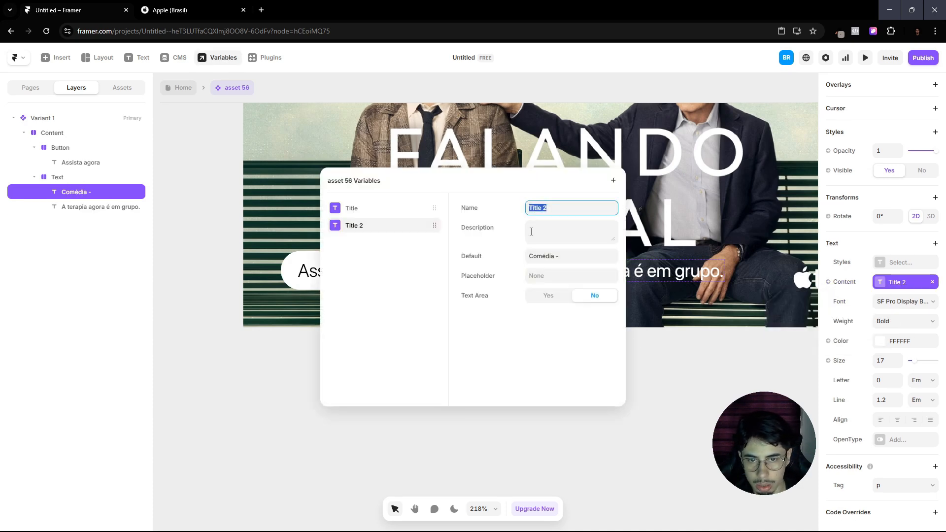
{"action": "left_click", "coordinate": [672, 337]}
Step: Create a plain text variable for the content of the "A terapia agora é em grupo." text
{"action": "left_click", "coordinate": [611, 278]}
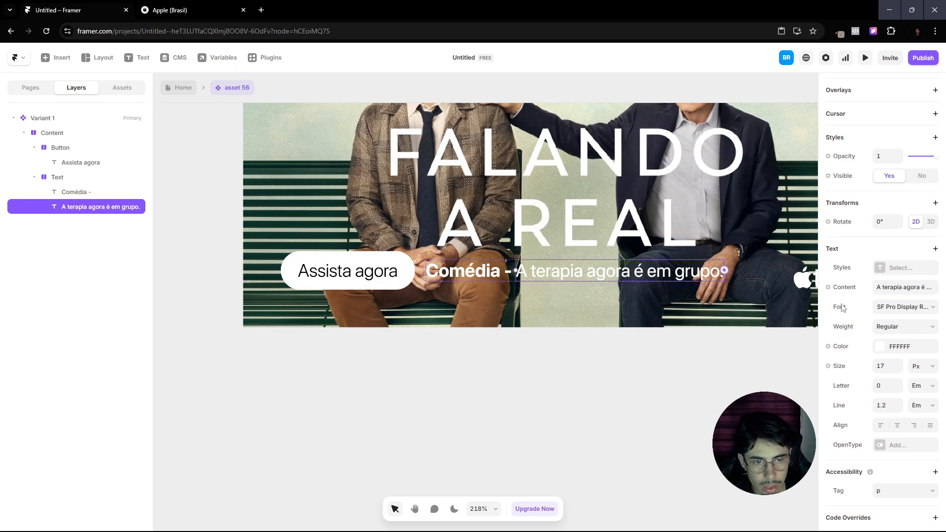
{"action": "left_click", "coordinate": [828, 287]}
{"action": "mouse_move", "coordinate": [852, 302]}
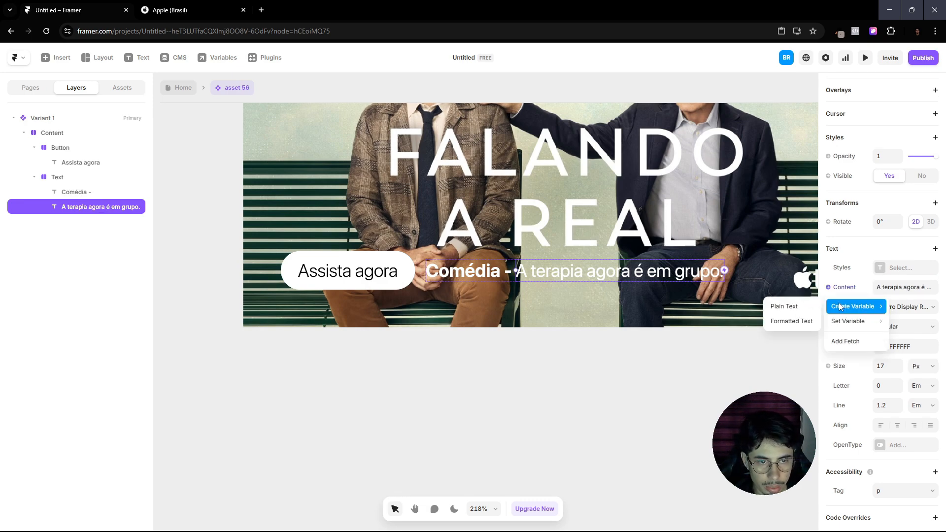
{"action": "left_click", "coordinate": [786, 303]}
{"action": "left_click", "coordinate": [694, 382]}
Step: Check the asset 56 component's variant area and the banner carousel on the Apple page, ending on the Home page canvas
{"action": "scroll", "coordinate": [637, 382], "scroll_direction": "down", "scroll_amount": 6}
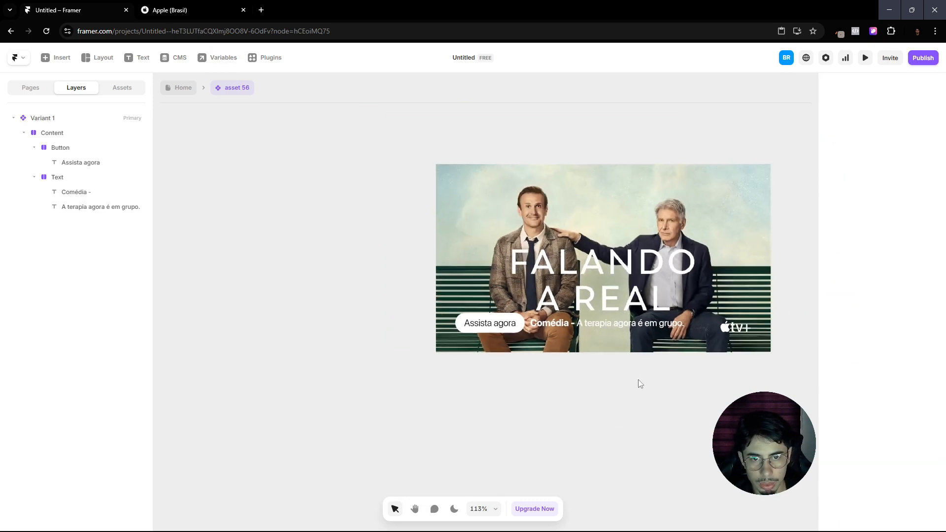
{"action": "left_click_drag", "start_coordinate": [684, 395], "coordinate": [468, 397]}
{"action": "left_click", "coordinate": [303, 247]}
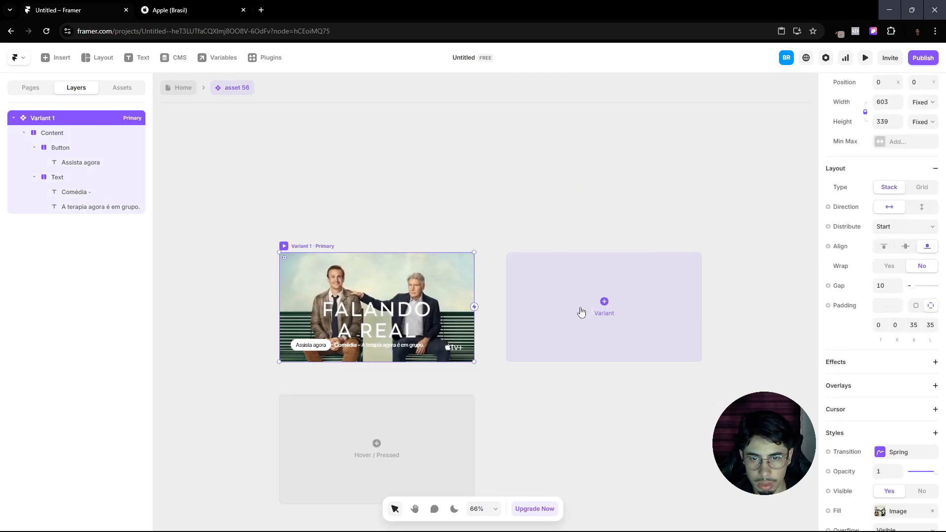
{"action": "left_click", "coordinate": [233, 5]}
{"action": "scroll", "coordinate": [355, 227], "scroll_direction": "down", "scroll_amount": 1}
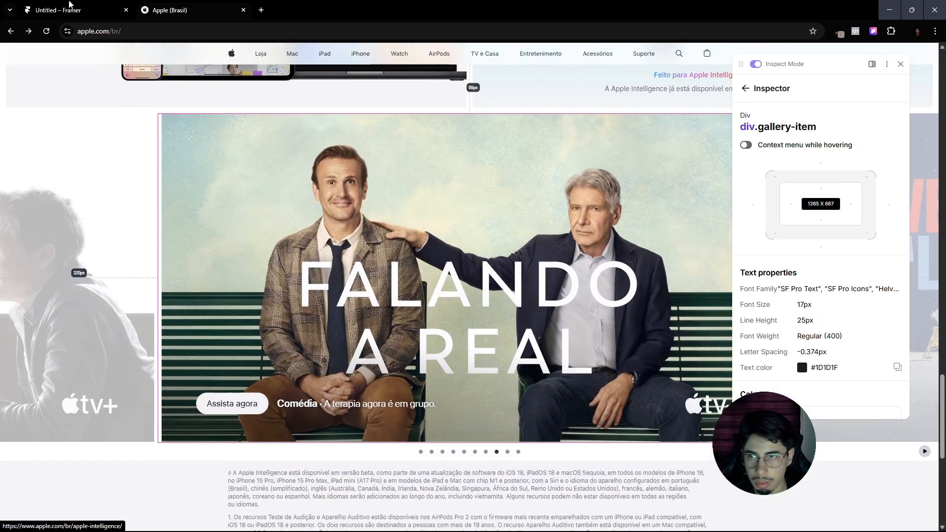
{"action": "left_click", "coordinate": [71, 6]}
{"action": "scroll", "coordinate": [425, 282], "scroll_direction": "down", "scroll_amount": 1}
{"action": "left_click", "coordinate": [183, 88]}
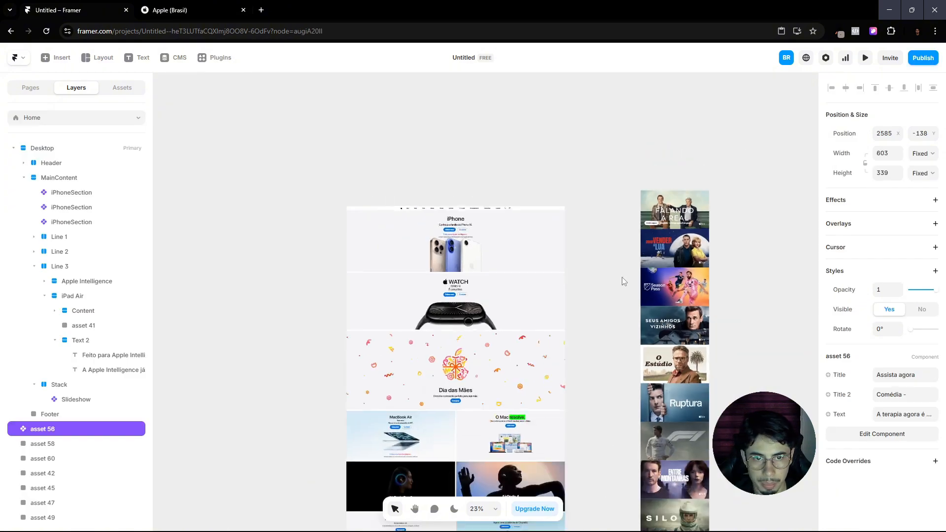
Step: Go through the banner images in the column one by one to count how many the carousel needs
{"action": "left_click", "coordinate": [686, 298]}
{"action": "left_click", "coordinate": [686, 318]}
{"action": "left_click", "coordinate": [685, 354]}
{"action": "left_click", "coordinate": [686, 389]}
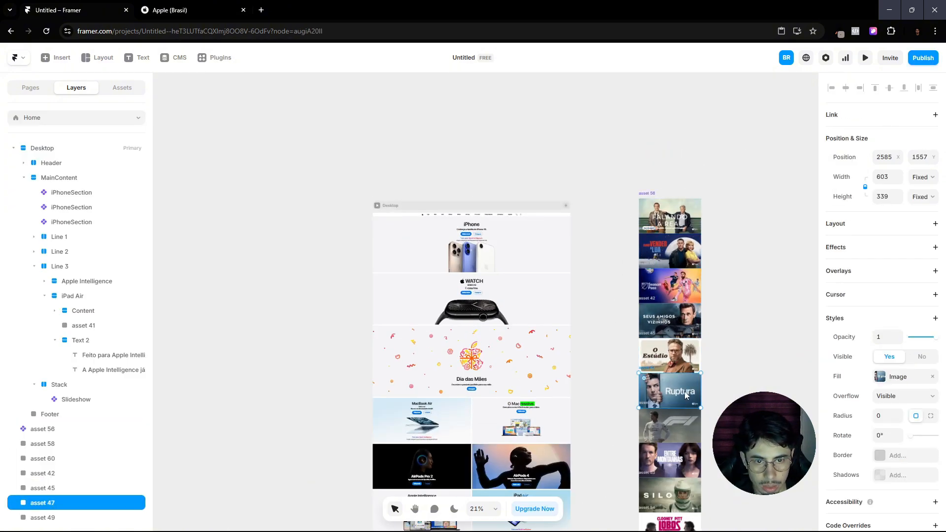
{"action": "left_click", "coordinate": [685, 424]}
{"action": "left_click", "coordinate": [685, 468]}
{"action": "left_click", "coordinate": [685, 493]}
{"action": "scroll", "coordinate": [685, 492], "scroll_direction": "down", "scroll_amount": 2}
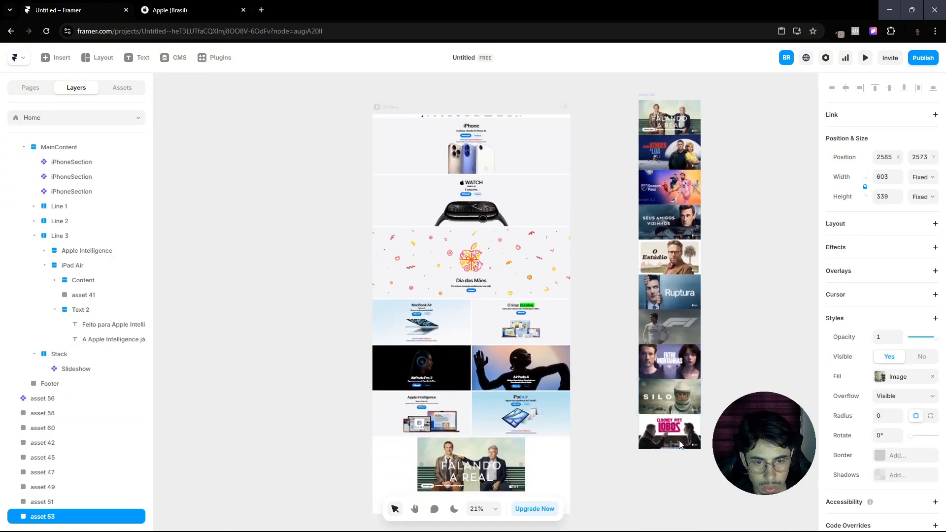
{"action": "left_click", "coordinate": [685, 431]}
{"action": "left_click", "coordinate": [665, 94]}
Step: Open the asset 56 component and add eight variants, Variant 2 to Variant 9, after the primary one
{"action": "double_click", "coordinate": [667, 116]}
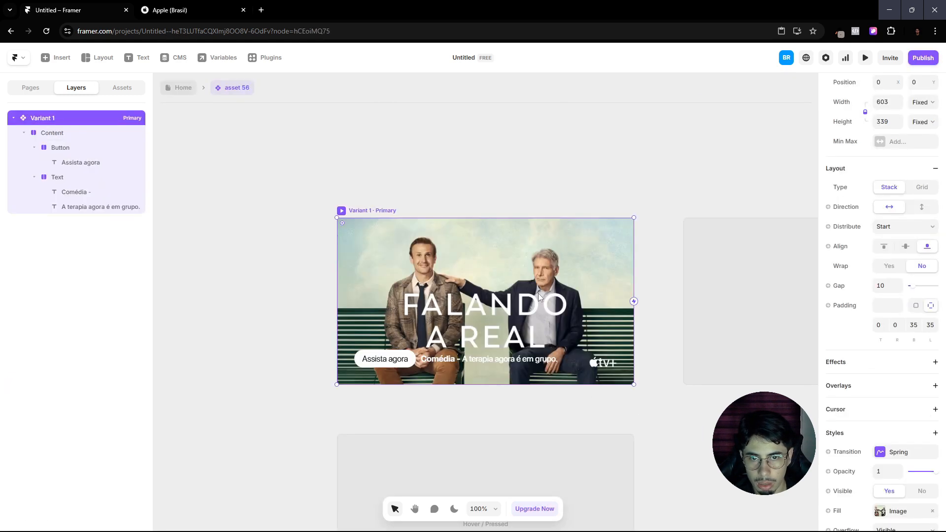
{"action": "left_click_drag", "start_coordinate": [658, 252], "coordinate": [487, 239]}
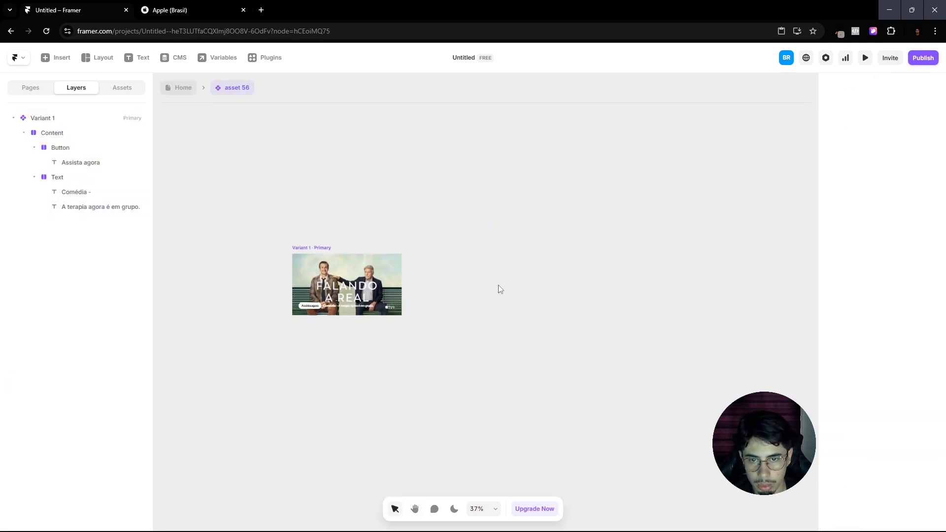
{"action": "left_click", "coordinate": [342, 250]}
{"action": "left_click", "coordinate": [481, 276]}
{"action": "left_click", "coordinate": [576, 314]}
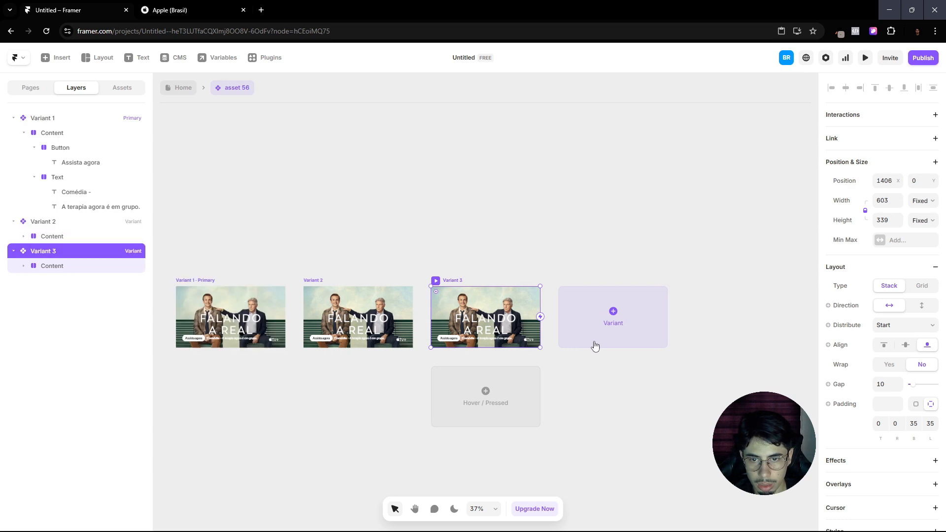
{"action": "left_click", "coordinate": [604, 330]}
{"action": "left_click", "coordinate": [605, 331]}
{"action": "left_click", "coordinate": [606, 333]}
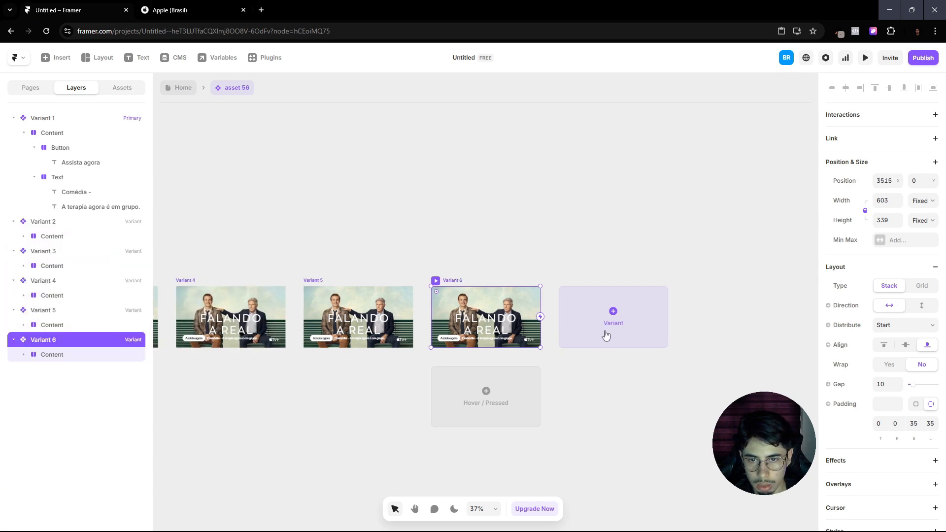
{"action": "left_click", "coordinate": [606, 334]}
{"action": "left_click", "coordinate": [606, 336]}
{"action": "left_click", "coordinate": [601, 338]}
{"action": "left_click", "coordinate": [418, 255]}
{"action": "scroll", "coordinate": [557, 235], "scroll_direction": "down", "scroll_amount": 5}
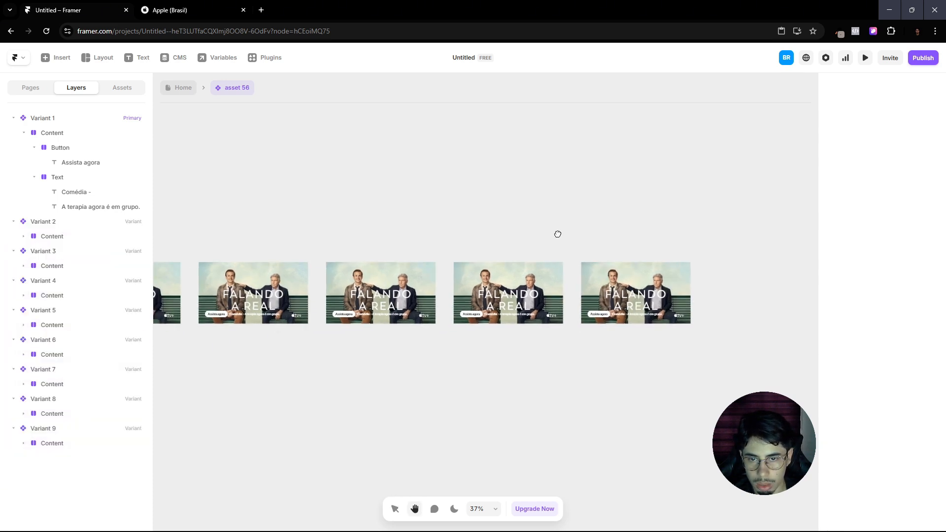
{"action": "scroll", "coordinate": [401, 217], "scroll_direction": "down", "scroll_amount": 3}
{"action": "key", "text": "space"}
{"action": "left_click_drag", "start_coordinate": [297, 188], "coordinate": [484, 190]}
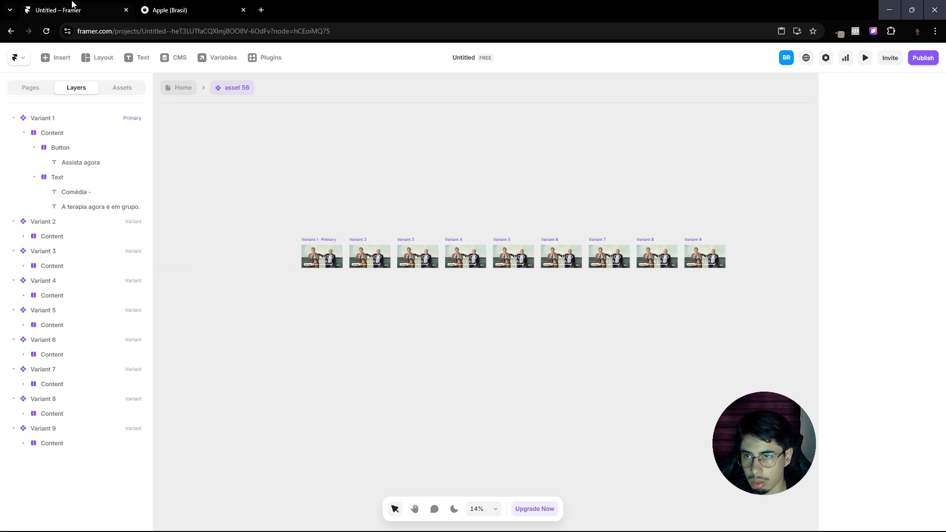
Step: Return to the Home page canvas and go through the remaining banner images to check how many variants are needed
{"action": "left_click", "coordinate": [167, 12]}
{"action": "left_click", "coordinate": [104, 11]}
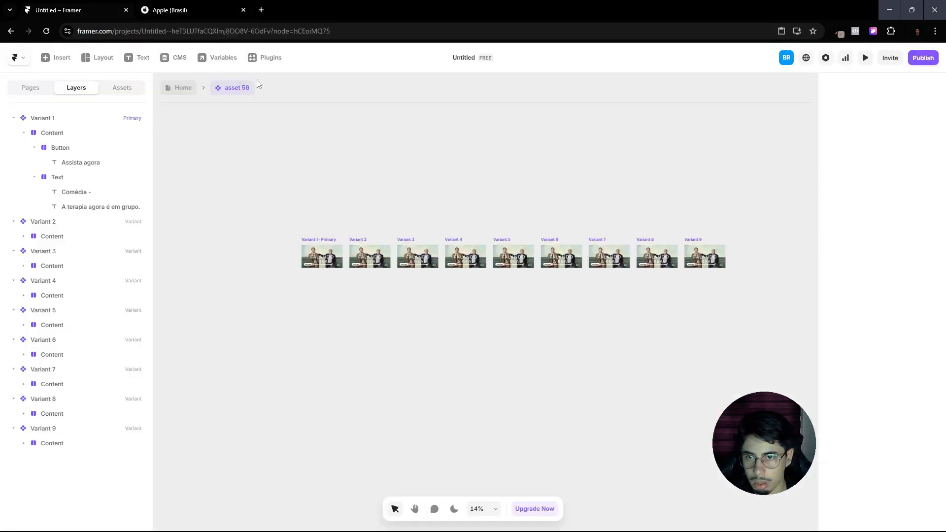
{"action": "left_click", "coordinate": [190, 92]}
{"action": "left_click", "coordinate": [653, 142]}
{"action": "left_click", "coordinate": [682, 185]}
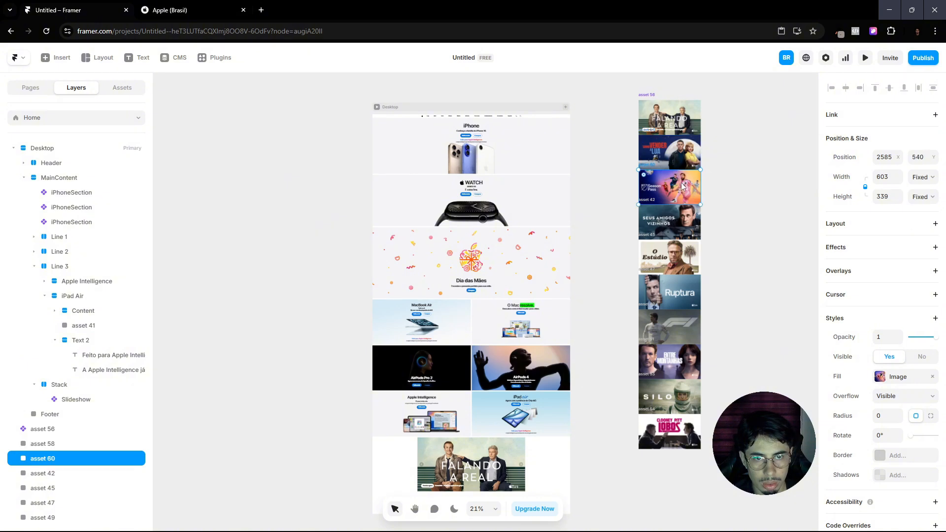
{"action": "left_click", "coordinate": [690, 233]}
{"action": "left_click", "coordinate": [690, 261]}
{"action": "left_click", "coordinate": [690, 295]}
{"action": "left_click", "coordinate": [688, 338]}
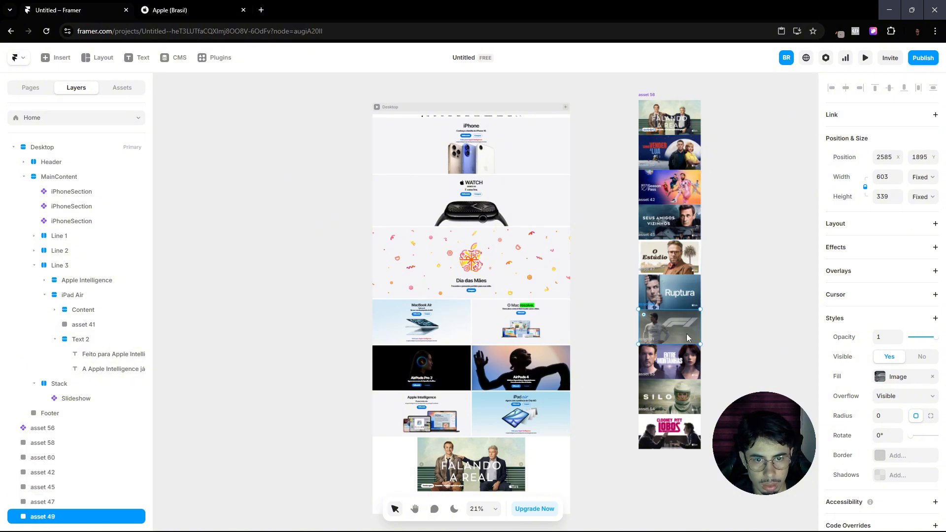
{"action": "left_click", "coordinate": [688, 364]}
{"action": "left_click", "coordinate": [687, 397]}
{"action": "left_click", "coordinate": [685, 431]}
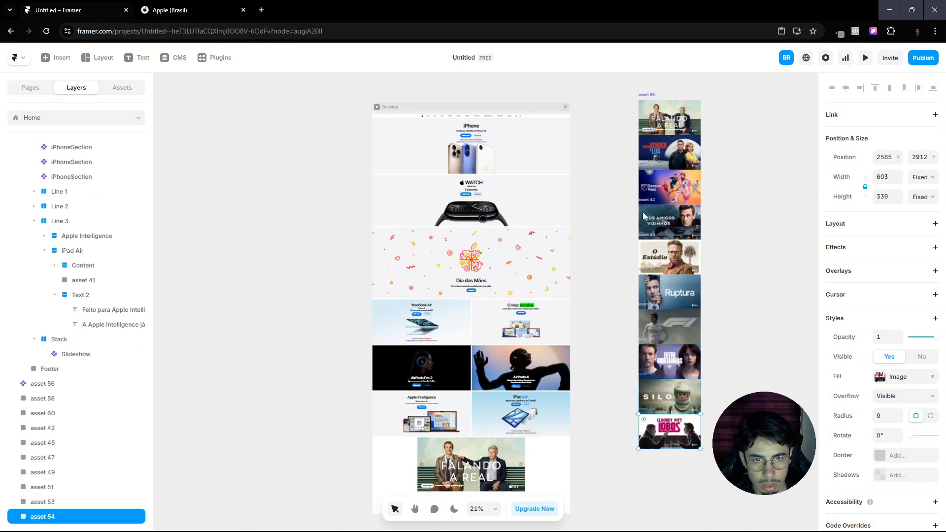
Step: Reopen the asset 56 component and add a tenth variant after Variant 9
{"action": "double_click", "coordinate": [664, 120]}
{"action": "scroll", "coordinate": [541, 233], "scroll_direction": "down", "scroll_amount": 6}
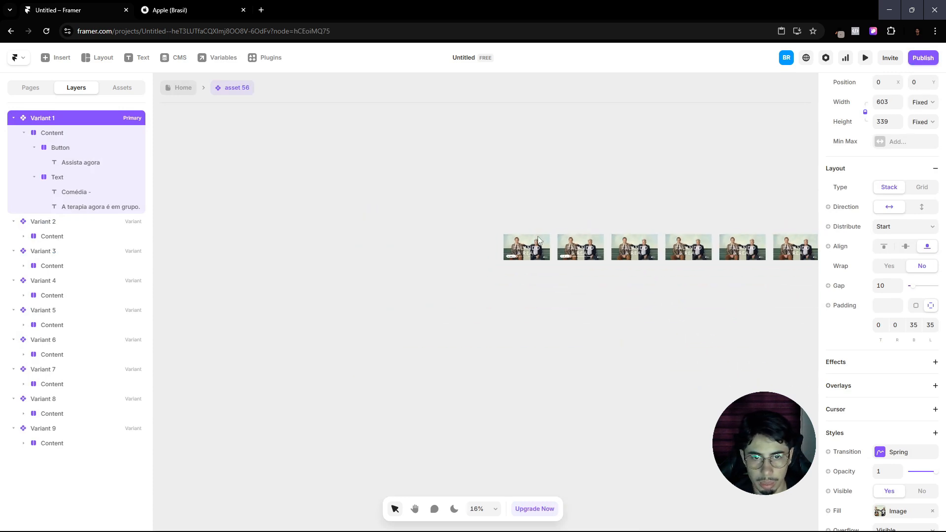
{"action": "left_click", "coordinate": [572, 203]}
{"action": "left_click_drag", "start_coordinate": [571, 203], "coordinate": [207, 207]}
{"action": "left_click", "coordinate": [593, 245]}
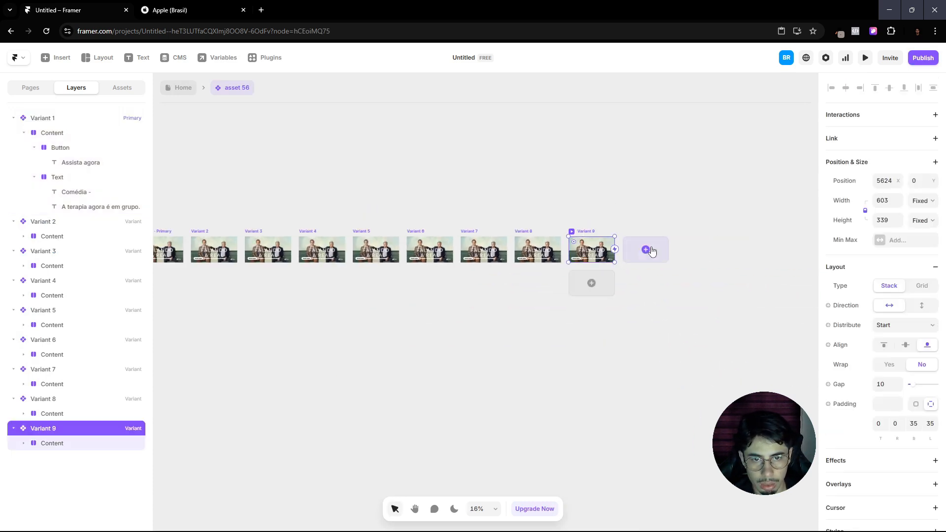
{"action": "left_click", "coordinate": [649, 251]}
{"action": "left_click", "coordinate": [548, 199]}
{"action": "left_click_drag", "start_coordinate": [396, 242], "coordinate": [804, 181]}
Step: Select Variant 2, close the inspector on the Apple page and view the "Como Vender a Lua" carousel banner
{"action": "scroll", "coordinate": [466, 206], "scroll_direction": "up", "scroll_amount": 5}
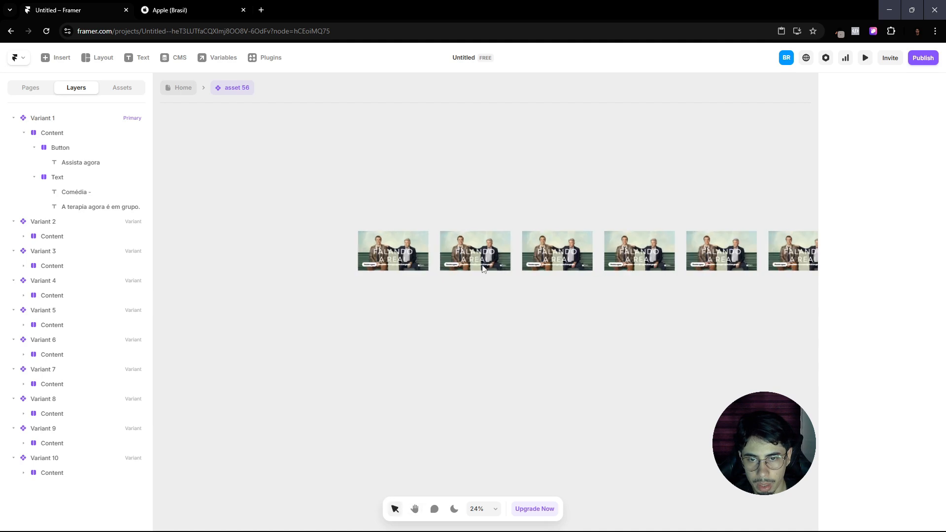
{"action": "left_click", "coordinate": [426, 206]}
{"action": "scroll", "coordinate": [495, 215], "scroll_direction": "up", "scroll_amount": 3}
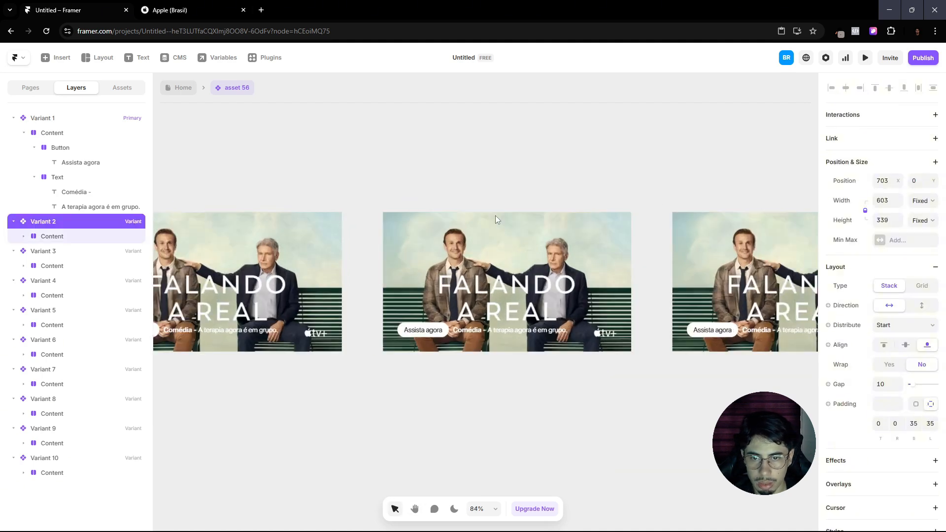
{"action": "left_click", "coordinate": [197, 6]}
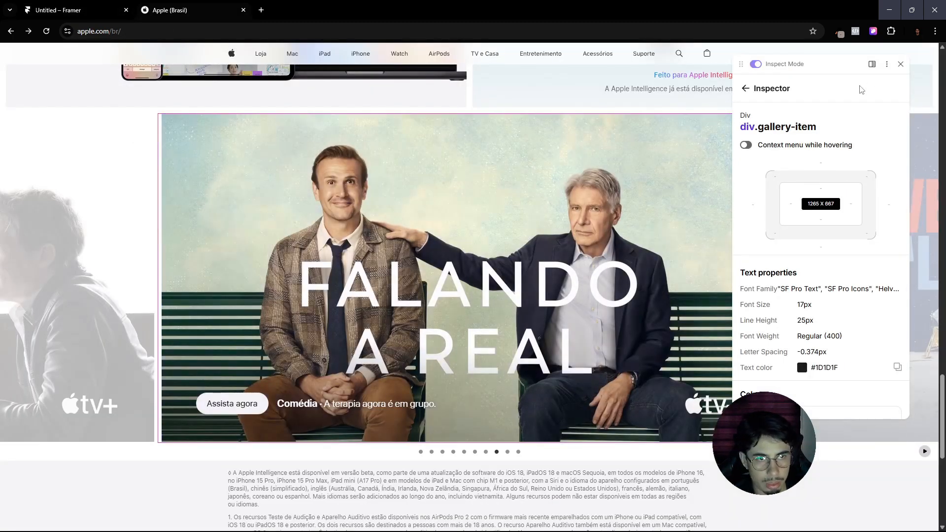
{"action": "left_click", "coordinate": [901, 64]}
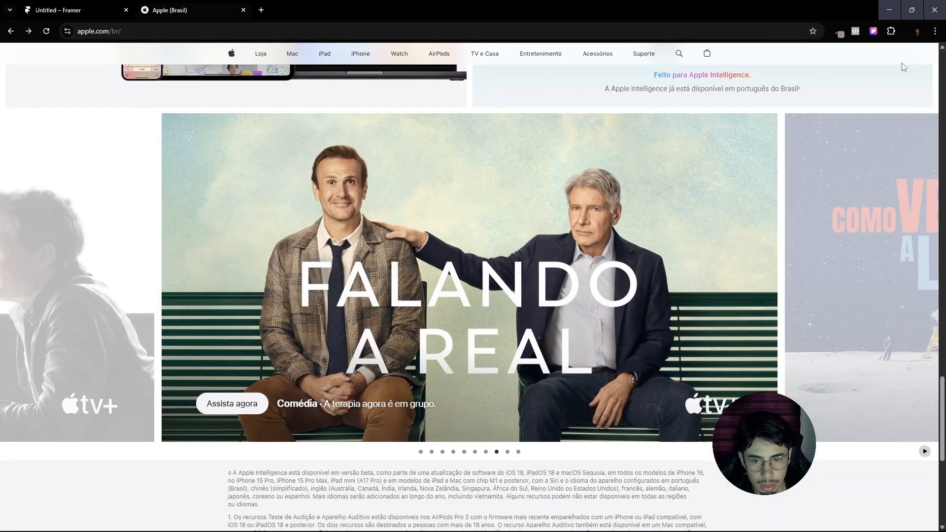
{"action": "left_click", "coordinate": [508, 452]}
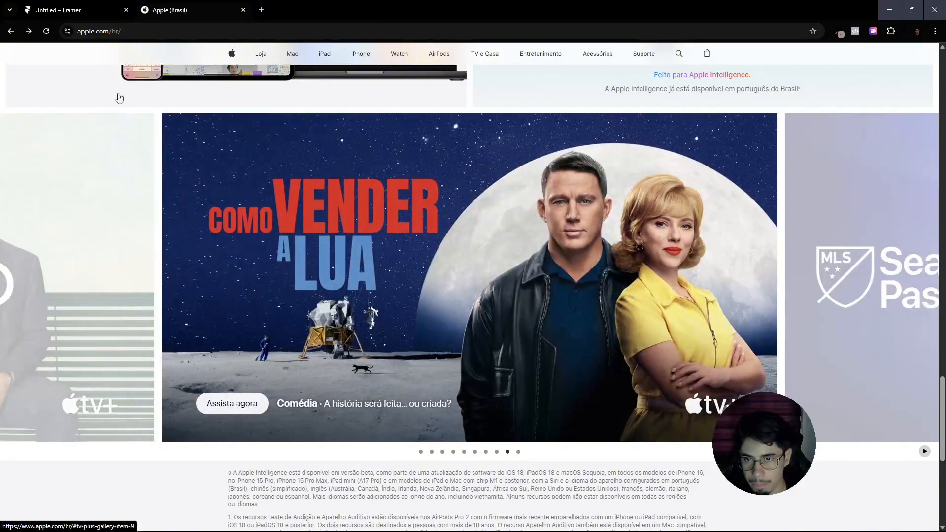
{"action": "left_click", "coordinate": [43, 6]}
{"action": "scroll", "coordinate": [867, 345], "scroll_direction": "down", "scroll_amount": 6}
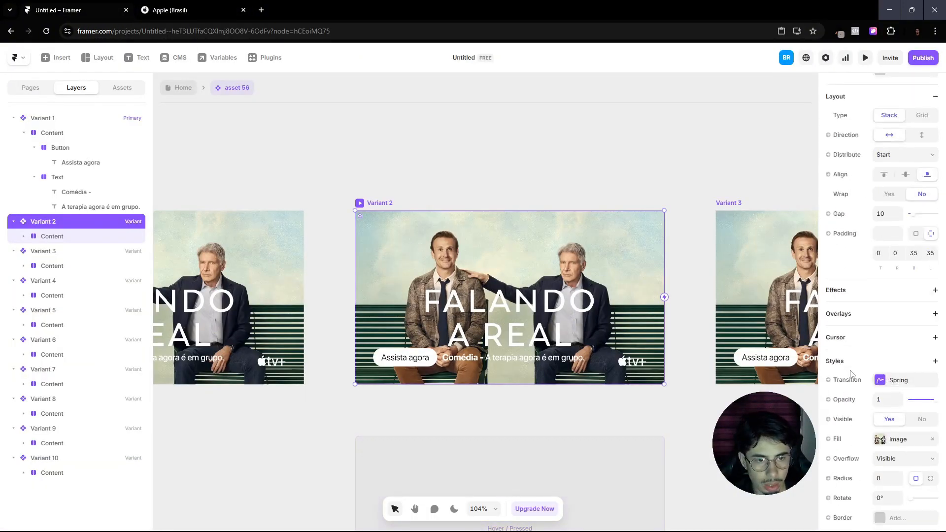
{"action": "left_click", "coordinate": [891, 297]}
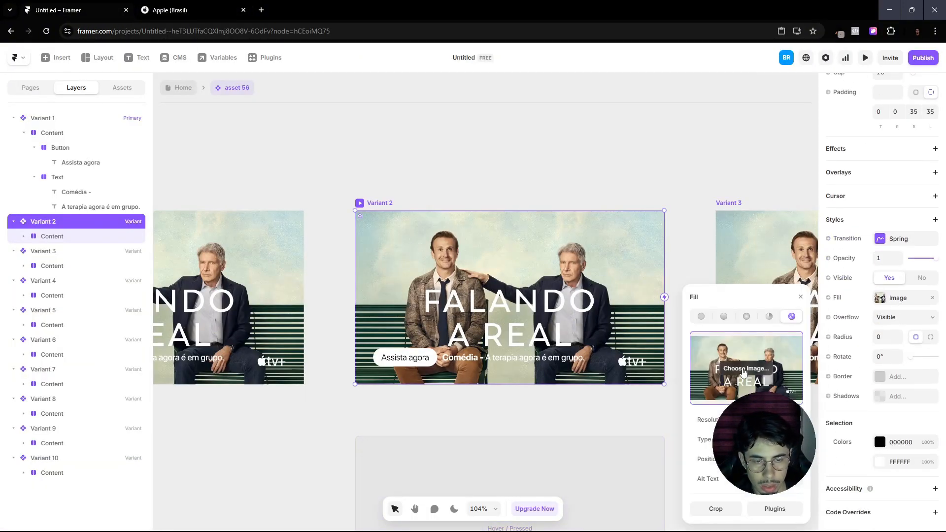
{"action": "left_click", "coordinate": [561, 417]}
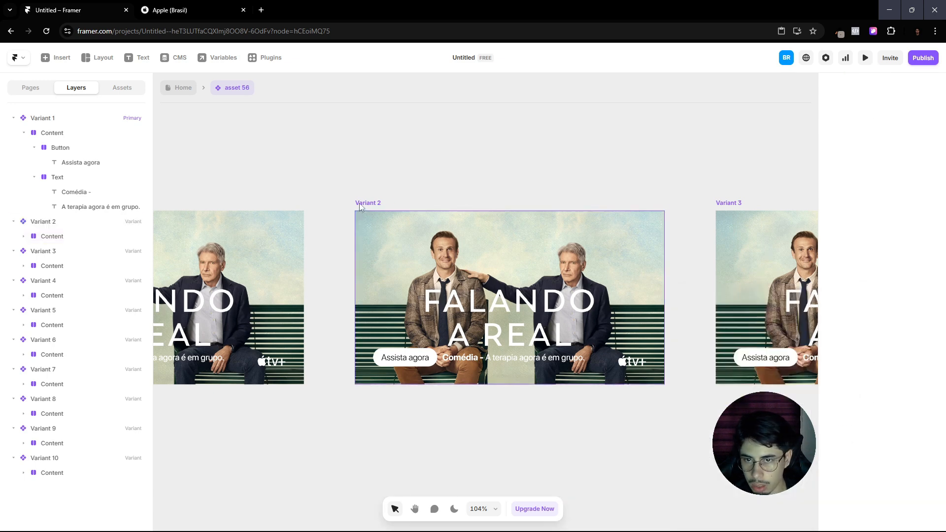
Step: Collapse the layer trees of Variant 1 and Variants 3 to 10, leaving only Variant 2 expanded
{"action": "left_click", "coordinate": [27, 226]}
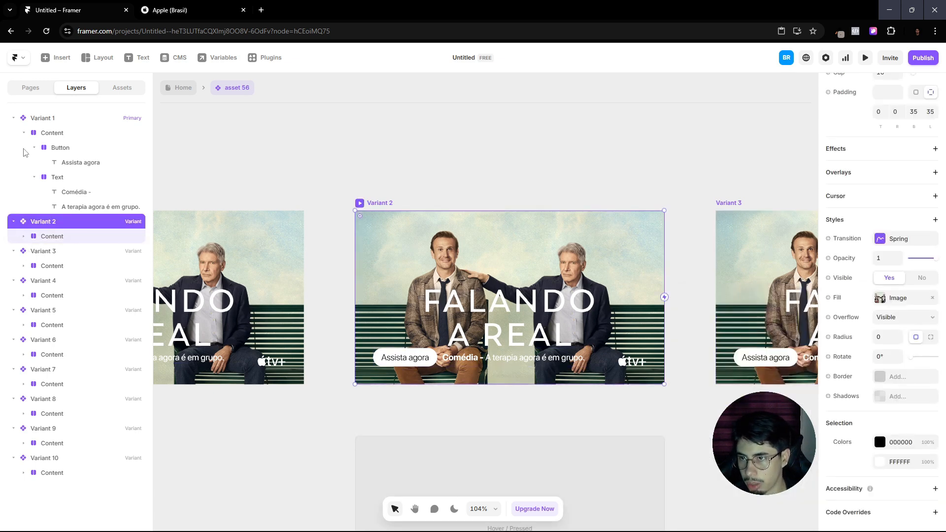
{"action": "left_click", "coordinate": [13, 118]}
{"action": "left_click", "coordinate": [13, 162]}
{"action": "left_click", "coordinate": [13, 177]}
{"action": "left_click", "coordinate": [14, 192]}
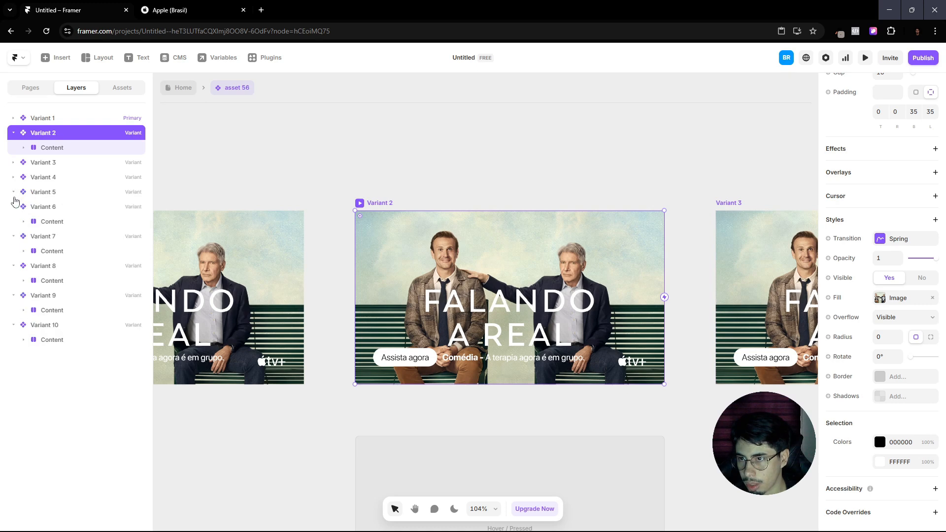
{"action": "left_click", "coordinate": [13, 207]}
{"action": "left_click", "coordinate": [13, 221]}
{"action": "left_click", "coordinate": [14, 236]}
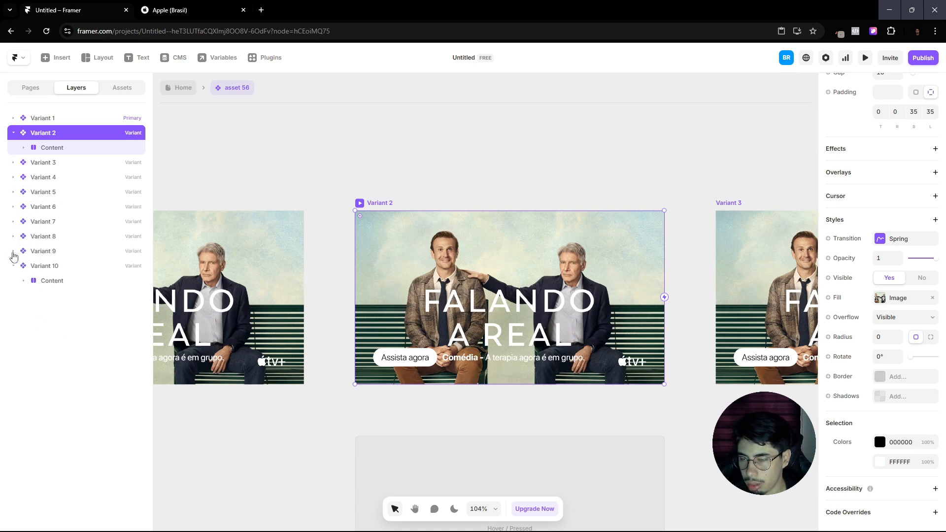
Step: Look up the asset name of the "Como Vender a Lua" image in Figma, check the APPLE ASSETS folder and return to Framer
{"action": "mouse_move", "coordinate": [443, 530]}
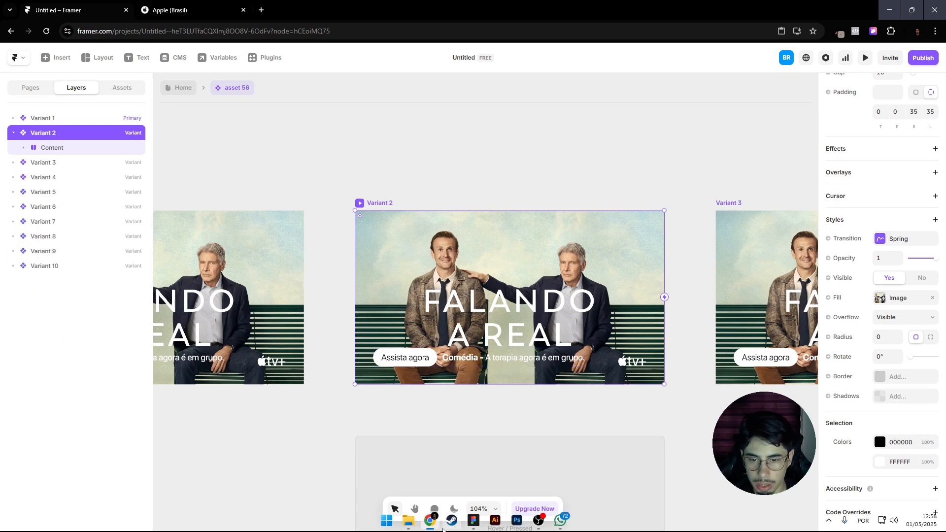
{"action": "left_click", "coordinate": [408, 520]}
{"action": "scroll", "coordinate": [343, 297], "scroll_direction": "down", "scroll_amount": 15}
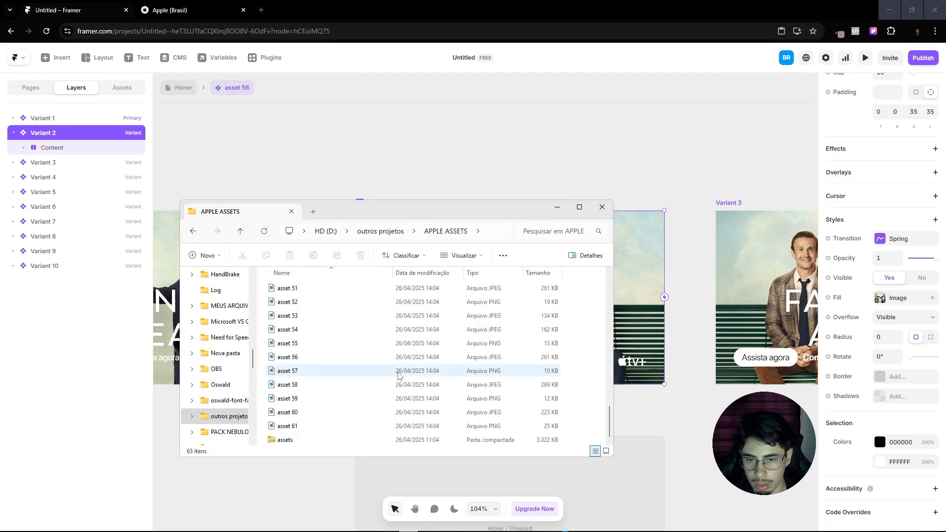
{"action": "left_click", "coordinate": [375, 459]}
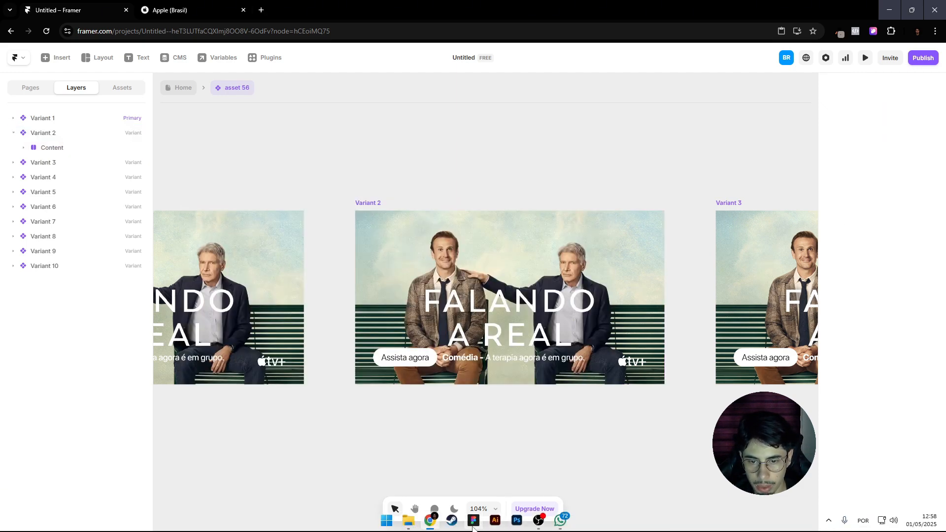
{"action": "left_click", "coordinate": [473, 521]}
{"action": "key", "text": "Escape"}
{"action": "left_click", "coordinate": [654, 155]}
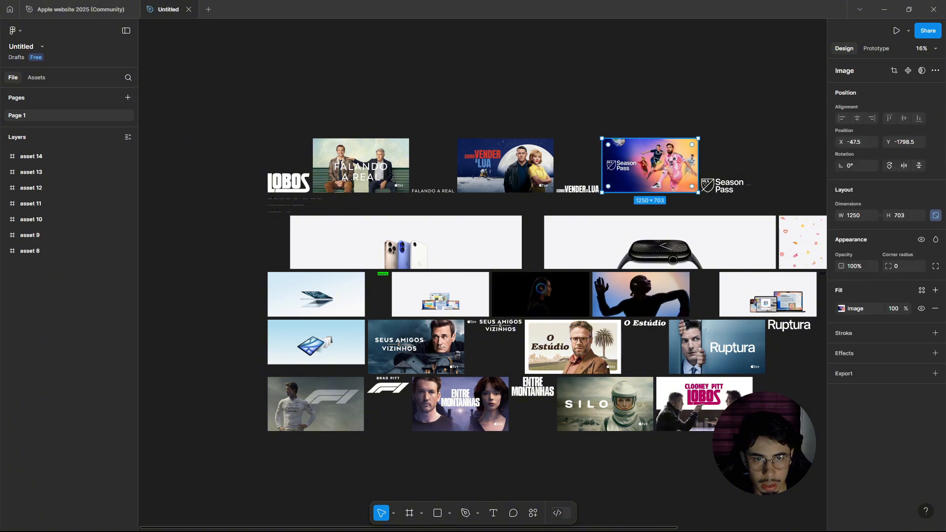
{"action": "left_click", "coordinate": [91, 472]}
{"action": "key", "text": "shift+2"}
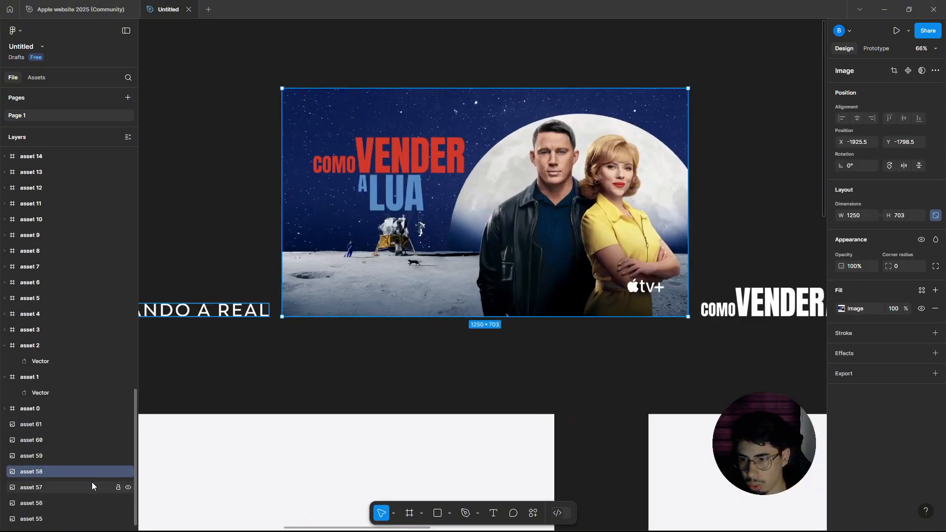
{"action": "mouse_move", "coordinate": [381, 531]}
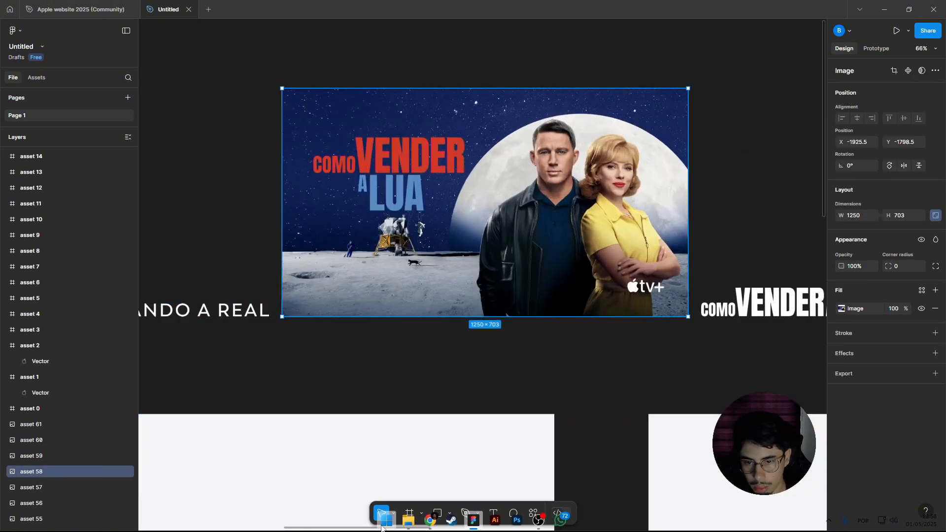
{"action": "left_click", "coordinate": [408, 521]}
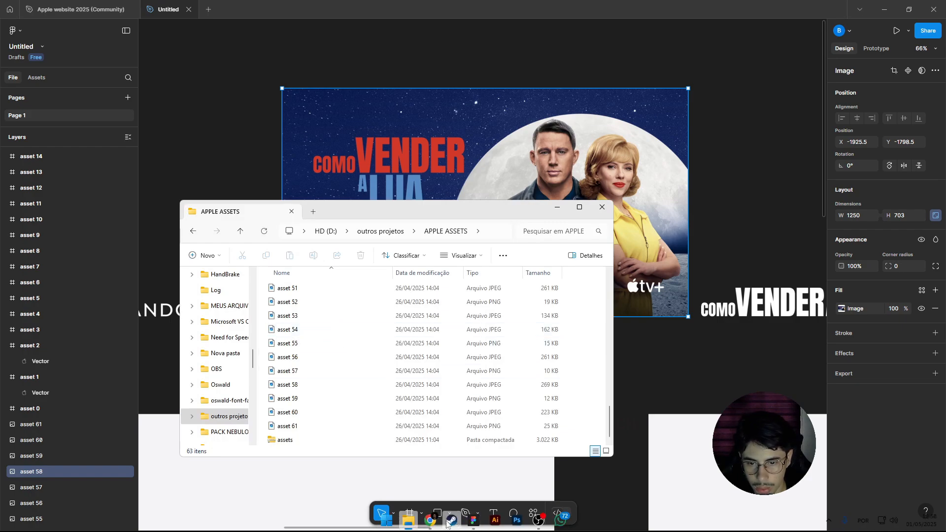
{"action": "left_click", "coordinate": [426, 525]}
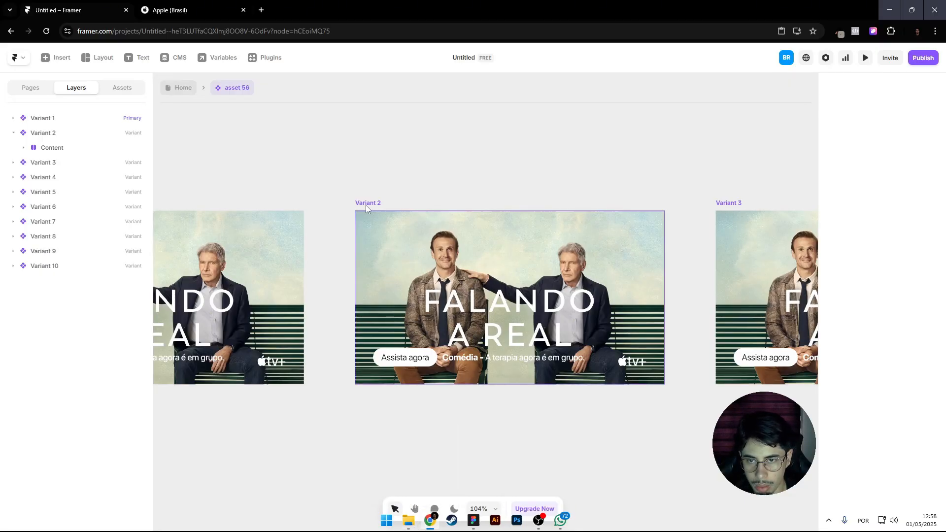
Step: Replace Variant 2's fill image with asset 58 from the APPLE ASSETS folder in outros projetos, closing the fill settings
{"action": "left_click", "coordinate": [896, 298]}
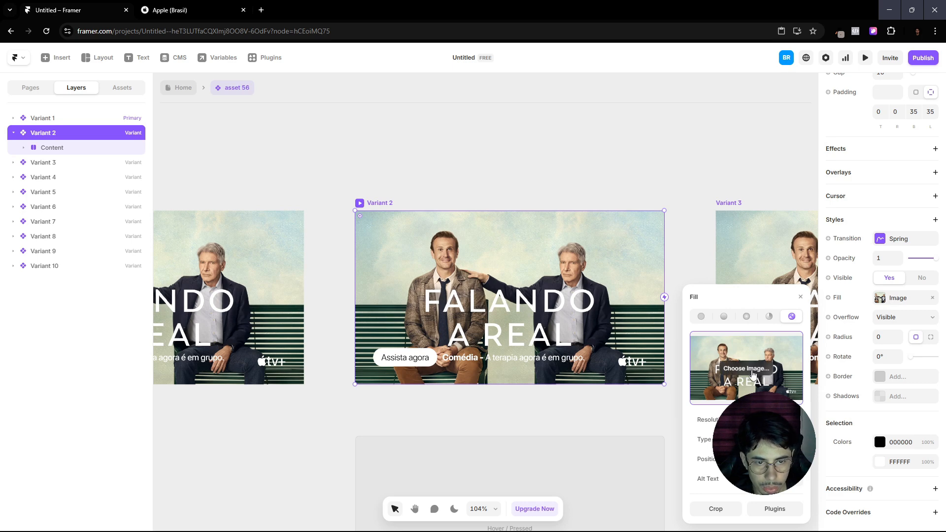
{"action": "left_click", "coordinate": [704, 355]}
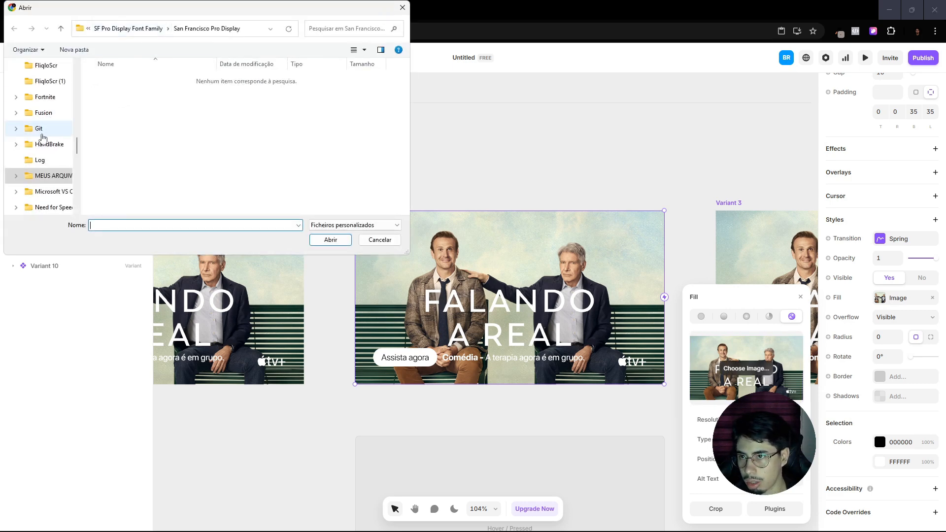
{"action": "scroll", "coordinate": [39, 149], "scroll_direction": "up", "scroll_amount": 2}
{"action": "scroll", "coordinate": [38, 150], "scroll_direction": "down", "scroll_amount": 1}
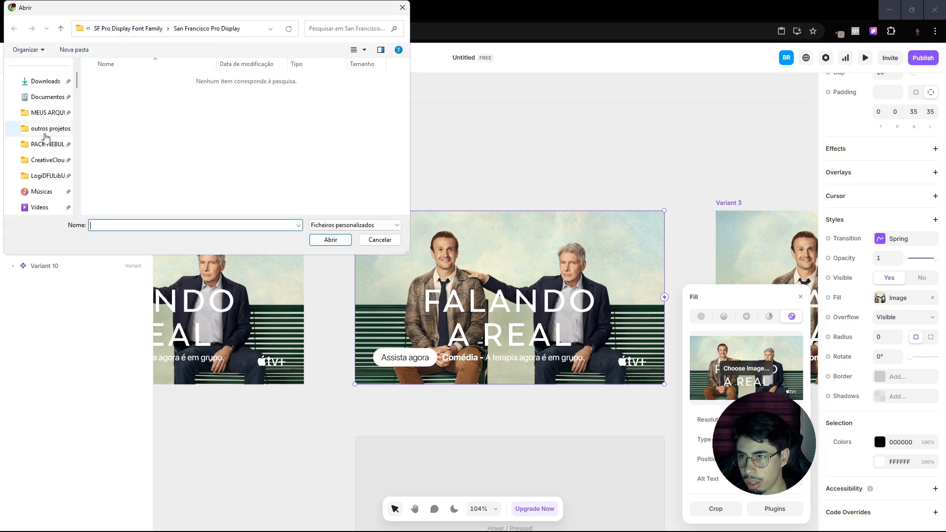
{"action": "left_click", "coordinate": [46, 129]}
{"action": "double_click", "coordinate": [178, 85]}
{"action": "scroll", "coordinate": [238, 142], "scroll_direction": "down", "scroll_amount": 10}
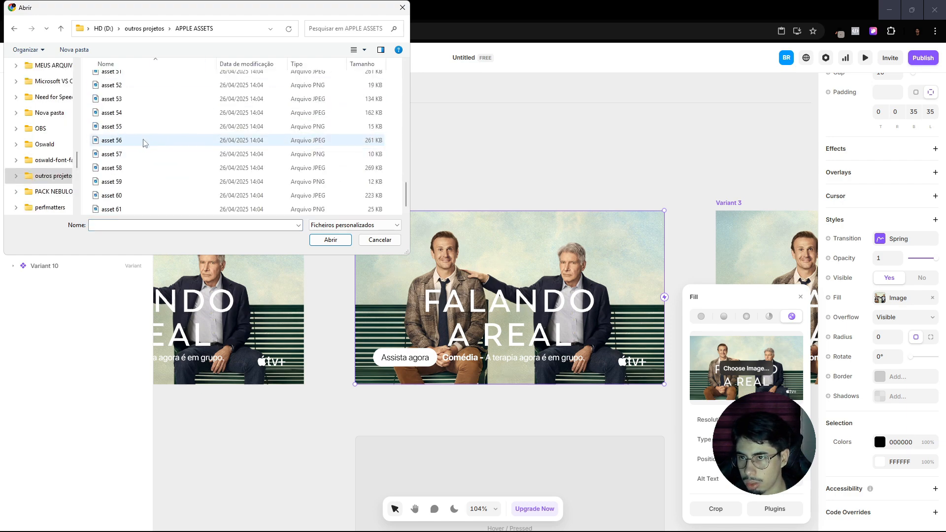
{"action": "scroll", "coordinate": [144, 143], "scroll_direction": "down", "scroll_amount": 2}
{"action": "left_click", "coordinate": [142, 167]}
{"action": "left_click", "coordinate": [330, 240]}
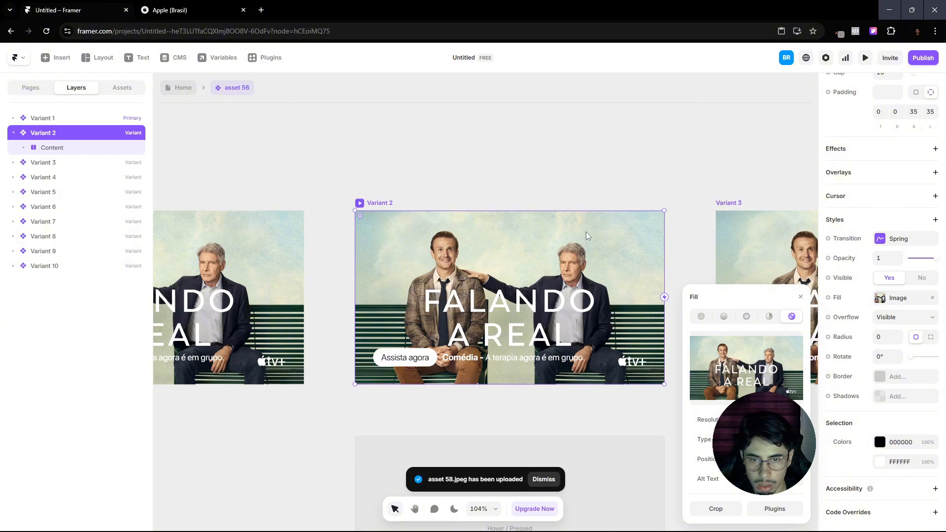
{"action": "left_click", "coordinate": [581, 176]}
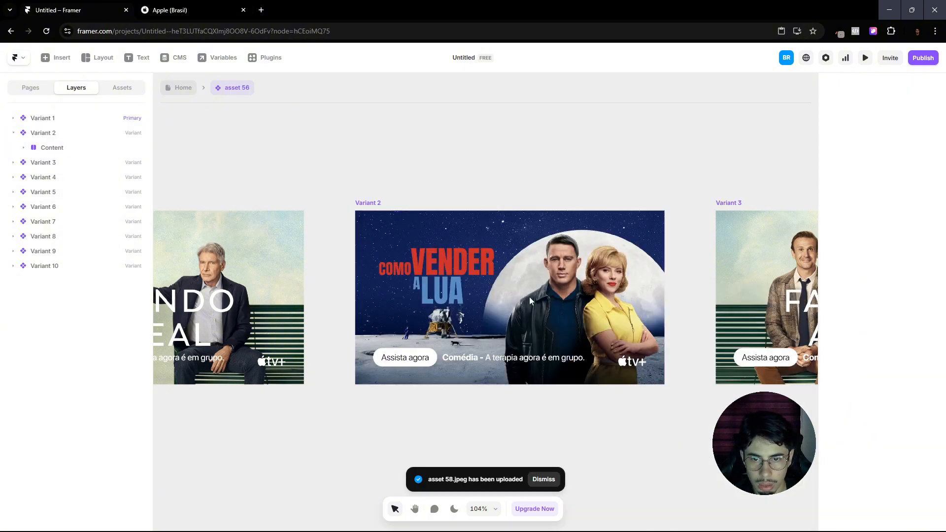
Step: Check the button and description texts of the "Como Vender a Lua" banner on the Apple page and return to Framer
{"action": "scroll", "coordinate": [448, 346], "scroll_direction": "up", "scroll_amount": 4}
{"action": "scroll", "coordinate": [448, 362], "scroll_direction": "down", "scroll_amount": 4}
{"action": "left_click", "coordinate": [424, 366]}
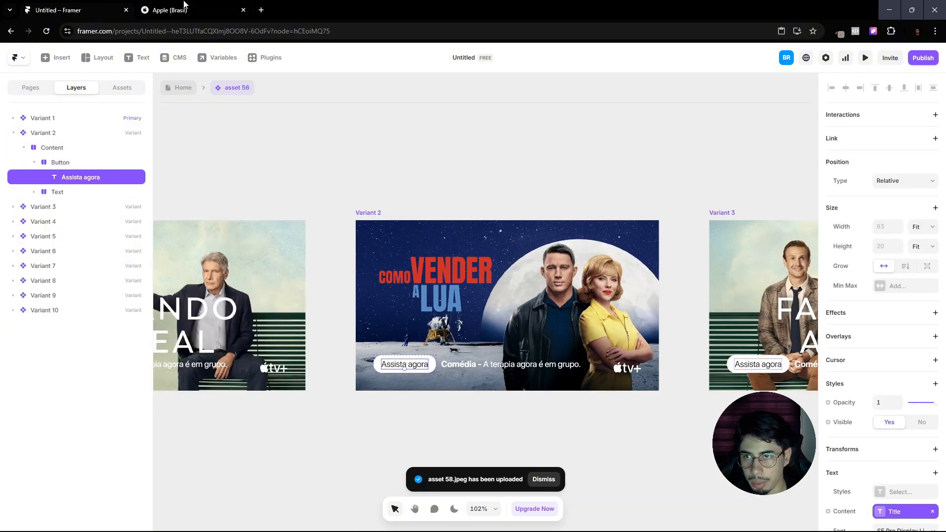
{"action": "left_click", "coordinate": [184, 6]}
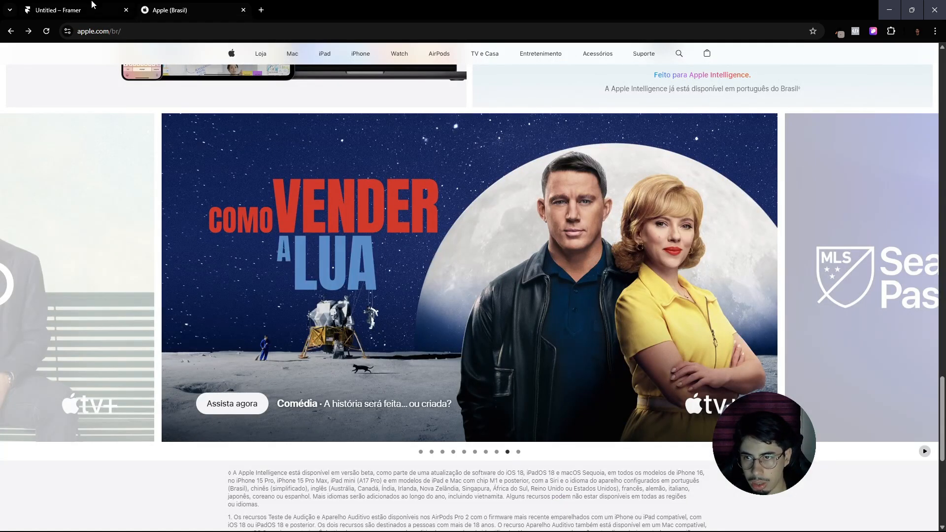
{"action": "left_click", "coordinate": [125, 5]}
{"action": "left_click", "coordinate": [180, 5]}
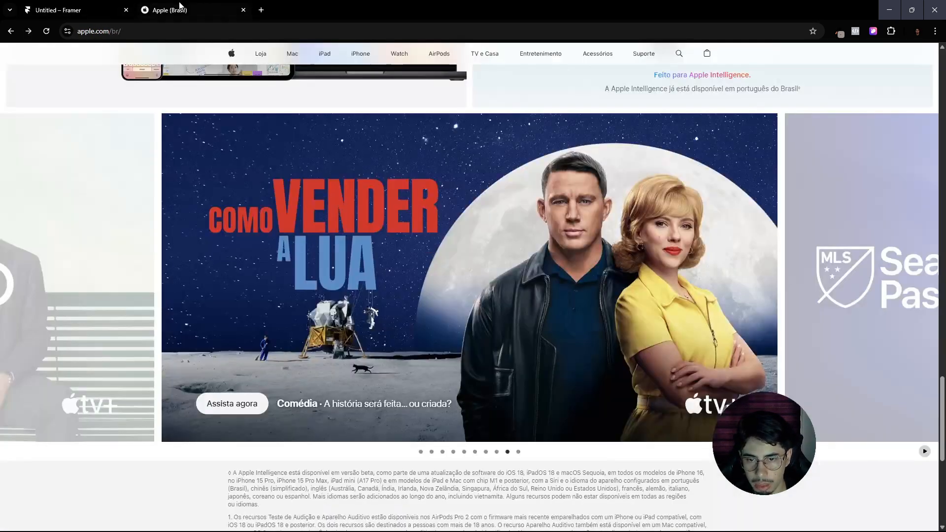
{"action": "left_click", "coordinate": [68, 4]}
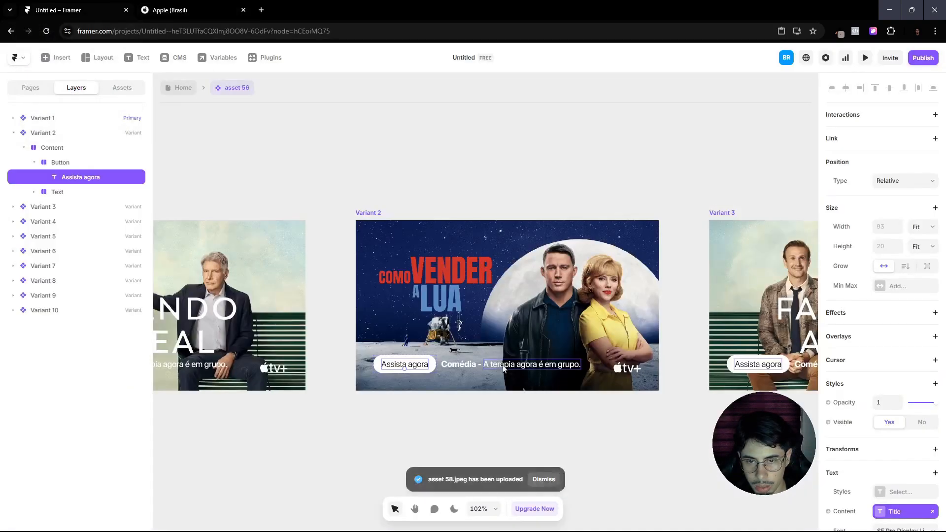
Step: Examine the content settings of the description text and the "Assista agora" button text in Variant 2
{"action": "left_click", "coordinate": [529, 370]}
{"action": "scroll", "coordinate": [875, 423], "scroll_direction": "down", "scroll_amount": 4}
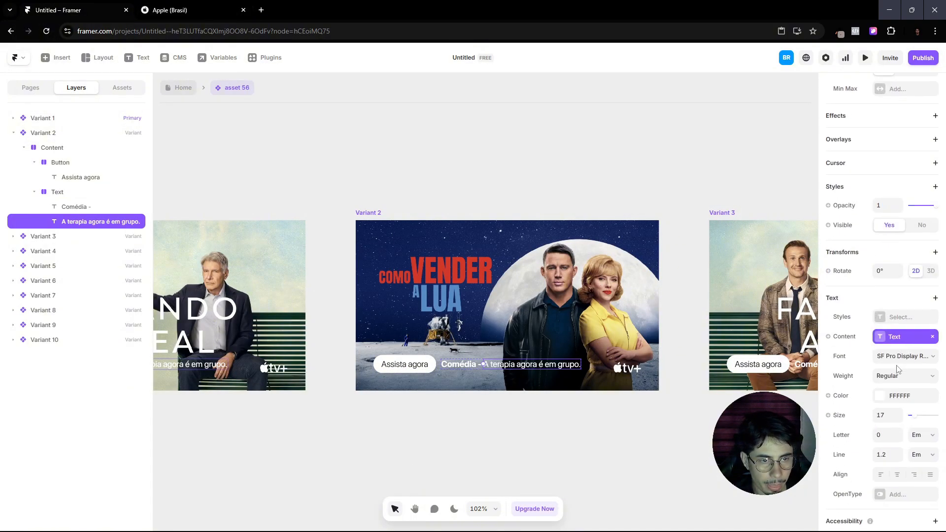
{"action": "left_click", "coordinate": [611, 447]}
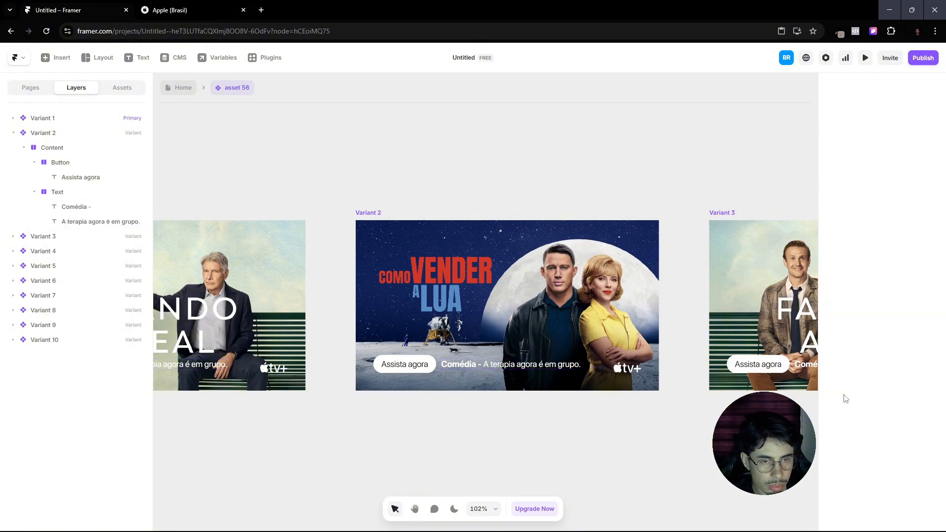
{"action": "left_click", "coordinate": [523, 371]}
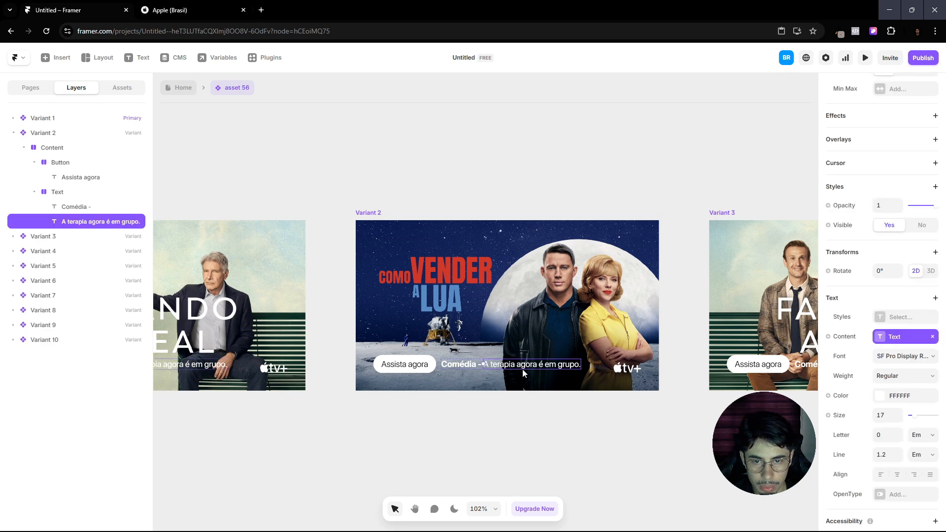
{"action": "left_click", "coordinate": [684, 427]}
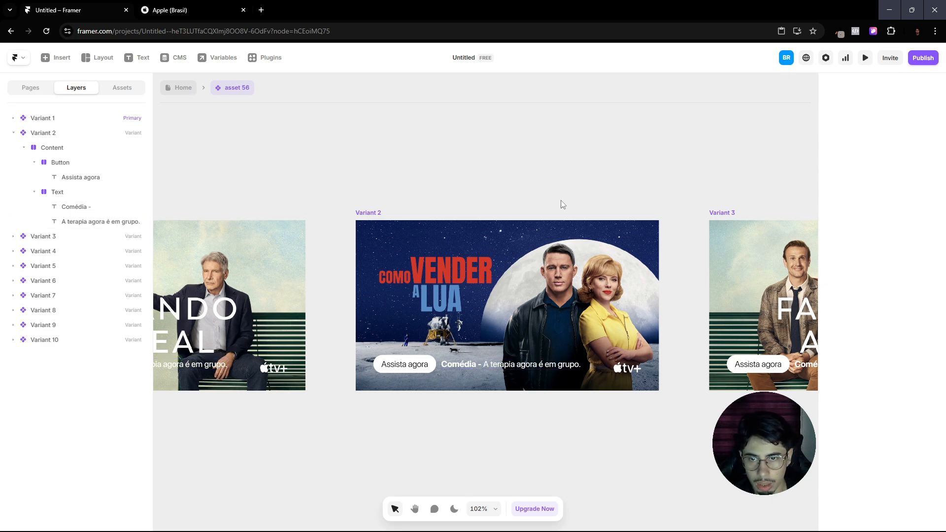
{"action": "left_click_drag", "start_coordinate": [563, 204], "coordinate": [230, 194]}
{"action": "left_click", "coordinate": [374, 211]}
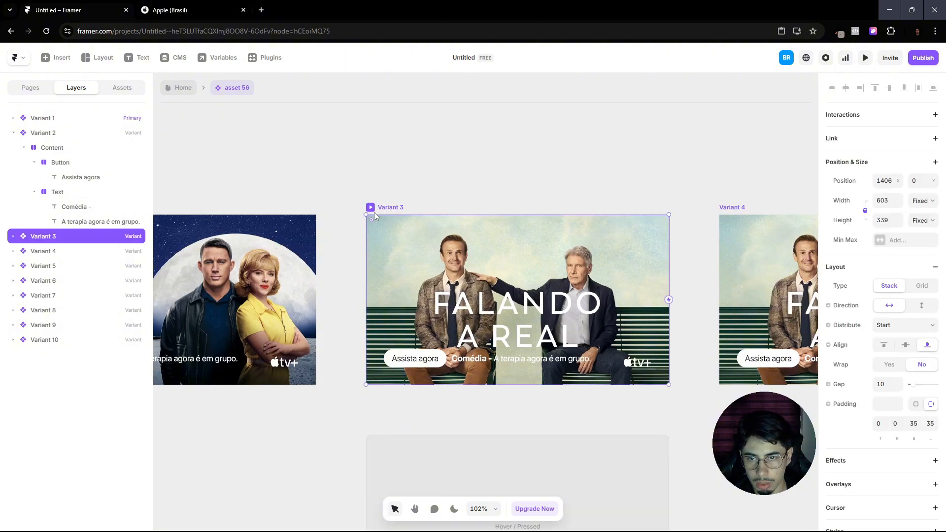
{"action": "scroll", "coordinate": [374, 212], "scroll_direction": "down", "scroll_amount": 5}
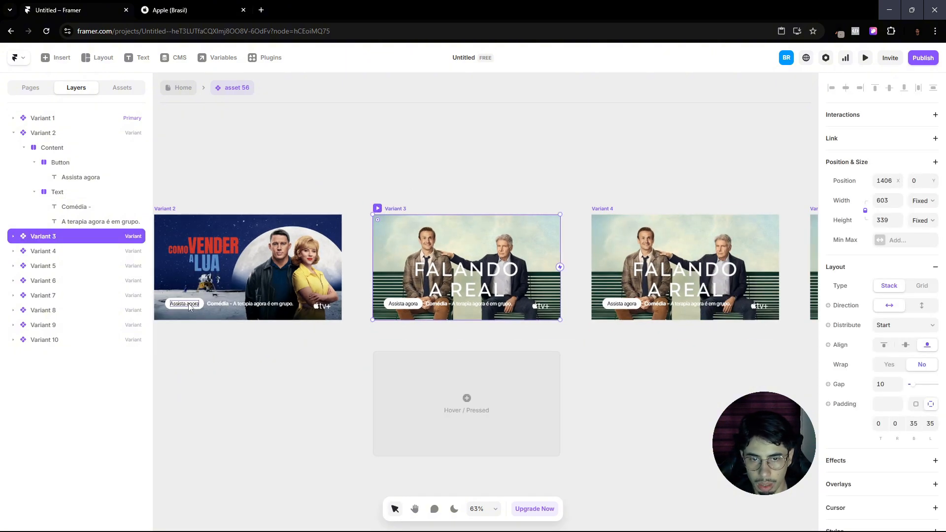
{"action": "left_click", "coordinate": [253, 343]}
{"action": "left_click", "coordinate": [183, 306]}
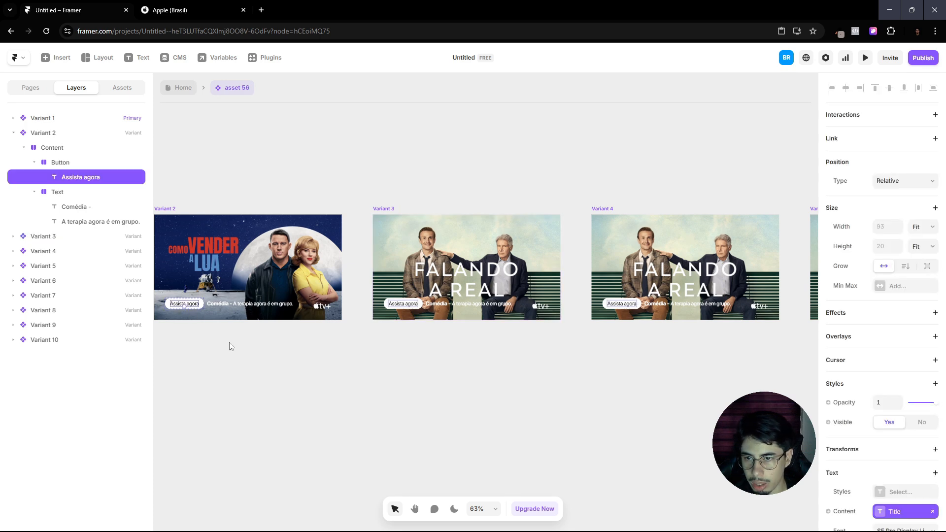
{"action": "left_click", "coordinate": [229, 343]}
Step: Select Variant 3, view the MLS Season Pass carousel banner on the Apple page and return to Framer
{"action": "left_click", "coordinate": [386, 209]}
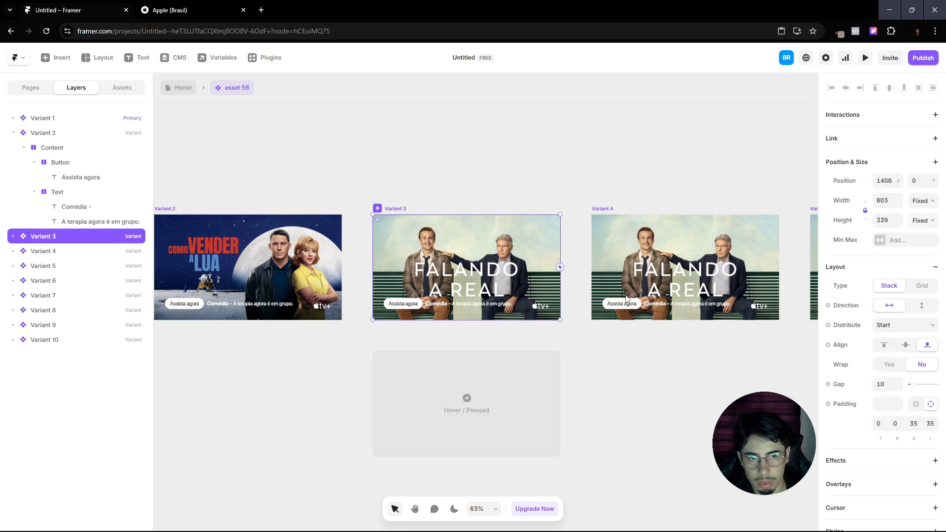
{"action": "scroll", "coordinate": [902, 296], "scroll_direction": "down", "scroll_amount": 6}
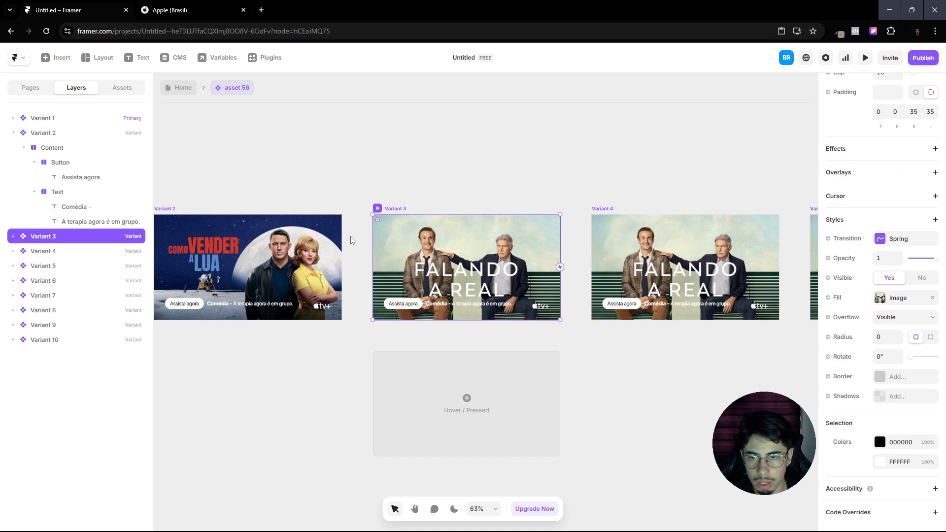
{"action": "left_click", "coordinate": [156, 6]}
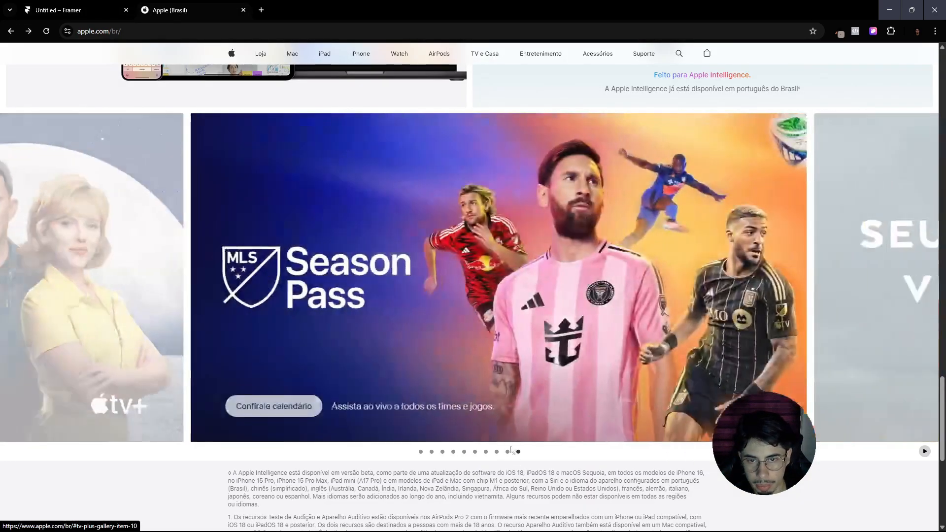
{"action": "left_click", "coordinate": [27, 6]}
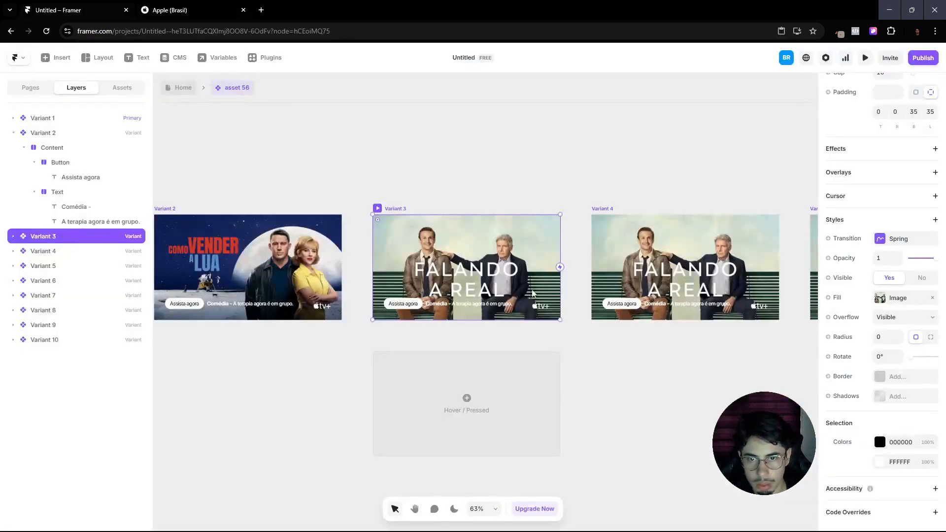
Step: Open Variant 3's image fill and look up the asset name of the MLS Season Pass image in Figma
{"action": "left_click", "coordinate": [889, 299]}
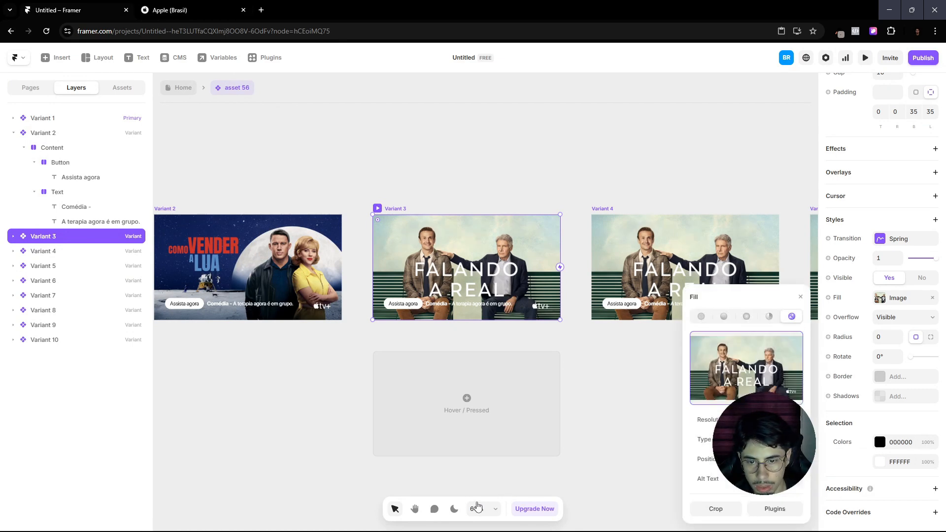
{"action": "left_click", "coordinate": [467, 518]}
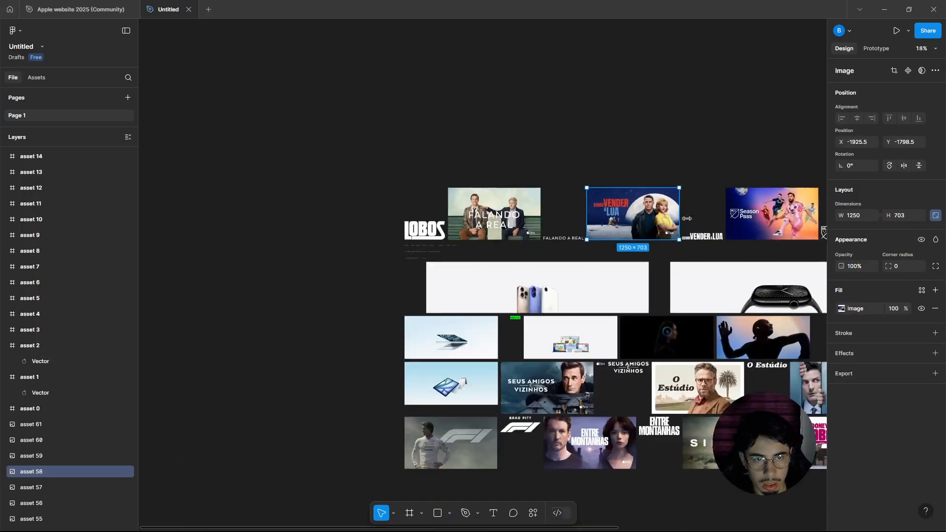
{"action": "left_click", "coordinate": [744, 216]}
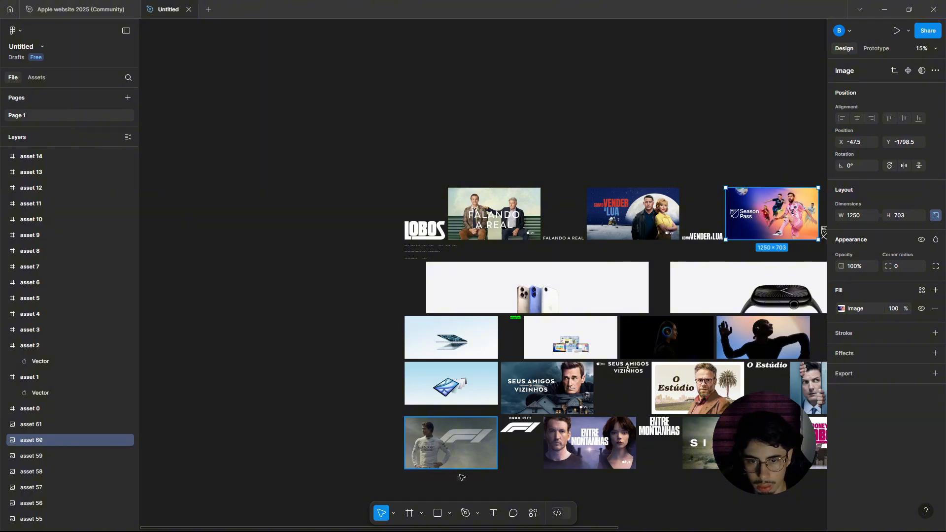
{"action": "left_click", "coordinate": [474, 520]}
Step: Replace Variant 3's fill image with asset 60 from the APPLE ASSETS folder and deselect the variant
{"action": "left_click", "coordinate": [741, 373]}
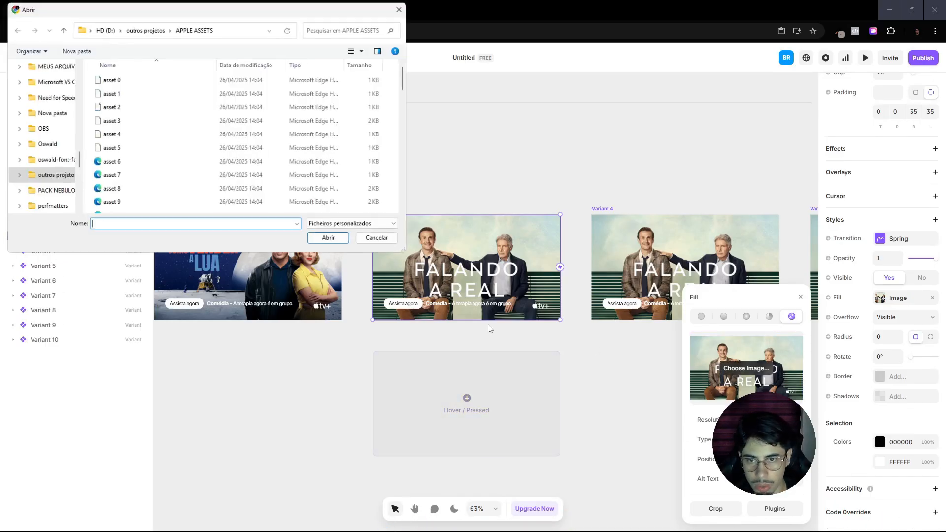
{"action": "scroll", "coordinate": [211, 140], "scroll_direction": "down", "scroll_amount": 17}
{"action": "left_click", "coordinate": [163, 195]}
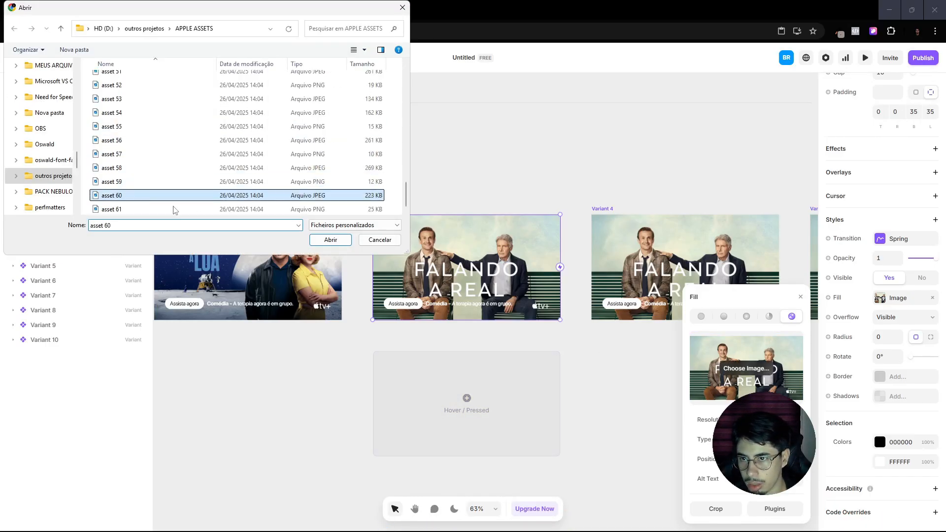
{"action": "left_click", "coordinate": [329, 240]}
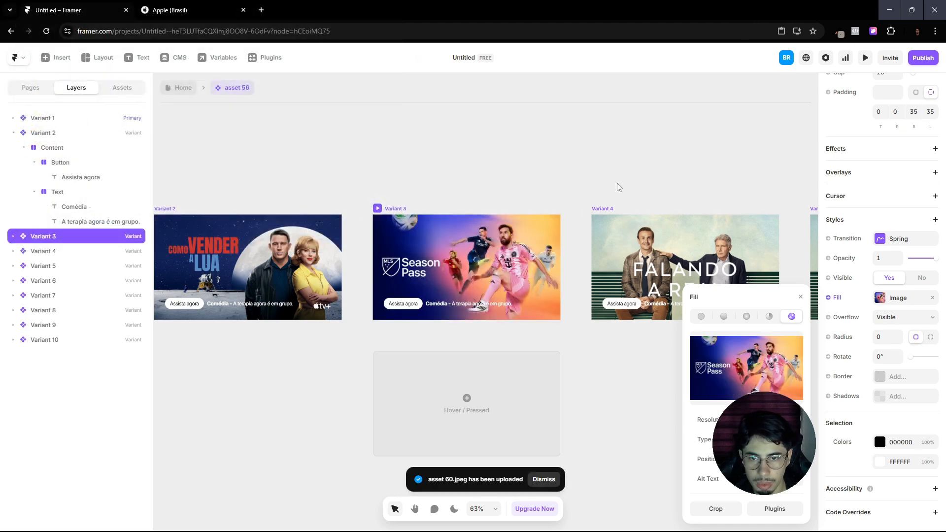
{"action": "left_click", "coordinate": [616, 187]}
Step: Check the MLS Season Pass banner's texts on the Apple page and examine the button and its text layer in Variant 3
{"action": "left_click", "coordinate": [180, 9]}
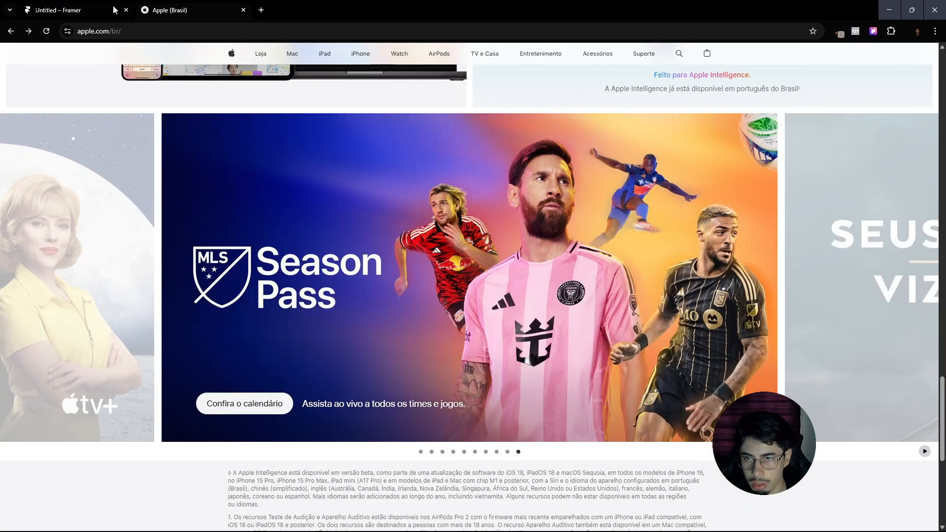
{"action": "left_click", "coordinate": [114, 10]}
{"action": "left_click", "coordinate": [413, 305]}
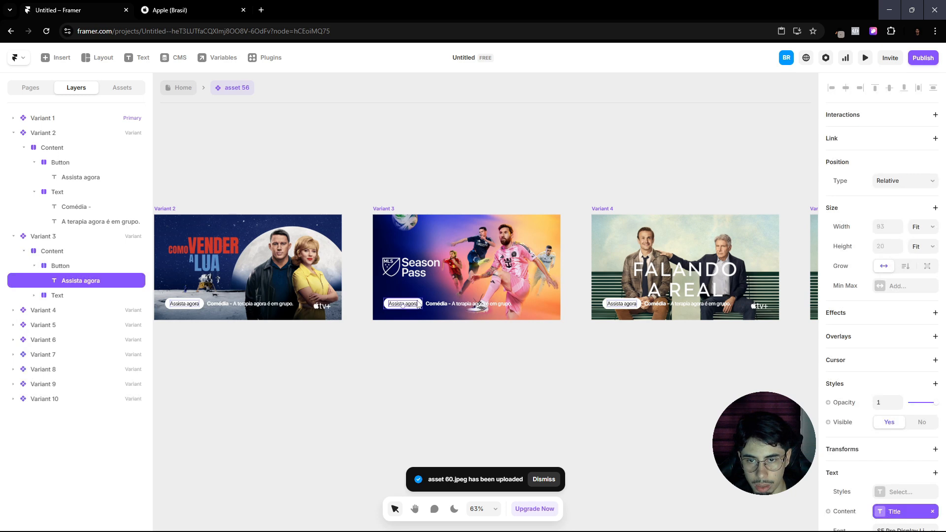
{"action": "left_click", "coordinate": [420, 304]}
{"action": "scroll", "coordinate": [854, 379], "scroll_direction": "down", "scroll_amount": 7}
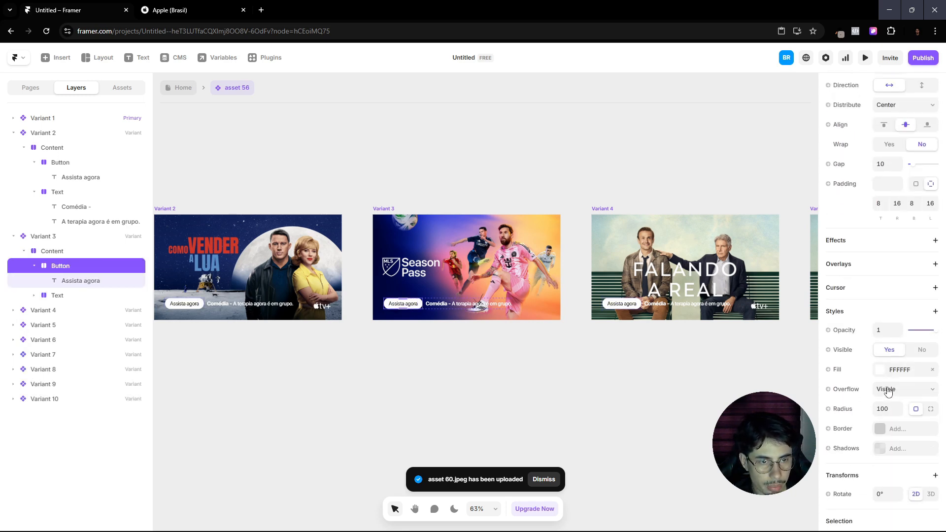
{"action": "left_click", "coordinate": [411, 306]}
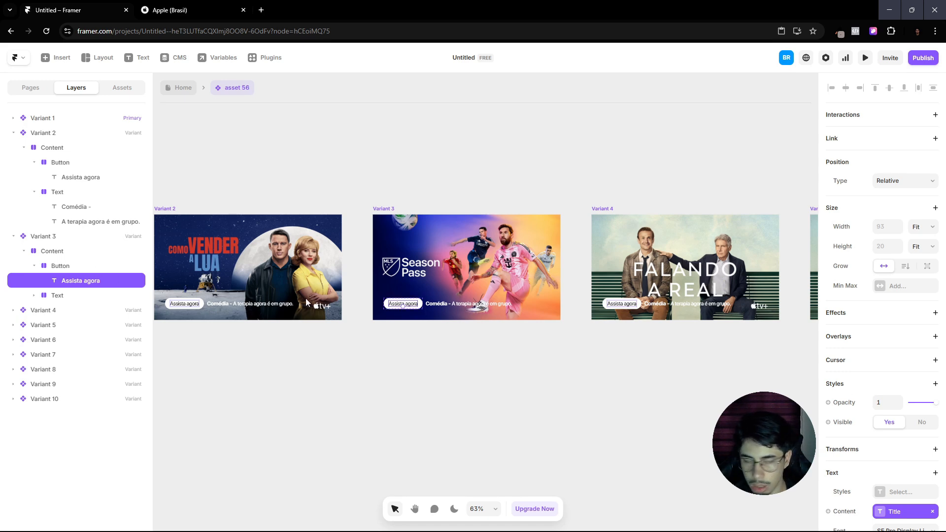
{"action": "scroll", "coordinate": [899, 473], "scroll_direction": "down", "scroll_amount": 3}
{"action": "scroll", "coordinate": [887, 444], "scroll_direction": "up", "scroll_amount": 2}
{"action": "left_click", "coordinate": [532, 376]}
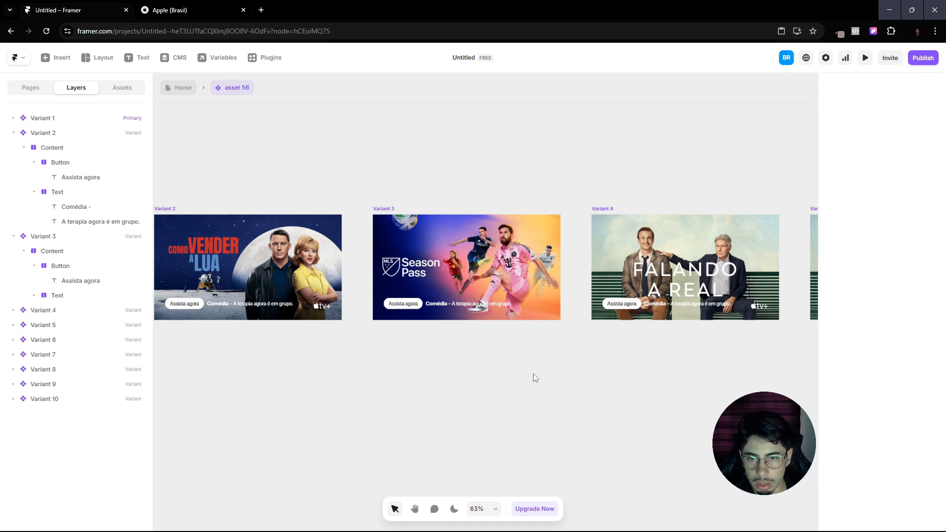
Step: Select Variant 4, view the "Seus Amigos e Vizinhos" carousel banner on the Apple page and return to Framer
{"action": "left_click_drag", "start_coordinate": [616, 331], "coordinate": [410, 367]}
{"action": "left_click", "coordinate": [398, 252]}
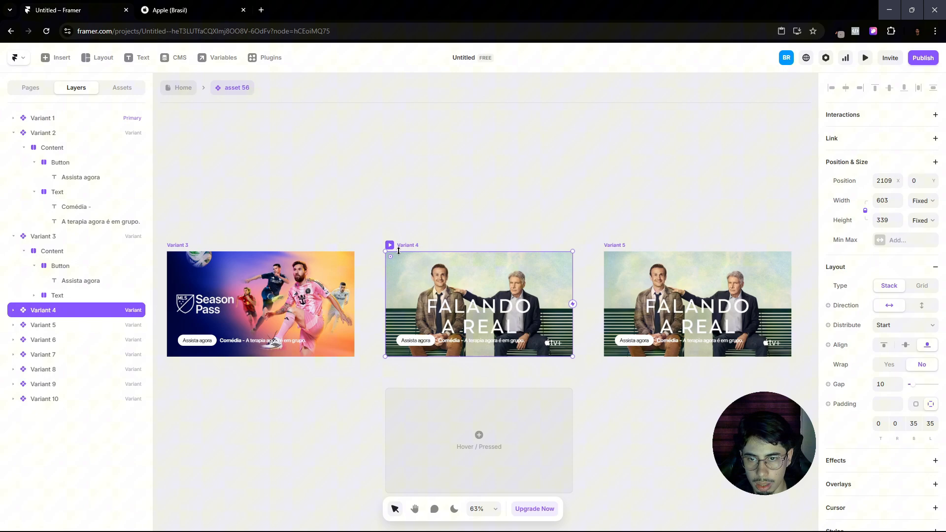
{"action": "left_click", "coordinate": [153, 6]}
{"action": "left_click", "coordinate": [422, 452]}
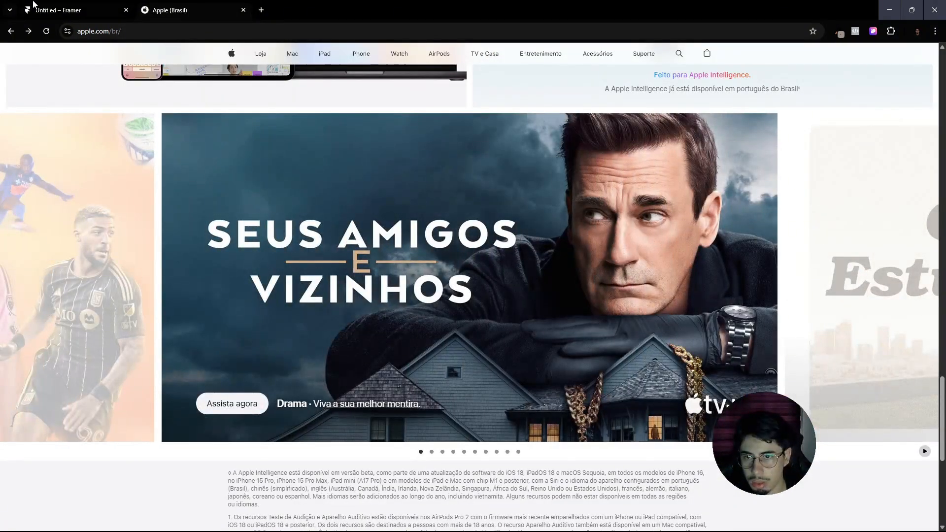
{"action": "left_click", "coordinate": [40, 6]}
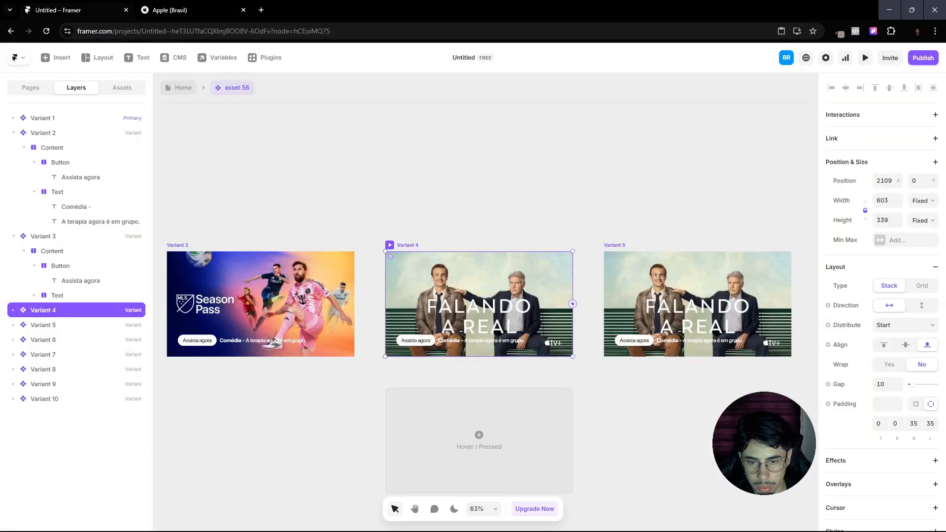
Step: Switch to Figma, look up the asset name of the "Seus Amigos e Vizinhos" image and return to Framer
{"action": "left_click", "coordinate": [473, 521]}
{"action": "scroll", "coordinate": [611, 296], "scroll_direction": "down", "scroll_amount": 1}
{"action": "left_click", "coordinate": [572, 382]}
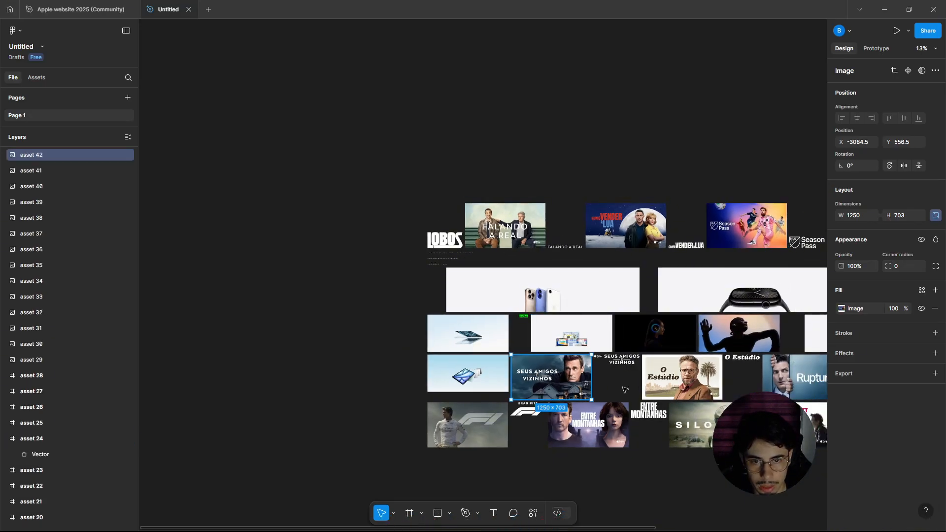
{"action": "key", "text": "alt+Tab"}
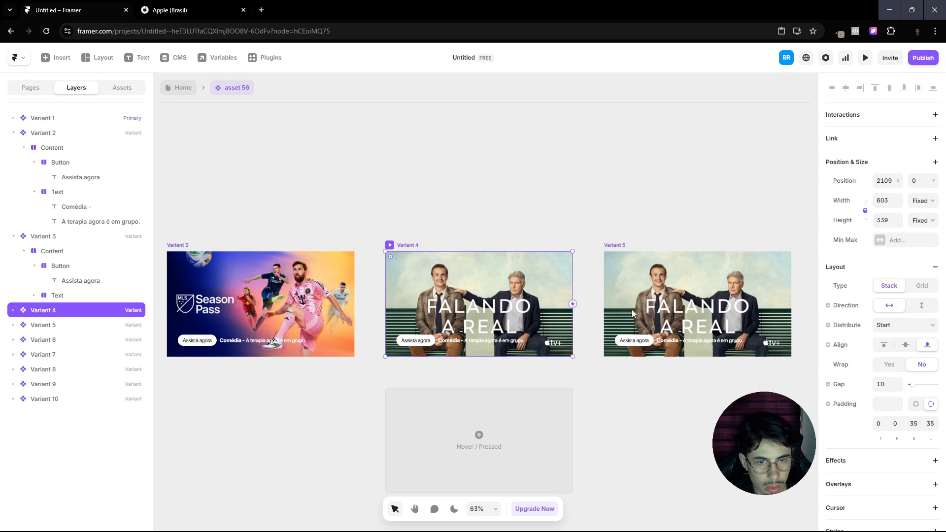
Step: Replace Variant 4's fill image with asset 42 from the APPLE ASSETS folder and deselect the variant
{"action": "scroll", "coordinate": [904, 401], "scroll_direction": "down", "scroll_amount": 6}
{"action": "left_click", "coordinate": [891, 315]}
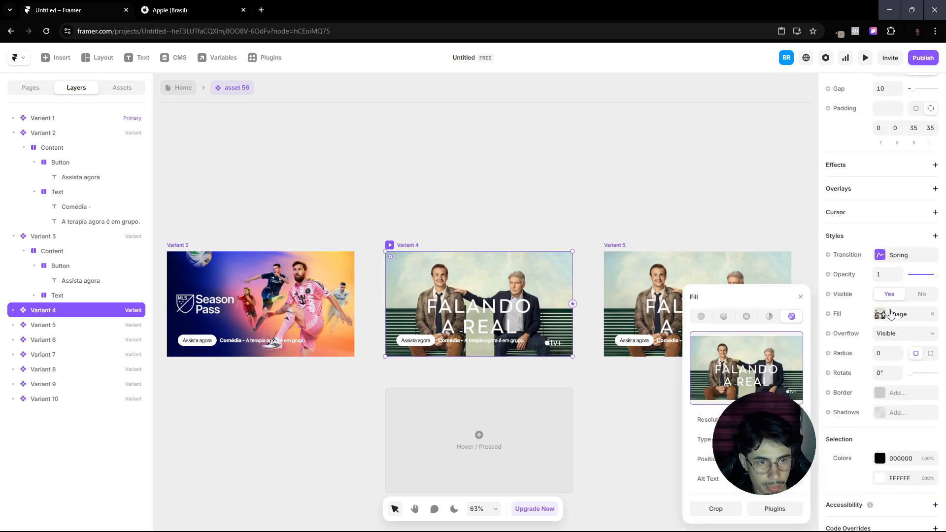
{"action": "left_click", "coordinate": [756, 371]}
{"action": "scroll", "coordinate": [181, 142], "scroll_direction": "down", "scroll_amount": 13}
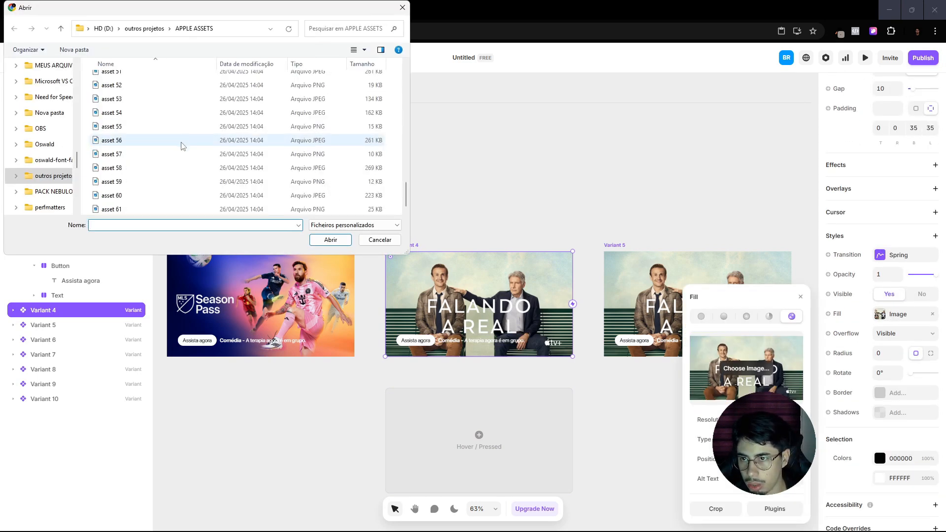
{"action": "left_click", "coordinate": [111, 104]}
{"action": "left_click", "coordinate": [330, 240]}
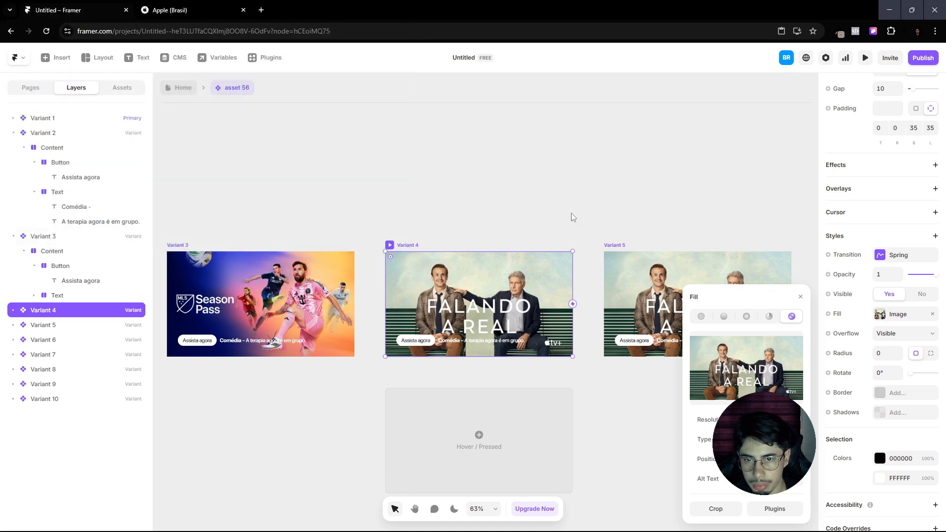
{"action": "left_click", "coordinate": [582, 217]}
{"action": "scroll", "coordinate": [599, 217], "scroll_direction": "up", "scroll_amount": 5, "text": "ctrl"}
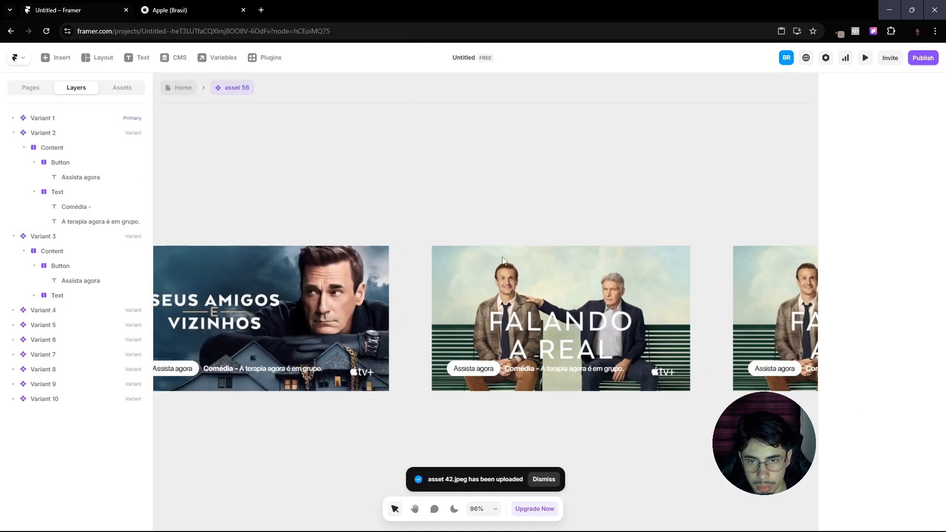
Step: Select Variant 5, view the "O Estúdio" carousel banner on the Apple page and look up its image's asset name in Figma
{"action": "left_click", "coordinate": [447, 243]}
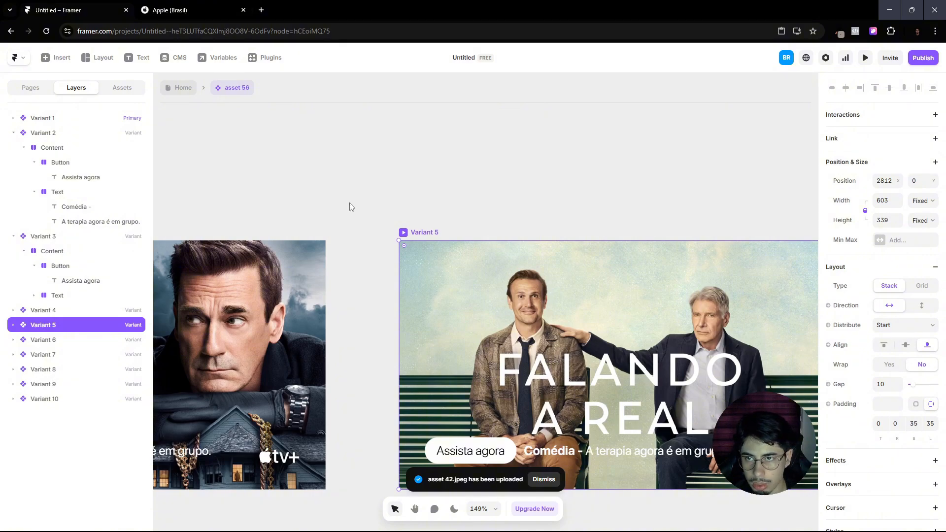
{"action": "key", "text": "ctrl+Tab"}
{"action": "left_click", "coordinate": [432, 451]}
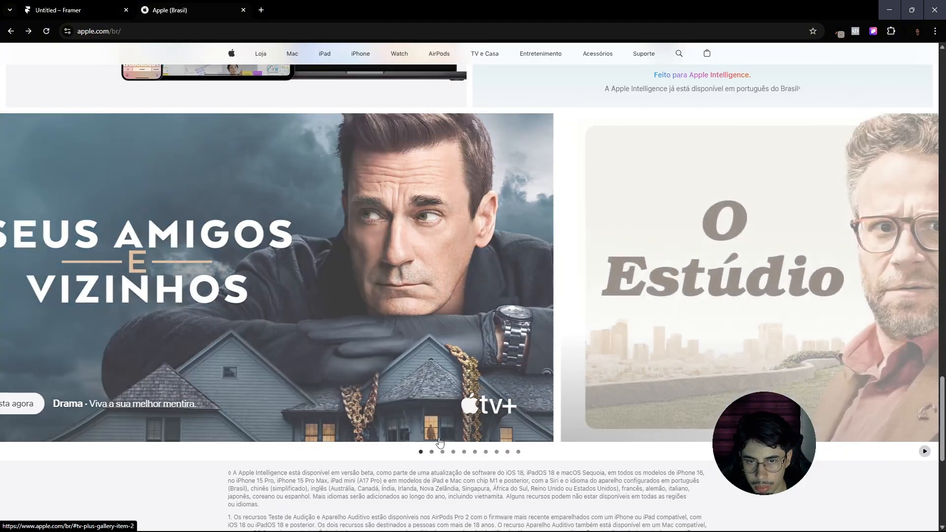
{"action": "key", "text": "alt+Tab"}
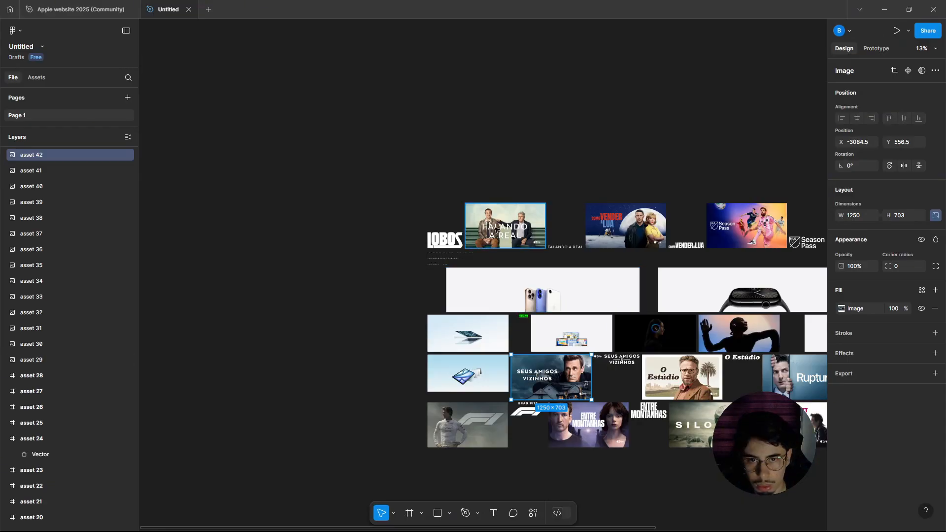
{"action": "key", "text": "ctrl+v"}
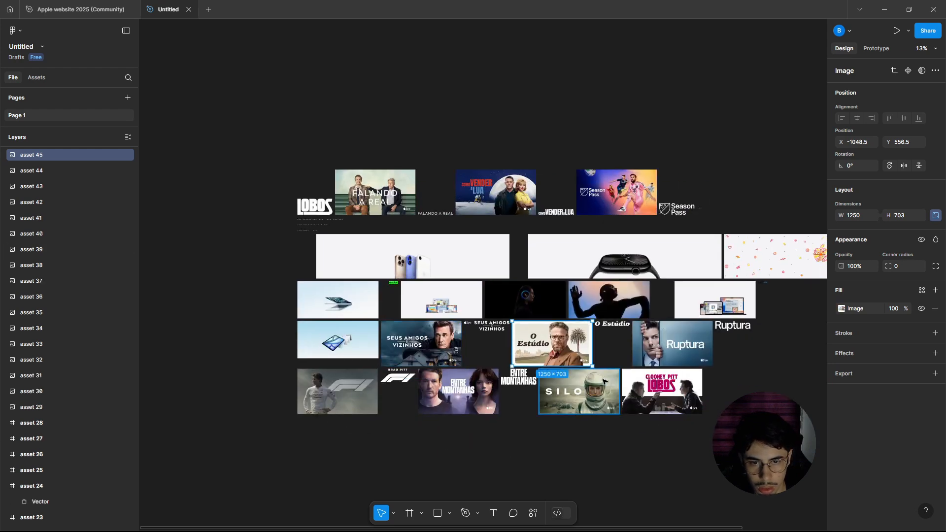
{"action": "key", "text": "alt+Tab"}
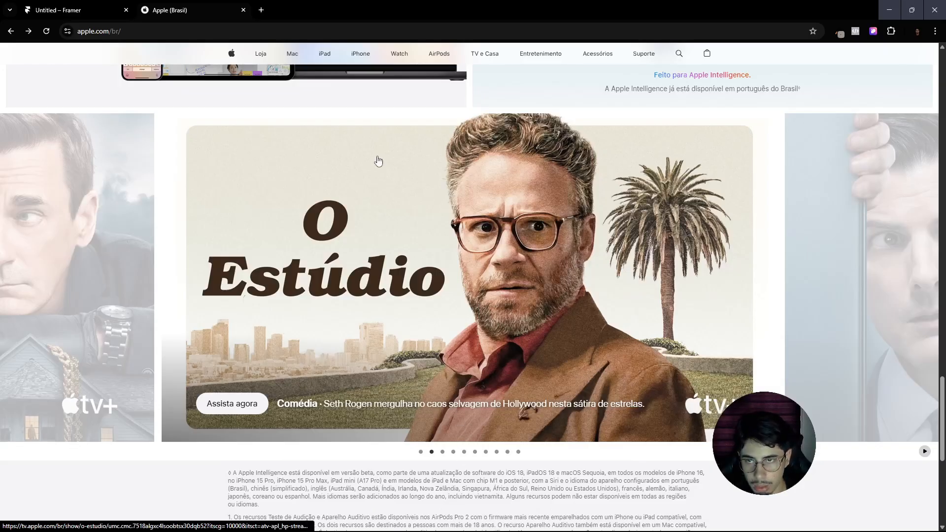
Step: Return to Framer and replace Variant 5's fill image with asset 45 from the APPLE ASSETS folder
{"action": "left_click", "coordinate": [101, 9]}
{"action": "scroll", "coordinate": [882, 363], "scroll_direction": "down", "scroll_amount": 6}
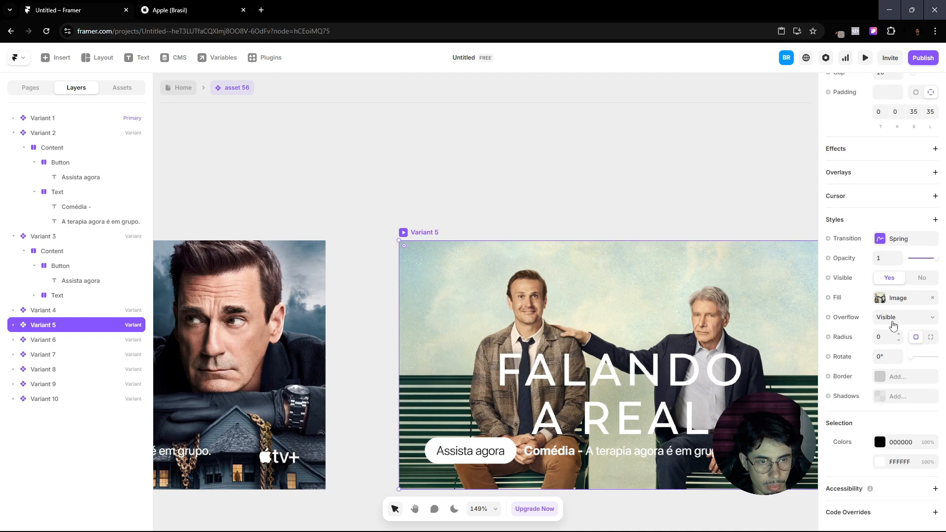
{"action": "left_click", "coordinate": [893, 297]}
{"action": "left_click", "coordinate": [750, 373]}
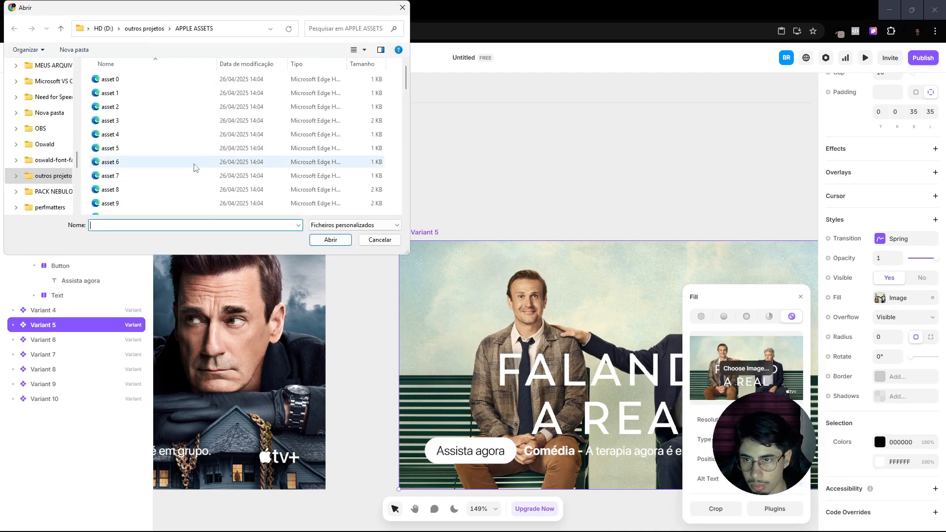
{"action": "scroll", "coordinate": [124, 147], "scroll_direction": "up", "scroll_amount": 4}
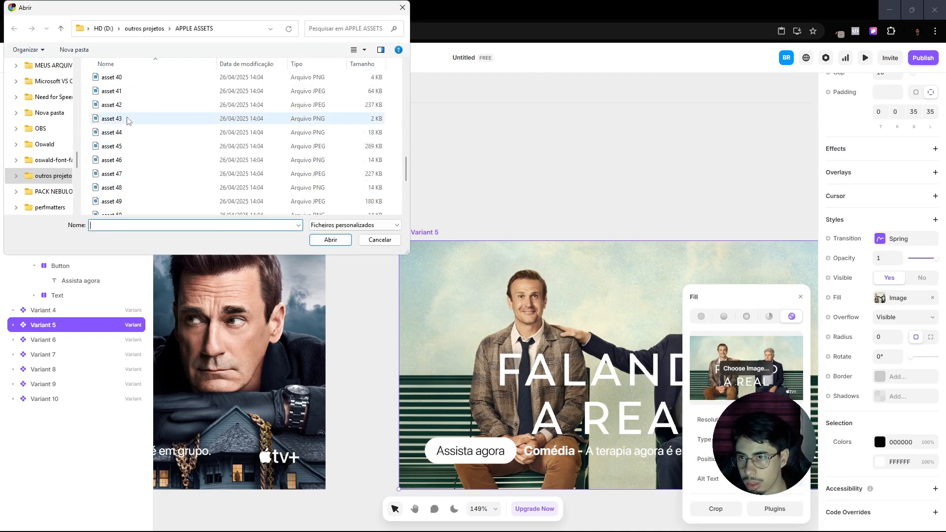
{"action": "left_click", "coordinate": [123, 146]}
{"action": "left_click", "coordinate": [331, 239]}
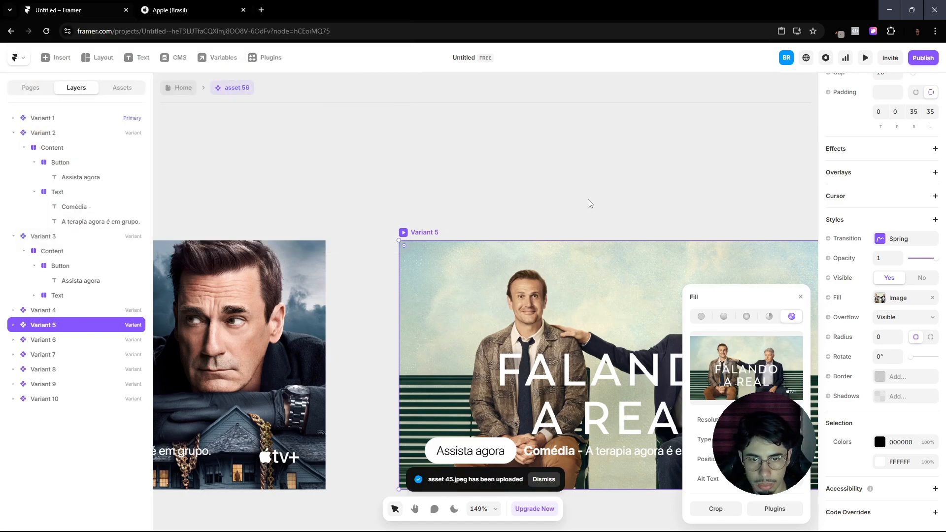
{"action": "left_click_drag", "start_coordinate": [602, 201], "coordinate": [384, 200]}
{"action": "scroll", "coordinate": [496, 202], "scroll_direction": "down", "scroll_amount": 3}
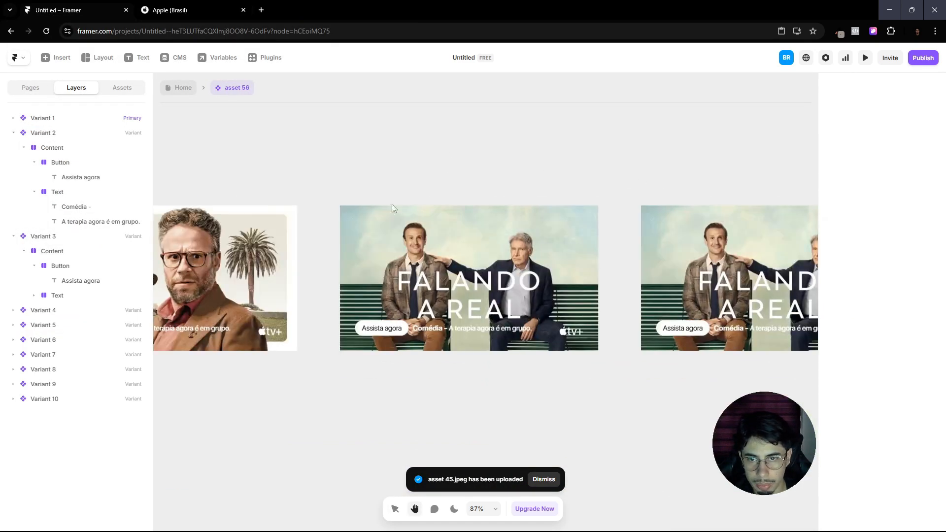
Step: Select Variant 6, view the "Ruptura" carousel banner on the Apple page and return to Framer
{"action": "left_click", "coordinate": [364, 199]}
{"action": "left_click", "coordinate": [473, 522]}
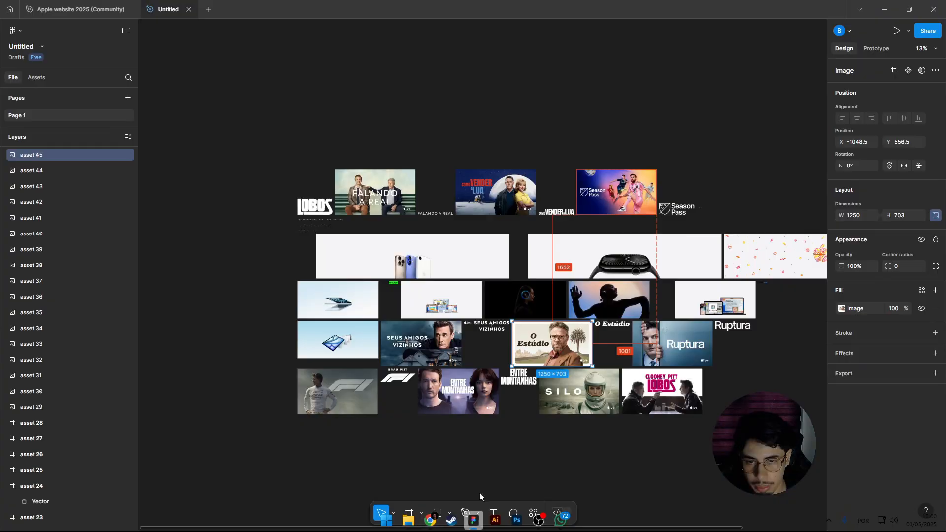
{"action": "key", "text": "alt+Tab"}
{"action": "left_click", "coordinate": [229, 3]}
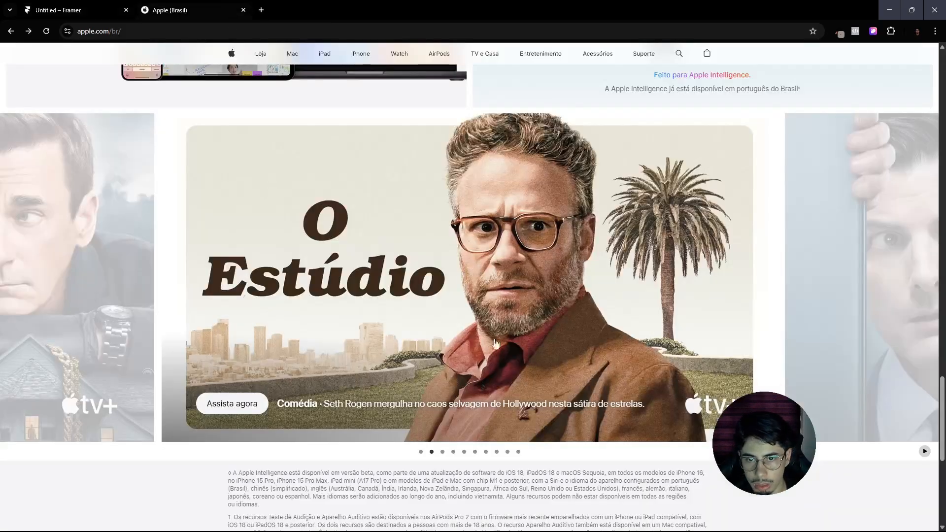
{"action": "left_click", "coordinate": [443, 453]}
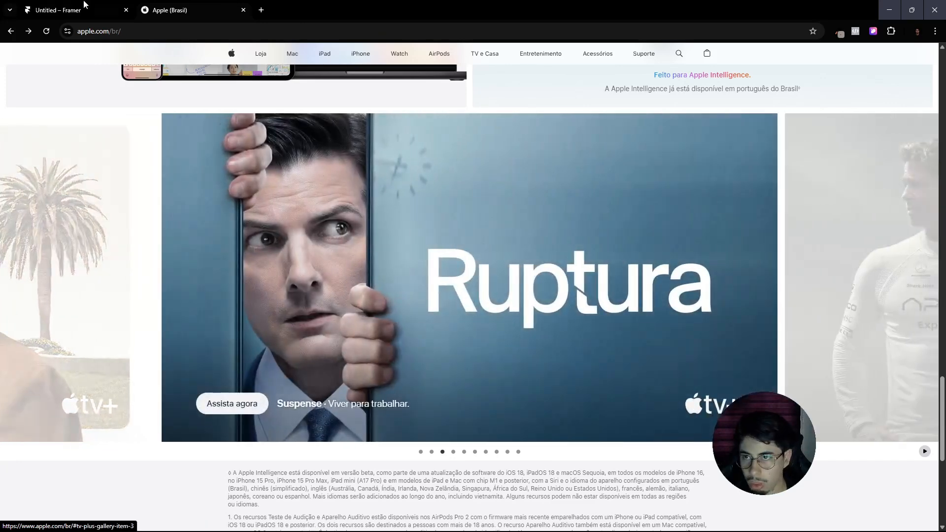
{"action": "left_click", "coordinate": [85, 5]}
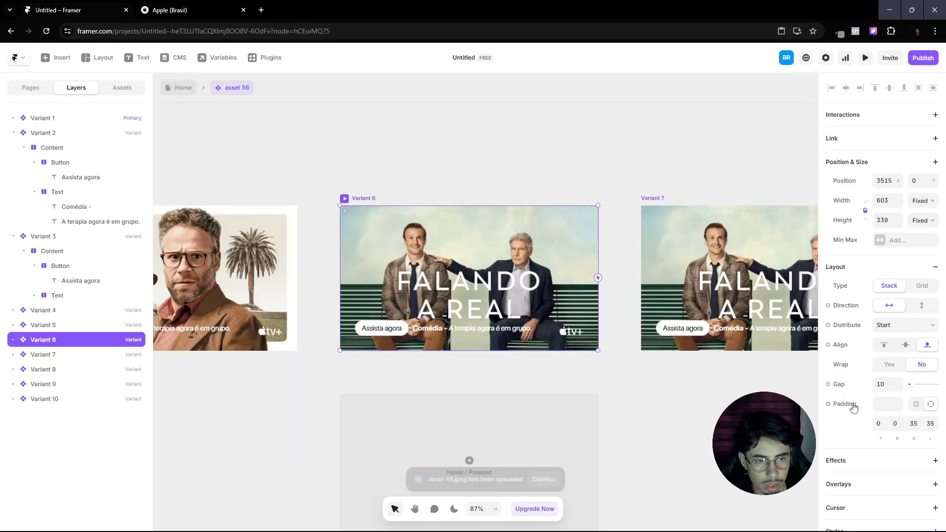
Step: Open the file chooser for Variant 6's fill image and look up the asset name of the "Ruptura" image in Figma
{"action": "scroll", "coordinate": [867, 385], "scroll_direction": "down", "scroll_amount": 6}
{"action": "left_click", "coordinate": [883, 307]}
{"action": "left_click", "coordinate": [753, 373]}
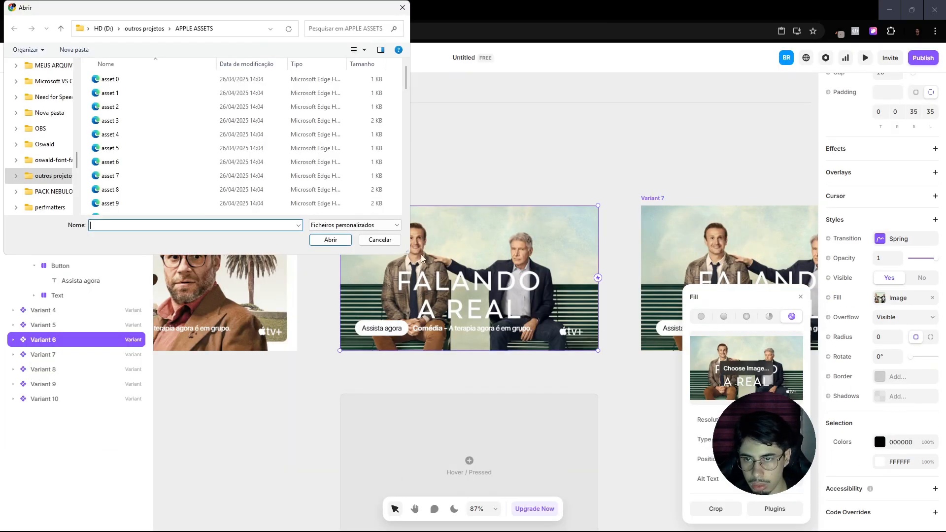
{"action": "scroll", "coordinate": [216, 147], "scroll_direction": "down", "scroll_amount": 3}
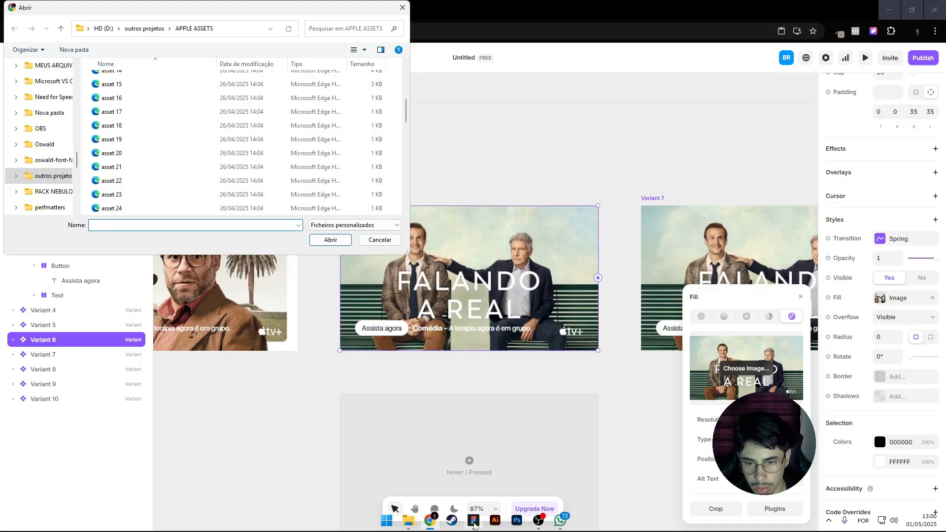
{"action": "left_click", "coordinate": [474, 520]}
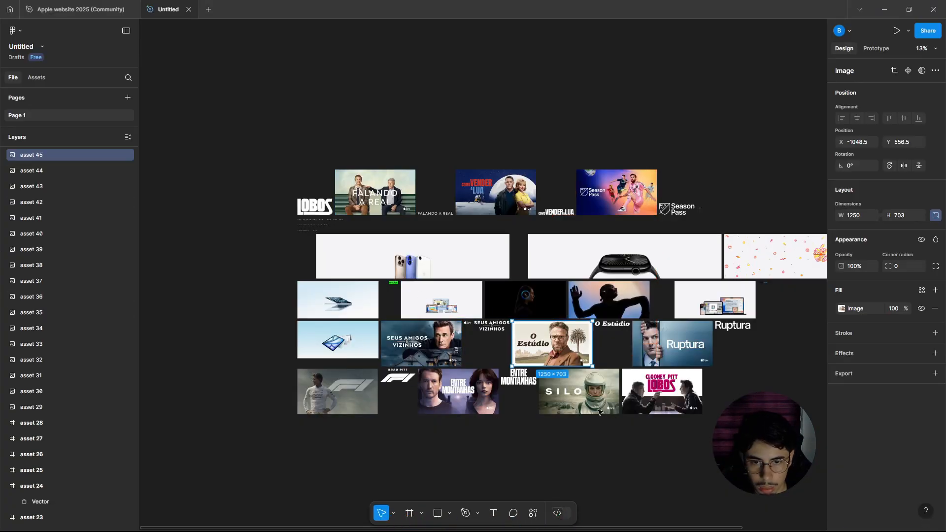
{"action": "key", "text": "alt+Tab"}
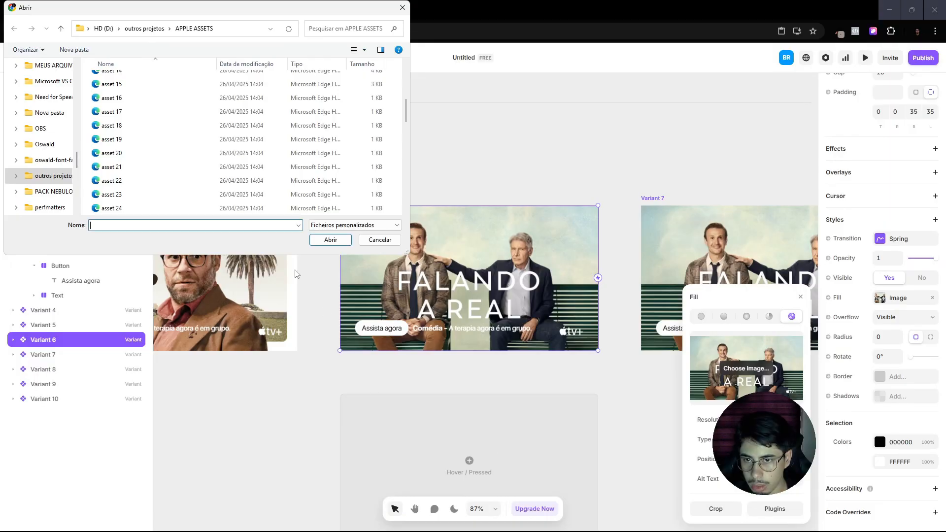
Step: Replace Variant 6's fill image with asset 47 from the APPLE ASSETS folder and deselect the variant
{"action": "scroll", "coordinate": [188, 165], "scroll_direction": "down", "scroll_amount": 10}
{"action": "left_click", "coordinate": [128, 112]}
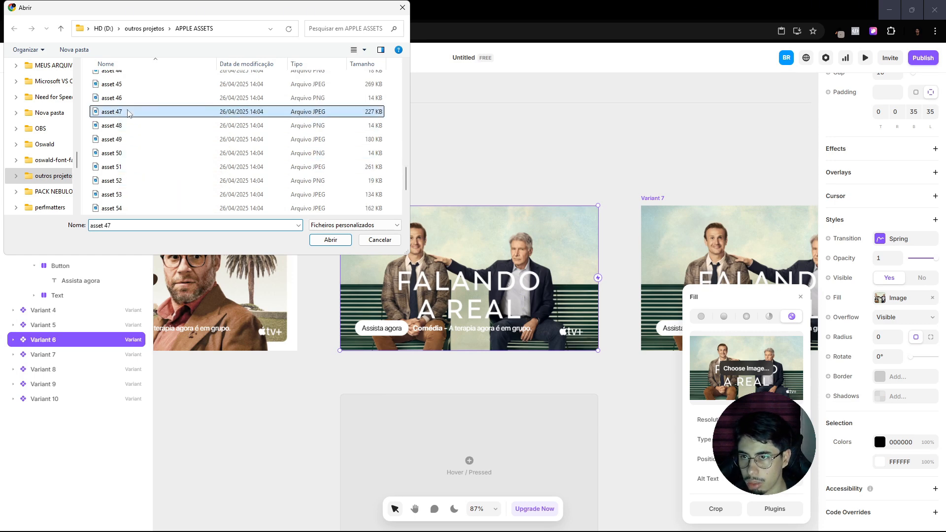
{"action": "left_click", "coordinate": [331, 240]}
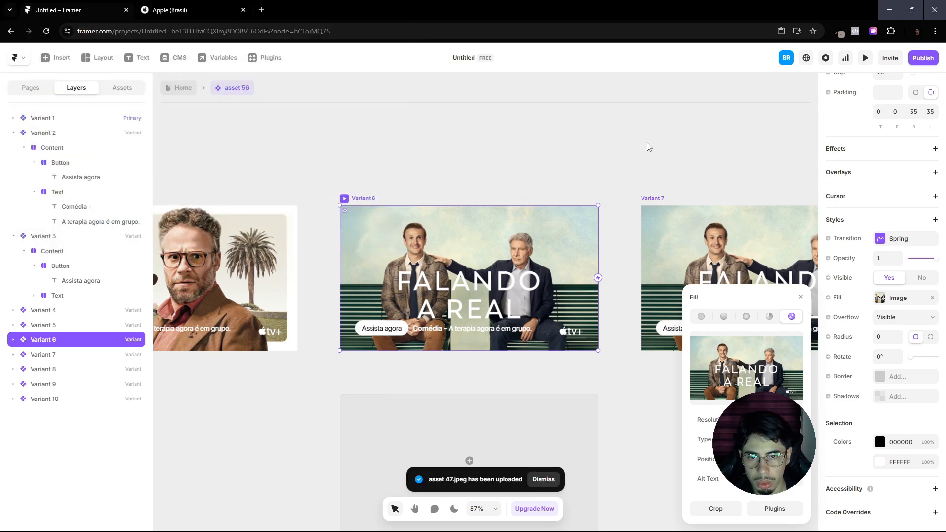
{"action": "left_click", "coordinate": [644, 150]}
{"action": "key", "text": "space"}
{"action": "left_click_drag", "start_coordinate": [690, 152], "coordinate": [384, 146]}
Step: Select Variant 7, view the F1 carousel banner on the Apple page and return to Framer
{"action": "left_click", "coordinate": [374, 214]}
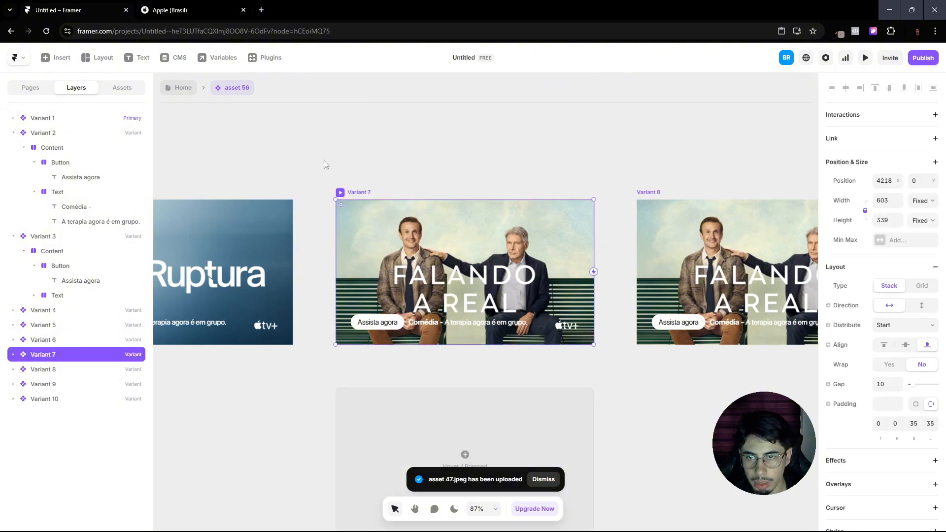
{"action": "key", "text": "ctrl+Tab"}
{"action": "left_click", "coordinate": [453, 452]}
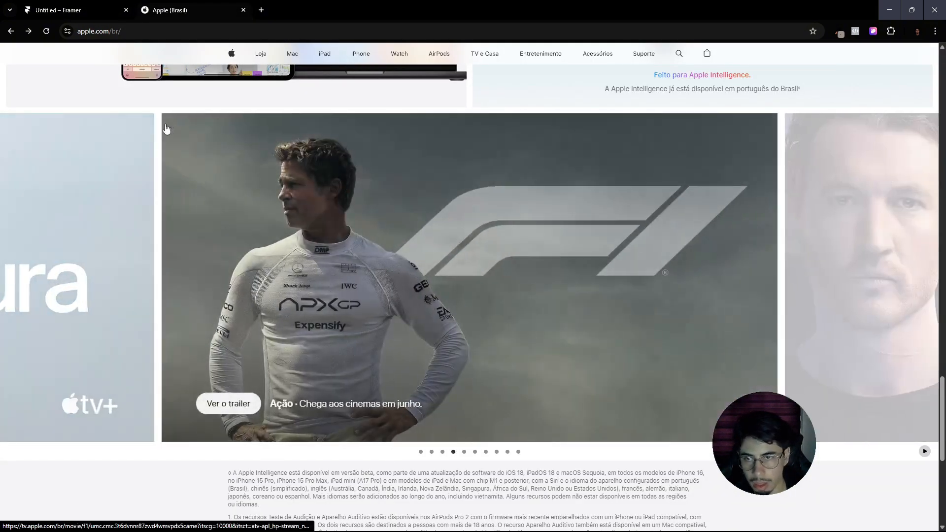
{"action": "left_click", "coordinate": [67, 10]}
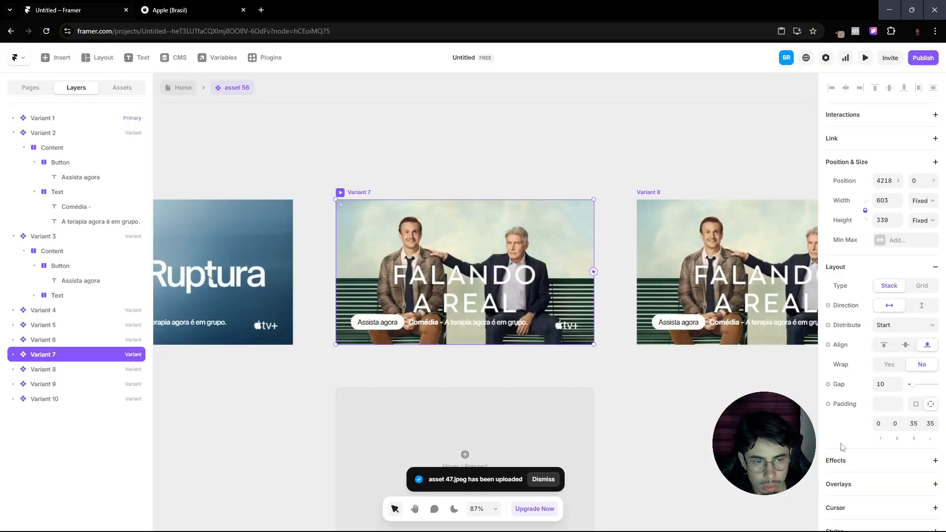
Step: Switch to Figma, look up the asset name of the F1 image and return to Framer
{"action": "scroll", "coordinate": [843, 446], "scroll_direction": "down", "scroll_amount": 3}
{"action": "key", "text": "alt+Tab"}
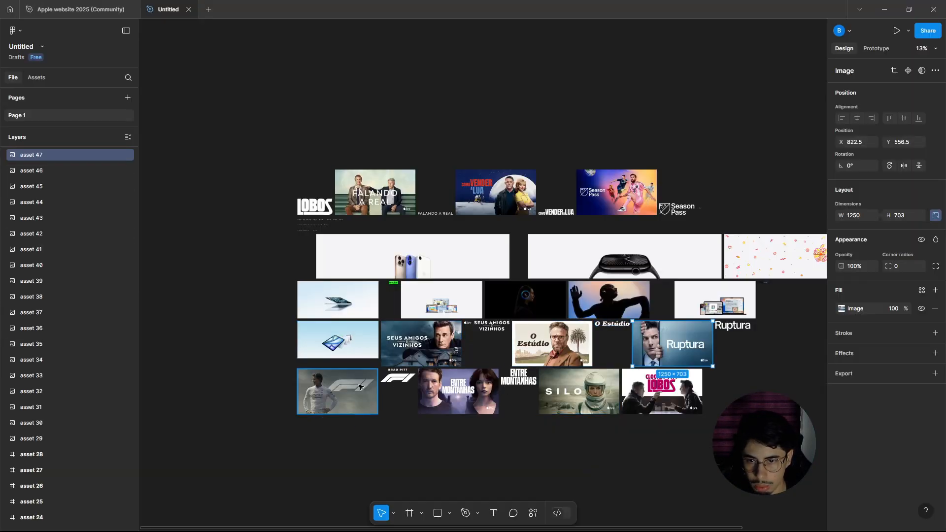
{"action": "left_click", "coordinate": [359, 387]}
{"action": "key", "text": "alt+Tab"}
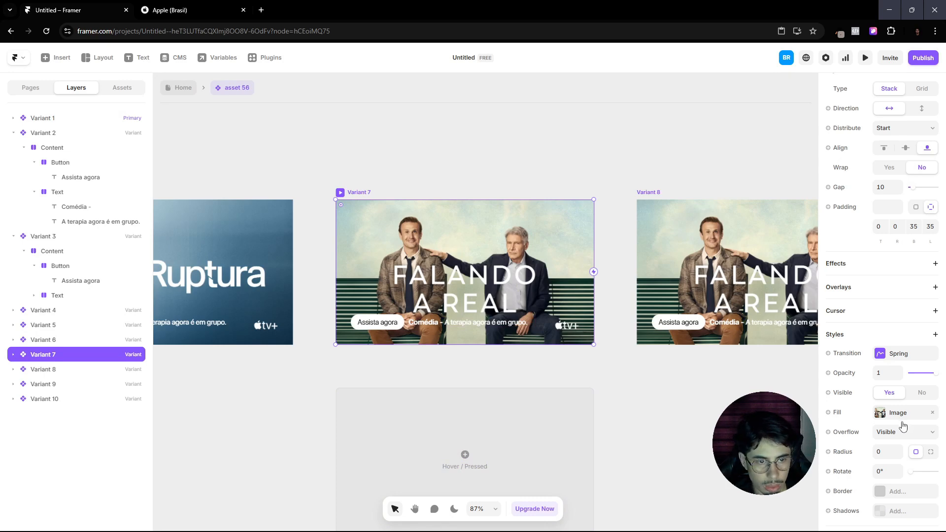
Step: Replace Variant 7's fill image with asset 49 from the APPLE ASSETS folder and deselect the variant
{"action": "scroll", "coordinate": [903, 425], "scroll_direction": "down", "scroll_amount": 3}
{"action": "left_click", "coordinate": [890, 298]}
{"action": "left_click", "coordinate": [746, 368]}
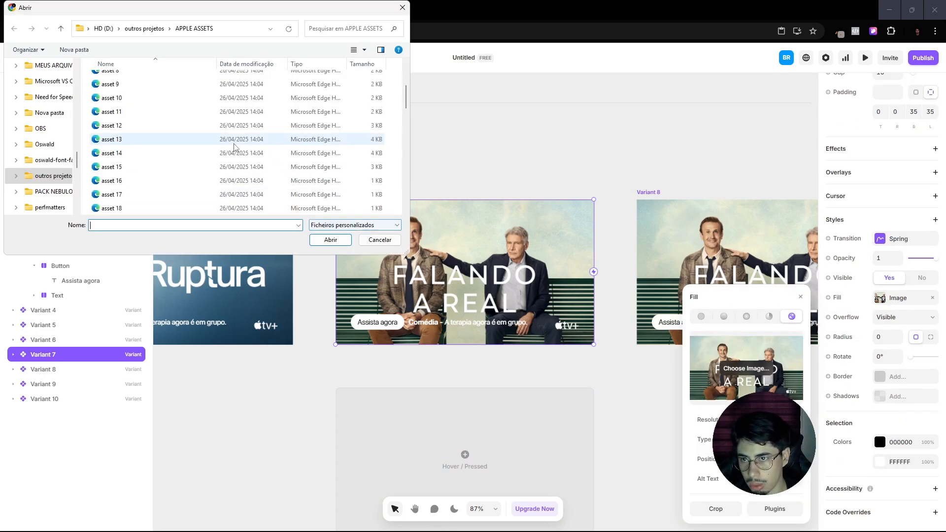
{"action": "scroll", "coordinate": [234, 147], "scroll_direction": "down", "scroll_amount": 14}
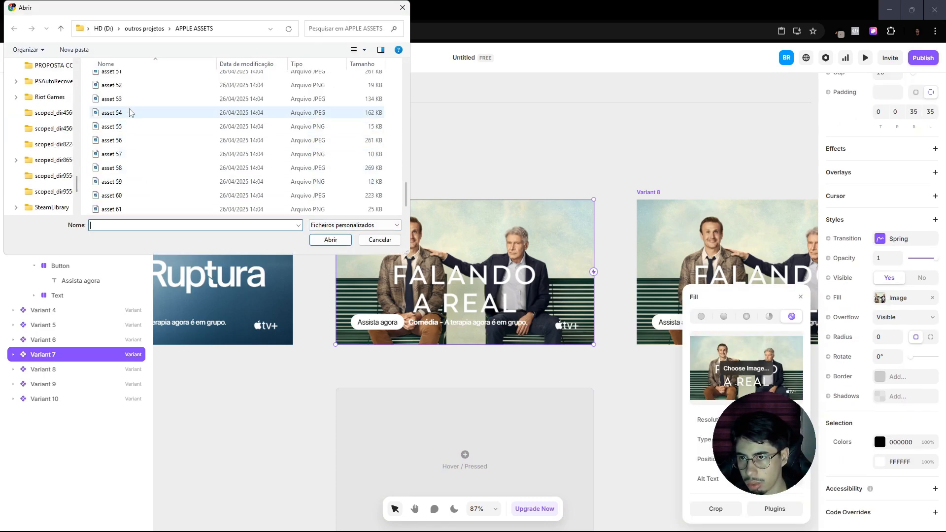
{"action": "scroll", "coordinate": [130, 112], "scroll_direction": "up", "scroll_amount": 2}
{"action": "left_click", "coordinate": [126, 118]}
{"action": "left_click", "coordinate": [330, 241]}
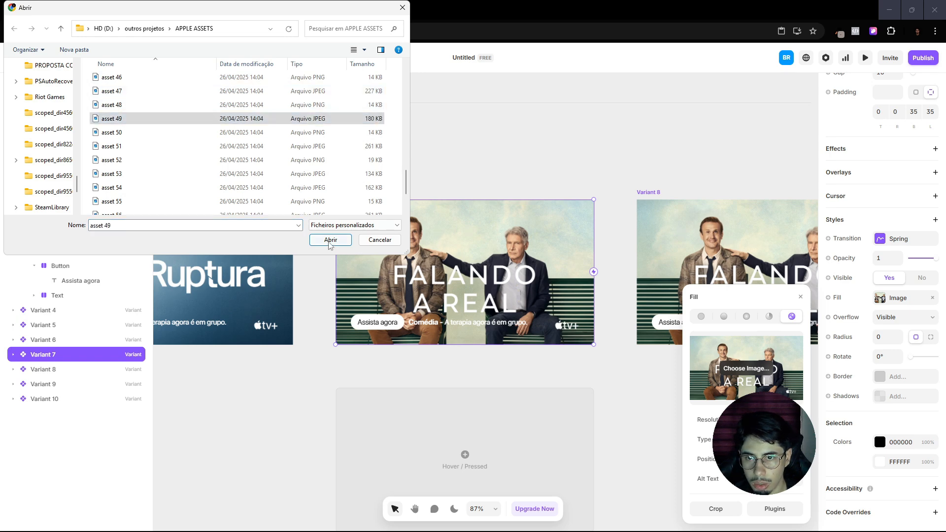
{"action": "left_click", "coordinate": [580, 161]}
{"action": "key", "text": "space"}
{"action": "left_click_drag", "start_coordinate": [667, 163], "coordinate": [428, 175]}
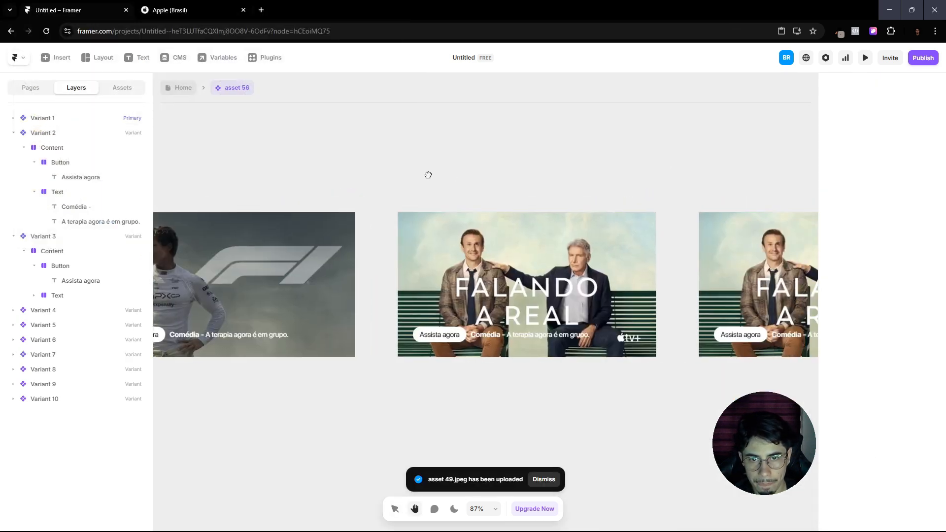
Step: Switch to the Apple page, view the Entre Montanhas carousel banner and return to Framer
{"action": "left_click", "coordinate": [178, 5]}
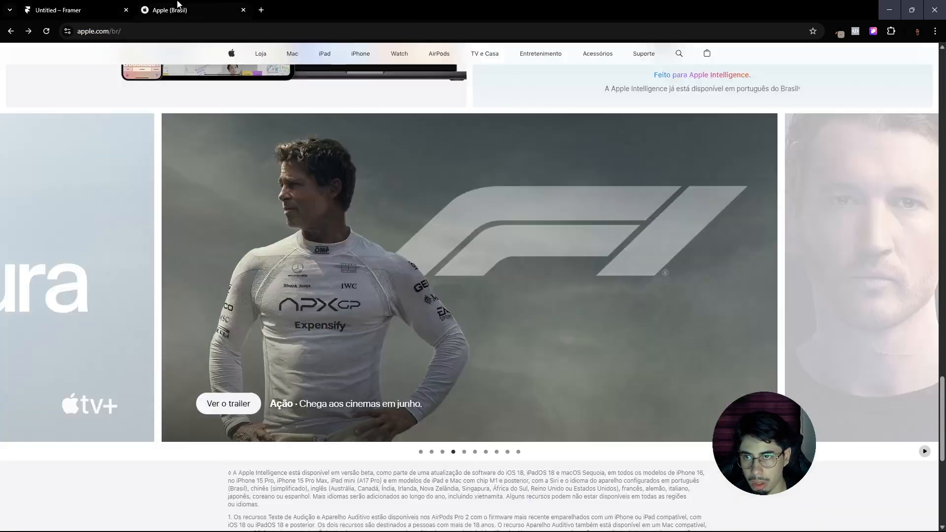
{"action": "left_click", "coordinate": [464, 452]}
{"action": "left_click", "coordinate": [74, 9]}
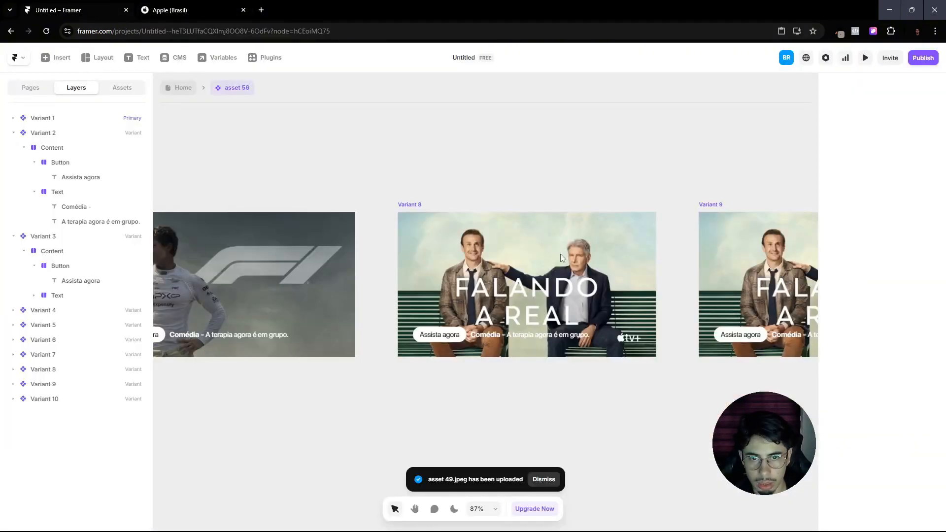
Step: Look up the Entre Montanhas image in Figma, replace Variant 8's fill image with asset 51 from the APPLE ASSETS folder and deselect the variant
{"action": "left_click", "coordinate": [420, 208]}
{"action": "scroll", "coordinate": [847, 446], "scroll_direction": "down", "scroll_amount": 3}
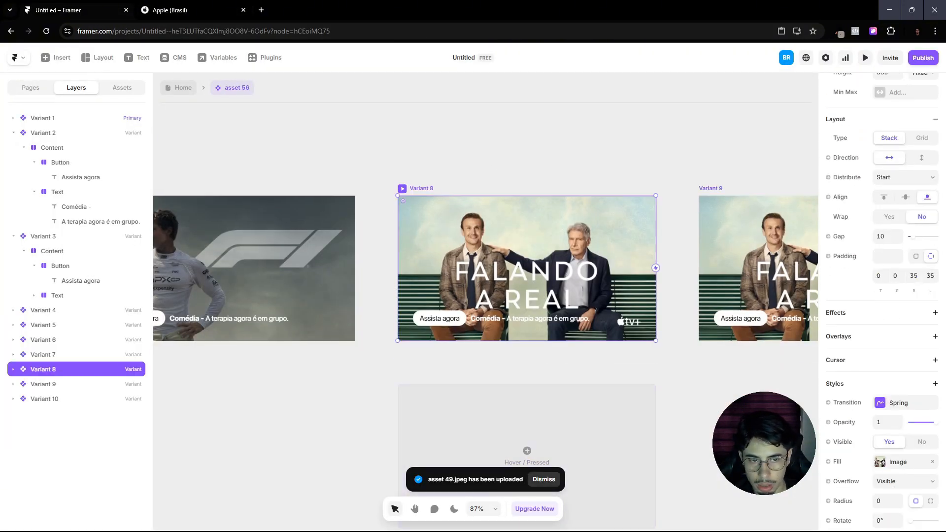
{"action": "left_click", "coordinate": [891, 463]}
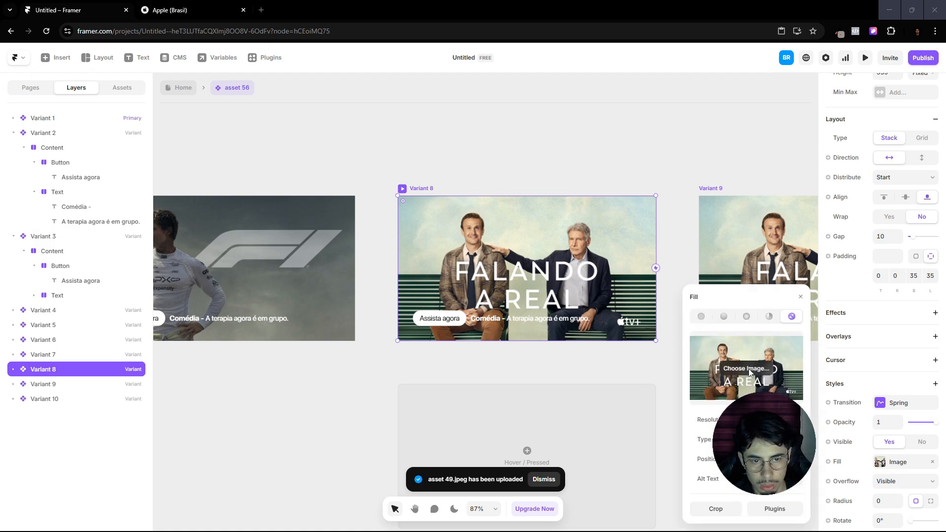
{"action": "left_click", "coordinate": [750, 372]}
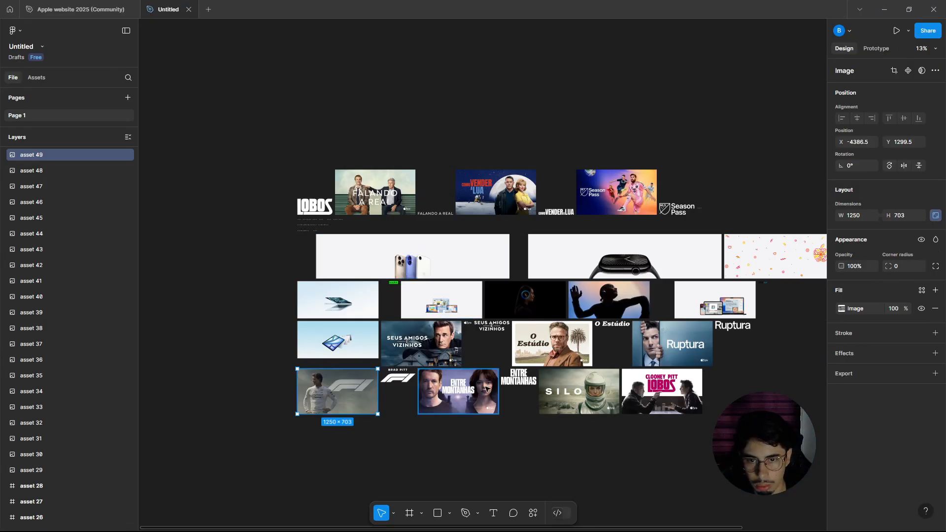
{"action": "left_click", "coordinate": [486, 392]}
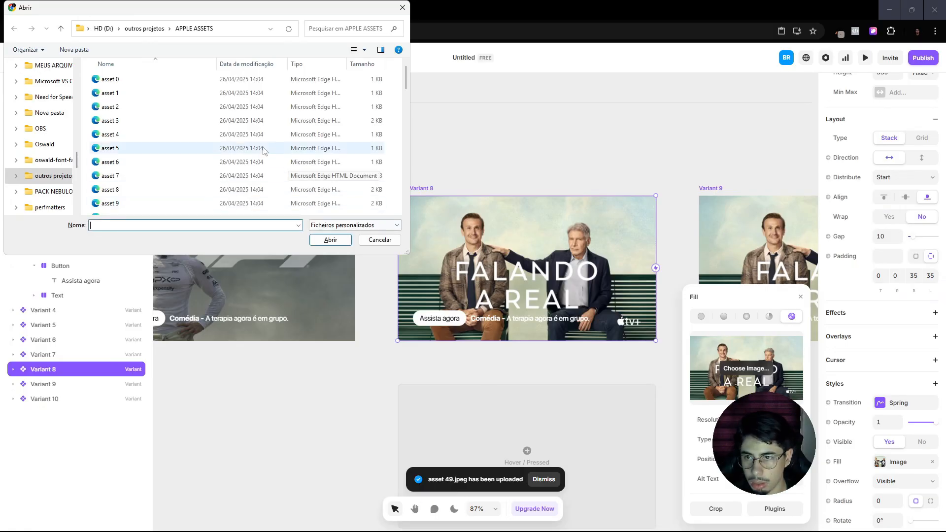
{"action": "scroll", "coordinate": [246, 147], "scroll_direction": "down", "scroll_amount": 2}
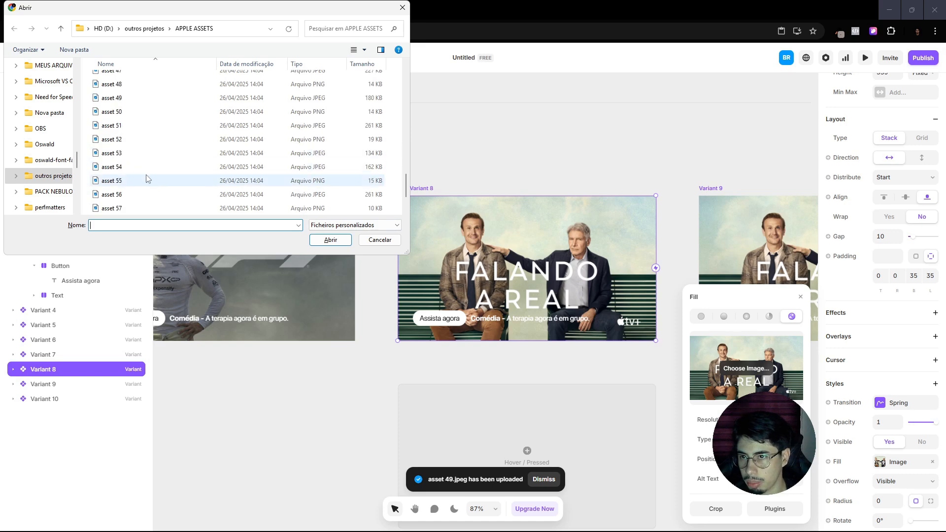
{"action": "double_click", "coordinate": [120, 125]}
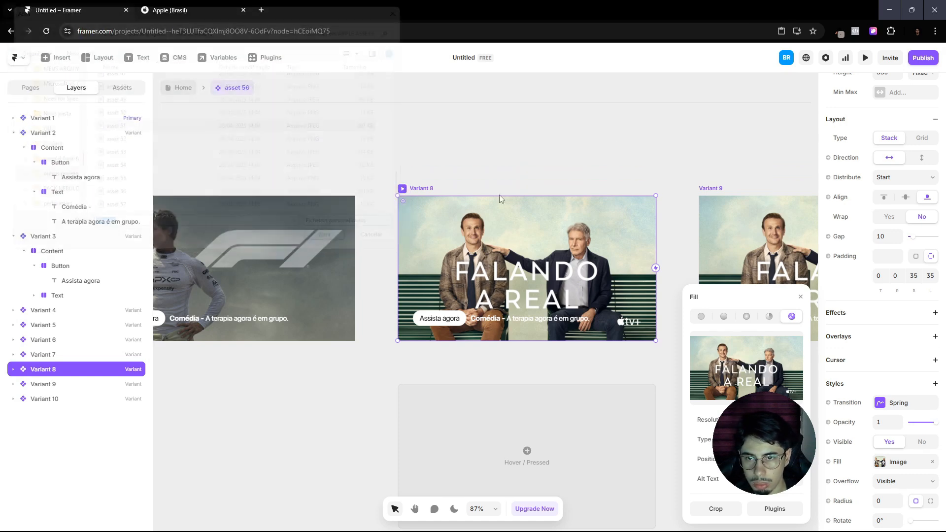
{"action": "left_click", "coordinate": [696, 149]}
Step: Select Variant 9, view the Silo carousel banner on the Apple page and return to Framer
{"action": "left_click_drag", "start_coordinate": [696, 149], "coordinate": [366, 180]}
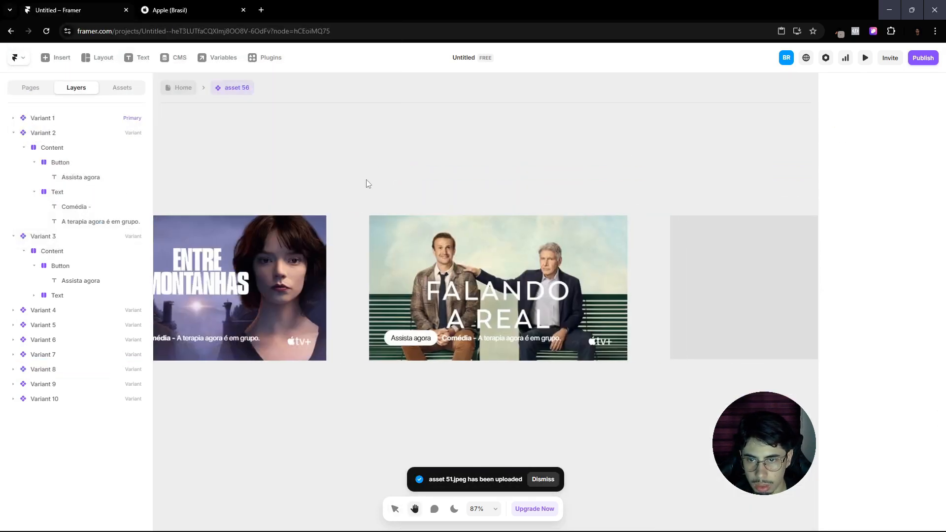
{"action": "key", "text": "v"}
{"action": "left_click", "coordinate": [457, 288]}
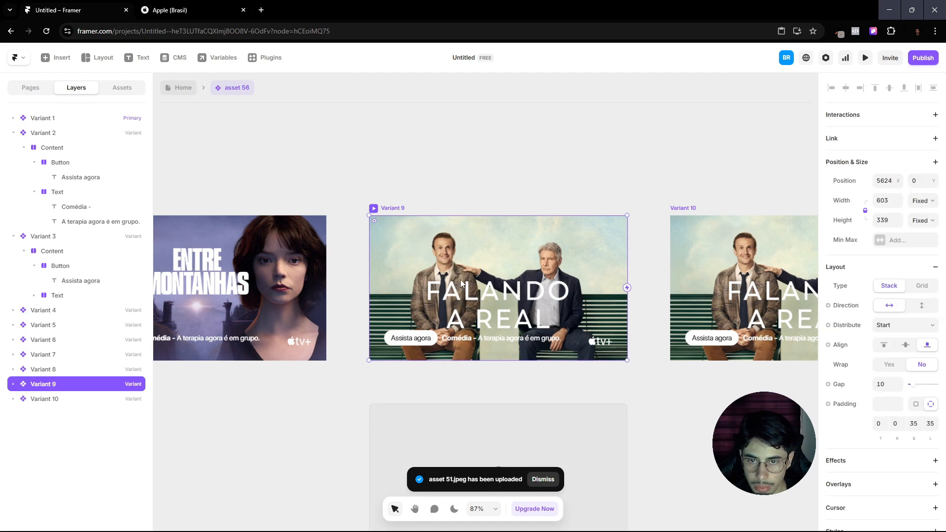
{"action": "left_click", "coordinate": [218, 11]}
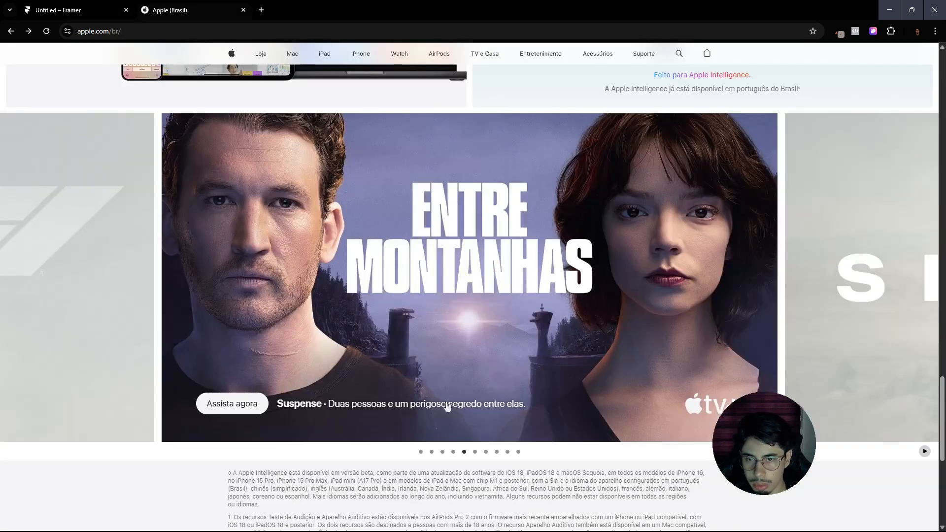
{"action": "left_click", "coordinate": [476, 452]}
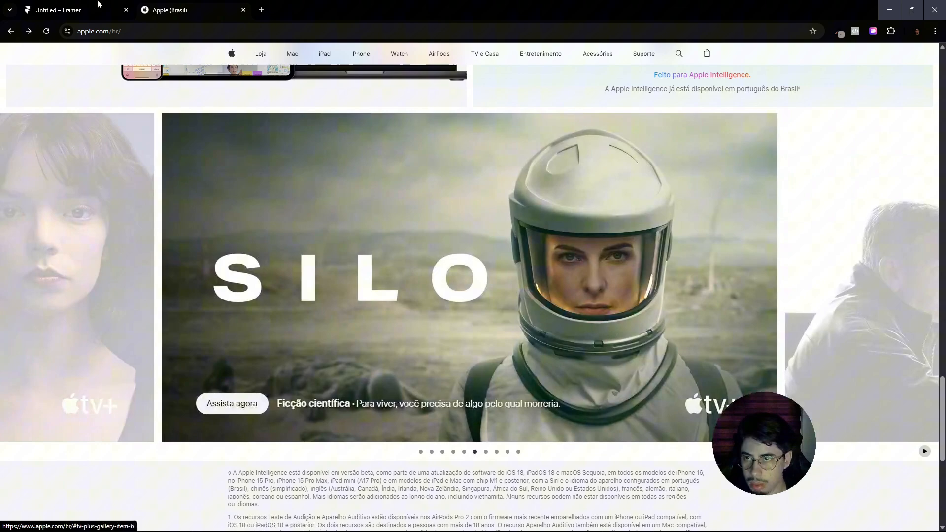
{"action": "left_click", "coordinate": [97, 7]}
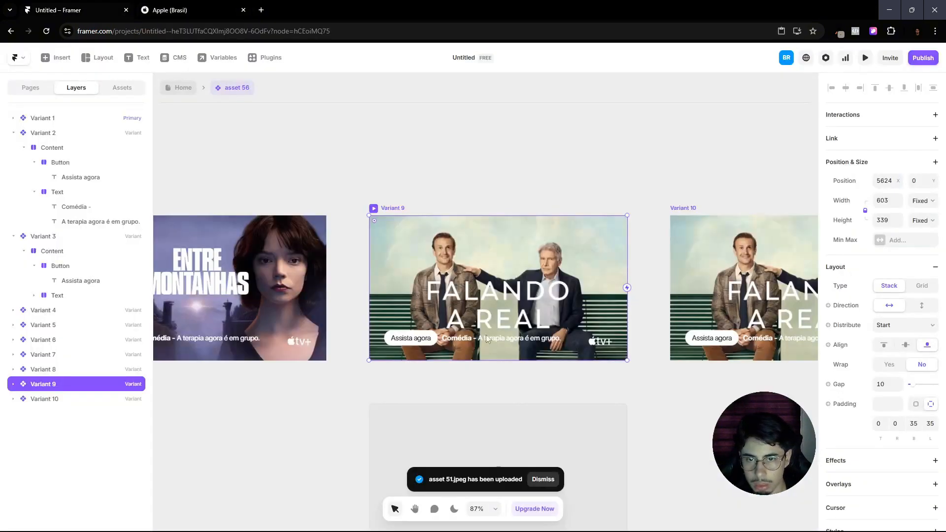
Step: Switch to Figma, look up the asset name of the Silo image and return to Framer
{"action": "left_click", "coordinate": [471, 521]}
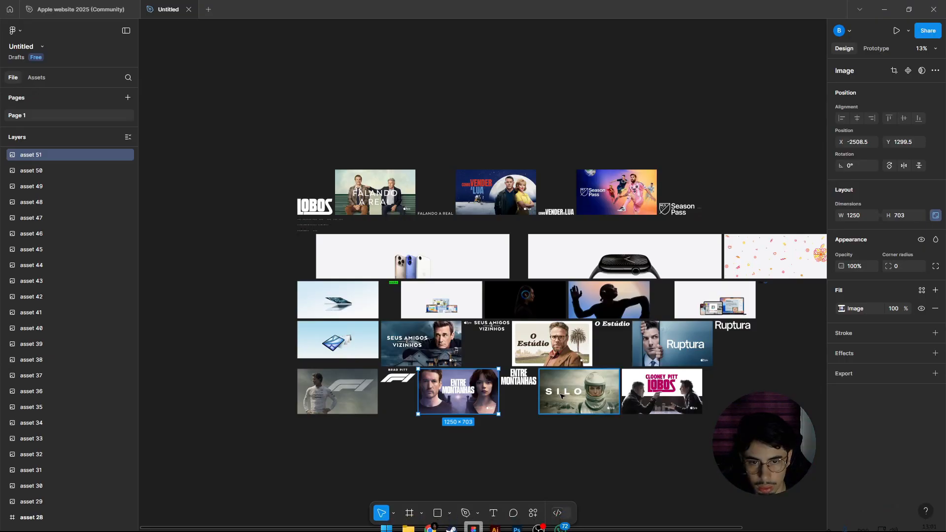
{"action": "left_click", "coordinate": [582, 399]}
{"action": "key", "text": "alt+Tab"}
Step: Replace Variant 9's fill image with asset 53 from the APPLE ASSETS folder and deselect the variant
{"action": "scroll", "coordinate": [882, 415], "scroll_direction": "down", "scroll_amount": 2}
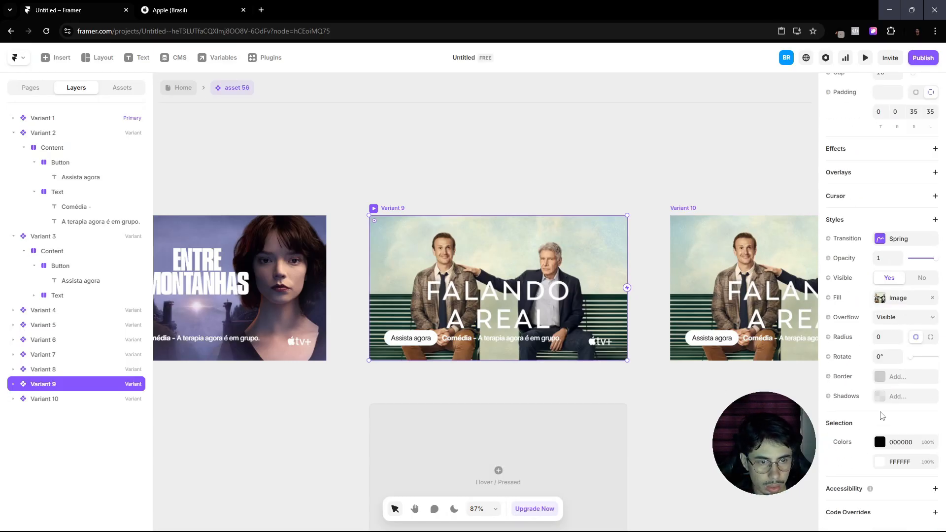
{"action": "left_click", "coordinate": [889, 299]}
{"action": "left_click", "coordinate": [747, 368]}
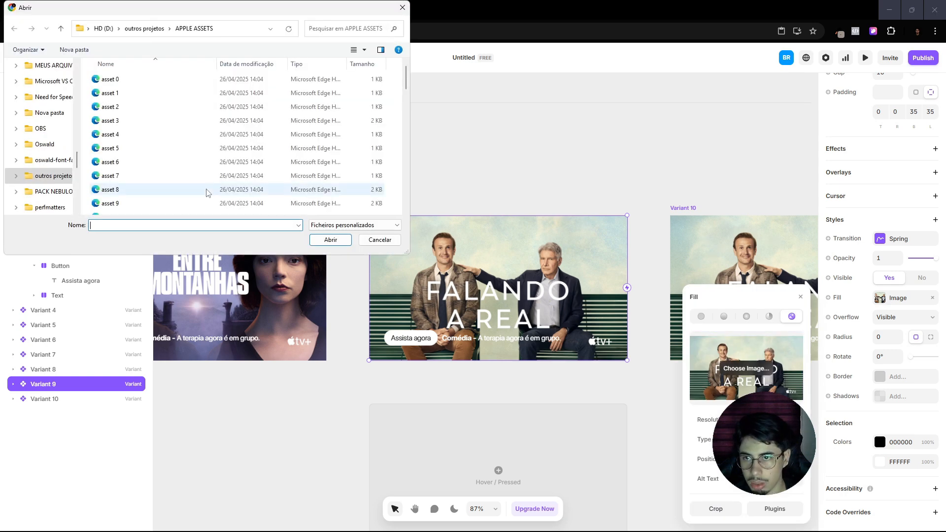
{"action": "scroll", "coordinate": [207, 192], "scroll_direction": "down", "scroll_amount": 10}
{"action": "left_click", "coordinate": [120, 100]}
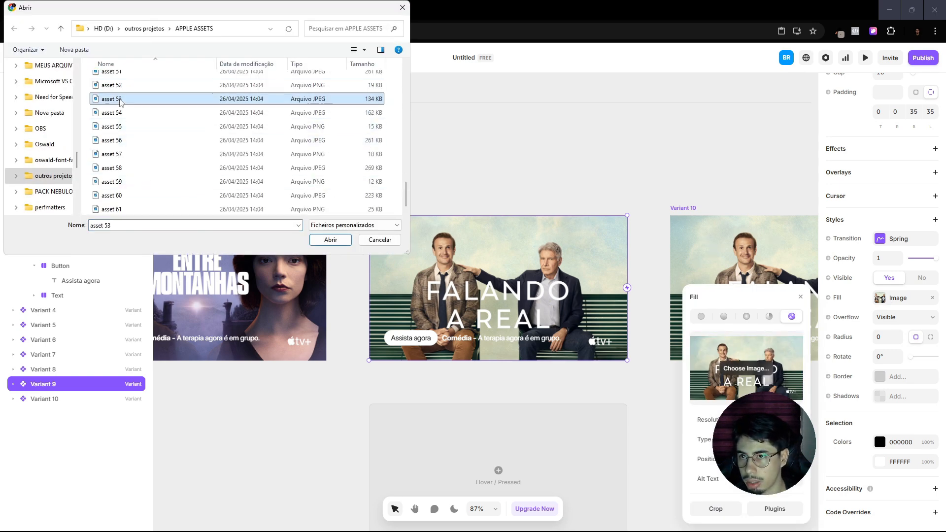
{"action": "left_click", "coordinate": [344, 243]}
{"action": "left_click", "coordinate": [590, 161]}
Step: Select Variant 10, view the Lobos carousel banner on the Apple page and return to Framer
{"action": "left_click_drag", "start_coordinate": [614, 171], "coordinate": [459, 191]}
{"action": "left_click", "coordinate": [537, 230]}
{"action": "left_click", "coordinate": [175, 6]}
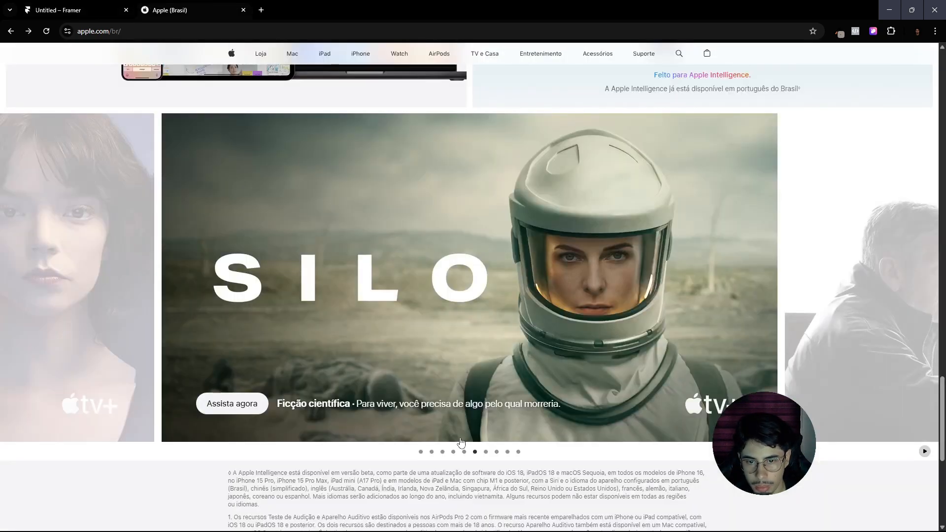
{"action": "left_click", "coordinate": [486, 452]}
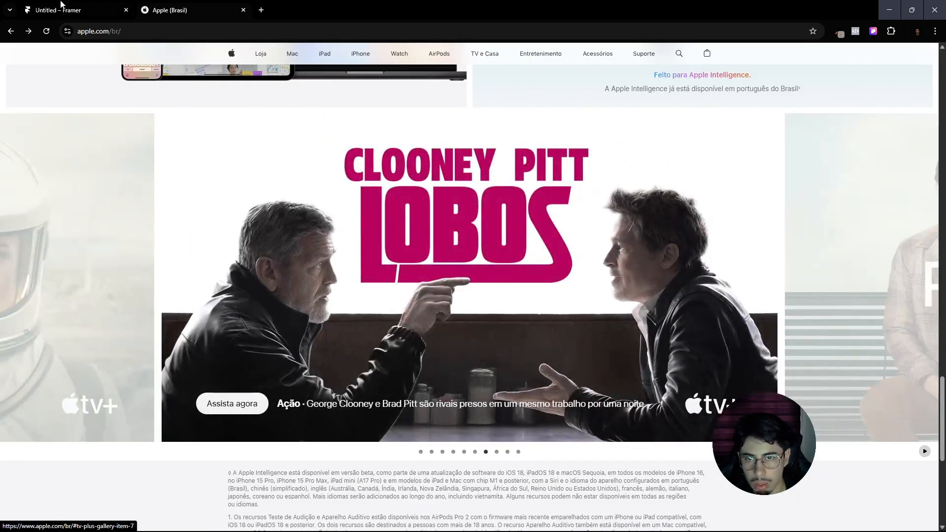
{"action": "left_click", "coordinate": [74, 9]}
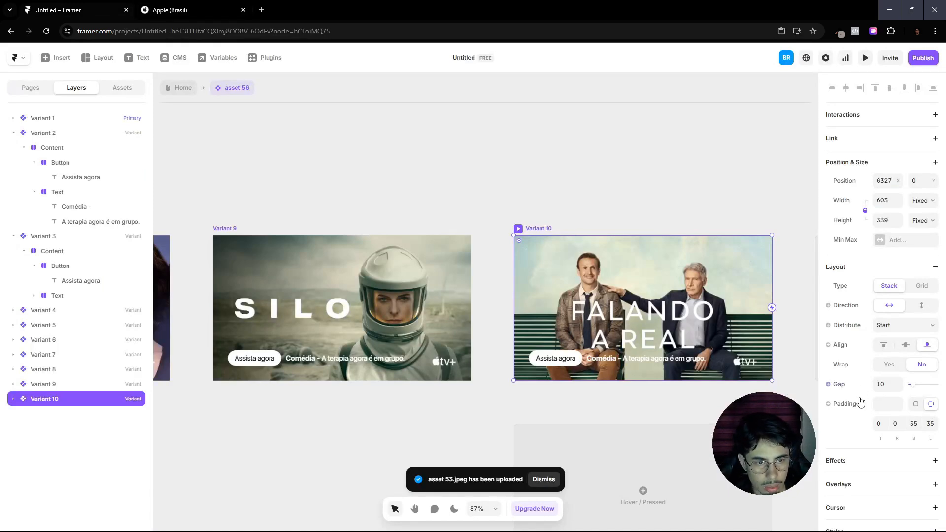
Step: Look up the Lobos image in Figma, replace Variant 10's fill image with asset 54 from the APPLE ASSETS folder and deselect the variant
{"action": "scroll", "coordinate": [861, 402], "scroll_direction": "down", "scroll_amount": 6}
{"action": "left_click", "coordinate": [885, 298]}
{"action": "left_click", "coordinate": [742, 370]}
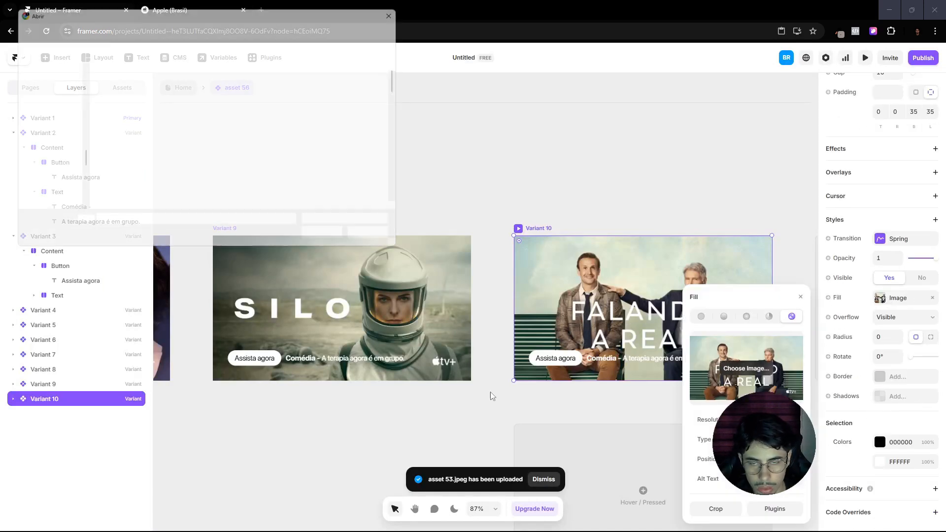
{"action": "key", "text": "alt+Tab"}
{"action": "left_click", "coordinate": [638, 405]}
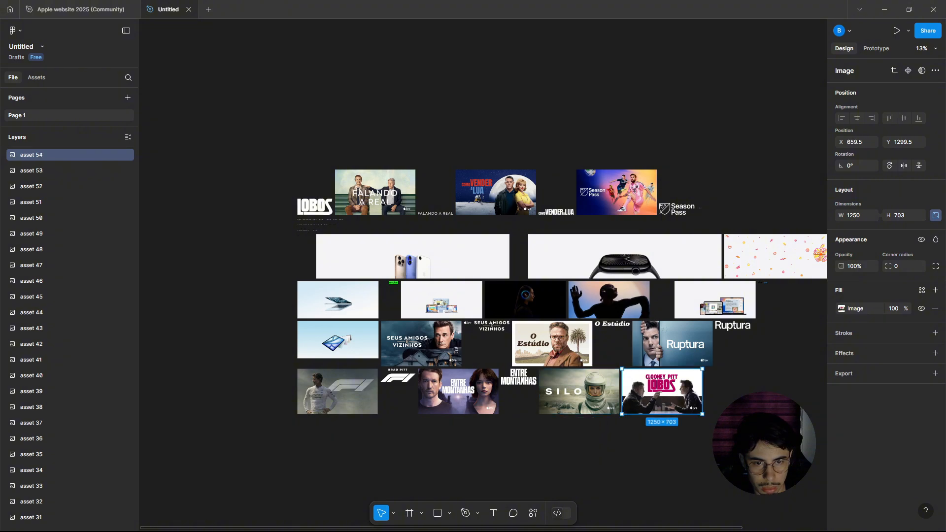
{"action": "key", "text": "alt+Tab"}
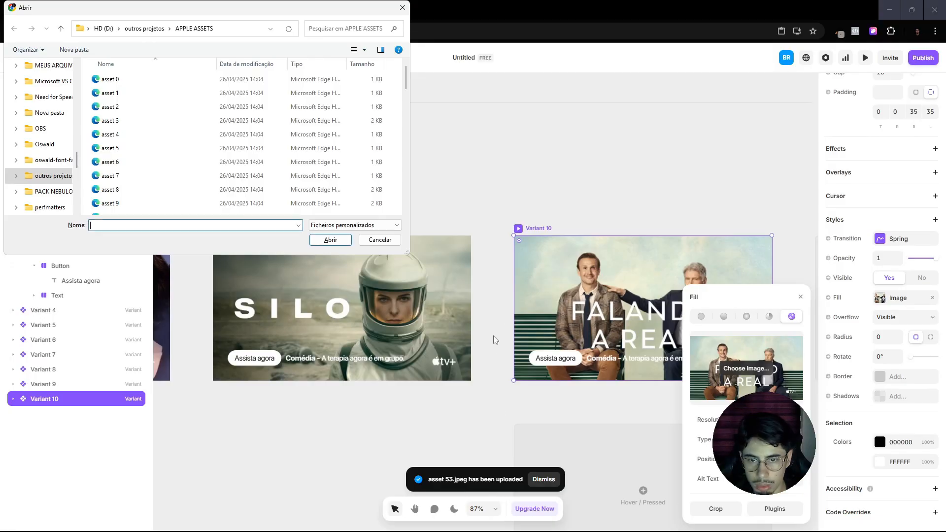
{"action": "left_click", "coordinate": [134, 114]}
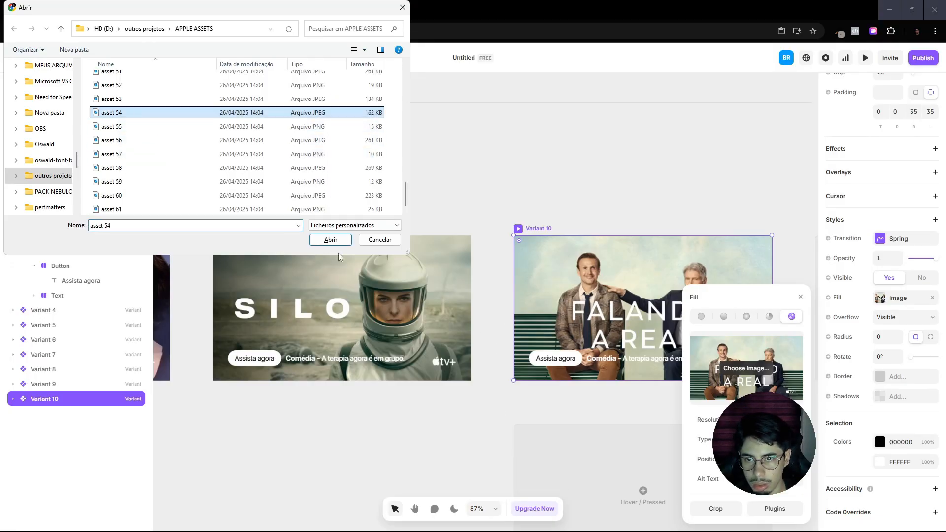
{"action": "left_click", "coordinate": [330, 240]}
{"action": "left_click", "coordinate": [510, 184]}
Step: Return to the Home page and delete the nine loose banner images, from asset 58 down to asset 54 in the layer list
{"action": "scroll", "coordinate": [542, 194], "scroll_direction": "down", "scroll_amount": 5}
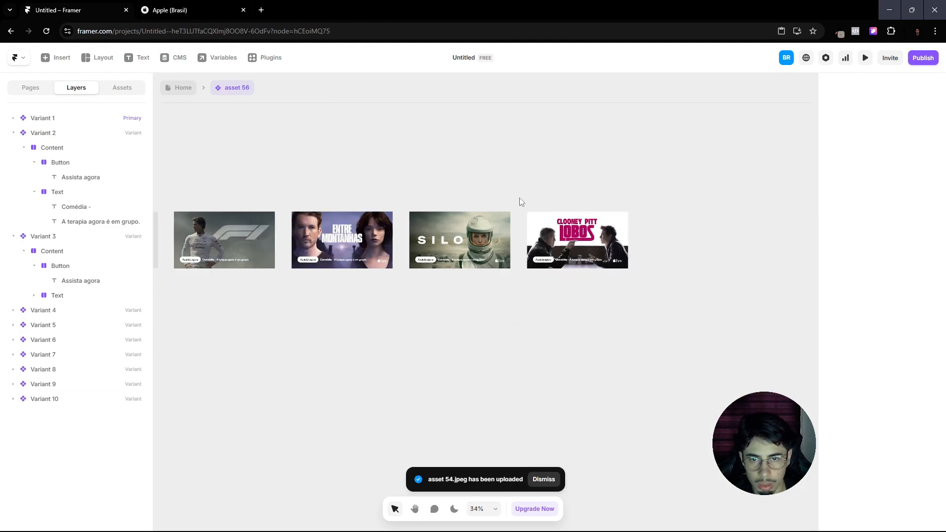
{"action": "left_click_drag", "start_coordinate": [401, 170], "coordinate": [557, 179]}
{"action": "left_click", "coordinate": [172, 89]}
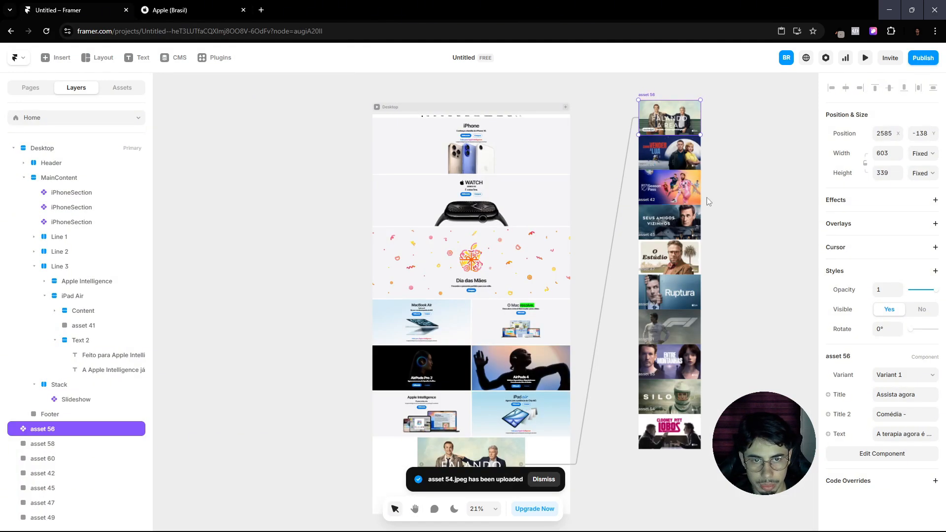
{"action": "left_click", "coordinate": [677, 157]}
{"action": "left_click", "coordinate": [675, 438], "text": "shift"}
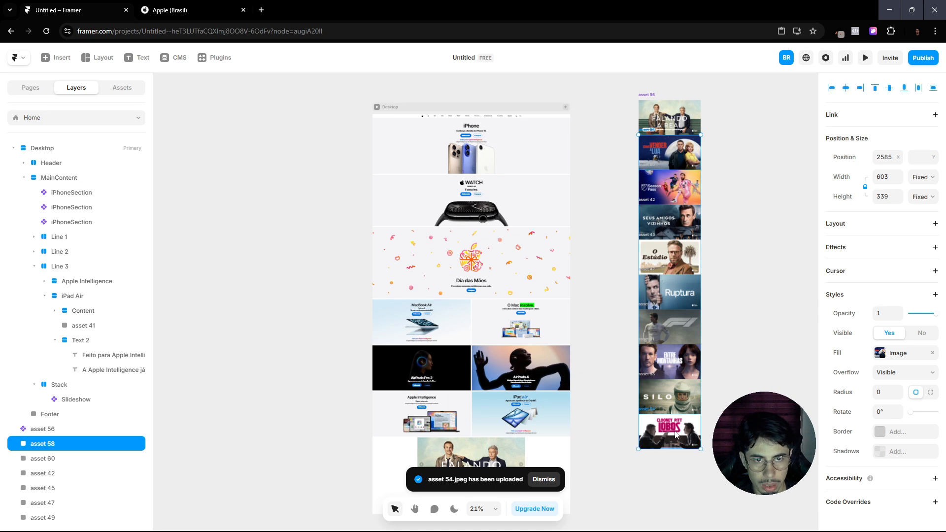
{"action": "scroll", "coordinate": [44, 515], "scroll_direction": "down", "scroll_amount": 2}
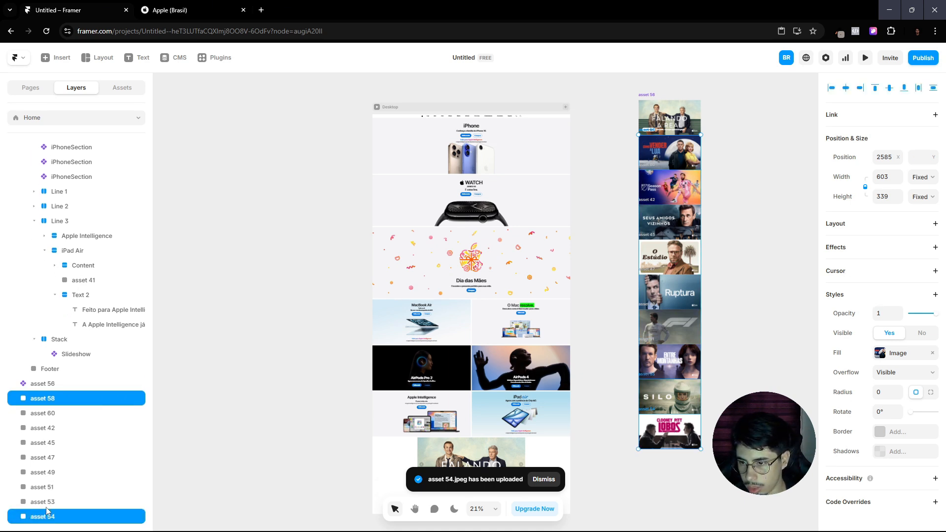
{"action": "left_click", "coordinate": [47, 511], "text": "shift"}
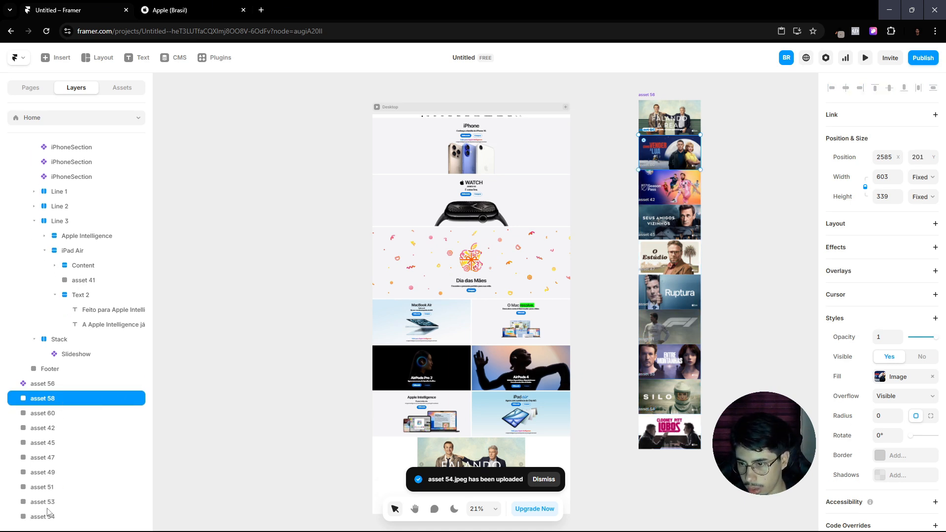
{"action": "left_click", "coordinate": [50, 516], "text": "shift"}
{"action": "key", "text": "Delete"}
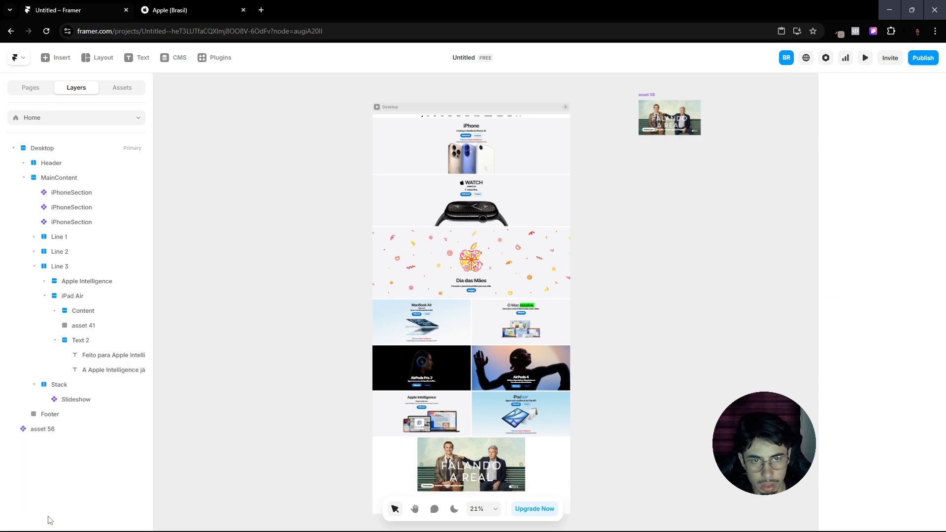
Step: Duplicate the asset 56 banner component nine times in a row beside the Desktop frame
{"action": "left_click", "coordinate": [55, 429]}
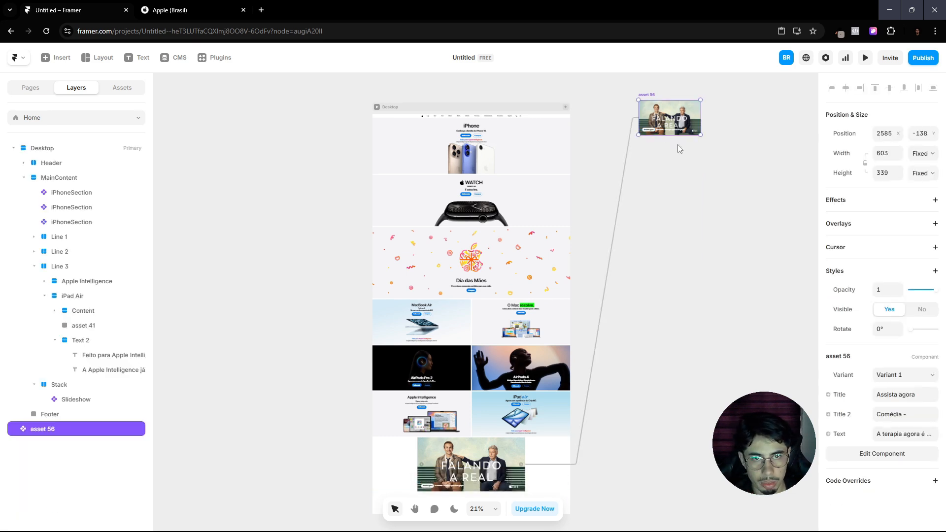
{"action": "key", "text": "ctrl+d"}
{"action": "key", "text": "ctrl+d"}
{"action": "key", "text": "ctrl+d"}
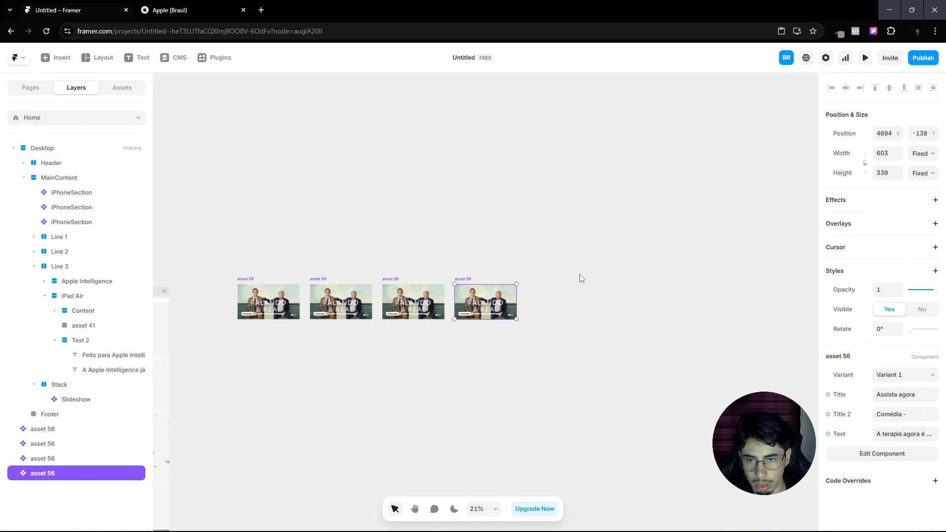
{"action": "key", "text": "ctrl+d"}
{"action": "key", "text": "ctrl+d"}
{"action": "key", "text": "ctrl+d"}
{"action": "key", "text": "ctrl+d"}
{"action": "key", "text": "ctrl+d"}
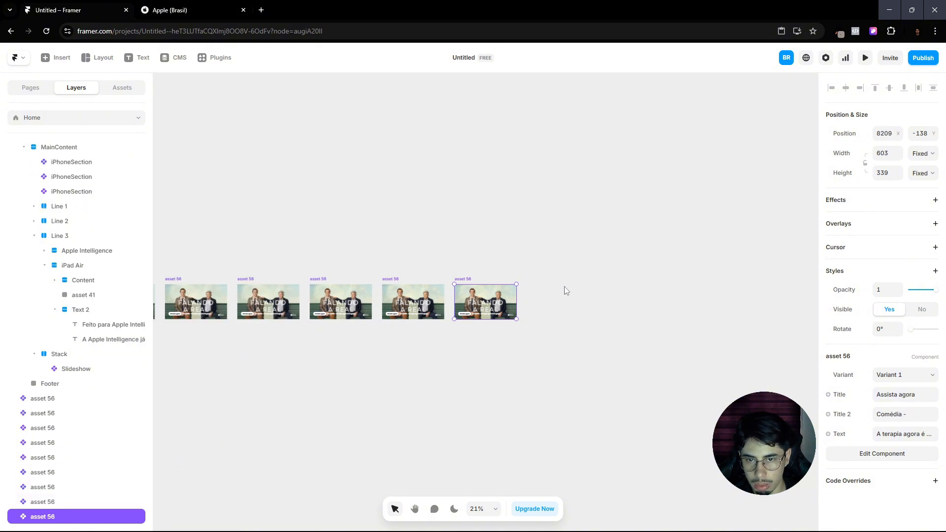
{"action": "key", "text": "ctrl+d"}
{"action": "key", "text": "space"}
{"action": "left_click_drag", "start_coordinate": [400, 241], "coordinate": [628, 163]}
{"action": "left_click_drag", "start_coordinate": [204, 372], "coordinate": [412, 395]}
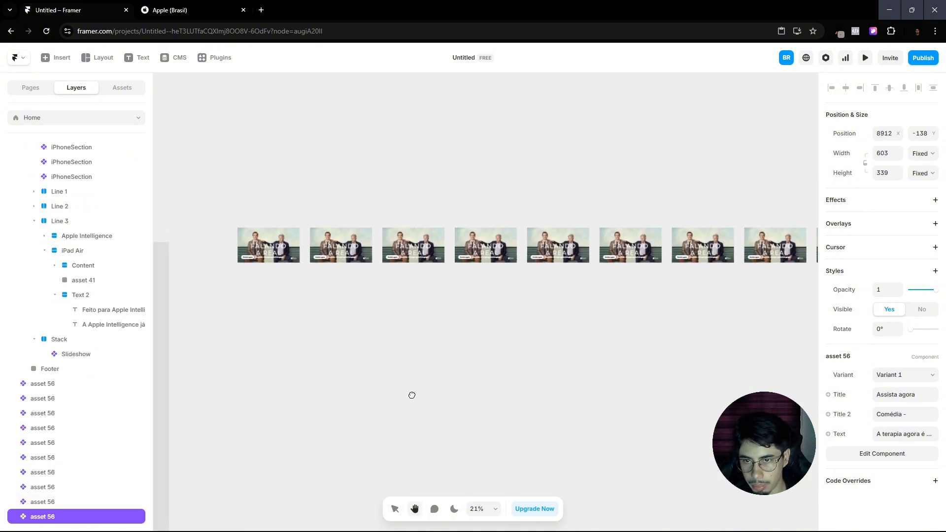
{"action": "scroll", "coordinate": [379, 363], "scroll_direction": "down", "scroll_amount": 2}
{"action": "scroll", "coordinate": [334, 351], "scroll_direction": "up", "scroll_amount": 1}
{"action": "key", "text": "space"}
{"action": "left_click_drag", "start_coordinate": [317, 362], "coordinate": [395, 308]}
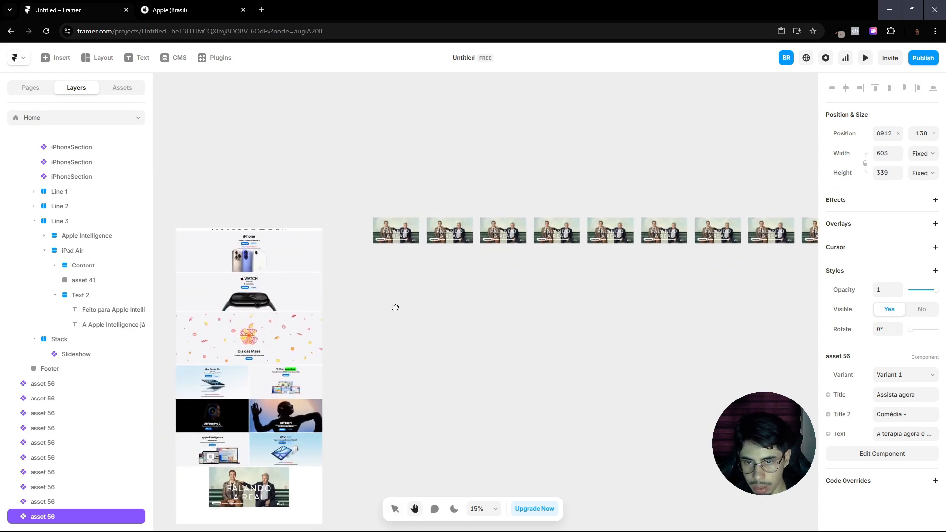
Step: Switch the second asset 56 banner instance in the row to Variant 2
{"action": "scroll", "coordinate": [391, 226], "scroll_direction": "up", "scroll_amount": 6}
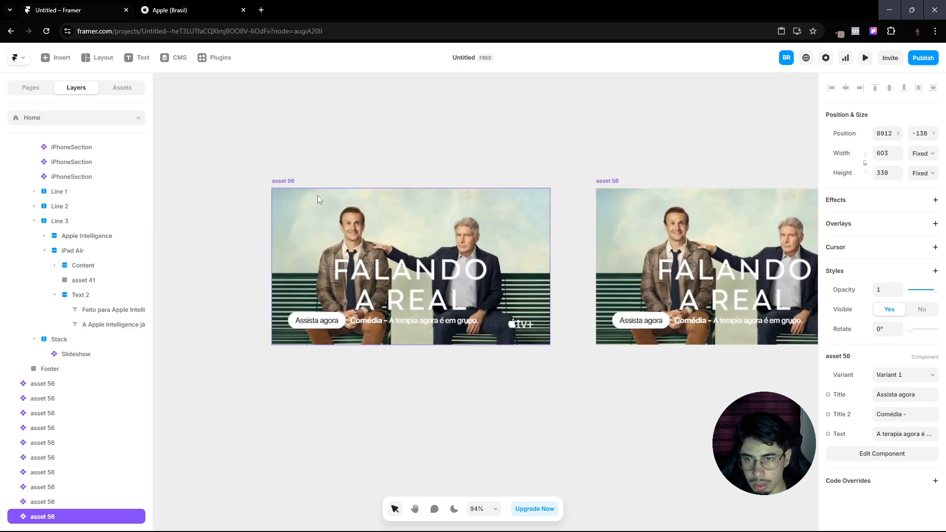
{"action": "left_click", "coordinate": [318, 196]}
{"action": "left_click", "coordinate": [545, 389]}
{"action": "key", "text": "space"}
{"action": "left_click", "coordinate": [540, 301]}
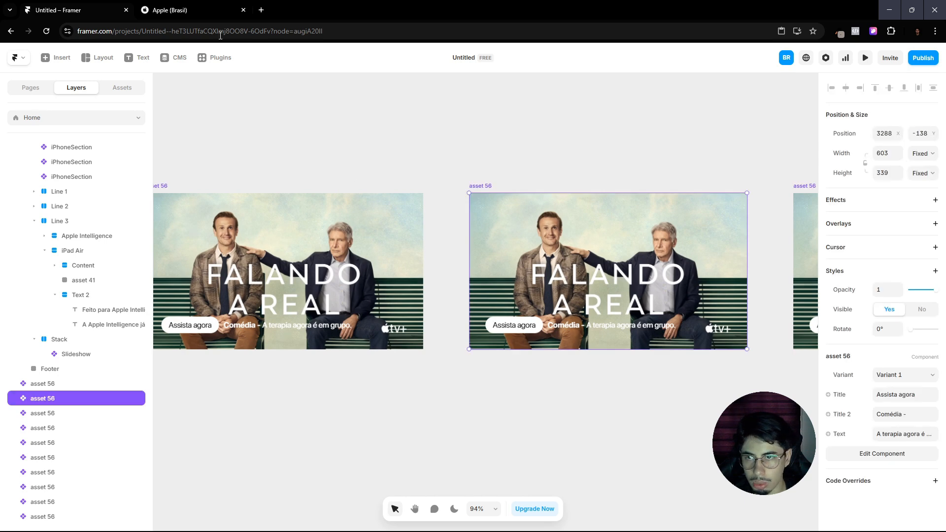
{"action": "key", "text": "ctrl+Tab"}
{"action": "key", "text": "ctrl+Tab"}
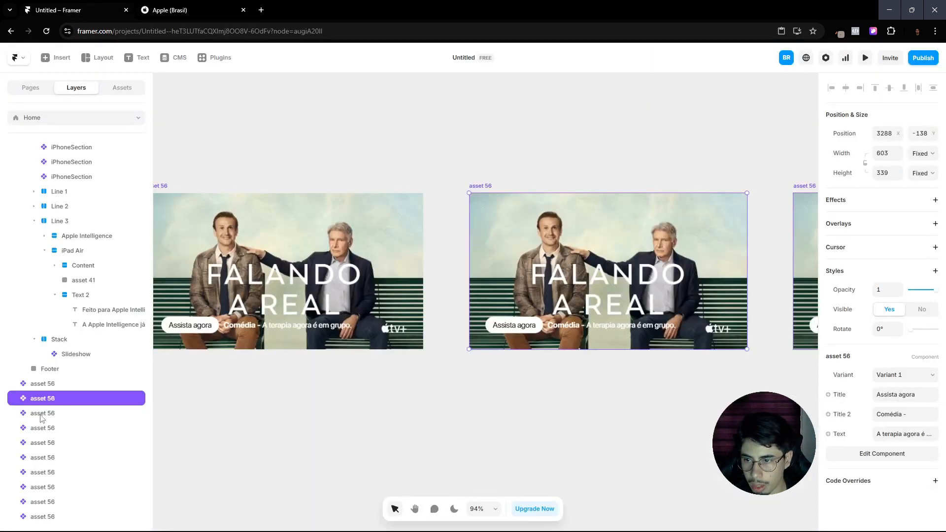
{"action": "left_click", "coordinate": [902, 386]}
{"action": "left_click", "coordinate": [882, 397]}
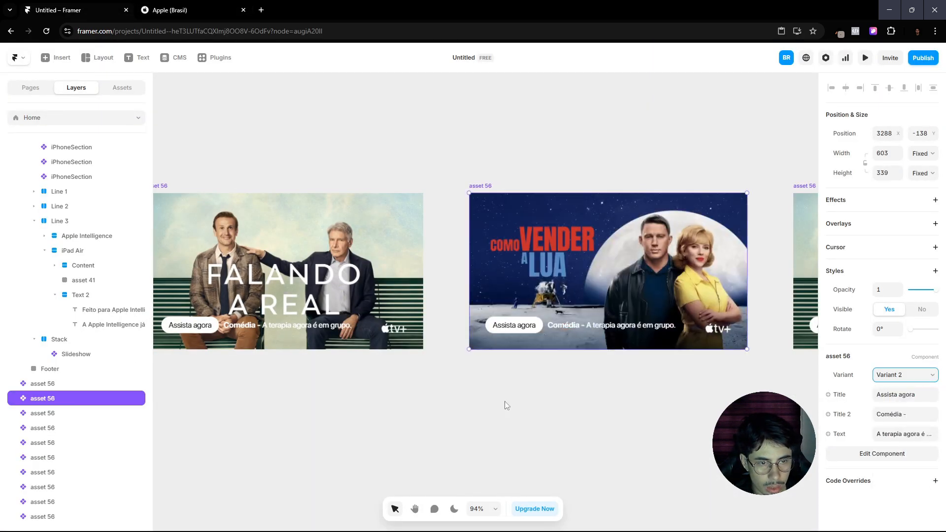
Step: Assign Variant 3 to the third asset 56 banner instance and Variant 4 to the fourth
{"action": "key", "text": "Tab"}
{"action": "left_click", "coordinate": [909, 373]}
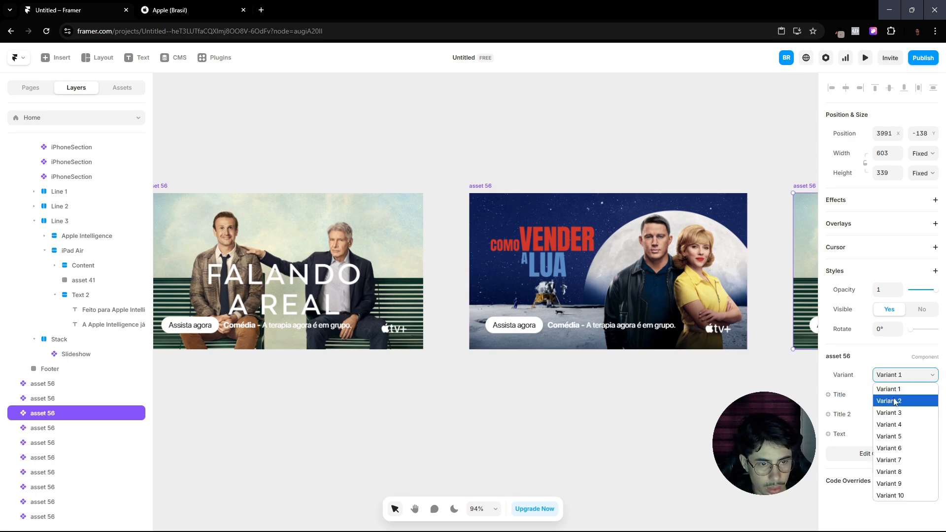
{"action": "left_click", "coordinate": [884, 414]}
{"action": "left_click", "coordinate": [54, 427]}
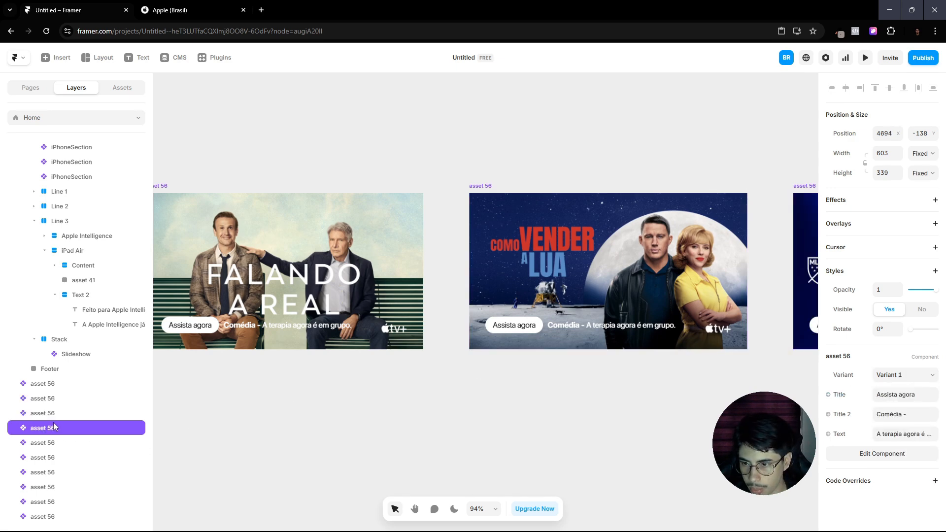
{"action": "left_click", "coordinate": [882, 379]}
{"action": "left_click", "coordinate": [884, 422]}
Step: Assign Variant 5 to the fifth asset 56 banner instance and Variant 6 to the sixth
{"action": "left_click", "coordinate": [124, 442]}
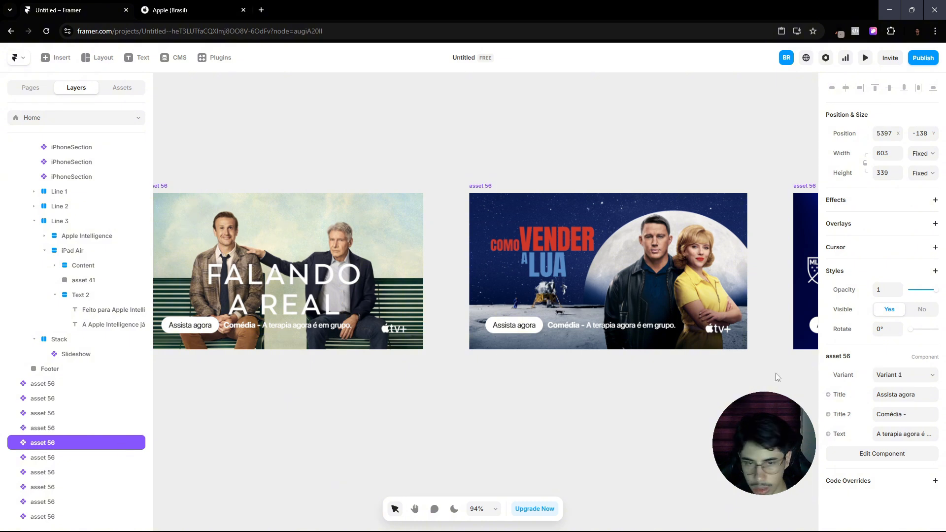
{"action": "left_click", "coordinate": [904, 374]}
{"action": "left_click", "coordinate": [887, 430]}
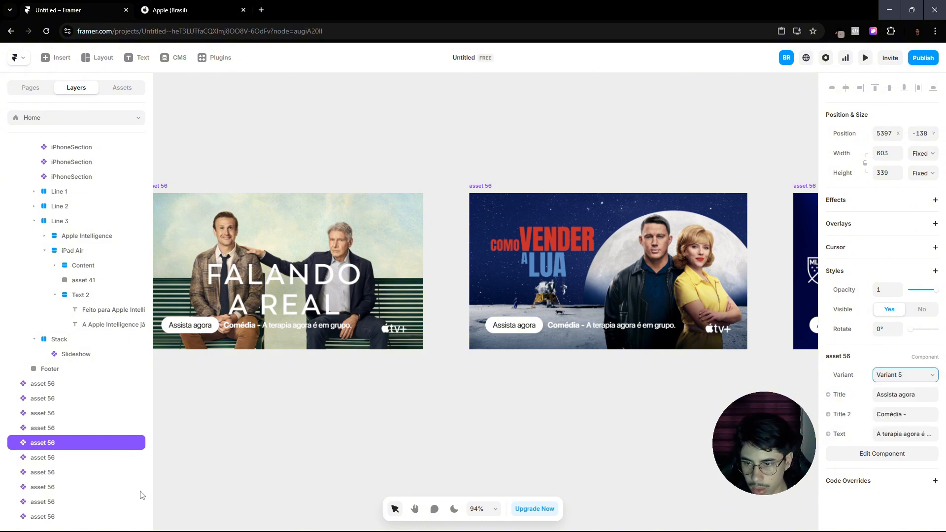
{"action": "left_click", "coordinate": [57, 459]}
{"action": "left_click", "coordinate": [902, 375]}
{"action": "left_click", "coordinate": [887, 446]}
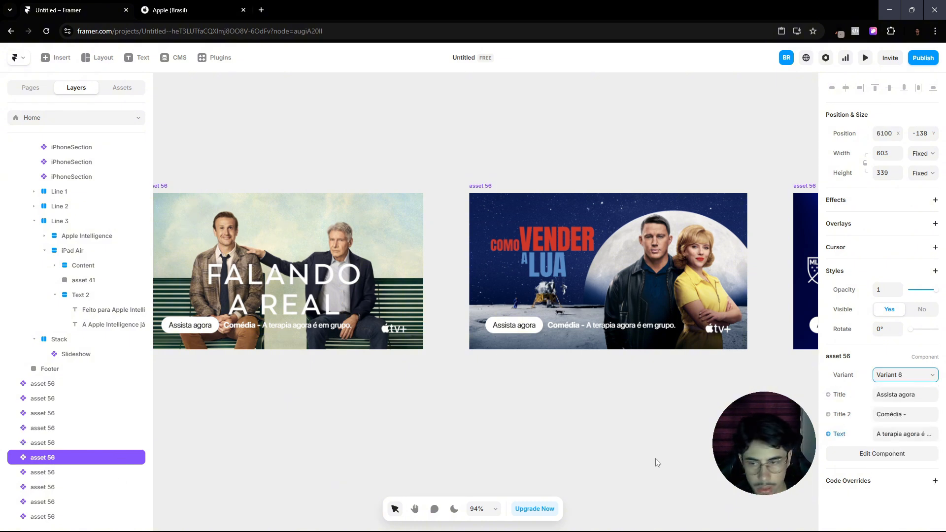
Step: Switch the seventh asset 56 instance to Variant 7 and the eighth to Variant 8
{"action": "left_click", "coordinate": [94, 474]}
{"action": "left_click", "coordinate": [890, 377]}
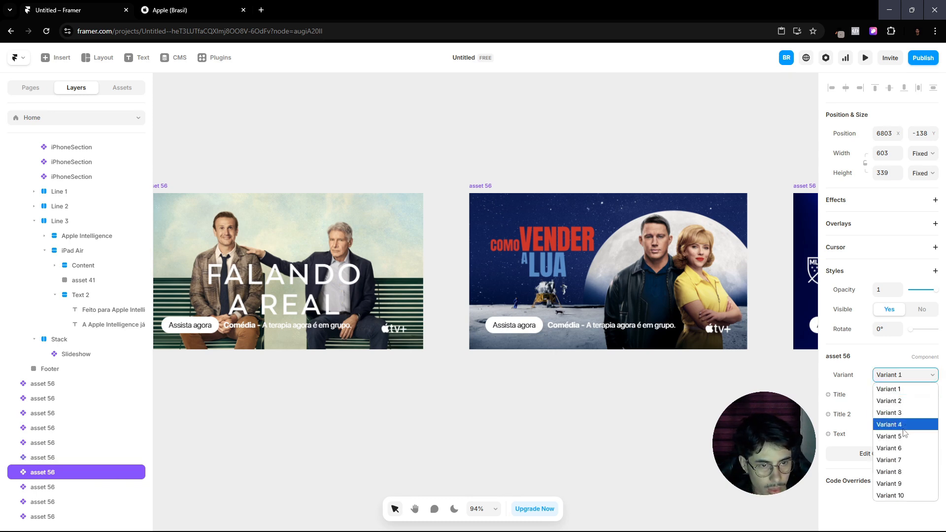
{"action": "left_click", "coordinate": [886, 462]}
{"action": "left_click", "coordinate": [65, 488]}
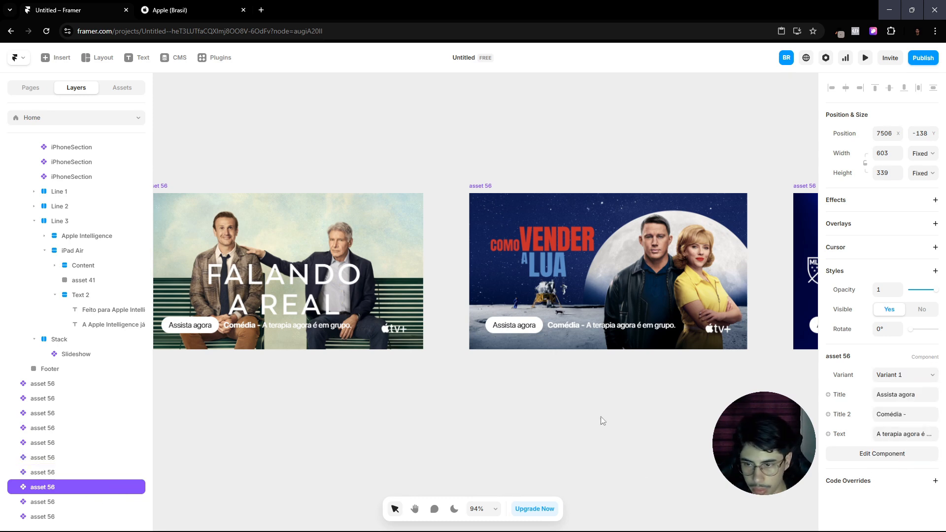
{"action": "left_click", "coordinate": [898, 382]}
{"action": "left_click", "coordinate": [887, 477]}
Step: Switch the ninth asset 56 instance to Variant 9 and the tenth to Variant 10
{"action": "left_click", "coordinate": [90, 502]}
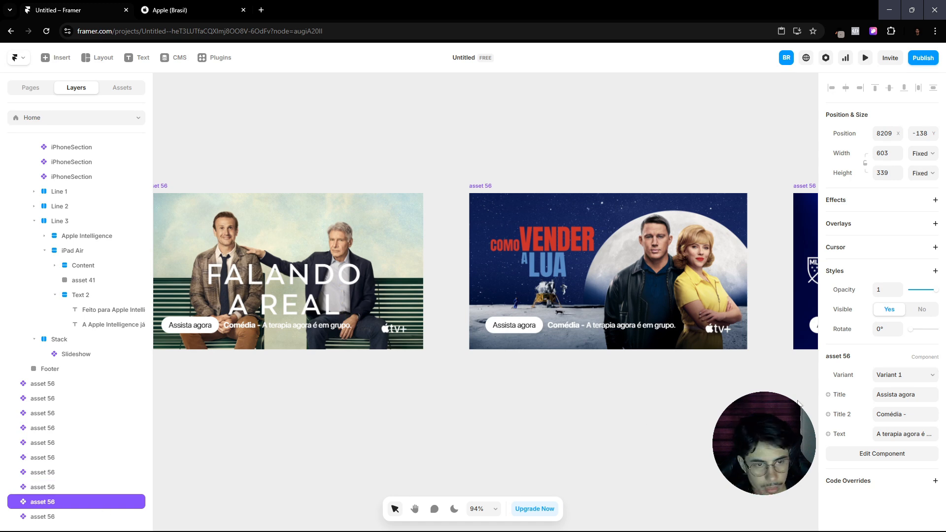
{"action": "left_click", "coordinate": [898, 382]}
{"action": "left_click", "coordinate": [889, 488]}
{"action": "left_click", "coordinate": [127, 517]}
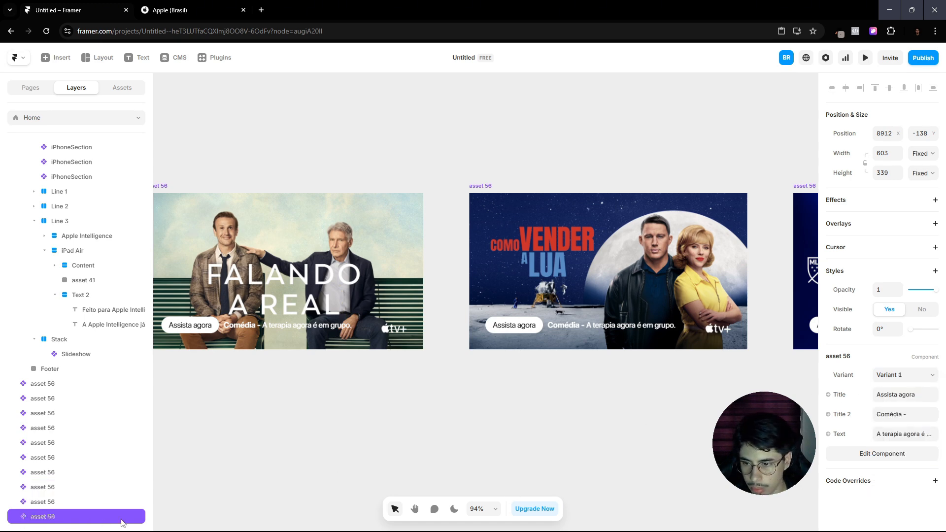
{"action": "left_click", "coordinate": [900, 382]}
{"action": "left_click", "coordinate": [889, 495]}
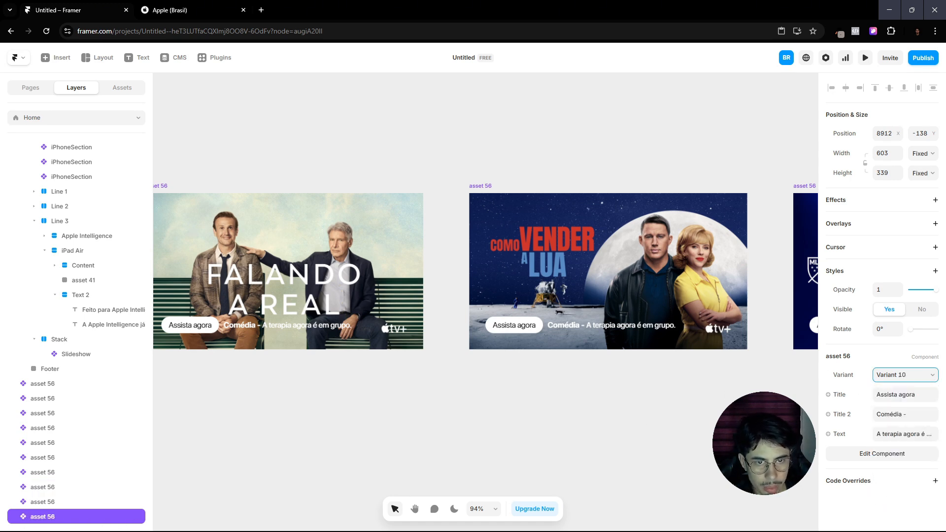
{"action": "left_click", "coordinate": [616, 425]}
Step: Select the Como Vender a Lua card and look up its matching slide in the Apple Brasil site's gallery
{"action": "left_click_drag", "start_coordinate": [616, 424], "coordinate": [530, 444]}
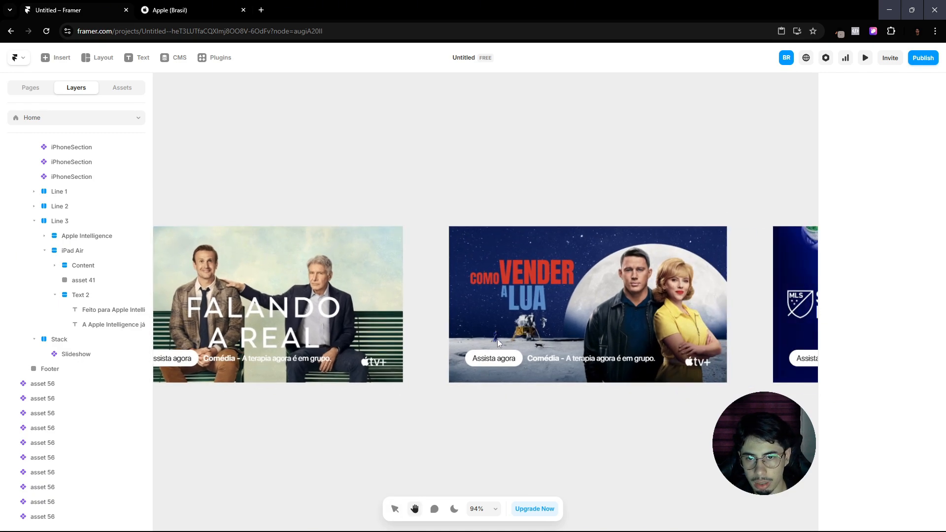
{"action": "scroll", "coordinate": [498, 328], "scroll_direction": "up", "scroll_amount": 3}
{"action": "left_click", "coordinate": [482, 260]}
{"action": "left_click", "coordinate": [207, 5]}
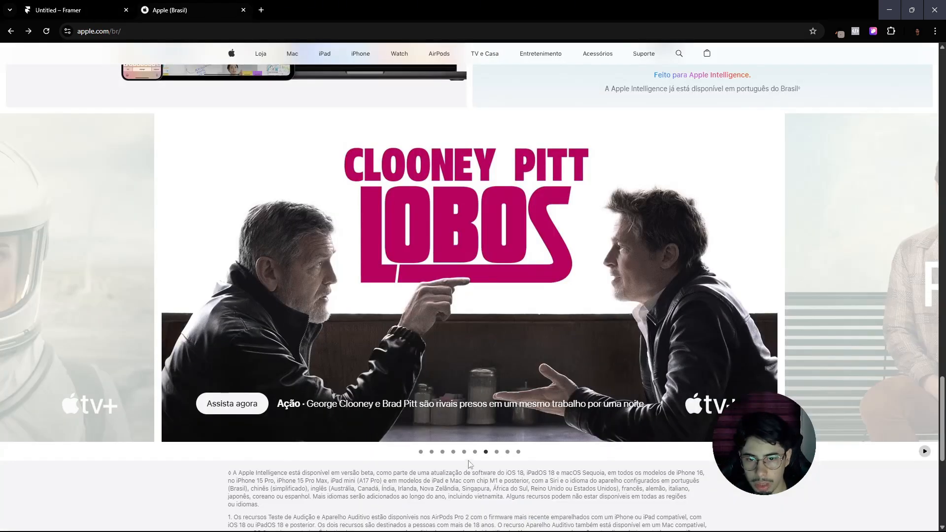
{"action": "left_click", "coordinate": [497, 451]}
{"action": "left_click", "coordinate": [508, 451]}
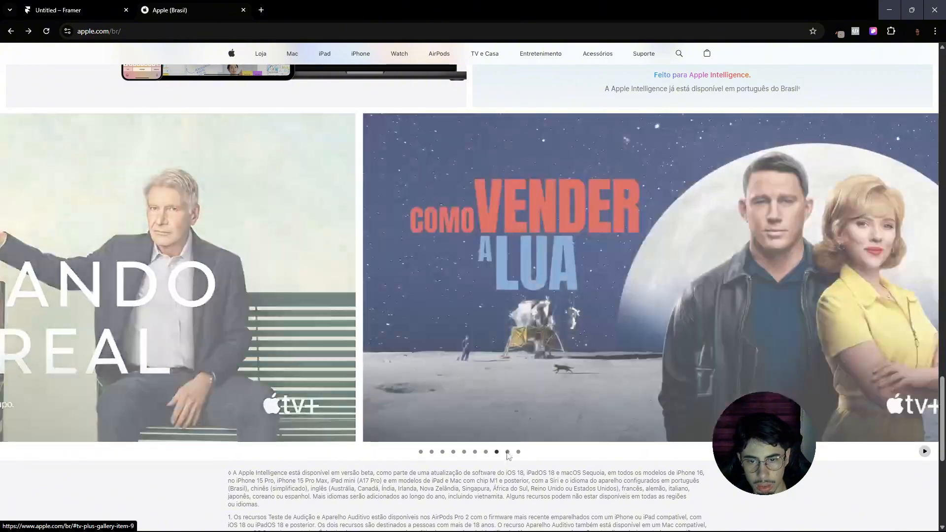
{"action": "left_click", "coordinate": [79, 7]}
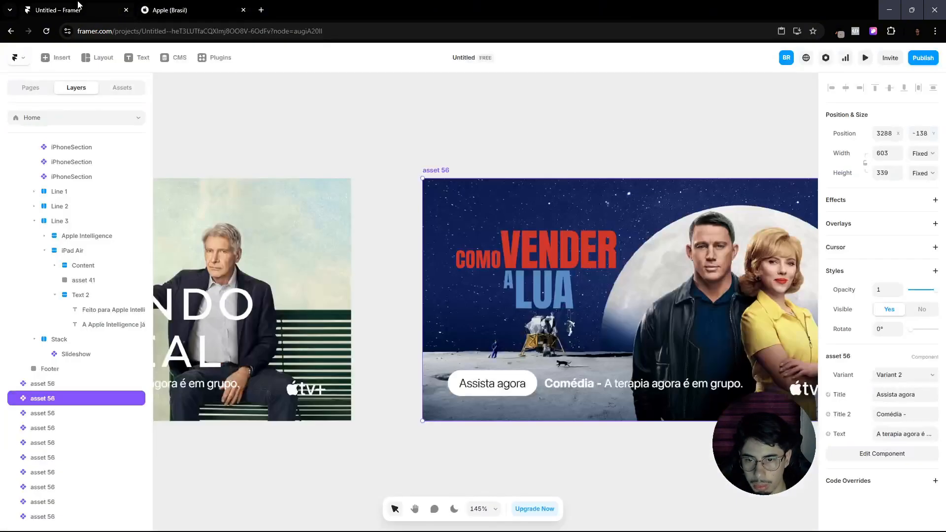
Step: Set the Como Vender a Lua card's Text to "A história será feita... ou criada?", matching the Apple slide
{"action": "left_click", "coordinate": [897, 436]}
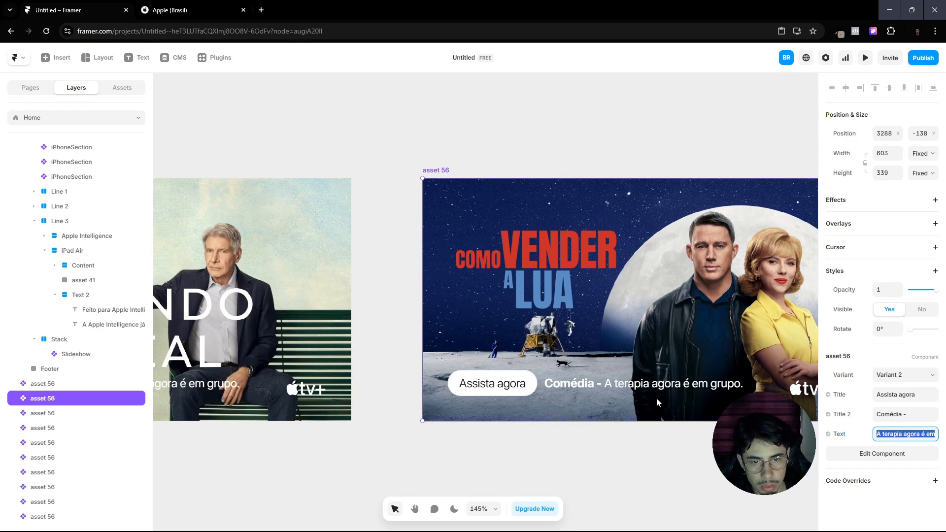
{"action": "left_click", "coordinate": [146, 5]}
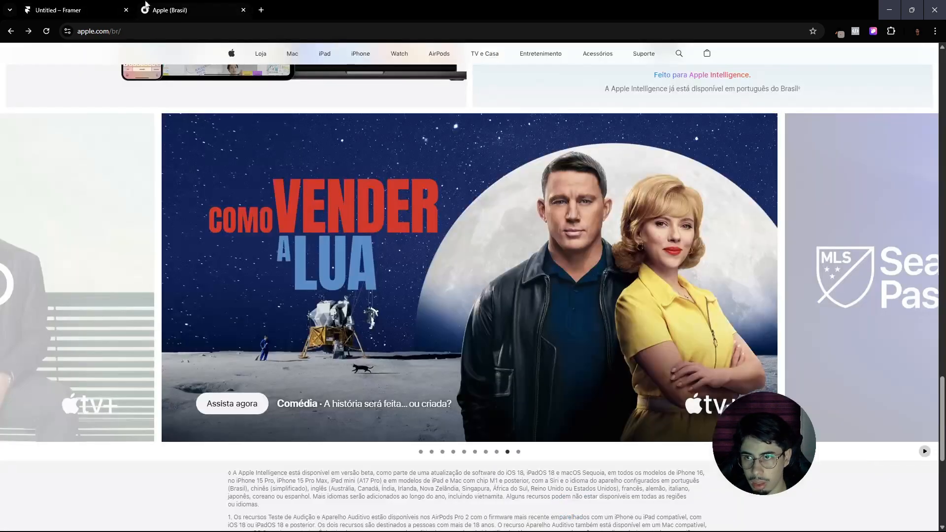
{"action": "left_click", "coordinate": [88, 6]}
{"action": "type", "text": "A"}
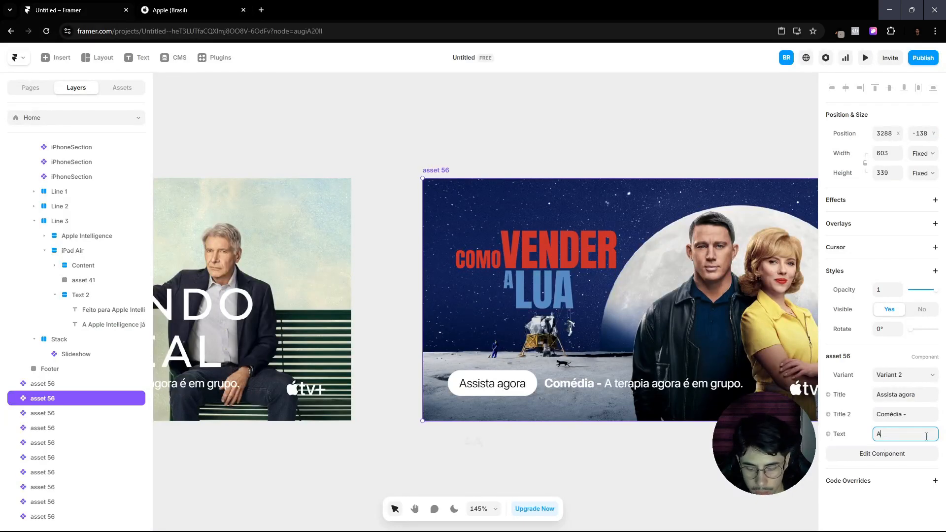
{"action": "key", "text": "Caps_Lock"}
{"action": "type", "text": "história"}
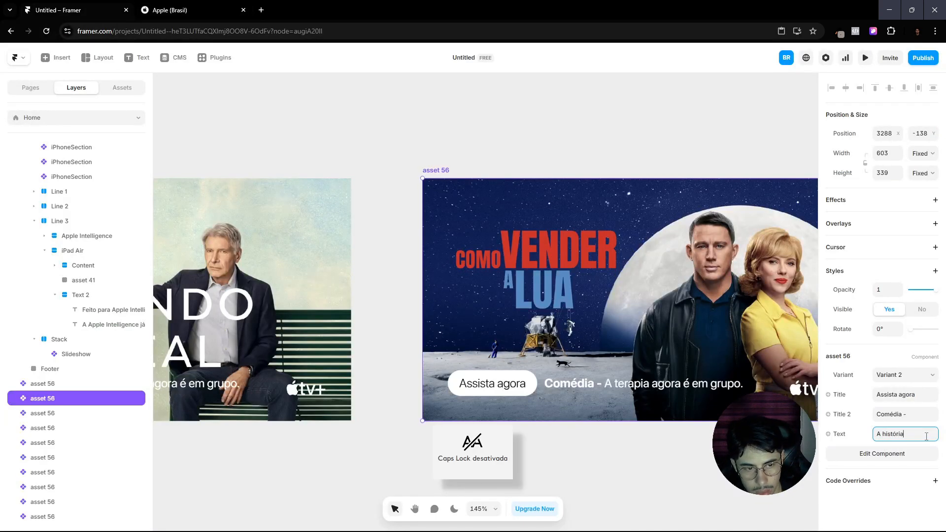
{"action": "type", "text": " será feita"}
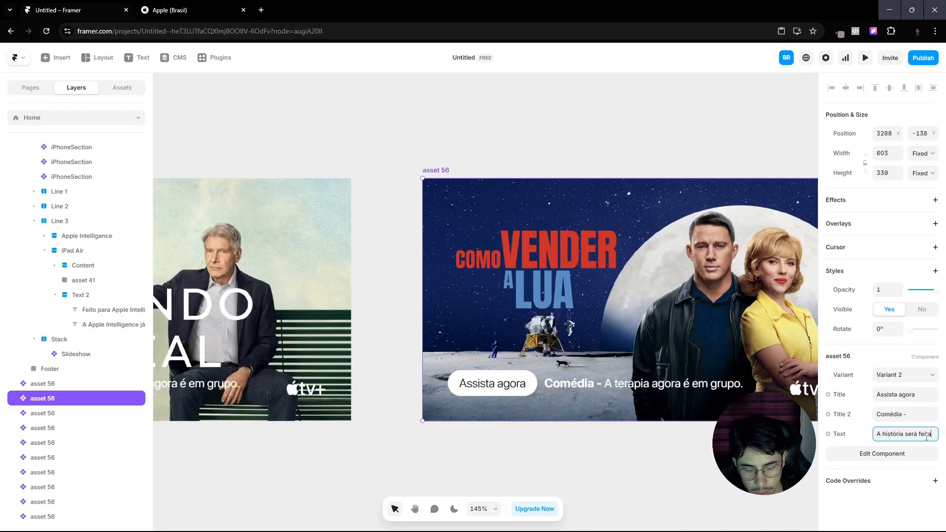
{"action": "type", "text": "... ou criada?"}
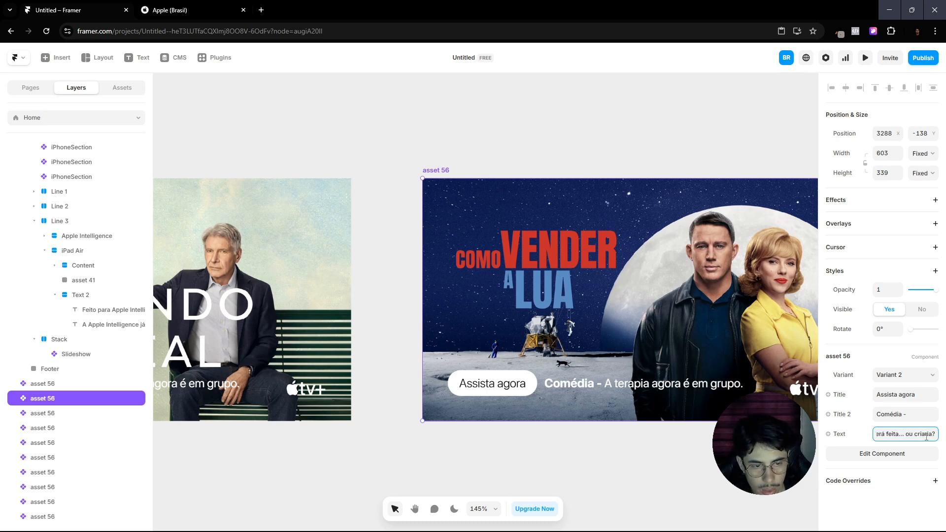
{"action": "key", "text": "Return"}
{"action": "left_click", "coordinate": [674, 447]}
Step: Look up the MLS Season Pass slide in the Apple site's gallery and return to its card in Framer
{"action": "left_click_drag", "start_coordinate": [674, 447], "coordinate": [397, 445]}
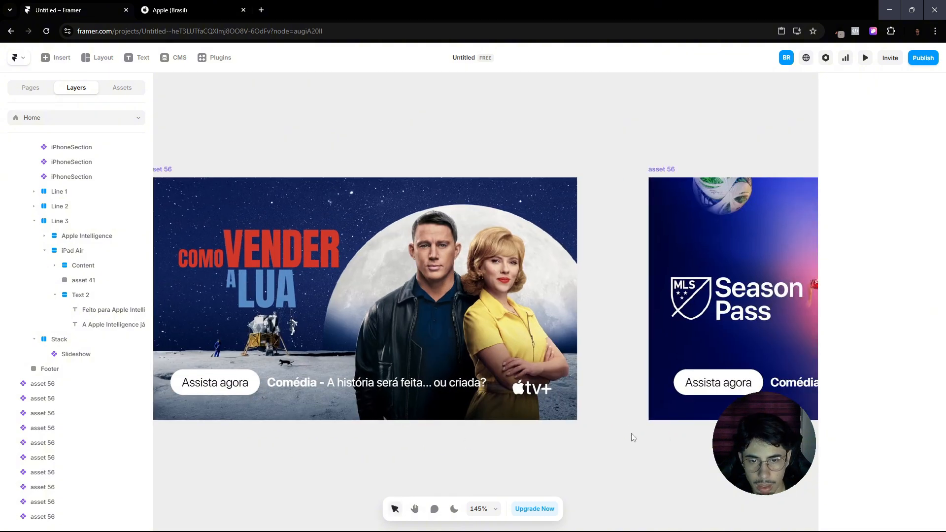
{"action": "left_click_drag", "start_coordinate": [740, 440], "coordinate": [509, 439]}
{"action": "scroll", "coordinate": [645, 431], "scroll_direction": "down", "scroll_amount": 2}
{"action": "left_click", "coordinate": [225, 4]}
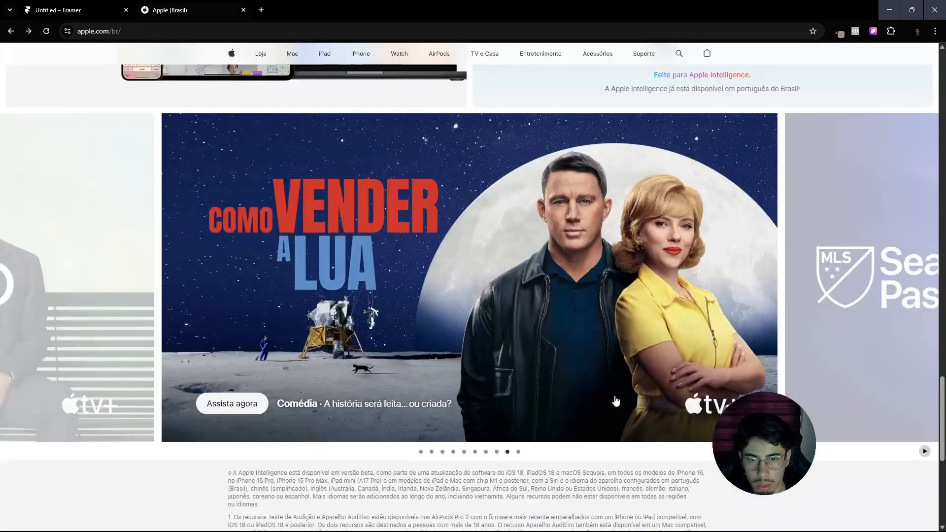
{"action": "left_click", "coordinate": [518, 452]}
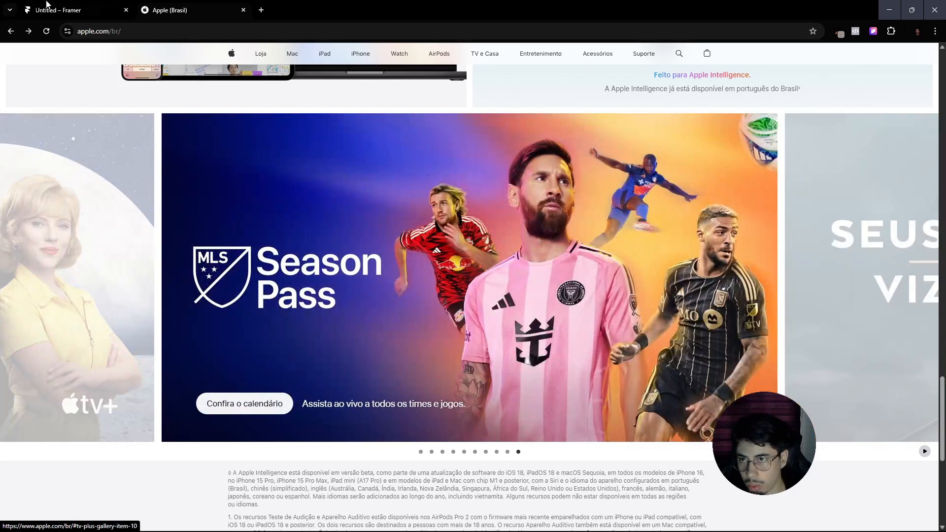
{"action": "left_click", "coordinate": [48, 4]}
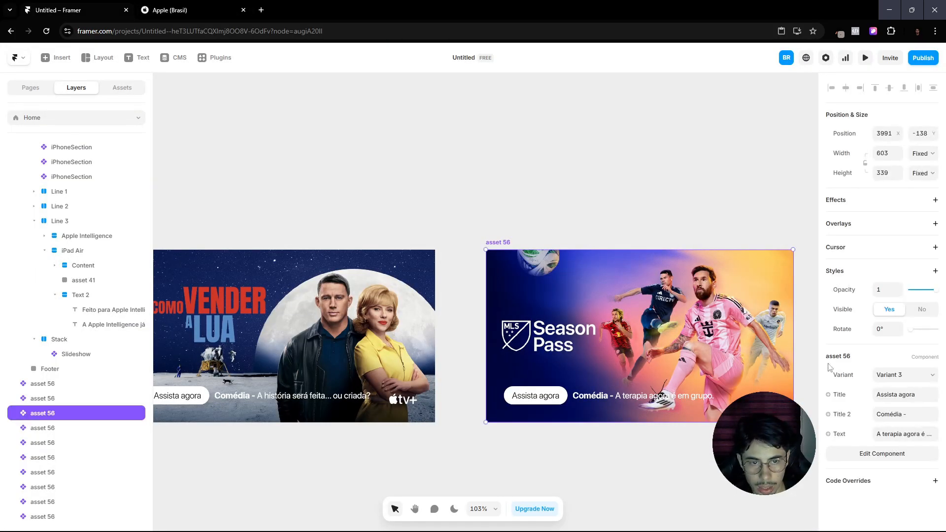
Step: Set the MLS Season Pass card's Title to "Confira o calendário"
{"action": "left_click", "coordinate": [904, 394]}
{"action": "type", "text": "C"}
{"action": "key", "text": "Caps_Lock"}
{"action": "type", "text": "onfir"}
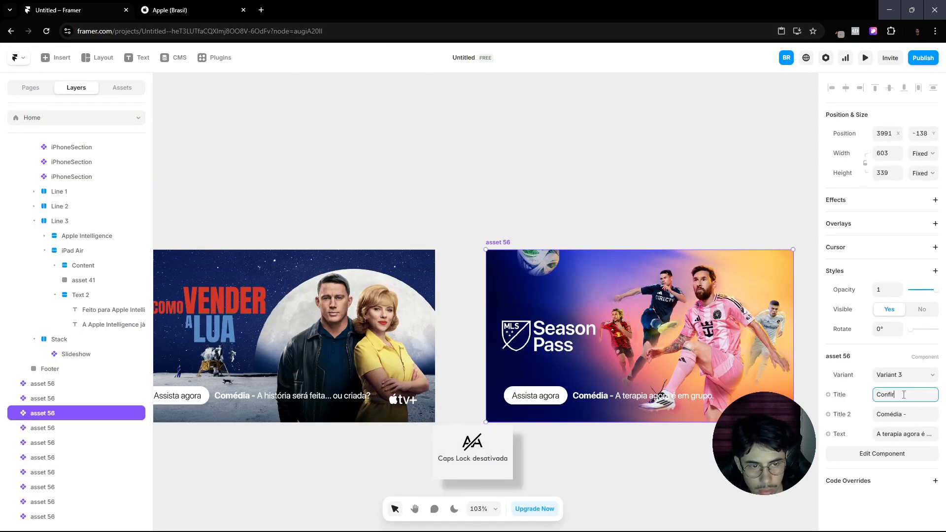
{"action": "type", "text": "a o calendário"}
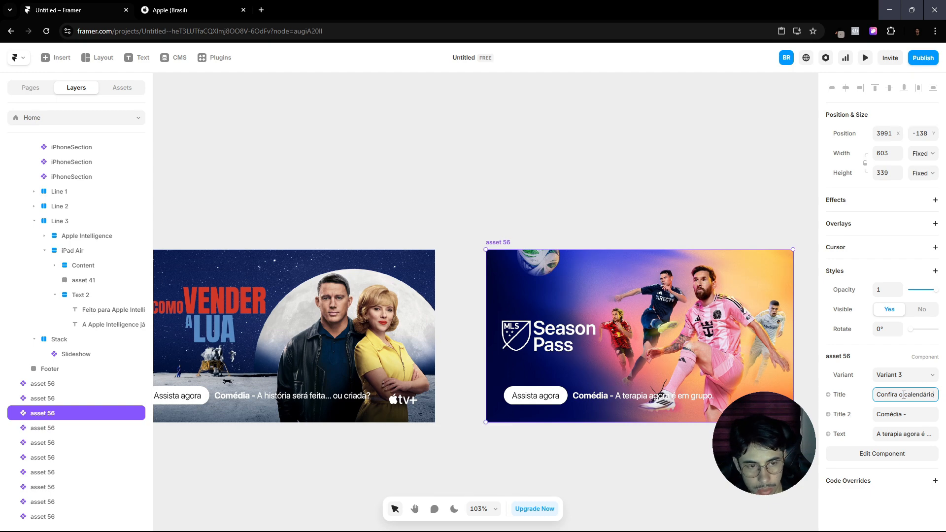
{"action": "key", "text": "Return"}
{"action": "left_click", "coordinate": [609, 432]}
Step: Check the Apple slide's caption and clear Title 2 on the MLS Season Pass card
{"action": "key", "text": "space"}
{"action": "left_click_drag", "start_coordinate": [603, 427], "coordinate": [411, 413]}
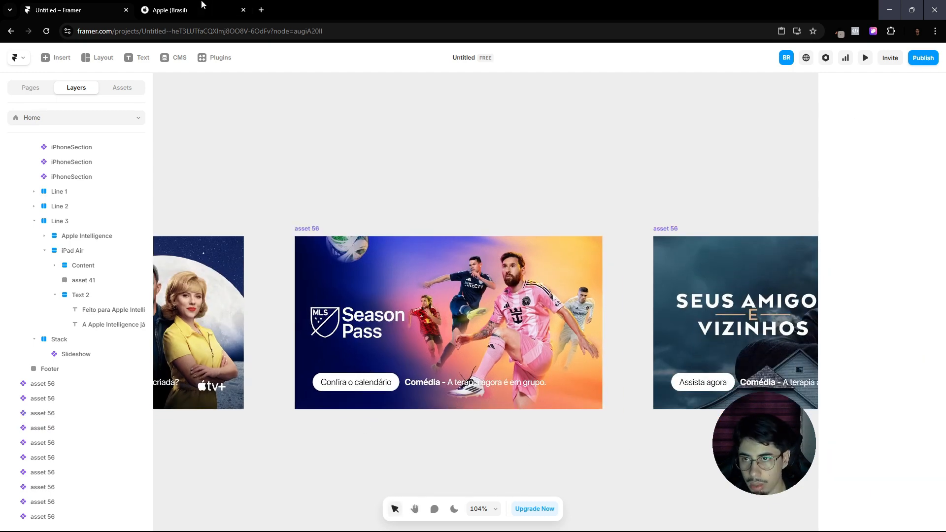
{"action": "left_click", "coordinate": [201, 4]}
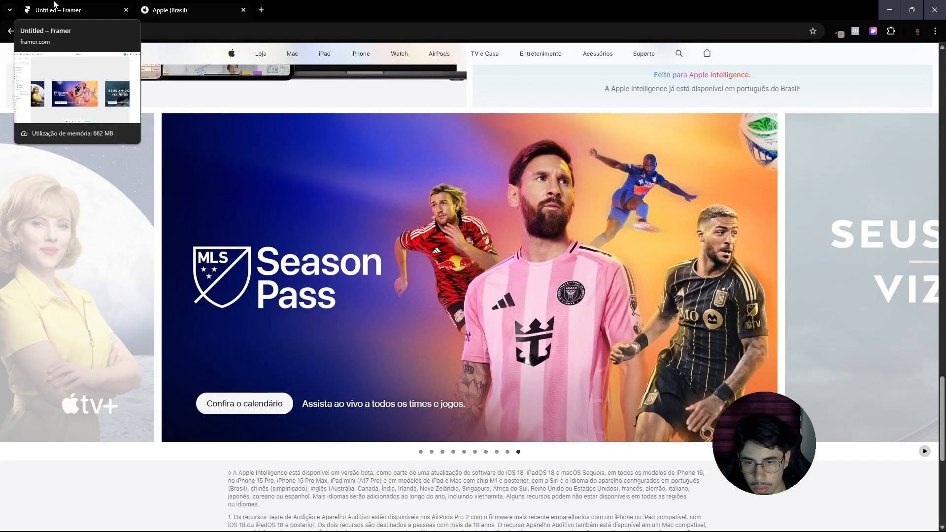
{"action": "left_click", "coordinate": [54, 4]}
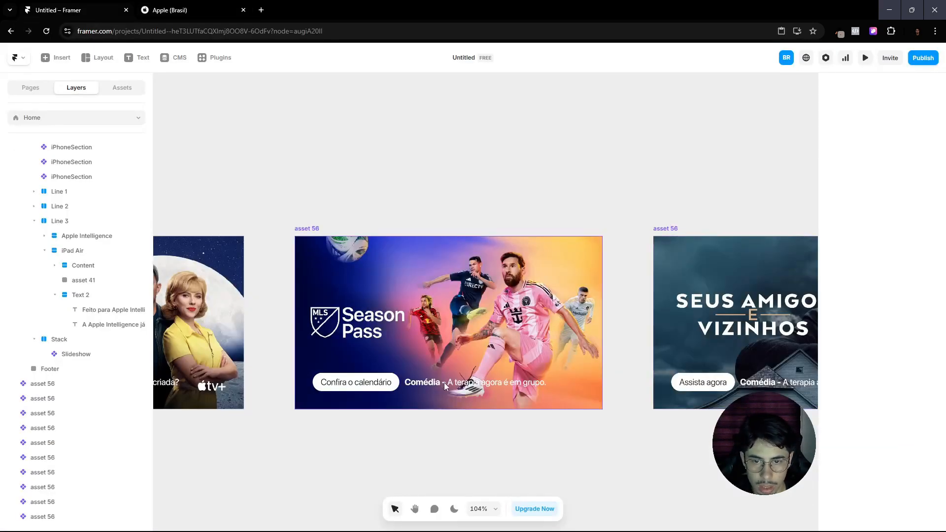
{"action": "left_click", "coordinate": [516, 402]}
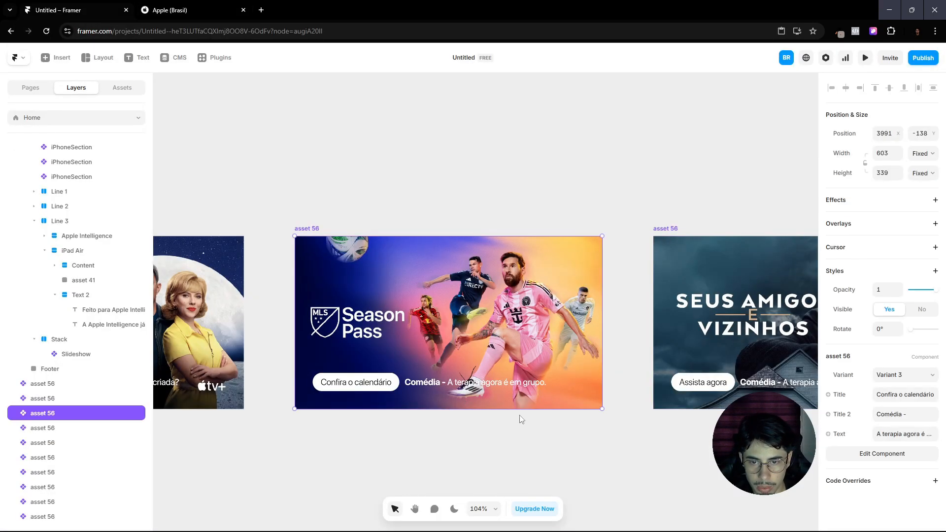
{"action": "left_click", "coordinate": [898, 413]}
{"action": "key", "text": "BackSpace"}
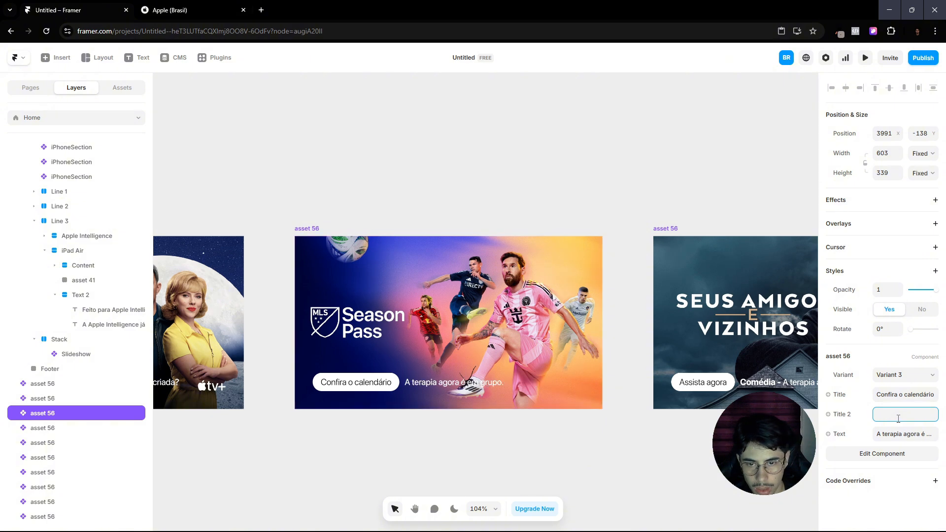
Step: Set the MLS Season Pass card's Text to "Assita ao vivo a todos os times e jogos."
{"action": "left_click", "coordinate": [911, 434]}
{"action": "type", "text": "A"}
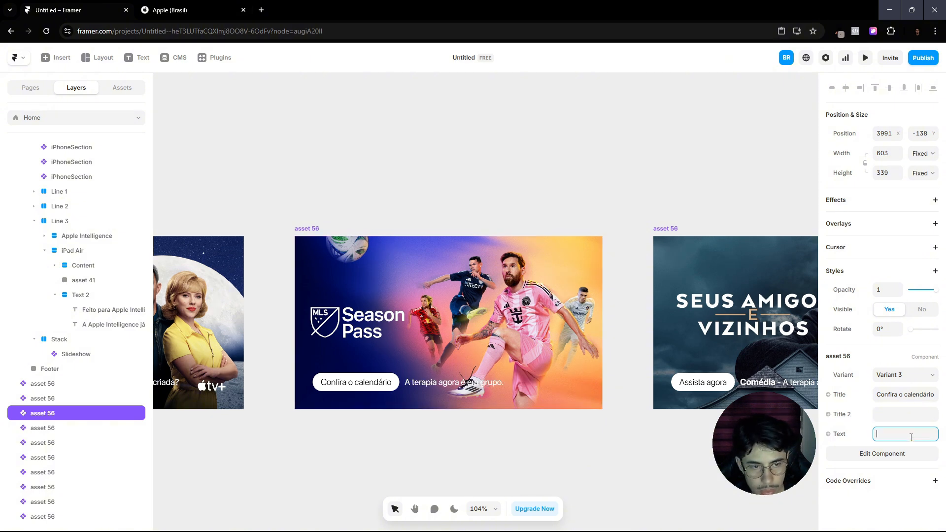
{"action": "key", "text": "Caps_Lock"}
{"action": "type", "text": "ssita ao vi"}
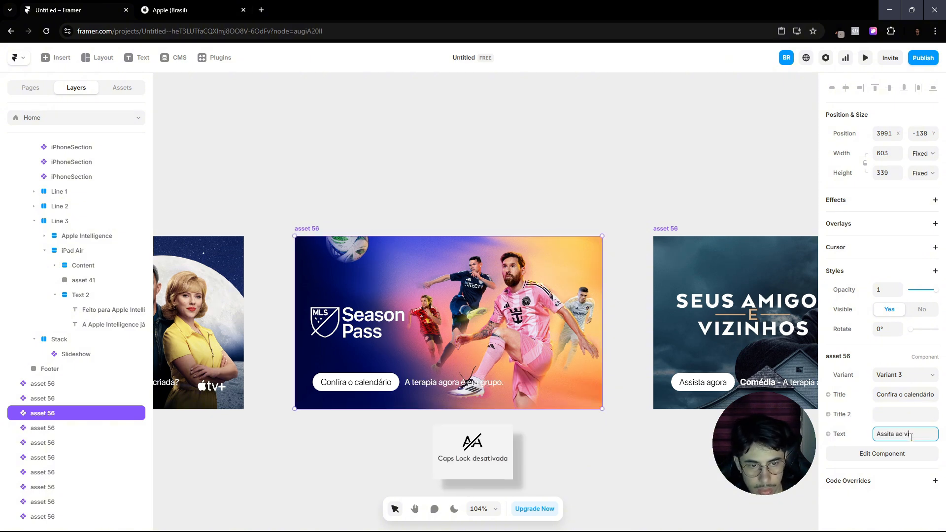
{"action": "type", "text": "vo a todos os"}
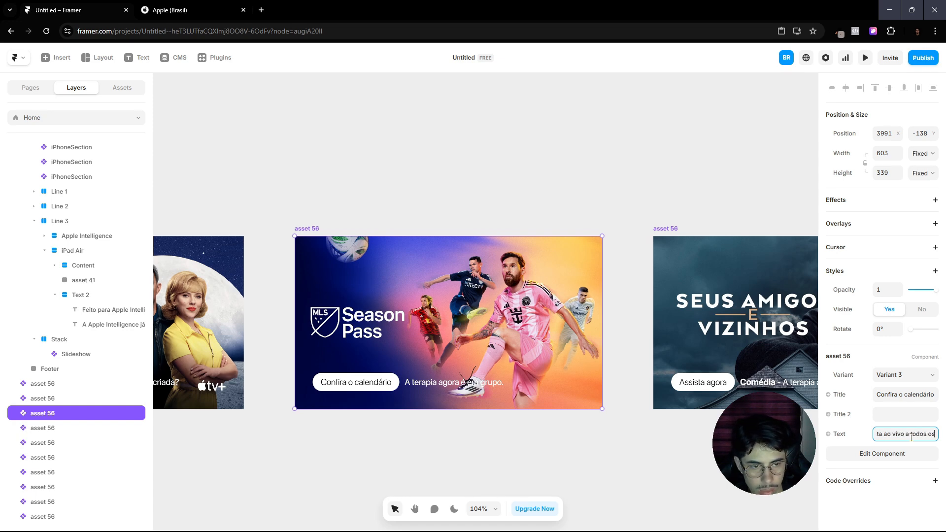
{"action": "type", "text": " times e jofgos"}
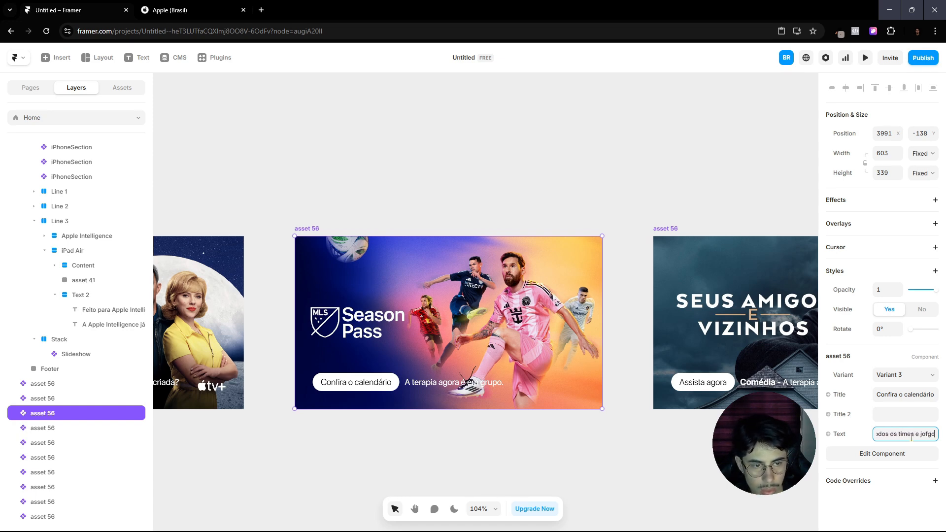
{"action": "key", "text": "BackSpace"}
{"action": "key", "text": "BackSpace"}
{"action": "key", "text": "BackSpace"}
{"action": "key", "text": "BackSpace"}
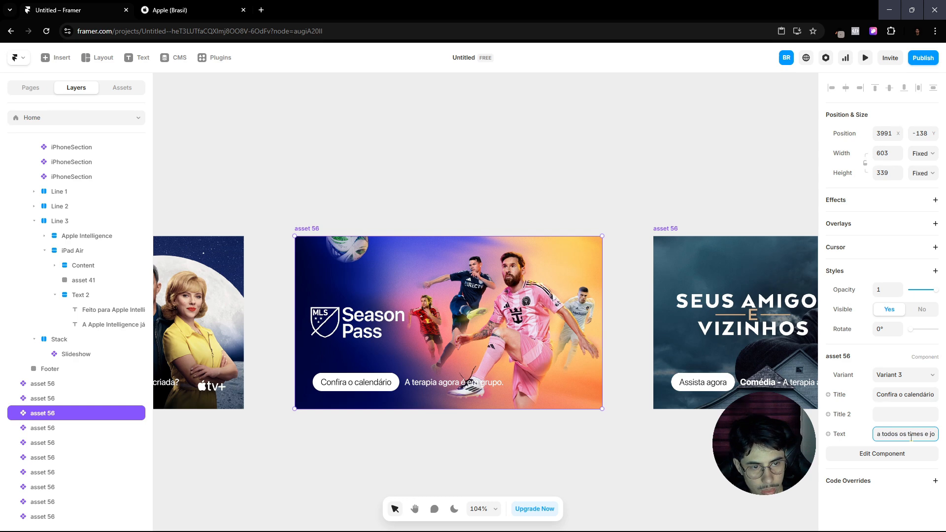
{"action": "type", "text": "gos."}
{"action": "key", "text": "Return"}
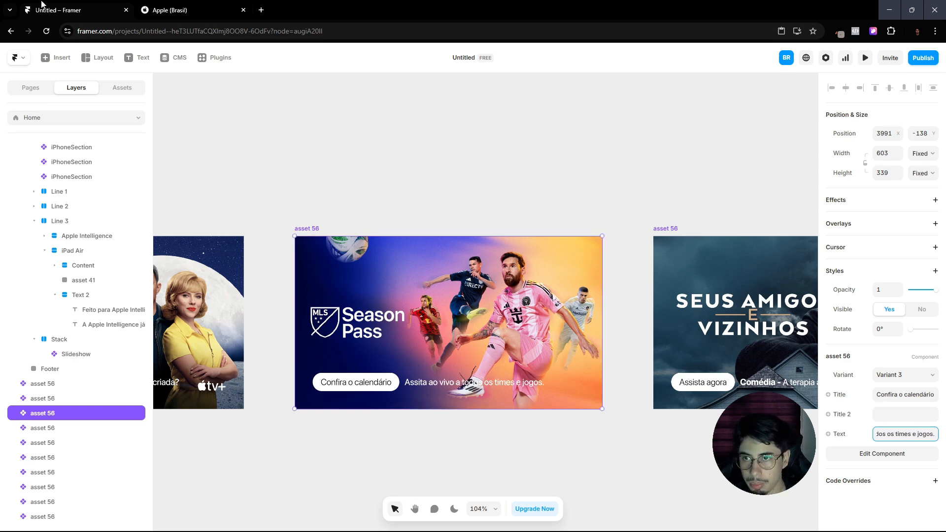
Step: Compare the MLS Season Pass card's caption with the original slide on the Apple site
{"action": "left_click", "coordinate": [148, 7]}
{"action": "left_click", "coordinate": [102, 5]}
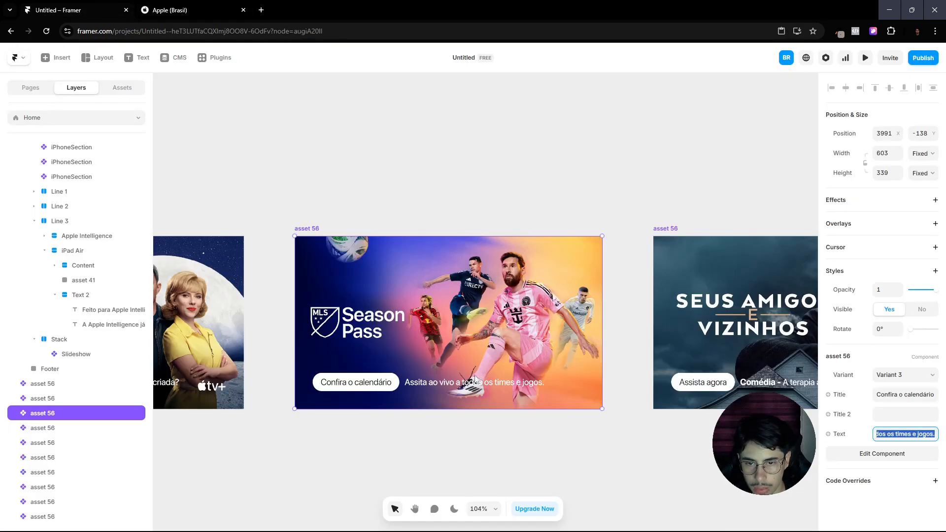
{"action": "left_click", "coordinate": [197, 6]}
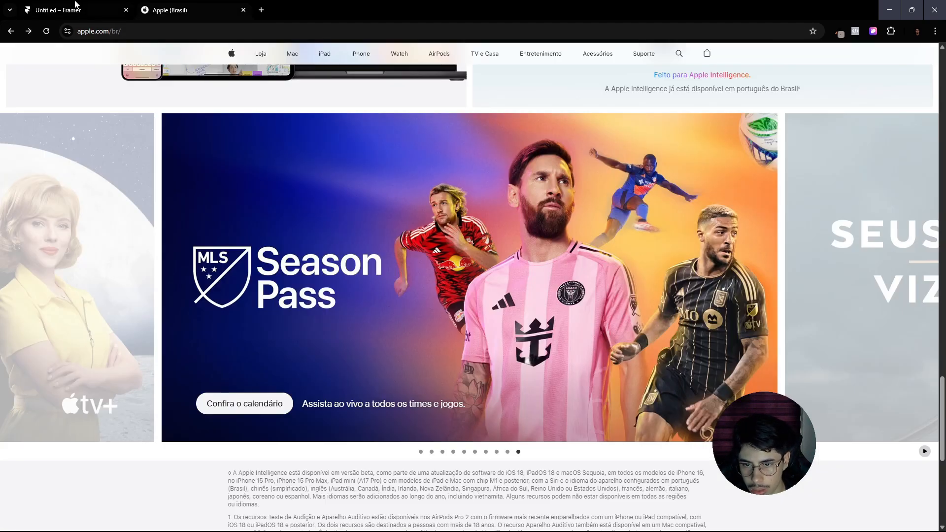
{"action": "left_click", "coordinate": [75, 4]}
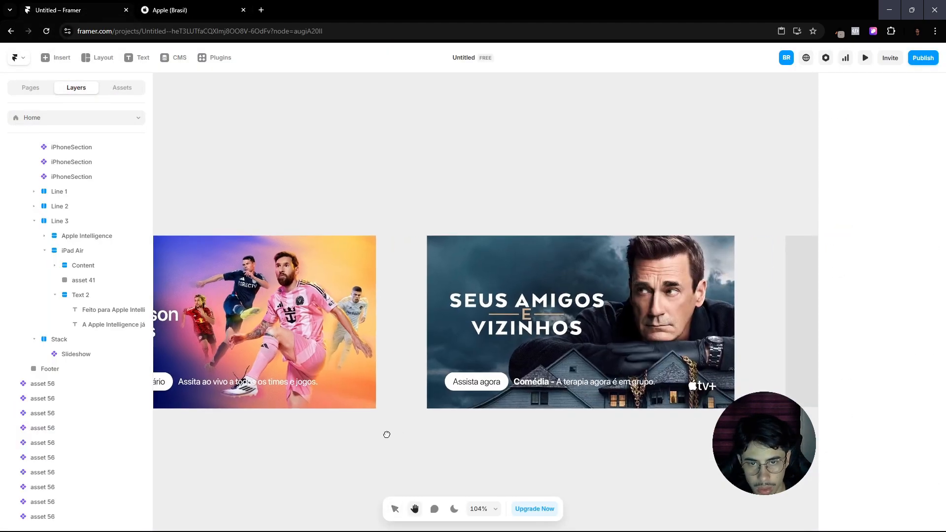
Step: Check the Seus Amigos e Vizinhos caption on the Apple site and set the matching card's Title 2 to "Drama -"
{"action": "left_click", "coordinate": [211, 9]}
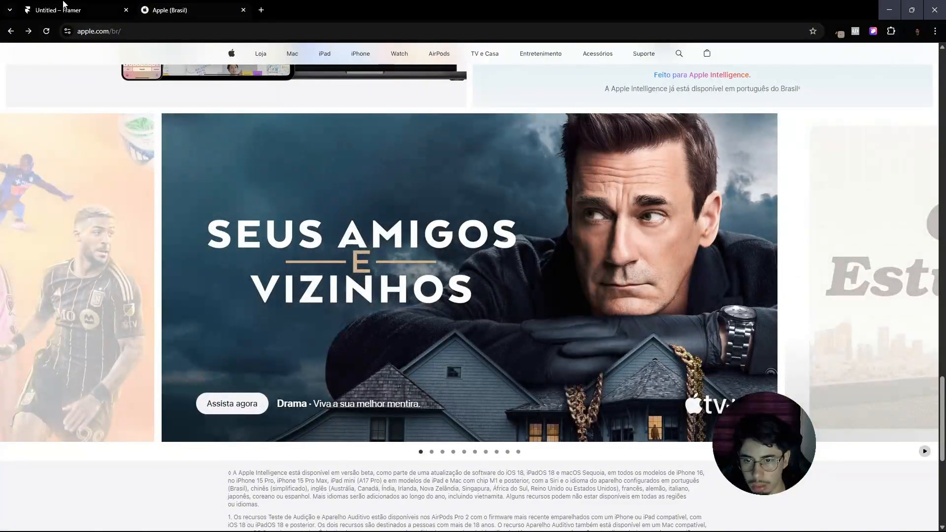
{"action": "left_click", "coordinate": [63, 5]}
{"action": "left_click", "coordinate": [542, 376]}
{"action": "left_click", "coordinate": [904, 414]}
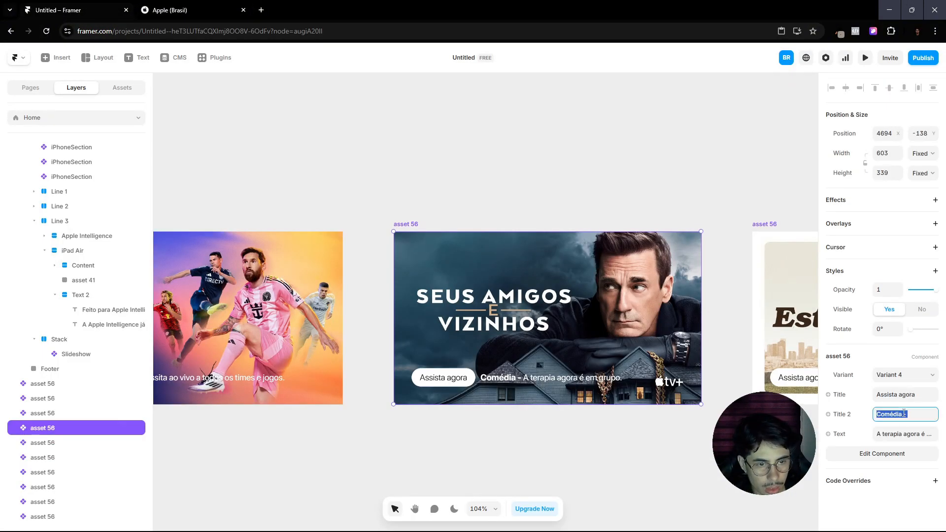
{"action": "key", "text": "Caps_Lock"}
{"action": "type", "text": "D"}
{"action": "key", "text": "Caps_Lock"}
{"action": "type", "text": "rama"}
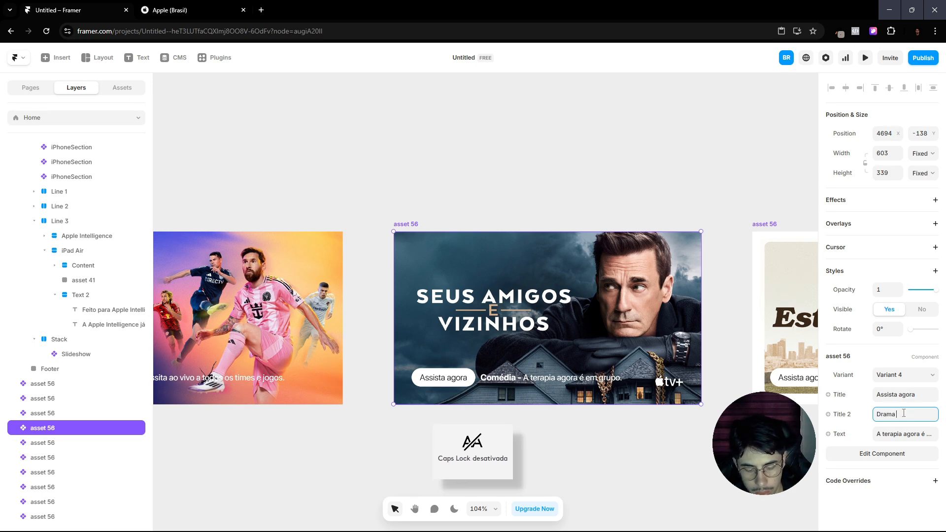
{"action": "type", "text": " -"}
Step: Set the Seus Amigos e Vizinhos card's Text to "Viva a sua melhor mentira."
{"action": "left_click", "coordinate": [197, 6]}
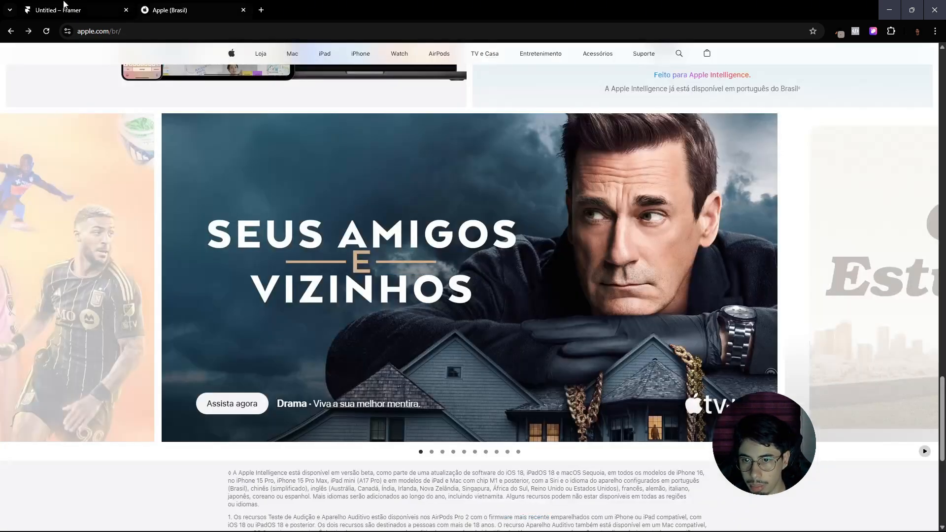
{"action": "left_click", "coordinate": [65, 6]}
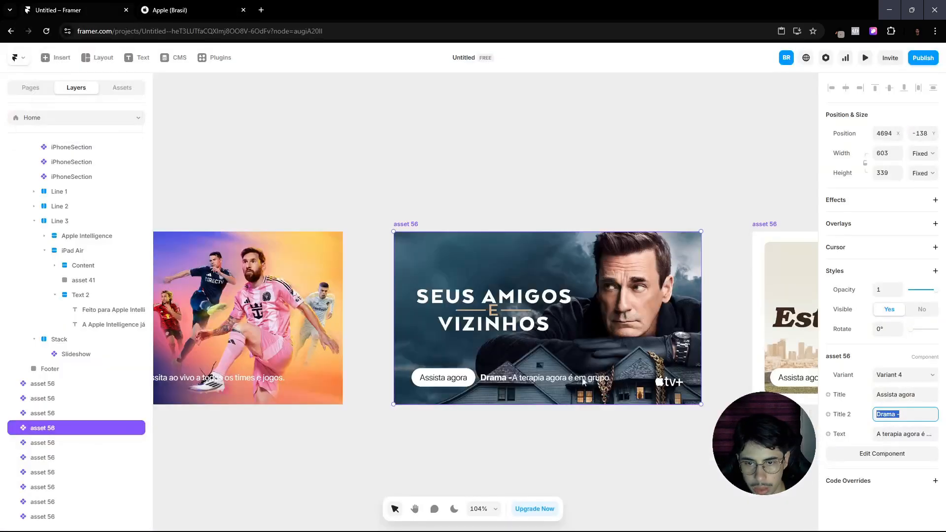
{"action": "left_click", "coordinate": [909, 435]}
{"action": "key", "text": "Caps_Lock"}
{"action": "type", "text": "V"}
{"action": "key", "text": "Caps_Lock"}
{"action": "type", "text": "iva"}
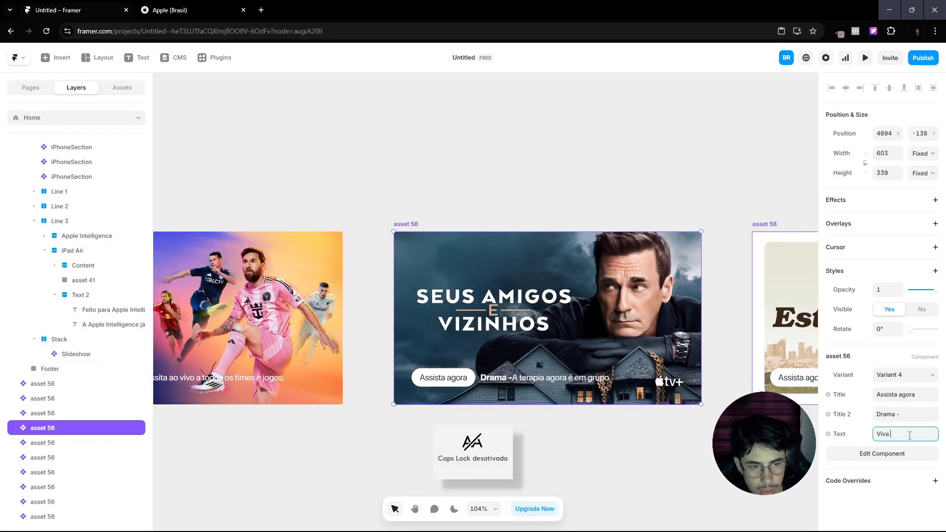
{"action": "type", "text": " a sua melhor me"}
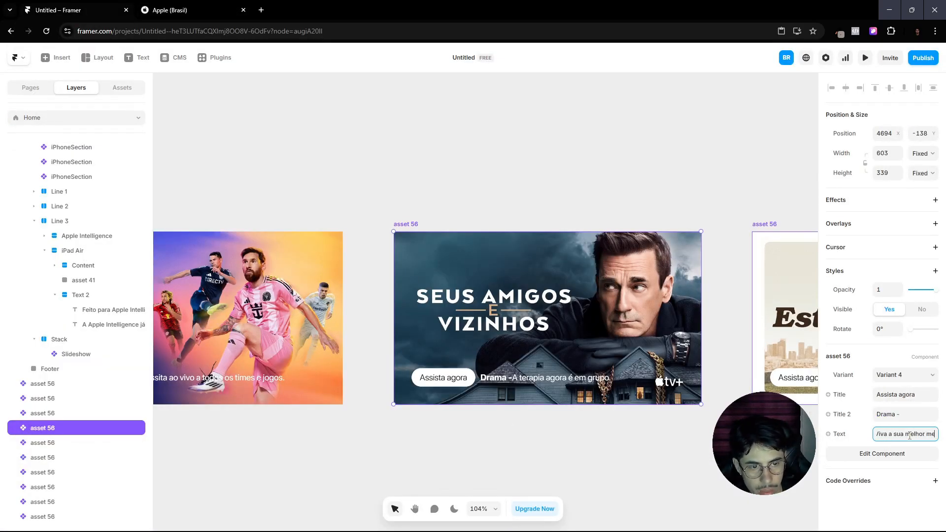
{"action": "type", "text": "ntira"}
{"action": "key", "text": "Return"}
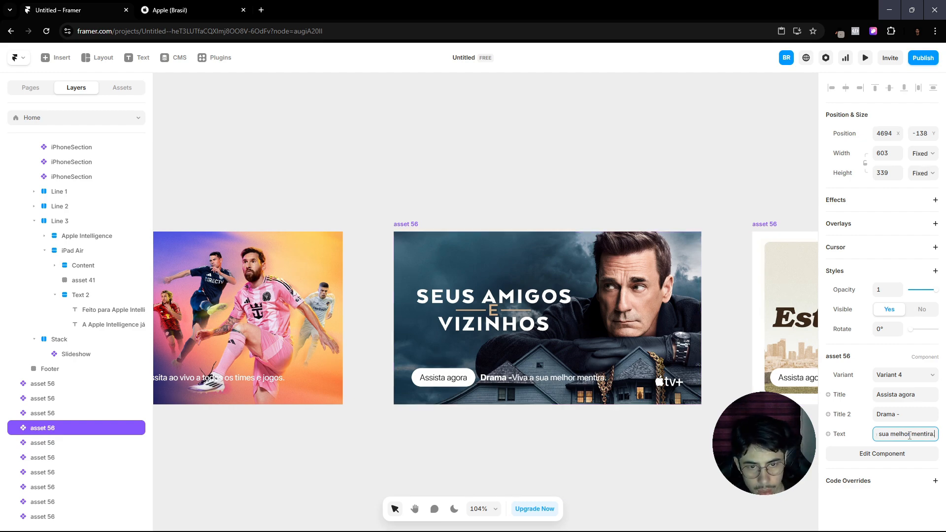
Step: Bring up the O Estúdio slide on the Apple site, read its caption, and select the matching card in Framer
{"action": "left_click", "coordinate": [197, 5]}
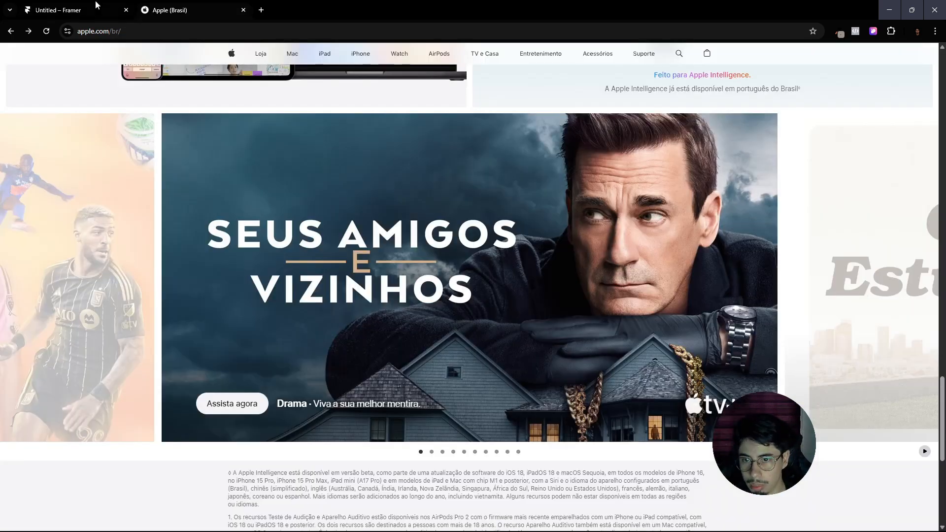
{"action": "left_click", "coordinate": [432, 452]}
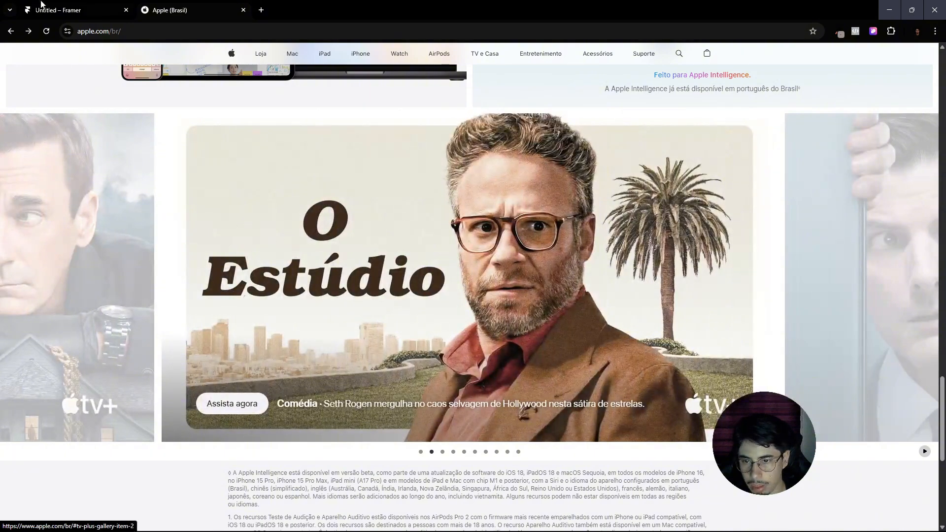
{"action": "left_click", "coordinate": [41, 5]}
{"action": "left_click", "coordinate": [670, 450]}
{"action": "left_click", "coordinate": [403, 348]}
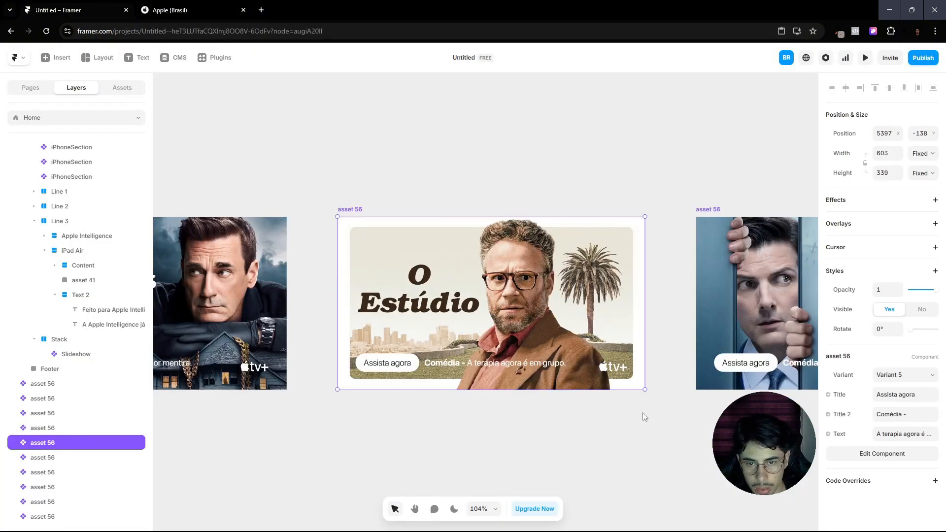
{"action": "left_click", "coordinate": [216, 5]}
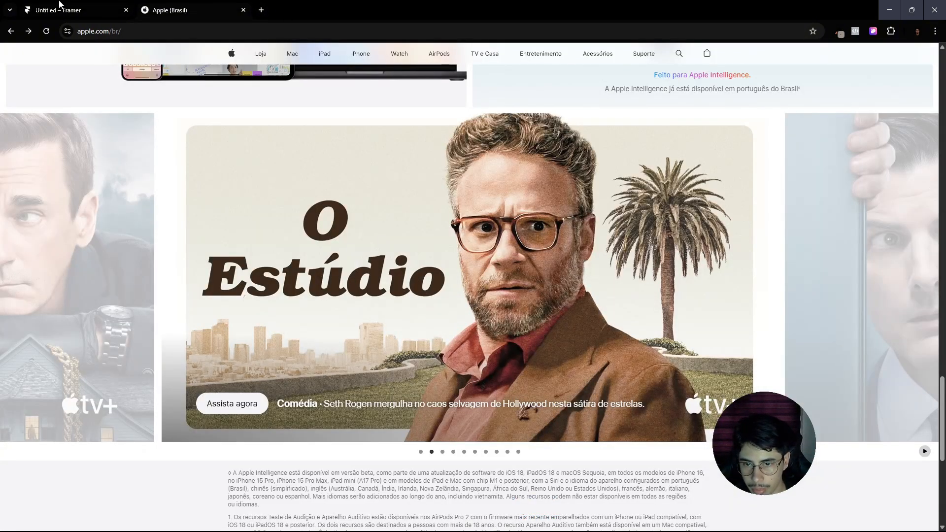
{"action": "left_click", "coordinate": [59, 6]}
Step: Replace the O Estúdio card's Text with the caption's opening words "Seth Rogen"
{"action": "left_click", "coordinate": [898, 434]}
{"action": "key", "text": "Caps_Lock"}
{"action": "type", "text": "S"}
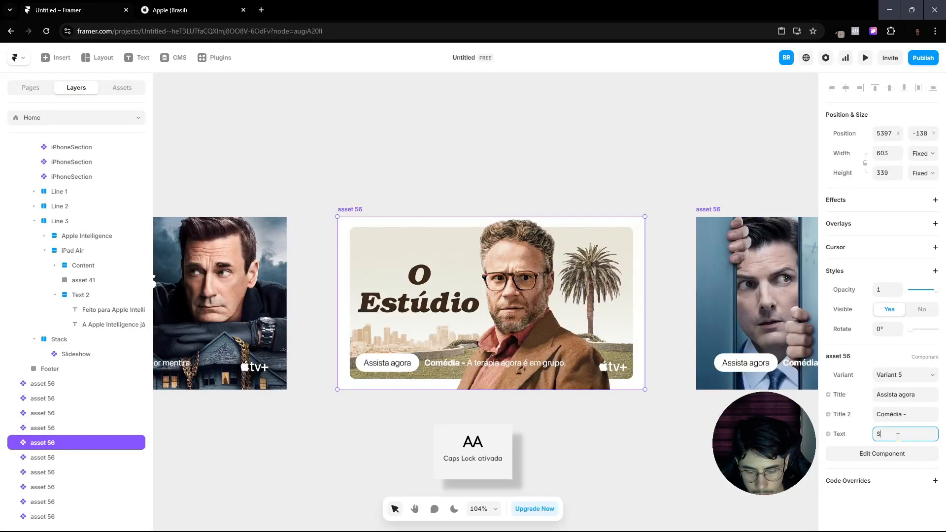
{"action": "key", "text": "Caps_Lock"}
{"action": "type", "text": "eth"}
{"action": "key", "text": "Caps_Lock"}
{"action": "type", "text": "R"}
{"action": "key", "text": "Caps_Lock"}
{"action": "type", "text": "ogen"}
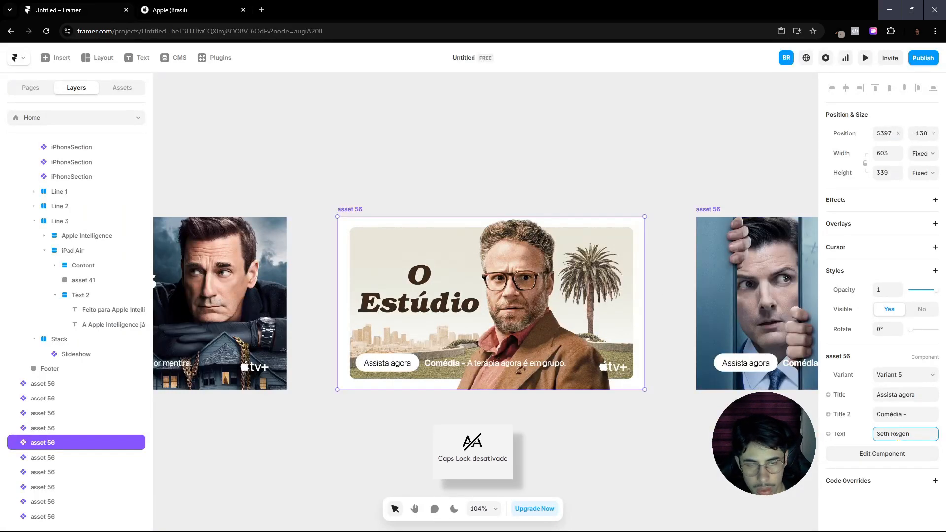
Step: Recheck the Apple caption and continue the O Estúdio card's Text with "mergullha no caos selvagem de Hollywood"
{"action": "left_click", "coordinate": [180, 6]}
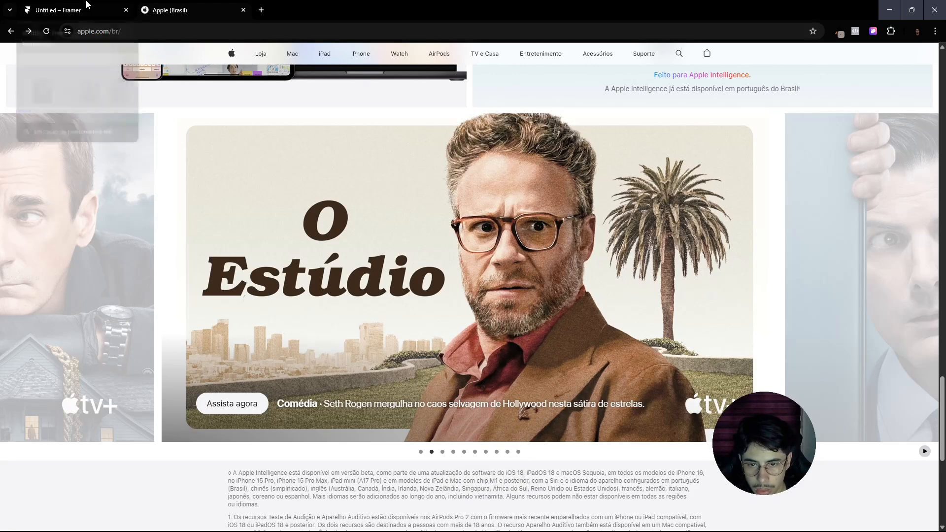
{"action": "left_click", "coordinate": [88, 4]}
{"action": "key", "text": "Right"}
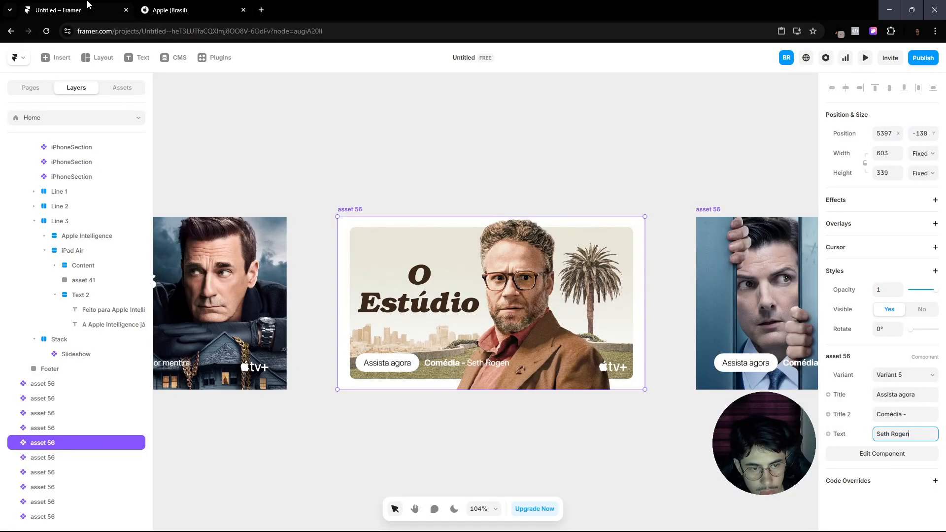
{"action": "type", "text": "mergulha"}
{"action": "key", "text": "BackSpace"}
{"action": "key", "text": "BackSpace"}
{"action": "key", "text": "BackSpace"}
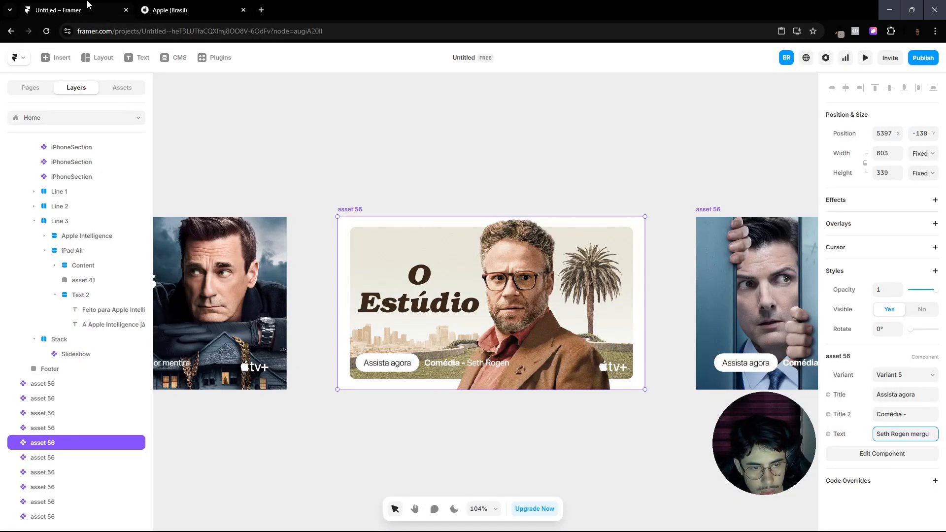
{"action": "type", "text": "llha no caos se"}
{"action": "type", "text": "lvagem d"}
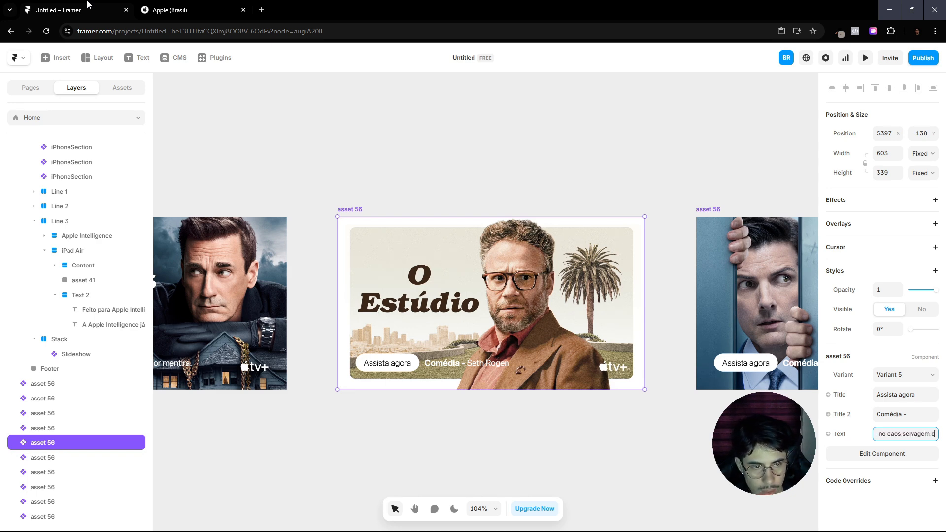
{"action": "type", "text": "e Holl"}
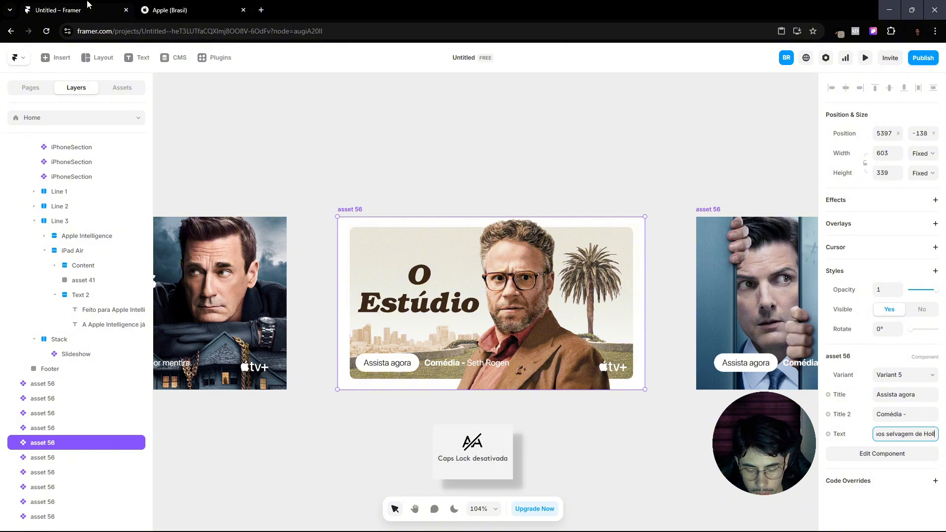
{"action": "type", "text": "ywood"}
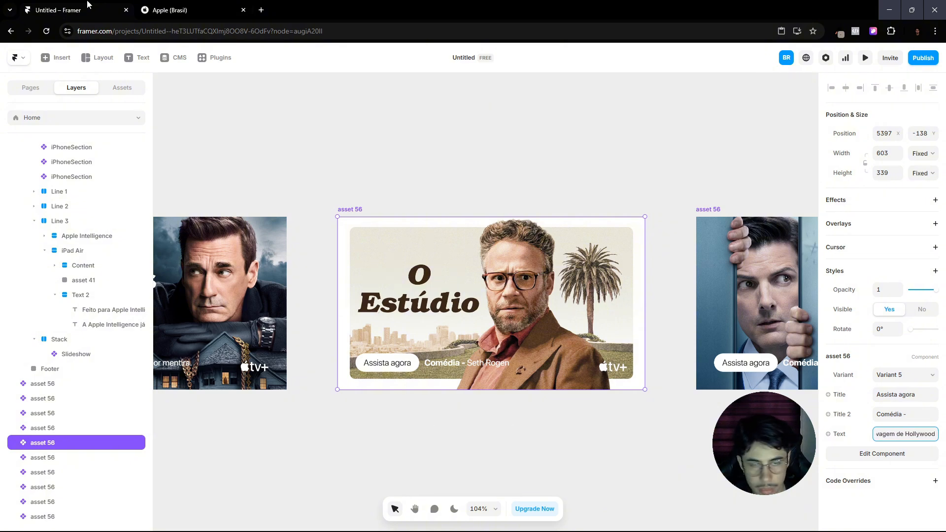
Step: Complete the O Estúdio card's Text with "nesta sátira de estrelas." after rereading the original slide
{"action": "left_click", "coordinate": [172, 5]}
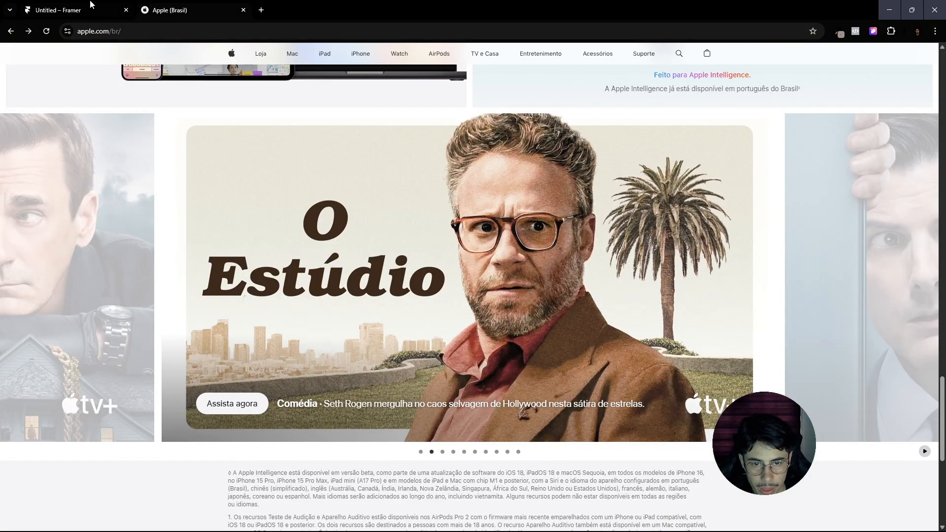
{"action": "left_click", "coordinate": [90, 4]}
{"action": "type", "text": "n"}
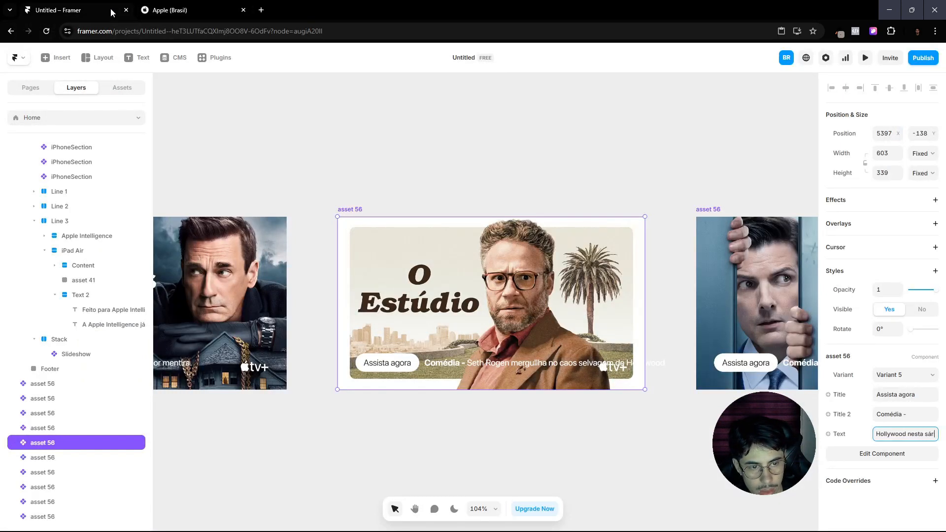
{"action": "type", "text": "esta sátira de estrelas"}
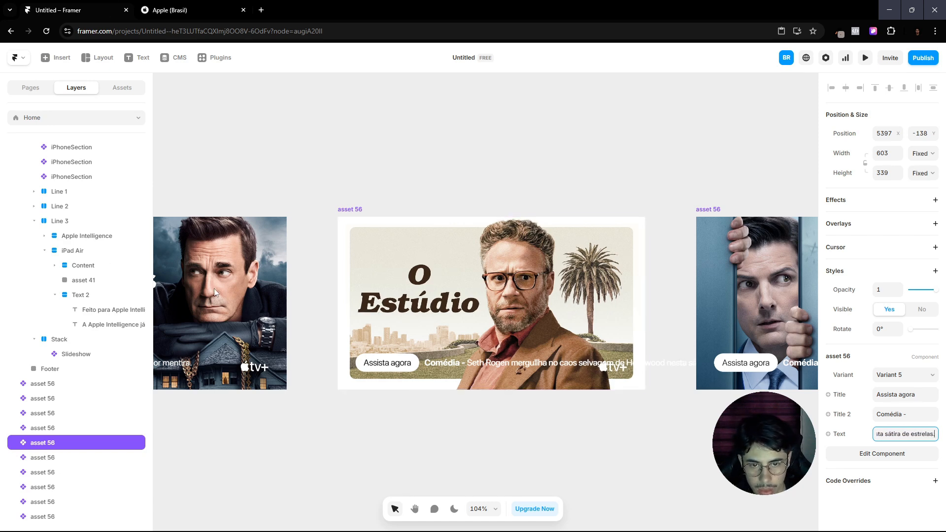
{"action": "left_click", "coordinate": [643, 409]}
Step: Select the Ruptura card and look up the caption of the Ruptura slide on the Apple site
{"action": "scroll", "coordinate": [650, 383], "scroll_direction": "down", "scroll_amount": 5}
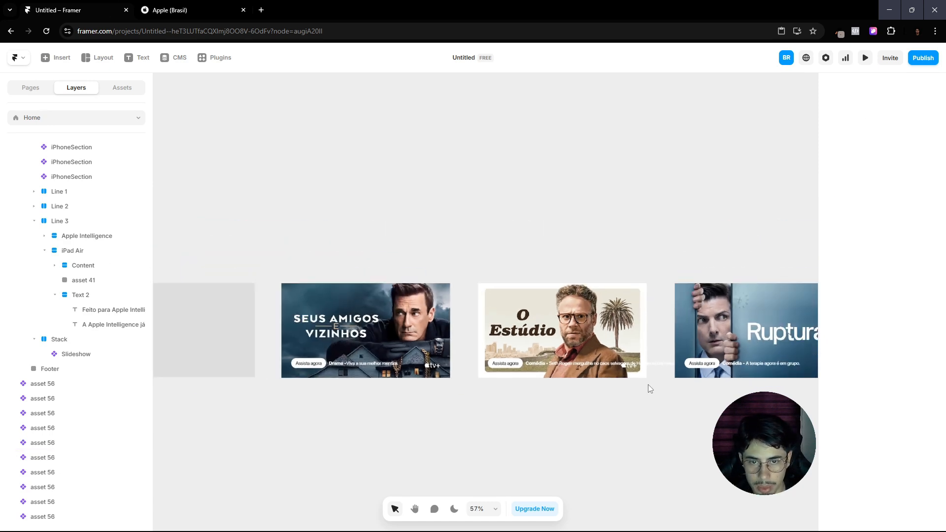
{"action": "left_click_drag", "start_coordinate": [679, 410], "coordinate": [393, 417]}
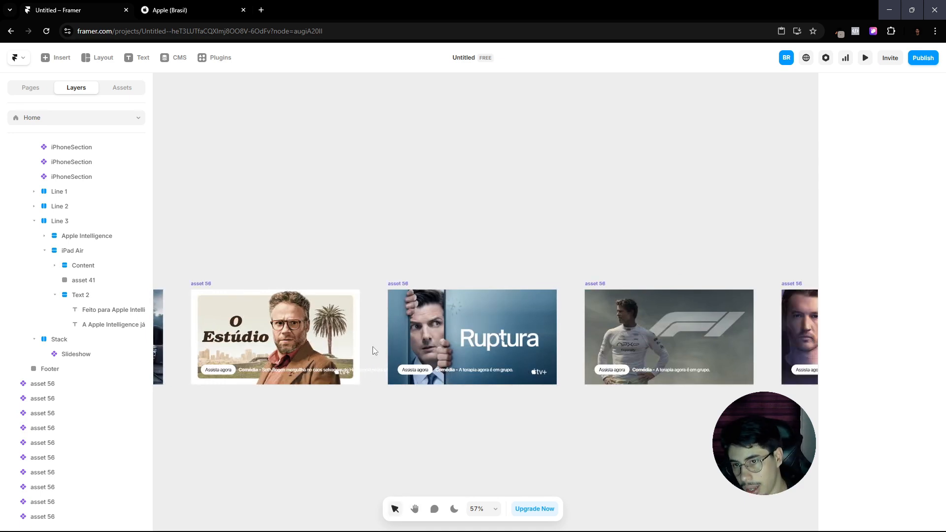
{"action": "left_click", "coordinate": [395, 285]}
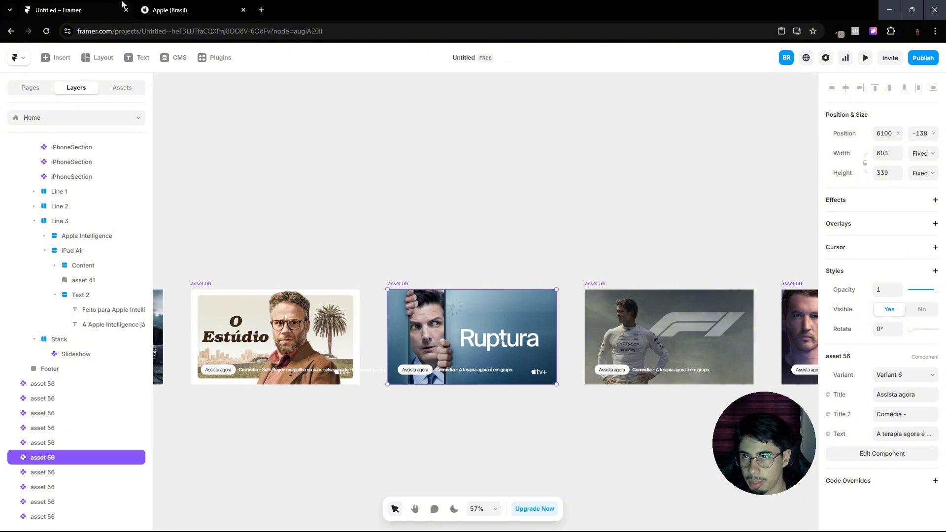
{"action": "left_click", "coordinate": [252, 4]}
{"action": "left_click", "coordinate": [442, 451]}
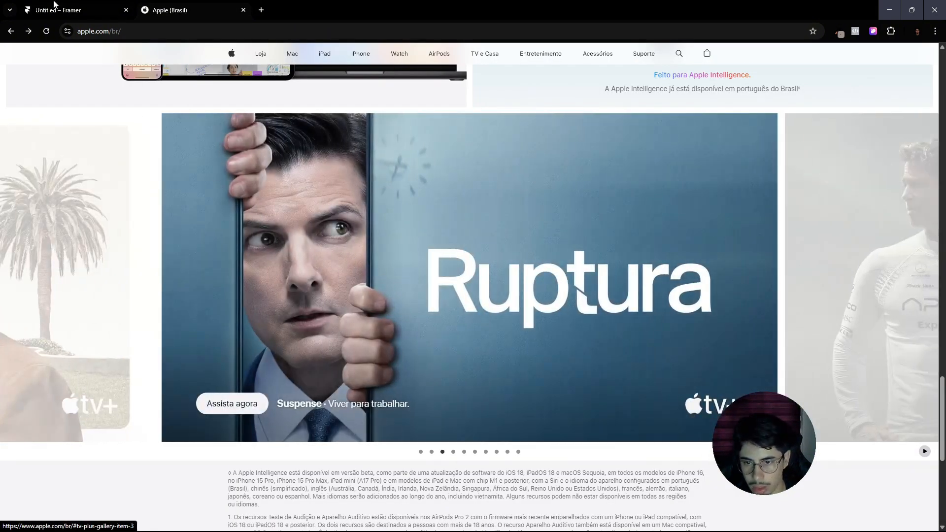
{"action": "left_click", "coordinate": [52, 6]}
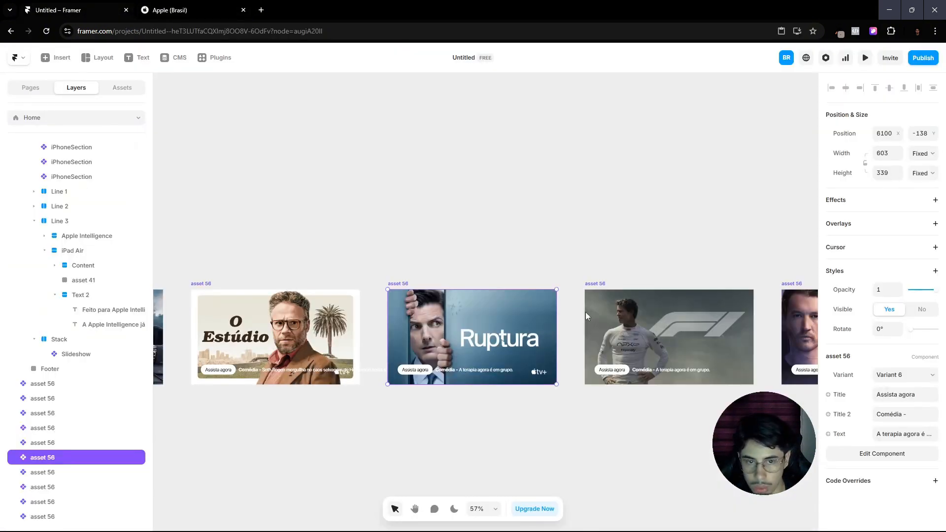
Step: Set the Ruptura card's Title 2 to "Suspense -"
{"action": "left_click", "coordinate": [892, 414]}
{"action": "key", "text": "Caps_Lock"}
{"action": "type", "text": "S"}
{"action": "key", "text": "Caps_Lock"}
{"action": "type", "text": "usp"}
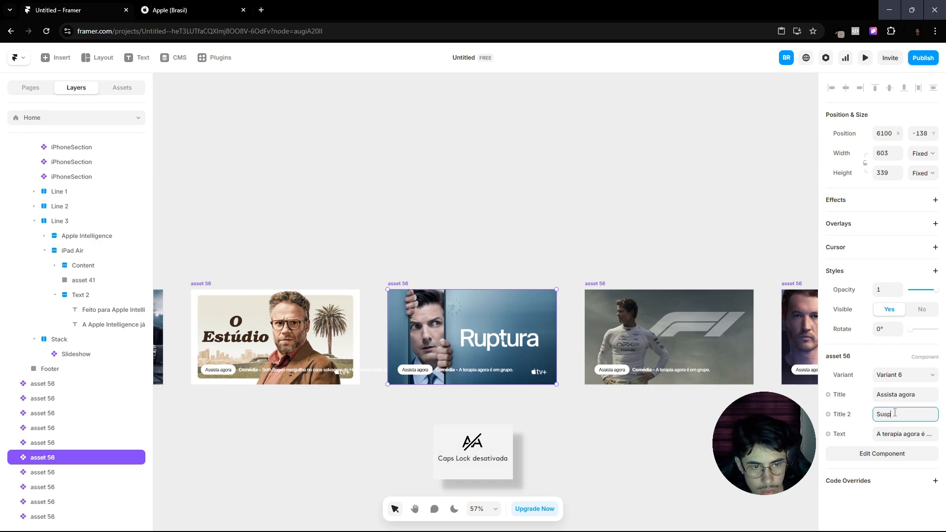
{"action": "type", "text": "ense -"}
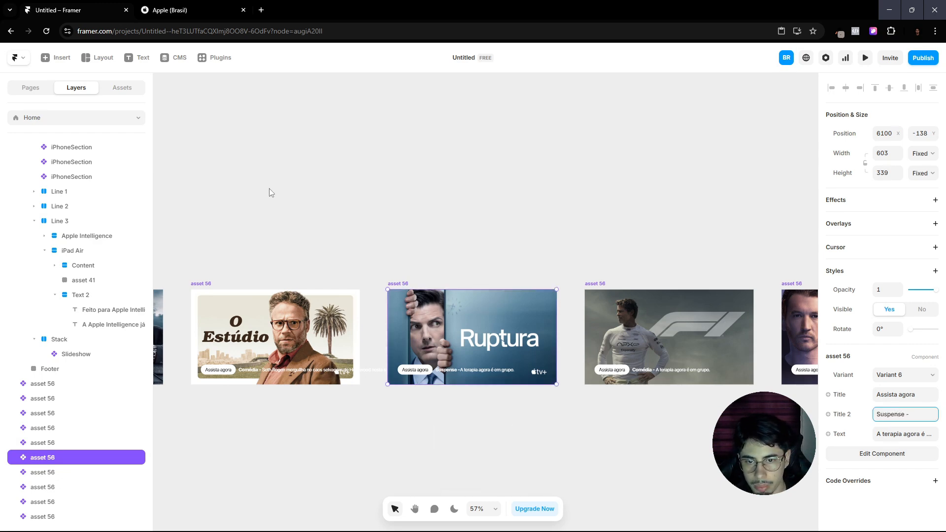
Step: Recheck the Ruptura slide's caption on the Apple site and set the card's Text to "Viver para trabalhar."
{"action": "left_click", "coordinate": [162, 5]}
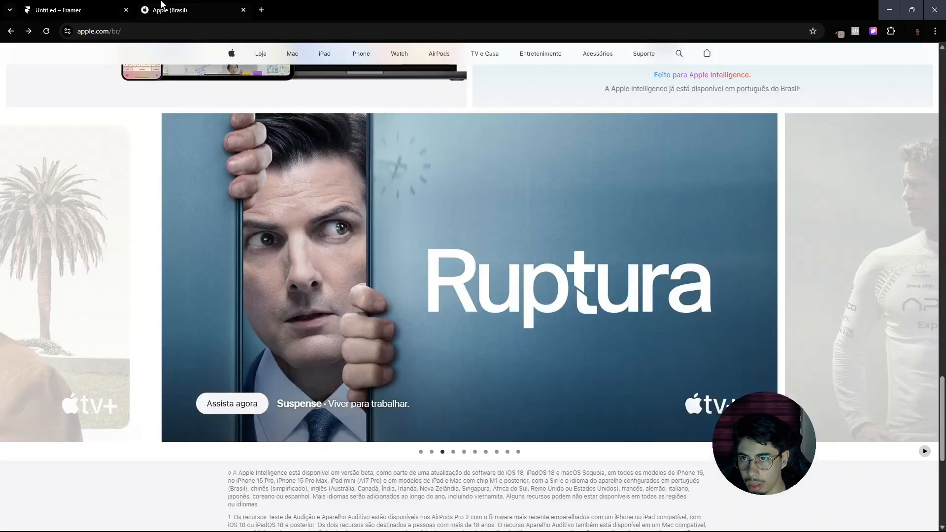
{"action": "left_click", "coordinate": [97, 5]}
{"action": "scroll", "coordinate": [483, 373], "scroll_direction": "up", "scroll_amount": 7}
{"action": "scroll", "coordinate": [441, 381], "scroll_direction": "down", "scroll_amount": 6}
{"action": "scroll", "coordinate": [403, 385], "scroll_direction": "up", "scroll_amount": 2}
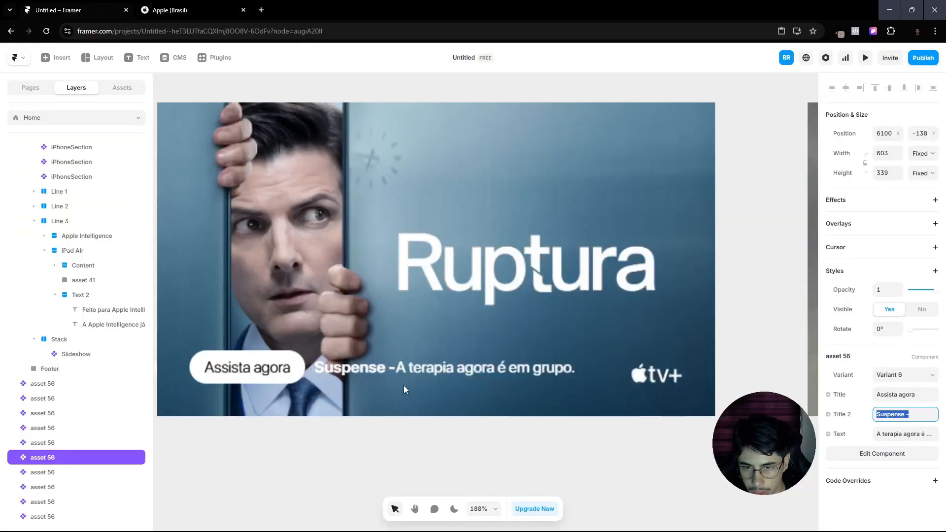
{"action": "left_click", "coordinate": [930, 434]}
{"action": "type", "text": "V"}
{"action": "key", "text": "Caps_Lock"}
{"action": "type", "text": "i"}
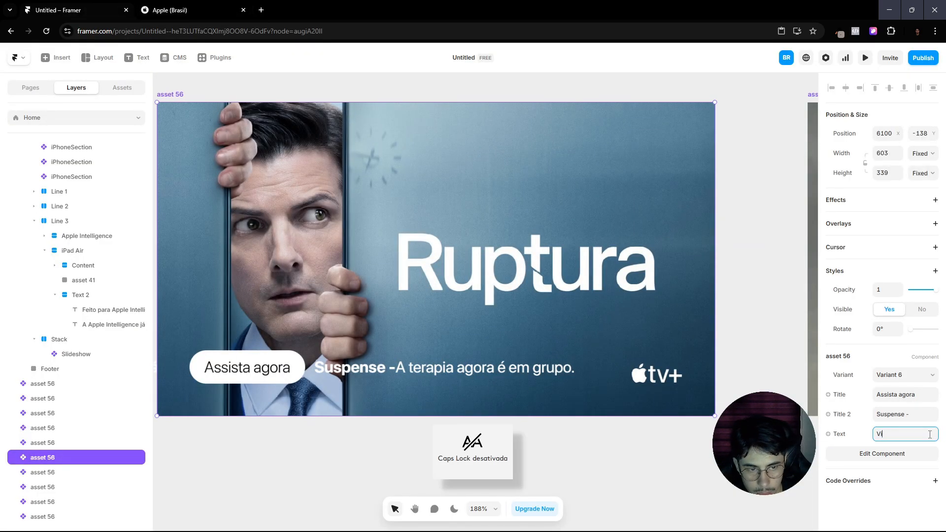
{"action": "type", "text": "ver para trabalhar"}
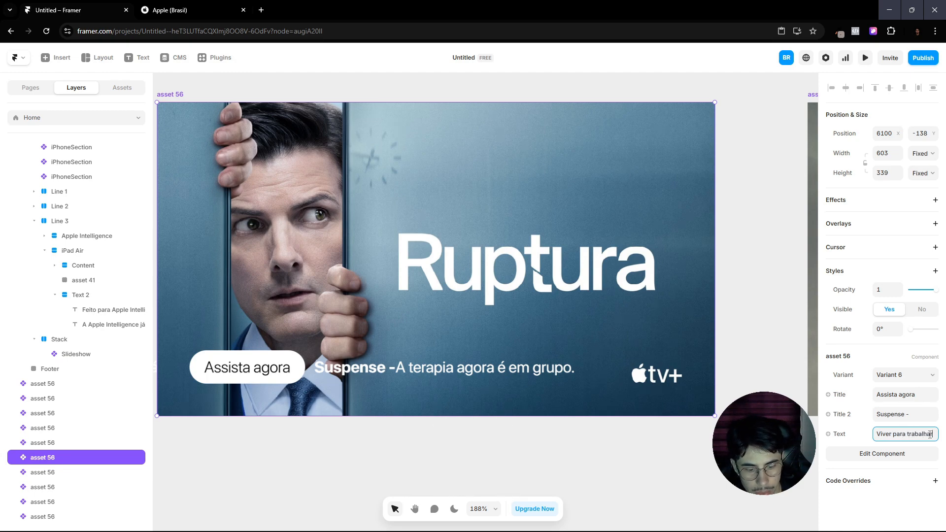
{"action": "type", "text": "."}
{"action": "key", "text": "Return"}
{"action": "left_click", "coordinate": [646, 458]}
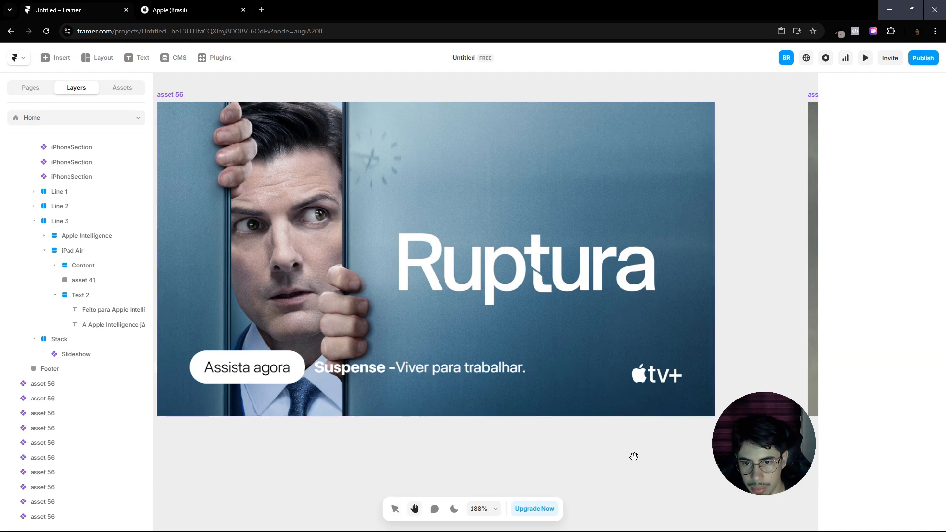
Step: Look up the F1 slide on the Apple site and set the F1 card's Title to "Ver o trailer" in Framer
{"action": "scroll", "coordinate": [637, 460], "scroll_direction": "down", "scroll_amount": 3}
{"action": "scroll", "coordinate": [650, 467], "scroll_direction": "right", "scroll_amount": 3}
{"action": "left_click", "coordinate": [622, 365]}
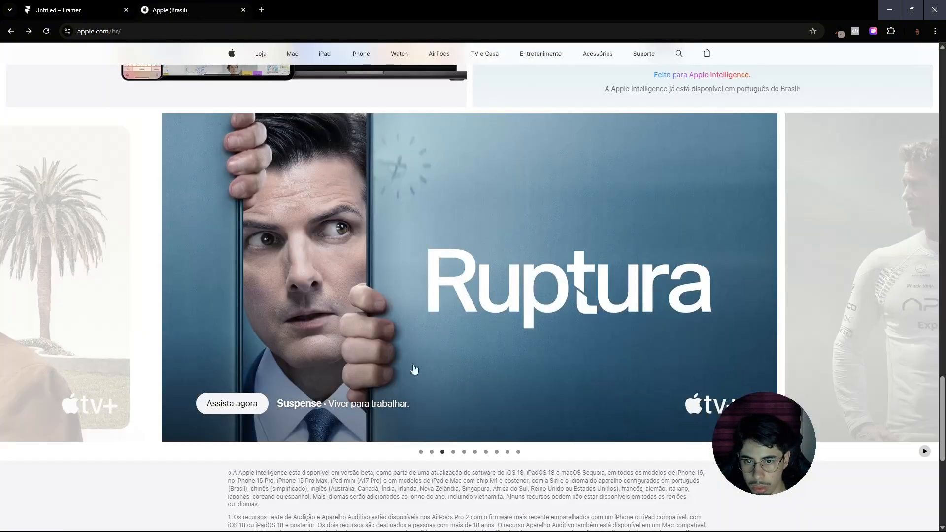
{"action": "key", "text": "ctrl+Tab"}
{"action": "left_click", "coordinate": [453, 452]}
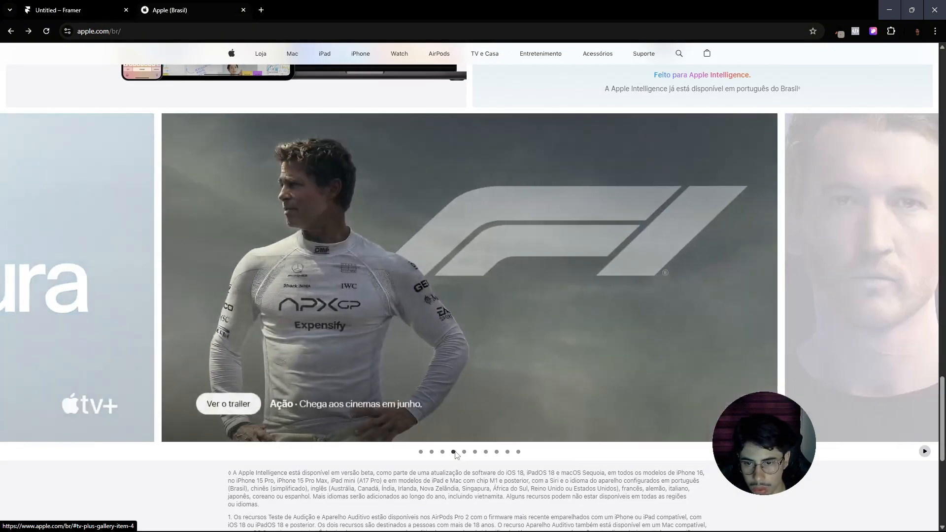
{"action": "key", "text": "ctrl+Tab"}
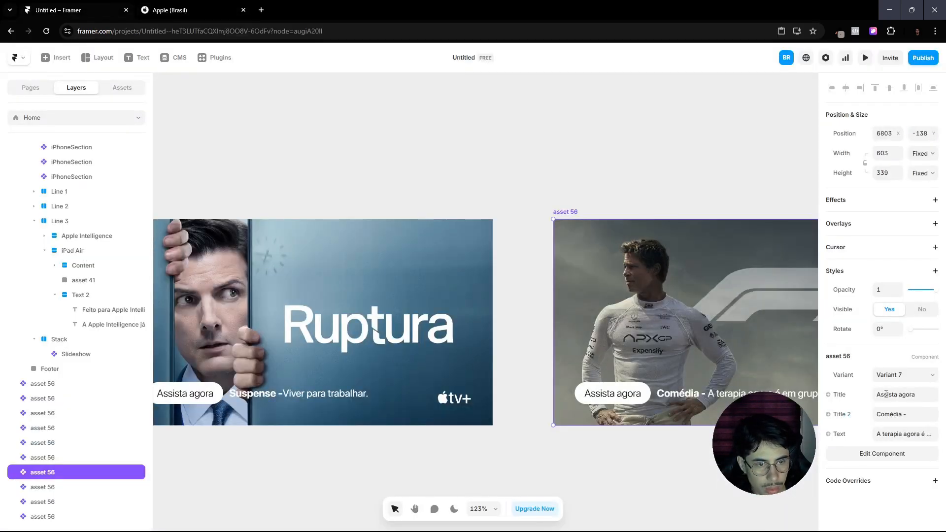
{"action": "left_click", "coordinate": [886, 394]}
{"action": "key", "text": "Caps_Lock"}
{"action": "type", "text": "Ve"}
{"action": "key", "text": "Caps_Lock"}
{"action": "type", "text": "er o trailer"}
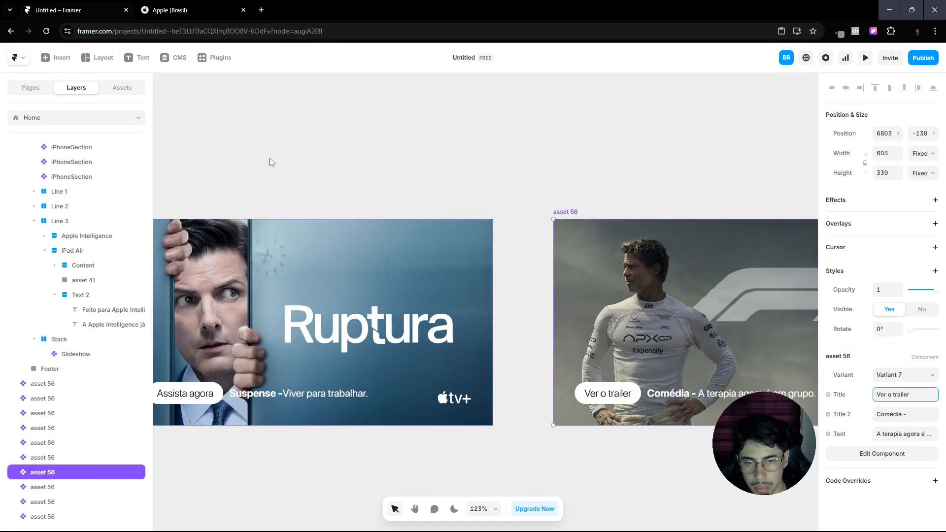
Step: Recheck the F1 slide's caption on the Apple site and set the card's Title 2 to "Ação -"
{"action": "left_click", "coordinate": [170, 10]}
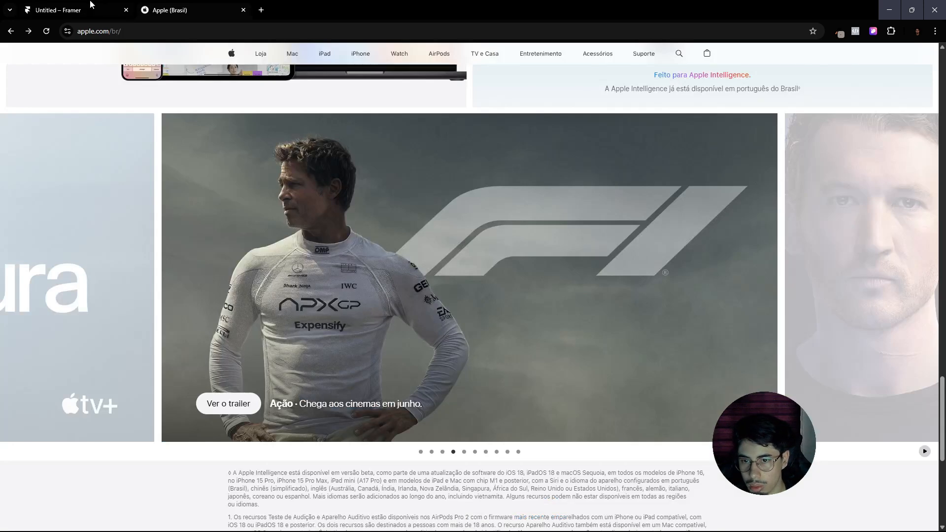
{"action": "left_click", "coordinate": [95, 5]}
{"action": "left_click", "coordinate": [900, 415]}
{"action": "key", "text": "Caps_Lock"}
{"action": "type", "text": "A"}
{"action": "key", "text": "Caps_Lock"}
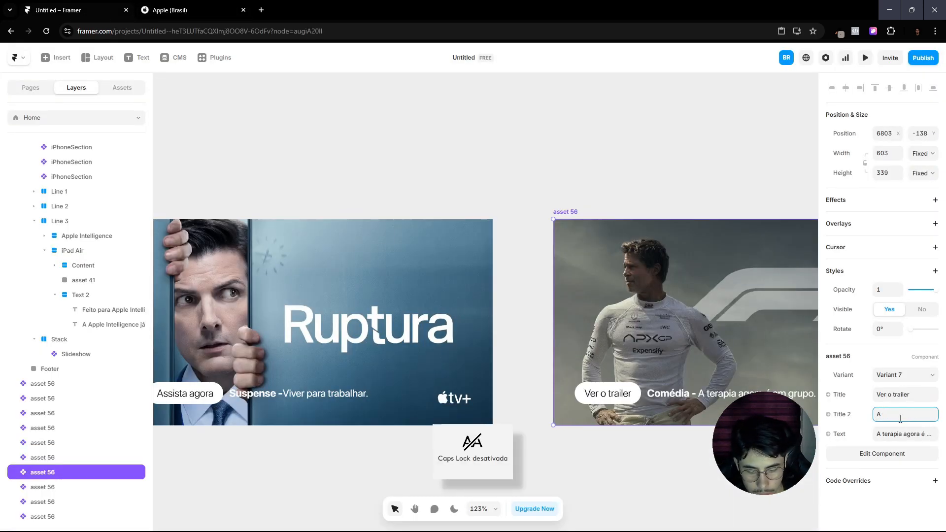
{"action": "type", "text": "cão -"}
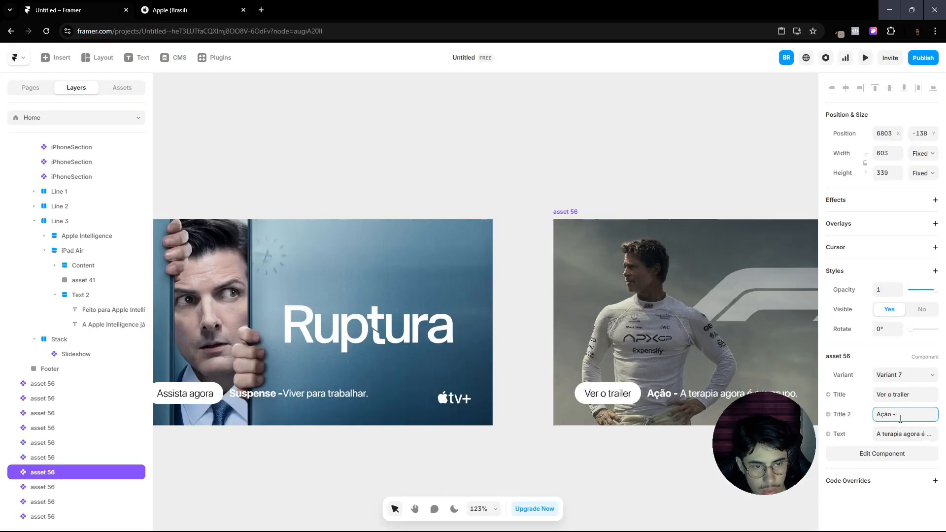
Step: Reread the F1 slide's caption on the Apple site and set the card's Text to "Chega aos cinemas em Junho."
{"action": "left_click", "coordinate": [194, 5]}
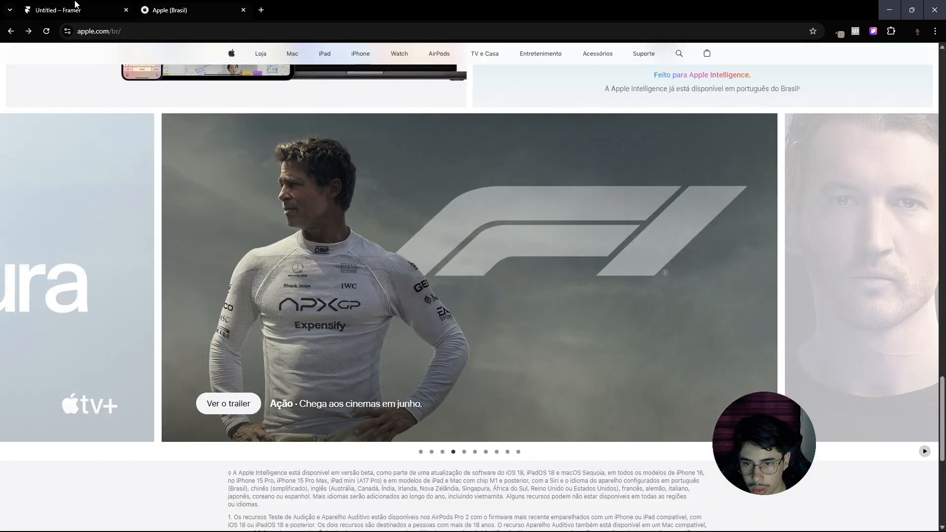
{"action": "left_click", "coordinate": [75, 6]}
{"action": "key", "text": "Tab"}
{"action": "key", "text": "Caps_Lock"}
{"action": "type", "text": "C"}
{"action": "key", "text": "Caps_Lock"}
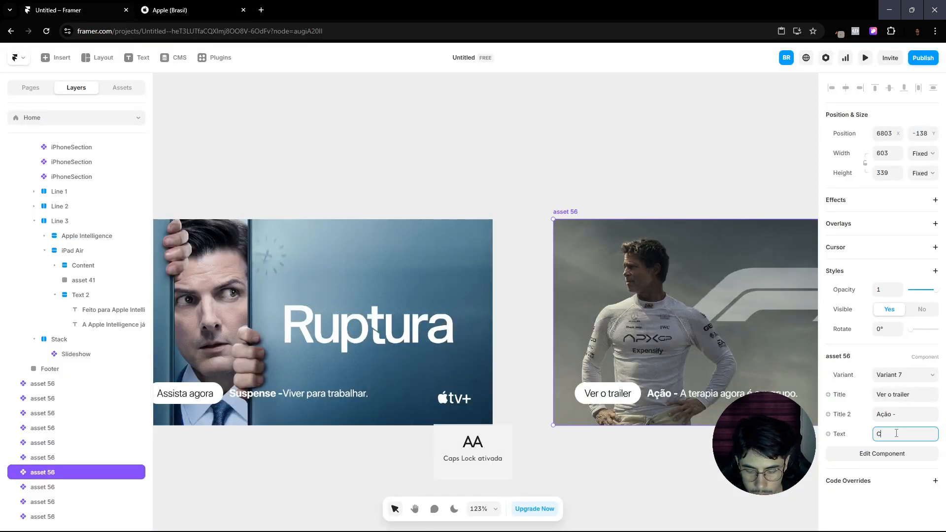
{"action": "type", "text": "hega aos cinema"}
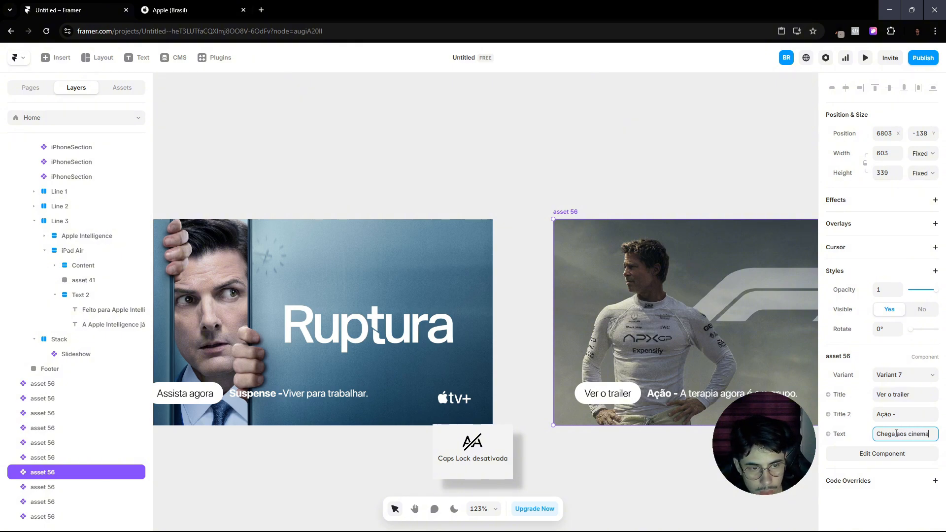
{"action": "type", "text": "s em J"}
{"action": "key", "text": "Caps_Lock"}
{"action": "type", "text": "unh"}
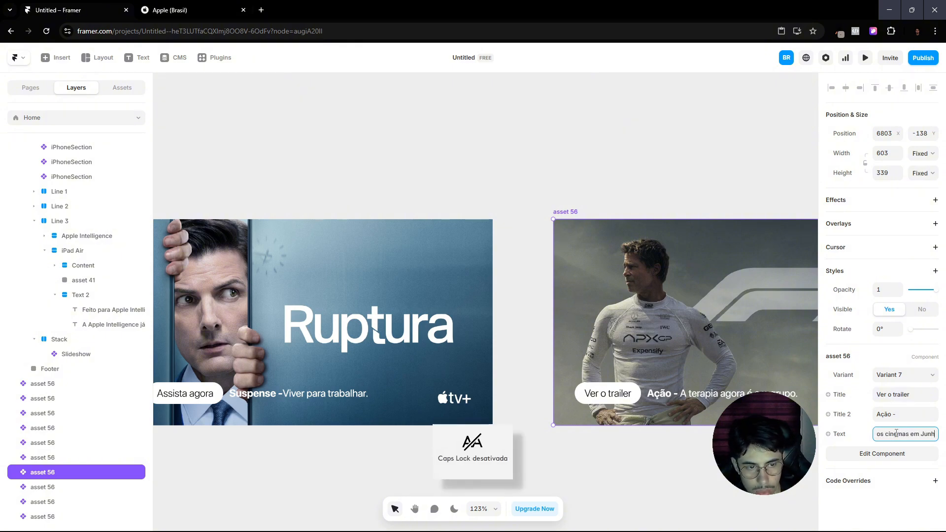
{"action": "type", "text": "o."}
{"action": "left_click", "coordinate": [237, 108]}
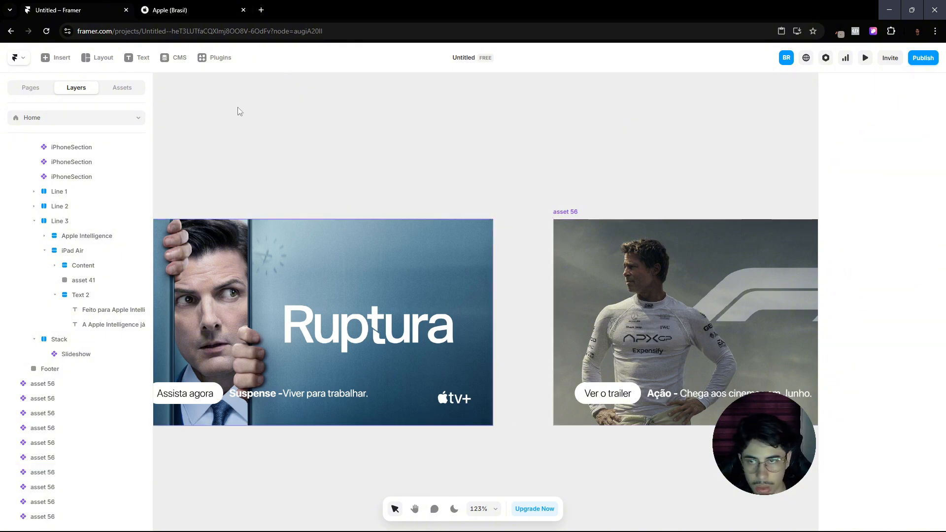
Step: Look up the Entre Montanhas slide on the Apple site and set the matching Framer card's Title 2 to "Suspense -"
{"action": "left_click", "coordinate": [173, 7]}
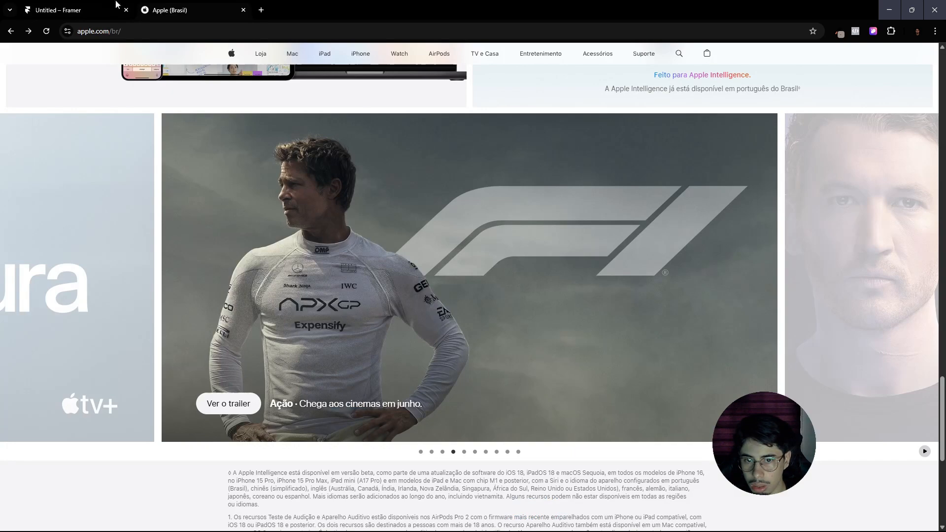
{"action": "left_click", "coordinate": [464, 451]}
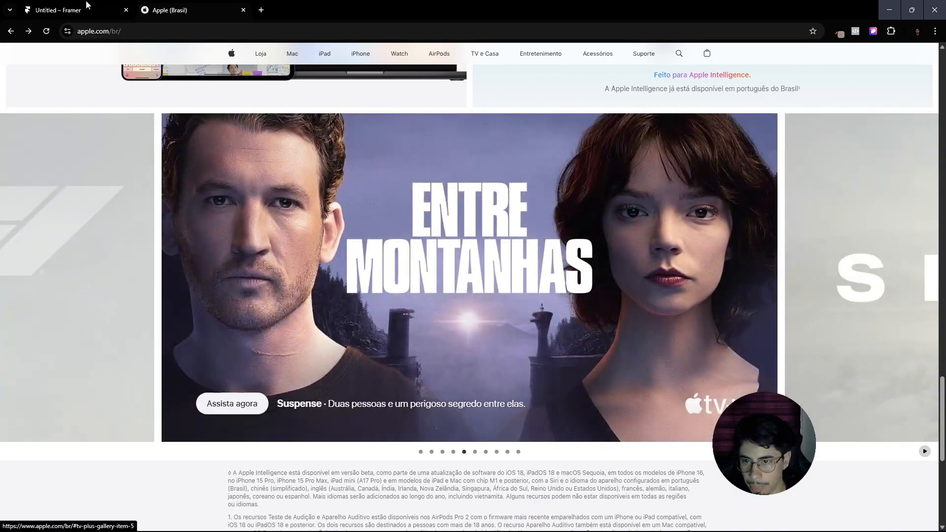
{"action": "left_click", "coordinate": [87, 6]}
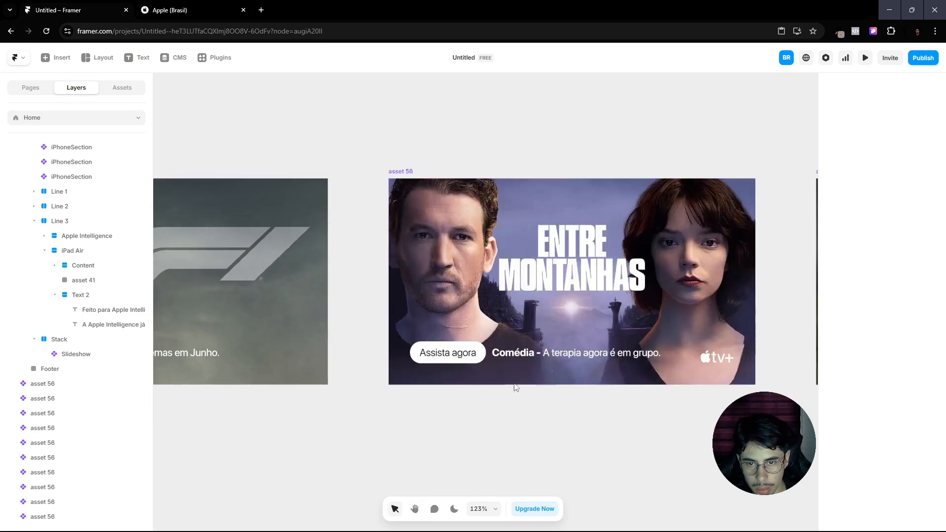
{"action": "left_click", "coordinate": [143, 6]}
{"action": "left_click", "coordinate": [79, 7]}
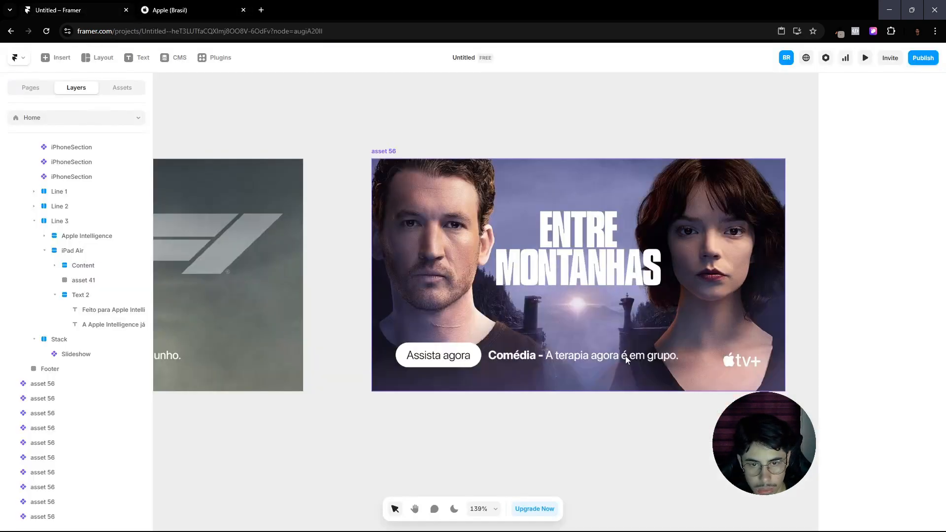
{"action": "left_click", "coordinate": [899, 413]}
{"action": "type", "text": "Su"}
{"action": "key", "text": "Caps_Lock"}
{"action": "key", "text": "Caps_Lock"}
{"action": "type", "text": "spe"}
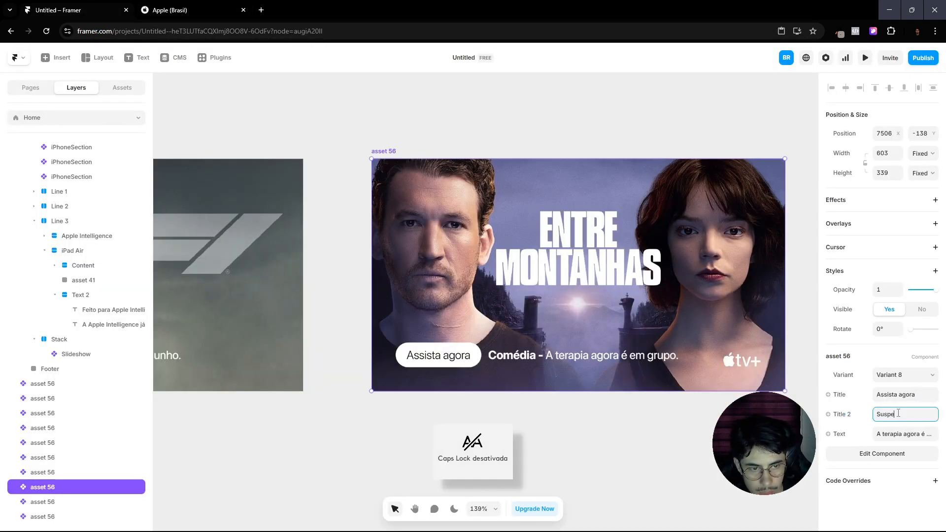
{"action": "type", "text": "nse -"}
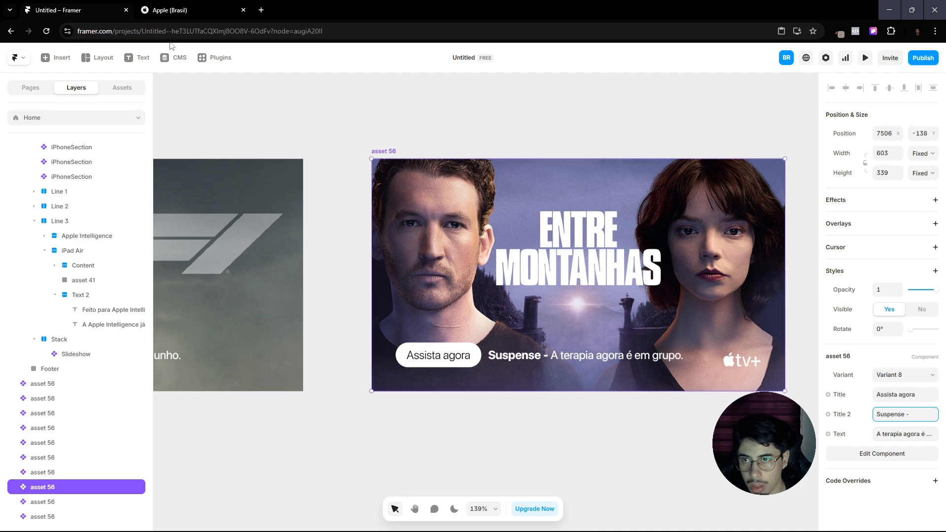
Step: Reread the Entre Montanhas slide's caption and set the card's Text to "Duas pessoas e um perigoso segredo entre elas."
{"action": "left_click", "coordinate": [185, 6]}
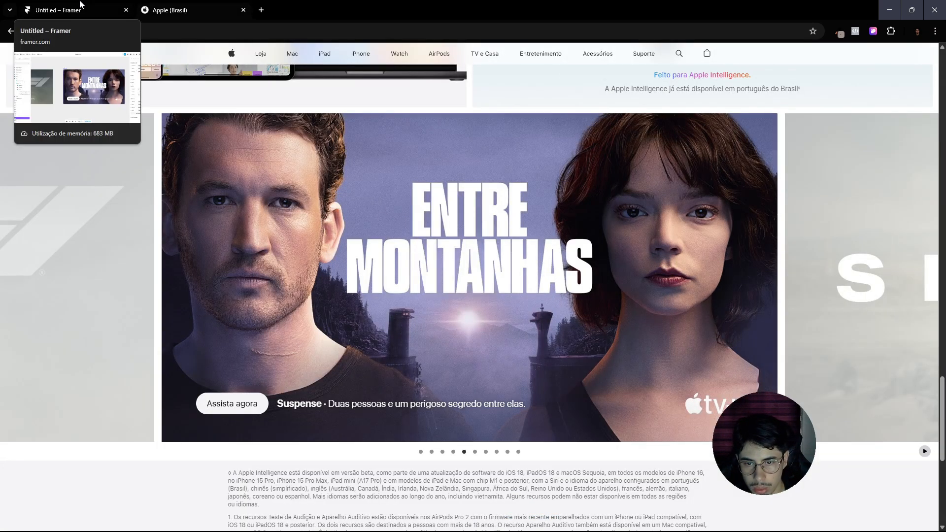
{"action": "left_click", "coordinate": [80, 5]}
{"action": "left_click", "coordinate": [885, 434]}
{"action": "key", "text": "Caps_Lock"}
{"action": "type", "text": "D"}
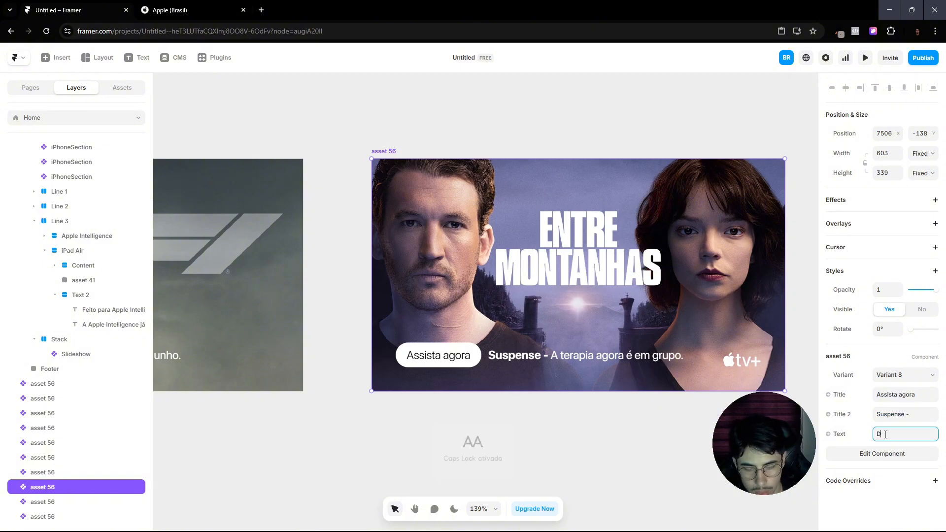
{"action": "key", "text": "Caps_Lock"}
{"action": "type", "text": "uas pessoas e um"}
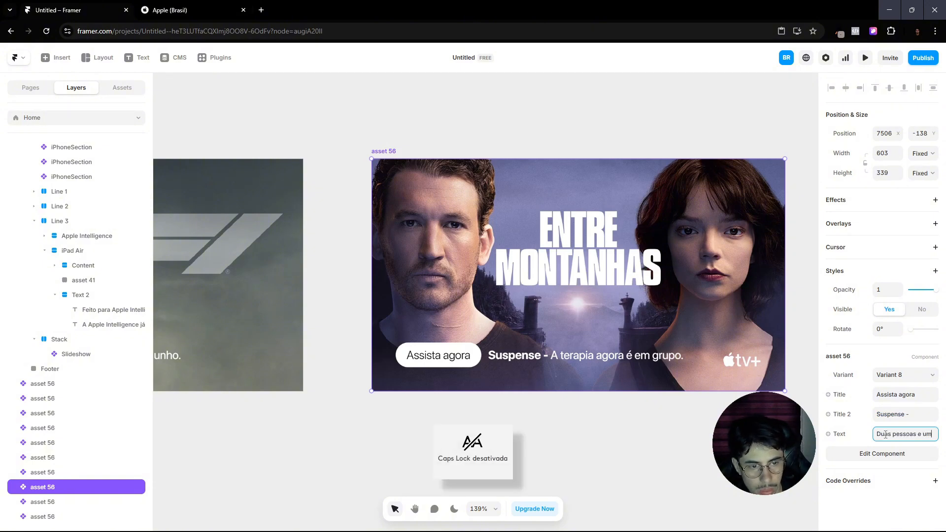
{"action": "type", "text": " perigoso seg"}
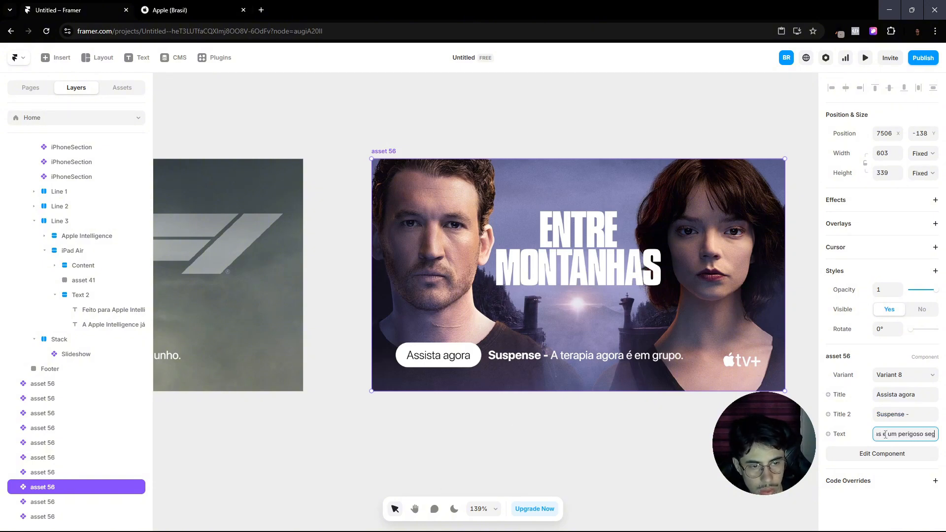
{"action": "type", "text": "redo entre elas."}
{"action": "key", "text": "Return"}
{"action": "left_click", "coordinate": [617, 518]}
Step: Look up the Silo slide on the Apple site and set the Silo card's Title 2 to "Ficção Científica -" in Framer
{"action": "scroll", "coordinate": [656, 487], "scroll_direction": "down", "scroll_amount": 2}
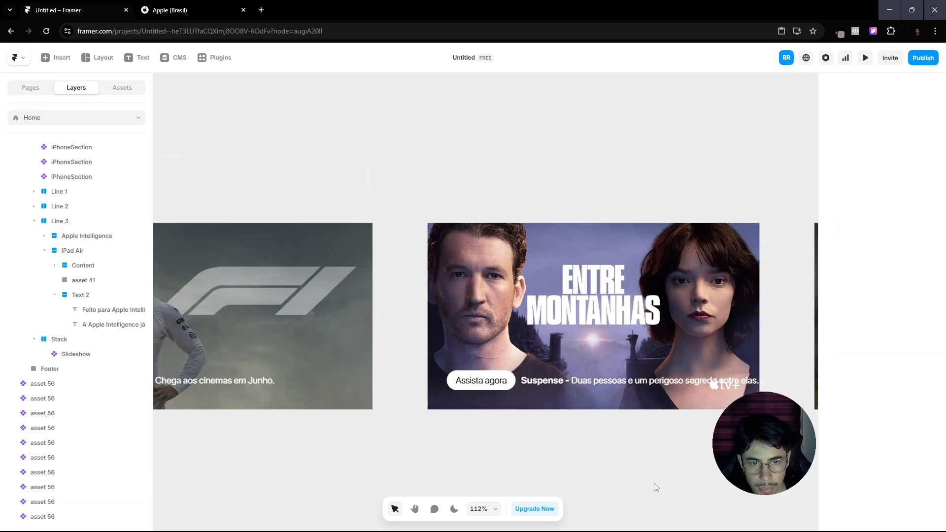
{"action": "scroll", "coordinate": [376, 443], "scroll_direction": "right", "scroll_amount": 10}
{"action": "scroll", "coordinate": [421, 471], "scroll_direction": "down", "scroll_amount": 3}
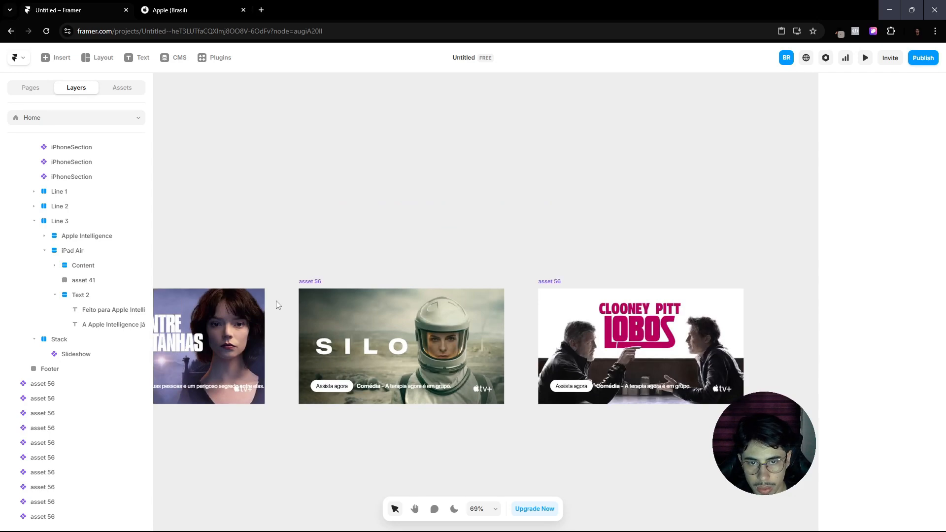
{"action": "left_click", "coordinate": [147, 6]}
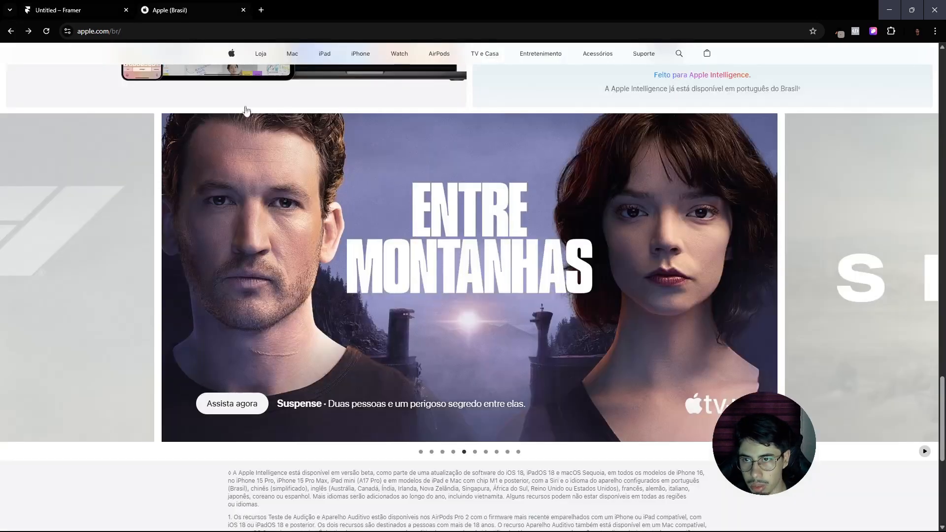
{"action": "left_click", "coordinate": [475, 452]}
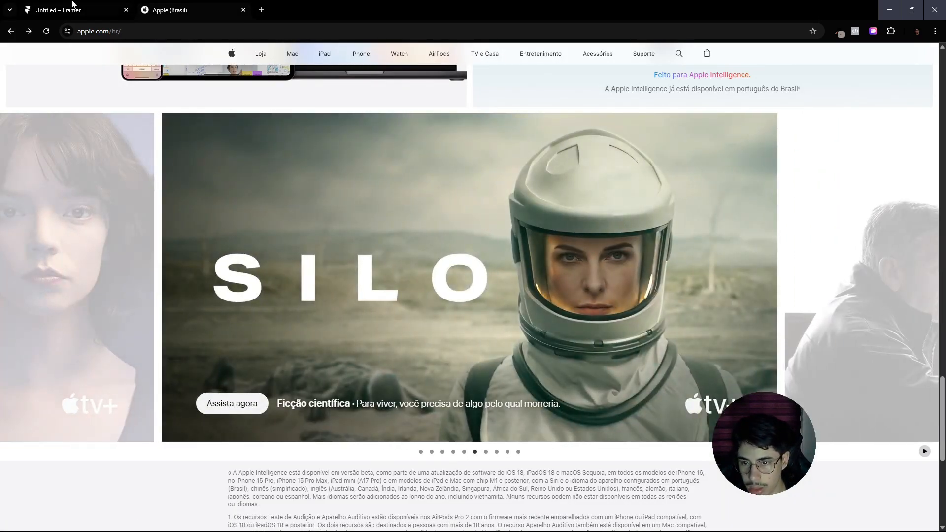
{"action": "left_click", "coordinate": [58, 10]}
{"action": "left_click", "coordinate": [612, 365]}
{"action": "left_click", "coordinate": [366, 302]}
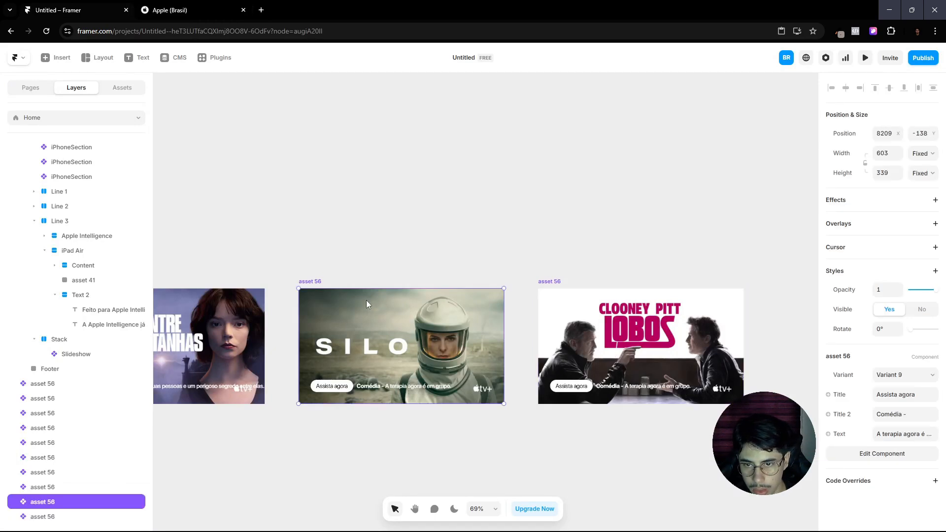
{"action": "left_click", "coordinate": [912, 415]}
{"action": "key", "text": "Caps_Lock"}
{"action": "type", "text": "Fic"}
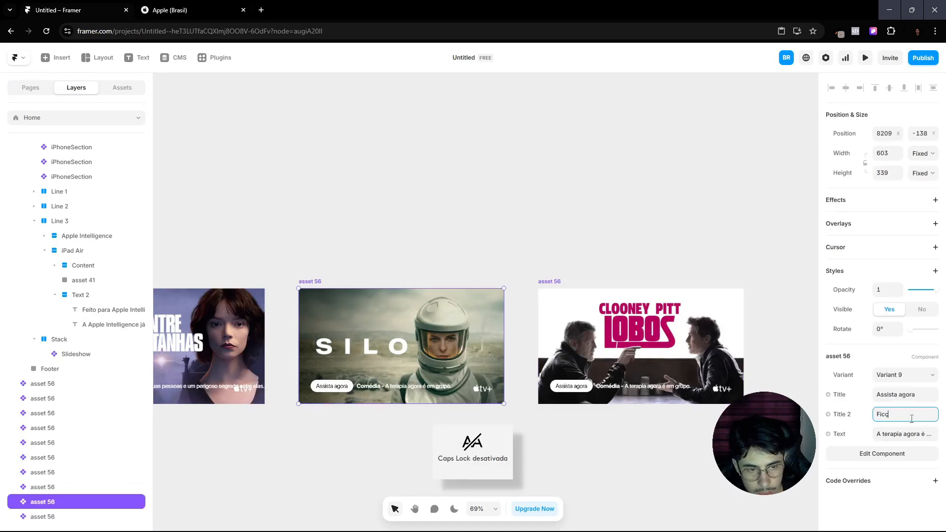
{"action": "type", "text": "ção Cien"}
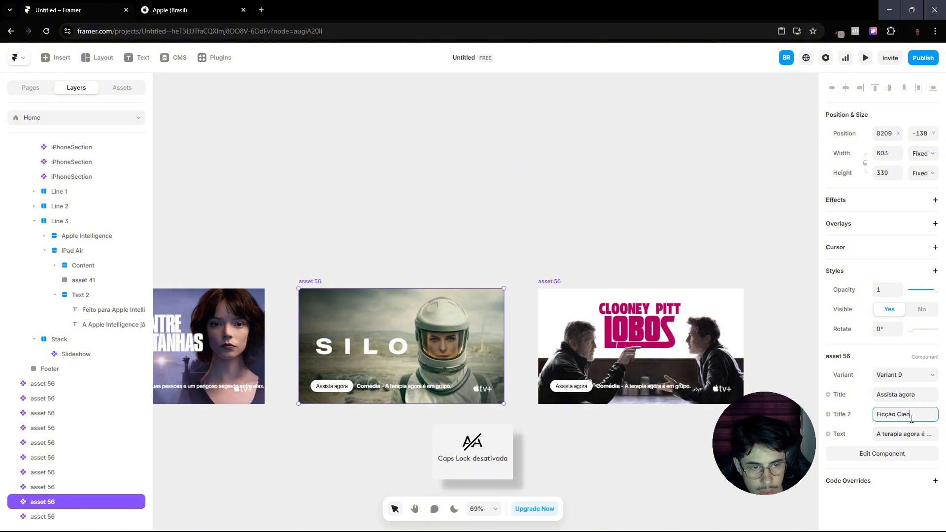
{"action": "type", "text": "tífica -"}
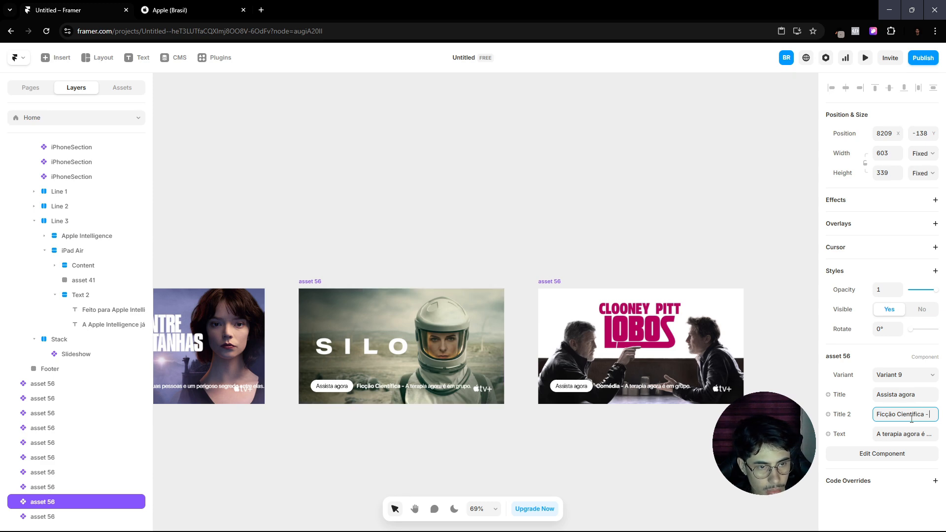
Step: Reread the Silo slide's caption on the Apple site and set the card's Text in Framer to "Para viver, você precisa de algo pelo qual morreria."
{"action": "left_click", "coordinate": [168, 10]}
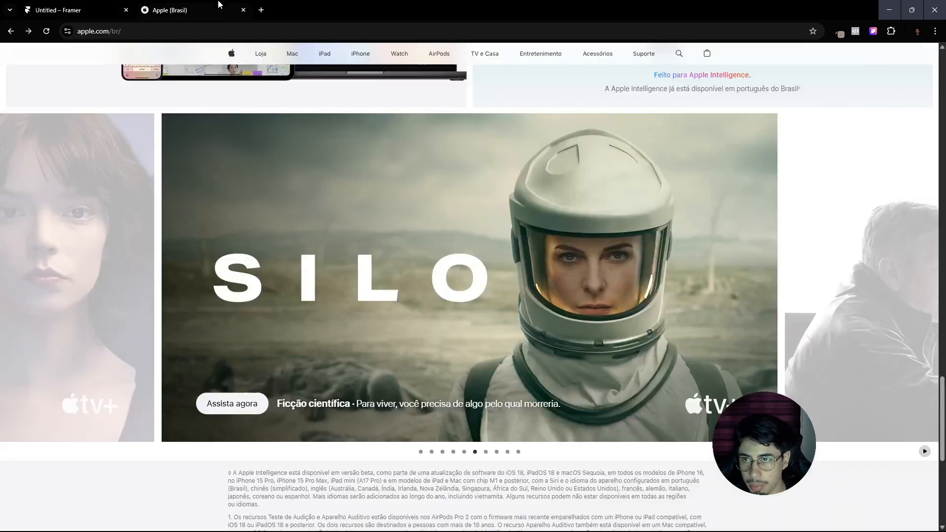
{"action": "left_click", "coordinate": [79, 8]}
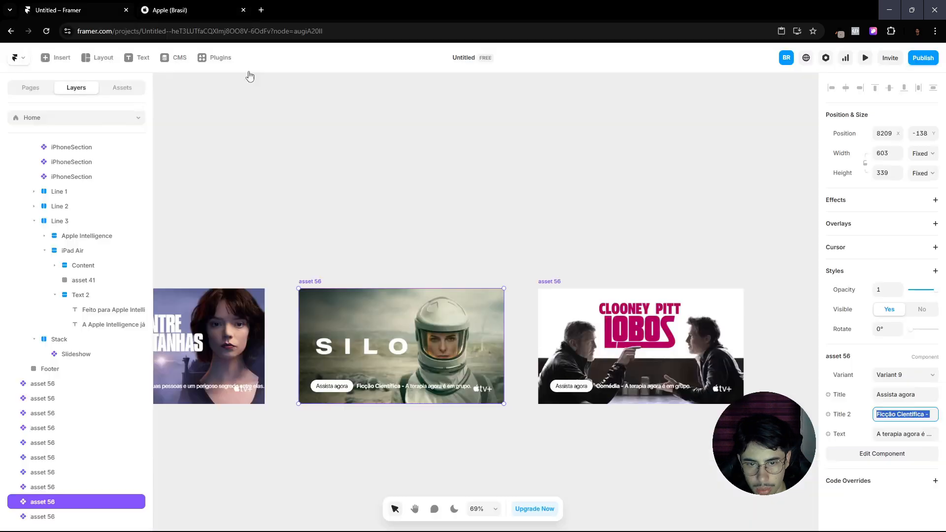
{"action": "left_click", "coordinate": [894, 433]}
{"action": "type", "text": "Apar"}
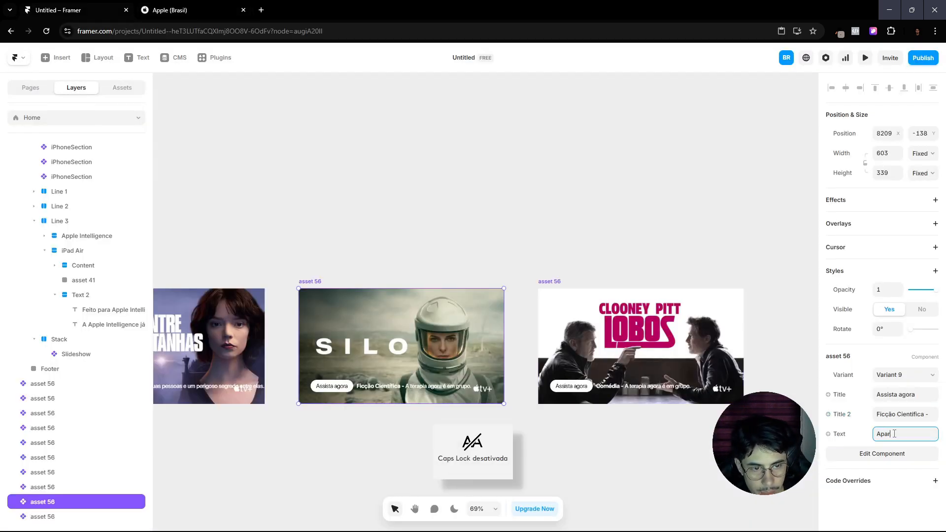
{"action": "key", "text": "BackSpace"}
{"action": "key", "text": "BackSpace"}
{"action": "key", "text": "BackSpace"}
{"action": "key", "text": "BackSpace"}
{"action": "type", "text": "Para vive"}
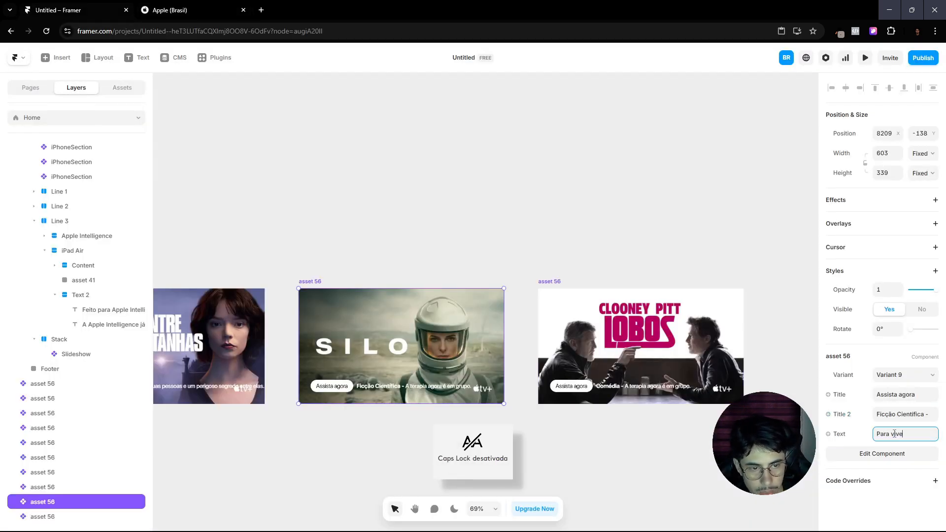
{"action": "type", "text": "r voc"}
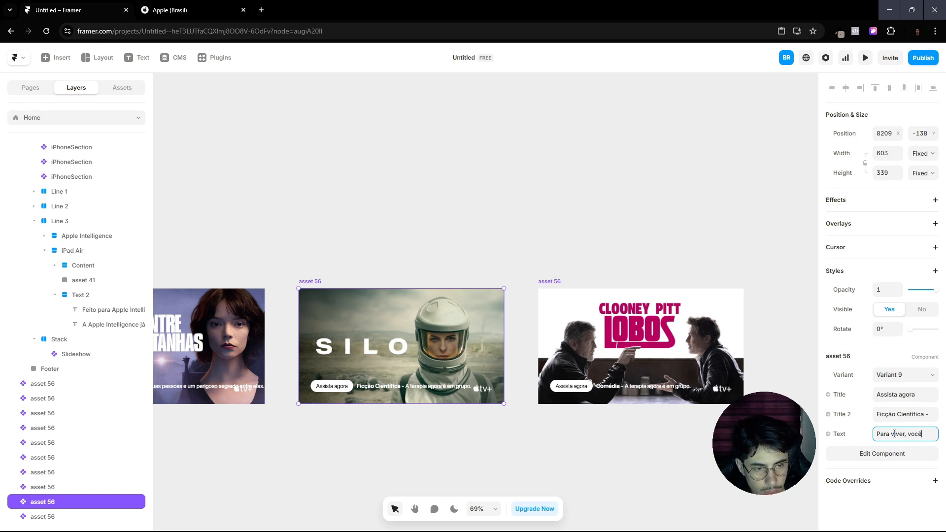
{"action": "type", "text": "ê precisa"}
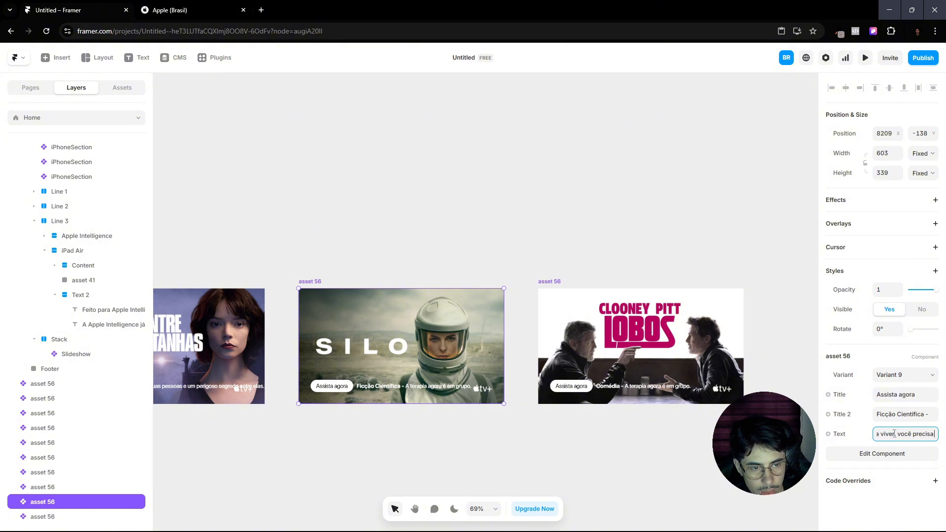
{"action": "type", "text": " de algo pelo qual morreria."}
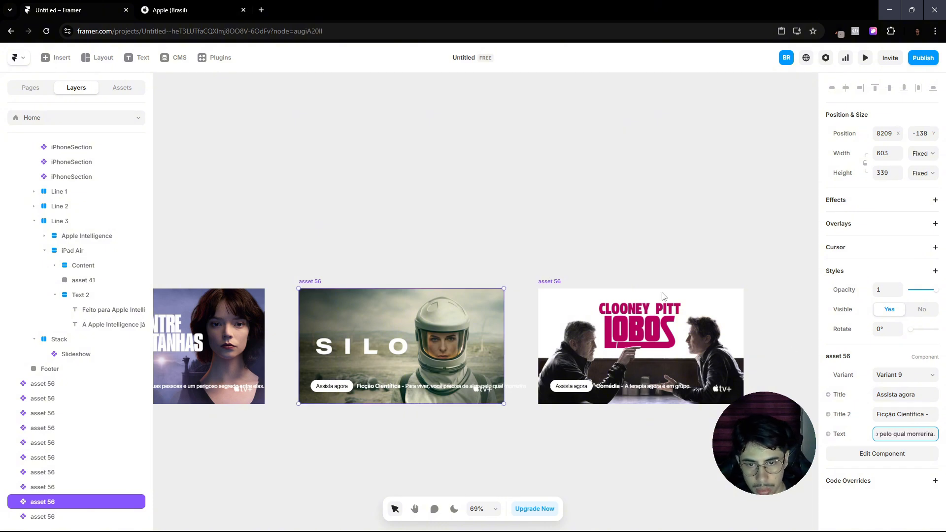
Step: Look up the Lobos slide on the Apple site and set the Lobos card's Title 2 to "Ação -" in Framer
{"action": "left_click", "coordinate": [177, 8]}
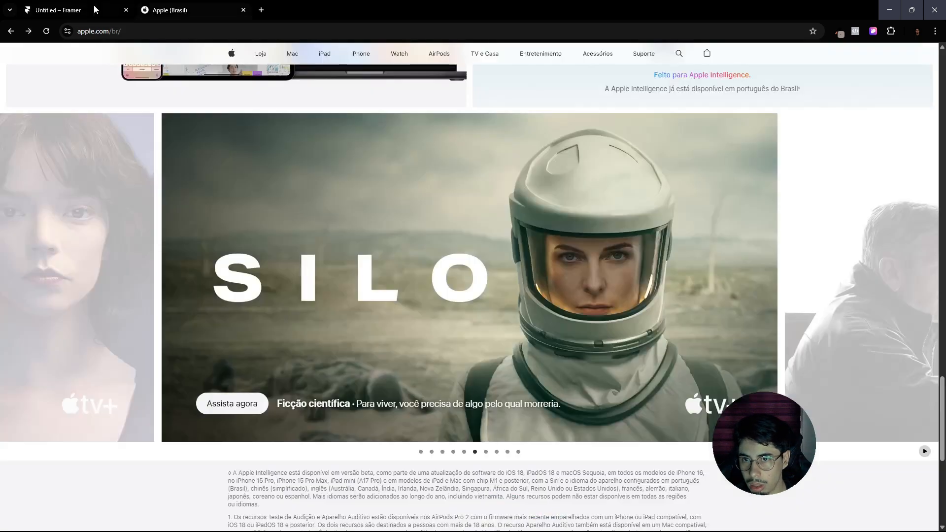
{"action": "left_click", "coordinate": [485, 452]}
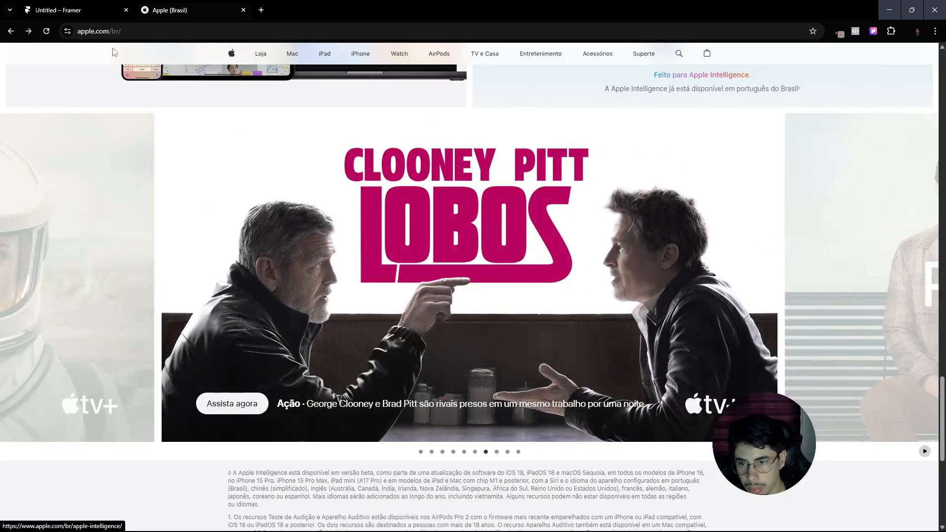
{"action": "left_click", "coordinate": [80, 3]}
{"action": "left_click", "coordinate": [672, 333]}
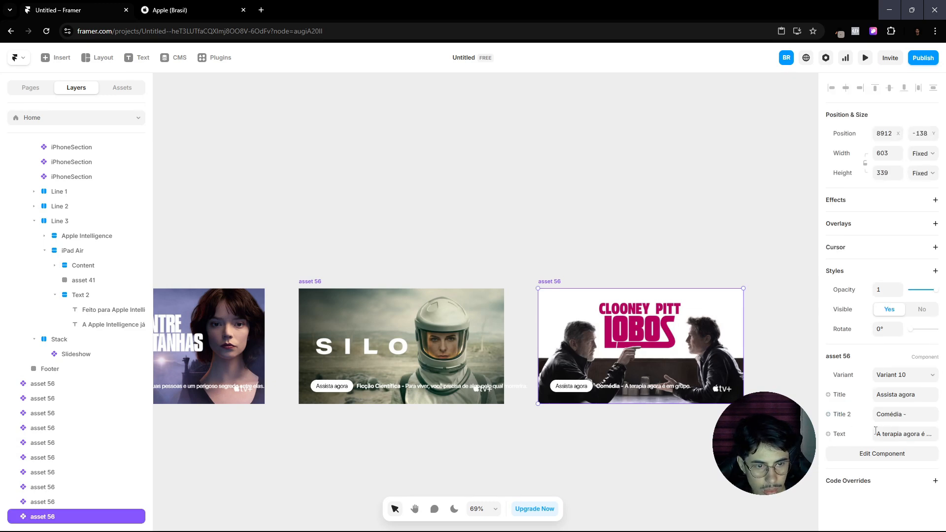
{"action": "left_click", "coordinate": [897, 416]}
{"action": "type", "text": "A"}
{"action": "key", "text": "Caps_Lock"}
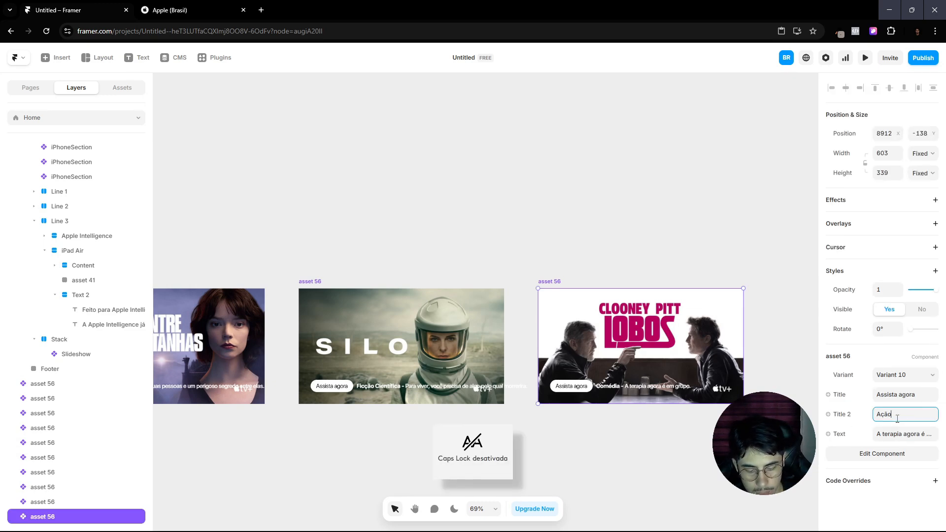
Step: Reread the Lobos slide's caption on the Apple site and start the card's Text with "George Clooney e Brad Pitt"
{"action": "left_click", "coordinate": [198, 6]}
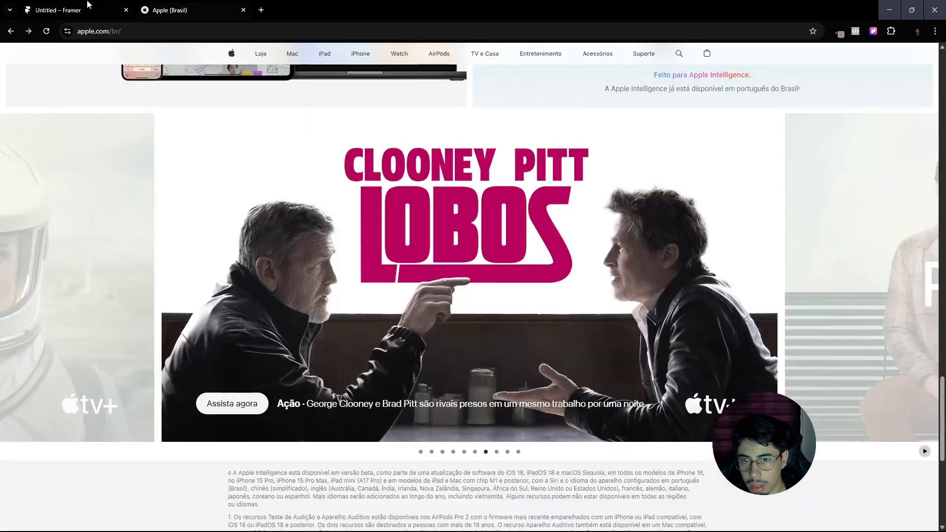
{"action": "left_click", "coordinate": [81, 5]}
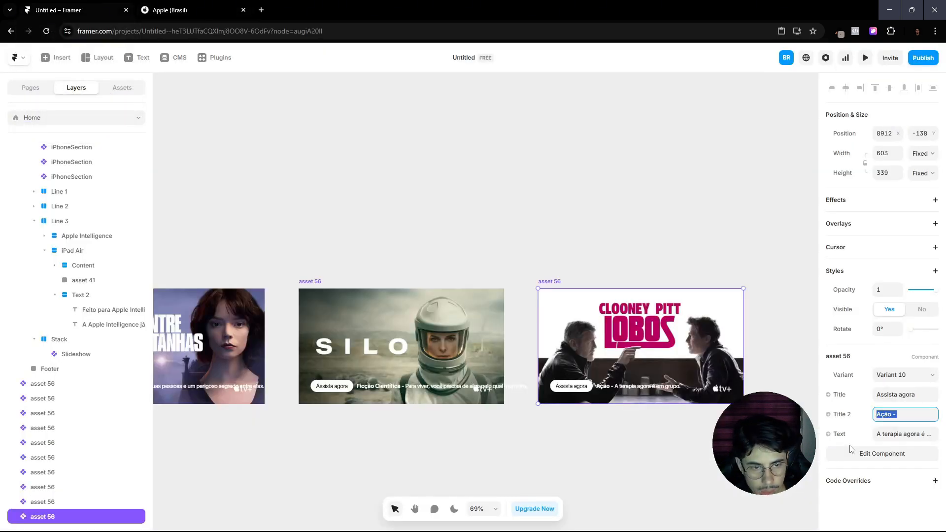
{"action": "left_click", "coordinate": [884, 437]}
{"action": "type", "text": "G"}
{"action": "key", "text": "Caps_Lock"}
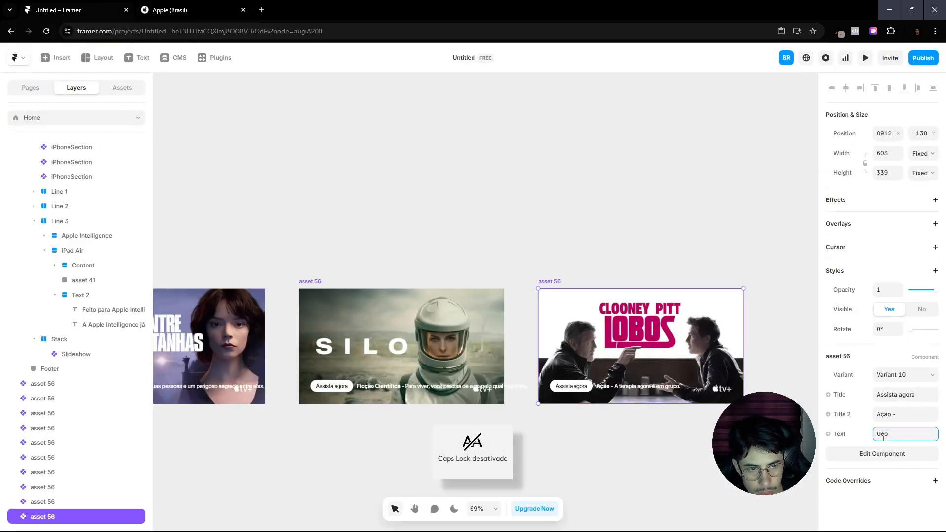
{"action": "type", "text": "eorge Clooney e"}
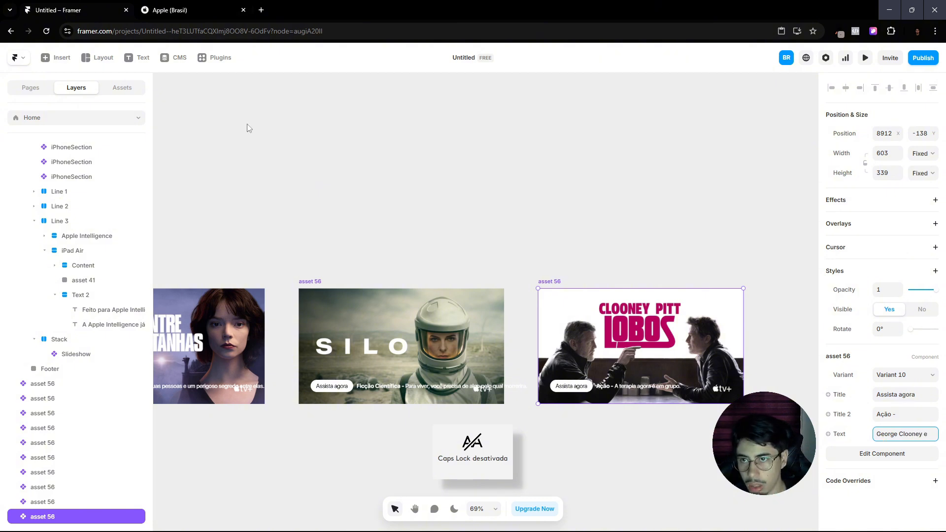
{"action": "left_click", "coordinate": [184, 5]}
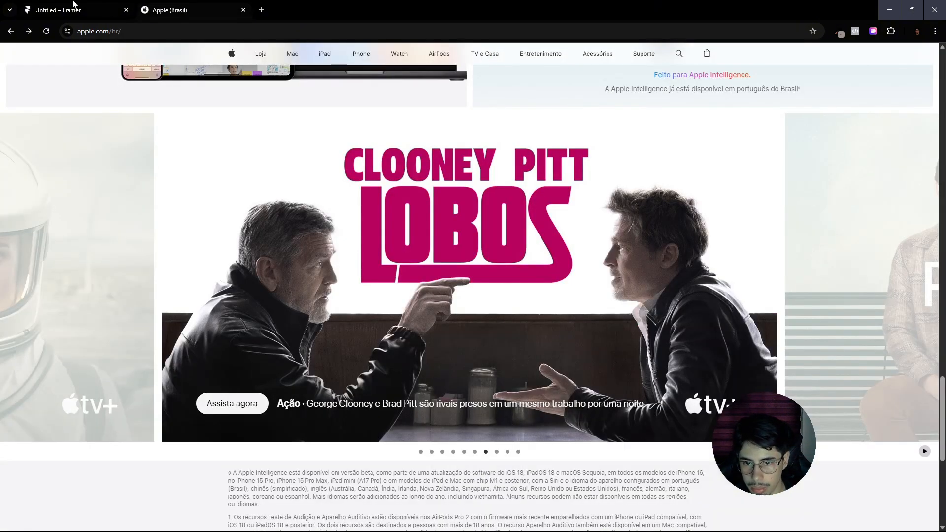
{"action": "left_click", "coordinate": [73, 7]}
{"action": "key", "text": "End"}
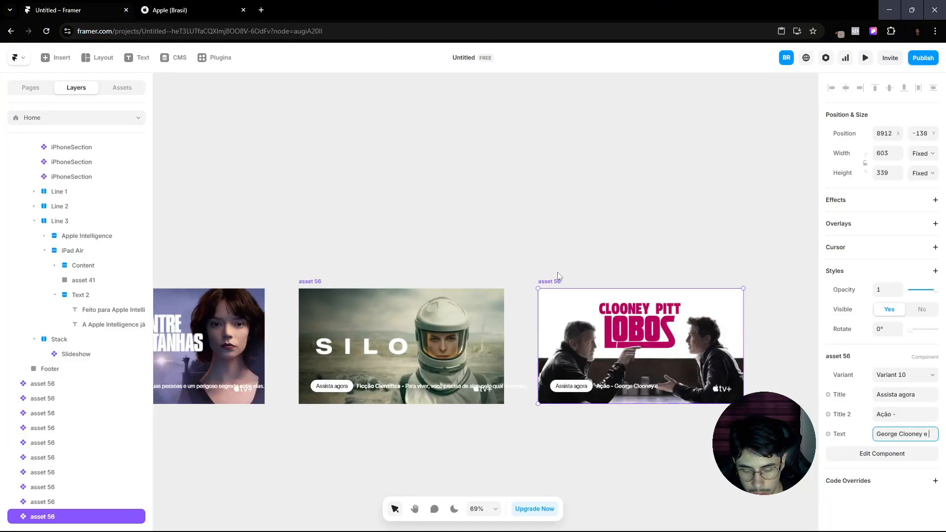
{"action": "key", "text": "Caps_Lock"}
{"action": "type", "text": "B"}
{"action": "key", "text": "Caps_Lock"}
{"action": "type", "text": "rad Pitt"}
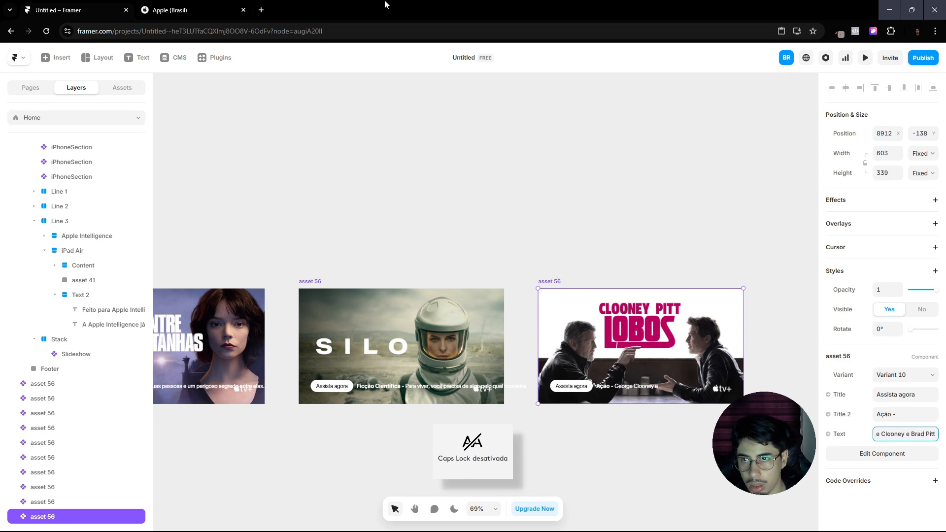
Step: Check the rest of the Lobos caption on the Apple site and complete the card's Text with "são rivais presos em um mesmo trabalho por uma noite."
{"action": "left_click", "coordinate": [188, 4]}
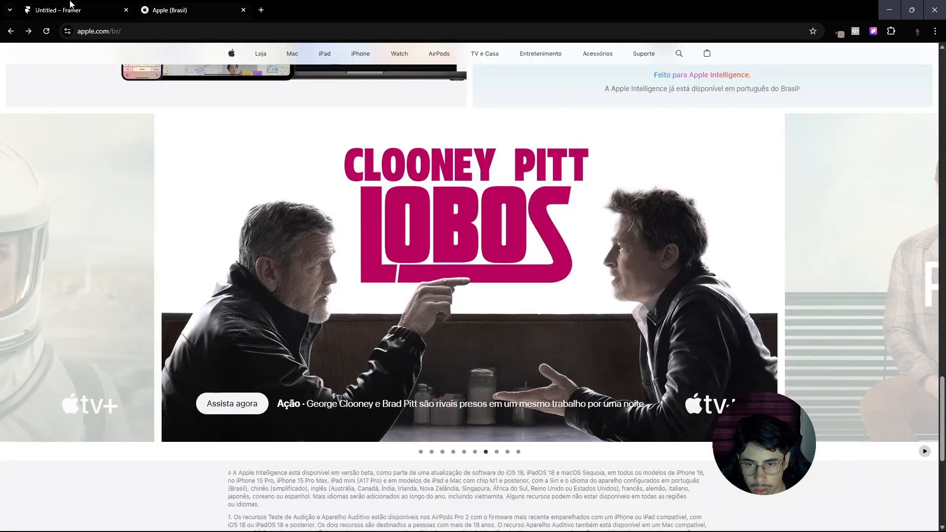
{"action": "mouse_move", "coordinate": [70, 4]}
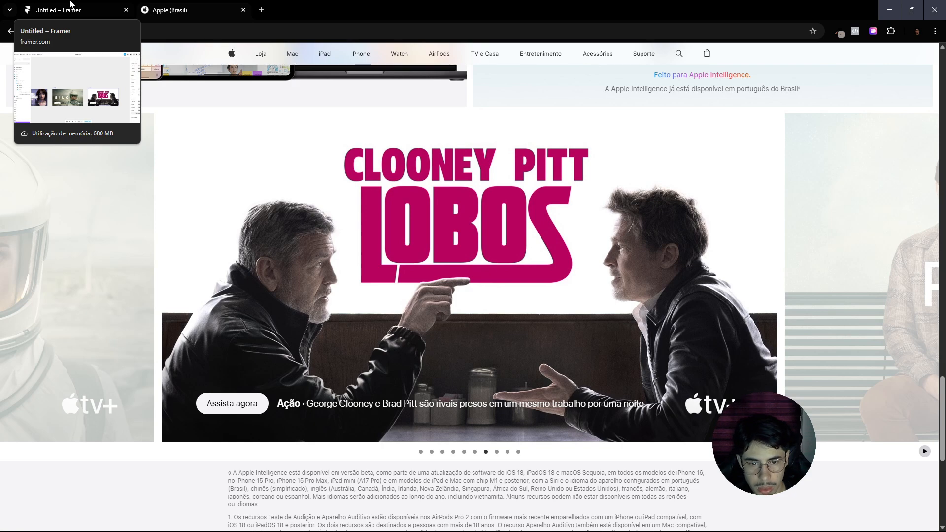
{"action": "left_click", "coordinate": [70, 4]}
{"action": "type", "text": "s"}
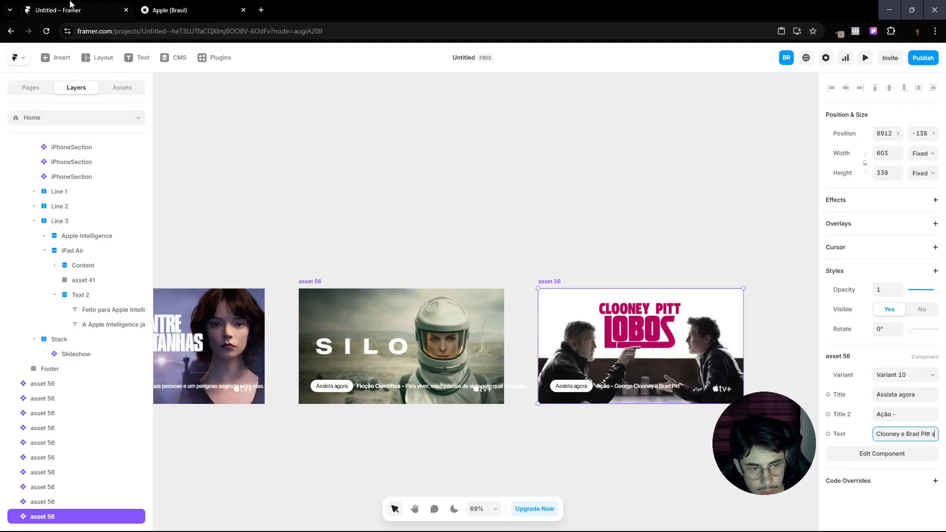
{"action": "type", "text": "ão rivais presos"}
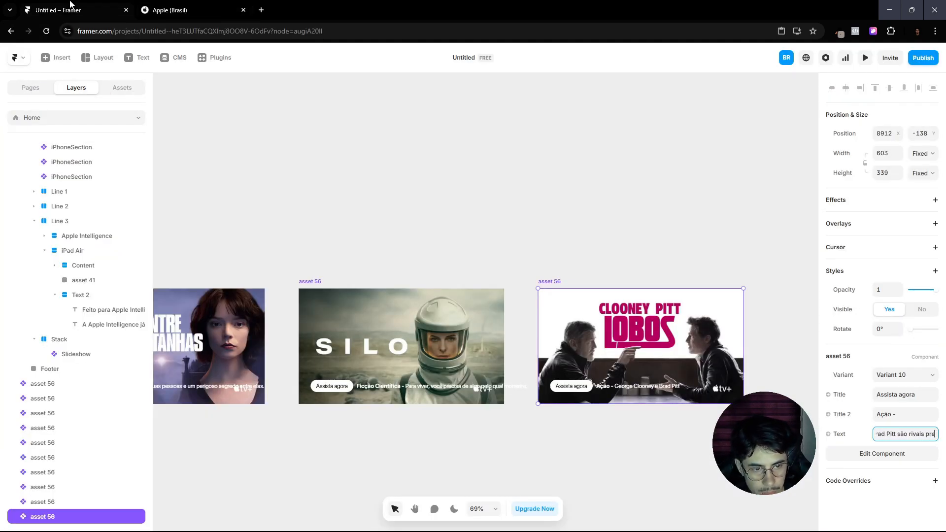
{"action": "left_click", "coordinate": [156, 5]}
{"action": "left_click", "coordinate": [94, 5]}
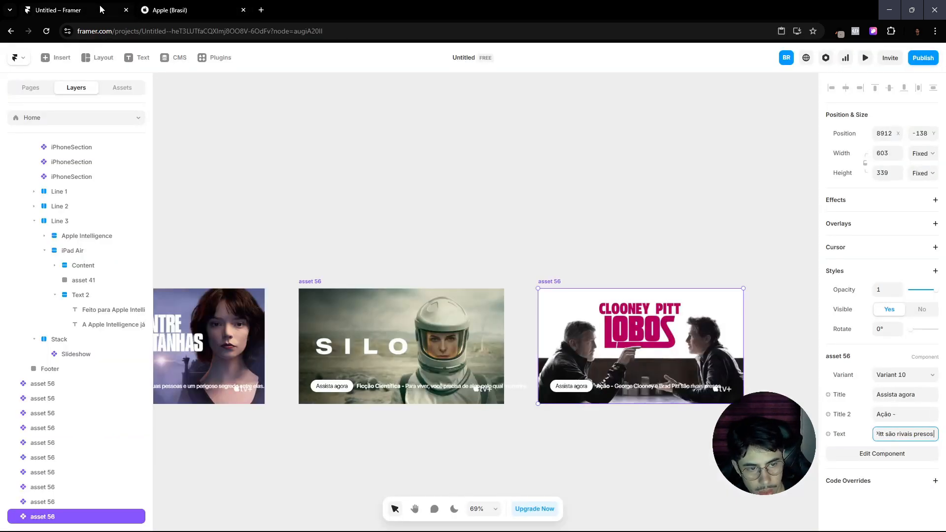
{"action": "type", "text": "em um"}
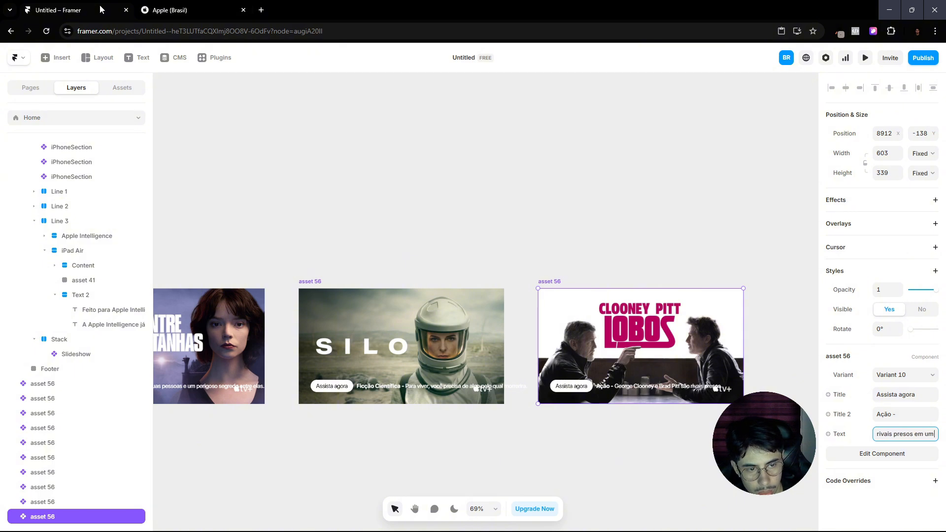
{"action": "type", "text": " mesmo trabalh"}
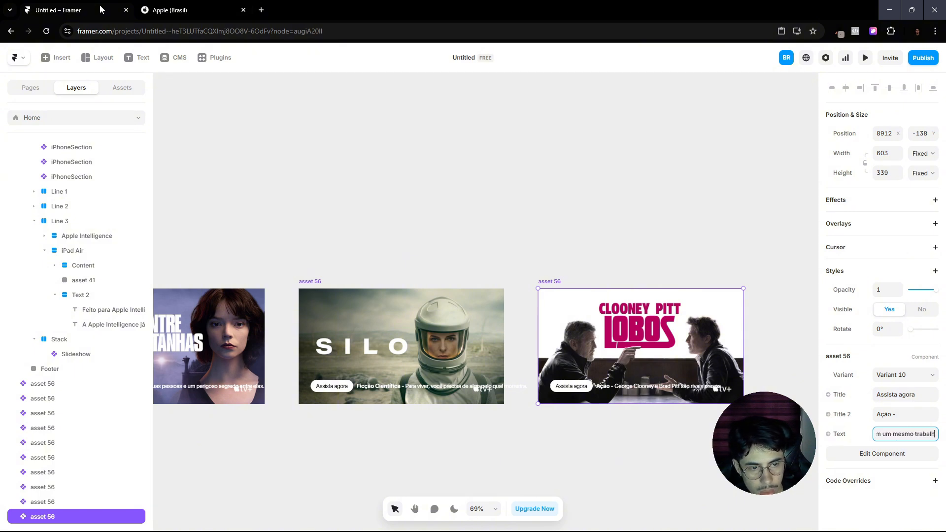
{"action": "type", "text": "o por u"}
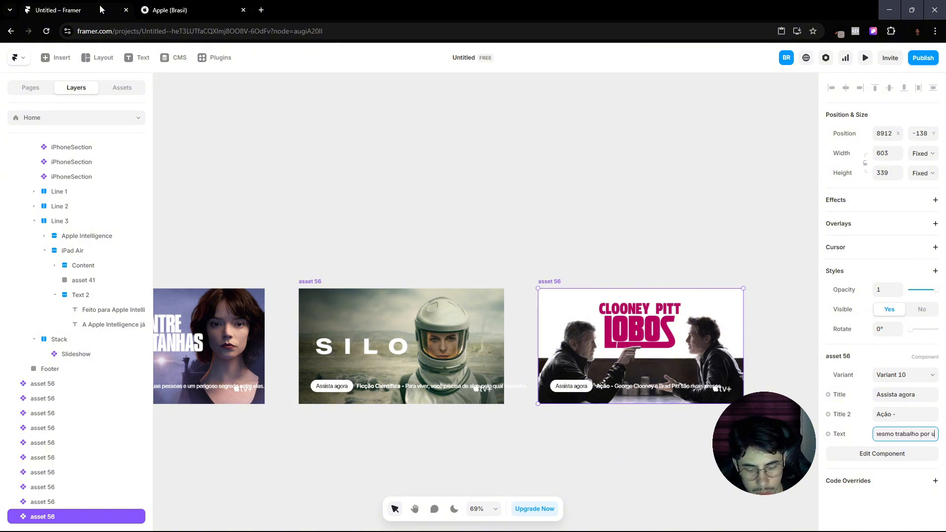
{"action": "type", "text": "ma noite."}
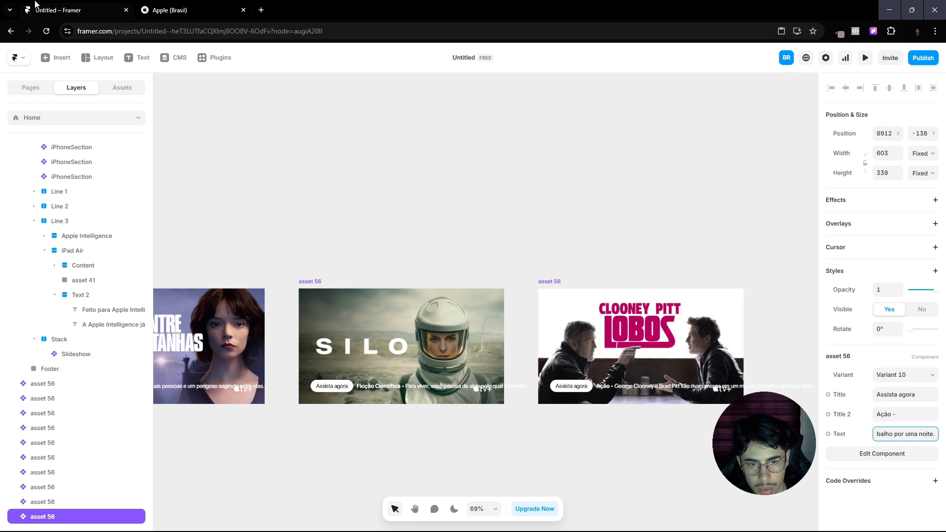
Step: Connect the second through sixth cards, from Como Vender a Lua to Ruptura, to the Slideshow's content
{"action": "left_click", "coordinate": [348, 271]}
{"action": "scroll", "coordinate": [348, 271], "scroll_direction": "down", "scroll_amount": 10}
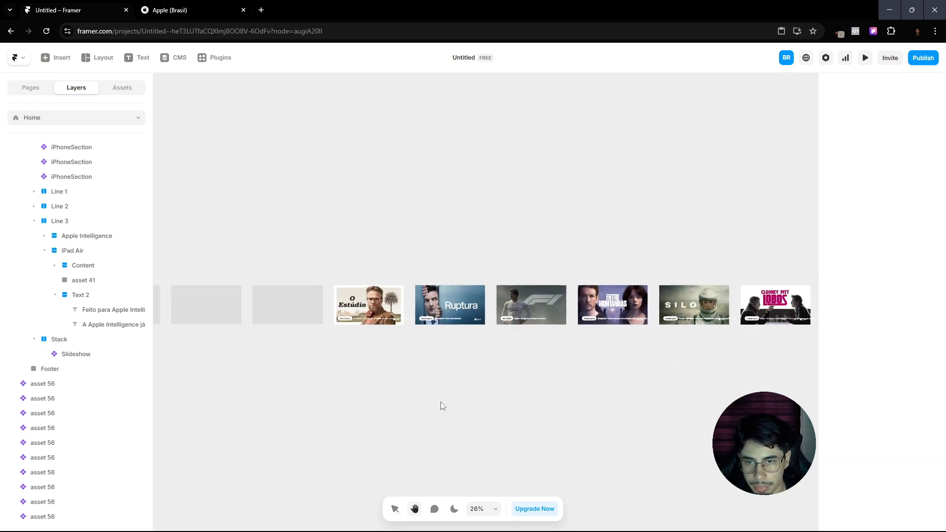
{"action": "scroll", "coordinate": [440, 407], "scroll_direction": "left", "scroll_amount": 6}
{"action": "scroll", "coordinate": [507, 407], "scroll_direction": "down", "scroll_amount": 4}
{"action": "left_click", "coordinate": [414, 402]}
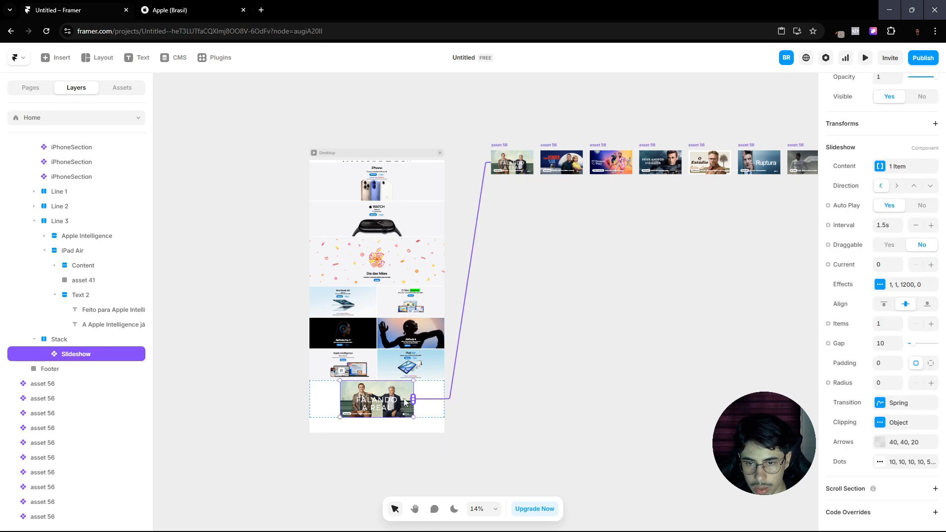
{"action": "left_click_drag", "start_coordinate": [414, 402], "coordinate": [525, 158]}
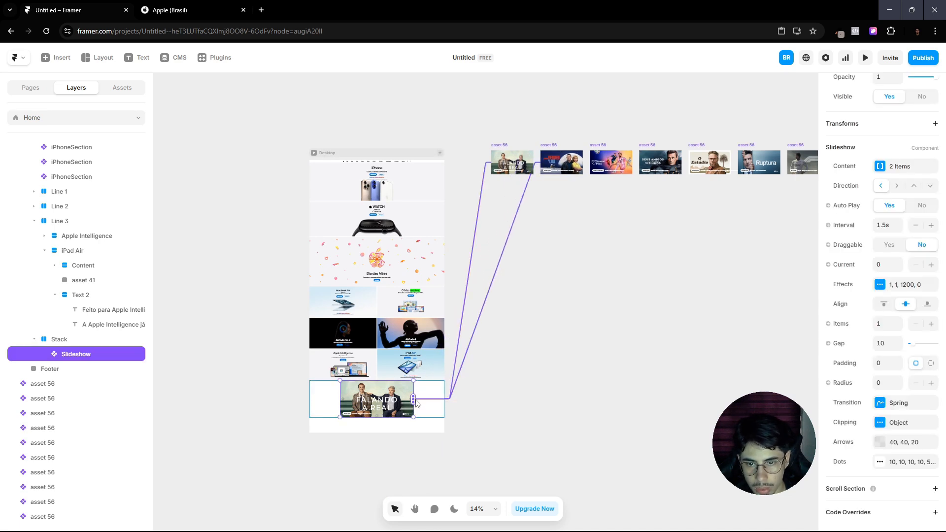
{"action": "left_click_drag", "start_coordinate": [416, 399], "coordinate": [623, 171]}
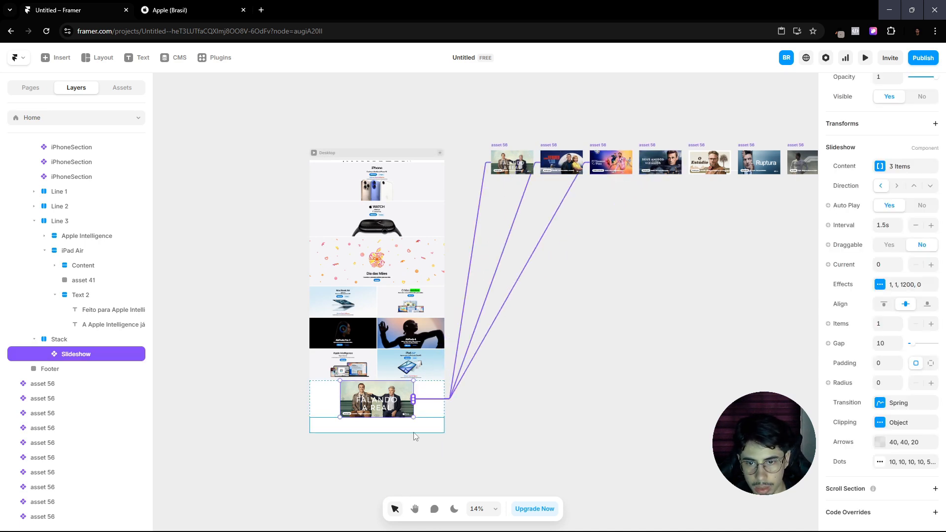
{"action": "left_click_drag", "start_coordinate": [414, 405], "coordinate": [660, 162]}
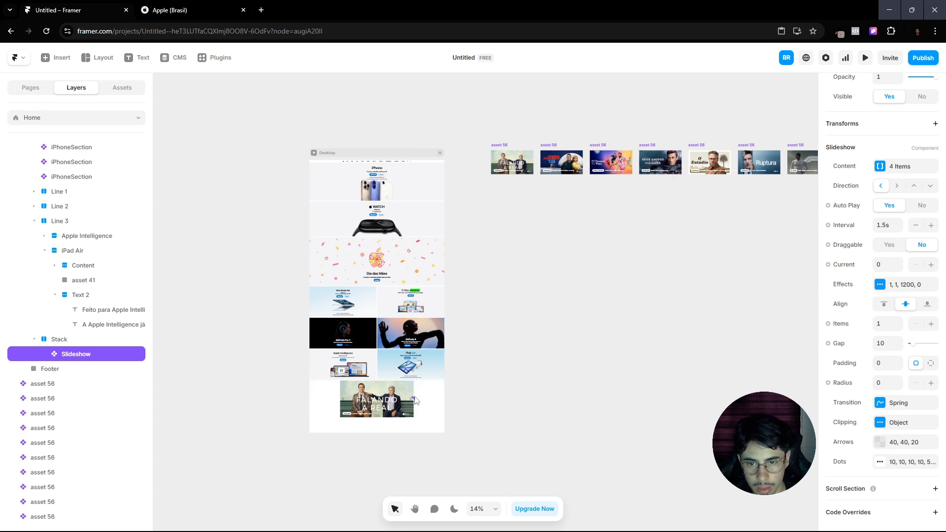
{"action": "left_click_drag", "start_coordinate": [417, 399], "coordinate": [712, 172]}
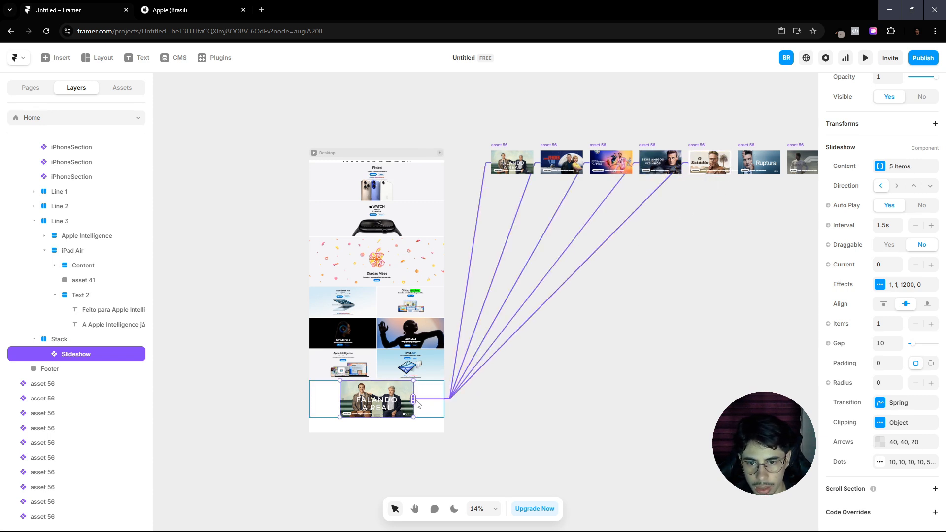
{"action": "left_click_drag", "start_coordinate": [417, 399], "coordinate": [759, 165]}
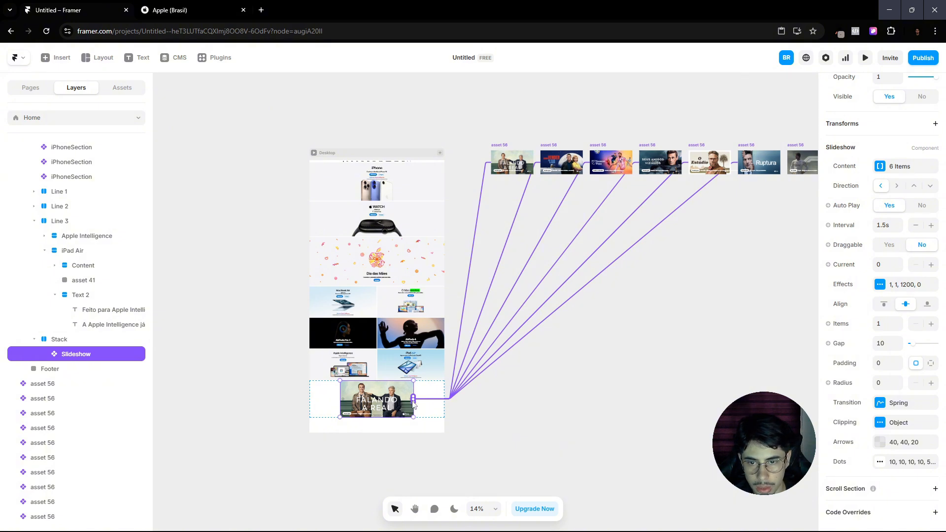
Step: Connect the remaining F1, Entre Montanhas, Silo and Lobos cards to the Slideshow's content
{"action": "left_click_drag", "start_coordinate": [674, 346], "coordinate": [507, 363]}
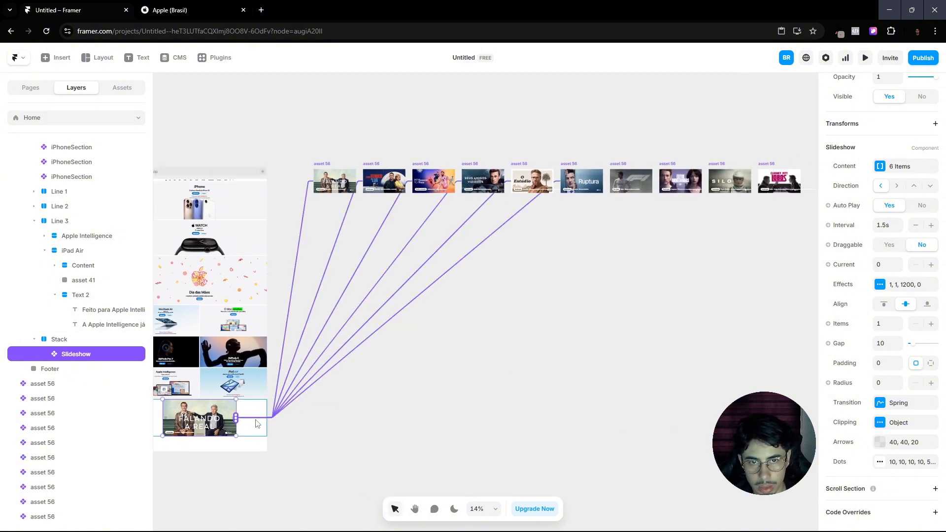
{"action": "left_click_drag", "start_coordinate": [236, 418], "coordinate": [630, 183]}
{"action": "left_click_drag", "start_coordinate": [236, 418], "coordinate": [631, 183]}
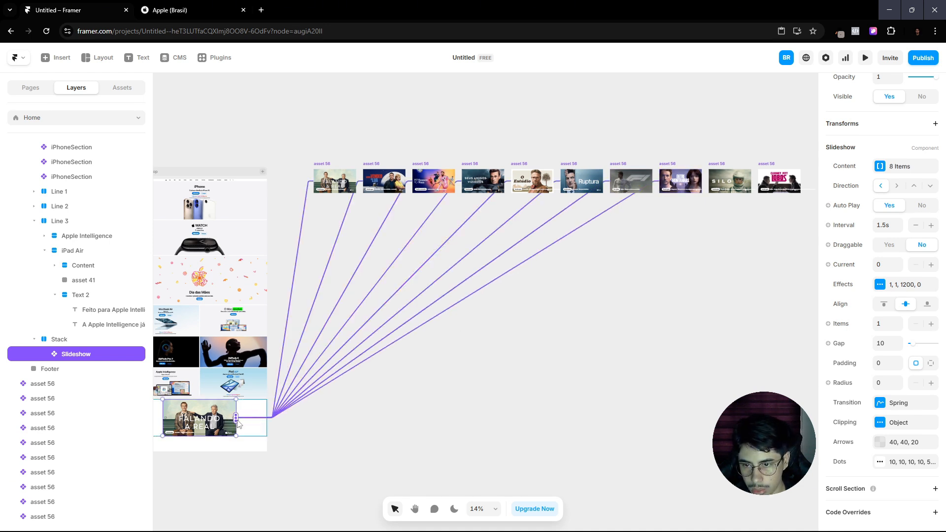
{"action": "left_click_drag", "start_coordinate": [236, 418], "coordinate": [680, 185]}
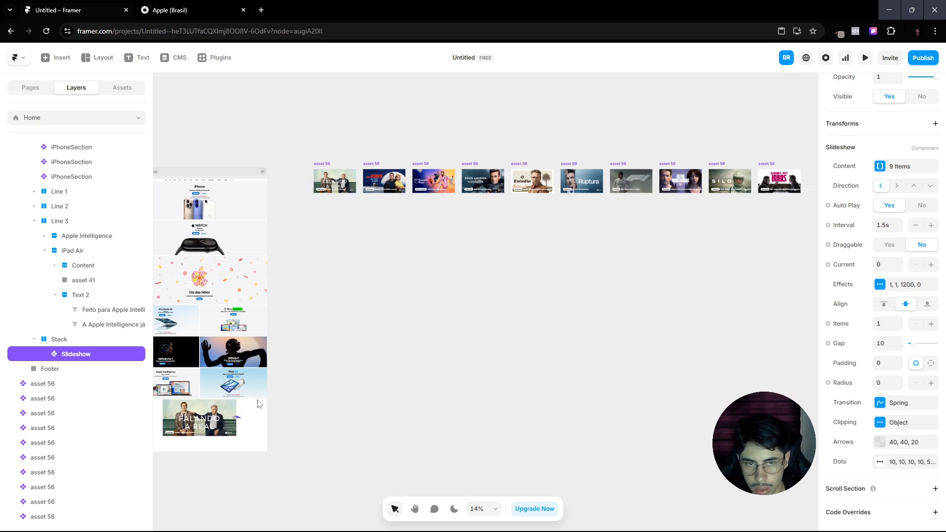
{"action": "left_click_drag", "start_coordinate": [236, 417], "coordinate": [729, 184]}
{"action": "left_click", "coordinate": [595, 346]}
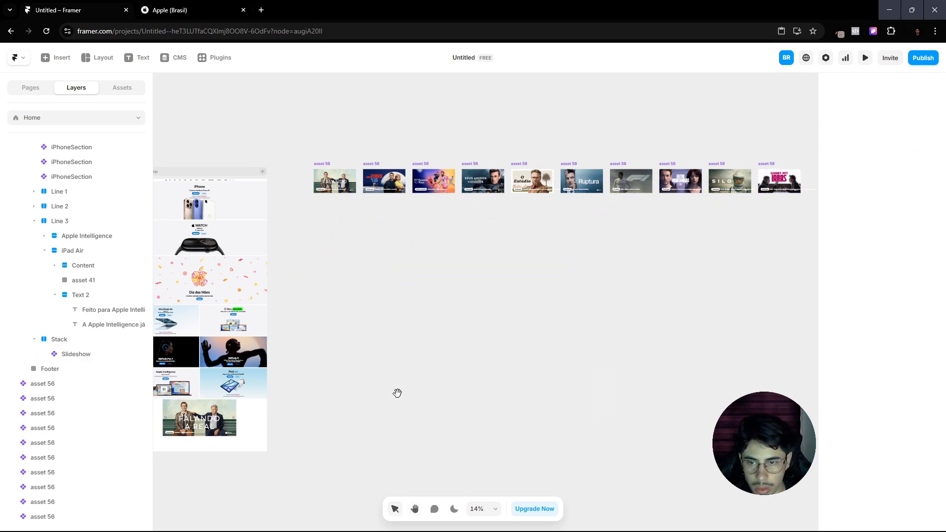
Step: Turn on Overflow in the Slideshow's Clipping settings so neighbouring slides show beyond its frame
{"action": "scroll", "coordinate": [395, 393], "scroll_direction": "up", "scroll_amount": 6}
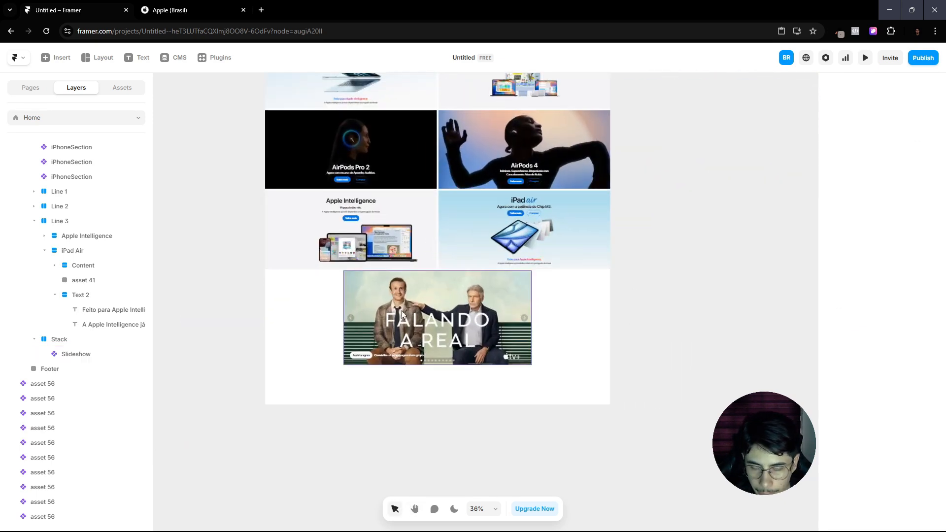
{"action": "scroll", "coordinate": [402, 314], "scroll_direction": "up", "scroll_amount": 5}
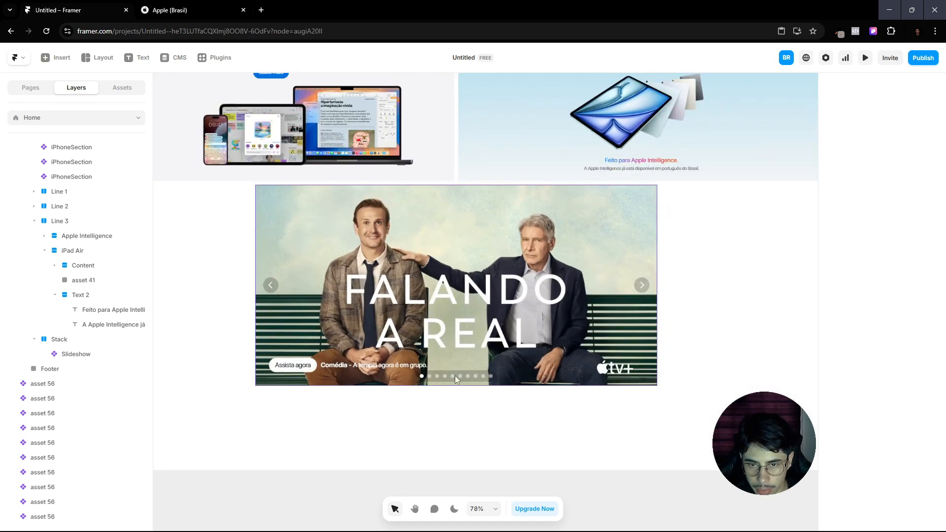
{"action": "scroll", "coordinate": [608, 327], "scroll_direction": "down", "scroll_amount": 4}
{"action": "left_click", "coordinate": [690, 290]}
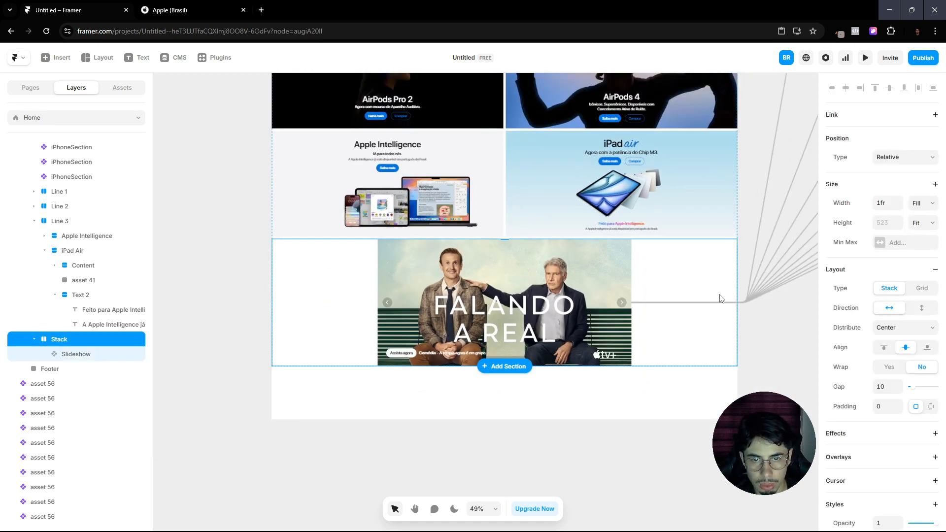
{"action": "left_click", "coordinate": [120, 350]}
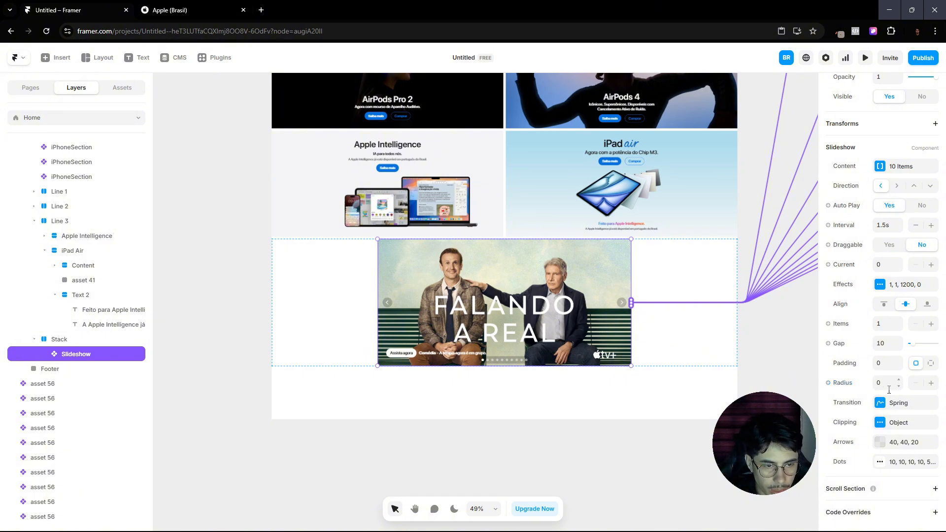
{"action": "left_click", "coordinate": [895, 422]}
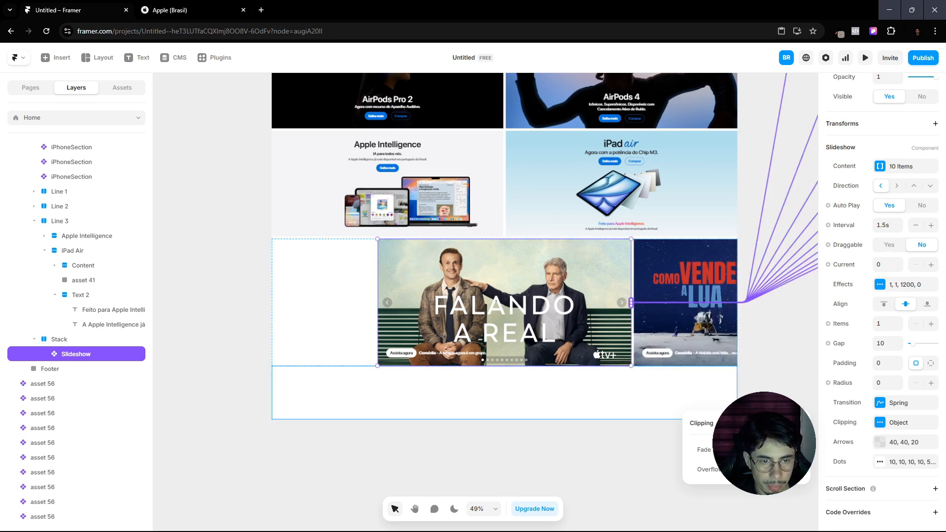
Step: Check the gallery's controls on the Apple site, then hide the Slideshow's arrows in Framer
{"action": "left_click", "coordinate": [190, 8]}
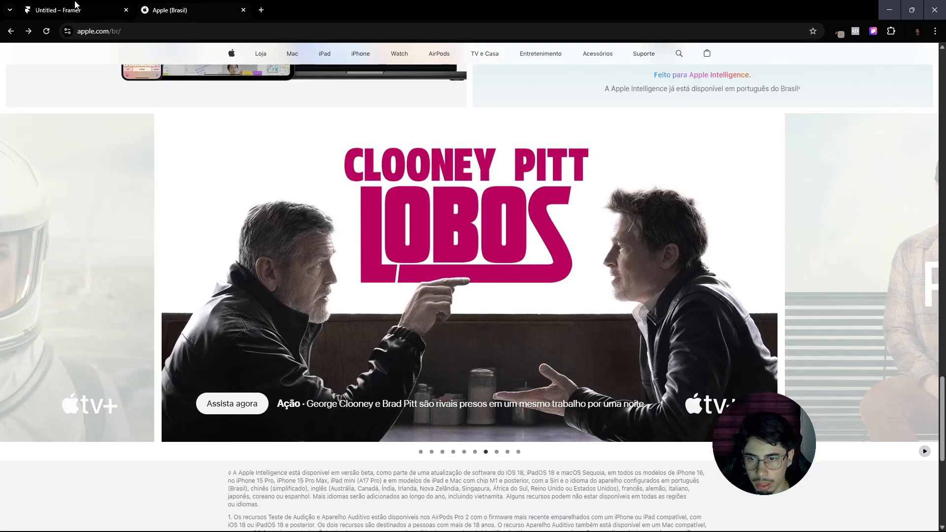
{"action": "left_click", "coordinate": [74, 10]}
{"action": "left_click", "coordinate": [902, 450]}
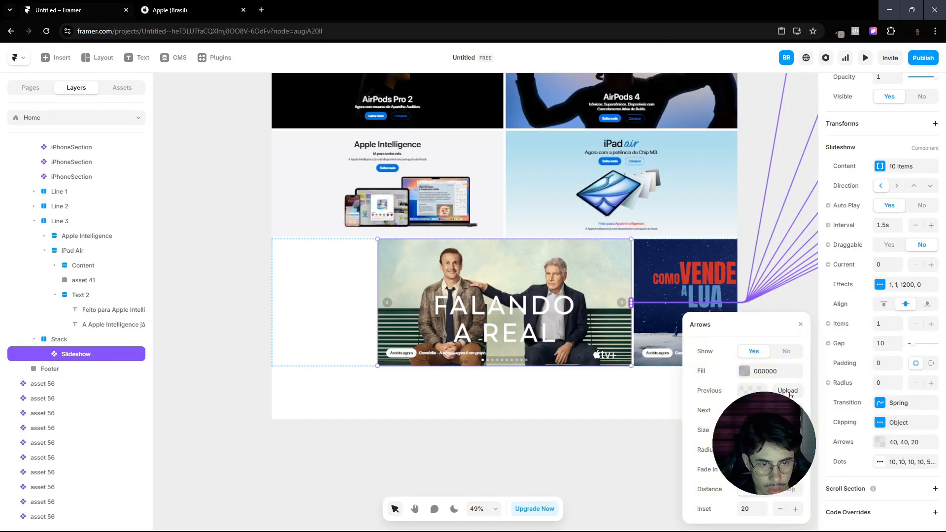
{"action": "left_click", "coordinate": [782, 352]}
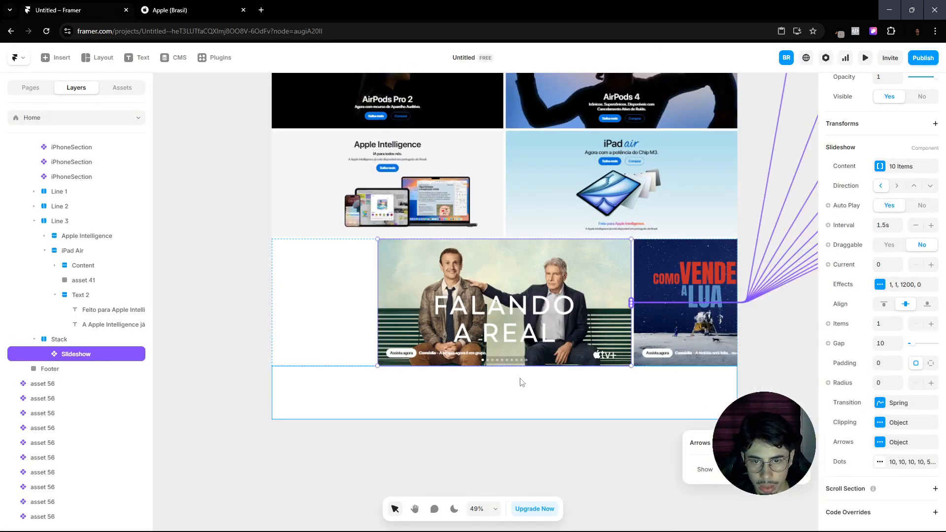
Step: Set the Inset of the Slideshow's dots to -30 to place them below the slides
{"action": "left_click", "coordinate": [904, 463]}
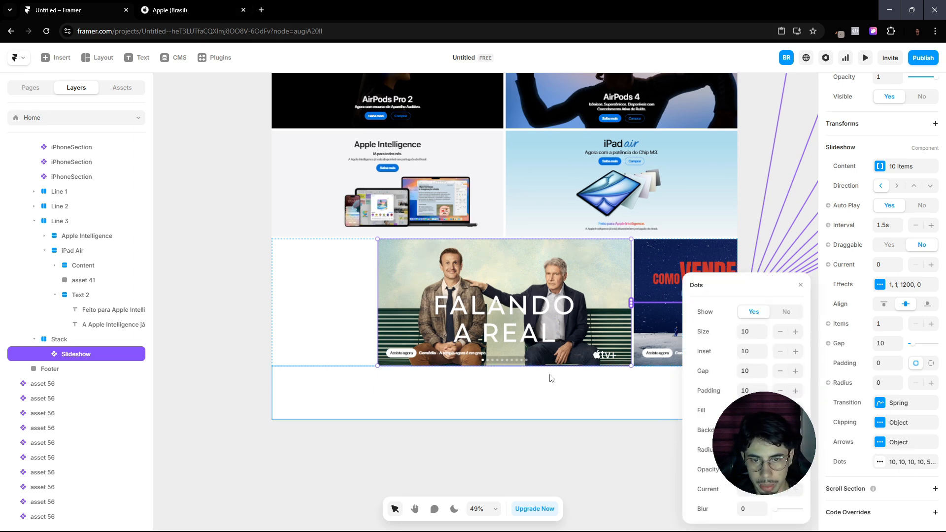
{"action": "left_click", "coordinate": [746, 354]}
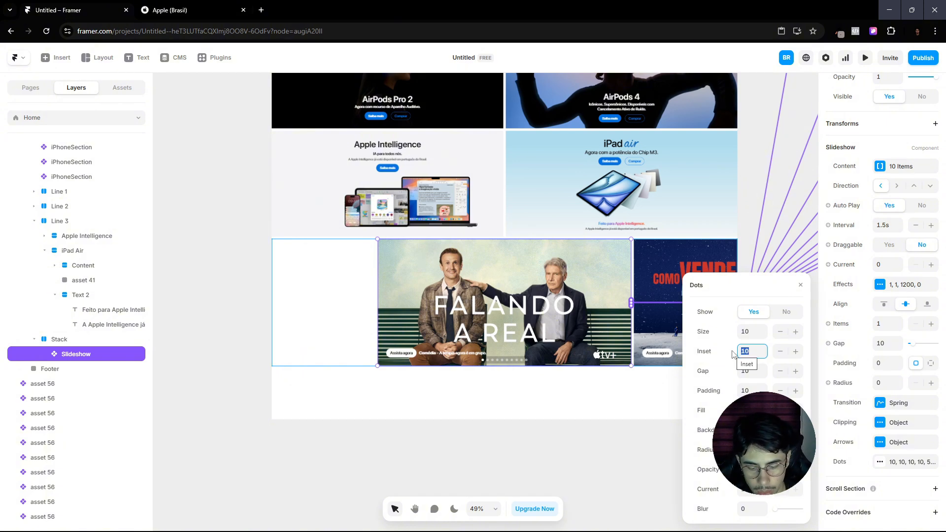
{"action": "type", "text": "-3"}
{"action": "key", "text": "Return"}
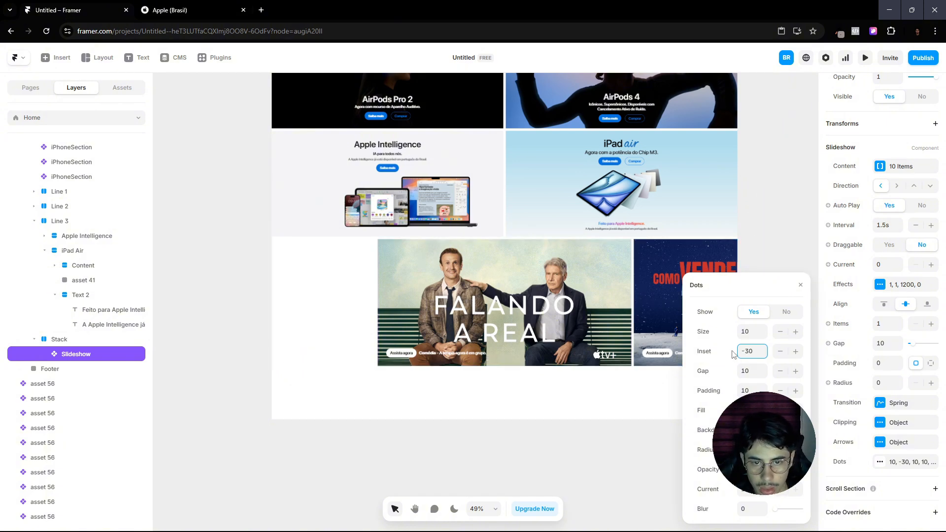
{"action": "left_click", "coordinate": [538, 450]}
Step: Set the Slideshow's height mode to Fill
{"action": "left_click", "coordinate": [439, 285]}
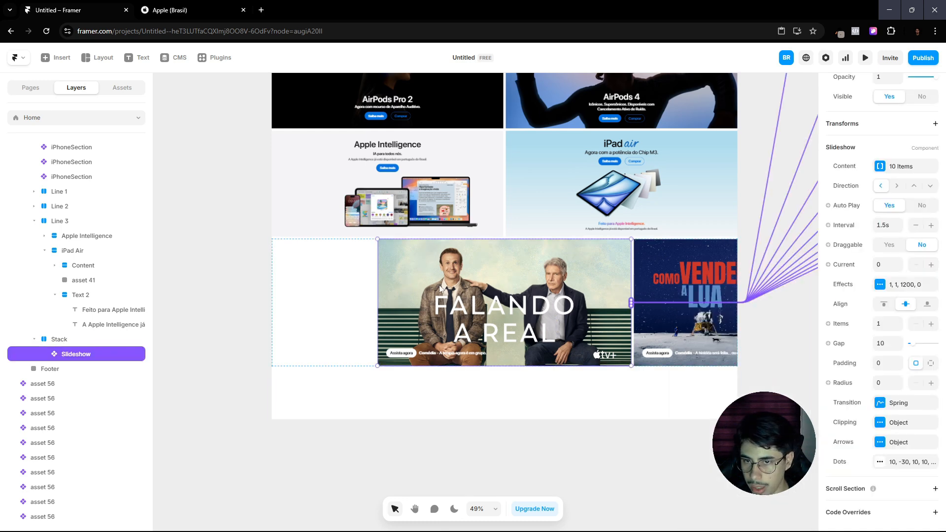
{"action": "scroll", "coordinate": [926, 217], "scroll_direction": "up", "scroll_amount": 5}
{"action": "left_click", "coordinate": [922, 199]}
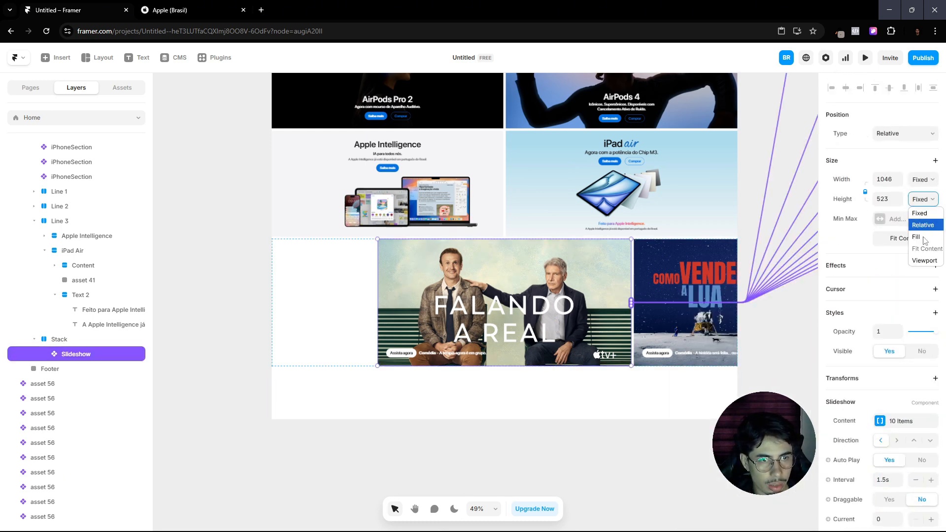
{"action": "left_click", "coordinate": [927, 238]}
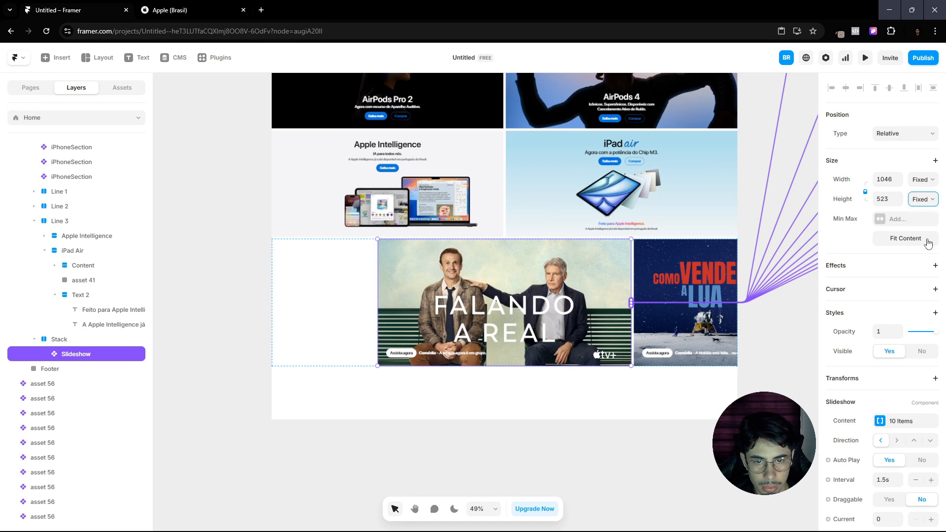
{"action": "left_click", "coordinate": [923, 199]}
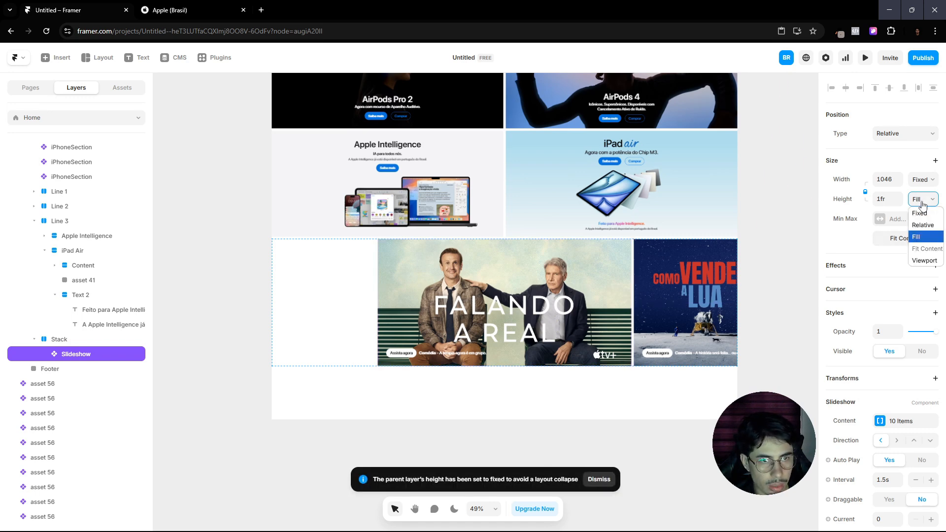
{"action": "left_click", "coordinate": [924, 235]}
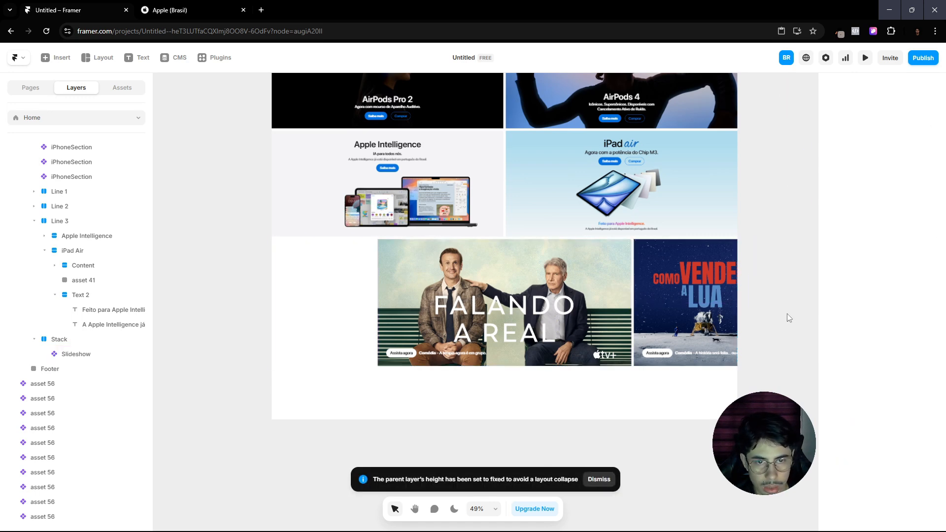
Step: Set the height of the Stack containing the Slideshow to Fit Content
{"action": "left_click", "coordinate": [74, 340]}
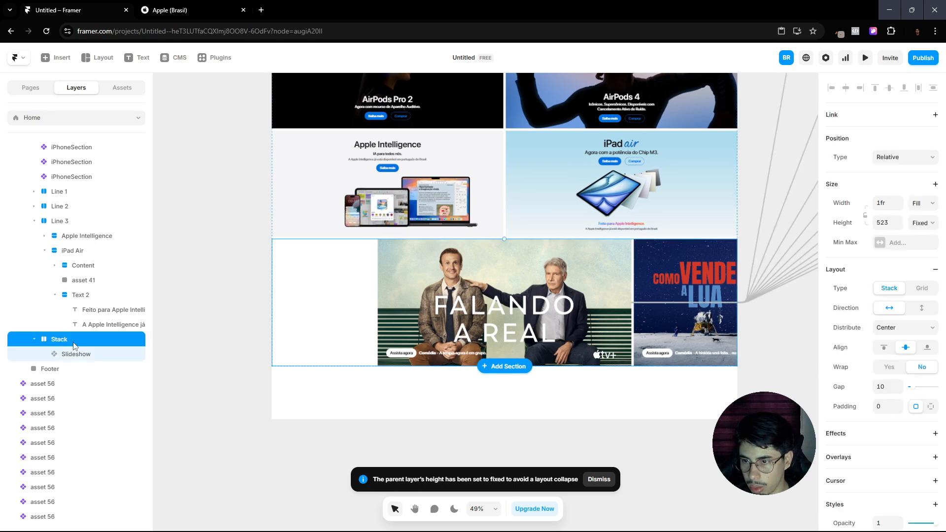
{"action": "left_click", "coordinate": [920, 224]}
{"action": "left_click", "coordinate": [924, 273]}
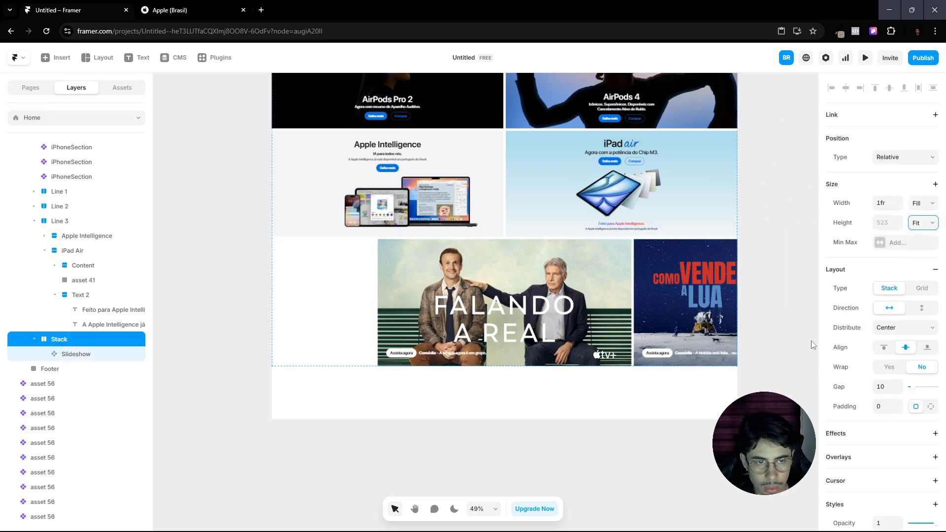
Step: Switch the Stack's height to Fixed and resize it to about 583 for space around the Slideshow
{"action": "left_click", "coordinate": [930, 226]}
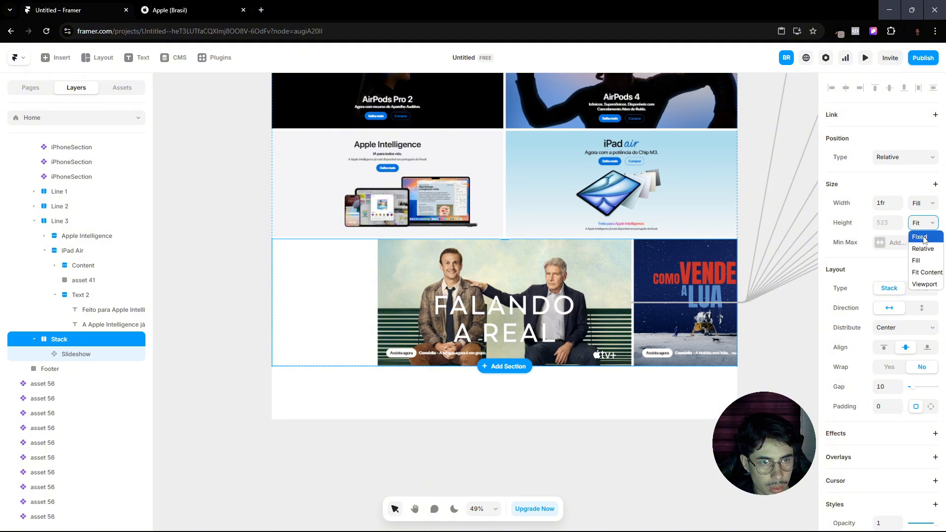
{"action": "left_click", "coordinate": [924, 238]}
{"action": "left_click_drag", "start_coordinate": [615, 365], "coordinate": [612, 388]}
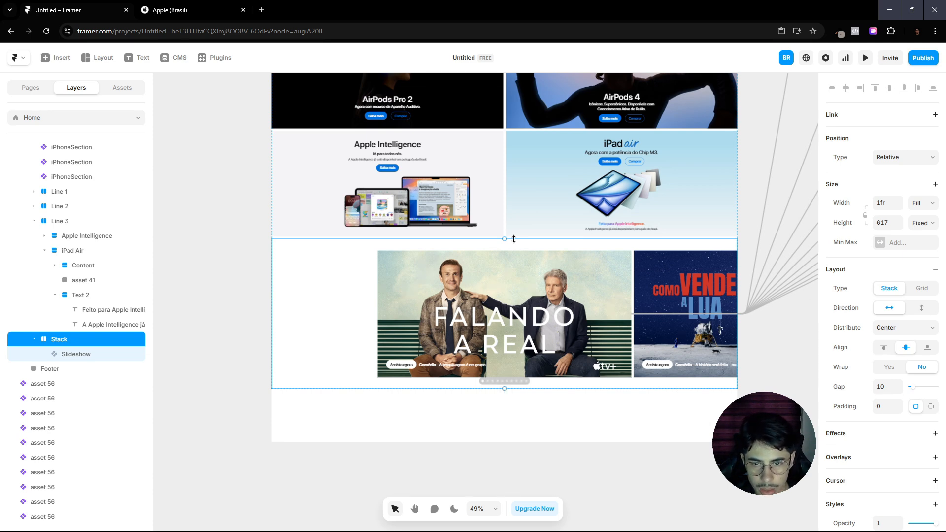
{"action": "left_click_drag", "start_coordinate": [515, 239], "coordinate": [514, 248]}
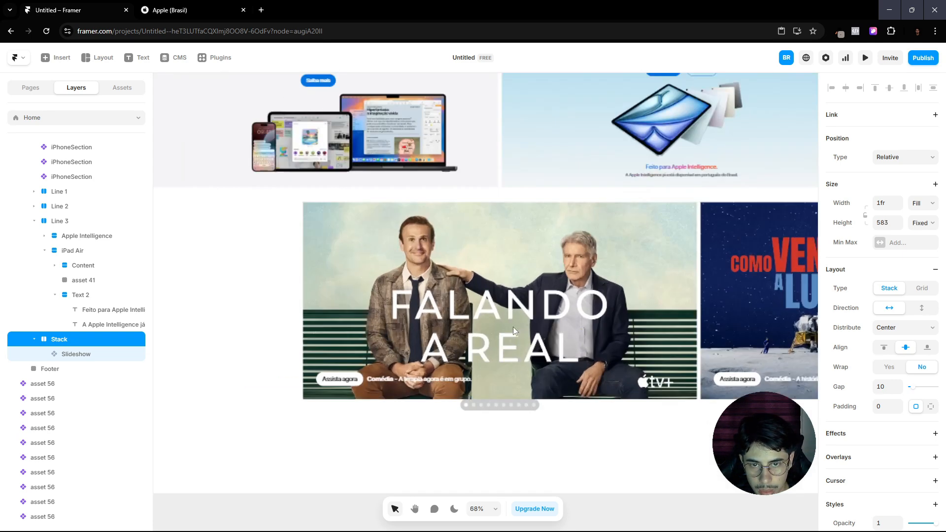
Step: Collapse Line 3 in the layer tree and enlarge the Stack containing the Slideshow to a height of about 605
{"action": "scroll", "coordinate": [513, 327], "scroll_direction": "up", "scroll_amount": 2}
{"action": "scroll", "coordinate": [513, 326], "scroll_direction": "down", "scroll_amount": 1}
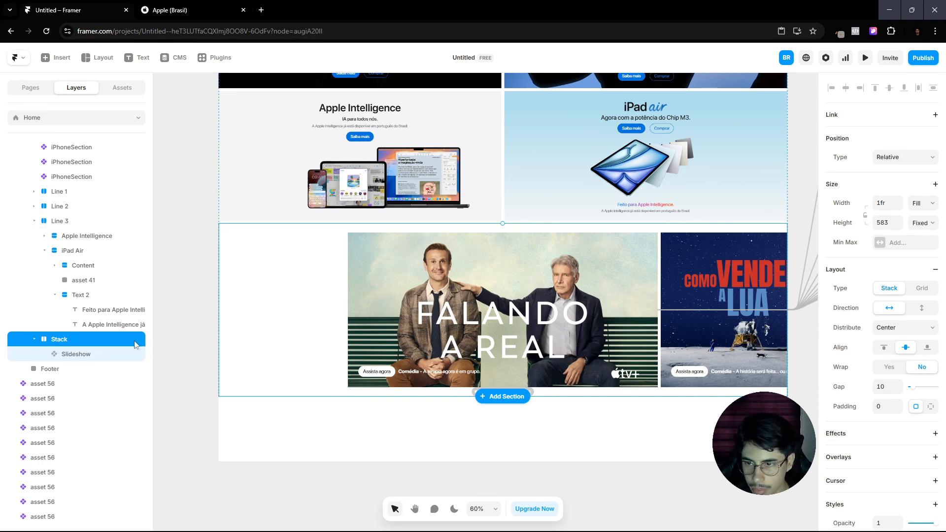
{"action": "left_click", "coordinate": [67, 355]}
{"action": "scroll", "coordinate": [509, 372], "scroll_direction": "up", "scroll_amount": 1}
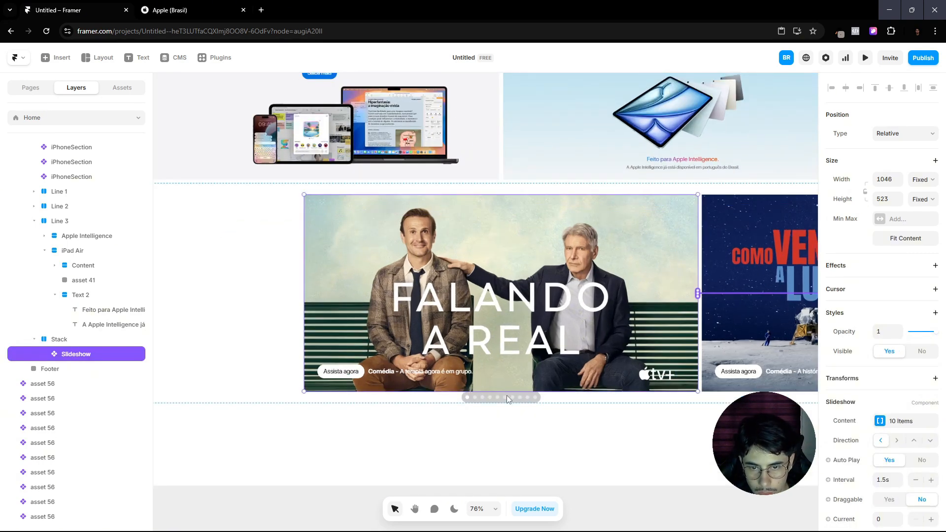
{"action": "scroll", "coordinate": [496, 395], "scroll_direction": "up", "scroll_amount": 1}
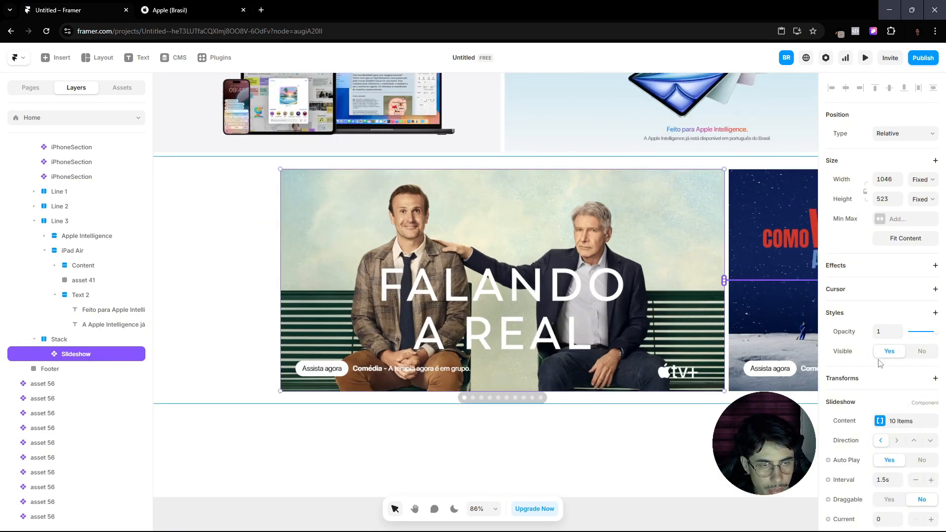
{"action": "left_click", "coordinate": [61, 339]}
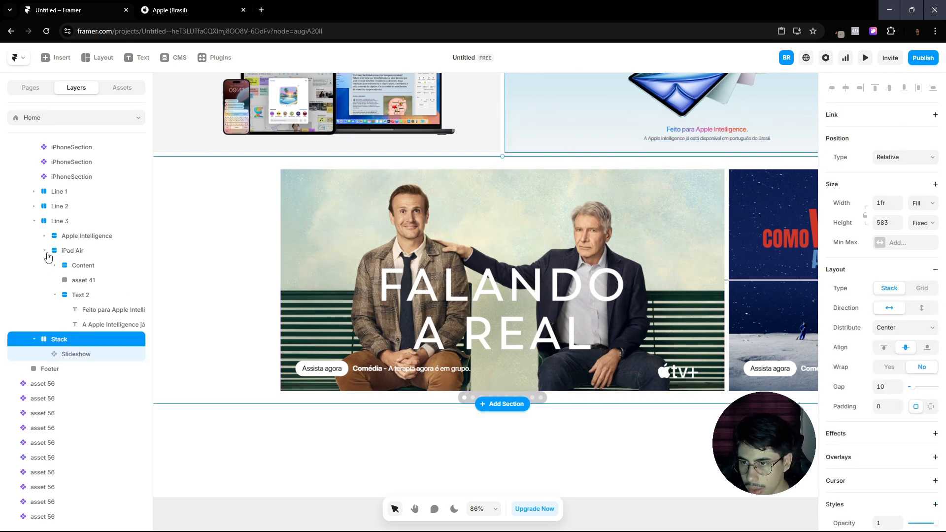
{"action": "left_click", "coordinate": [34, 221]}
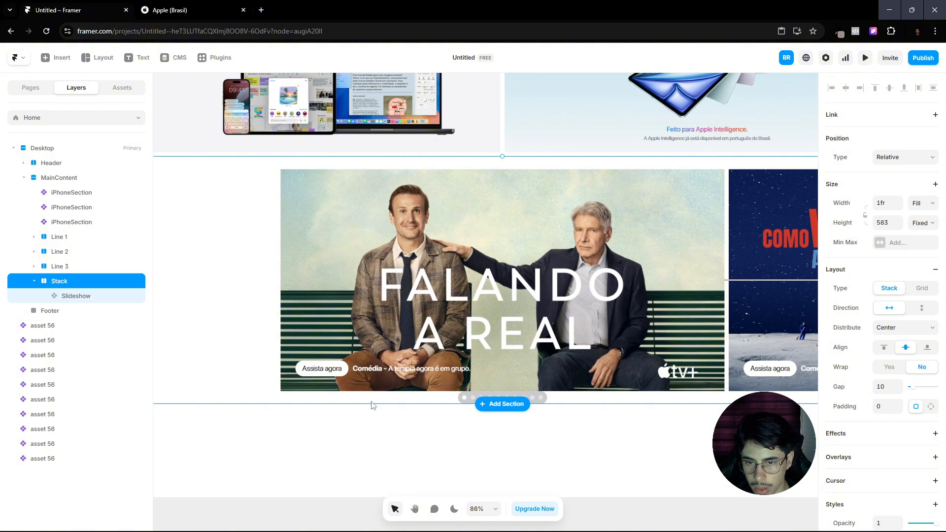
{"action": "left_click_drag", "start_coordinate": [376, 404], "coordinate": [378, 413]}
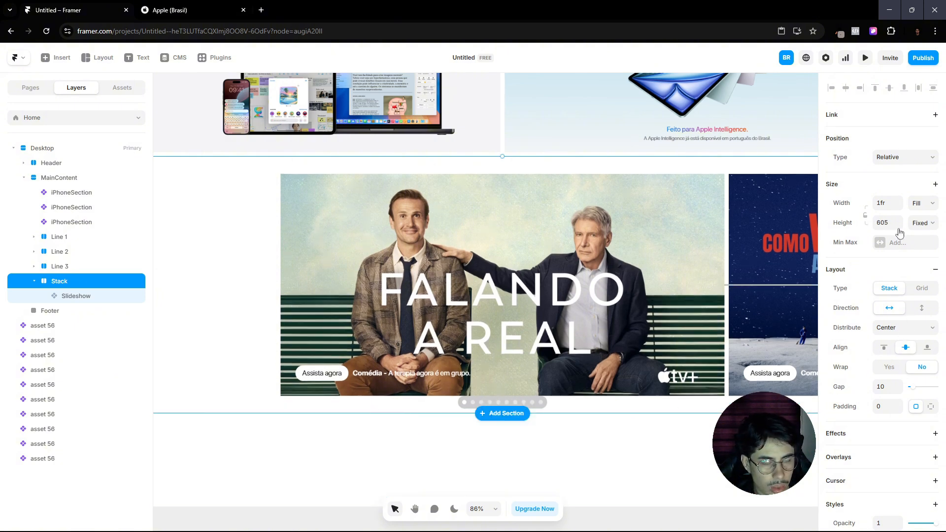
Step: Compare the spacing with the gallery on the Apple page, and set the Stack's height to Fit Content in Framer
{"action": "left_click", "coordinate": [209, 10]}
{"action": "scroll", "coordinate": [345, 222], "scroll_direction": "up", "scroll_amount": 4}
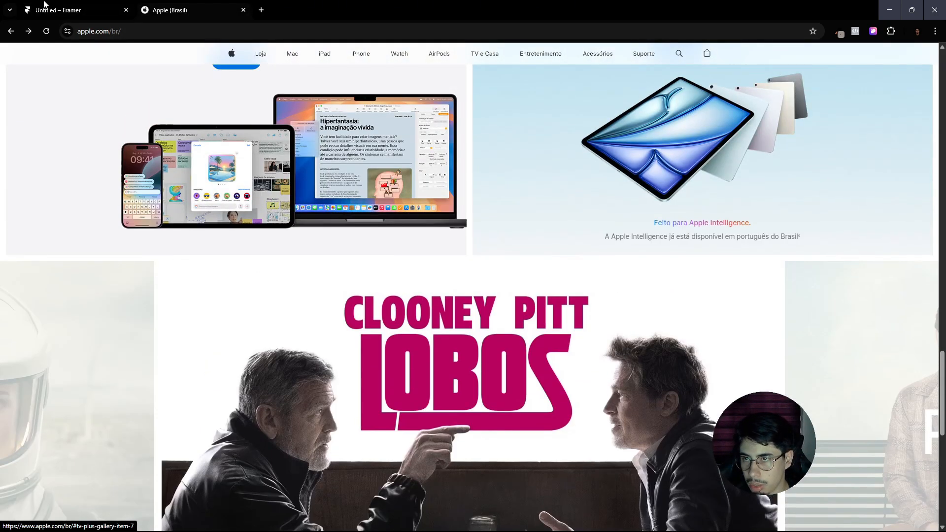
{"action": "key", "text": "ctrl+Tab"}
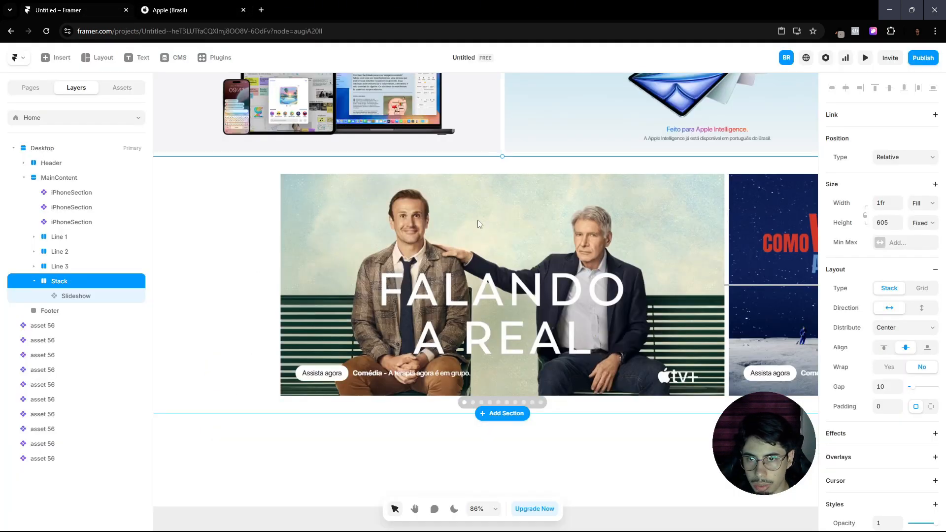
{"action": "left_click", "coordinate": [915, 222]}
{"action": "left_click", "coordinate": [924, 278]}
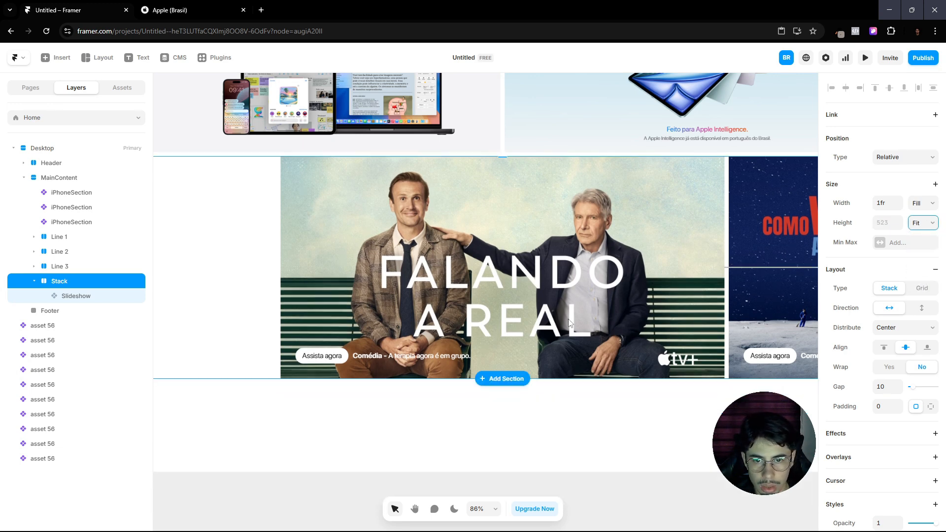
Step: Review the Slideshow's settings and set the overflow of the Stack containing it to Visible
{"action": "left_click", "coordinate": [454, 344]}
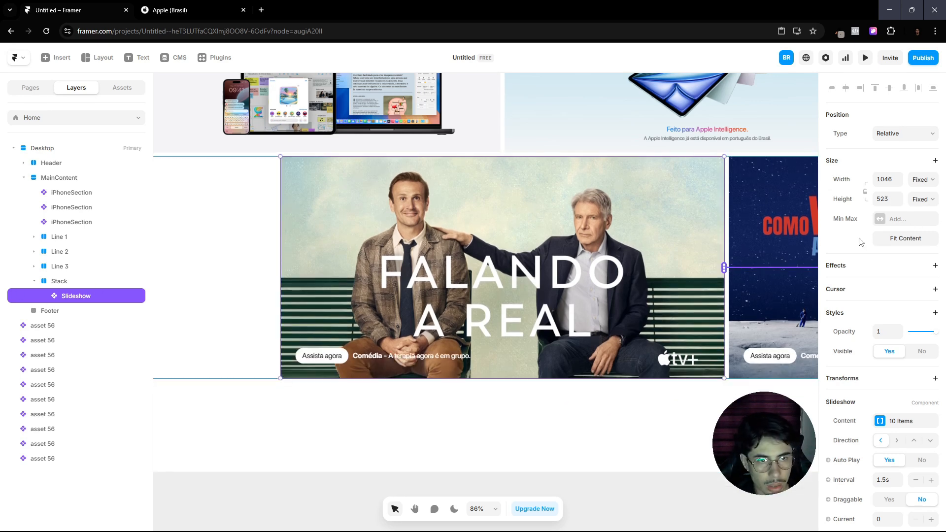
{"action": "scroll", "coordinate": [893, 407], "scroll_direction": "down", "scroll_amount": 5}
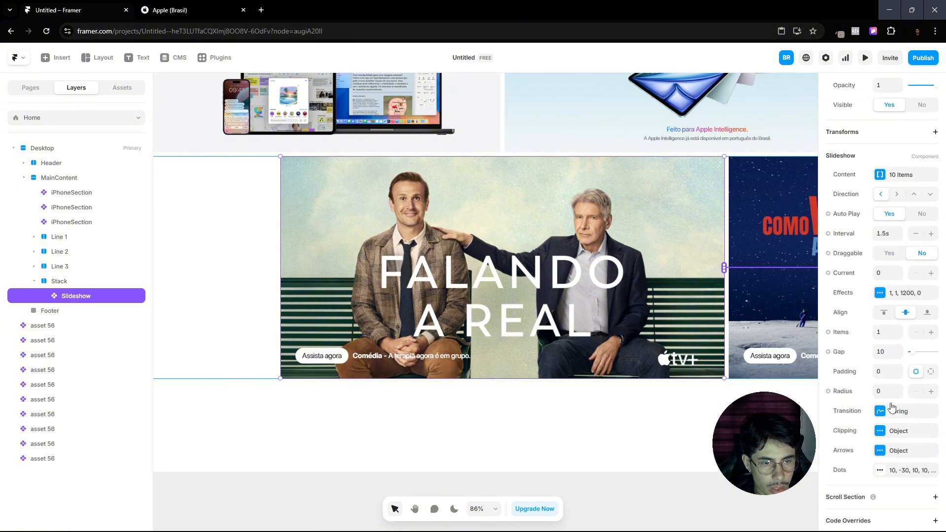
{"action": "scroll", "coordinate": [907, 354], "scroll_direction": "down", "scroll_amount": 1}
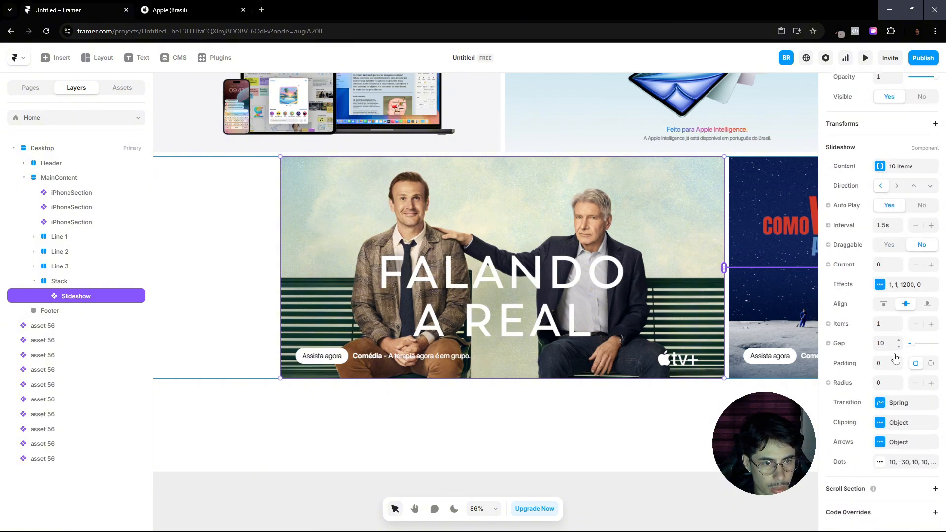
{"action": "scroll", "coordinate": [896, 359], "scroll_direction": "up", "scroll_amount": 3}
{"action": "left_click", "coordinate": [94, 280]}
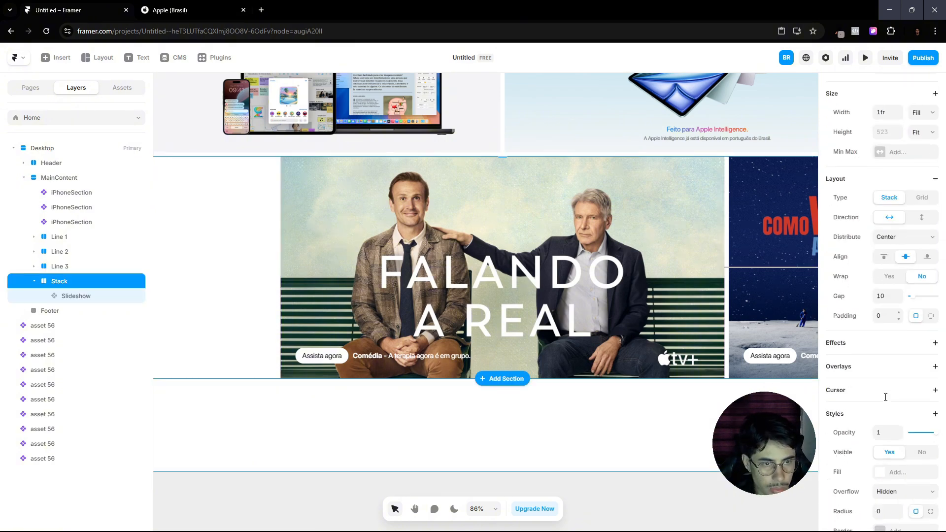
{"action": "scroll", "coordinate": [886, 397], "scroll_direction": "down", "scroll_amount": 3}
{"action": "left_click", "coordinate": [895, 340]}
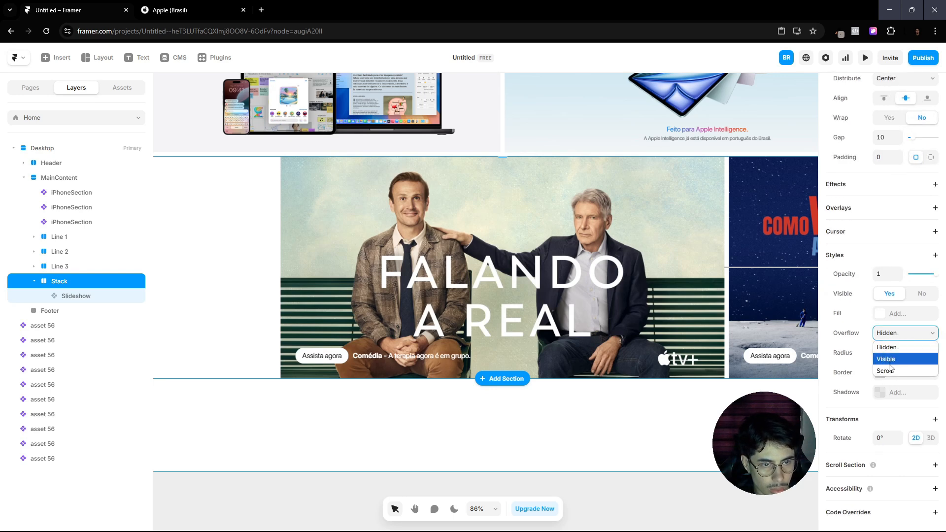
{"action": "left_click", "coordinate": [889, 345]}
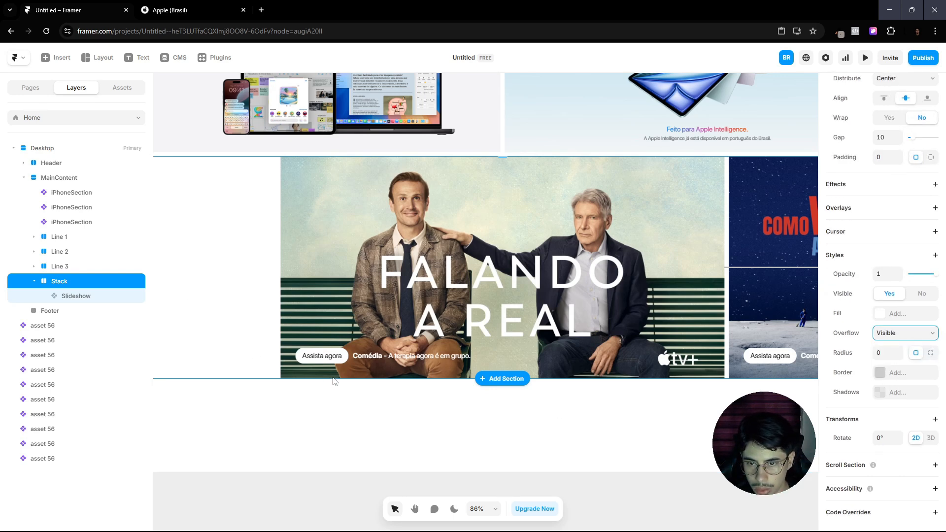
Step: Switch the Stack's height to Fixed and enlarge it to about 610
{"action": "scroll", "coordinate": [901, 274], "scroll_direction": "up", "scroll_amount": 5}
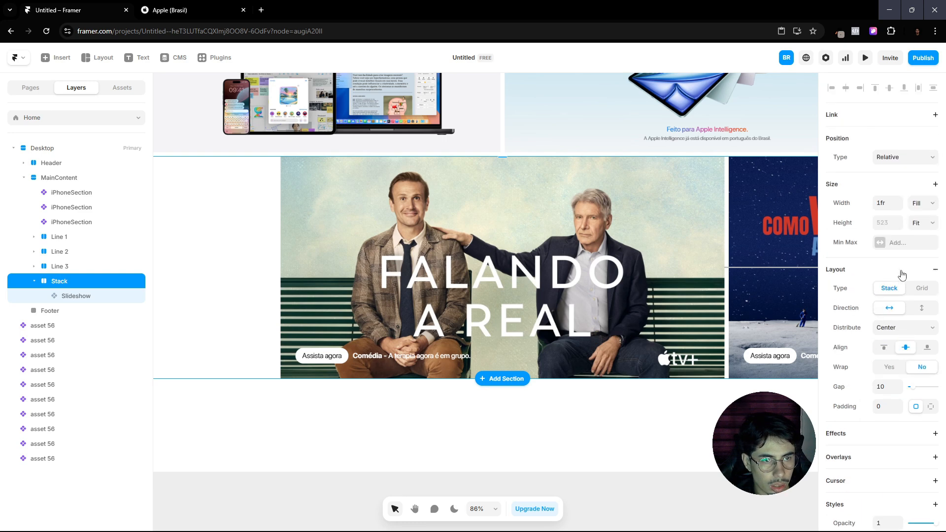
{"action": "left_click", "coordinate": [923, 224]}
{"action": "left_click", "coordinate": [921, 239]}
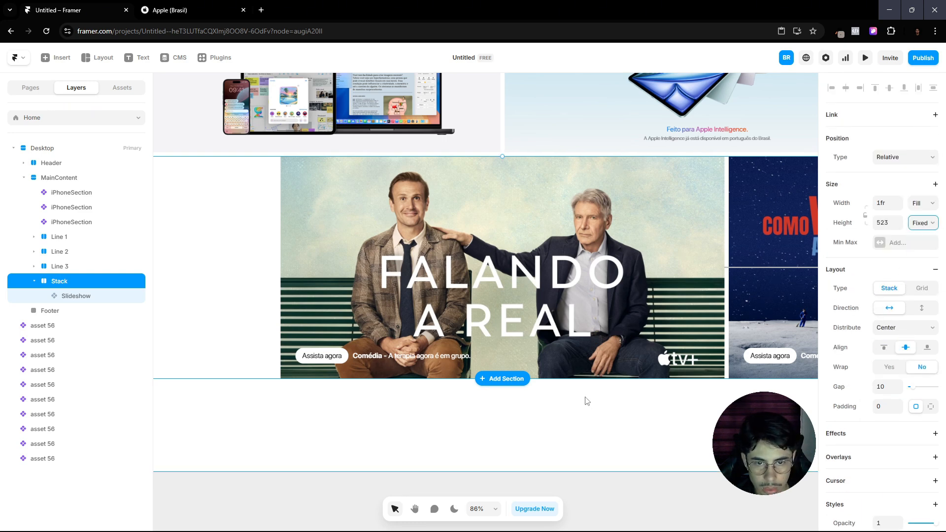
{"action": "left_click_drag", "start_coordinate": [585, 379], "coordinate": [579, 415]}
{"action": "scroll", "coordinate": [644, 321], "scroll_direction": "down", "scroll_amount": 5}
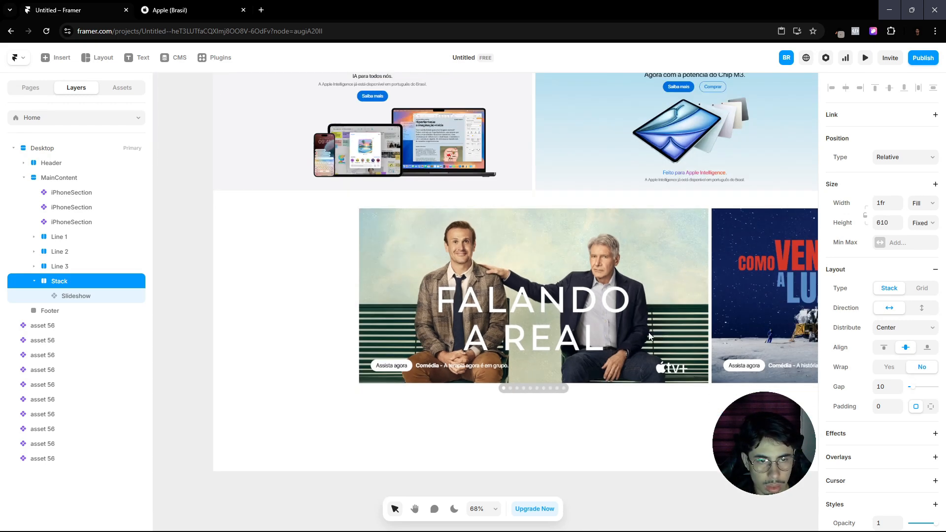
Step: Try the Start distribution on the Stack and restore it to Center
{"action": "left_click", "coordinate": [901, 327]}
{"action": "left_click", "coordinate": [893, 342]}
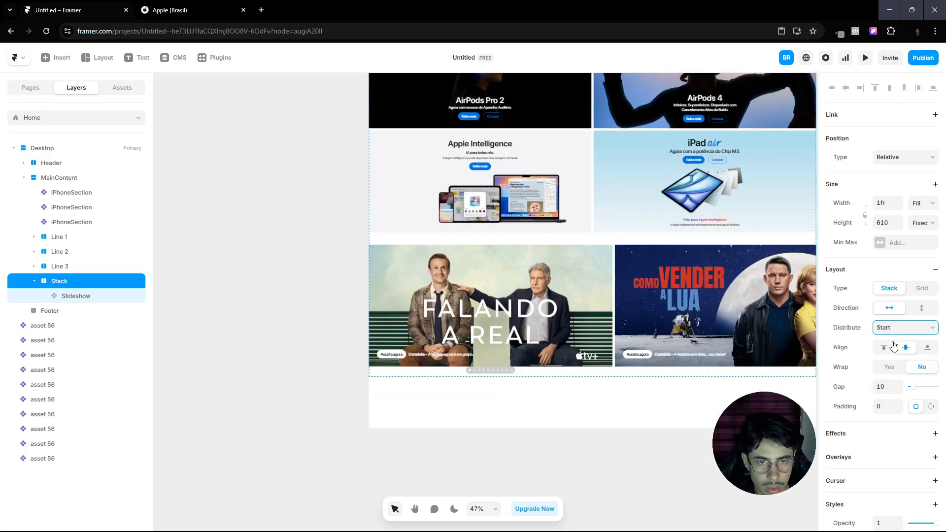
{"action": "left_click", "coordinate": [895, 328]}
{"action": "left_click", "coordinate": [894, 341]}
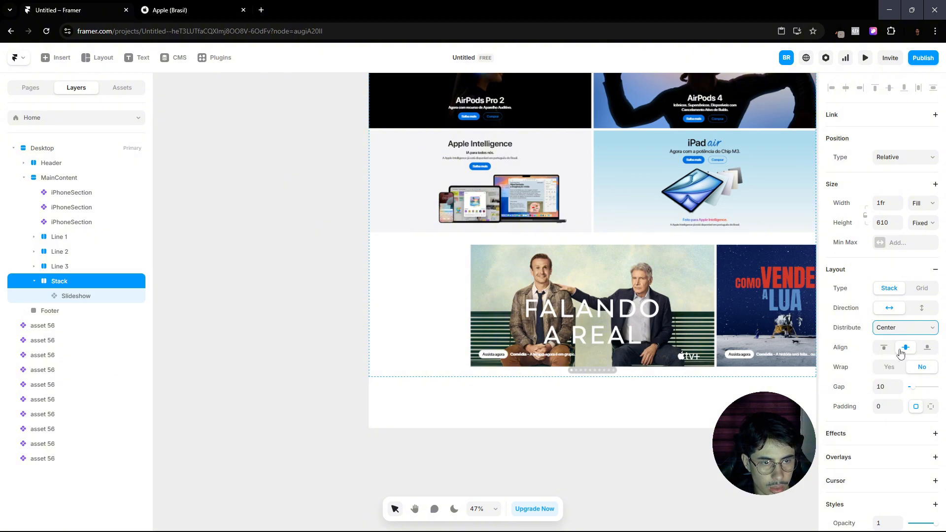
Step: Align the Stack's content to its top edge, shrink its height to about 558, and compare the dot spacing with the Apple page
{"action": "left_click", "coordinate": [884, 348]}
{"action": "scroll", "coordinate": [640, 351], "scroll_direction": "up", "scroll_amount": 5}
{"action": "scroll", "coordinate": [640, 350], "scroll_direction": "down", "scroll_amount": 5}
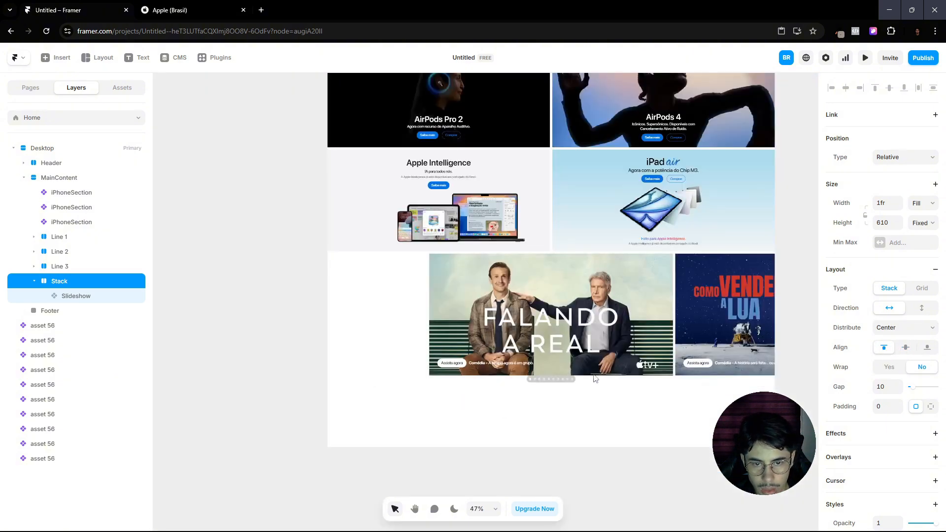
{"action": "left_click_drag", "start_coordinate": [591, 395], "coordinate": [591, 382]}
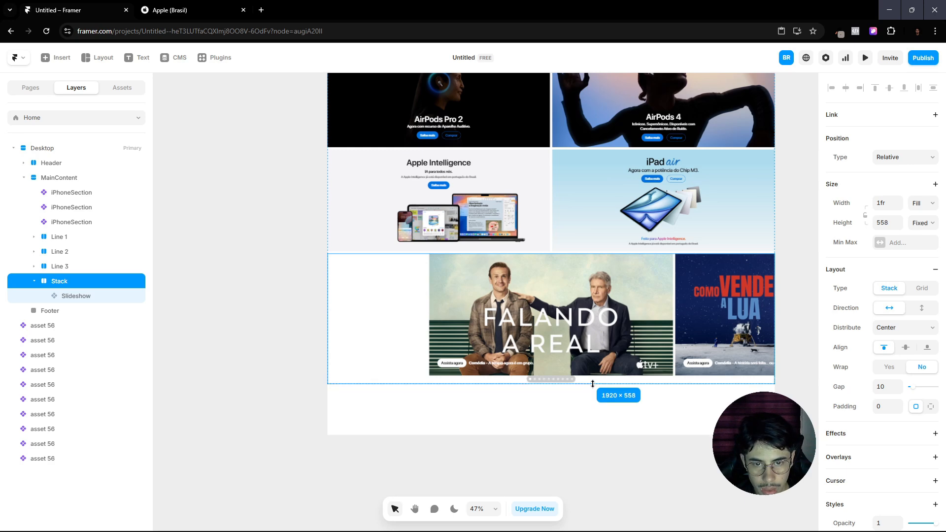
{"action": "scroll", "coordinate": [573, 388], "scroll_direction": "up", "scroll_amount": 2}
{"action": "left_click", "coordinate": [166, 5]}
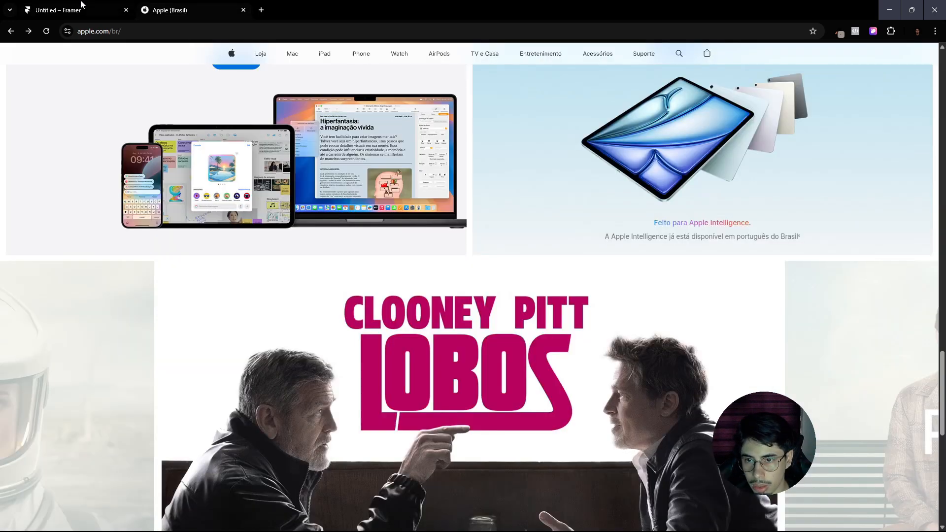
{"action": "scroll", "coordinate": [441, 258], "scroll_direction": "down", "scroll_amount": 7}
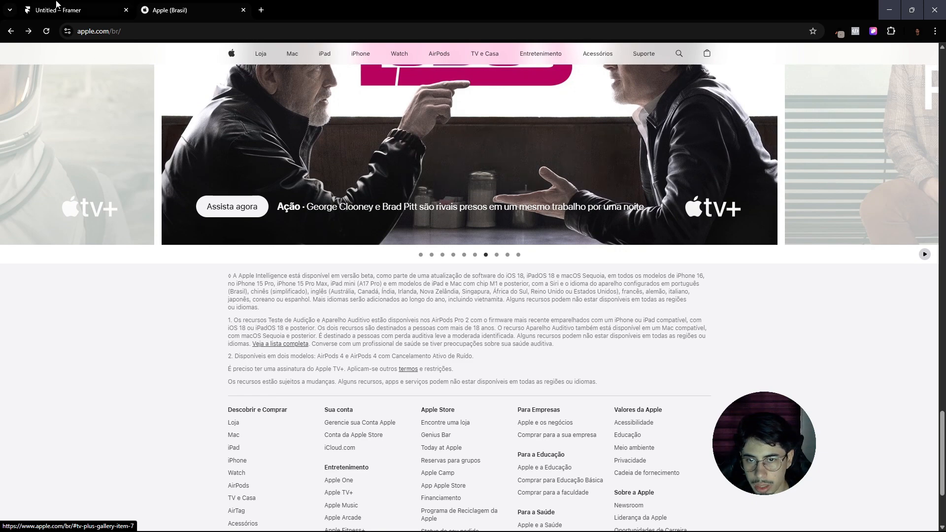
{"action": "left_click", "coordinate": [57, 5]}
{"action": "scroll", "coordinate": [560, 349], "scroll_direction": "up", "scroll_amount": 5}
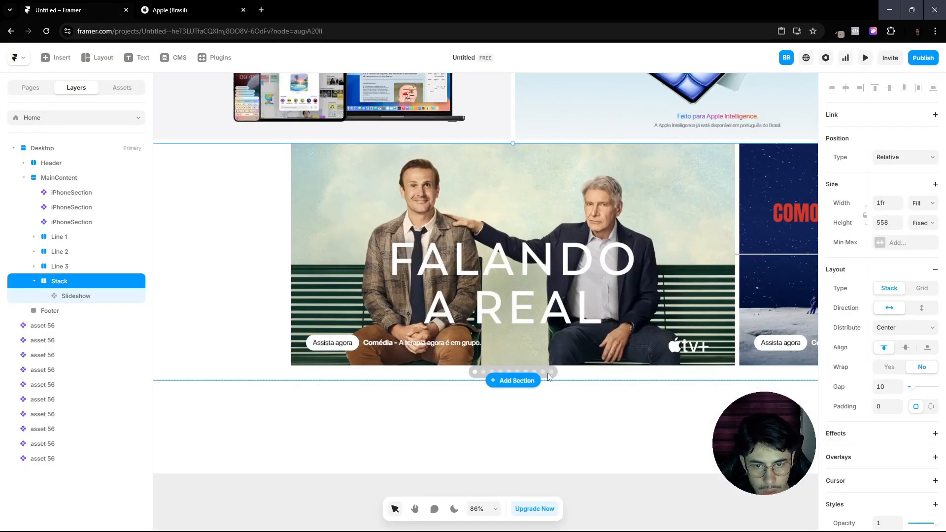
Step: Make the backdrop of the Slideshow's dots fully transparent at 0% opacity to match the Apple page
{"action": "left_click", "coordinate": [58, 296]}
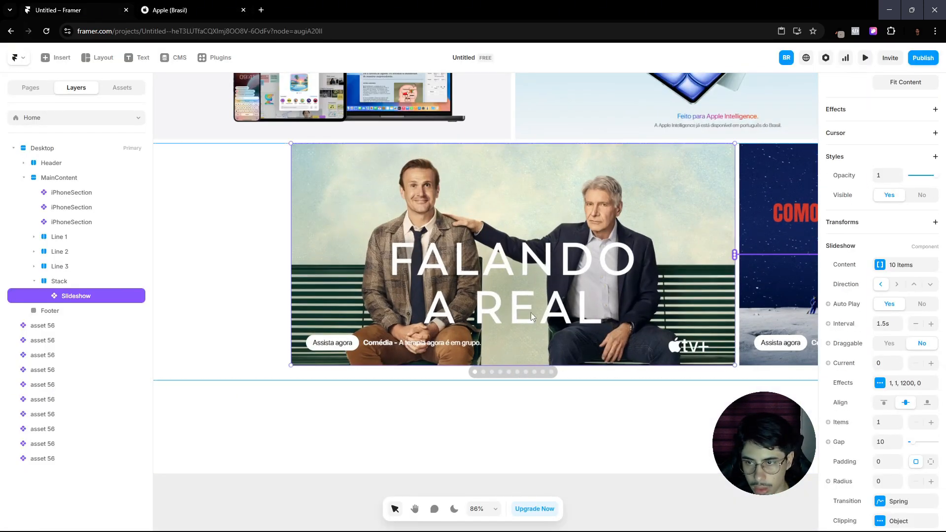
{"action": "scroll", "coordinate": [896, 400], "scroll_direction": "down", "scroll_amount": 2}
{"action": "left_click", "coordinate": [899, 463]}
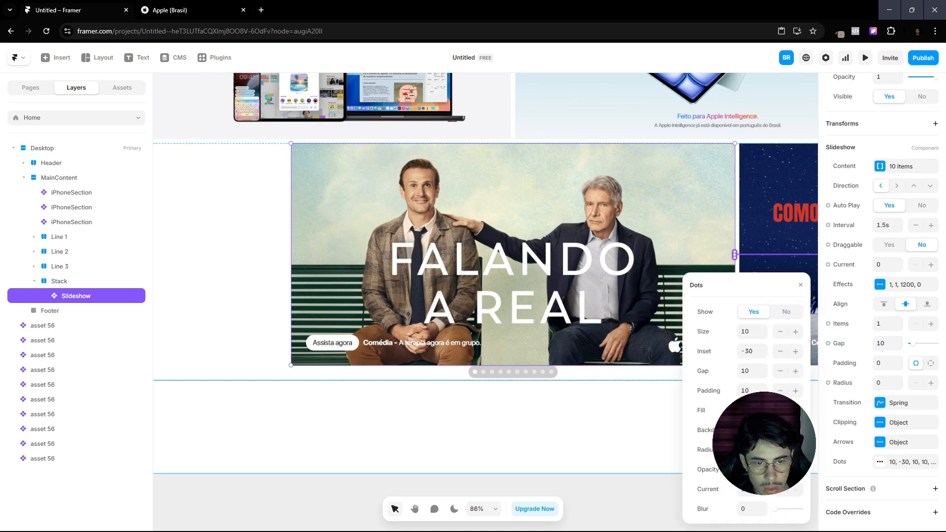
{"action": "left_click", "coordinate": [155, 11]}
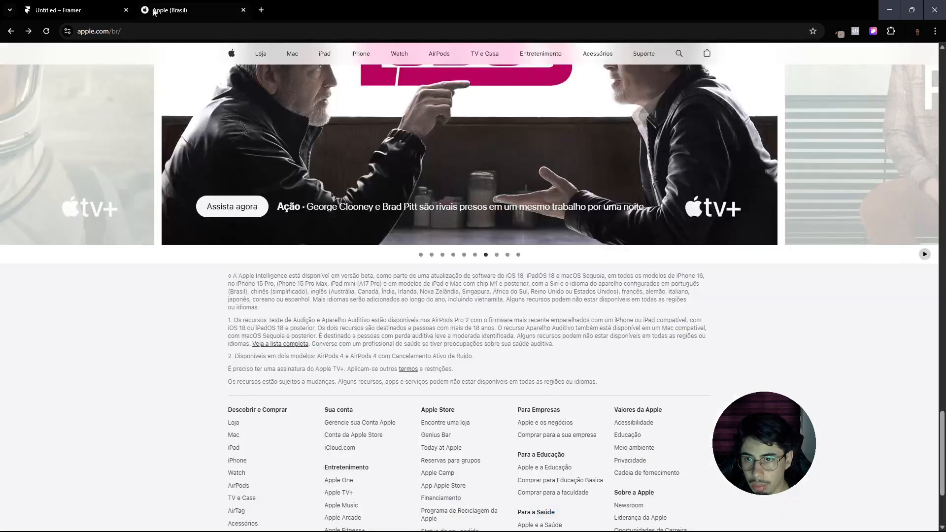
{"action": "left_click", "coordinate": [74, 10]}
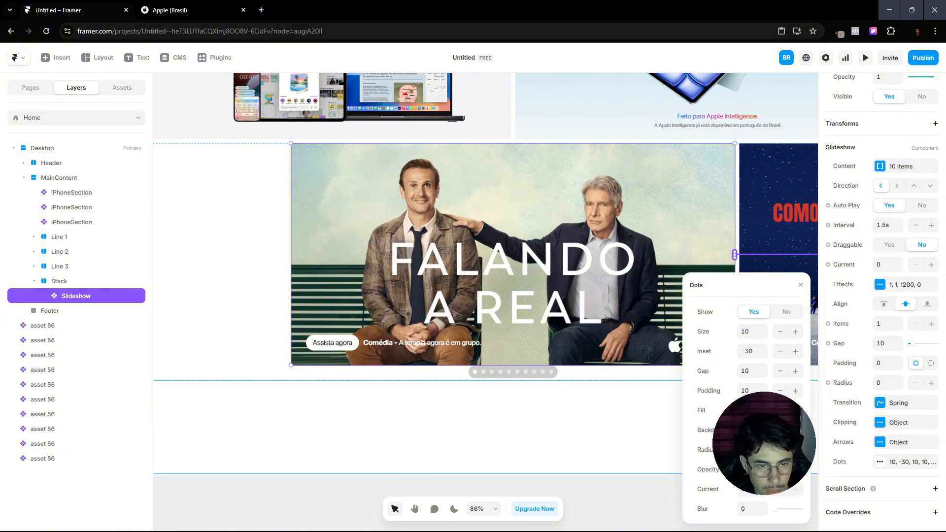
{"action": "left_click", "coordinate": [764, 430]}
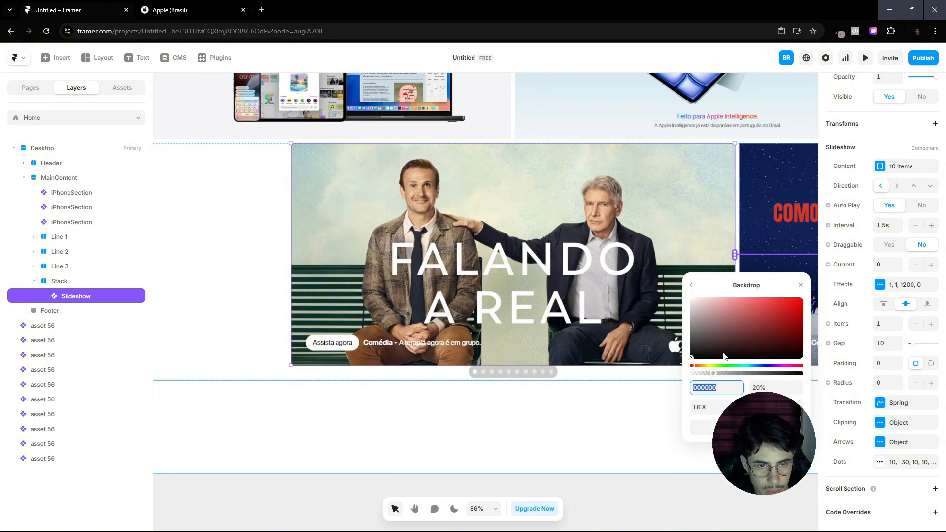
{"action": "left_click_drag", "start_coordinate": [713, 375], "coordinate": [687, 375]}
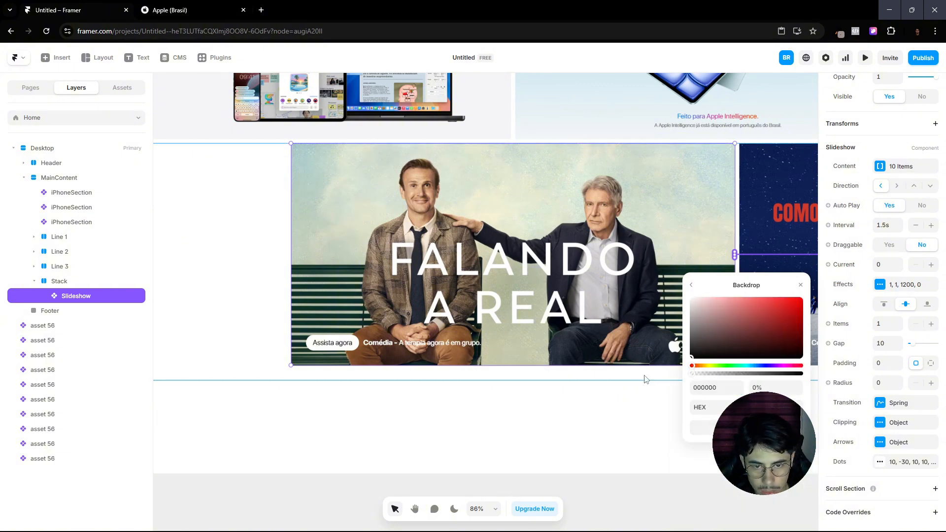
{"action": "left_click", "coordinate": [693, 280]}
Step: Open the fill colour of the Slideshow's dots and copy the grey #6E6E73 from the Apple page's colour palette
{"action": "left_click", "coordinate": [197, 9]}
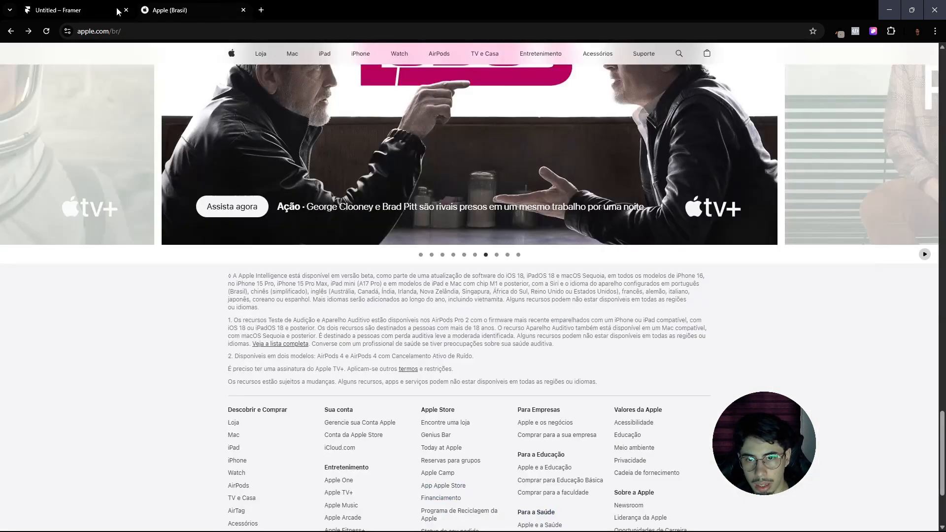
{"action": "left_click", "coordinate": [64, 9]}
{"action": "left_click", "coordinate": [764, 418]}
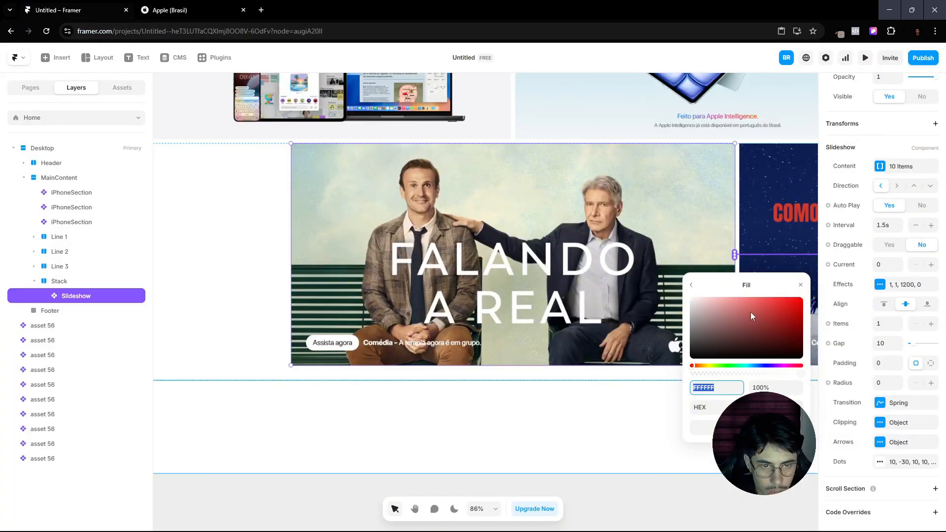
{"action": "left_click", "coordinate": [188, 9]}
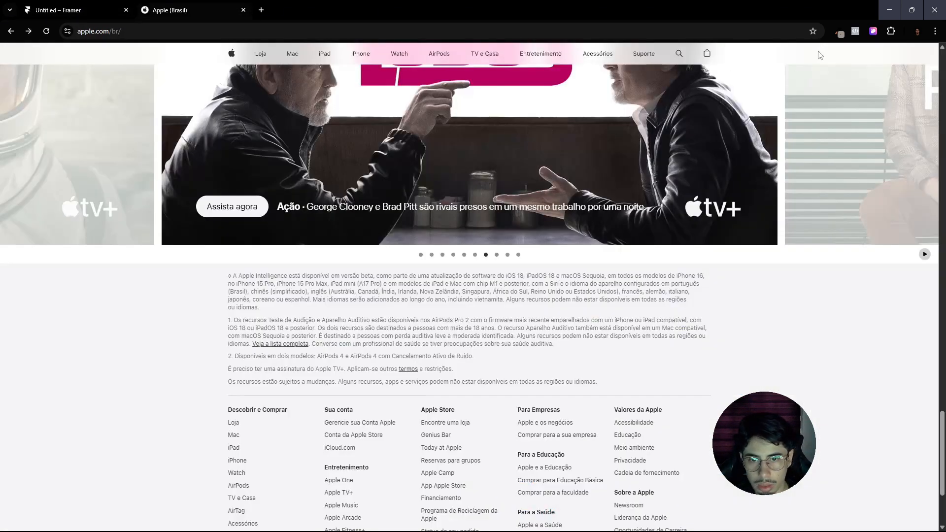
{"action": "left_click", "coordinate": [872, 31]}
{"action": "scroll", "coordinate": [828, 252], "scroll_direction": "down", "scroll_amount": 3}
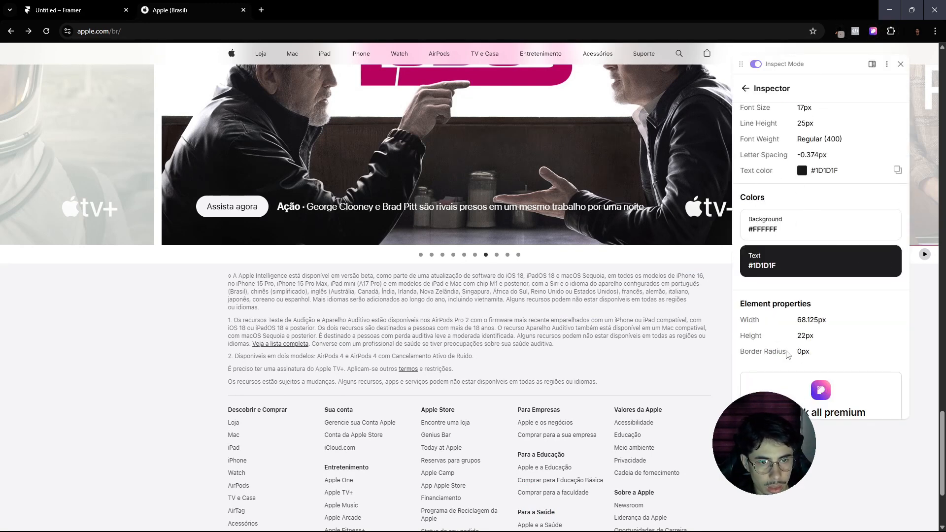
{"action": "left_click", "coordinate": [745, 89]}
{"action": "left_click", "coordinate": [787, 408]}
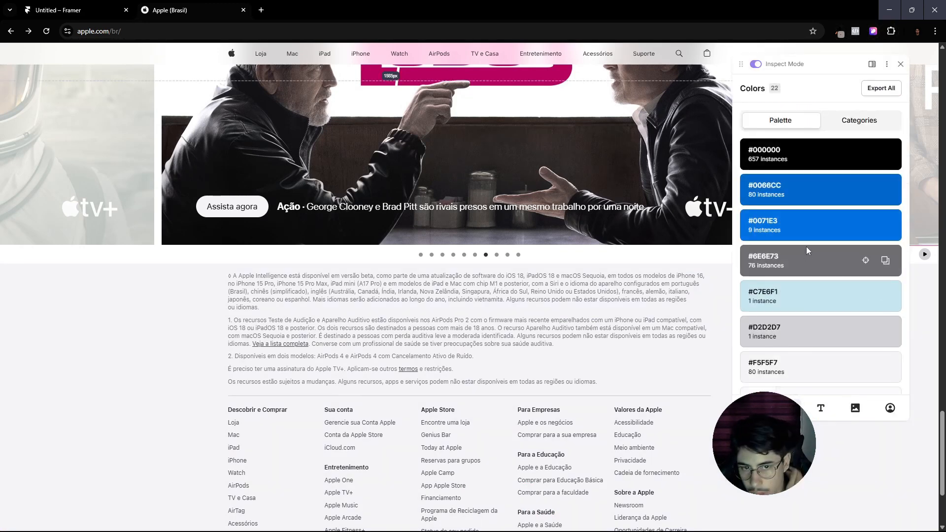
{"action": "left_click", "coordinate": [885, 260]}
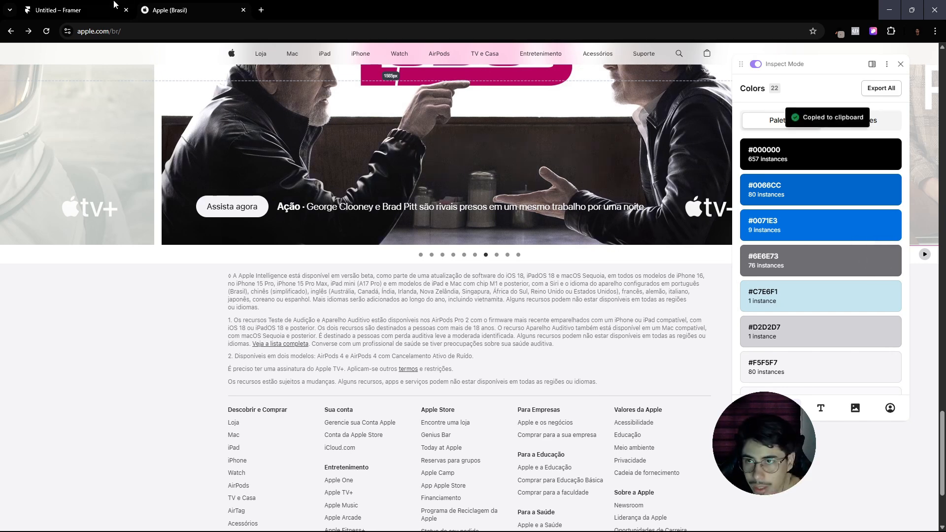
Step: Set the fill of the Slideshow's dots to 6E6E73 and compare it with the Apple page
{"action": "key", "text": "ctrl+Tab"}
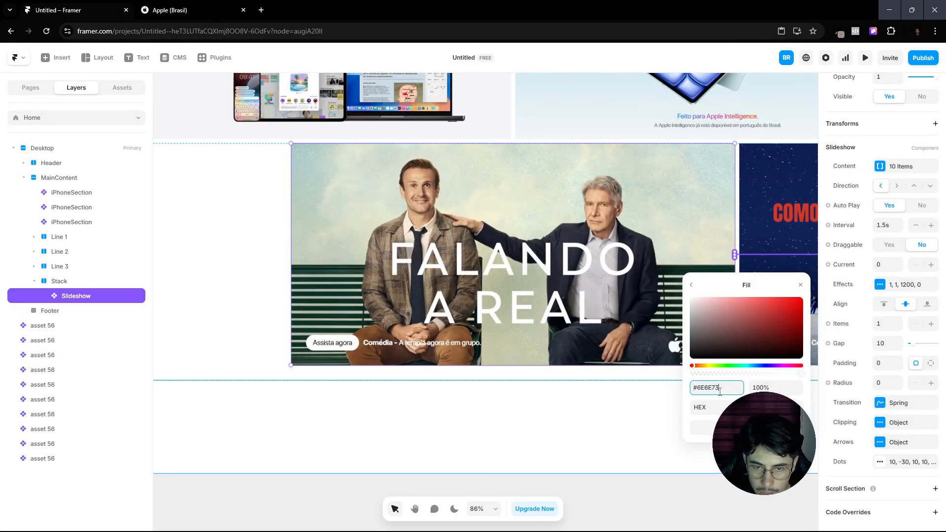
{"action": "key", "text": "Return"}
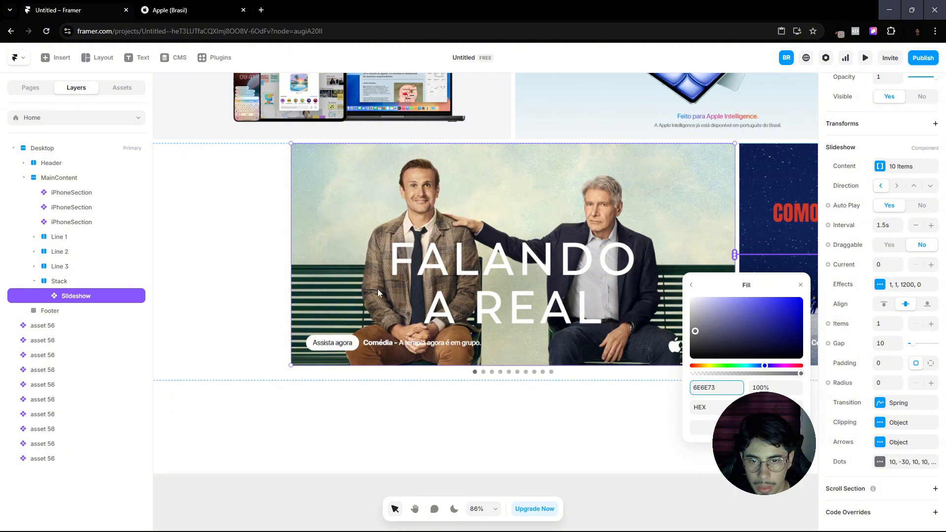
{"action": "left_click", "coordinate": [218, 8]}
{"action": "left_click", "coordinate": [56, 7]}
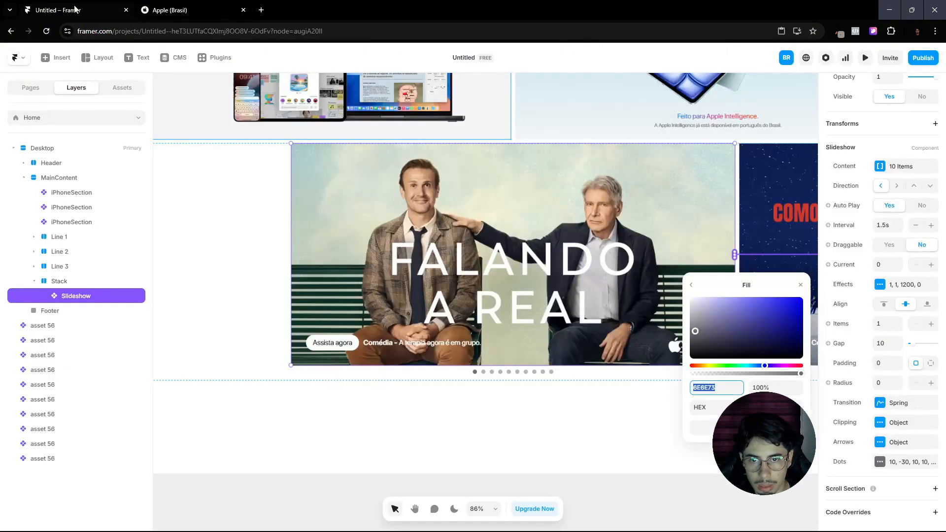
{"action": "left_click", "coordinate": [692, 281]}
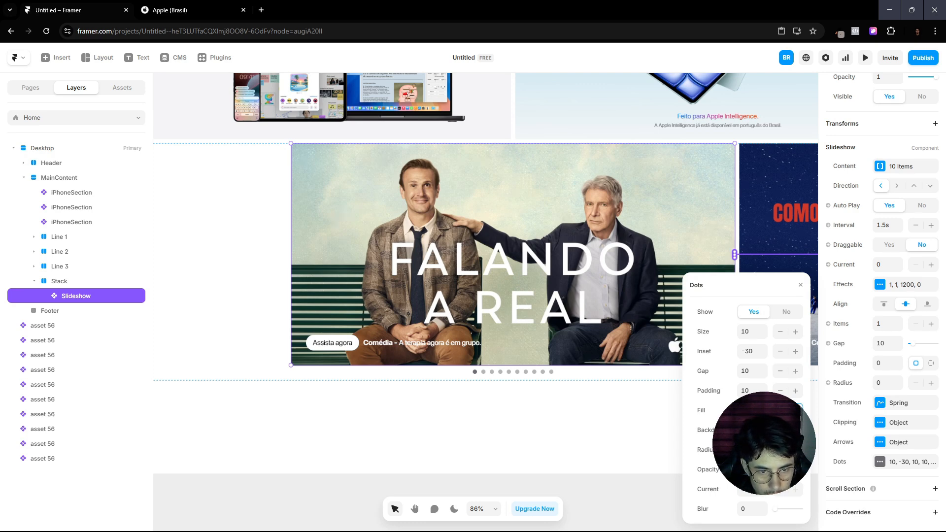
{"action": "left_click", "coordinate": [753, 410]}
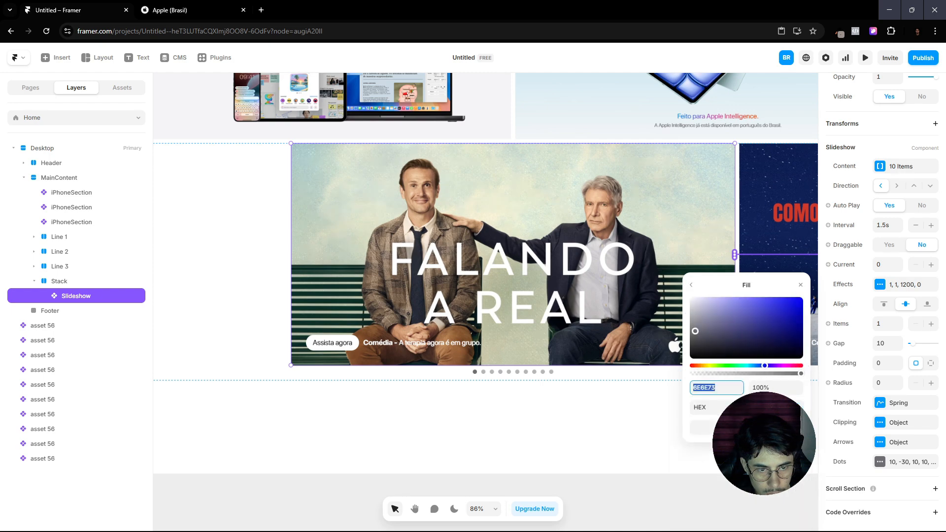
{"action": "left_click", "coordinate": [689, 286]}
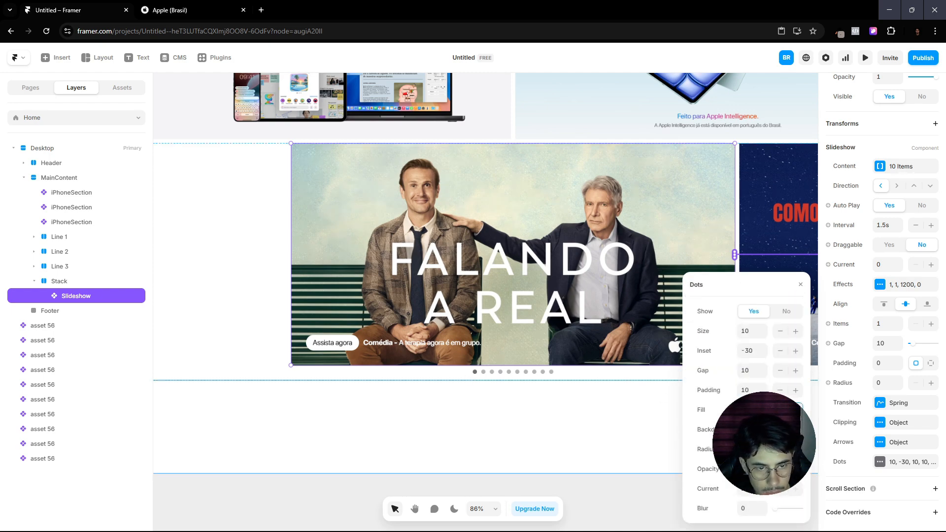
{"action": "left_click", "coordinate": [648, 502]}
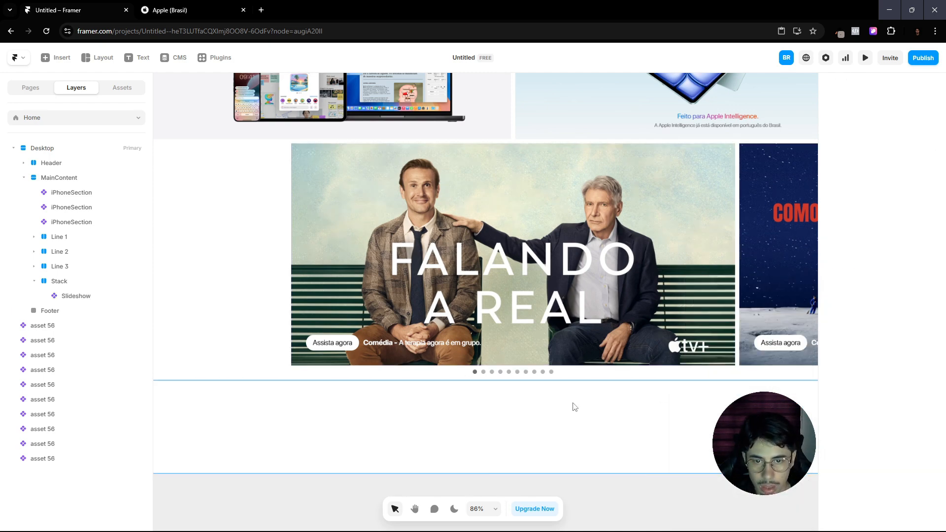
Step: Preview the page and test the Slideshow's navigation by jumping to another slide through its dots
{"action": "scroll", "coordinate": [554, 340], "scroll_direction": "down", "scroll_amount": 3}
{"action": "scroll", "coordinate": [554, 340], "scroll_direction": "down", "scroll_amount": 5}
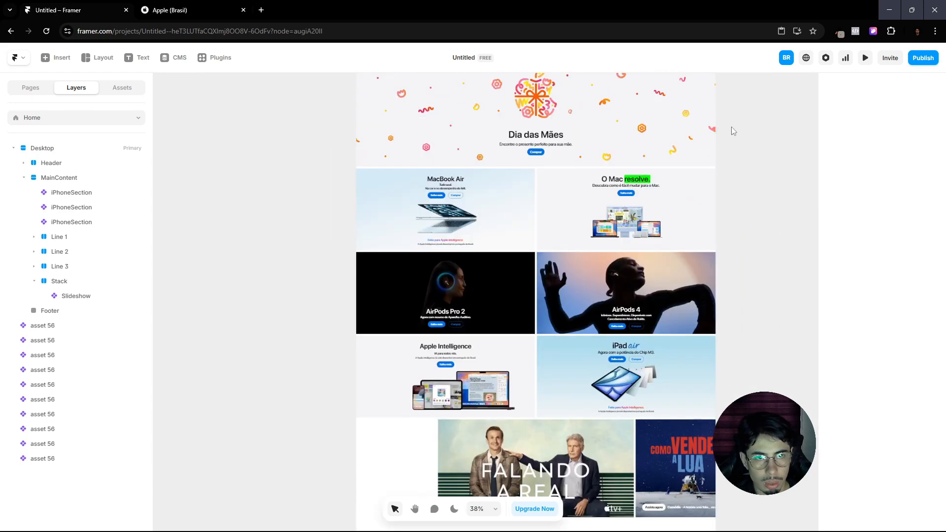
{"action": "left_click", "coordinate": [860, 59]}
{"action": "scroll", "coordinate": [510, 320], "scroll_direction": "down", "scroll_amount": 15}
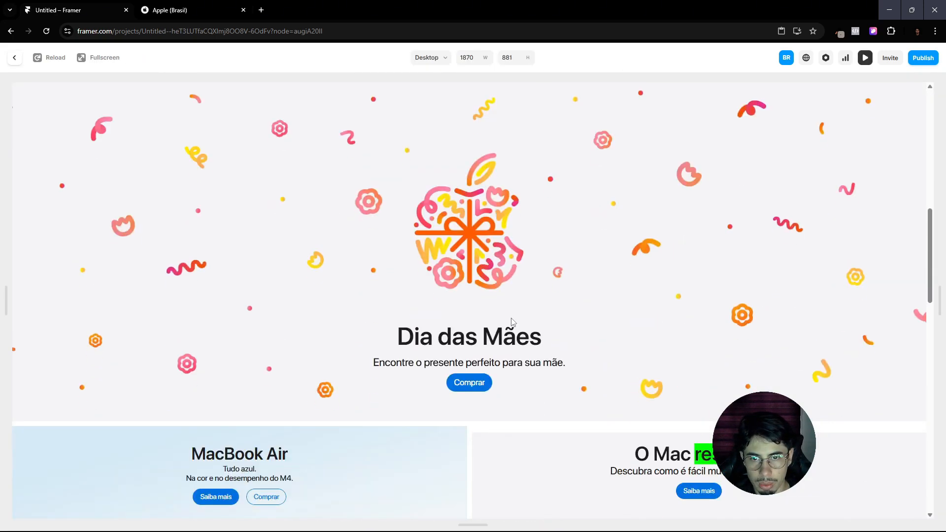
{"action": "scroll", "coordinate": [503, 329], "scroll_direction": "down", "scroll_amount": 8}
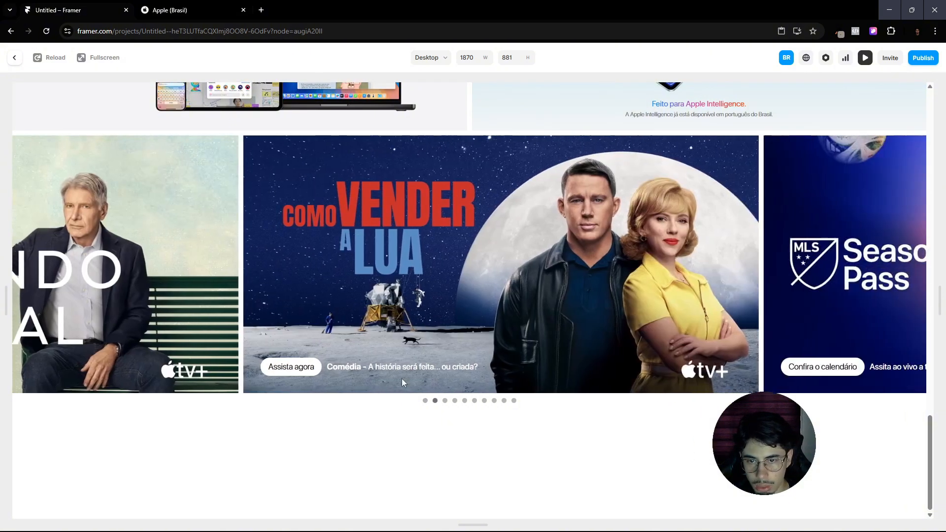
{"action": "left_click", "coordinate": [455, 400]}
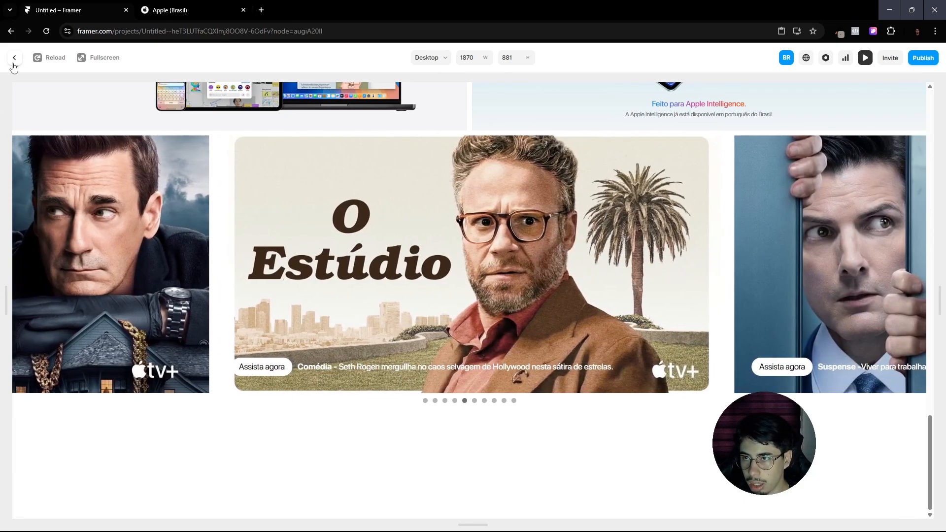
{"action": "left_click", "coordinate": [14, 58]}
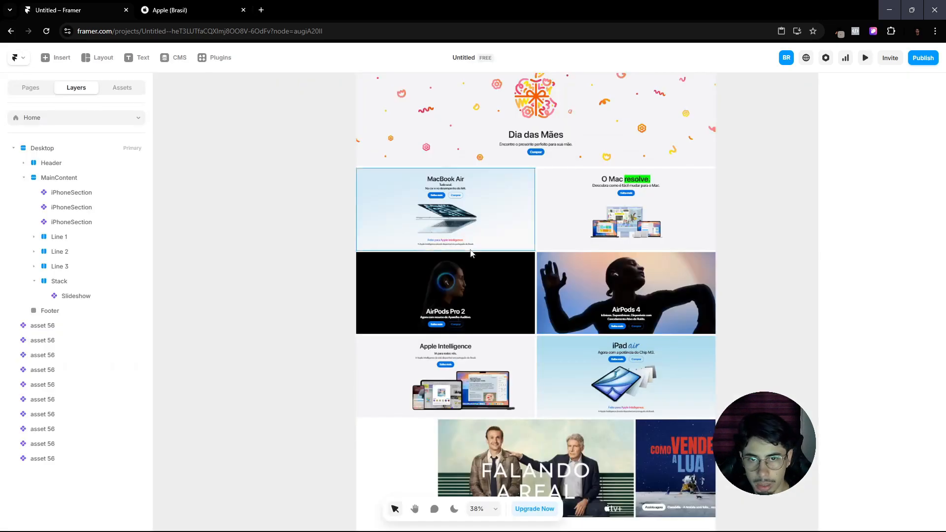
Step: Close the colour inspector on the Apple page and set the Slideshow's autoplay interval to 5 s
{"action": "left_click", "coordinate": [149, 6]}
{"action": "scroll", "coordinate": [690, 246], "scroll_direction": "up", "scroll_amount": 5}
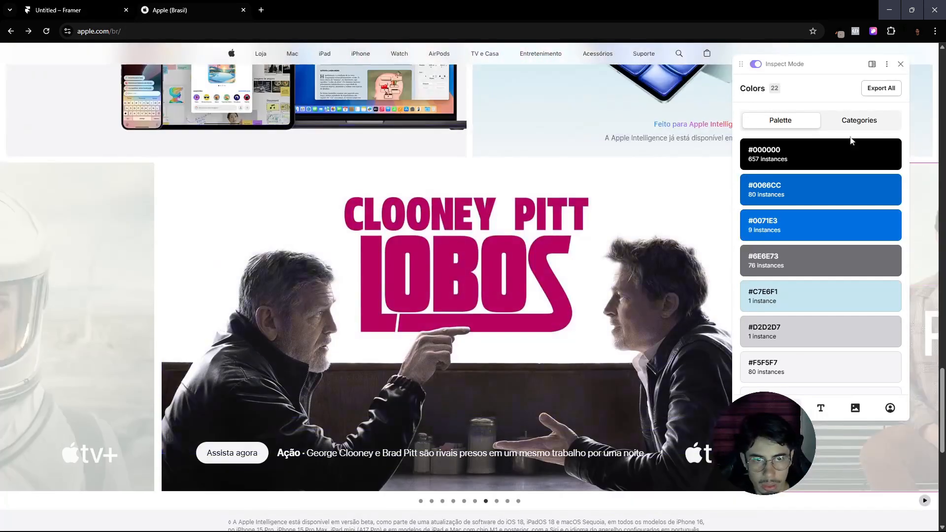
{"action": "left_click", "coordinate": [900, 65]}
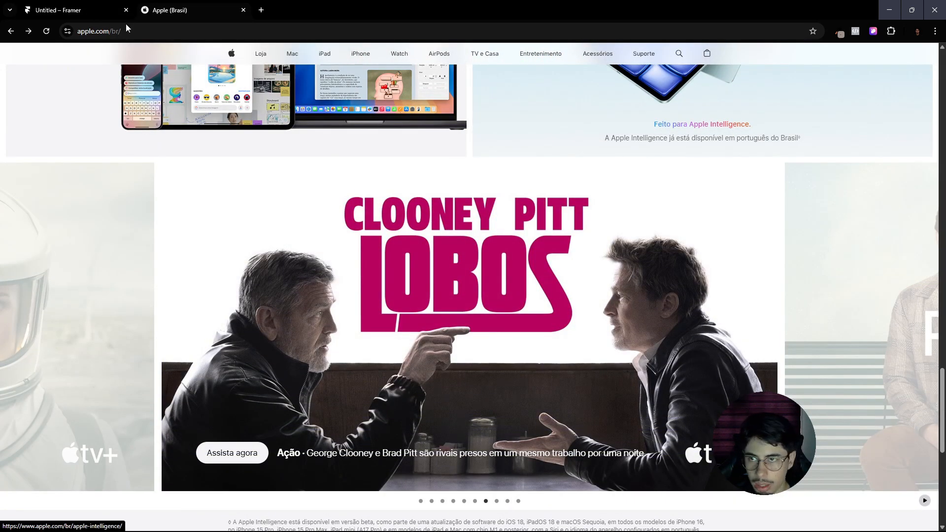
{"action": "left_click", "coordinate": [89, 10]}
{"action": "left_click", "coordinate": [585, 370]}
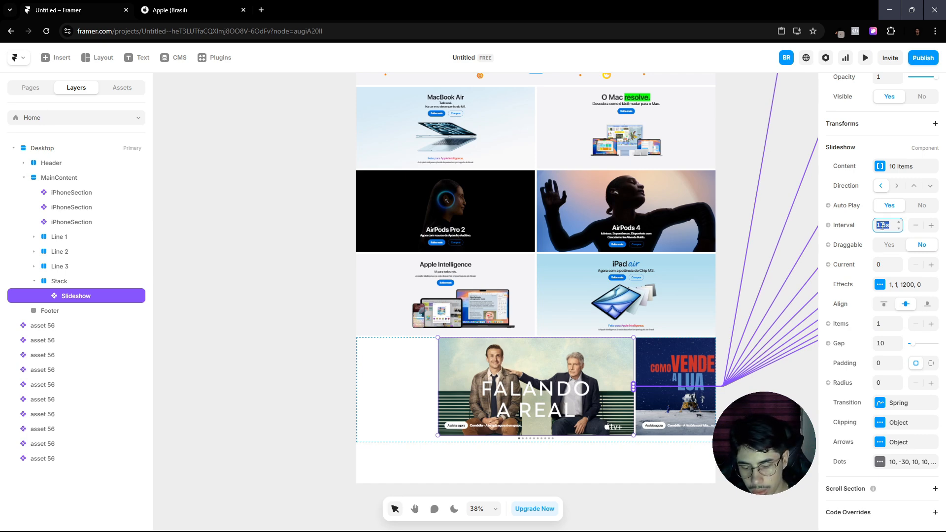
{"action": "type", "text": "5"}
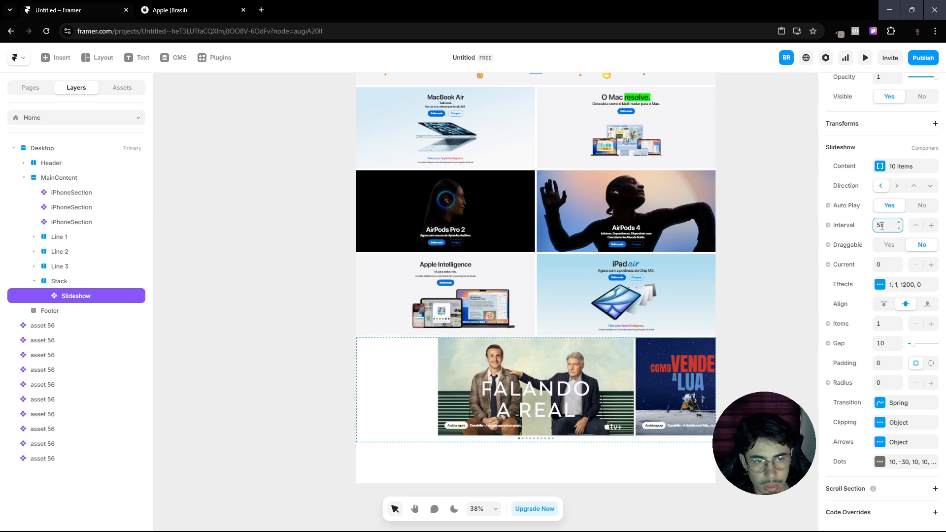
{"action": "left_click", "coordinate": [789, 317]}
Step: Examine the area below the gallery and compare it with the footer of the Apple page
{"action": "scroll", "coordinate": [632, 356], "scroll_direction": "down", "scroll_amount": 1}
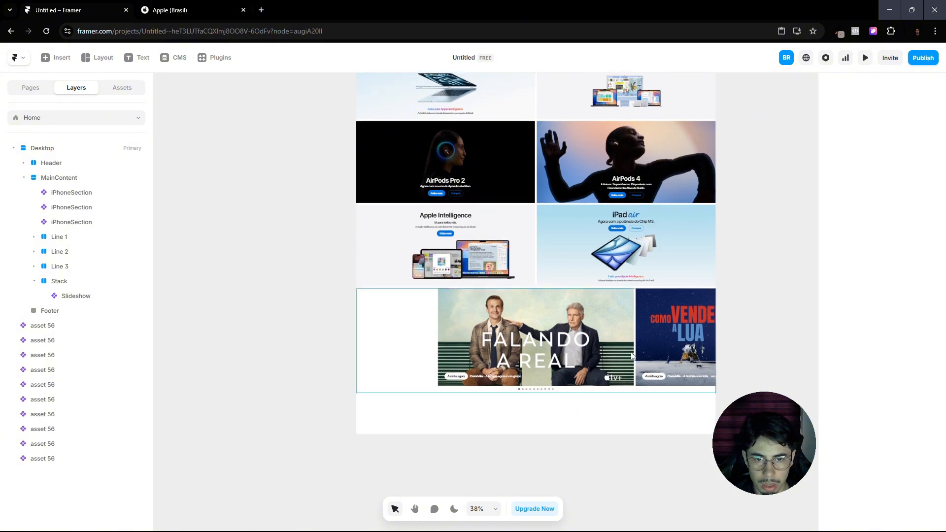
{"action": "scroll", "coordinate": [570, 348], "scroll_direction": "up", "scroll_amount": 2, "text": "ctrl"}
{"action": "scroll", "coordinate": [542, 392], "scroll_direction": "down", "scroll_amount": 1}
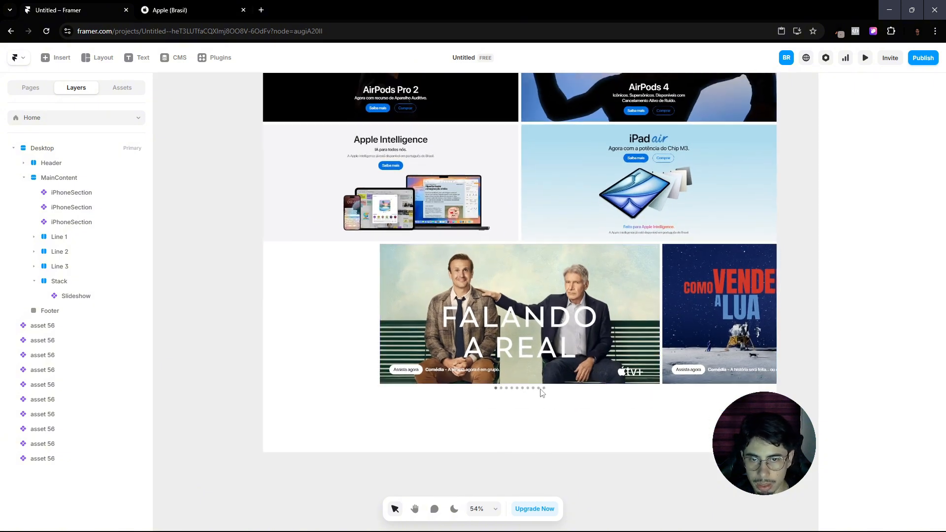
{"action": "scroll", "coordinate": [541, 392], "scroll_direction": "down", "scroll_amount": 1}
{"action": "scroll", "coordinate": [462, 337], "scroll_direction": "down", "scroll_amount": 2, "text": "ctrl"}
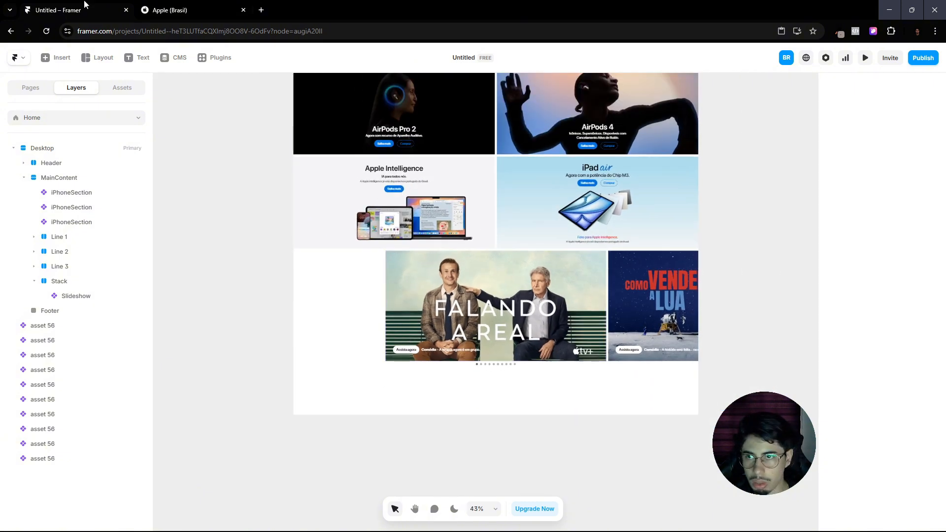
{"action": "left_click", "coordinate": [157, 6]}
{"action": "scroll", "coordinate": [426, 314], "scroll_direction": "down", "scroll_amount": 8}
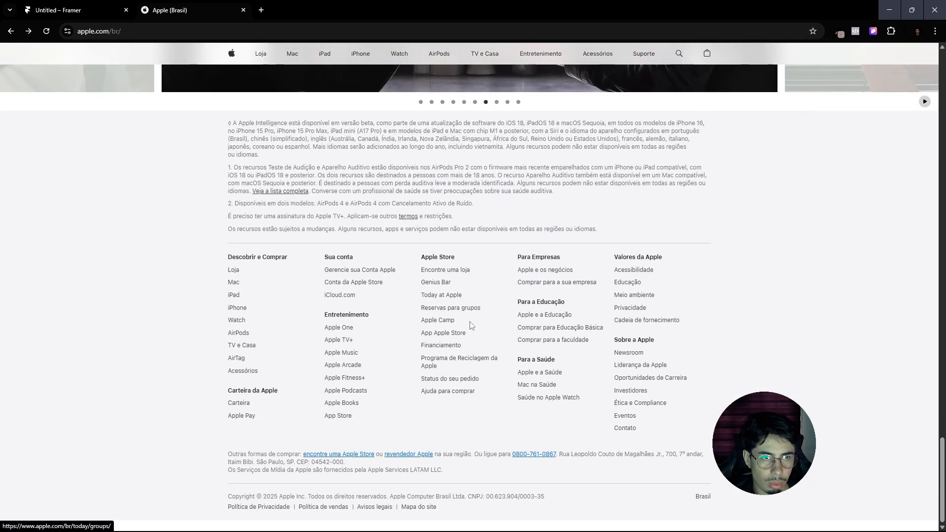
{"action": "scroll", "coordinate": [472, 326], "scroll_direction": "up", "scroll_amount": 8}
{"action": "key", "text": "ctrl+Tab"}
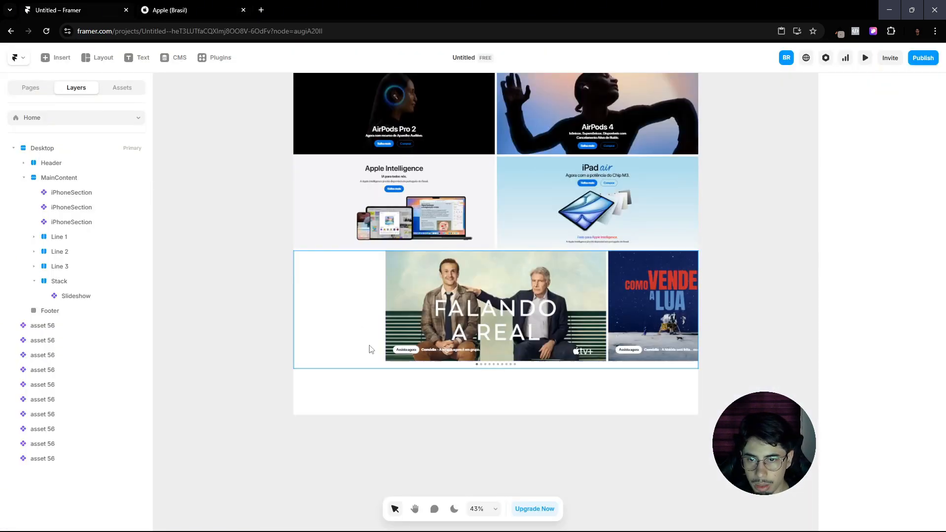
Step: Collapse the Stack that holds the Slideshow and rename it SlideShow
{"action": "left_click", "coordinate": [373, 389]}
{"action": "left_click", "coordinate": [34, 281]}
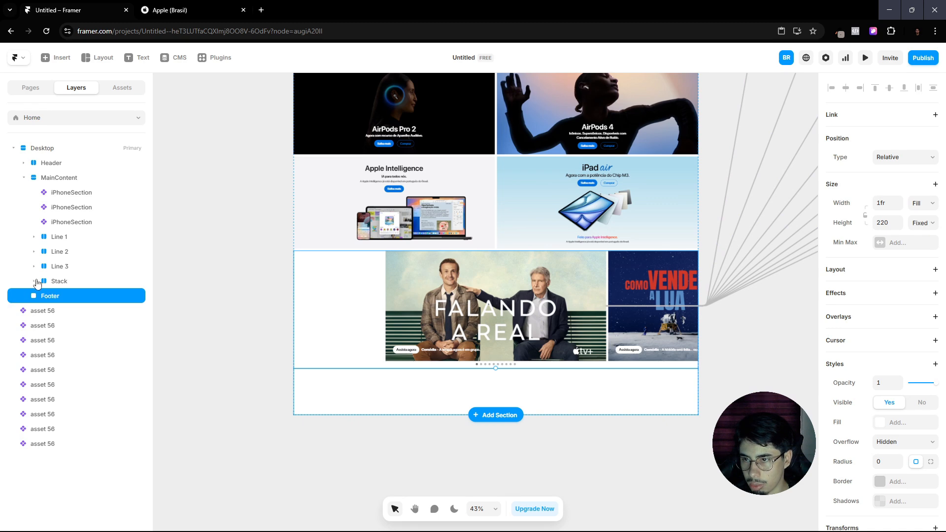
{"action": "double_click", "coordinate": [55, 281]}
{"action": "key", "text": "Caps_Lock"}
{"action": "type", "text": "S"}
{"action": "key", "text": "Caps_Lock"}
{"action": "type", "text": "lide"}
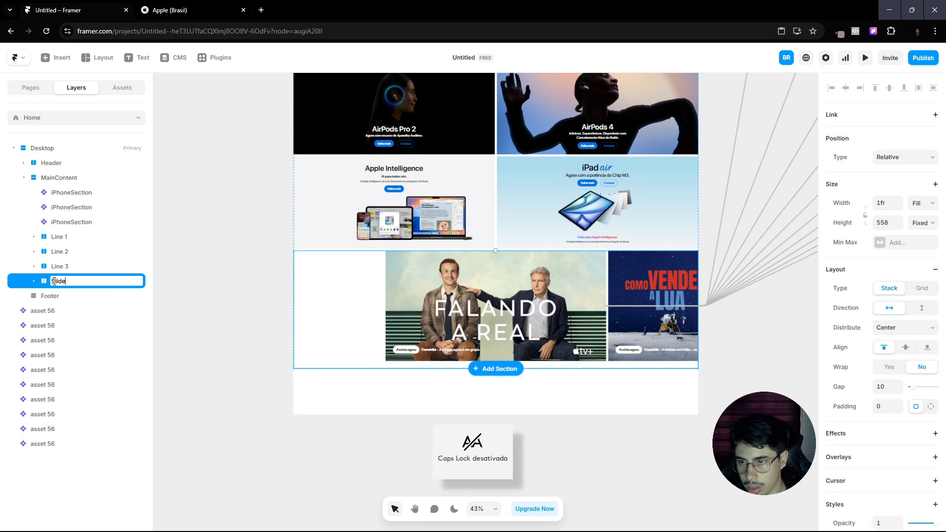
{"action": "type", "text": "Show"}
{"action": "key", "text": "Return"}
Step: Select the Footer frame and review the layout of the Apple page's footer
{"action": "left_click", "coordinate": [64, 295]}
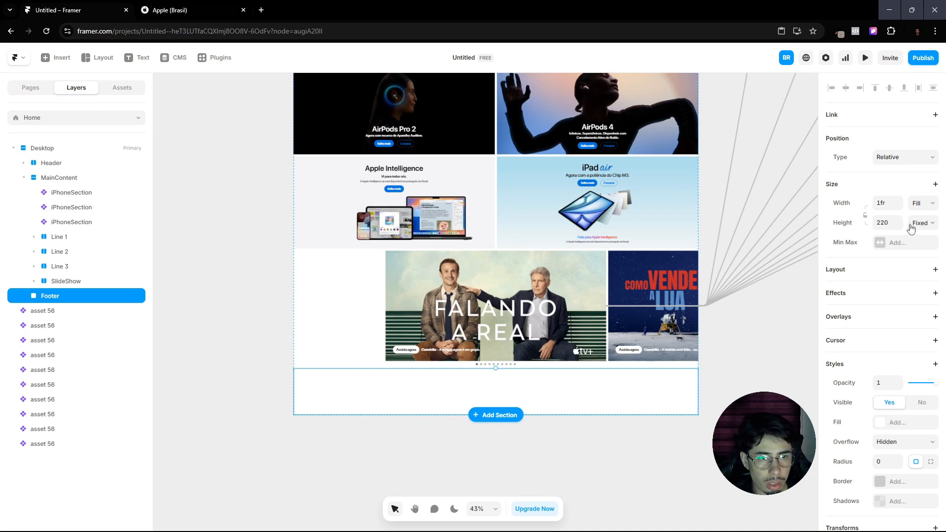
{"action": "left_click", "coordinate": [199, 9]}
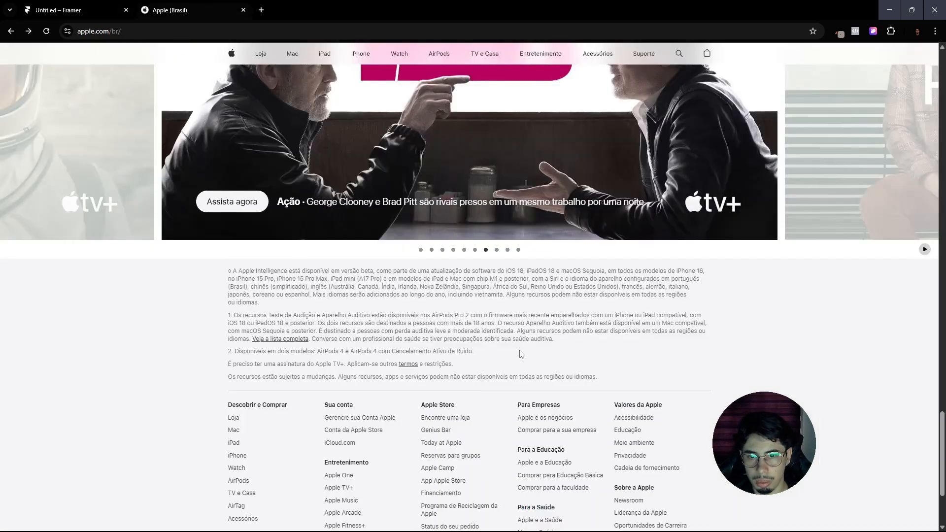
{"action": "scroll", "coordinate": [522, 354], "scroll_direction": "down", "scroll_amount": 3}
{"action": "scroll", "coordinate": [523, 354], "scroll_direction": "up", "scroll_amount": 2}
{"action": "scroll", "coordinate": [512, 354], "scroll_direction": "down", "scroll_amount": 2}
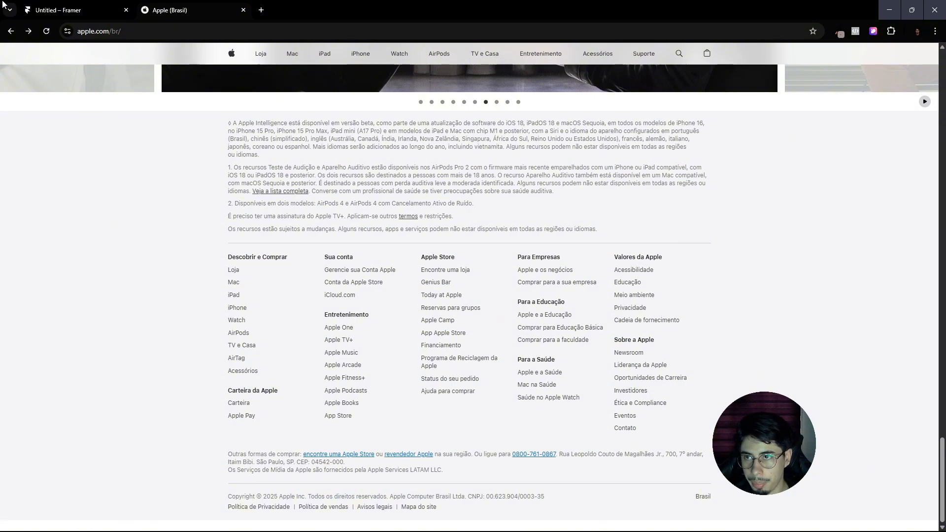
{"action": "left_click", "coordinate": [93, 11]}
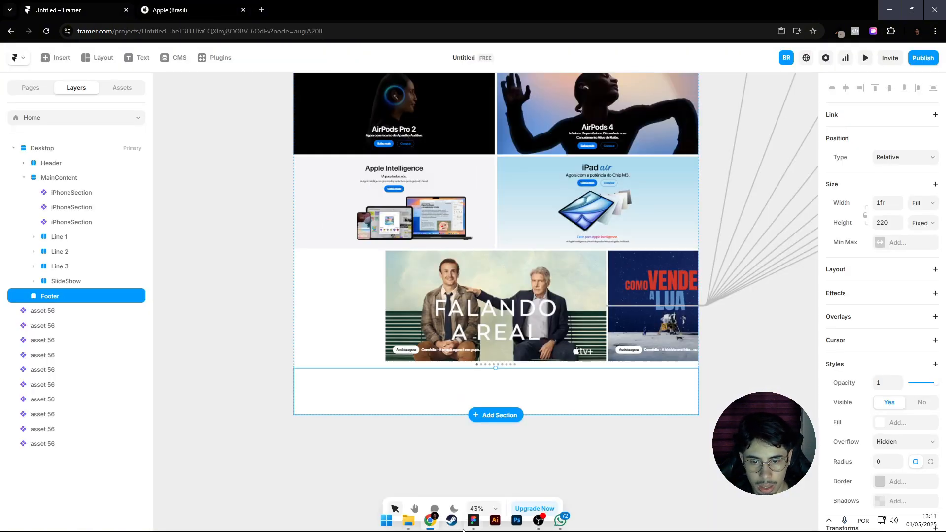
Step: Switch to Figma and copy the desktop design's Footer frame with the Figma to HTML with Framer plugin
{"action": "left_click", "coordinate": [473, 522]}
{"action": "left_click", "coordinate": [110, 7]}
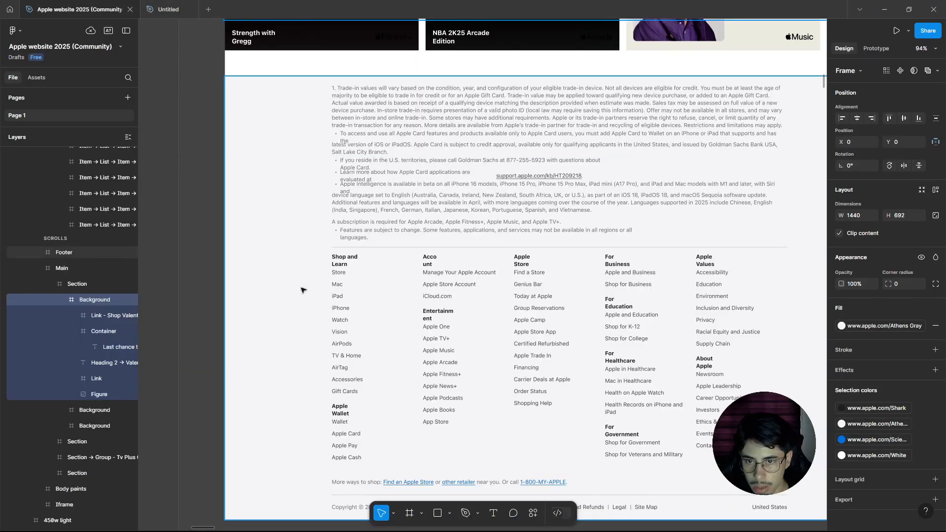
{"action": "scroll", "coordinate": [345, 290], "scroll_direction": "down", "scroll_amount": 3}
{"action": "scroll", "coordinate": [417, 302], "scroll_direction": "up", "scroll_amount": 3}
{"action": "scroll", "coordinate": [417, 303], "scroll_direction": "down", "scroll_amount": 5}
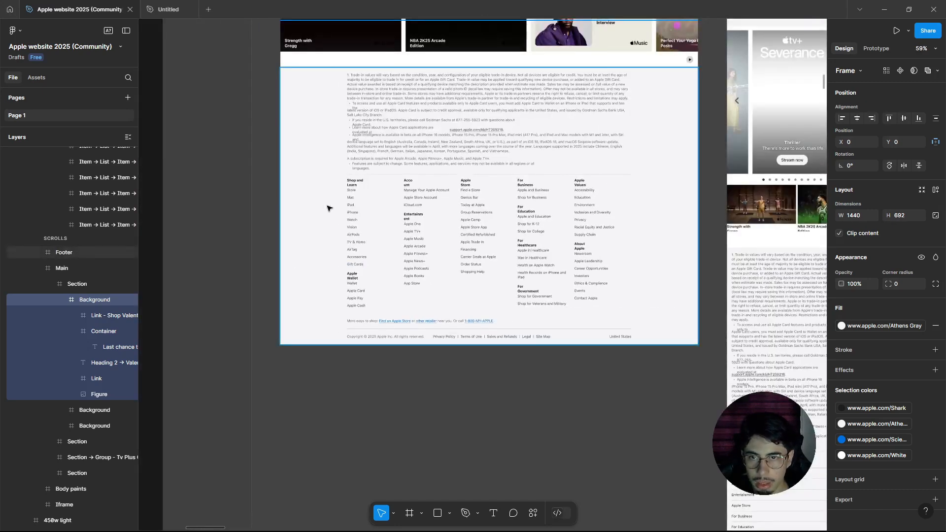
{"action": "left_click", "coordinate": [328, 205]}
{"action": "scroll", "coordinate": [301, 201], "scroll_direction": "up", "scroll_amount": 1}
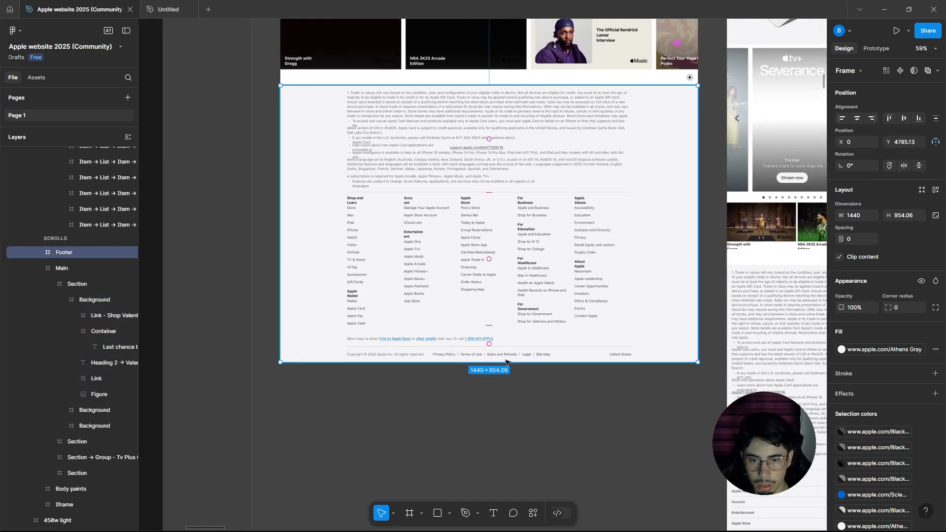
{"action": "left_click", "coordinate": [532, 513]}
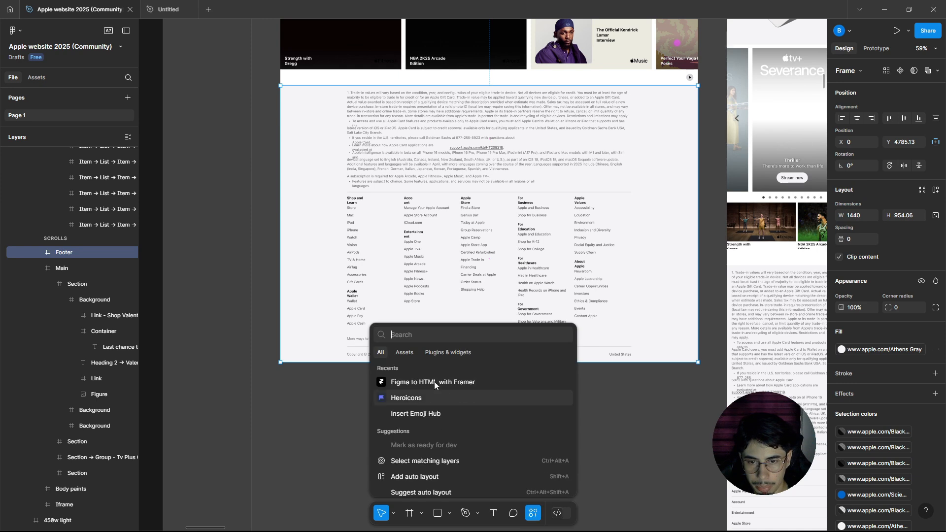
{"action": "left_click", "coordinate": [428, 384]}
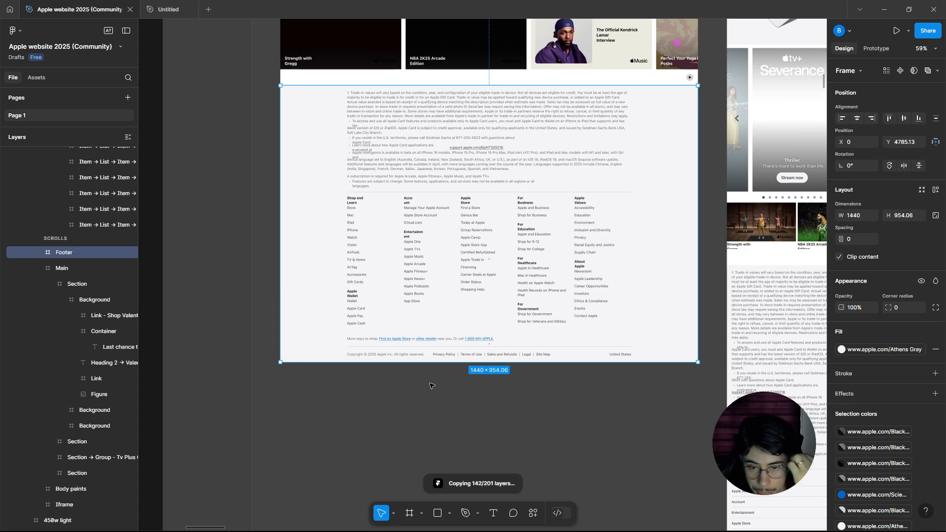
{"action": "left_click", "coordinate": [424, 335]}
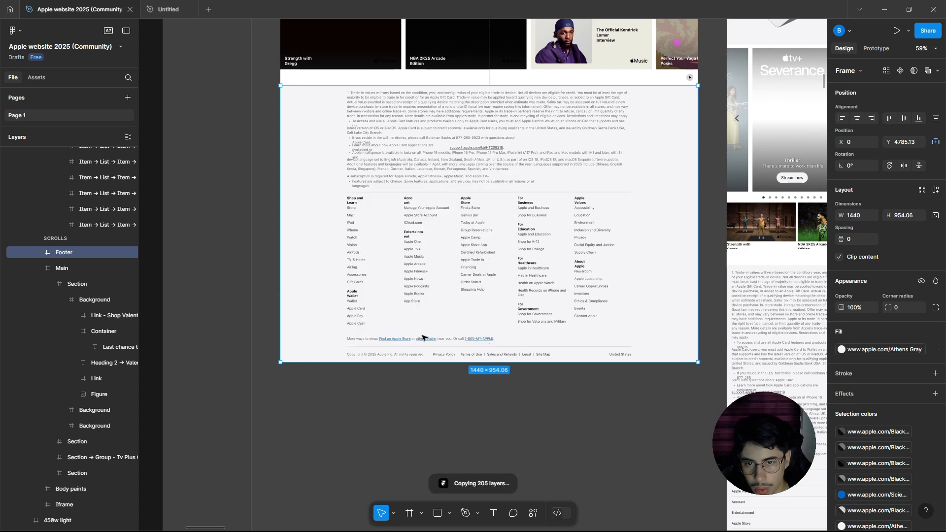
Step: Switch back to Framer, paste the copied footer and move it out of the empty Footer frame to sit directly below MainContent
{"action": "key", "text": "alt+Tab"}
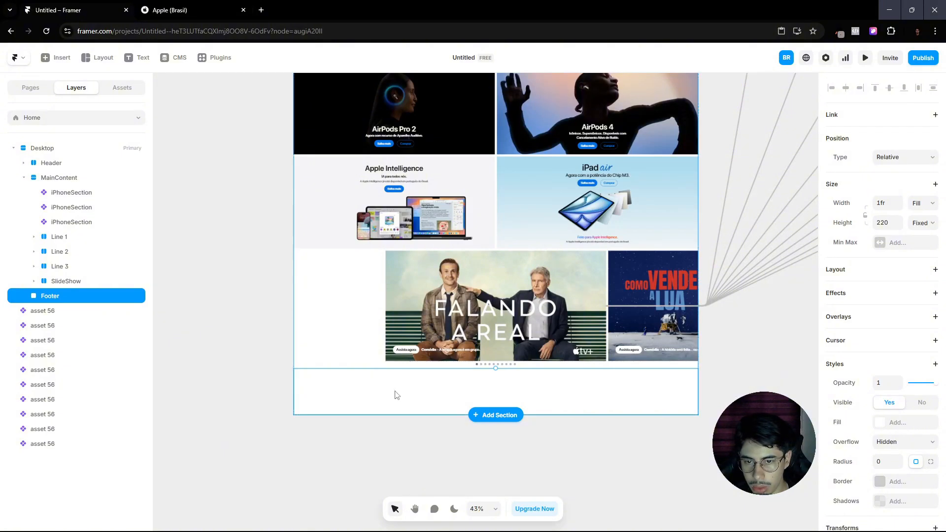
{"action": "key", "text": "ctrl+v"}
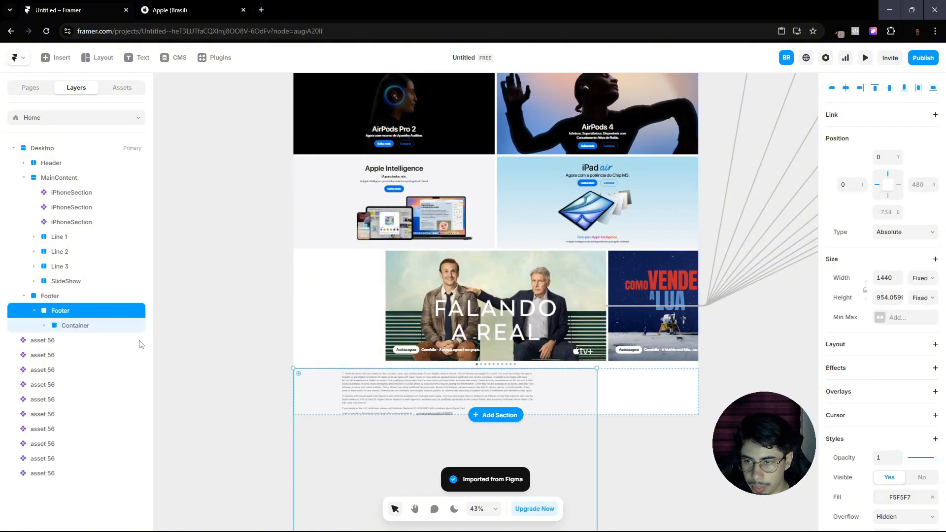
{"action": "left_click", "coordinate": [44, 299]}
{"action": "left_click", "coordinate": [62, 312]}
{"action": "left_click_drag", "start_coordinate": [64, 316], "coordinate": [64, 297]}
{"action": "left_click", "coordinate": [60, 310]}
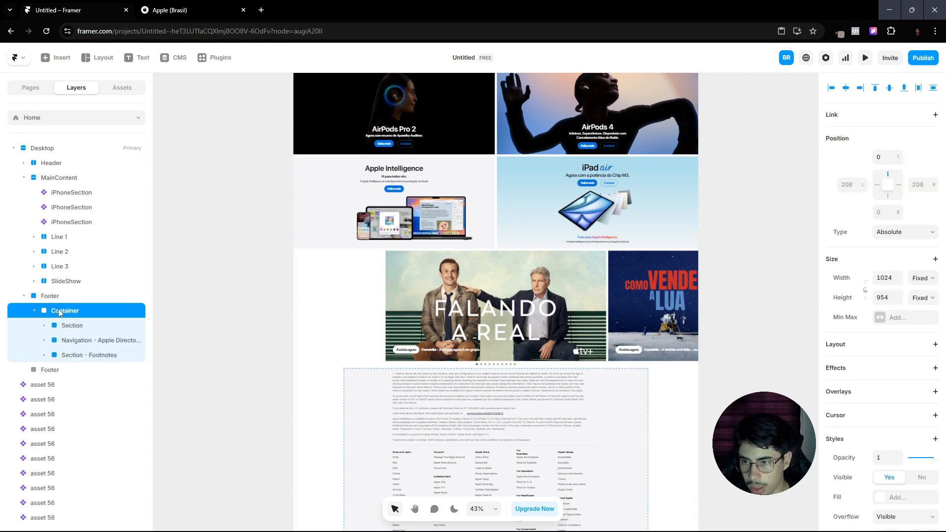
Step: Delete the old empty Footer frame beneath the imported footer
{"action": "left_click", "coordinate": [58, 297]}
{"action": "left_click", "coordinate": [51, 370]}
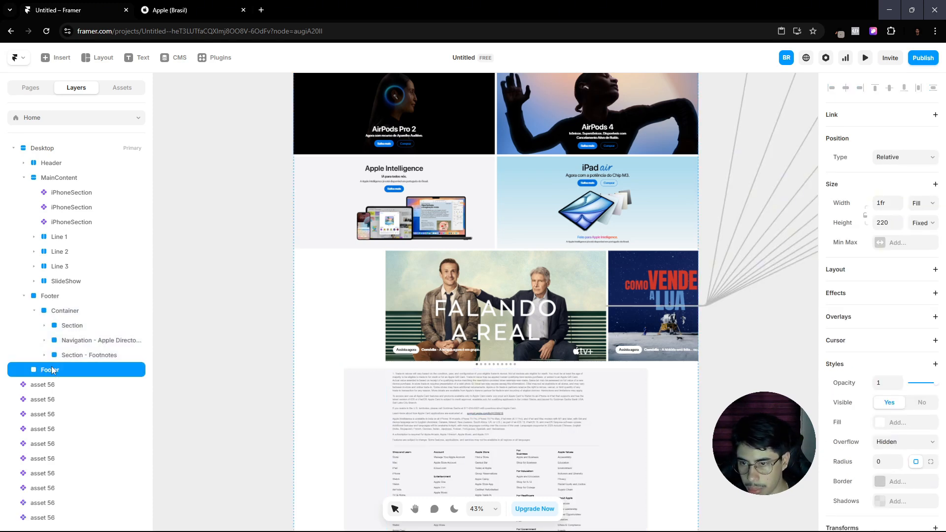
{"action": "key", "text": "Delete"}
Step: Set the imported Footer's width to Fill, using the Apple page's full-width footer as reference
{"action": "left_click", "coordinate": [134, 4]}
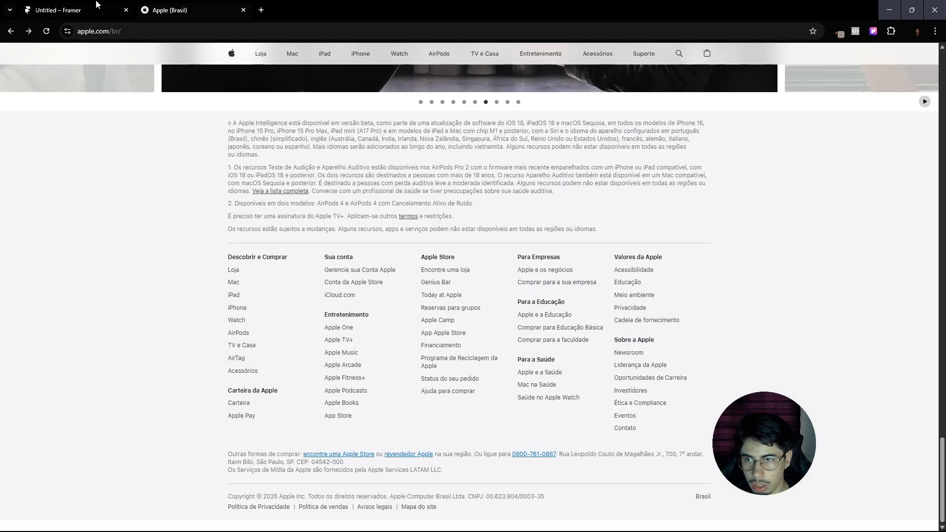
{"action": "left_click", "coordinate": [79, 10]}
{"action": "left_click", "coordinate": [50, 296]}
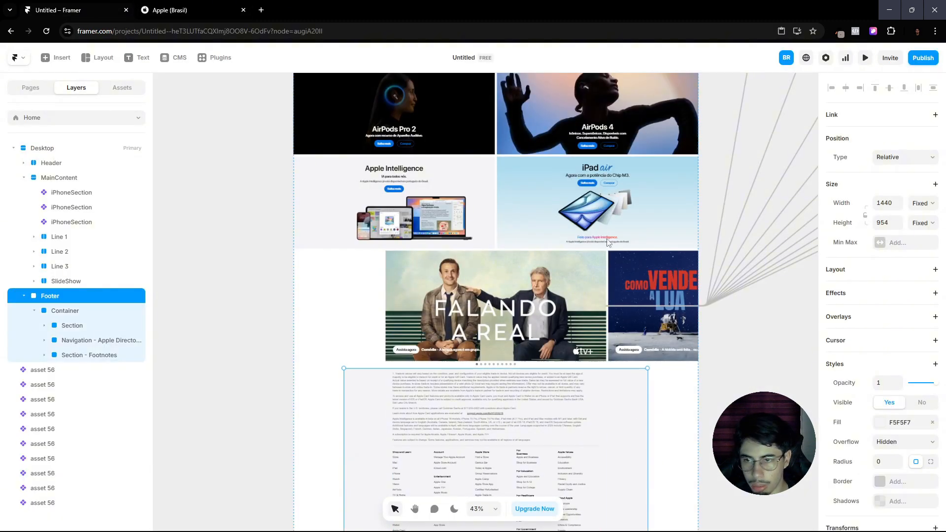
{"action": "left_click", "coordinate": [912, 208]}
{"action": "left_click", "coordinate": [920, 243]}
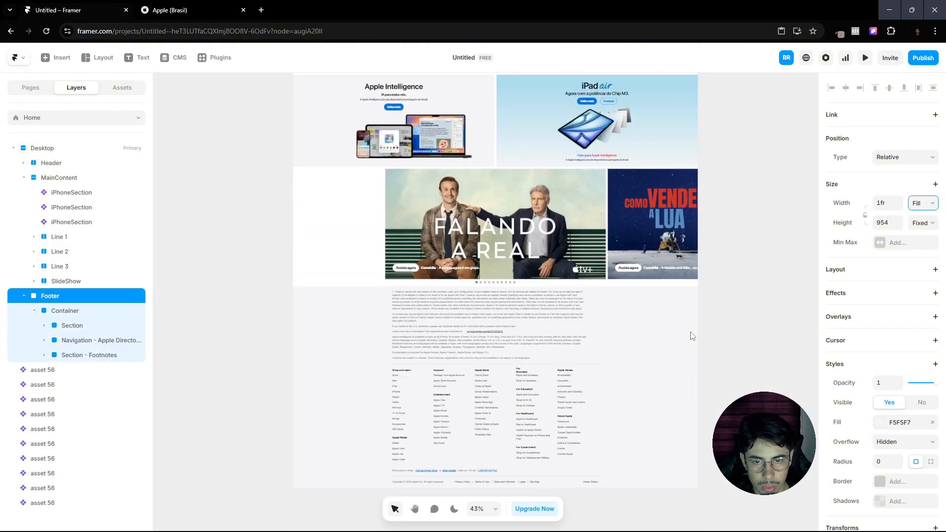
{"action": "scroll", "coordinate": [540, 360], "scroll_direction": "down", "scroll_amount": 1}
{"action": "scroll", "coordinate": [488, 268], "scroll_direction": "up", "scroll_amount": 8}
{"action": "scroll", "coordinate": [483, 271], "scroll_direction": "down", "scroll_amount": 9}
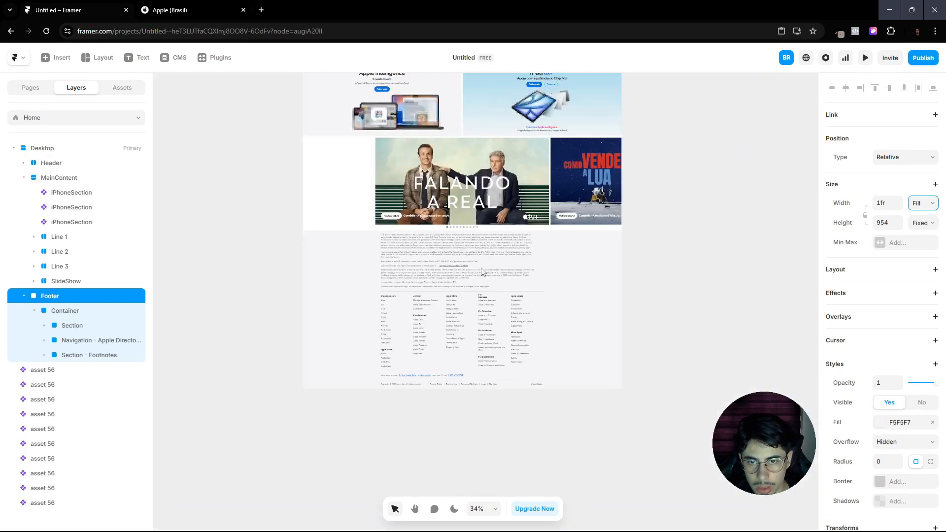
{"action": "scroll", "coordinate": [474, 265], "scroll_direction": "up", "scroll_amount": 5}
{"action": "scroll", "coordinate": [451, 268], "scroll_direction": "down", "scroll_amount": 5}
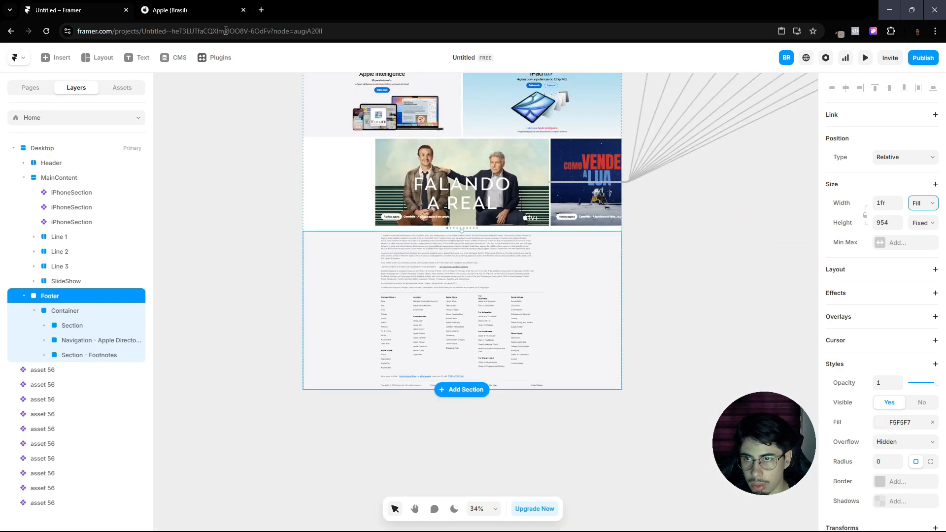
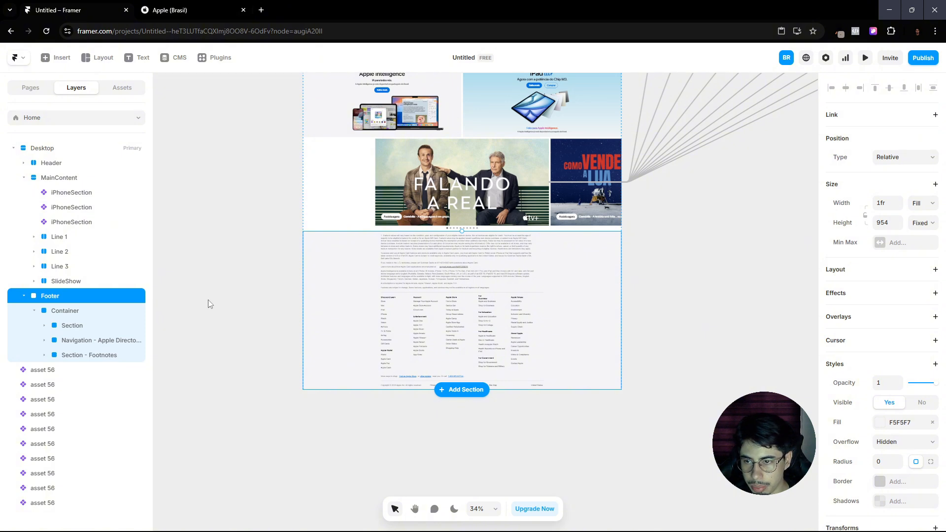
Step: Examine the imported footer's footnotes section, its nested list items and their style properties
{"action": "left_click", "coordinate": [394, 268]}
{"action": "scroll", "coordinate": [394, 269], "scroll_direction": "up", "scroll_amount": 3}
{"action": "left_click", "coordinate": [427, 248]}
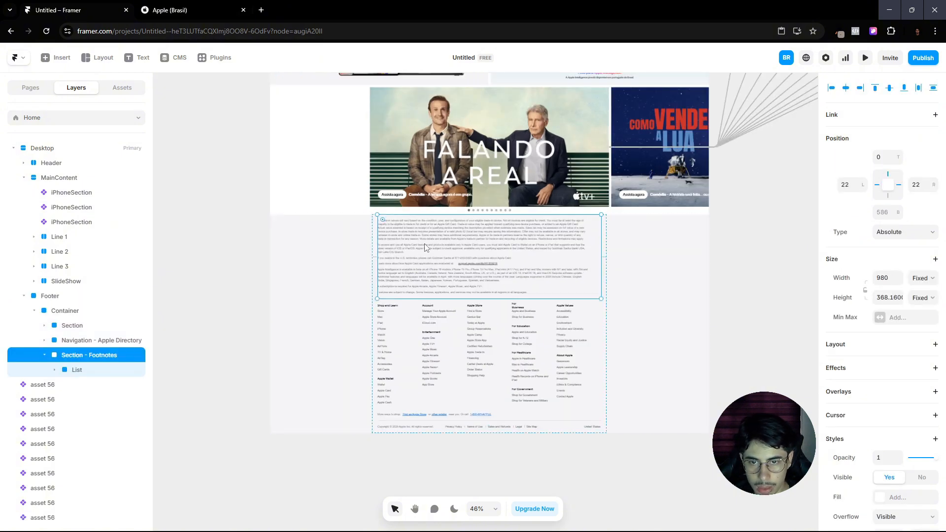
{"action": "left_click", "coordinate": [445, 236]}
{"action": "scroll", "coordinate": [499, 234], "scroll_direction": "up", "scroll_amount": 3}
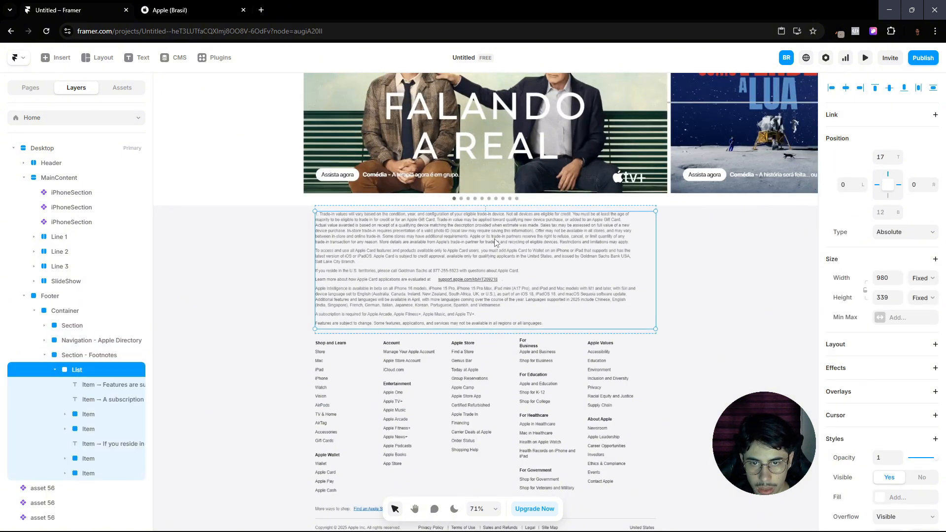
{"action": "left_click", "coordinate": [498, 233]}
{"action": "scroll", "coordinate": [867, 422], "scroll_direction": "down", "scroll_amount": 5}
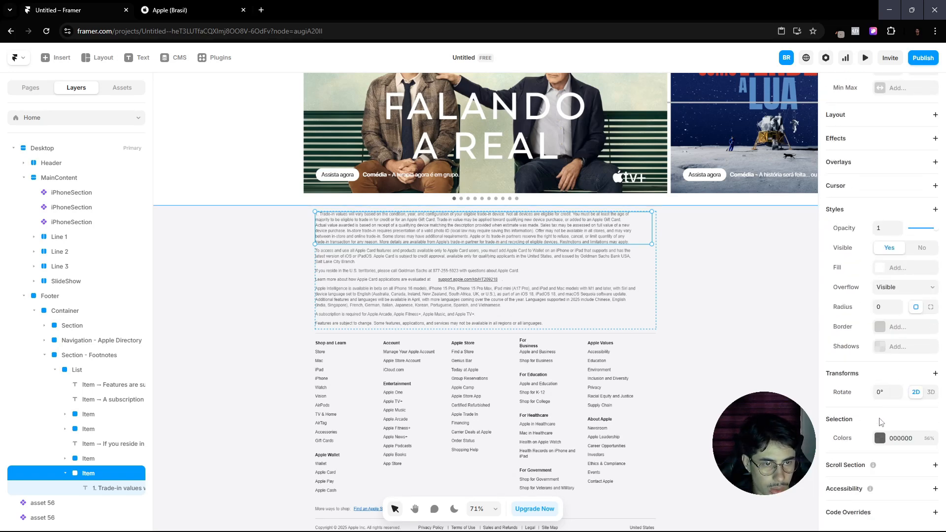
{"action": "scroll", "coordinate": [880, 422], "scroll_direction": "up", "scroll_amount": 5}
{"action": "scroll", "coordinate": [320, 293], "scroll_direction": "down", "scroll_amount": 5}
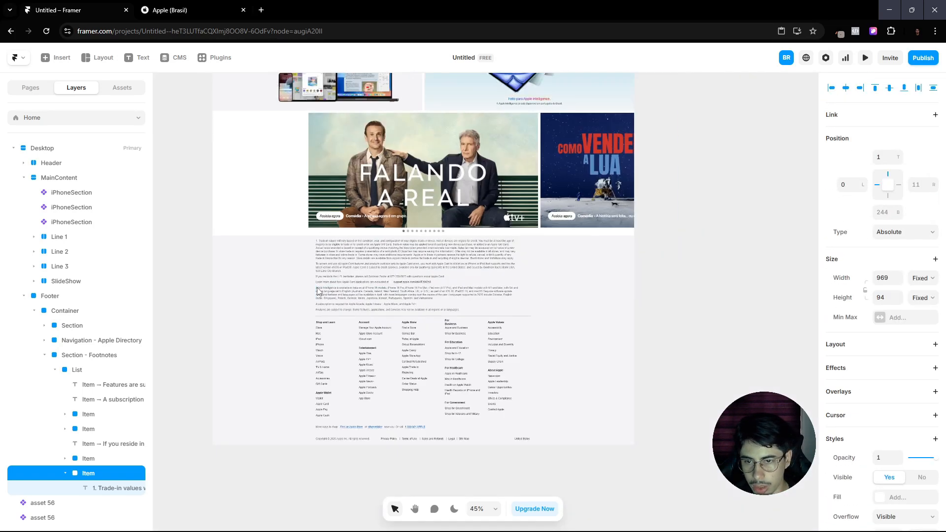
{"action": "left_click", "coordinate": [279, 468]}
{"action": "scroll", "coordinate": [373, 302], "scroll_direction": "up", "scroll_amount": 5}
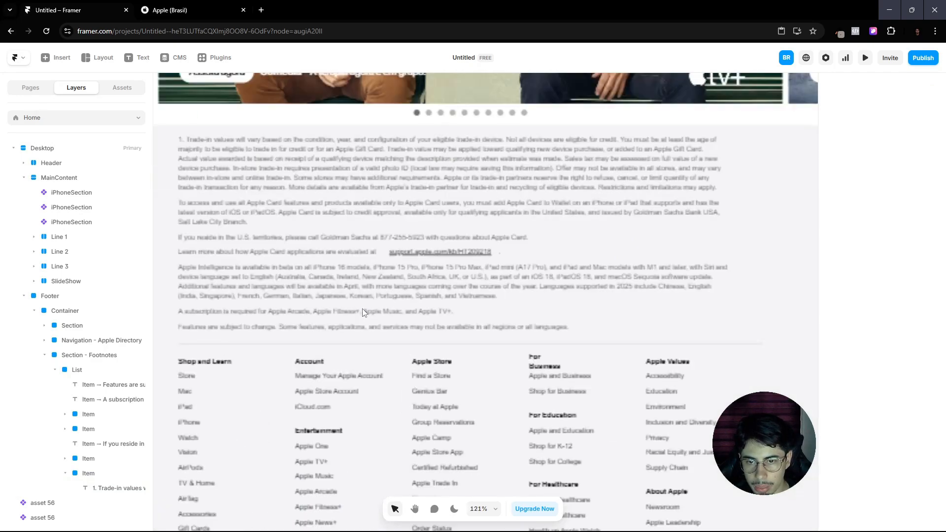
{"action": "scroll", "coordinate": [362, 309], "scroll_direction": "down", "scroll_amount": 4}
Step: Compare the imported footer's text, columns and spacing with the Apple page's footer and the Figma design
{"action": "left_click", "coordinate": [170, 17]}
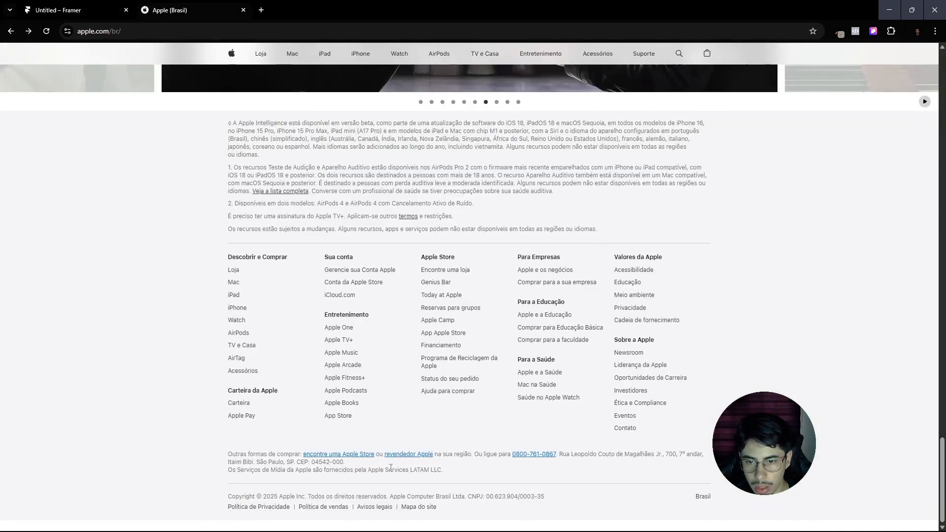
{"action": "scroll", "coordinate": [509, 512], "scroll_direction": "up", "scroll_amount": 1}
{"action": "left_click", "coordinate": [99, 6]}
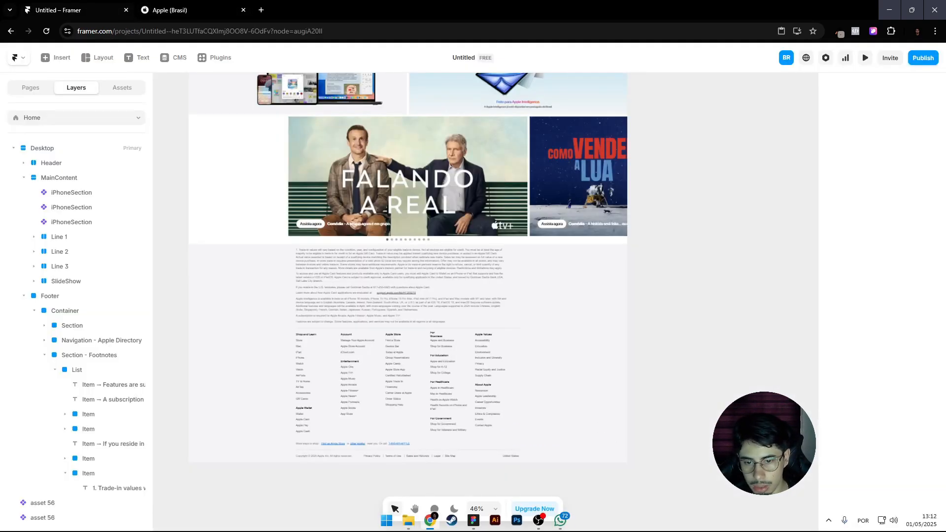
{"action": "left_click", "coordinate": [472, 520]}
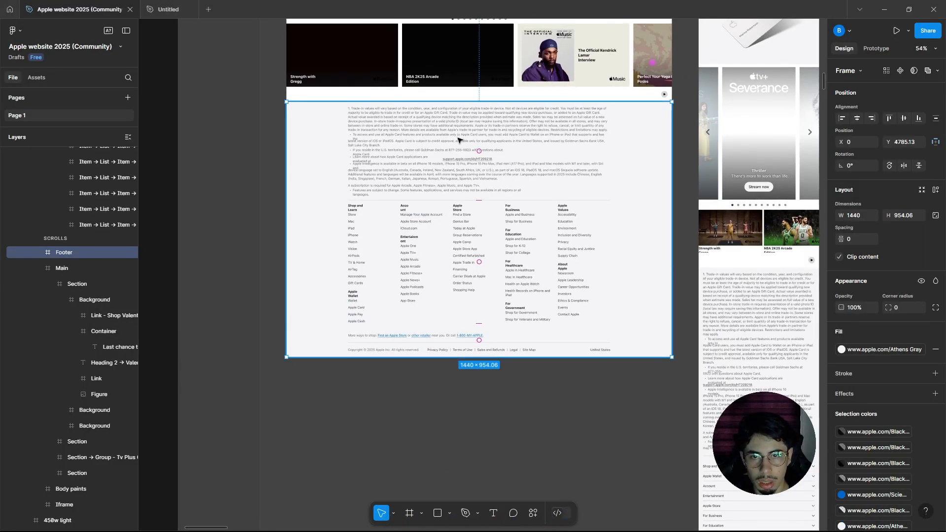
{"action": "left_click", "coordinate": [884, 6]}
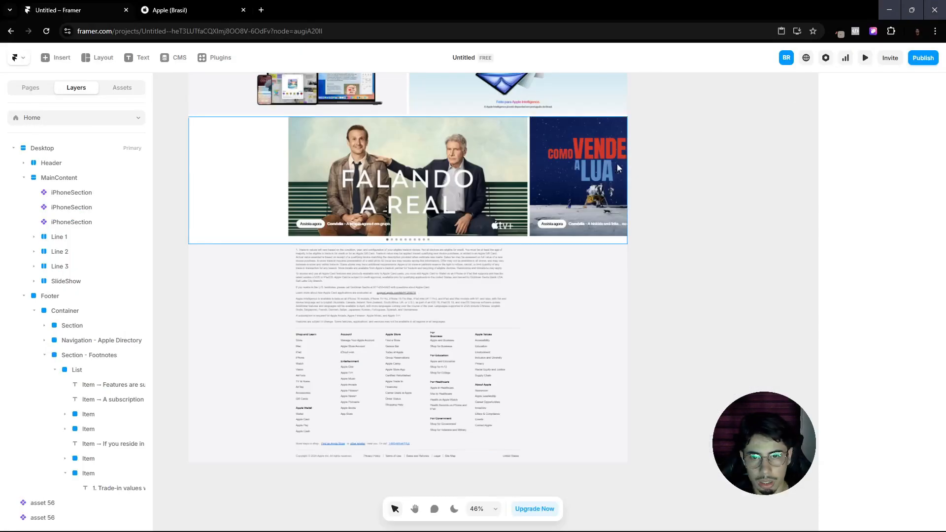
{"action": "scroll", "coordinate": [264, 334], "scroll_direction": "up", "scroll_amount": 3}
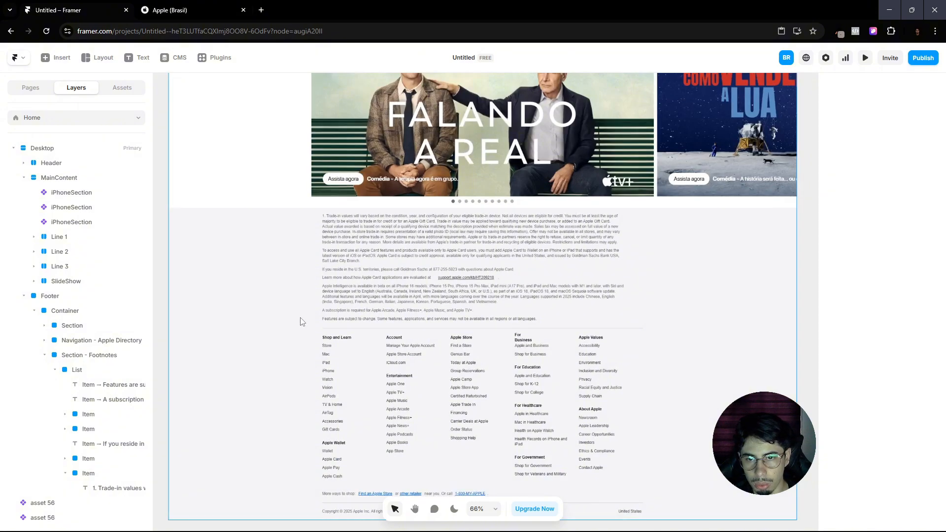
{"action": "scroll", "coordinate": [302, 322], "scroll_direction": "up", "scroll_amount": 2}
{"action": "scroll", "coordinate": [390, 305], "scroll_direction": "down", "scroll_amount": 2}
{"action": "left_click", "coordinate": [199, 4]}
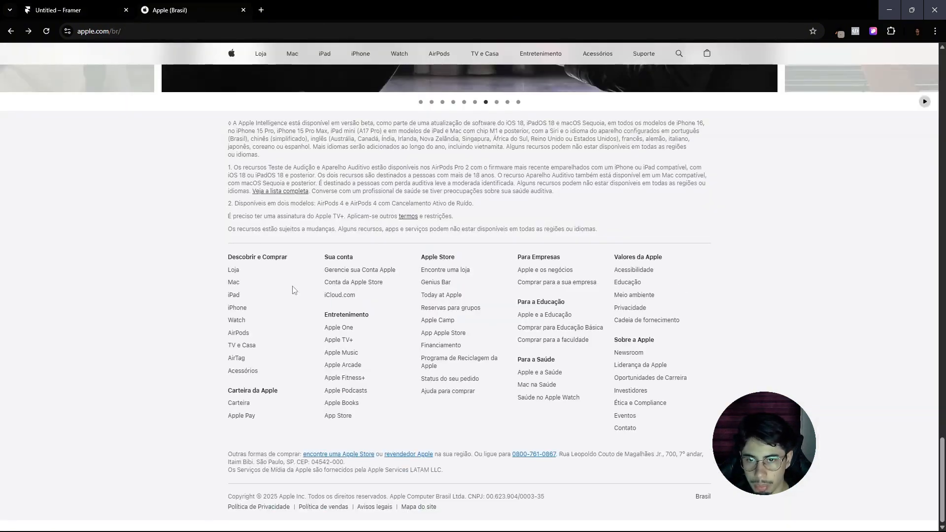
{"action": "scroll", "coordinate": [294, 290], "scroll_direction": "up", "scroll_amount": 3}
{"action": "left_click", "coordinate": [62, 4]}
{"action": "scroll", "coordinate": [503, 271], "scroll_direction": "up", "scroll_amount": 5}
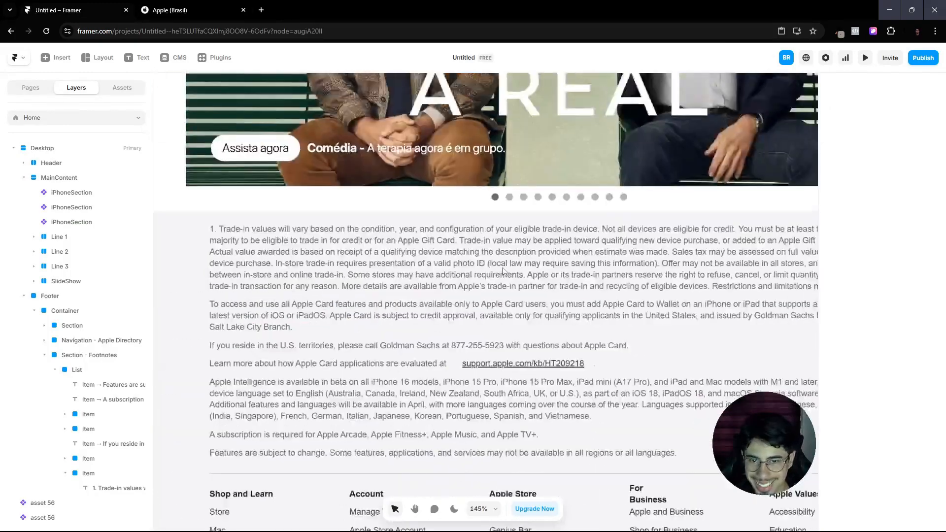
{"action": "left_click", "coordinate": [182, 6]}
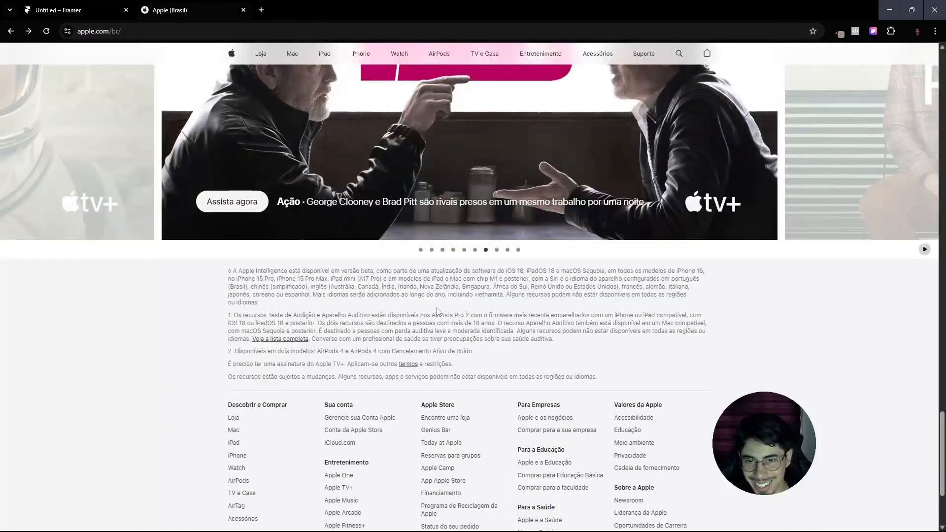
{"action": "scroll", "coordinate": [402, 296], "scroll_direction": "down", "scroll_amount": 1}
{"action": "scroll", "coordinate": [413, 283], "scroll_direction": "up", "scroll_amount": 1}
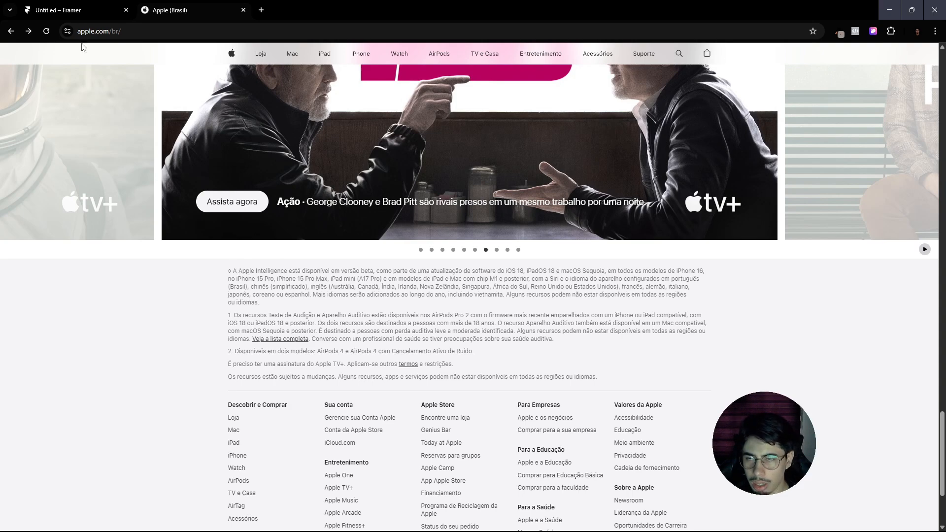
{"action": "left_click", "coordinate": [86, 7]}
{"action": "scroll", "coordinate": [360, 258], "scroll_direction": "down", "scroll_amount": 5}
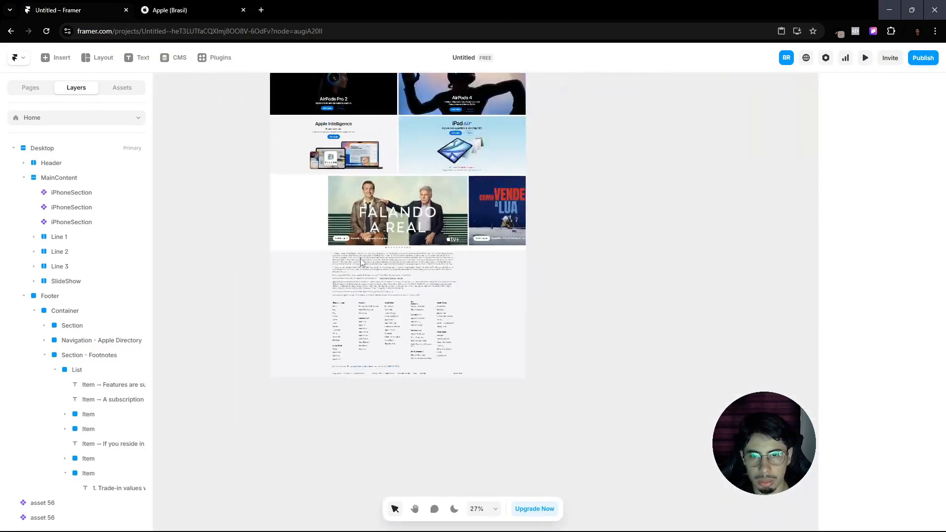
Step: Select the Header Stack and examine how the Apple page's navigation bar looks and behaves while scrolling
{"action": "scroll", "coordinate": [360, 258], "scroll_direction": "up", "scroll_amount": 10}
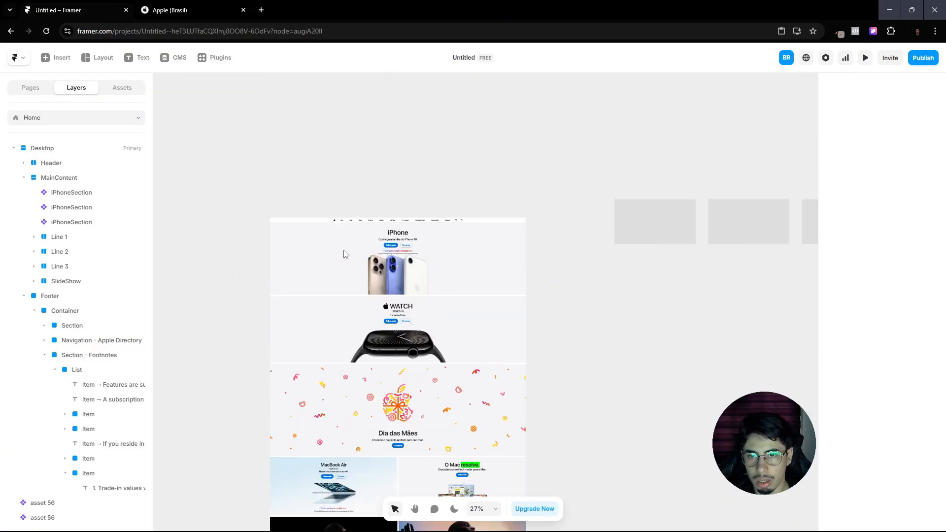
{"action": "scroll", "coordinate": [316, 249], "scroll_direction": "up", "scroll_amount": 5}
{"action": "left_click", "coordinate": [337, 319]}
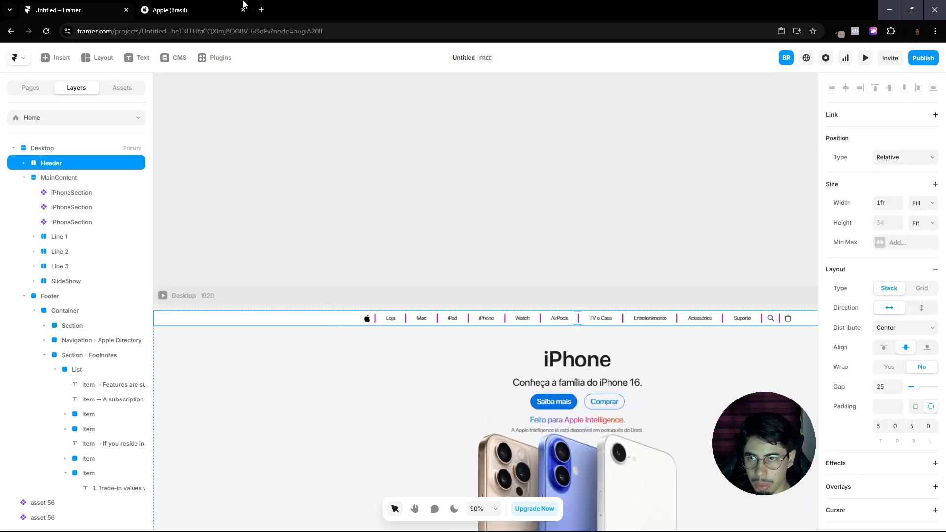
{"action": "left_click", "coordinate": [243, 5]}
{"action": "scroll", "coordinate": [376, 130], "scroll_direction": "up", "scroll_amount": 15}
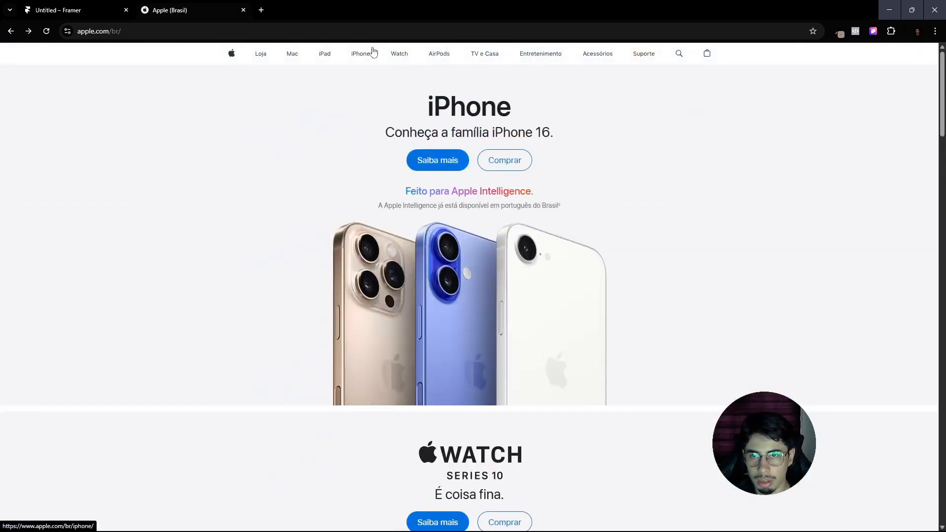
{"action": "scroll", "coordinate": [327, 94], "scroll_direction": "down", "scroll_amount": 13}
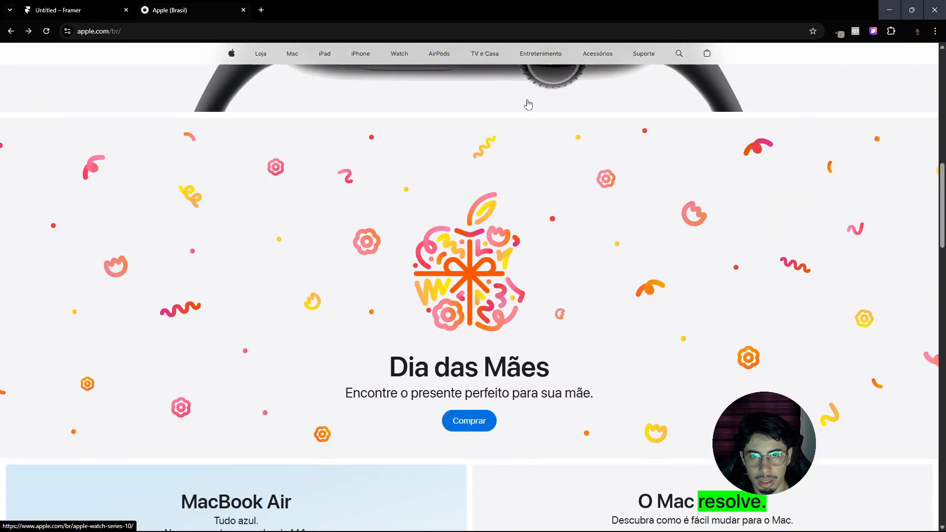
Step: Switch to Framer and preview the page to check how the header behaves while scrolling
{"action": "left_click", "coordinate": [101, 5]}
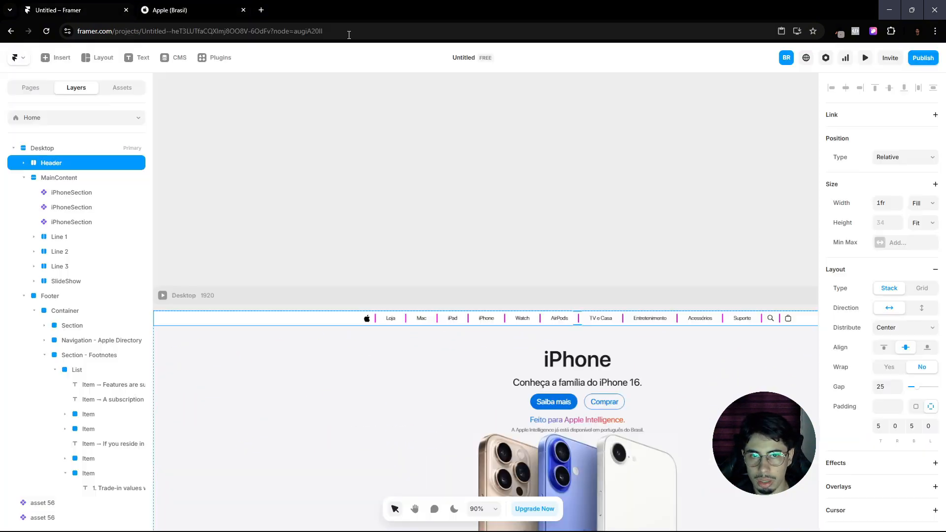
{"action": "left_click", "coordinate": [864, 58]}
{"action": "scroll", "coordinate": [526, 193], "scroll_direction": "down", "scroll_amount": 10}
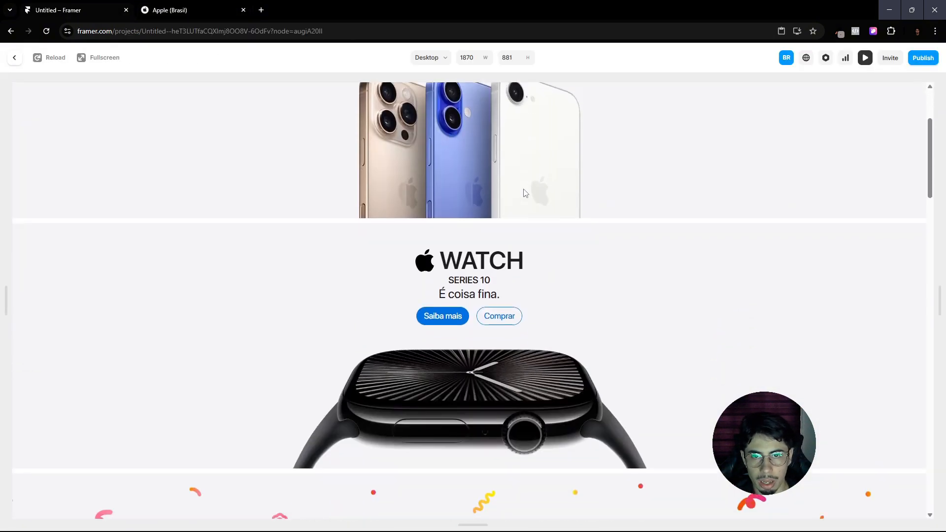
{"action": "scroll", "coordinate": [522, 193], "scroll_direction": "up", "scroll_amount": 8}
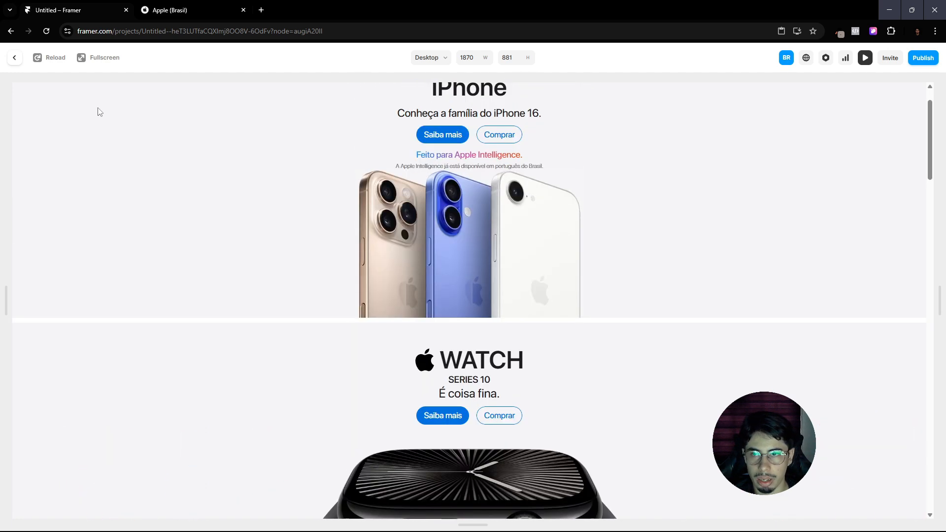
{"action": "left_click", "coordinate": [15, 57]}
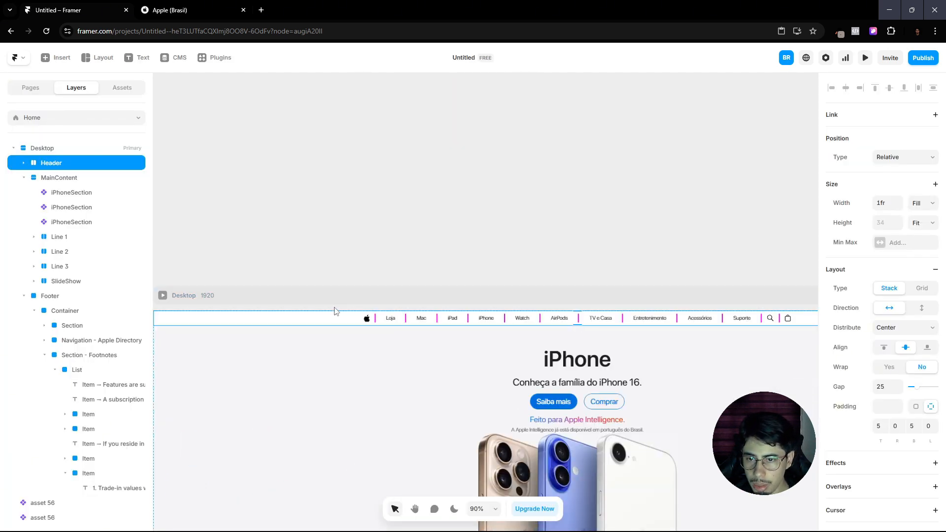
Step: Collapse the MainContent and Footer layers, set the Header's position type to Sticky, and preview its scrolling behaviour
{"action": "left_click", "coordinate": [24, 177]}
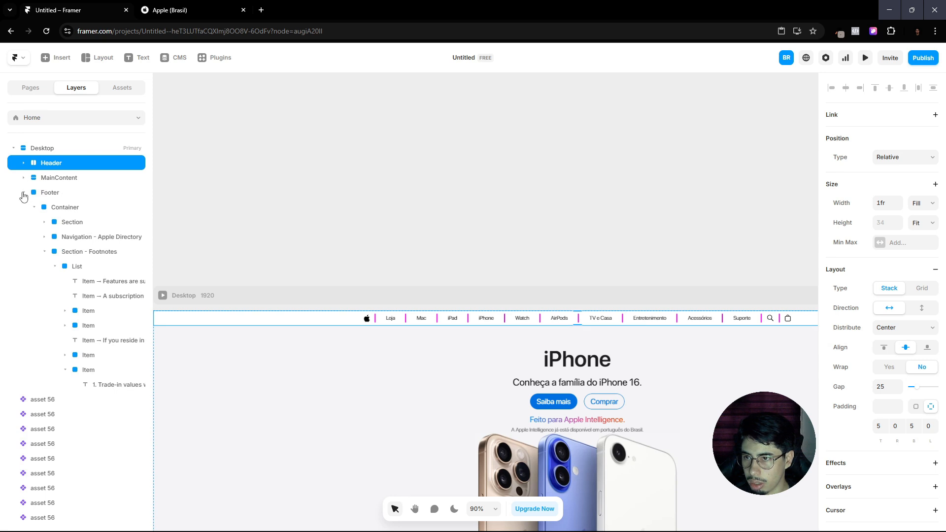
{"action": "left_click", "coordinate": [23, 192]}
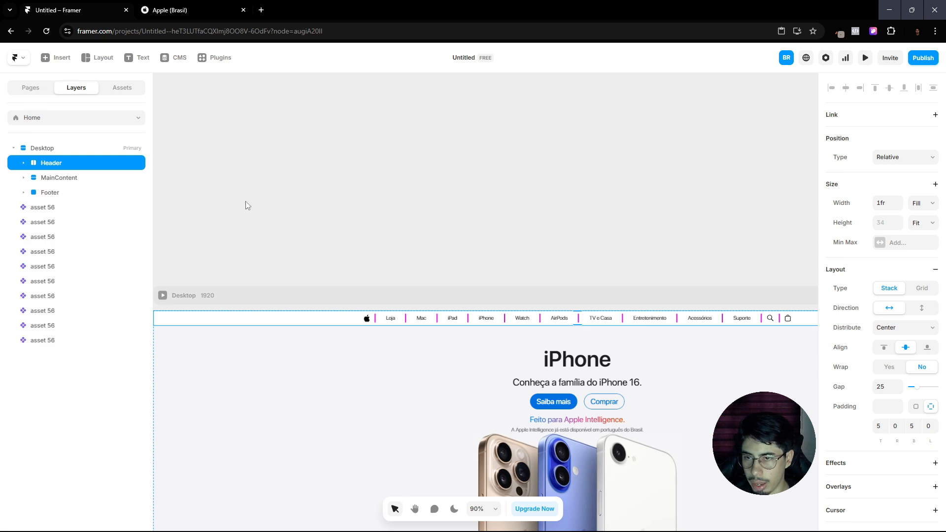
{"action": "left_click", "coordinate": [891, 158]}
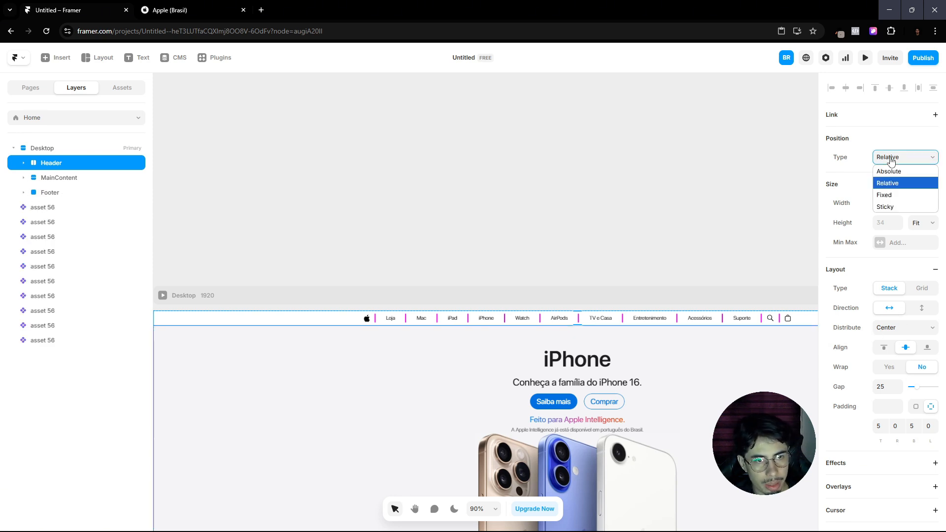
{"action": "left_click", "coordinate": [896, 206]}
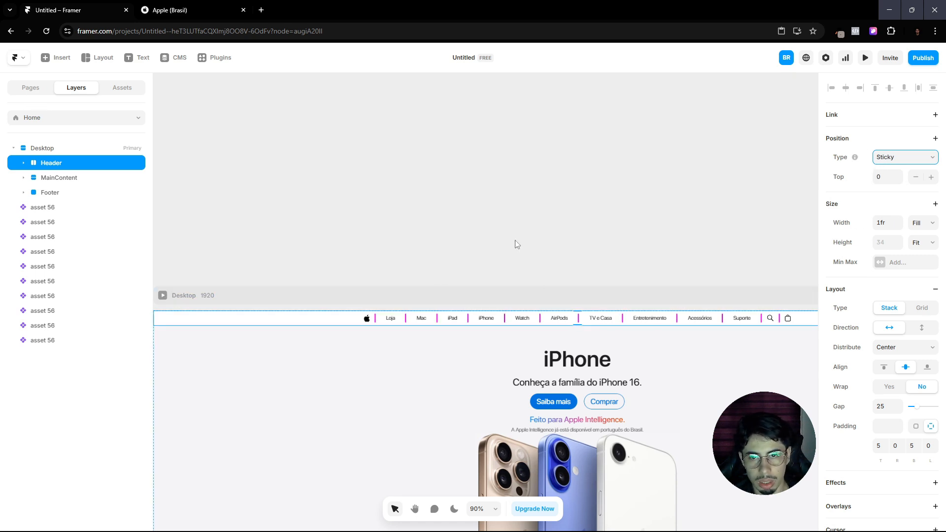
{"action": "left_click", "coordinate": [865, 58]}
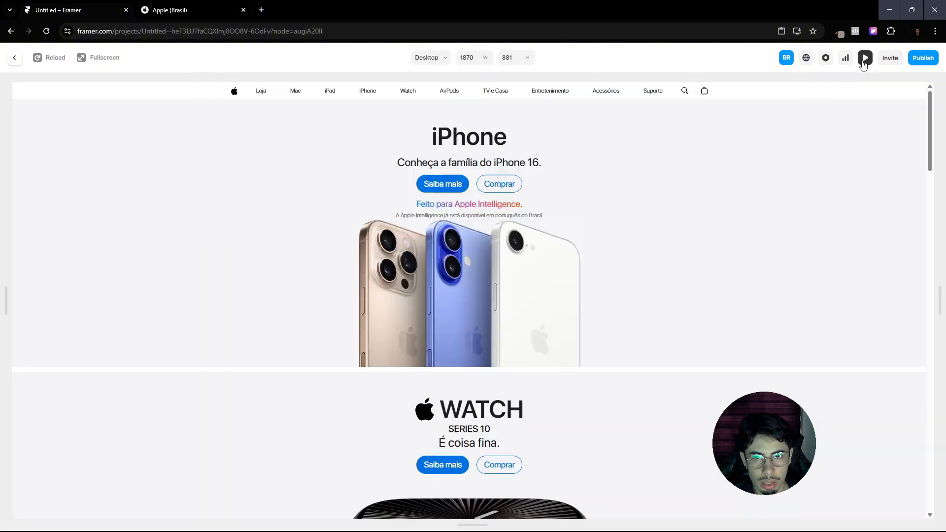
{"action": "scroll", "coordinate": [669, 188], "scroll_direction": "down", "scroll_amount": 2}
{"action": "scroll", "coordinate": [669, 187], "scroll_direction": "up", "scroll_amount": 1}
{"action": "left_click", "coordinate": [14, 58]}
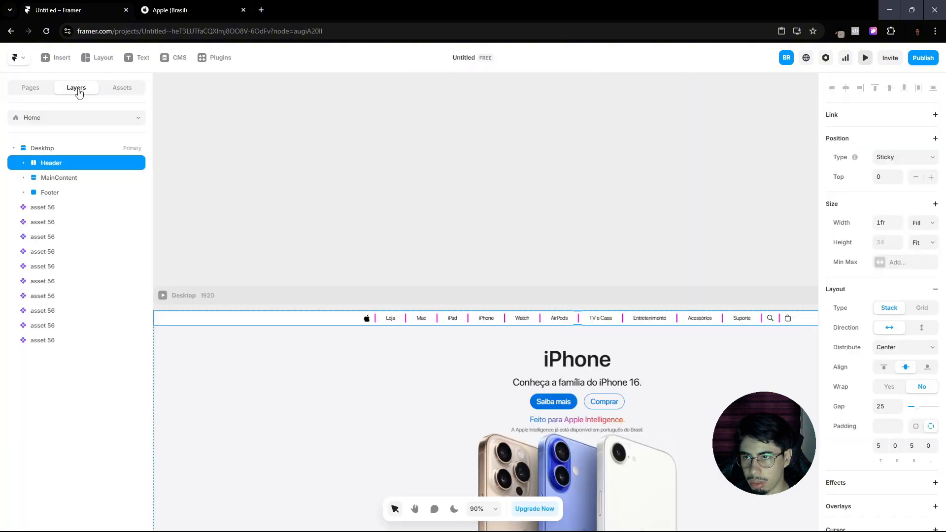
Step: Set Overflow to Visible on both the Header and the Desktop breakpoint
{"action": "scroll", "coordinate": [873, 351], "scroll_direction": "down", "scroll_amount": 3}
{"action": "scroll", "coordinate": [882, 357], "scroll_direction": "down", "scroll_amount": 4}
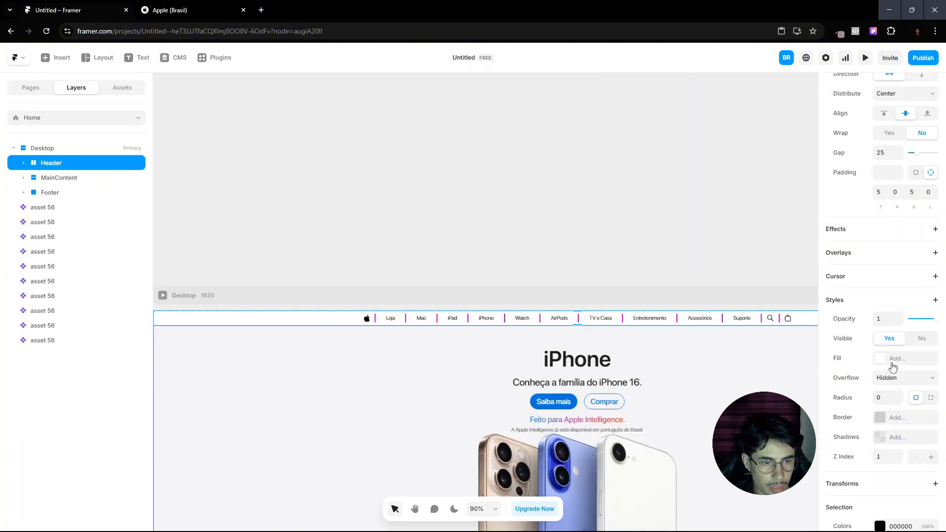
{"action": "left_click", "coordinate": [898, 272]}
{"action": "left_click", "coordinate": [895, 295]}
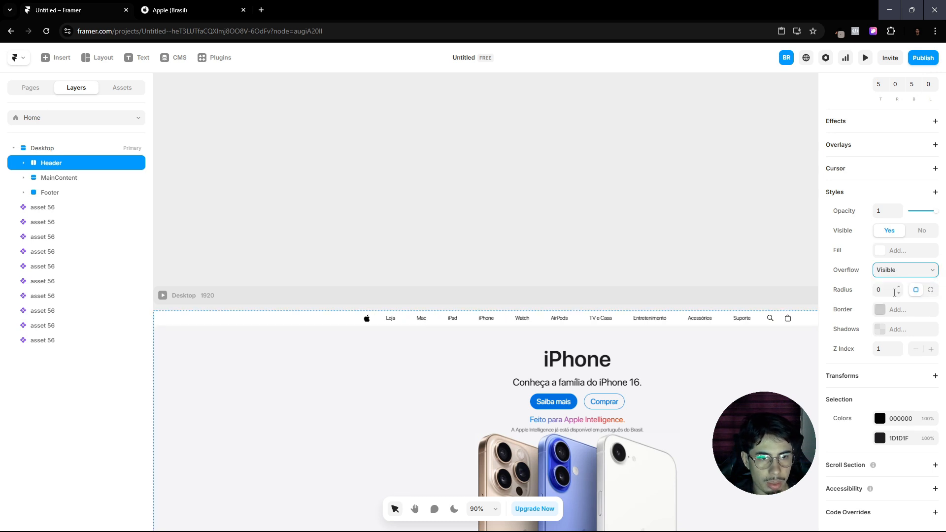
{"action": "left_click", "coordinate": [42, 151]}
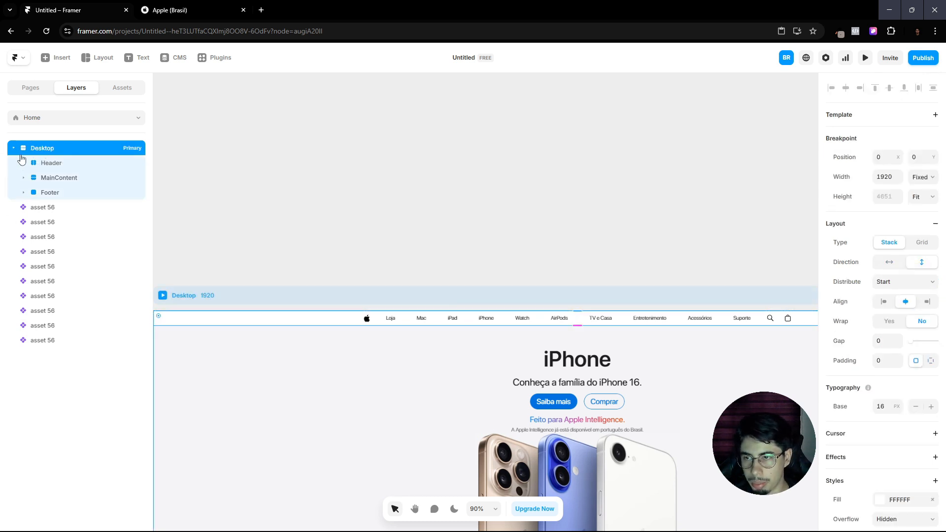
{"action": "scroll", "coordinate": [894, 285], "scroll_direction": "down", "scroll_amount": 5}
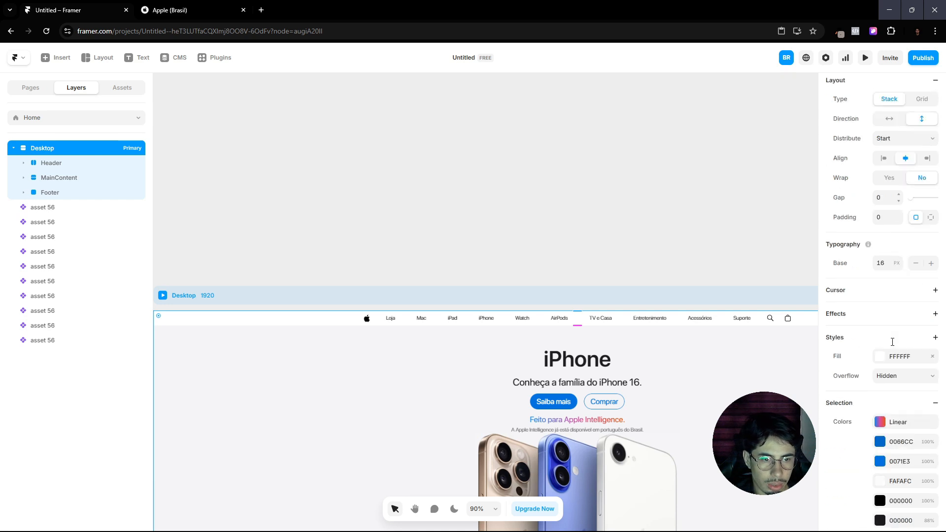
{"action": "left_click", "coordinate": [900, 274]}
{"action": "left_click", "coordinate": [894, 299]}
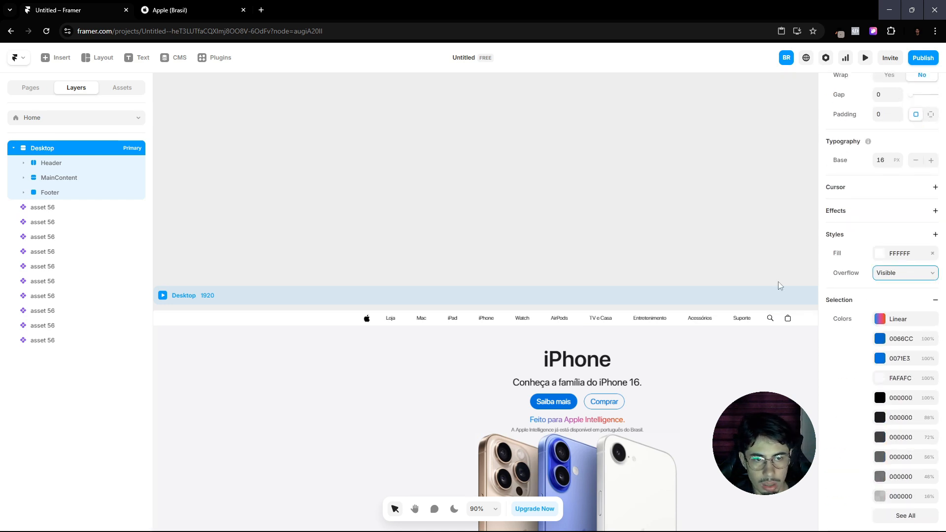
{"action": "left_click", "coordinate": [451, 203]}
Step: Preview the page and examine how the sticky header overlaps the sections while scrolling
{"action": "left_click", "coordinate": [865, 58]}
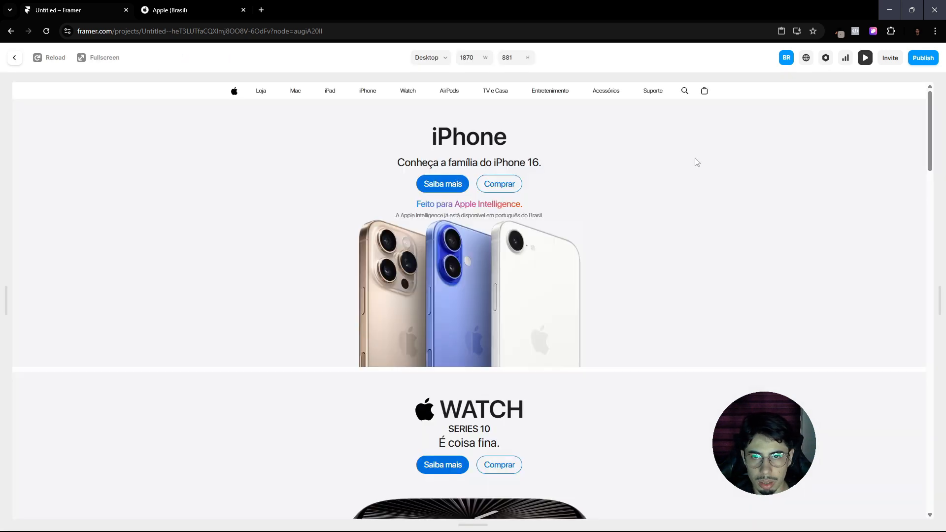
{"action": "scroll", "coordinate": [592, 226], "scroll_direction": "down", "scroll_amount": 10}
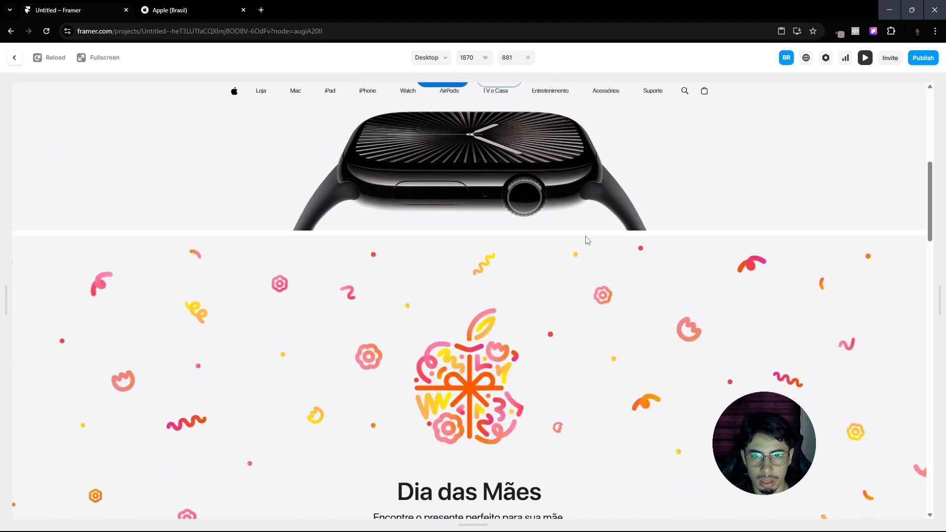
{"action": "scroll", "coordinate": [587, 241], "scroll_direction": "down", "scroll_amount": 6}
{"action": "scroll", "coordinate": [587, 241], "scroll_direction": "up", "scroll_amount": 4}
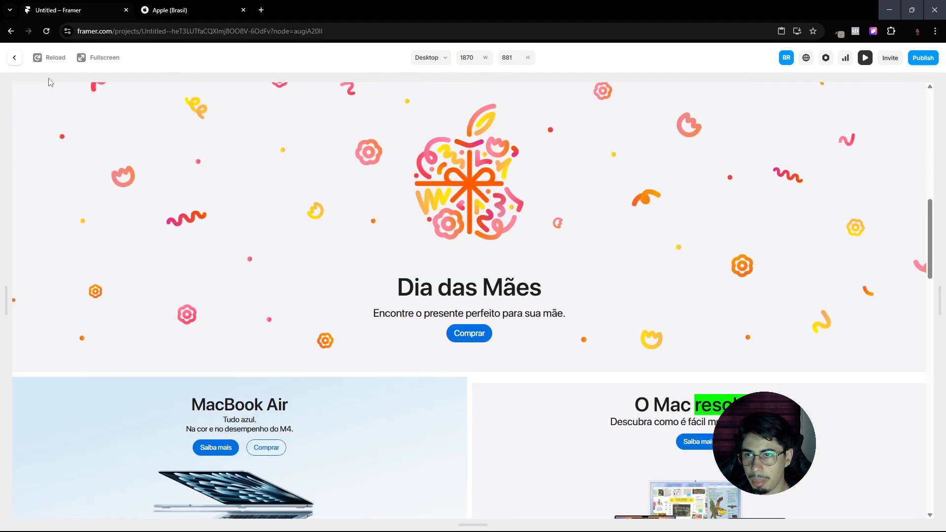
{"action": "scroll", "coordinate": [282, 174], "scroll_direction": "up", "scroll_amount": 5}
{"action": "scroll", "coordinate": [282, 175], "scroll_direction": "down", "scroll_amount": 5}
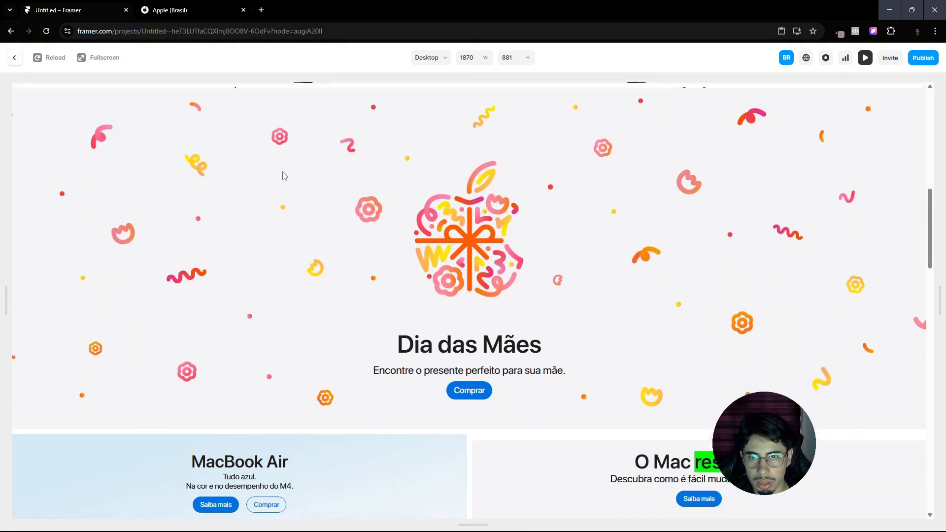
{"action": "scroll", "coordinate": [283, 175], "scroll_direction": "up", "scroll_amount": 2}
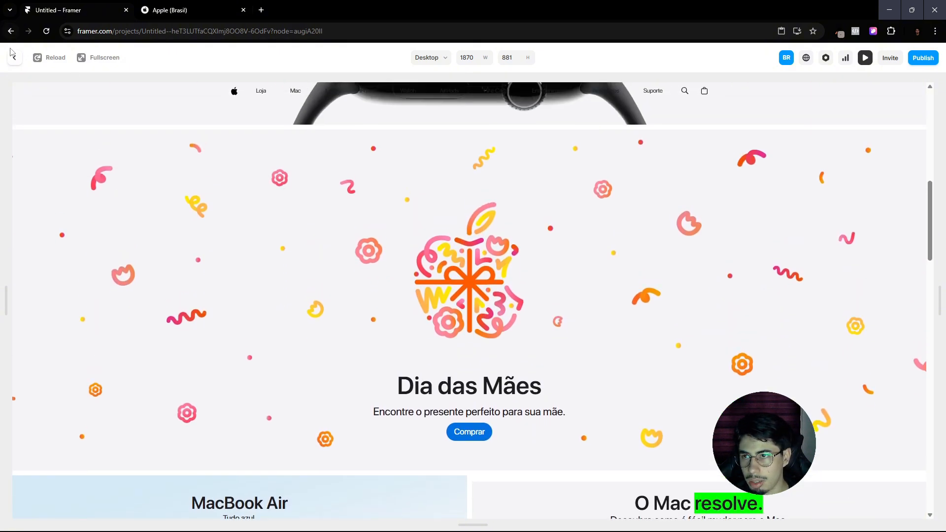
{"action": "left_click", "coordinate": [13, 59]}
Step: Set the Header's Z Index to 10 and preview how it stacks over the page sections
{"action": "left_click", "coordinate": [347, 318]}
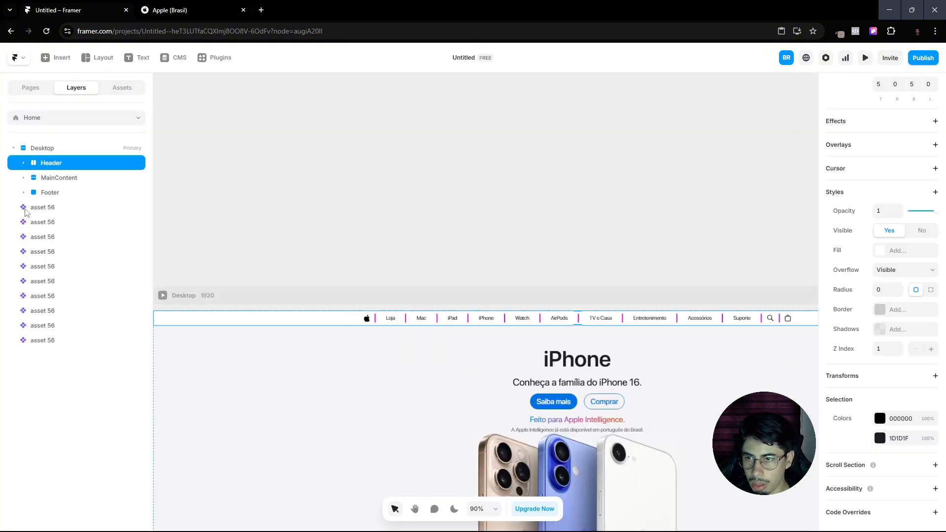
{"action": "left_click", "coordinate": [884, 351]}
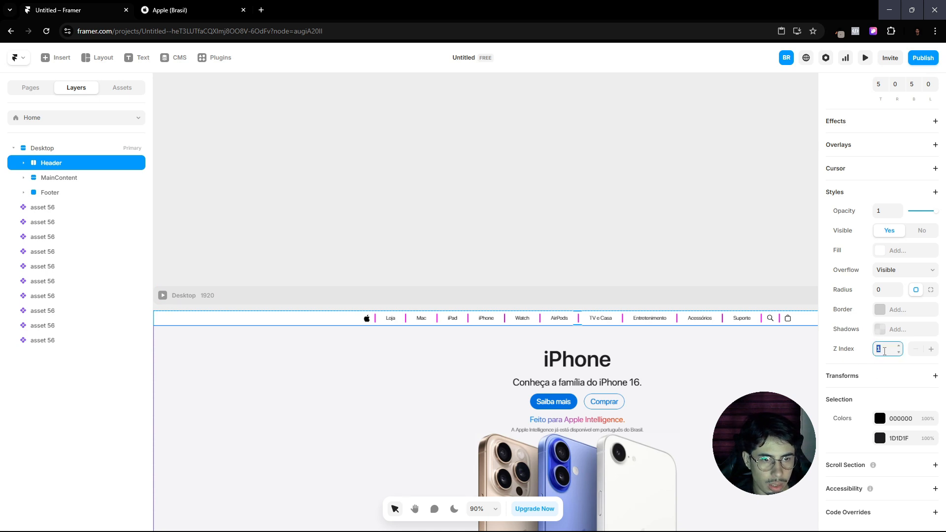
{"action": "type", "text": "10"}
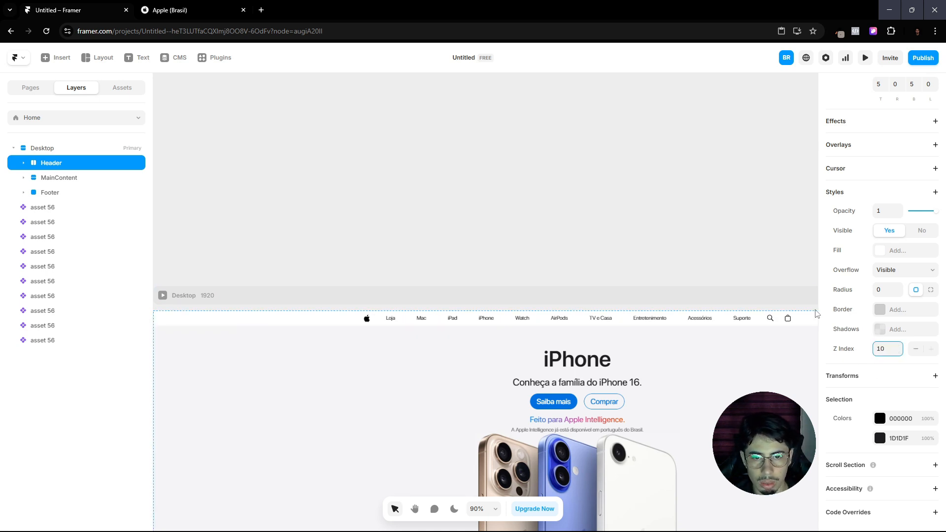
{"action": "left_click", "coordinate": [866, 58]}
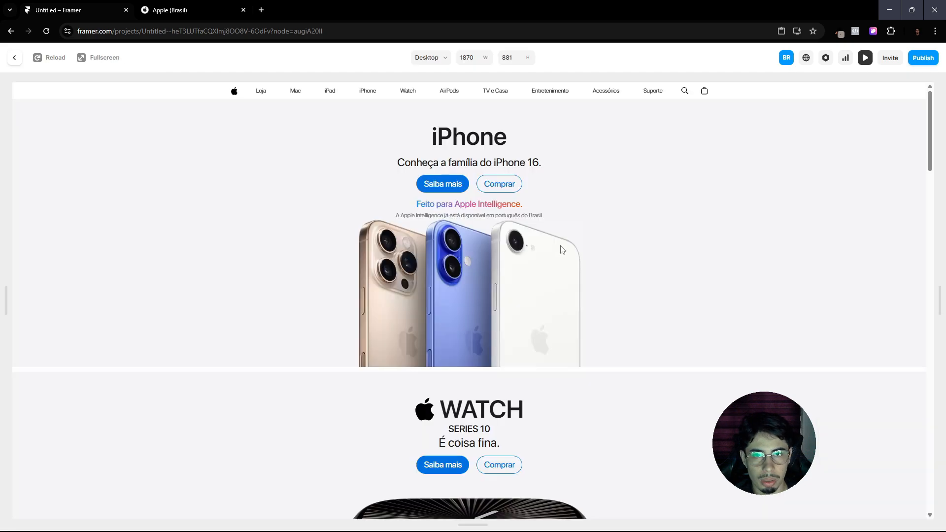
{"action": "scroll", "coordinate": [549, 254], "scroll_direction": "down", "scroll_amount": 15}
{"action": "scroll", "coordinate": [546, 249], "scroll_direction": "down", "scroll_amount": 20}
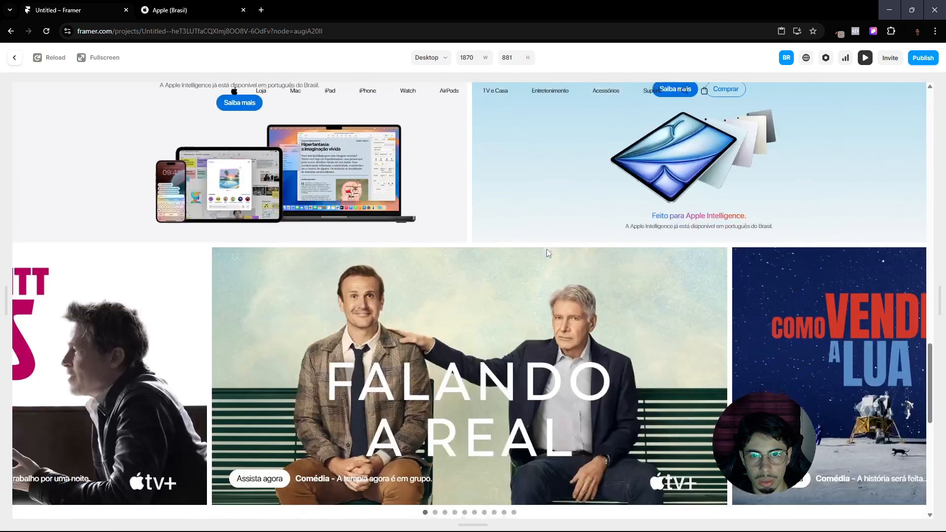
{"action": "left_click", "coordinate": [15, 57]}
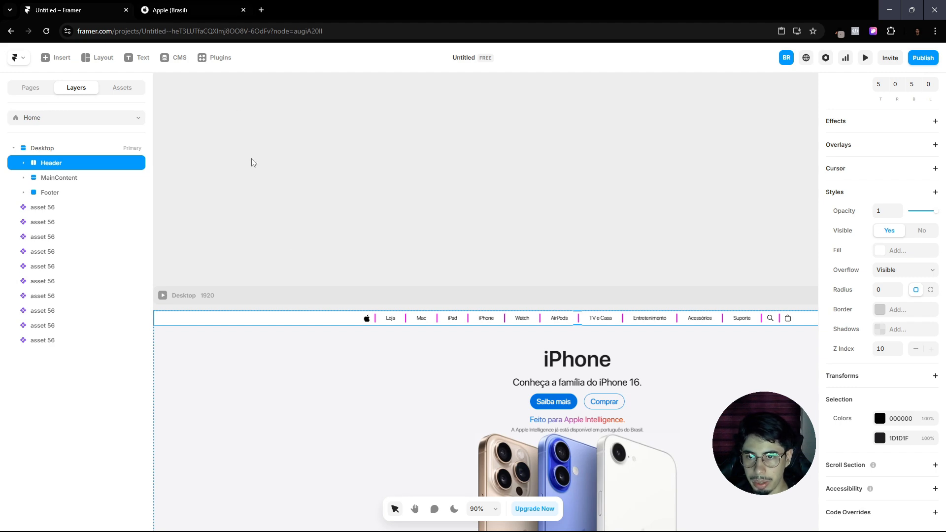
Step: Switch to the Apple page and examine its navigation bar's background and translucency over the scrolling content
{"action": "key", "text": "ctrl+Tab"}
{"action": "scroll", "coordinate": [298, 195], "scroll_direction": "down", "scroll_amount": 3}
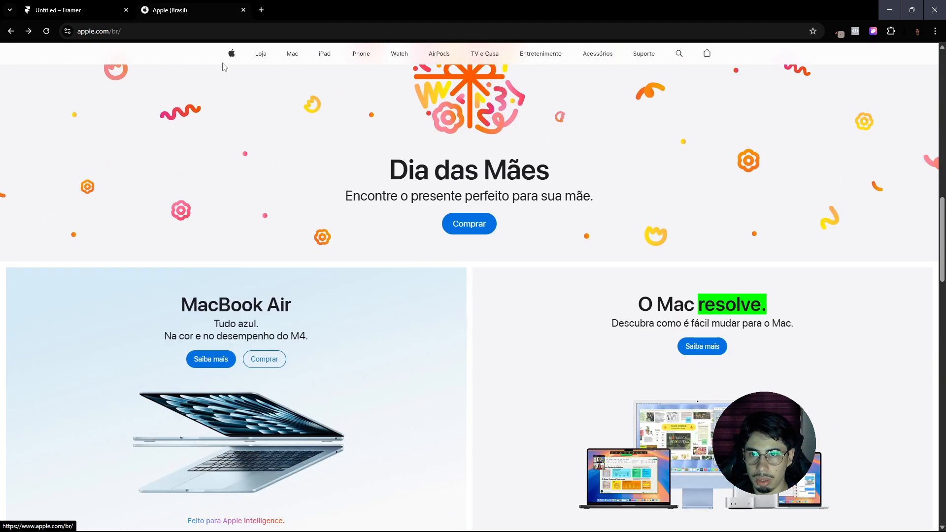
{"action": "scroll", "coordinate": [458, 324], "scroll_direction": "down", "scroll_amount": 2}
{"action": "scroll", "coordinate": [459, 323], "scroll_direction": "up", "scroll_amount": 5}
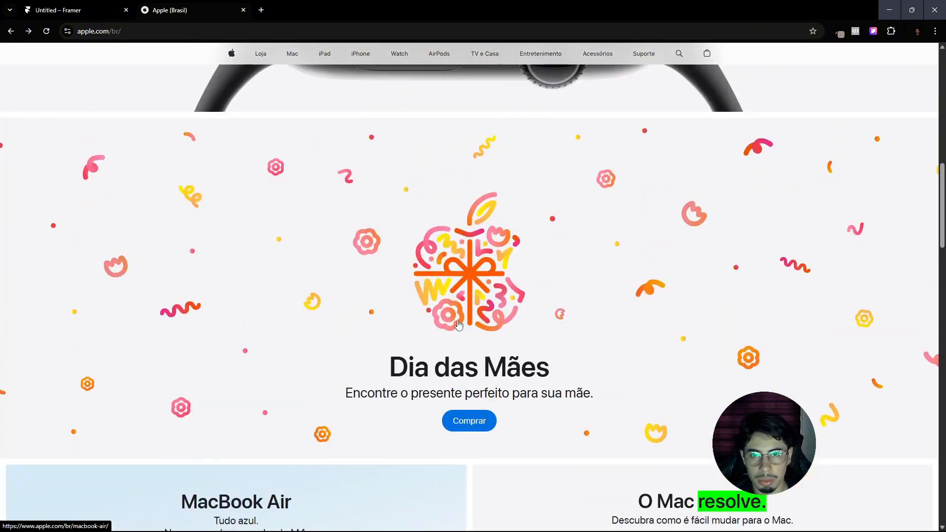
{"action": "scroll", "coordinate": [459, 323], "scroll_direction": "up", "scroll_amount": 3}
{"action": "scroll", "coordinate": [460, 169], "scroll_direction": "down", "scroll_amount": 2}
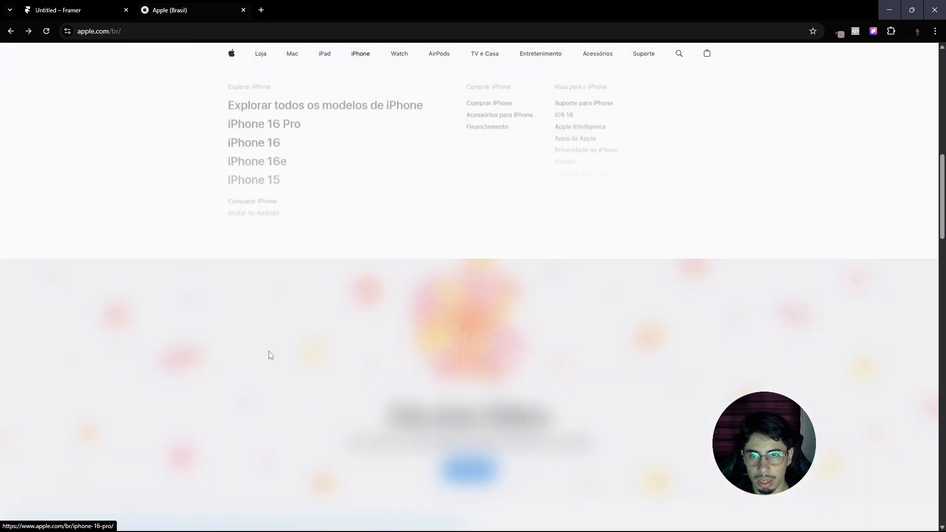
Step: Back in Framer, give the Header a solid FFFFFF fill at 80% opacity and preview it over the scrolling content
{"action": "key", "text": "ctrl+Tab"}
{"action": "scroll", "coordinate": [316, 247], "scroll_direction": "down", "scroll_amount": 1}
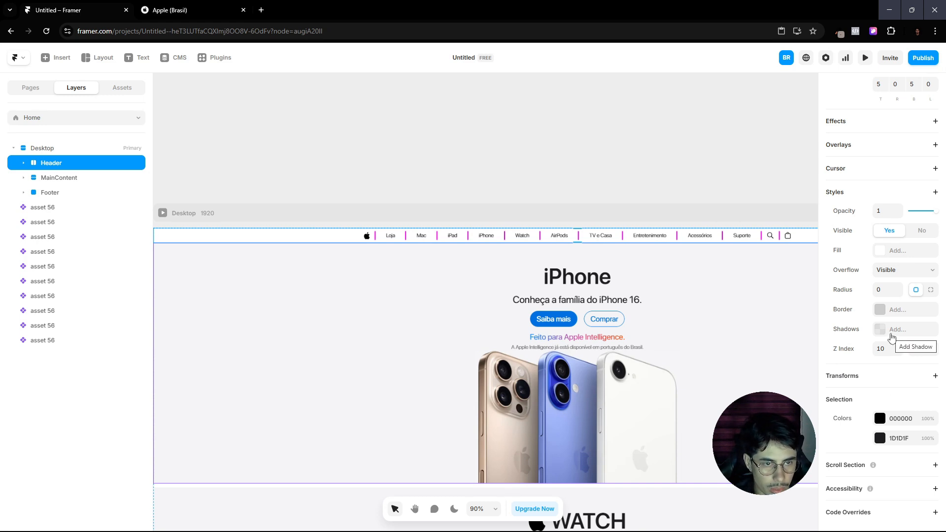
{"action": "left_click", "coordinate": [897, 252]}
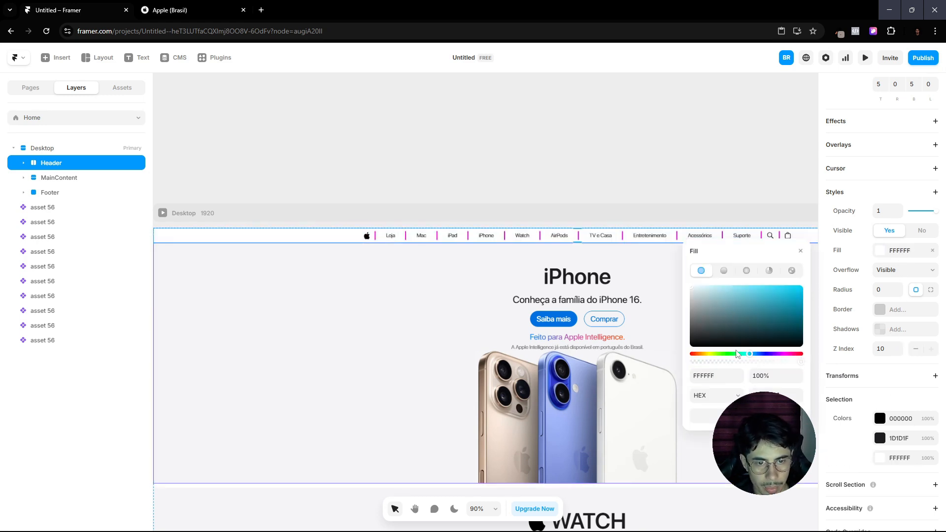
{"action": "left_click", "coordinate": [759, 376]}
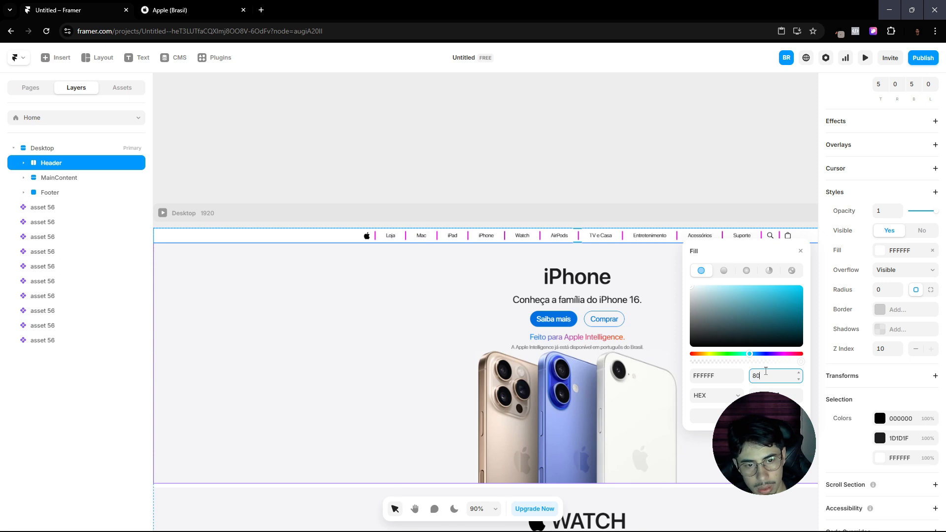
{"action": "type", "text": "80"}
{"action": "left_click", "coordinate": [553, 169]}
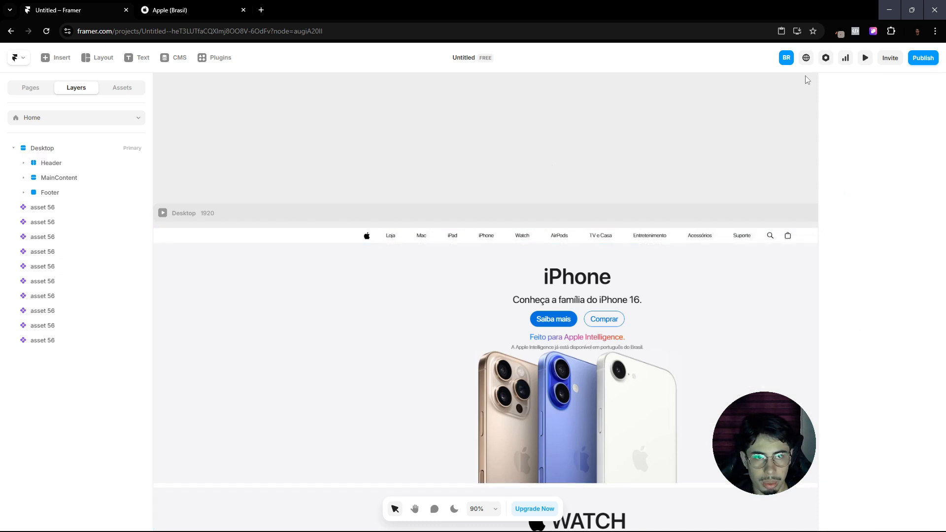
{"action": "left_click", "coordinate": [858, 61]}
{"action": "scroll", "coordinate": [612, 197], "scroll_direction": "down", "scroll_amount": 7}
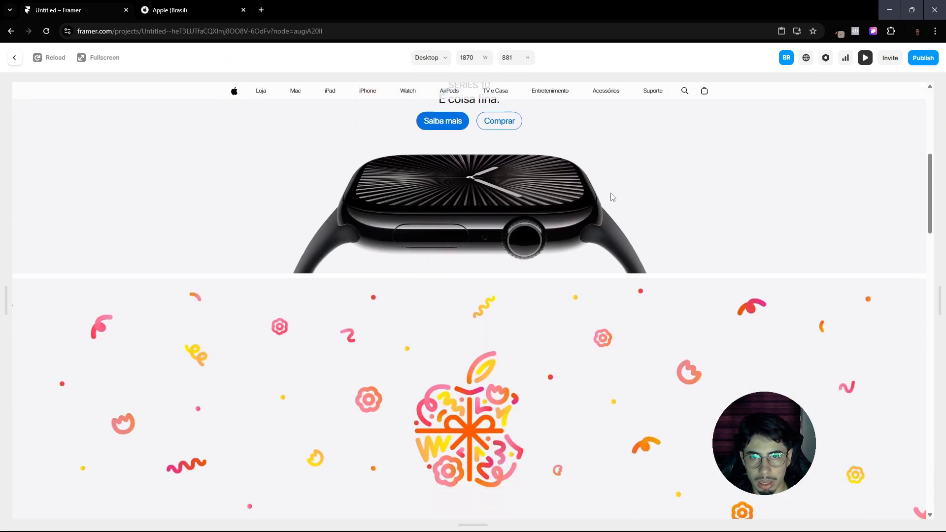
{"action": "scroll", "coordinate": [613, 197], "scroll_direction": "down", "scroll_amount": 4}
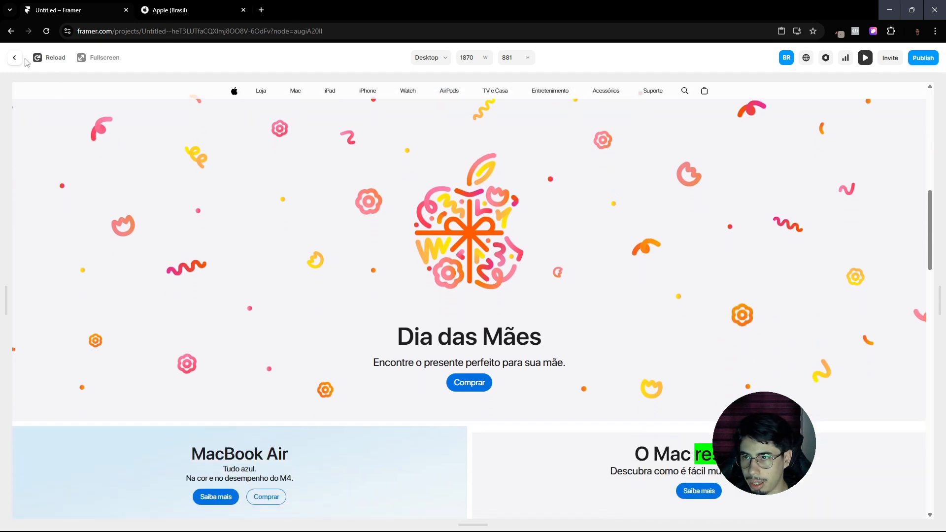
Step: Leave the preview and add a BG Blur filter of 24 to the Header
{"action": "left_click", "coordinate": [15, 57]}
{"action": "left_click", "coordinate": [351, 236]}
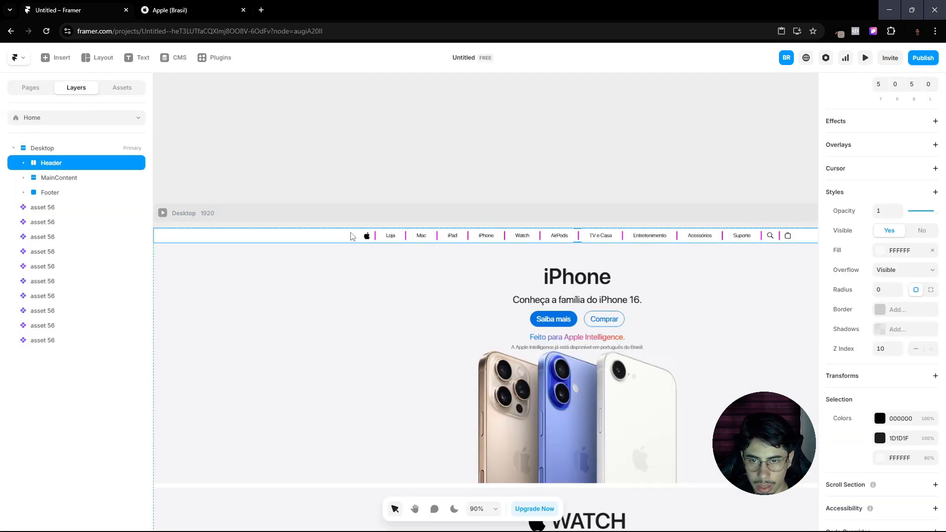
{"action": "scroll", "coordinate": [881, 329], "scroll_direction": "down", "scroll_amount": 1}
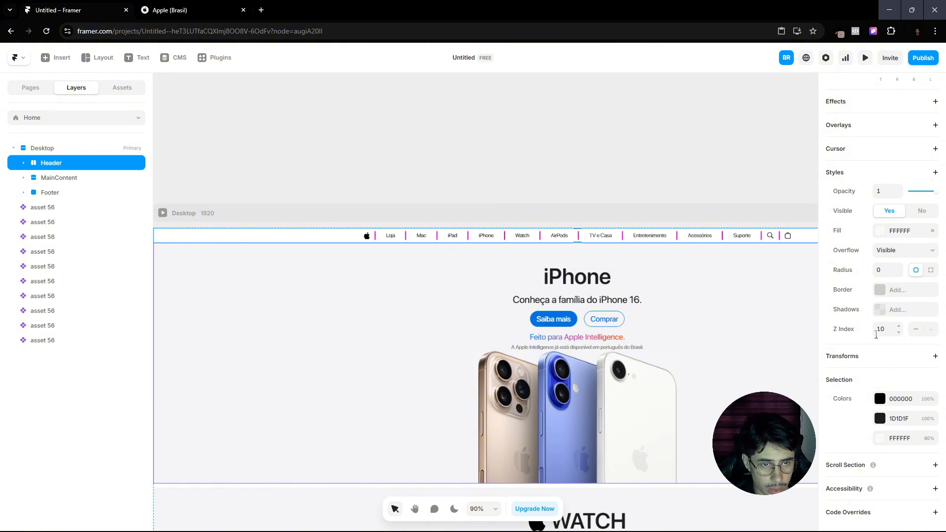
{"action": "scroll", "coordinate": [876, 335], "scroll_direction": "up", "scroll_amount": 2}
{"action": "left_click", "coordinate": [936, 222]}
{"action": "mouse_move", "coordinate": [808, 289]}
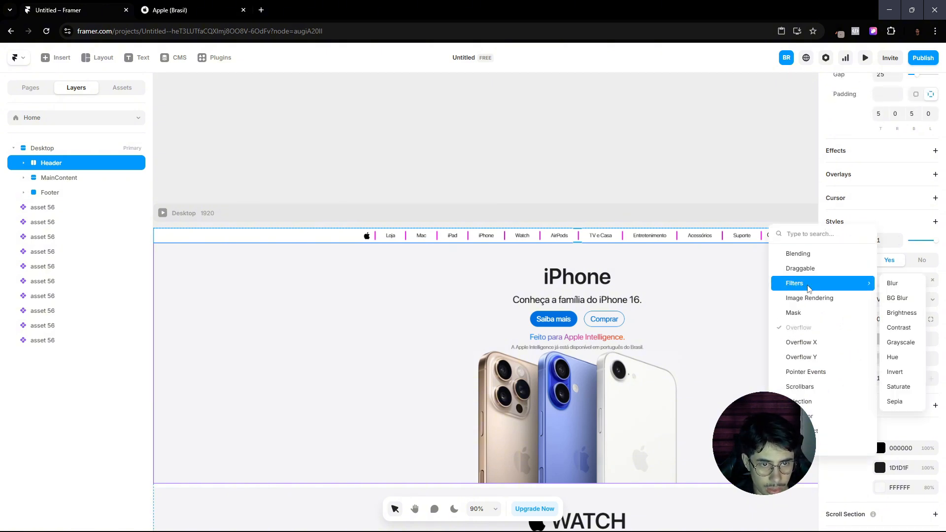
{"action": "left_click", "coordinate": [899, 299]}
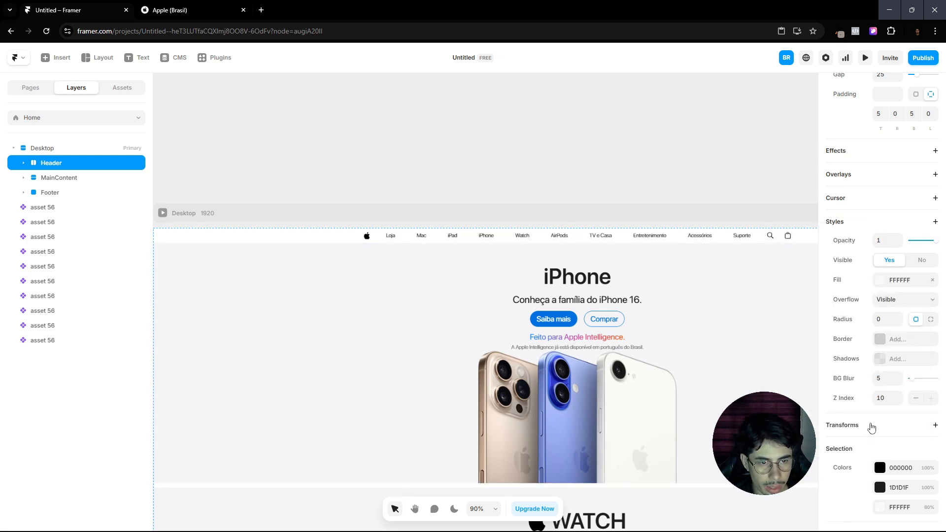
{"action": "left_click", "coordinate": [881, 379]}
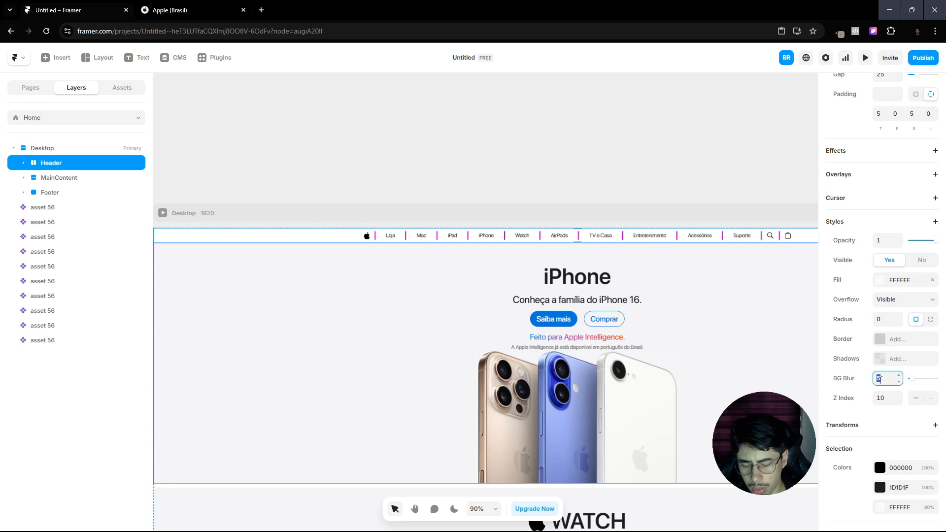
{"action": "type", "text": "100"}
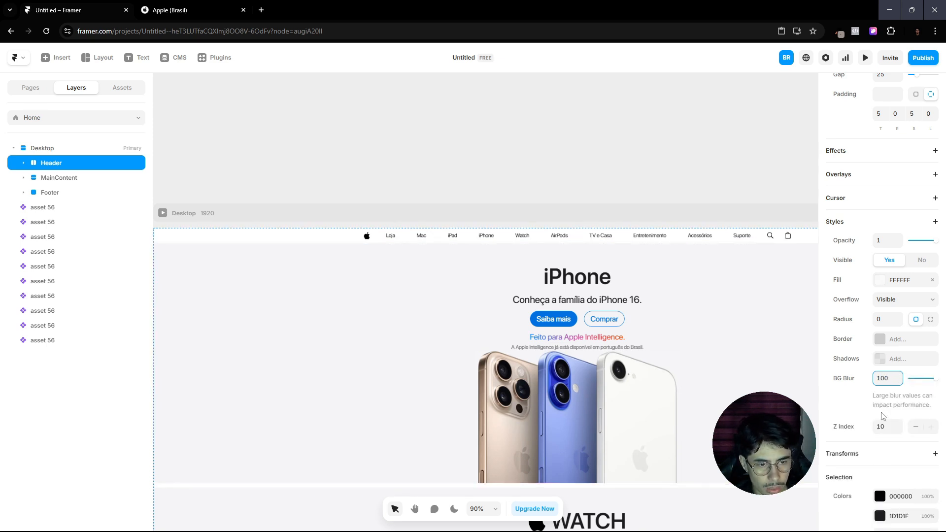
{"action": "left_click", "coordinate": [886, 378]}
{"action": "type", "text": "24"}
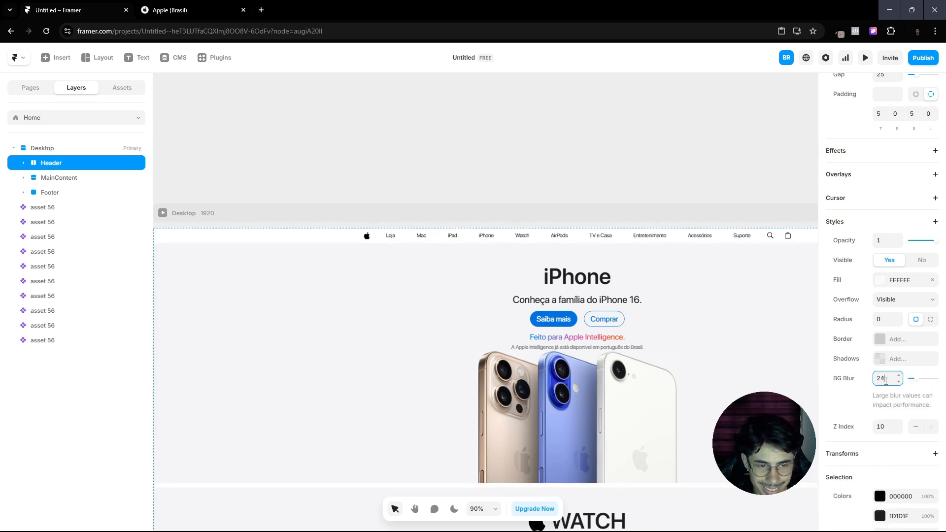
Step: Preview the page and examine the Header's background blur over the scrolling sections
{"action": "left_click", "coordinate": [311, 129]}
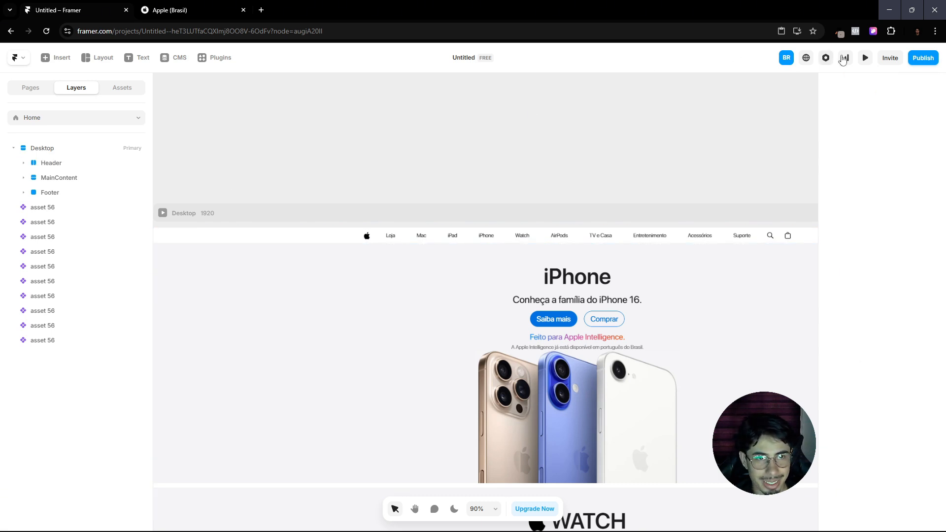
{"action": "left_click", "coordinate": [865, 57]}
{"action": "scroll", "coordinate": [709, 181], "scroll_direction": "down", "scroll_amount": 3}
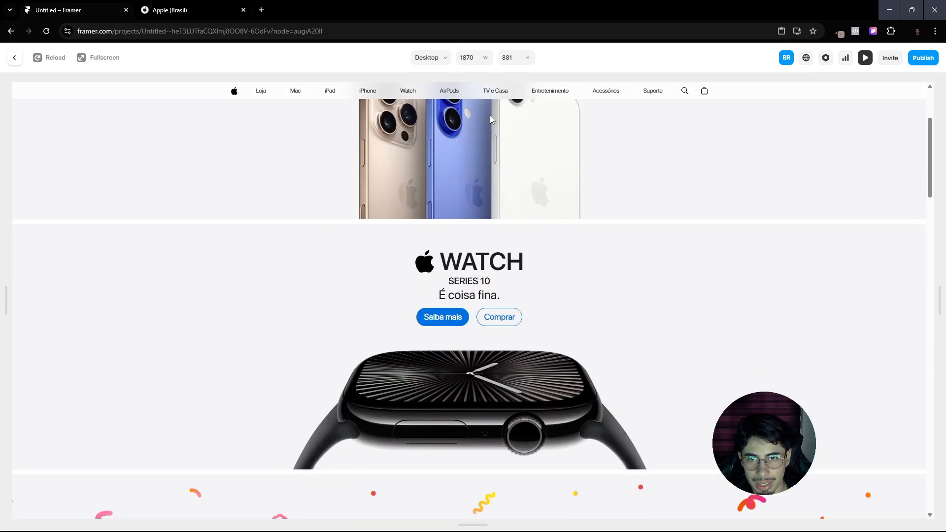
{"action": "scroll", "coordinate": [490, 116], "scroll_direction": "down", "scroll_amount": 9}
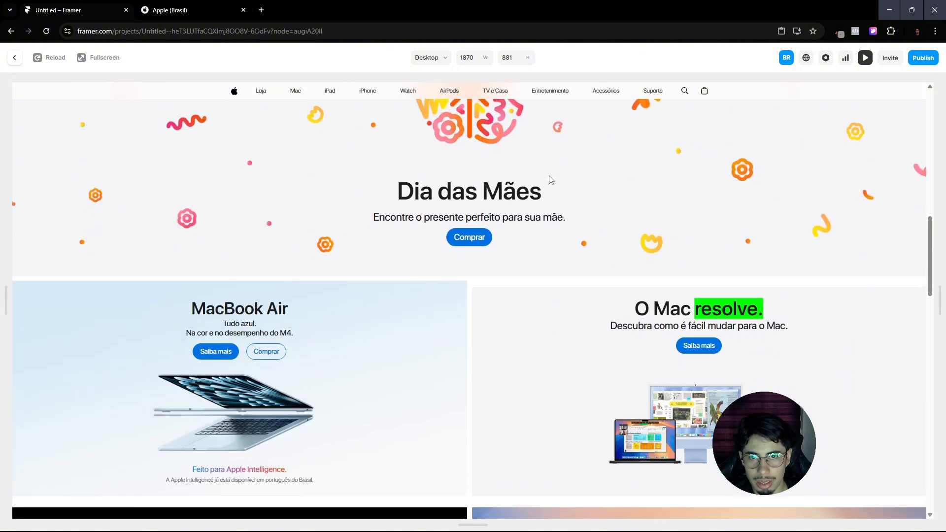
{"action": "scroll", "coordinate": [547, 183], "scroll_direction": "down", "scroll_amount": 7}
{"action": "left_click", "coordinate": [13, 58]}
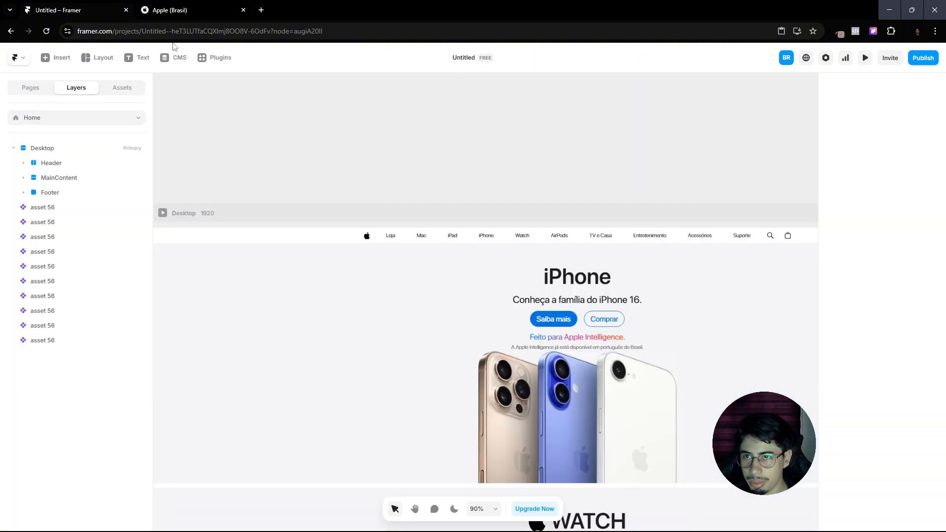
Step: Switch to the live Apple page and compare its navigation bar height with the Header in Framer
{"action": "scroll", "coordinate": [437, 205], "scroll_direction": "up", "scroll_amount": 1}
{"action": "scroll", "coordinate": [437, 205], "scroll_direction": "down", "scroll_amount": 3}
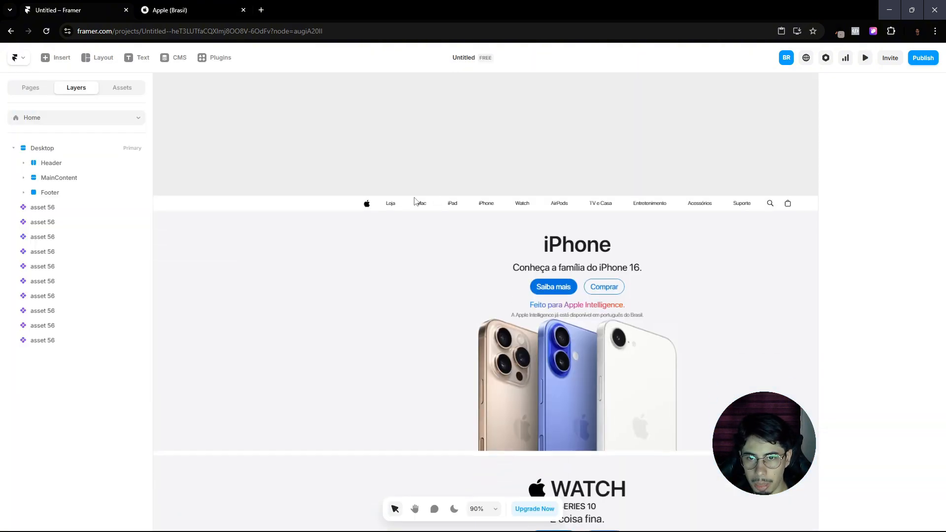
{"action": "left_click", "coordinate": [213, 12]}
{"action": "scroll", "coordinate": [414, 163], "scroll_direction": "up", "scroll_amount": 10}
{"action": "left_click", "coordinate": [20, 6]}
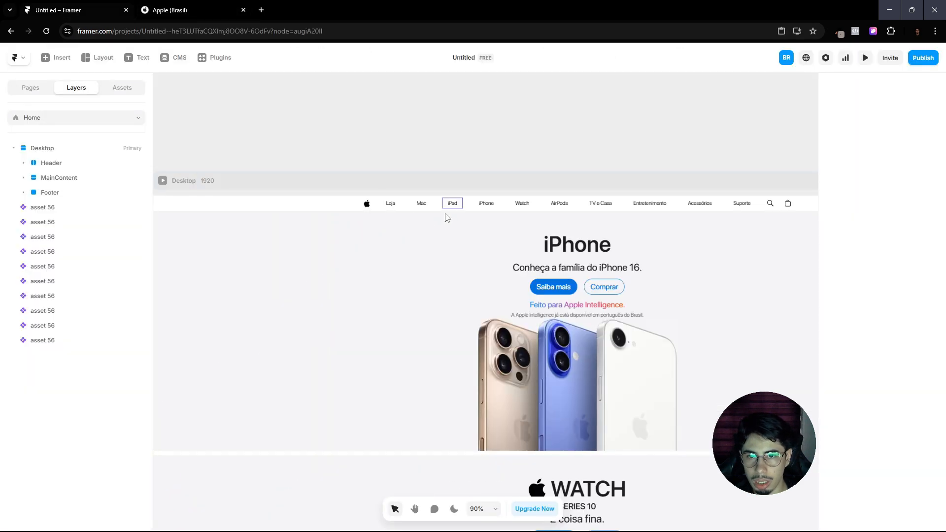
Step: Set the Header's top and bottom padding to 10
{"action": "left_click", "coordinate": [389, 204]}
{"action": "scroll", "coordinate": [885, 338], "scroll_direction": "down", "scroll_amount": 1}
{"action": "scroll", "coordinate": [885, 339], "scroll_direction": "up", "scroll_amount": 7}
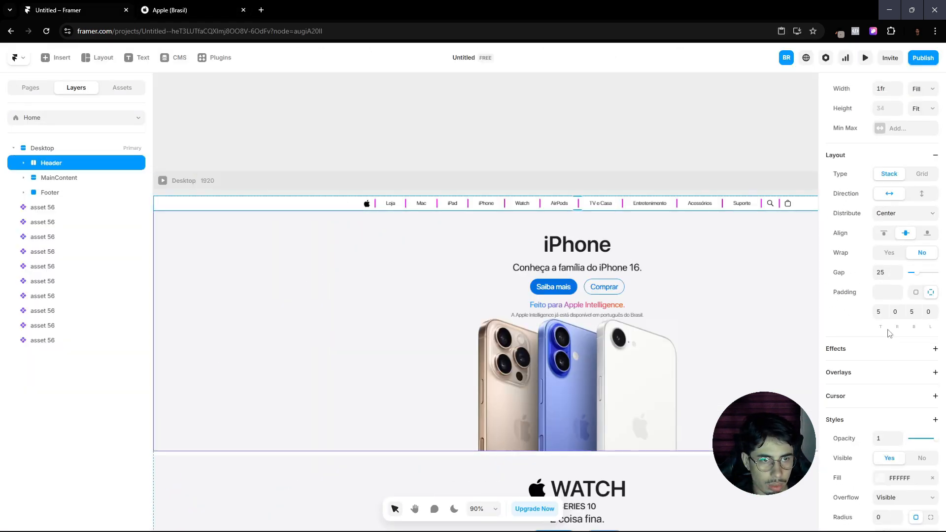
{"action": "left_click", "coordinate": [878, 446]}
{"action": "type", "text": "10"}
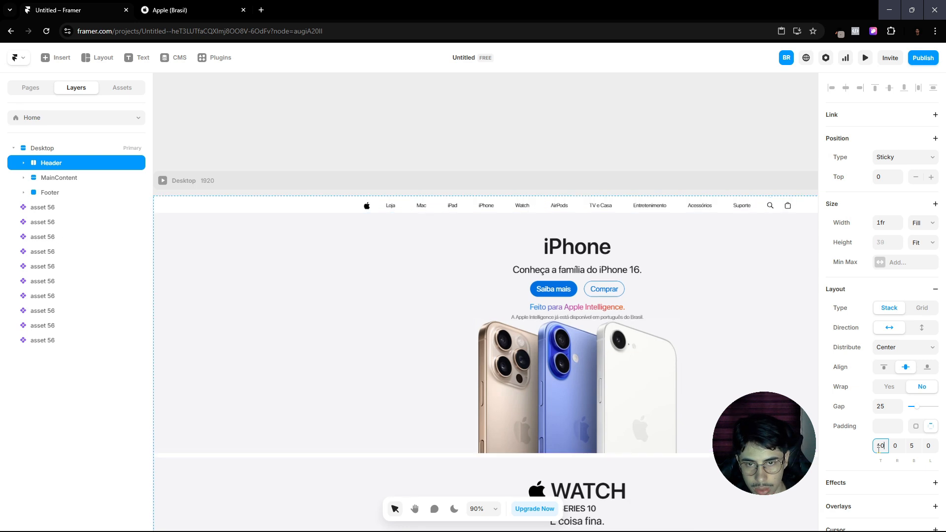
{"action": "left_click", "coordinate": [911, 446]}
{"action": "type", "text": "10"}
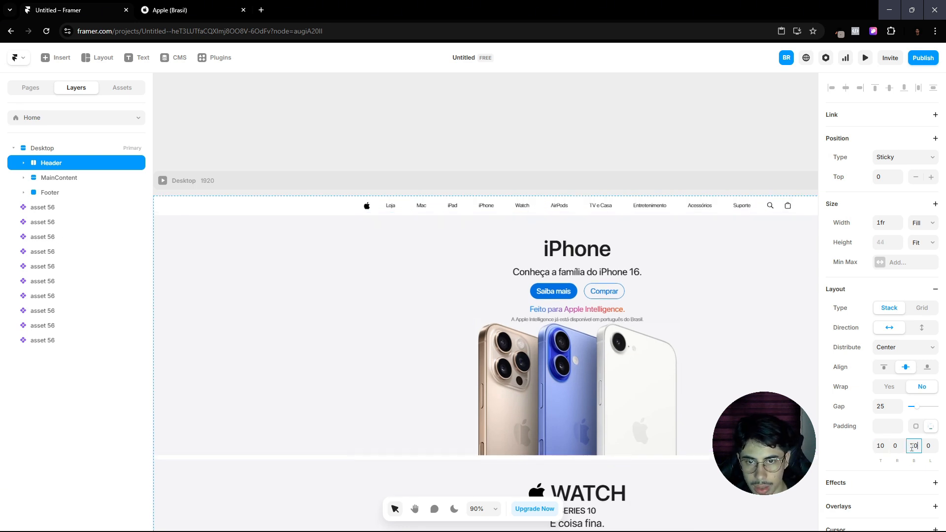
{"action": "left_click", "coordinate": [487, 150]}
Step: Compare the Header with the live Apple page again and test where that page's Apple logo leads
{"action": "left_click", "coordinate": [196, 6]}
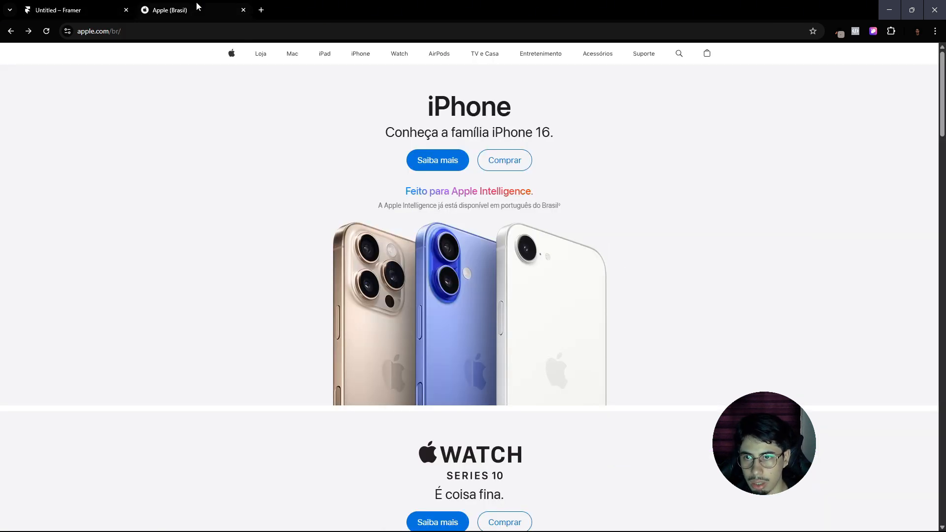
{"action": "left_click", "coordinate": [37, 5]}
{"action": "left_click", "coordinate": [366, 206]}
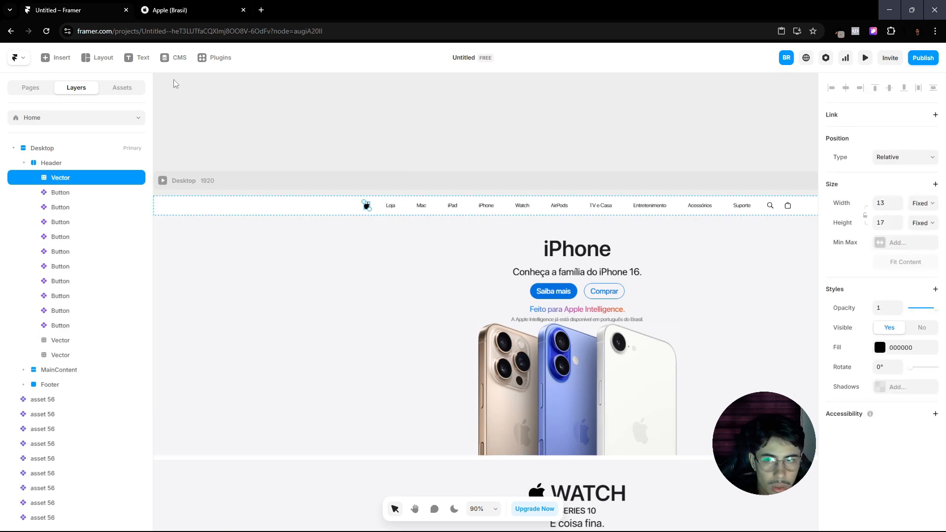
{"action": "left_click", "coordinate": [165, 10]}
{"action": "left_click", "coordinate": [230, 54]}
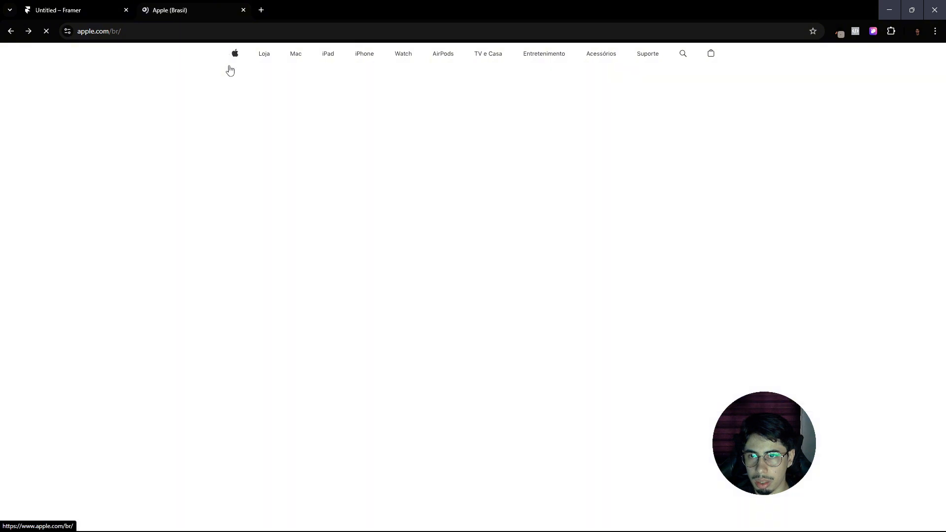
{"action": "left_click", "coordinate": [53, 10]}
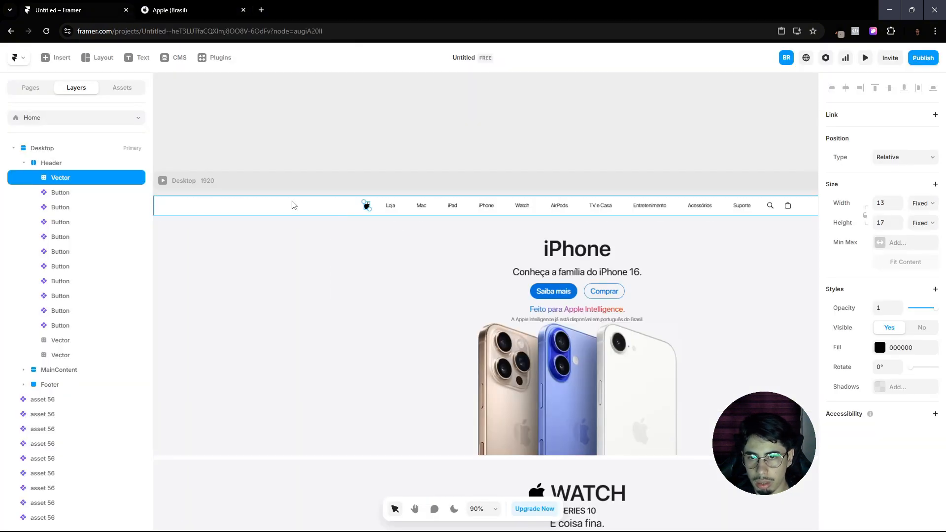
Step: Preview the Desktop page and examine the padded Header while scrolling over the sections
{"action": "scroll", "coordinate": [340, 165], "scroll_direction": "down", "scroll_amount": 1}
{"action": "left_click", "coordinate": [314, 128]}
{"action": "scroll", "coordinate": [313, 124], "scroll_direction": "down", "scroll_amount": 2}
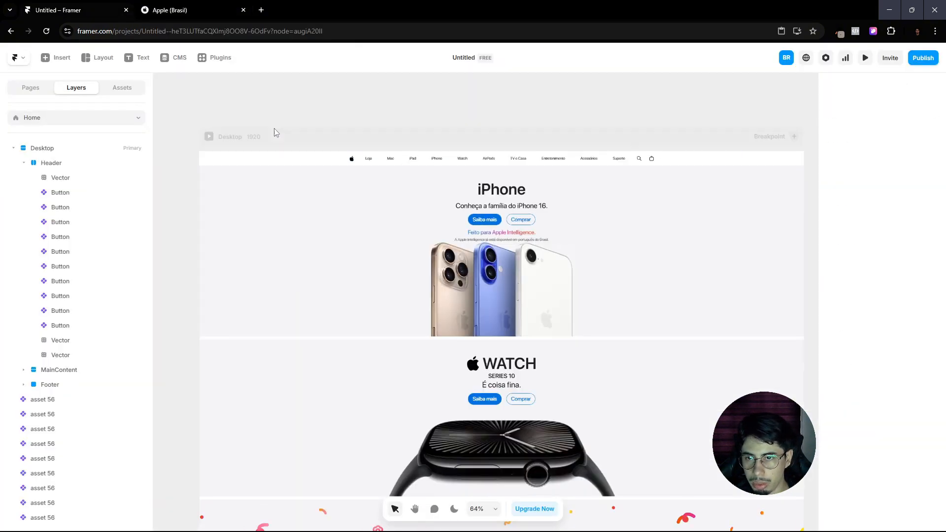
{"action": "left_click", "coordinate": [211, 137]}
{"action": "scroll", "coordinate": [576, 191], "scroll_direction": "down", "scroll_amount": 5}
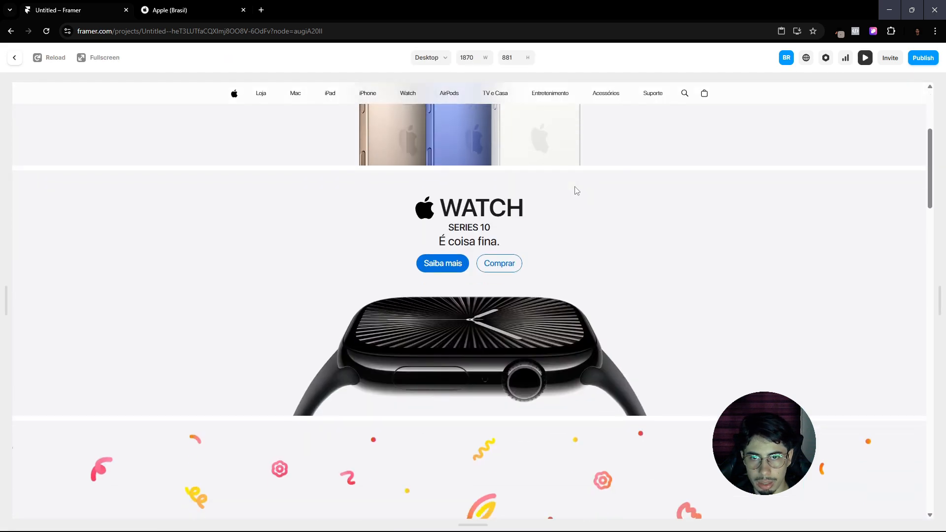
{"action": "scroll", "coordinate": [576, 191], "scroll_direction": "up", "scroll_amount": 3}
{"action": "left_click", "coordinate": [15, 59]}
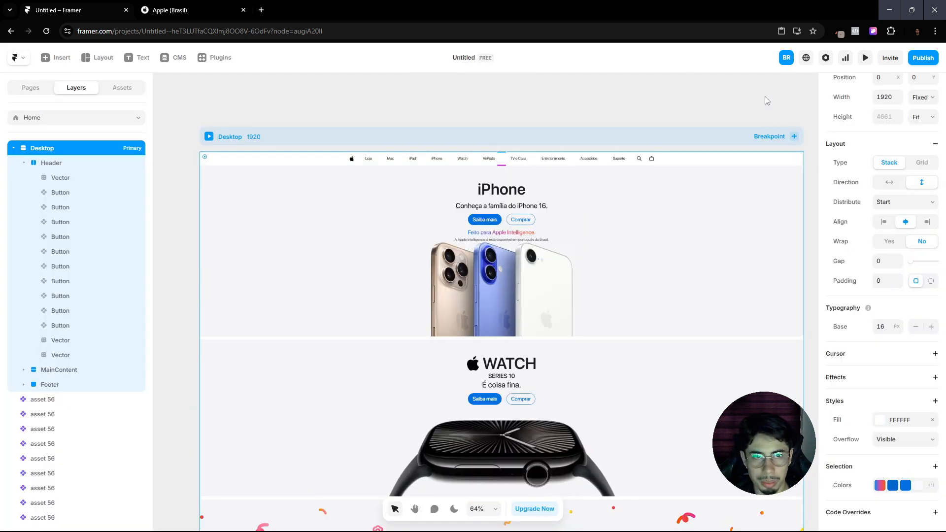
Step: Publish the project, open imaginative-selfies-588860.framer.app and inspect the sticky header while scrolling
{"action": "left_click", "coordinate": [916, 58]}
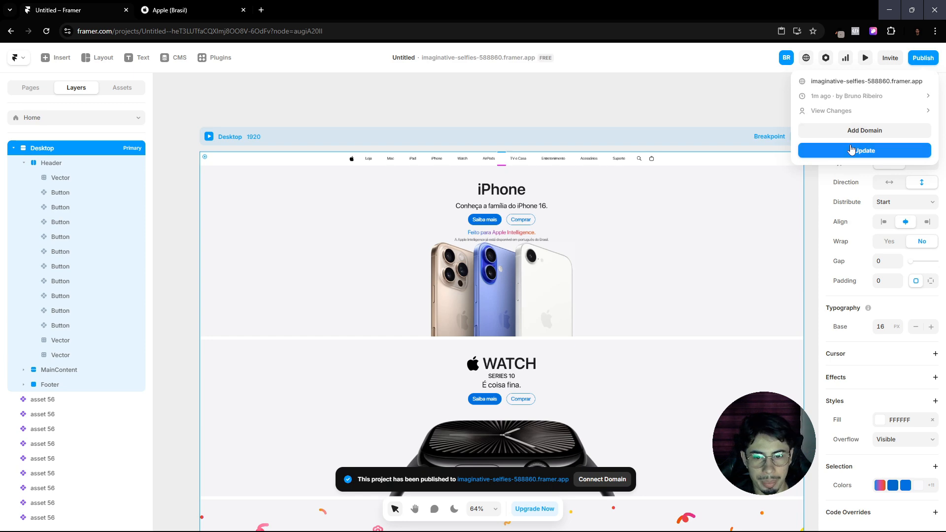
{"action": "left_click", "coordinate": [860, 81]}
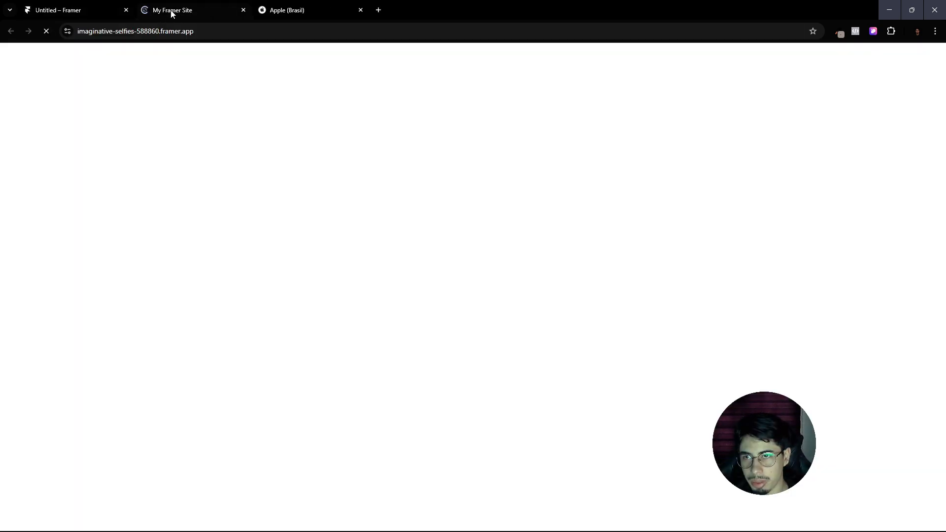
{"action": "scroll", "coordinate": [269, 118], "scroll_direction": "down", "scroll_amount": 20}
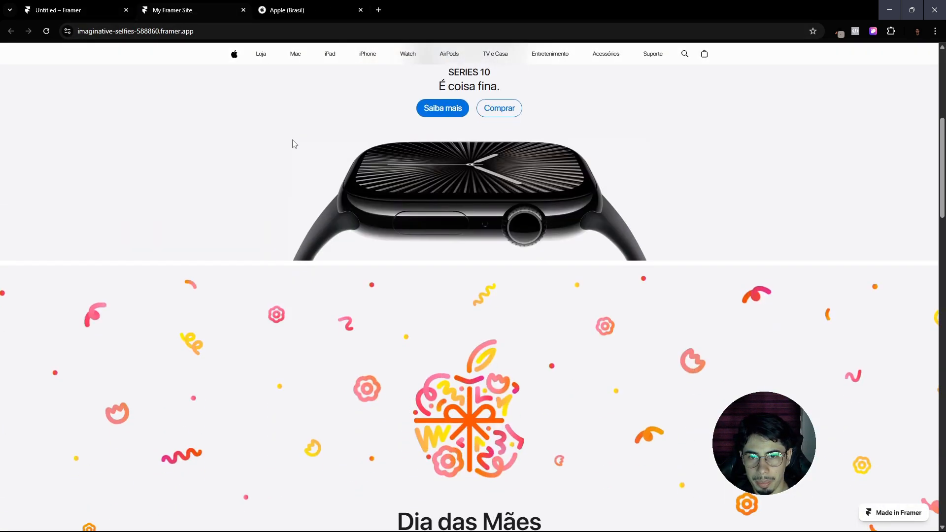
{"action": "scroll", "coordinate": [293, 143], "scroll_direction": "up", "scroll_amount": 15}
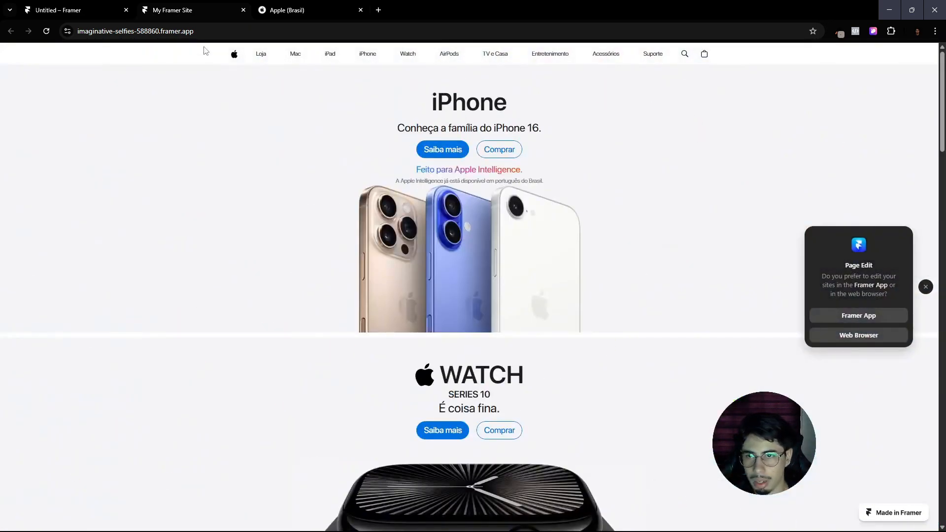
Step: Copy the published site's address and, back in Framer, set it as the link of the Header's Apple logo
{"action": "left_click", "coordinate": [219, 32]}
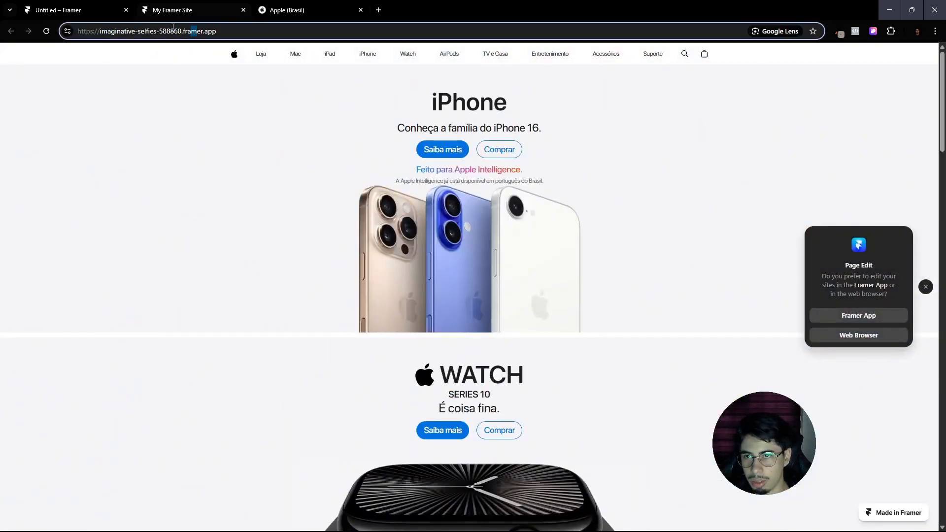
{"action": "left_click", "coordinate": [99, 4]}
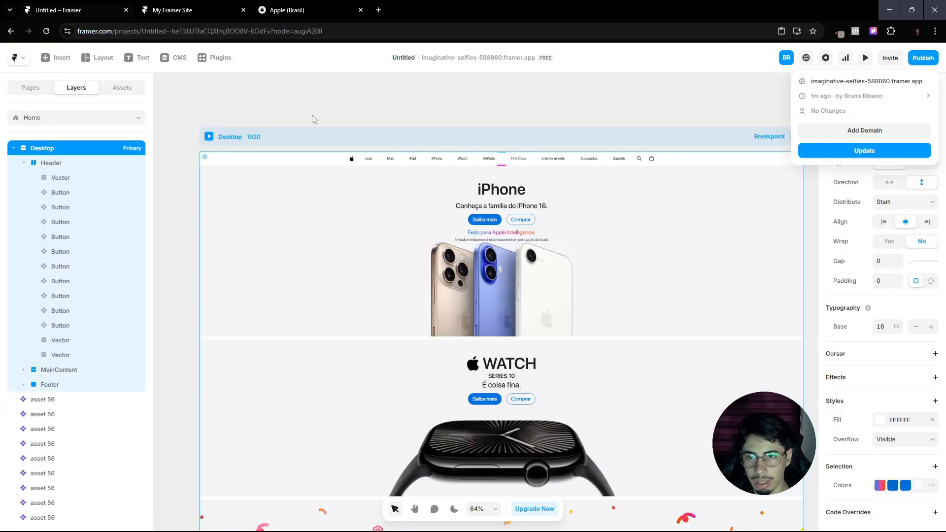
{"action": "left_click", "coordinate": [417, 109]}
{"action": "left_click", "coordinate": [352, 160]}
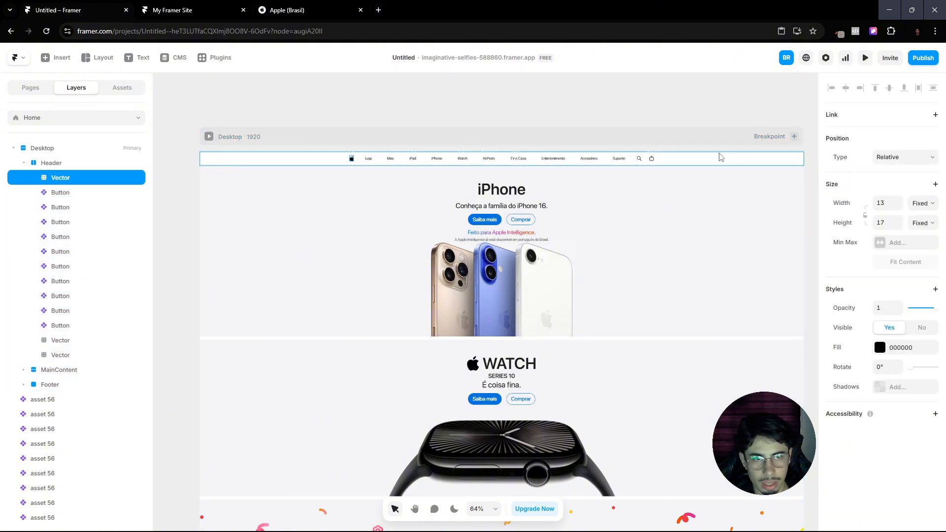
{"action": "left_click", "coordinate": [855, 117]}
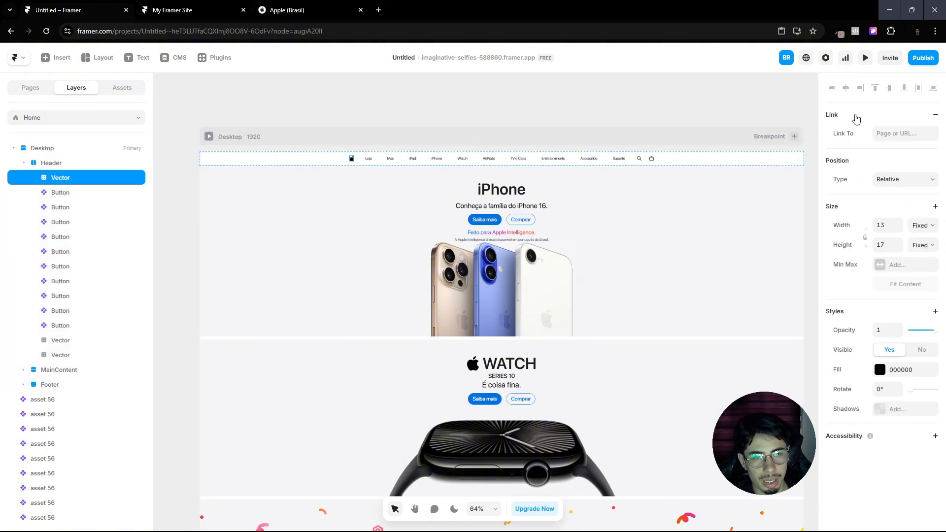
{"action": "left_click", "coordinate": [886, 133]}
{"action": "key", "text": "ctrl+v"}
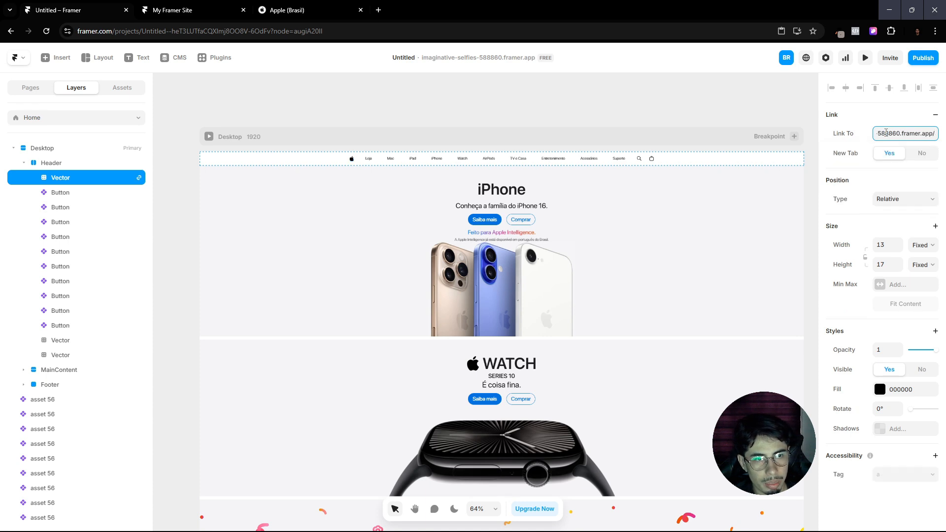
{"action": "left_click", "coordinate": [903, 155]}
{"action": "left_click", "coordinate": [716, 114]}
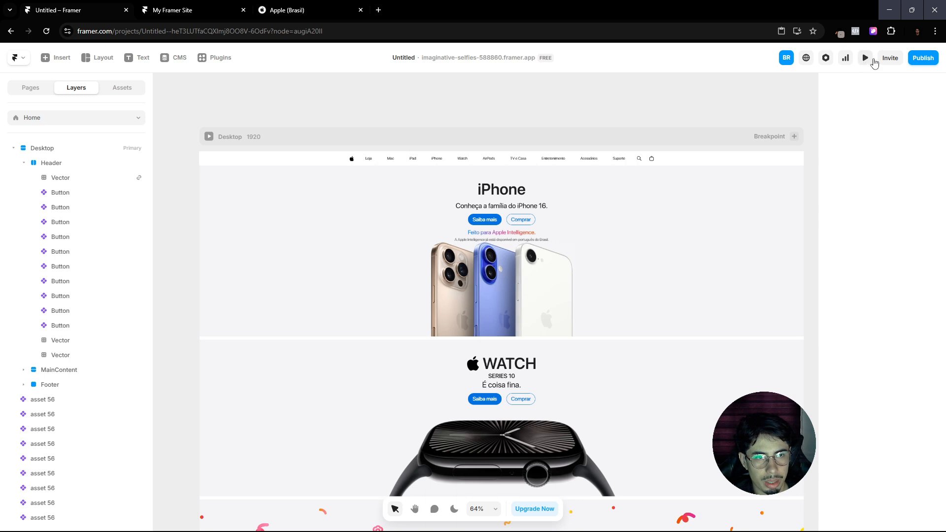
Step: Publish the logo link update and reload the published site
{"action": "left_click", "coordinate": [923, 58]}
{"action": "left_click", "coordinate": [876, 151]}
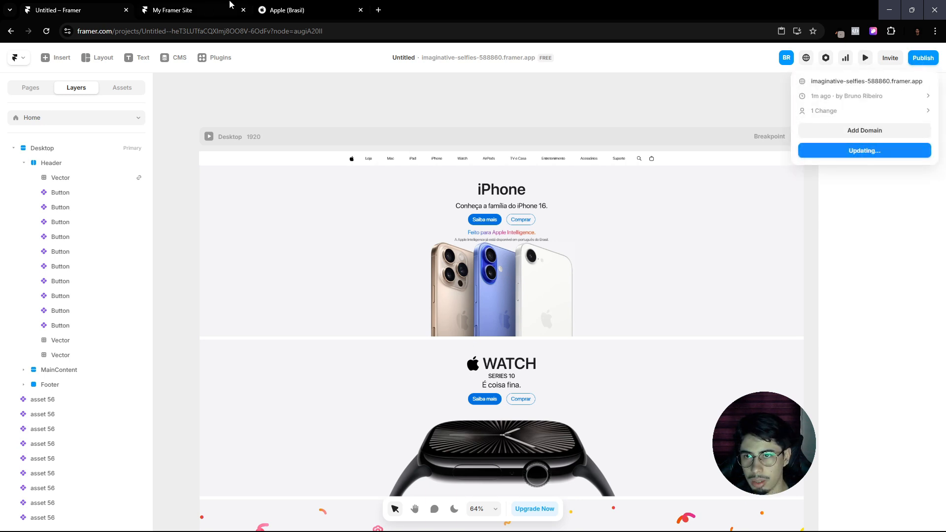
{"action": "left_click", "coordinate": [196, 6]}
{"action": "left_click", "coordinate": [46, 33]}
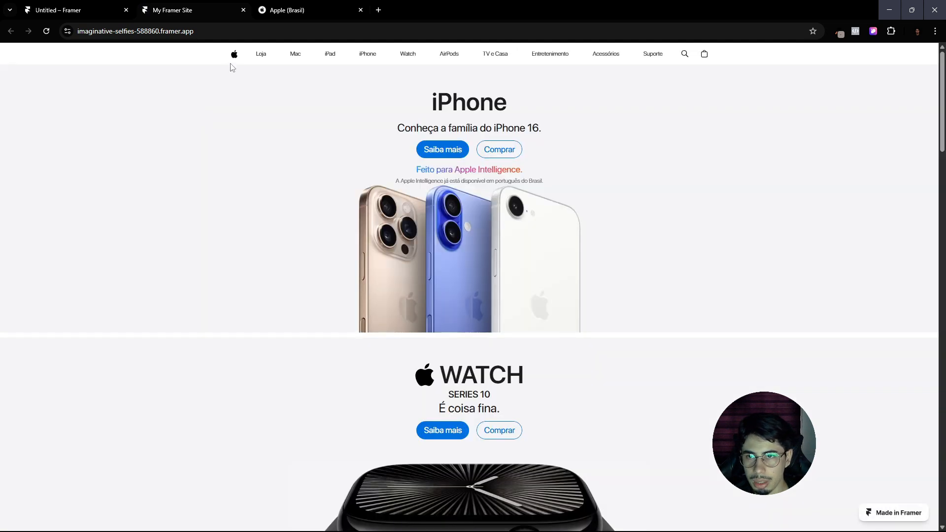
Step: Test the header's Apple logo link on the published site, then review the page sections and advance the TV+ carousel through its slides
{"action": "left_click", "coordinate": [234, 55]}
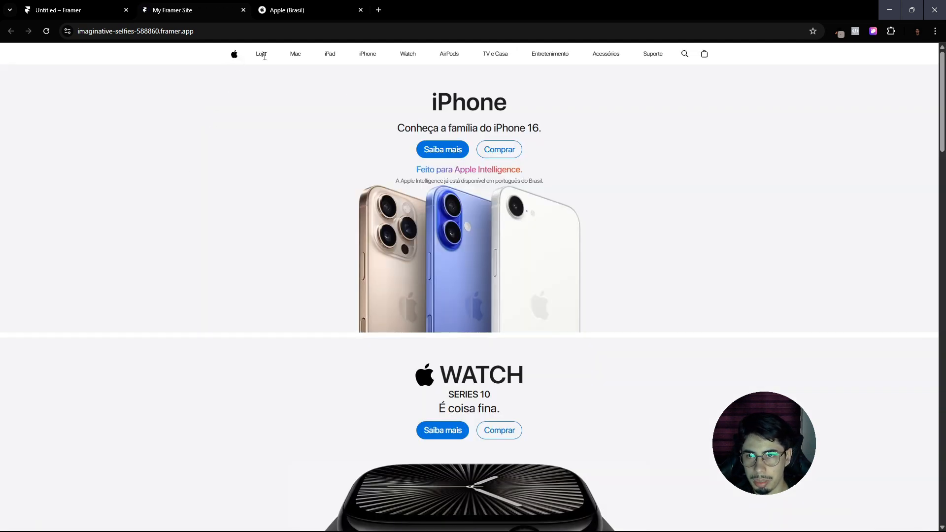
{"action": "scroll", "coordinate": [540, 209], "scroll_direction": "down", "scroll_amount": 4}
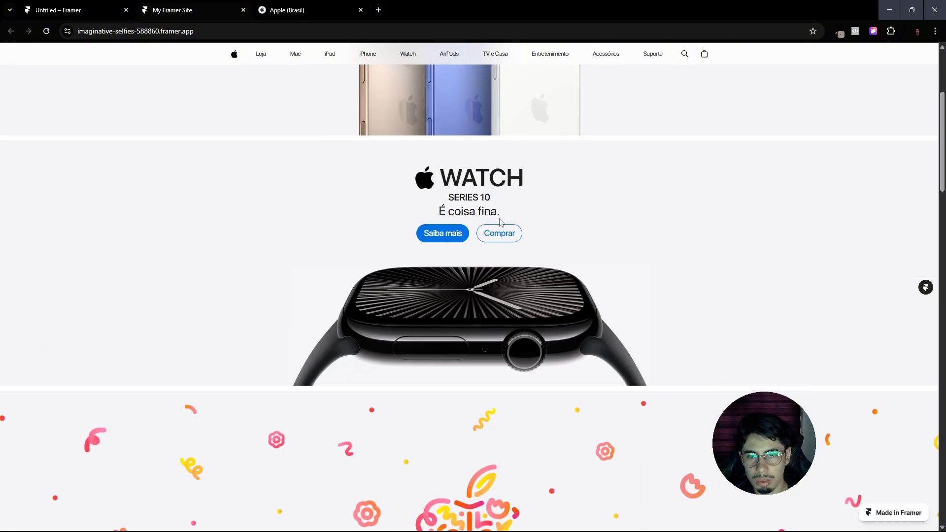
{"action": "scroll", "coordinate": [440, 202], "scroll_direction": "down", "scroll_amount": 20}
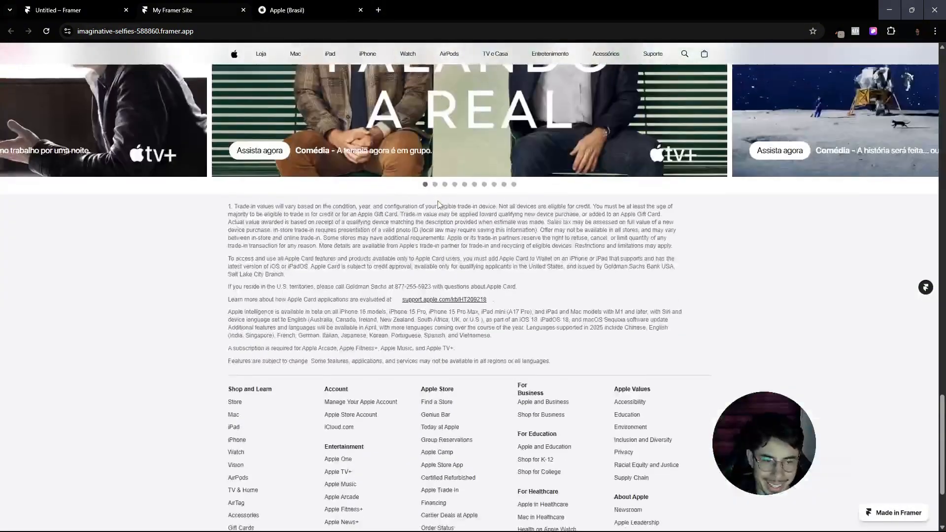
{"action": "scroll", "coordinate": [440, 194], "scroll_direction": "up", "scroll_amount": 9}
{"action": "scroll", "coordinate": [820, 304], "scroll_direction": "down", "scroll_amount": 3}
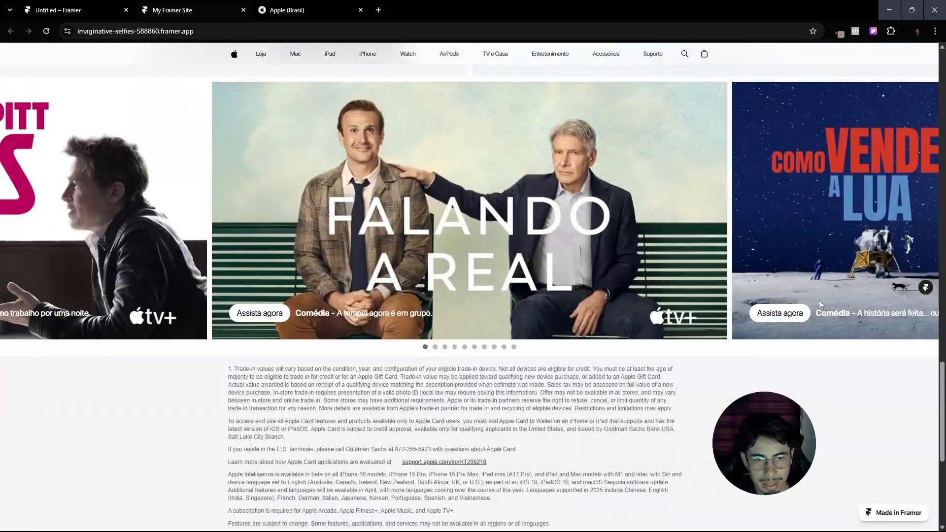
{"action": "left_click", "coordinate": [437, 347]}
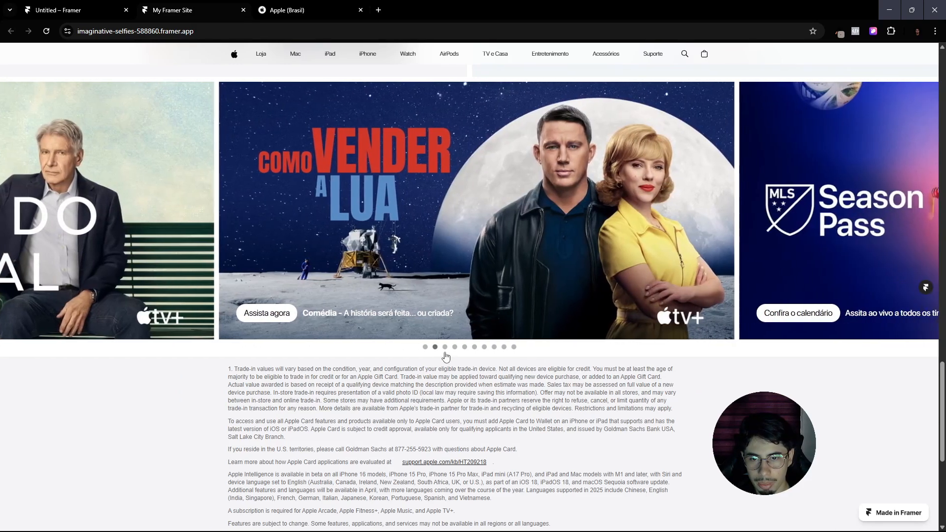
{"action": "left_click", "coordinate": [445, 349]}
{"action": "scroll", "coordinate": [481, 390], "scroll_direction": "up", "scroll_amount": 2}
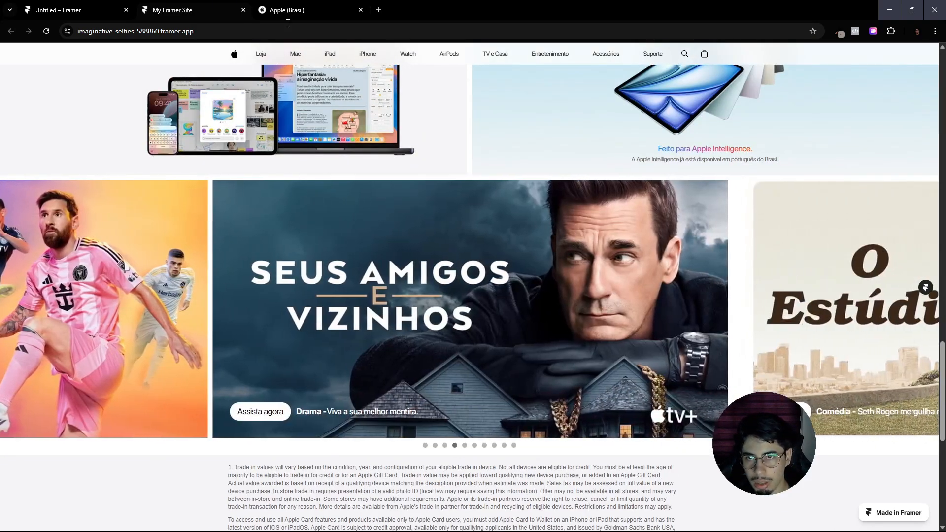
Step: Compare the published page with the original Apple Brasil page, checking the header, the iPhone and Watch sections and the Dia das Mães banner
{"action": "left_click", "coordinate": [288, 9]}
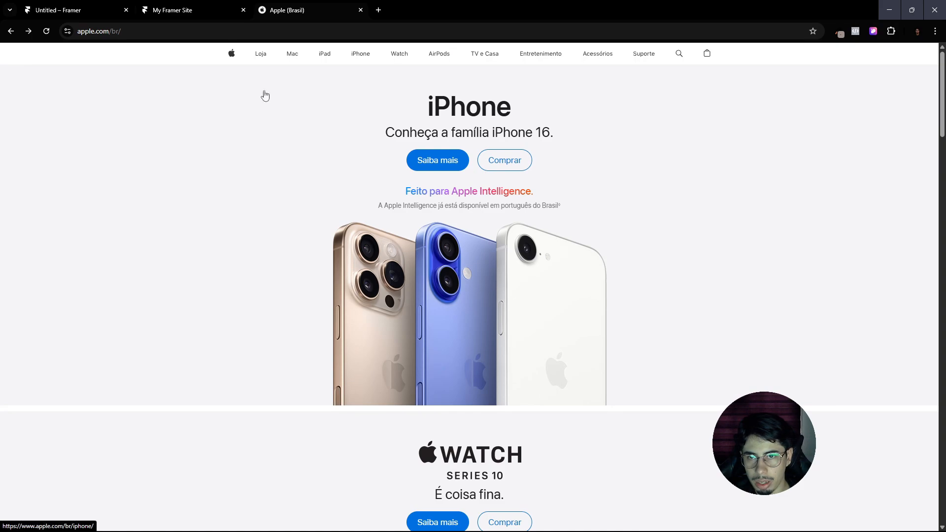
{"action": "left_click", "coordinate": [172, 10]}
{"action": "scroll", "coordinate": [410, 192], "scroll_direction": "up", "scroll_amount": 6}
{"action": "scroll", "coordinate": [410, 191], "scroll_direction": "up", "scroll_amount": 10}
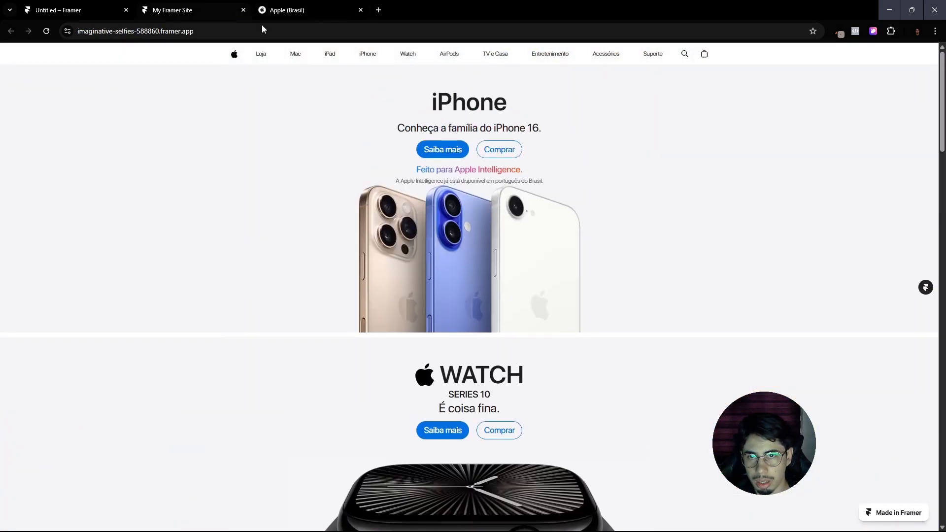
{"action": "left_click", "coordinate": [276, 10]}
{"action": "left_click", "coordinate": [187, 5]}
{"action": "left_click", "coordinate": [262, 6]}
{"action": "left_click", "coordinate": [220, 14]}
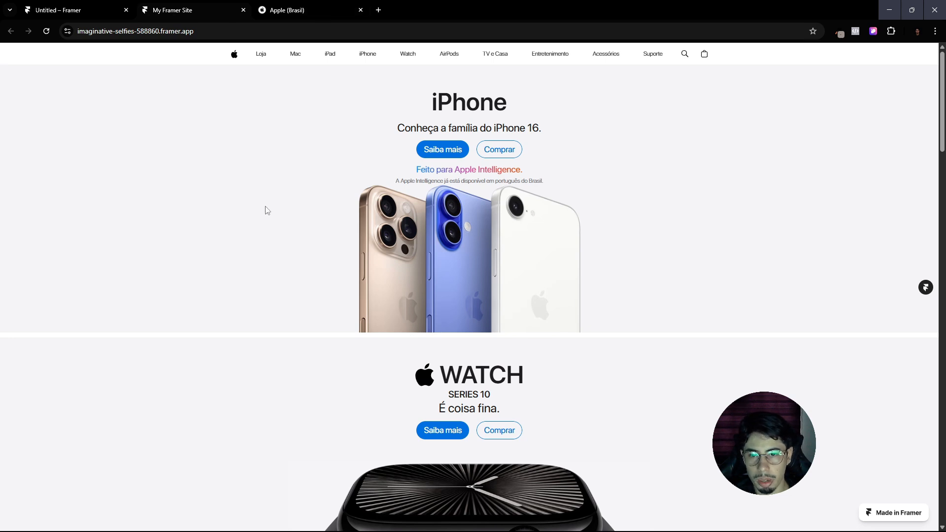
{"action": "left_click", "coordinate": [263, 11]}
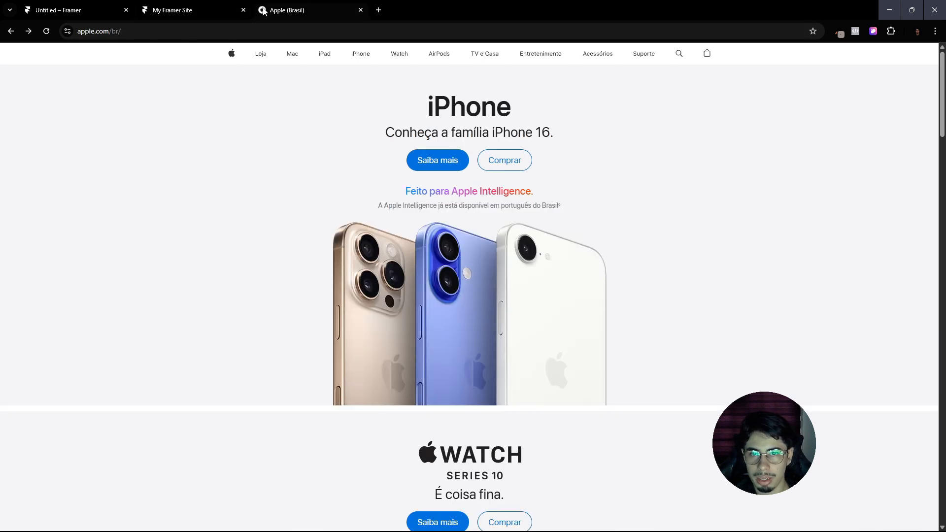
{"action": "left_click", "coordinate": [187, 5]}
{"action": "left_click", "coordinate": [332, 13]}
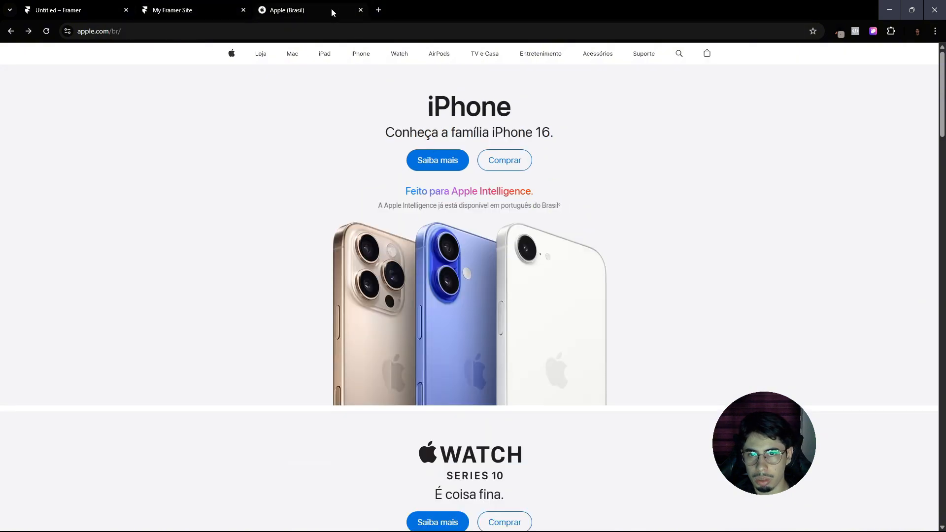
{"action": "left_click", "coordinate": [191, 5]}
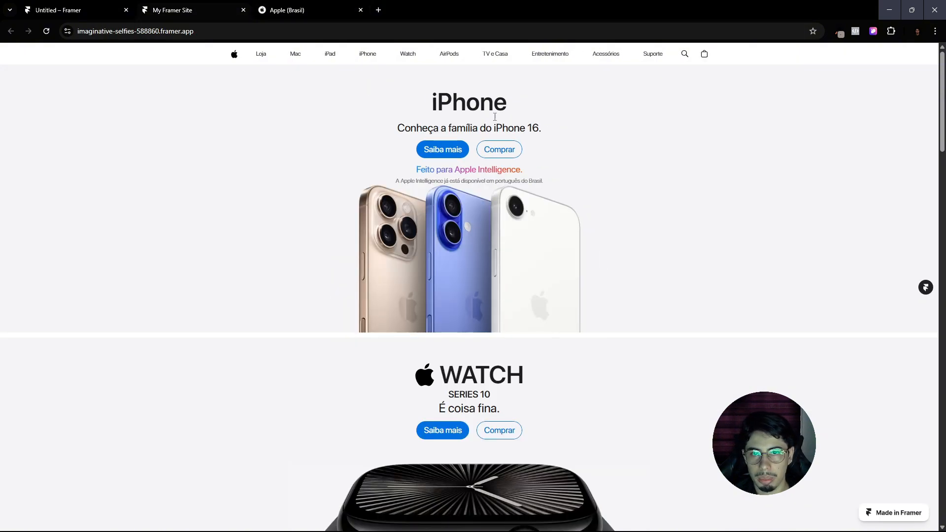
{"action": "left_click", "coordinate": [284, 5]}
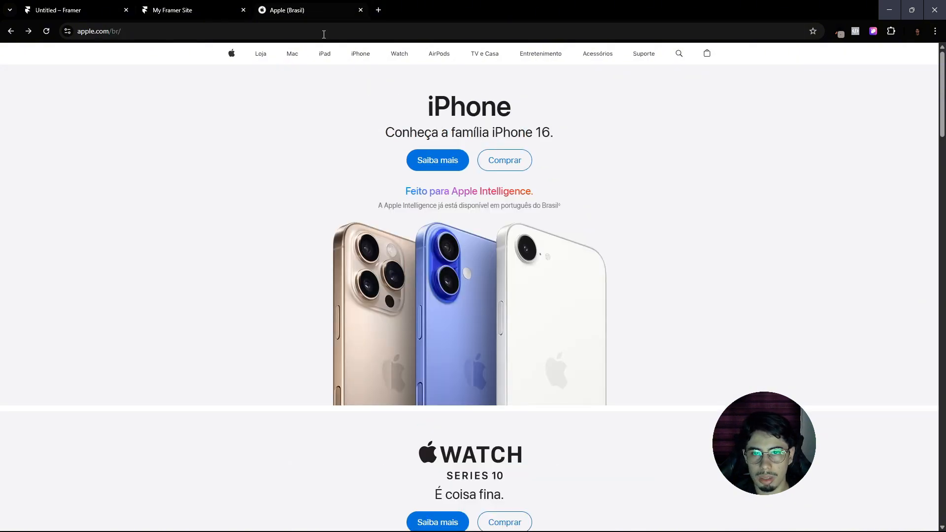
{"action": "scroll", "coordinate": [570, 274], "scroll_direction": "down", "scroll_amount": 13}
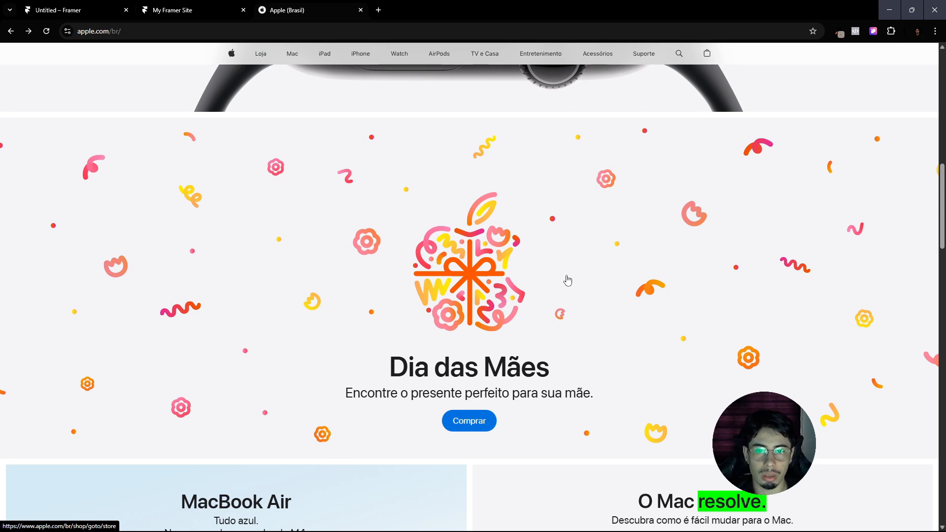
{"action": "scroll", "coordinate": [576, 268], "scroll_direction": "up", "scroll_amount": 10}
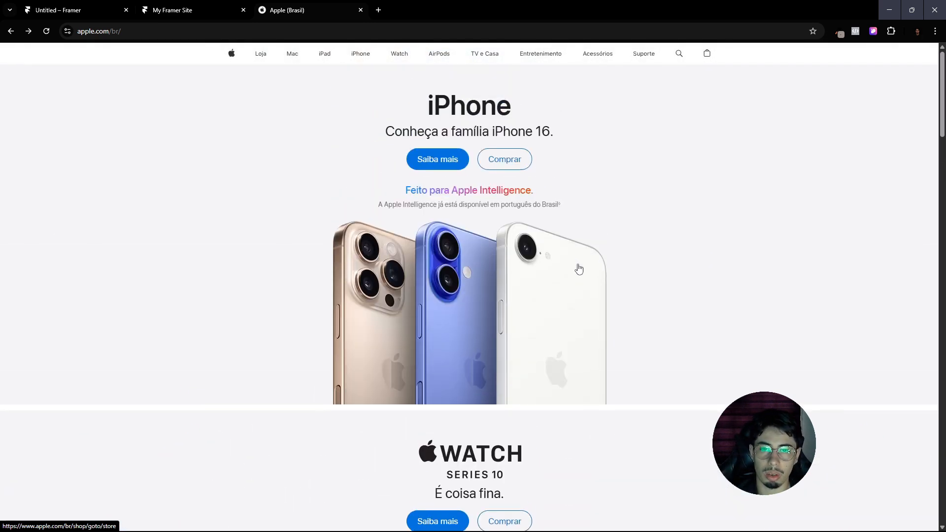